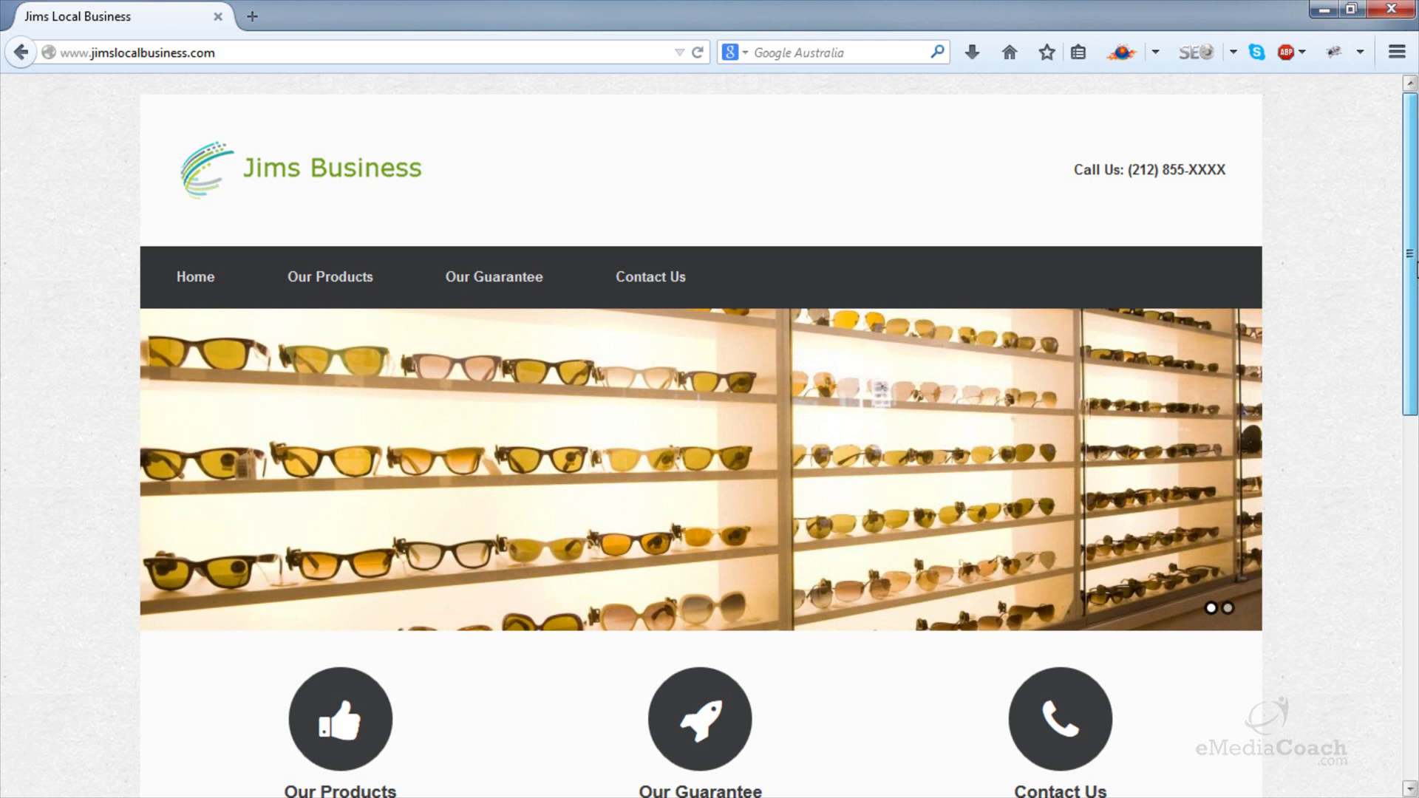
- Look over the sample business home page, view its Our Products page, and return to the home page
{"action": "left_click_drag", "start_coordinate": [1414, 267], "coordinate": [1415, 277]}
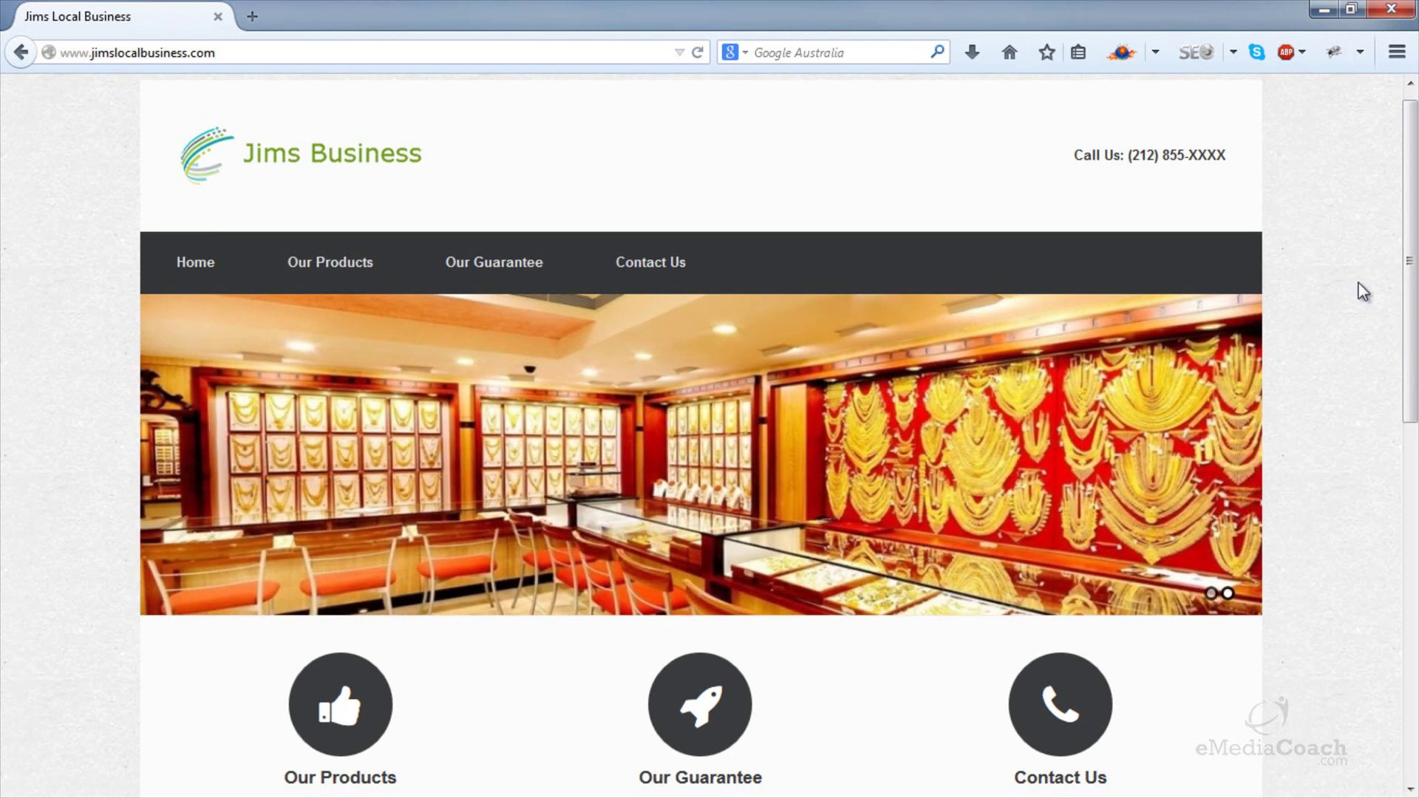
{"action": "mouse_move", "coordinate": [362, 296]}
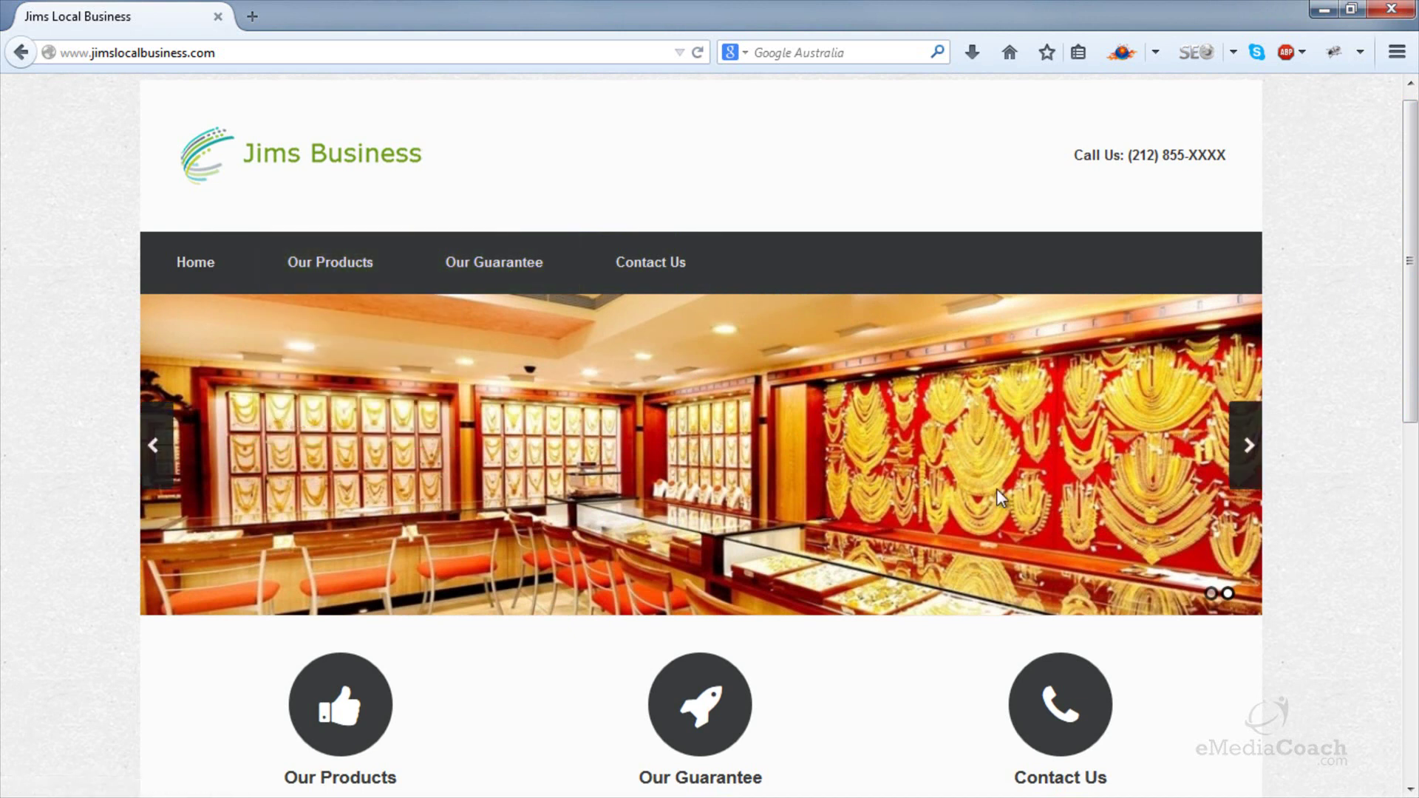
{"action": "scroll", "coordinate": [1240, 455], "scroll_direction": "down", "scroll_amount": 6}
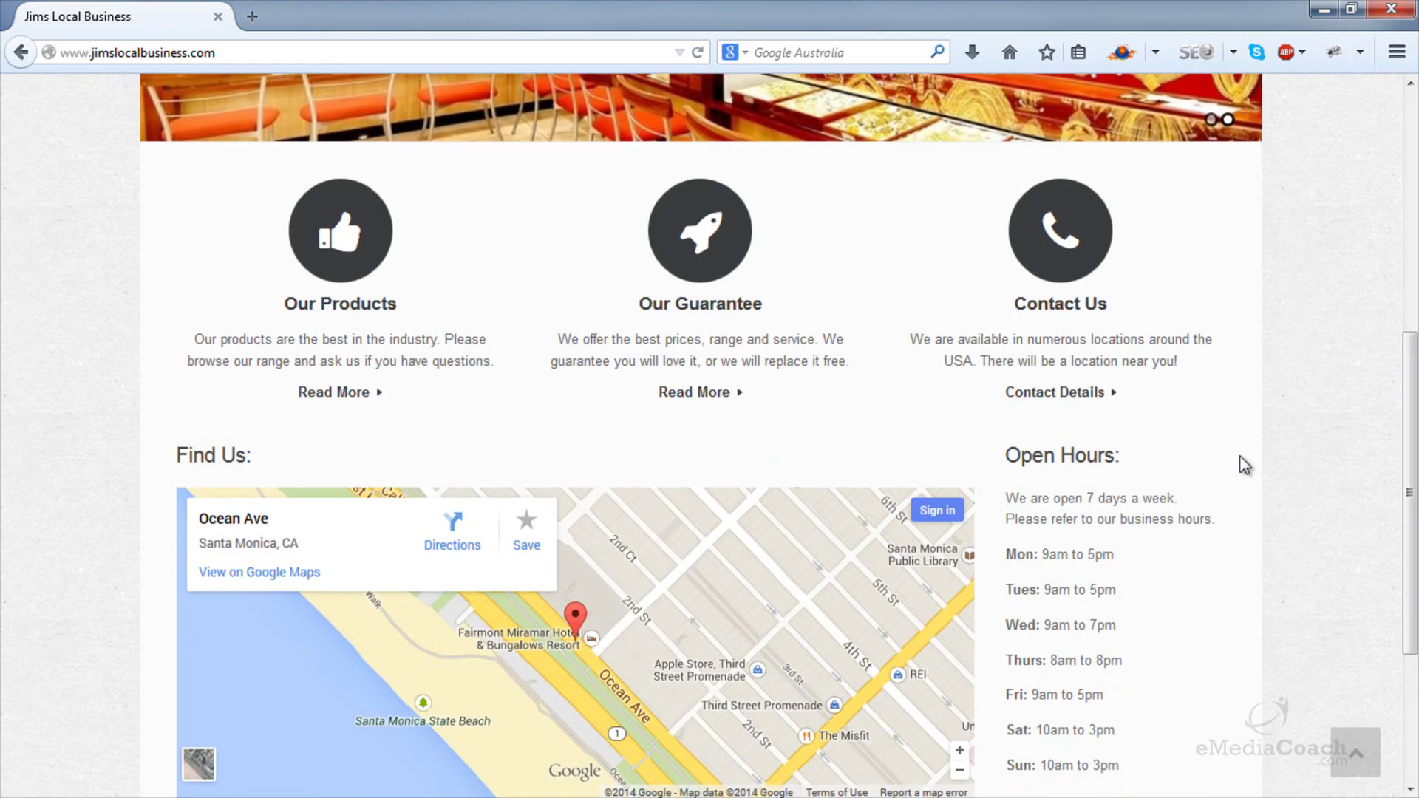
{"action": "left_click", "coordinate": [359, 266]}
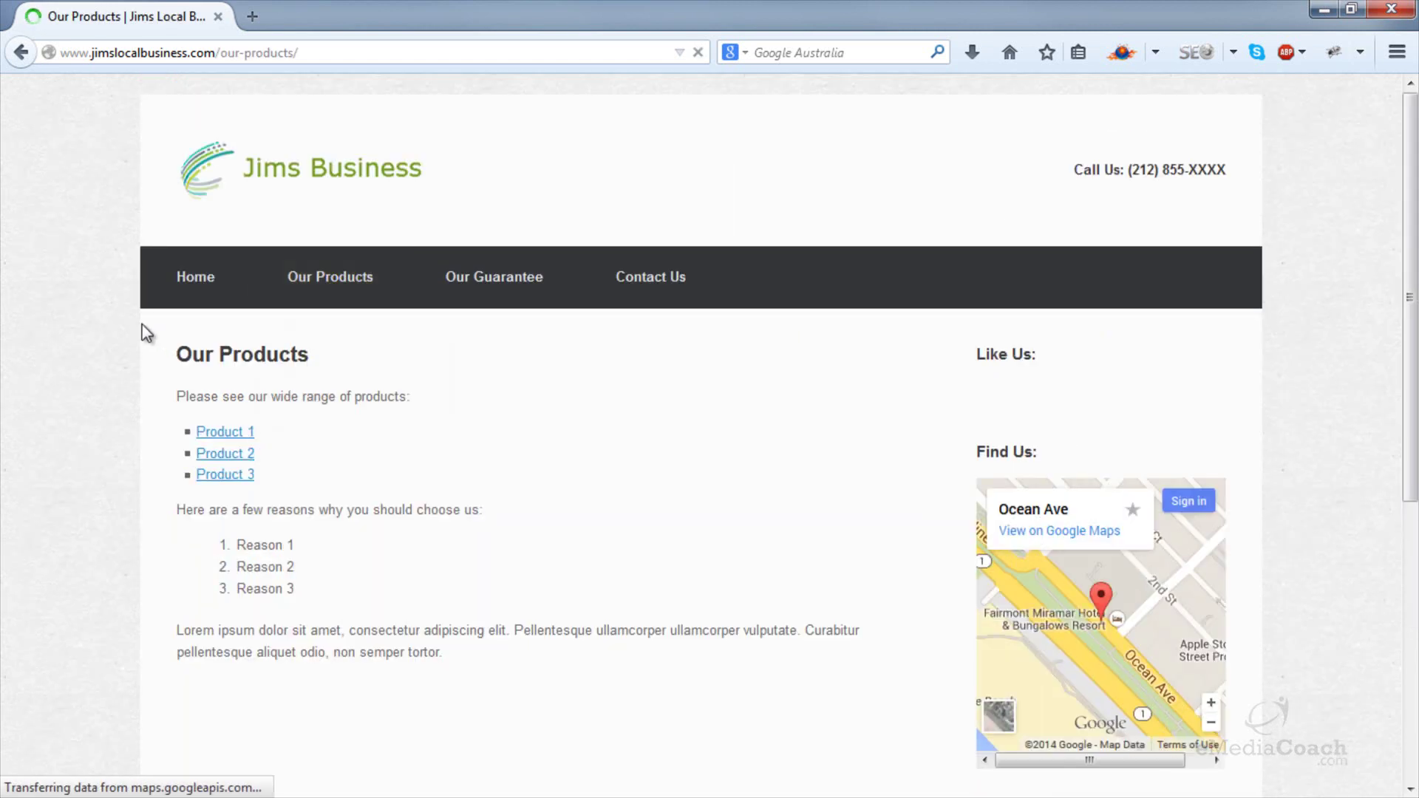
{"action": "scroll", "coordinate": [61, 111], "scroll_direction": "down", "scroll_amount": 1}
{"action": "left_click", "coordinate": [25, 56]}
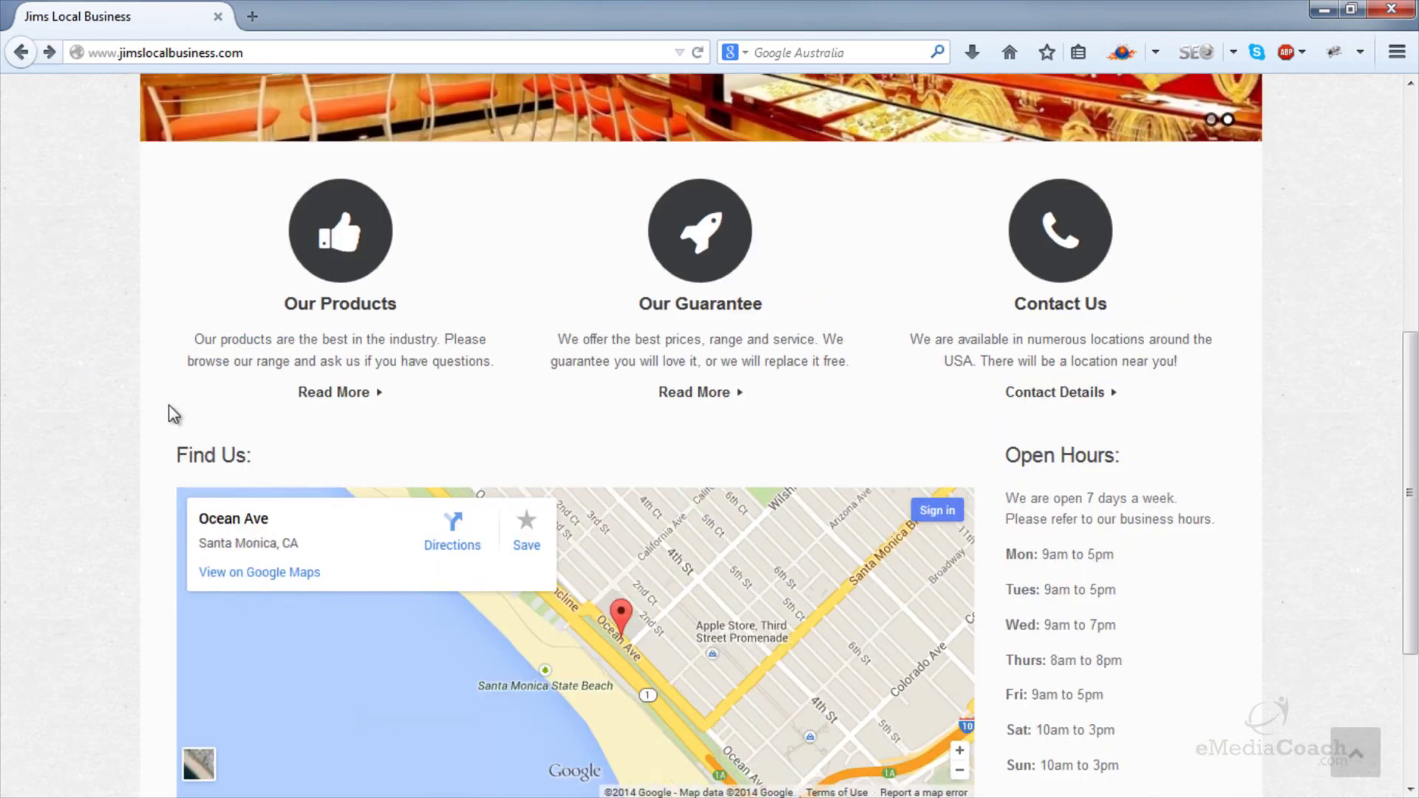
- Examine the Find Us map at different positions and zoom levels, and the opening hours and footer on the home page
{"action": "scroll", "coordinate": [168, 405], "scroll_direction": "down", "scroll_amount": 2}
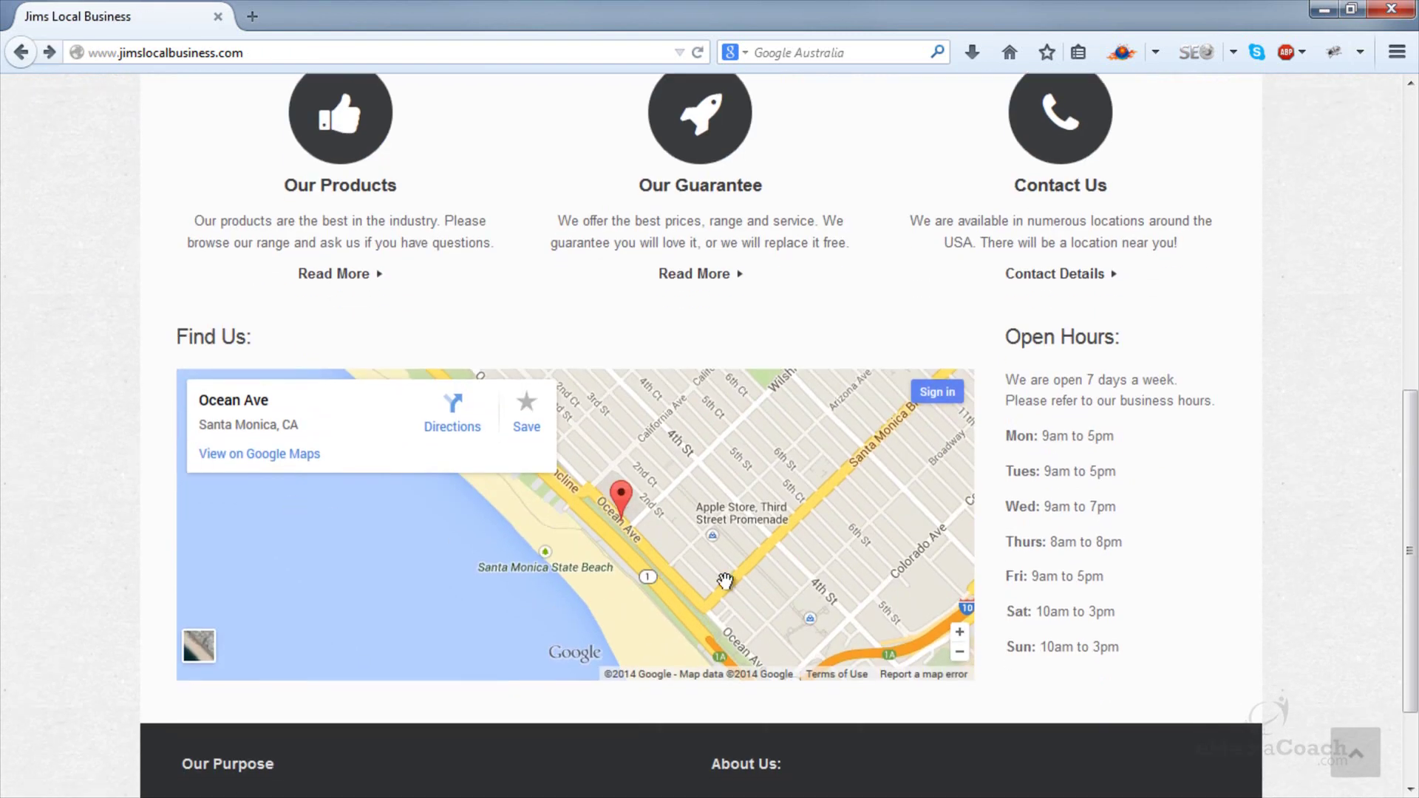
{"action": "left_click_drag", "start_coordinate": [773, 577], "coordinate": [801, 564]}
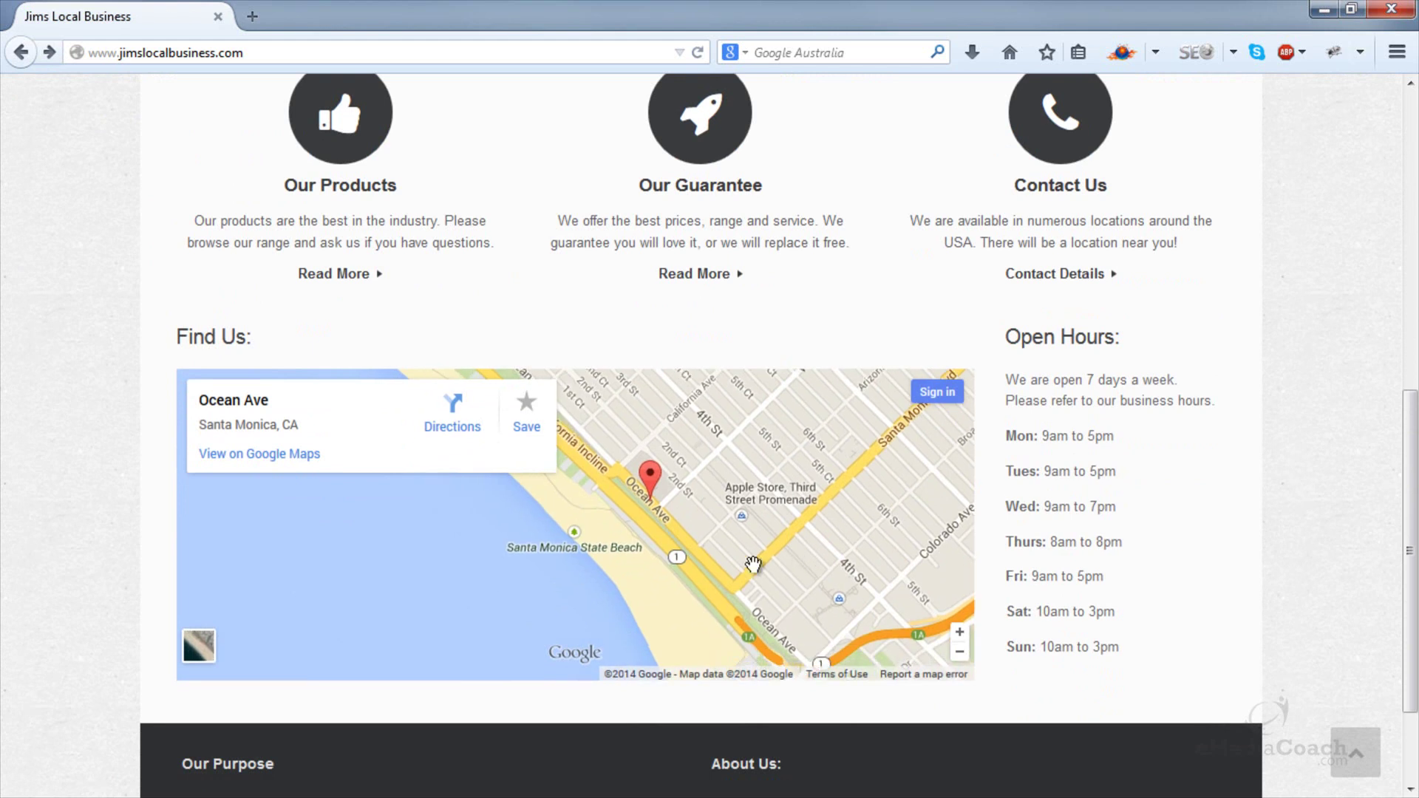
{"action": "scroll", "coordinate": [753, 566], "scroll_direction": "down", "scroll_amount": 1}
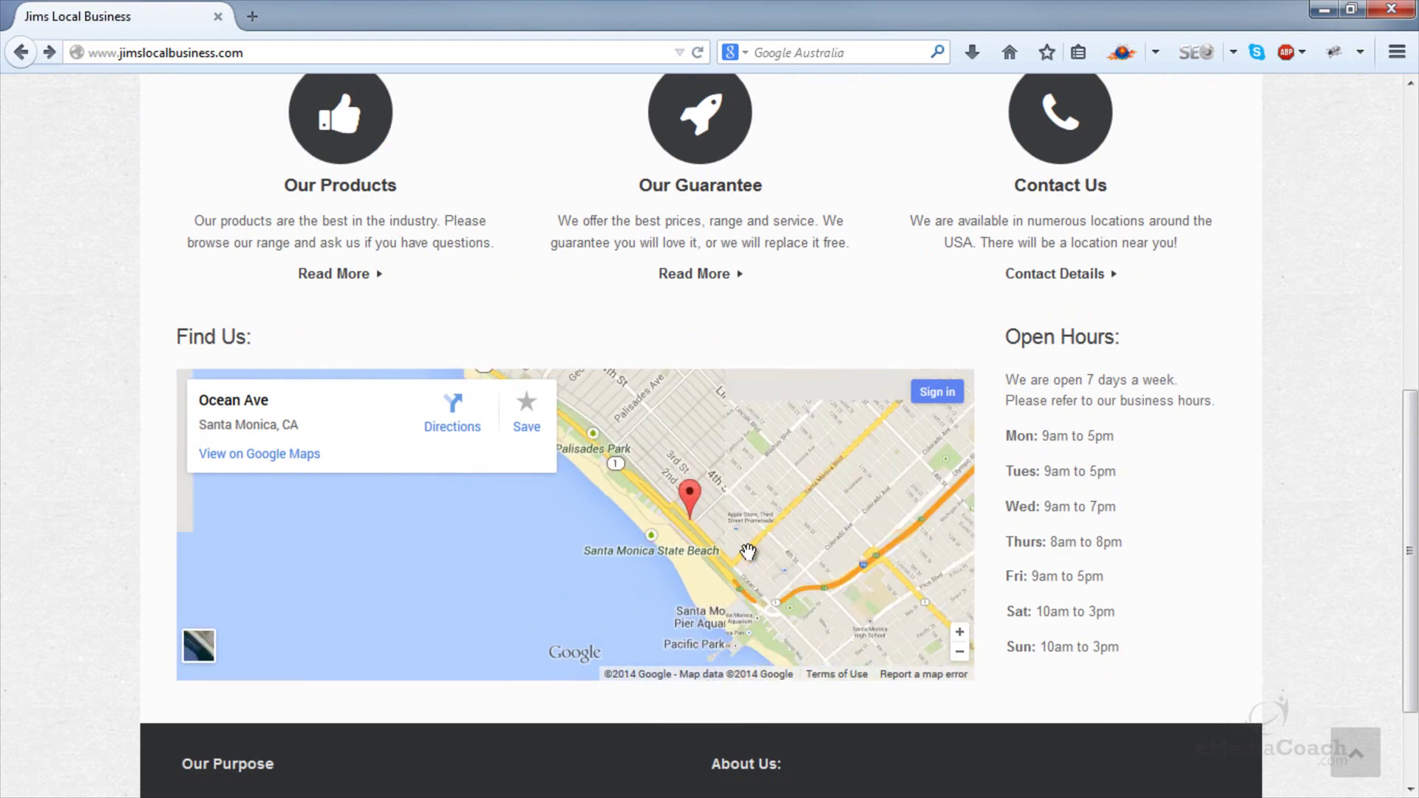
{"action": "scroll", "coordinate": [748, 550], "scroll_direction": "up", "scroll_amount": 1}
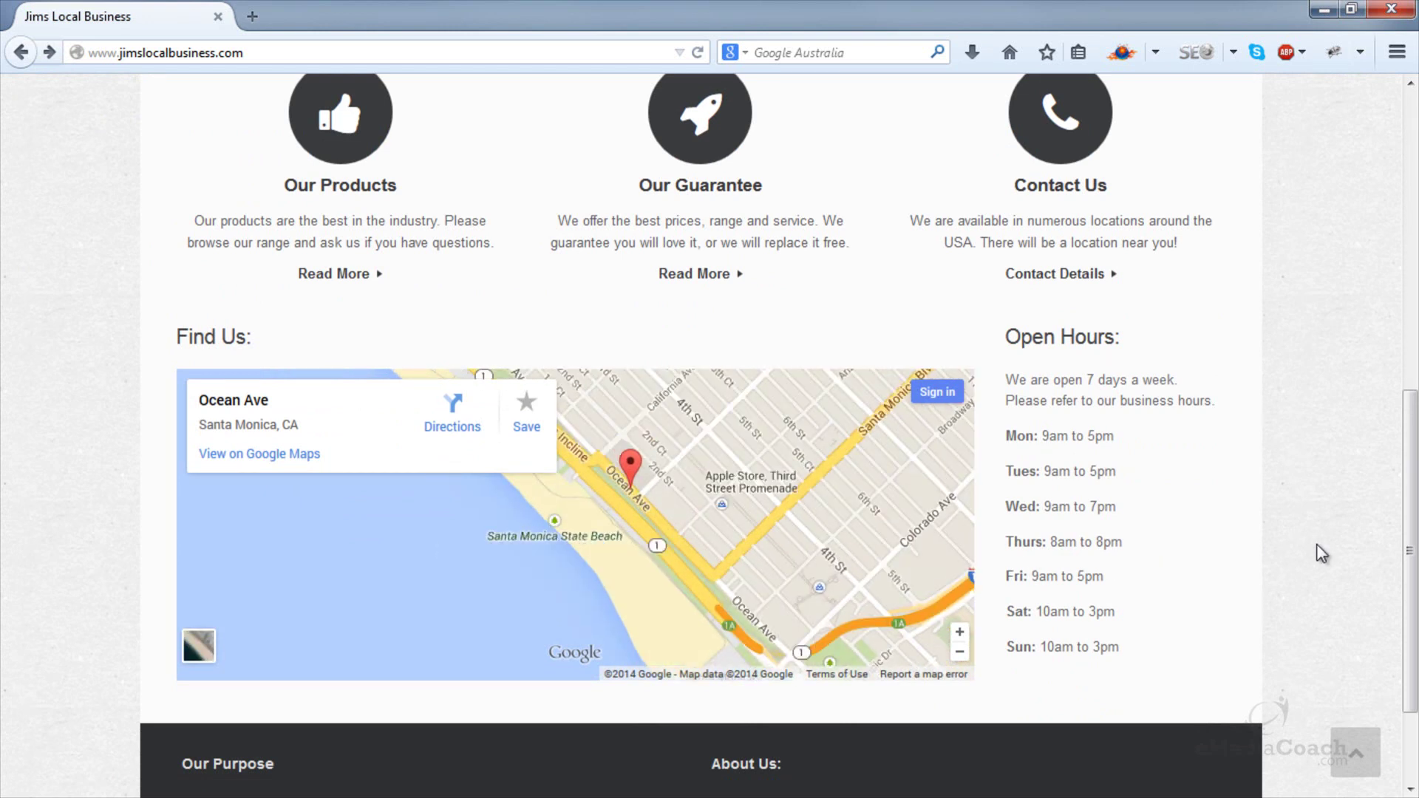
{"action": "left_click_drag", "start_coordinate": [1410, 550], "coordinate": [1412, 573]}
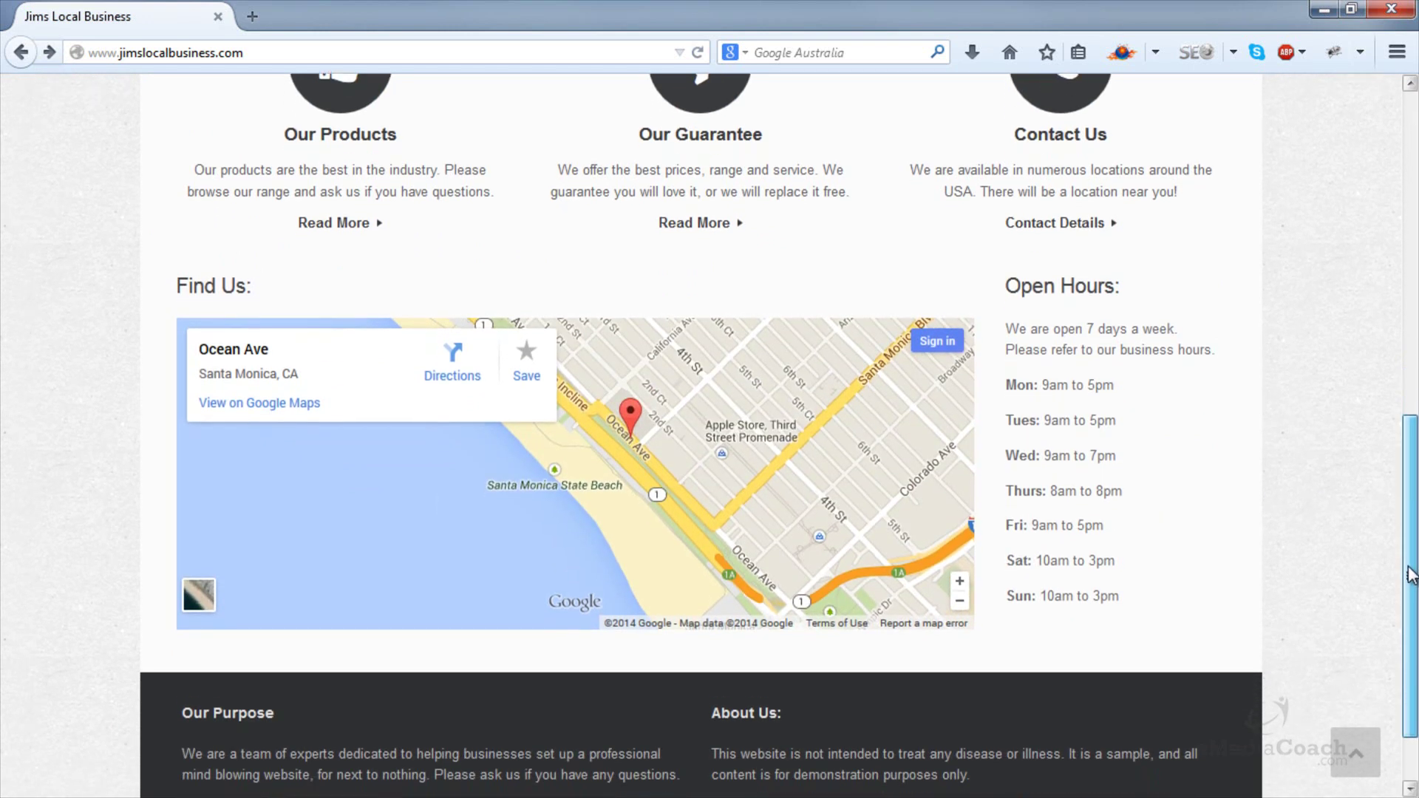
{"action": "scroll", "coordinate": [1411, 572], "scroll_direction": "up", "scroll_amount": 5}
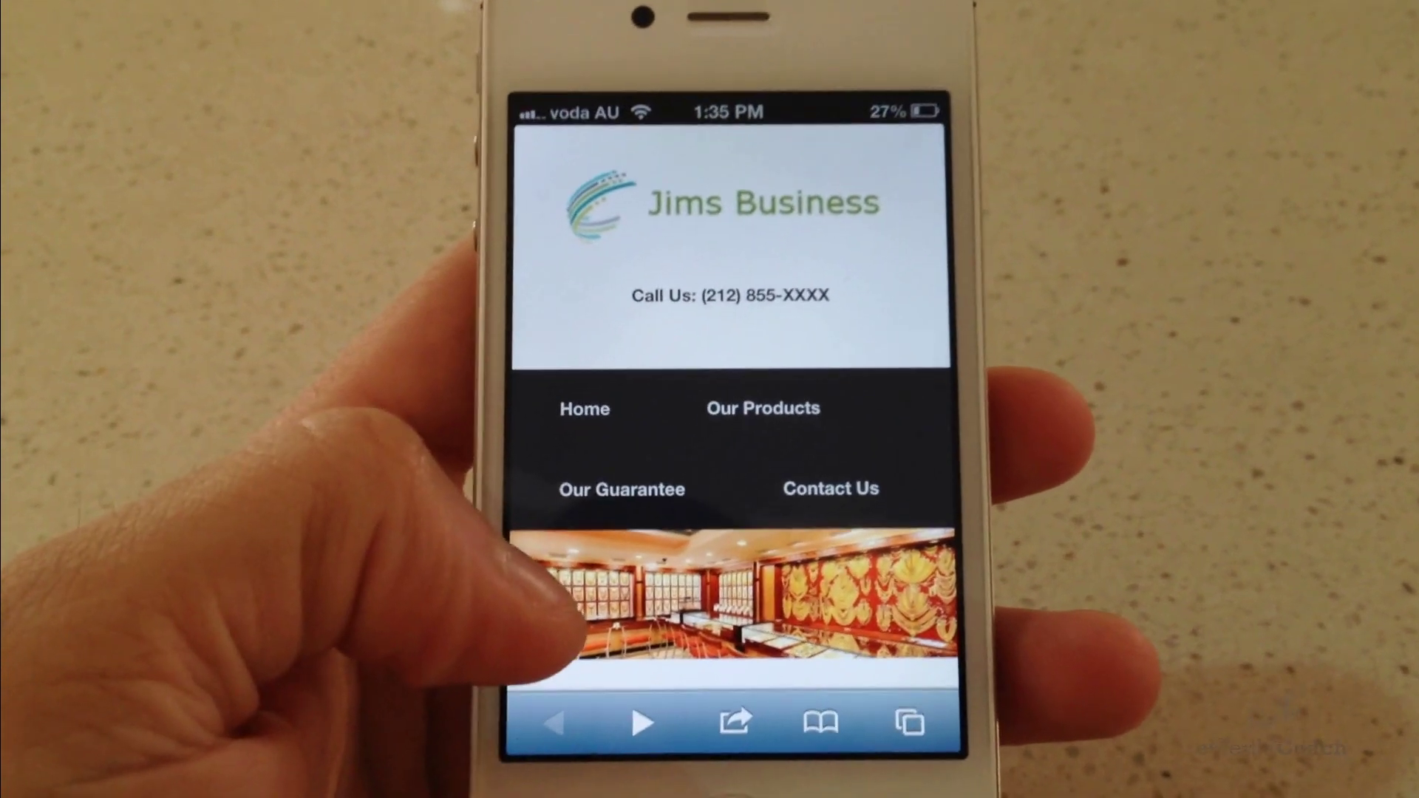
{"action": "scroll", "coordinate": [562, 606], "scroll_direction": "down", "scroll_amount": 3}
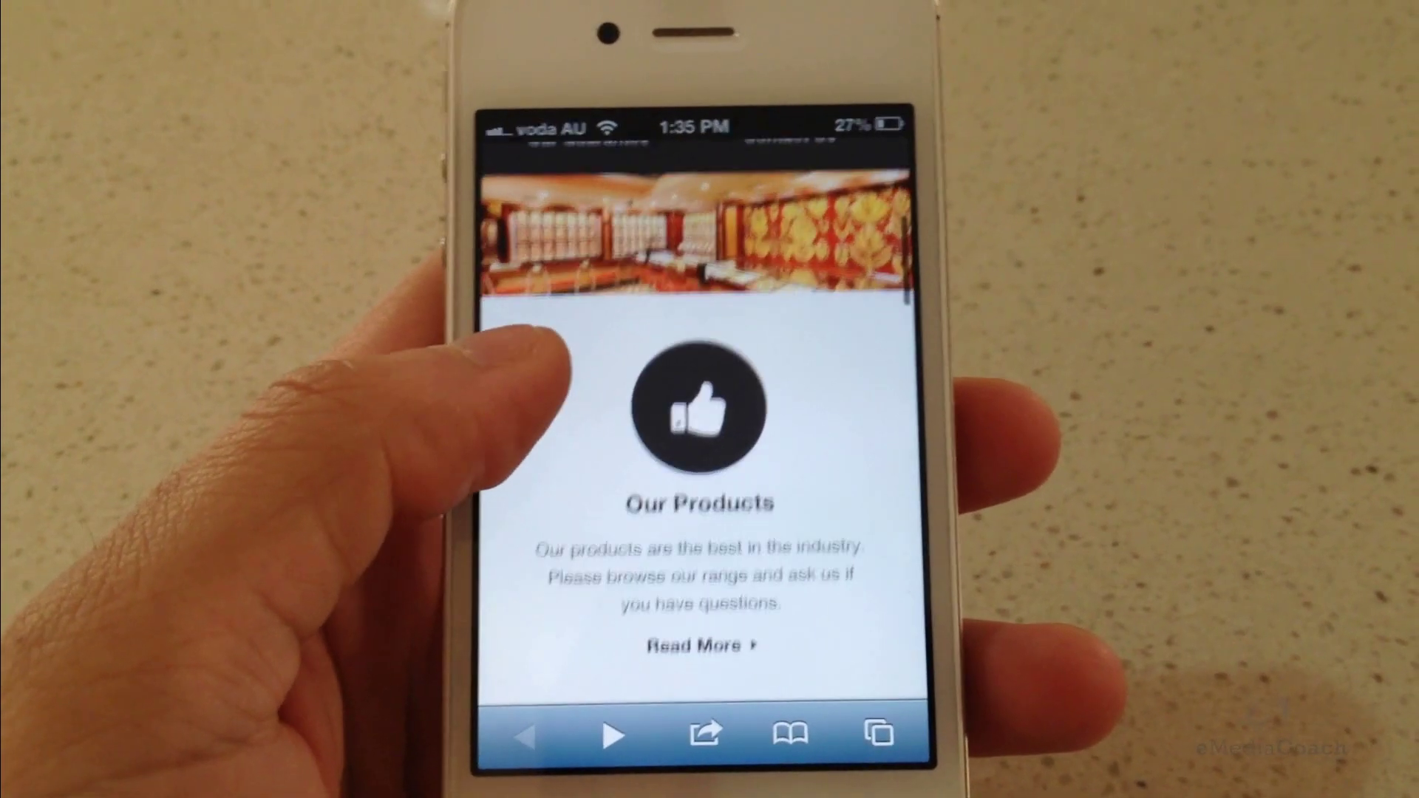
{"action": "scroll", "coordinate": [540, 355], "scroll_direction": "down", "scroll_amount": 3}
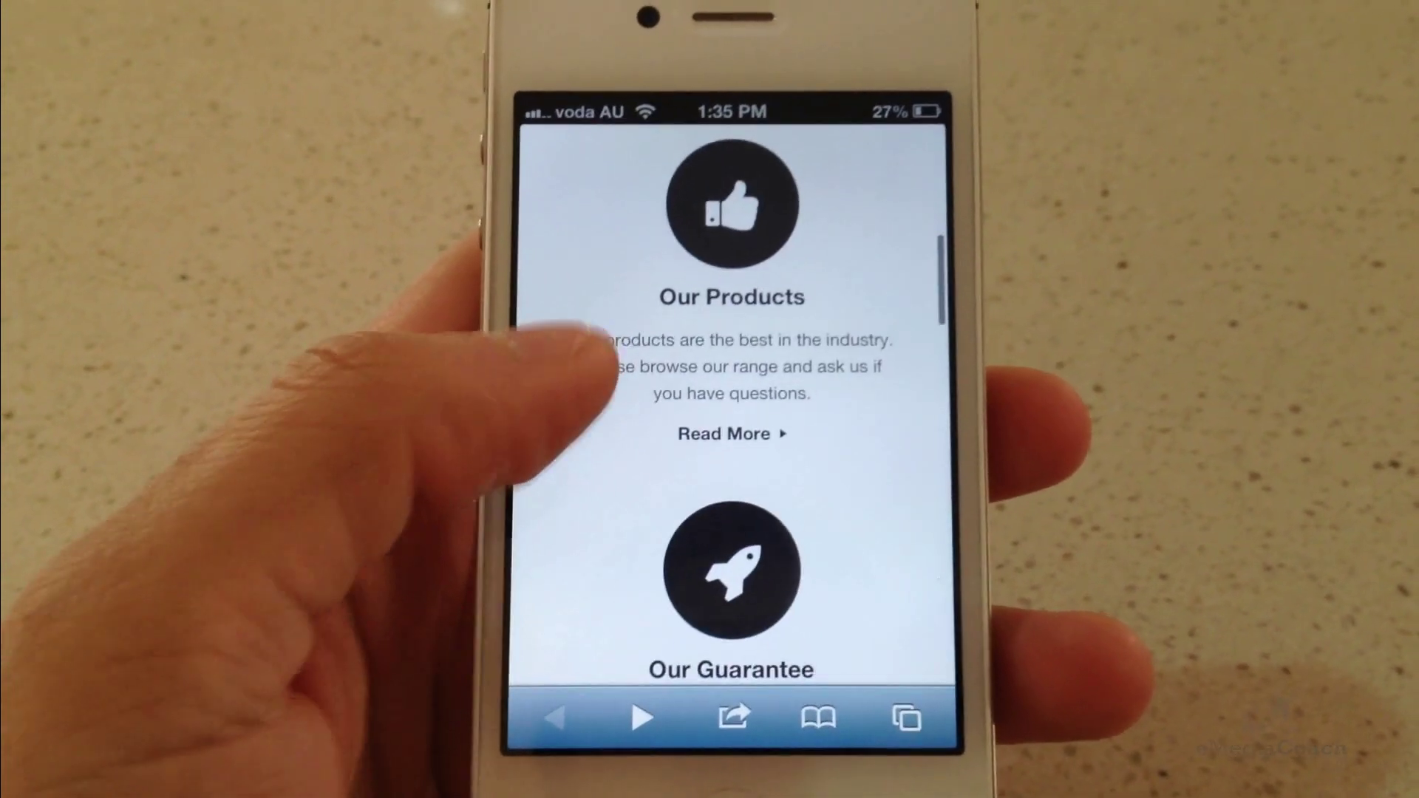
{"action": "scroll", "coordinate": [725, 369], "scroll_direction": "up", "scroll_amount": 3}
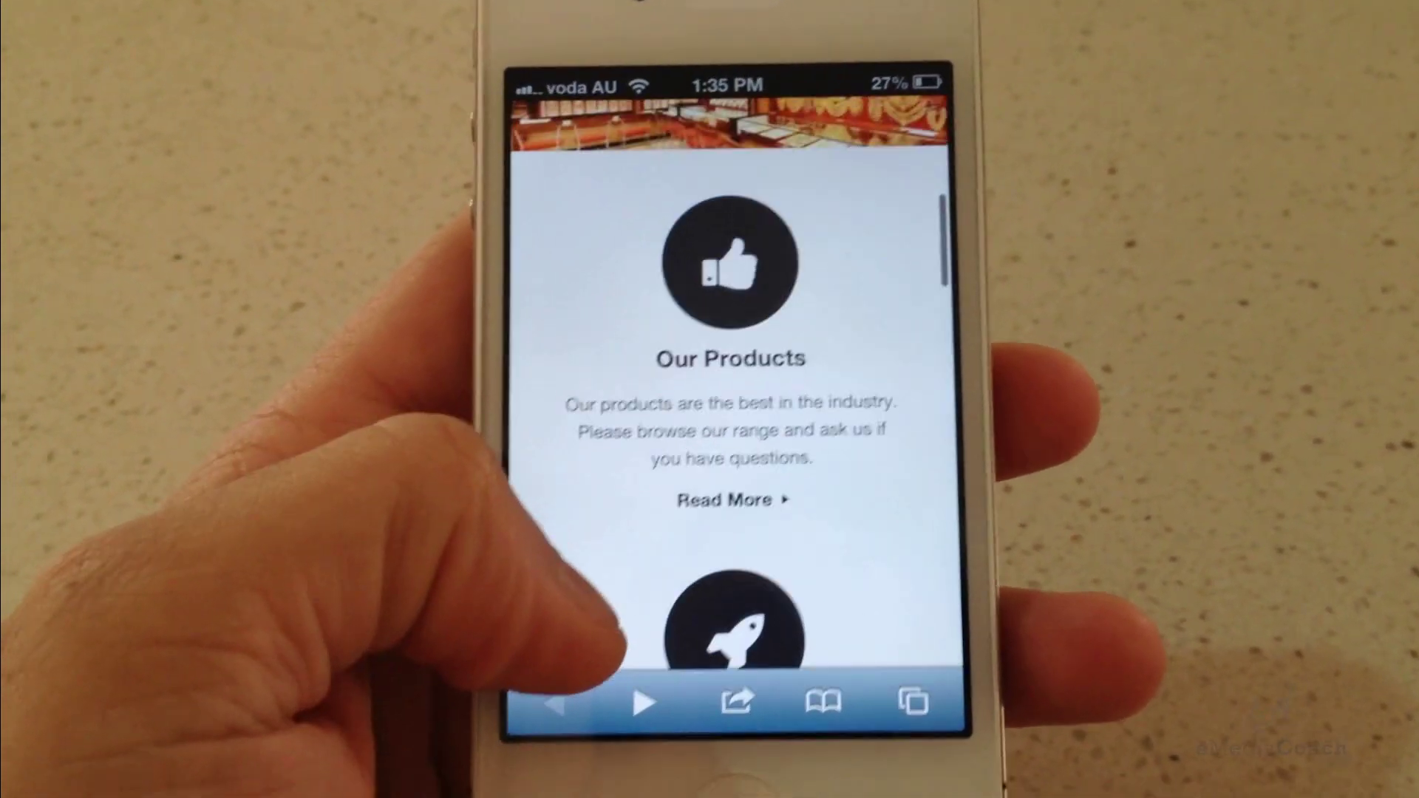
{"action": "scroll", "coordinate": [724, 369], "scroll_direction": "down", "scroll_amount": 5}
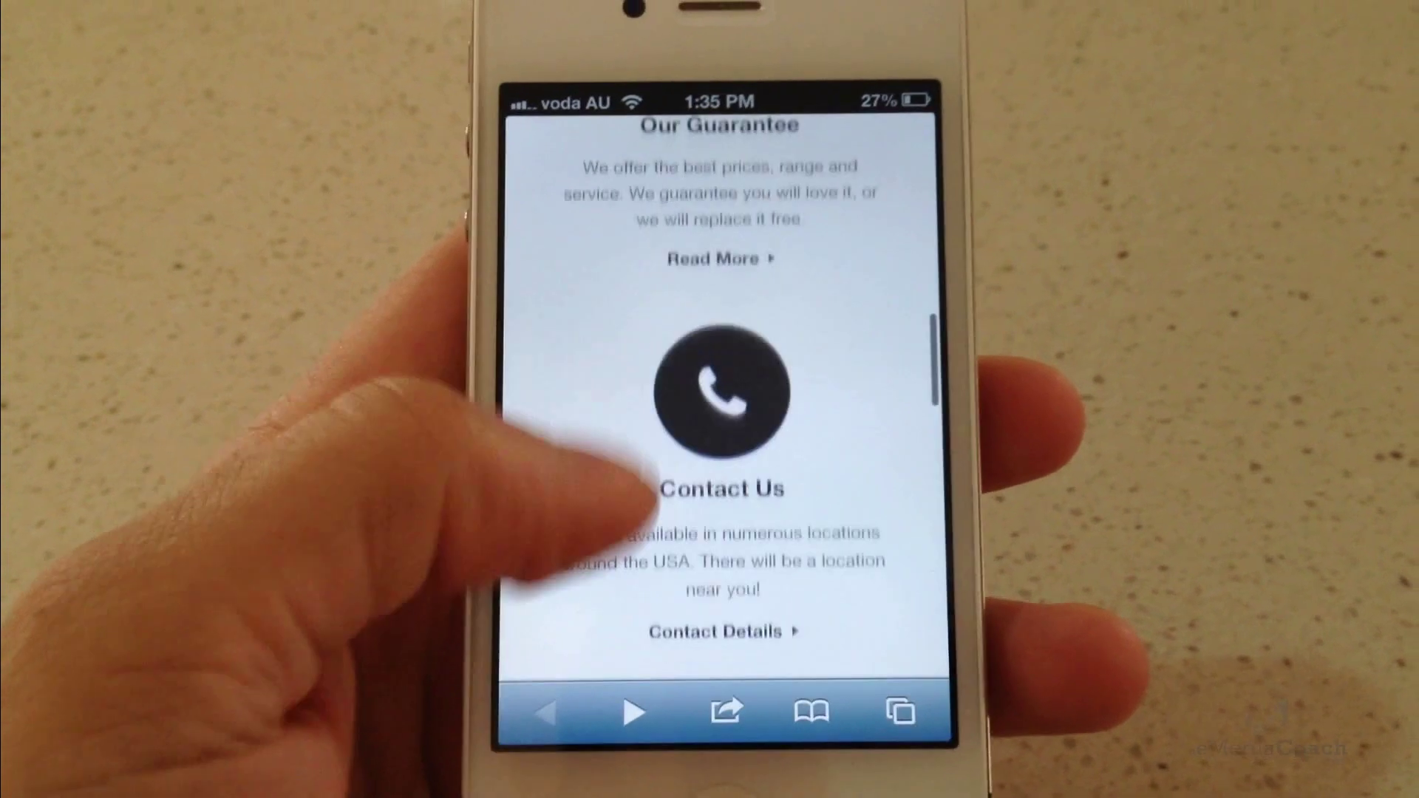
{"action": "scroll", "coordinate": [724, 399], "scroll_direction": "down", "scroll_amount": 3}
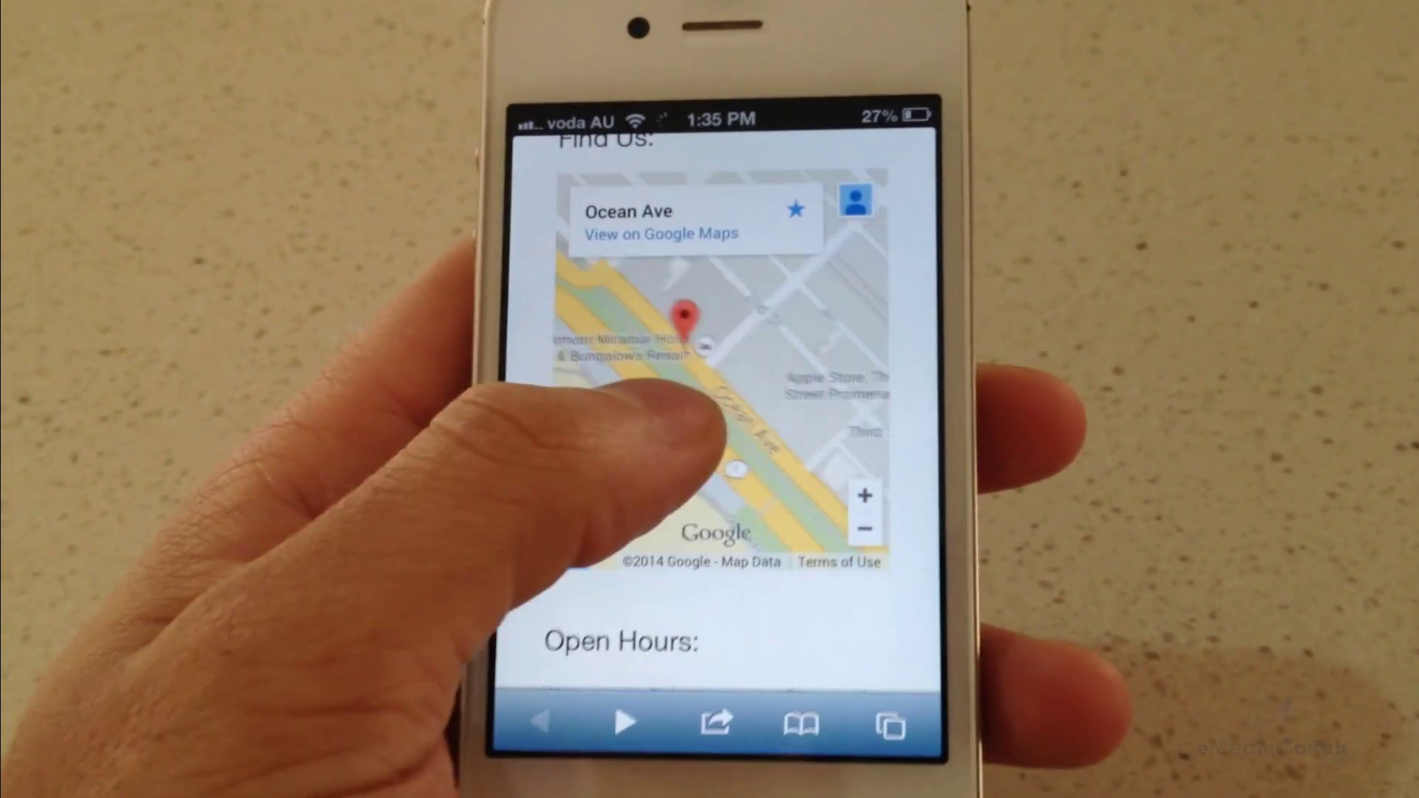
{"action": "left_click_drag", "start_coordinate": [709, 373], "coordinate": [720, 399]}
{"action": "scroll", "coordinate": [713, 347], "scroll_direction": "up", "scroll_amount": 3}
{"action": "scroll", "coordinate": [714, 347], "scroll_direction": "down", "scroll_amount": 3}
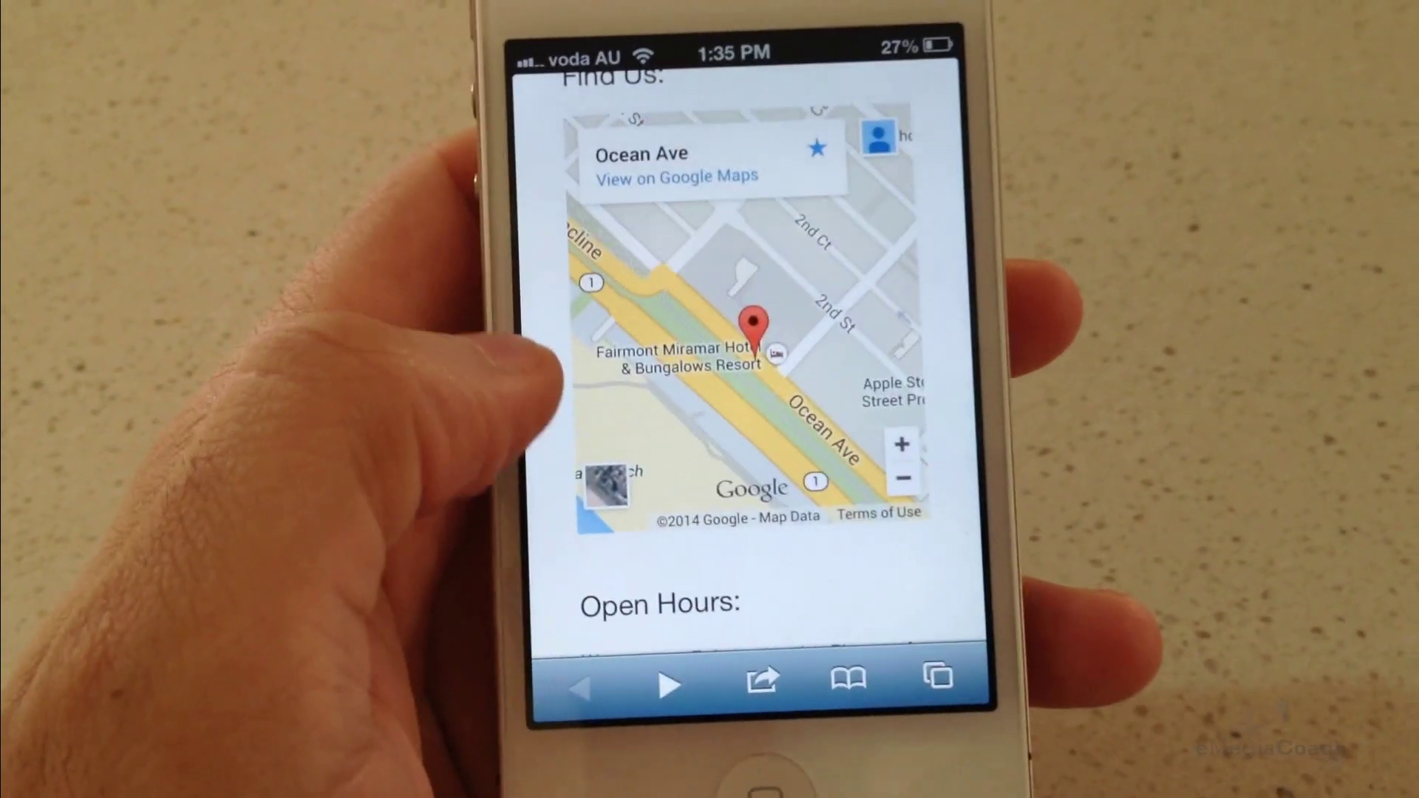
{"action": "scroll", "coordinate": [547, 369], "scroll_direction": "down", "scroll_amount": 10}
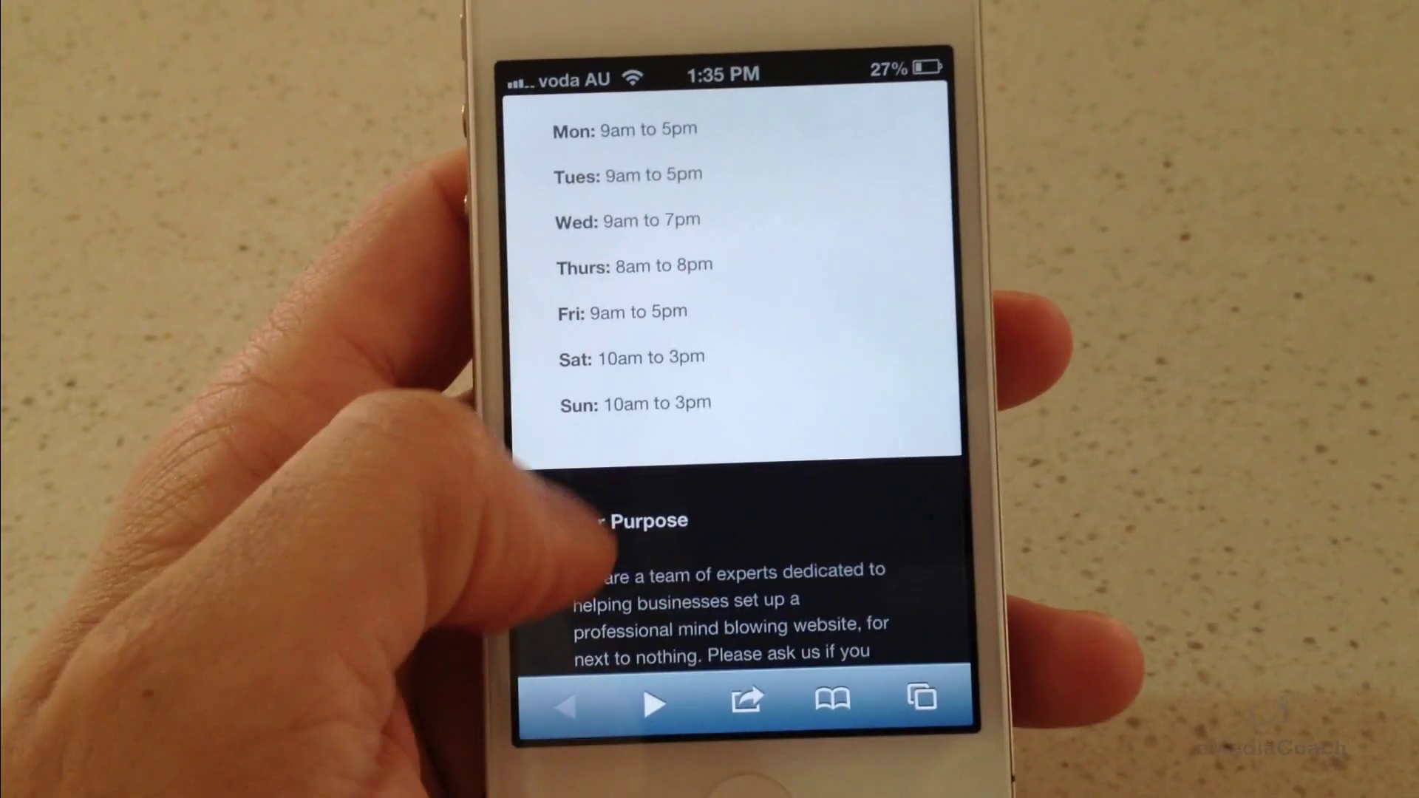
{"action": "scroll", "coordinate": [731, 370], "scroll_direction": "up", "scroll_amount": 15}
{"action": "scroll", "coordinate": [739, 370], "scroll_direction": "up", "scroll_amount": 5}
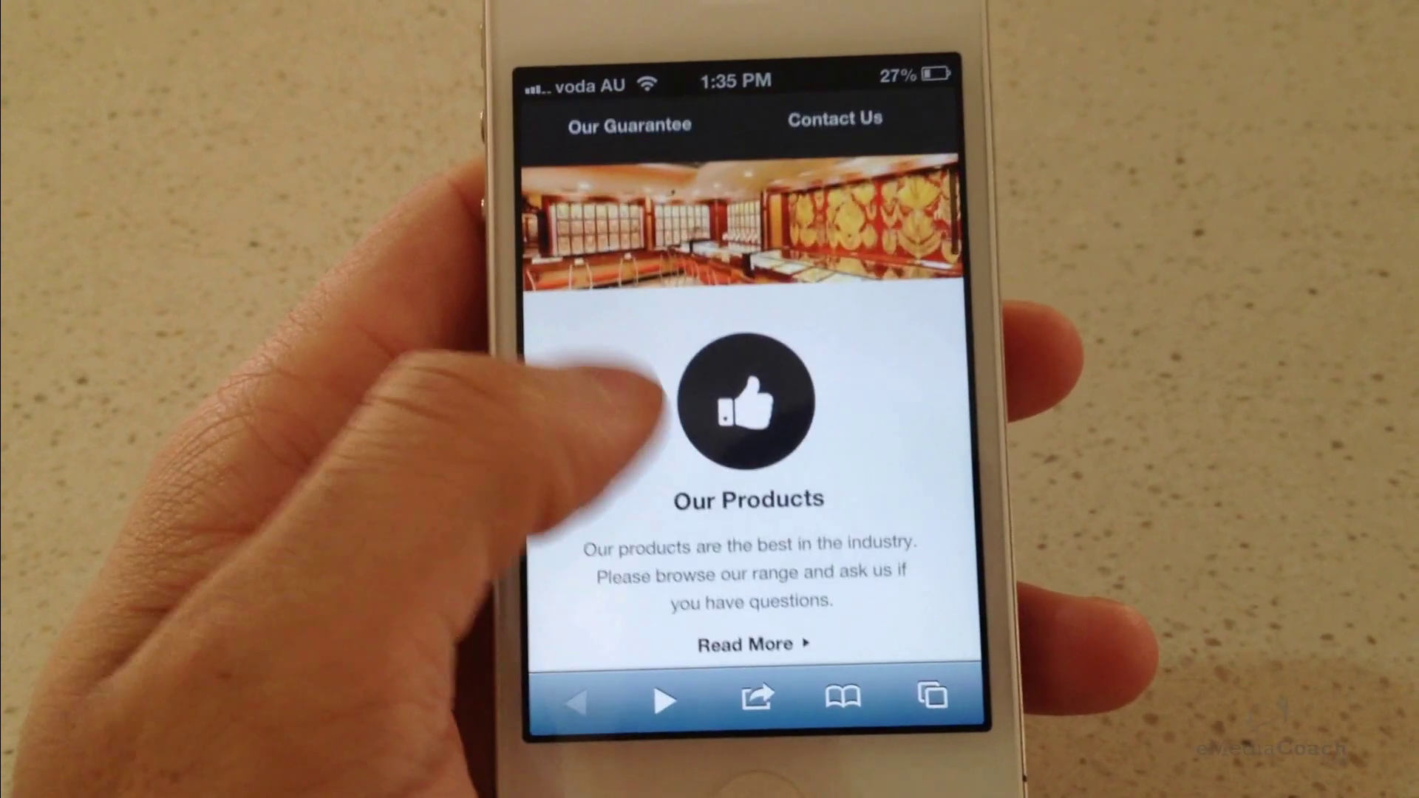
{"action": "scroll", "coordinate": [754, 385], "scroll_direction": "up", "scroll_amount": 2}
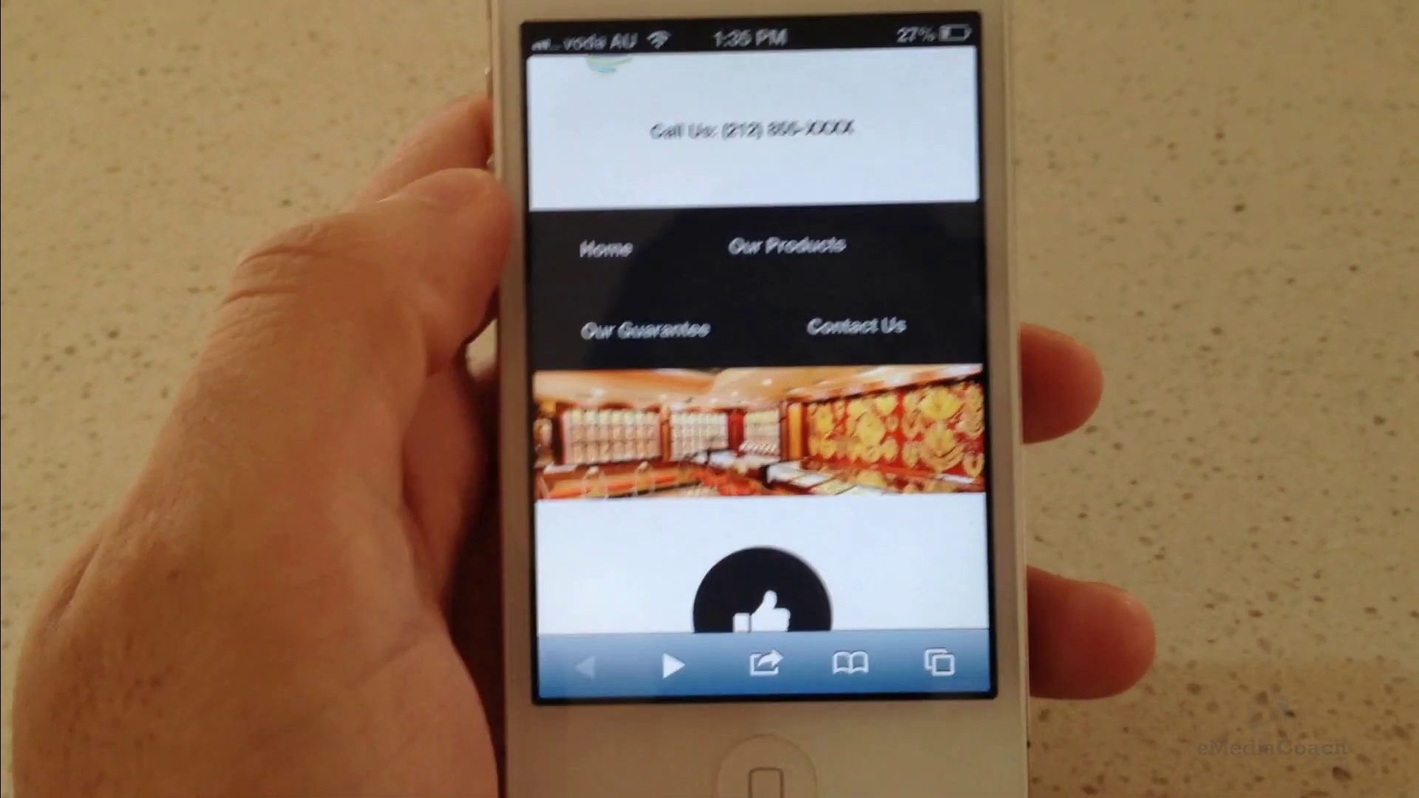
{"action": "left_click", "coordinate": [787, 246]}
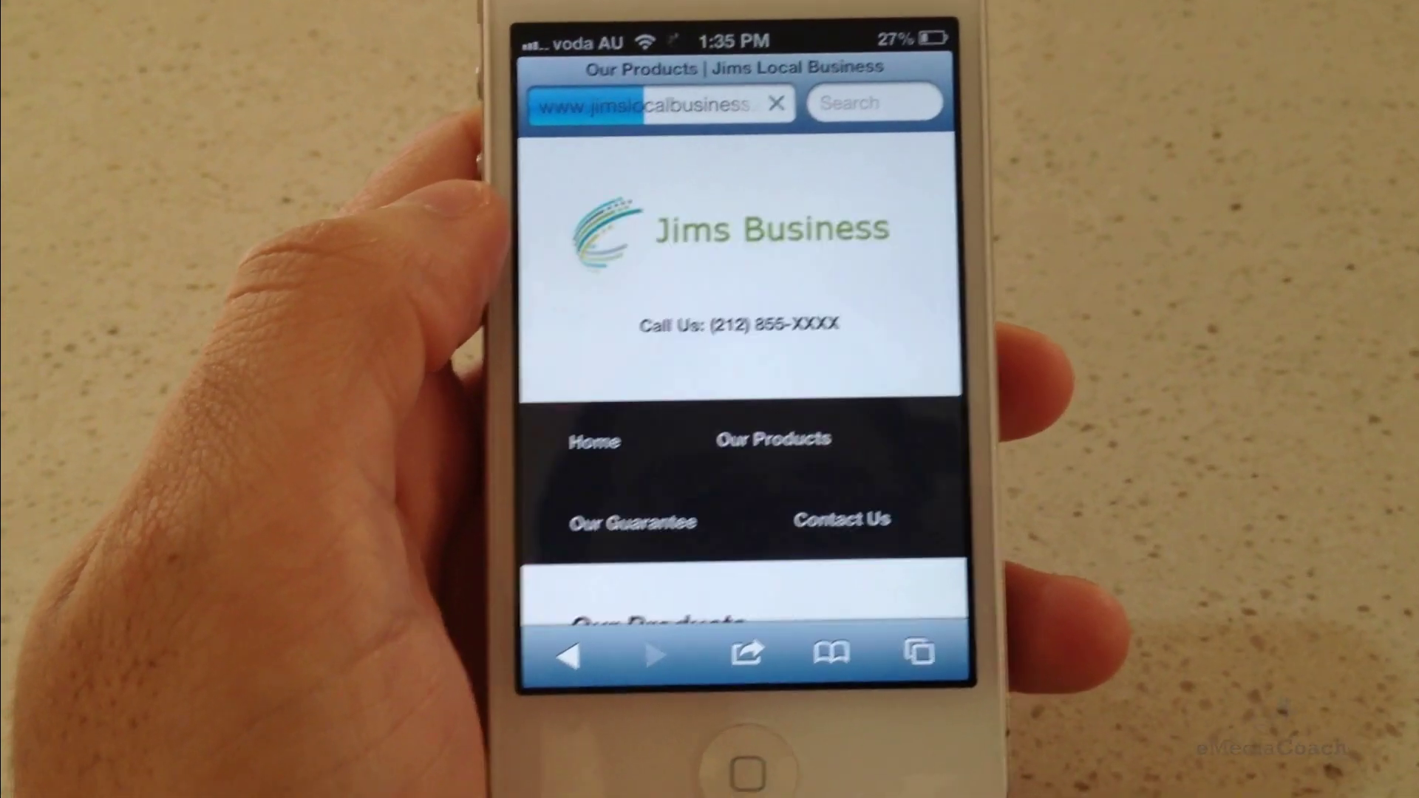
{"action": "scroll", "coordinate": [636, 436], "scroll_direction": "up", "scroll_amount": 3}
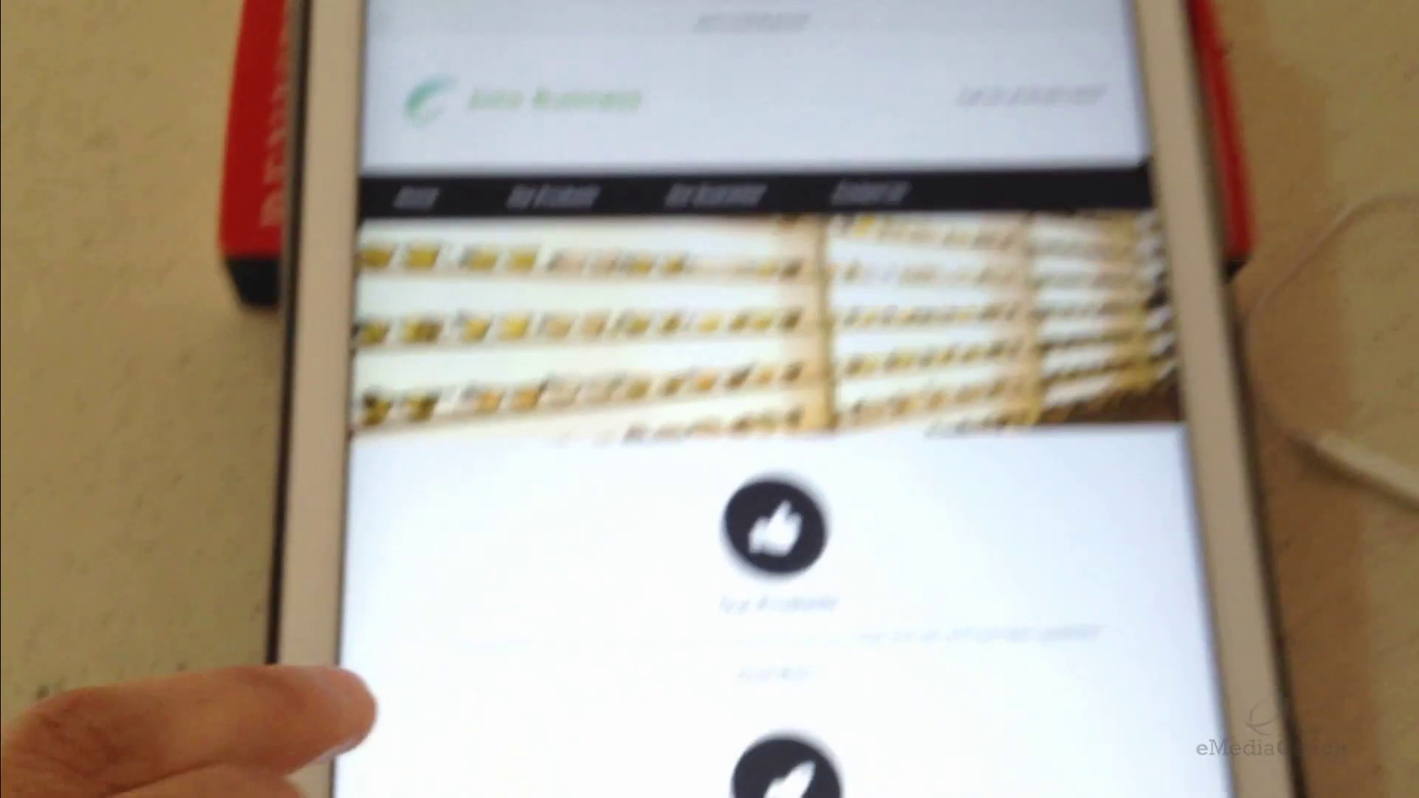
{"action": "scroll", "coordinate": [709, 444], "scroll_direction": "down", "scroll_amount": 5}
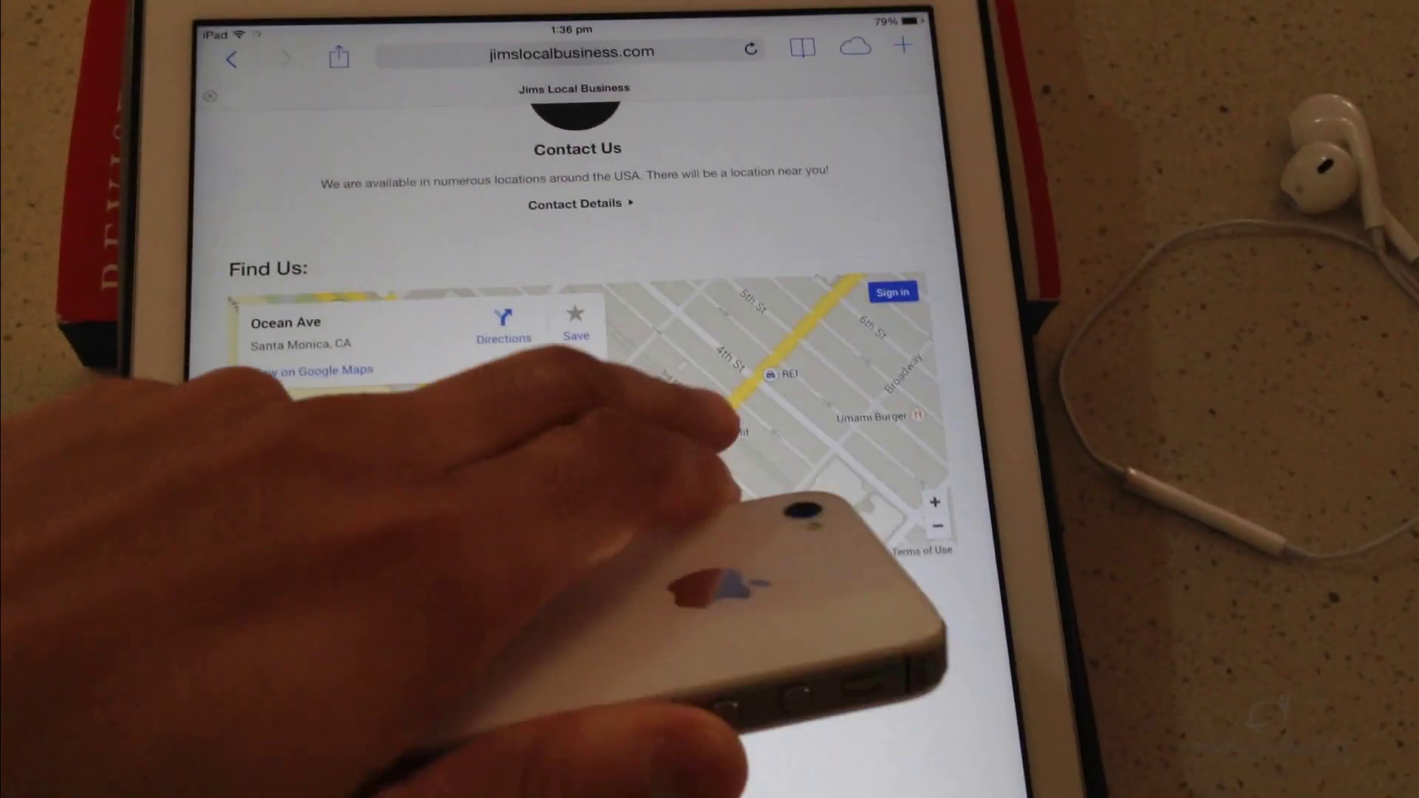
{"action": "scroll", "coordinate": [651, 444], "scroll_direction": "up", "scroll_amount": 10}
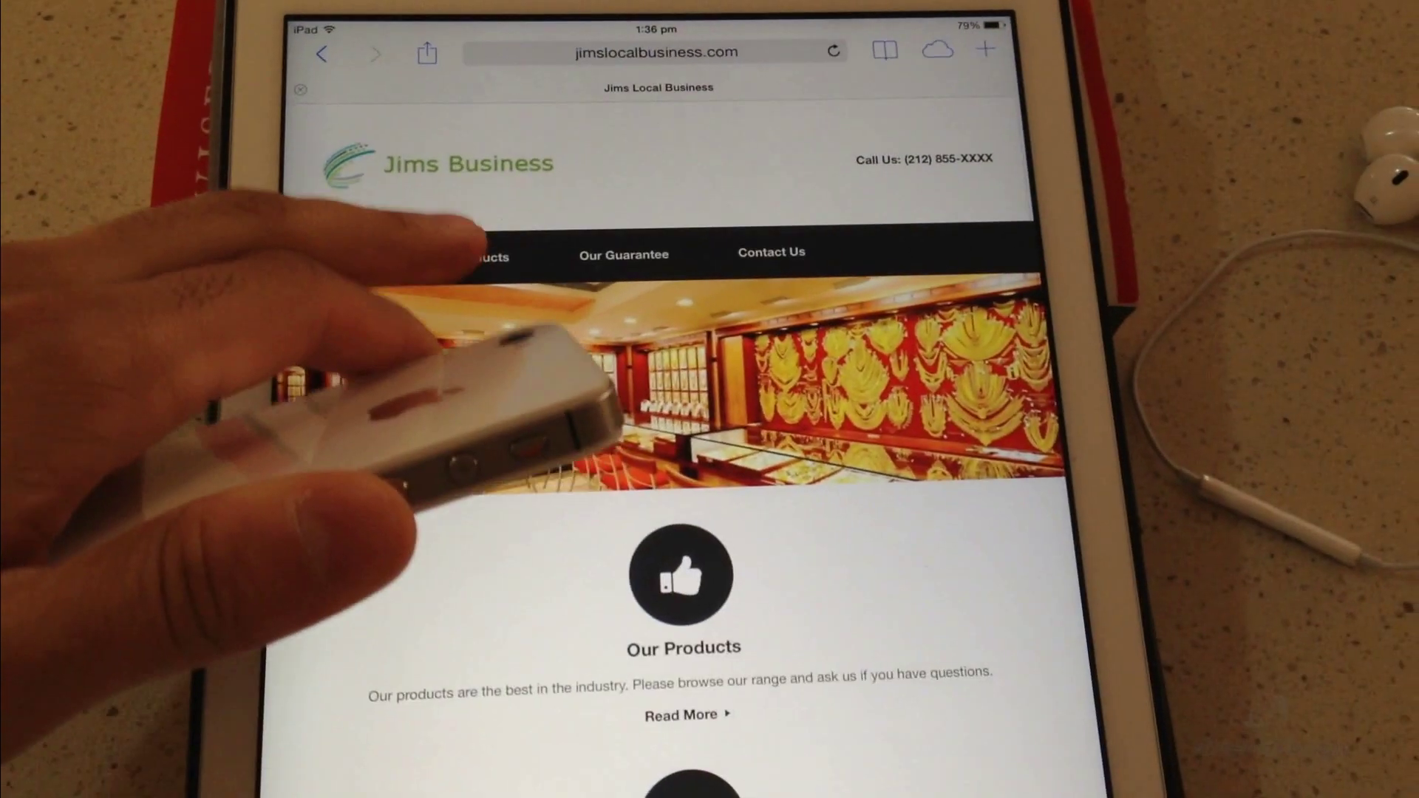
{"action": "left_click", "coordinate": [451, 255]}
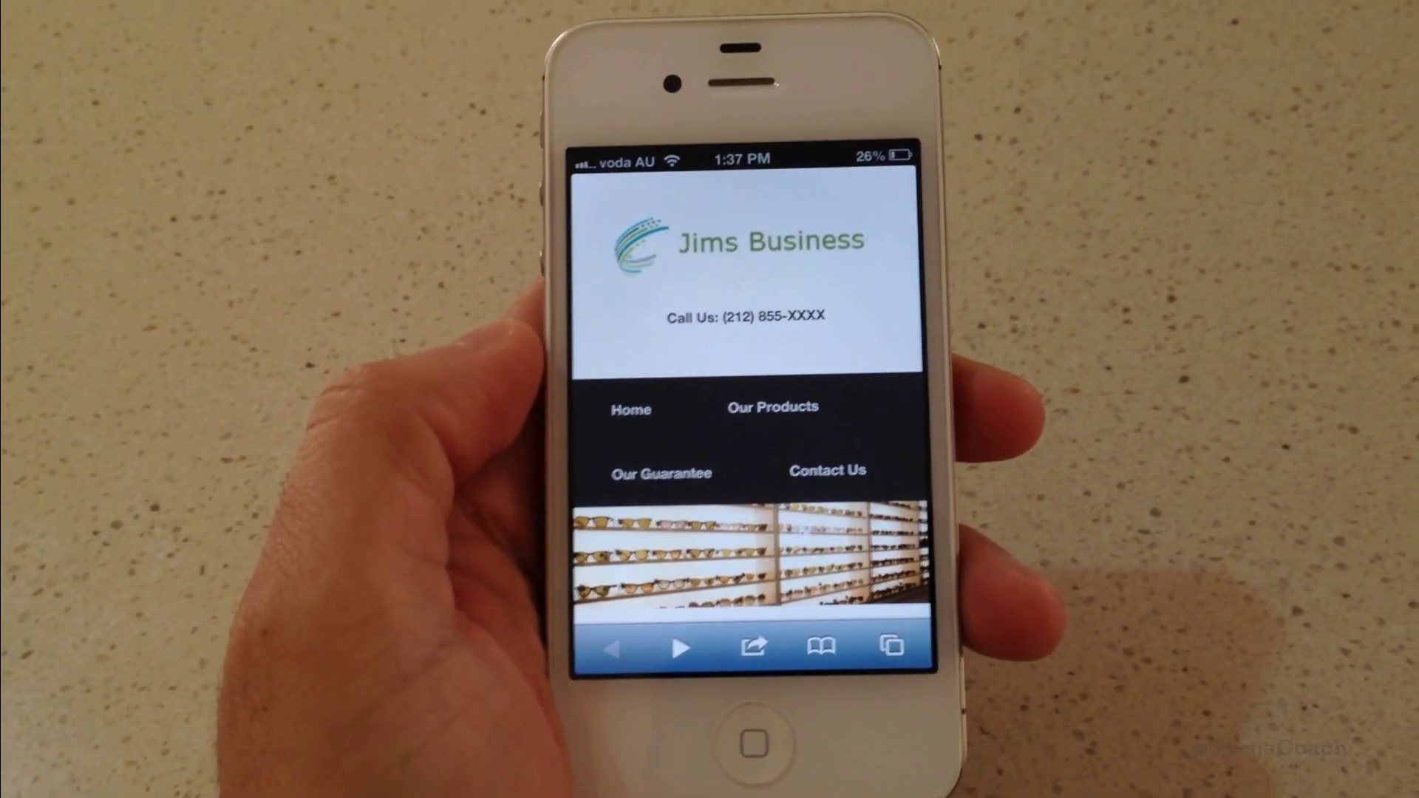
{"action": "scroll", "coordinate": [747, 443], "scroll_direction": "down", "scroll_amount": 5}
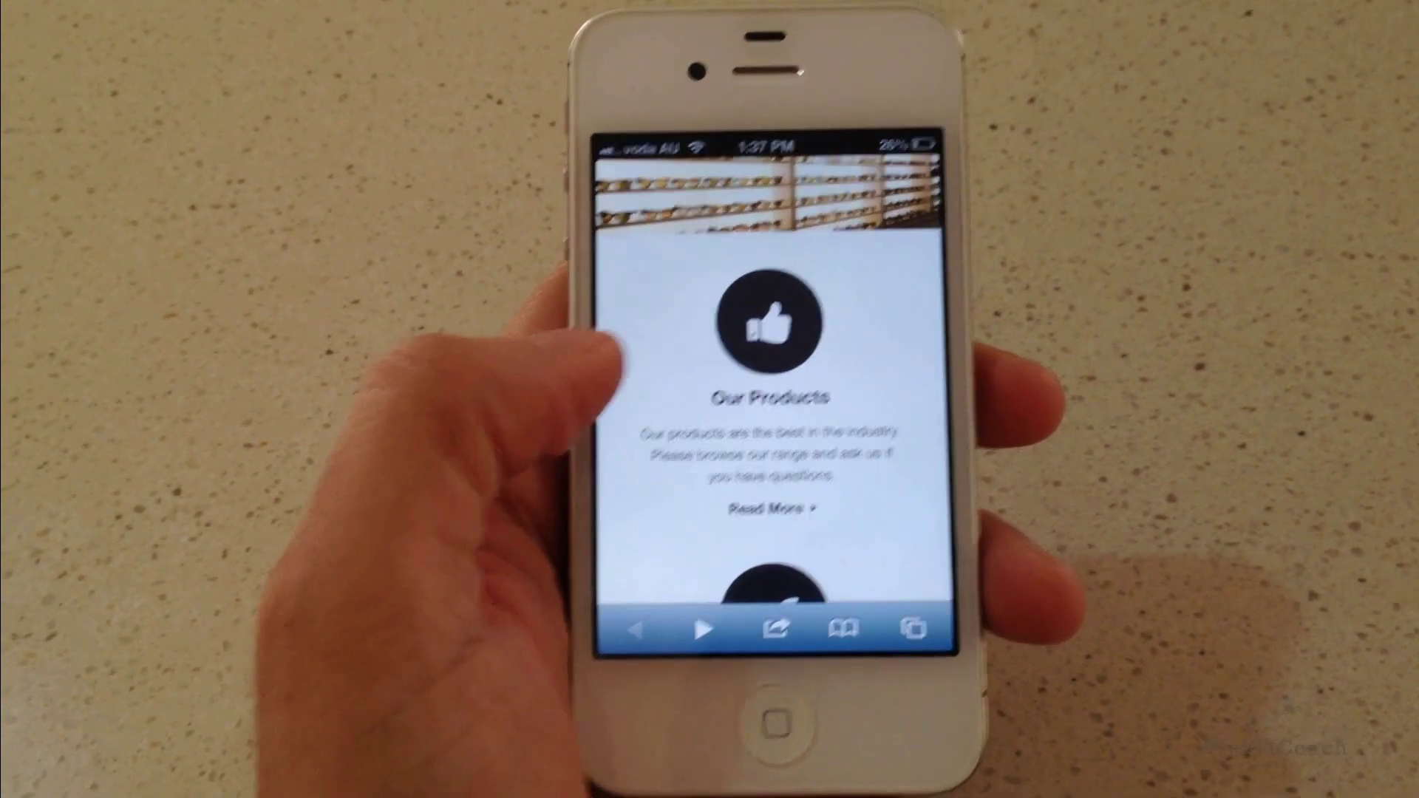
{"action": "scroll", "coordinate": [769, 406], "scroll_direction": "up", "scroll_amount": 4}
{"action": "scroll", "coordinate": [739, 480], "scroll_direction": "down", "scroll_amount": 2}
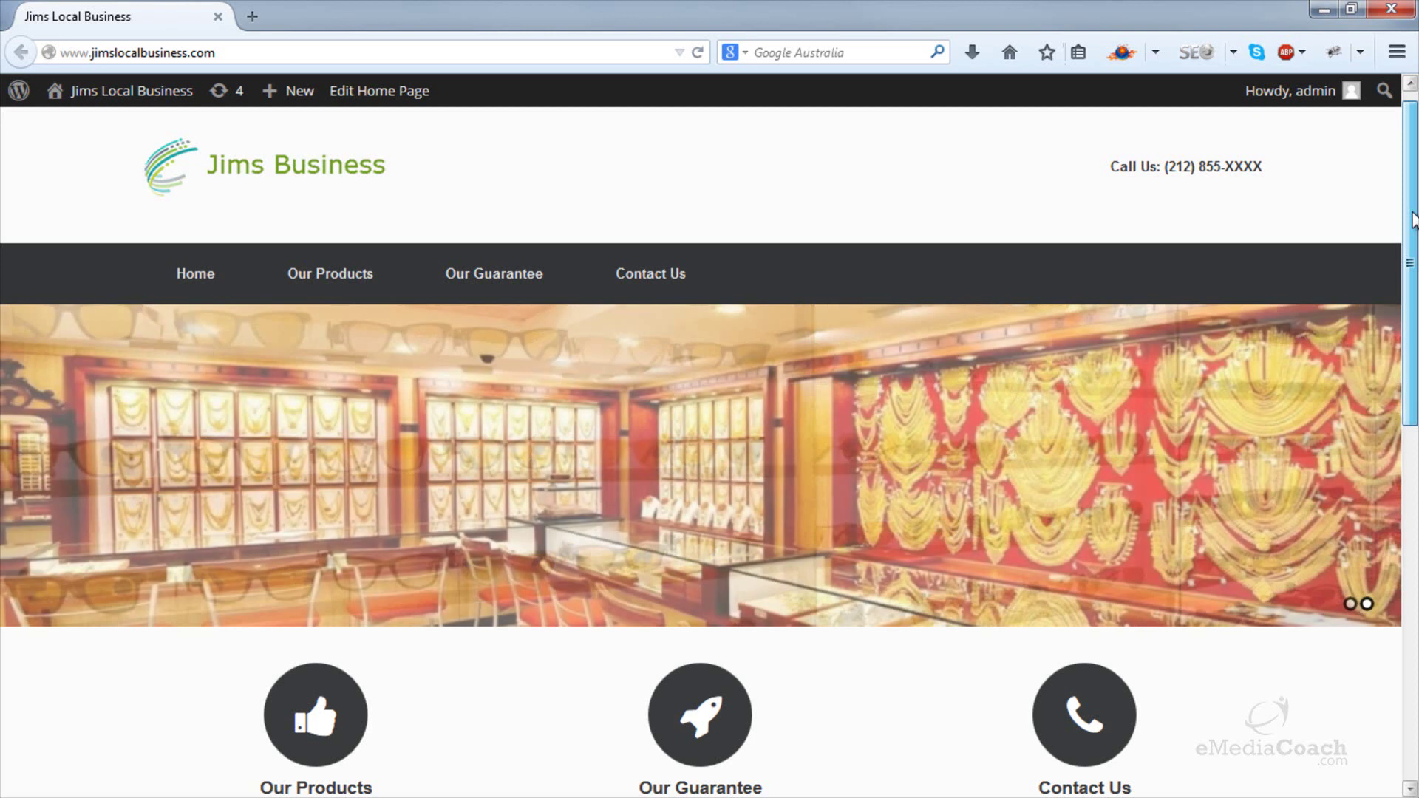
- Review the sample site's home page sections and the Notable WordPress Users page on WordPress.com
{"action": "left_click_drag", "start_coordinate": [1412, 220], "coordinate": [1413, 471]}
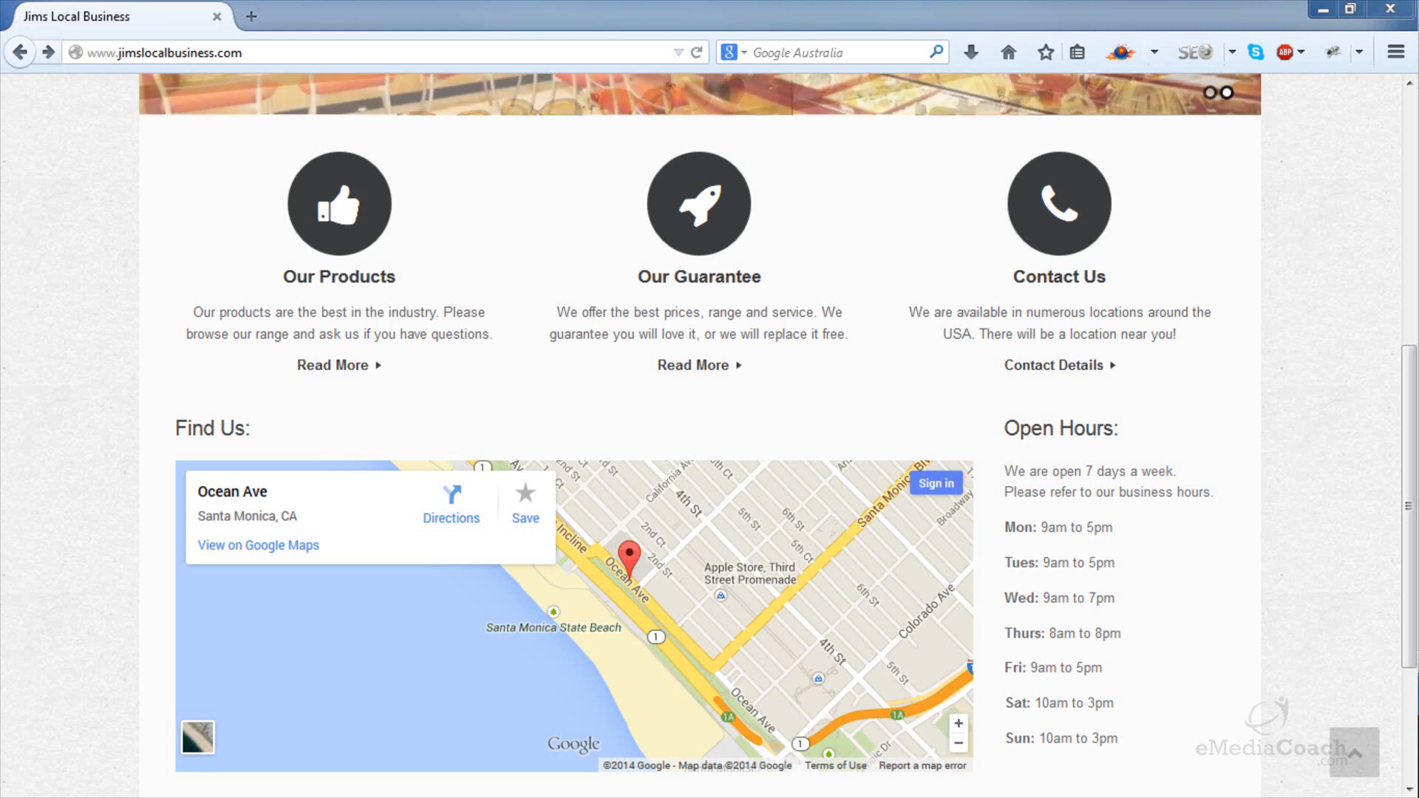
{"action": "scroll", "coordinate": [1408, 516], "scroll_direction": "down", "scroll_amount": 1}
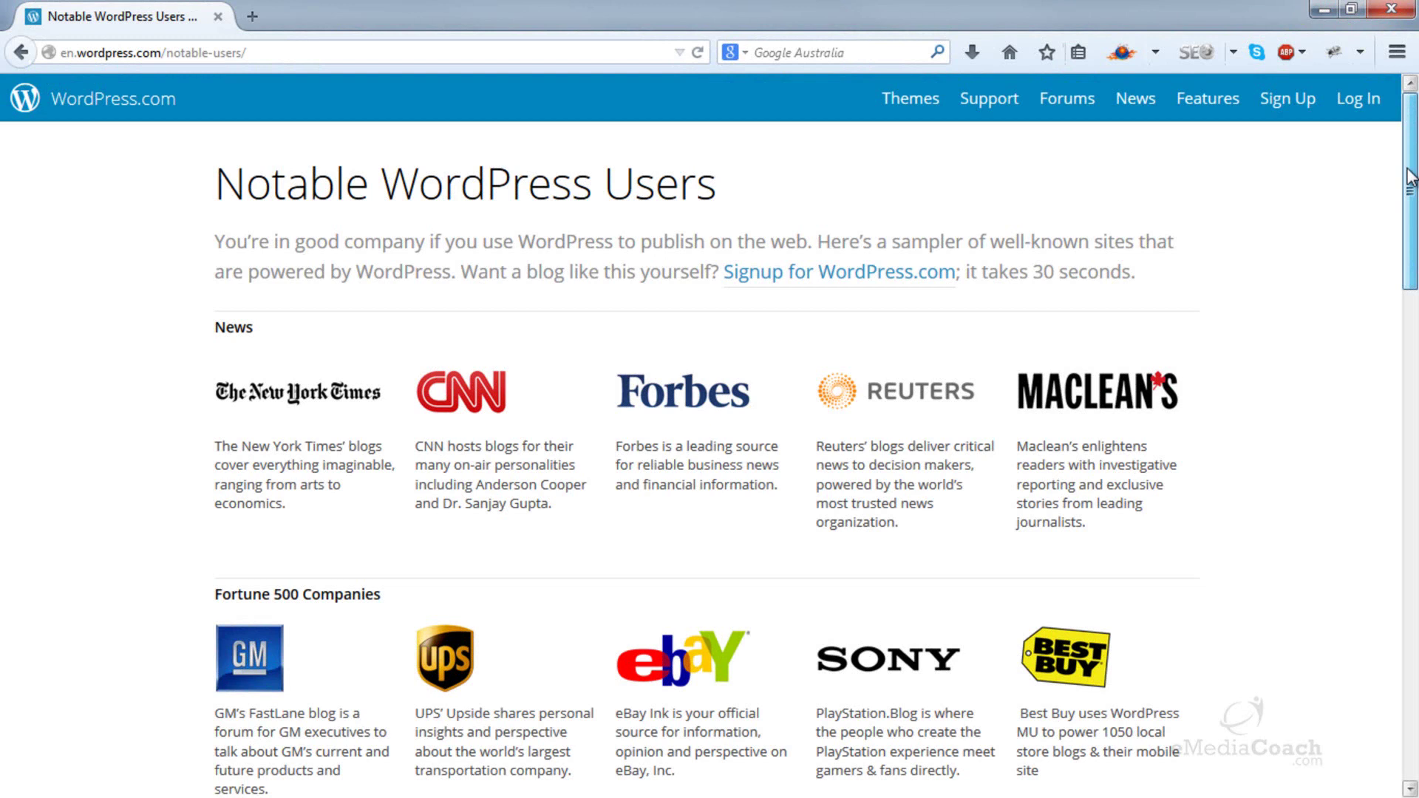
{"action": "left_click_drag", "start_coordinate": [1411, 178], "coordinate": [1410, 255]}
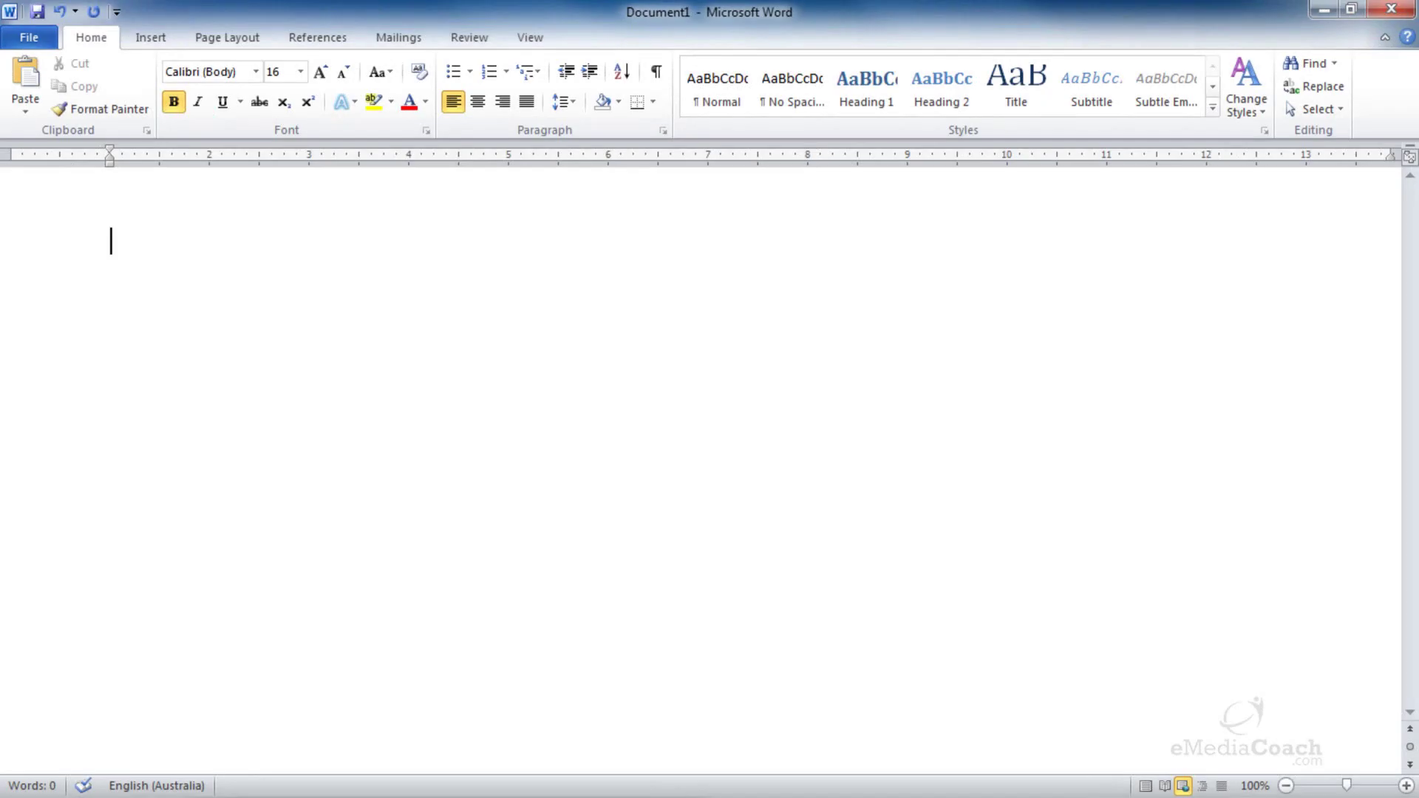
- In a blank Word document, start a numbered list with the item "Get your .com address"
{"action": "key", "text": "ctrl+z"}
{"action": "type", "text": "1. "}
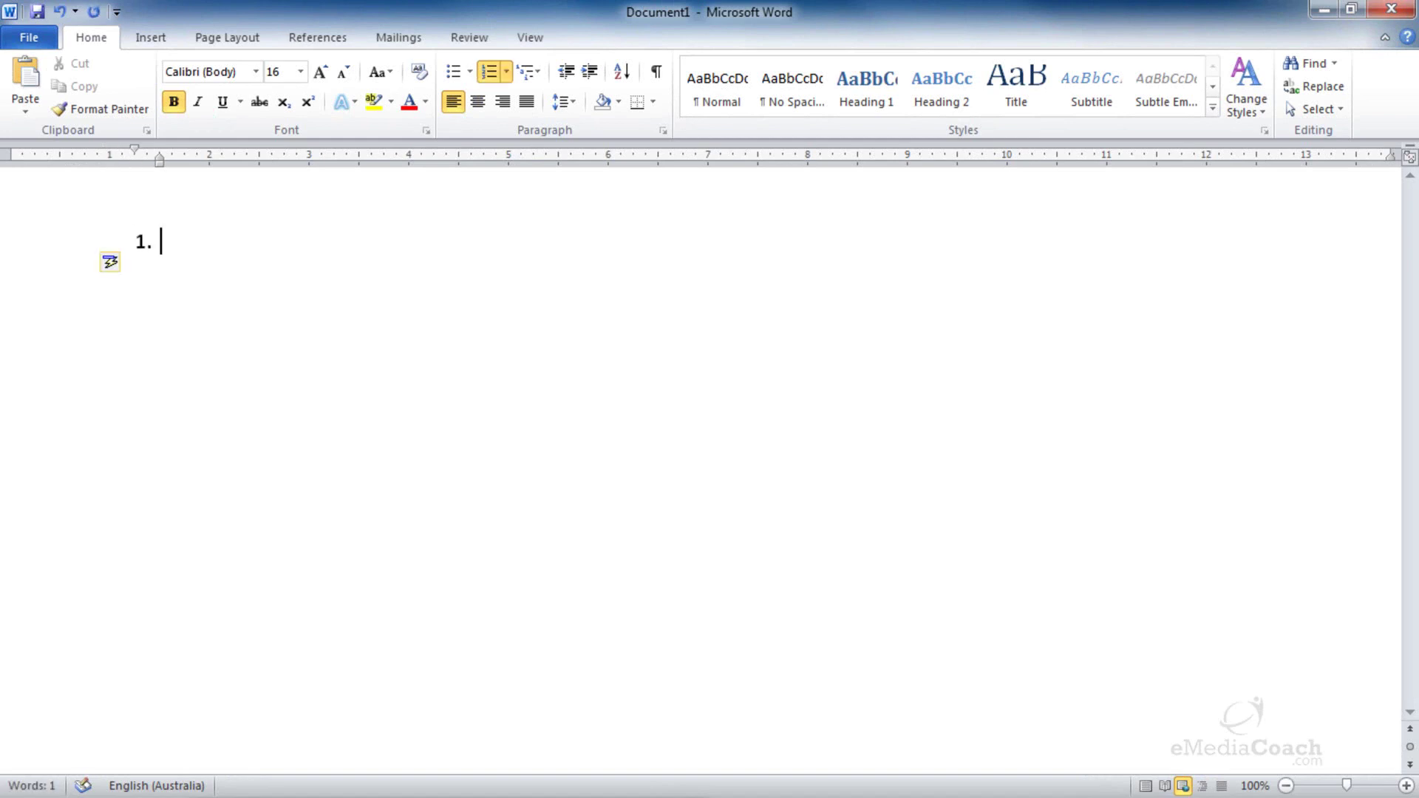
{"action": "type", "text": "Get you"}
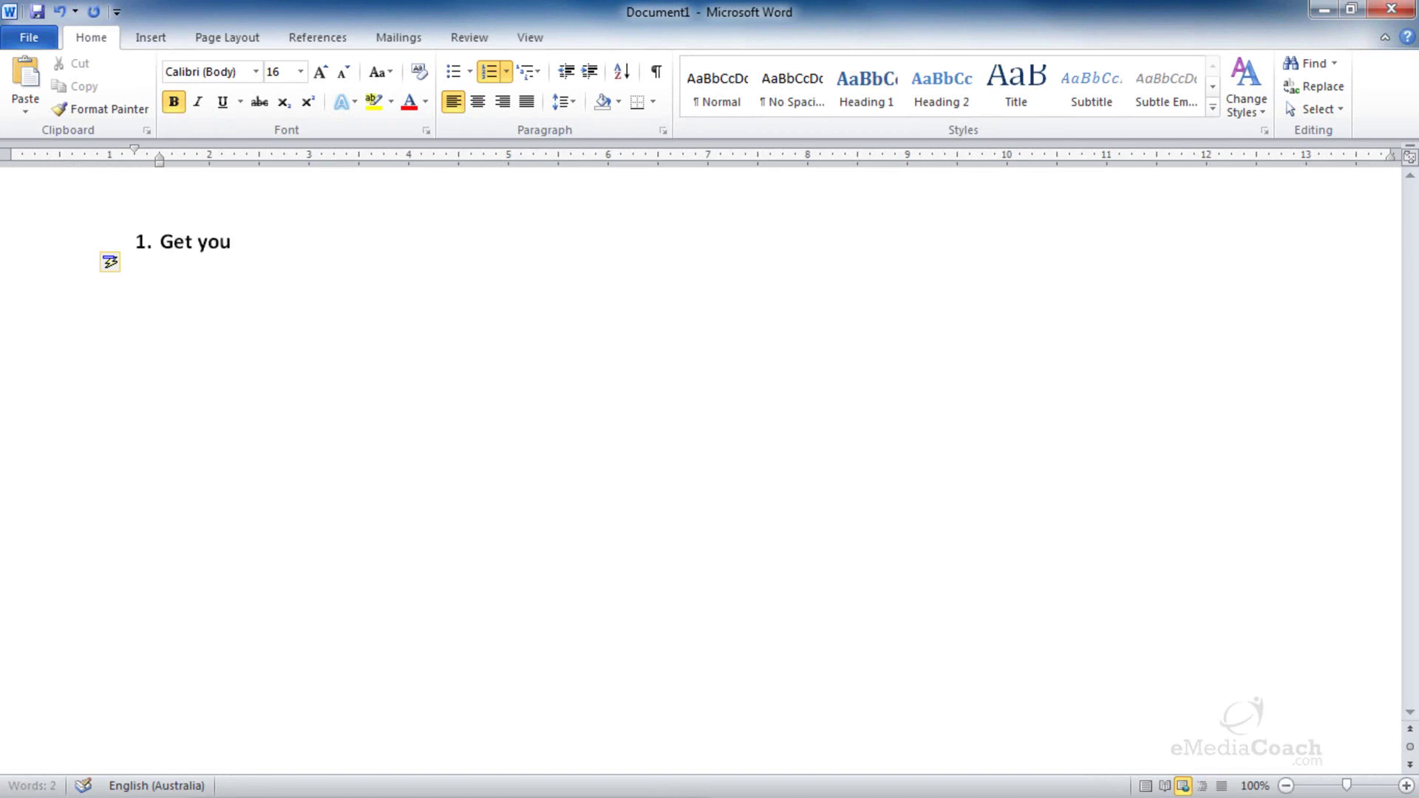
{"action": "type", "text": "r .com address"}
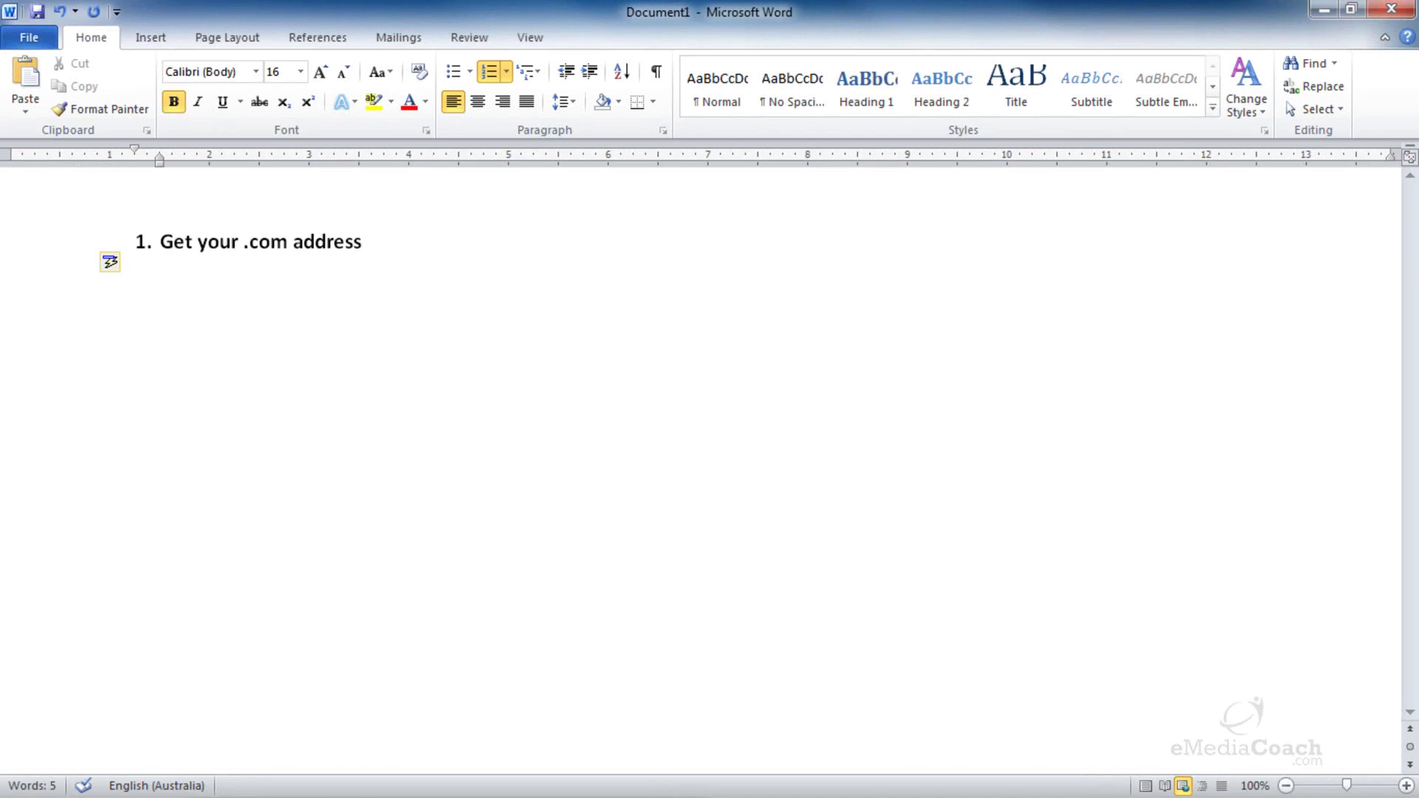
- Add "Get reliable web hosting" and "Install Wordpress" as the second and third list items, and start a fourth item
{"action": "key", "text": "Return"}
{"action": "type", "text": "Get reliable web hosting"}
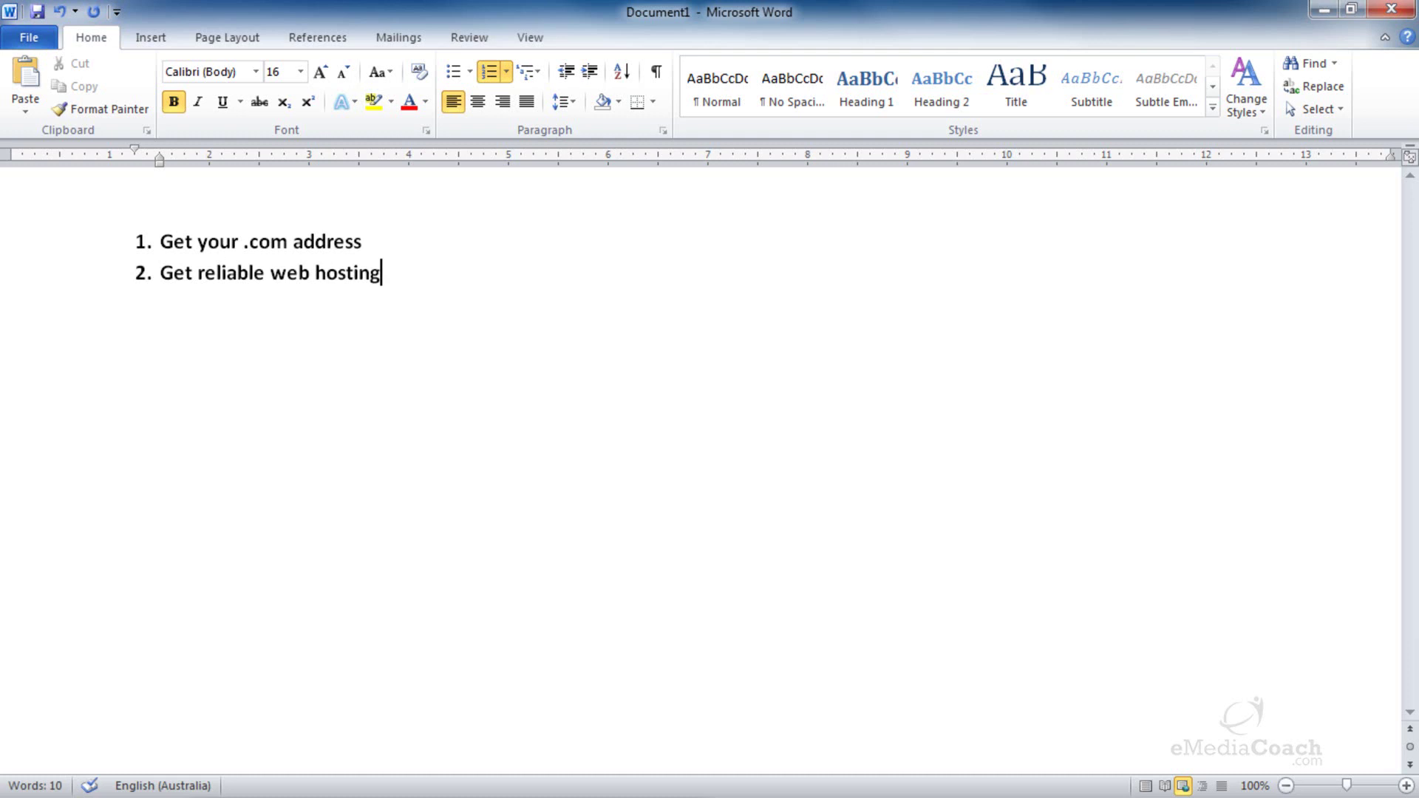
{"action": "key", "text": "Return"}
{"action": "type", "text": "Install Wordpress"}
{"action": "key", "text": "Return"}
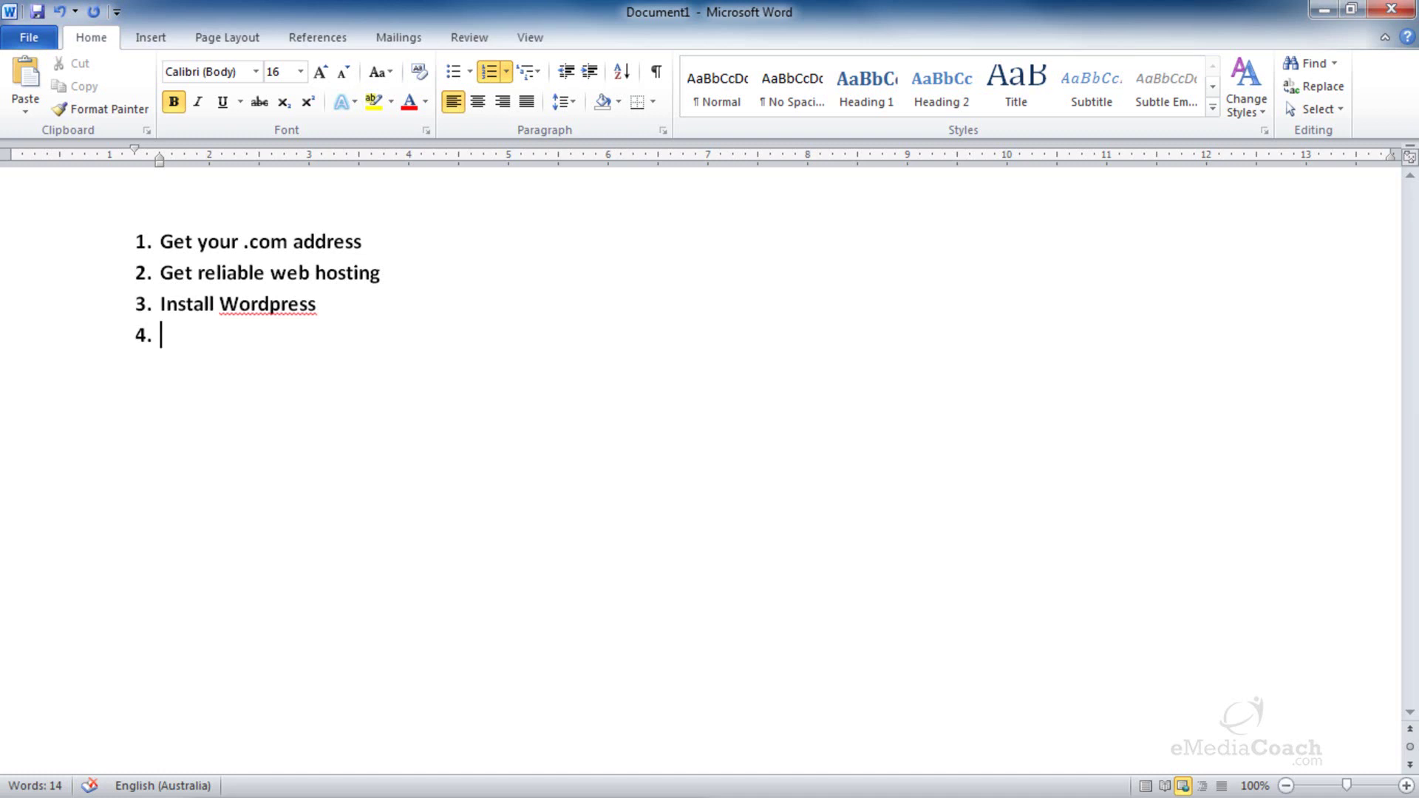
- Add "Install our Awesome design" and "Setup homepage and all other content" as the fourth and fifth list items
{"action": "type", "text": "Install our A"}
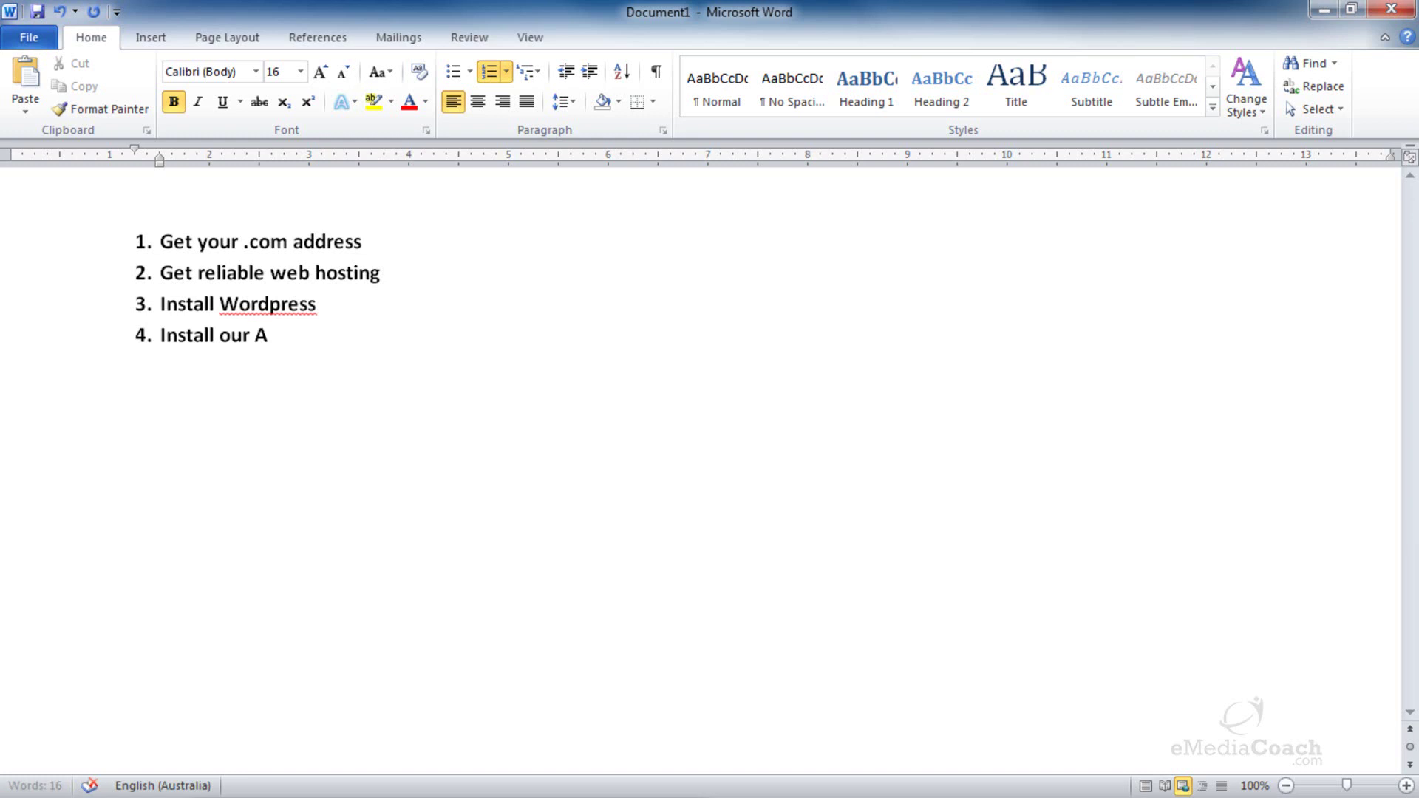
{"action": "type", "text": "wesome design"}
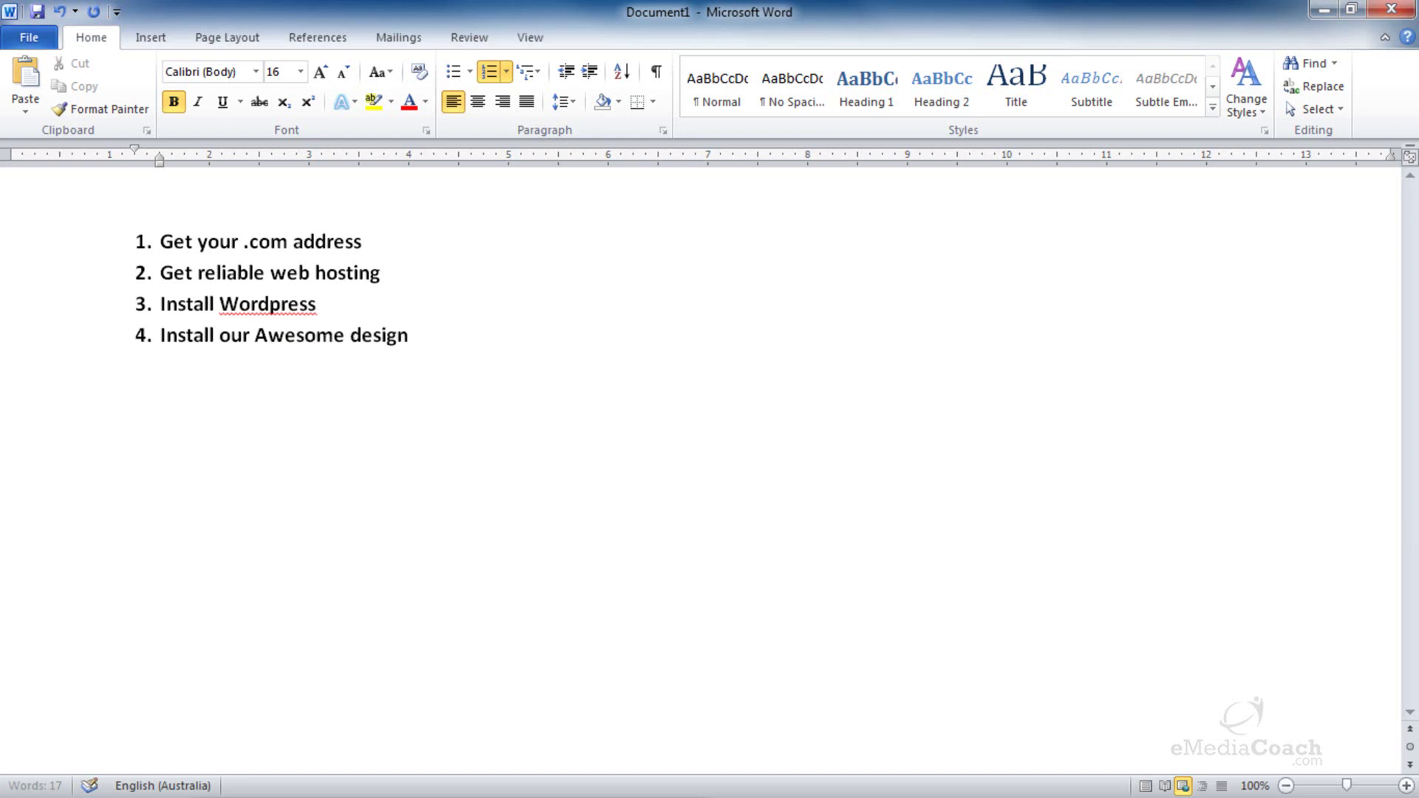
{"action": "key", "text": "Return"}
{"action": "type", "text": "Set up Ho"}
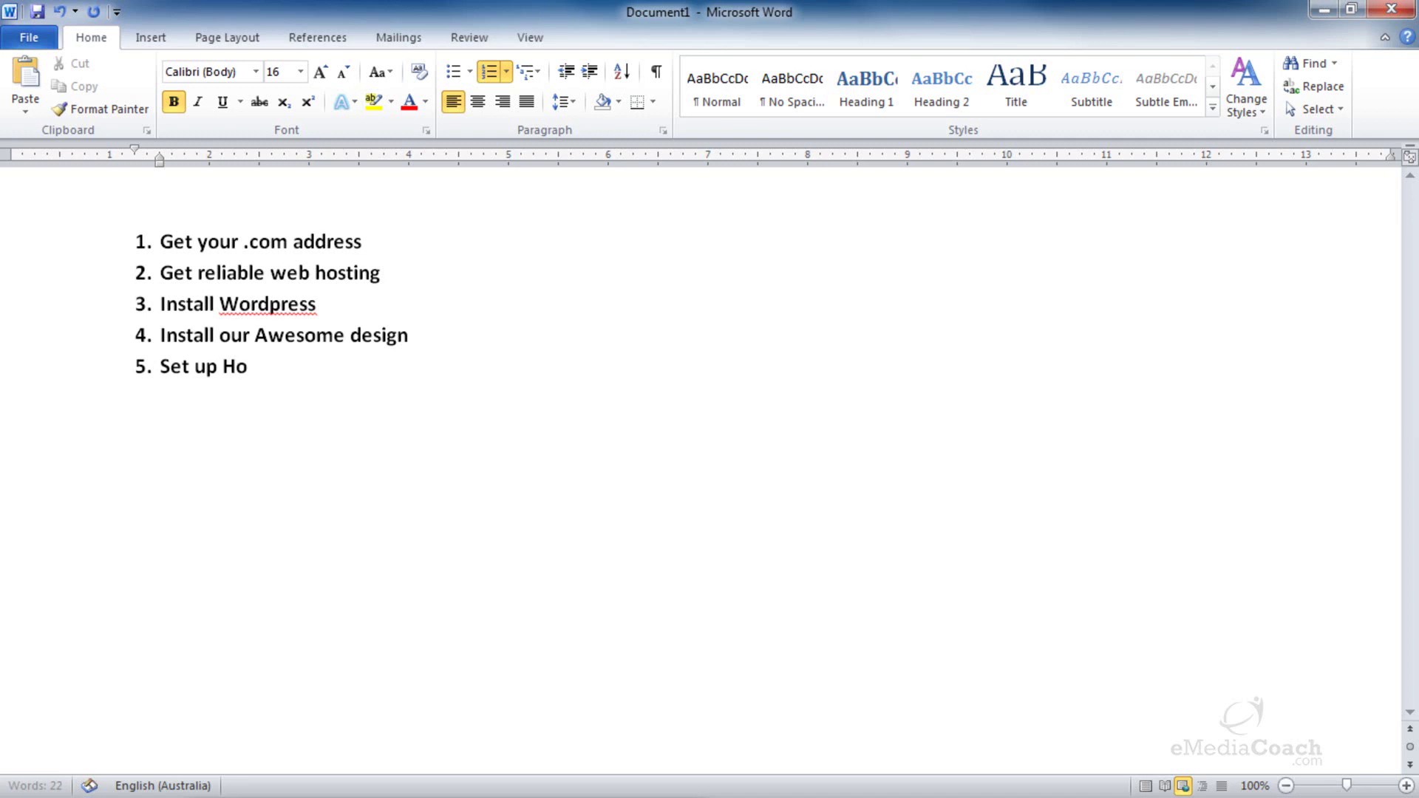
{"action": "type", "text": "mepage and all other"}
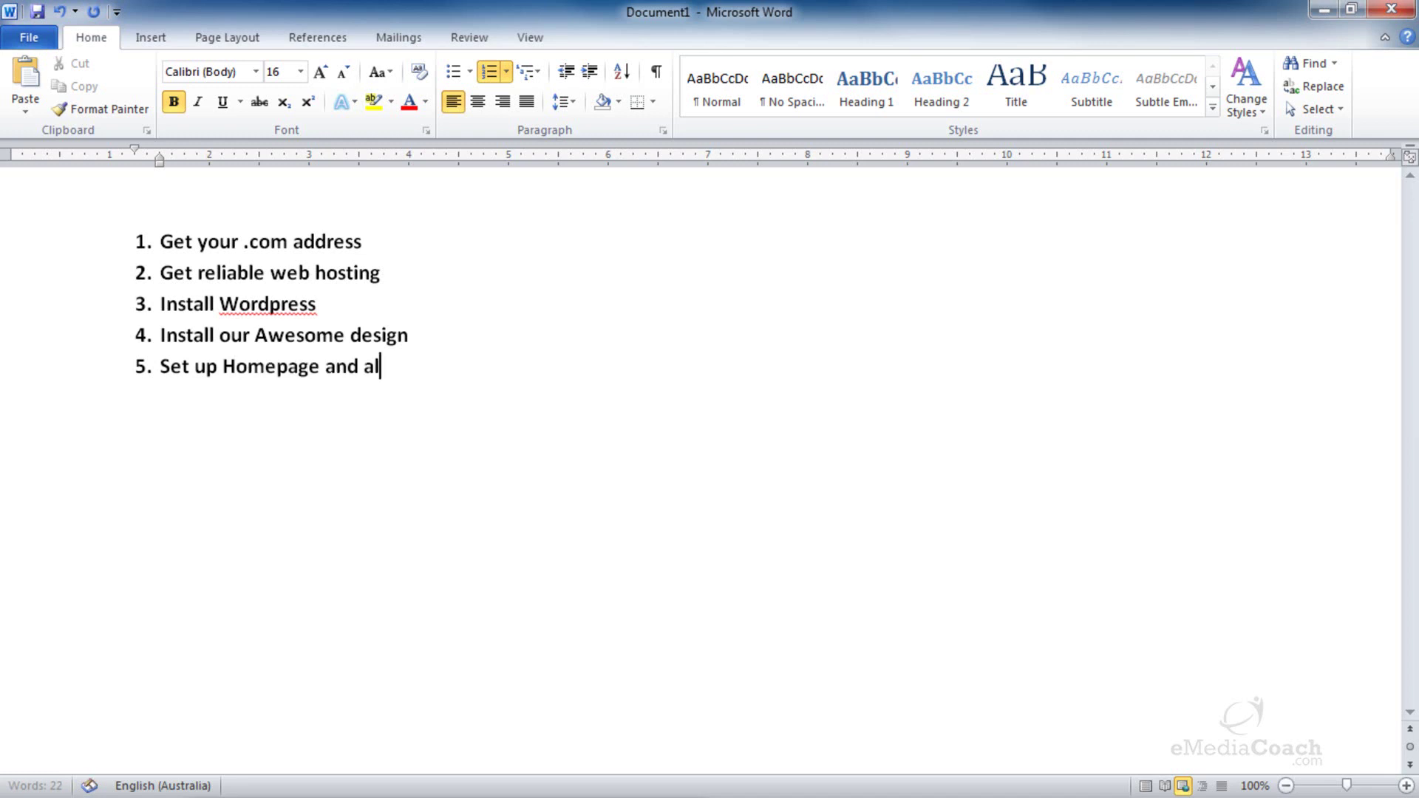
{"action": "type", "text": " content"}
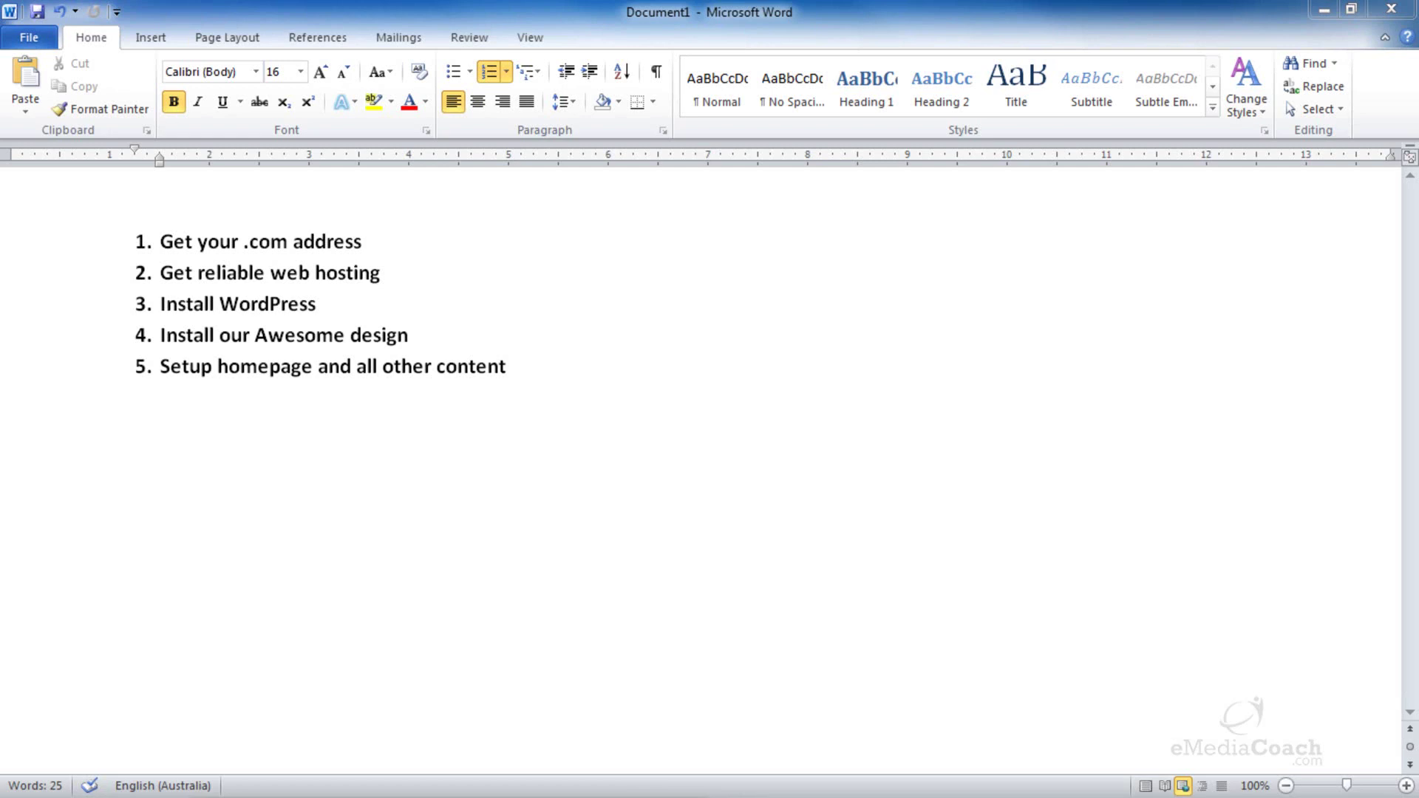
- Append the price "$11 year" to the .com address item and "$5 mth" to the web hosting item
{"action": "left_click", "coordinate": [734, 238]}
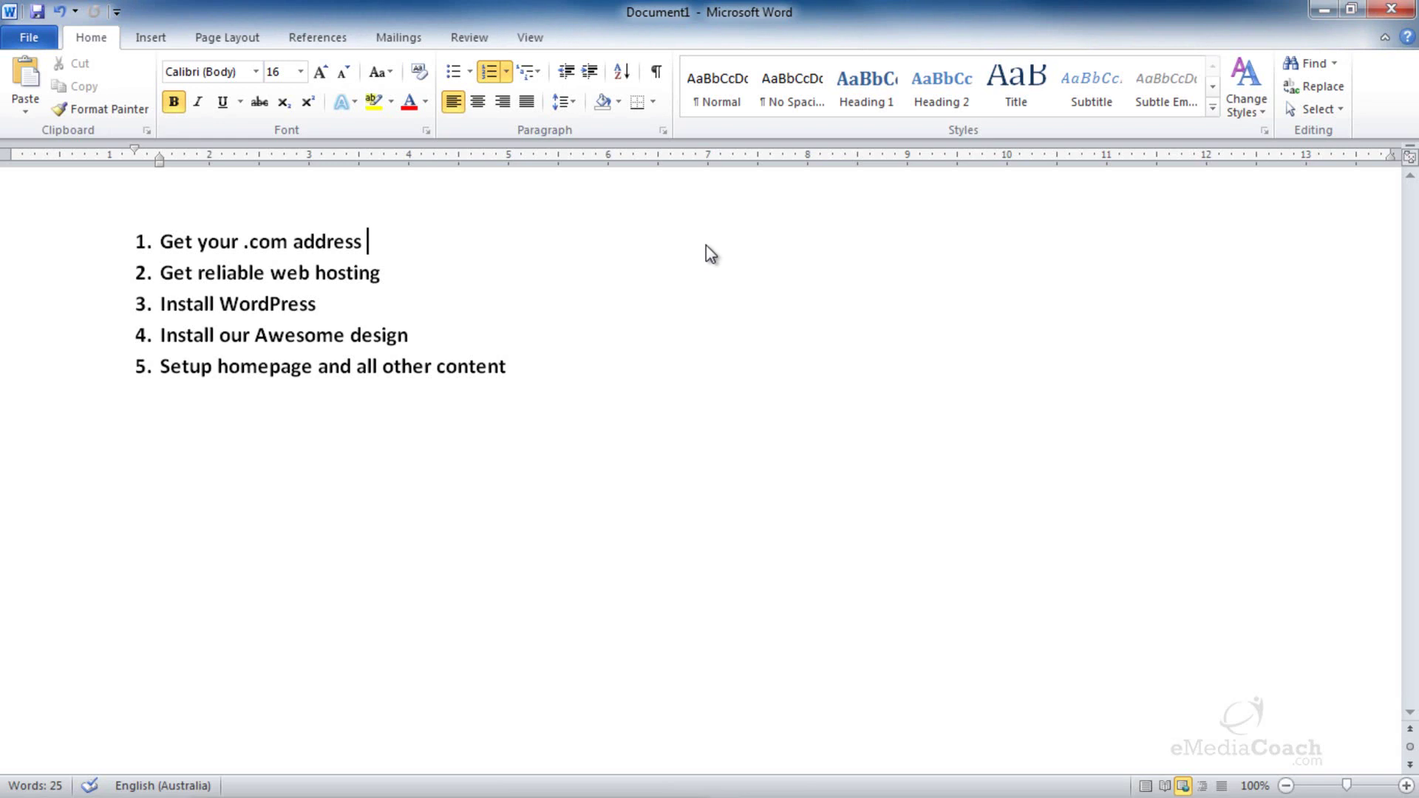
{"action": "left_click", "coordinate": [694, 267]}
{"action": "left_click", "coordinate": [686, 236]}
{"action": "type", "text": "$11 year"}
{"action": "key", "text": "Down"}
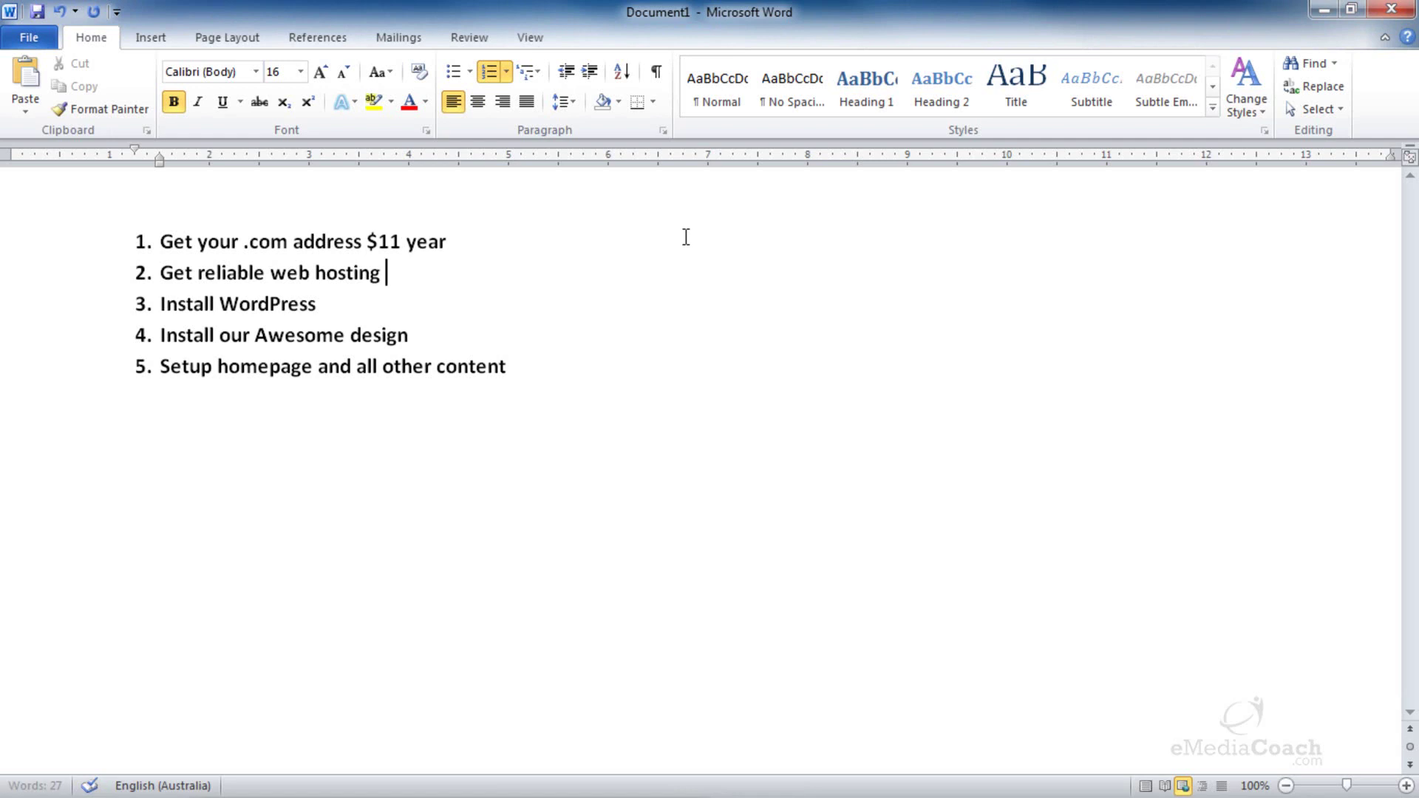
{"action": "type", "text": "$5 mth"}
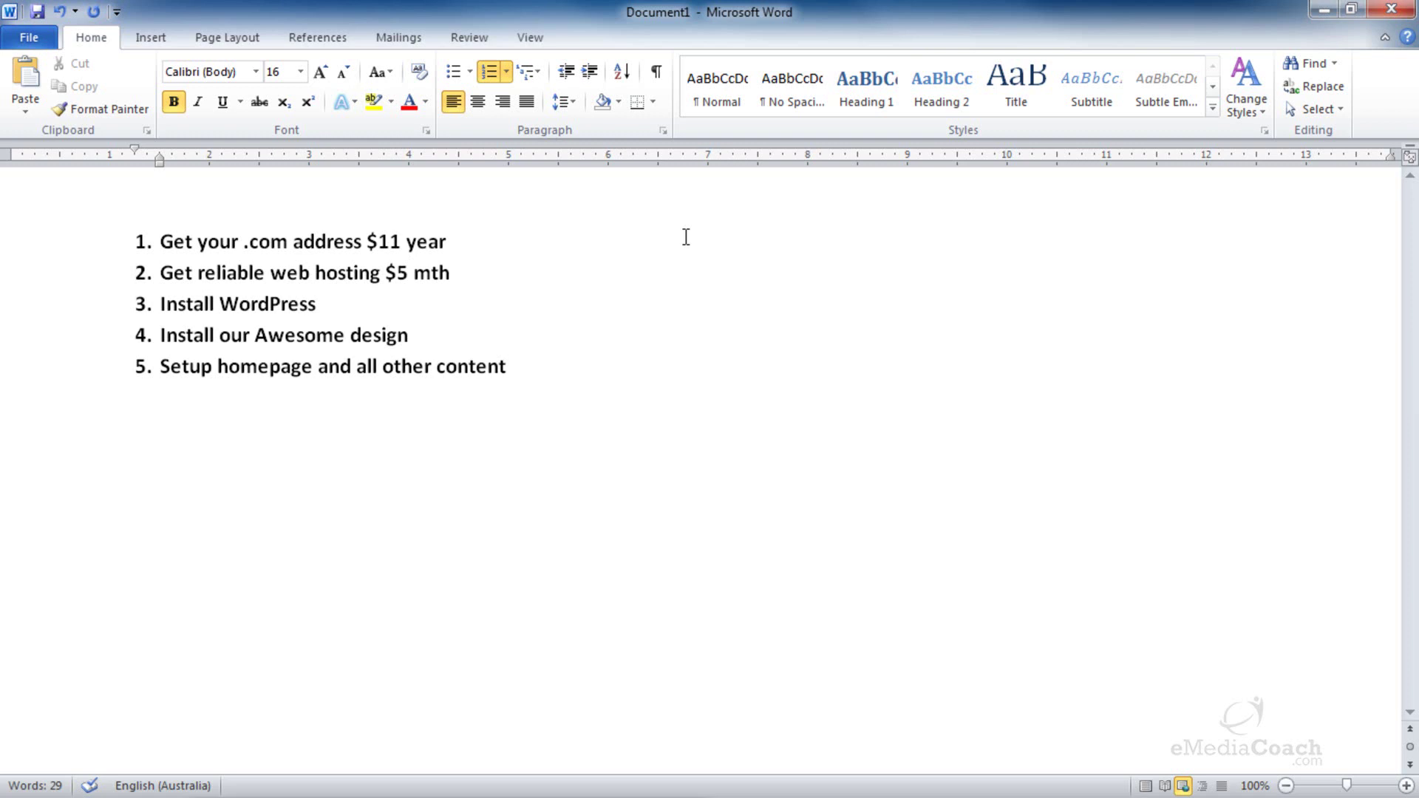
- Append "FREE" to the end of the third, fourth and fifth list items
{"action": "key", "text": "Down"}
{"action": "type", "text": "FREE"}
{"action": "key", "text": "Down"}
{"action": "key", "text": "Right"}
{"action": "key", "text": "Right"}
{"action": "key", "text": "Right"}
{"action": "key", "text": "Right"}
{"action": "key", "text": "Right"}
{"action": "type", "text": "FREE"}
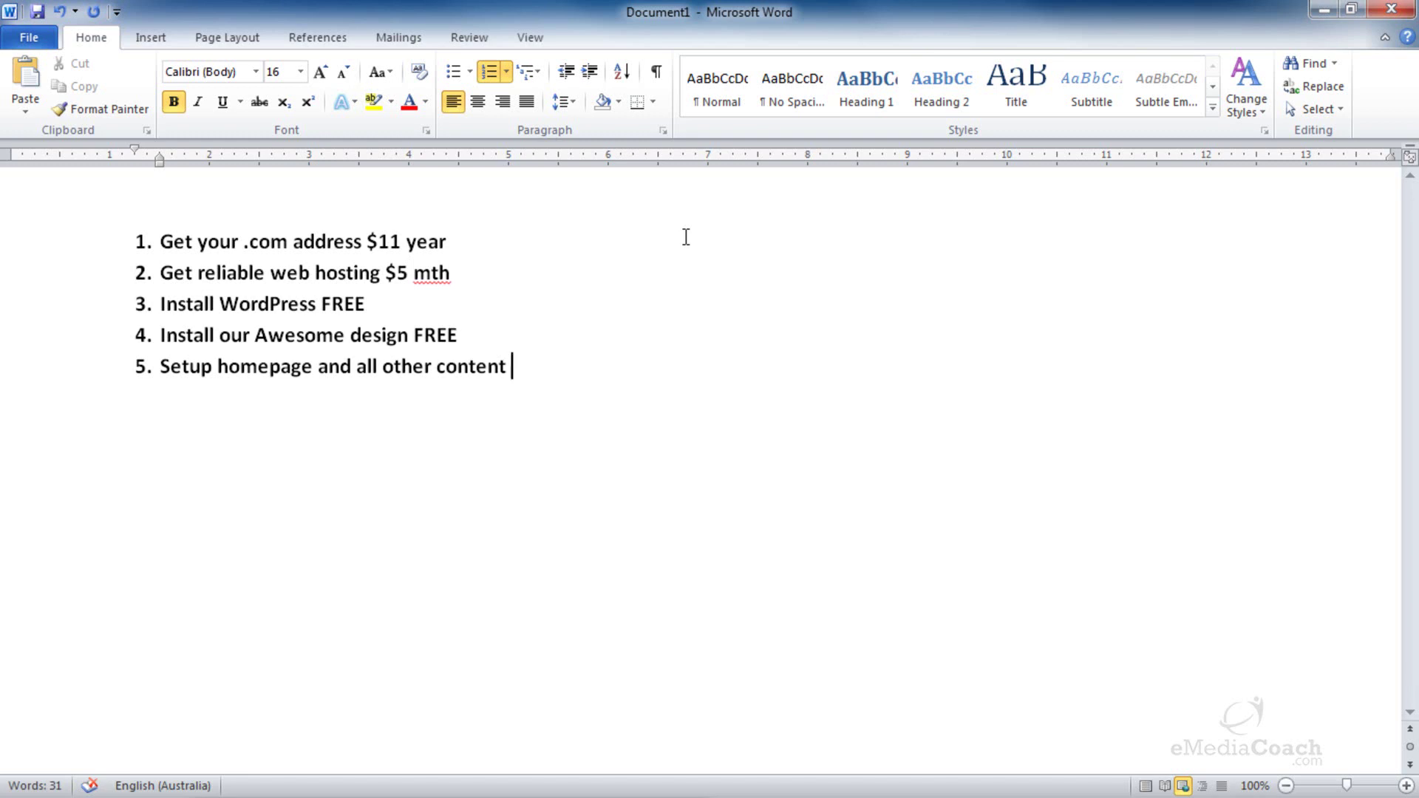
{"action": "type", "text": " FREE"}
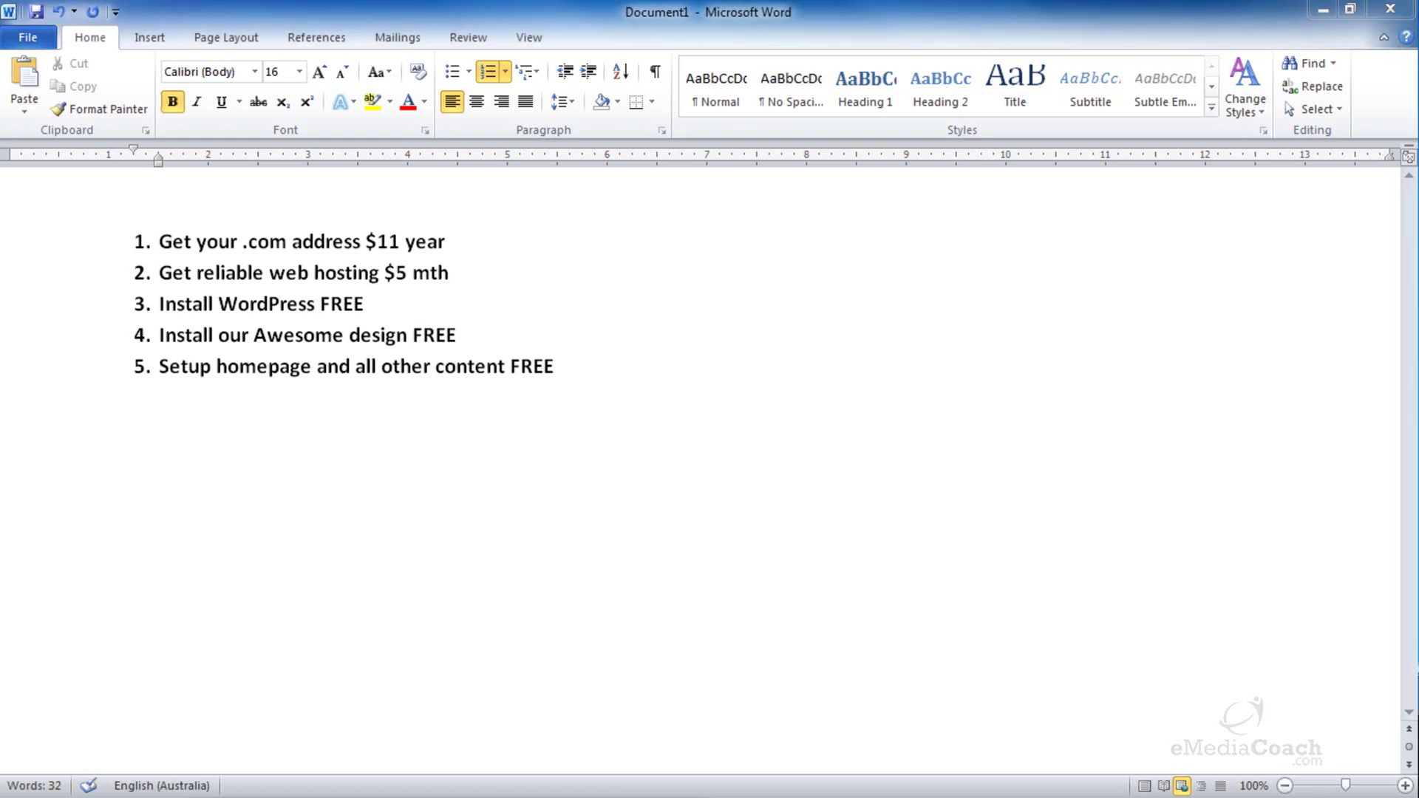
{"action": "left_click", "coordinate": [1171, 252]}
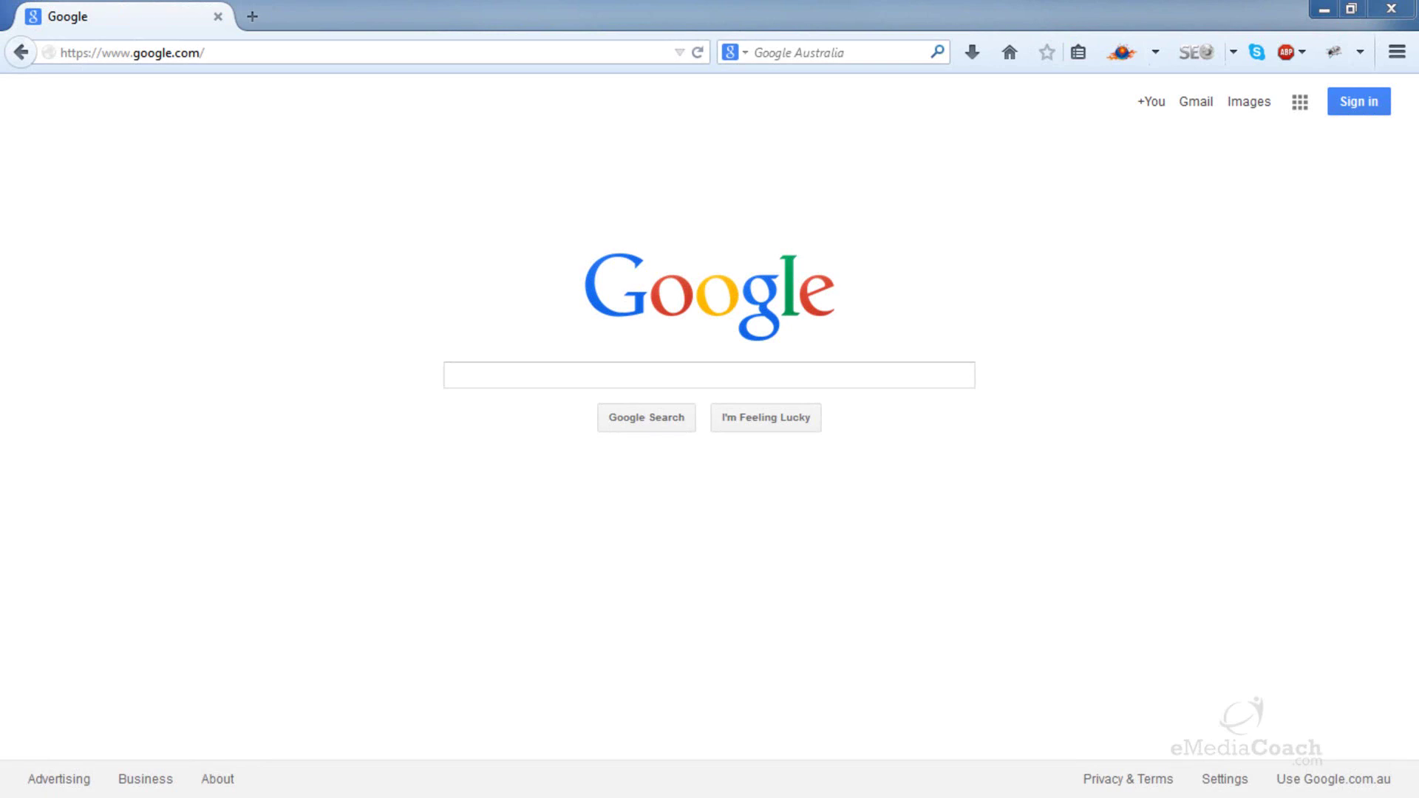
{"action": "left_click", "coordinate": [179, 46]}
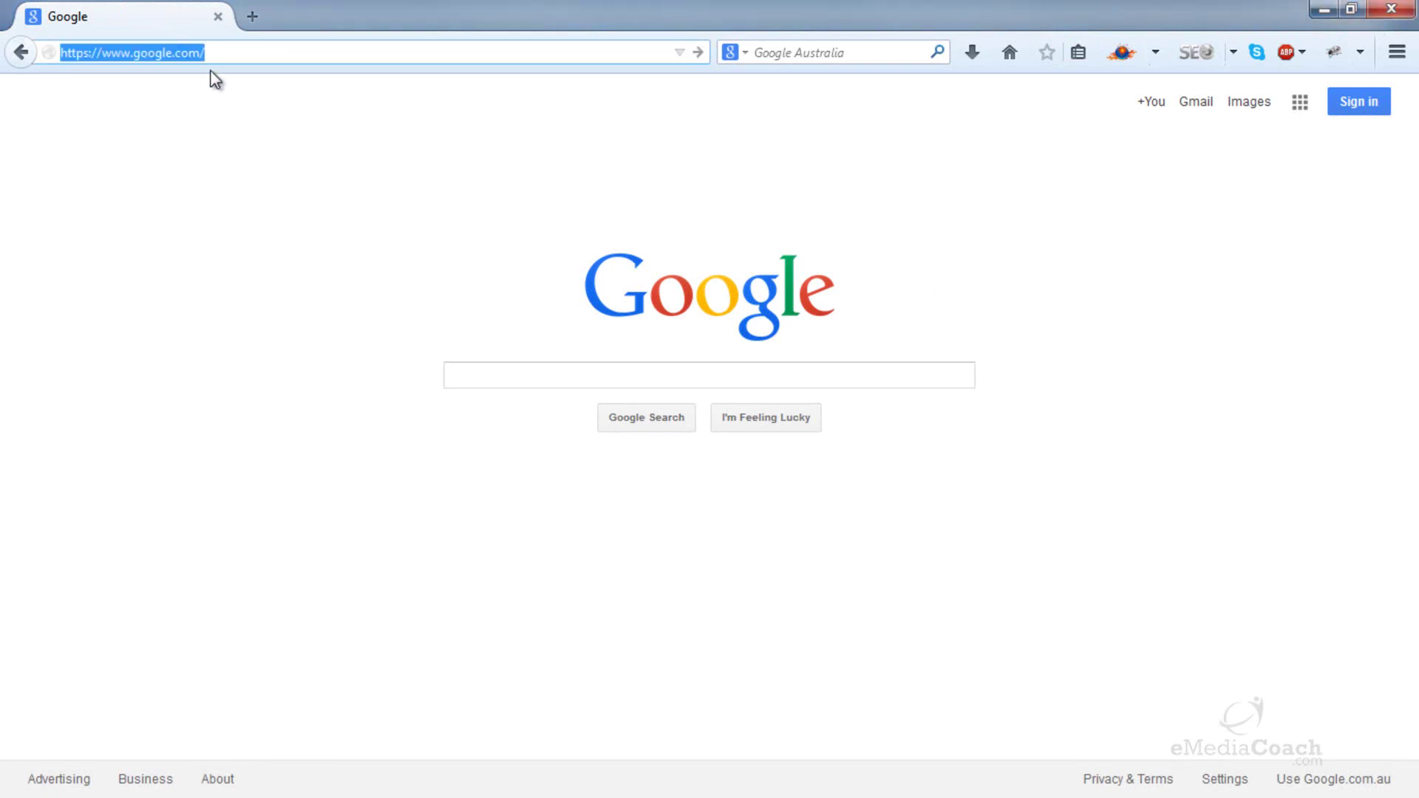
{"action": "type", "text": "www"}
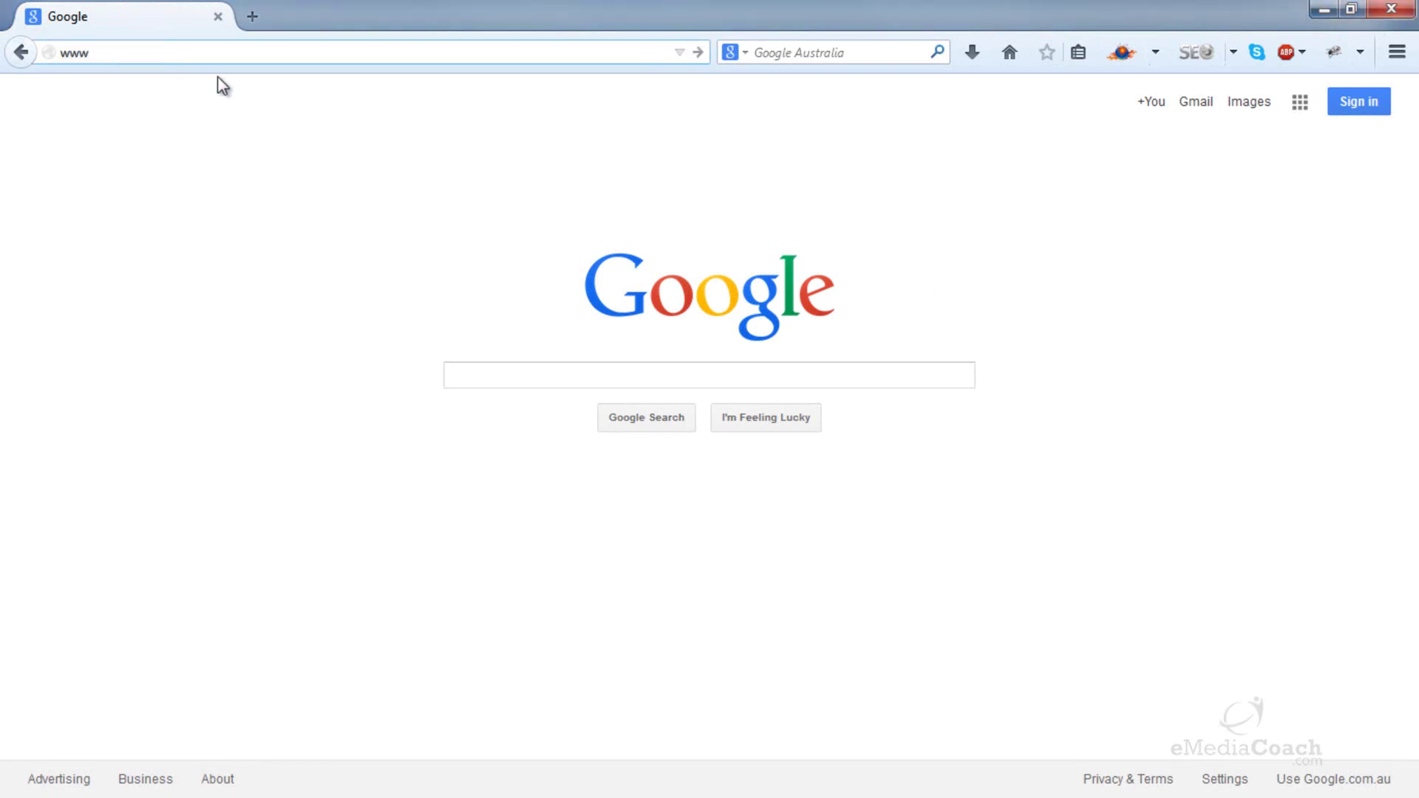
{"action": "type", "text": ".namecheap.com"}
{"action": "key", "text": "Return"}
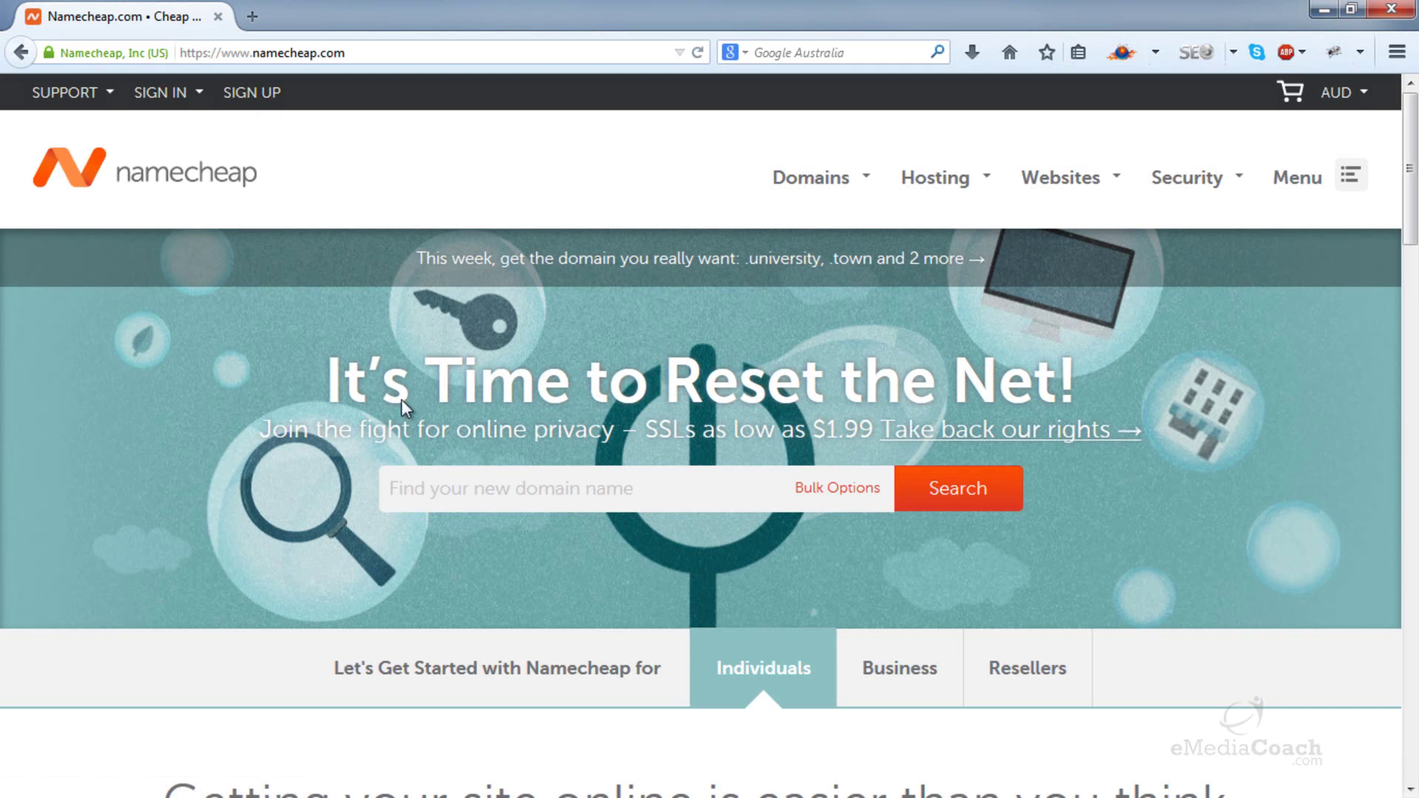
{"action": "left_click", "coordinate": [446, 497]}
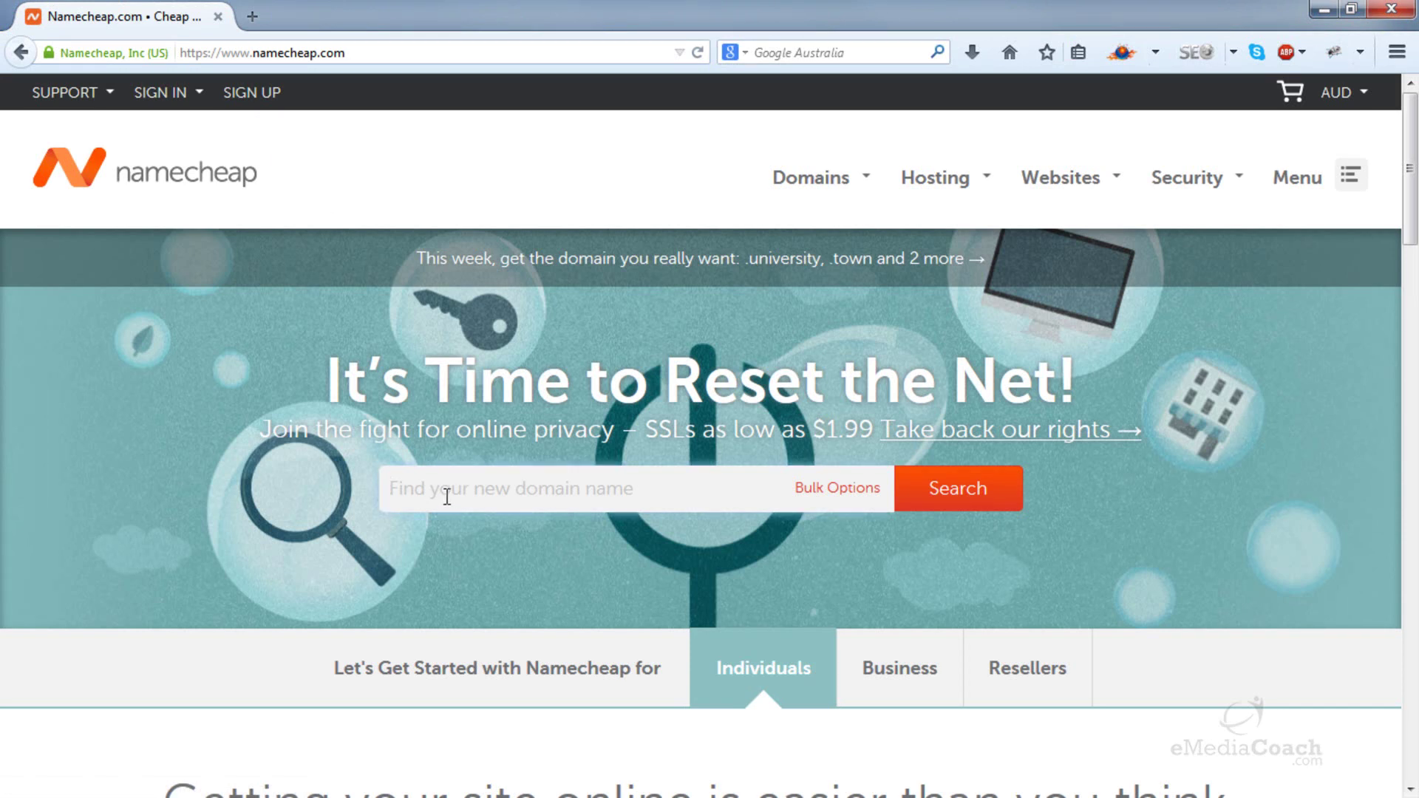
{"action": "type", "text": "businessn"}
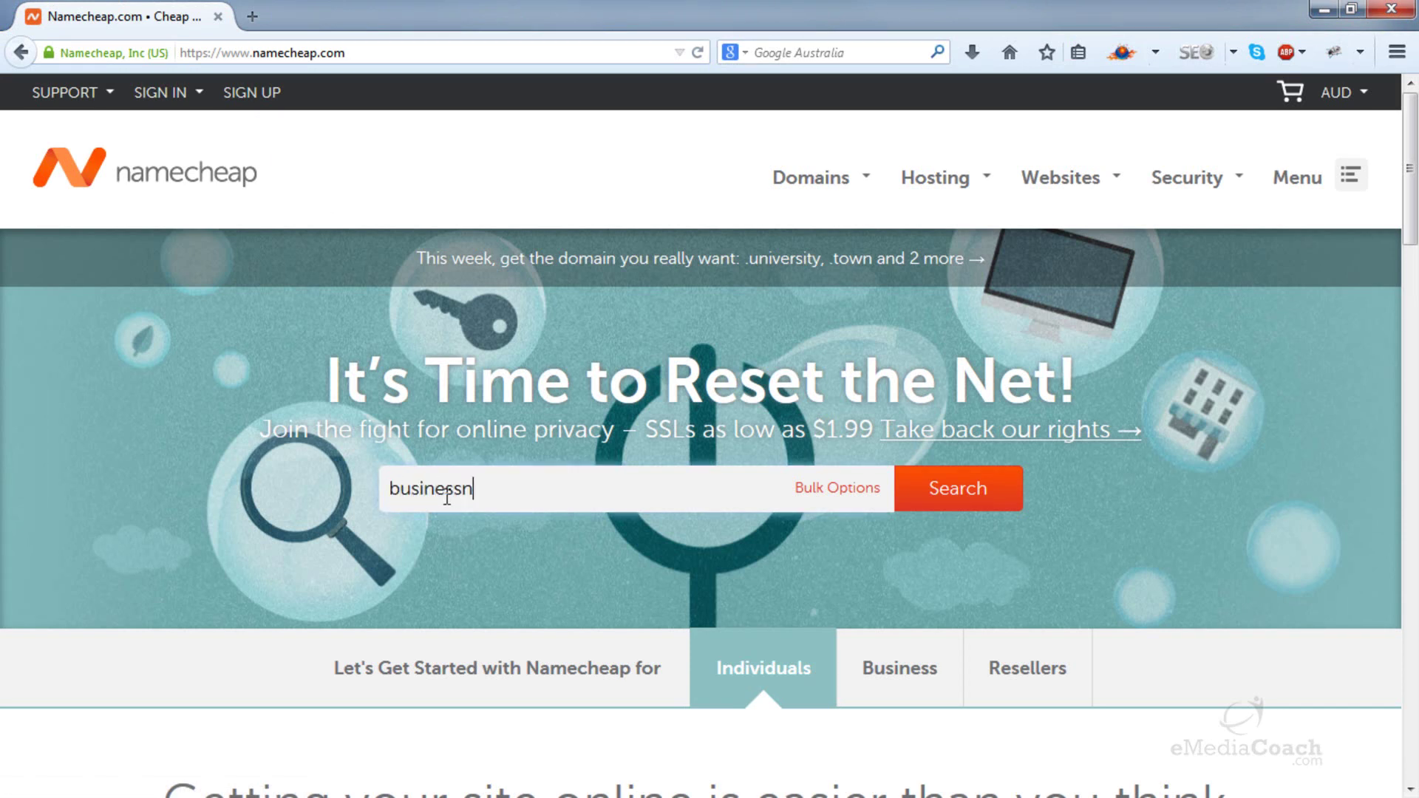
{"action": "type", "text": "ame.com"}
{"action": "left_click_drag", "start_coordinate": [573, 486], "coordinate": [356, 509]}
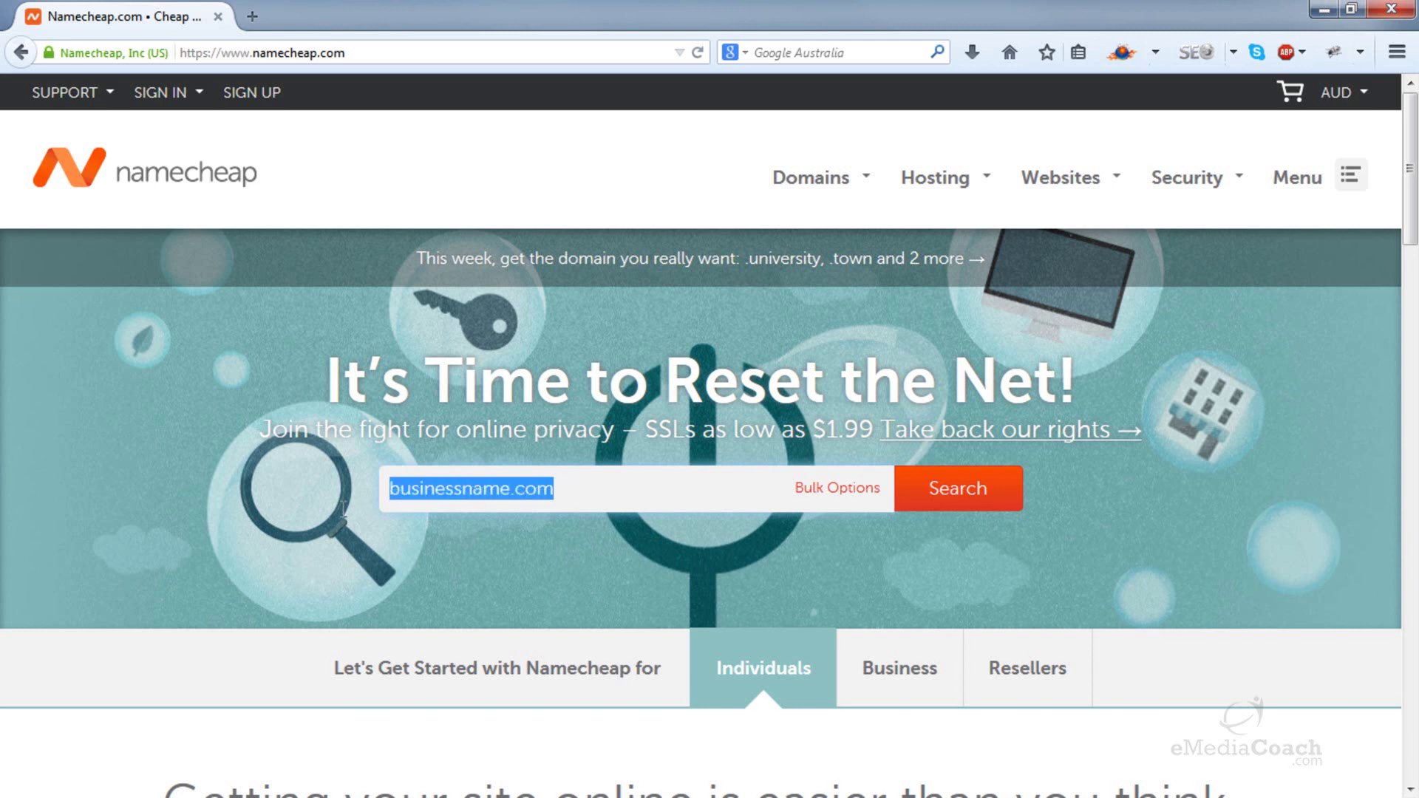
{"action": "key", "text": "BackSpace"}
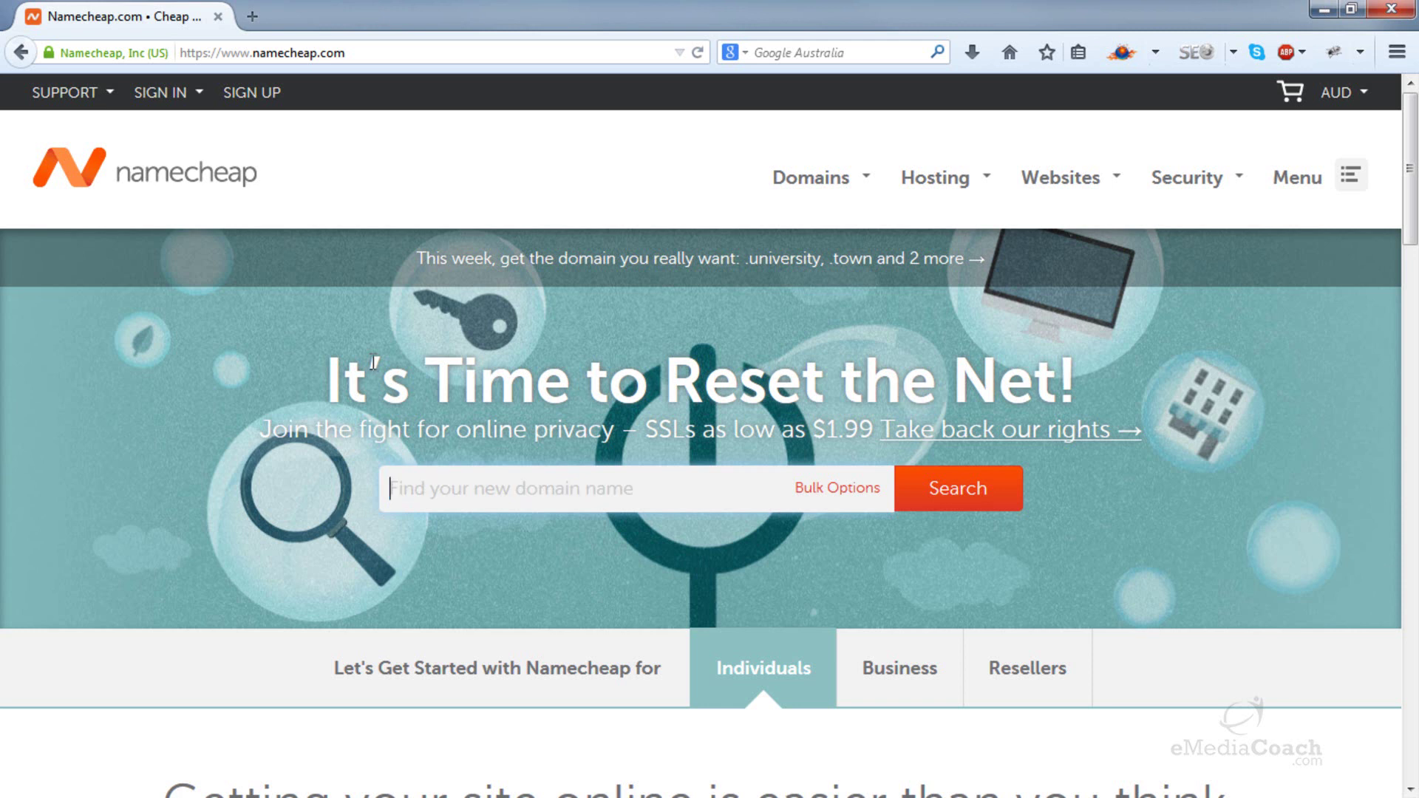
- Sign up for a Namecheap account with a username, password, first and last name and email address, opting out of the newsletter
{"action": "left_click", "coordinate": [247, 111]}
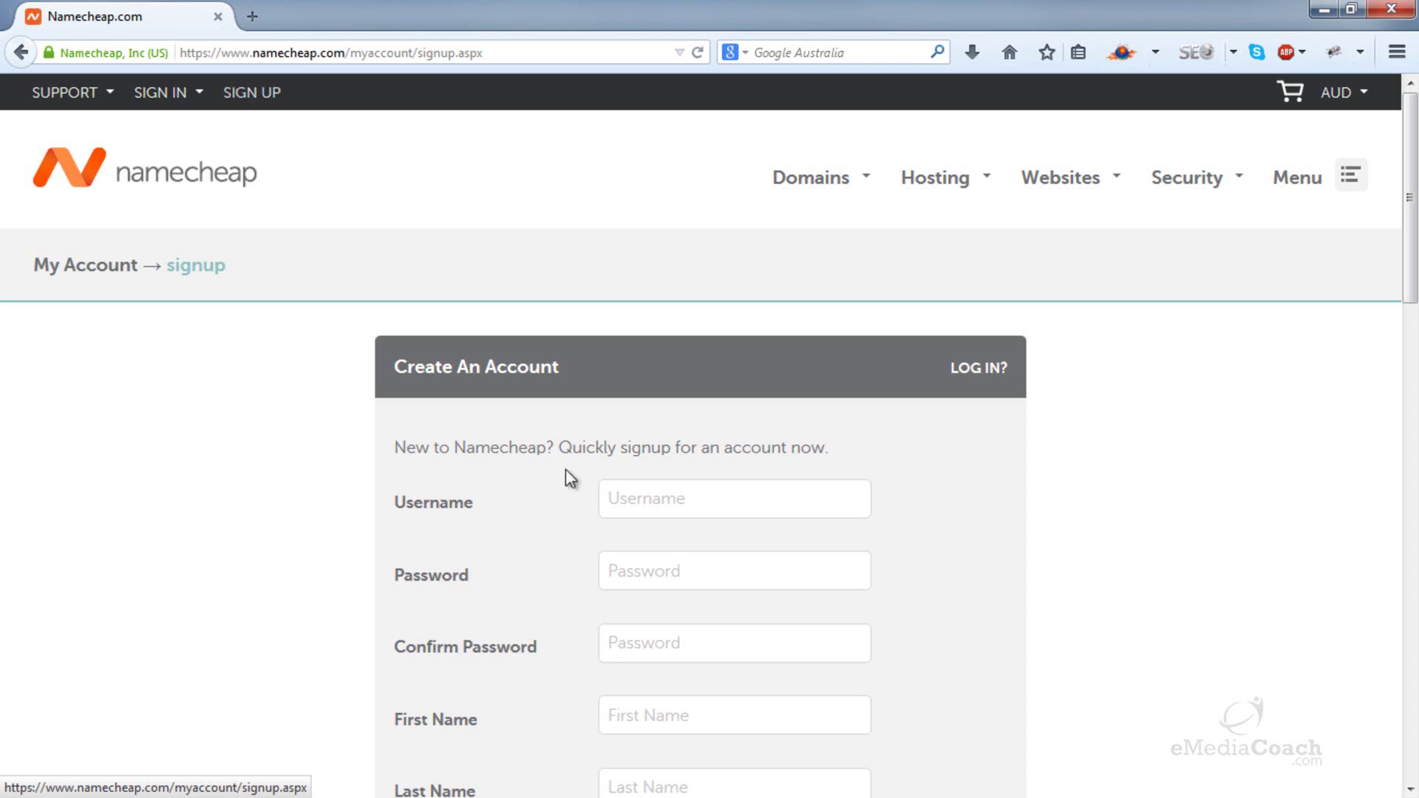
{"action": "scroll", "coordinate": [569, 473], "scroll_direction": "down", "scroll_amount": 6}
{"action": "scroll", "coordinate": [570, 469], "scroll_direction": "up", "scroll_amount": 2}
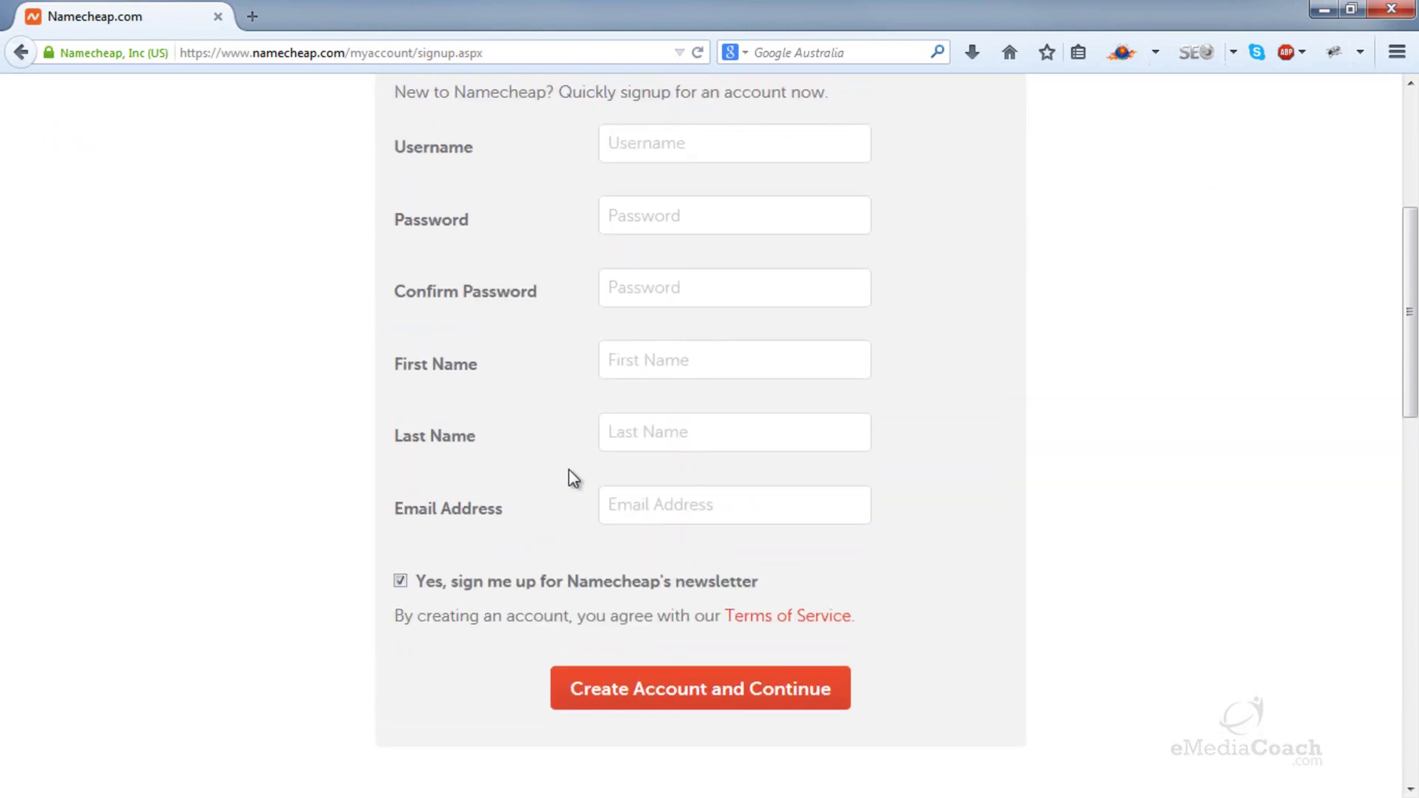
{"action": "left_click", "coordinate": [669, 154]}
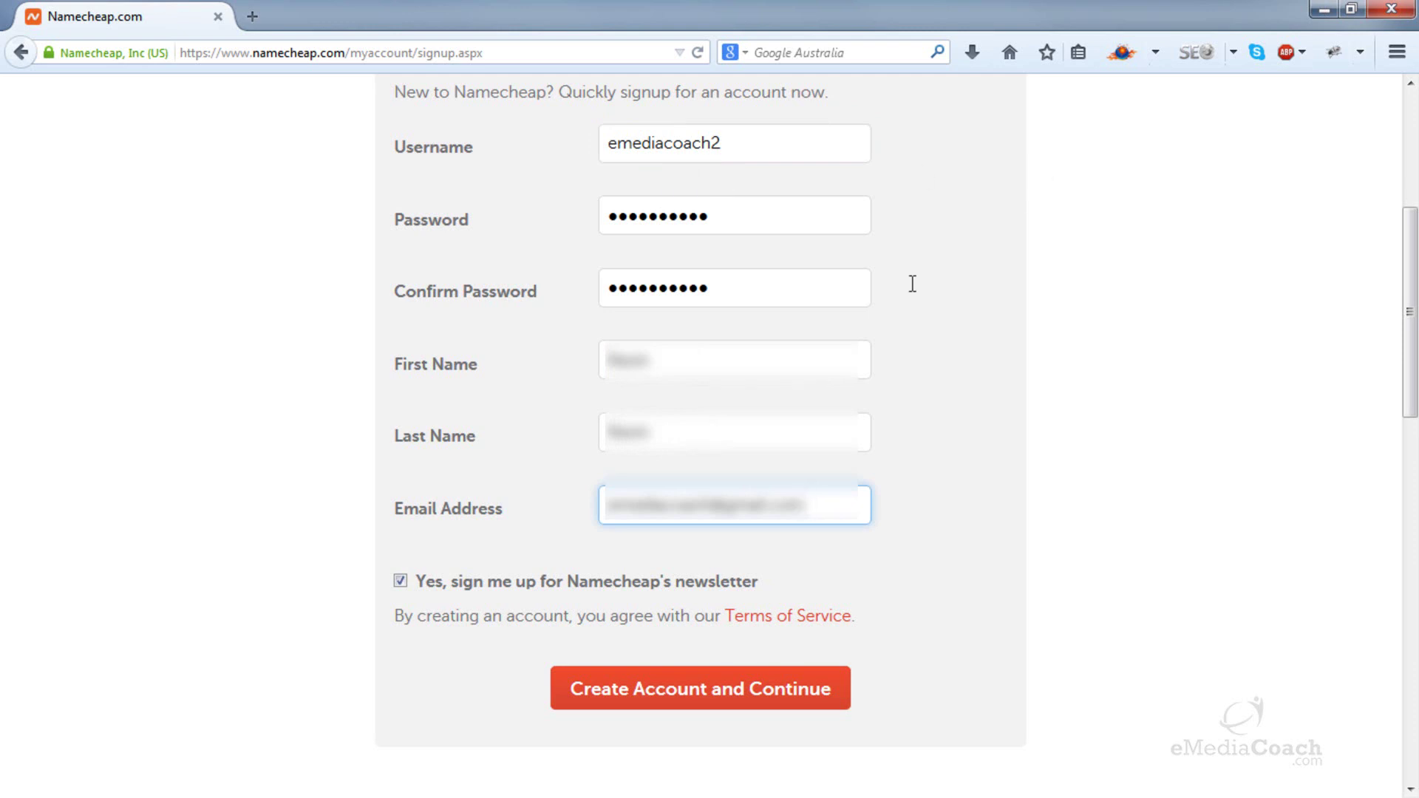
{"action": "left_click", "coordinate": [401, 584]}
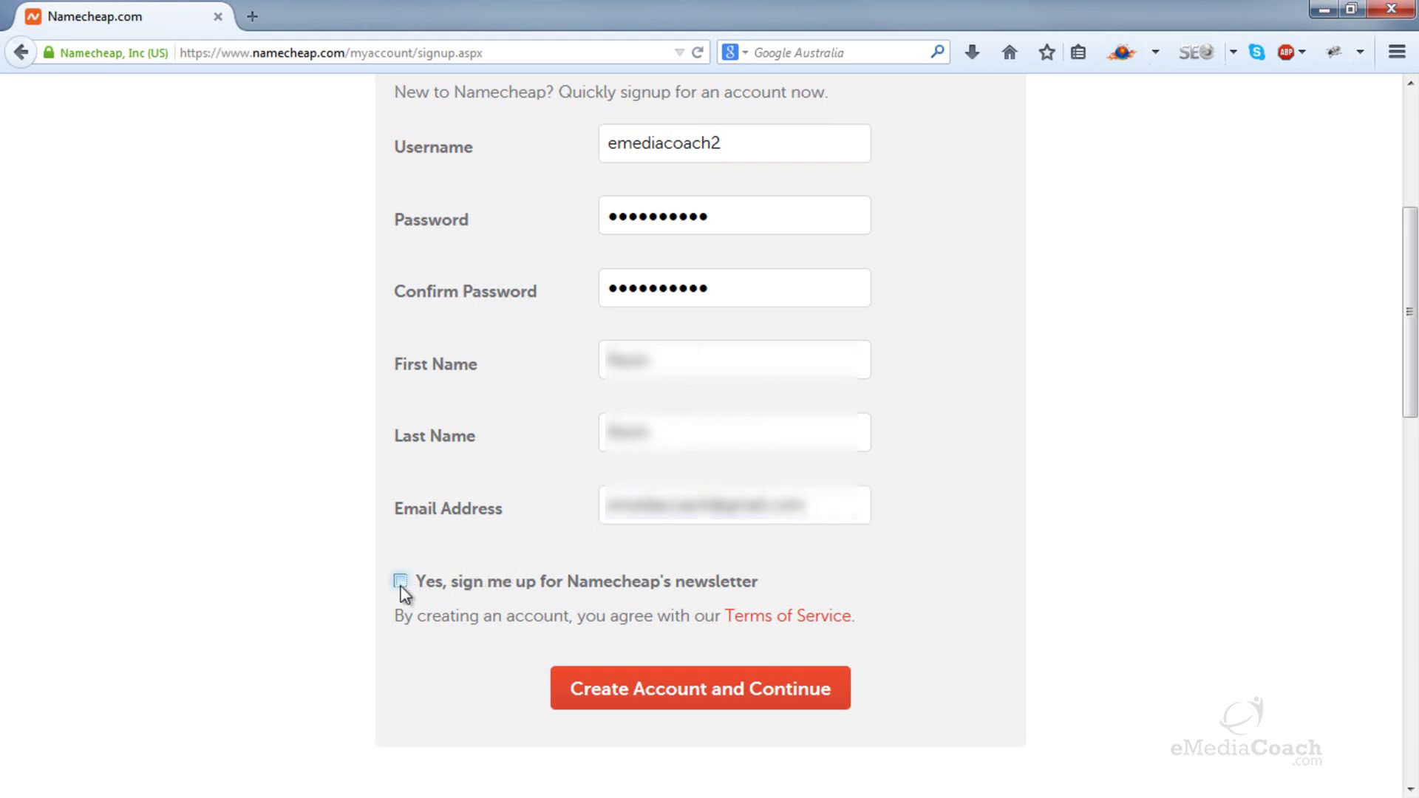
{"action": "left_click", "coordinate": [689, 690]}
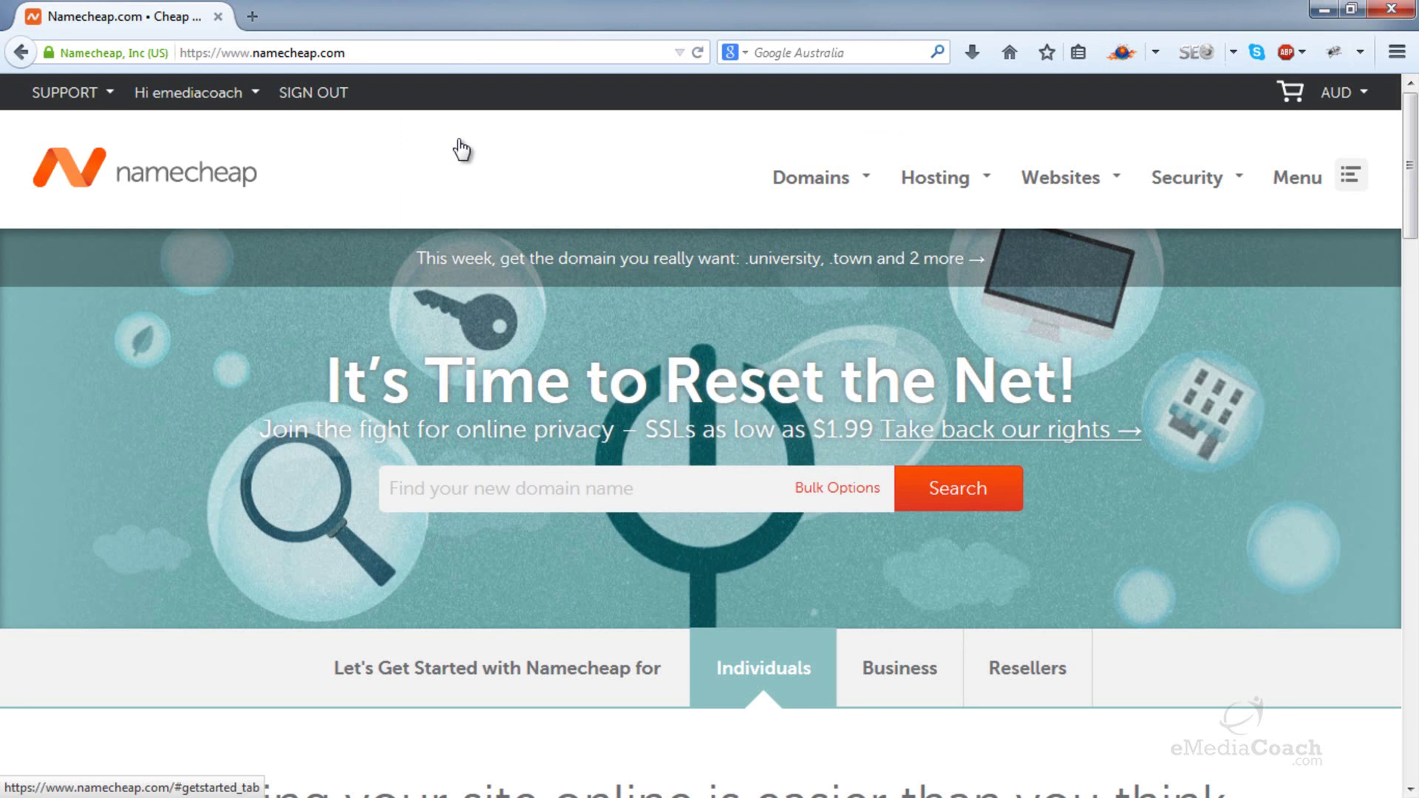
- Search for the domain name tomsbusiness.com from the Namecheap home page
{"action": "left_click", "coordinate": [217, 95]}
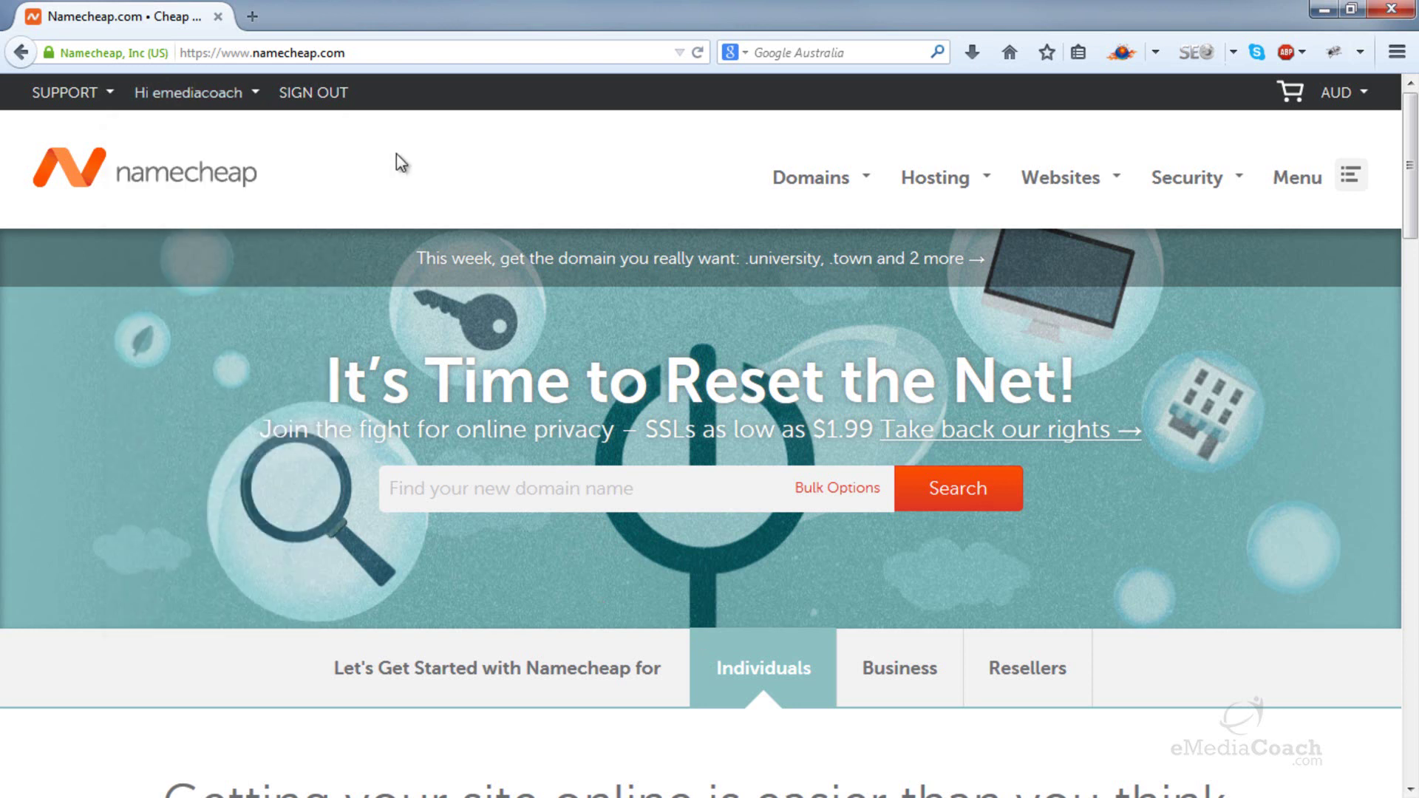
{"action": "left_click", "coordinate": [612, 467]}
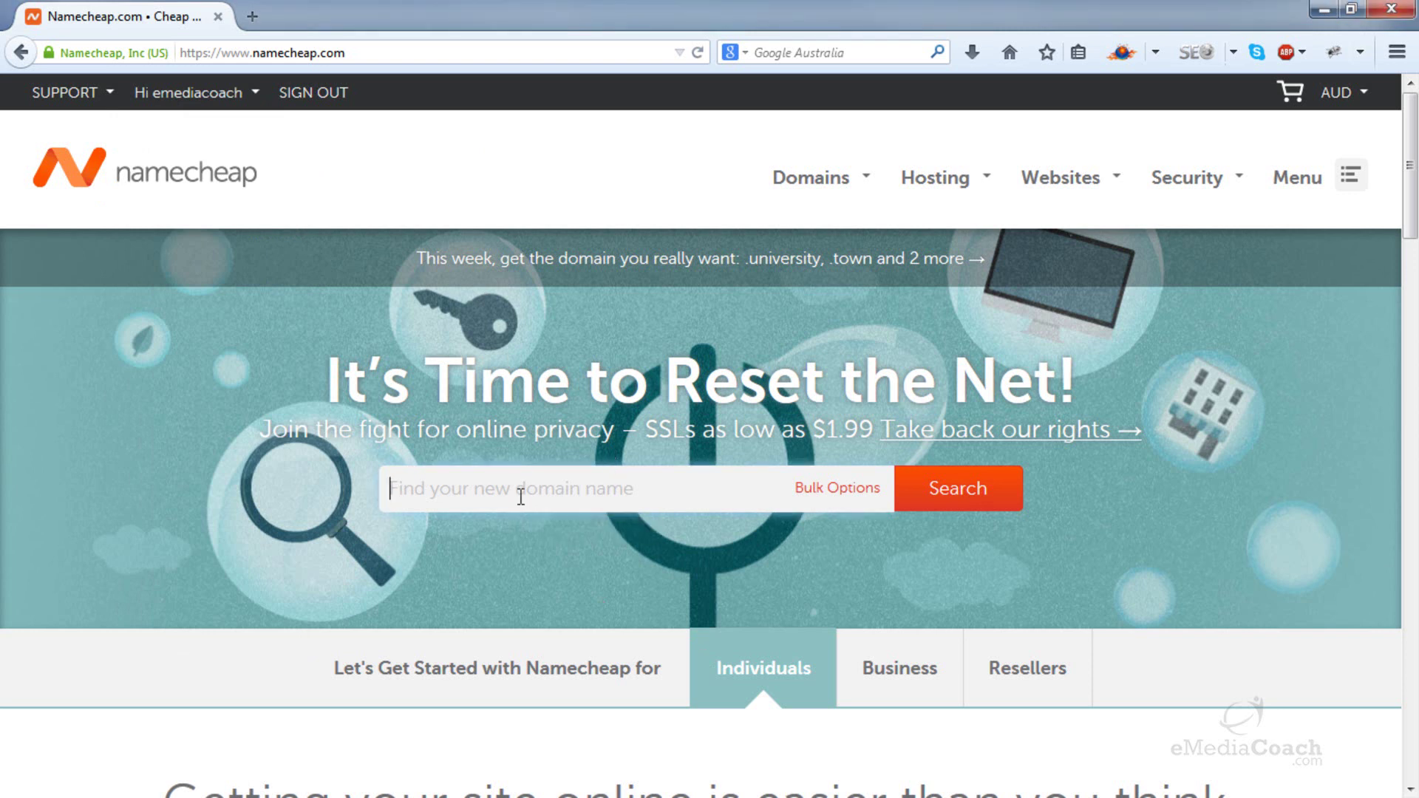
{"action": "type", "text": "tomsbusiness.com"}
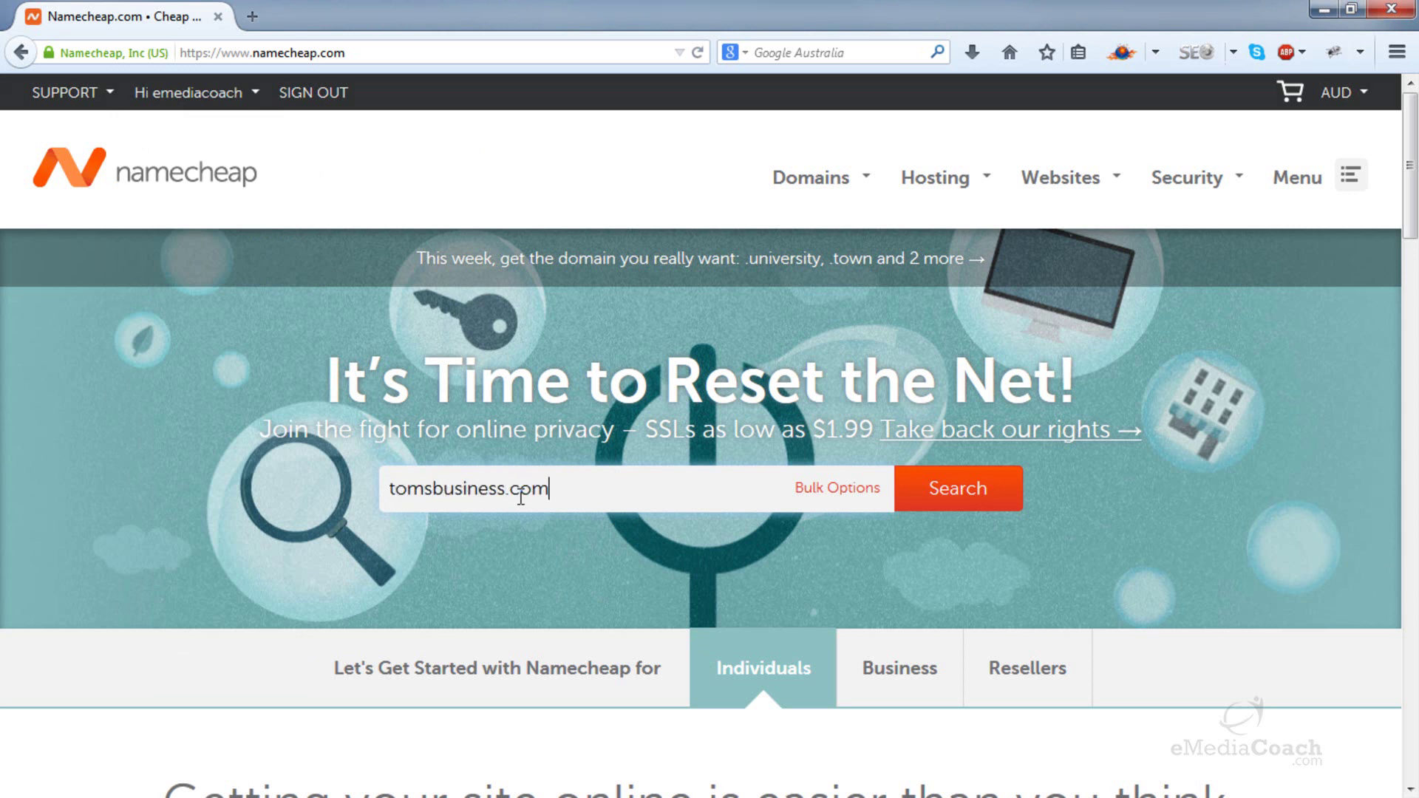
{"action": "left_click", "coordinate": [914, 487]}
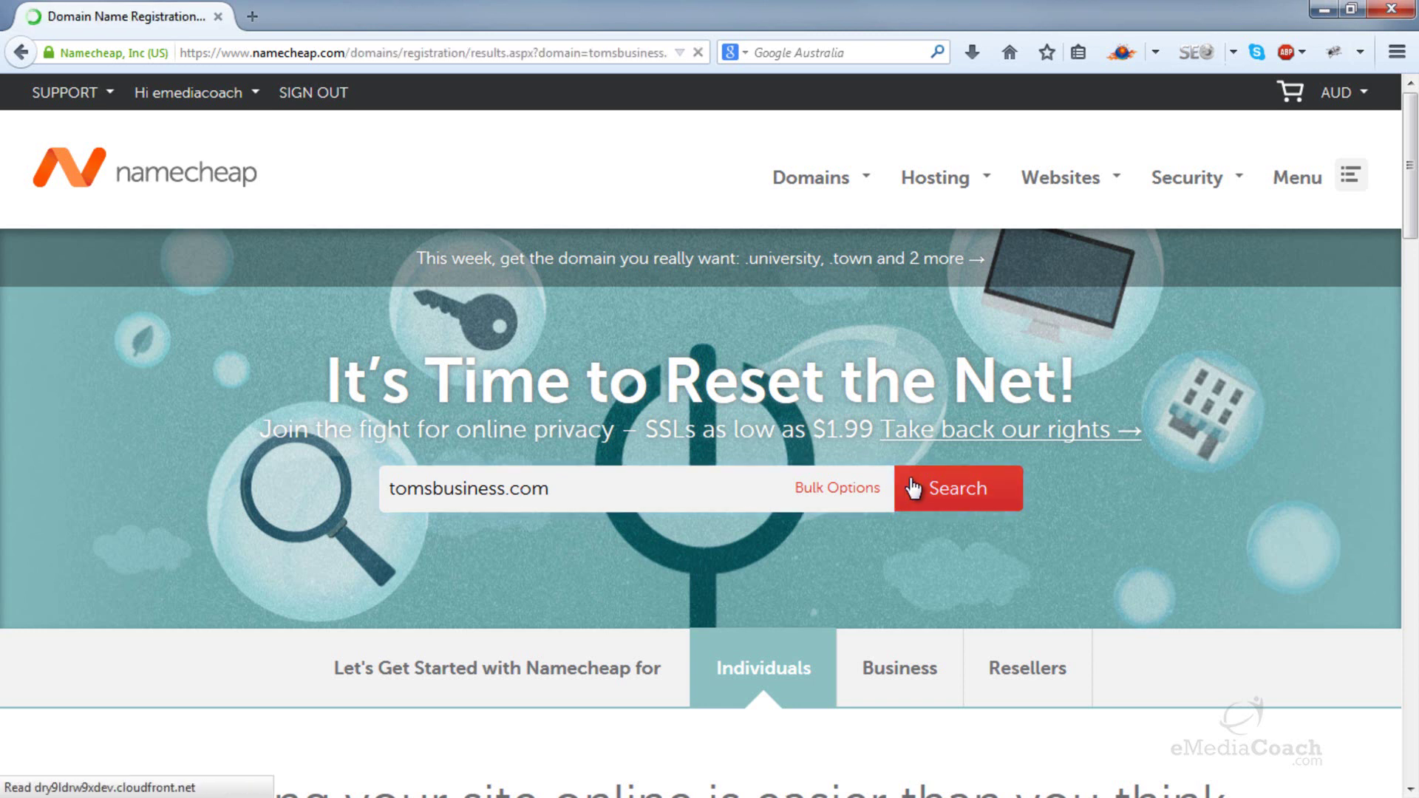
- Check the availability of the domain yourbusinessname.com with a new search on the results page
{"action": "scroll", "coordinate": [909, 476], "scroll_direction": "down", "scroll_amount": 1}
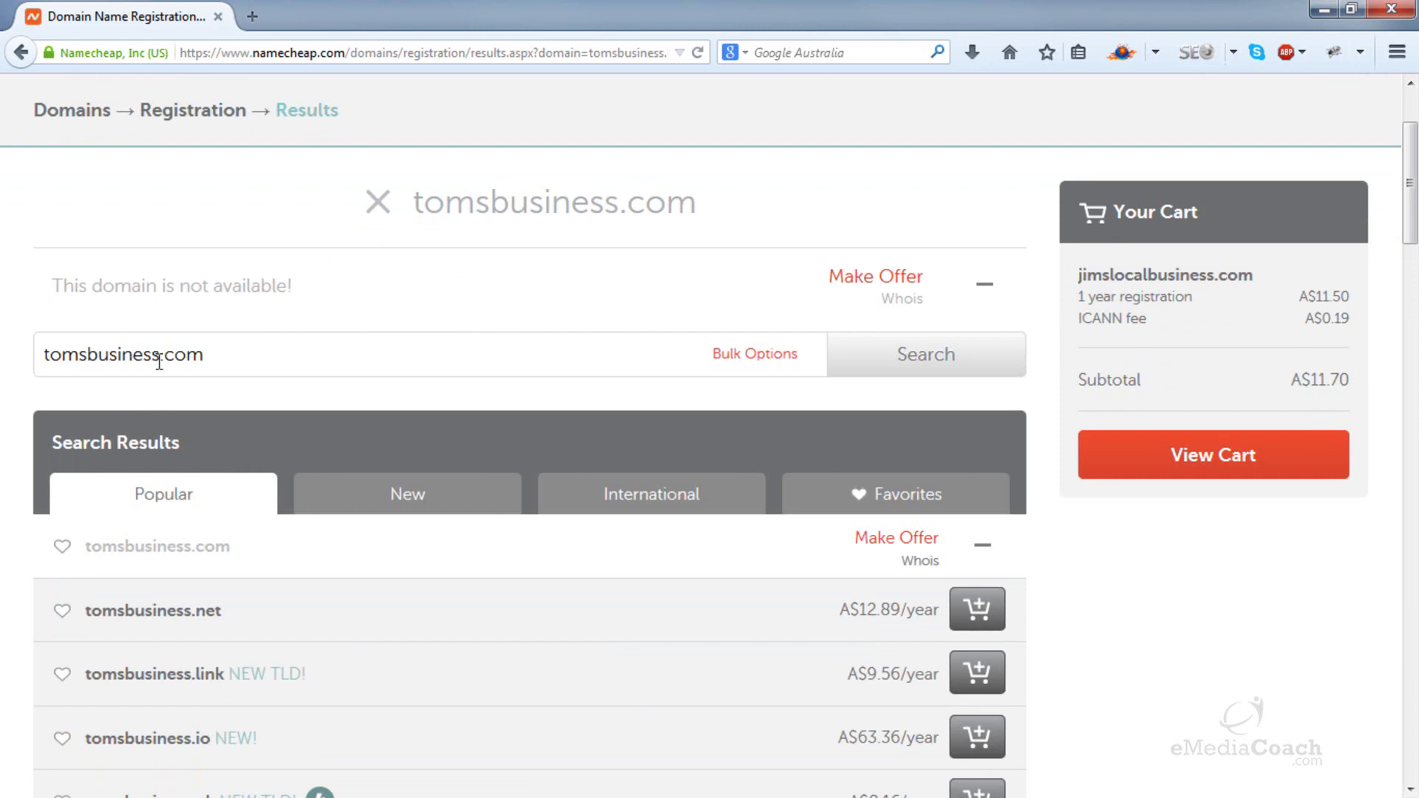
{"action": "left_click_drag", "start_coordinate": [159, 360], "coordinate": [16, 357]}
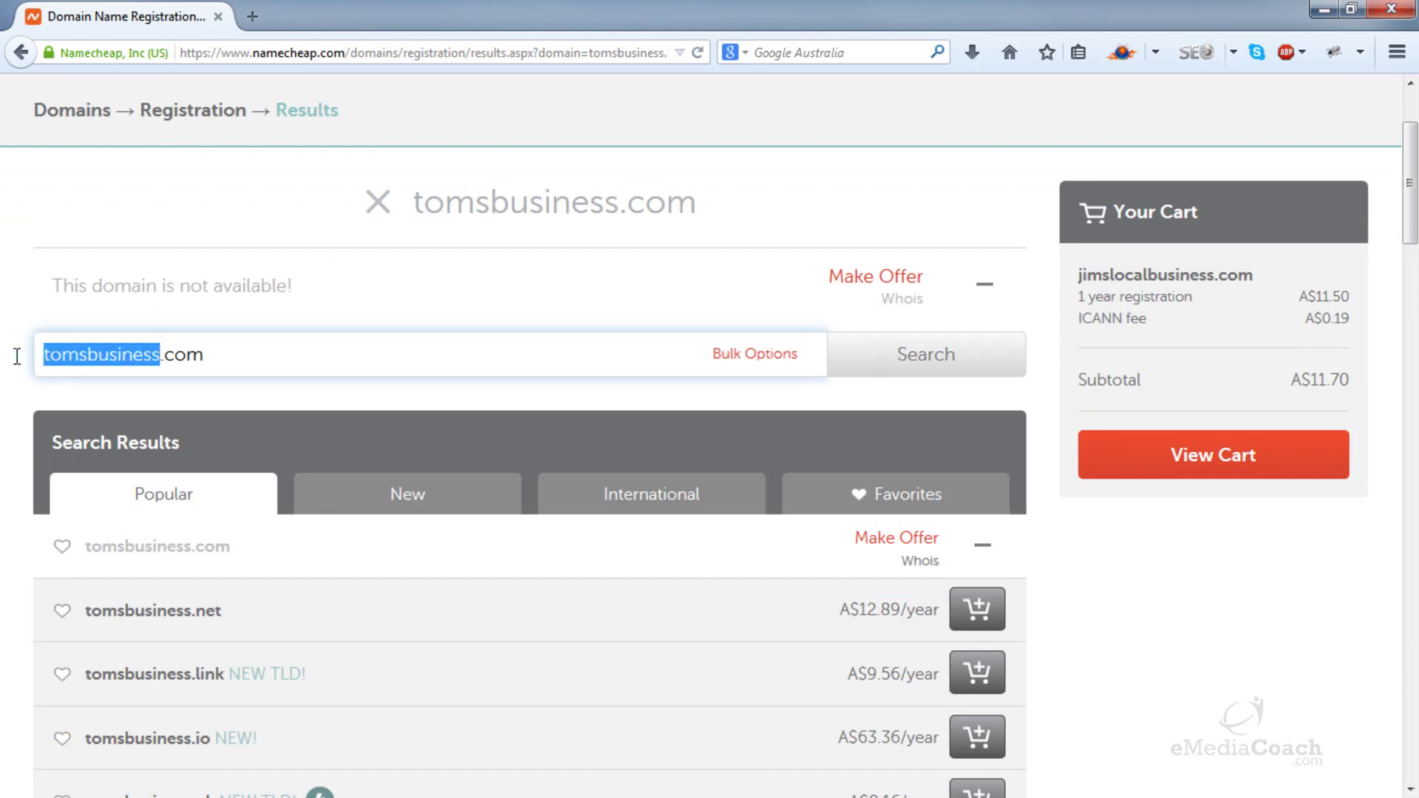
{"action": "type", "text": "yourbusines"}
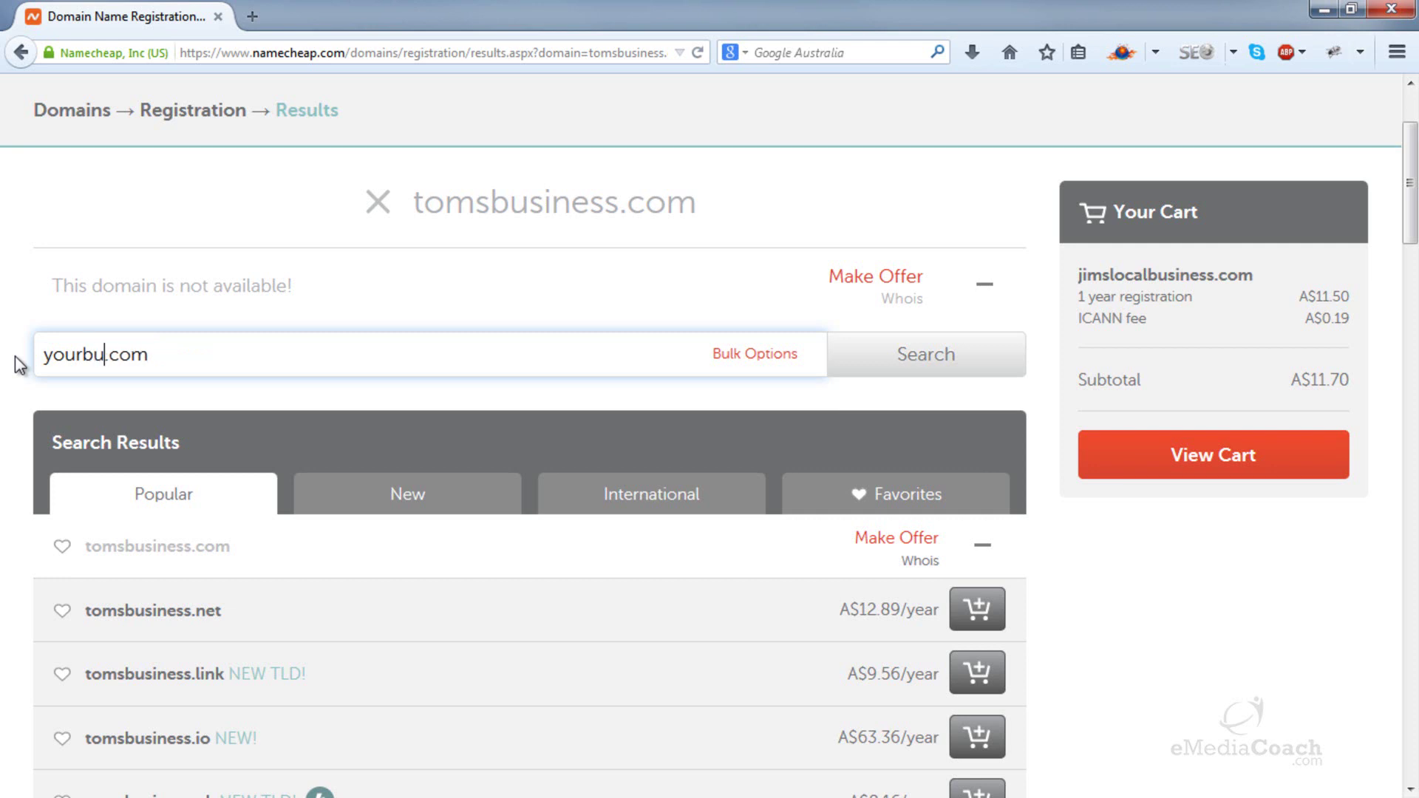
{"action": "type", "text": "sname"}
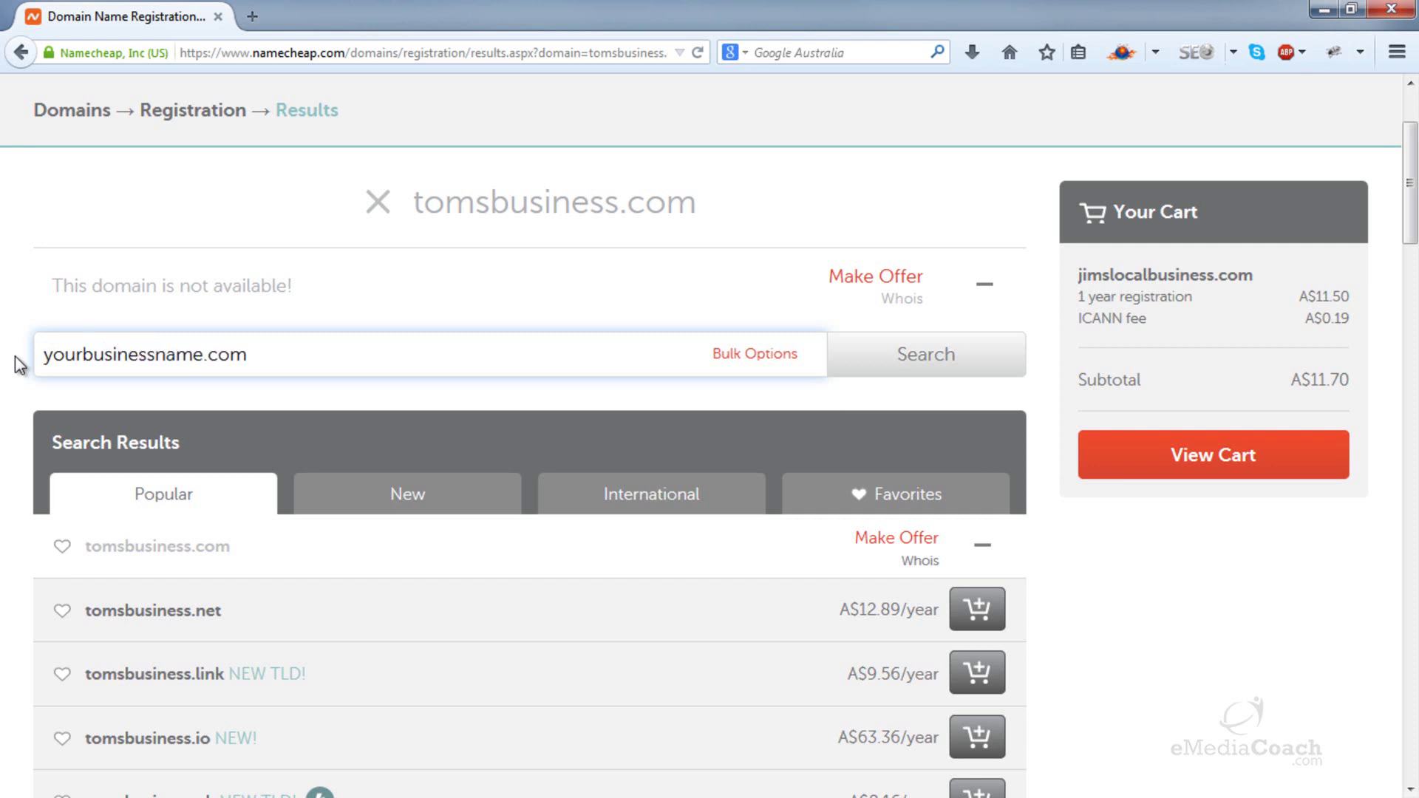
{"action": "left_click", "coordinate": [885, 352]}
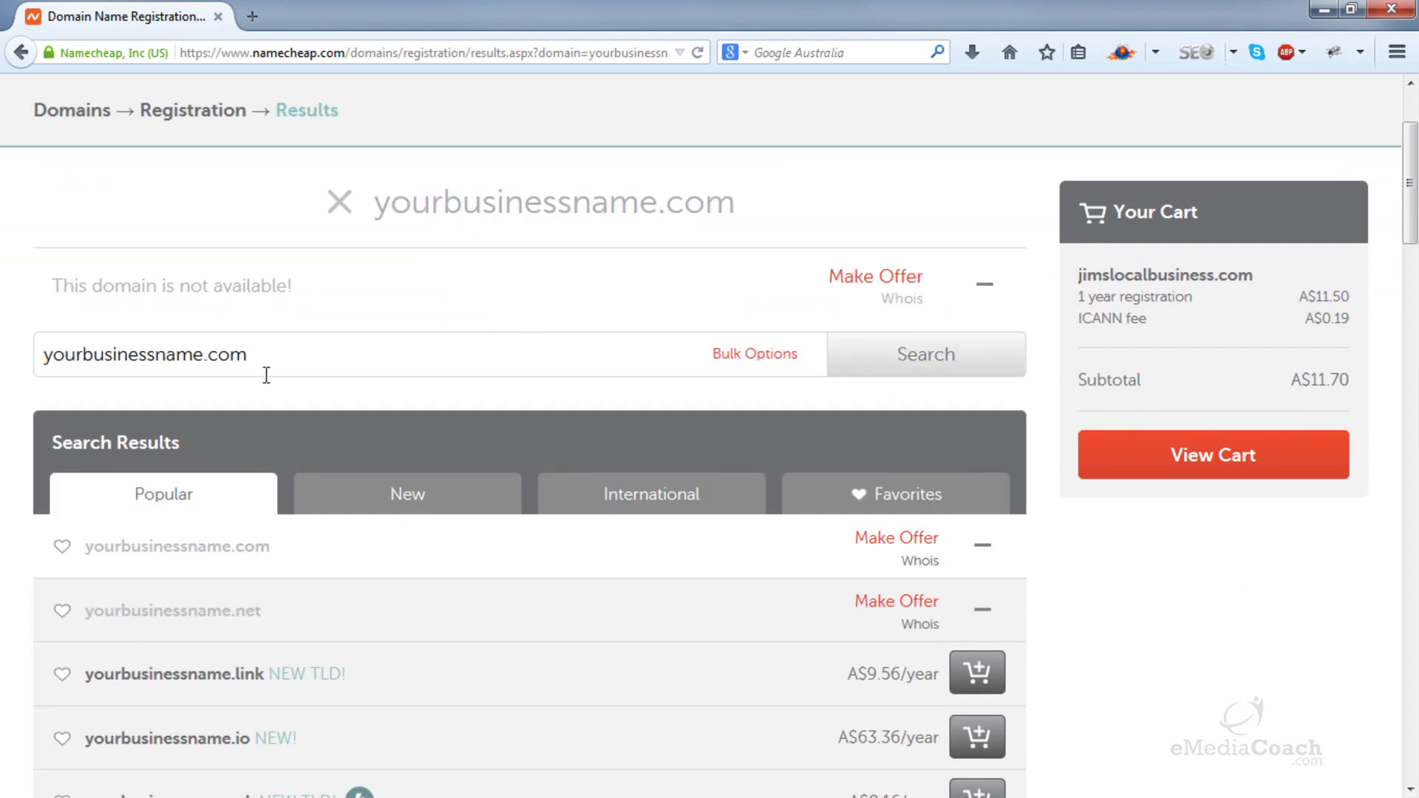
- Search for the domain name jimslocalbusiness.com from the results page
{"action": "left_click_drag", "start_coordinate": [205, 355], "coordinate": [3, 356]}
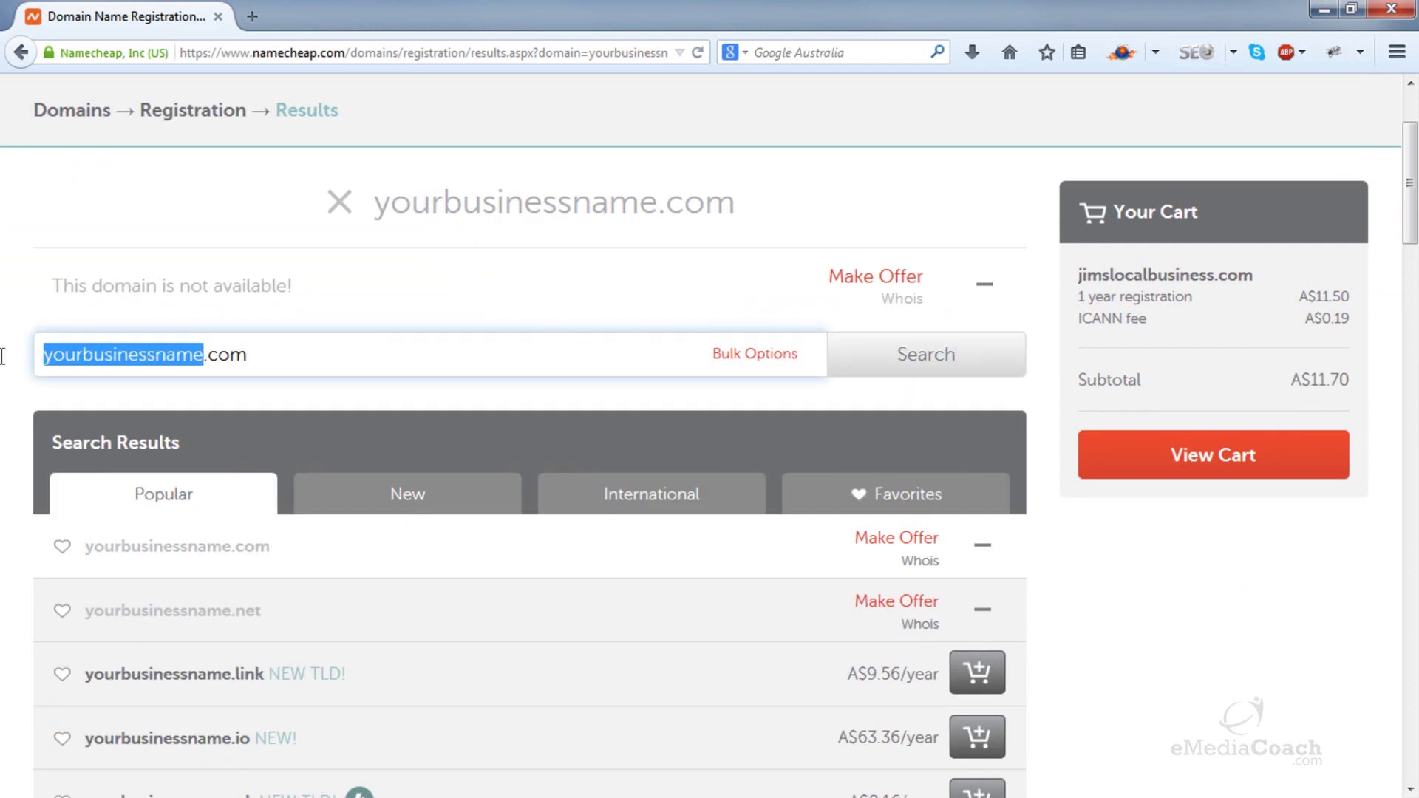
{"action": "type", "text": "jims"}
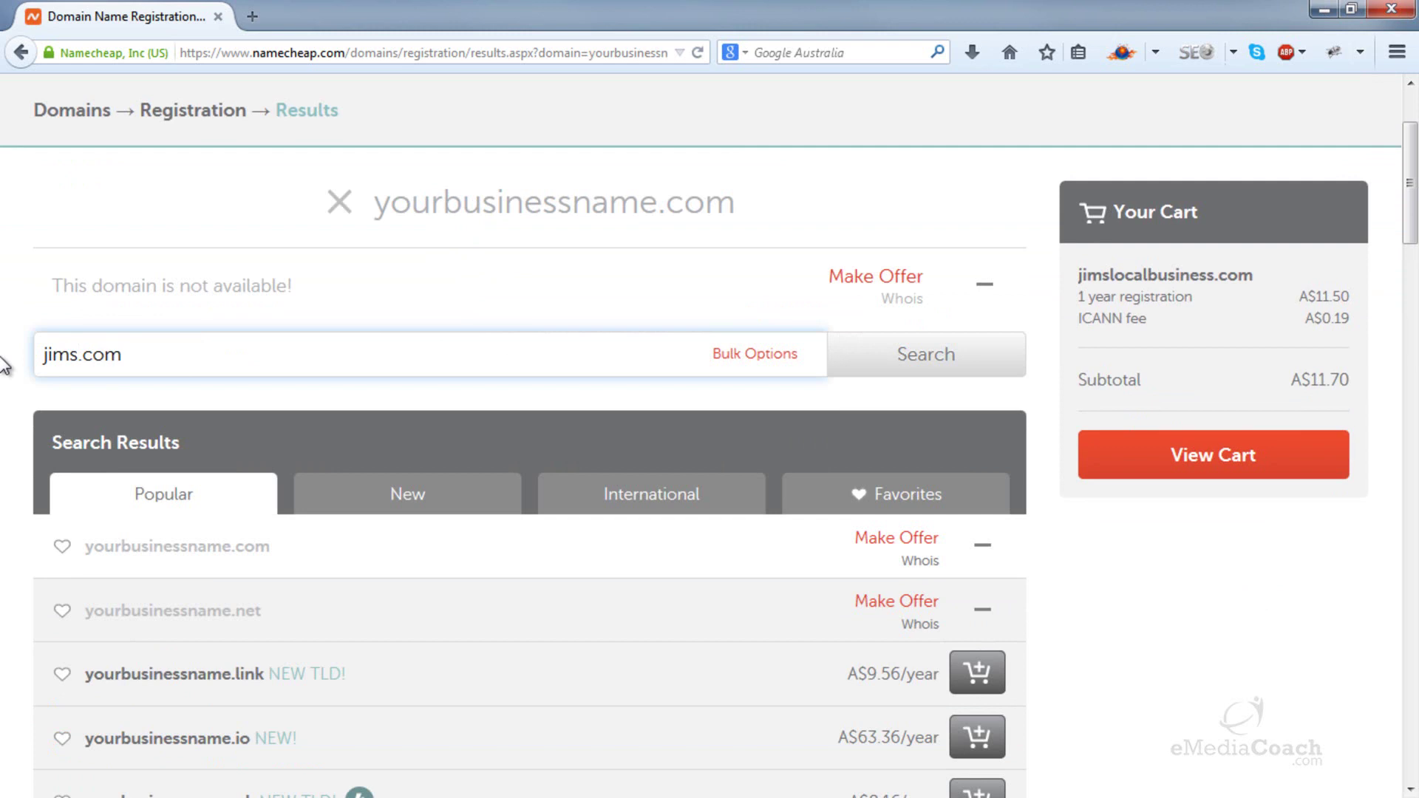
{"action": "type", "text": "localbusiness"}
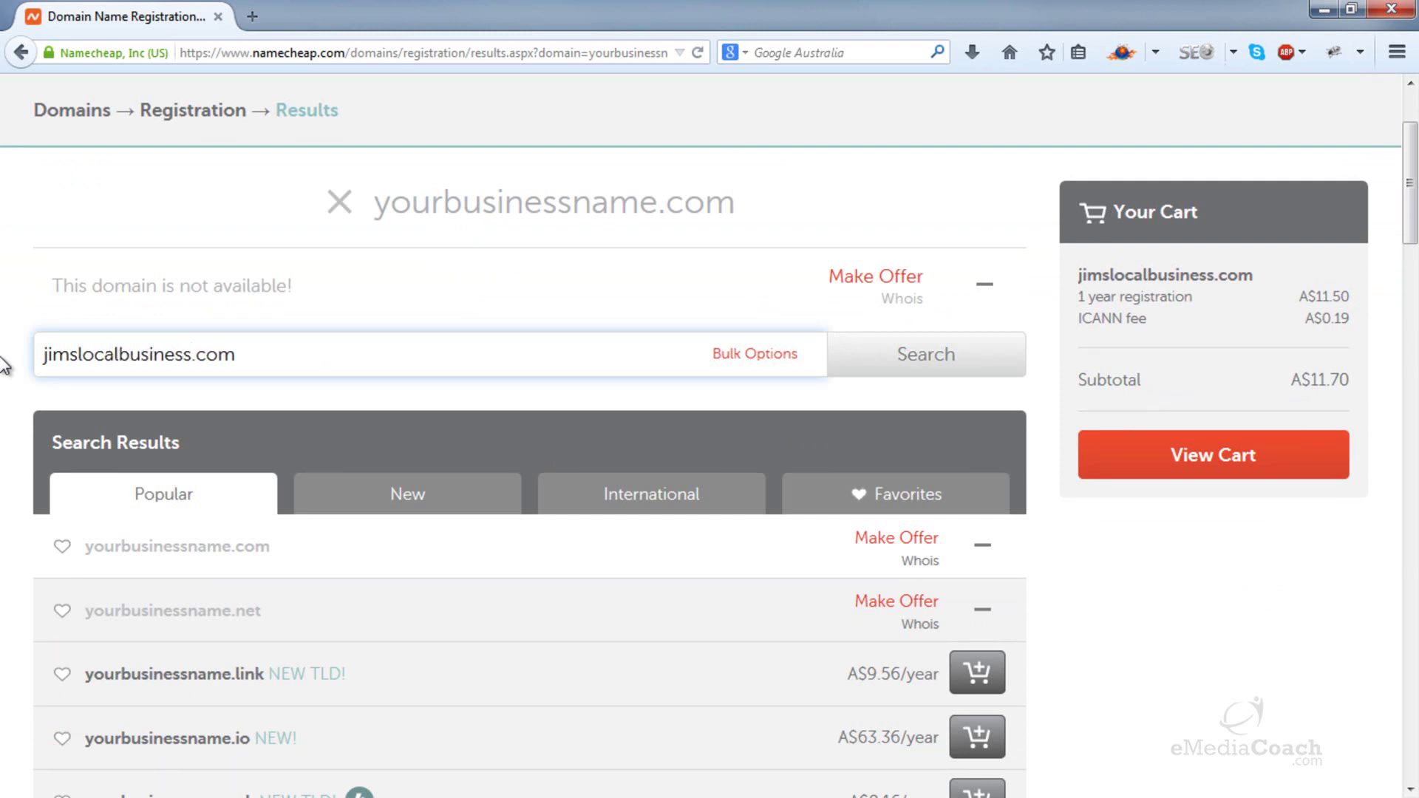
{"action": "left_click", "coordinate": [895, 358]}
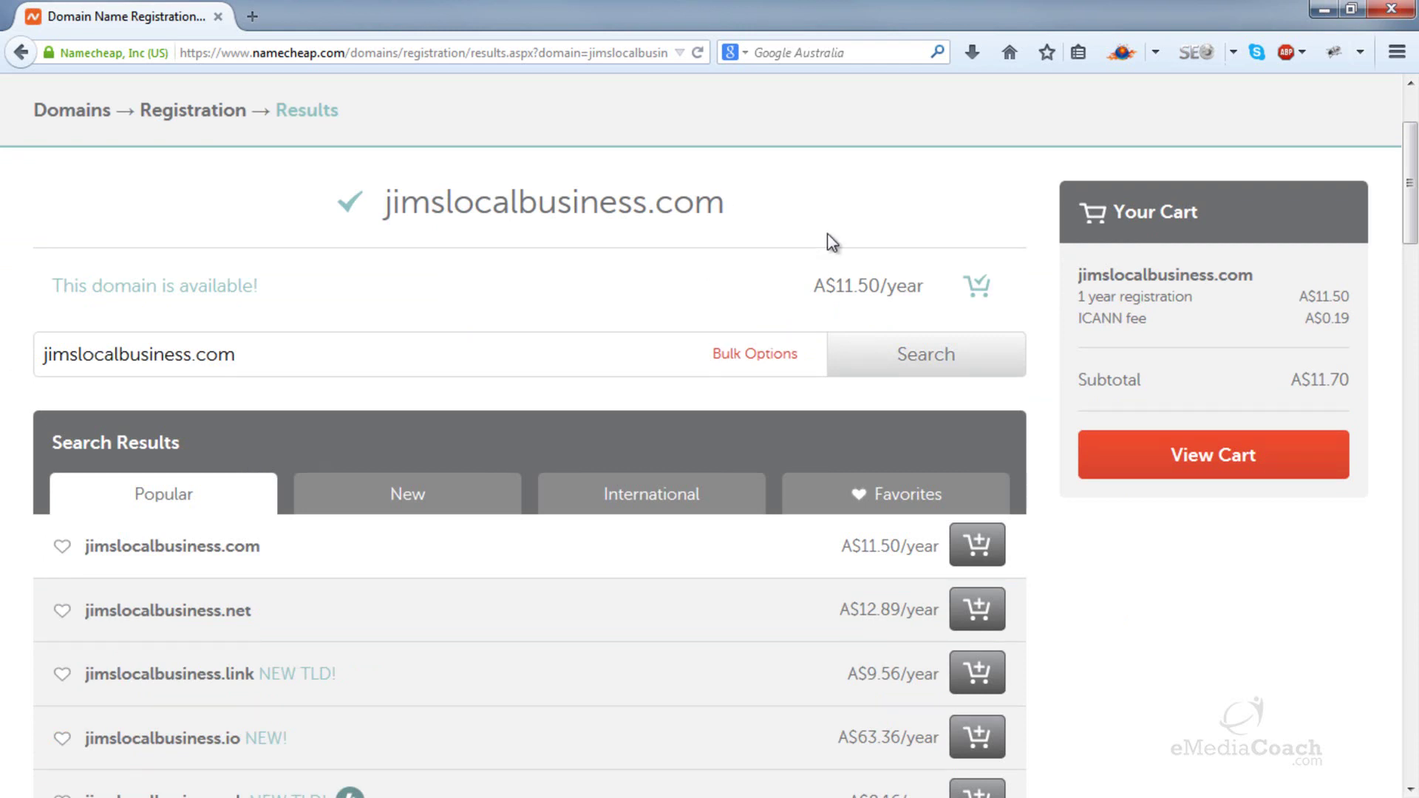
- Open the shopping cart, turn off auto-renewal for the jimslocalbusiness.com registration and select a 1 Year term
{"action": "left_click", "coordinate": [1209, 461]}
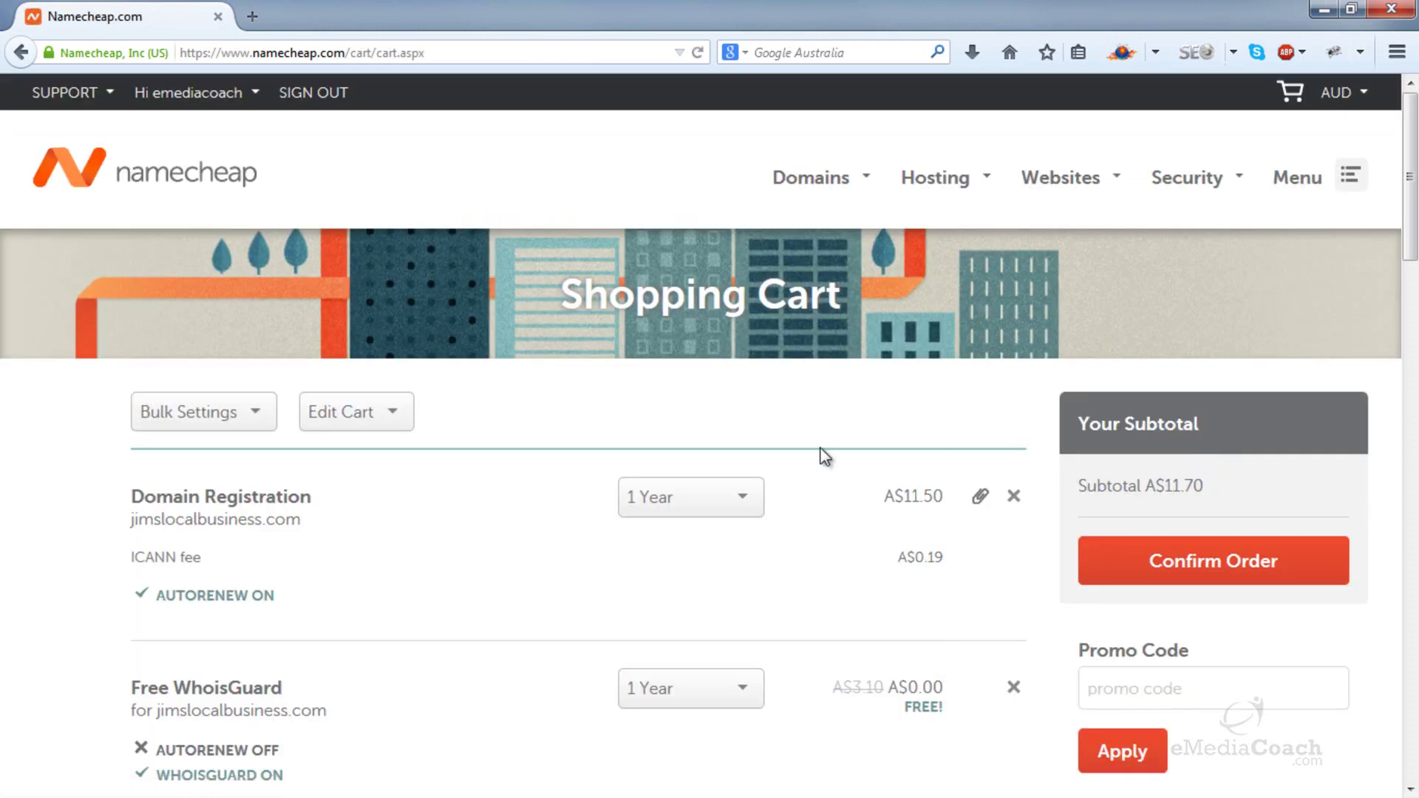
{"action": "scroll", "coordinate": [582, 478], "scroll_direction": "down", "scroll_amount": 3}
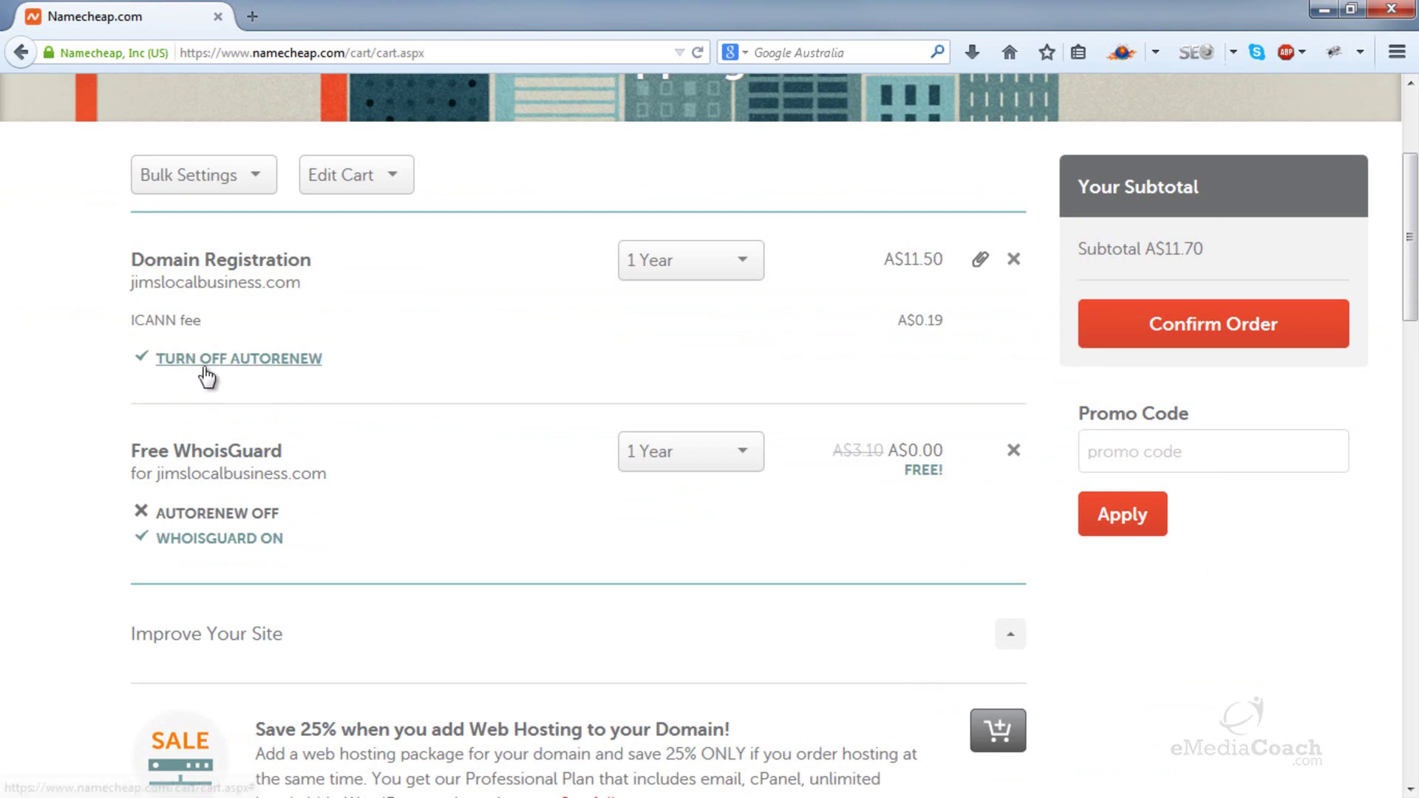
{"action": "left_click", "coordinate": [204, 368]}
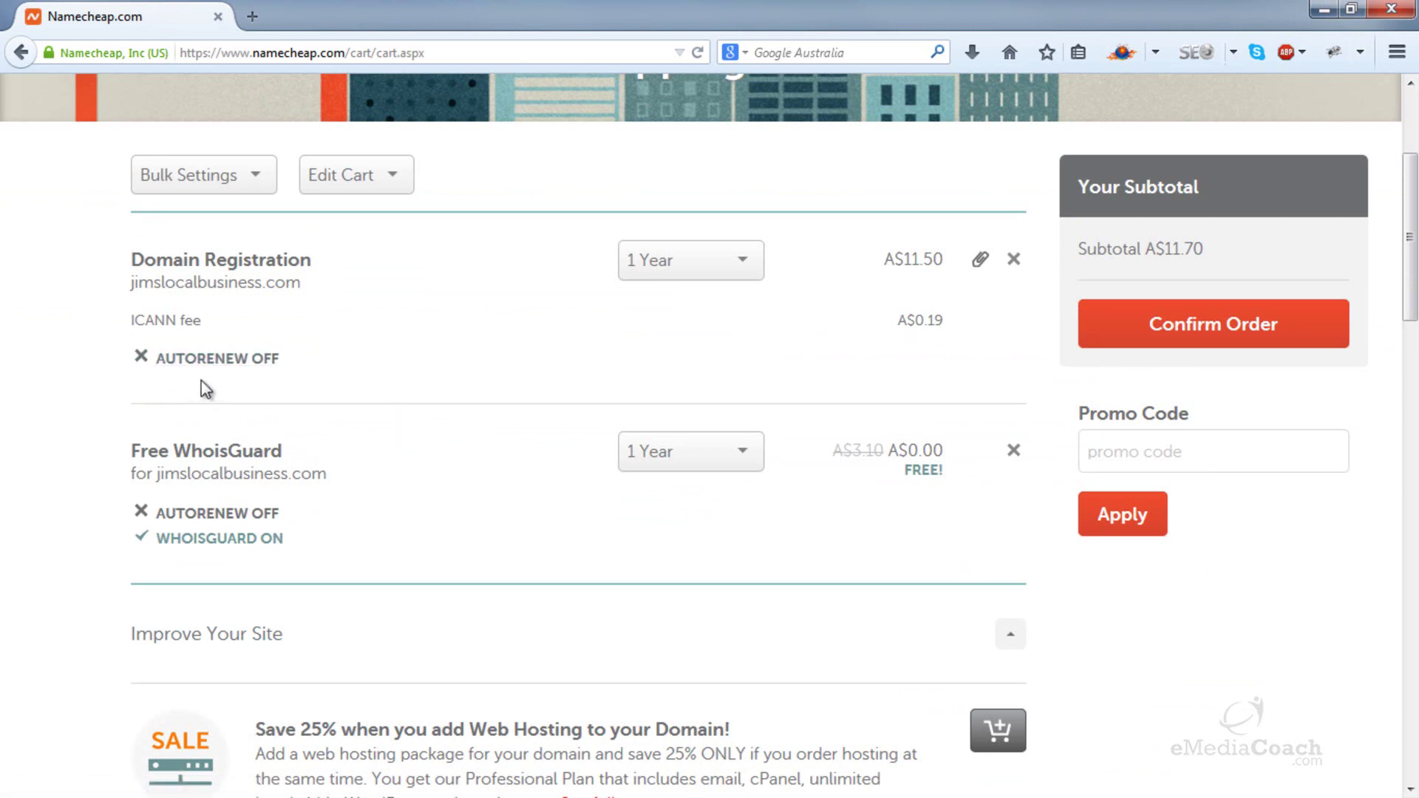
{"action": "left_click", "coordinate": [673, 275]}
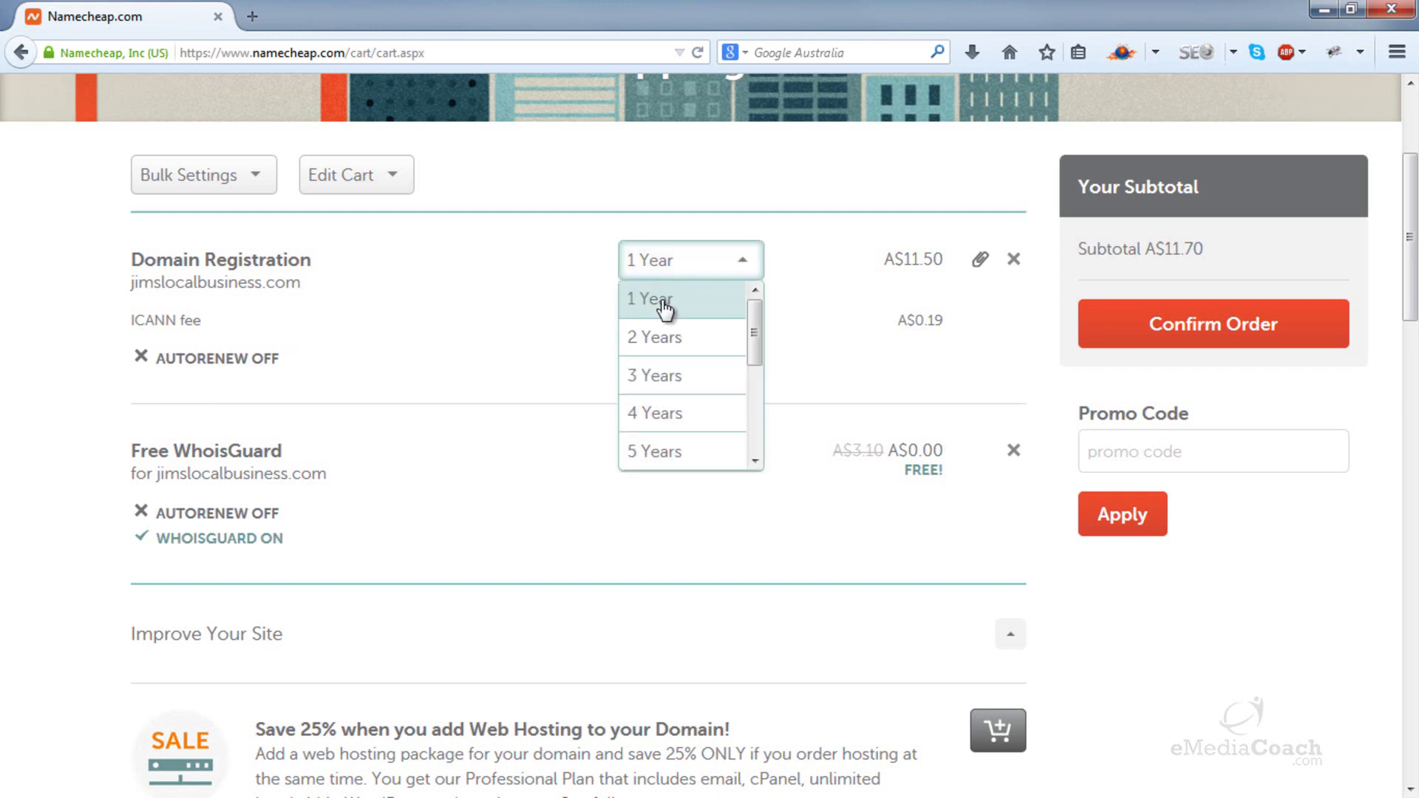
{"action": "left_click", "coordinate": [665, 299]}
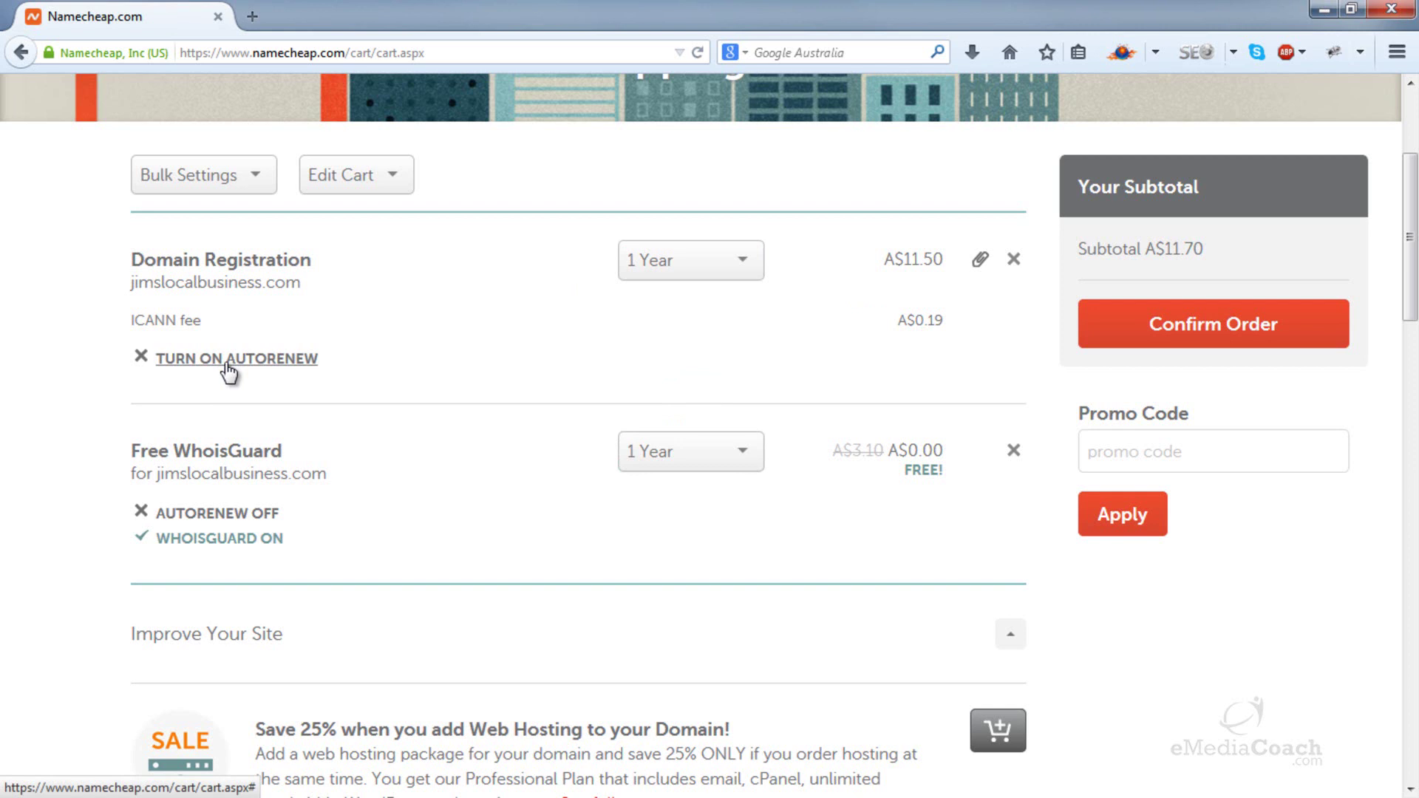
- Switch auto-renewal for the domain registration on and back off
{"action": "left_click", "coordinate": [226, 362]}
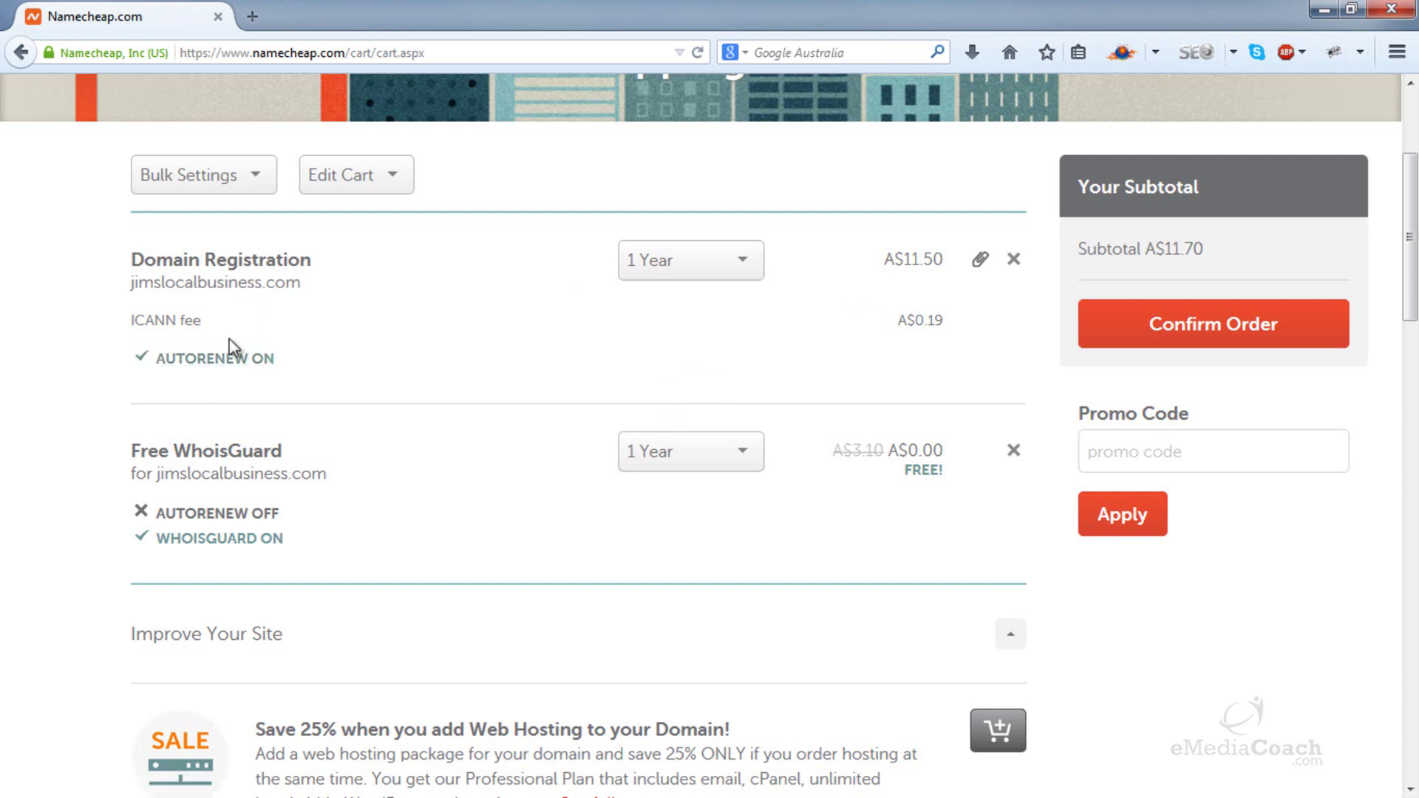
{"action": "left_click", "coordinate": [236, 372]}
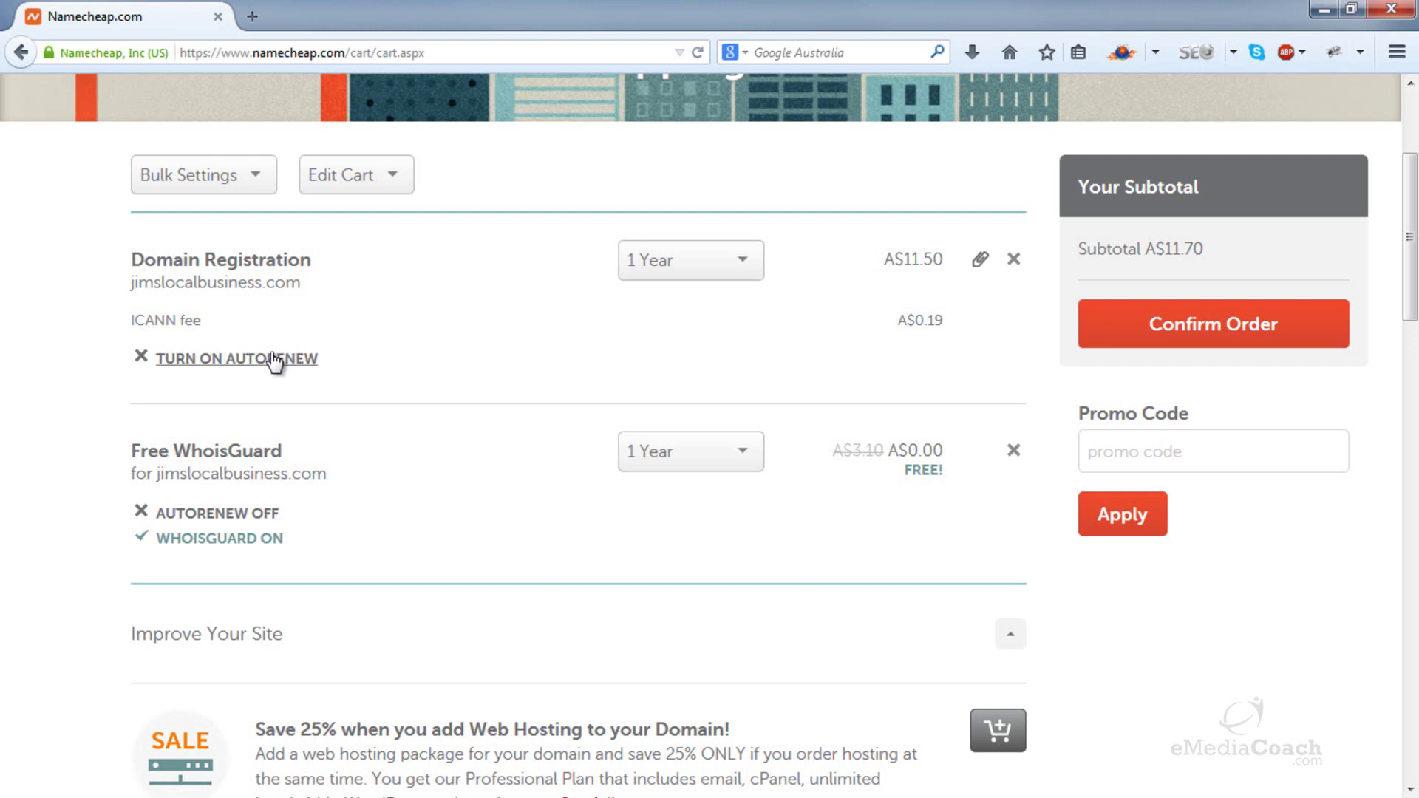
{"action": "left_click", "coordinate": [260, 362]}
{"action": "left_click", "coordinate": [260, 362]}
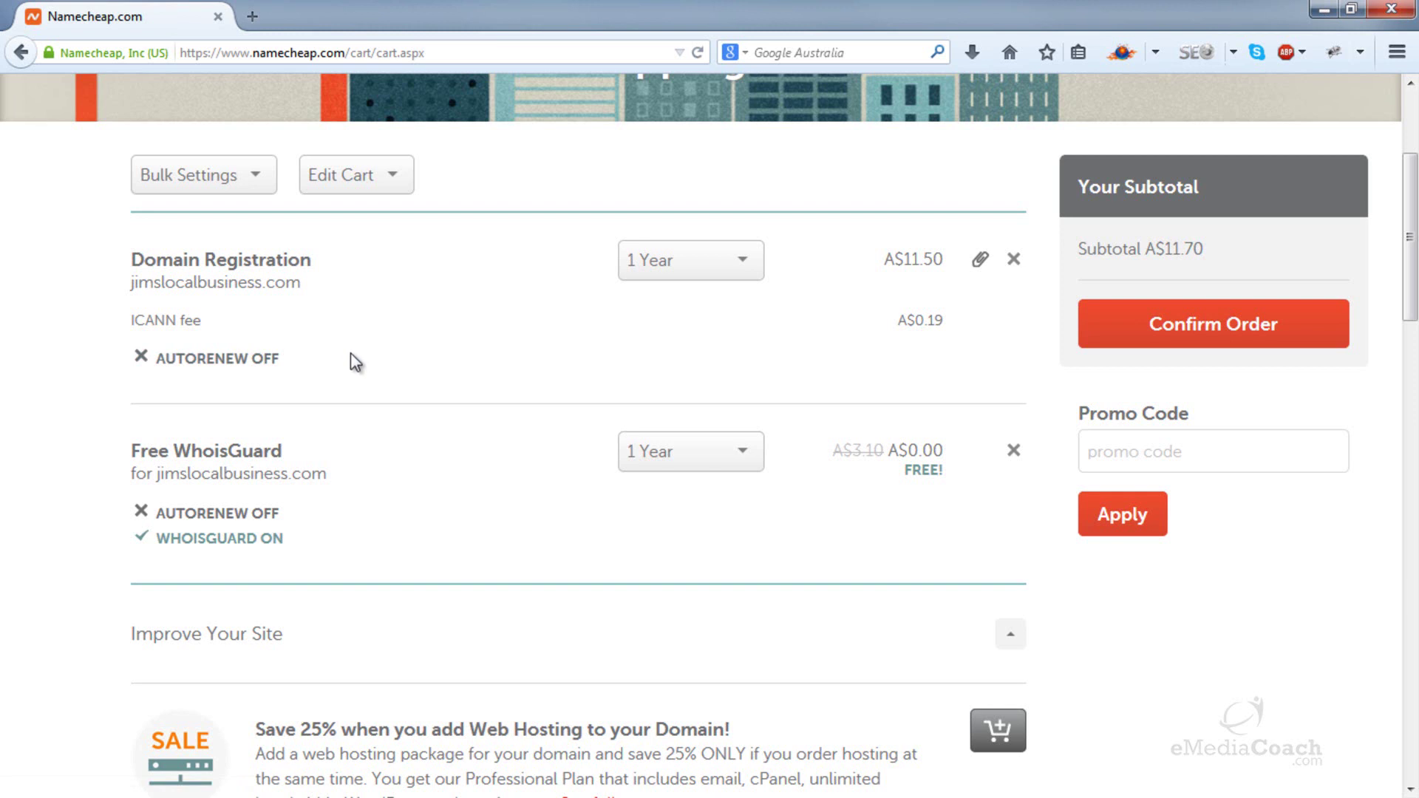
- Check the Free WhoisGuard item with its auto-renewal off, and confirm the order to proceed to billing
{"action": "double_click", "coordinate": [248, 459]}
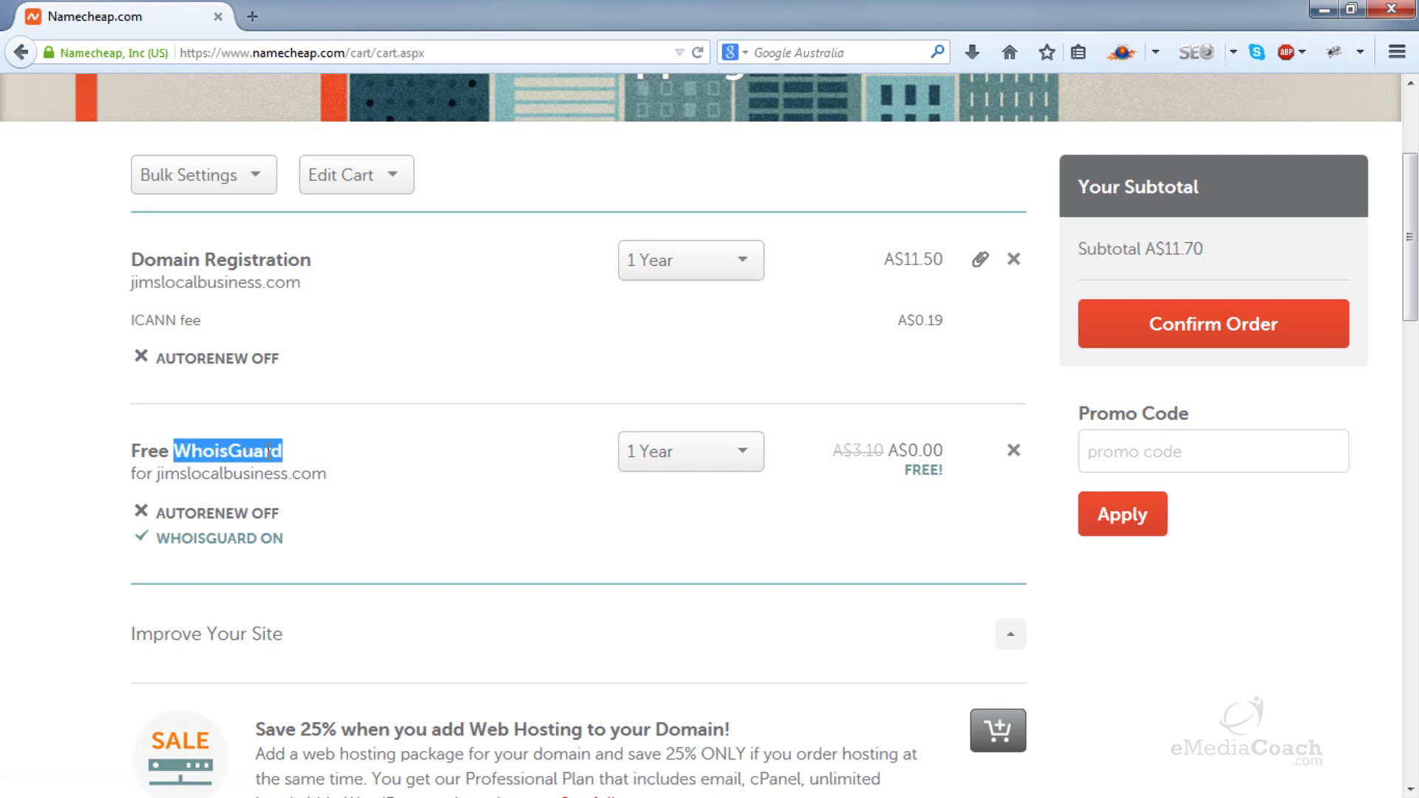
{"action": "left_click", "coordinate": [296, 447]}
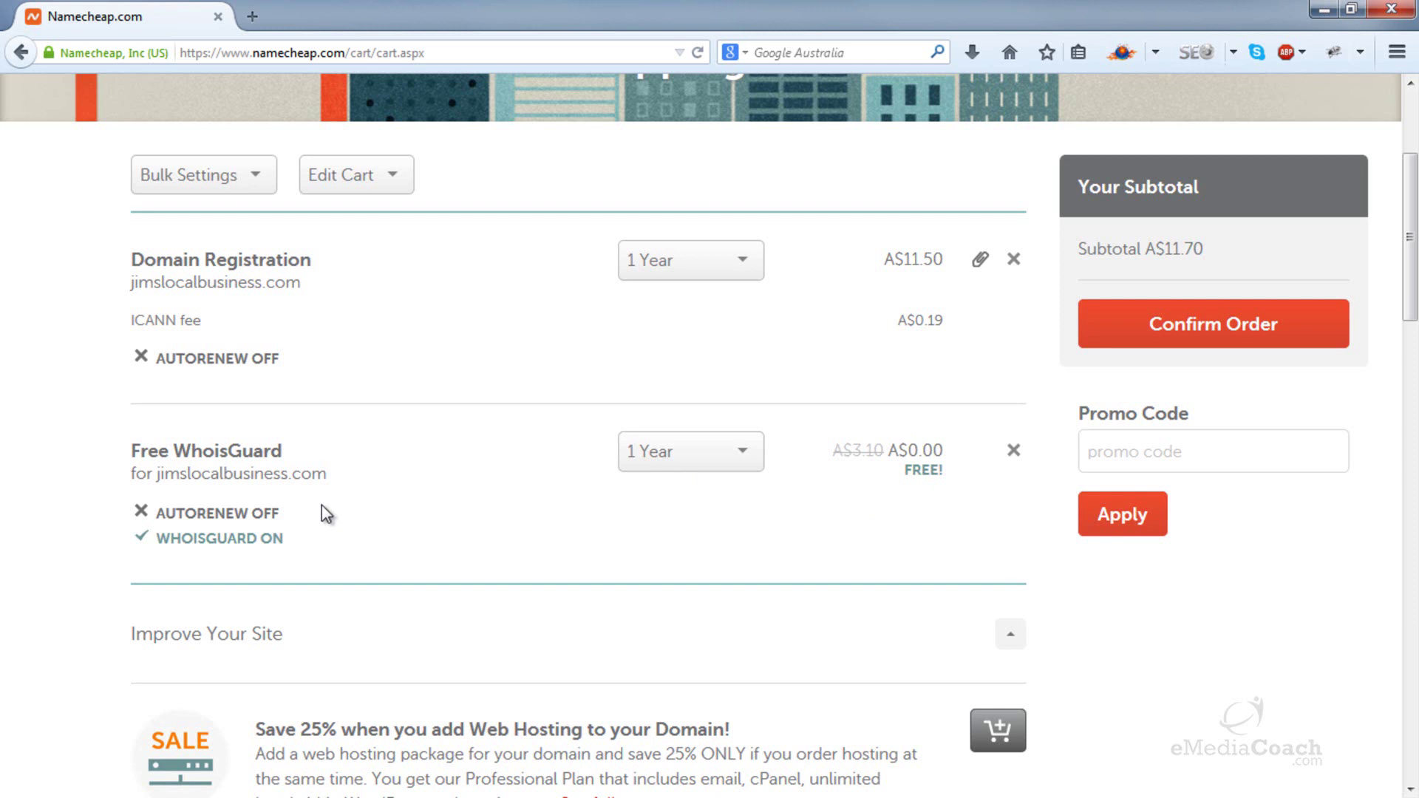
{"action": "left_click", "coordinate": [260, 515]}
{"action": "left_click", "coordinate": [259, 515]}
{"action": "left_click", "coordinate": [1166, 330]}
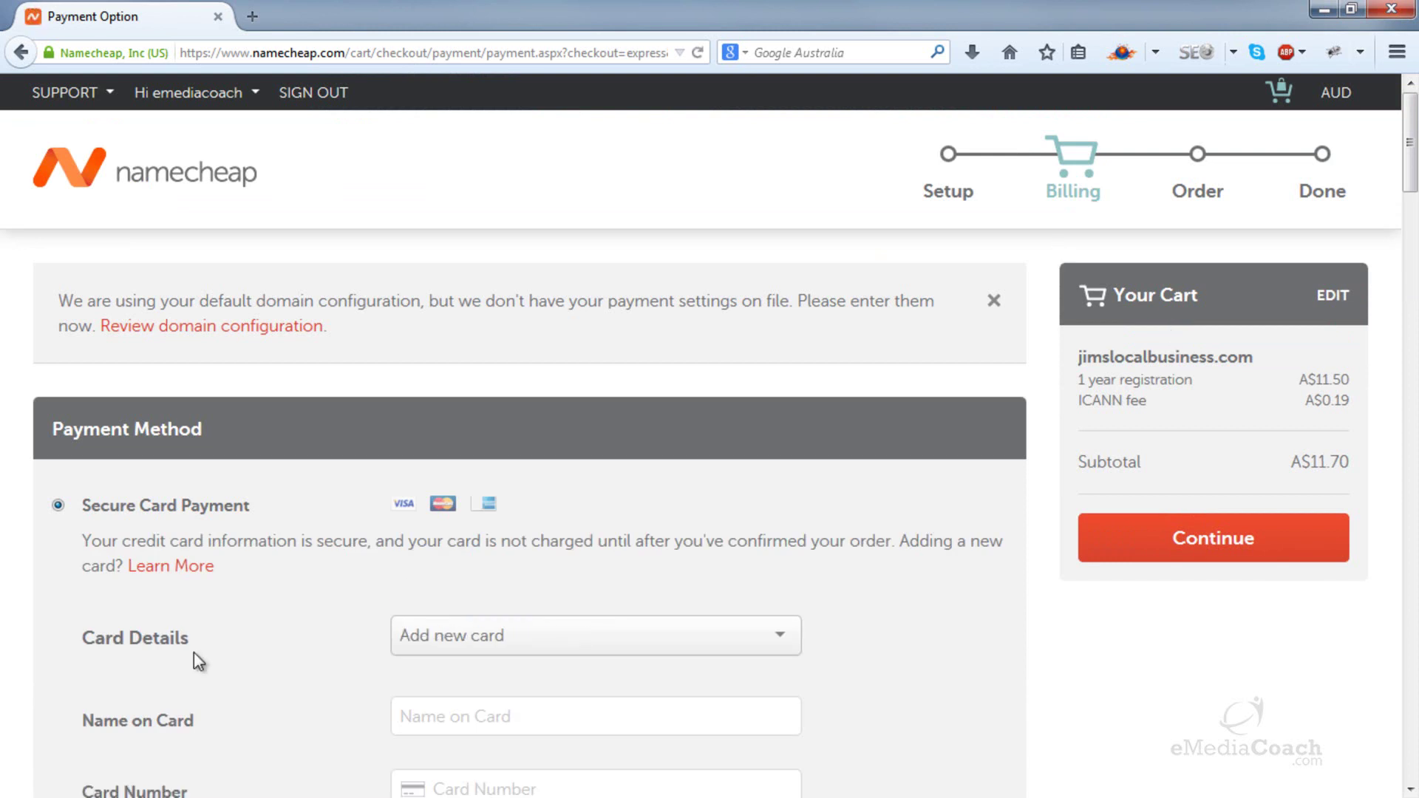
- Review the payment methods on the billing page, including card payment, PayPal and account funds
{"action": "scroll", "coordinate": [213, 634], "scroll_direction": "down", "scroll_amount": 3}
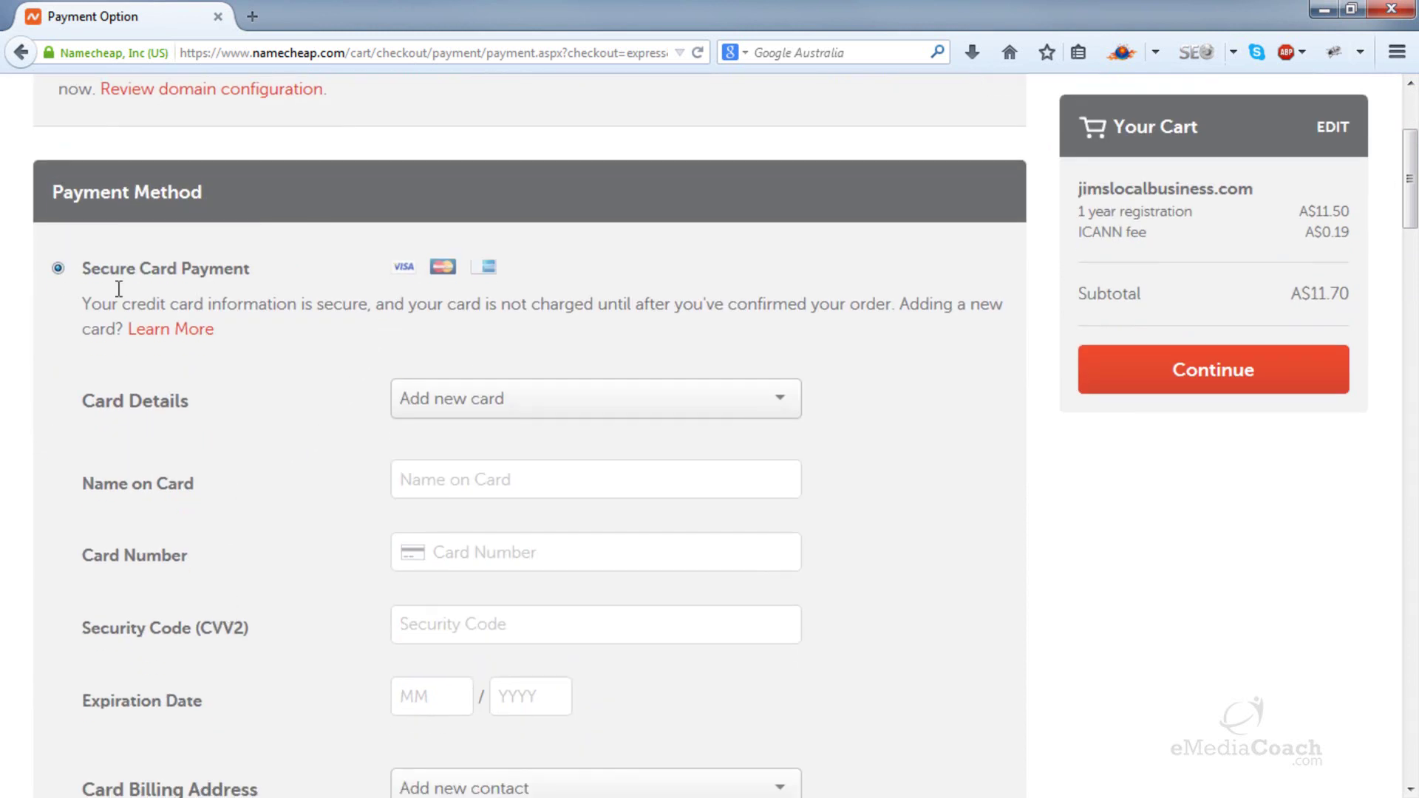
{"action": "scroll", "coordinate": [317, 336], "scroll_direction": "down", "scroll_amount": 7}
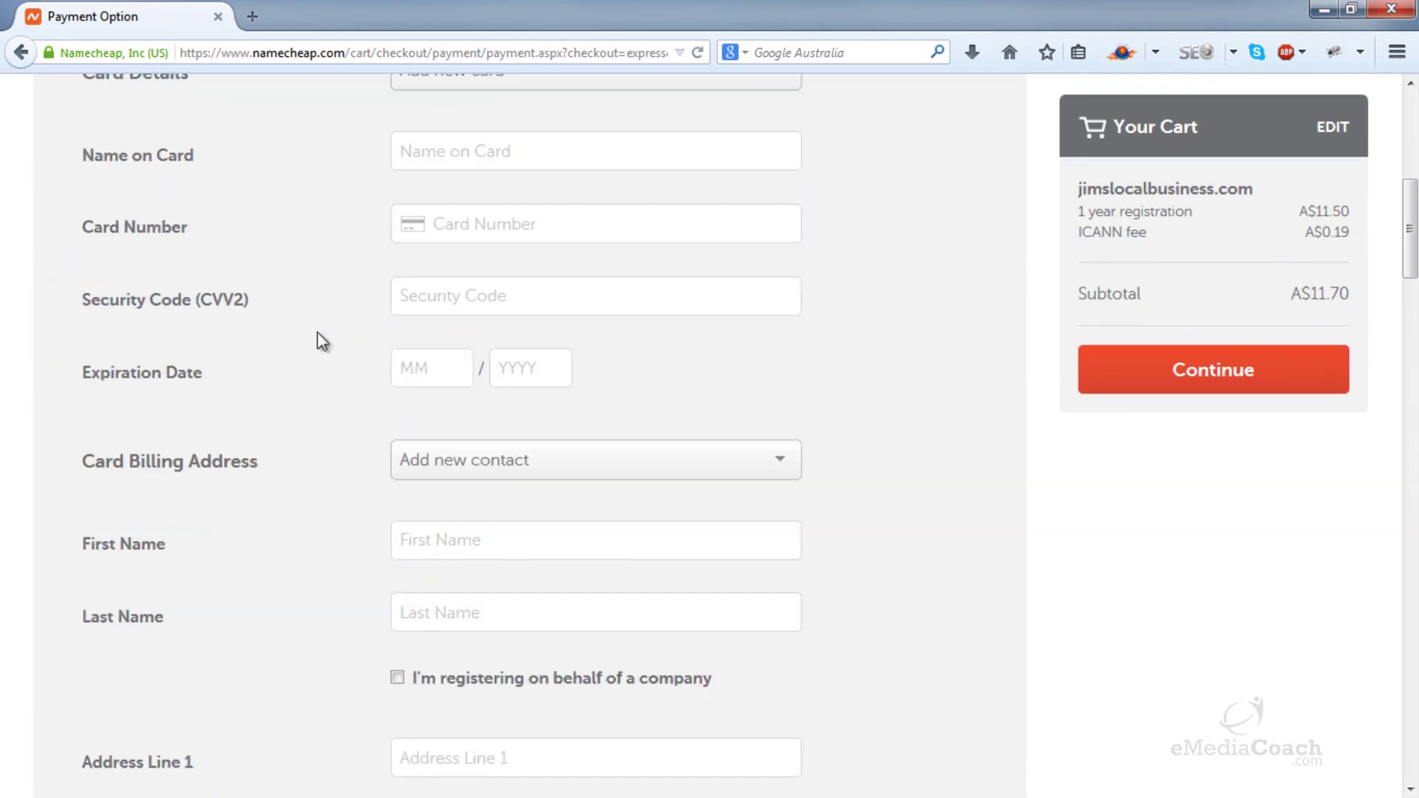
{"action": "scroll", "coordinate": [316, 340], "scroll_direction": "down", "scroll_amount": 7}
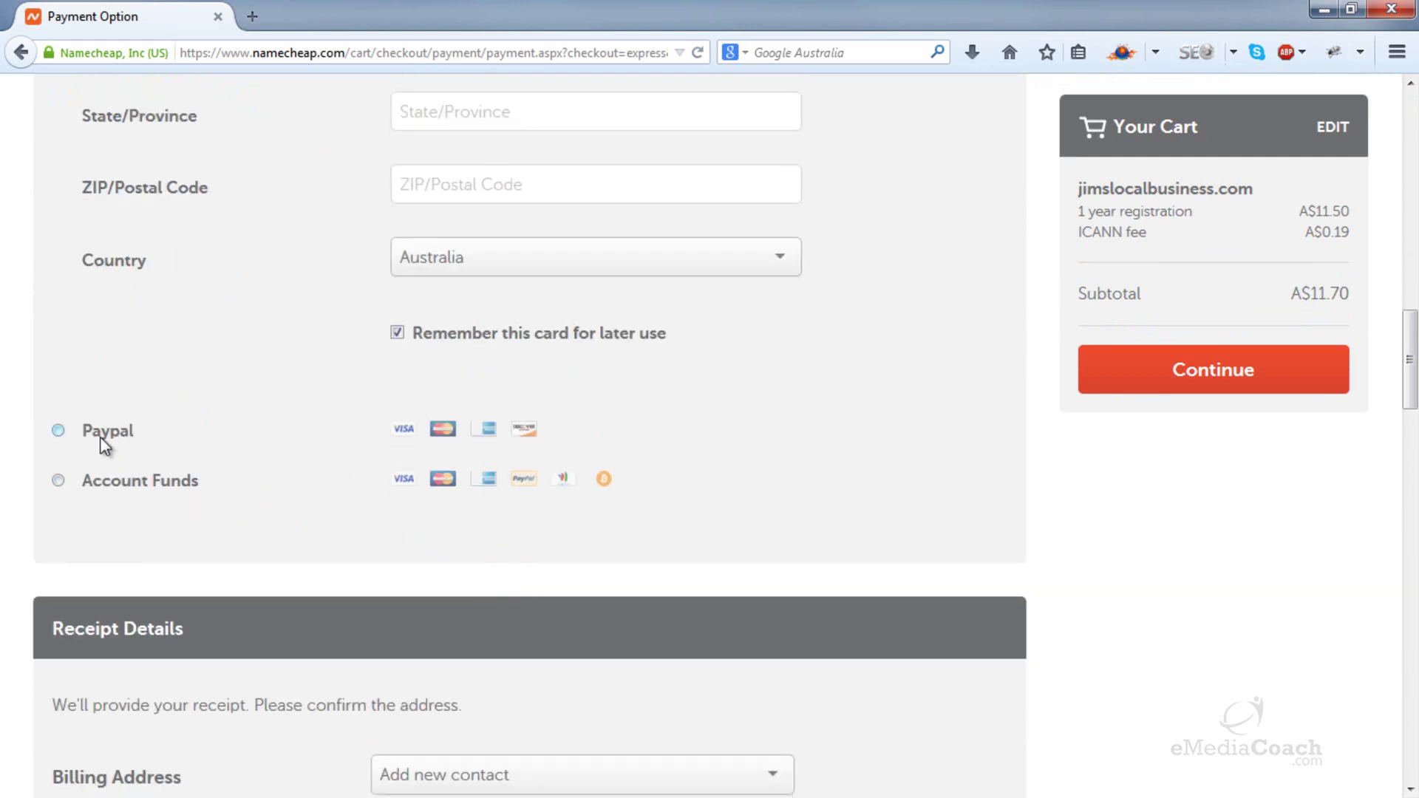
{"action": "left_click", "coordinate": [127, 485]}
{"action": "scroll", "coordinate": [237, 485], "scroll_direction": "up", "scroll_amount": 10}
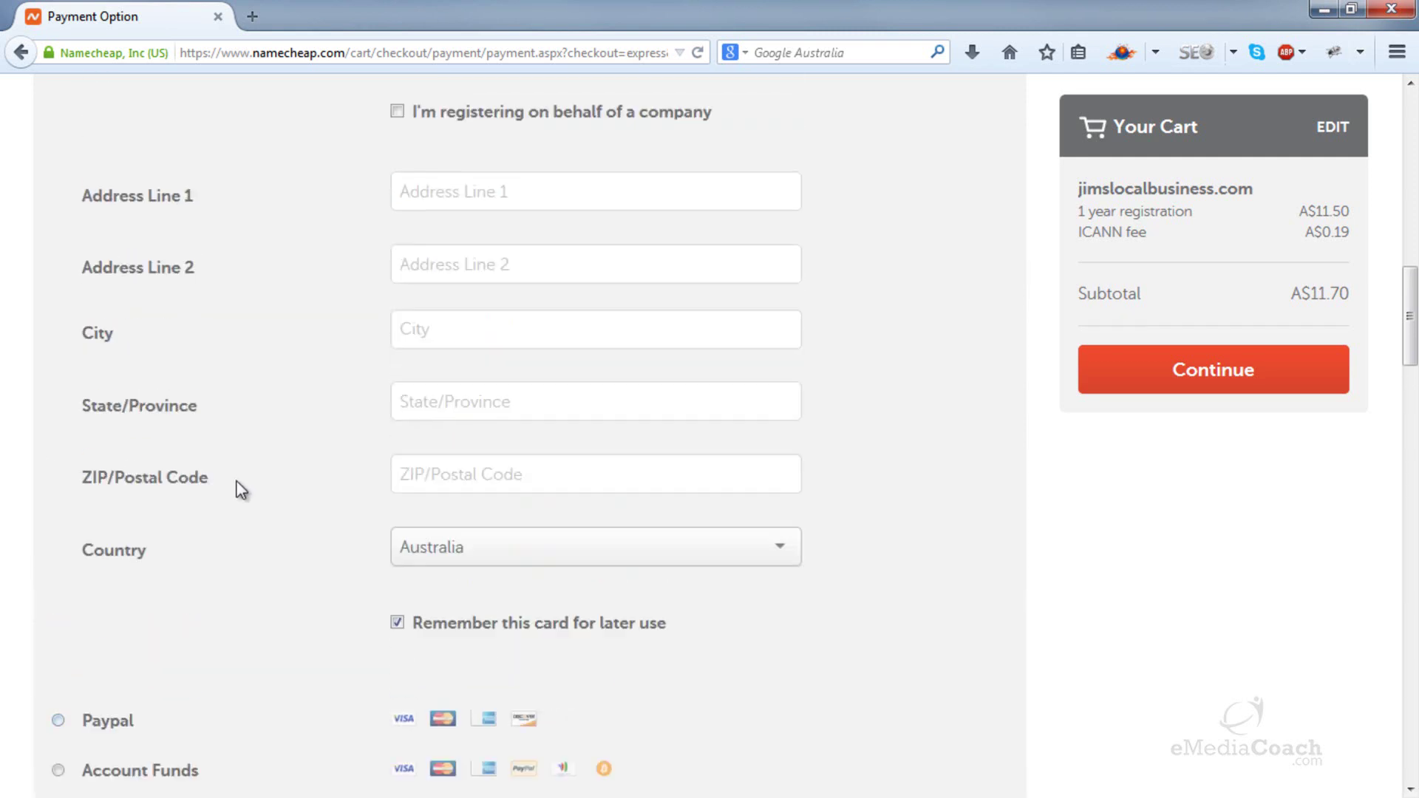
{"action": "scroll", "coordinate": [243, 487], "scroll_direction": "up", "scroll_amount": 5}
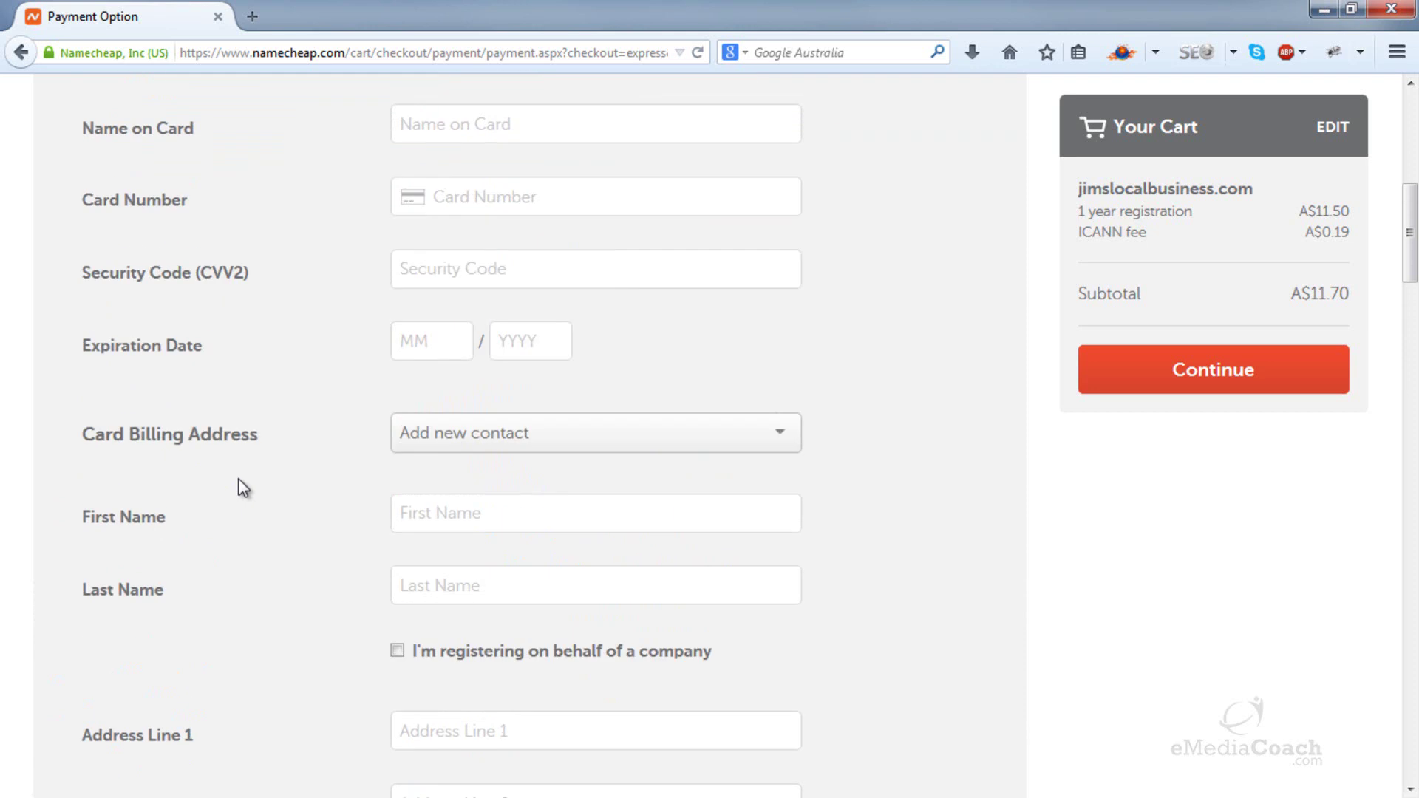
{"action": "scroll", "coordinate": [251, 477], "scroll_direction": "up", "scroll_amount": 2}
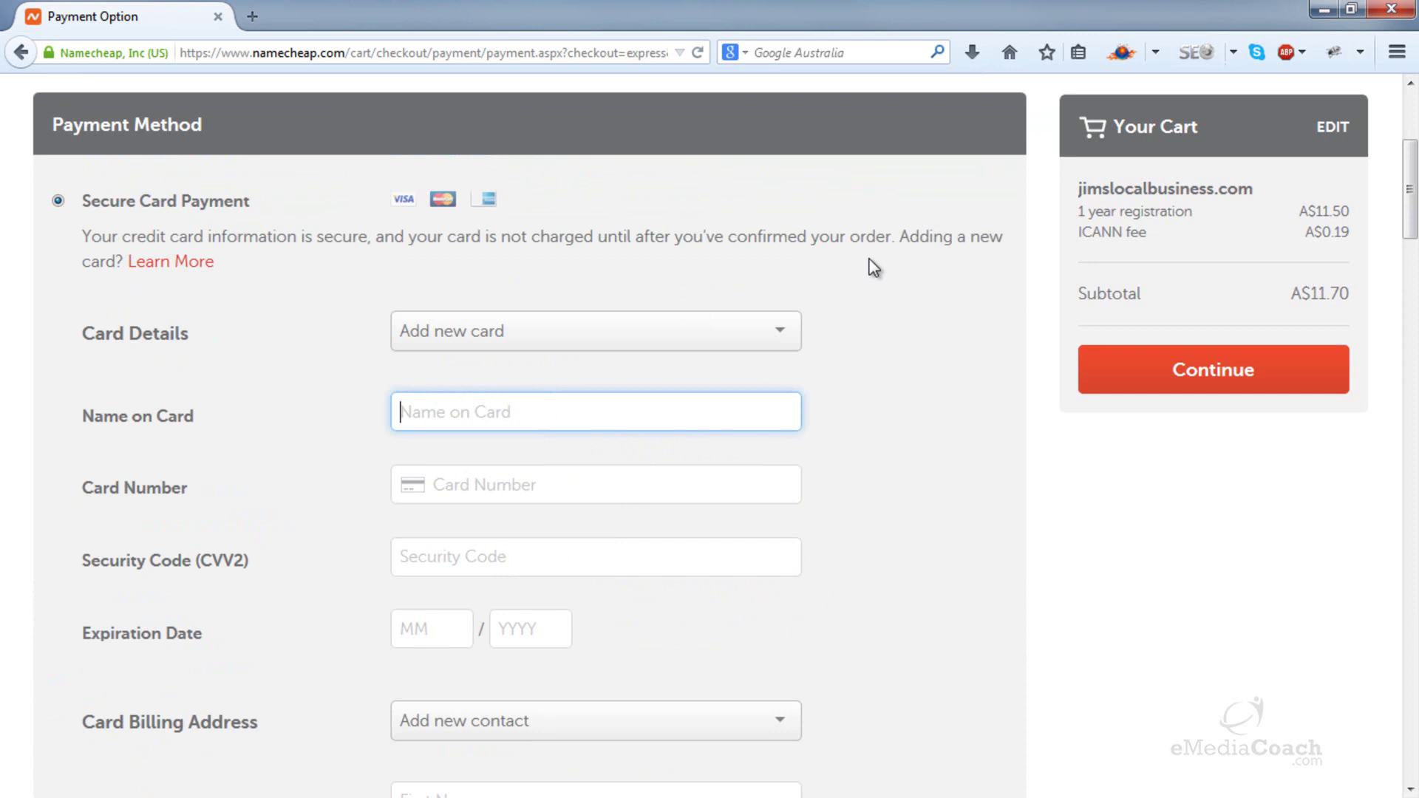
- Fill in the secure card payment form with the cardholder name, card number, security code, expiration date and card billing address
{"action": "left_click_drag", "start_coordinate": [1077, 191], "coordinate": [1246, 183]}
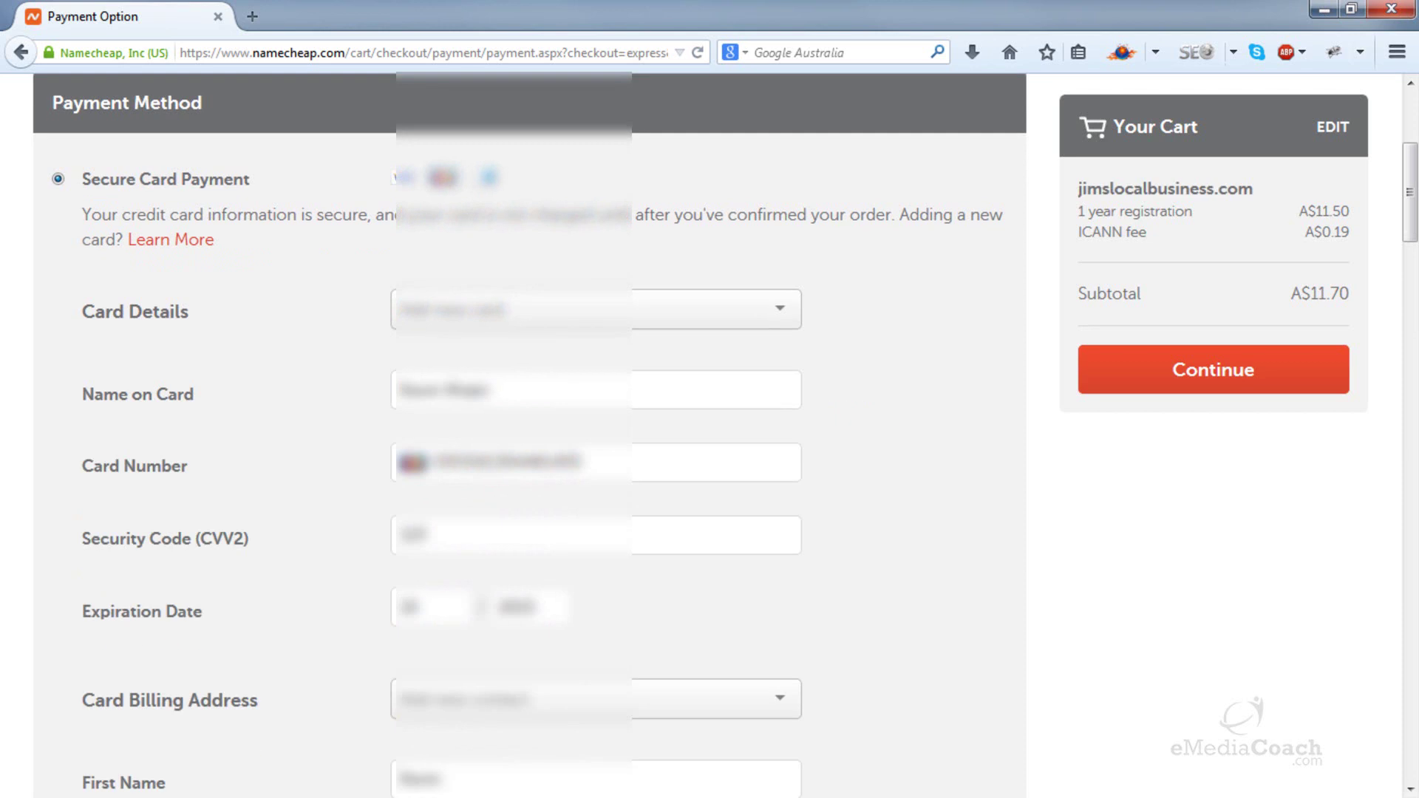
{"action": "scroll", "coordinate": [529, 436], "scroll_direction": "down", "scroll_amount": 10}
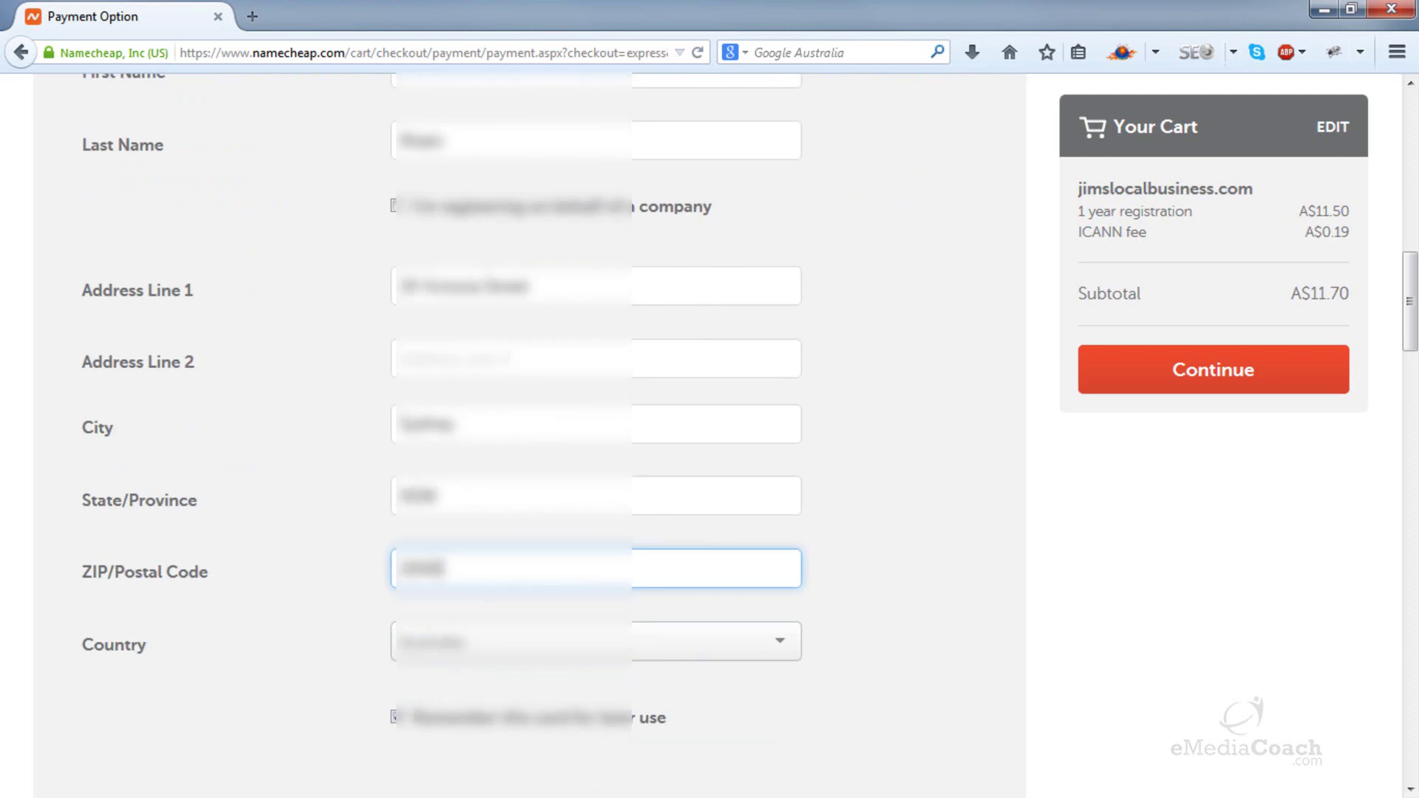
{"action": "scroll", "coordinate": [530, 436], "scroll_direction": "down", "scroll_amount": 6}
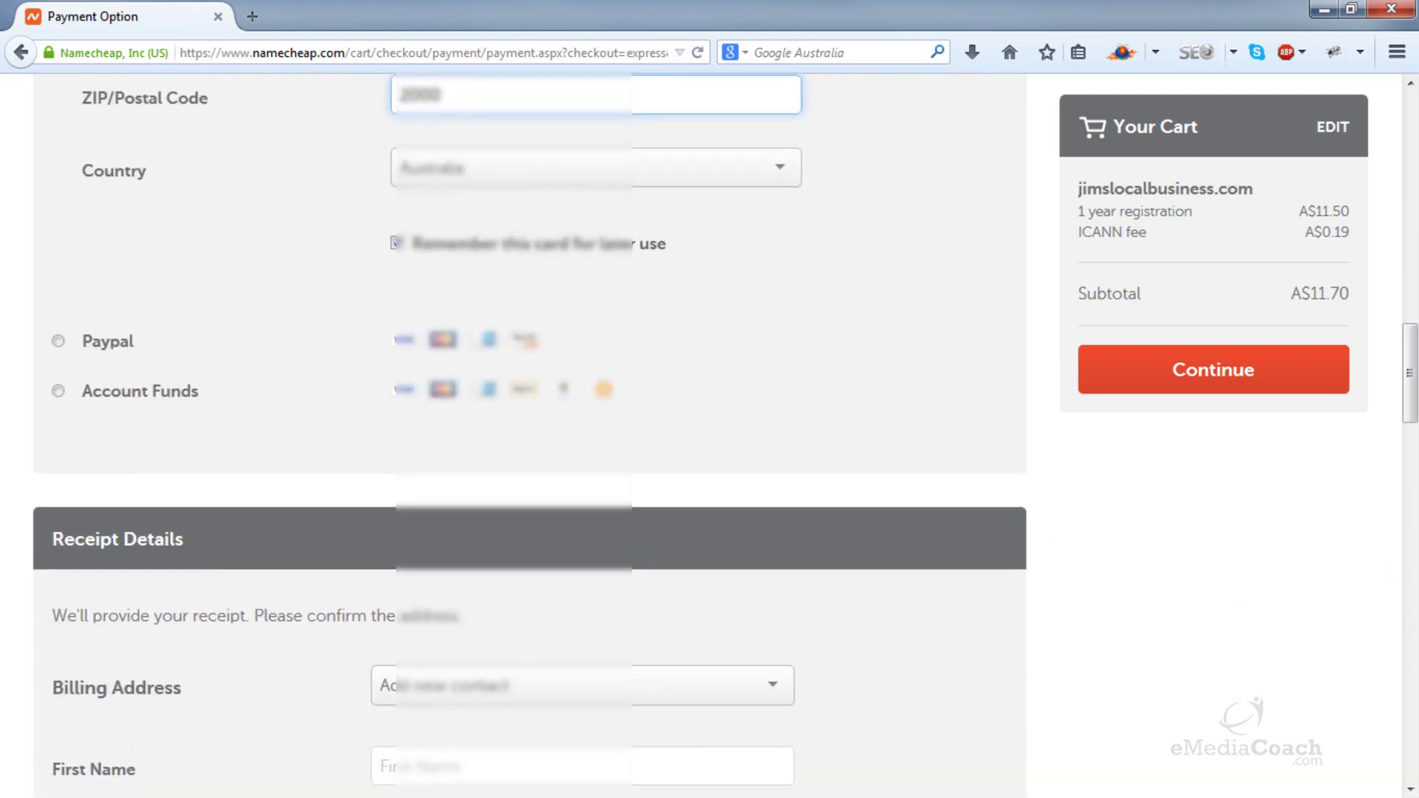
- Fill in the receipt details with the first and last name, billing address, phone number and email address, leaving the description empty
{"action": "scroll", "coordinate": [530, 437], "scroll_direction": "down", "scroll_amount": 6}
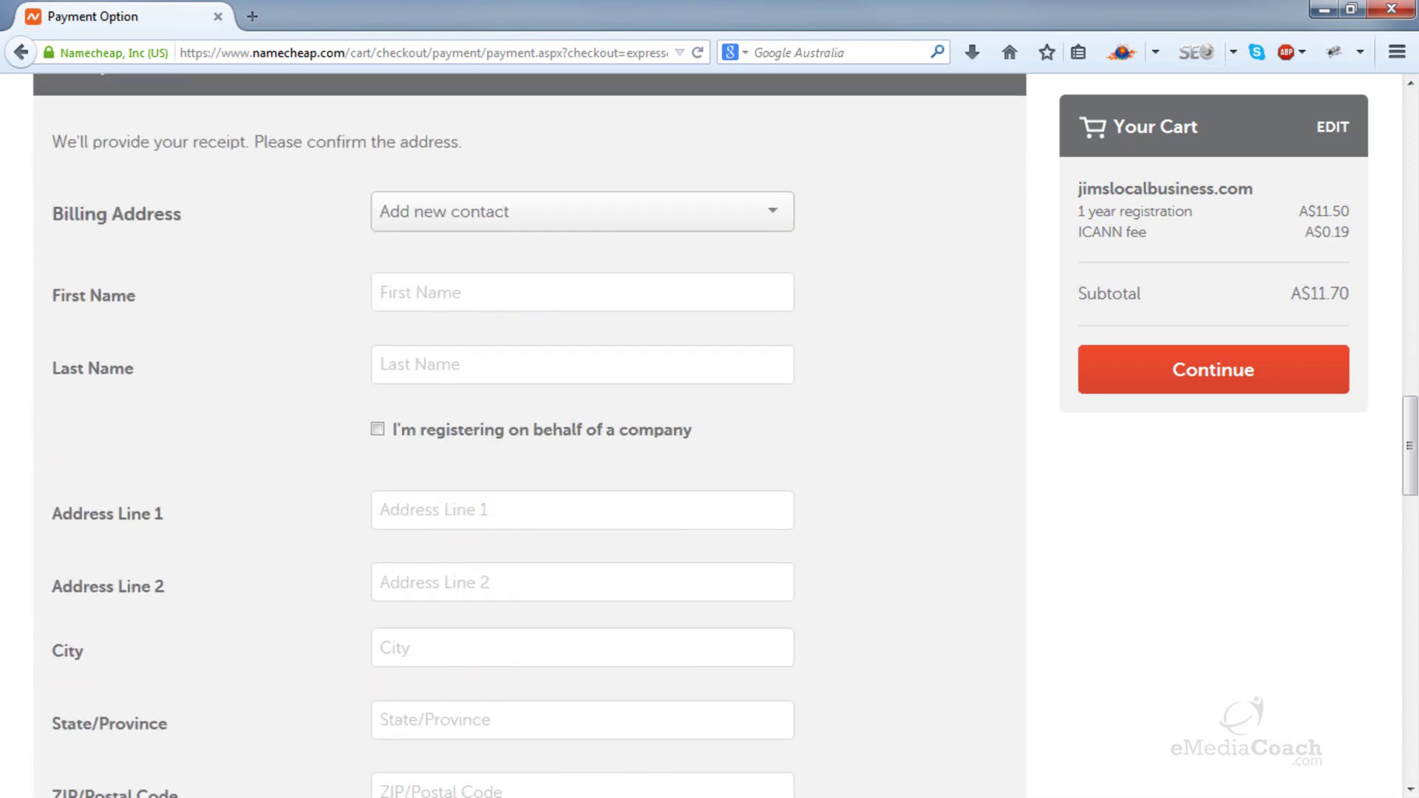
{"action": "scroll", "coordinate": [711, 369], "scroll_direction": "up", "scroll_amount": 2}
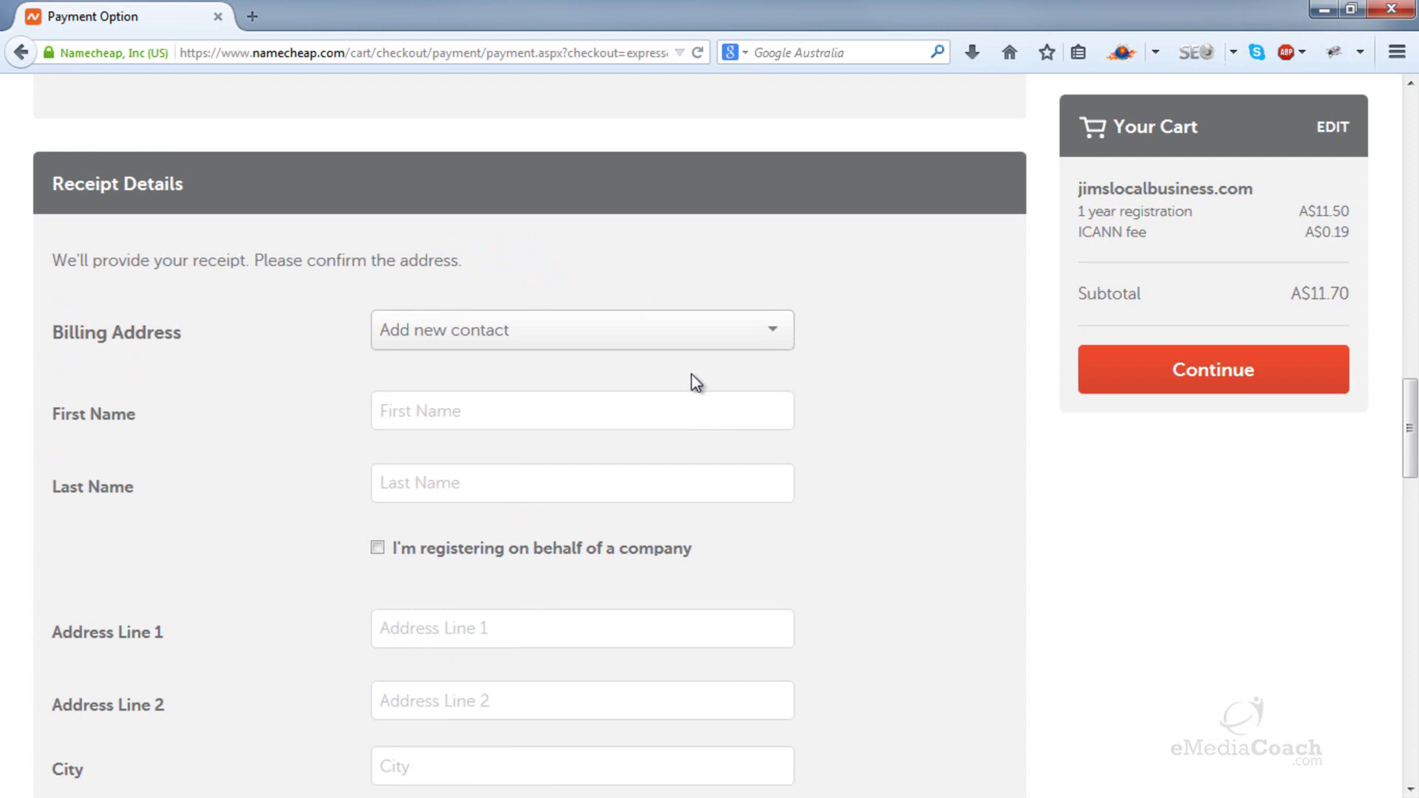
{"action": "scroll", "coordinate": [689, 377], "scroll_direction": "down", "scroll_amount": 2}
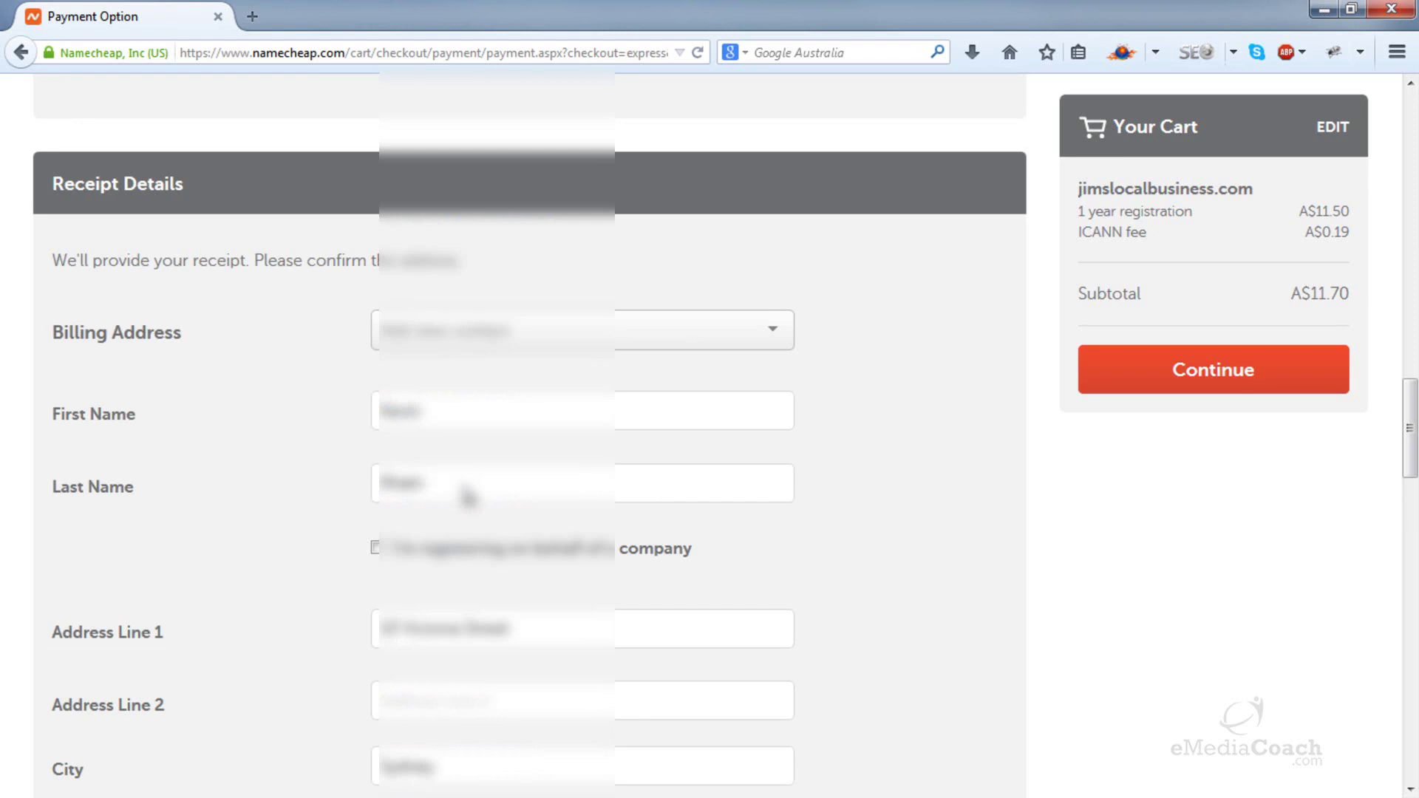
{"action": "scroll", "coordinate": [468, 496], "scroll_direction": "down", "scroll_amount": 8}
{"action": "key", "text": "Tab"}
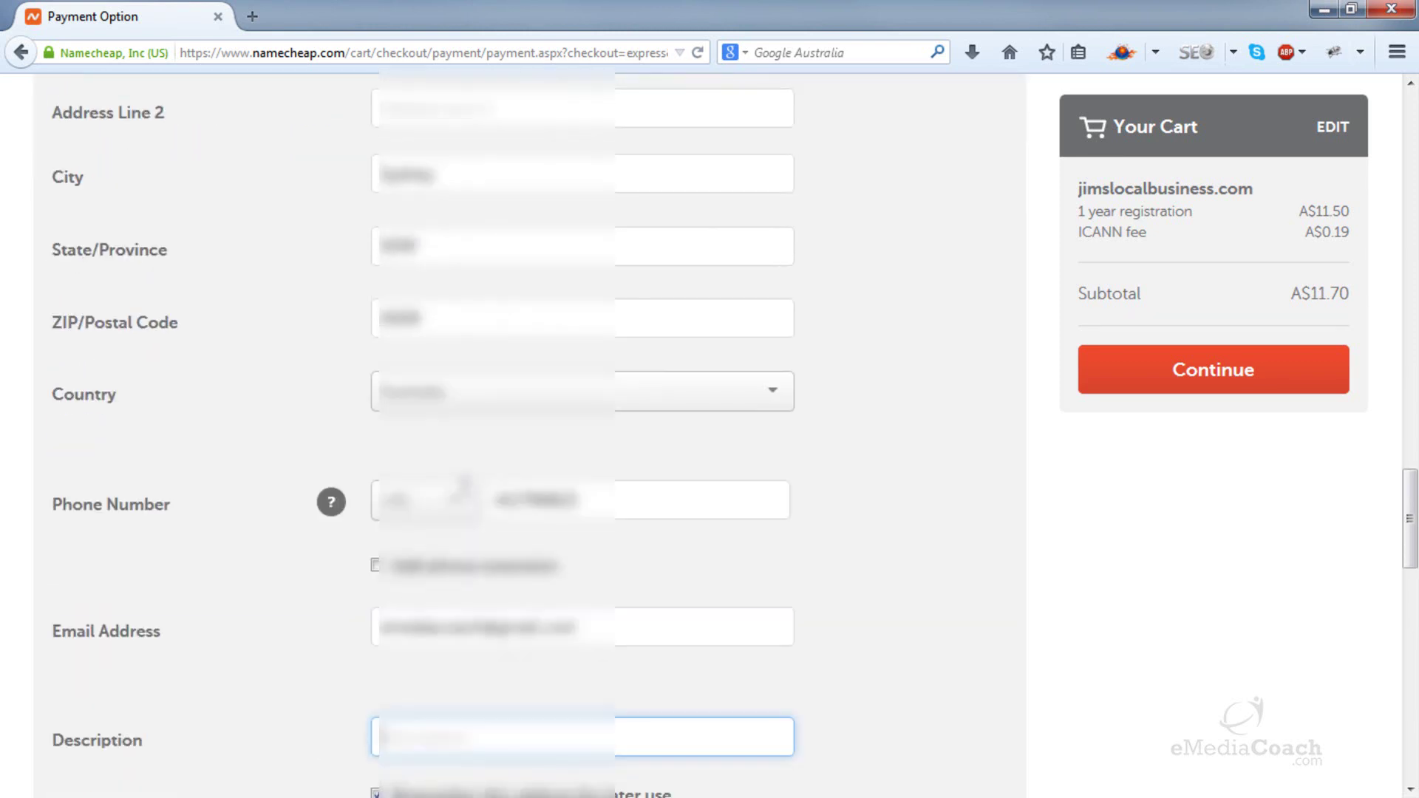
{"action": "scroll", "coordinate": [463, 480], "scroll_direction": "down", "scroll_amount": 3}
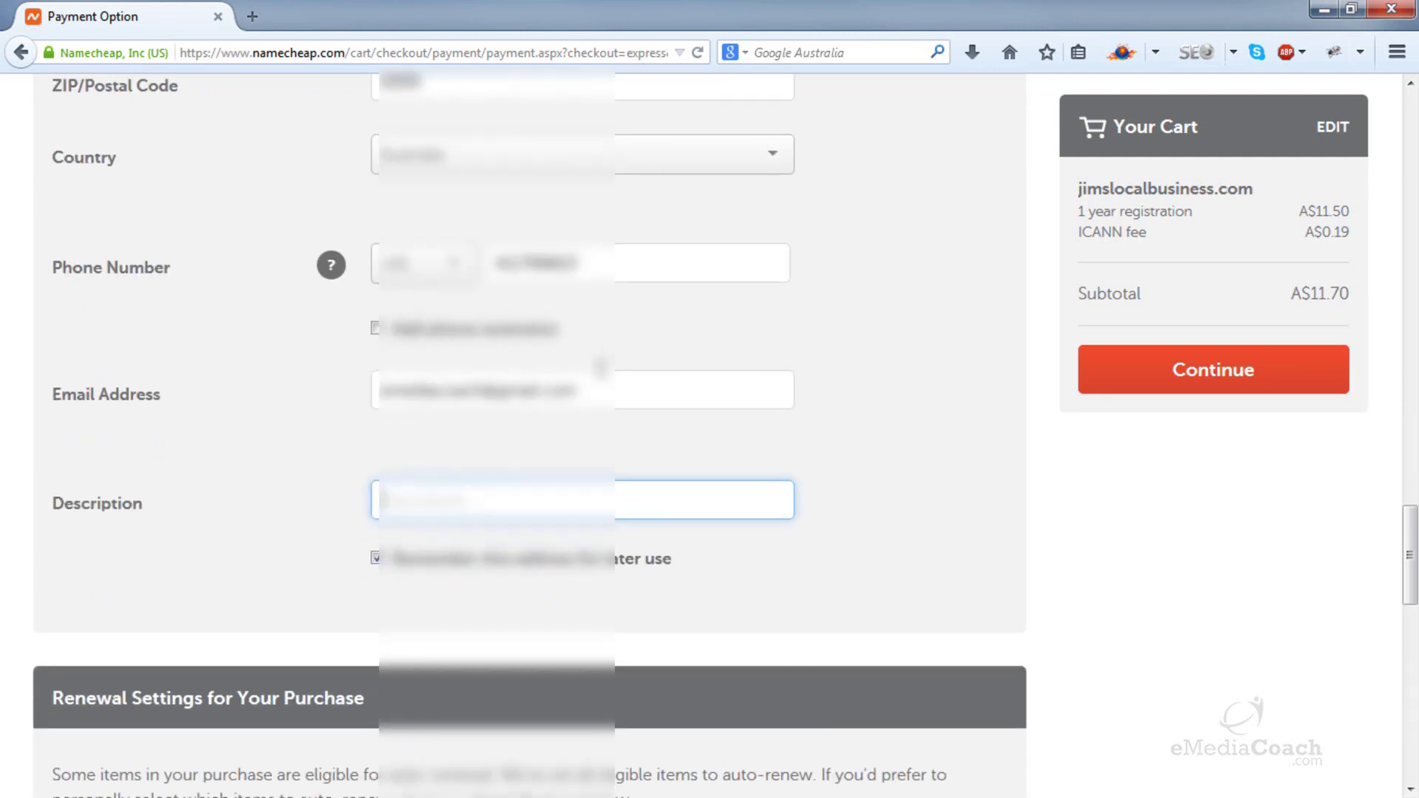
{"action": "scroll", "coordinate": [576, 384], "scroll_direction": "down", "scroll_amount": 3}
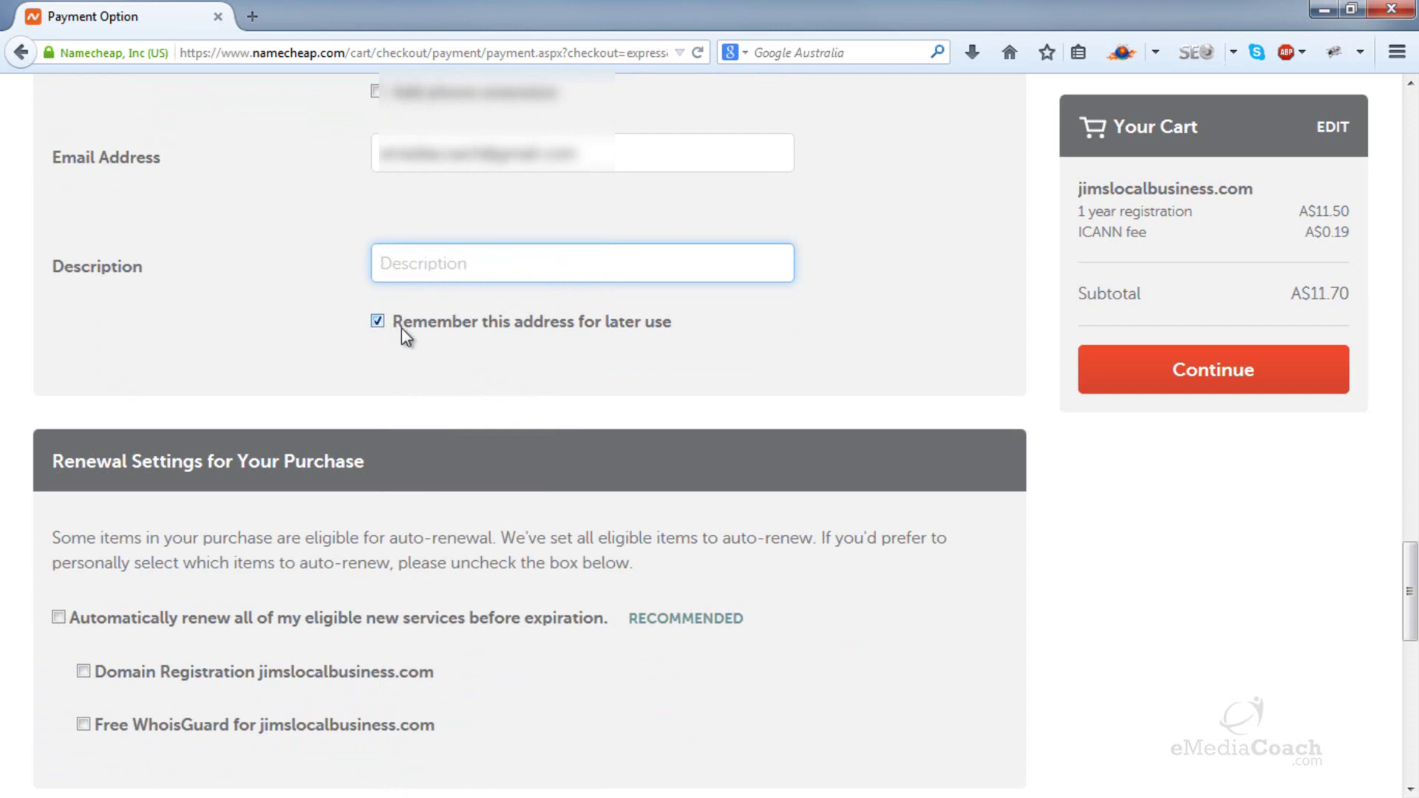
- Continue to the order review with automatic renewal and default payment saving unchecked, and check the payment details there
{"action": "scroll", "coordinate": [402, 328], "scroll_direction": "down", "scroll_amount": 2}
{"action": "scroll", "coordinate": [403, 330], "scroll_direction": "down", "scroll_amount": 3}
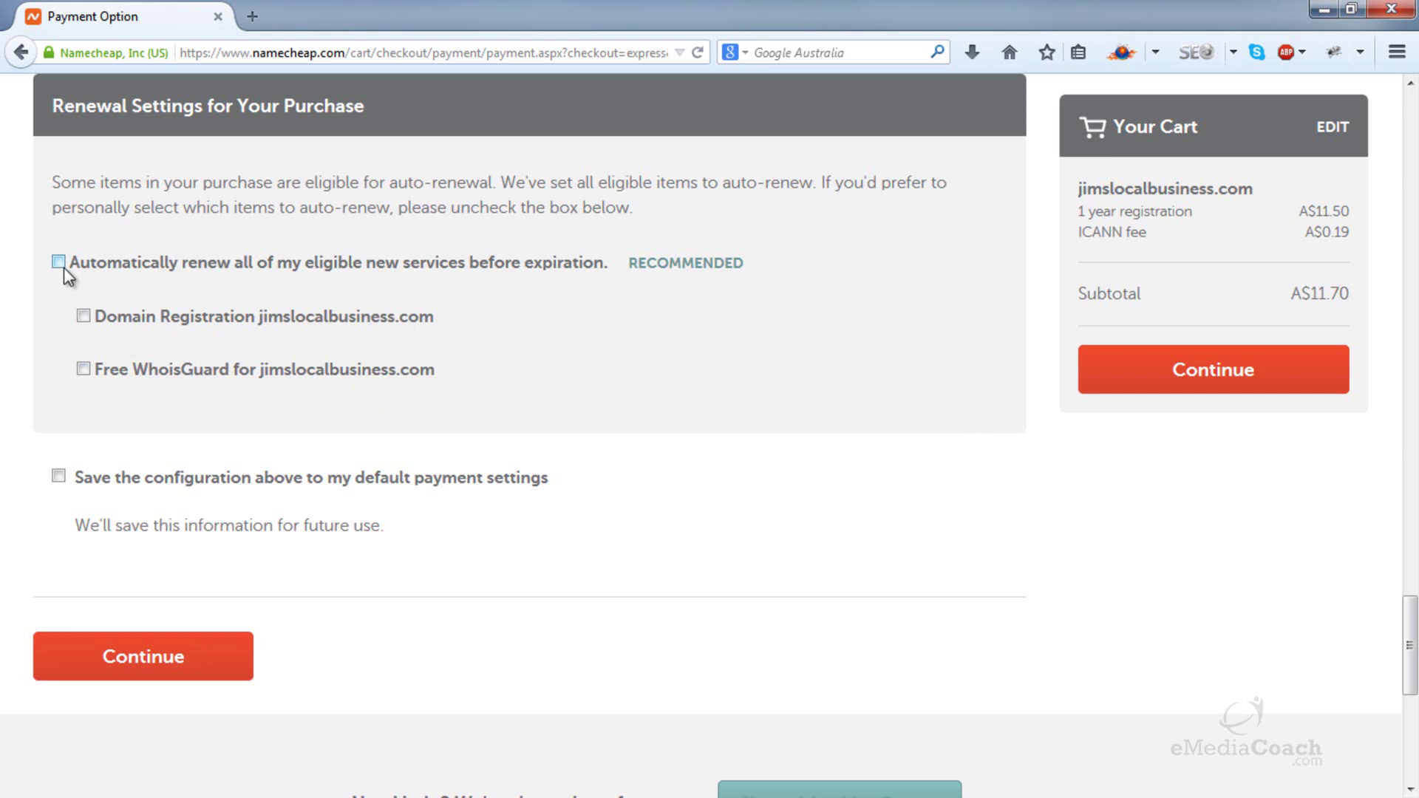
{"action": "scroll", "coordinate": [64, 267], "scroll_direction": "down", "scroll_amount": 2}
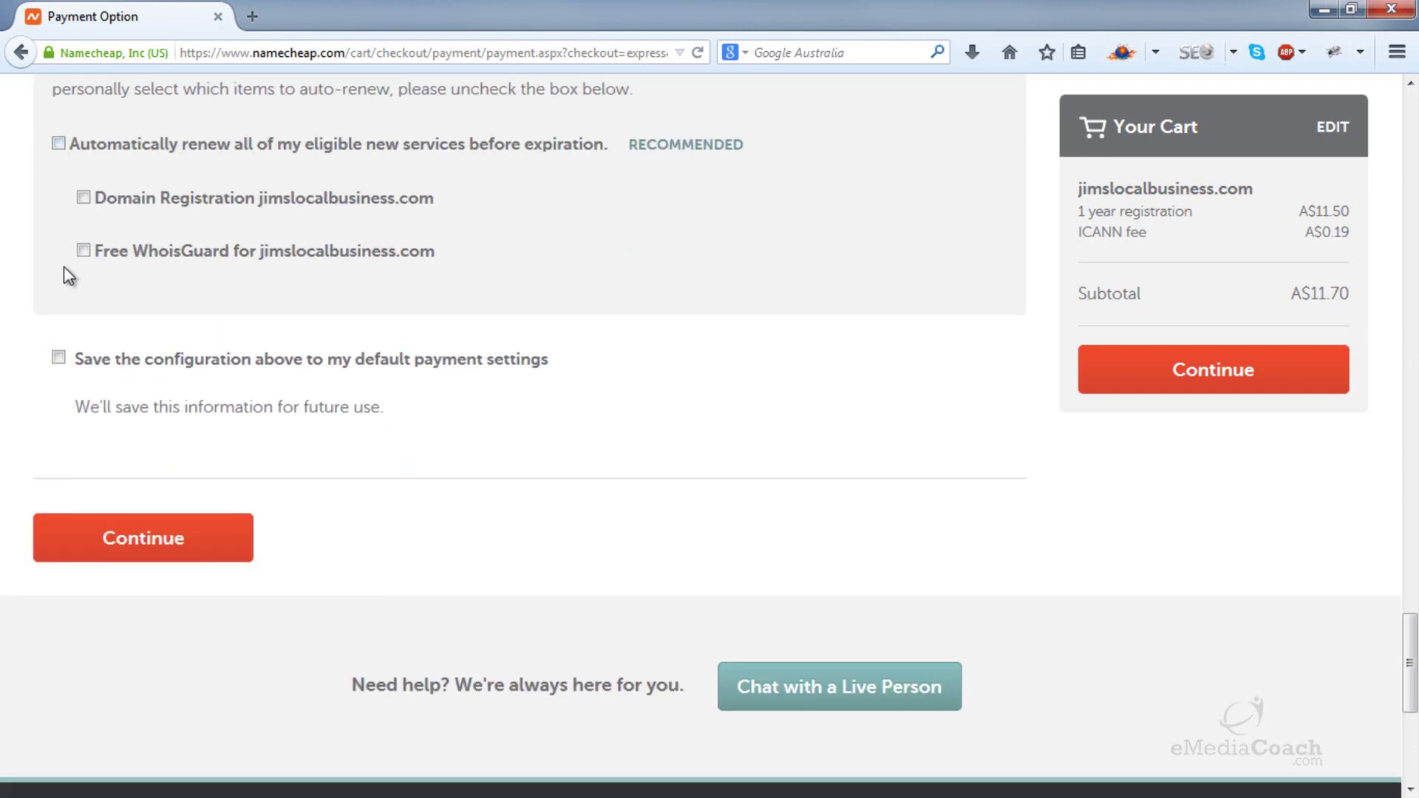
{"action": "scroll", "coordinate": [65, 269], "scroll_direction": "down", "scroll_amount": 2}
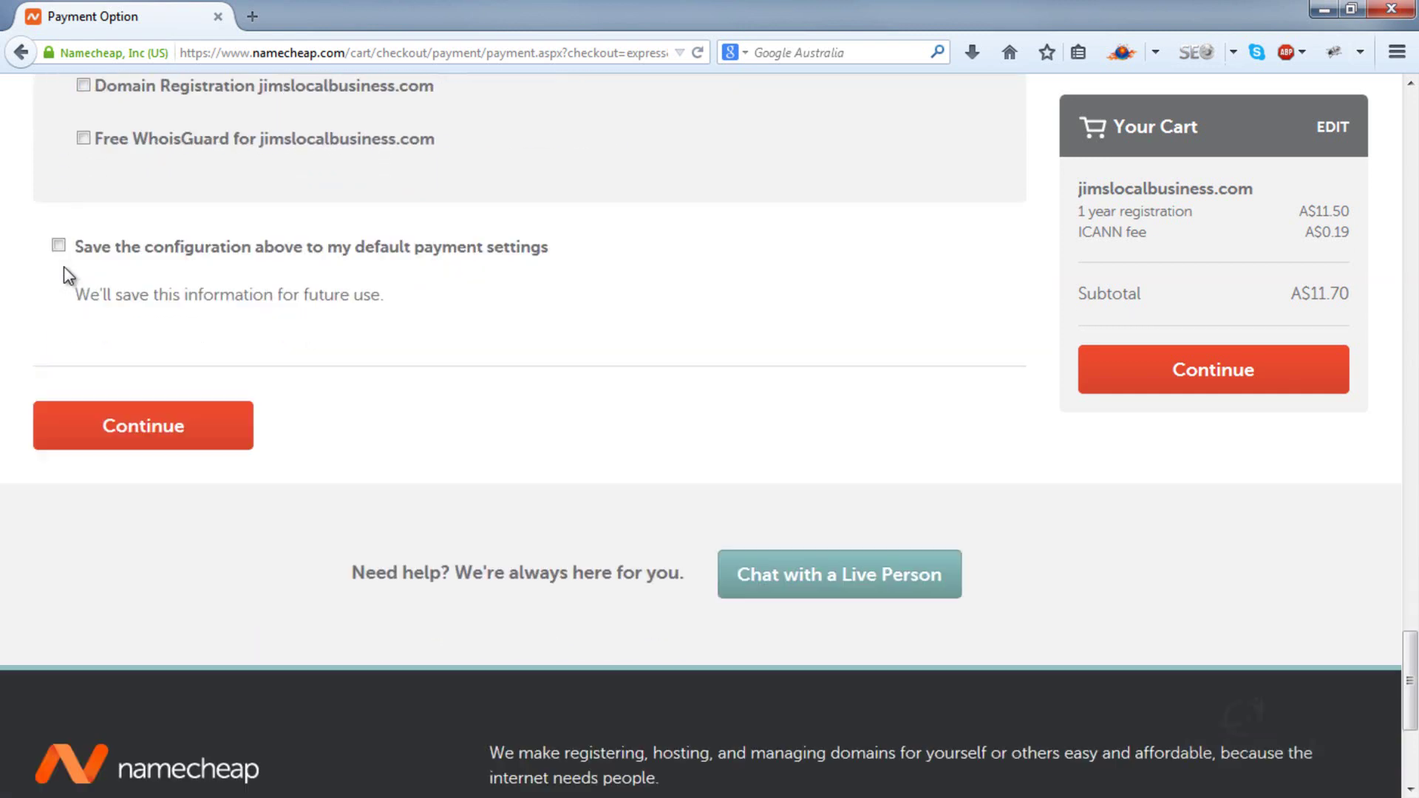
{"action": "left_click", "coordinate": [152, 421]}
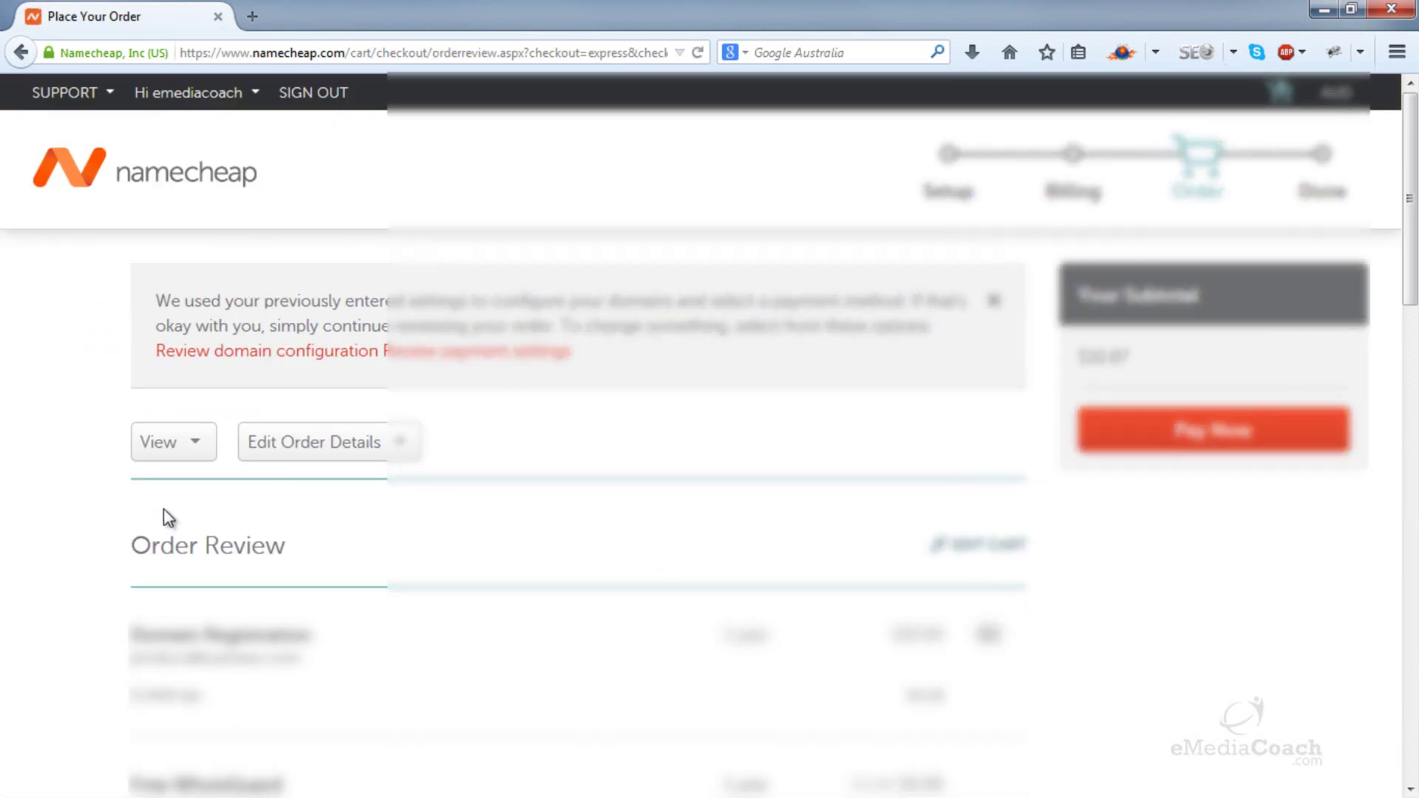
{"action": "scroll", "coordinate": [168, 517], "scroll_direction": "down", "scroll_amount": 10}
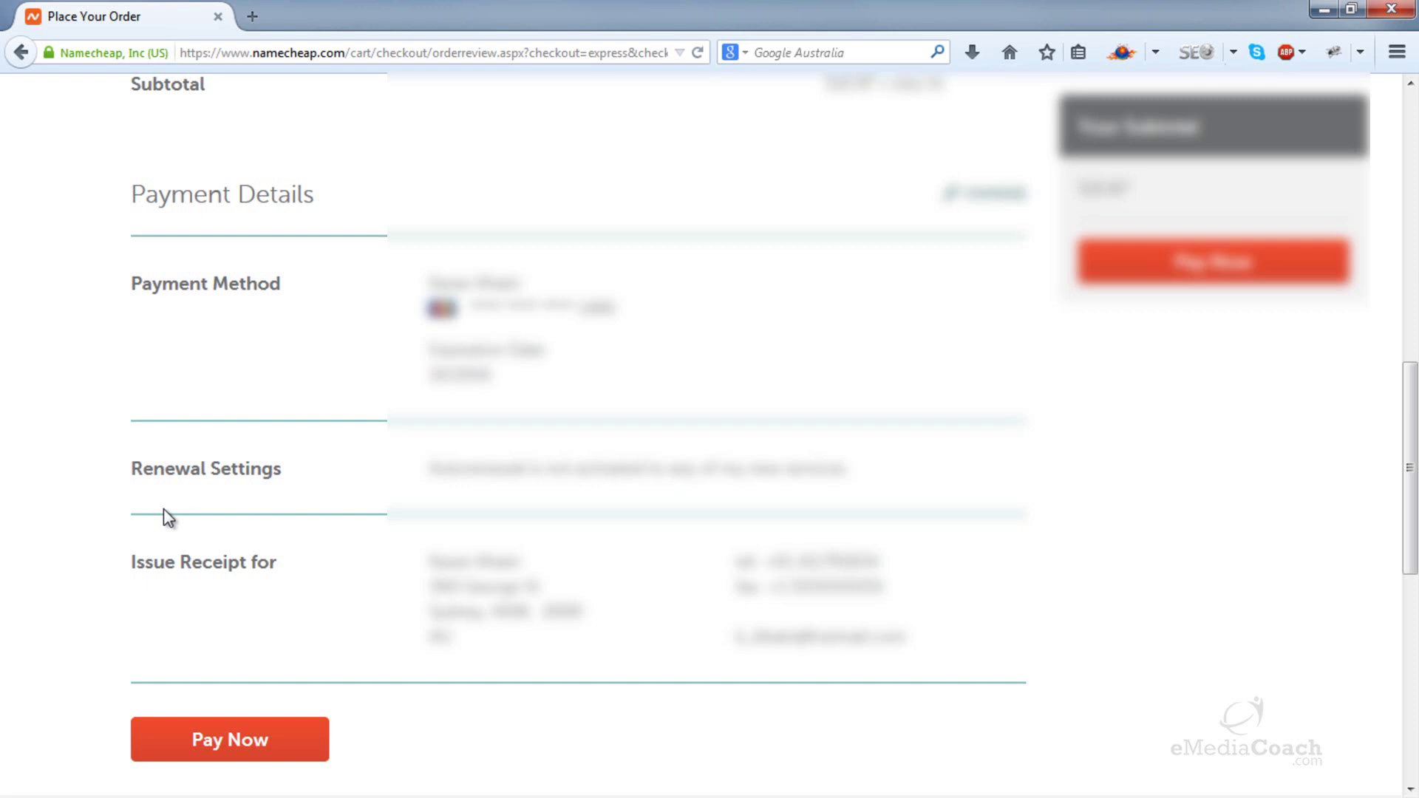
- Pay for the domain order with the reviewed payment details
{"action": "left_click", "coordinate": [213, 742]}
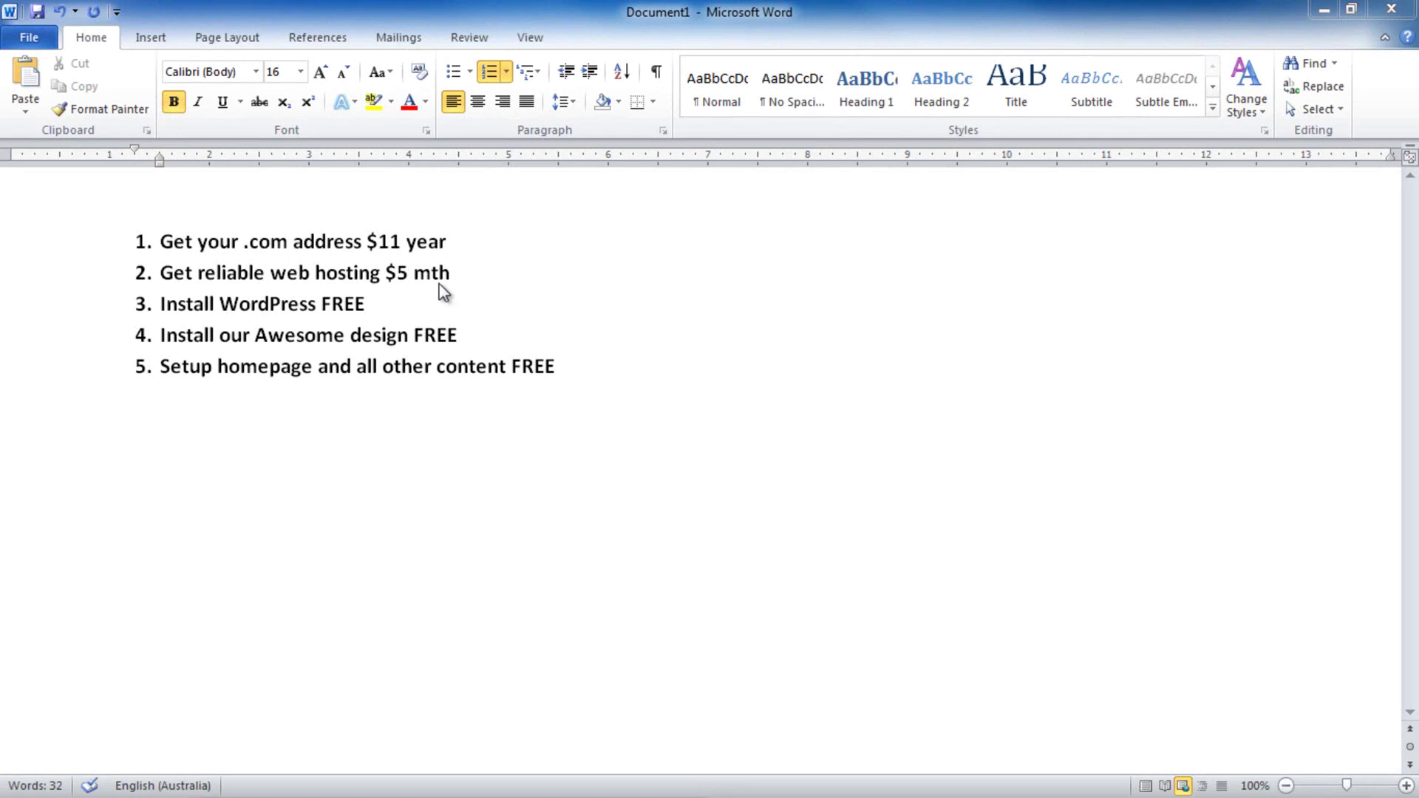
- Switch to the Word document and strike through the first list item, "Get your .com address $11 year"
{"action": "left_click_drag", "start_coordinate": [453, 244], "coordinate": [187, 252]}
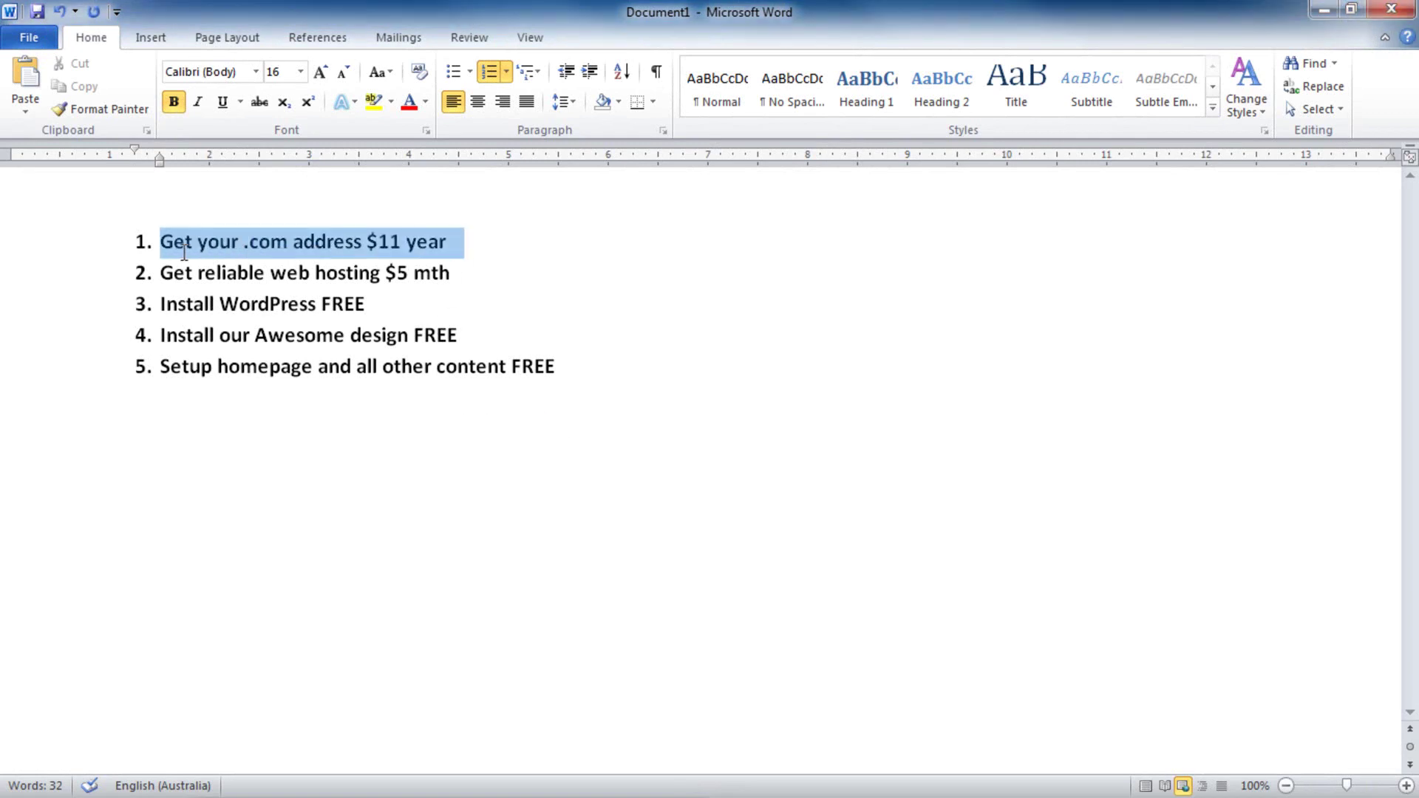
{"action": "left_click", "coordinate": [260, 102]}
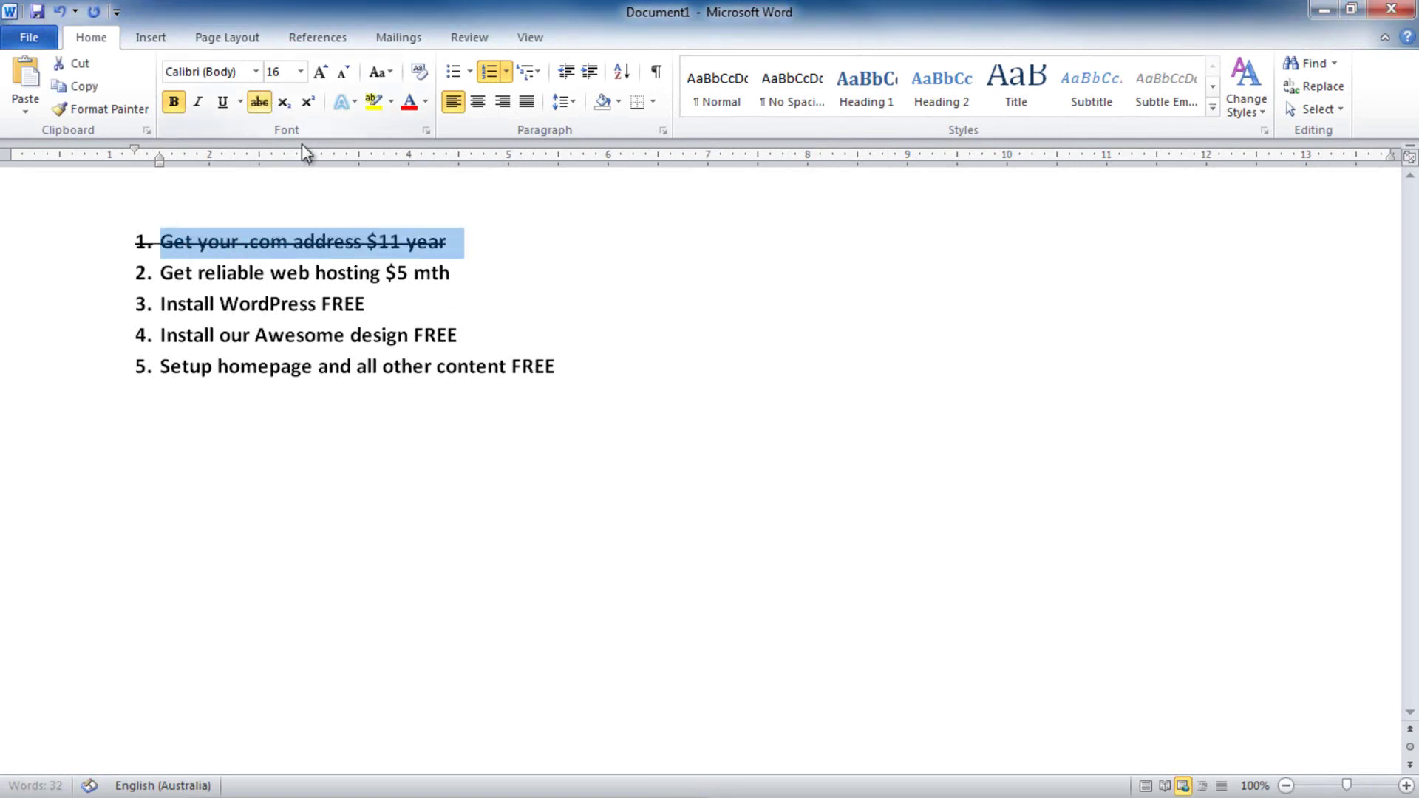
{"action": "left_click", "coordinate": [458, 275]}
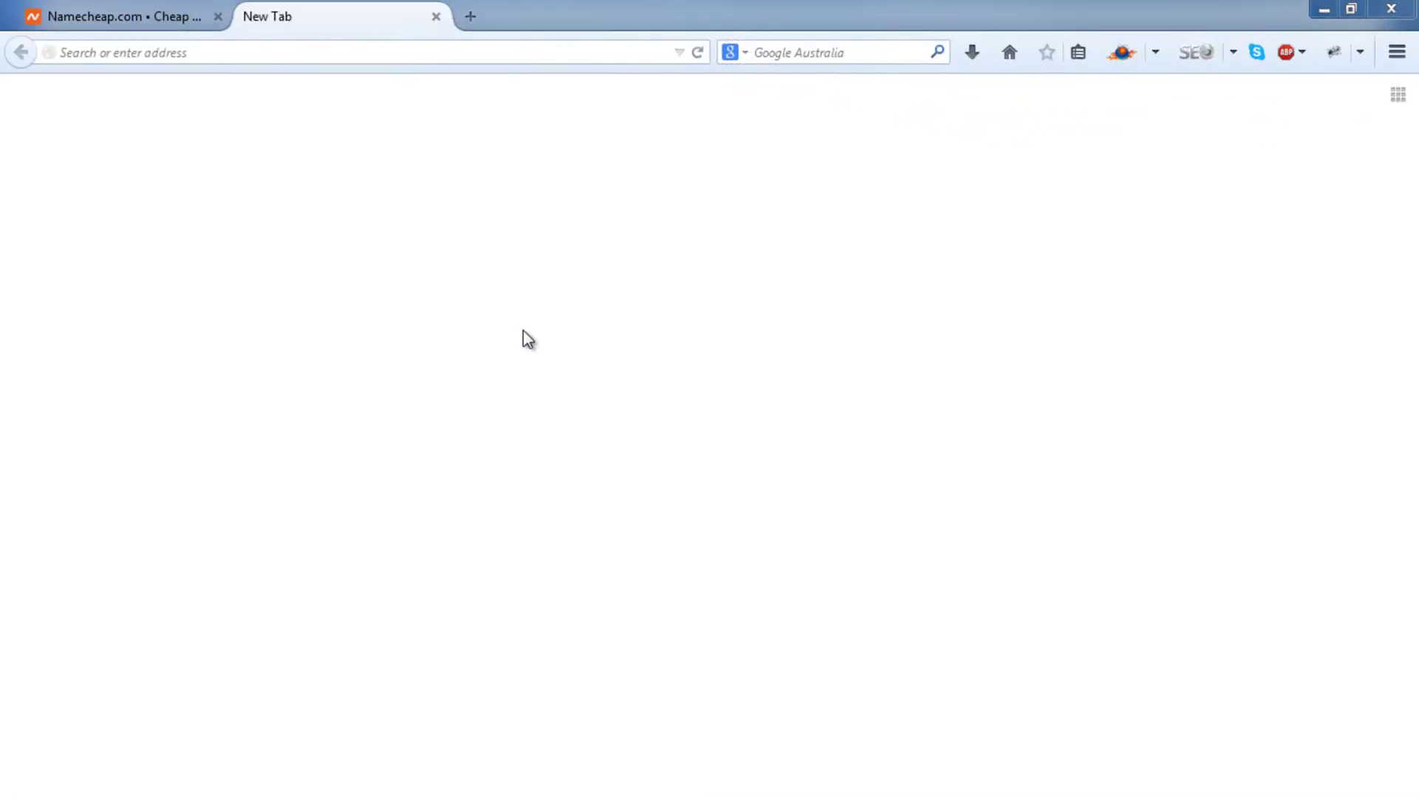
{"action": "left_click", "coordinate": [488, 54]}
{"action": "type", "text": "www.hostga"}
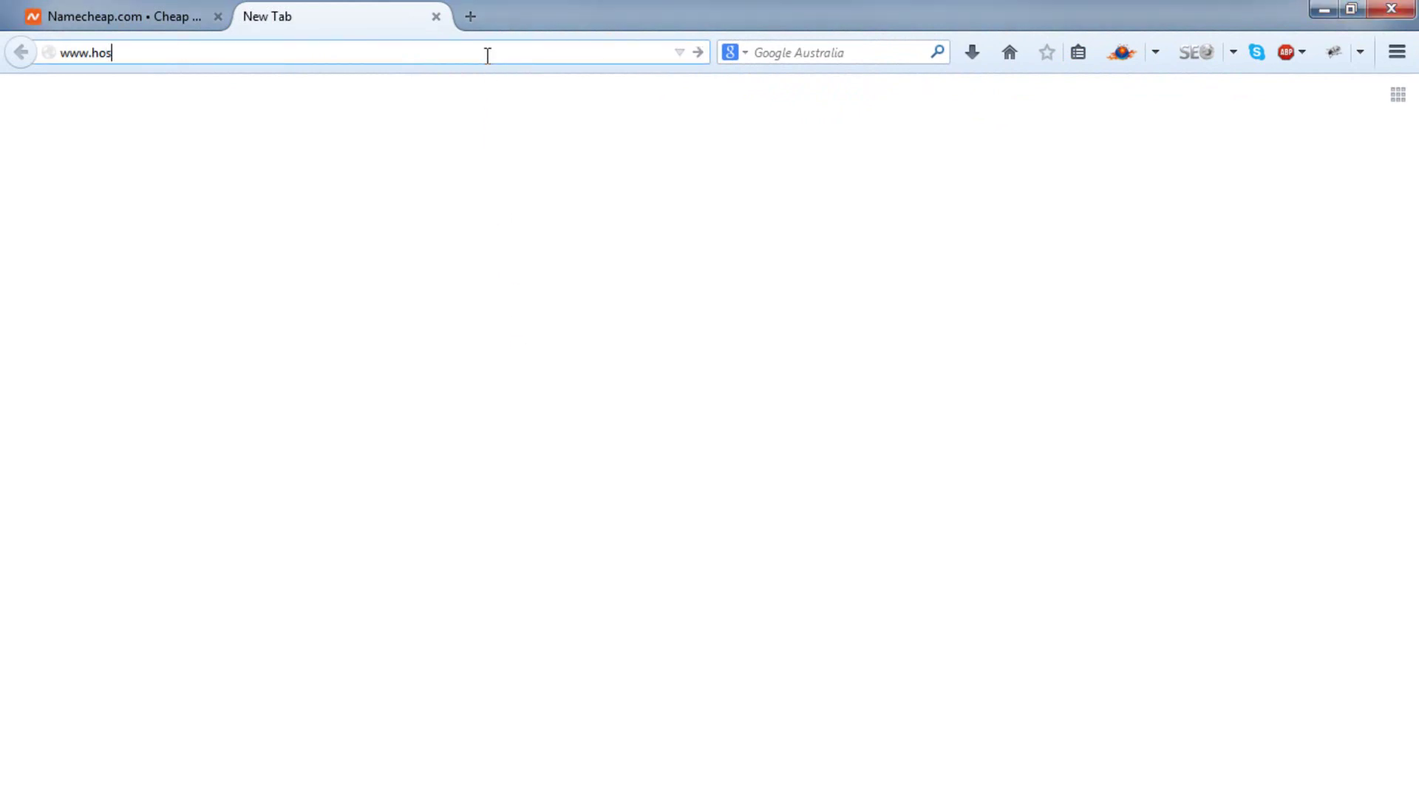
{"action": "type", "text": "tor.com"}
{"action": "key", "text": "Return"}
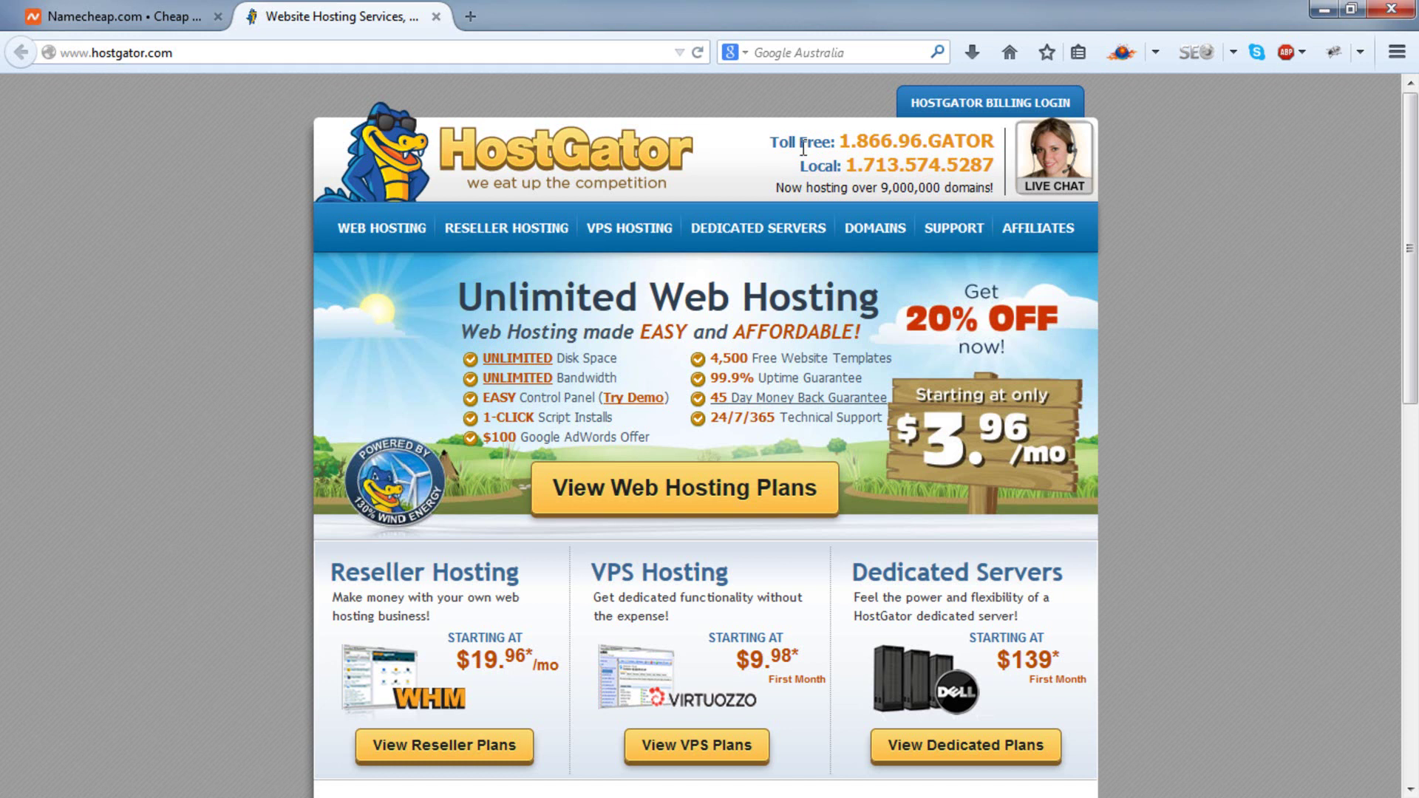
{"action": "left_click_drag", "start_coordinate": [877, 188], "coordinate": [941, 188]}
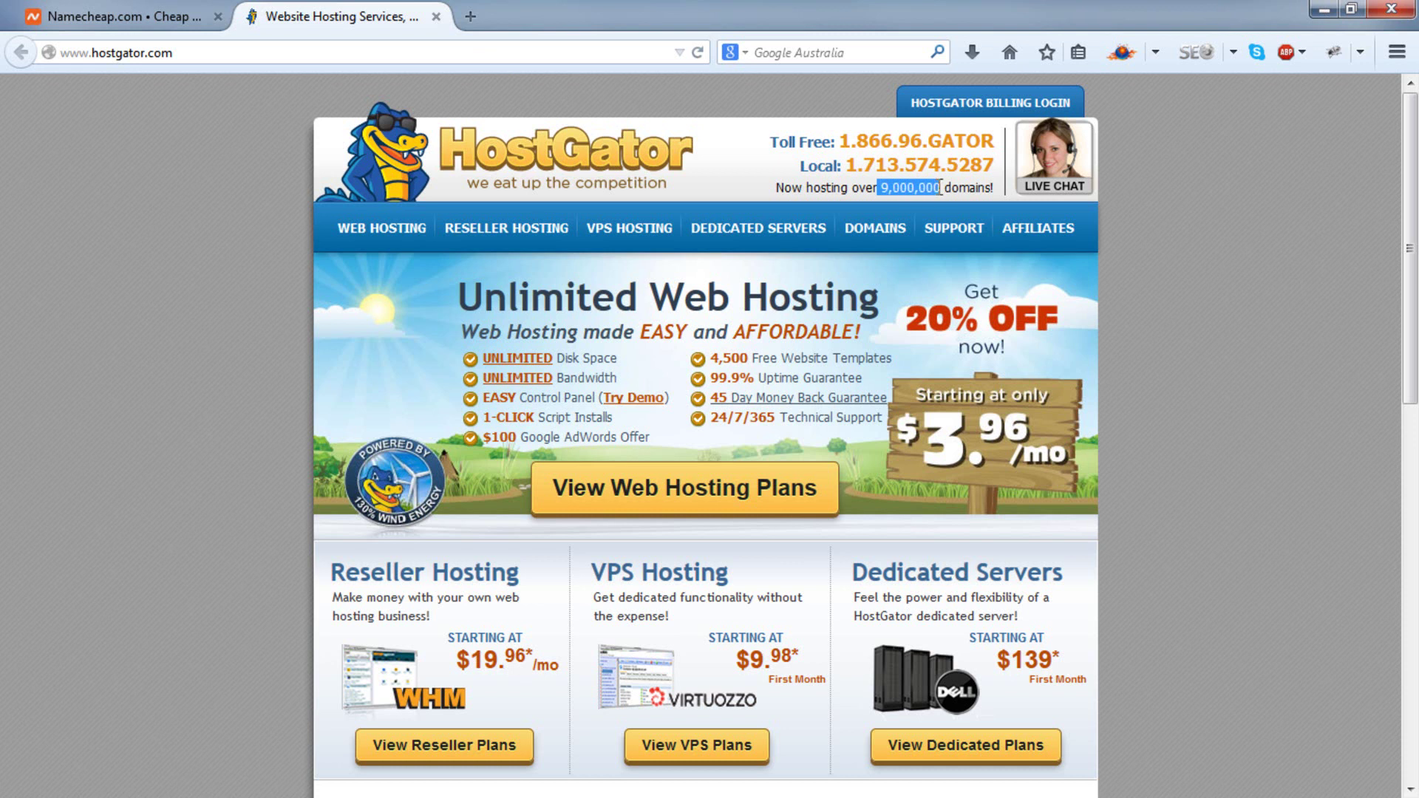
{"action": "left_click", "coordinate": [841, 187]}
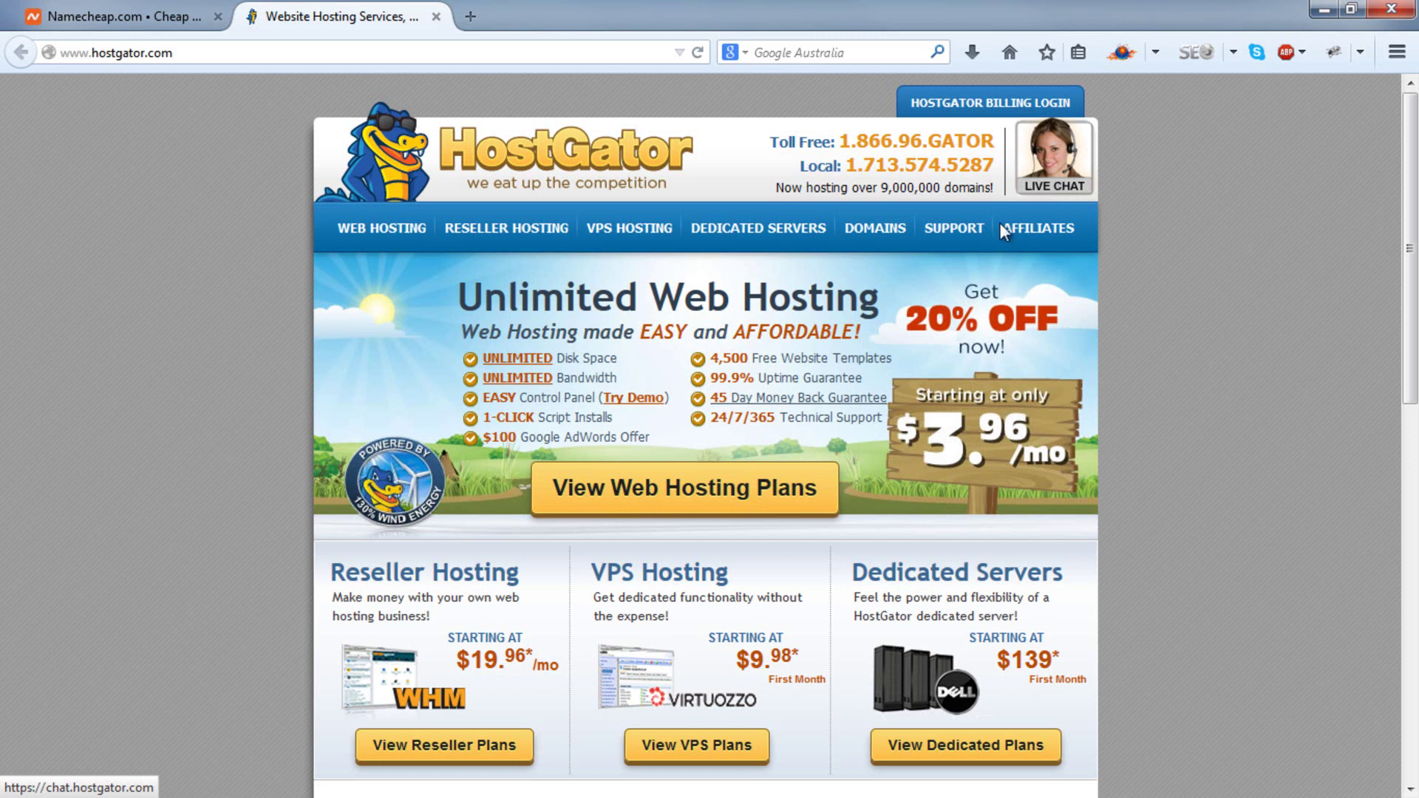
- Show HostGator's web hosting plans and examine the domain allowance of the Hatchling Plan
{"action": "left_click", "coordinate": [674, 491]}
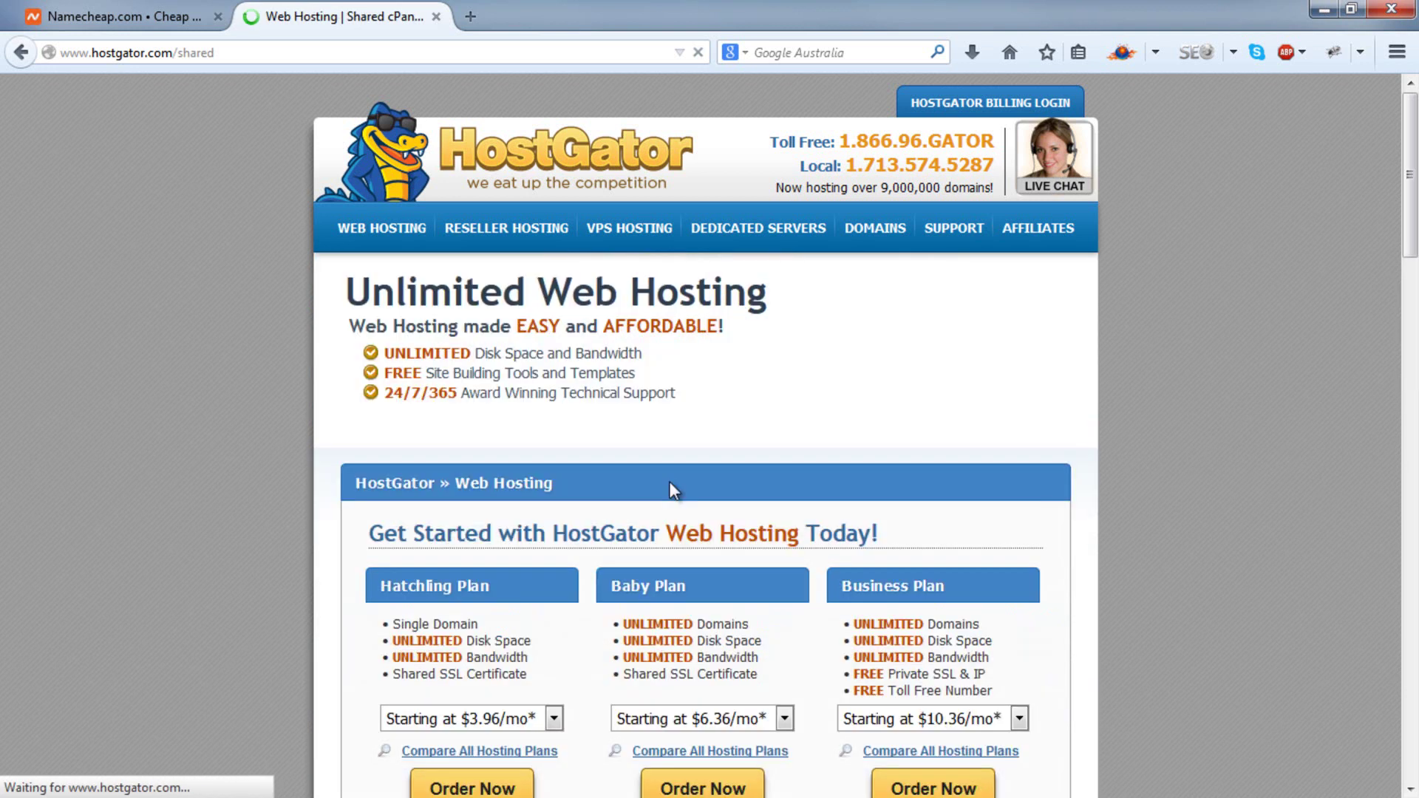
{"action": "scroll", "coordinate": [671, 489], "scroll_direction": "down", "scroll_amount": 5}
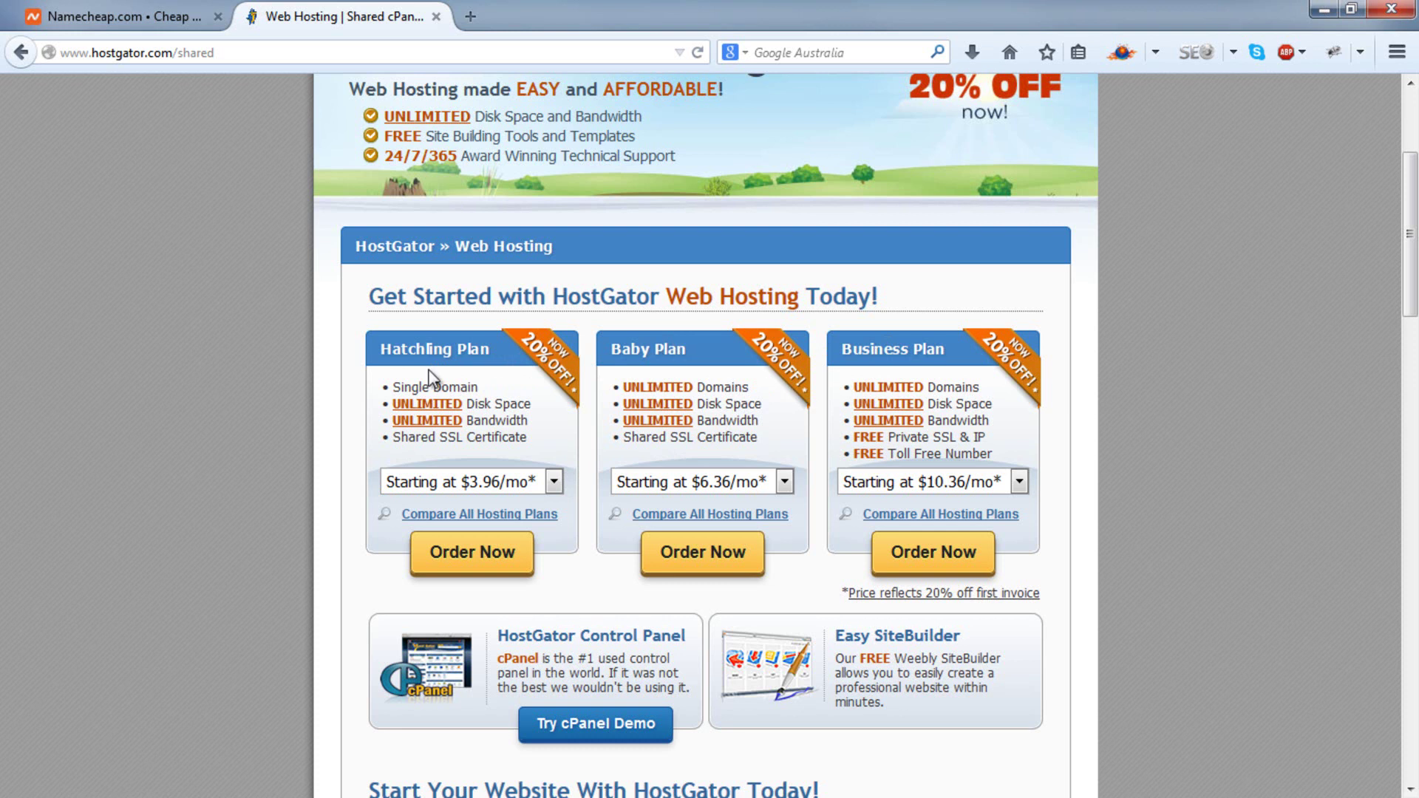
{"action": "left_click_drag", "start_coordinate": [393, 387], "coordinate": [479, 387]}
{"action": "left_click", "coordinate": [714, 378]}
- Choose the 3 Years - $3.96/mo term for the Hatchling Plan and start its order
{"action": "left_click", "coordinate": [505, 485]}
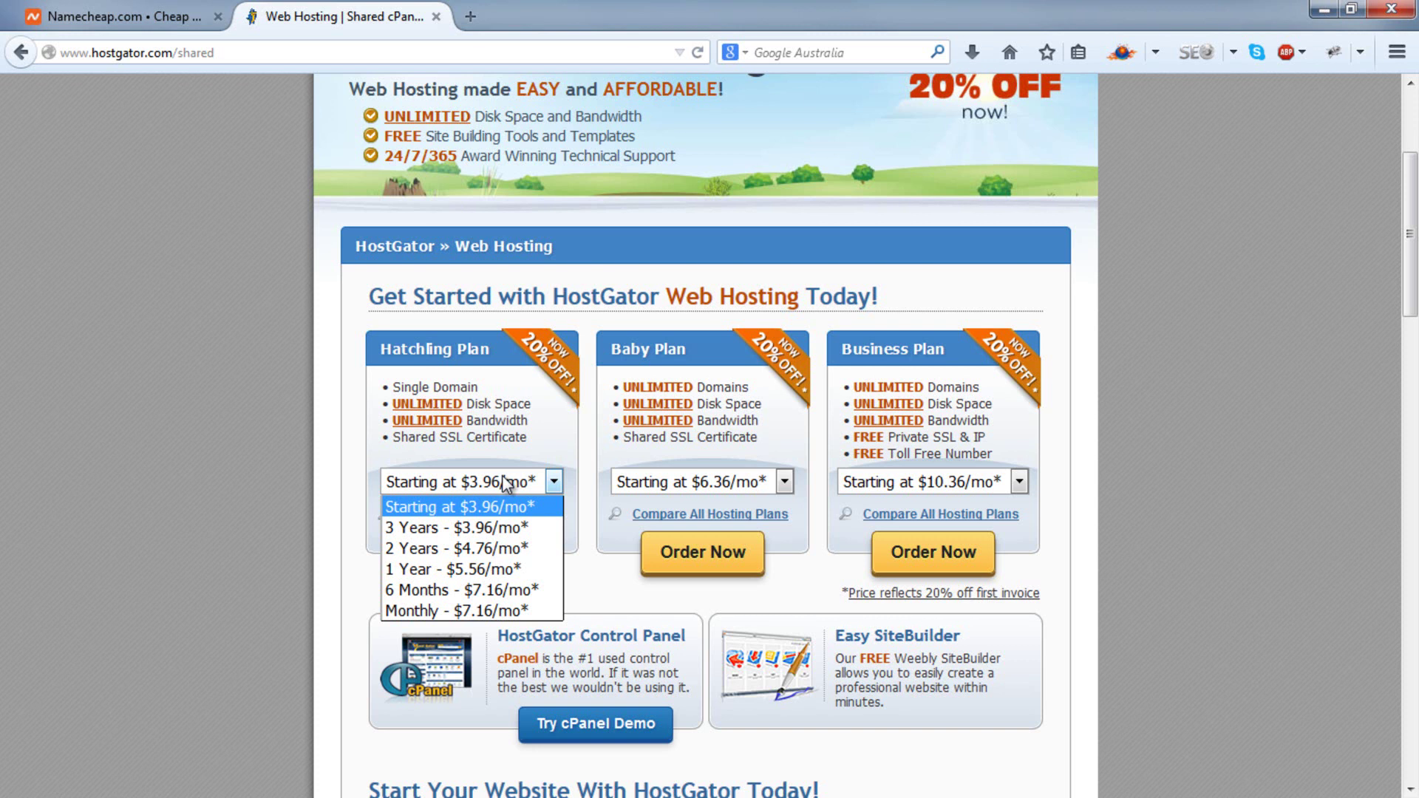
{"action": "left_click", "coordinate": [521, 529]}
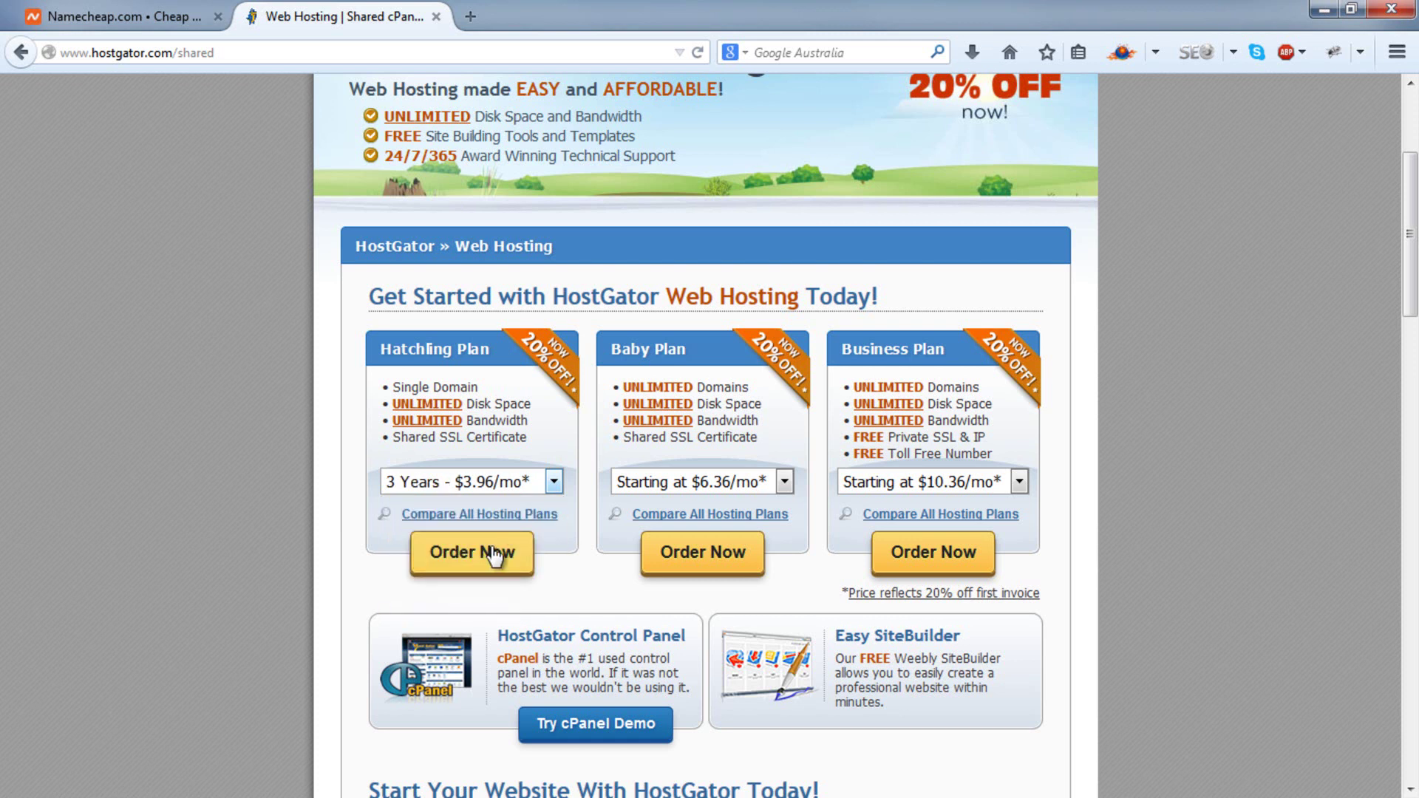
{"action": "left_click", "coordinate": [491, 552]}
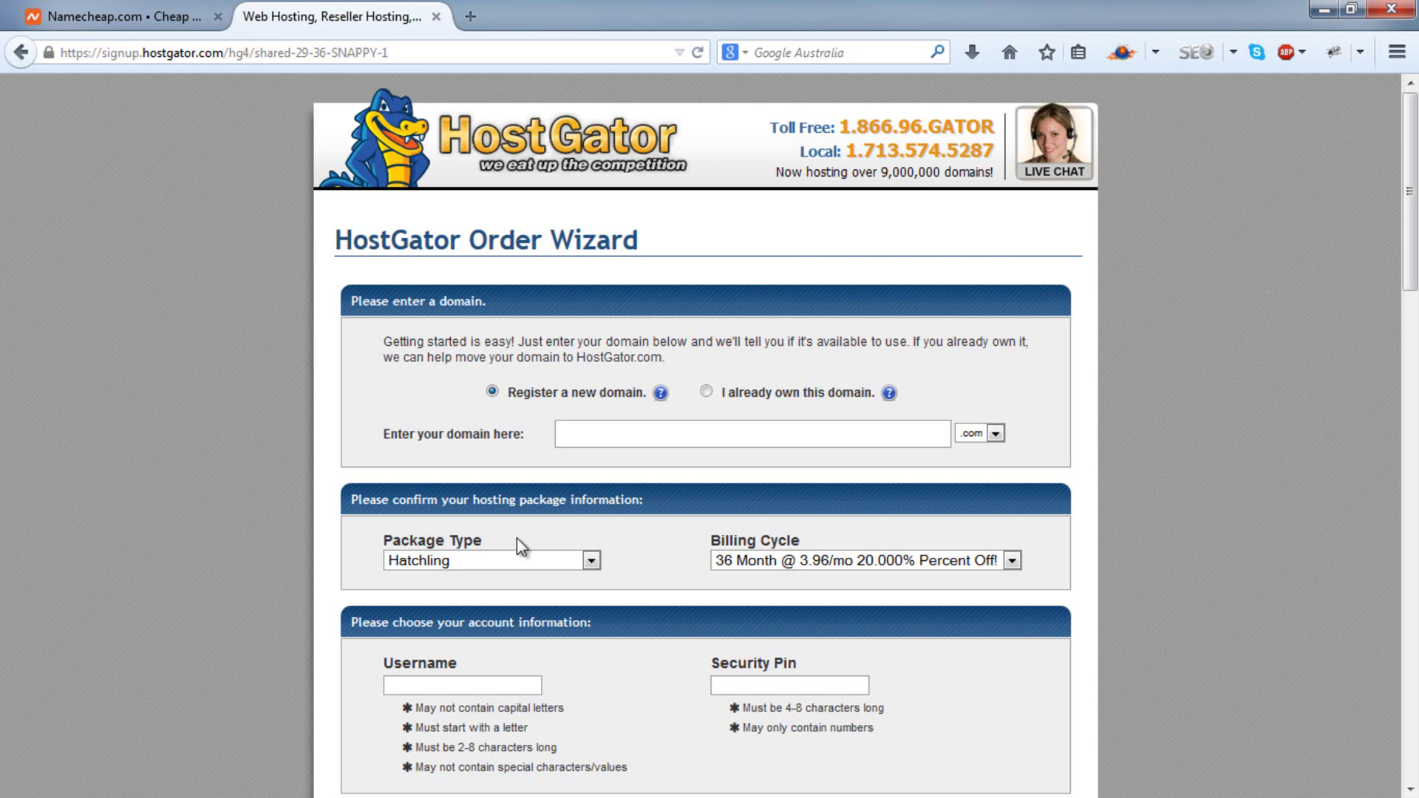
- Enter jimslocalbusiness.com as an already owned domain in the order form and review the package, account and billing sections
{"action": "left_click", "coordinate": [707, 394]}
{"action": "left_click", "coordinate": [705, 434]}
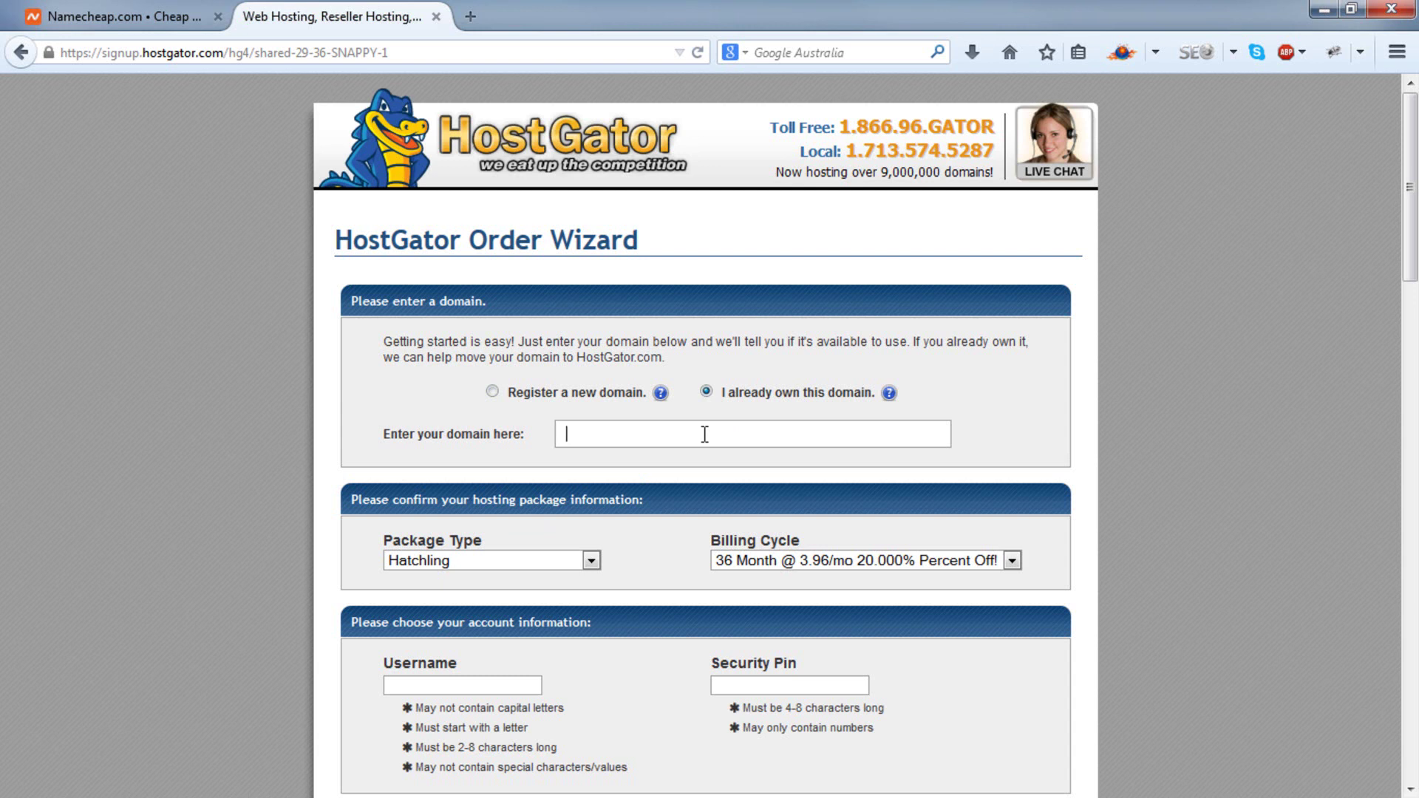
{"action": "type", "text": "j"}
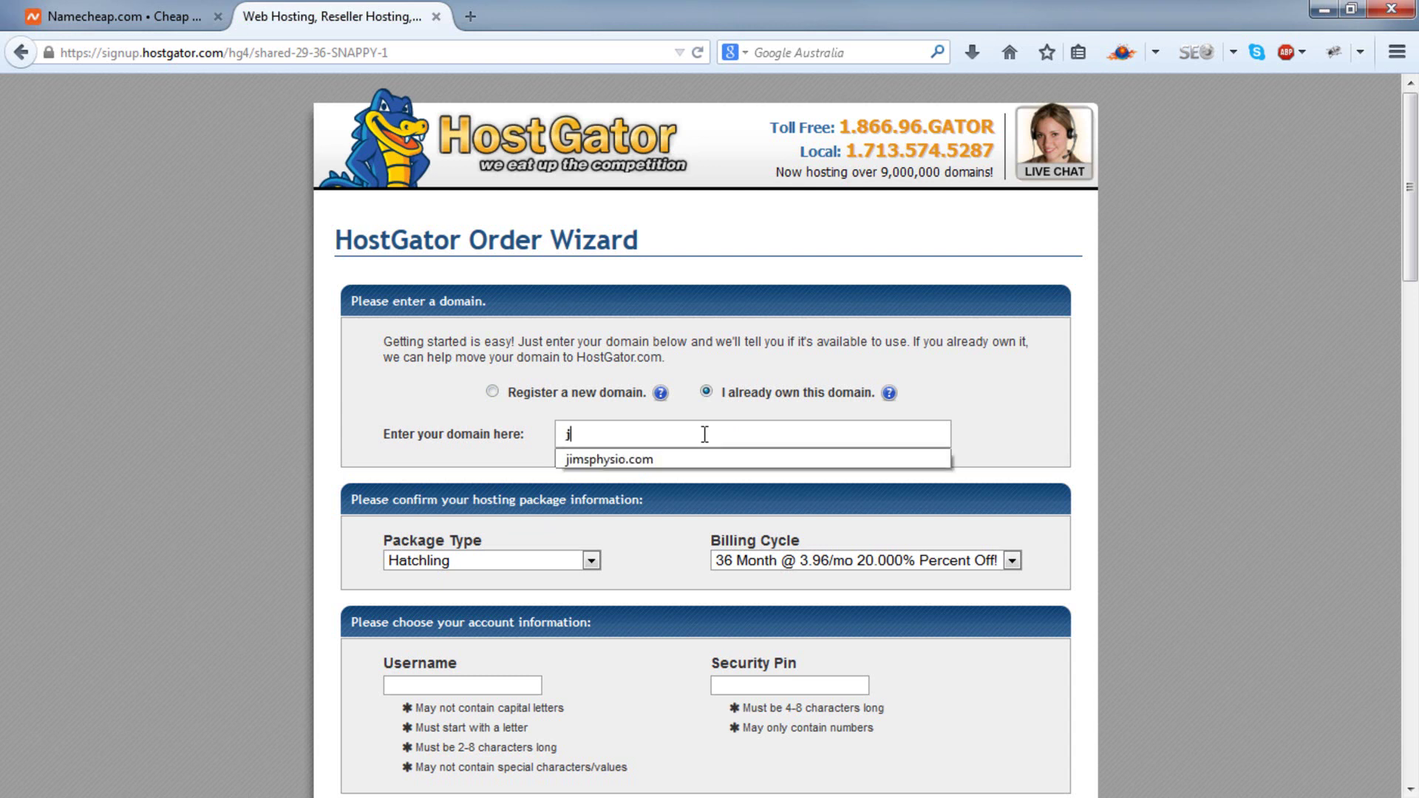
{"action": "type", "text": "imslo"}
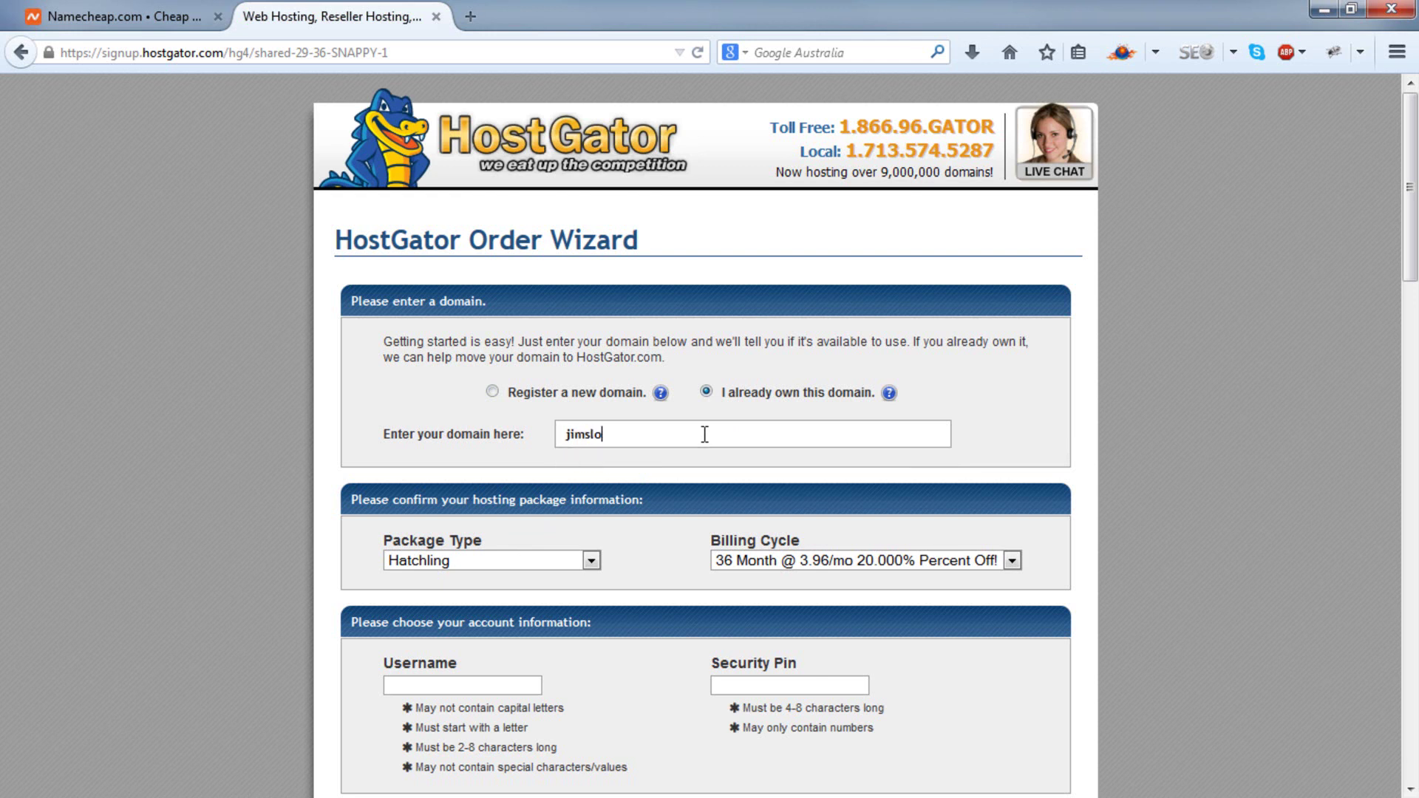
{"action": "type", "text": "calbusiness.com"}
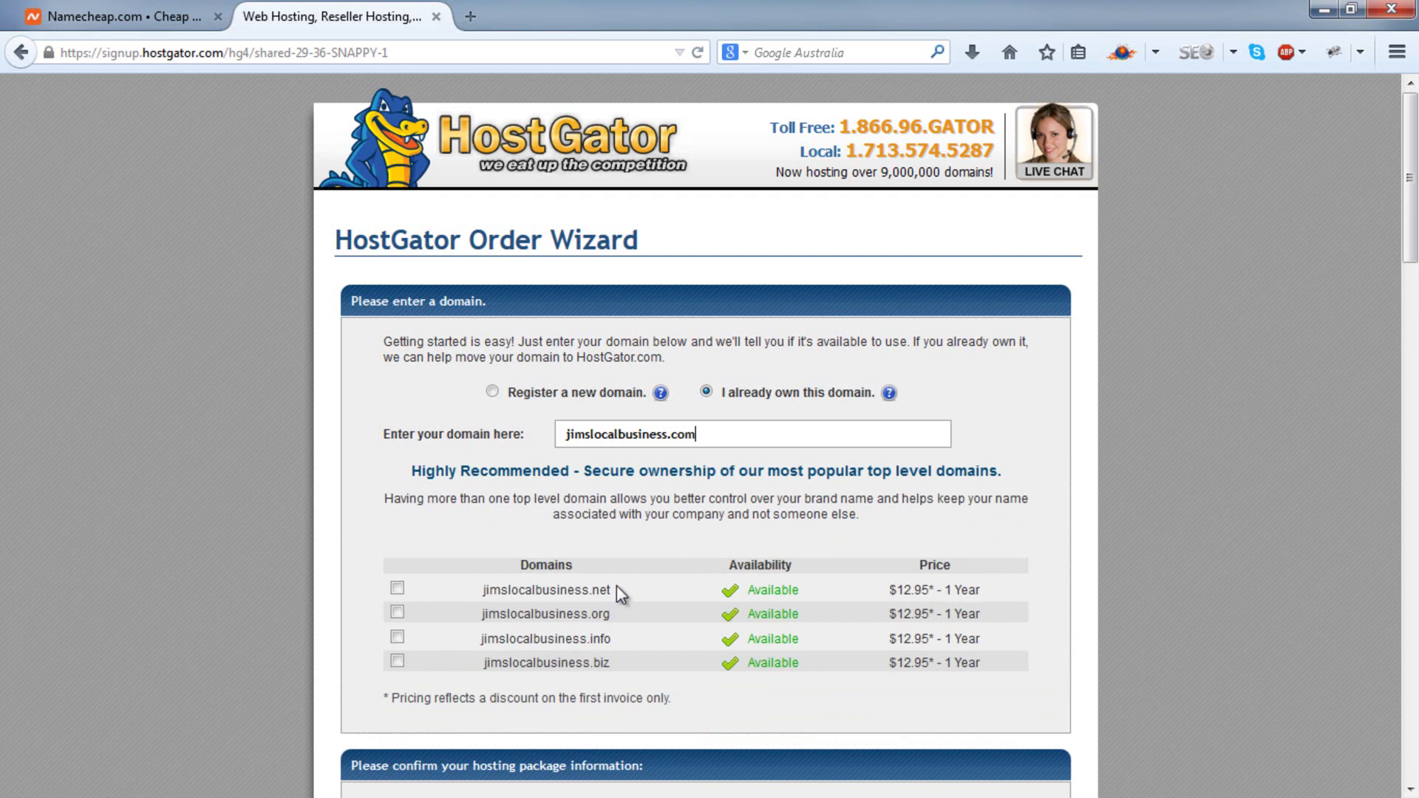
{"action": "scroll", "coordinate": [629, 527], "scroll_direction": "down", "scroll_amount": 3}
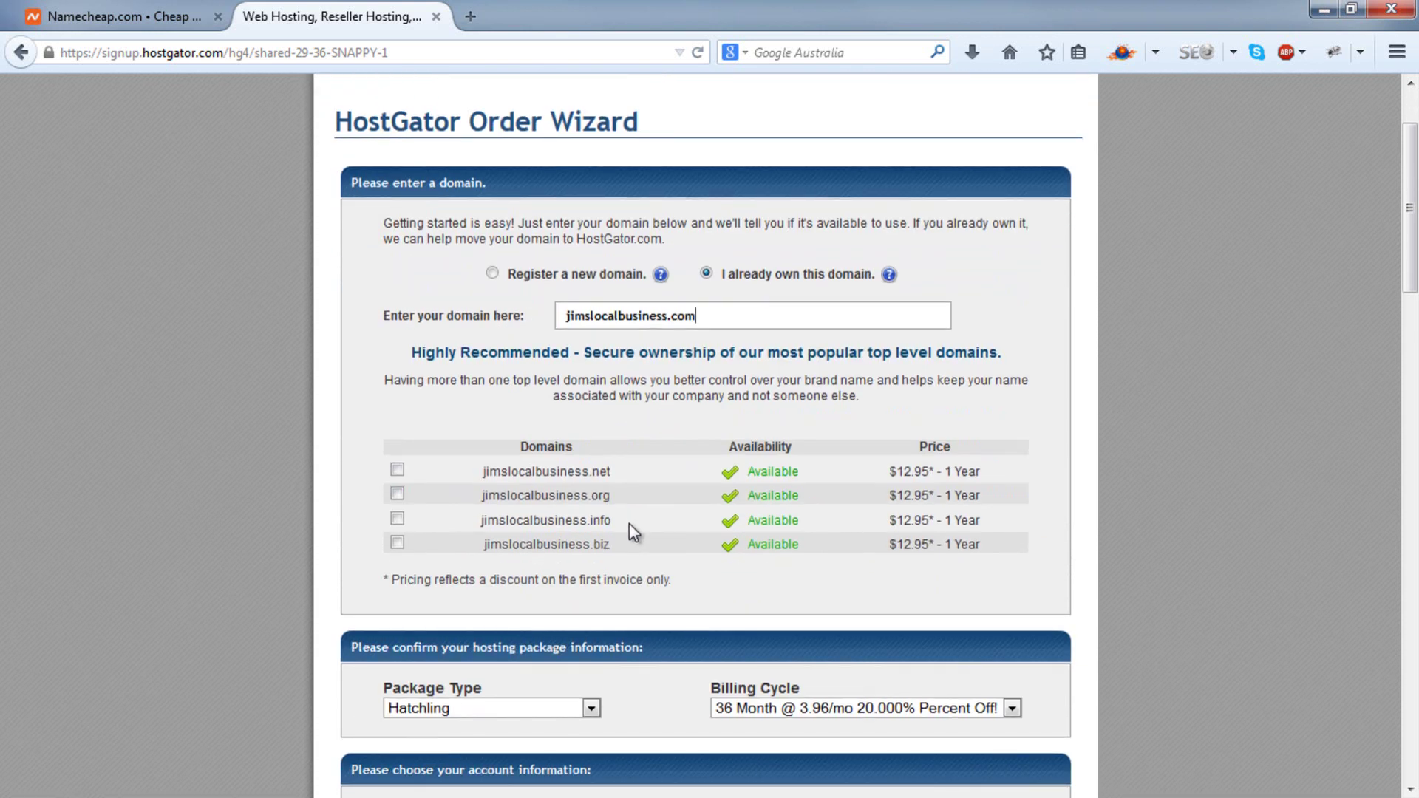
{"action": "scroll", "coordinate": [628, 524], "scroll_direction": "down", "scroll_amount": 10}
{"action": "scroll", "coordinate": [630, 521], "scroll_direction": "down", "scroll_amount": 2}
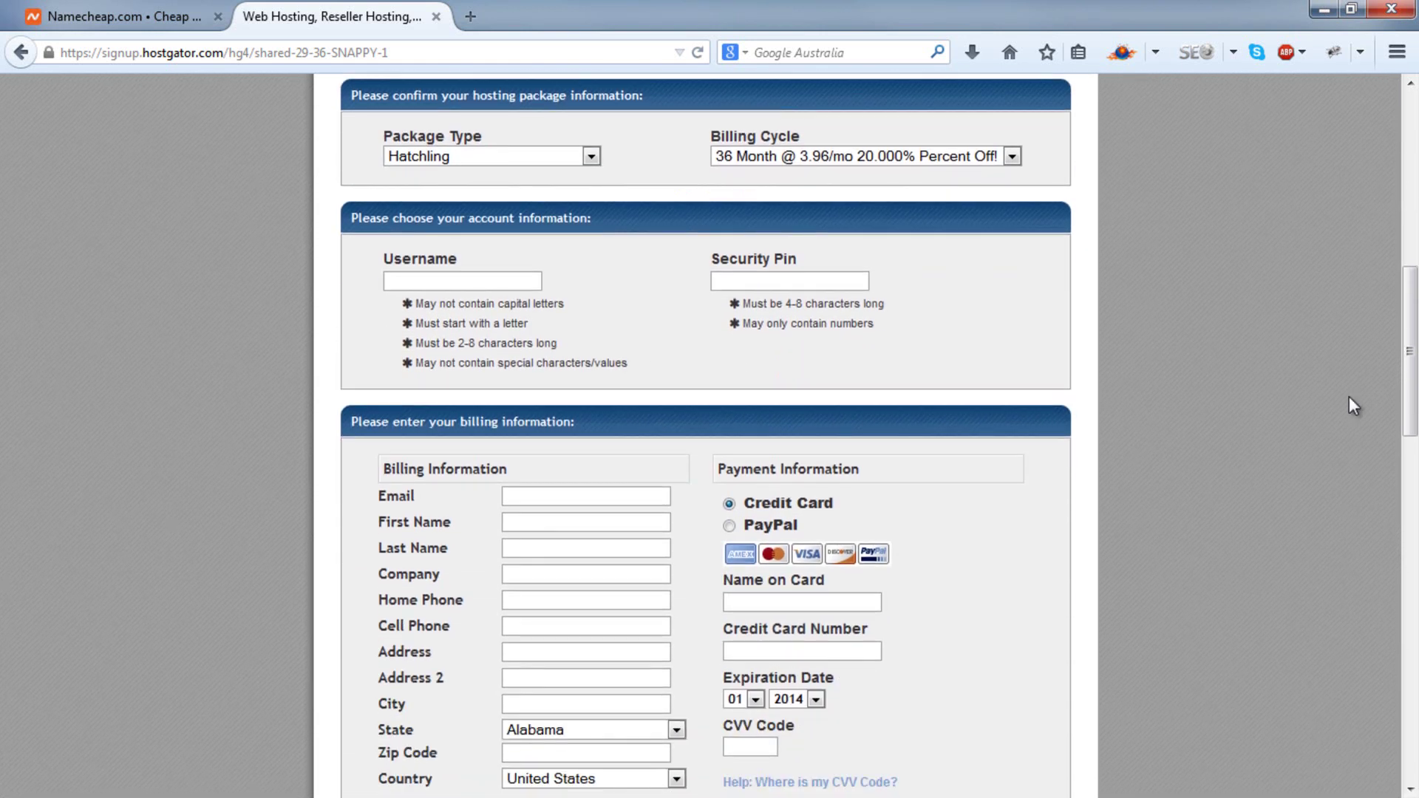
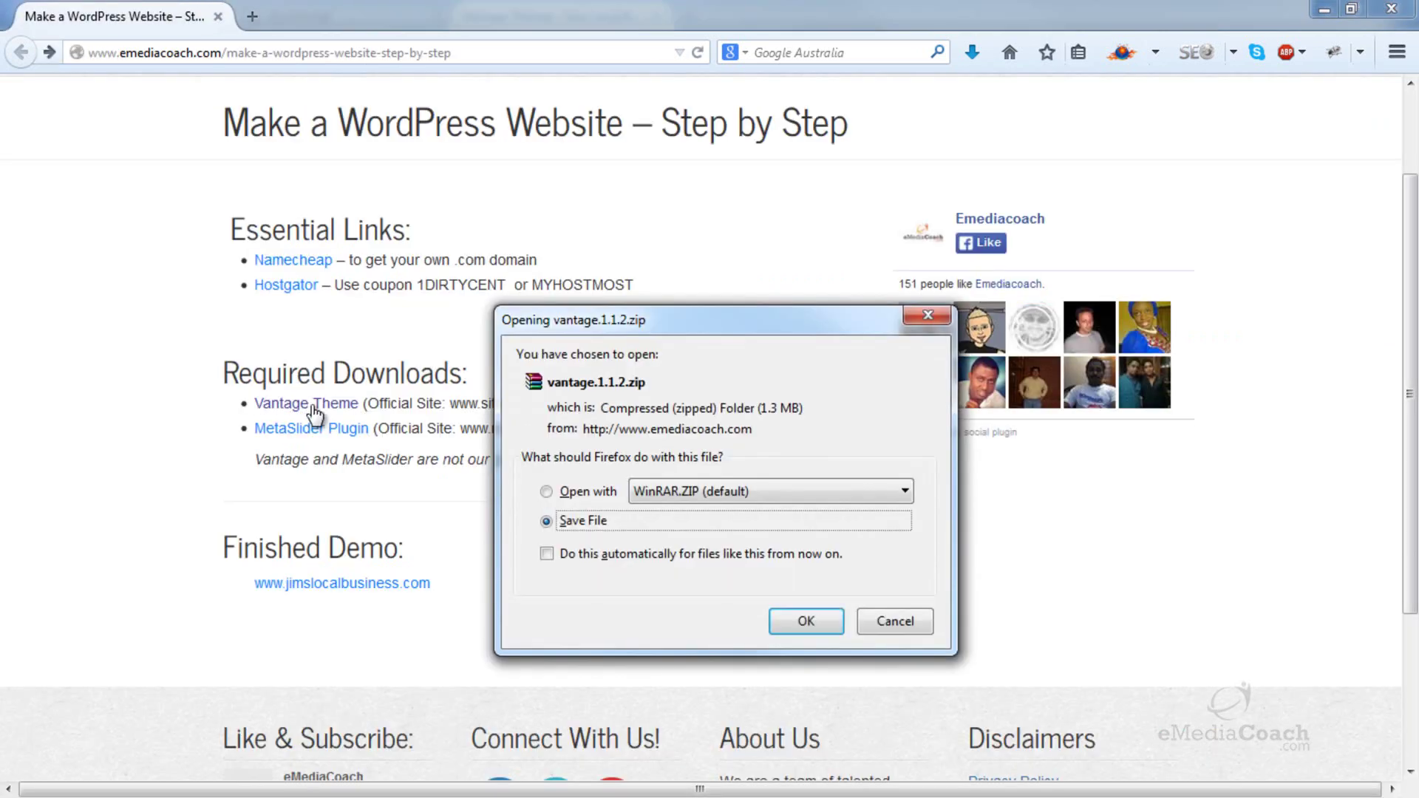
- Save the Vantage theme download vantage.1.1.2.zip to the Desktop and minimize the download page's browser window
{"action": "left_click", "coordinate": [822, 618]}
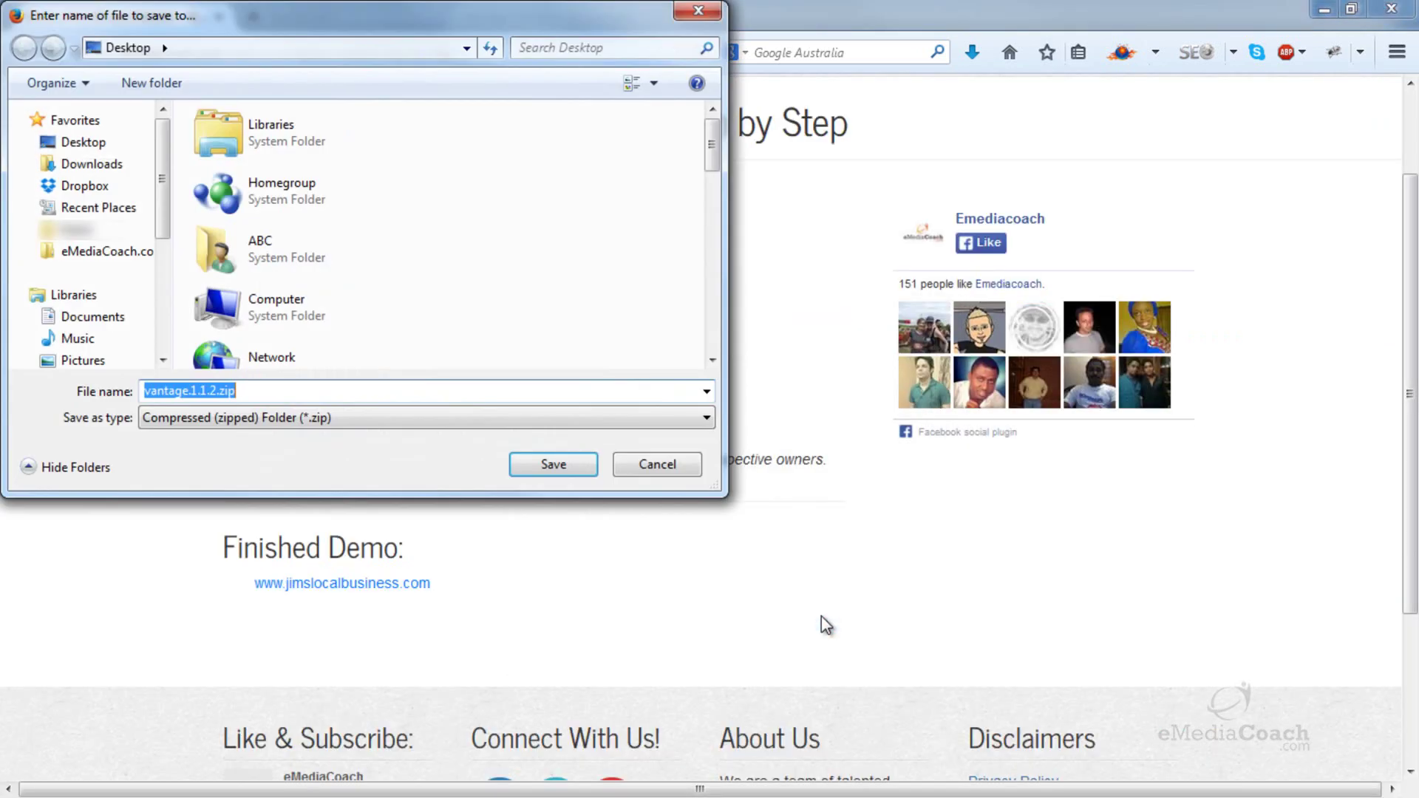
{"action": "left_click", "coordinate": [98, 148]}
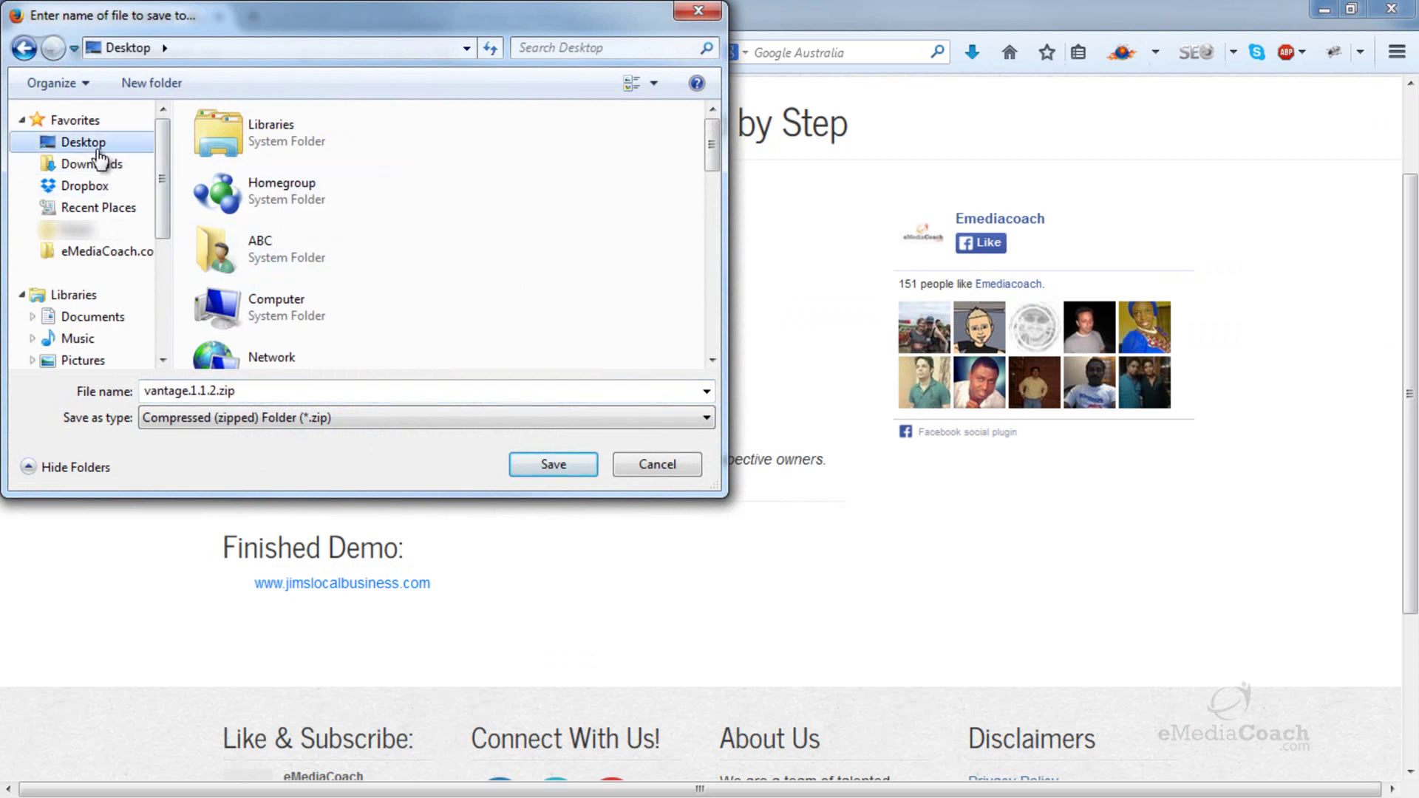
{"action": "left_click", "coordinate": [553, 467]}
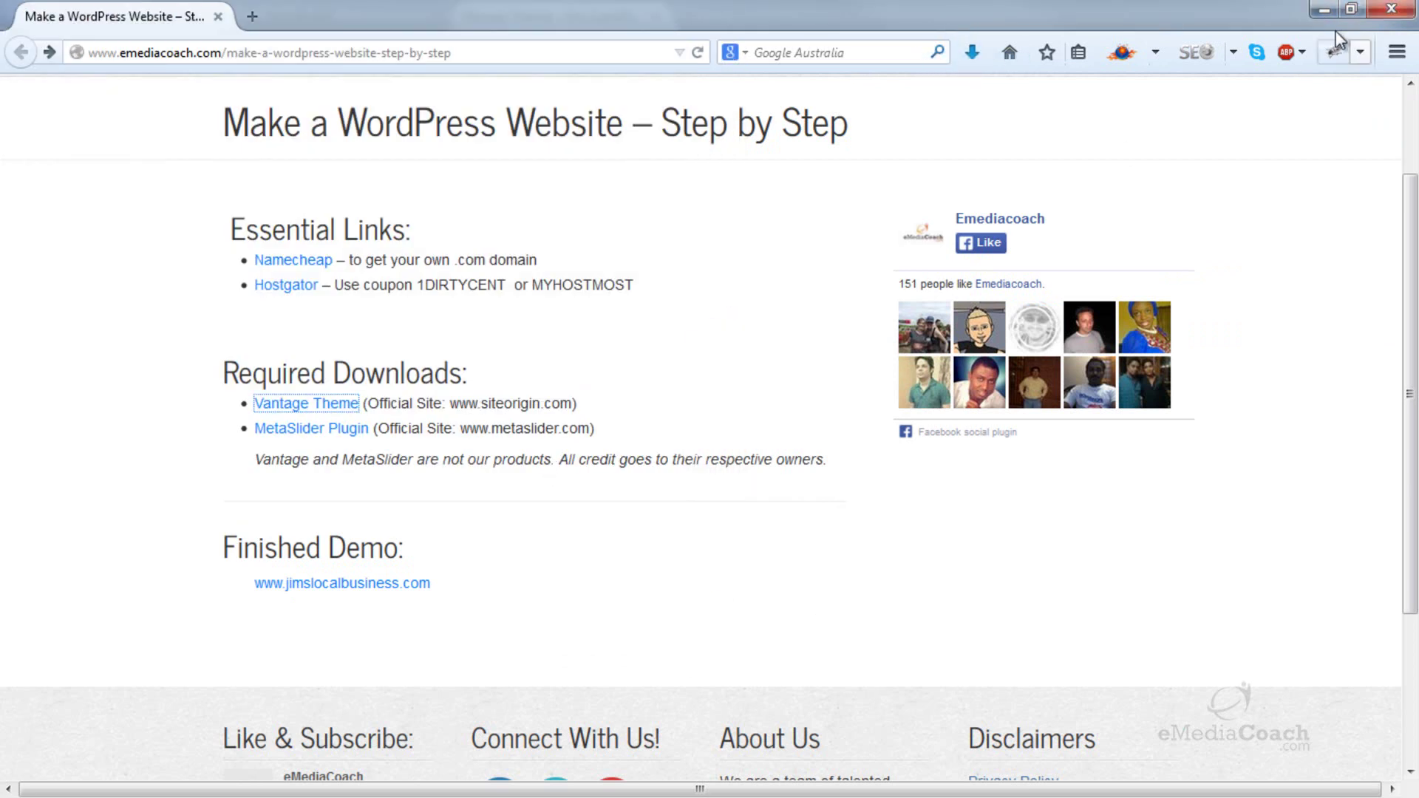
{"action": "left_click", "coordinate": [1323, 11]}
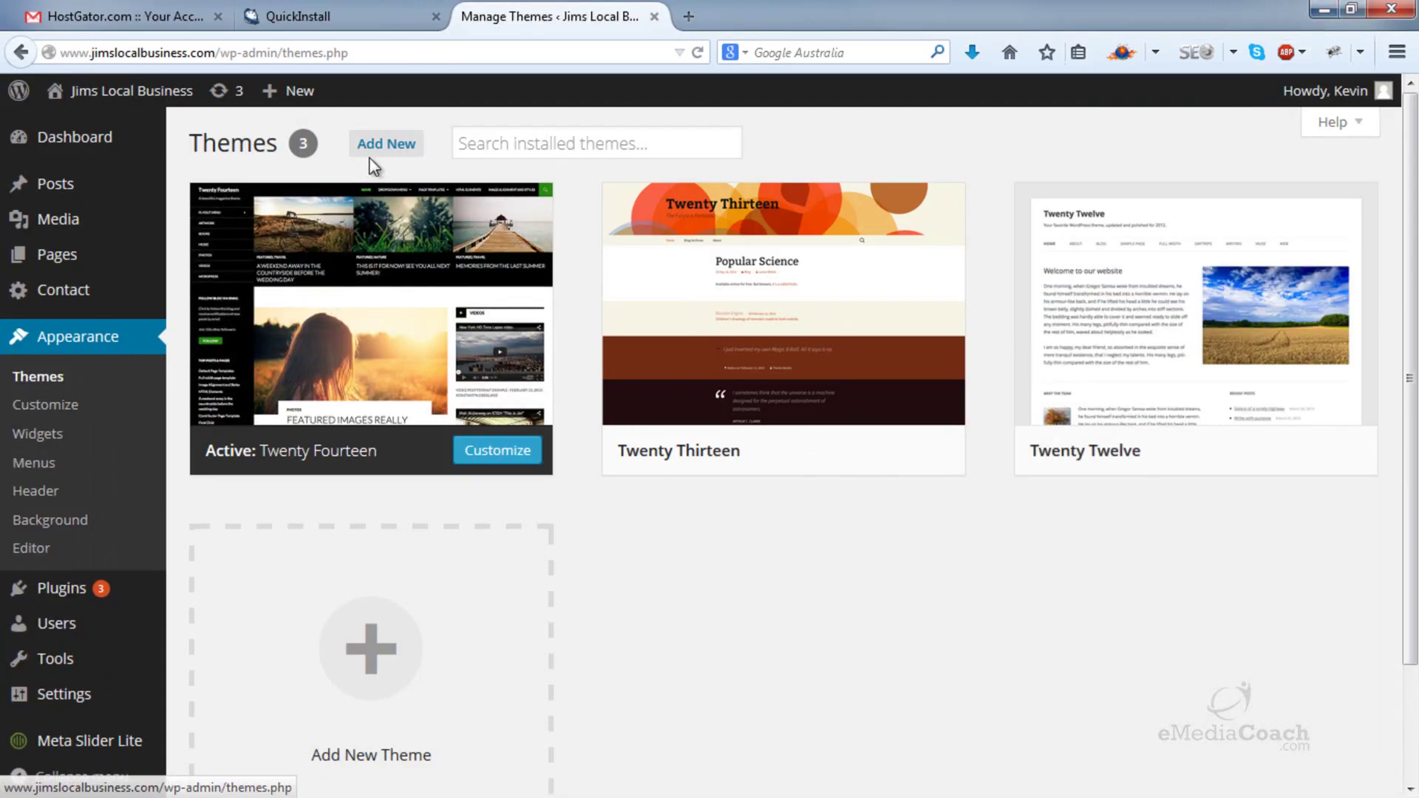
- Upload vantage.1.1.2.zip from the Desktop as a new WordPress theme and install it
{"action": "left_click", "coordinate": [382, 146]}
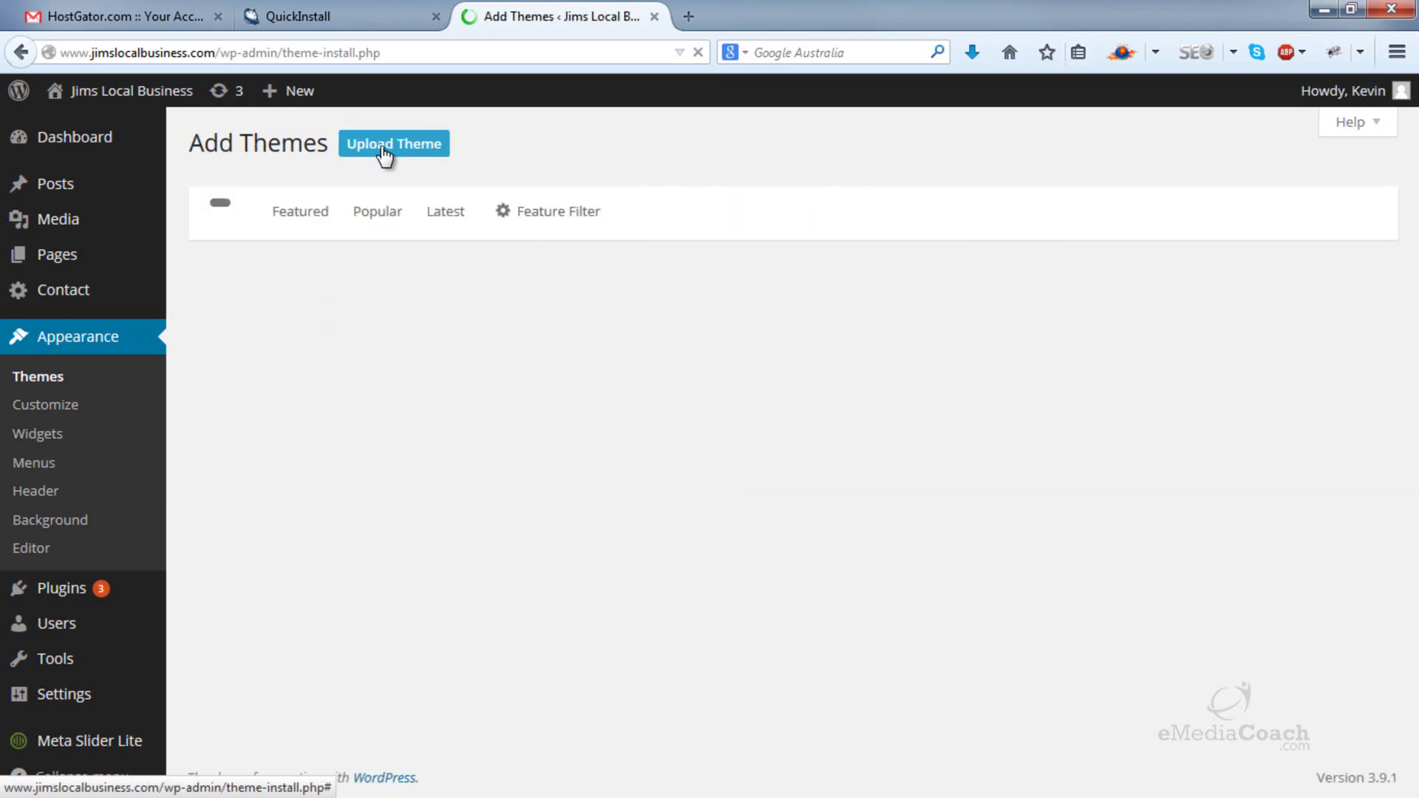
{"action": "left_click", "coordinate": [383, 145]}
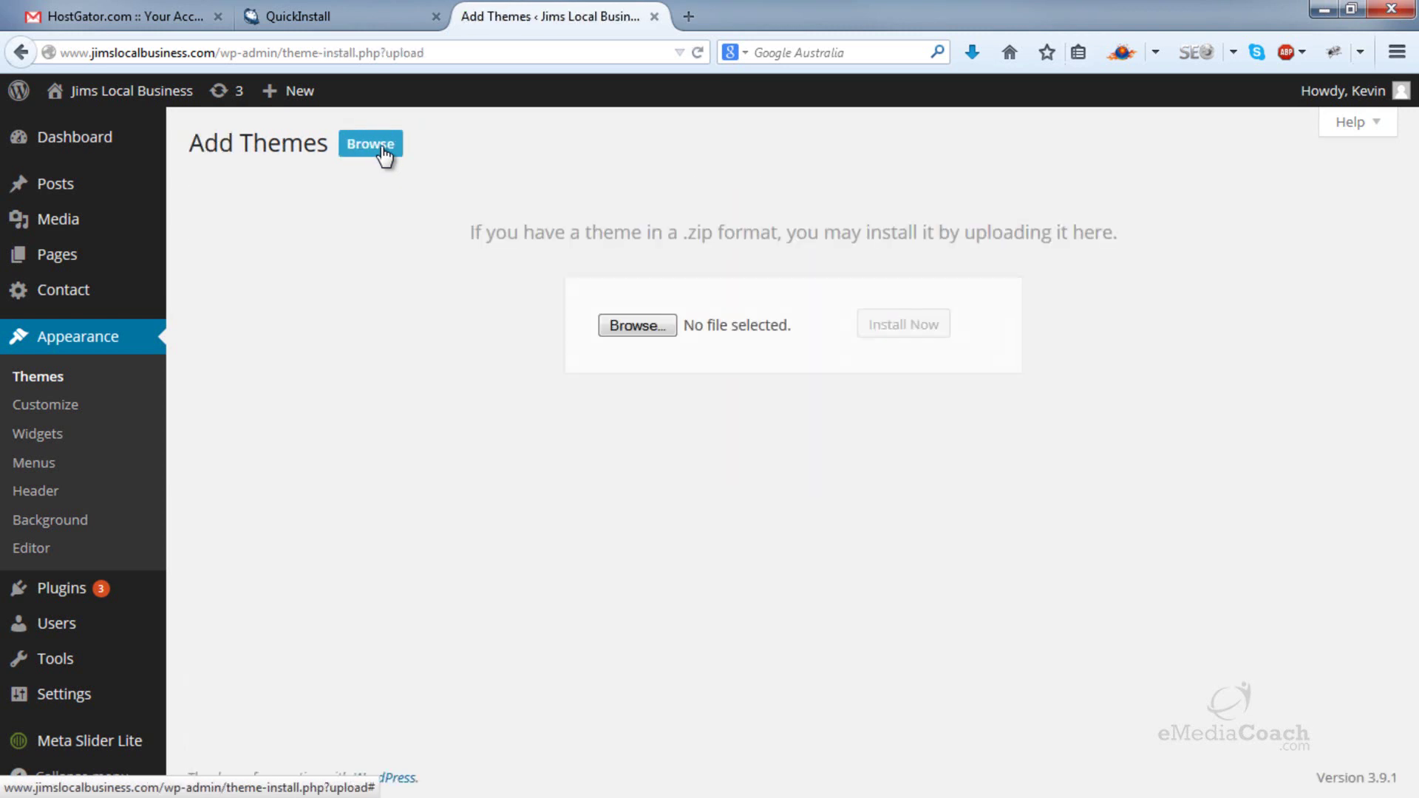
{"action": "left_click", "coordinate": [618, 327]}
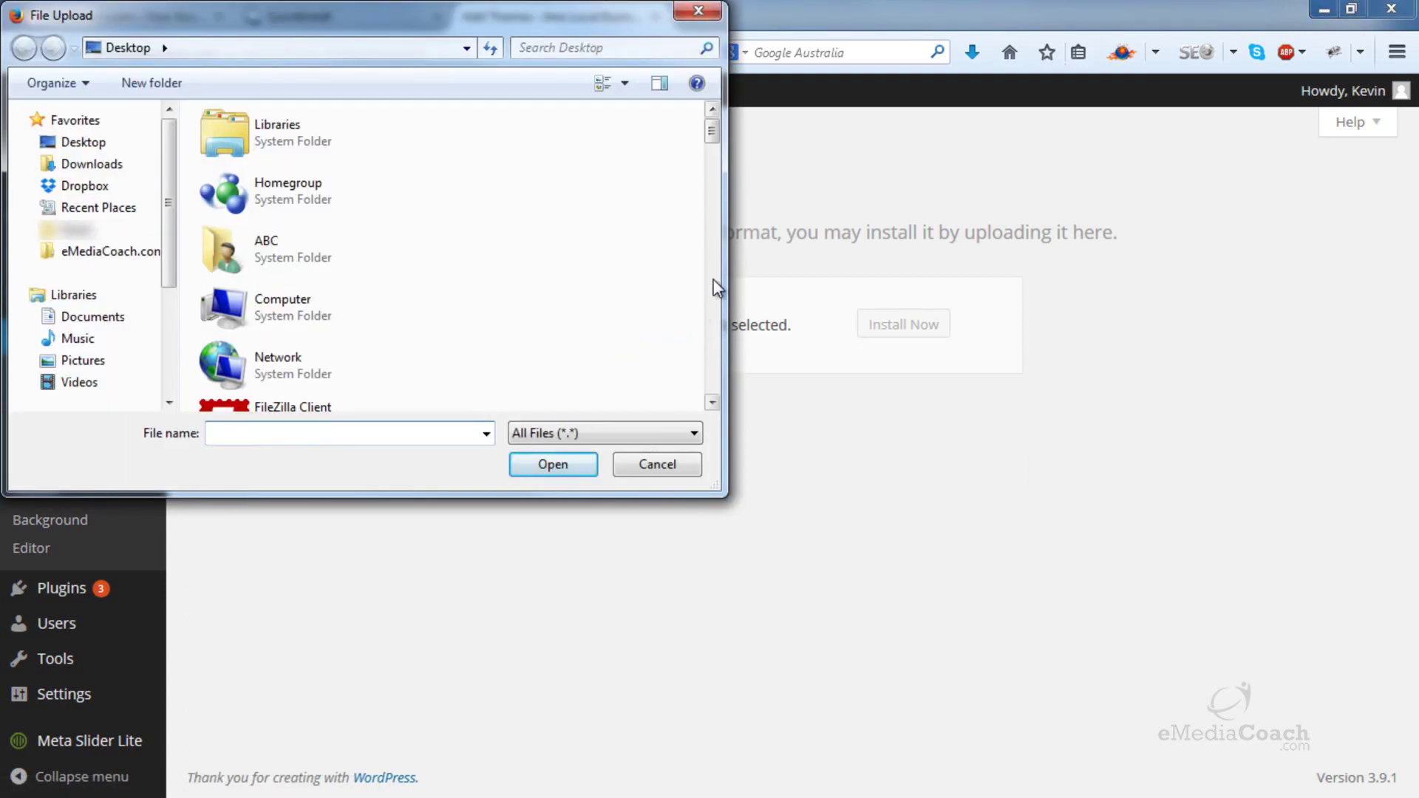
{"action": "left_click_drag", "start_coordinate": [712, 131], "coordinate": [704, 406]}
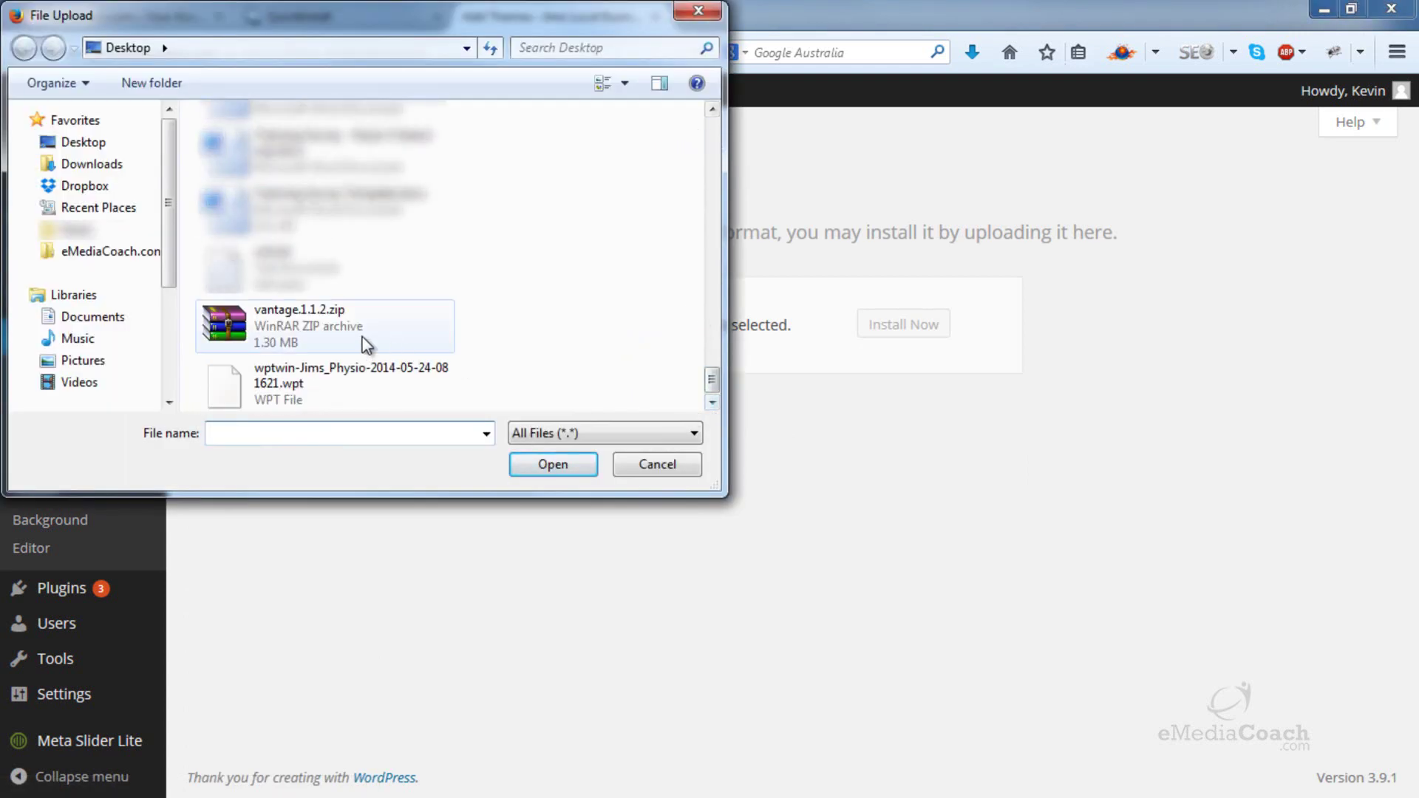
{"action": "left_click", "coordinate": [337, 336]}
{"action": "left_click", "coordinate": [556, 466]}
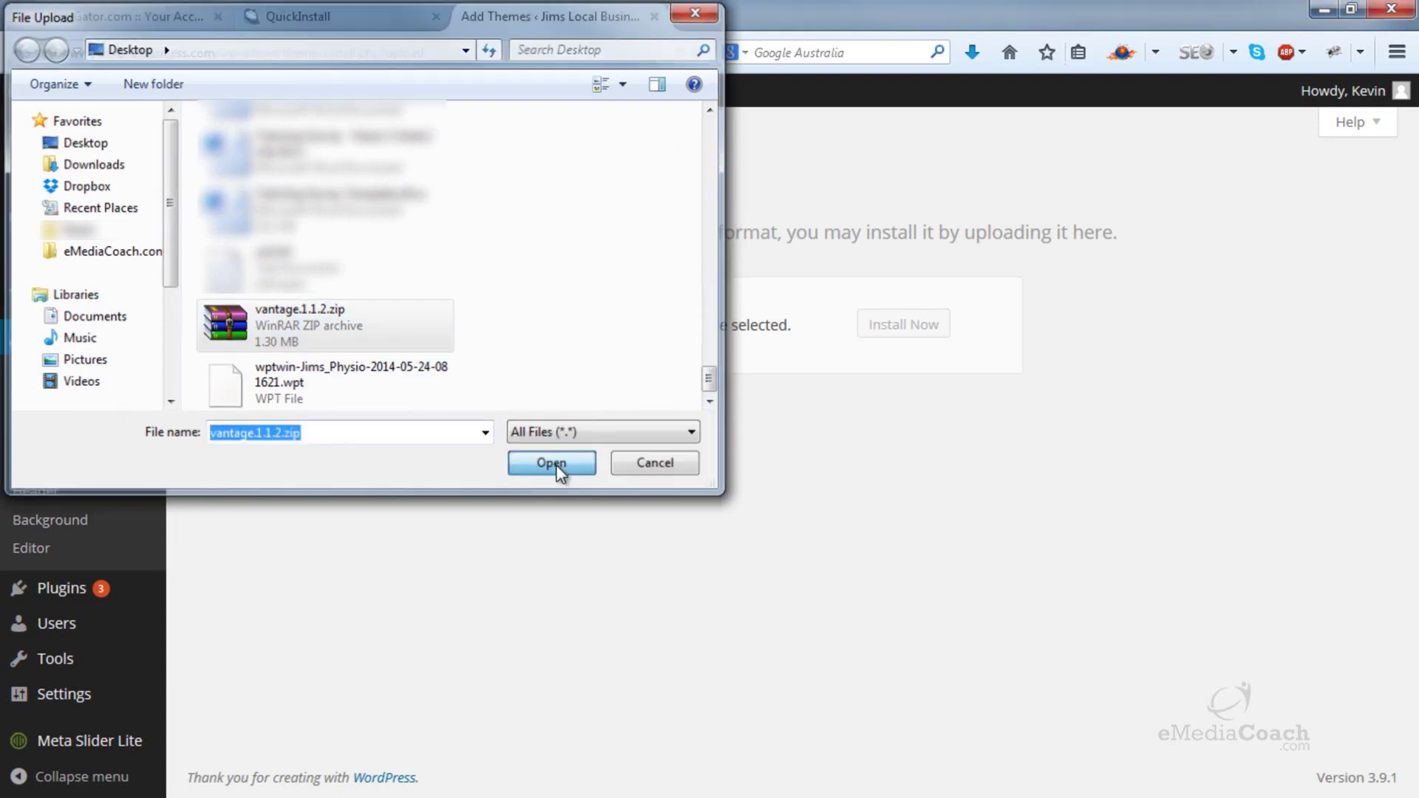
{"action": "left_click", "coordinate": [904, 325]}
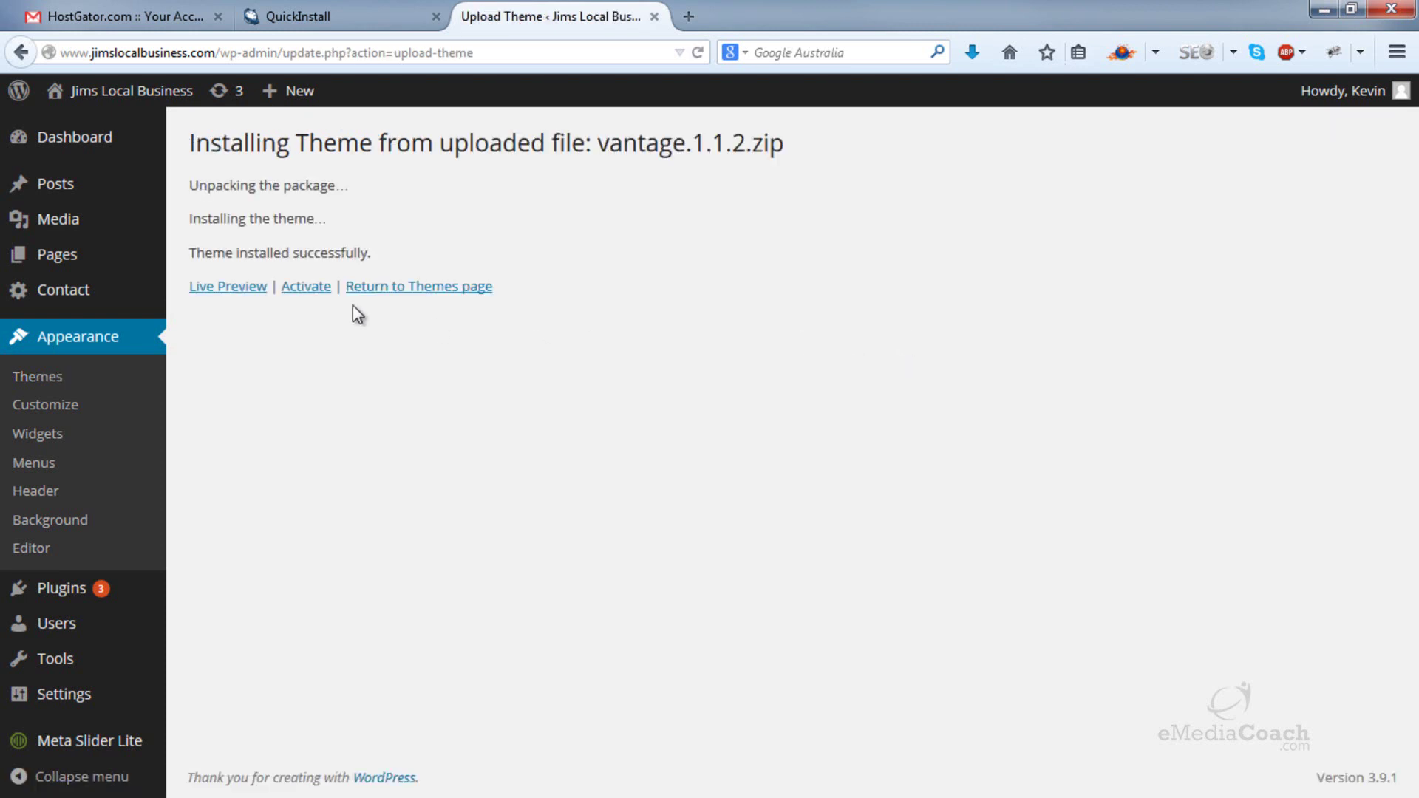
- Activate the installed Vantage theme and dismiss the SiteOrigin newsletter notice
{"action": "left_click", "coordinate": [308, 288]}
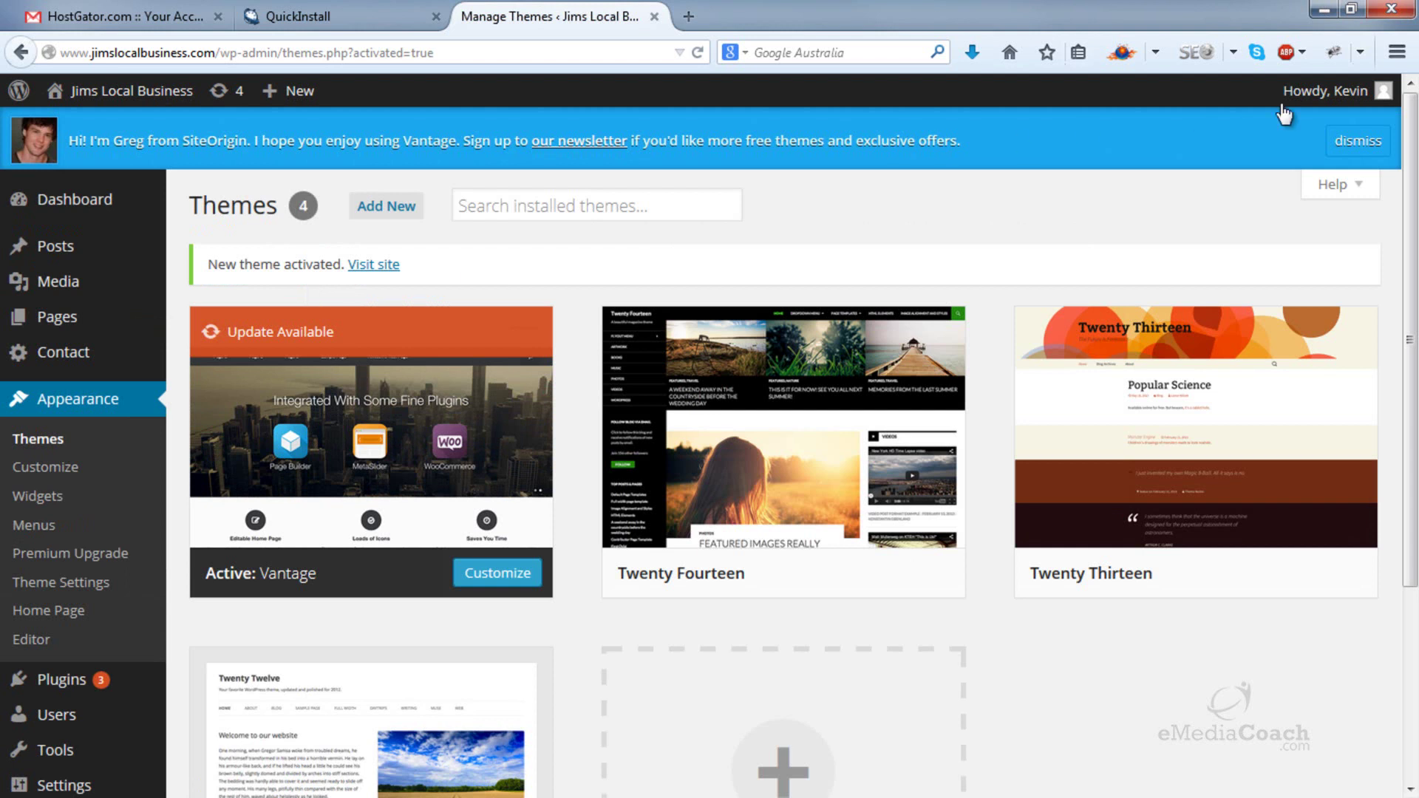
{"action": "left_click", "coordinate": [1358, 141]}
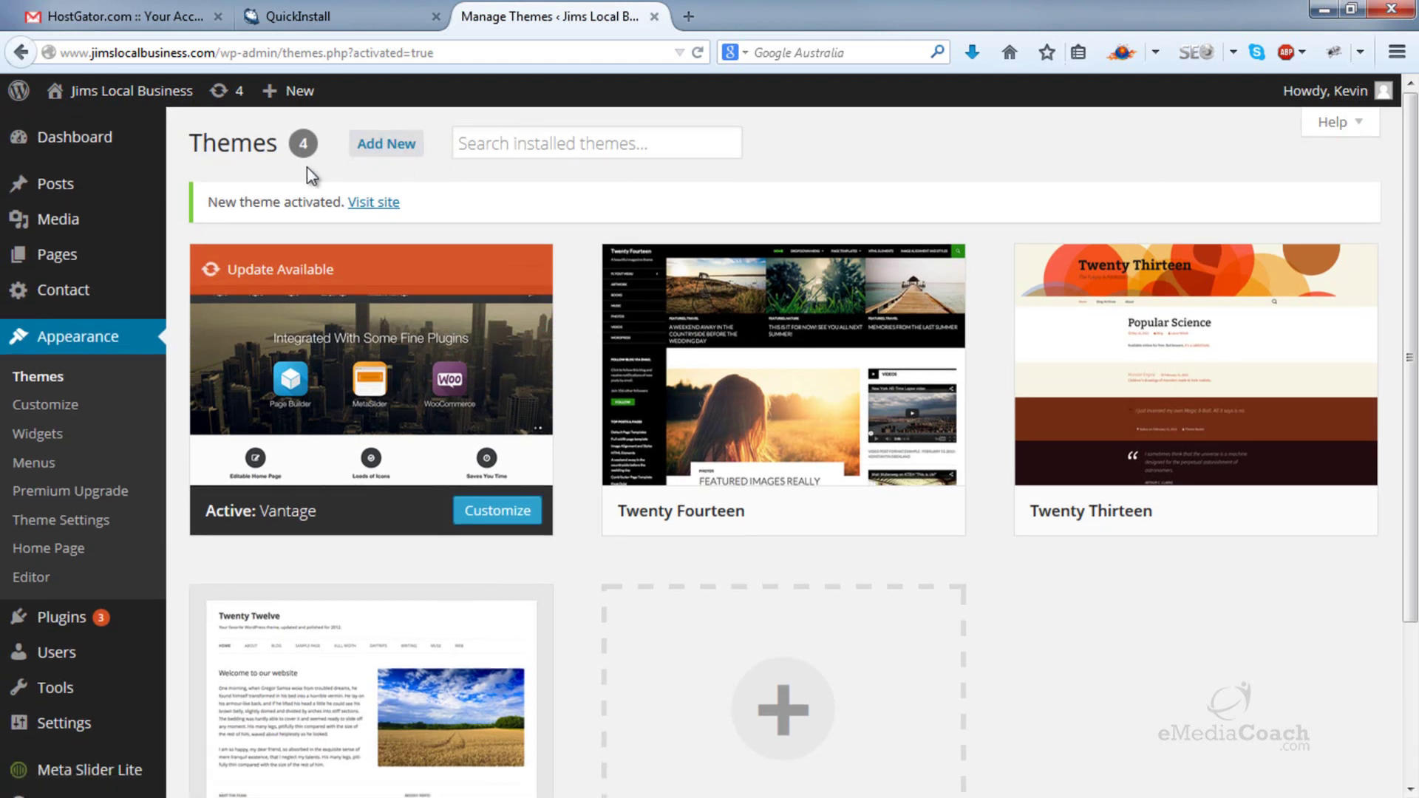
- Open jimslocalbusiness.com in a new browser tab and look through the homepage with the Vantage theme
{"action": "key", "text": "ctrl+t"}
{"action": "type", "text": "jims"}
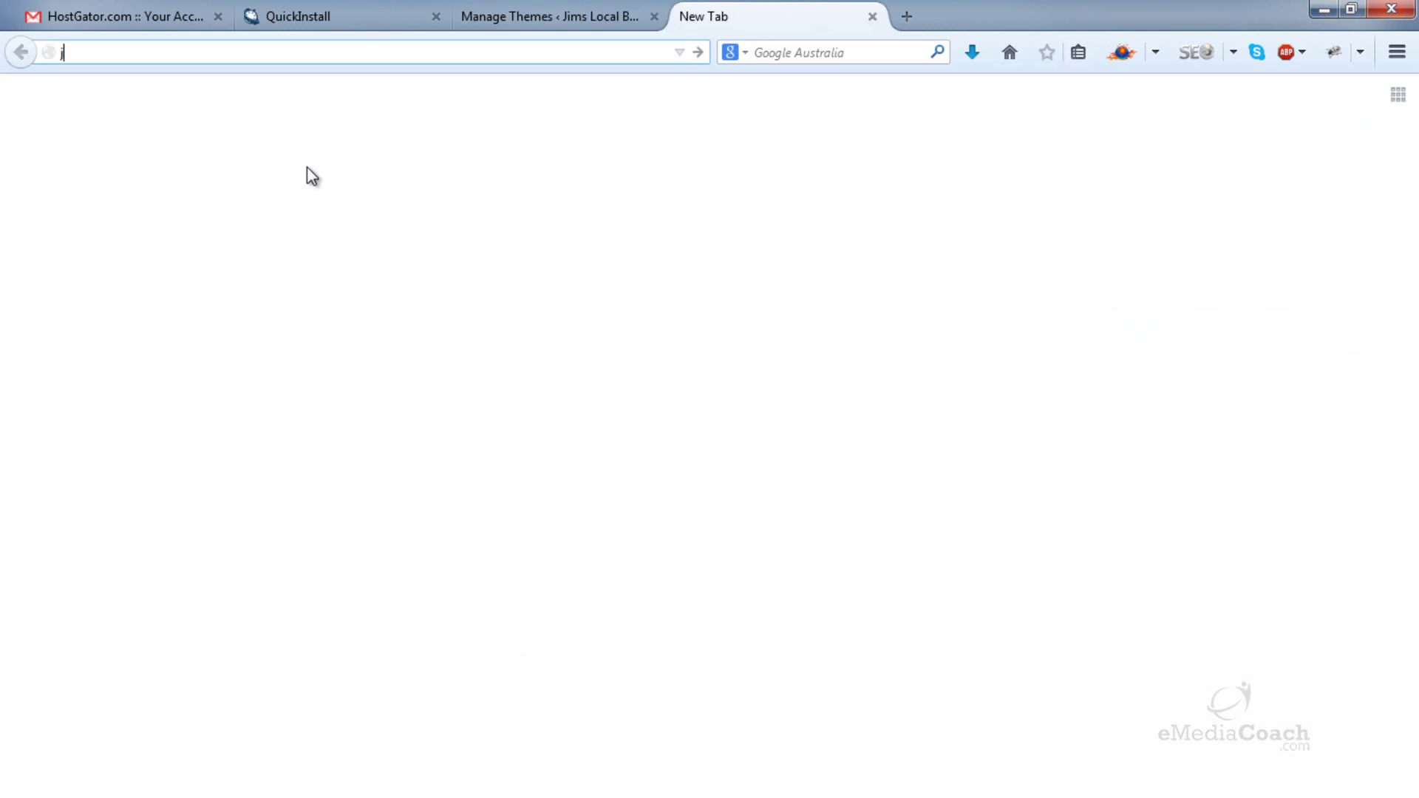
{"action": "type", "text": "localbusiness.c"}
{"action": "key", "text": "BackSpace"}
{"action": "key", "text": "BackSpace"}
{"action": "type", "text": ".com"}
{"action": "key", "text": "Return"}
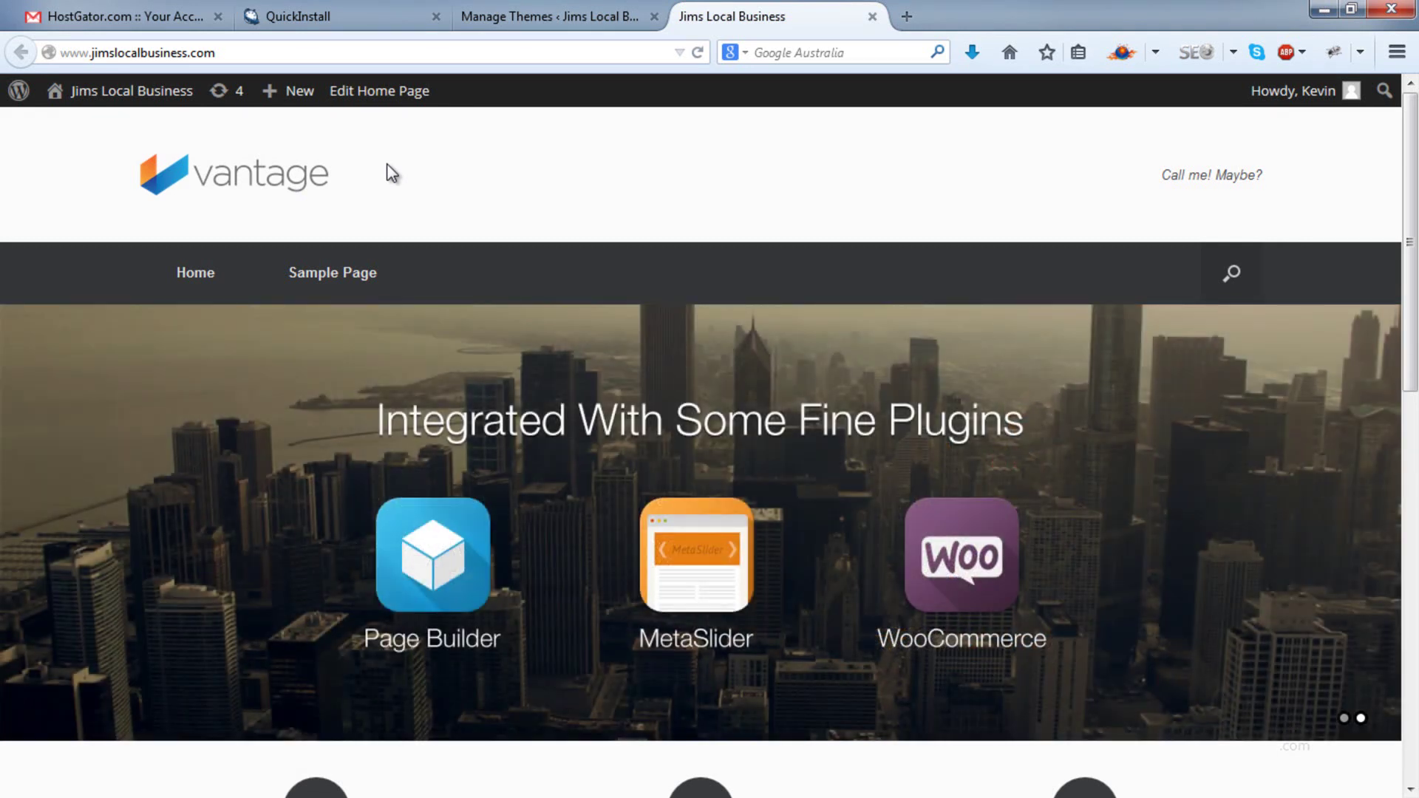
{"action": "scroll", "coordinate": [392, 174], "scroll_direction": "down", "scroll_amount": 10}
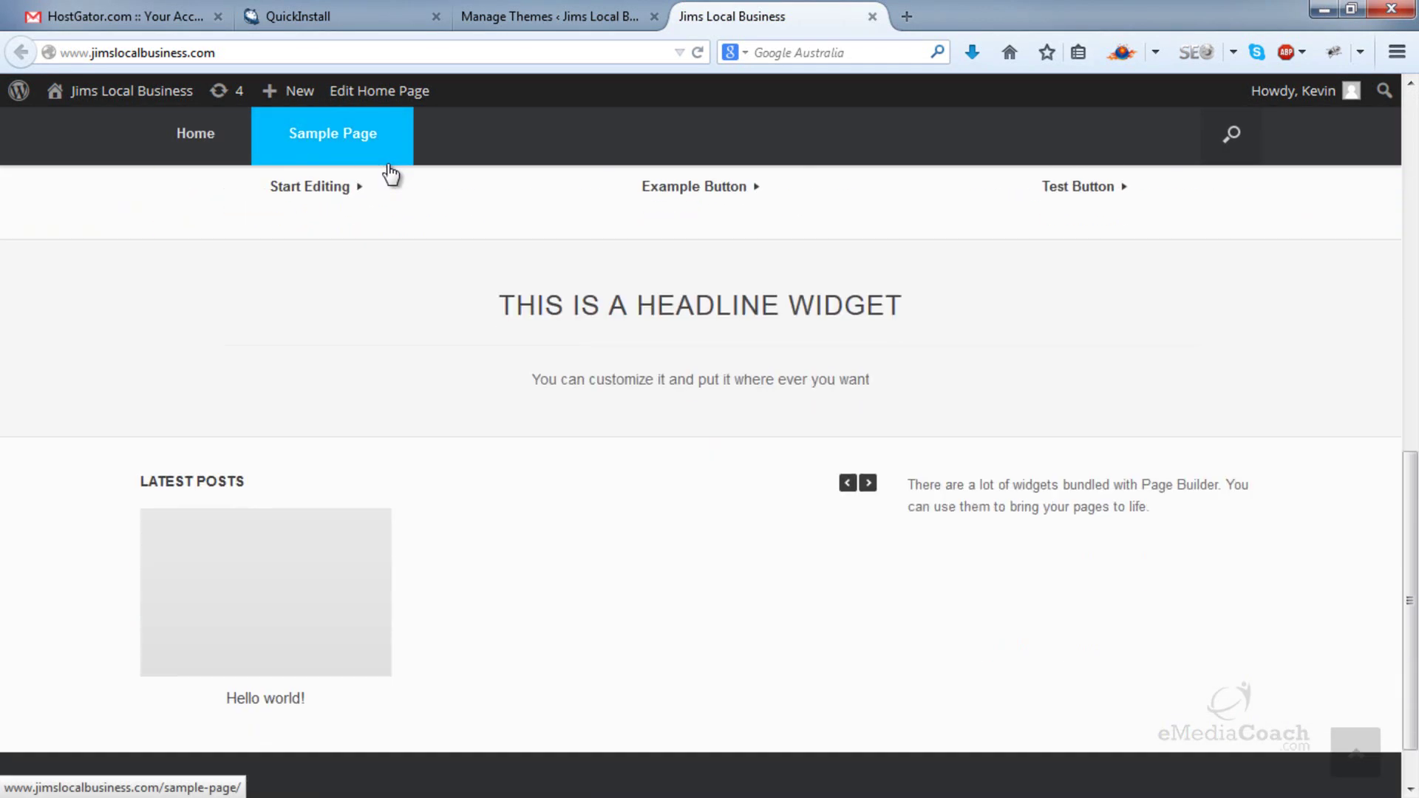
- Look over the rest of the homepage, and close its tab together with the QuickInstall and HostGator e-mail tabs
{"action": "scroll", "coordinate": [390, 175], "scroll_direction": "down", "scroll_amount": 1}
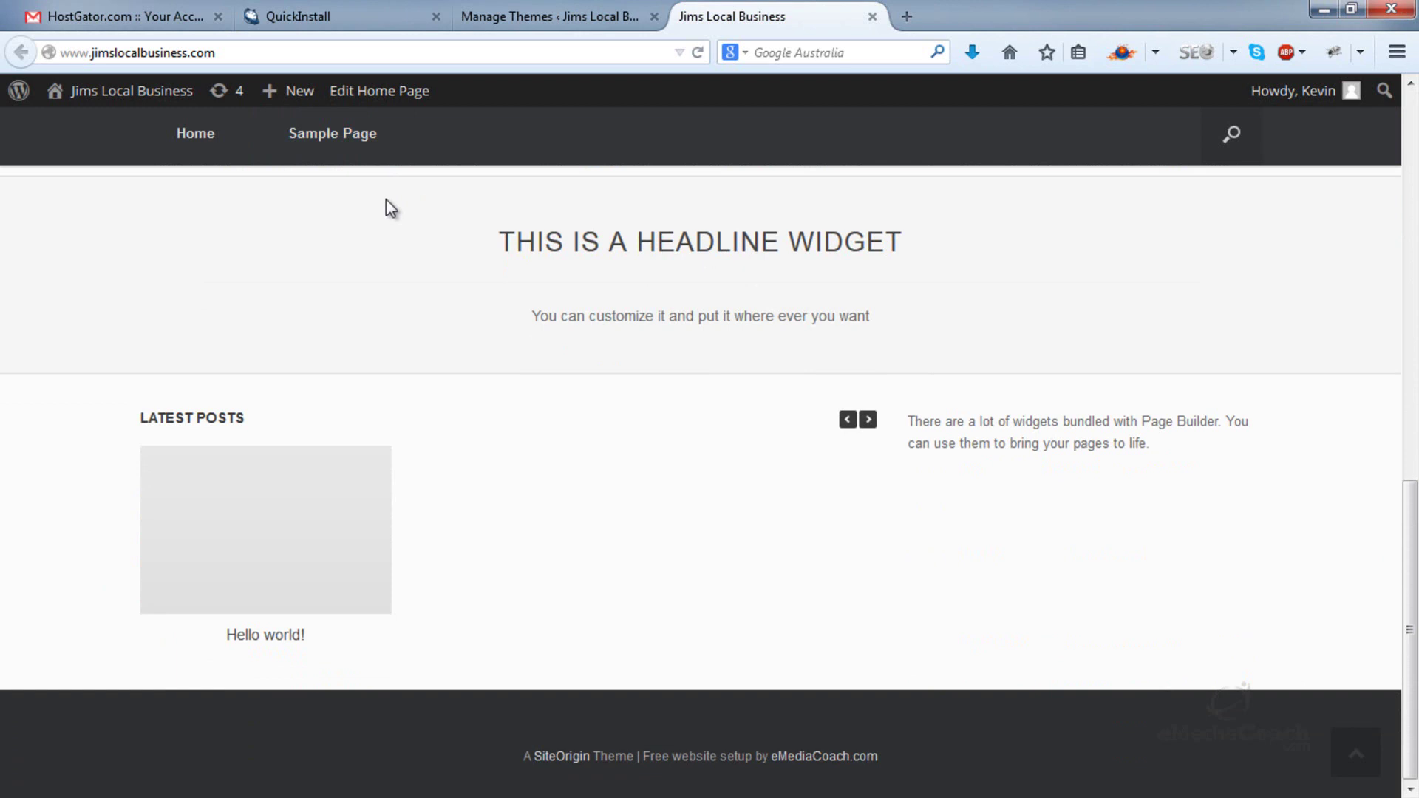
{"action": "scroll", "coordinate": [386, 200], "scroll_direction": "up", "scroll_amount": 11}
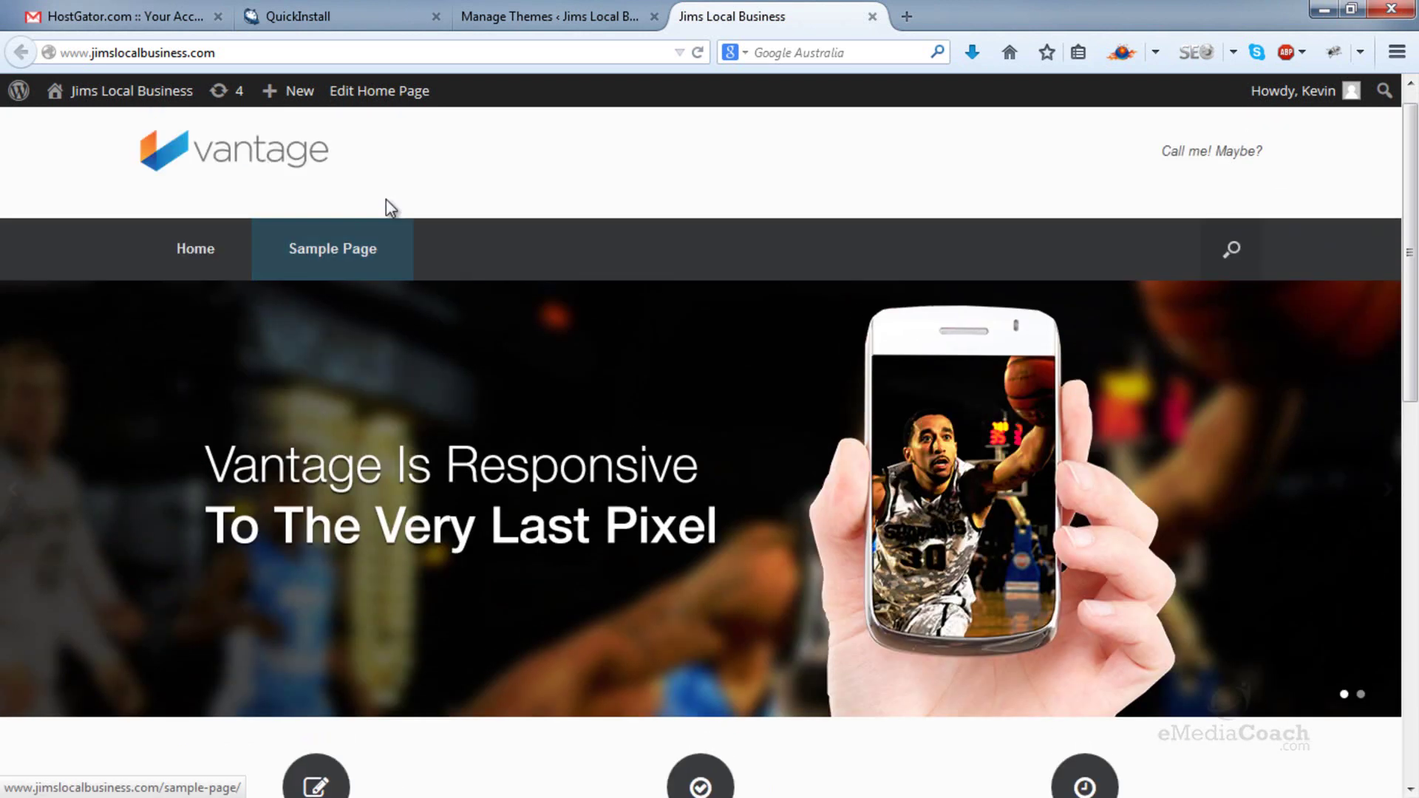
{"action": "scroll", "coordinate": [397, 200], "scroll_direction": "up", "scroll_amount": 1}
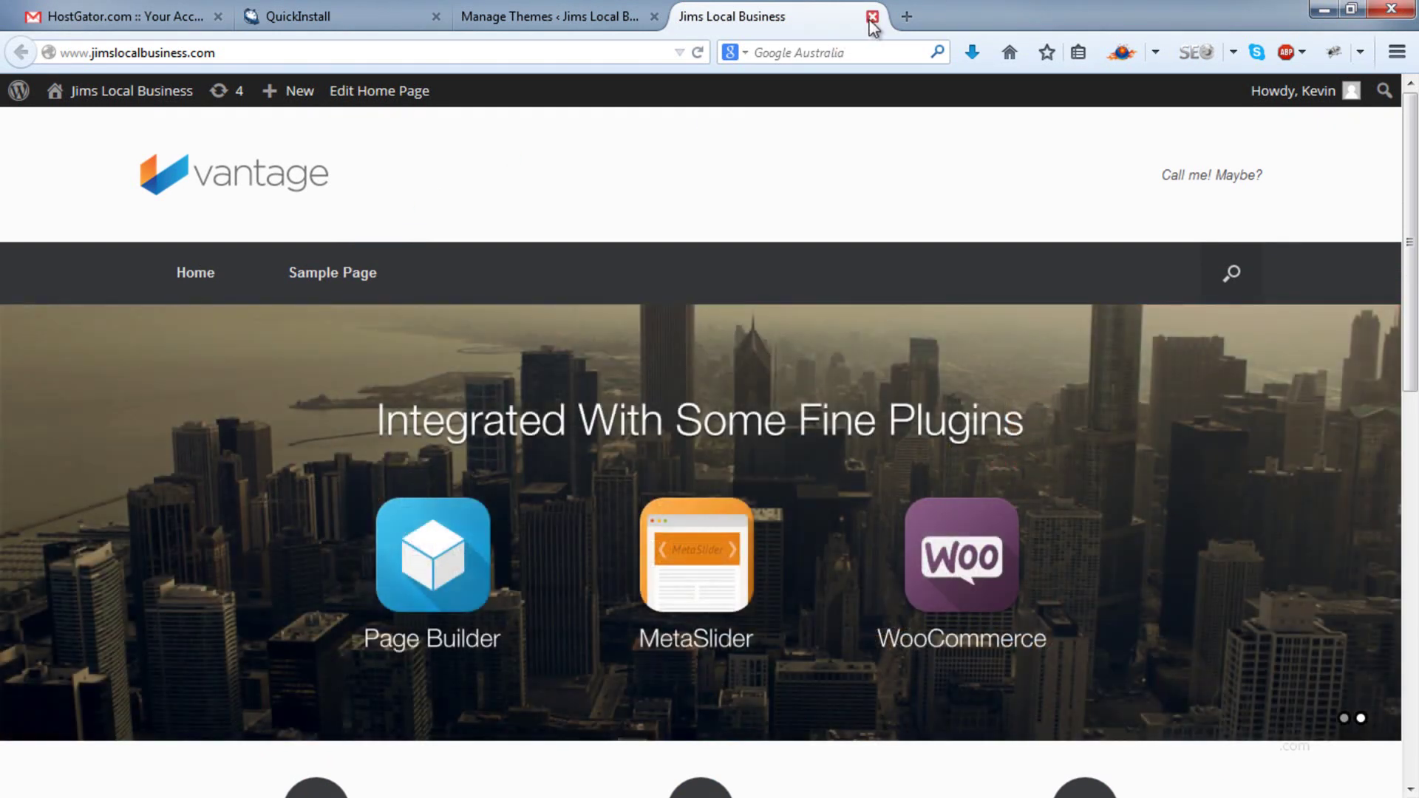
{"action": "left_click", "coordinate": [870, 17]}
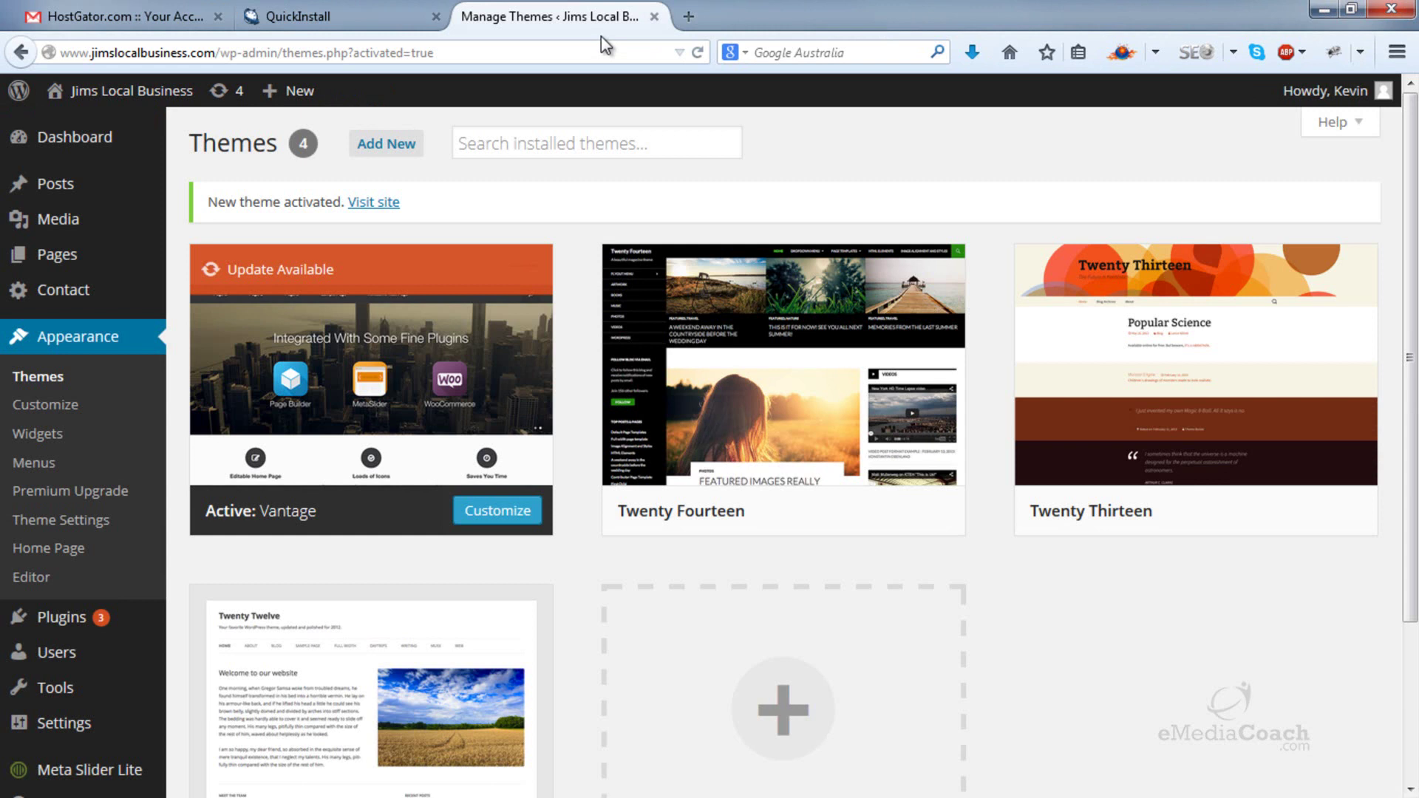
{"action": "left_click", "coordinate": [437, 16]}
{"action": "left_click", "coordinate": [217, 16]}
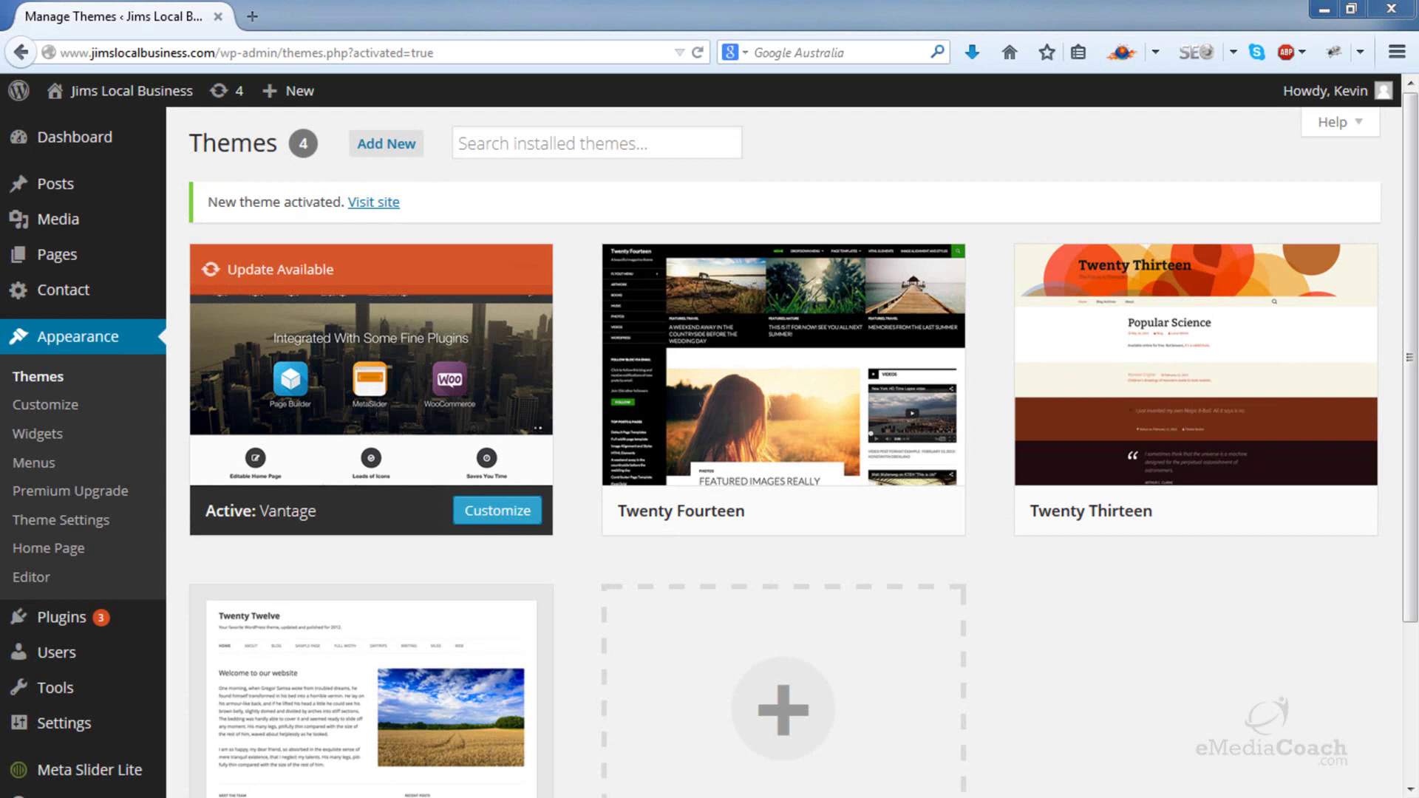
- Open the live site in a new browser tab and advance the homepage demo slider to its next slide
{"action": "right_click", "coordinate": [134, 138]}
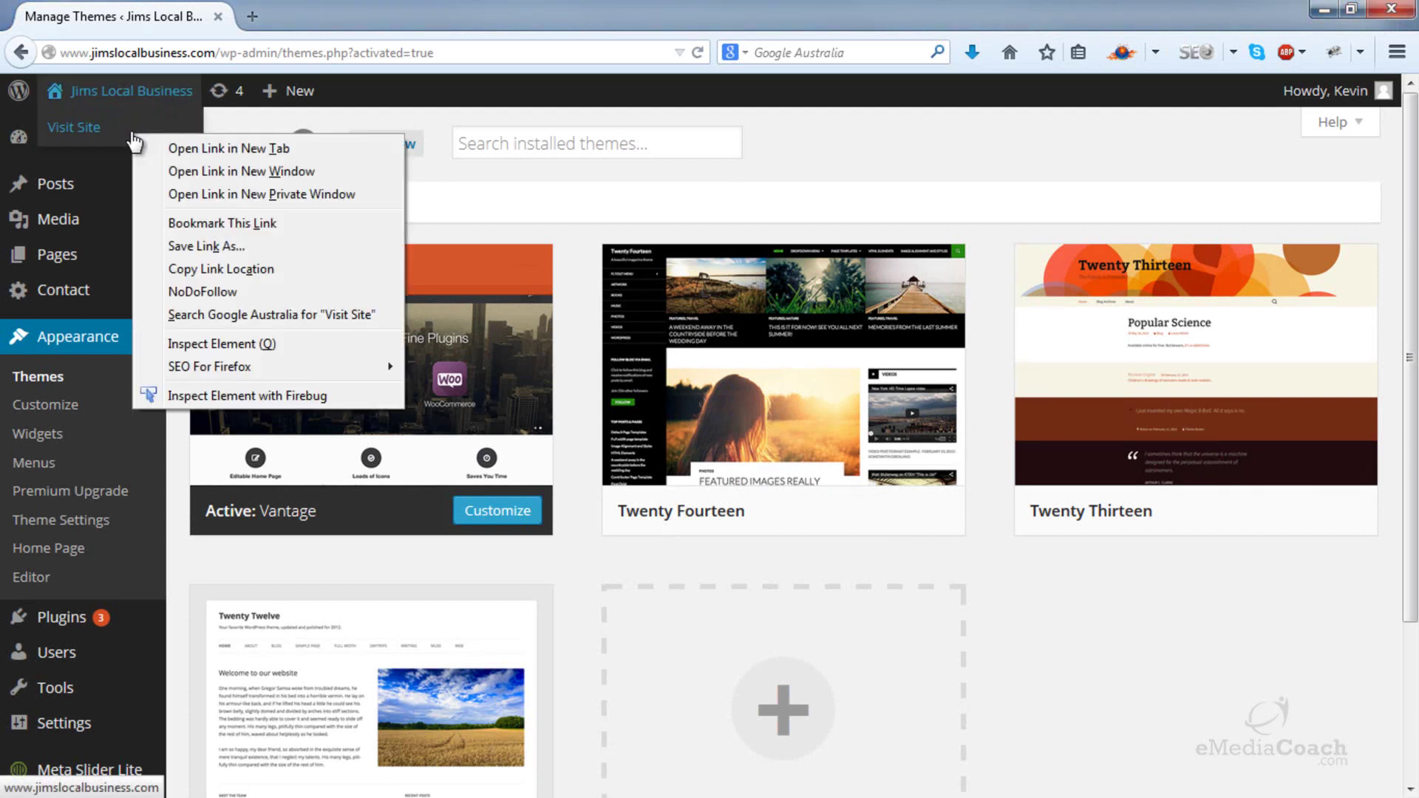
{"action": "left_click", "coordinate": [222, 149]}
{"action": "left_click", "coordinate": [290, 10]}
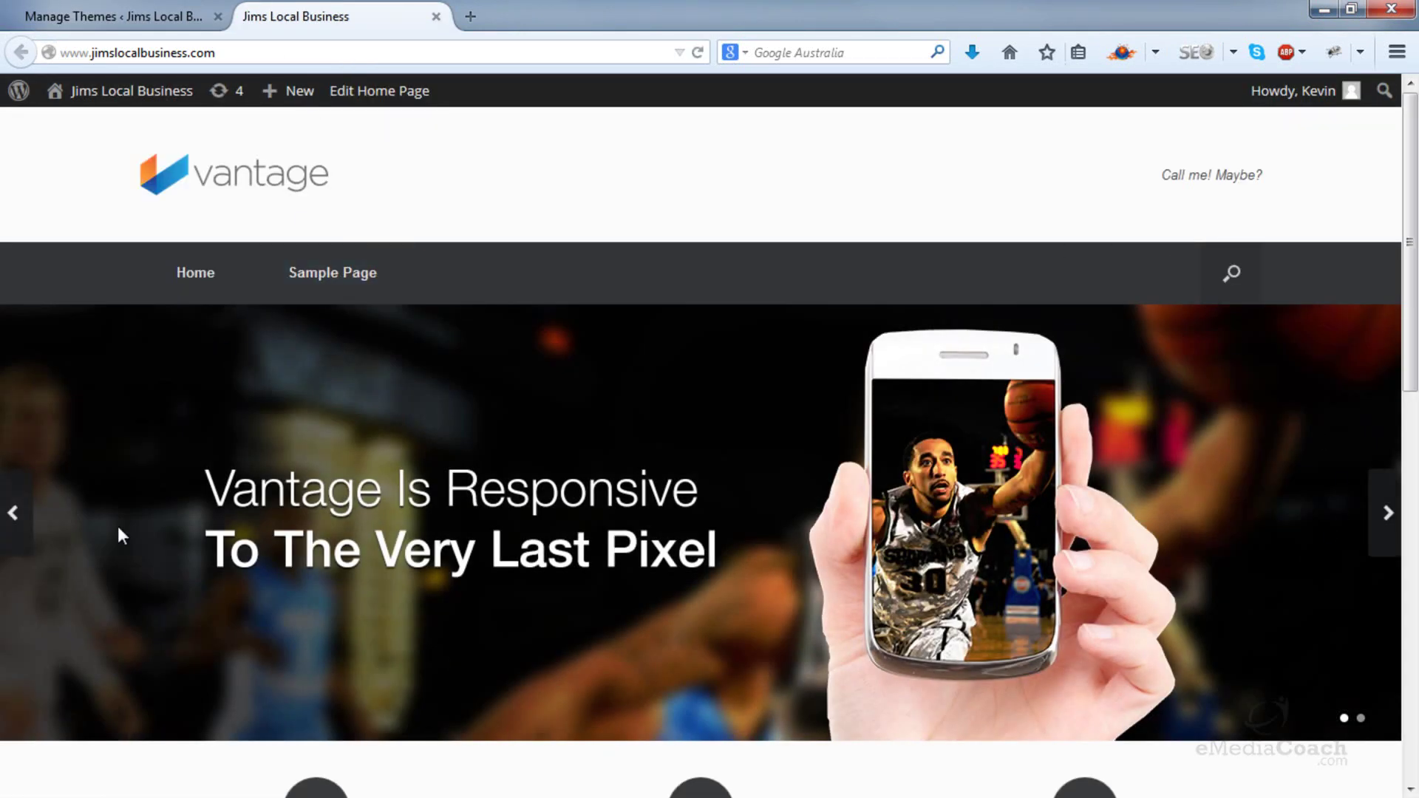
{"action": "left_click", "coordinate": [1390, 516]}
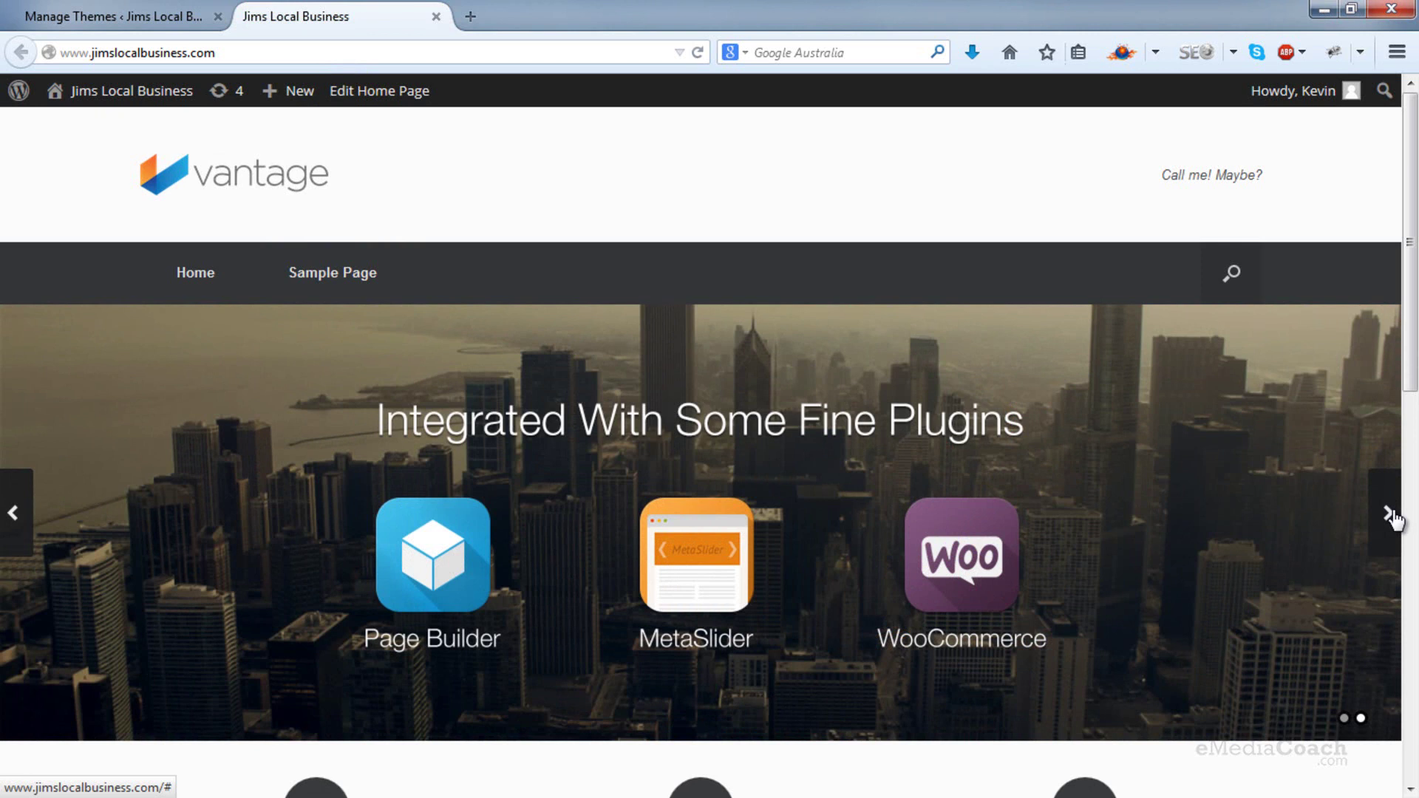
- Return to the WordPress admin and create a new slideshow in Meta Slider Lite
{"action": "left_click", "coordinate": [172, 10]}
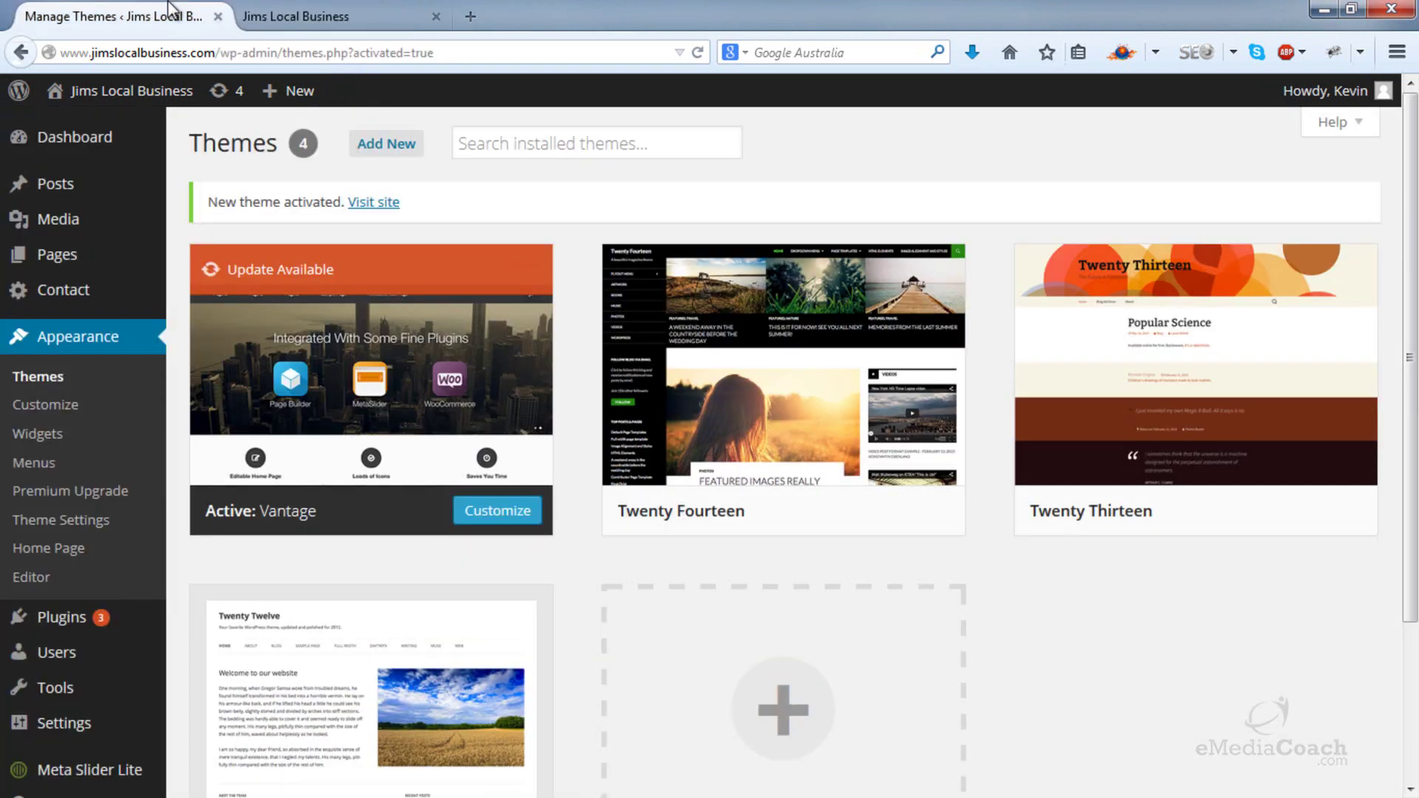
{"action": "left_click", "coordinate": [85, 774]}
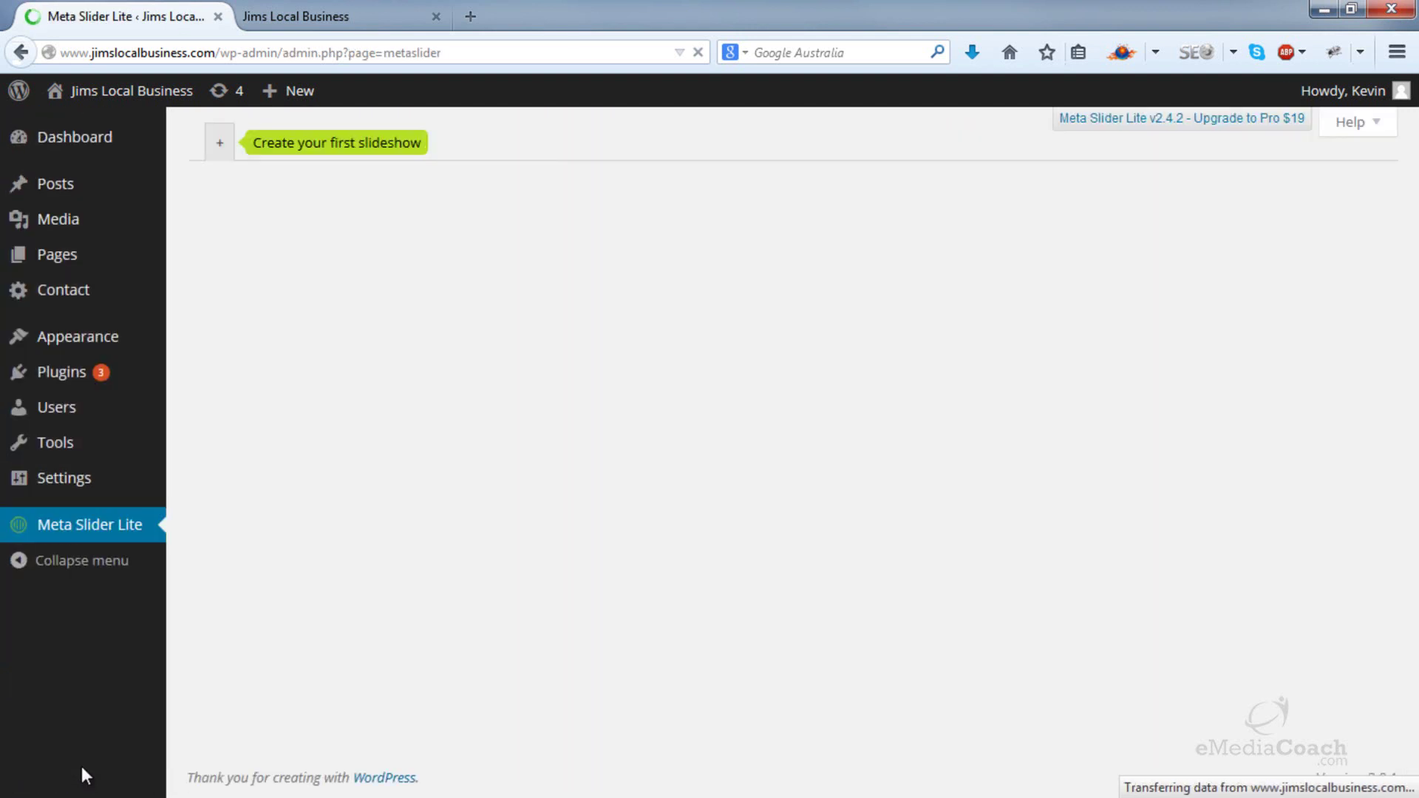
{"action": "left_click", "coordinate": [221, 144]}
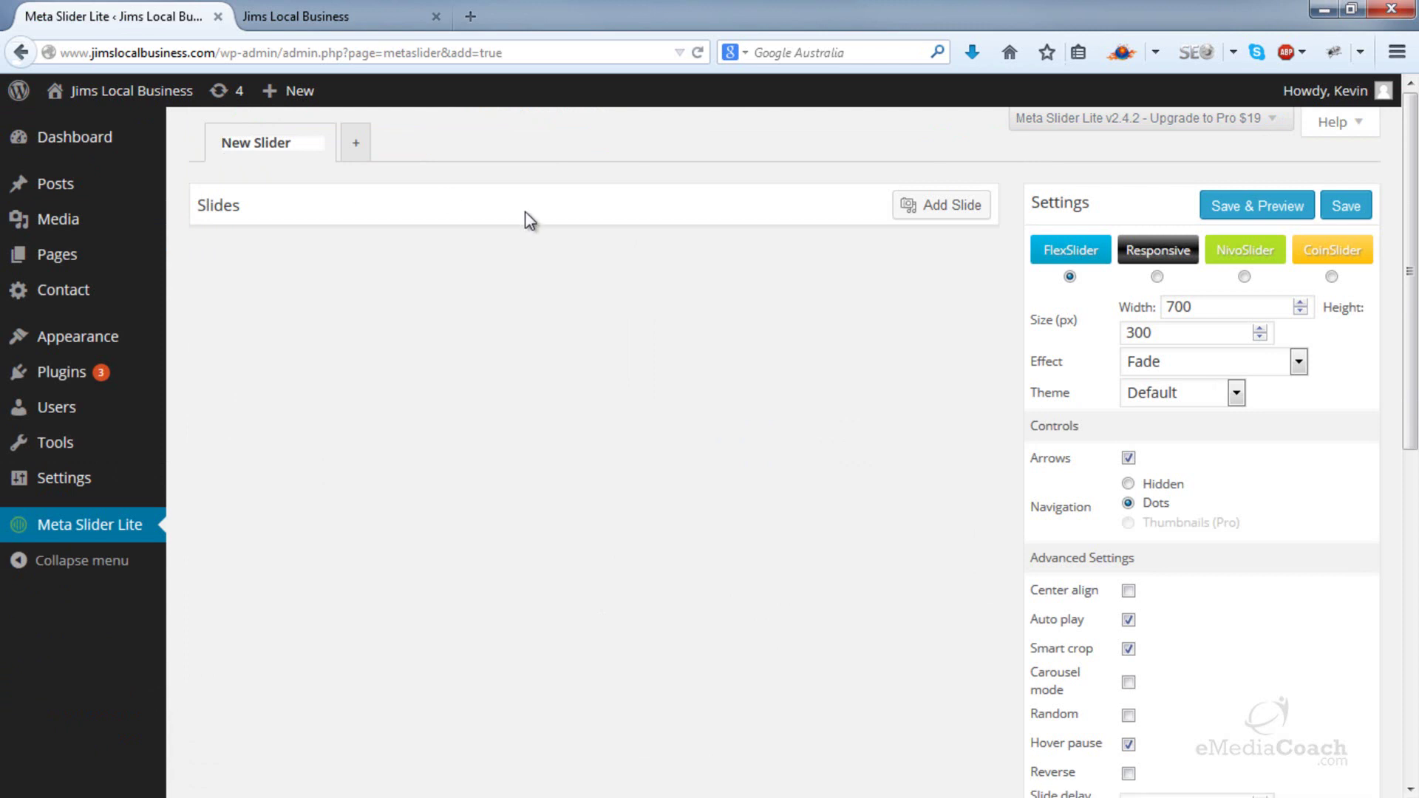
- Upload Img1.jpg, Img2.jpg and Img3.jpg as slides of the new slider and arrange them in numerical order
{"action": "left_click", "coordinate": [954, 207]}
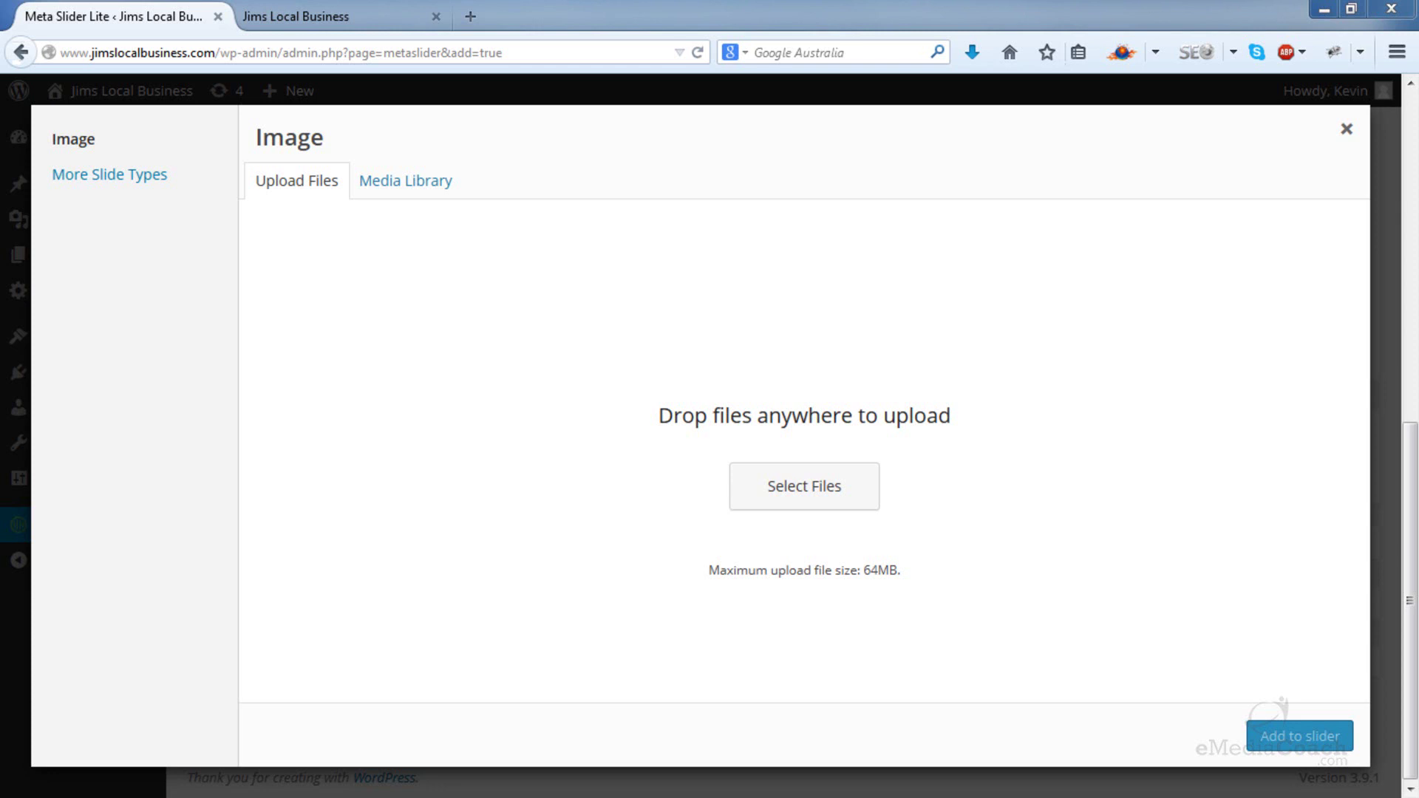
{"action": "left_click_drag", "start_coordinate": [1418, 325], "coordinate": [788, 406]}
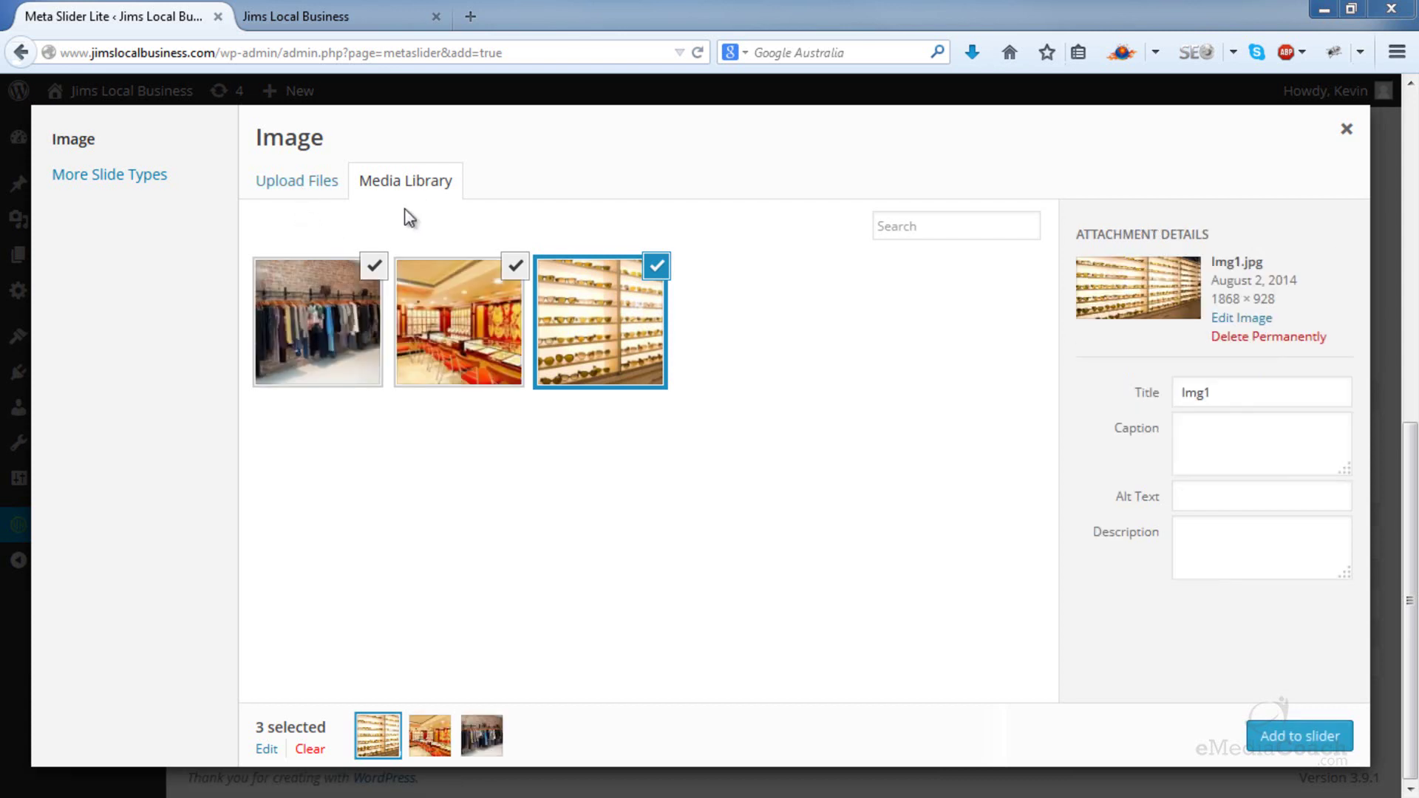
{"action": "left_click", "coordinate": [1285, 734]}
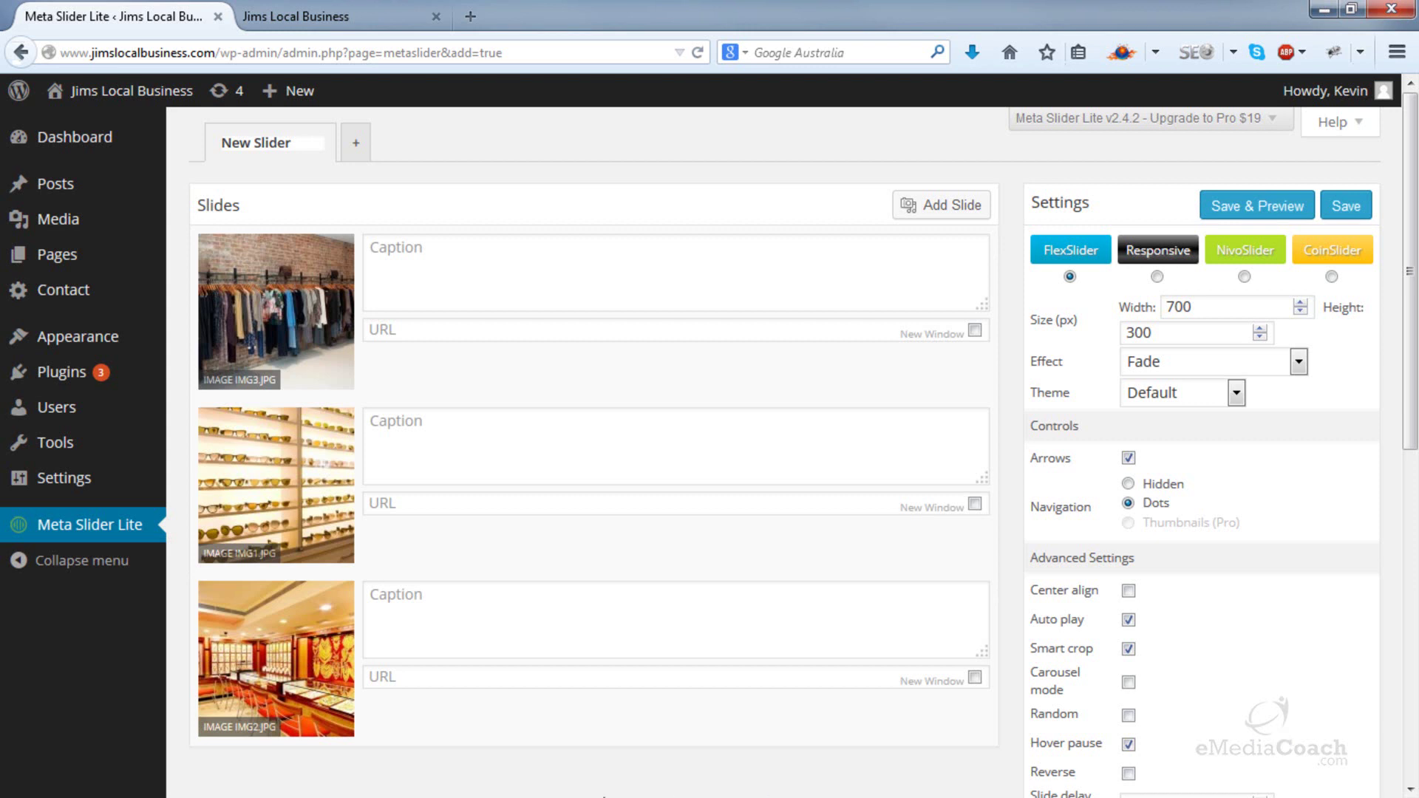
{"action": "left_click_drag", "start_coordinate": [340, 511], "coordinate": [350, 307]}
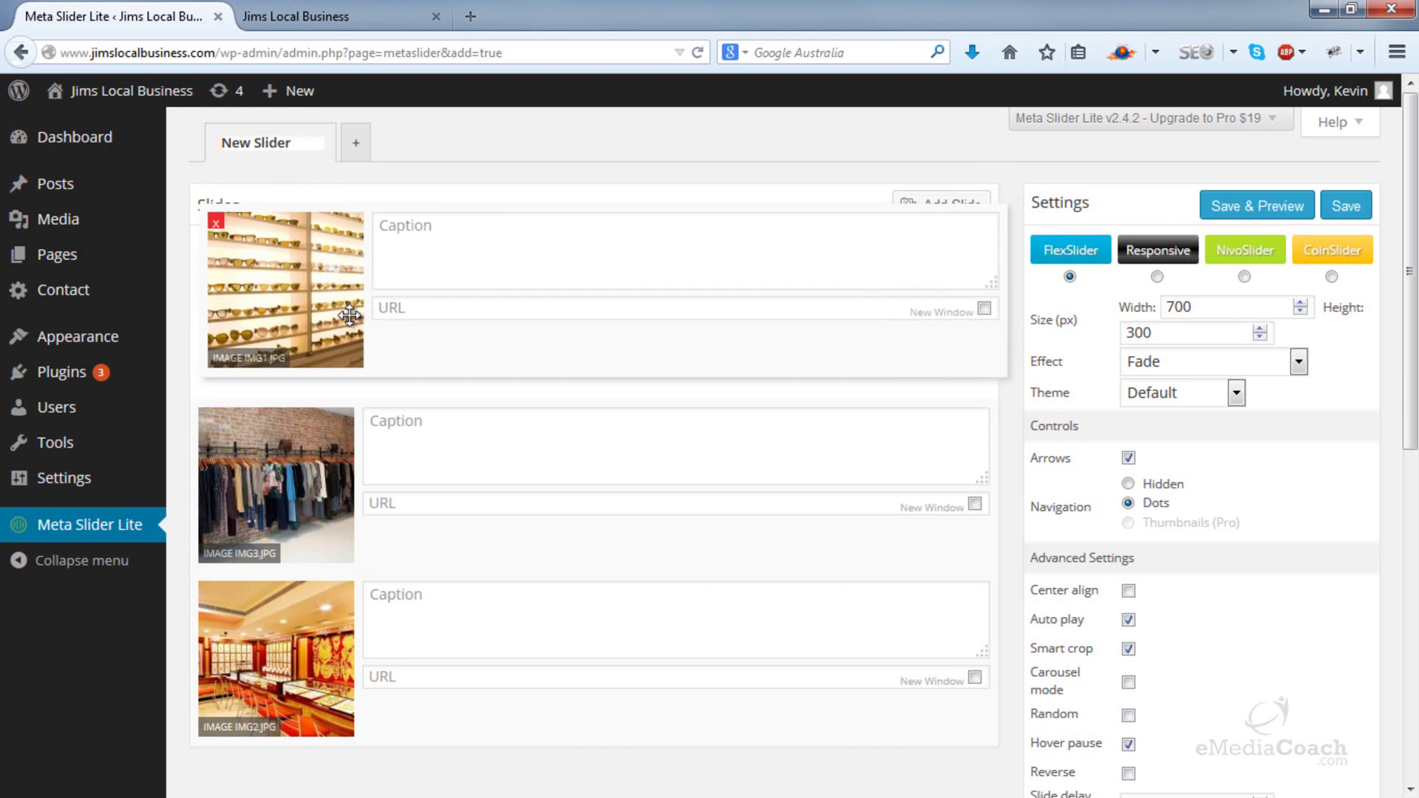
{"action": "left_click_drag", "start_coordinate": [329, 627], "coordinate": [325, 470]}
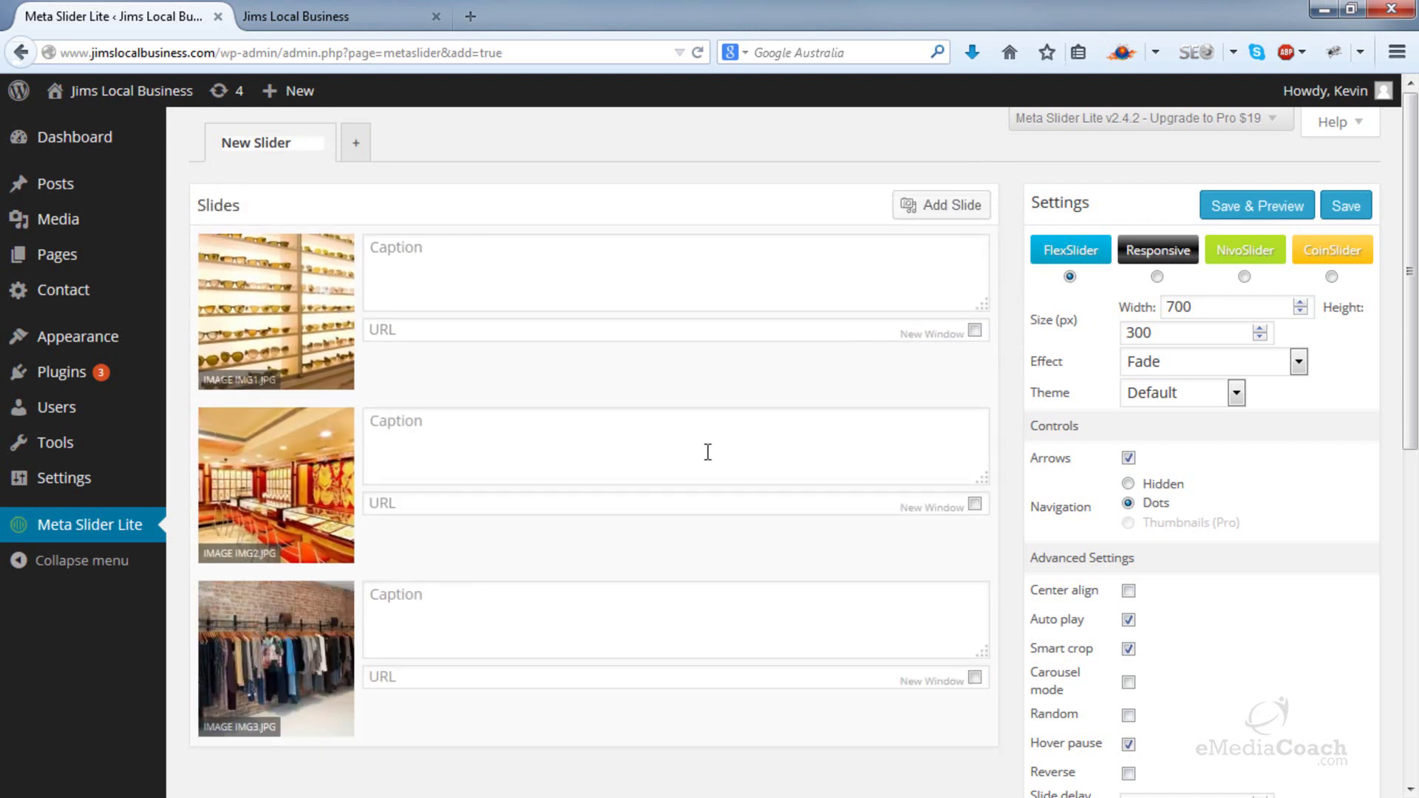
- Set the slider size to 1080 px wide by 310 px high and its theme to Vantage (Flex)
{"action": "left_click", "coordinate": [1262, 310]}
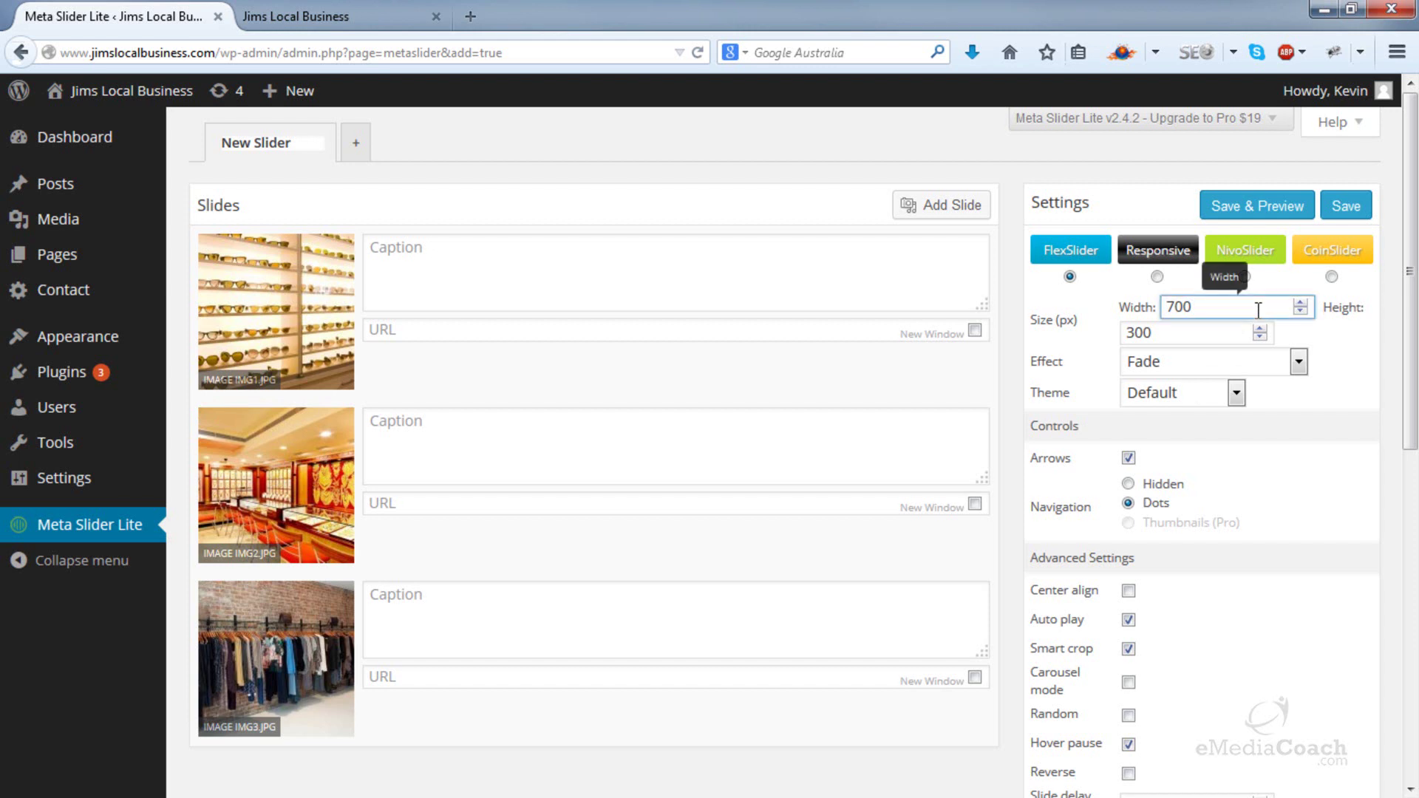
{"action": "left_click_drag", "start_coordinate": [1256, 310], "coordinate": [1106, 307]}
{"action": "key", "text": "End"}
{"action": "key", "text": "BackSpace"}
{"action": "key", "text": "BackSpace"}
{"action": "key", "text": "BackSpace"}
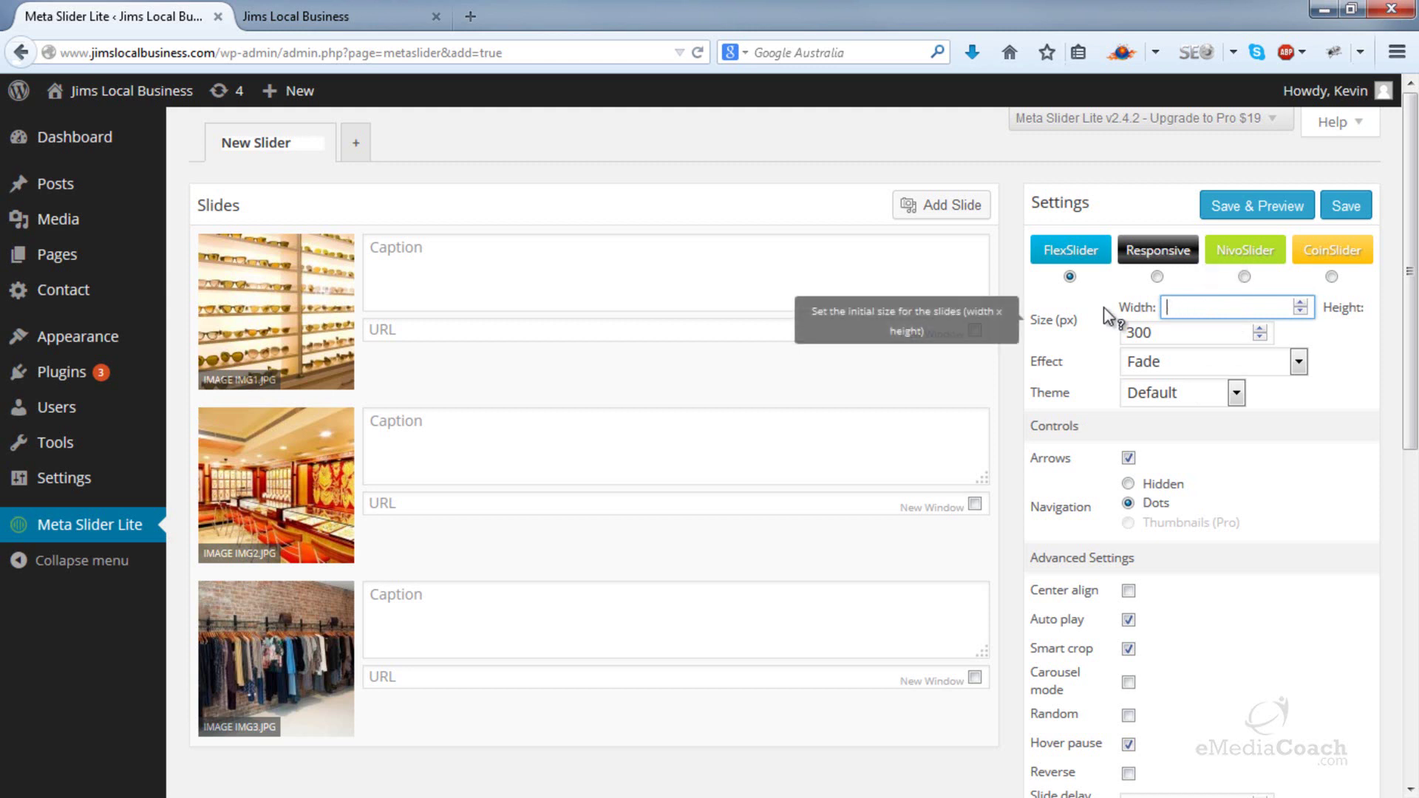
{"action": "type", "text": "1080"}
{"action": "left_click", "coordinate": [1199, 331]}
{"action": "left_click_drag", "start_coordinate": [1200, 330], "coordinate": [1140, 331]}
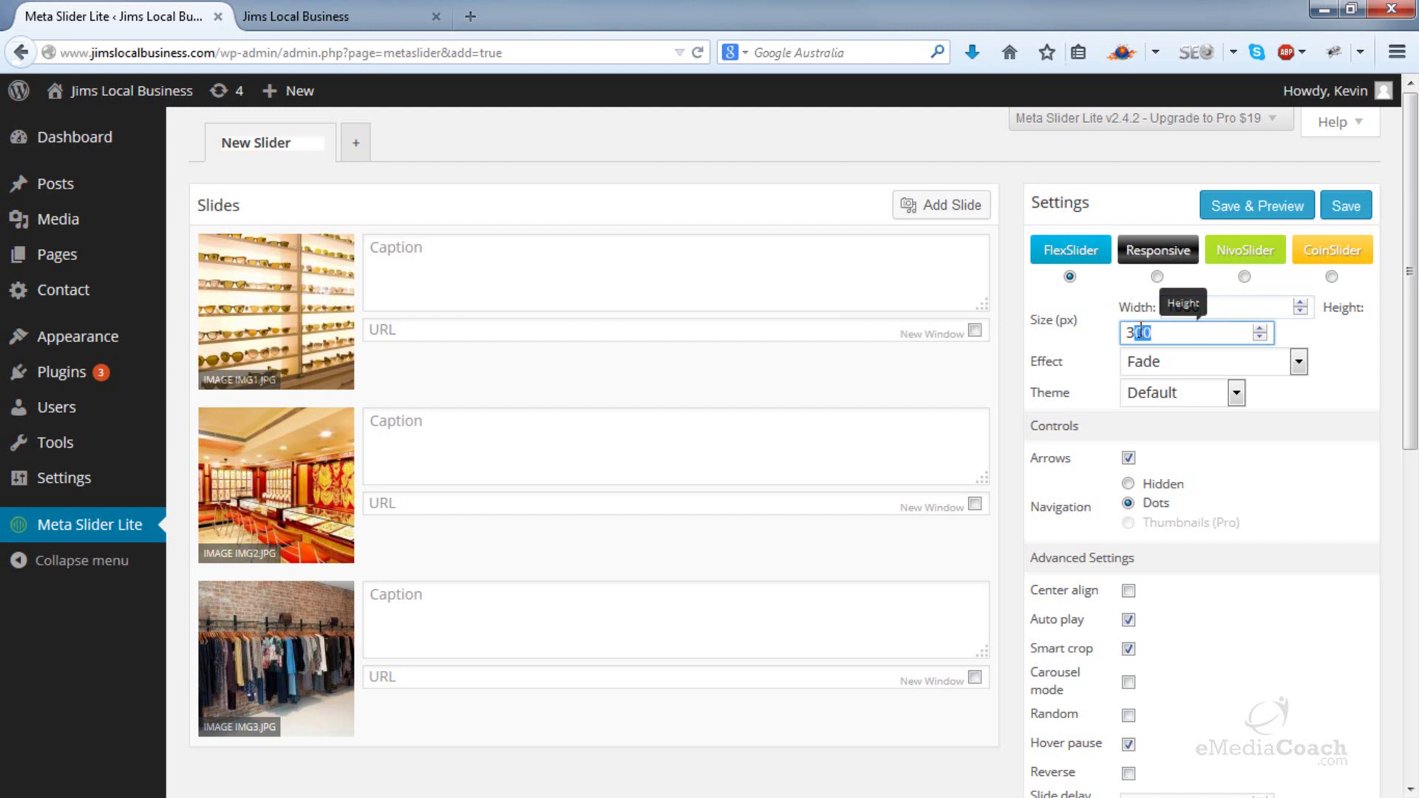
{"action": "type", "text": "10"}
{"action": "mouse_move", "coordinate": [1083, 331]}
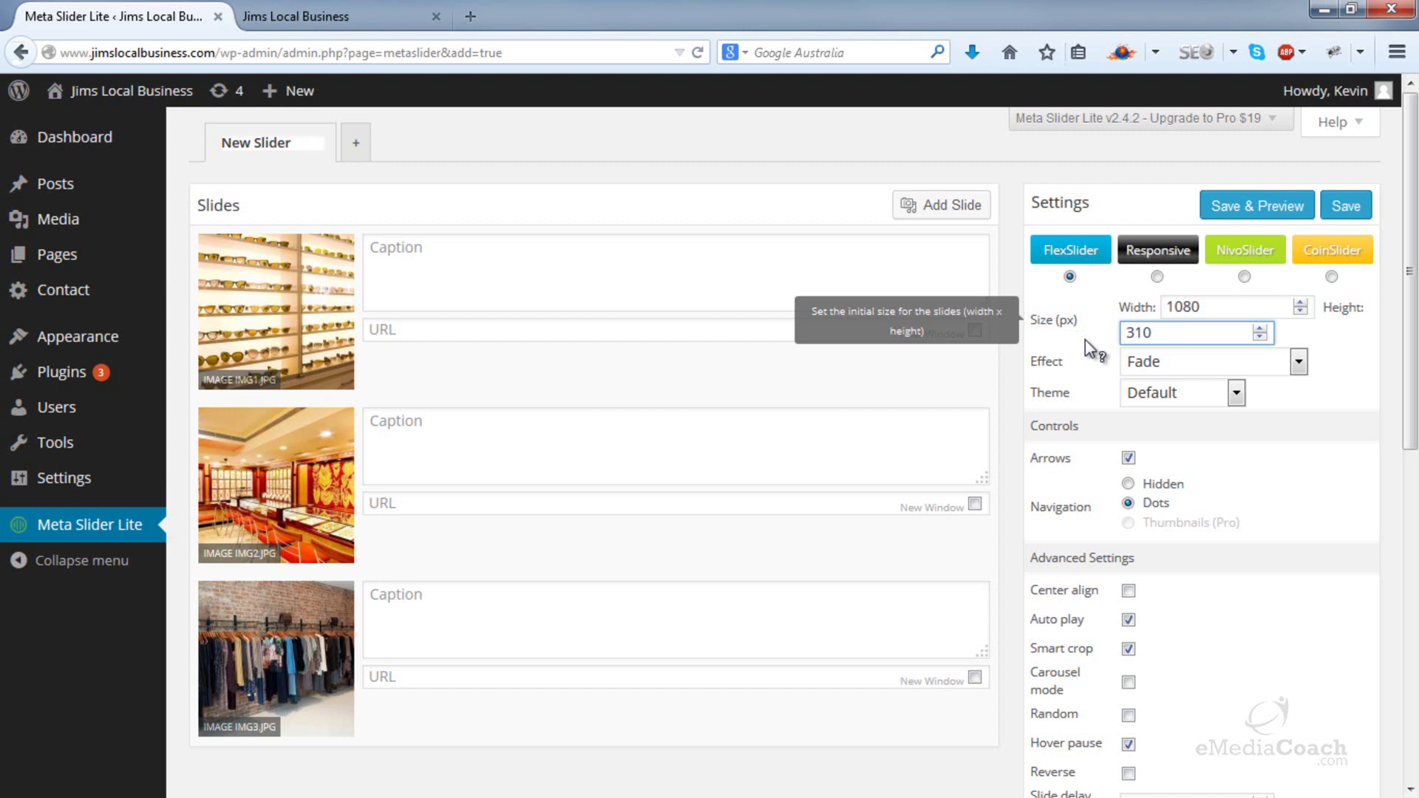
{"action": "left_click", "coordinate": [1237, 396]}
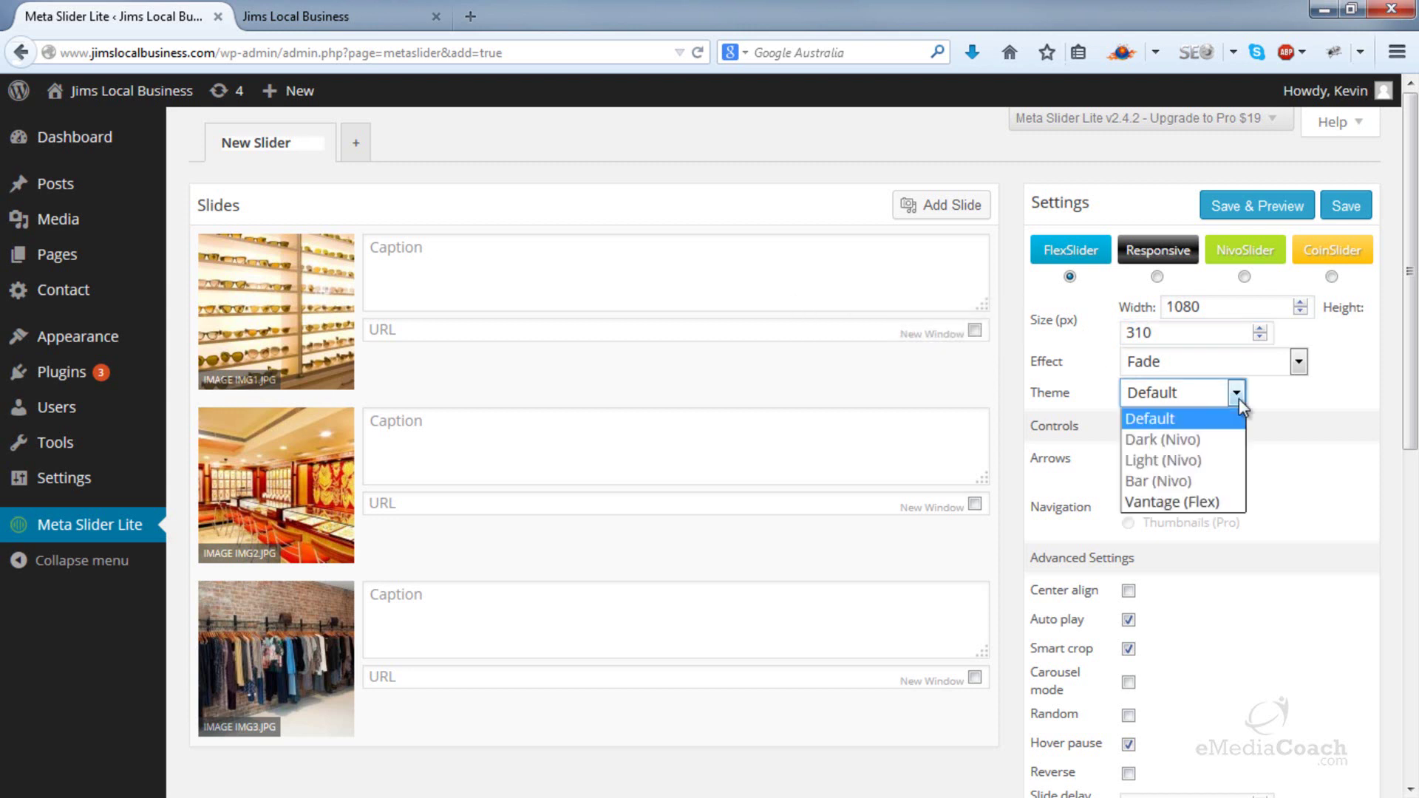
{"action": "left_click", "coordinate": [1168, 503]}
- Set the slide delay to 4000 ms in the advanced settings and save the slider
{"action": "scroll", "coordinate": [1165, 420], "scroll_direction": "down", "scroll_amount": 2}
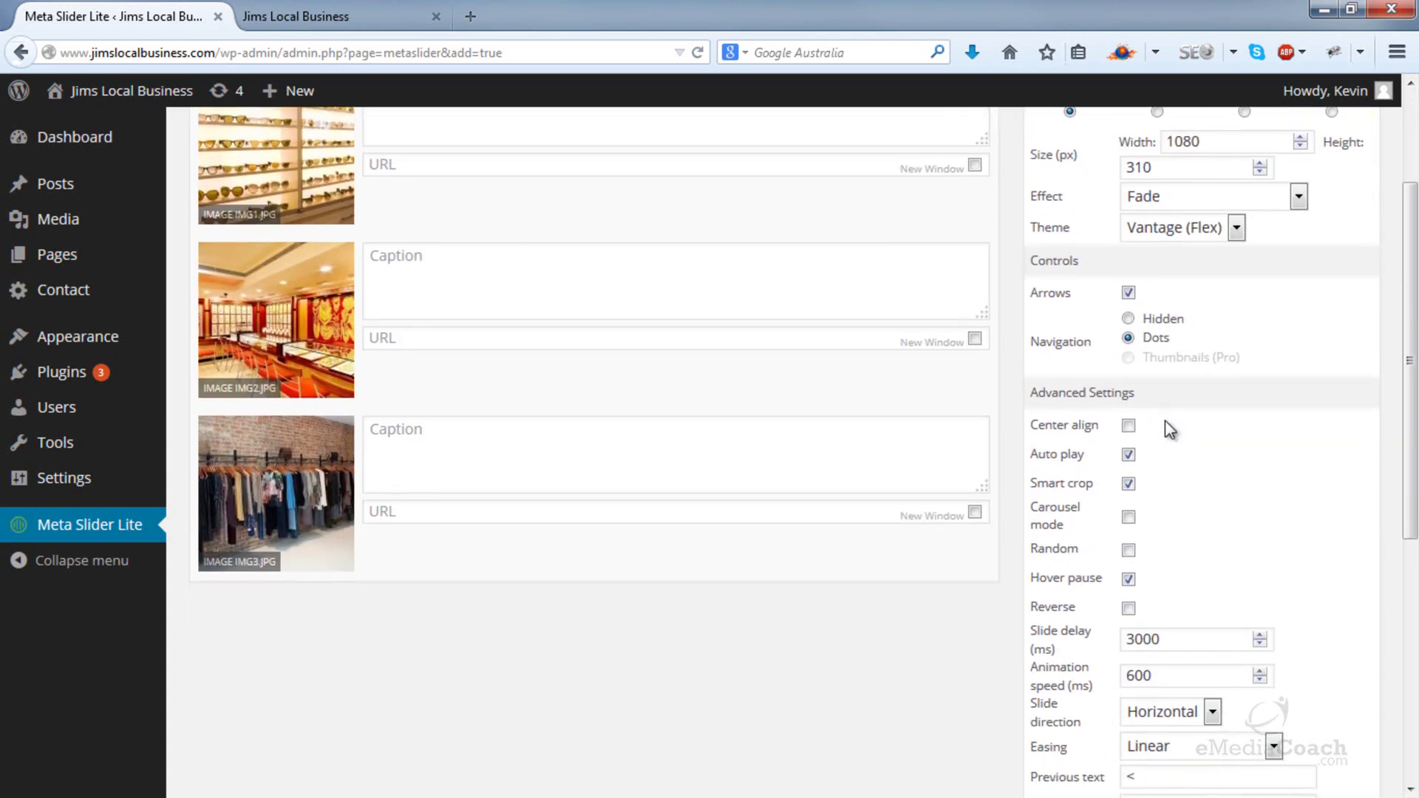
{"action": "scroll", "coordinate": [1165, 421], "scroll_direction": "down", "scroll_amount": 5}
{"action": "scroll", "coordinate": [1165, 422], "scroll_direction": "up", "scroll_amount": 4}
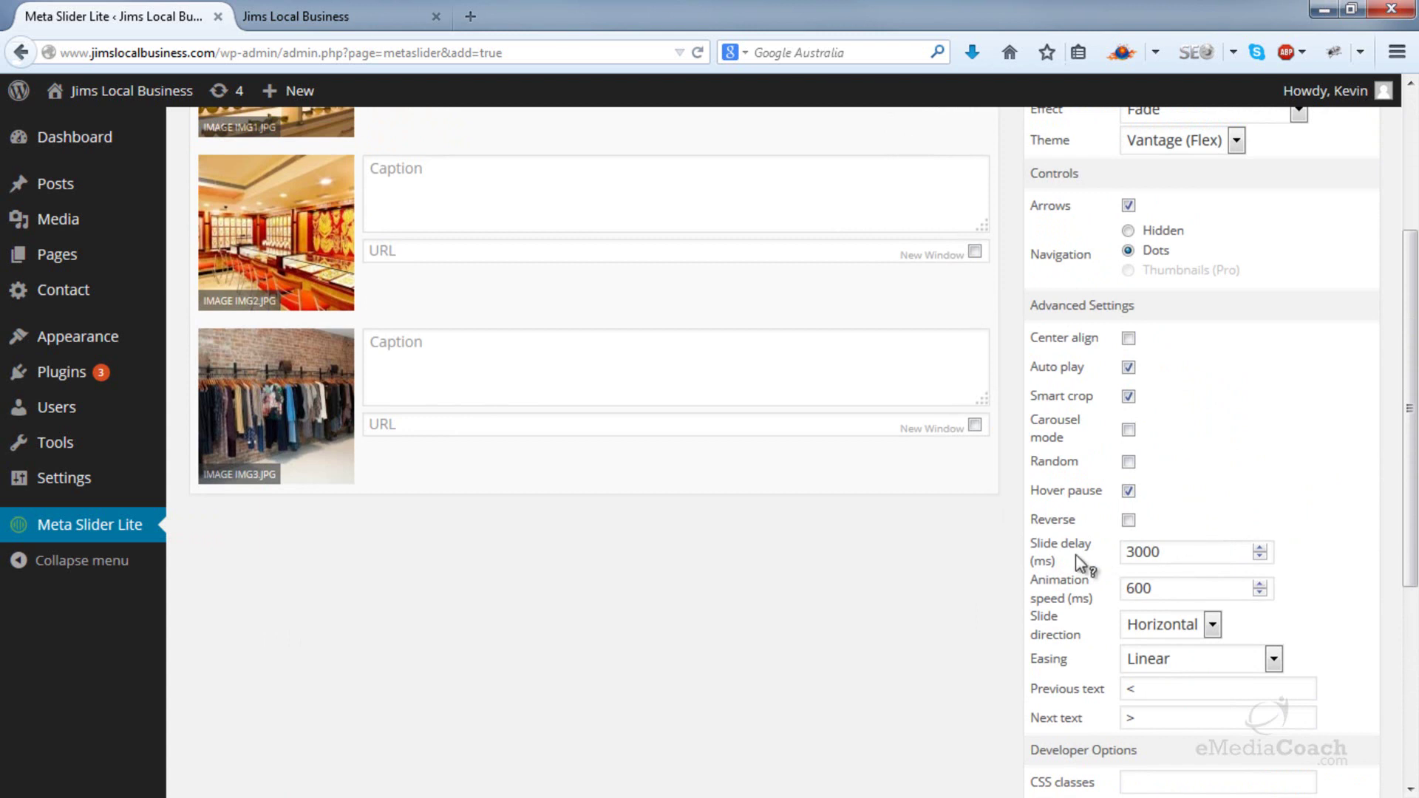
{"action": "left_click", "coordinate": [1165, 551]}
{"action": "double_click", "coordinate": [1165, 550]}
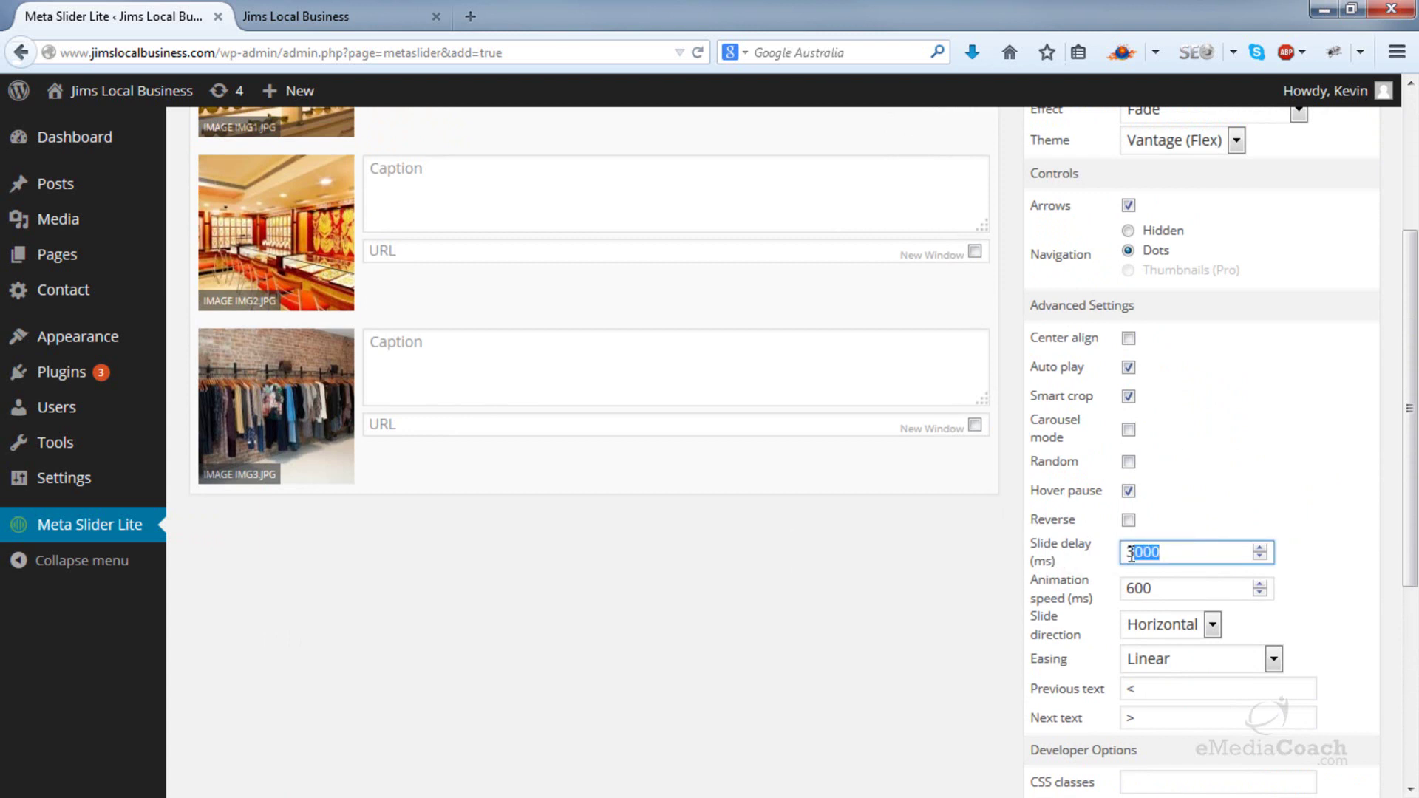
{"action": "left_click", "coordinate": [1163, 551]}
{"action": "left_click_drag", "start_coordinate": [1137, 555], "coordinate": [1129, 555]}
{"action": "type", "text": "4"}
{"action": "scroll", "coordinate": [1102, 580], "scroll_direction": "down", "scroll_amount": 3}
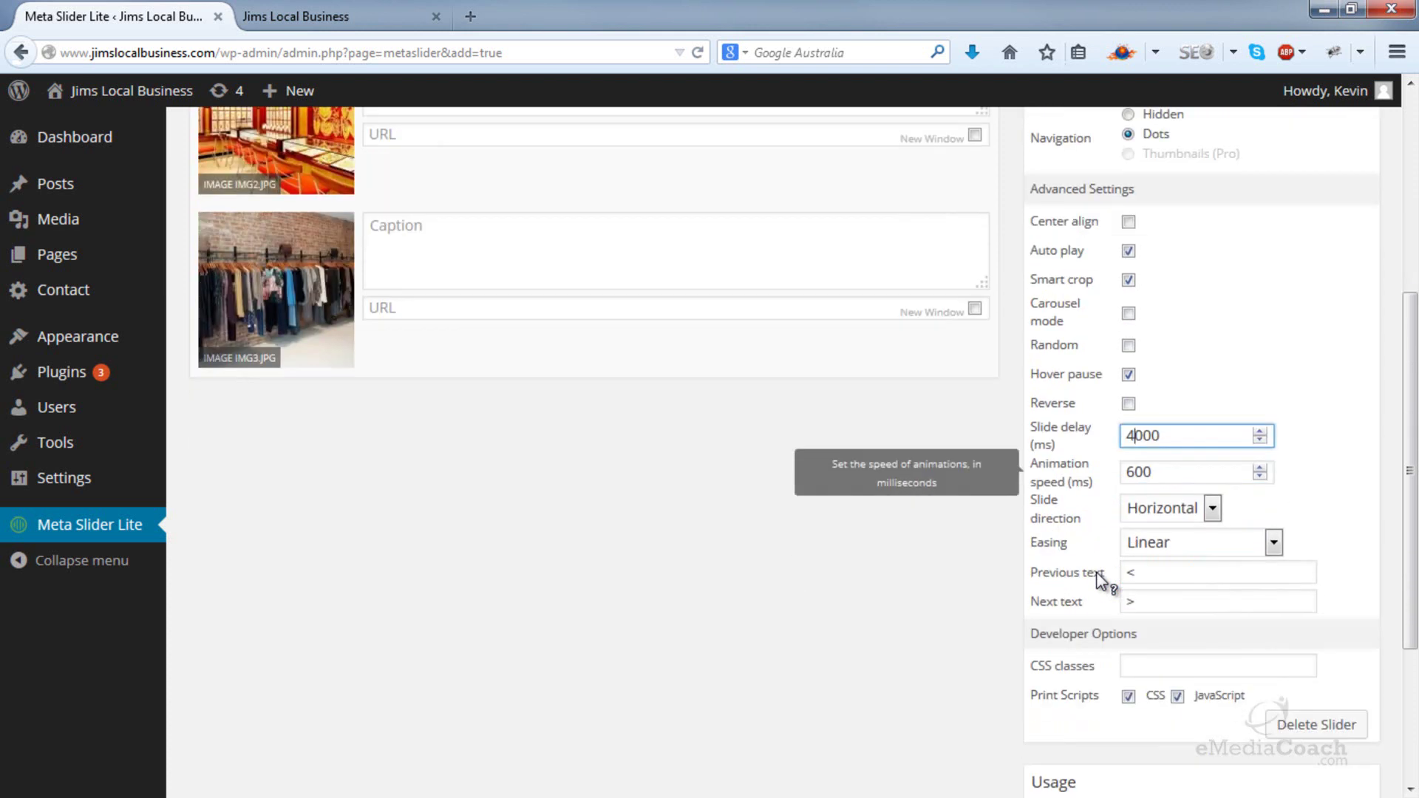
{"action": "scroll", "coordinate": [1102, 579], "scroll_direction": "up", "scroll_amount": 6}
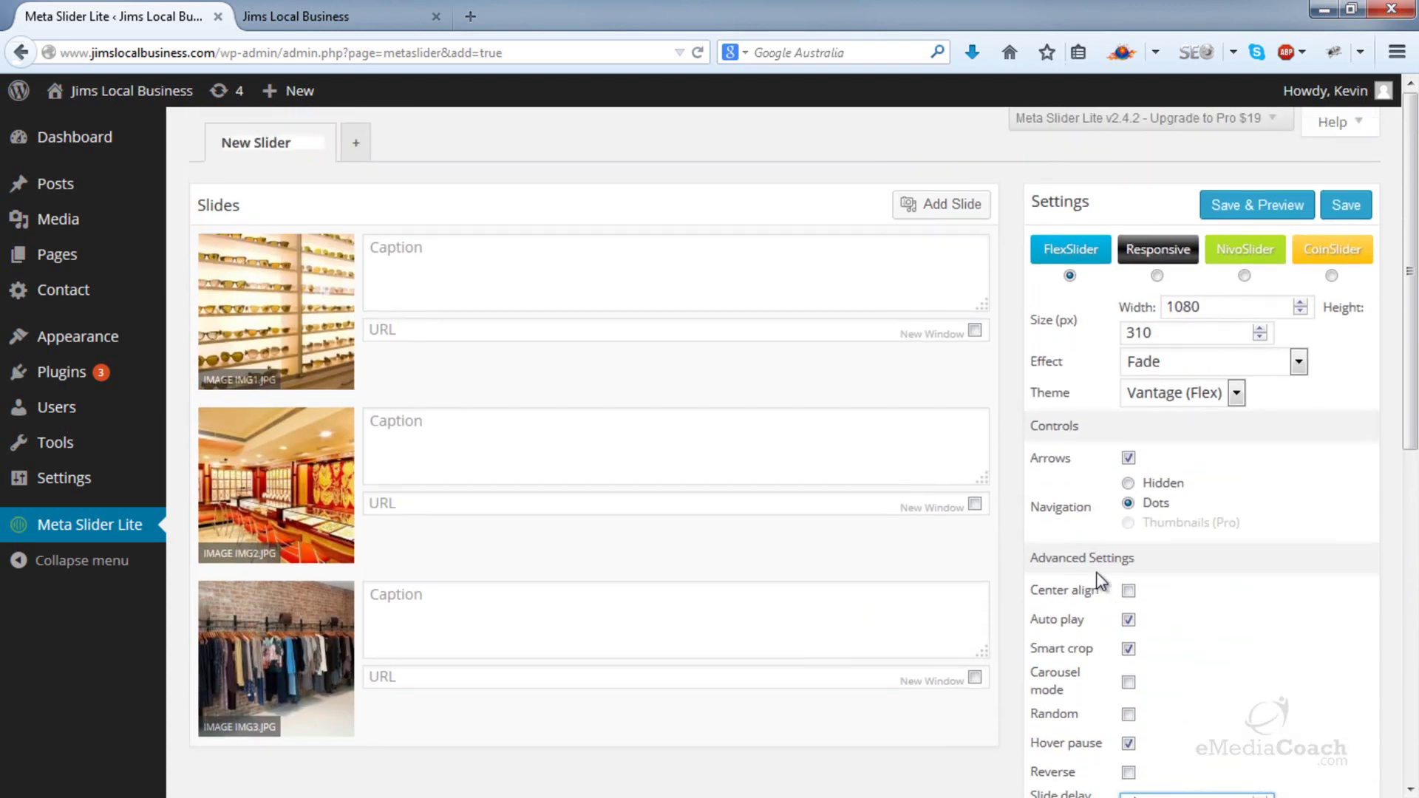
{"action": "left_click", "coordinate": [1343, 212]}
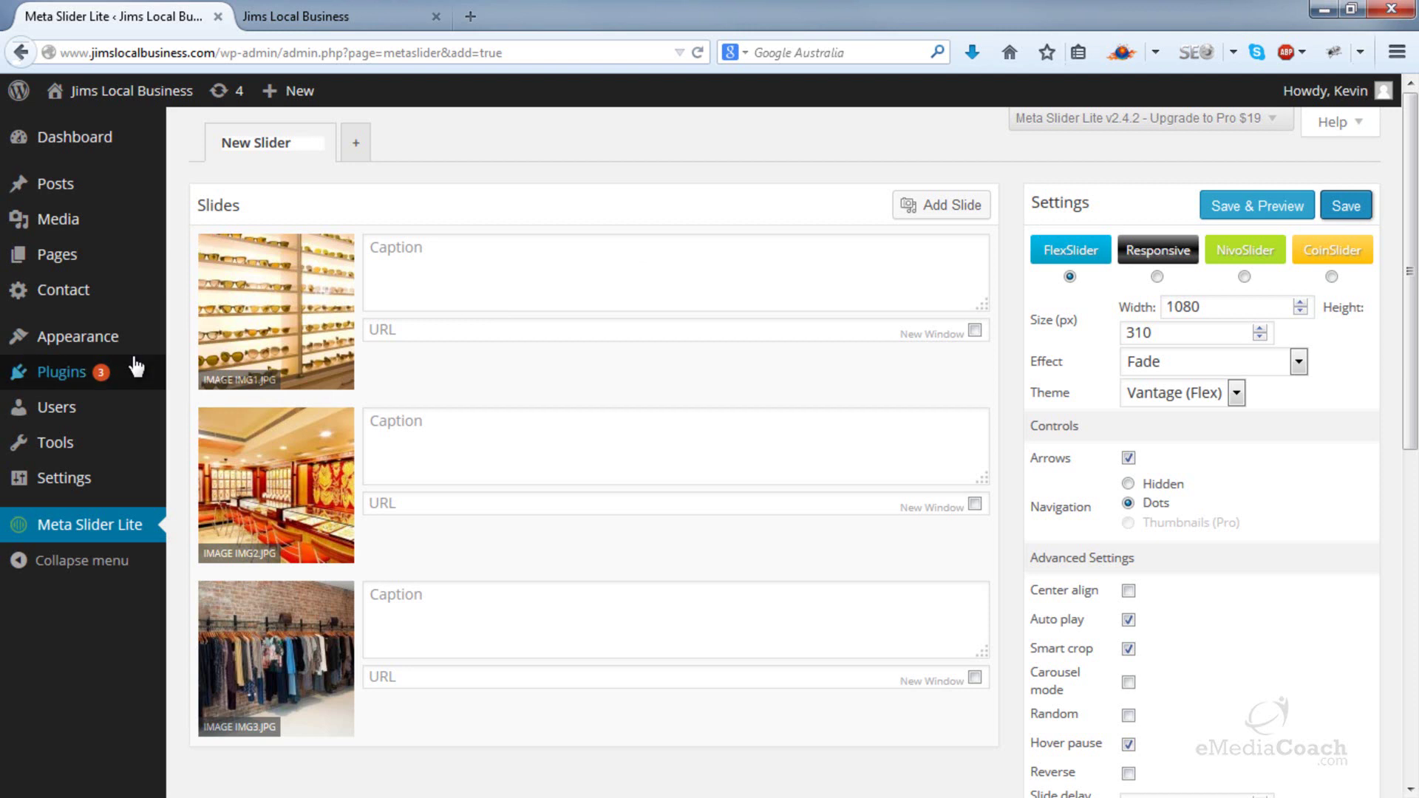
- In the Vantage theme settings, set the home page slider to Slider: New Slider and save the settings
{"action": "mouse_move", "coordinate": [132, 351]}
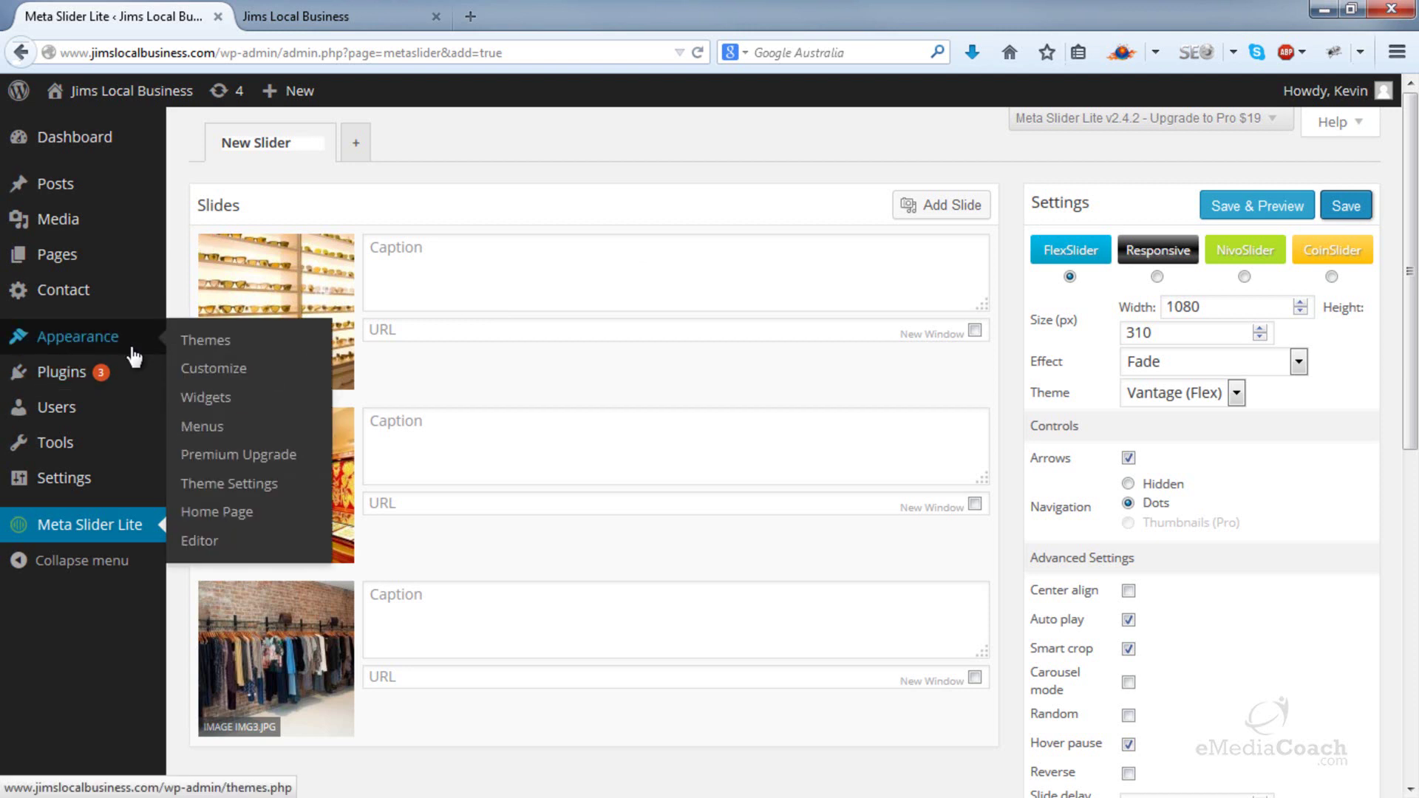
{"action": "left_click", "coordinate": [238, 491]}
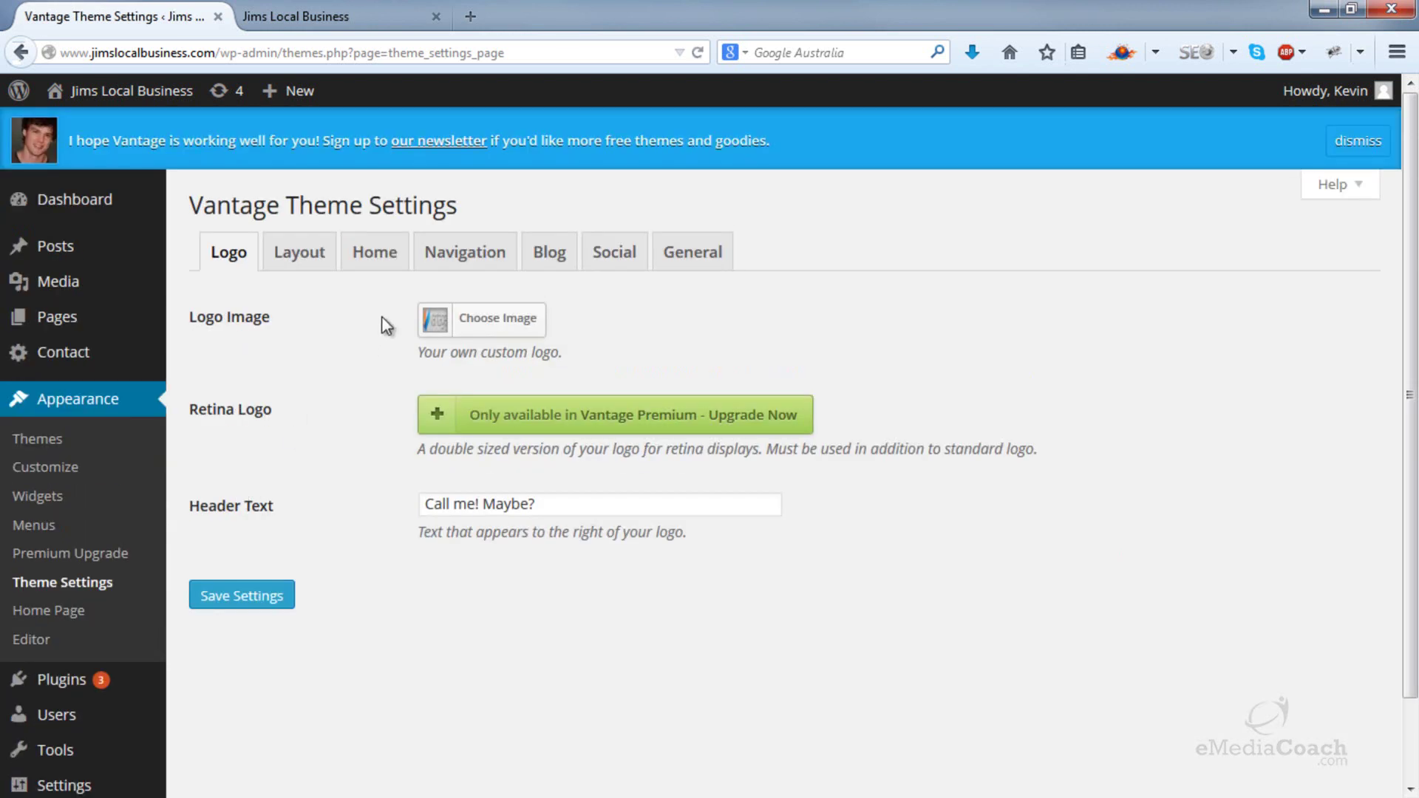
{"action": "left_click", "coordinate": [394, 268]}
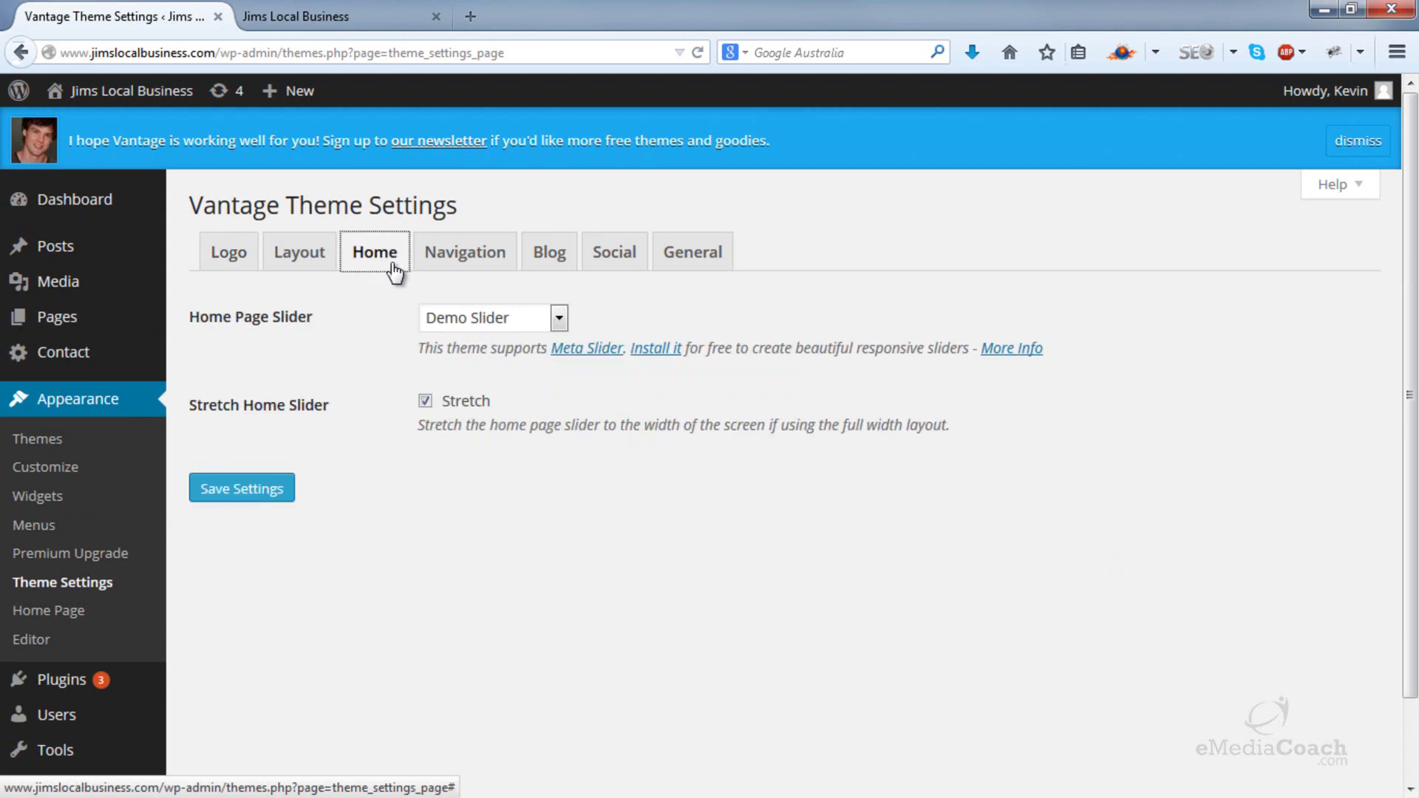
{"action": "left_click", "coordinate": [498, 319]}
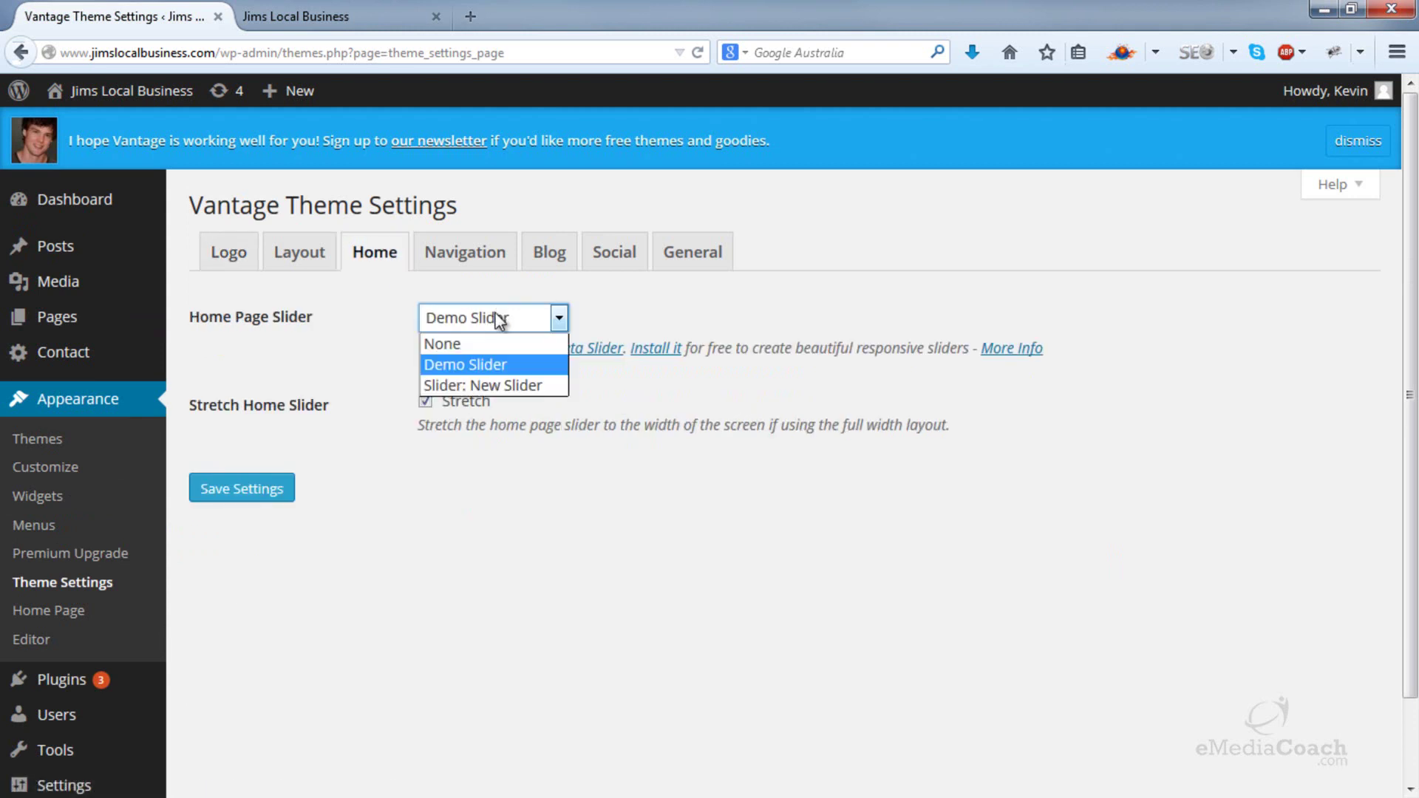
{"action": "left_click", "coordinate": [532, 384]}
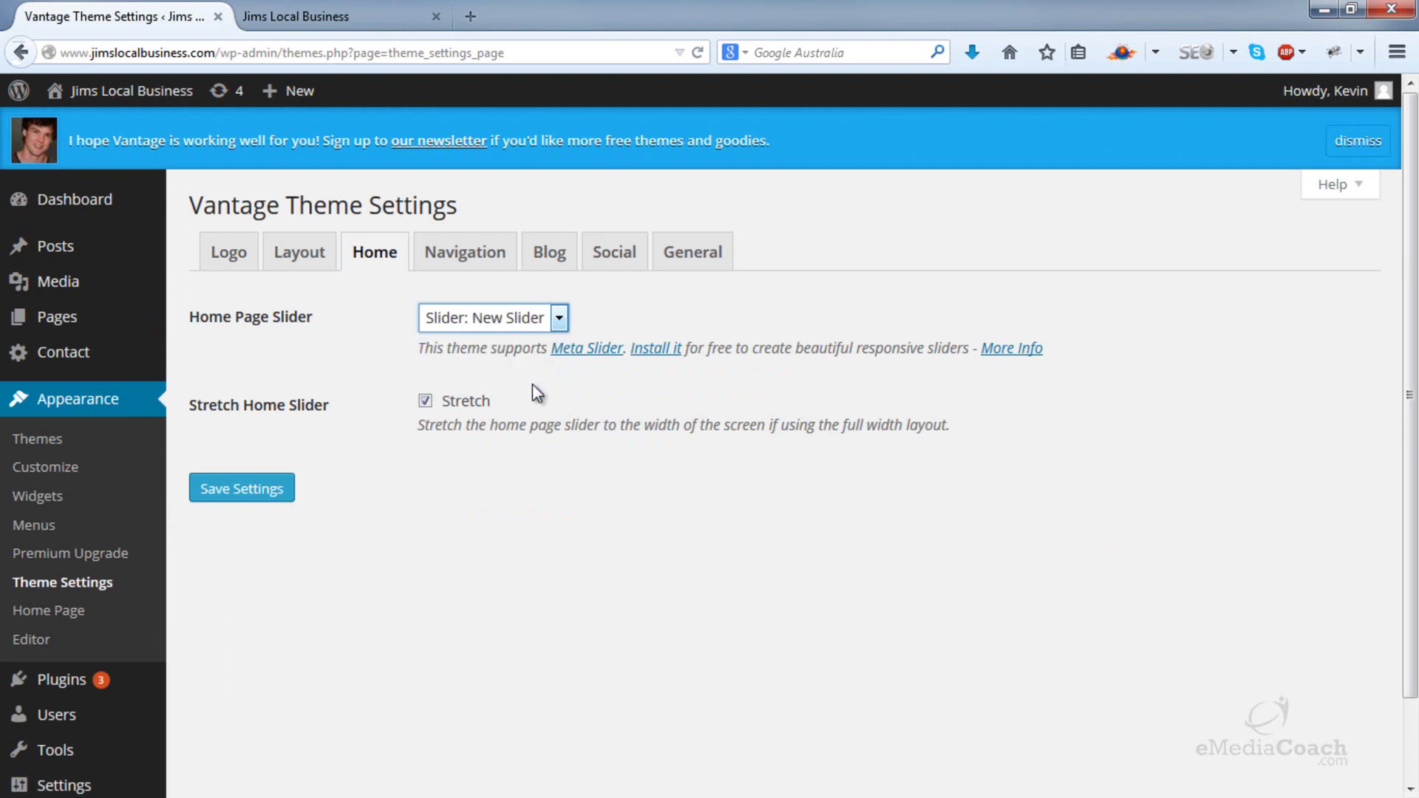
{"action": "left_click", "coordinate": [260, 492]}
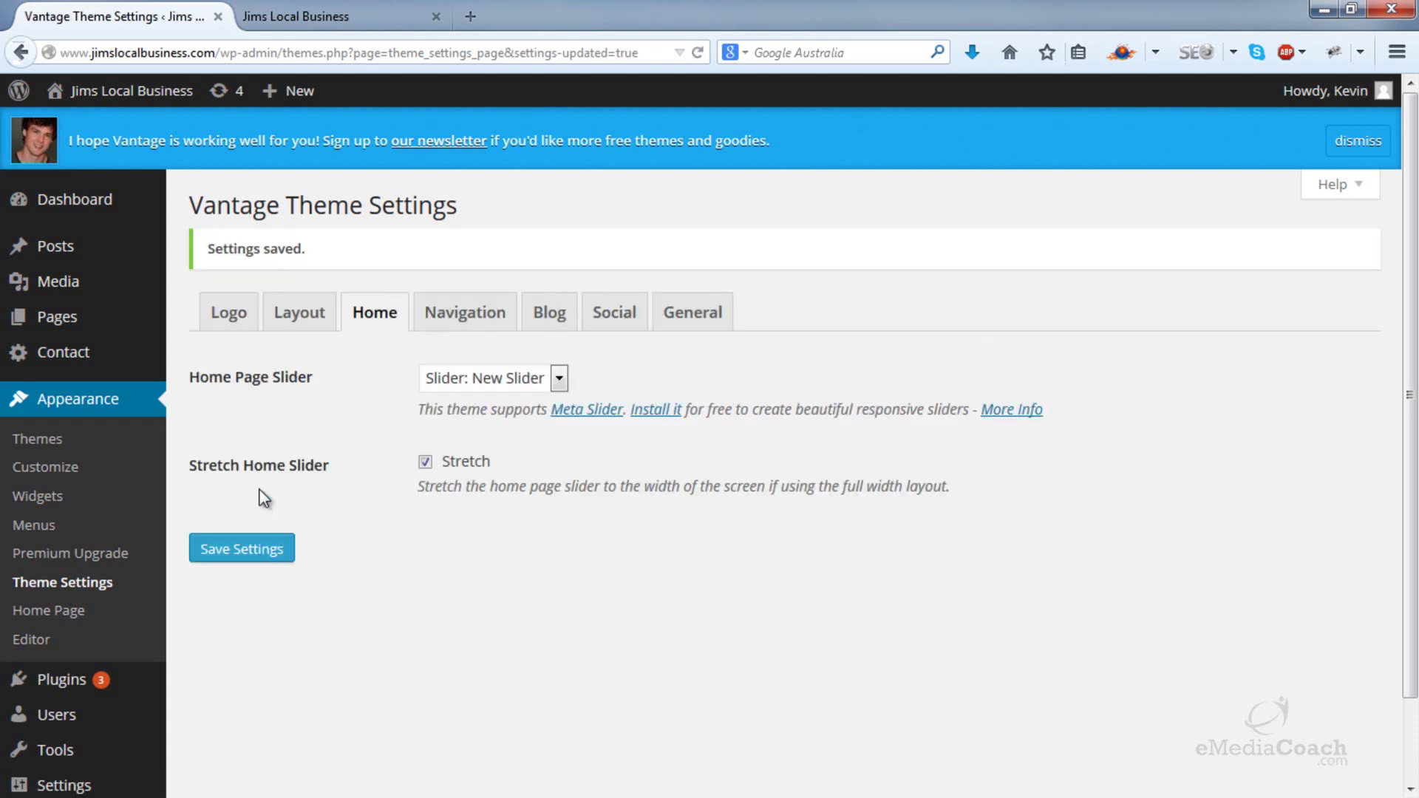
- Reload the live homepage in its own browser tab to check the new image slider
{"action": "left_click", "coordinate": [335, 17]}
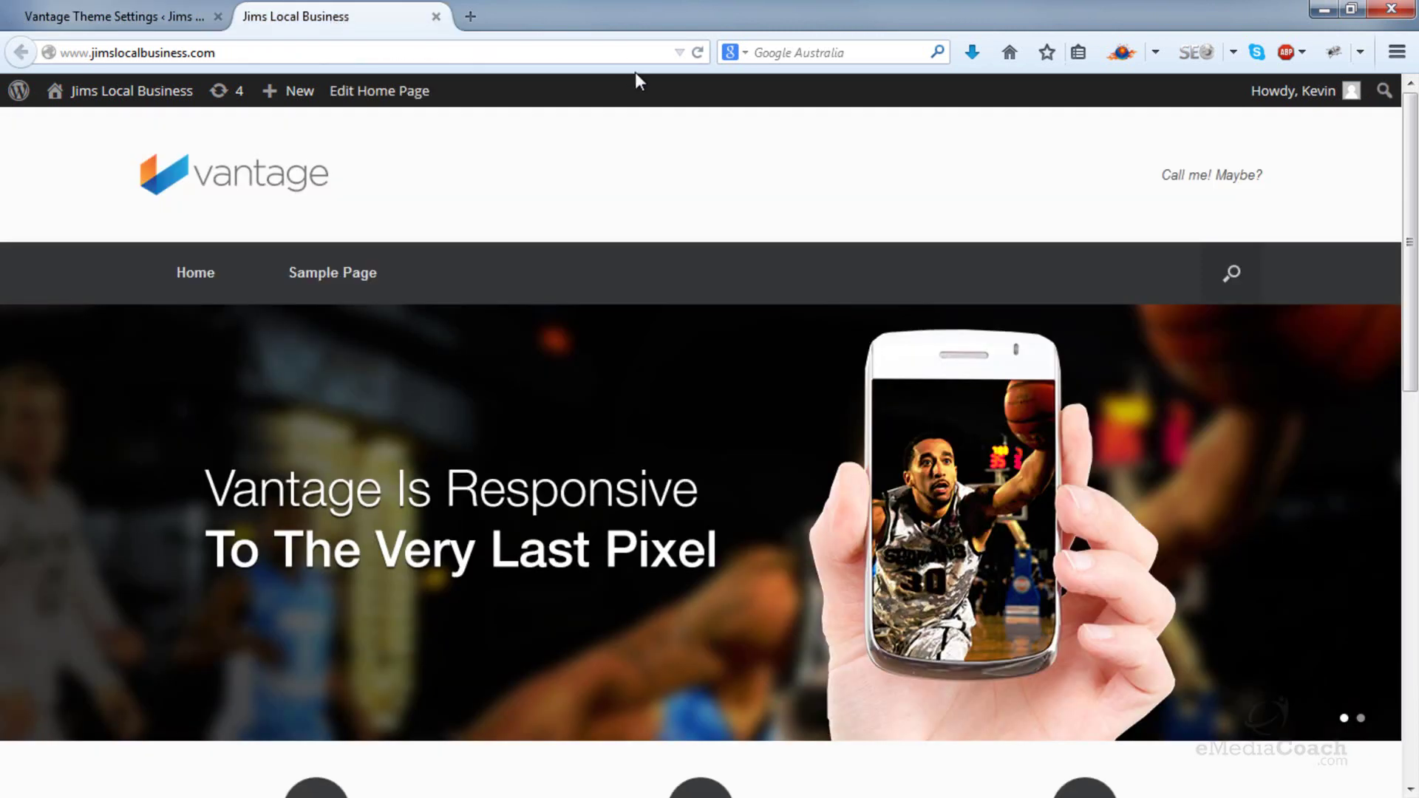
{"action": "left_click", "coordinate": [702, 54]}
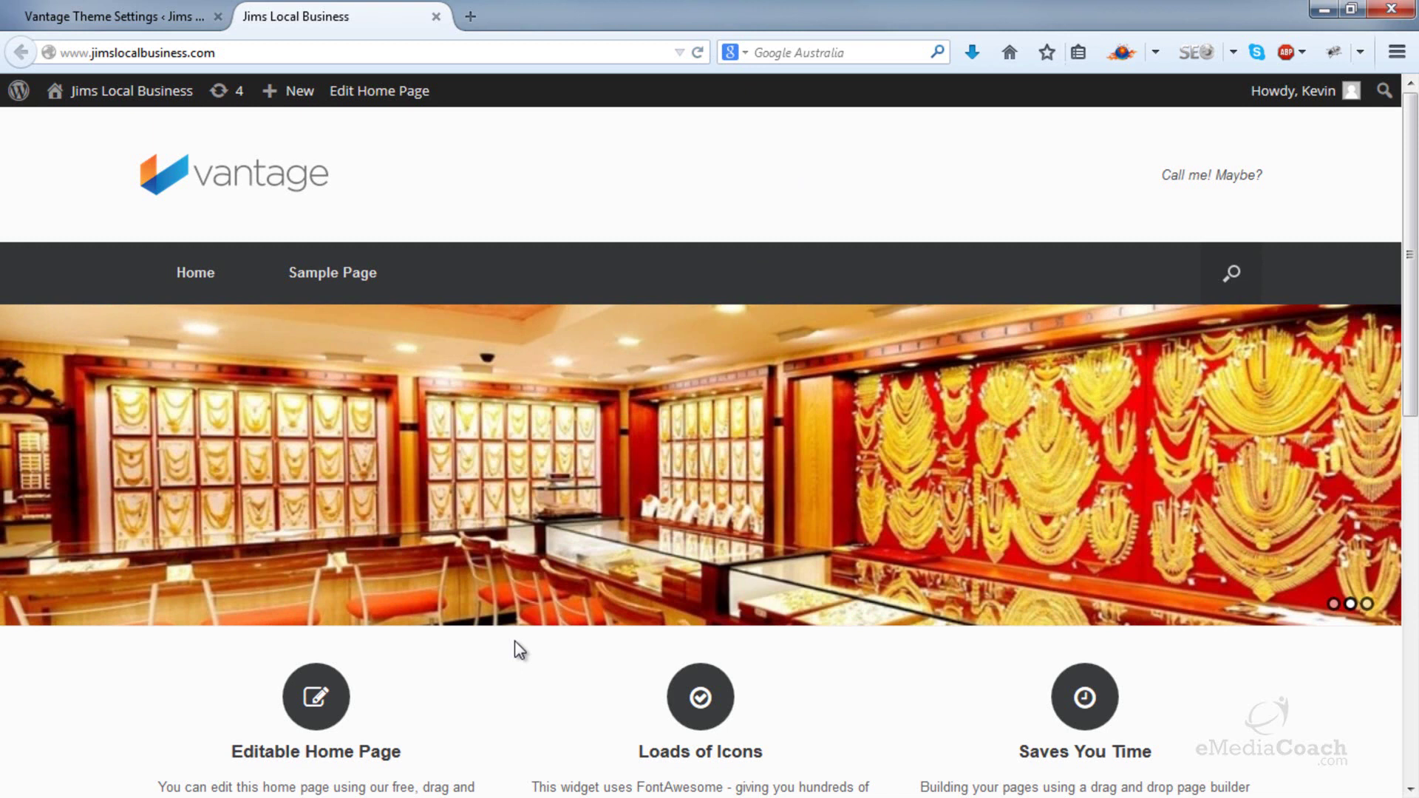
- Examine the image slider and the three icon columns beneath it on the live homepage
{"action": "mouse_move", "coordinate": [872, 507]}
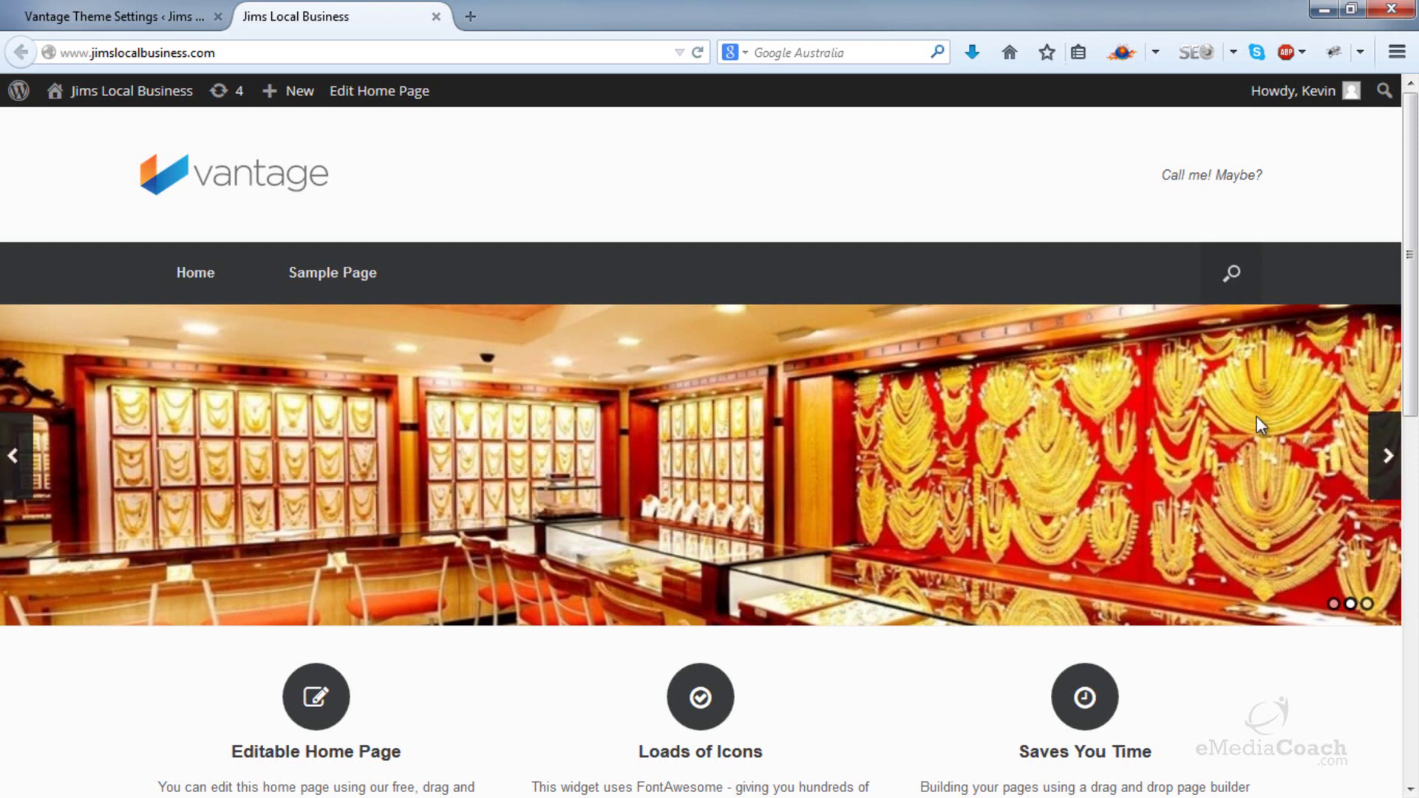
{"action": "scroll", "coordinate": [1256, 416], "scroll_direction": "down", "scroll_amount": 6}
{"action": "scroll", "coordinate": [1257, 416], "scroll_direction": "up", "scroll_amount": 5}
{"action": "scroll", "coordinate": [1256, 416], "scroll_direction": "up", "scroll_amount": 1}
{"action": "scroll", "coordinate": [1256, 420], "scroll_direction": "down", "scroll_amount": 3}
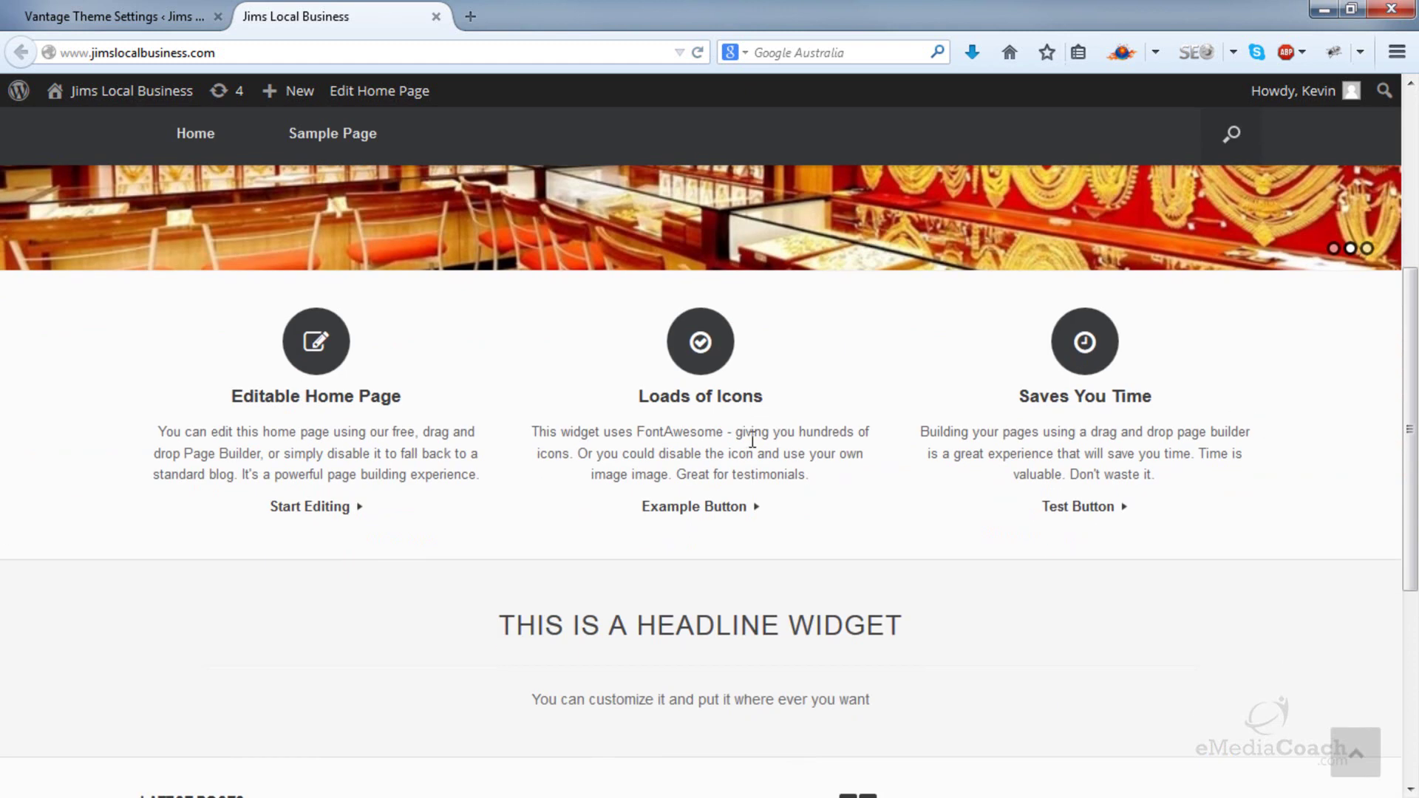
{"action": "double_click", "coordinate": [288, 396]}
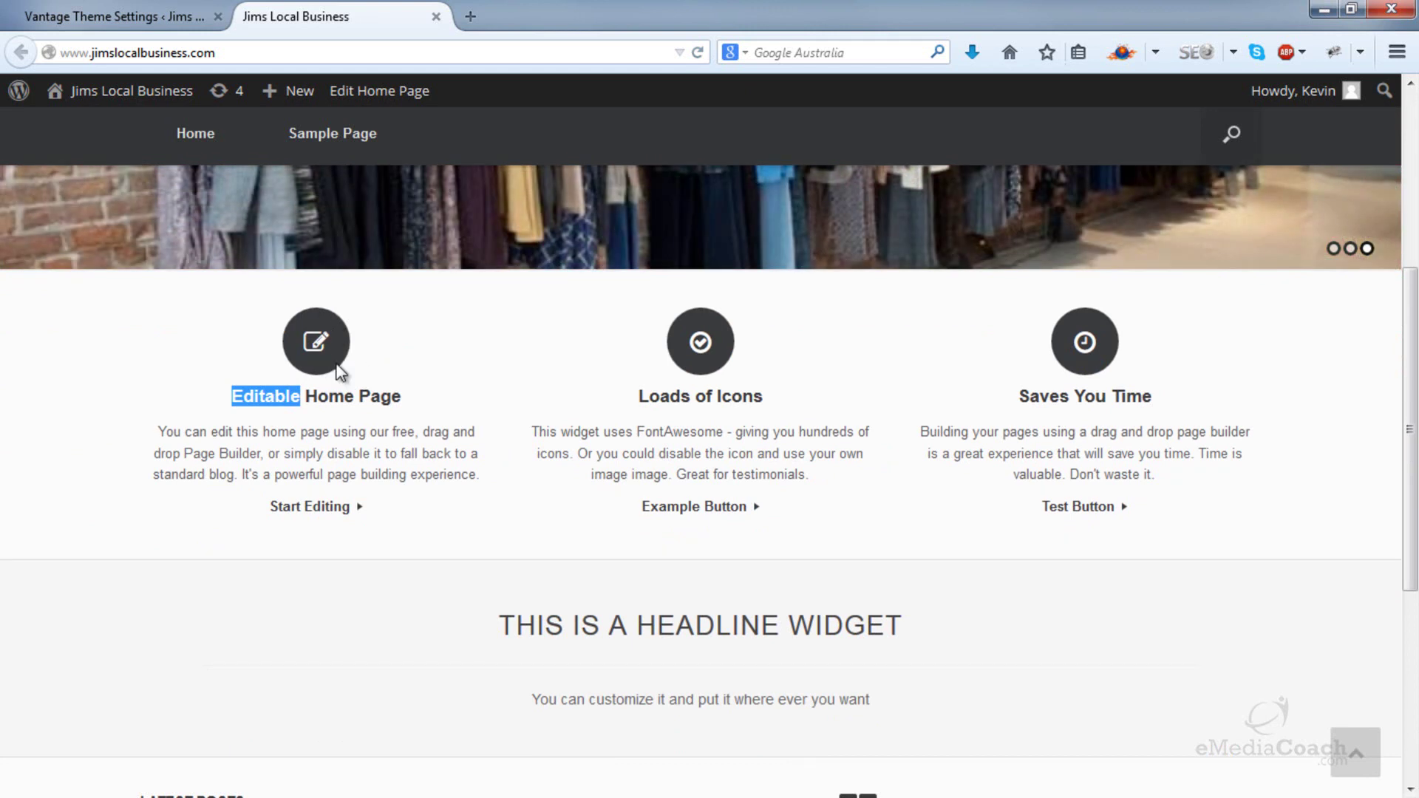
{"action": "left_click_drag", "start_coordinate": [340, 371], "coordinate": [374, 517]}
{"action": "left_click_drag", "start_coordinate": [633, 396], "coordinate": [785, 512]}
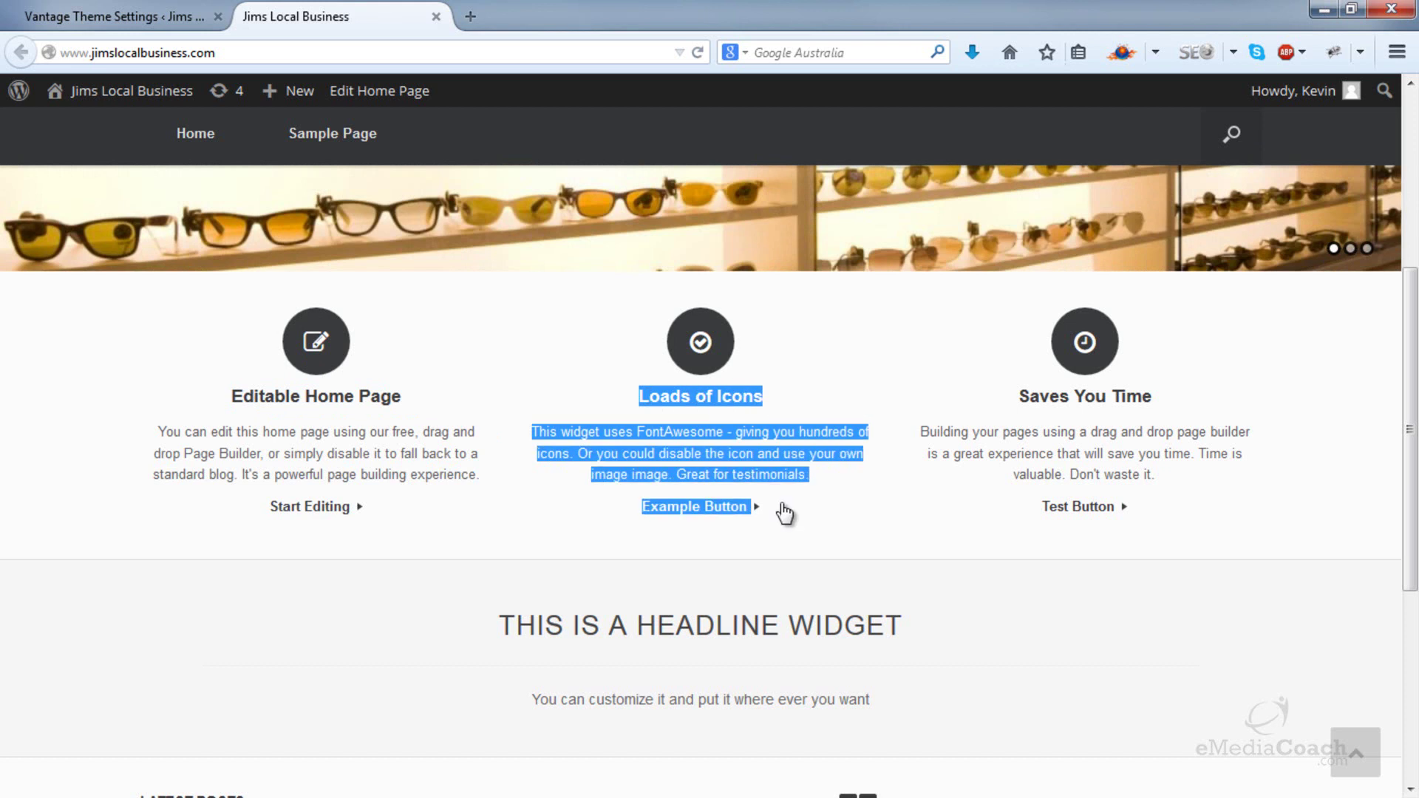
{"action": "left_click_drag", "start_coordinate": [1019, 399], "coordinate": [1155, 477]}
{"action": "left_click", "coordinate": [983, 433]}
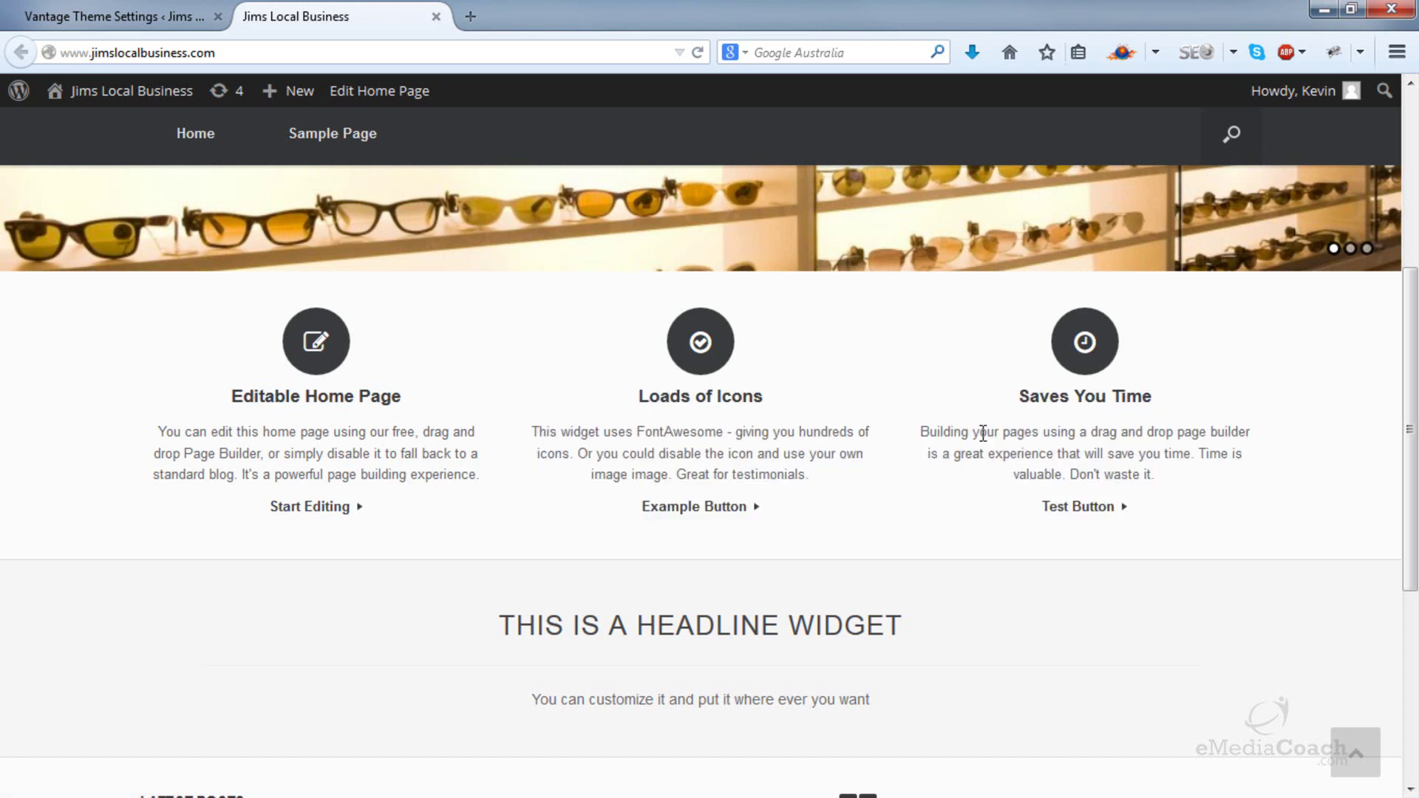
- Dismiss the newsletter notice in the Vantage theme settings, then install and activate the Page Builder plugin from the Home Page settings
{"action": "left_click", "coordinate": [129, 23]}
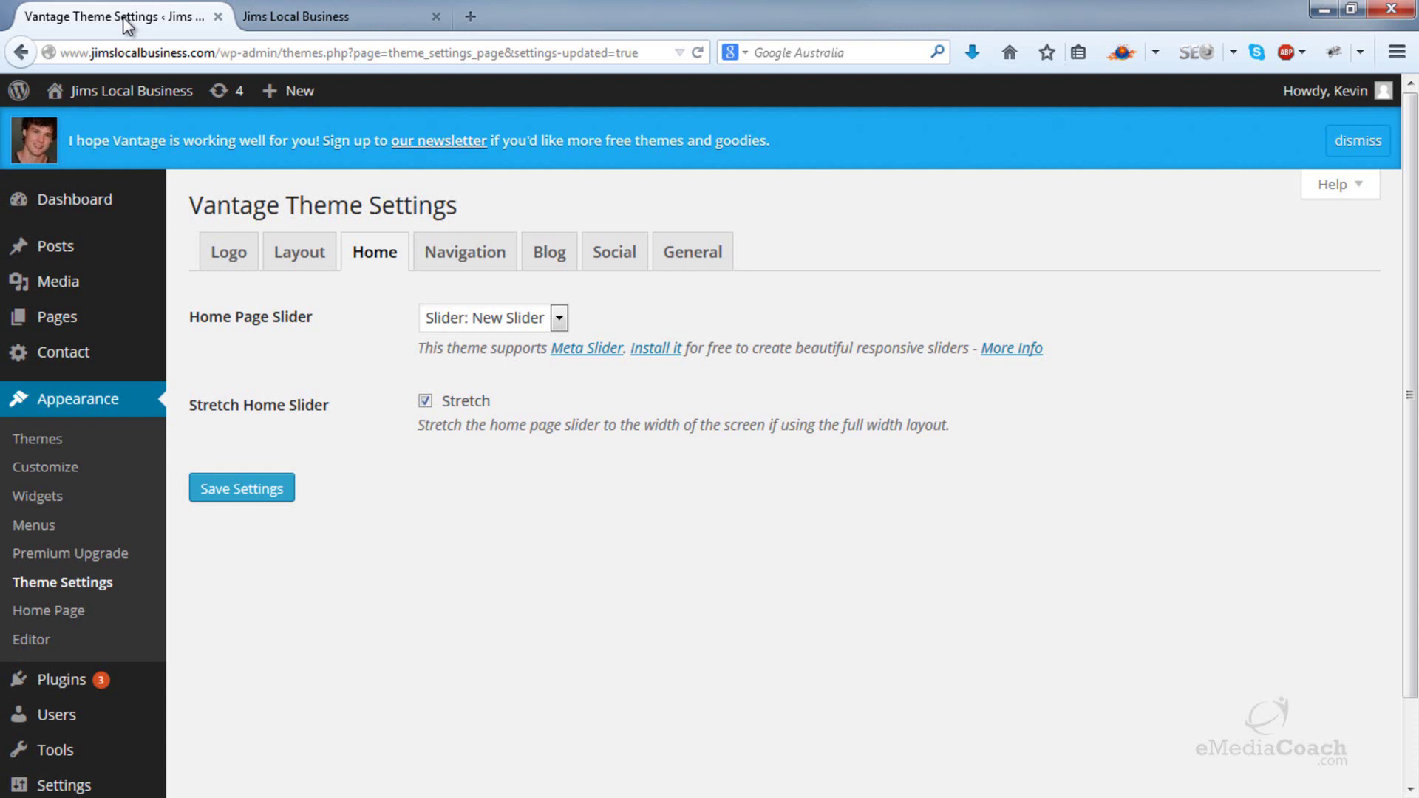
{"action": "left_click", "coordinate": [1354, 143]}
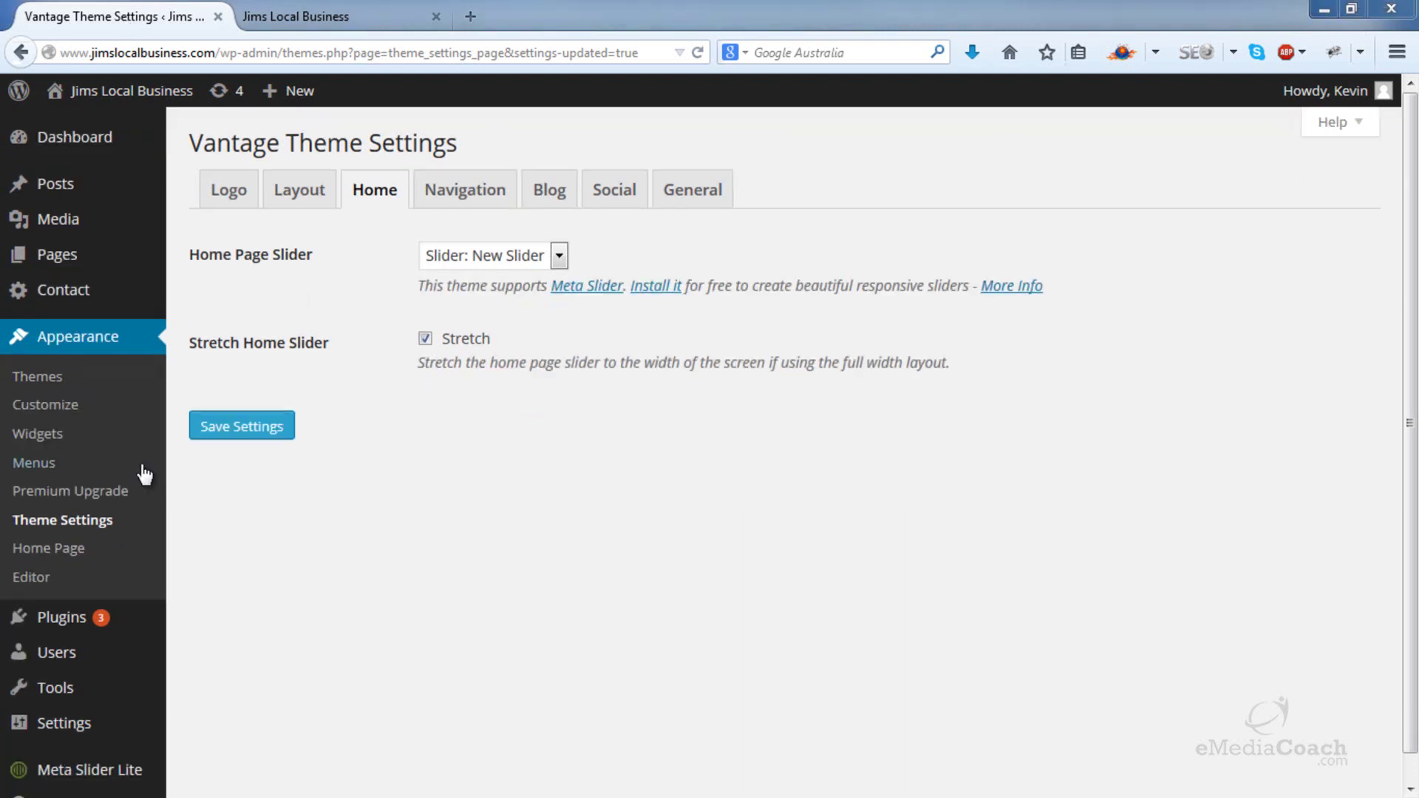
{"action": "left_click", "coordinate": [44, 550]}
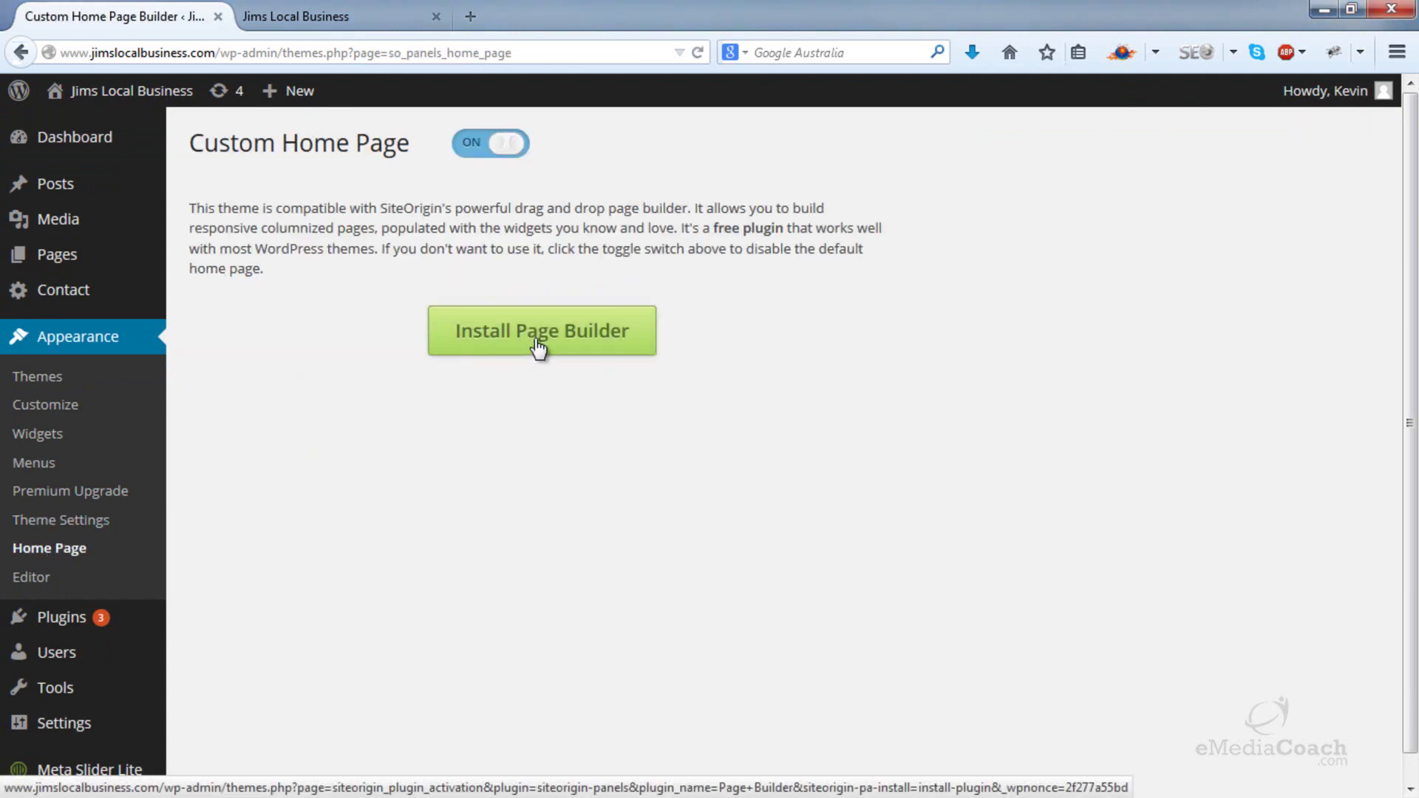
{"action": "left_click", "coordinate": [538, 346]}
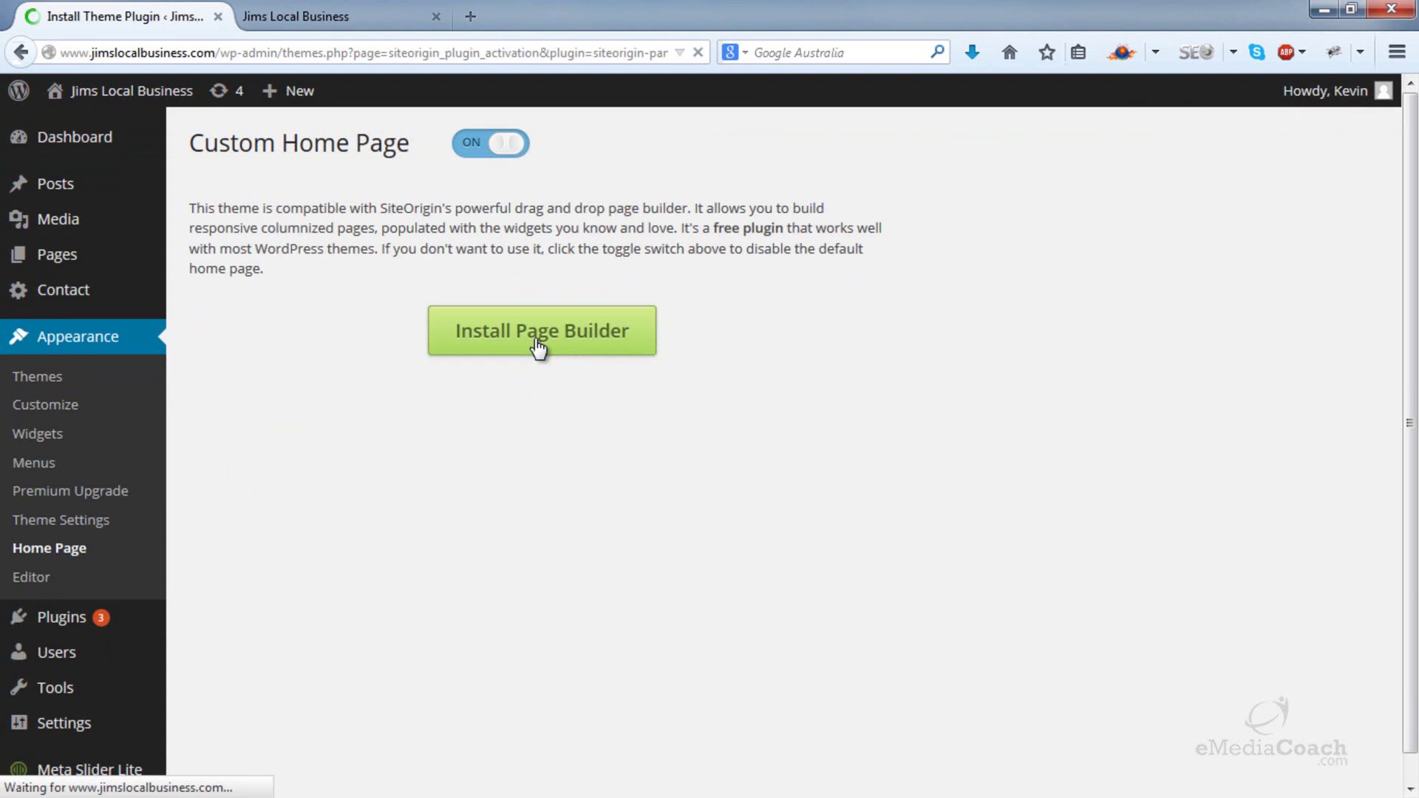
{"action": "left_click", "coordinate": [242, 325]}
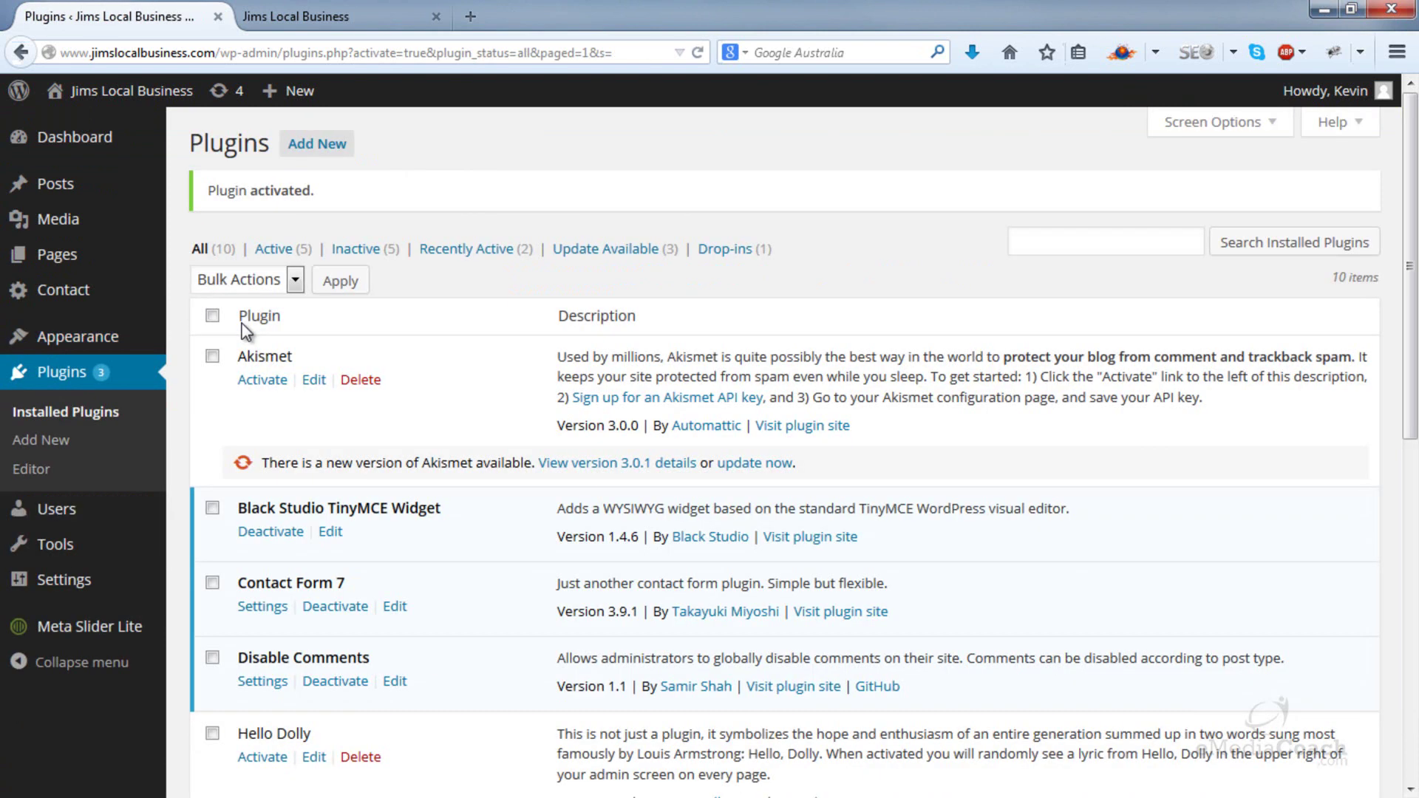
- Return to the Home Page settings, switch the Custom Home Page on and dismiss the Page Builder notice
{"action": "mouse_move", "coordinate": [170, 337]}
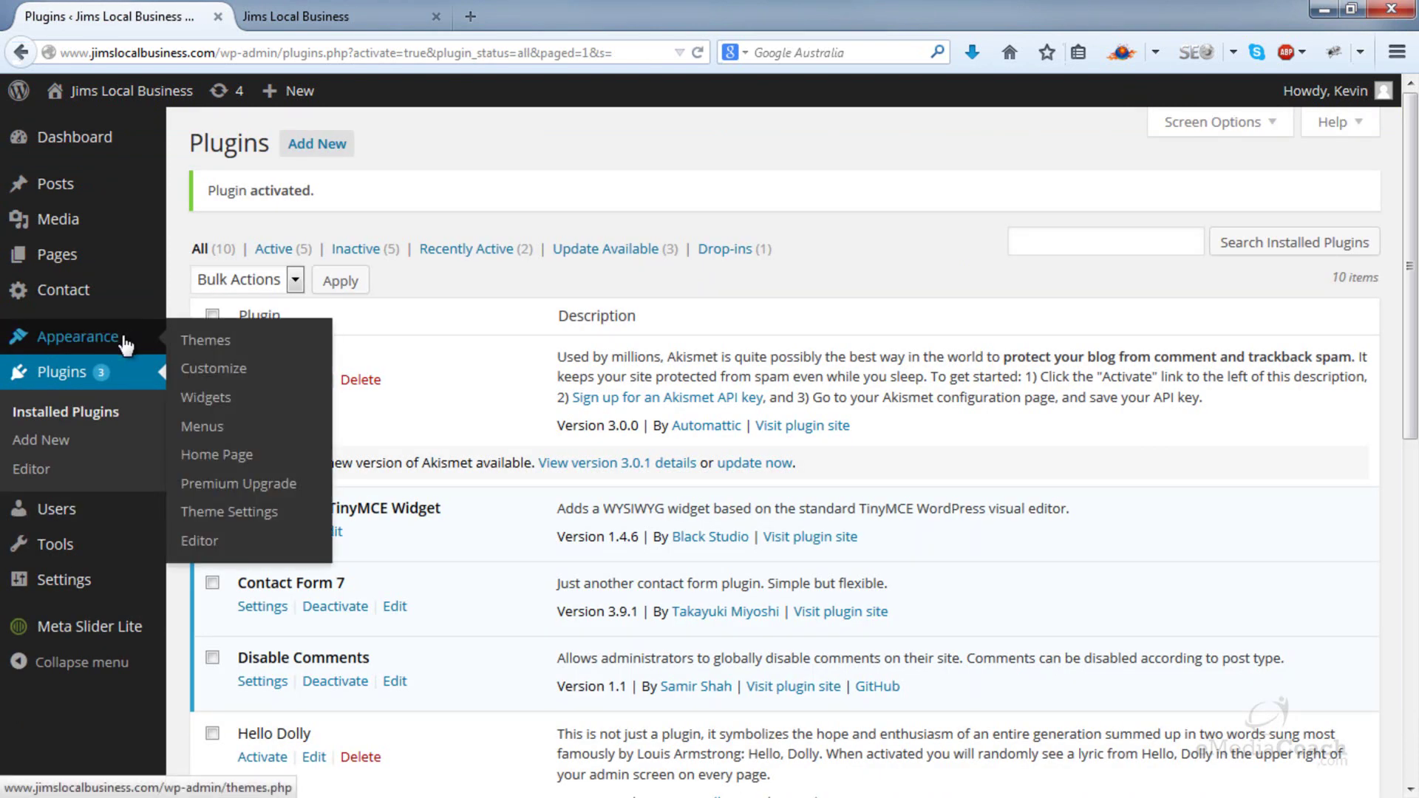
{"action": "left_click", "coordinate": [229, 458]}
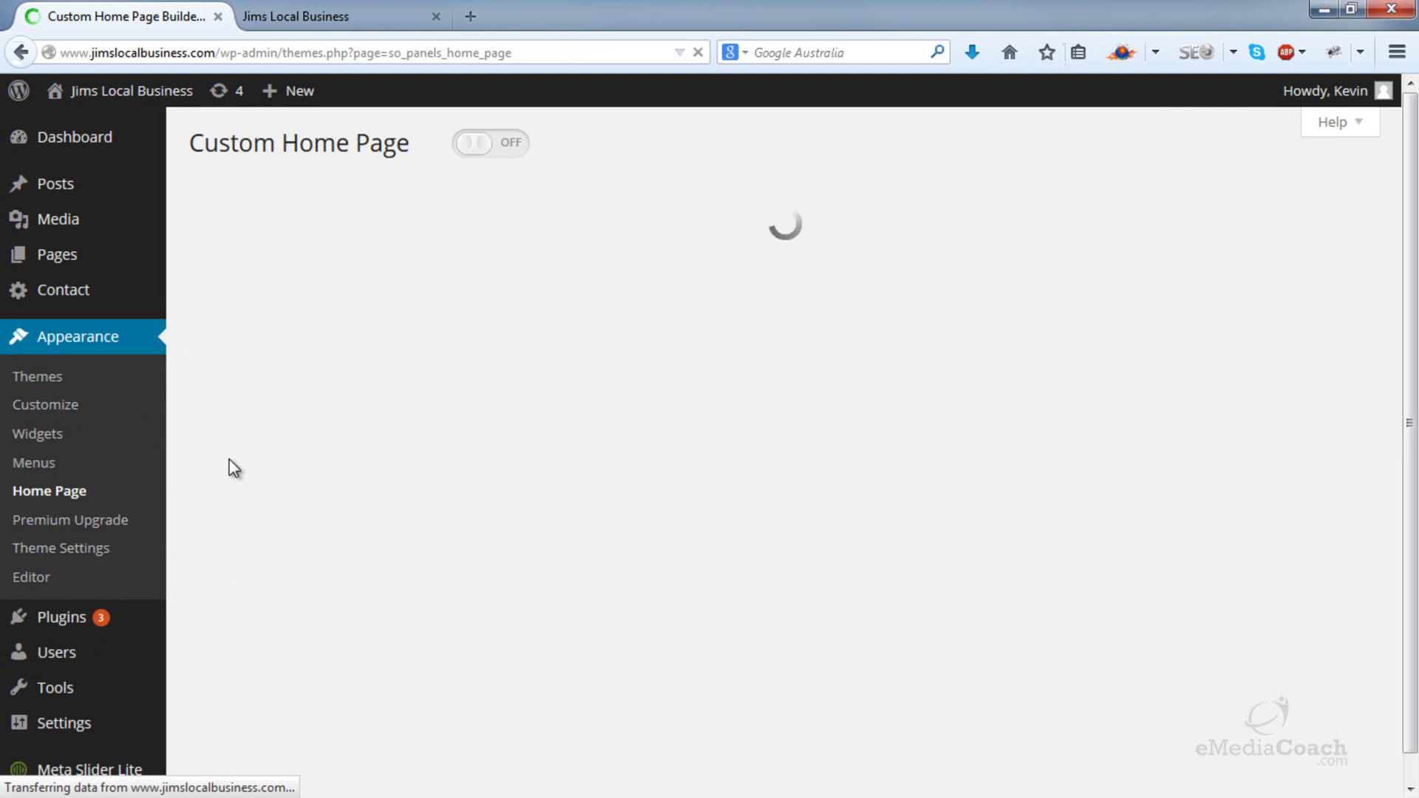
{"action": "left_click", "coordinate": [490, 144]}
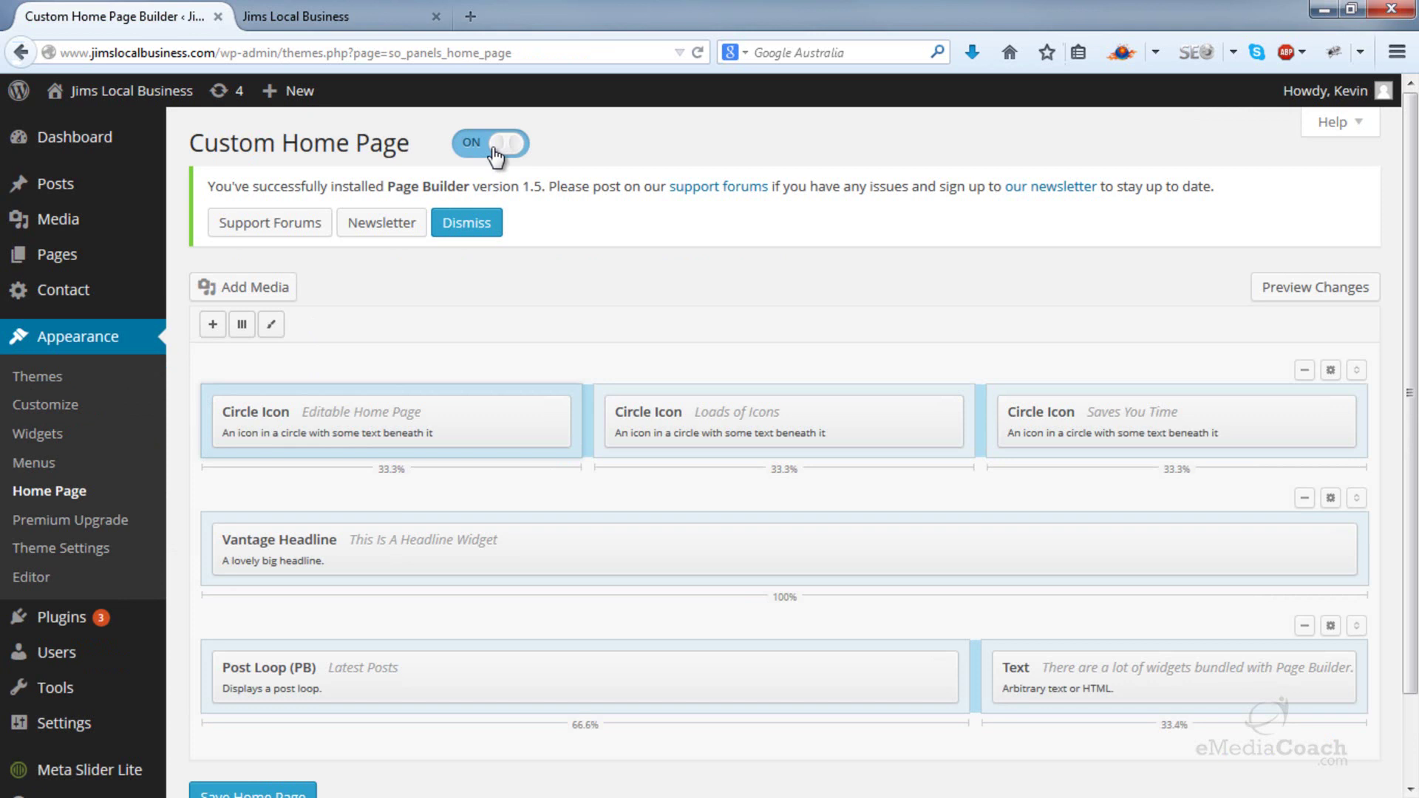
{"action": "left_click", "coordinate": [476, 219]}
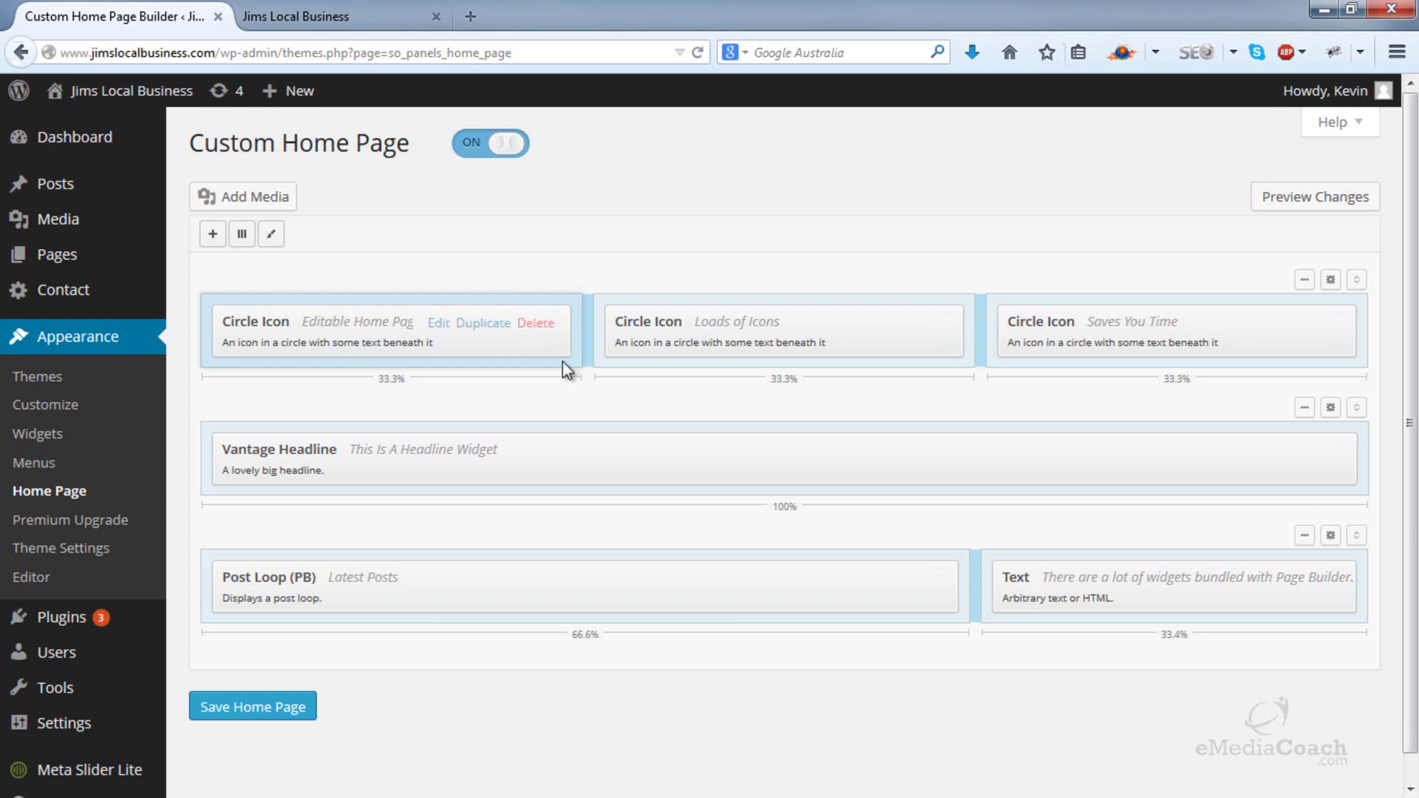
- Compare the builder layout with the live homepage and delete the Post Loop, Text and Vantage Headline widgets
{"action": "left_click", "coordinate": [392, 18]}
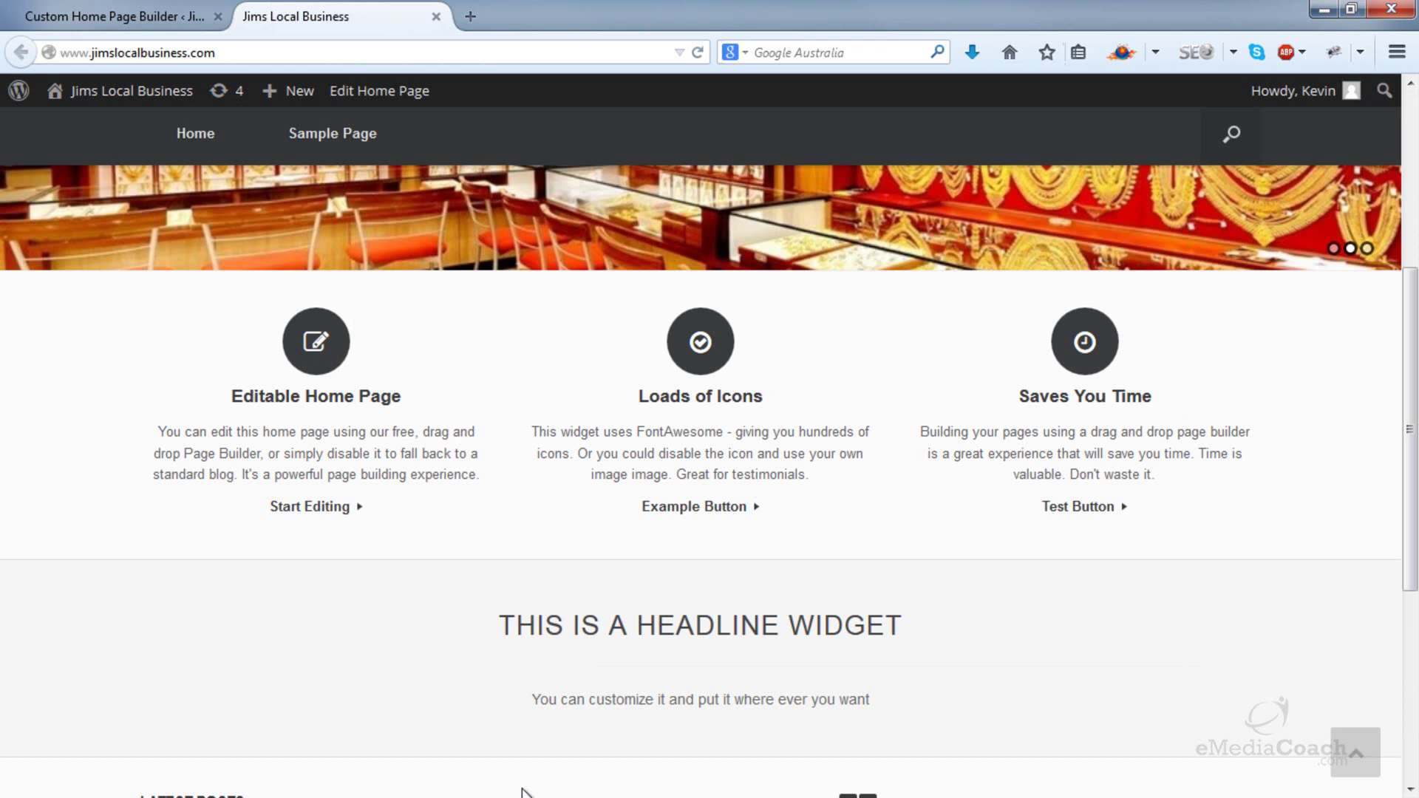
{"action": "key", "text": "ctrl+shift+Tab"}
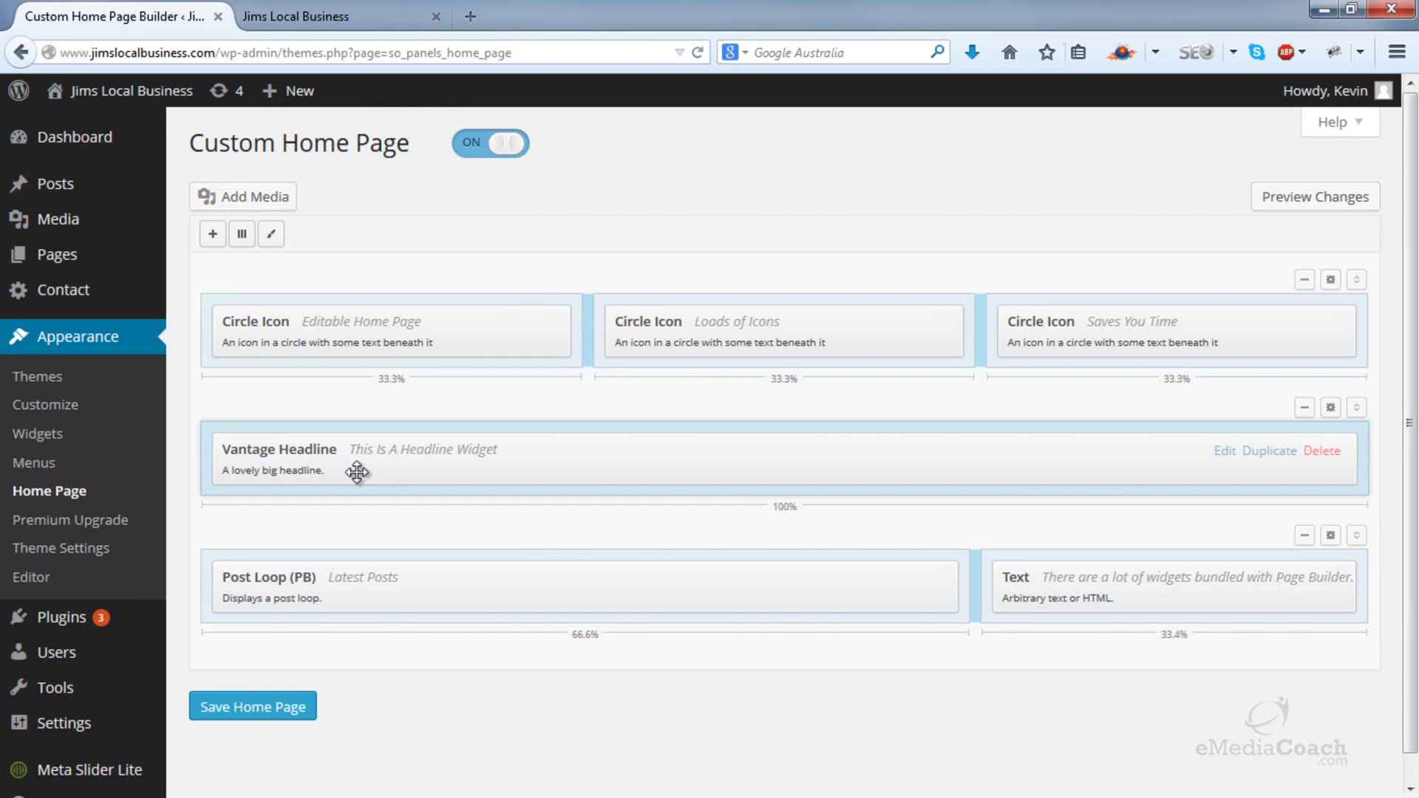
{"action": "left_click", "coordinate": [295, 16]}
{"action": "scroll", "coordinate": [476, 341], "scroll_direction": "down", "scroll_amount": 5}
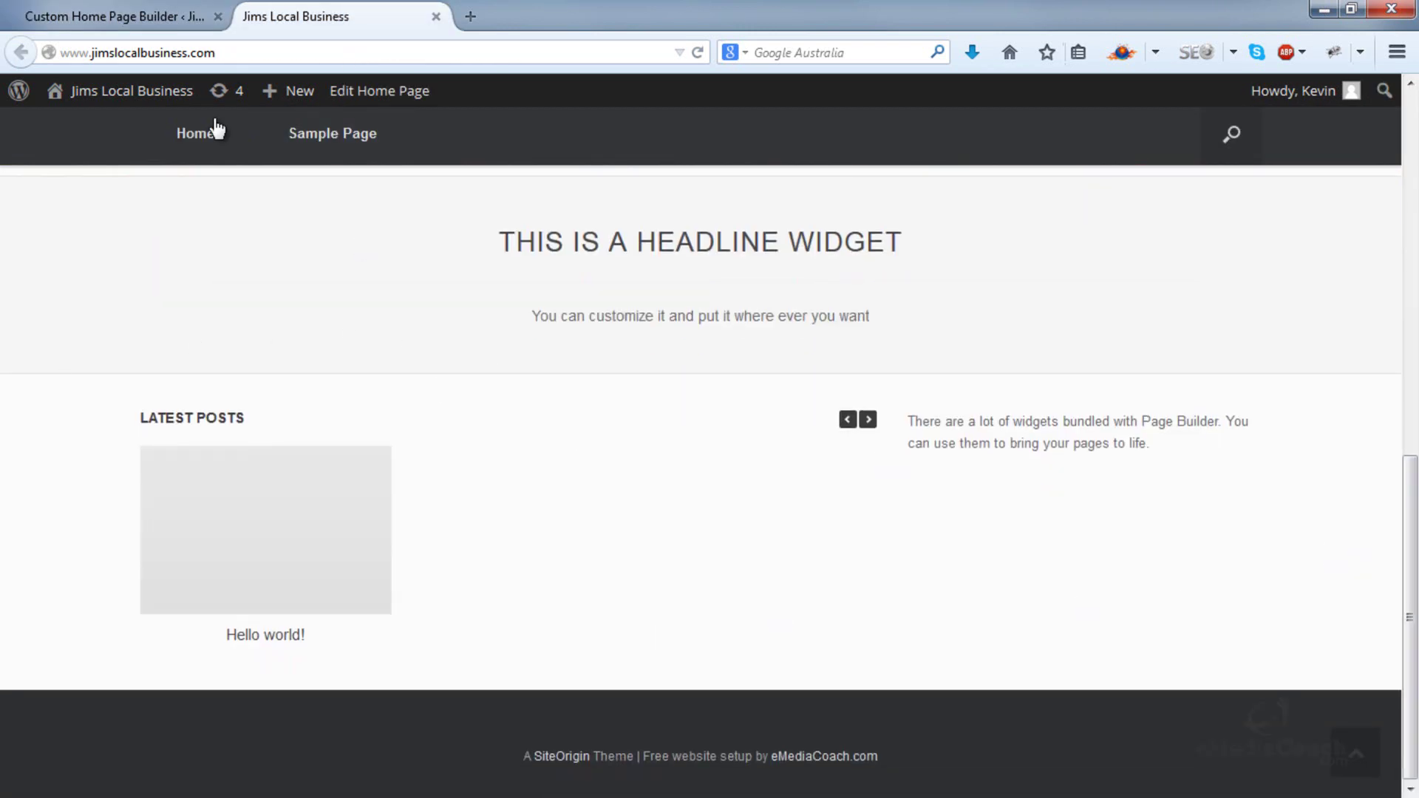
{"action": "left_click", "coordinate": [118, 17]}
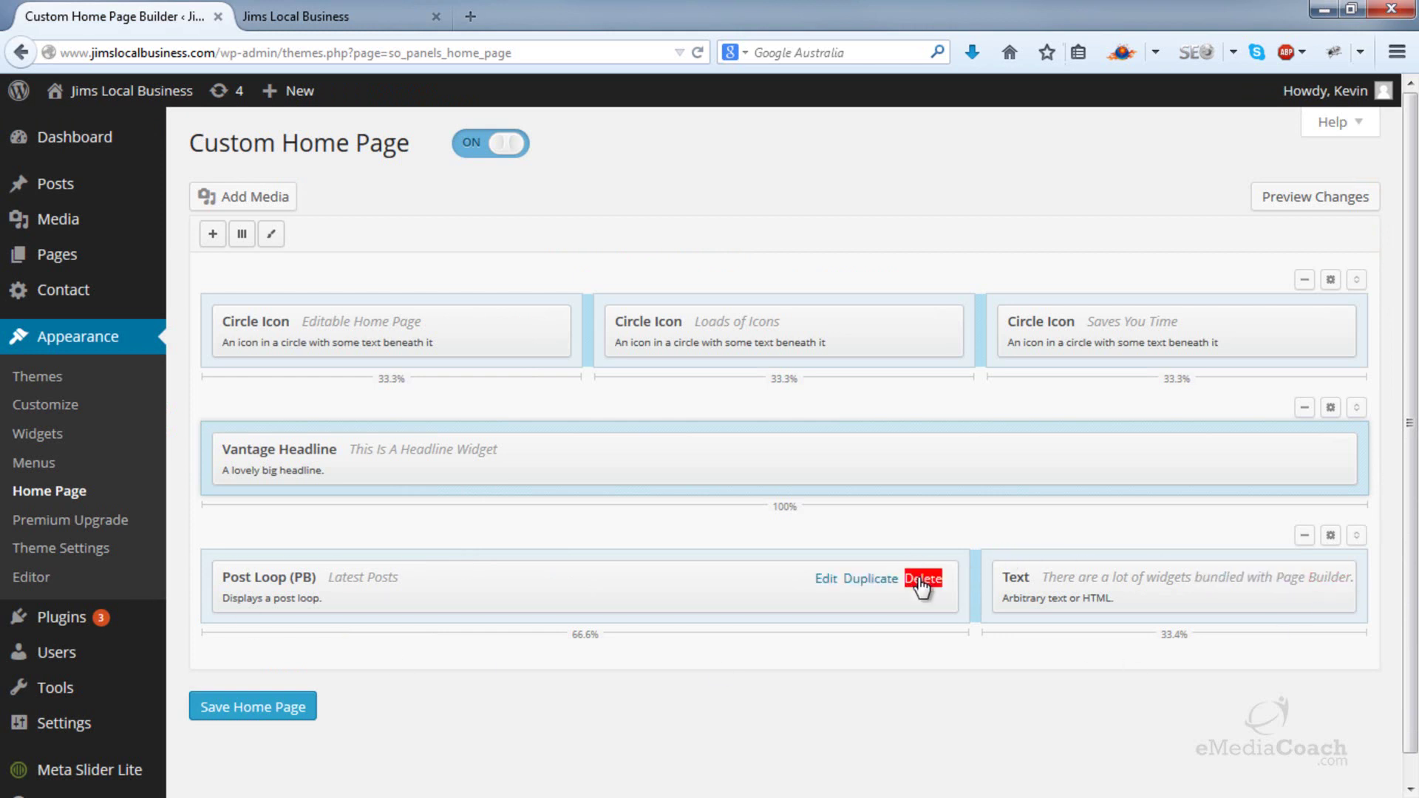
{"action": "left_click", "coordinate": [921, 579]}
{"action": "left_click", "coordinate": [1317, 578]}
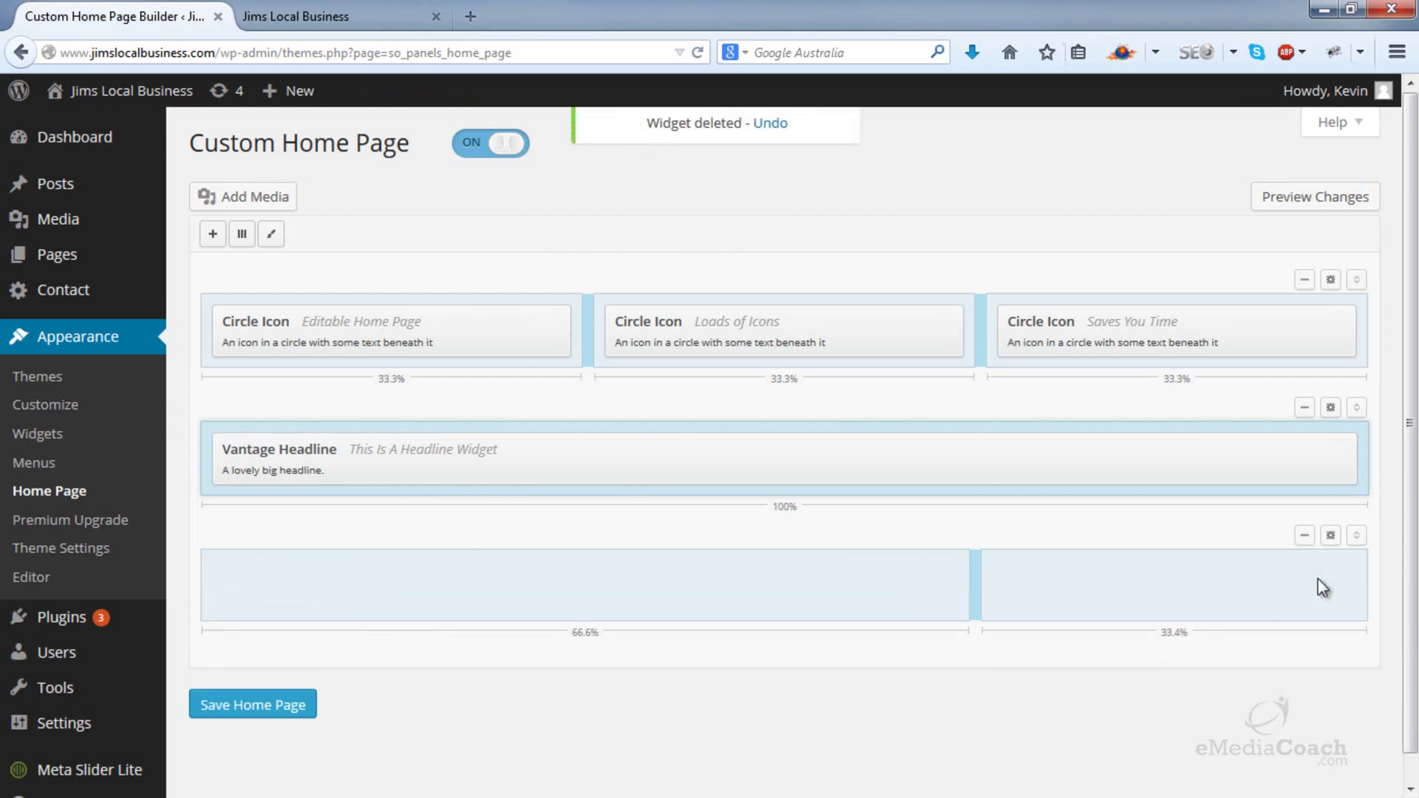
{"action": "mouse_move", "coordinate": [1093, 459]}
{"action": "left_click", "coordinate": [1322, 453]}
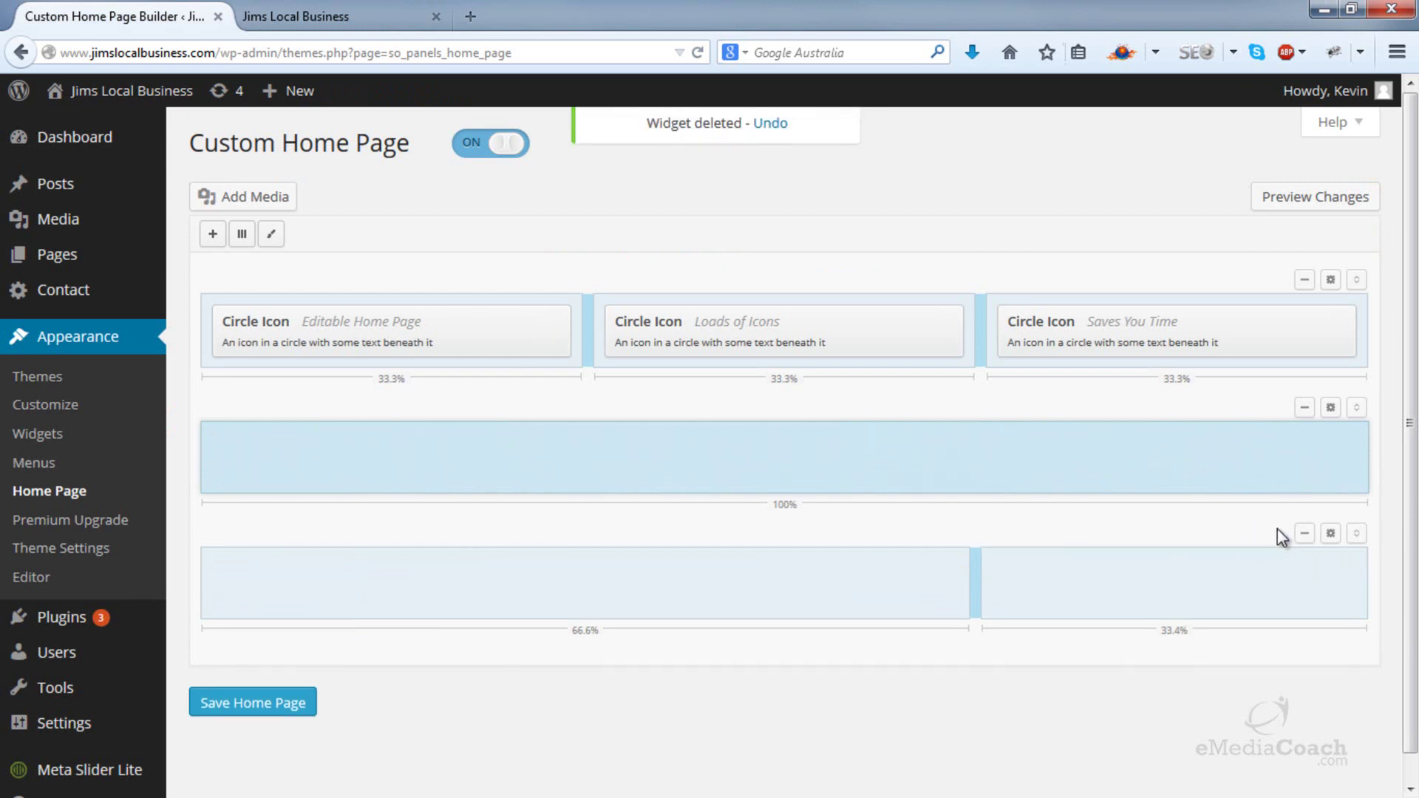
- Remove the two empty rows below the Circle Icon widgets and save the home page
{"action": "left_click", "coordinate": [1304, 534]}
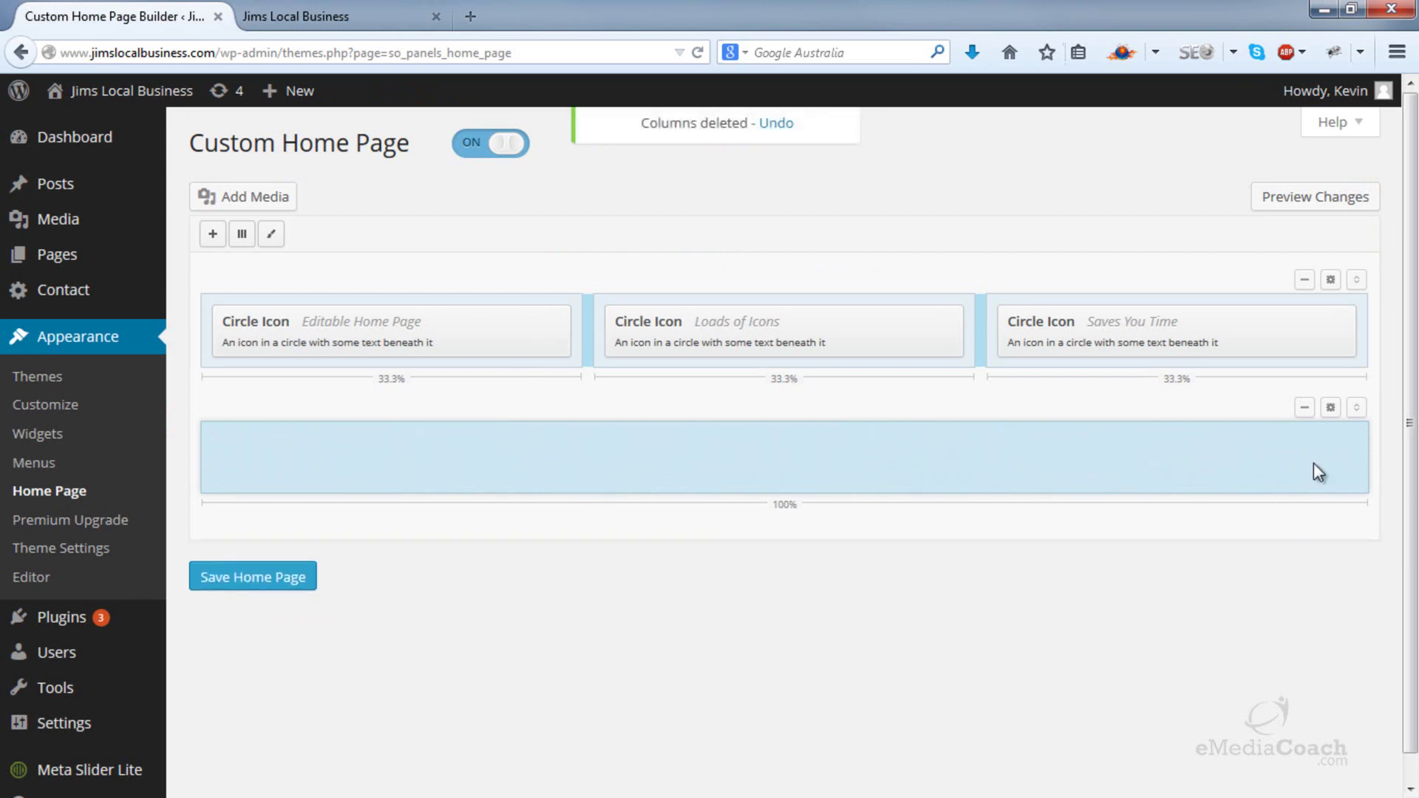
{"action": "left_click", "coordinate": [1306, 408]}
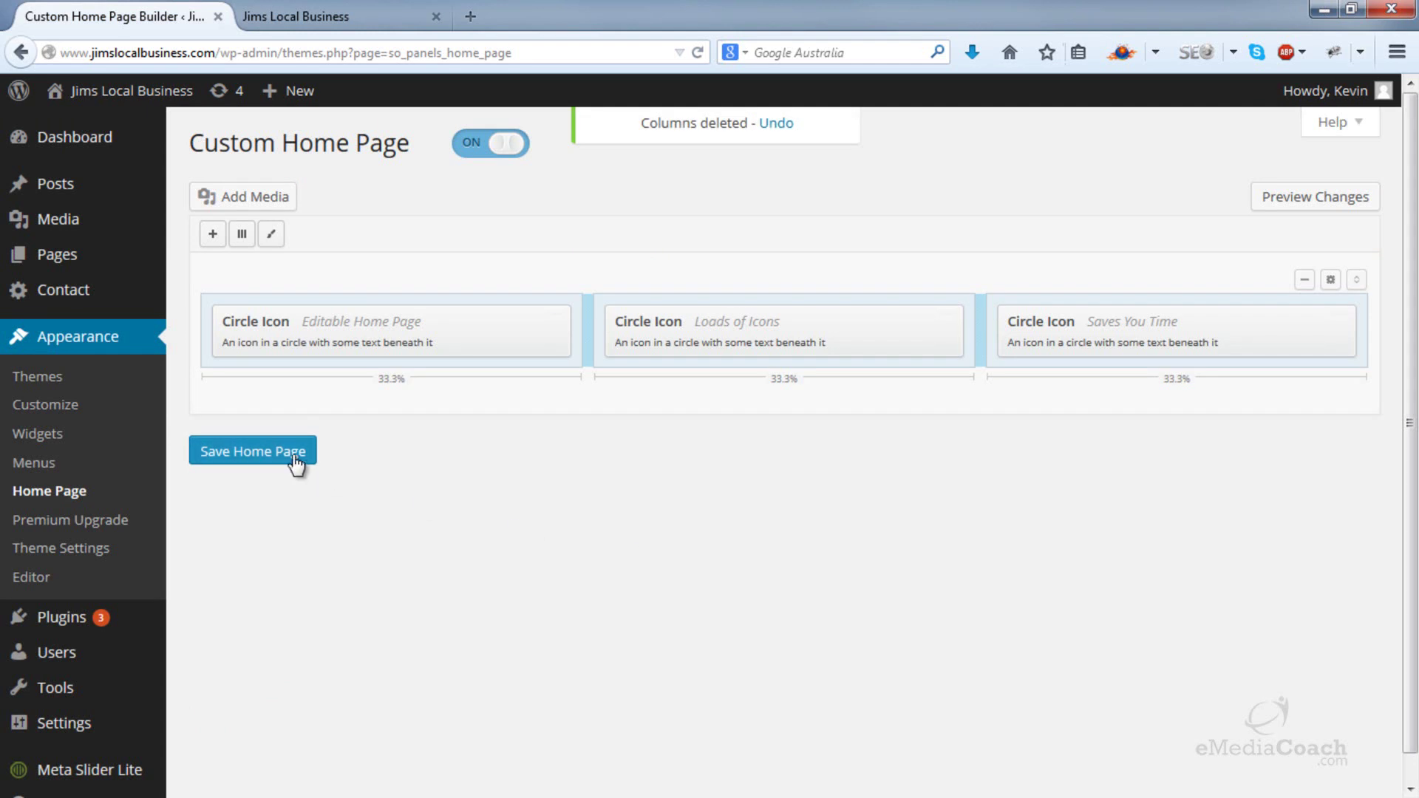
{"action": "left_click", "coordinate": [295, 455]}
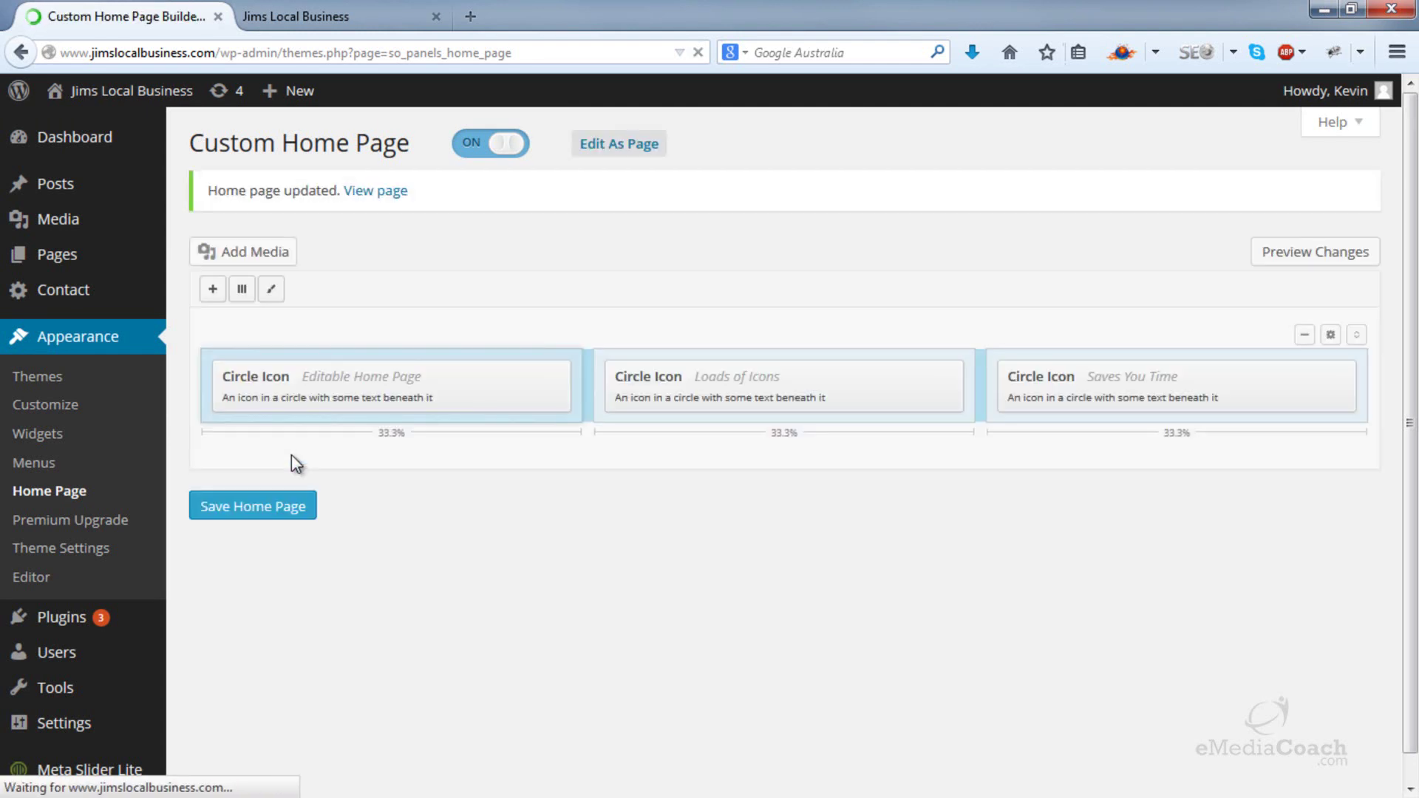
- Reload the live homepage in its own browser tab to check the reduced layout
{"action": "mouse_move", "coordinate": [468, 386]}
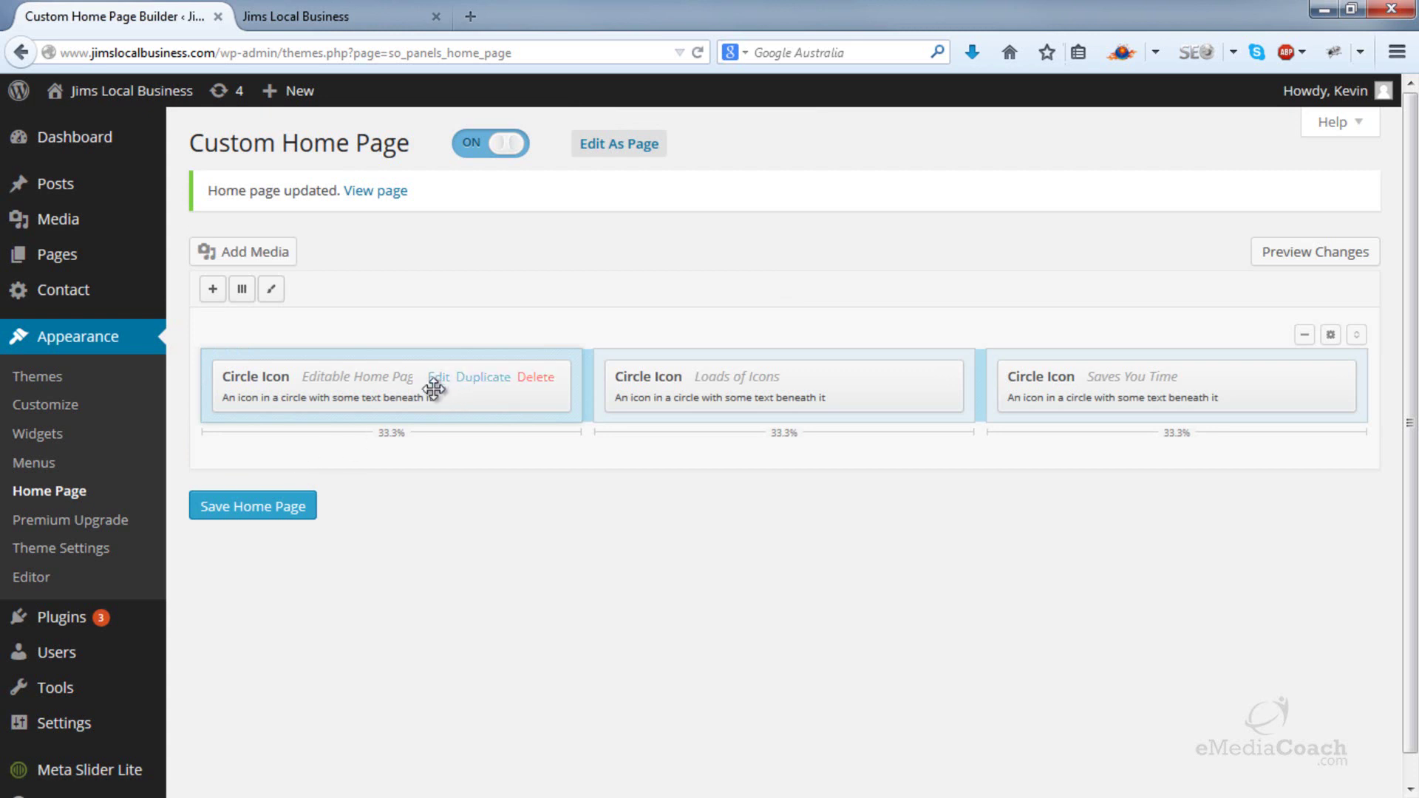
{"action": "left_click", "coordinate": [323, 15]}
{"action": "scroll", "coordinate": [352, 285], "scroll_direction": "up", "scroll_amount": 3}
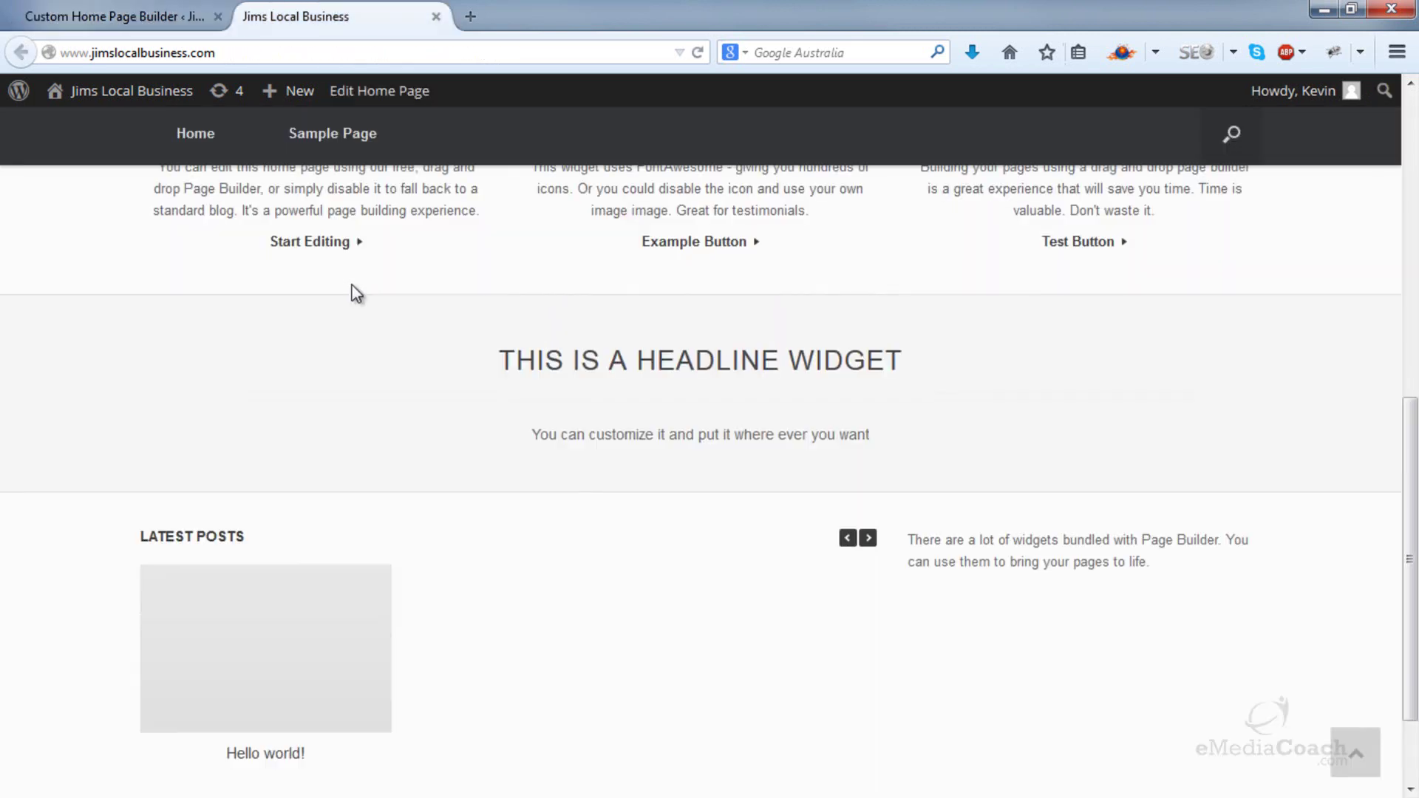
{"action": "left_click", "coordinate": [697, 53]}
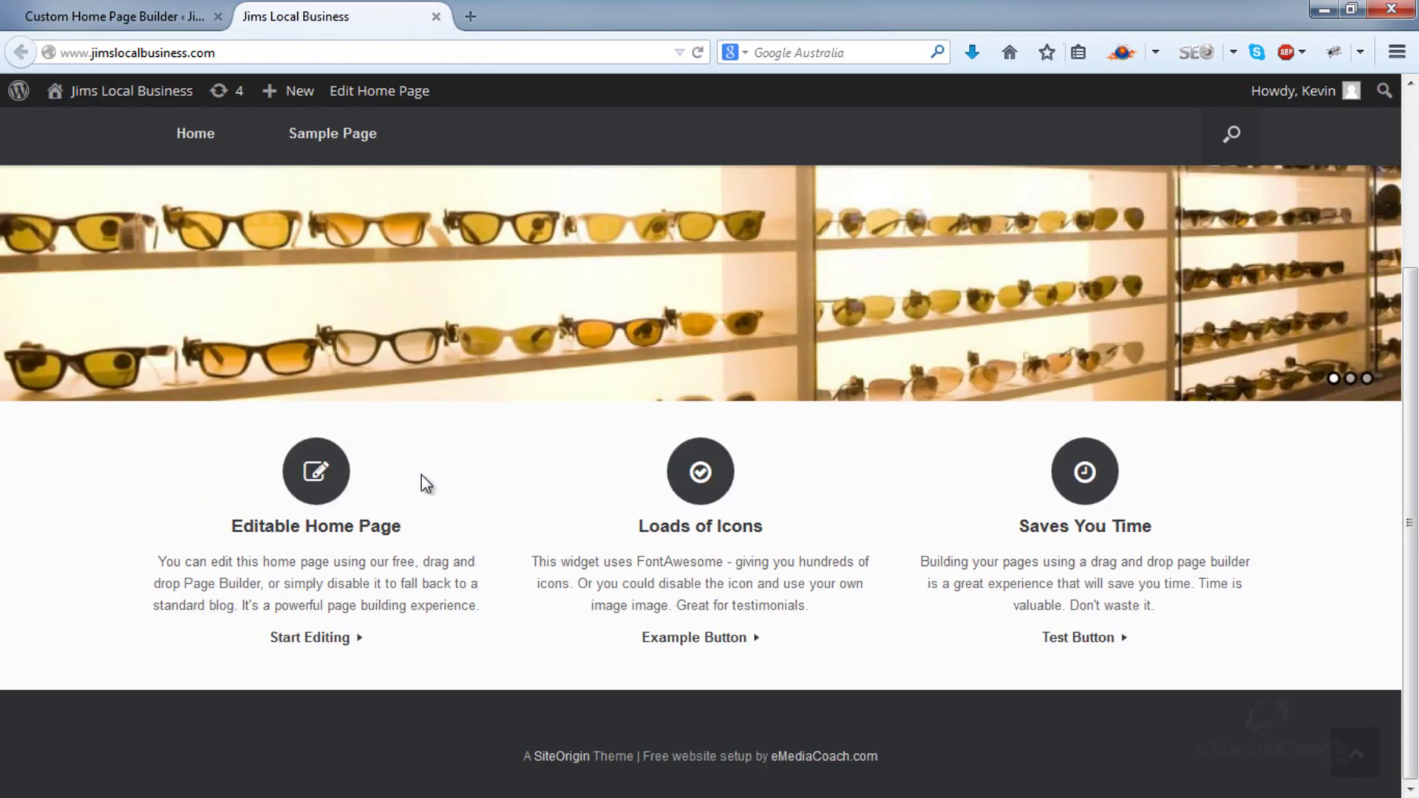
- Open the Editable Home Page Circle Icon widget for editing and compare its Title and Text fields with the live homepage
{"action": "left_click", "coordinate": [176, 14]}
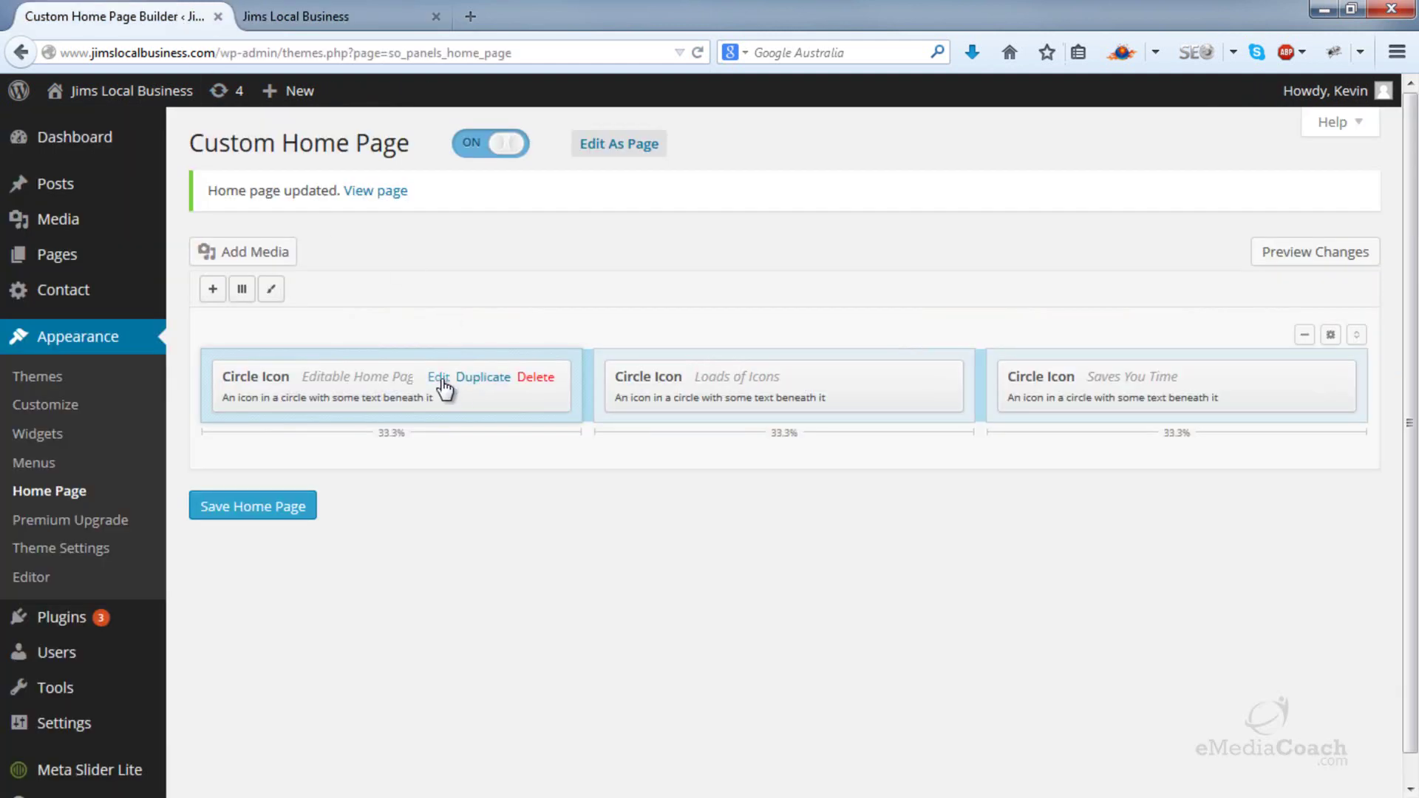
{"action": "left_click", "coordinate": [439, 379]}
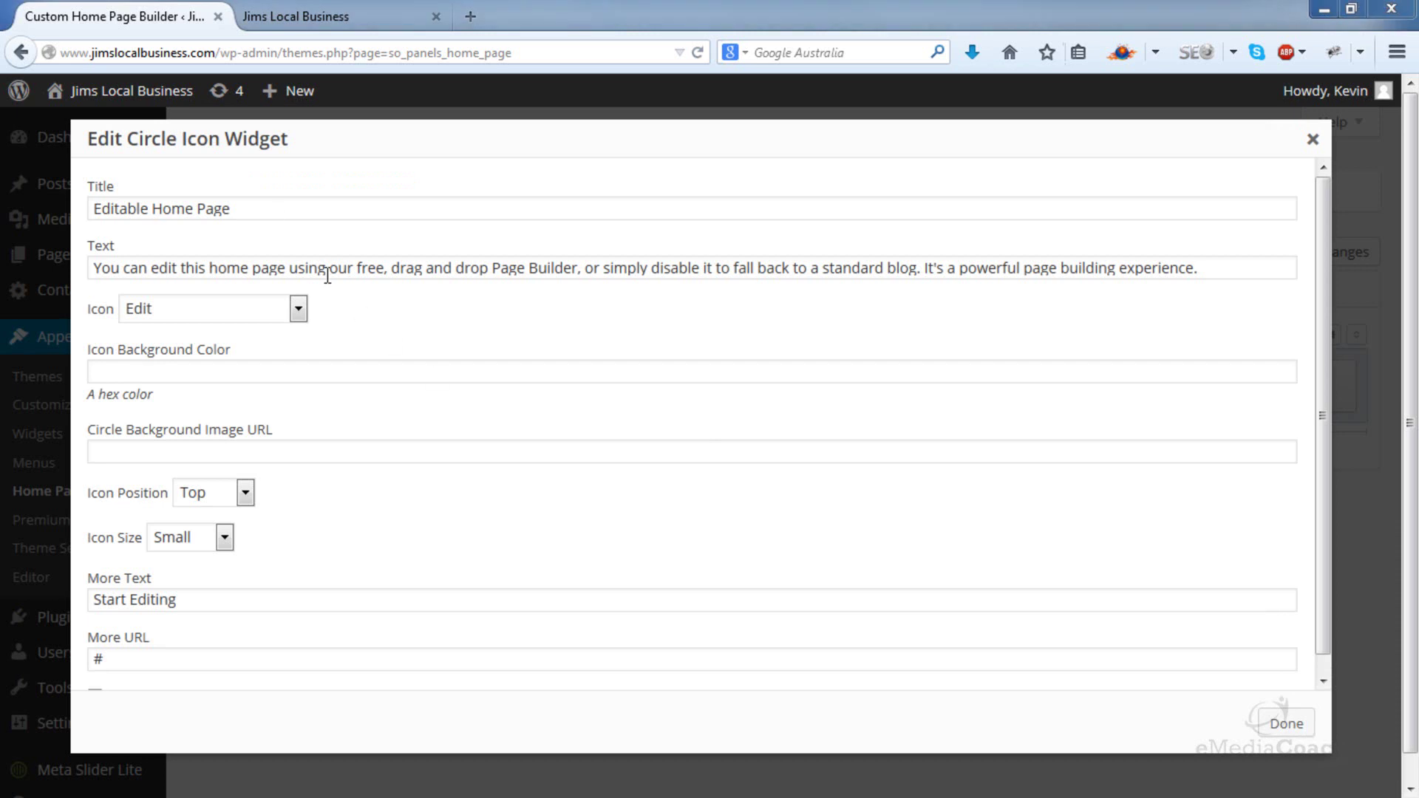
{"action": "left_click_drag", "start_coordinate": [279, 215], "coordinate": [294, 51]}
{"action": "left_click", "coordinate": [356, 9]}
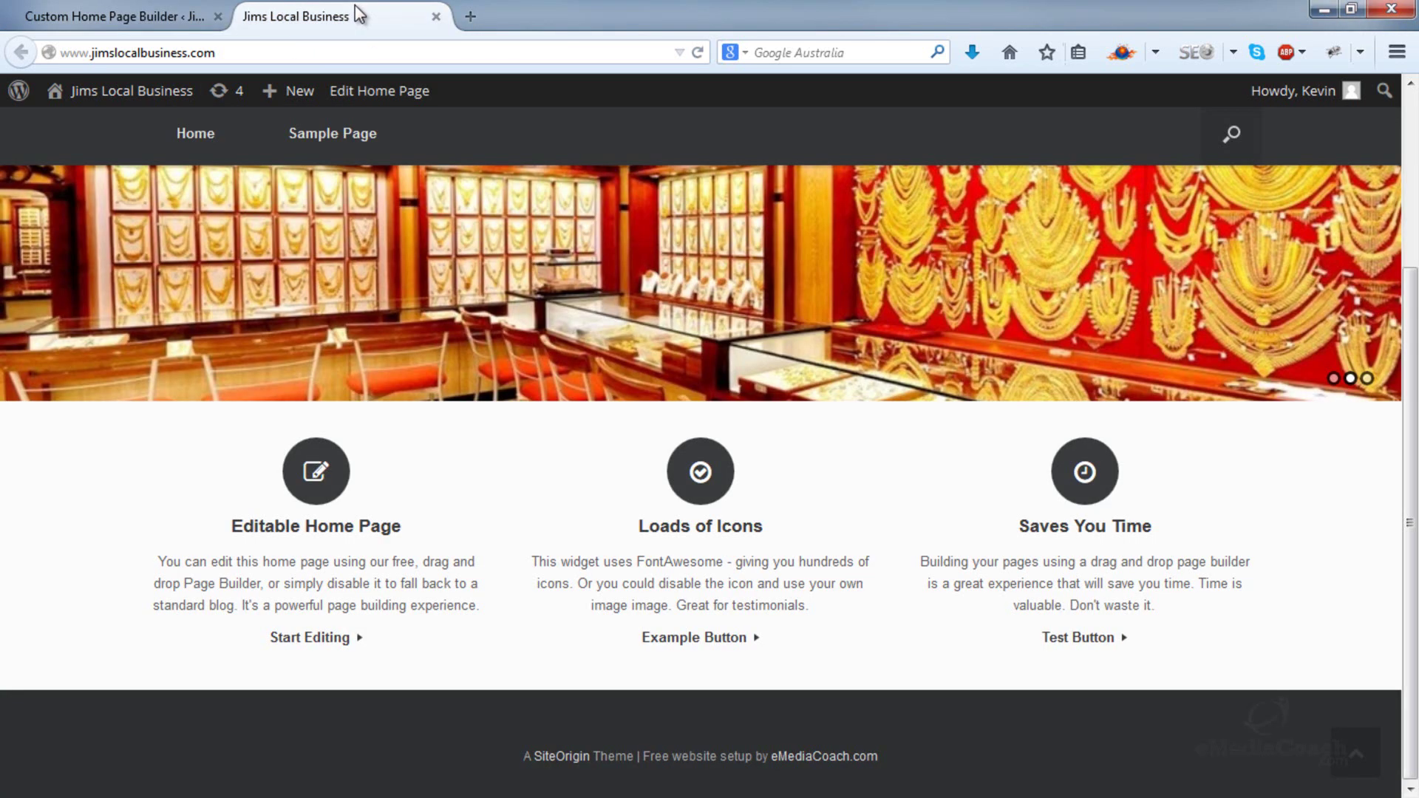
{"action": "left_click_drag", "start_coordinate": [259, 526], "coordinate": [416, 525]}
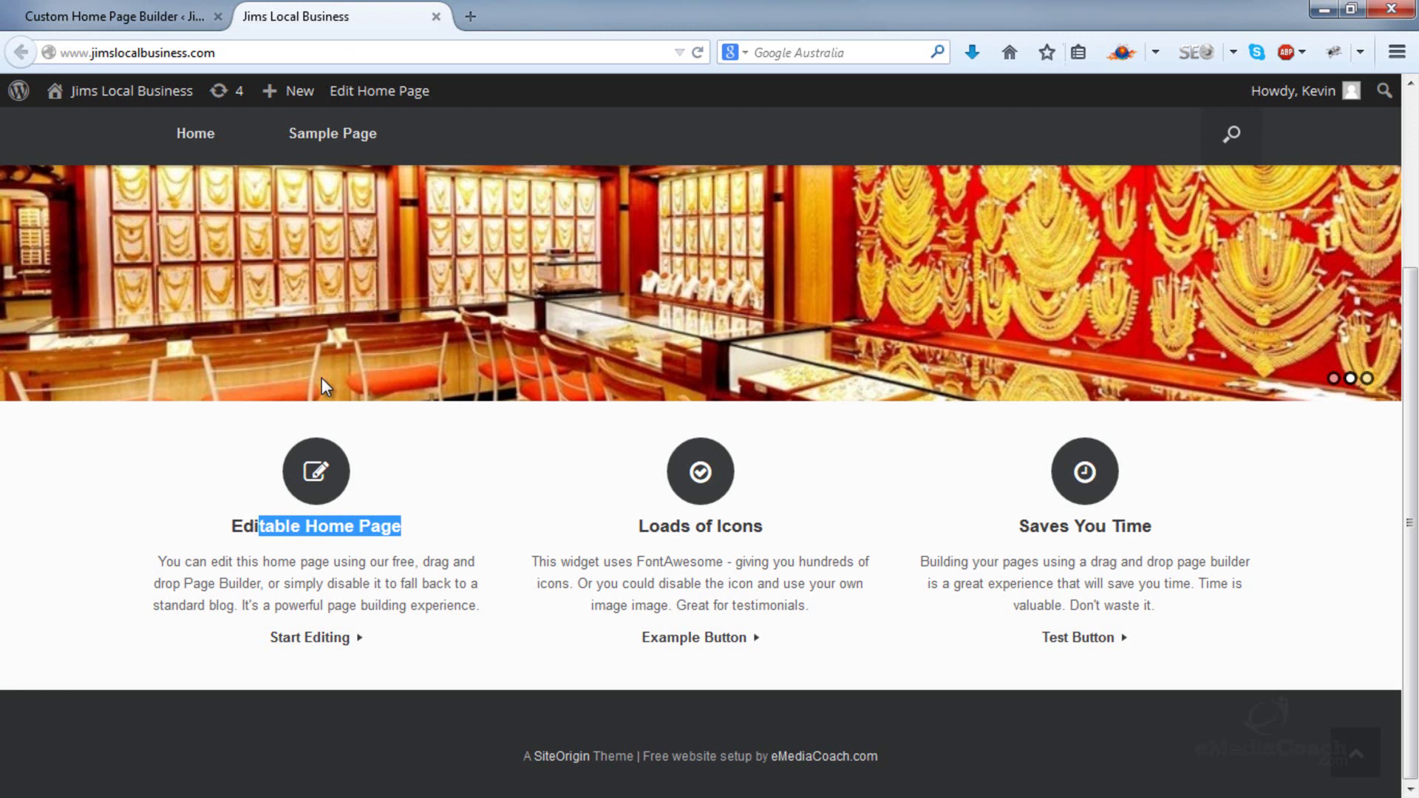
{"action": "left_click", "coordinate": [113, 14]}
{"action": "left_click", "coordinate": [130, 268]}
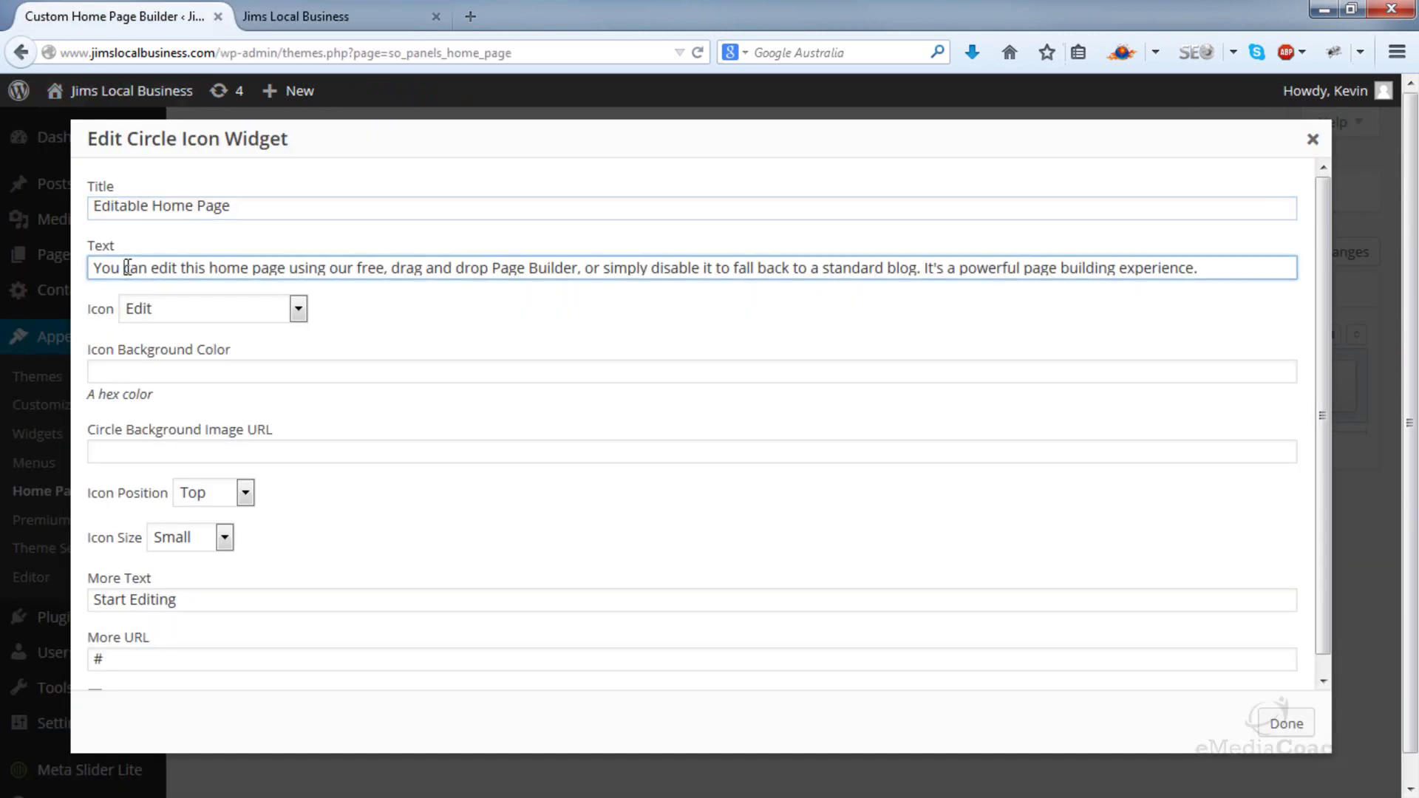
{"action": "left_click", "coordinate": [278, 13]}
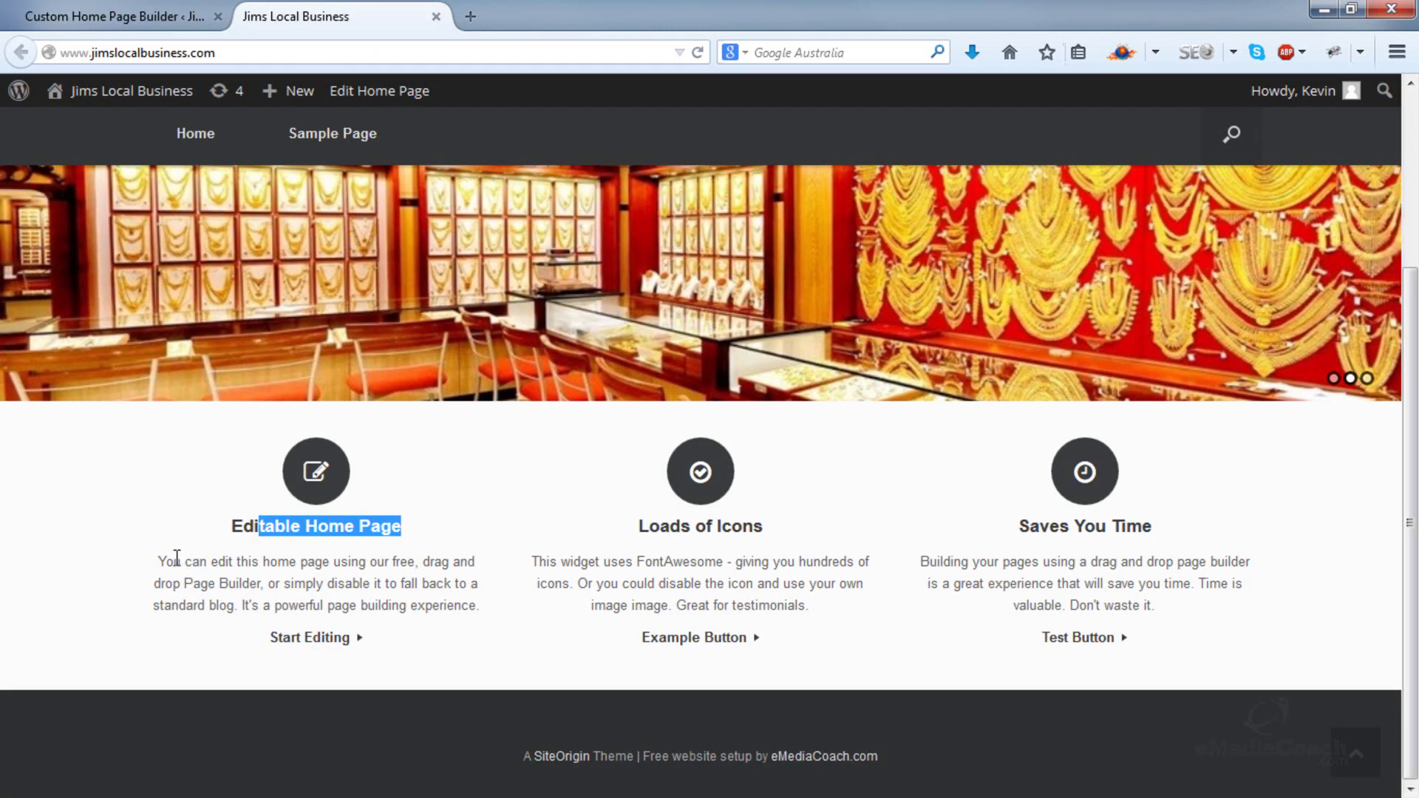
{"action": "left_click_drag", "start_coordinate": [177, 559], "coordinate": [319, 605]}
{"action": "left_click", "coordinate": [128, 15]}
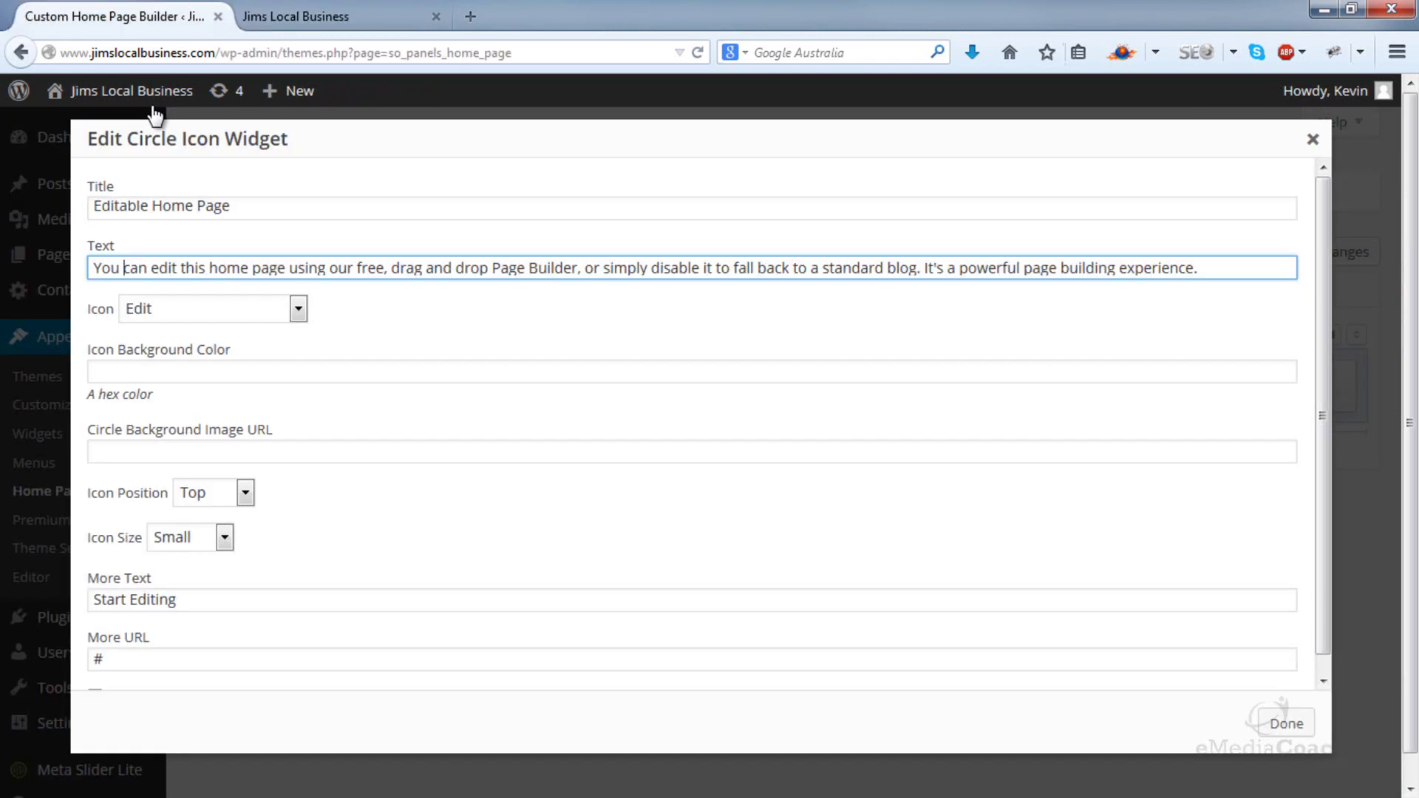
- Browse the available icons for the Circle Icon widget without changing the selection, and view its icon on the live homepage
{"action": "left_click", "coordinate": [198, 306]}
{"action": "scroll", "coordinate": [211, 366], "scroll_direction": "up", "scroll_amount": 9}
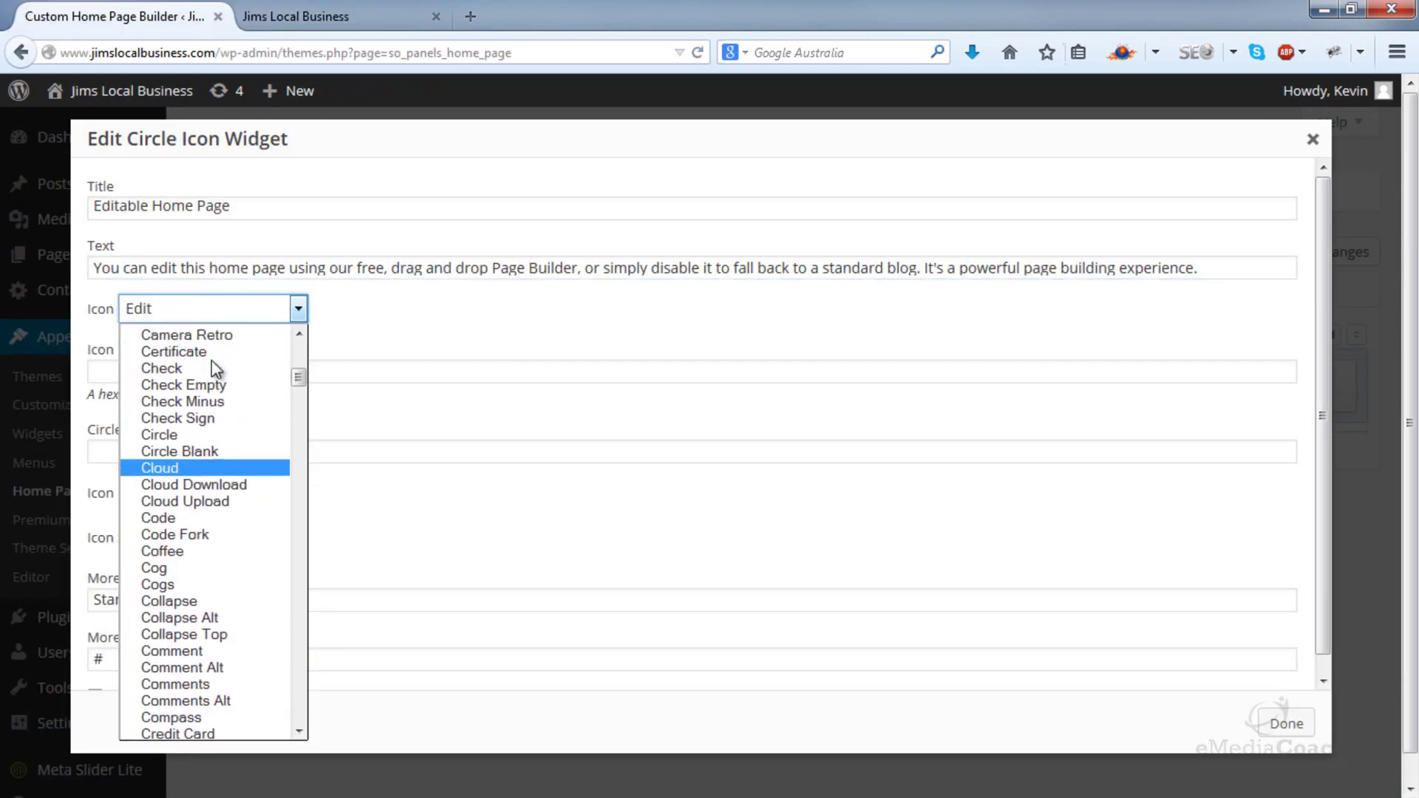
{"action": "left_click_drag", "start_coordinate": [303, 361], "coordinate": [289, 481]}
{"action": "left_click", "coordinate": [331, 335]}
{"action": "left_click", "coordinate": [318, 15]}
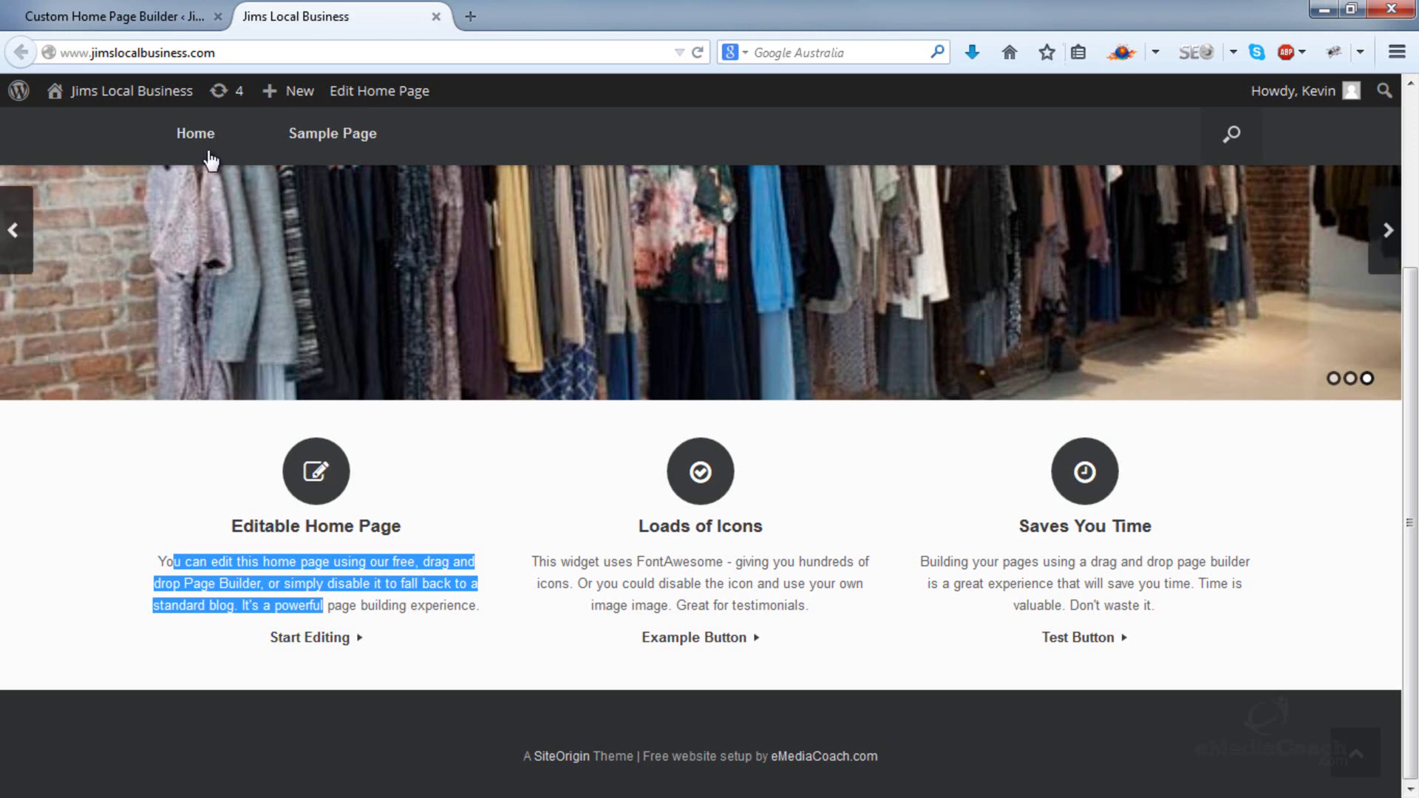
- Set the Editable Home Page widget's icon size to Large and its icon position to Left
{"action": "left_click", "coordinate": [119, 17]}
{"action": "left_click", "coordinate": [225, 538]}
{"action": "left_click", "coordinate": [193, 605]}
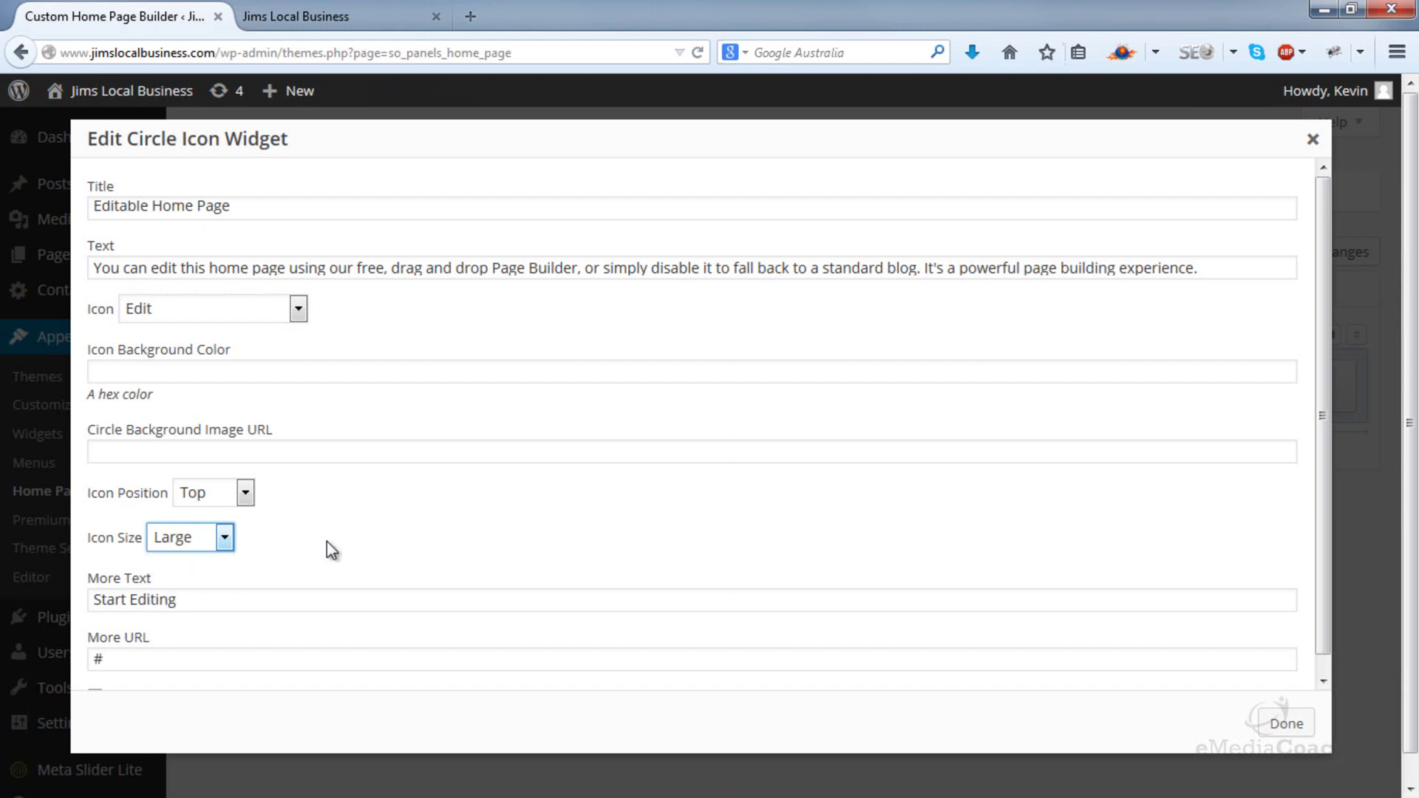
{"action": "left_click", "coordinate": [245, 494]}
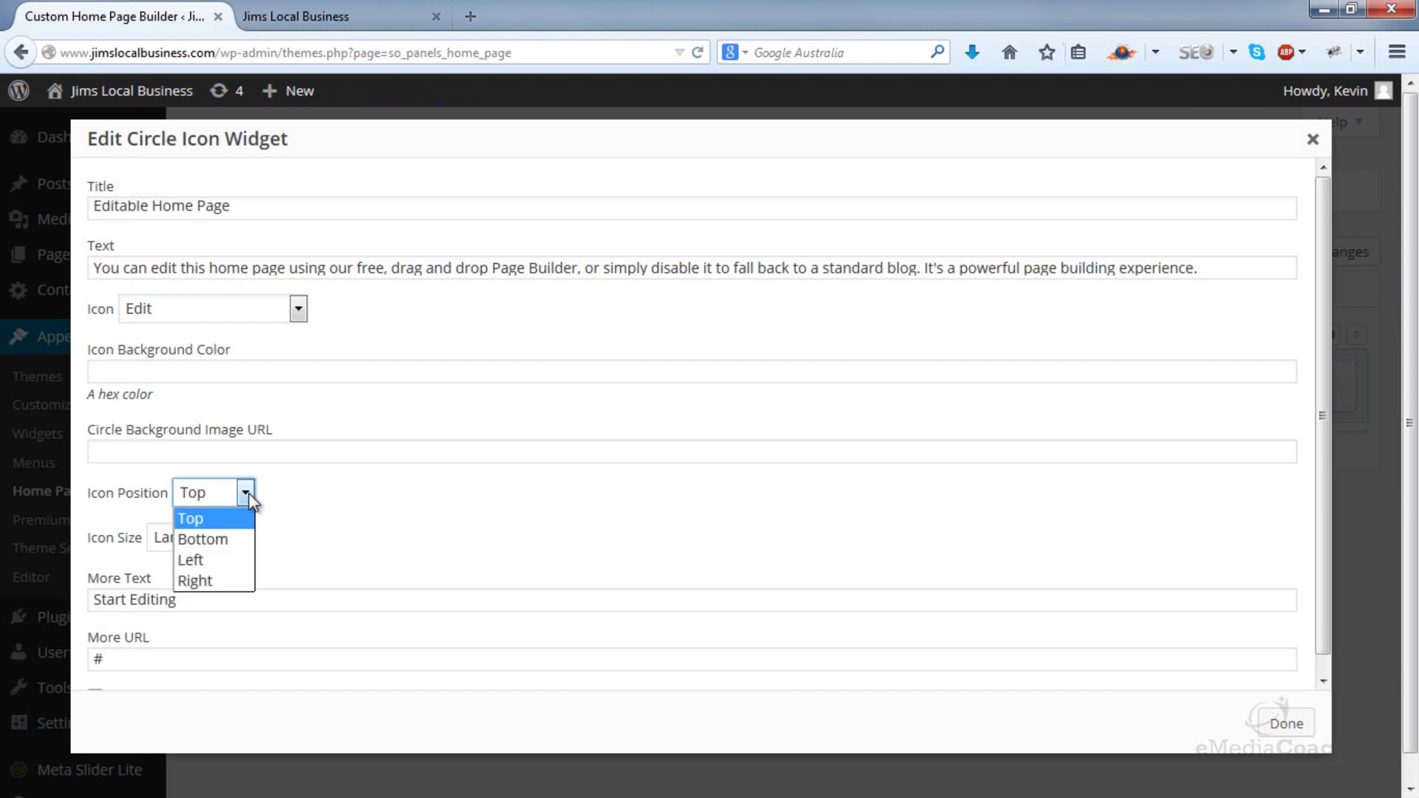
{"action": "left_click", "coordinate": [214, 562]}
{"action": "scroll", "coordinate": [315, 526], "scroll_direction": "down", "scroll_amount": 1}
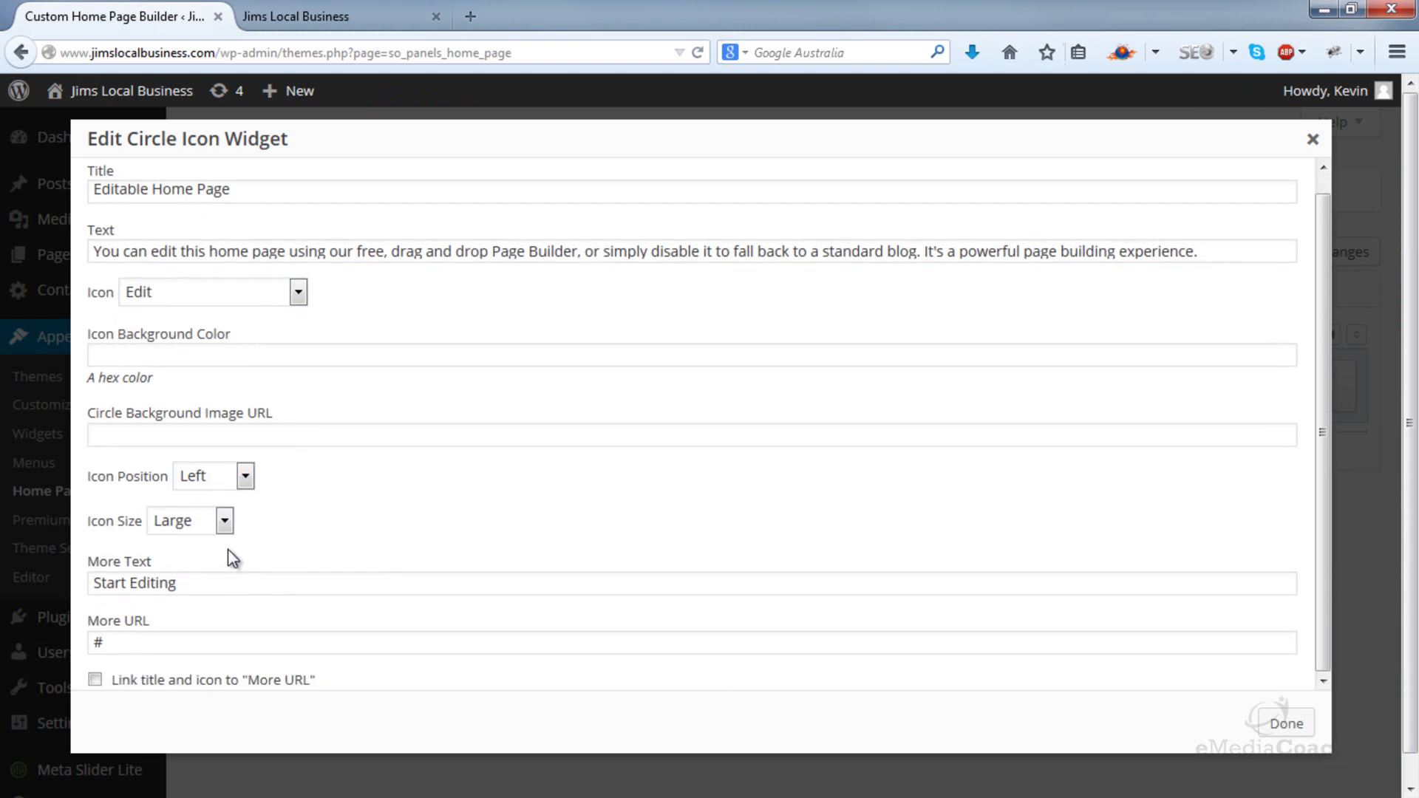
- Compare the widget's More Text and More URL fields with the Start Editing link on the live homepage
{"action": "left_click_drag", "start_coordinate": [187, 583], "coordinate": [94, 583]}
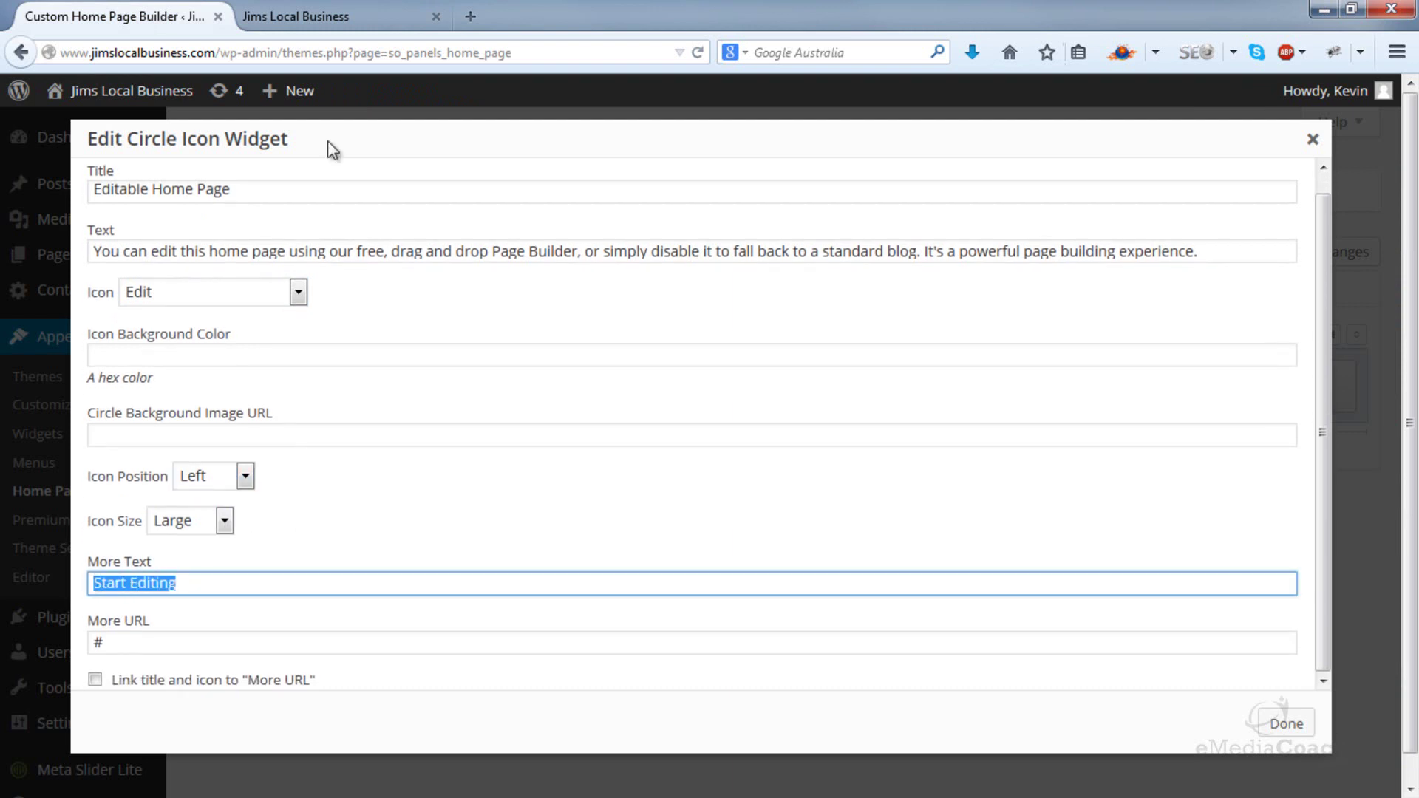
{"action": "left_click", "coordinate": [327, 22]}
{"action": "left_click_drag", "start_coordinate": [271, 638], "coordinate": [393, 668]}
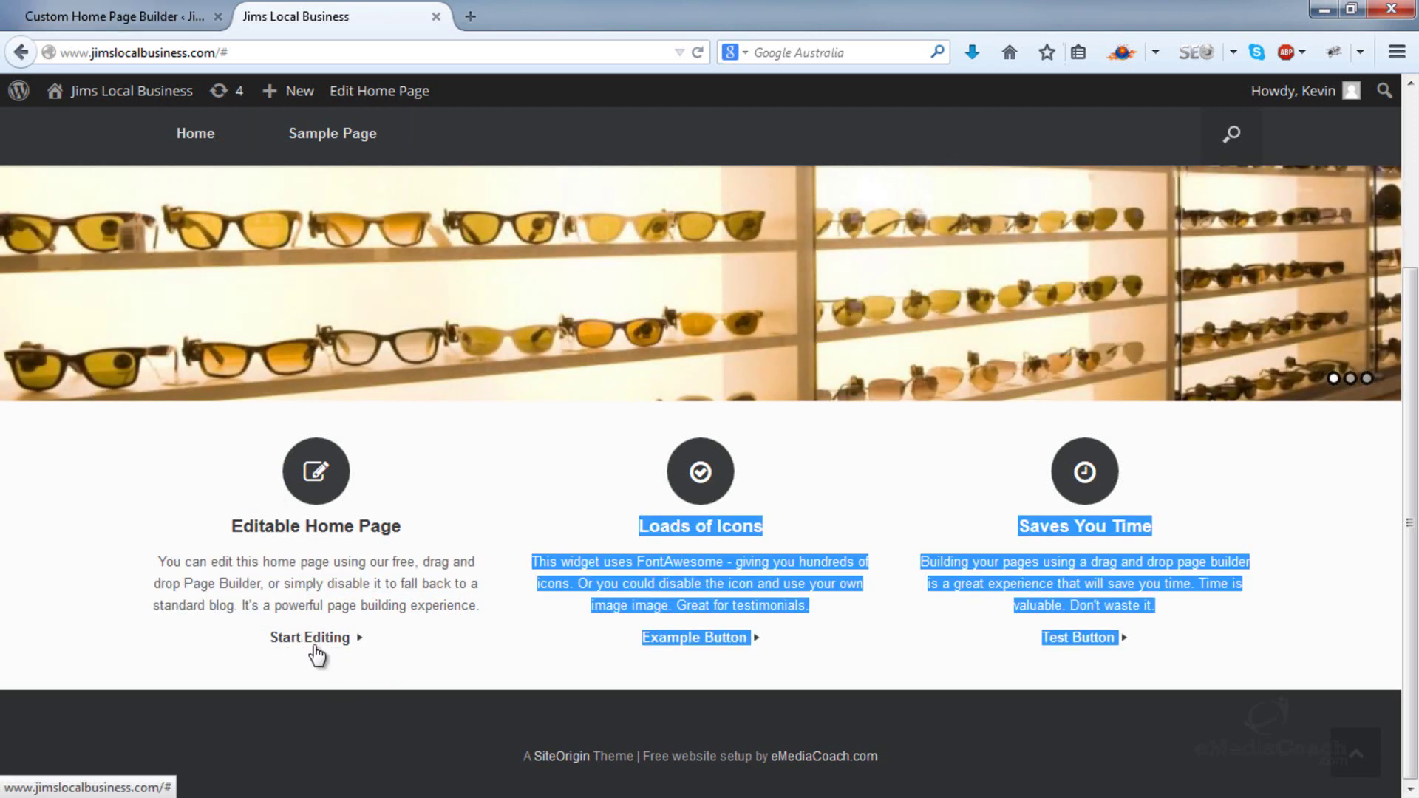
{"action": "left_click", "coordinate": [136, 17]}
{"action": "left_click_drag", "start_coordinate": [166, 620], "coordinate": [88, 616]}
{"action": "left_click", "coordinate": [222, 621]}
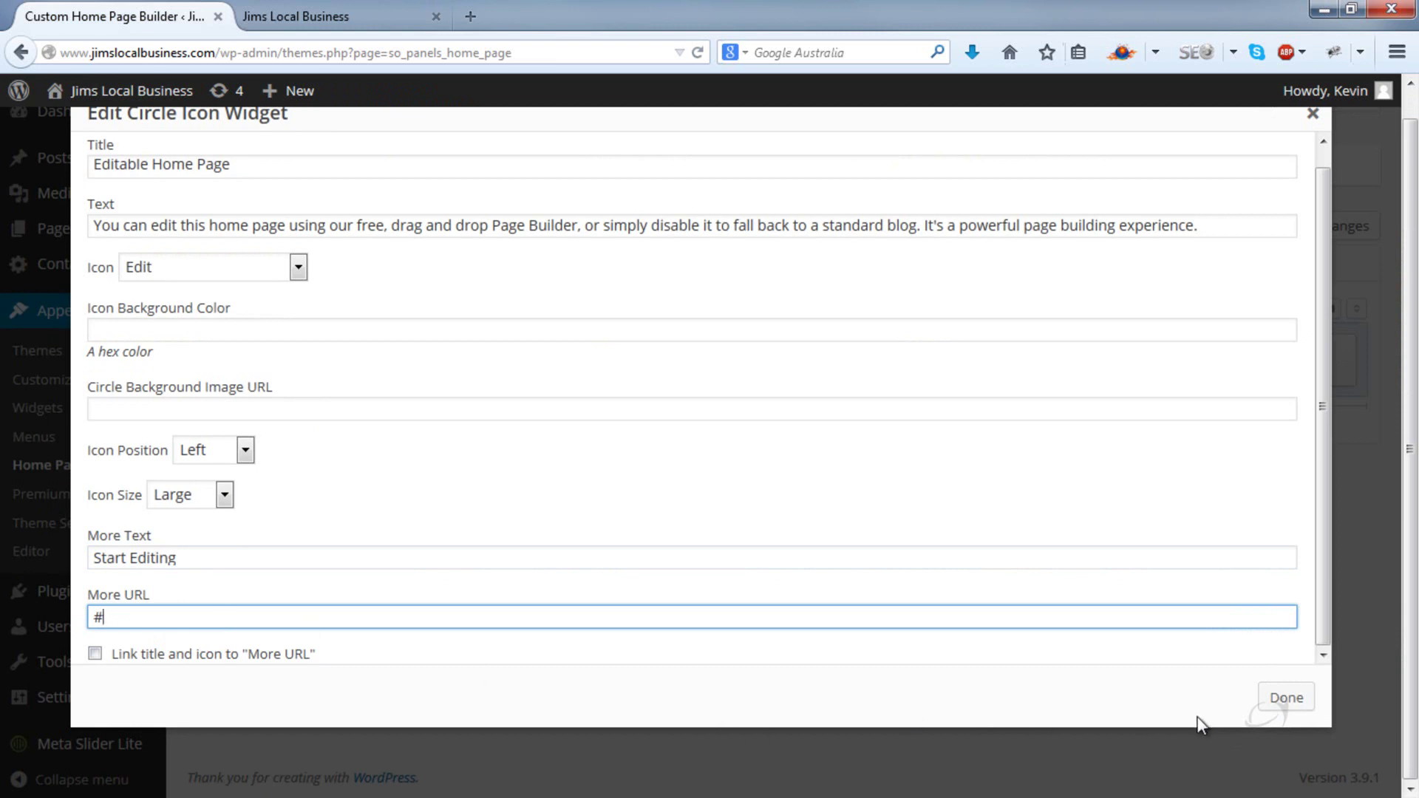
- Apply the widget changes, save the home page and reload the live homepage to check the icon
{"action": "left_click", "coordinate": [1287, 698]}
{"action": "left_click", "coordinate": [255, 482]}
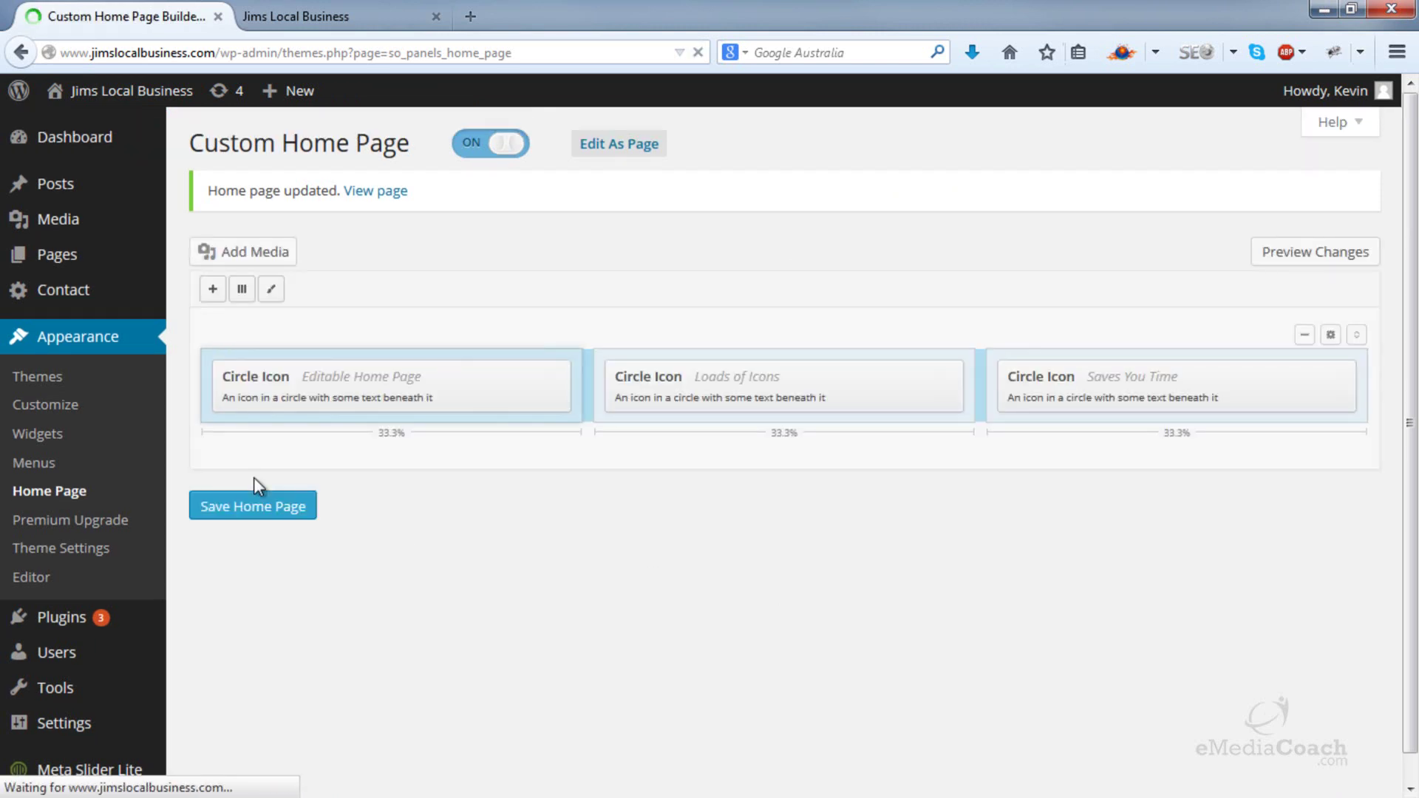
{"action": "left_click", "coordinate": [329, 15]}
{"action": "left_click", "coordinate": [696, 54]}
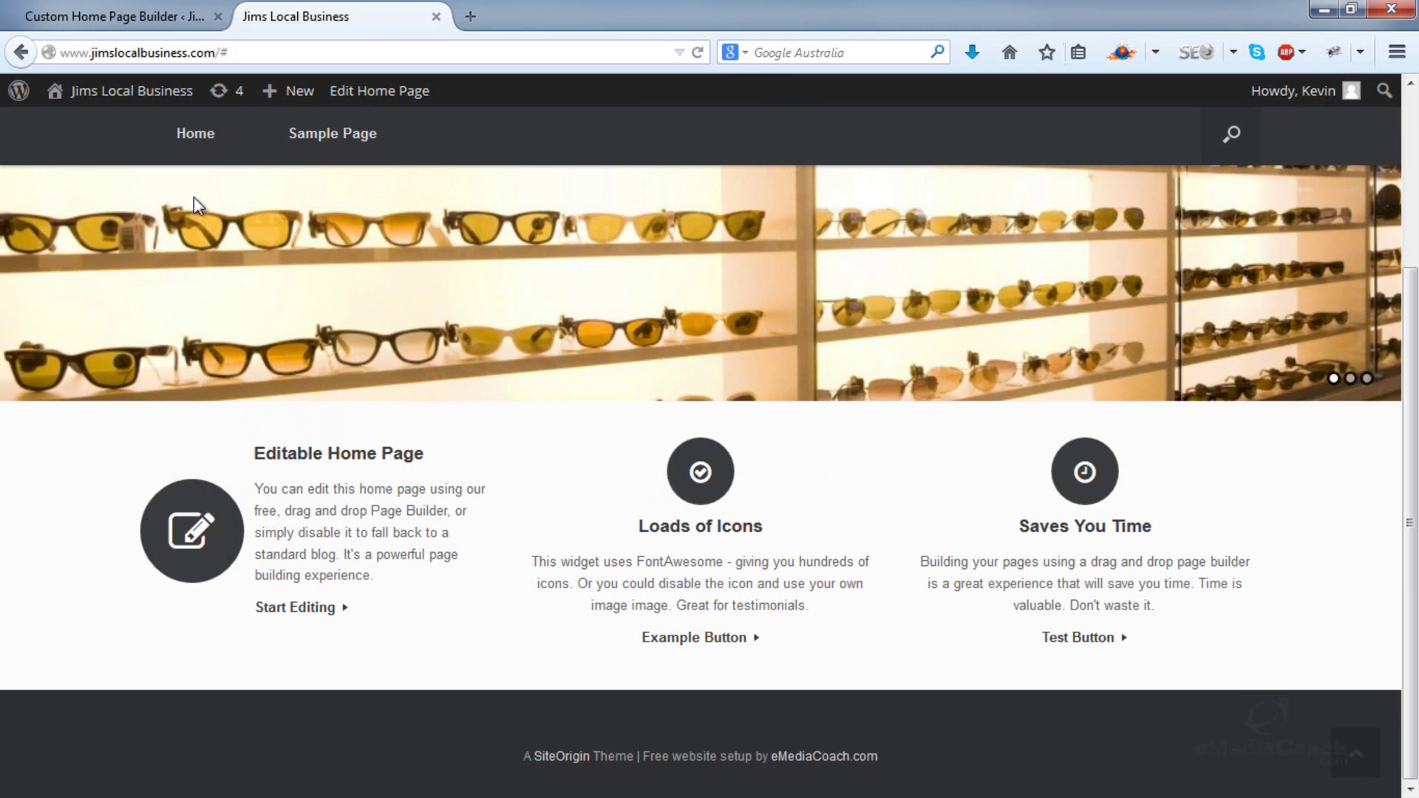
- Reopen the Editable Home Page Circle Icon widget and change its title to "Our Products"
{"action": "left_click", "coordinate": [165, 14]}
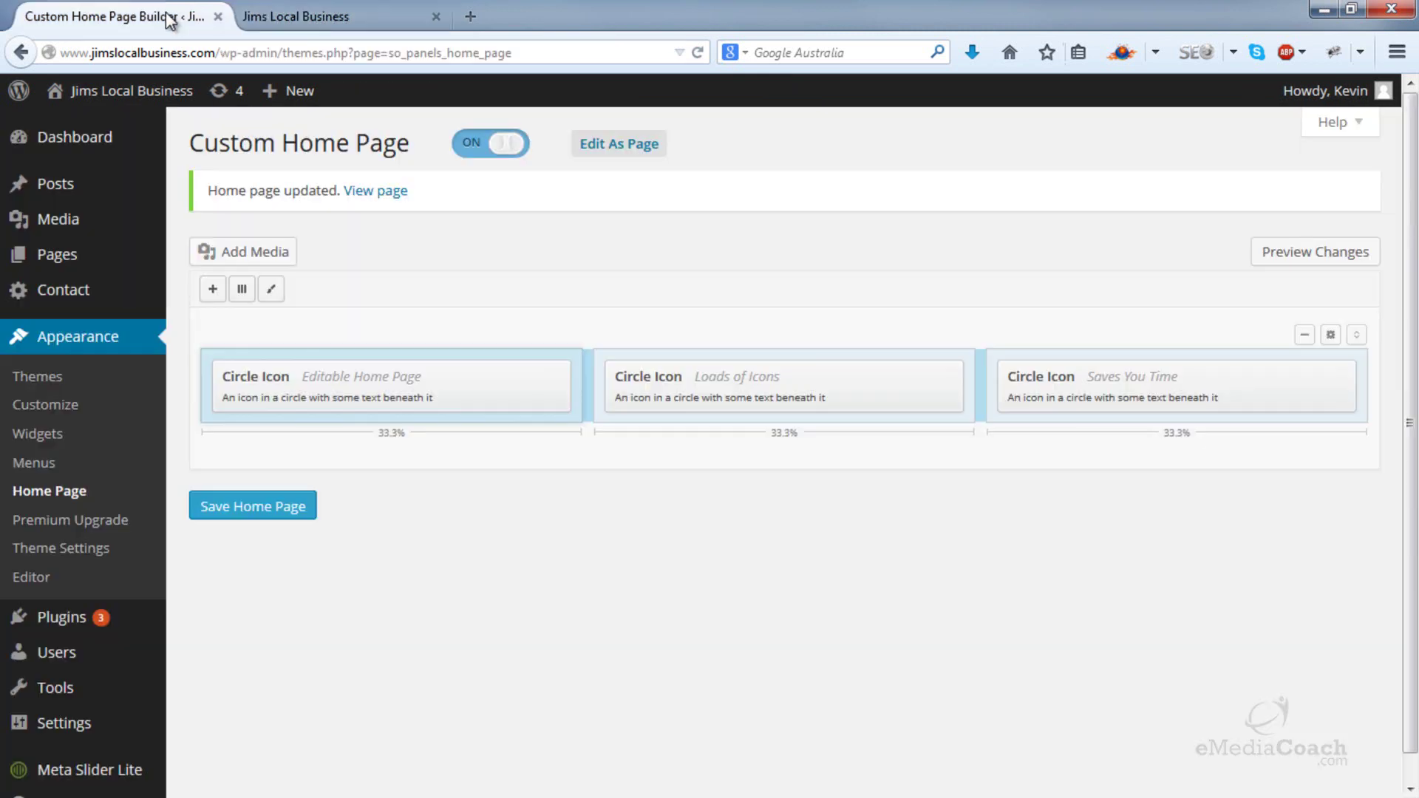
{"action": "left_click", "coordinate": [441, 395]}
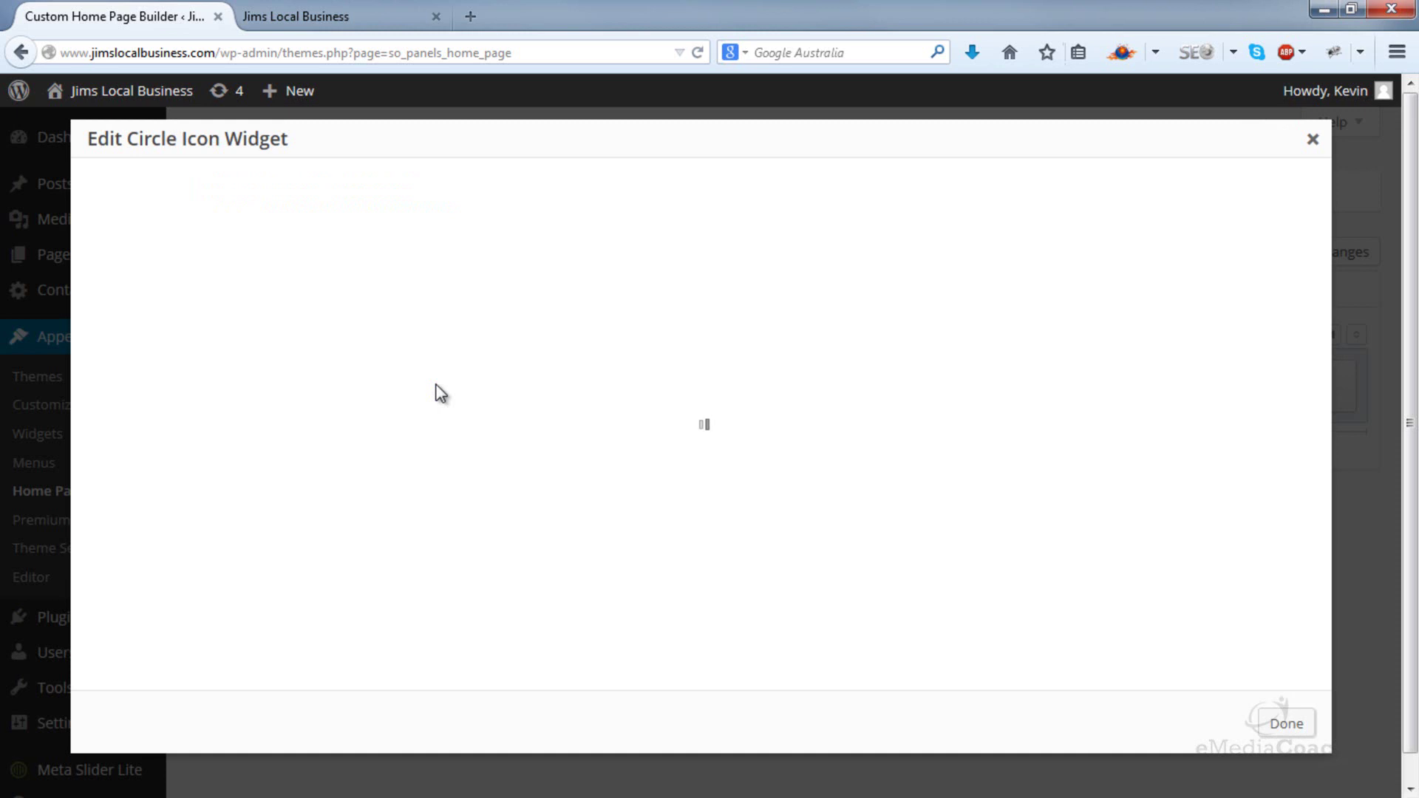
{"action": "left_click_drag", "start_coordinate": [255, 210], "coordinate": [89, 208]}
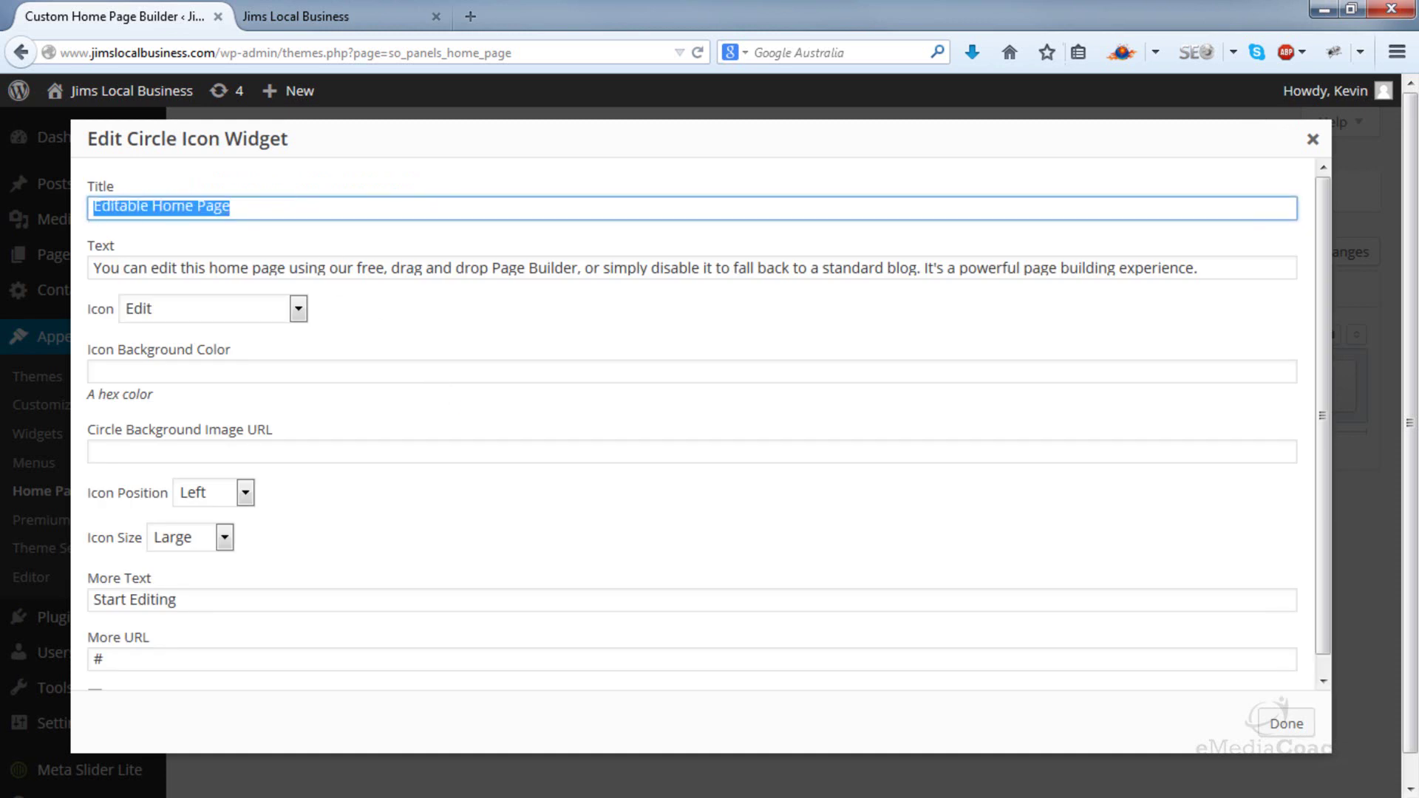
{"action": "left_click", "coordinate": [238, 229]}
{"action": "left_click_drag", "start_coordinate": [239, 209], "coordinate": [81, 208]}
{"action": "key", "text": "BackSpace"}
{"action": "type", "text": "Our Products"}
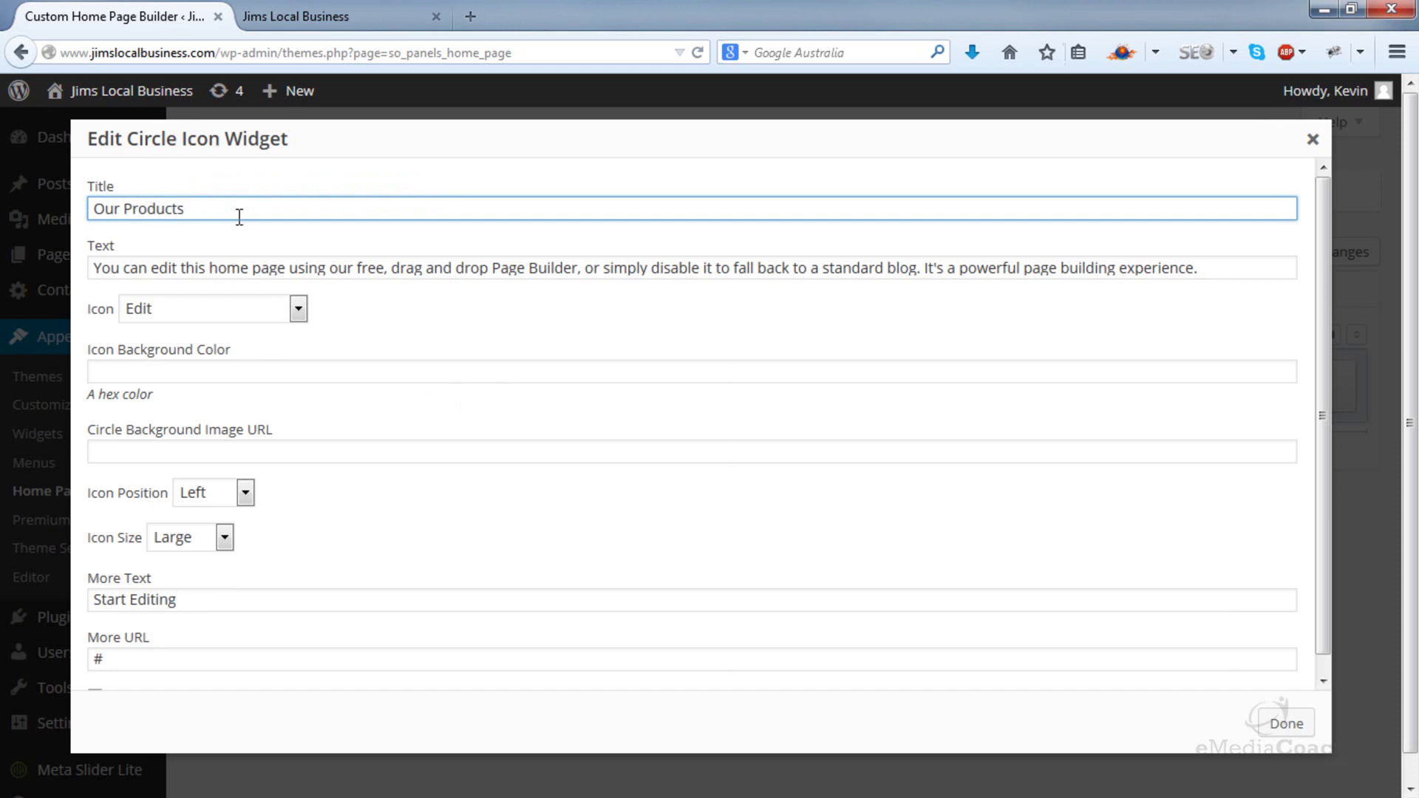
- Replace the widget's text with "Our products are the best in the industry. Please browse our range and ask us if you have questions."
{"action": "triple_click", "coordinate": [224, 263]}
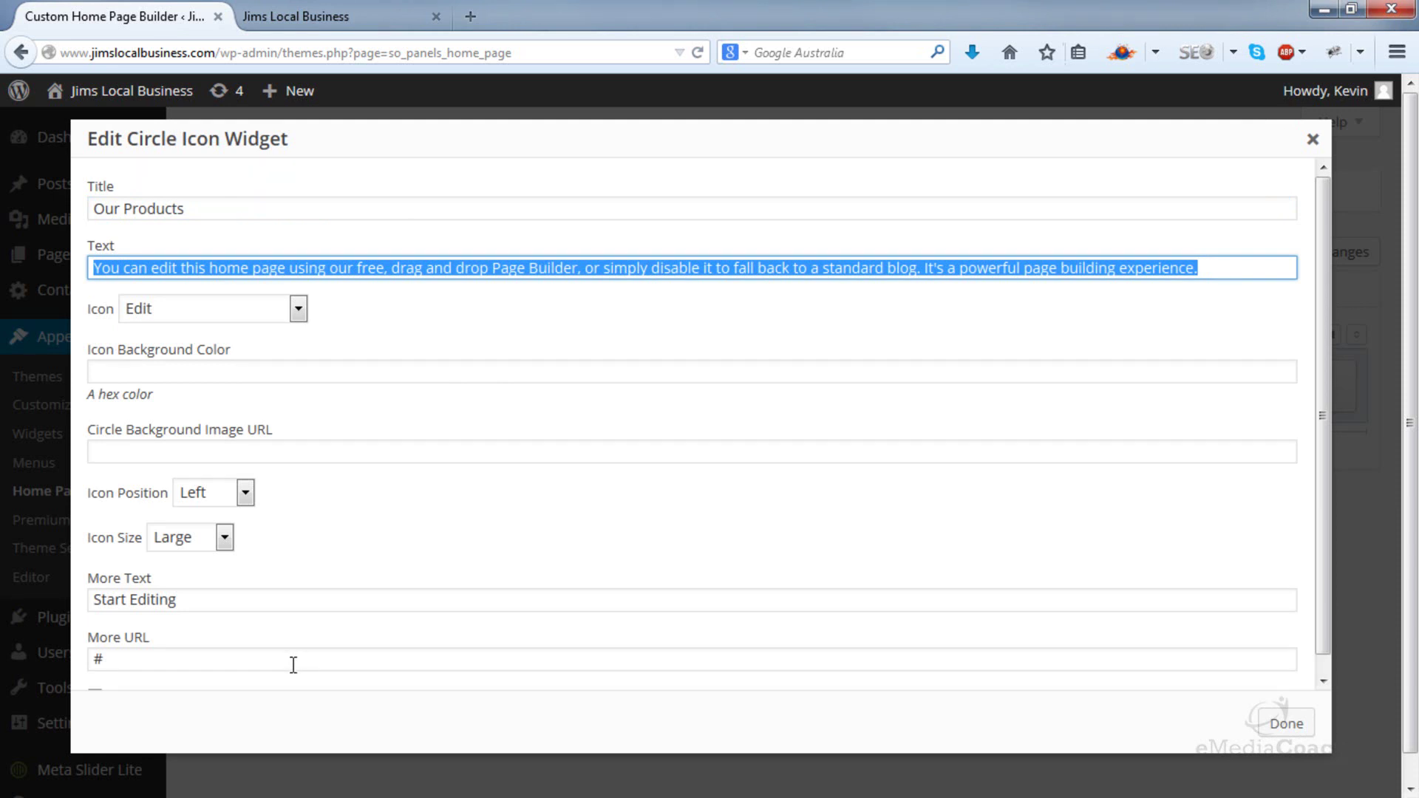
{"action": "type", "text": "Our pro"}
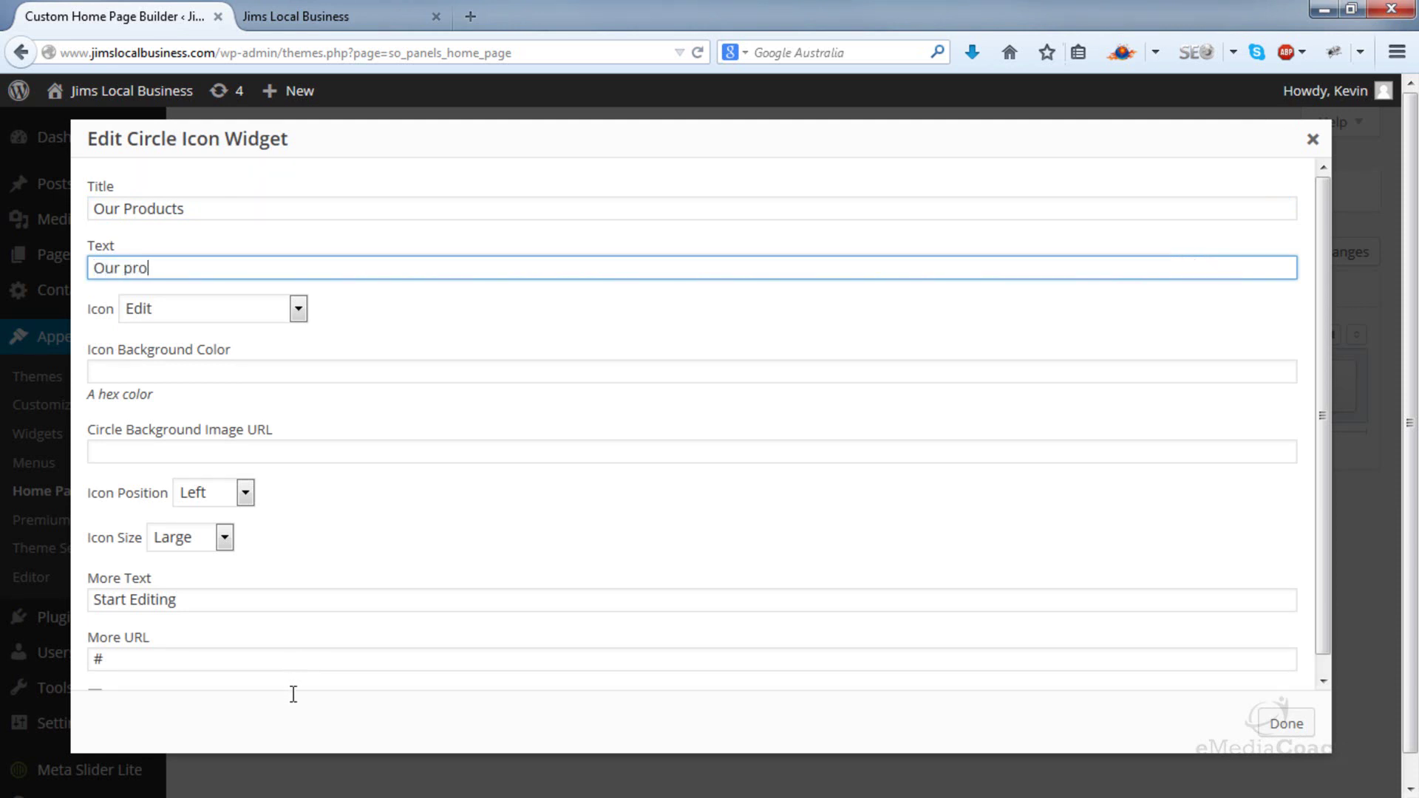
{"action": "type", "text": "ducts are the best i"}
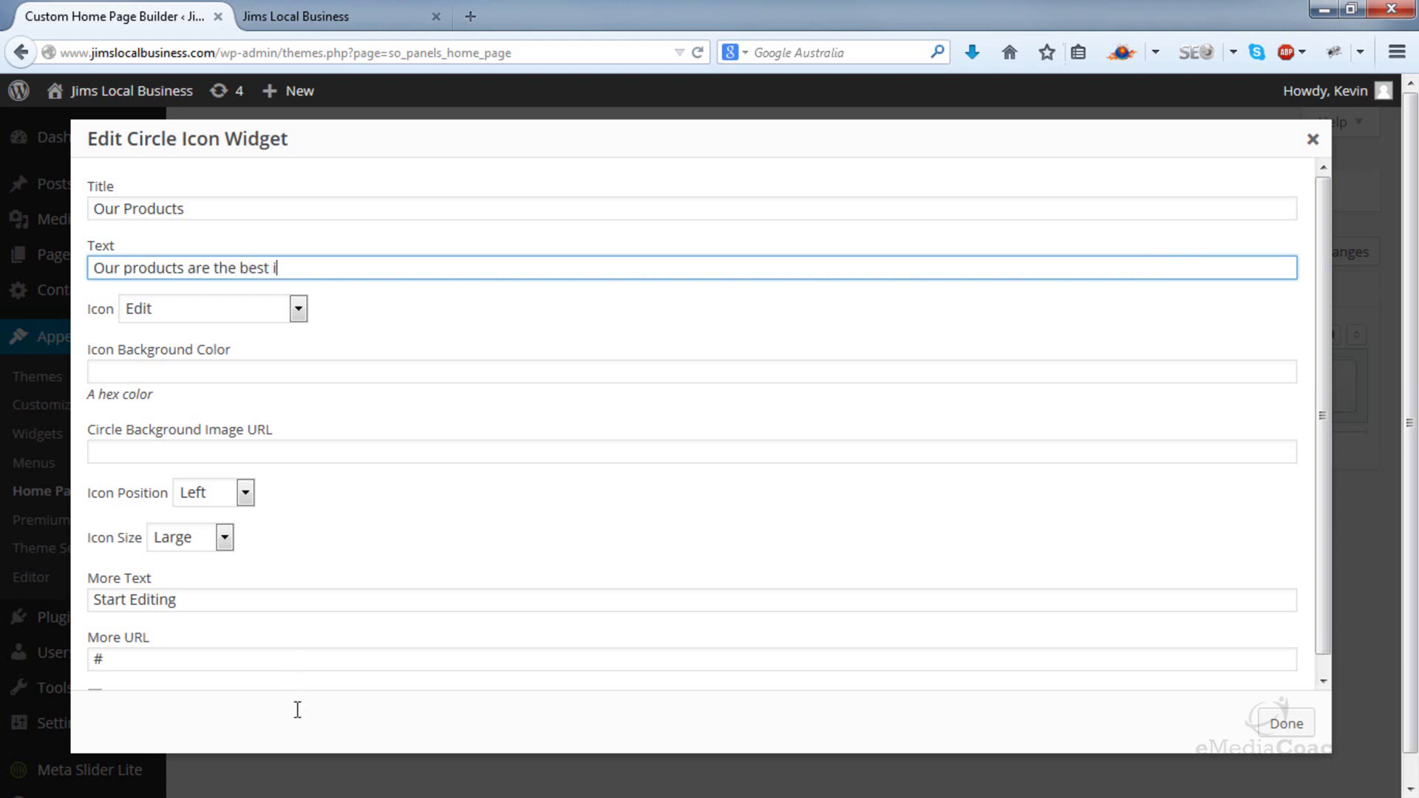
{"action": "type", "text": "n the industry. Please"}
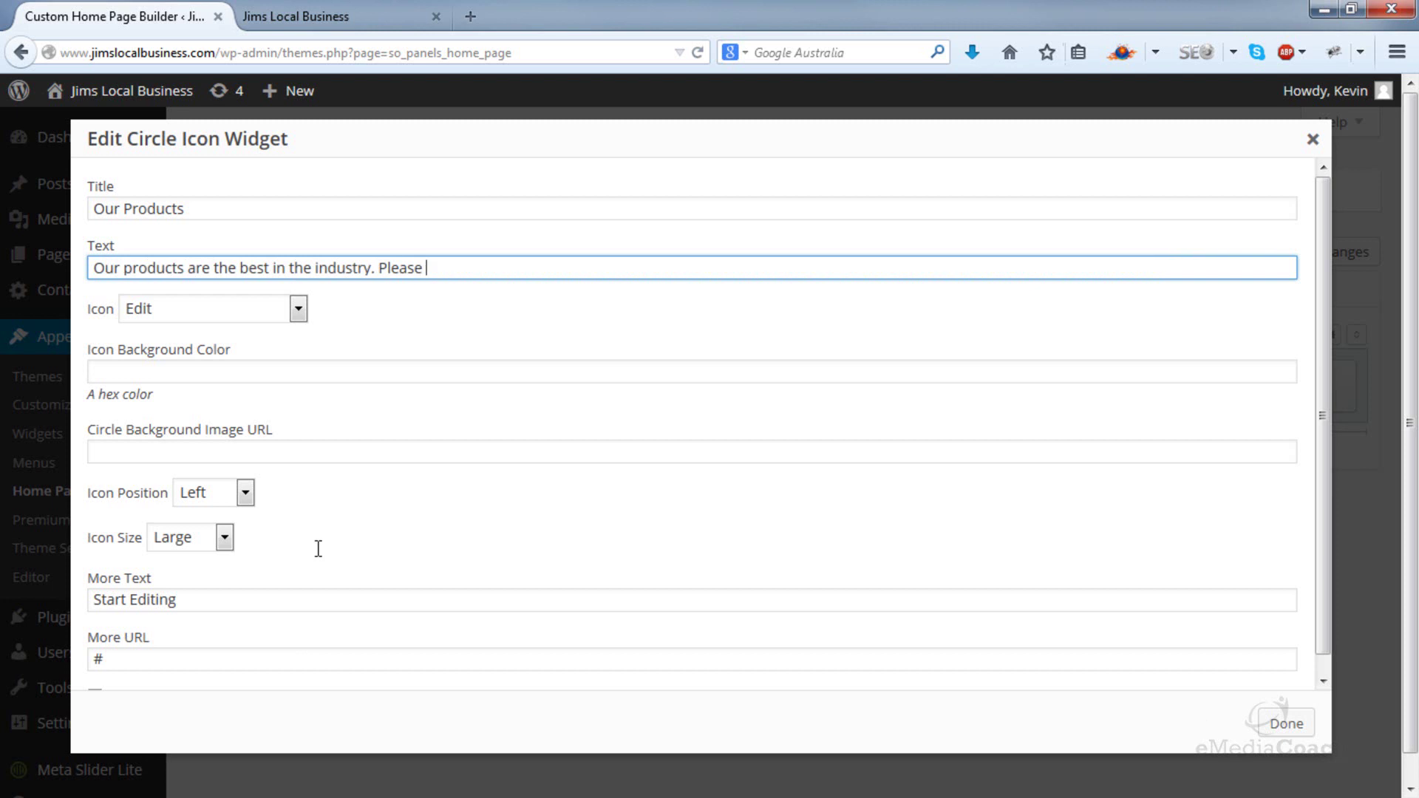
{"action": "type", "text": " browse our range and as"}
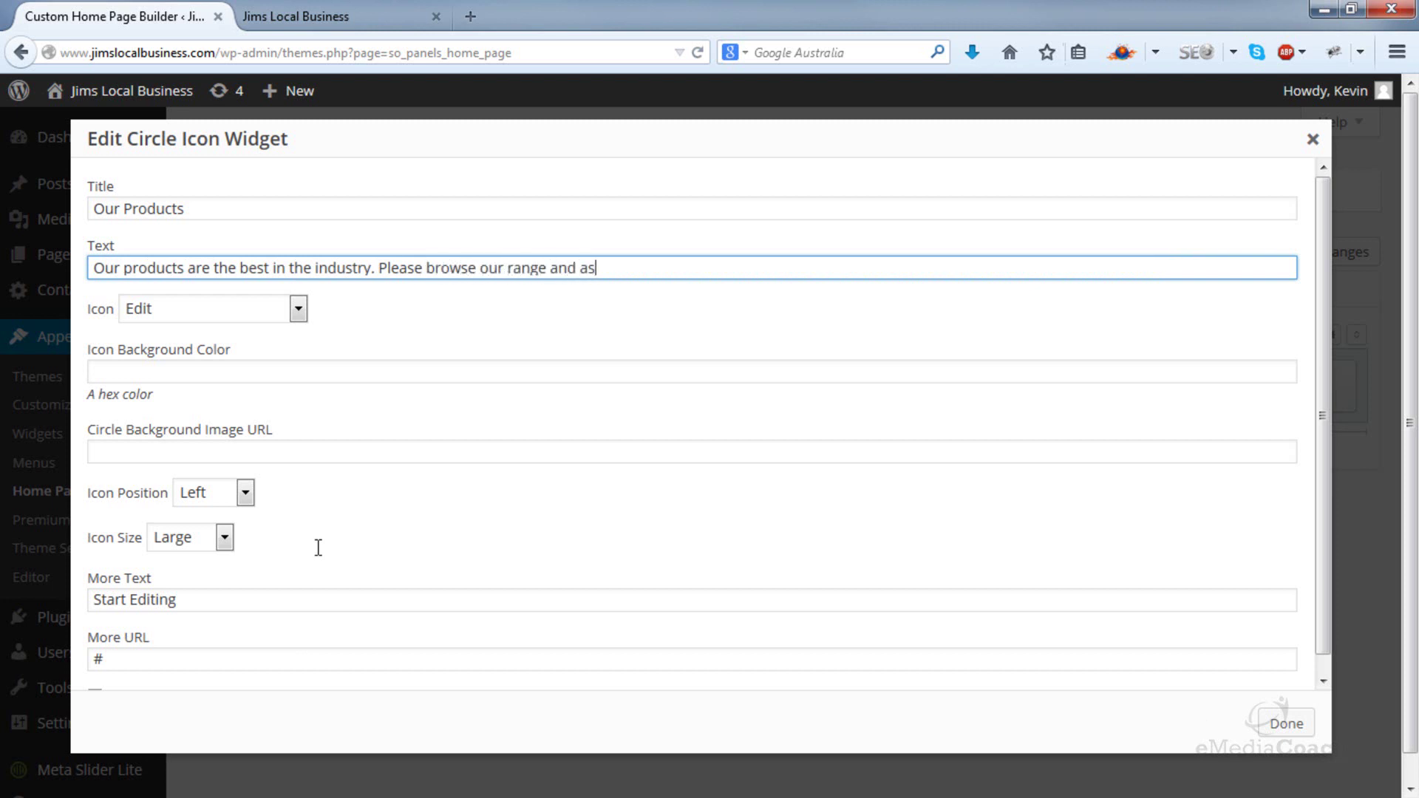
{"action": "type", "text": "k us if you have questions."}
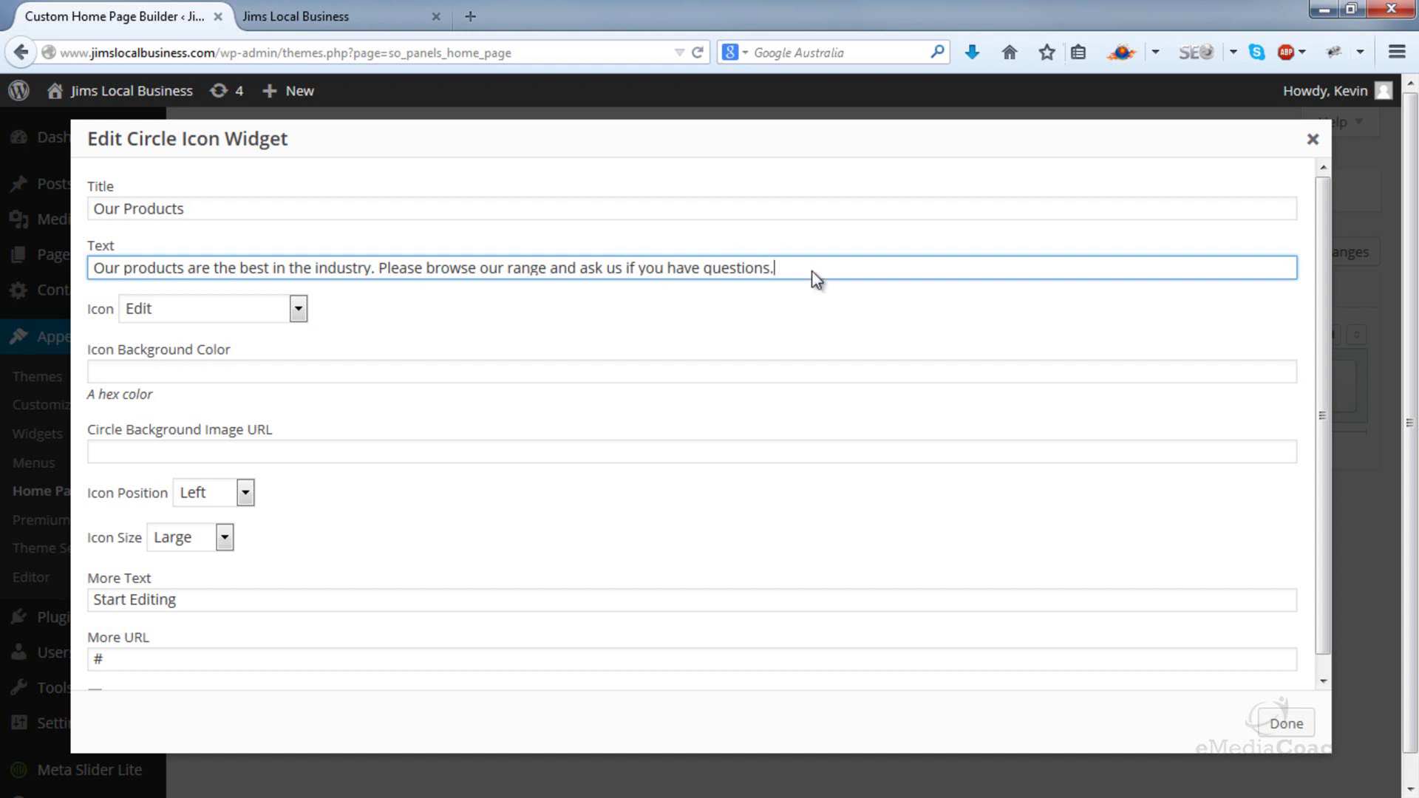
- Choose the Thumbs Up icon for the Our Products widget and set its icon position to Top
{"action": "left_click", "coordinate": [299, 311]}
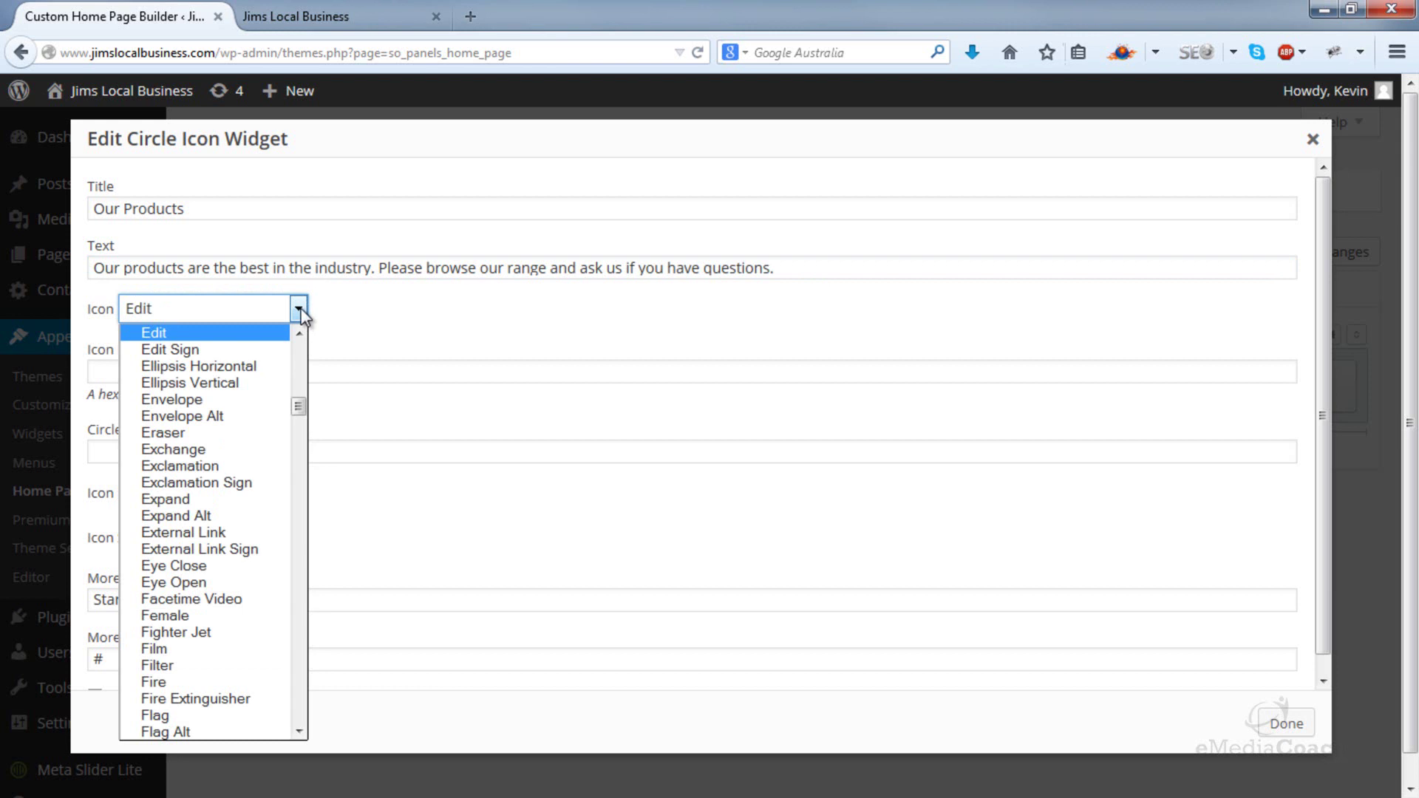
{"action": "mouse_move", "coordinate": [298, 405]}
{"action": "left_mouse_down"}
{"action": "mouse_move", "coordinate": [300, 352]}
{"action": "mouse_move", "coordinate": [289, 718]}
{"action": "mouse_move", "coordinate": [319, 519]}
{"action": "mouse_move", "coordinate": [306, 319]}
{"action": "mouse_move", "coordinate": [295, 540]}
{"action": "left_mouse_up"}
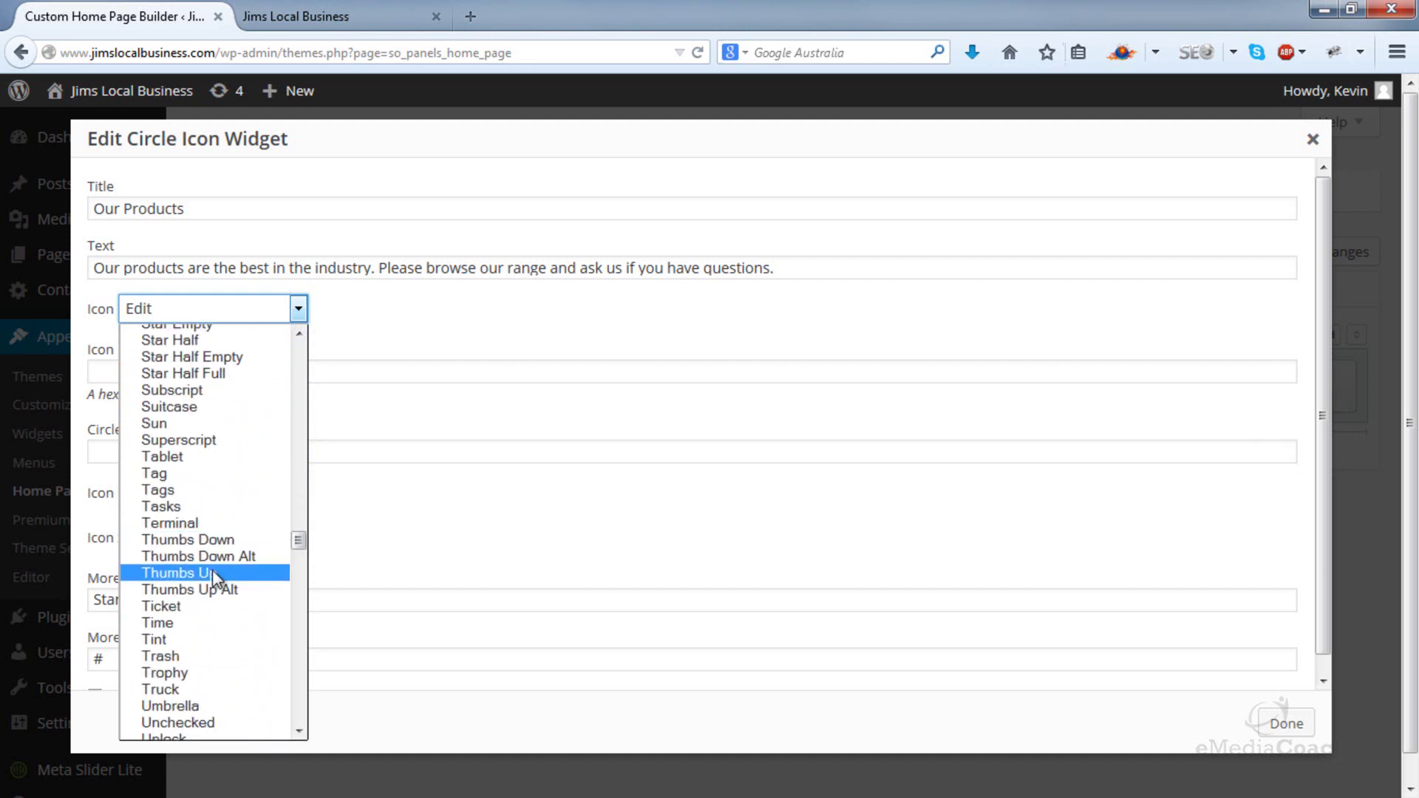
{"action": "left_click", "coordinate": [207, 577]}
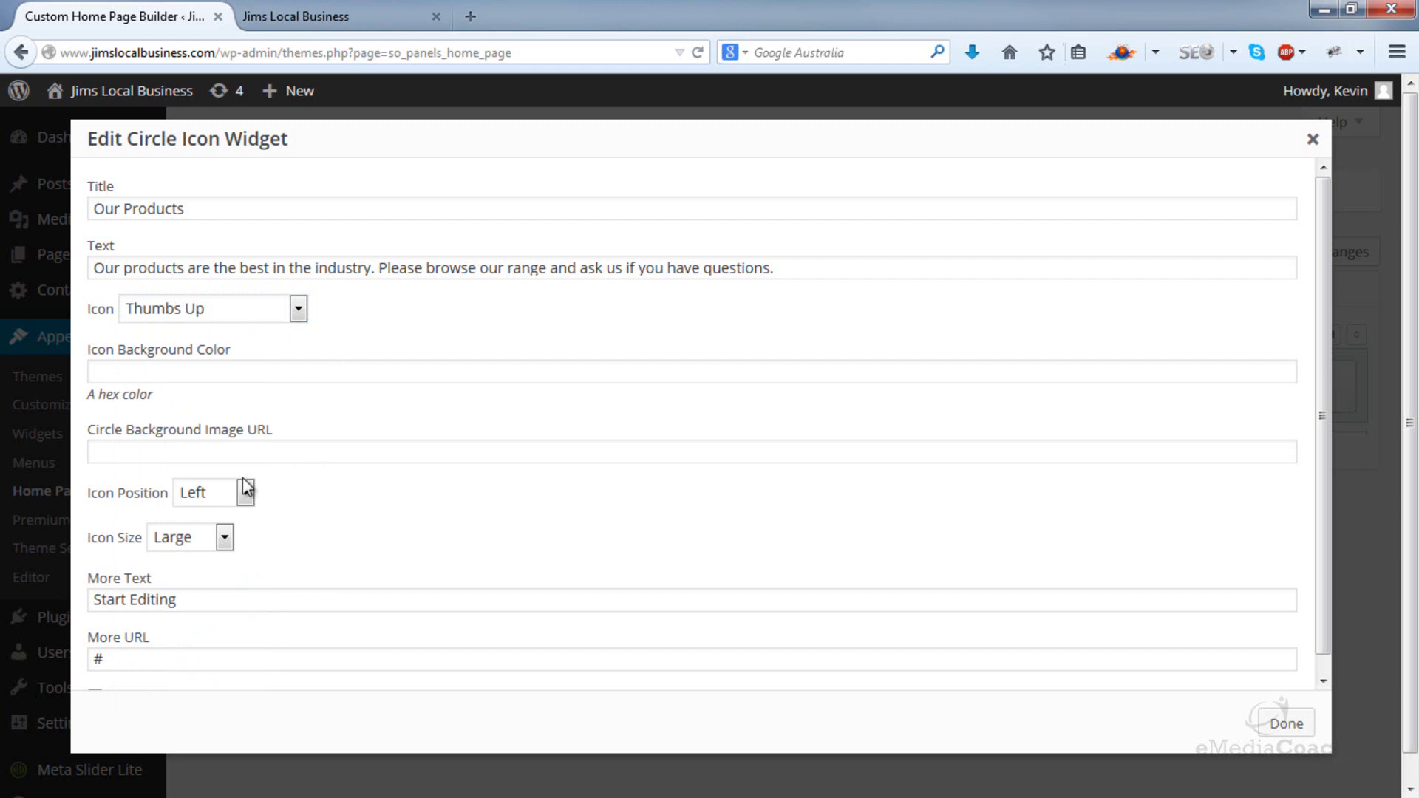
{"action": "left_click", "coordinate": [227, 497]}
{"action": "left_click", "coordinate": [217, 517]}
- Change the Our Products widget's More Text to "Read More"
{"action": "scroll", "coordinate": [277, 539], "scroll_direction": "down", "scroll_amount": 1}
{"action": "left_click_drag", "start_coordinate": [199, 577], "coordinate": [62, 581]}
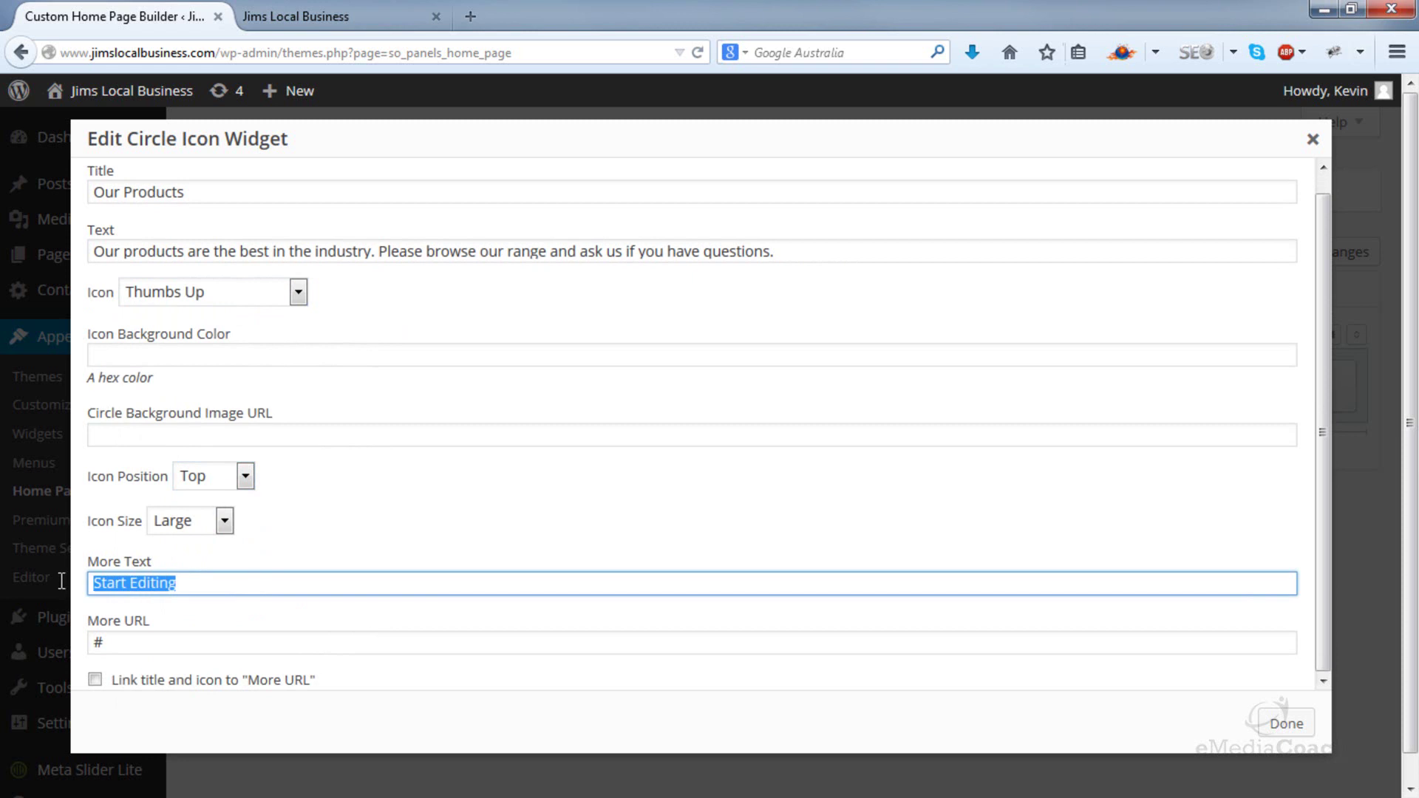
{"action": "type", "text": "Read More"}
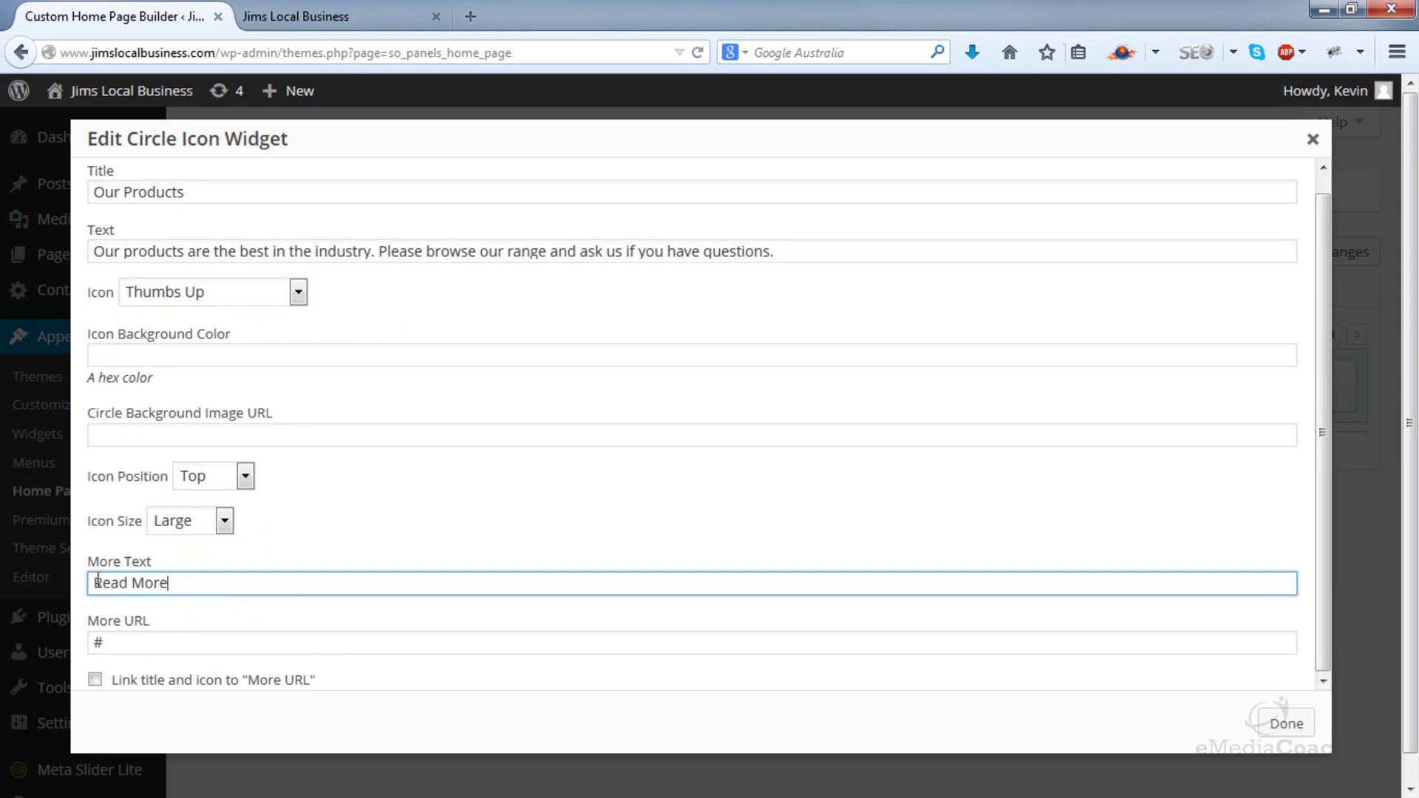
{"action": "scroll", "coordinate": [666, 587], "scroll_direction": "down", "scroll_amount": 1}
{"action": "left_click", "coordinate": [1290, 695]}
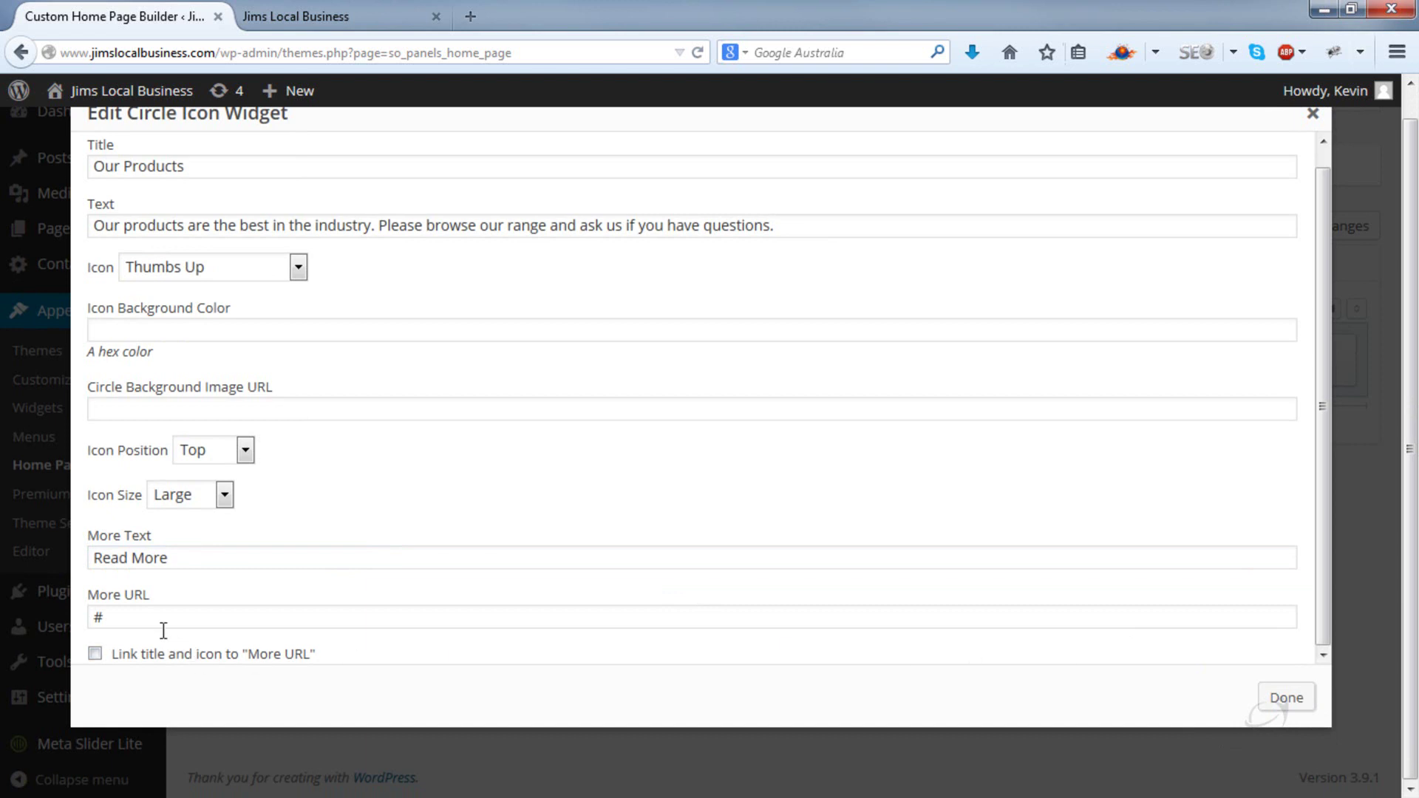
- Keep the More URL as #, apply the widget changes, save the home page and reload the live homepage
{"action": "double_click", "coordinate": [95, 618]}
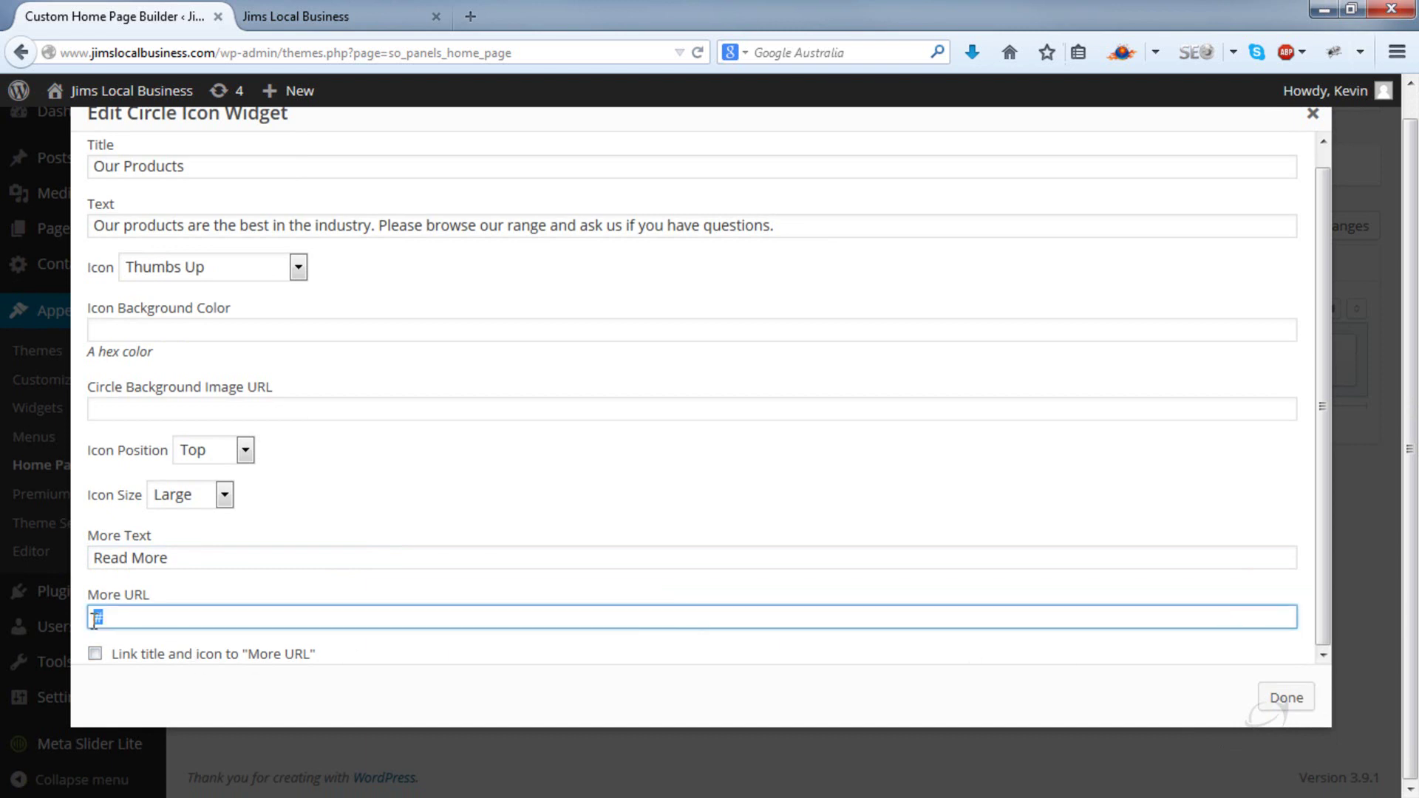
{"action": "left_click", "coordinate": [222, 614]}
{"action": "left_click_drag", "start_coordinate": [203, 615], "coordinate": [57, 625]}
{"action": "left_click", "coordinate": [1286, 699]}
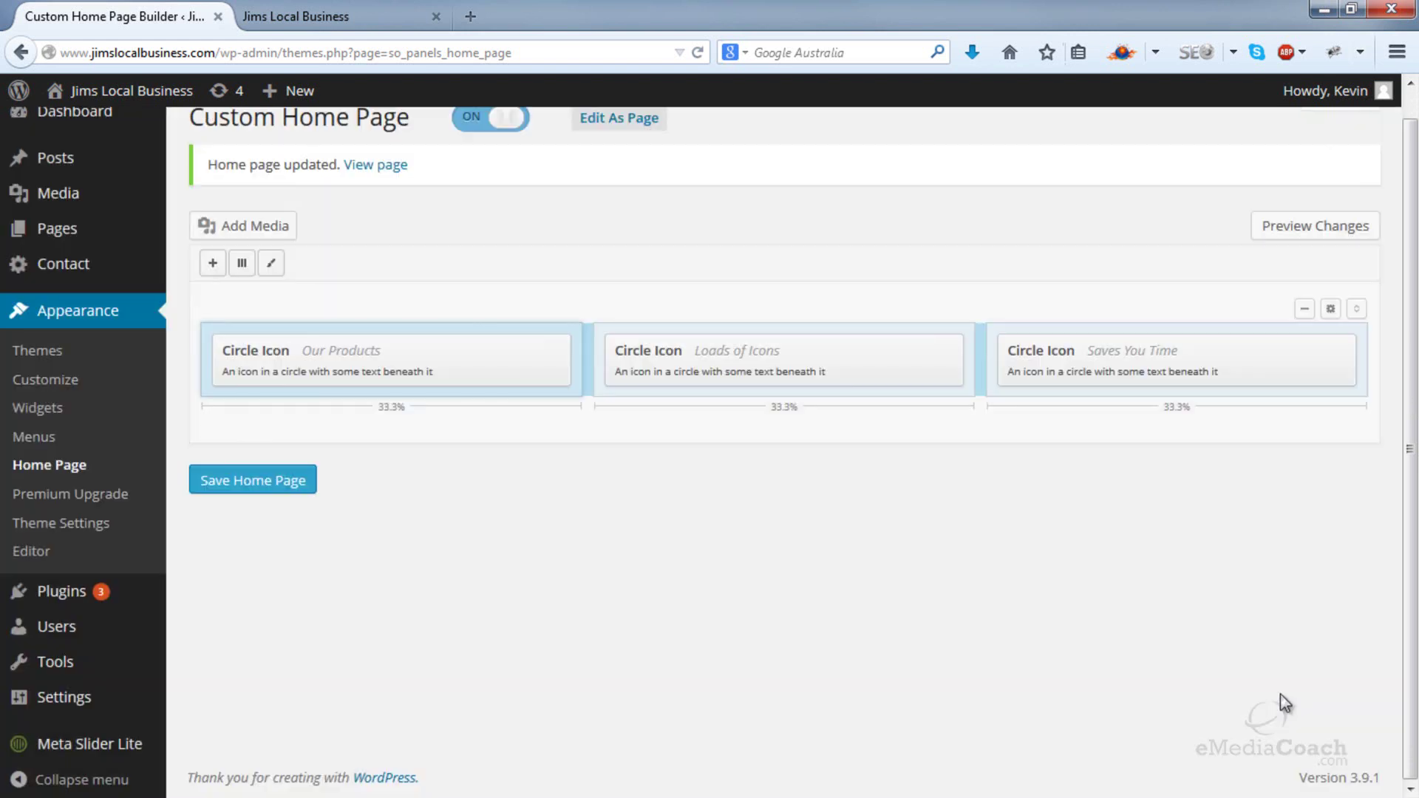
{"action": "left_click", "coordinate": [278, 497]}
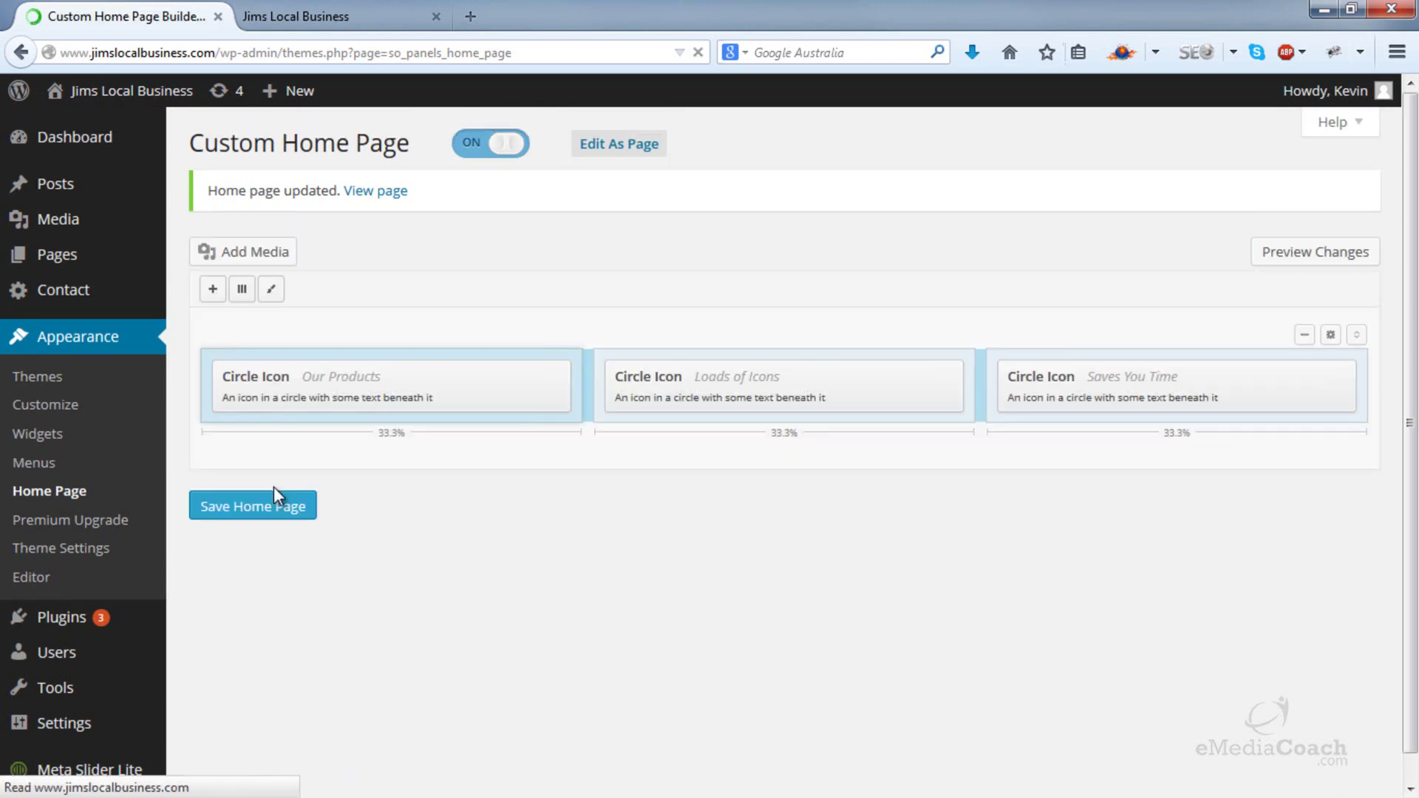
{"action": "left_click", "coordinate": [336, 23]}
{"action": "left_click", "coordinate": [699, 53]}
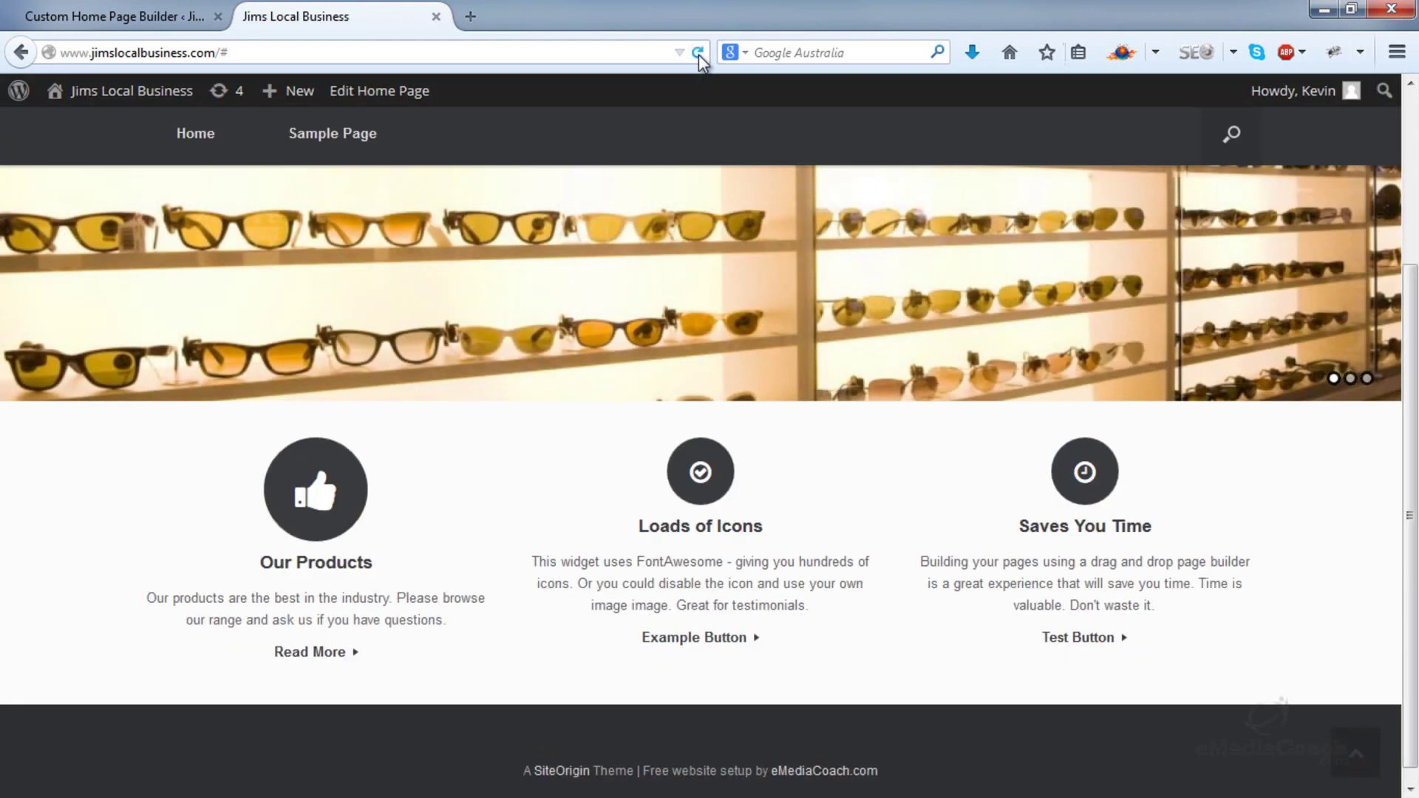
- Open the Loads of Icons Circle Icon widget in Page Builder and change its title to "Our Guarantee"
{"action": "left_click", "coordinate": [141, 19]}
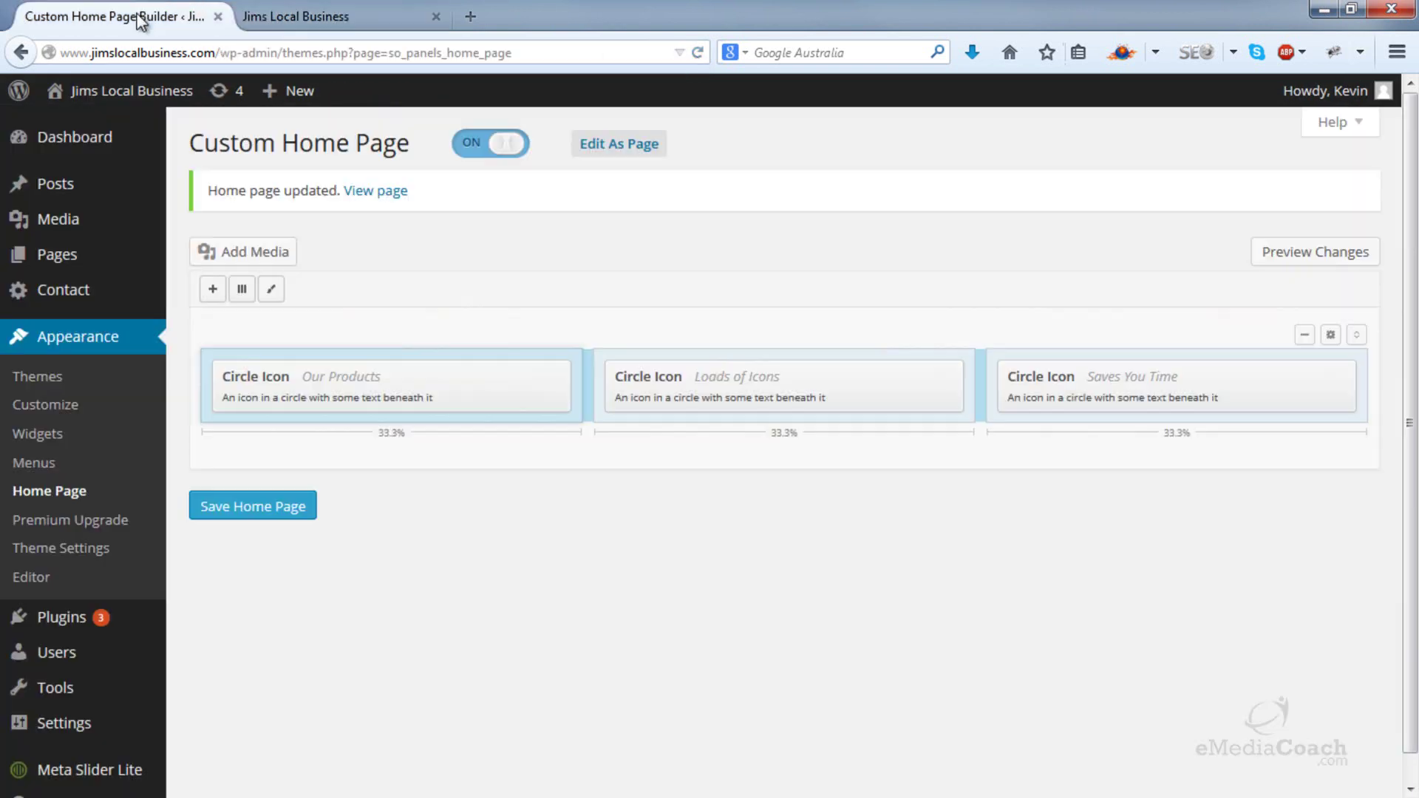
{"action": "left_click", "coordinate": [834, 379]}
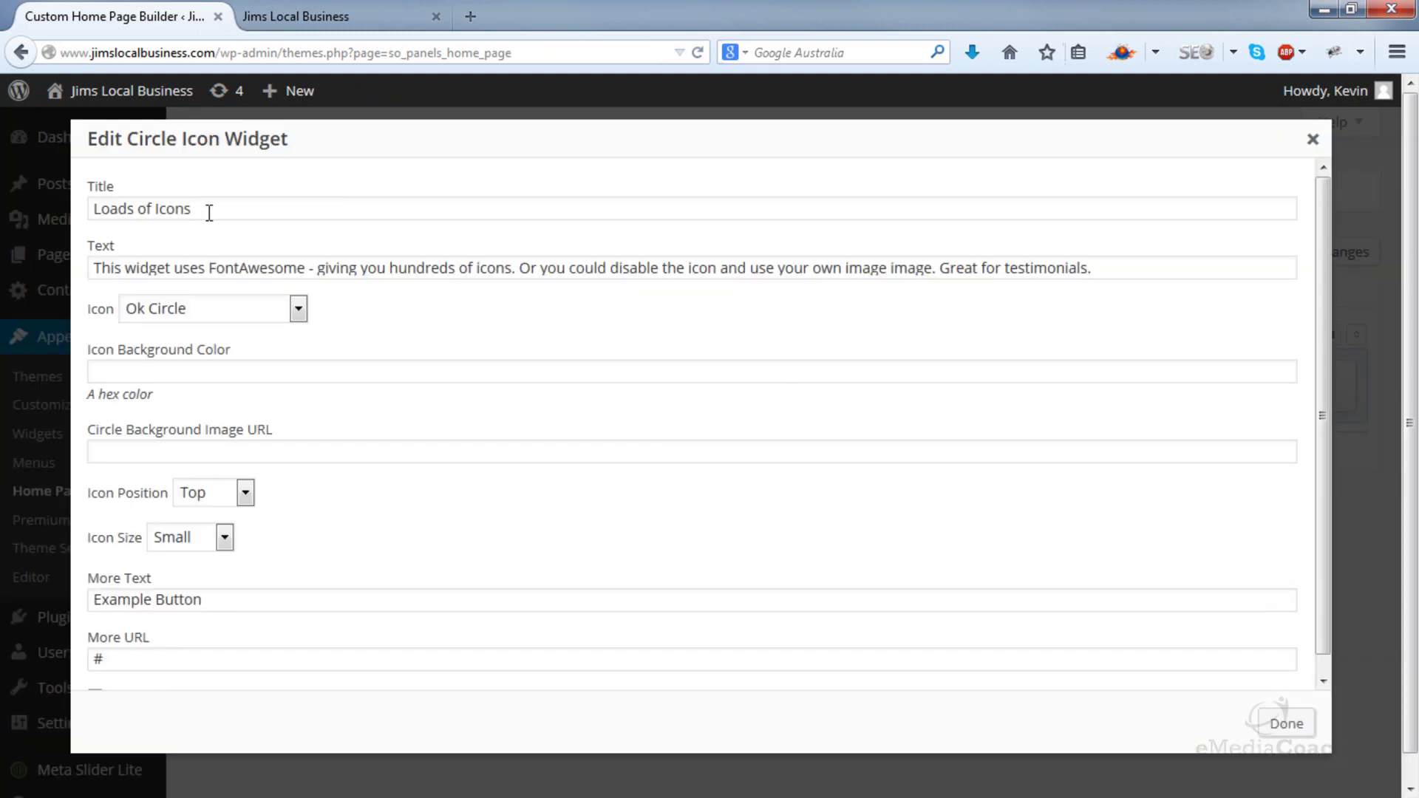
{"action": "left_click_drag", "start_coordinate": [208, 210], "coordinate": [40, 213]}
{"action": "type", "text": "Our"}
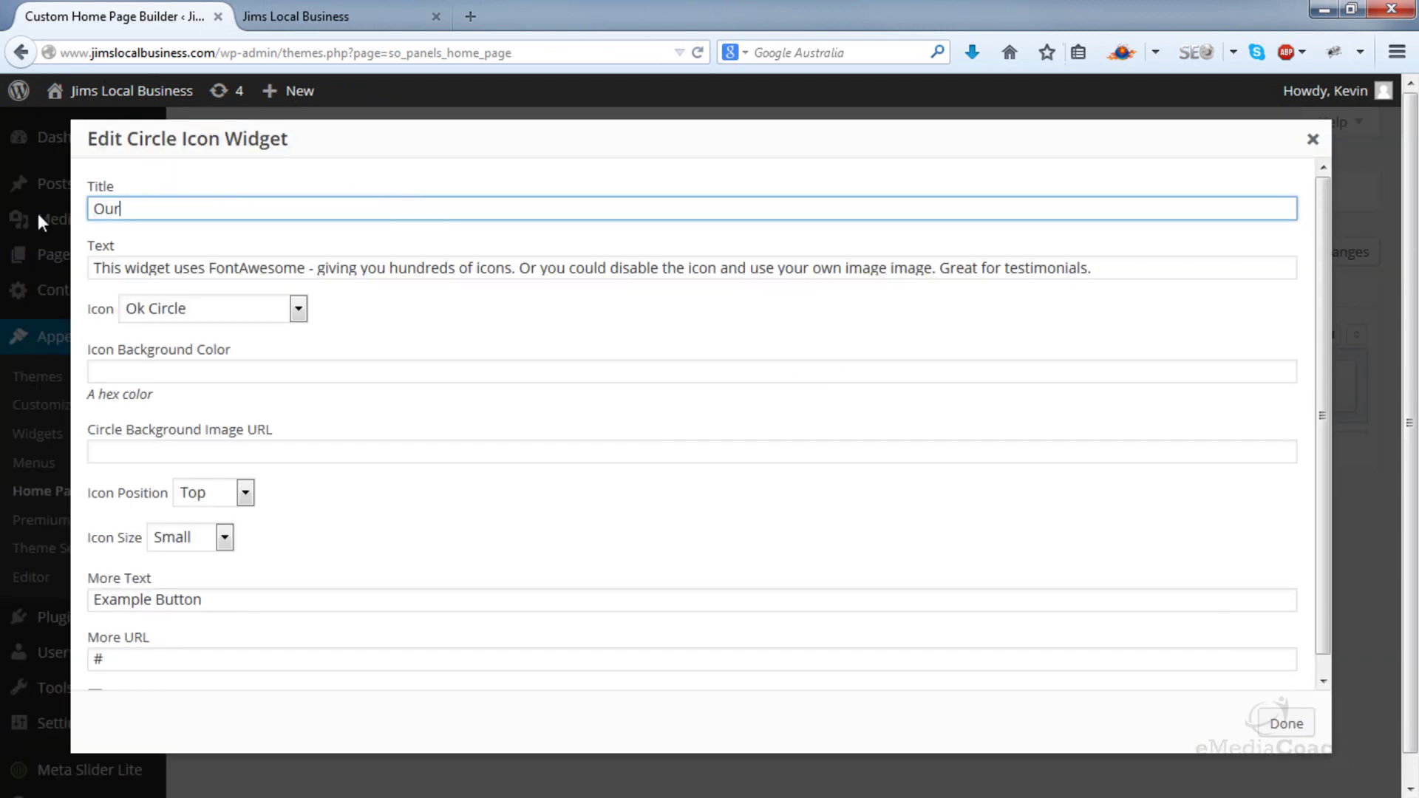
{"action": "type", "text": " Guarante"}
{"action": "left_click", "coordinate": [247, 202]}
{"action": "type", "text": "e"}
- Replace the Our Guarantee widget's text with "We offer the best prices, range and service. Visit us to find out more!"
{"action": "left_click_drag", "start_coordinate": [1124, 267], "coordinate": [22, 268]}
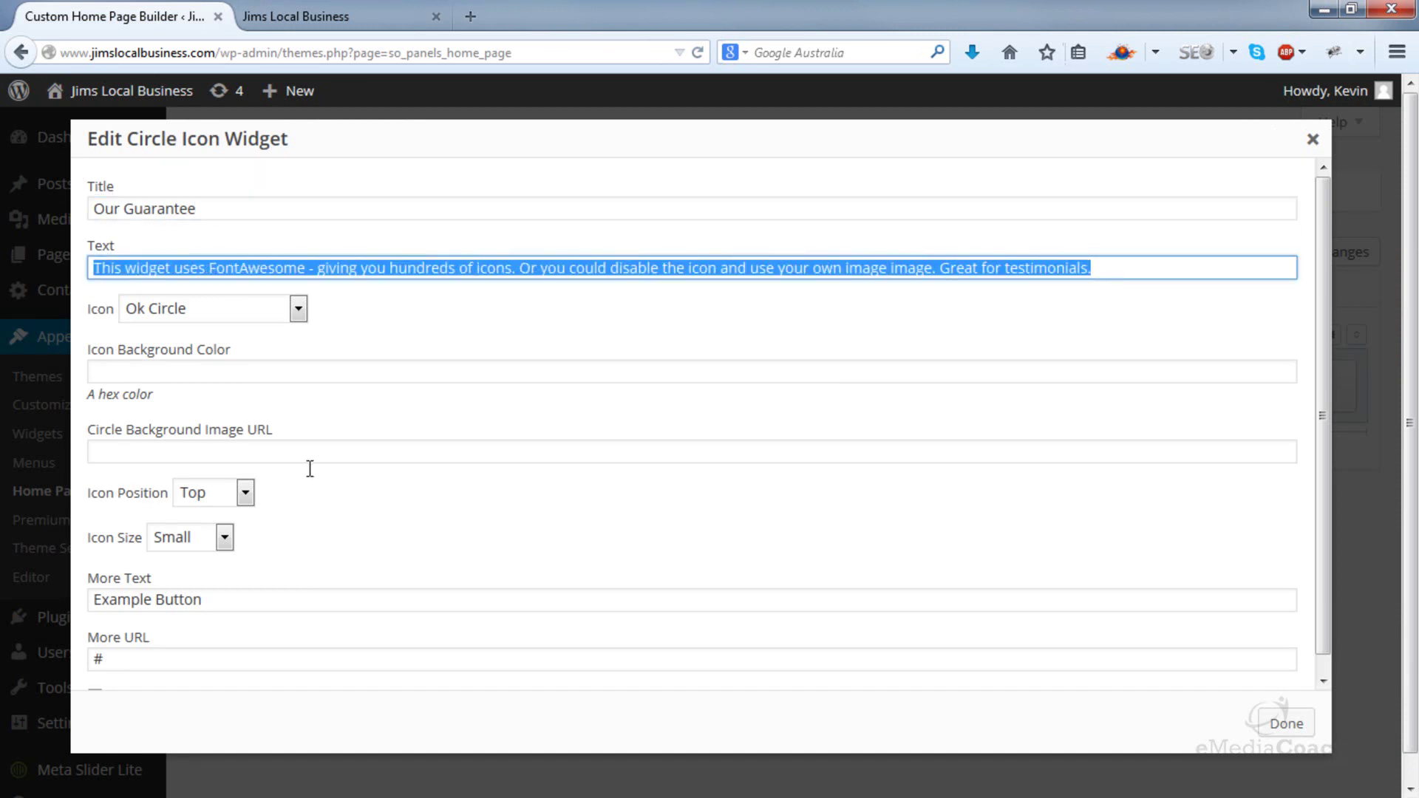
{"action": "type", "text": "We offe"}
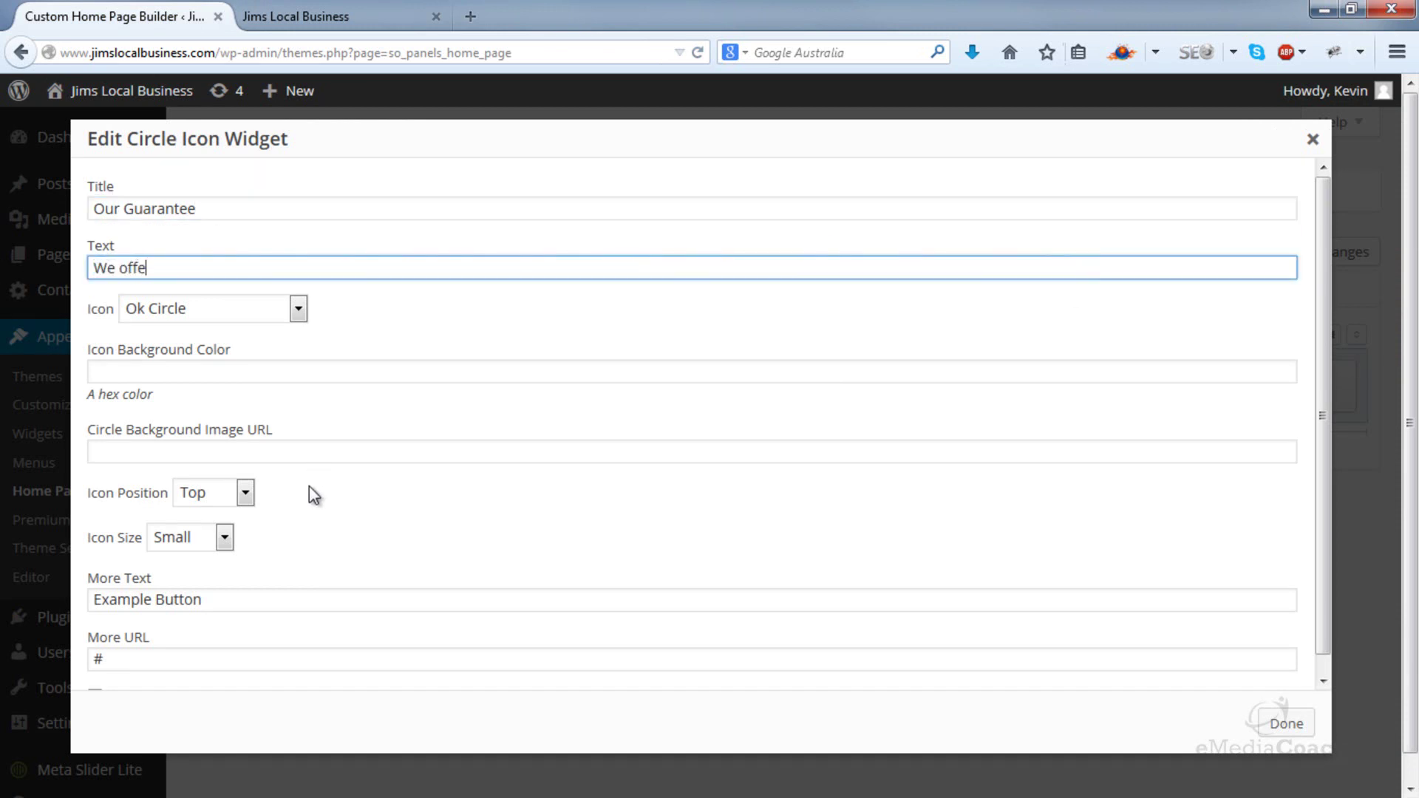
{"action": "type", "text": "r the best prices, range and servi"}
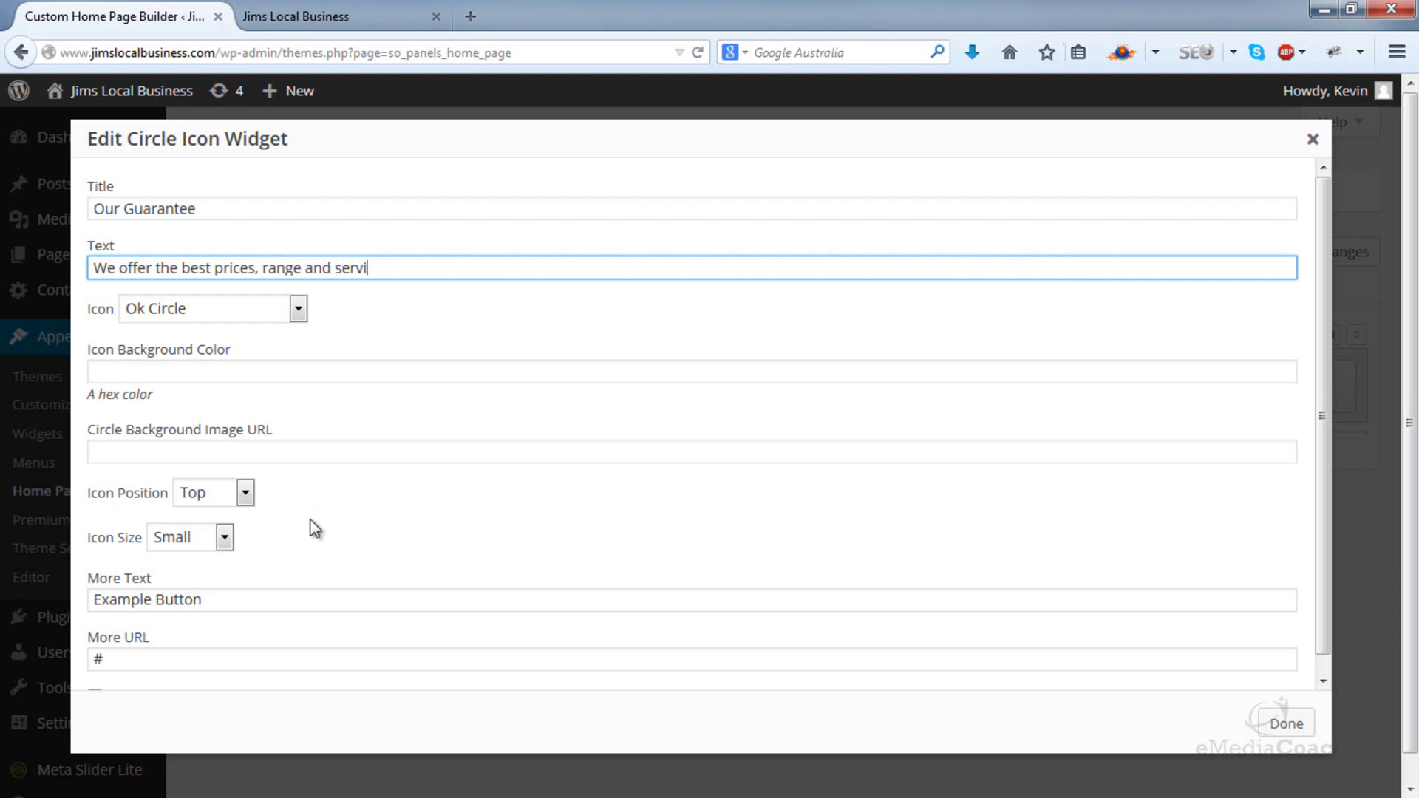
{"action": "type", "text": "ce. Visit us"}
{"action": "type", "text": "to find out more!"}
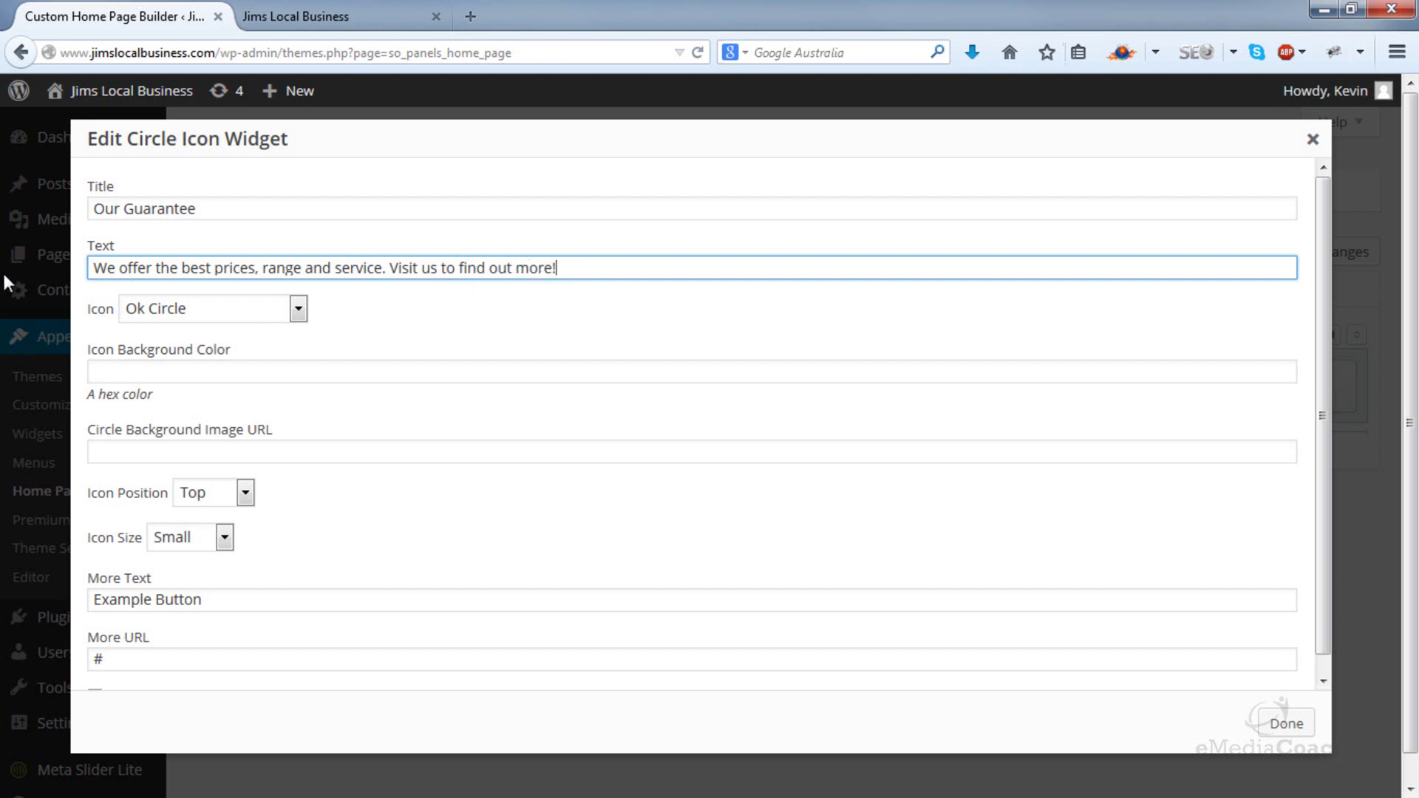
- Set the Our Guarantee widget's icon to Smile
{"action": "left_click", "coordinate": [296, 311]}
{"action": "scroll", "coordinate": [298, 482], "scroll_direction": "up", "scroll_amount": 1}
{"action": "mouse_move", "coordinate": [299, 484]}
{"action": "left_mouse_down"}
{"action": "mouse_move", "coordinate": [312, 366]}
{"action": "mouse_move", "coordinate": [298, 516]}
{"action": "left_mouse_up"}
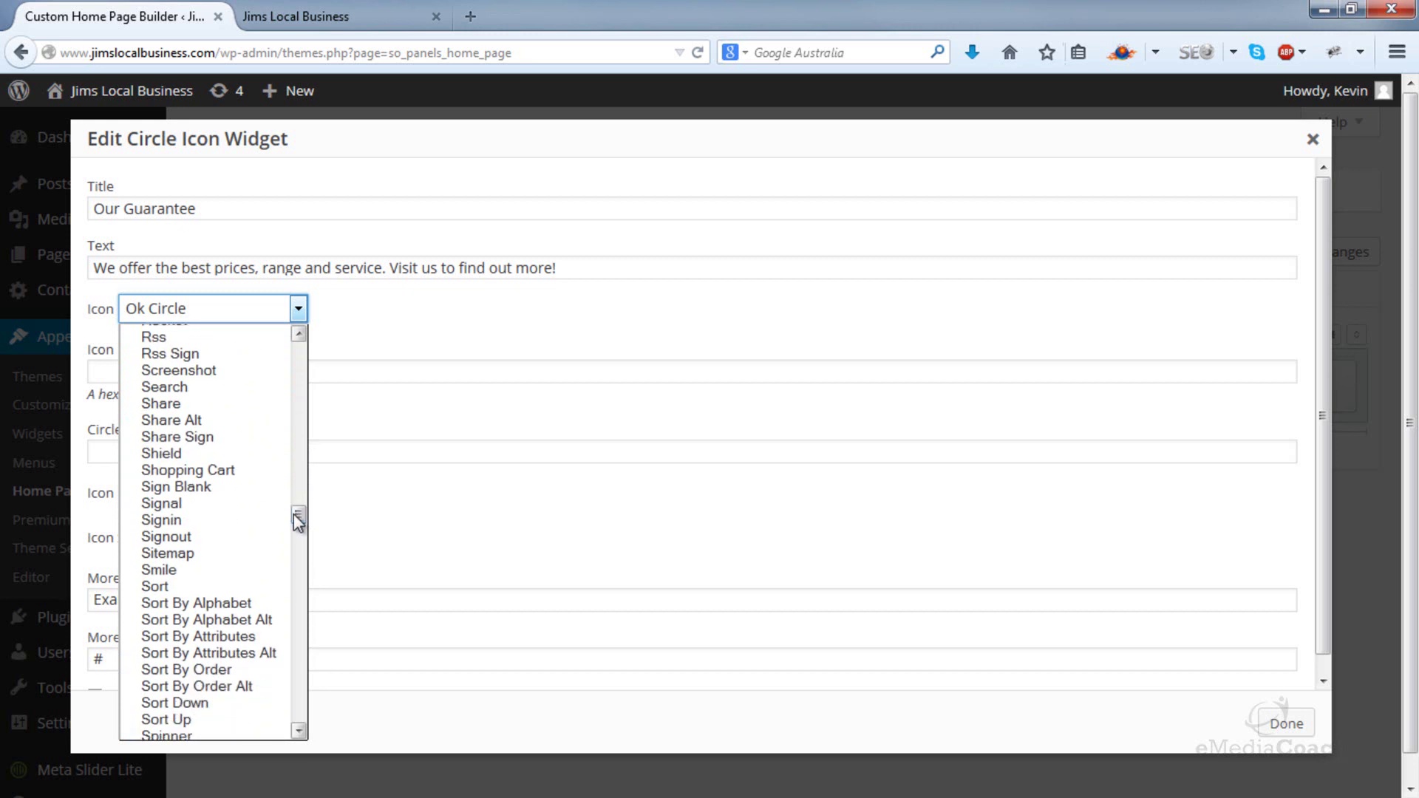
{"action": "left_click", "coordinate": [180, 571]}
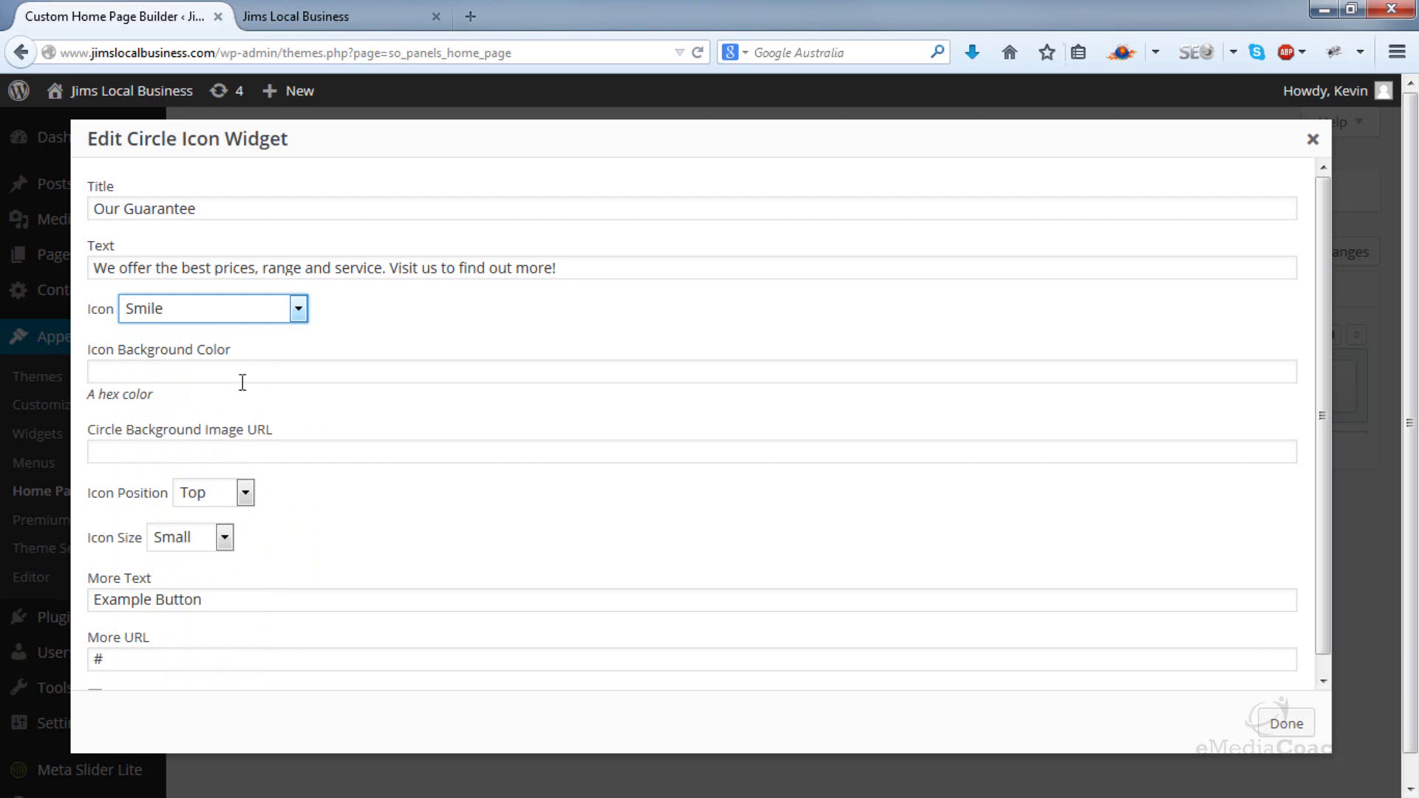
- Set the Our Guarantee widget's icon size to Large and its More Text to "Read More", leaving the icon position at Top
{"action": "left_click", "coordinate": [241, 493]}
{"action": "left_click", "coordinate": [244, 493]}
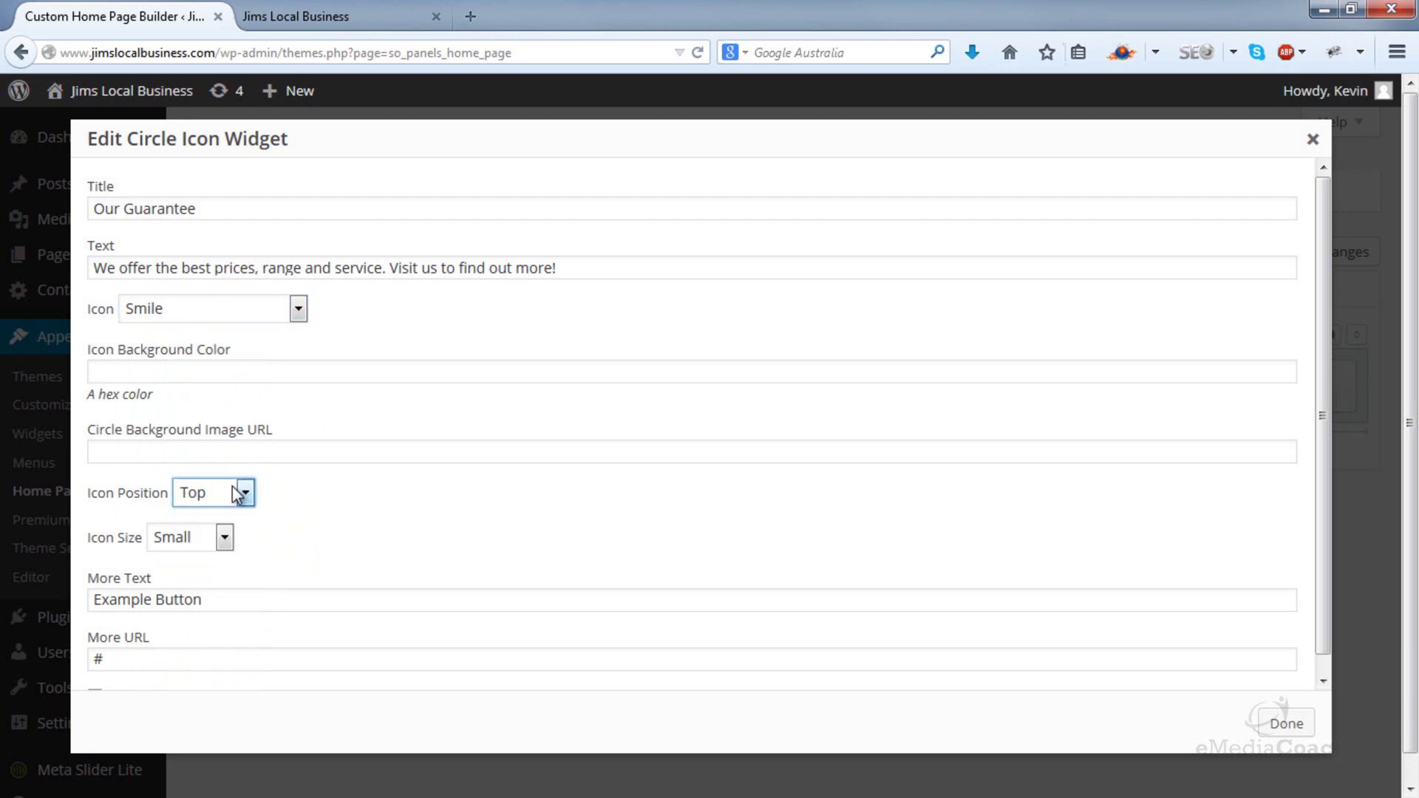
{"action": "left_click", "coordinate": [223, 537]}
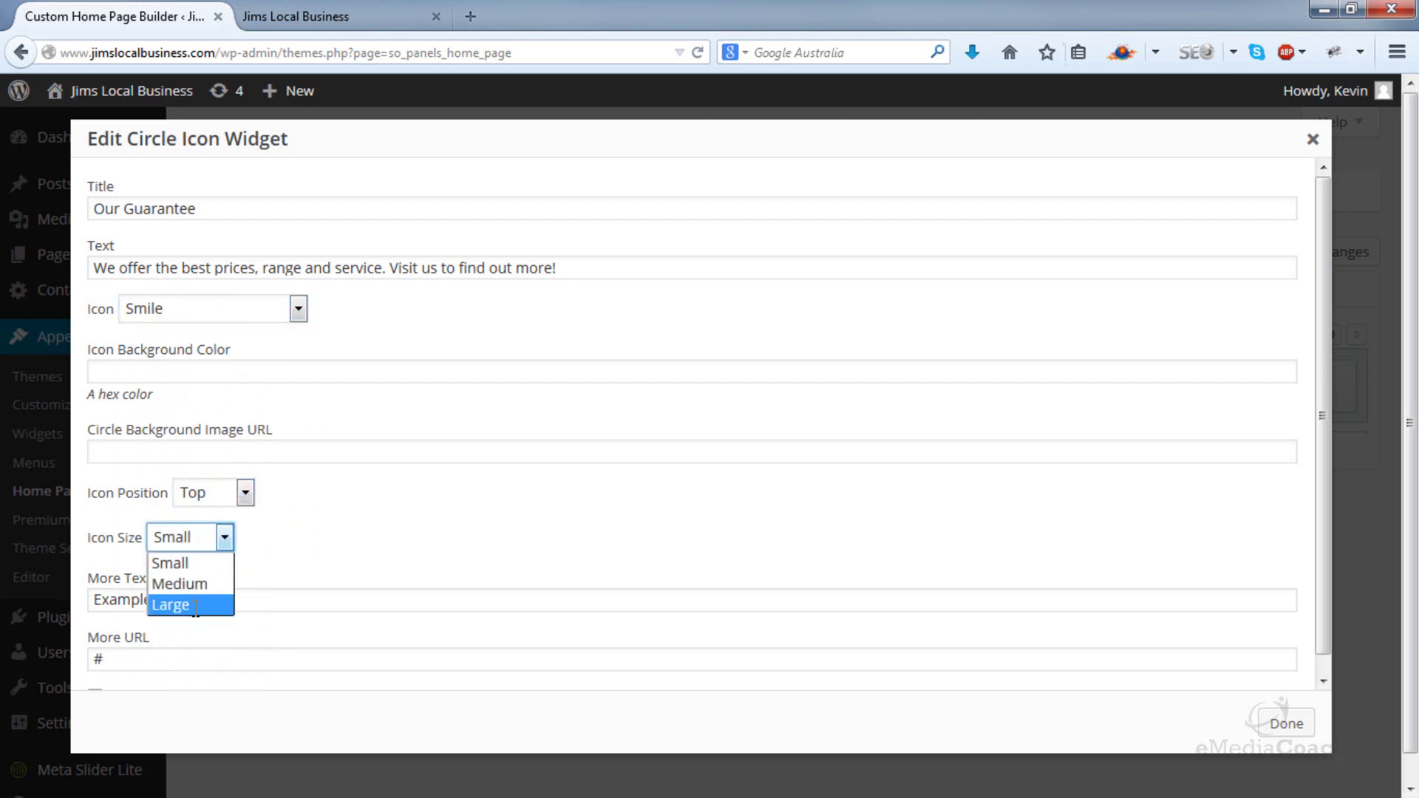
{"action": "left_click", "coordinate": [195, 606]}
{"action": "scroll", "coordinate": [312, 565], "scroll_direction": "down", "scroll_amount": 1}
{"action": "left_click_drag", "start_coordinate": [238, 584], "coordinate": [74, 580]}
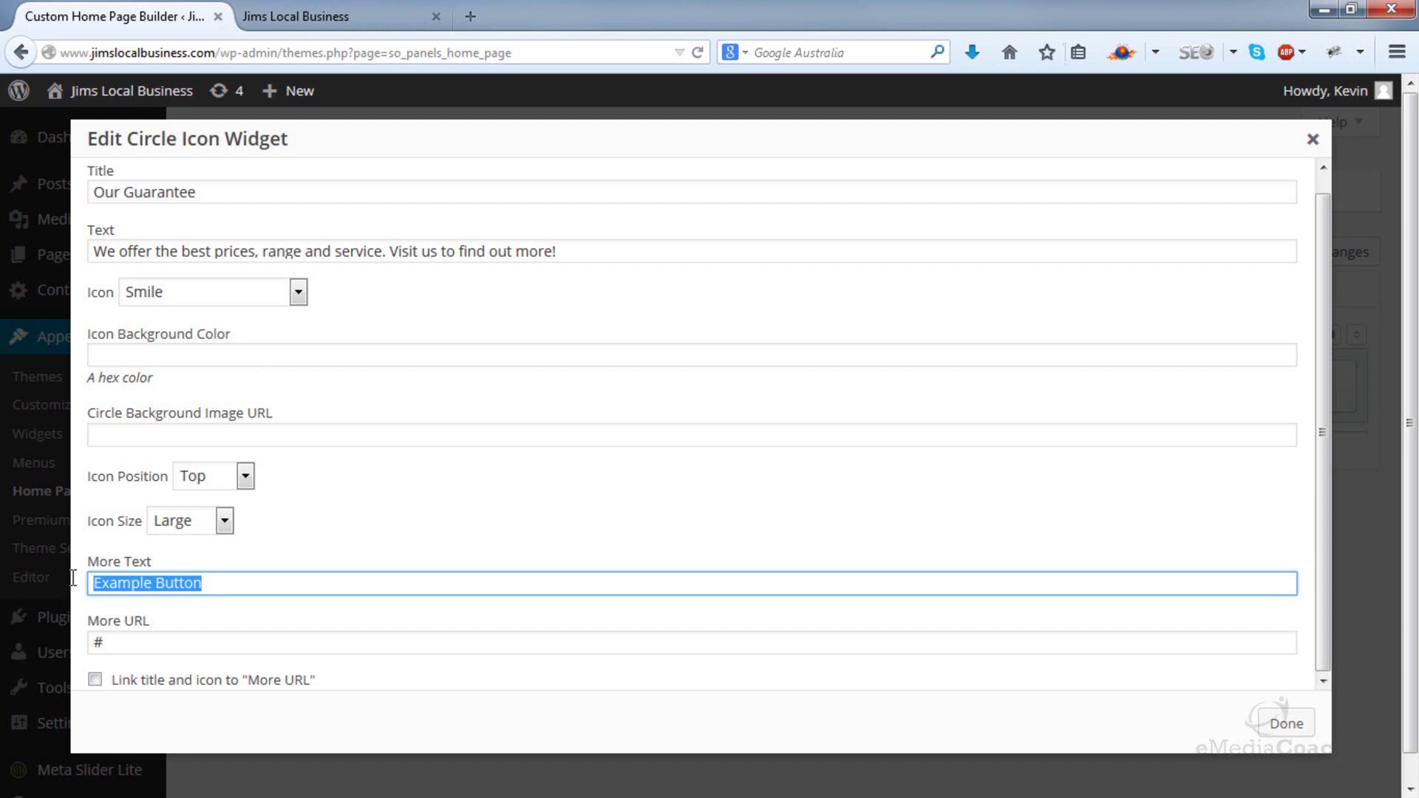
{"action": "type", "text": "Read More"}
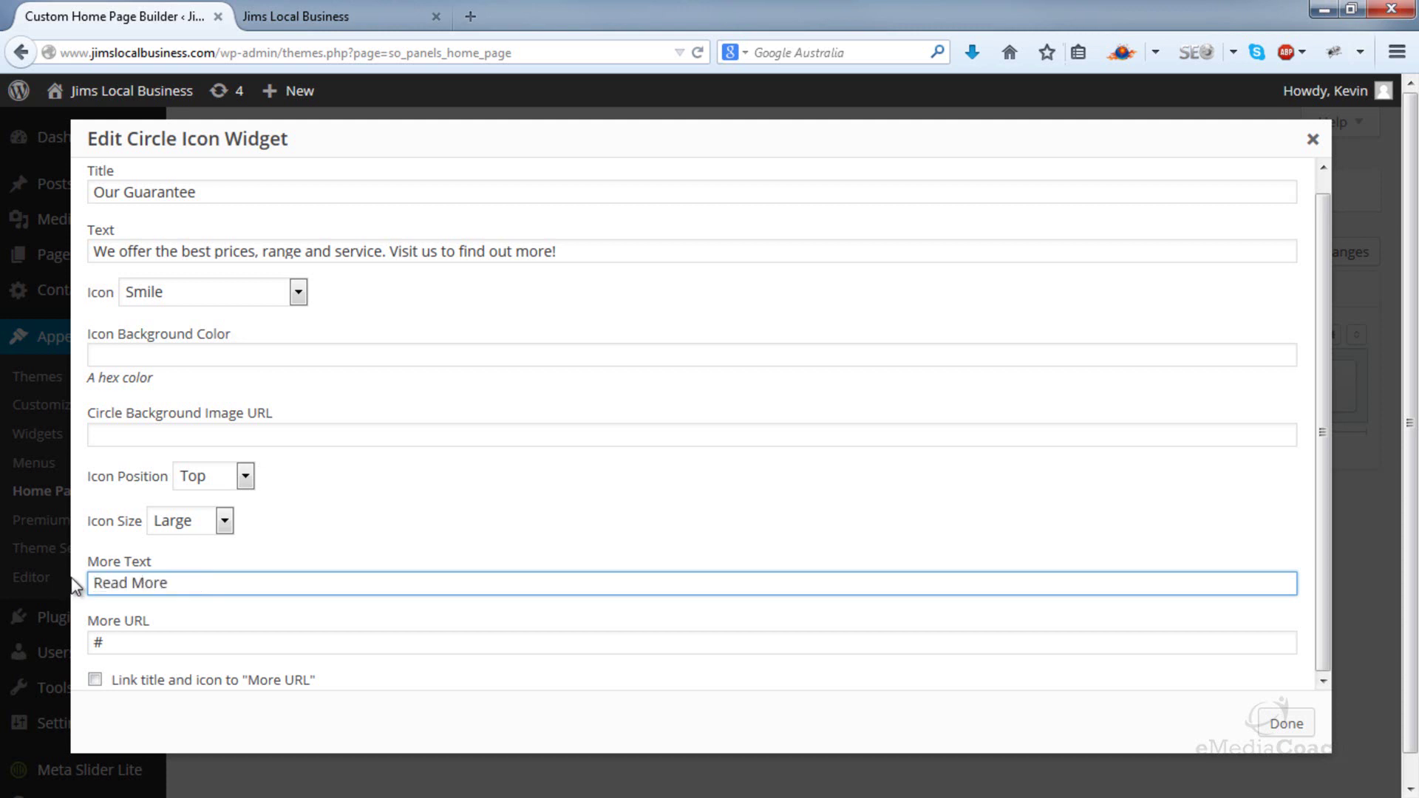
- Apply the Our Guarantee widget changes, save the home page and reload the live homepage
{"action": "left_click", "coordinate": [1286, 723]}
{"action": "left_click", "coordinate": [257, 509]}
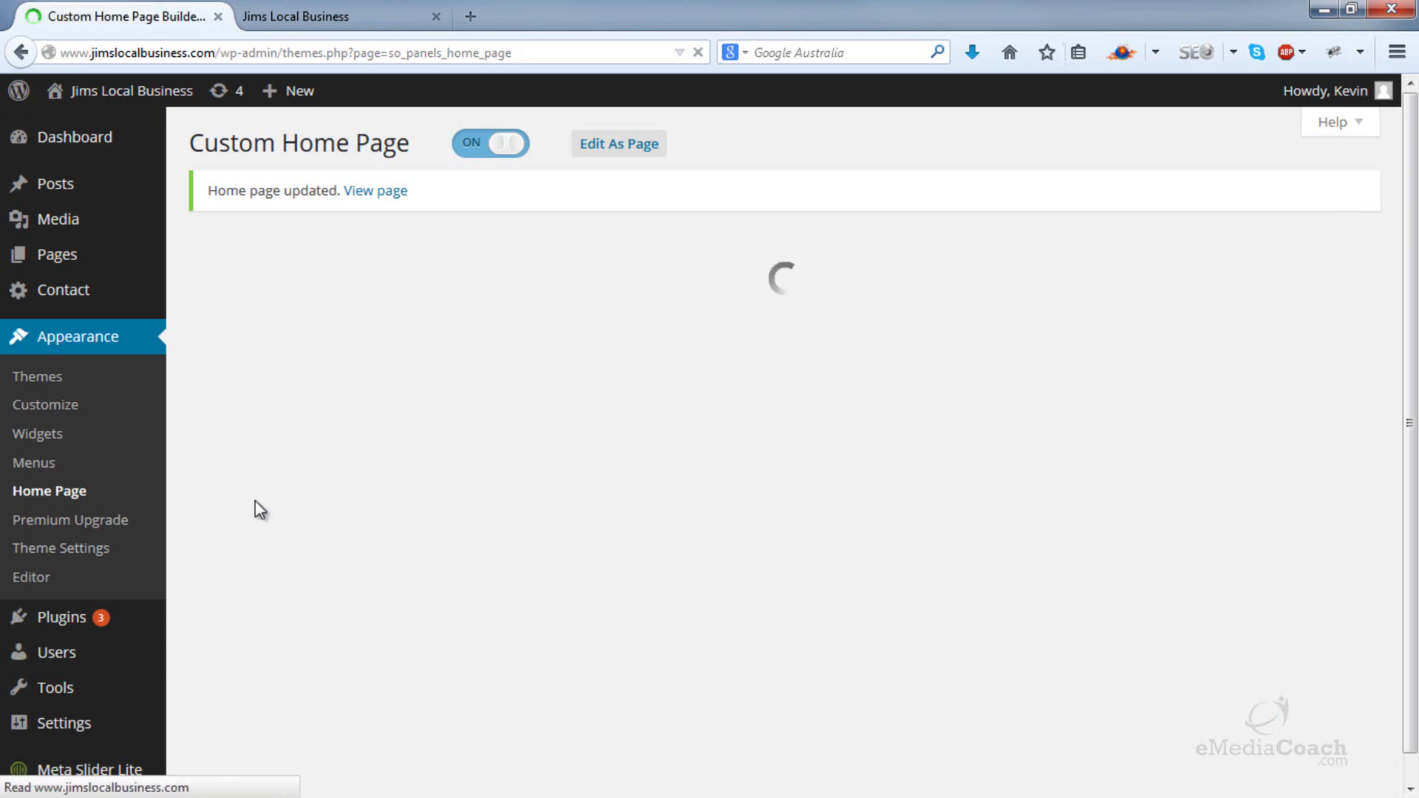
{"action": "left_click", "coordinate": [322, 15]}
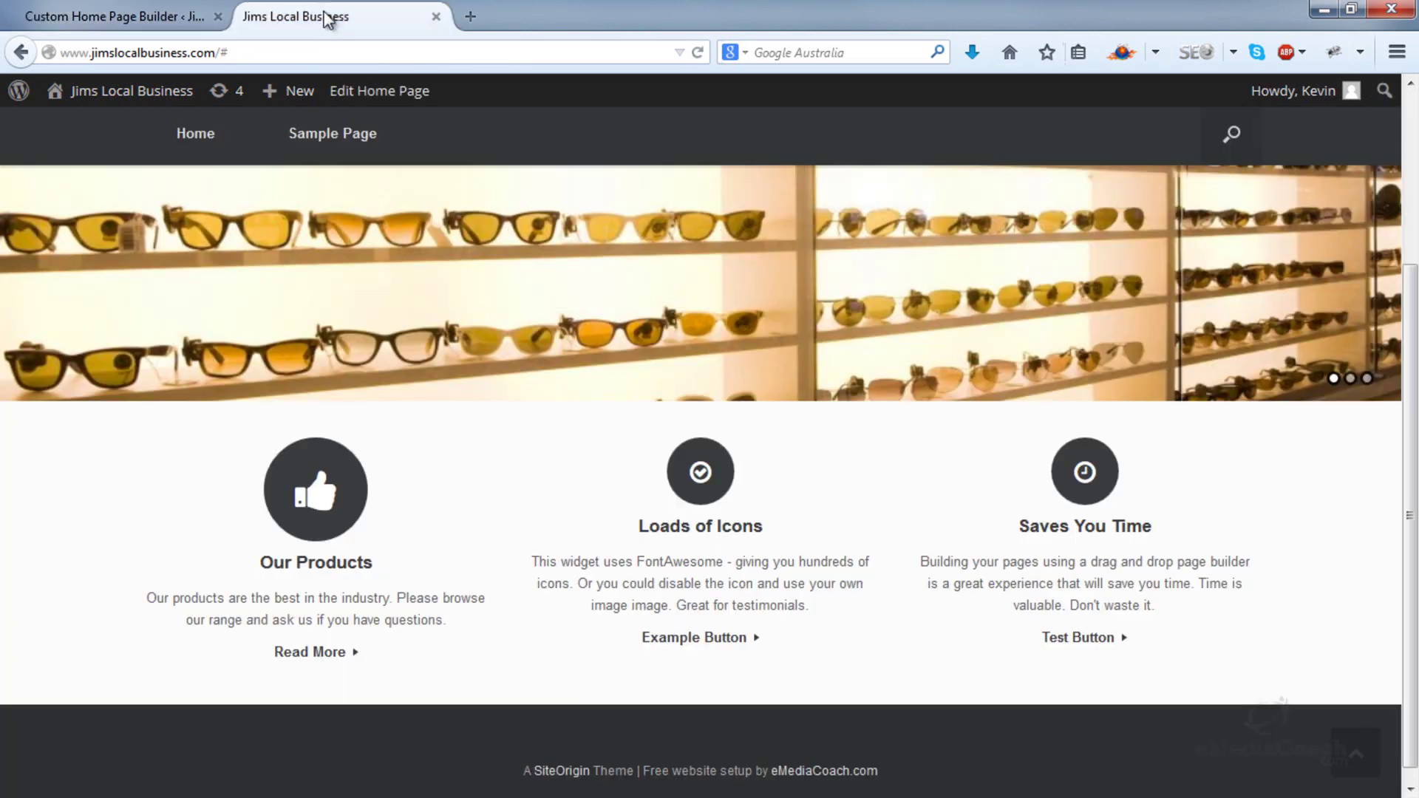
{"action": "left_click", "coordinate": [694, 55]}
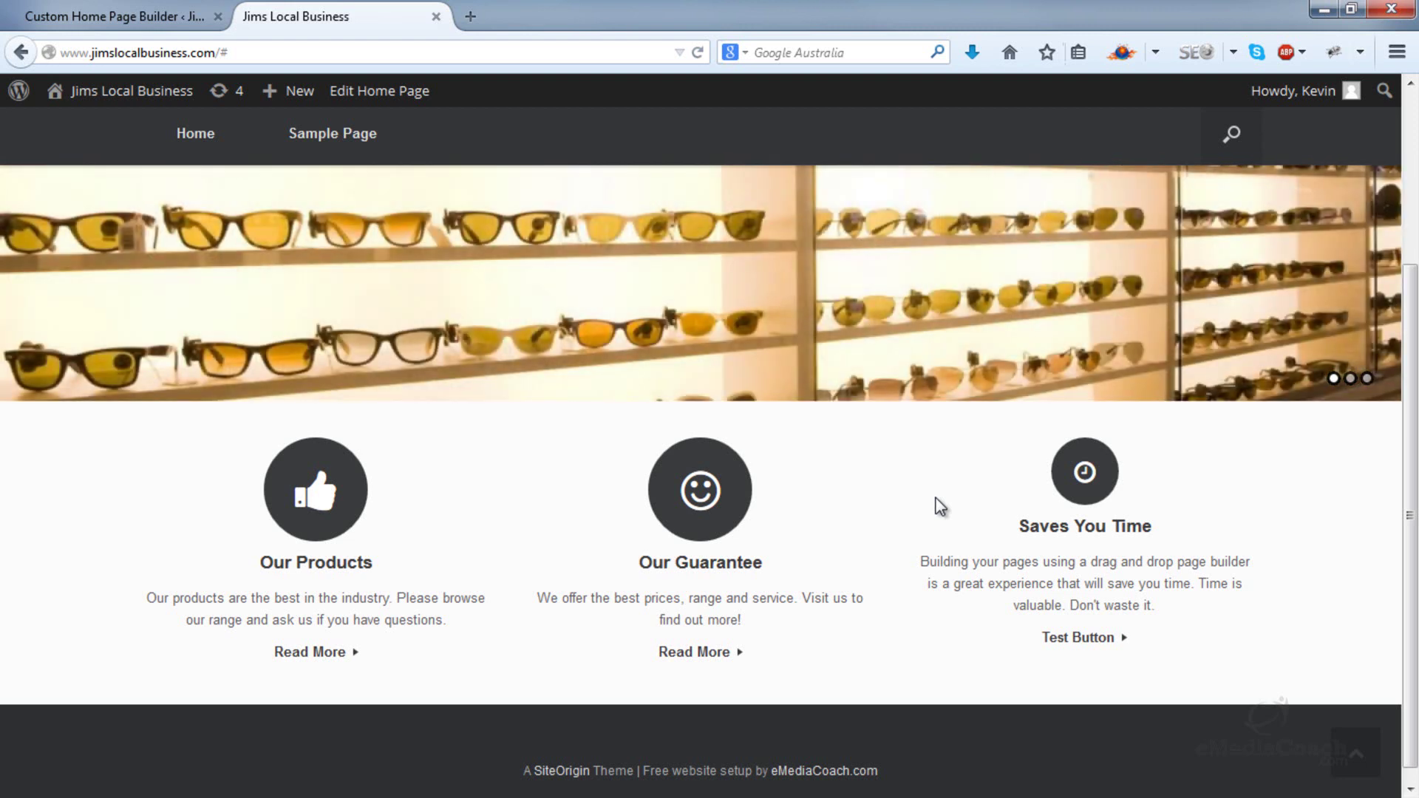
- Open the Saves You Time Circle Icon widget in Page Builder and change its title to "Contact Us"
{"action": "left_click", "coordinate": [115, 15]}
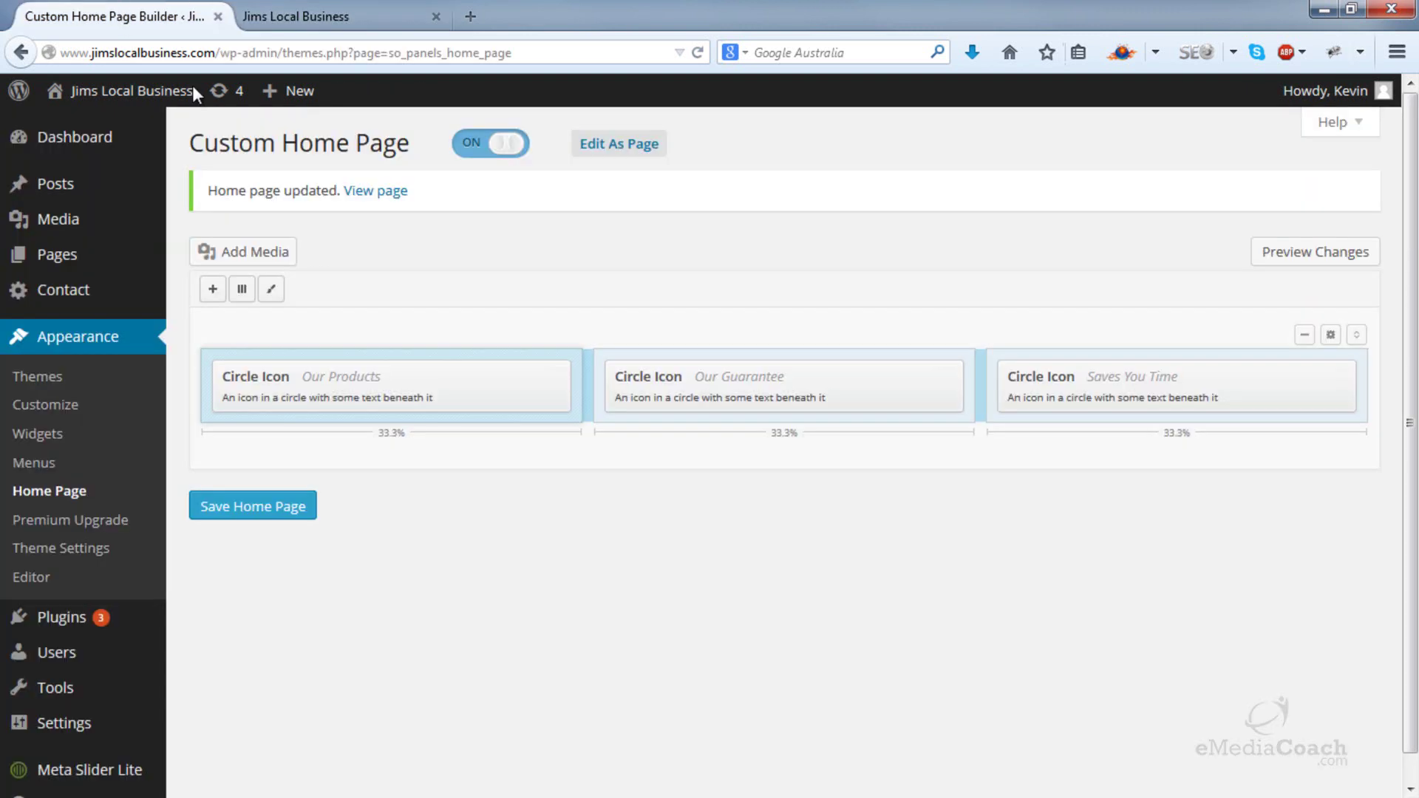
{"action": "left_click", "coordinate": [1227, 378]}
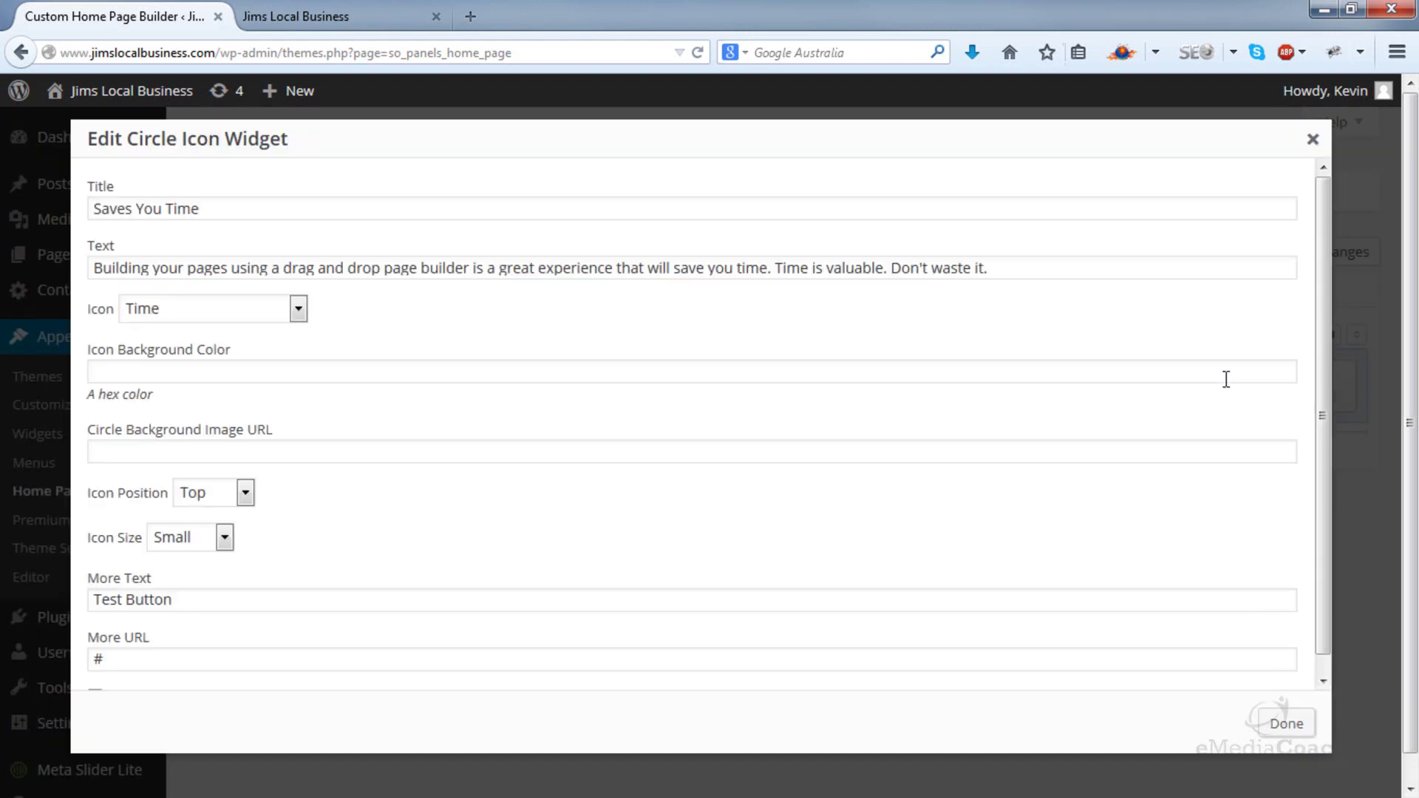
{"action": "left_click_drag", "start_coordinate": [278, 213], "coordinate": [71, 224]}
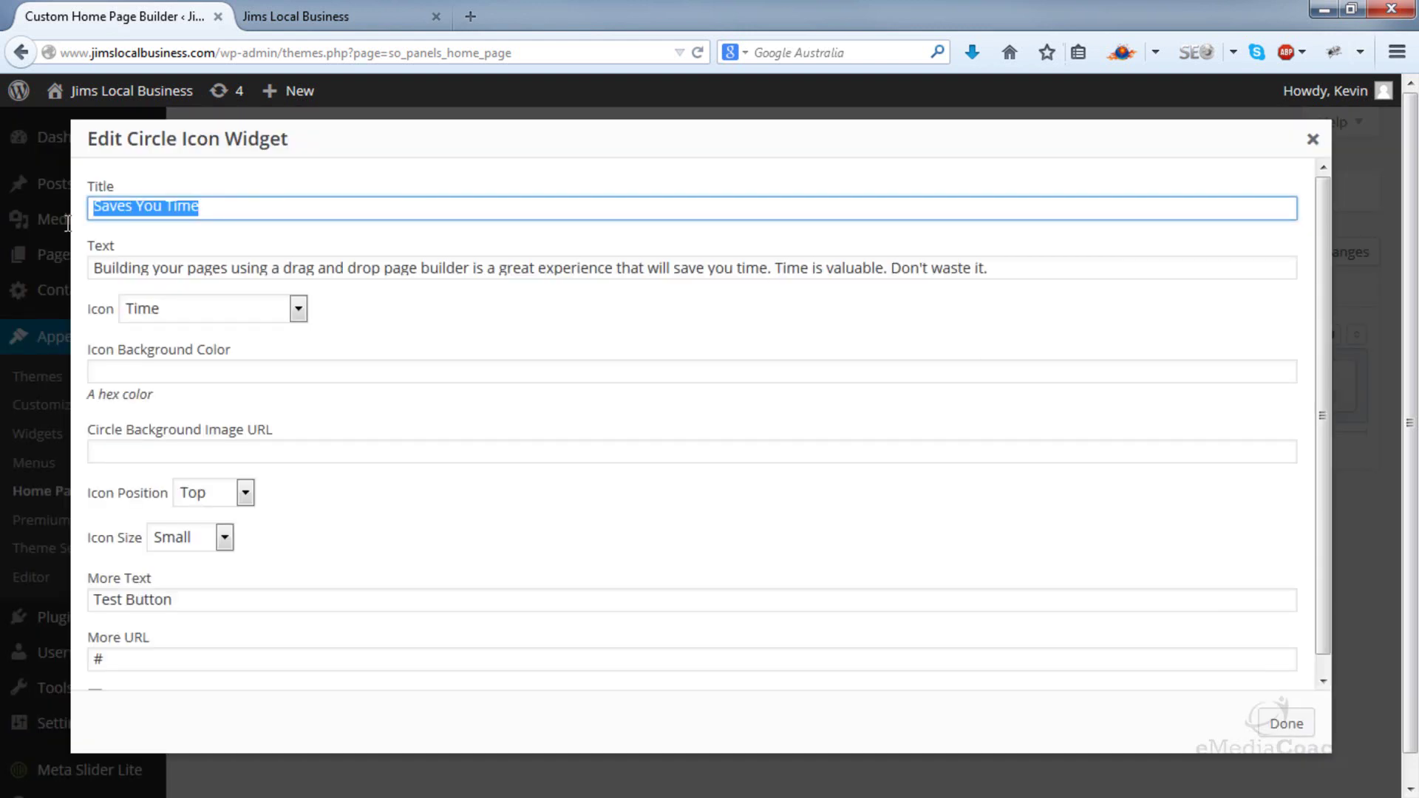
{"action": "type", "text": "Cont"}
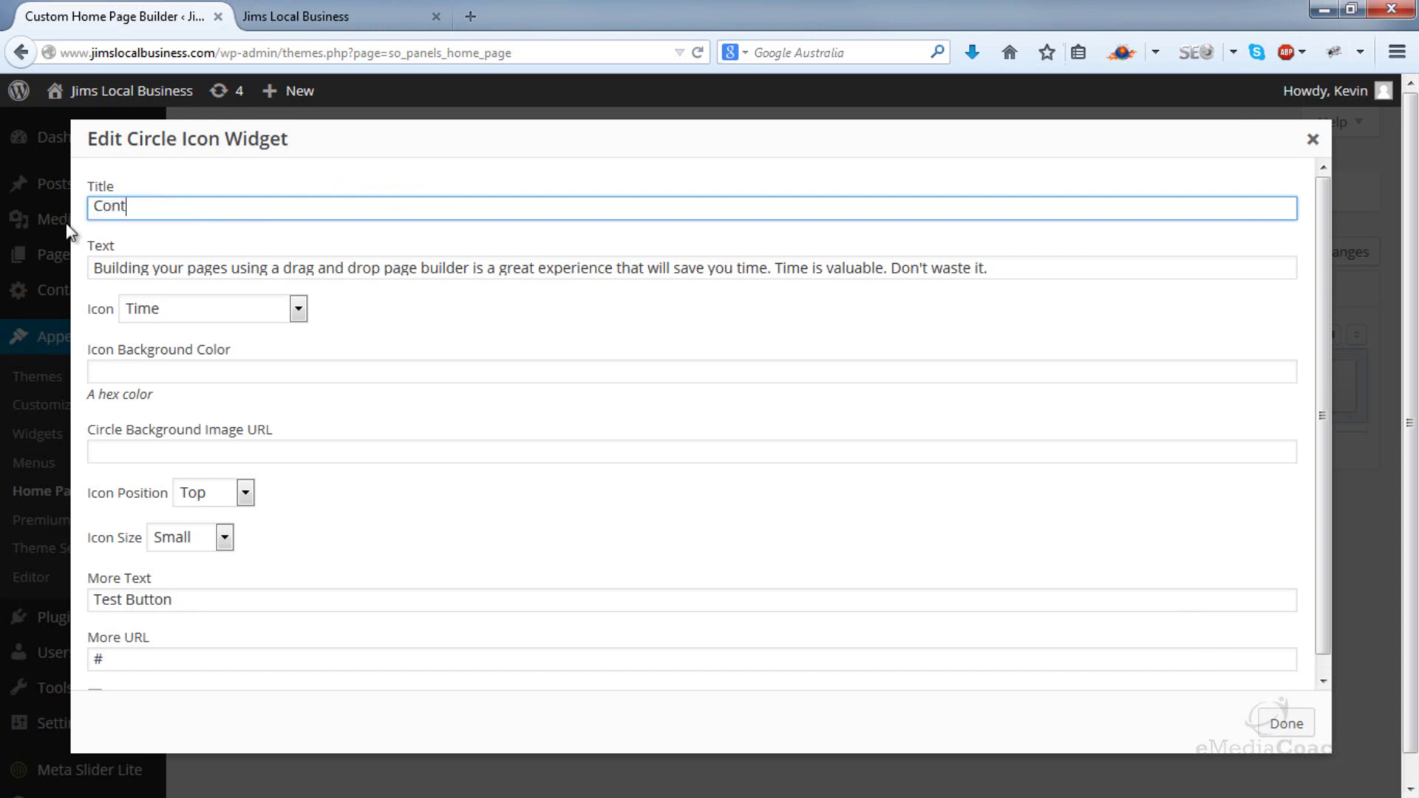
{"action": "type", "text": "act Us"}
- Replace the Contact Us widget's text with "We are available in numerous locations around the USA. There will be a location near you!"
{"action": "key", "text": "Tab"}
{"action": "type", "text": "Con"}
{"action": "key", "text": "BackSpace"}
{"action": "key", "text": "BackSpace"}
{"action": "type", "text": "Contact"}
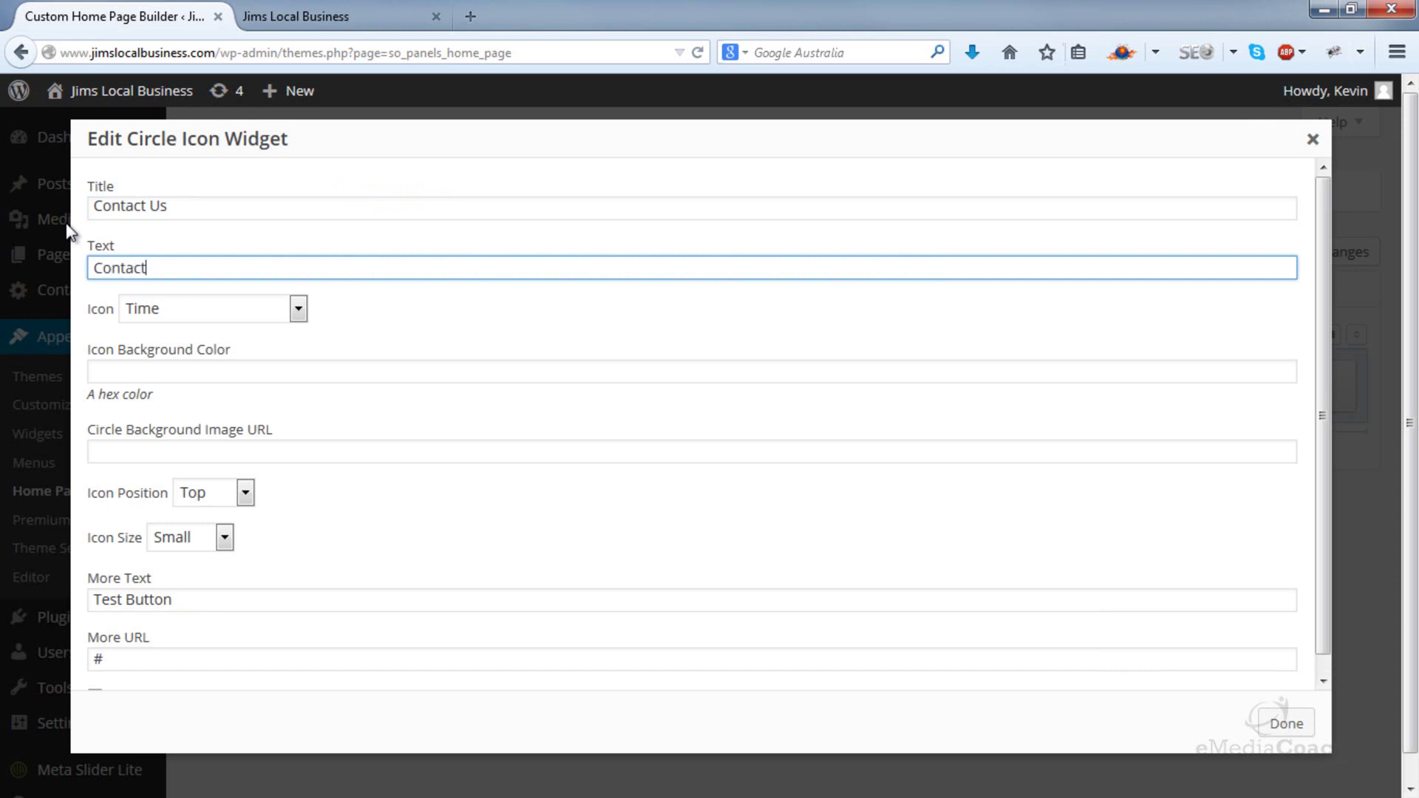
{"action": "key", "text": "BackSpace"}
{"action": "key", "text": "BackSpace"}
{"action": "key", "text": "BackSpace"}
{"action": "key", "text": "BackSpace"}
{"action": "key", "text": "BackSpace"}
{"action": "type", "text": "We are available in numer"}
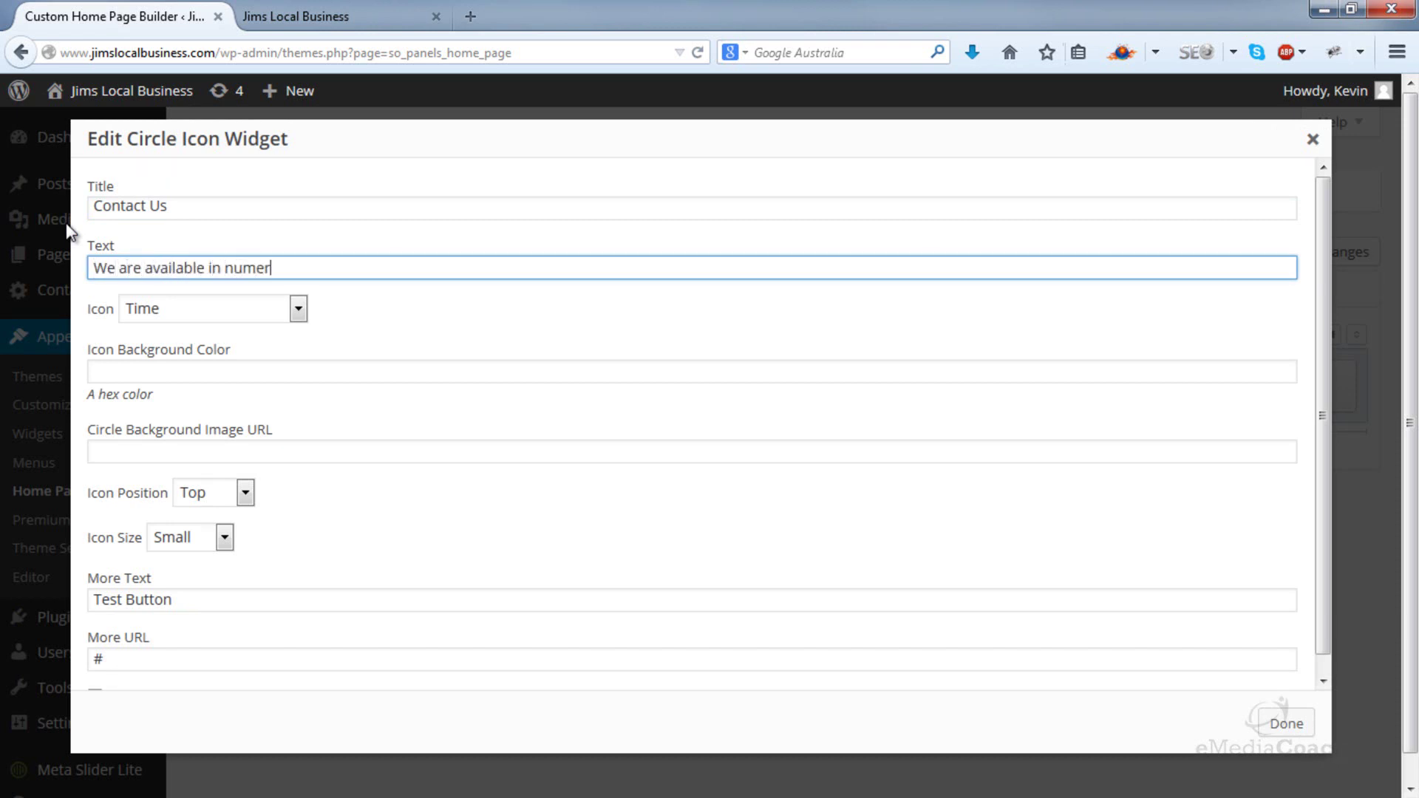
{"action": "type", "text": "ous locations aroun"}
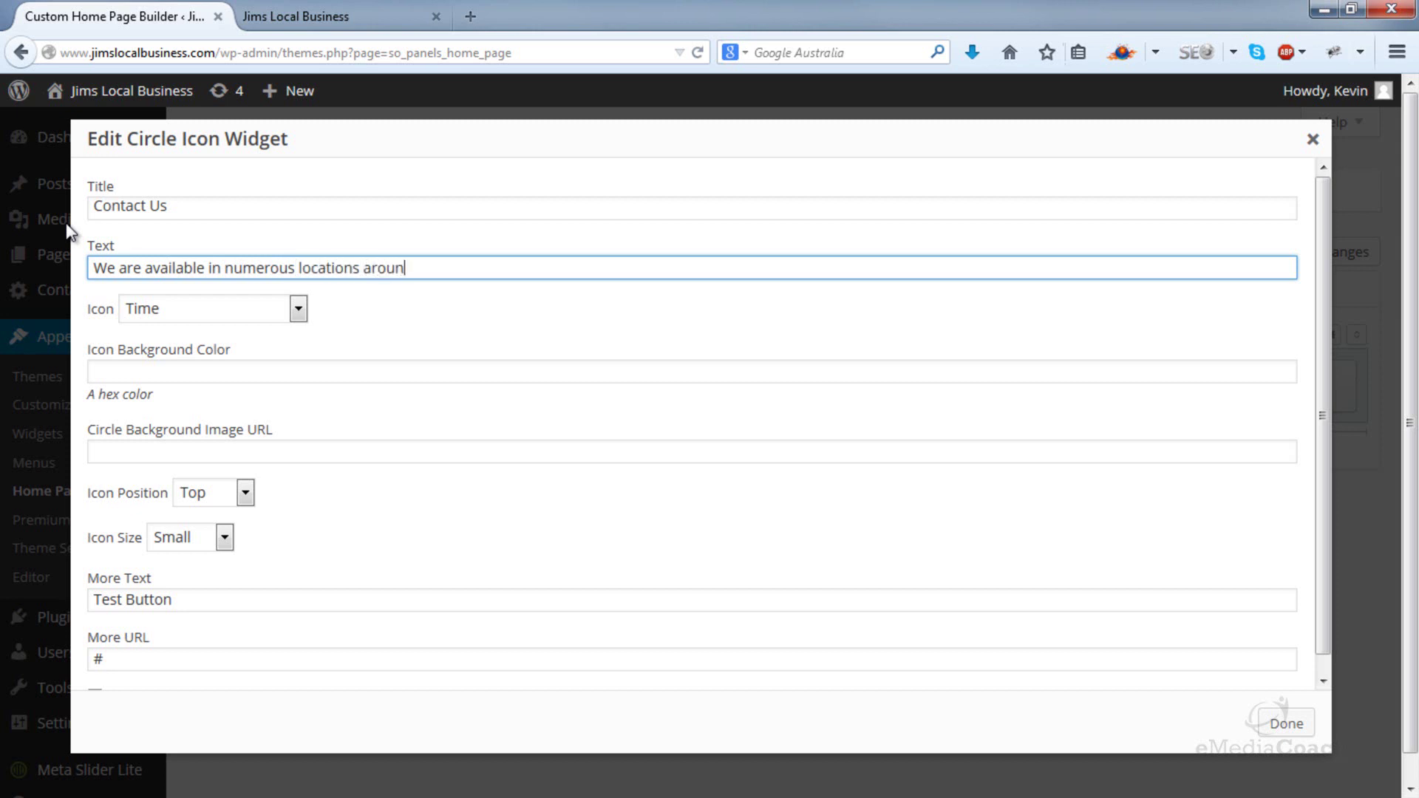
{"action": "type", "text": "d the USA. There will be a location near you!"}
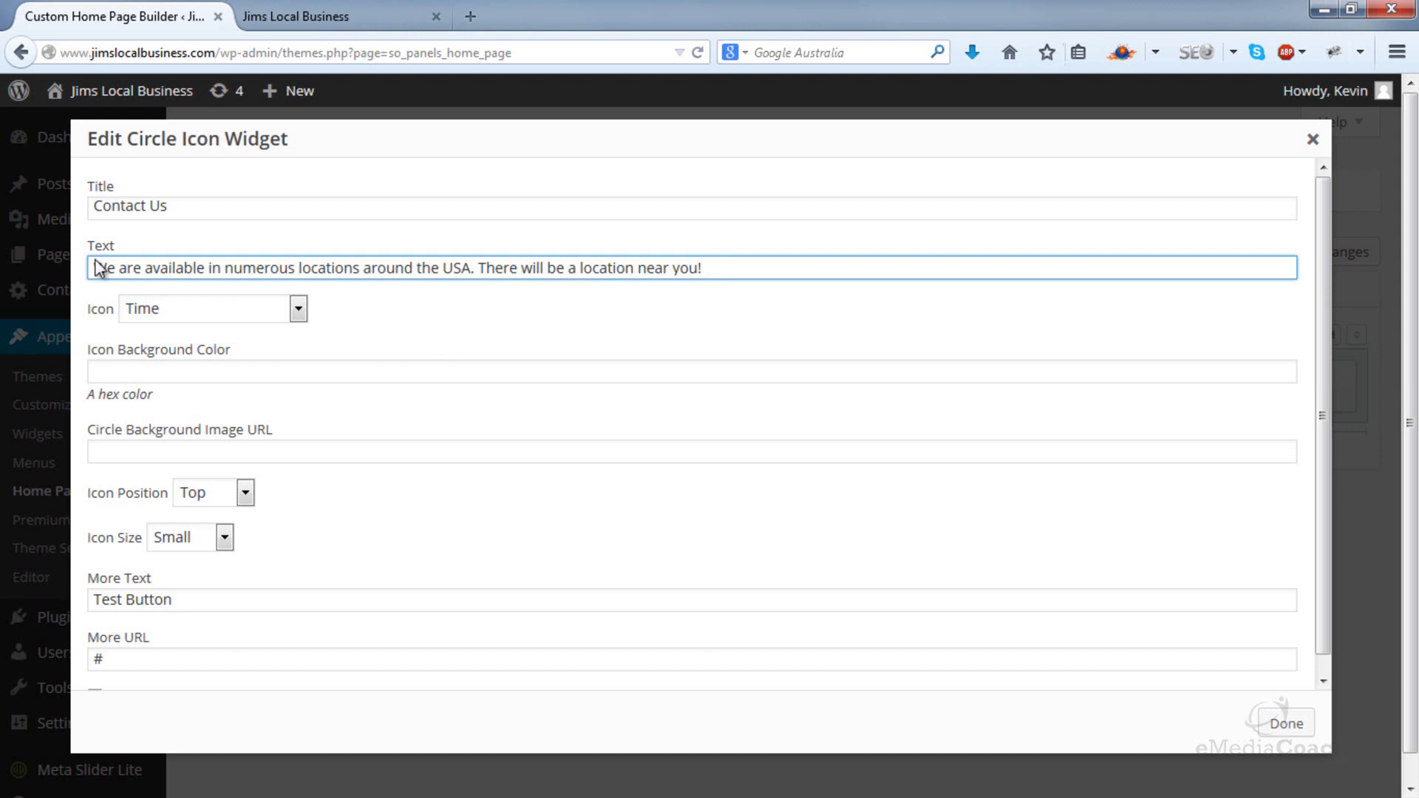
- Set the Contact Us widget's icon to Phone
{"action": "left_click", "coordinate": [297, 311]}
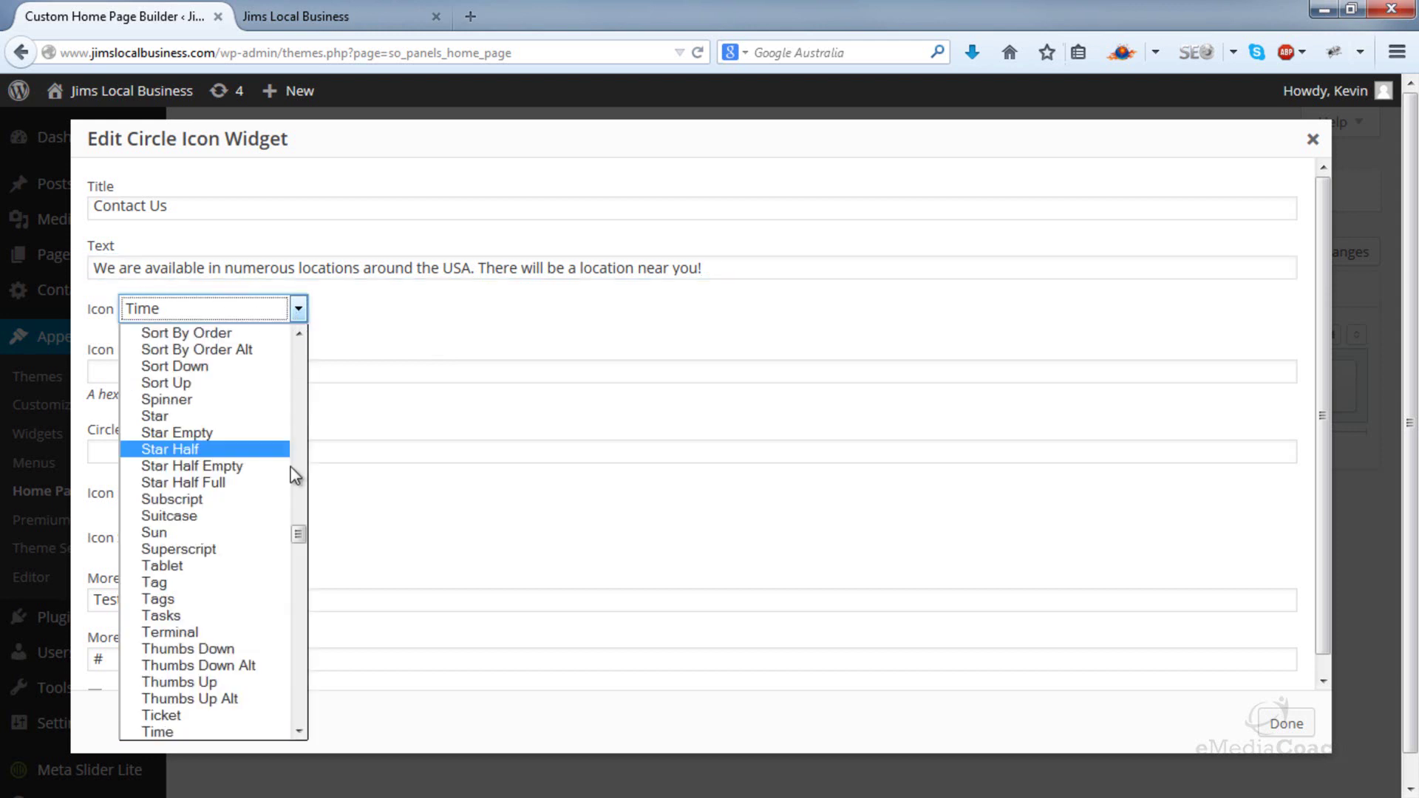
{"action": "scroll", "coordinate": [300, 534], "scroll_direction": "down", "scroll_amount": 1}
{"action": "scroll", "coordinate": [302, 538], "scroll_direction": "up", "scroll_amount": 2}
{"action": "left_click_drag", "start_coordinate": [301, 528], "coordinate": [319, 473]}
{"action": "left_click", "coordinate": [186, 604]}
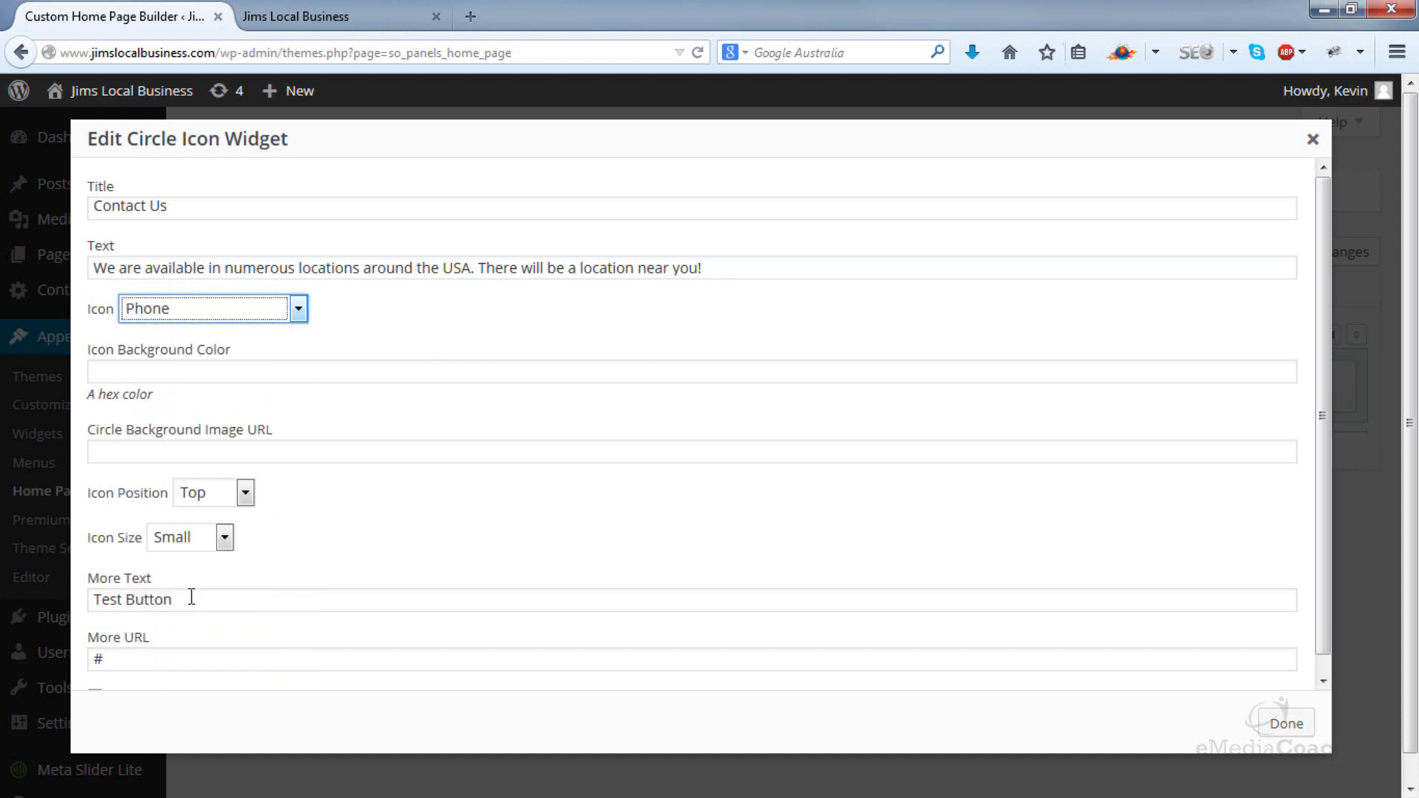
- Set the Contact Us widget's icon size to Large and its More Text to "Contact Details"
{"action": "left_click", "coordinate": [213, 537]}
{"action": "left_click", "coordinate": [184, 600]}
{"action": "left_click_drag", "start_coordinate": [183, 605], "coordinate": [85, 599]}
{"action": "type", "text": "Contact D"}
{"action": "type", "text": "eti"}
{"action": "type", "text": "ails"}
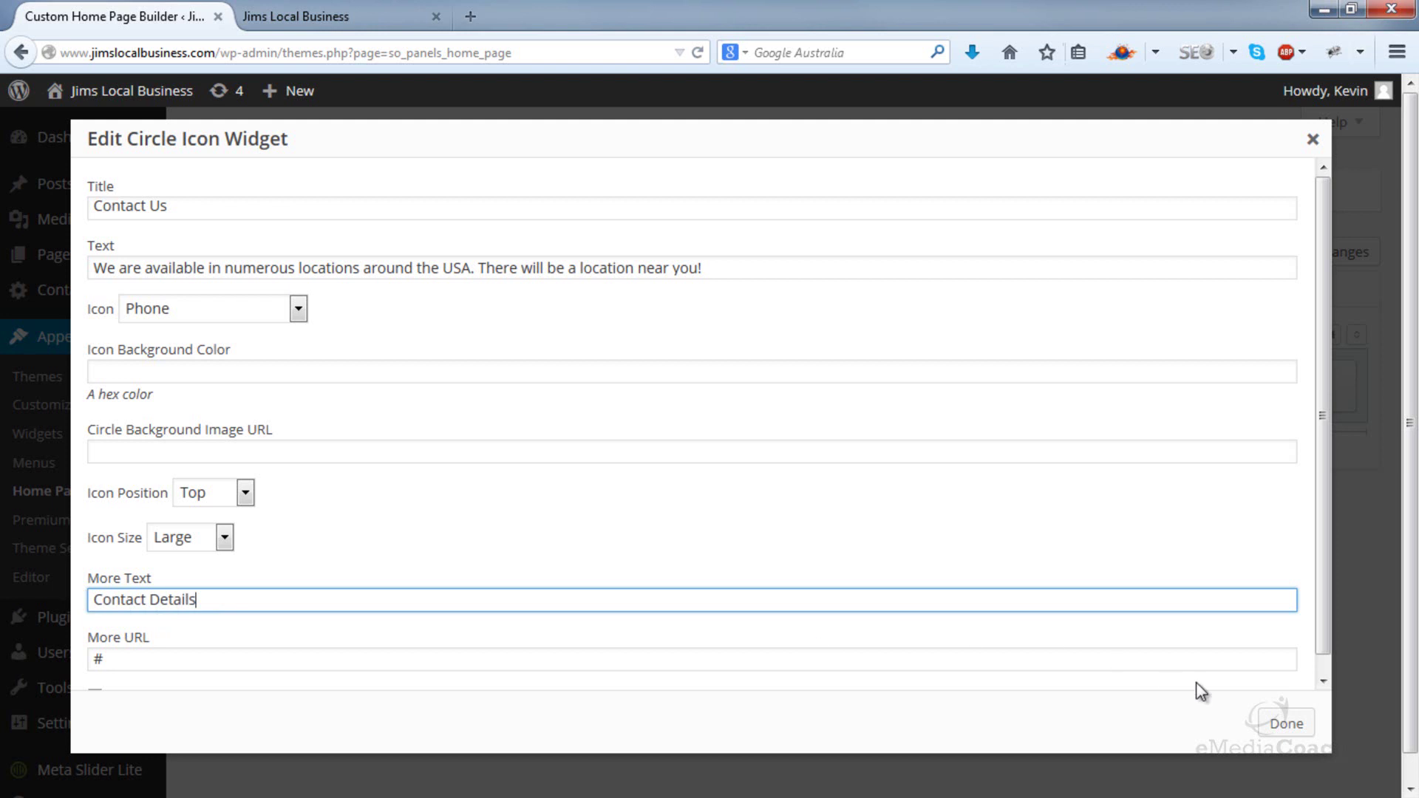
- Apply the Contact Us widget changes, save the home page and reload the live homepage
{"action": "left_click", "coordinate": [1283, 720]}
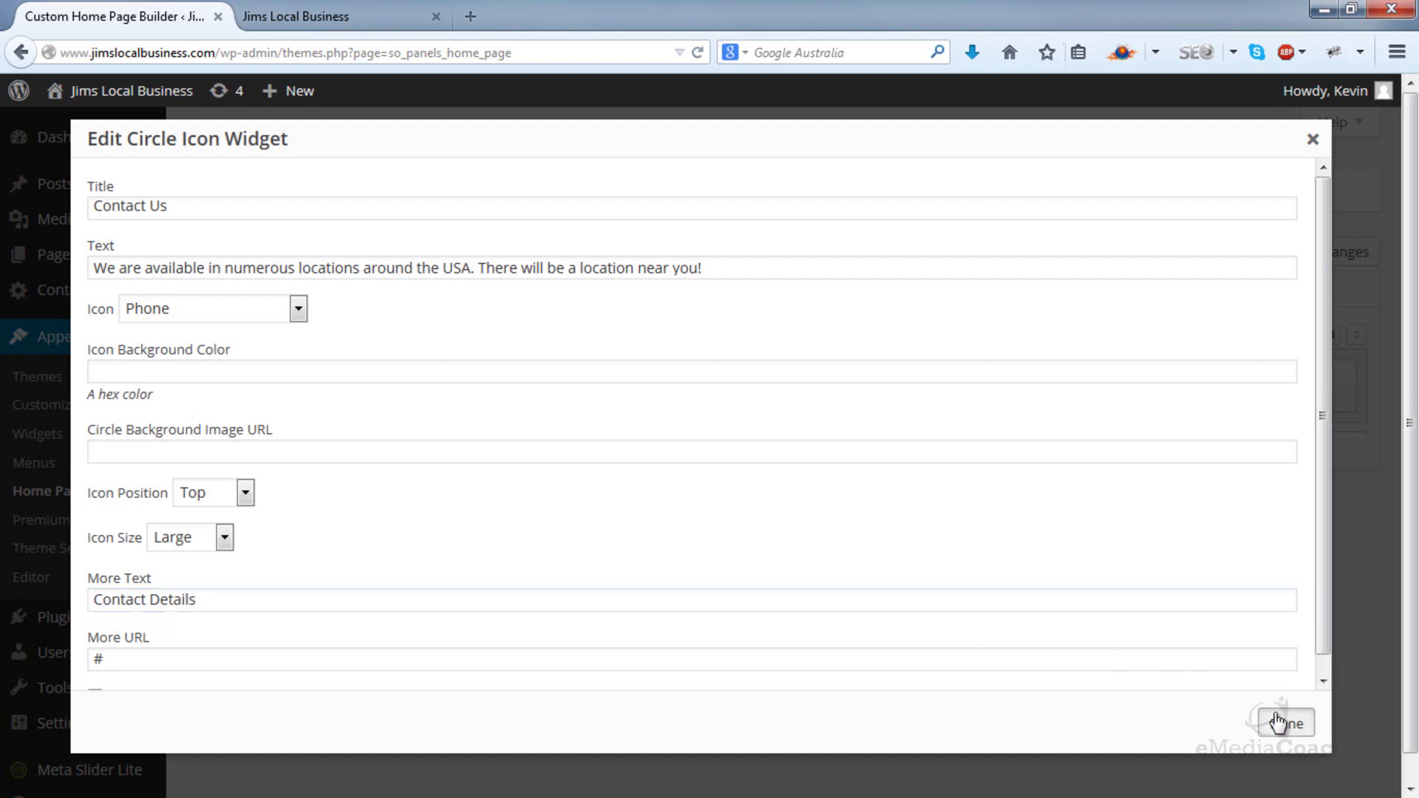
{"action": "left_click", "coordinate": [265, 513]}
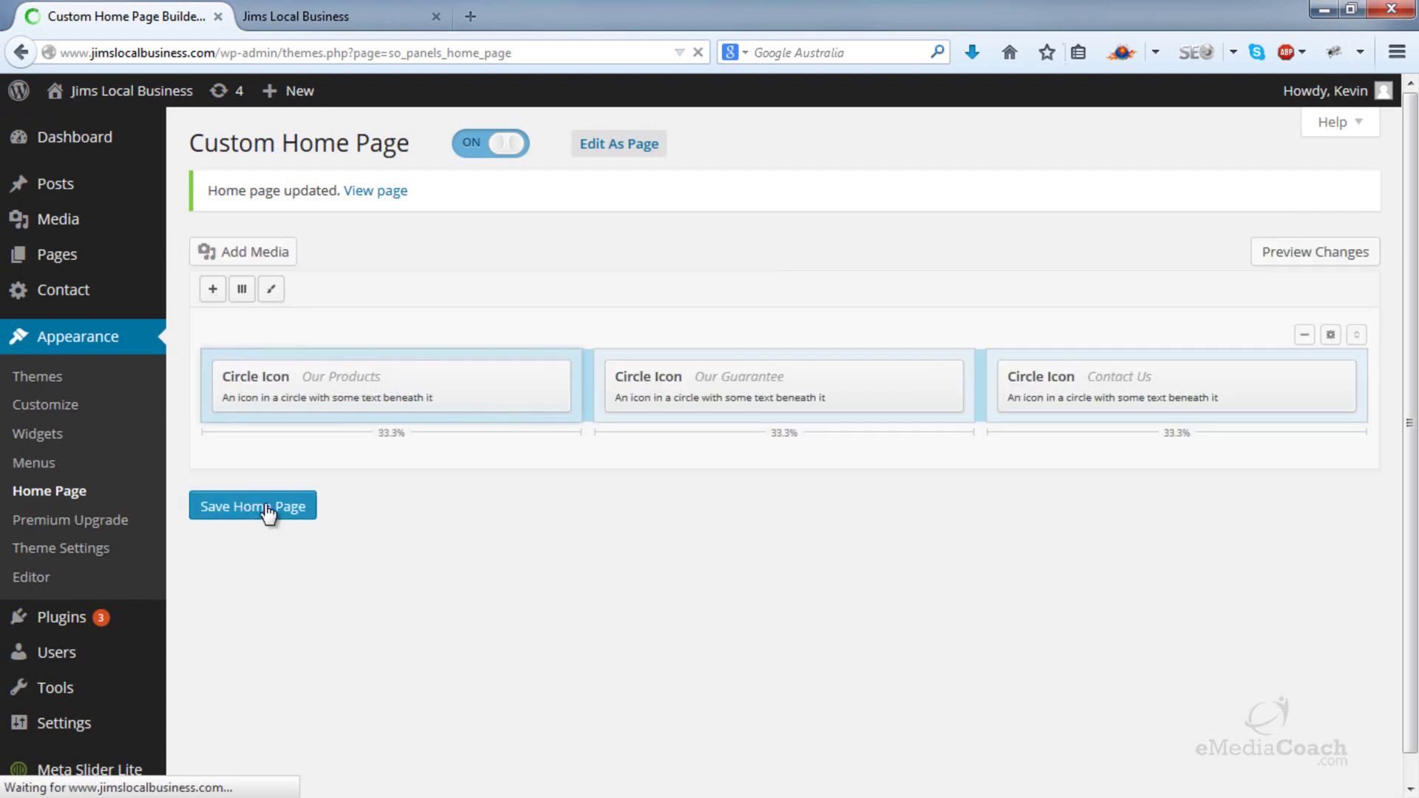
{"action": "left_click", "coordinate": [358, 16]}
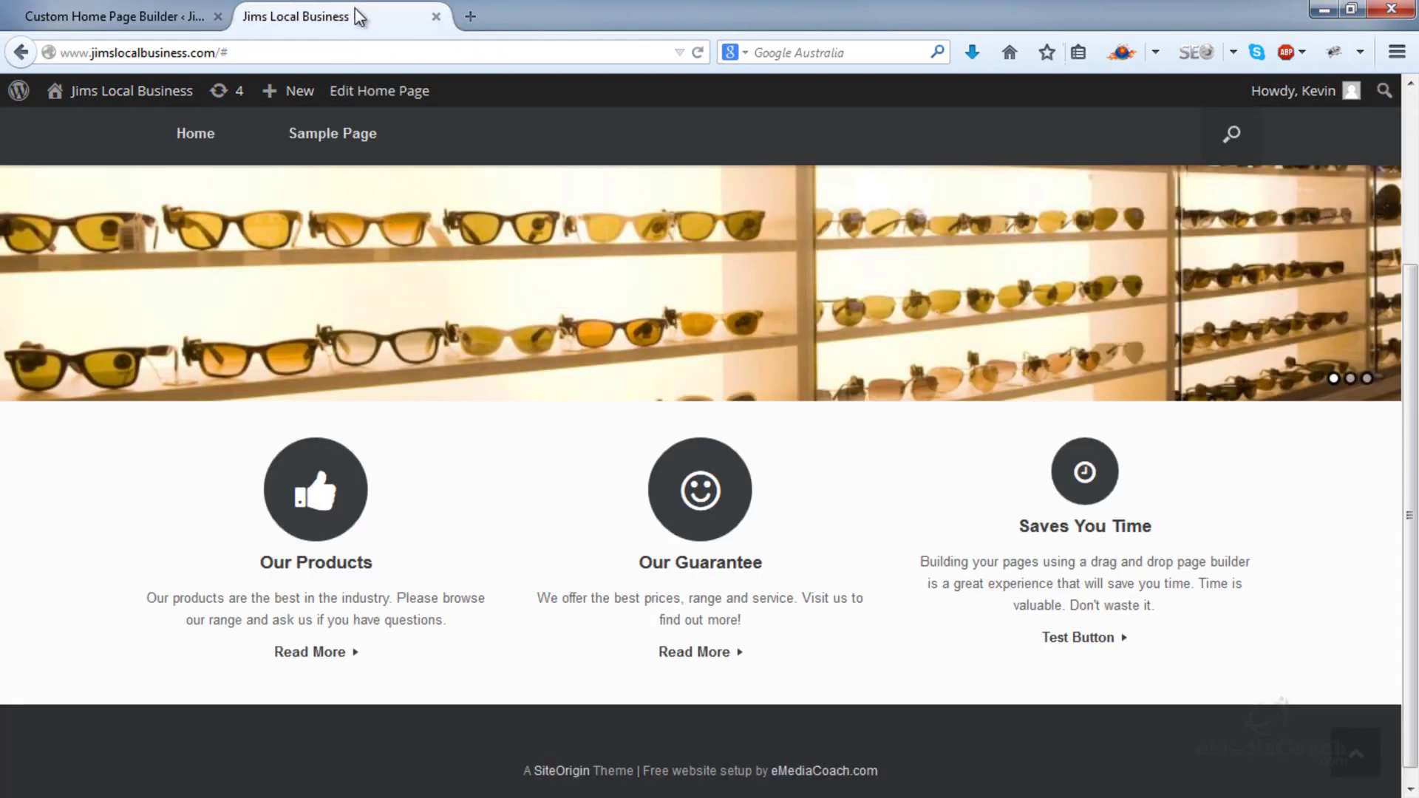
{"action": "left_click", "coordinate": [695, 56]}
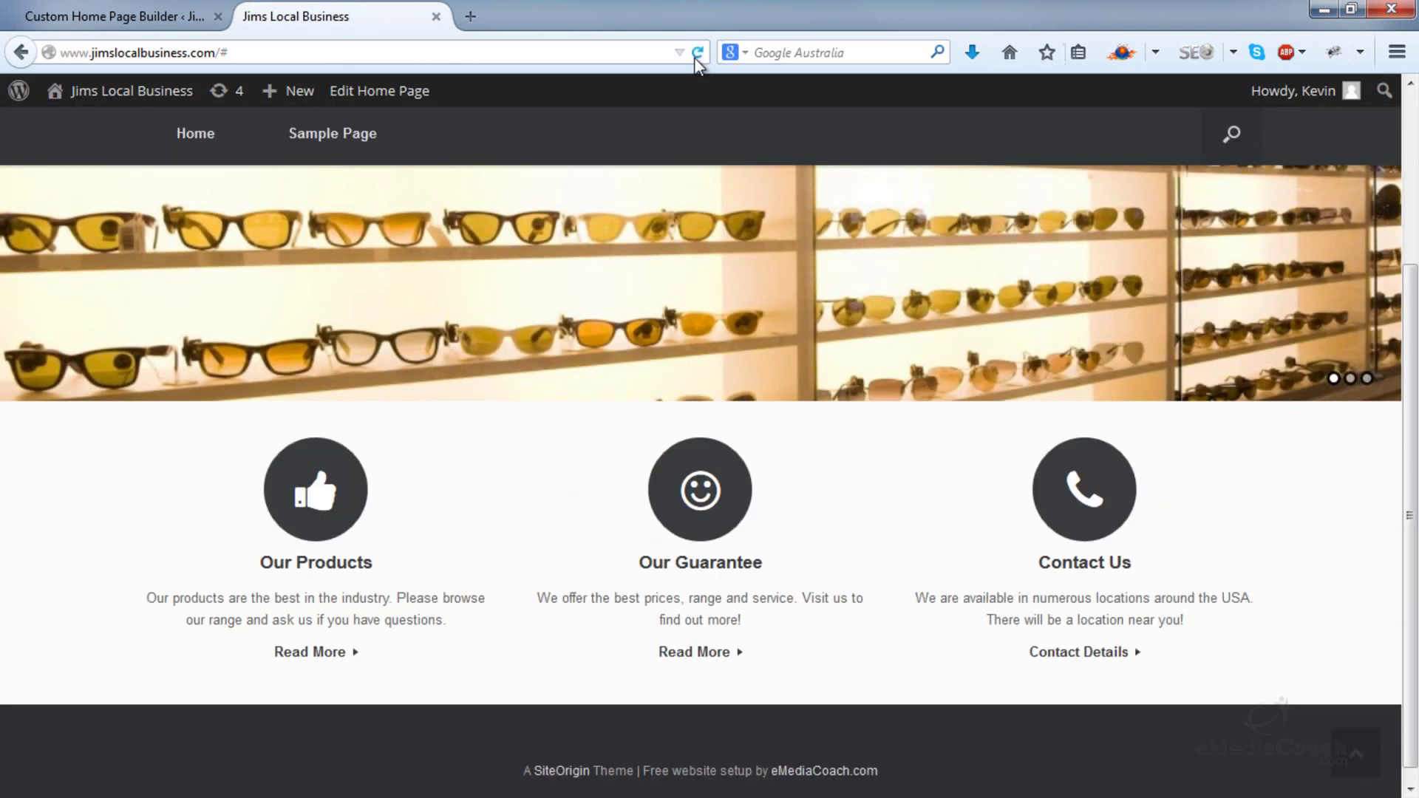
- Test the two Read More links and the Contact Details link on the live homepage
{"action": "left_click", "coordinate": [292, 653]}
{"action": "scroll", "coordinate": [636, 614], "scroll_direction": "down", "scroll_amount": 4}
{"action": "left_click", "coordinate": [691, 636]}
{"action": "scroll", "coordinate": [832, 605], "scroll_direction": "down", "scroll_amount": 3}
{"action": "left_click", "coordinate": [1090, 637]}
{"action": "scroll", "coordinate": [1088, 633], "scroll_direction": "down", "scroll_amount": 3}
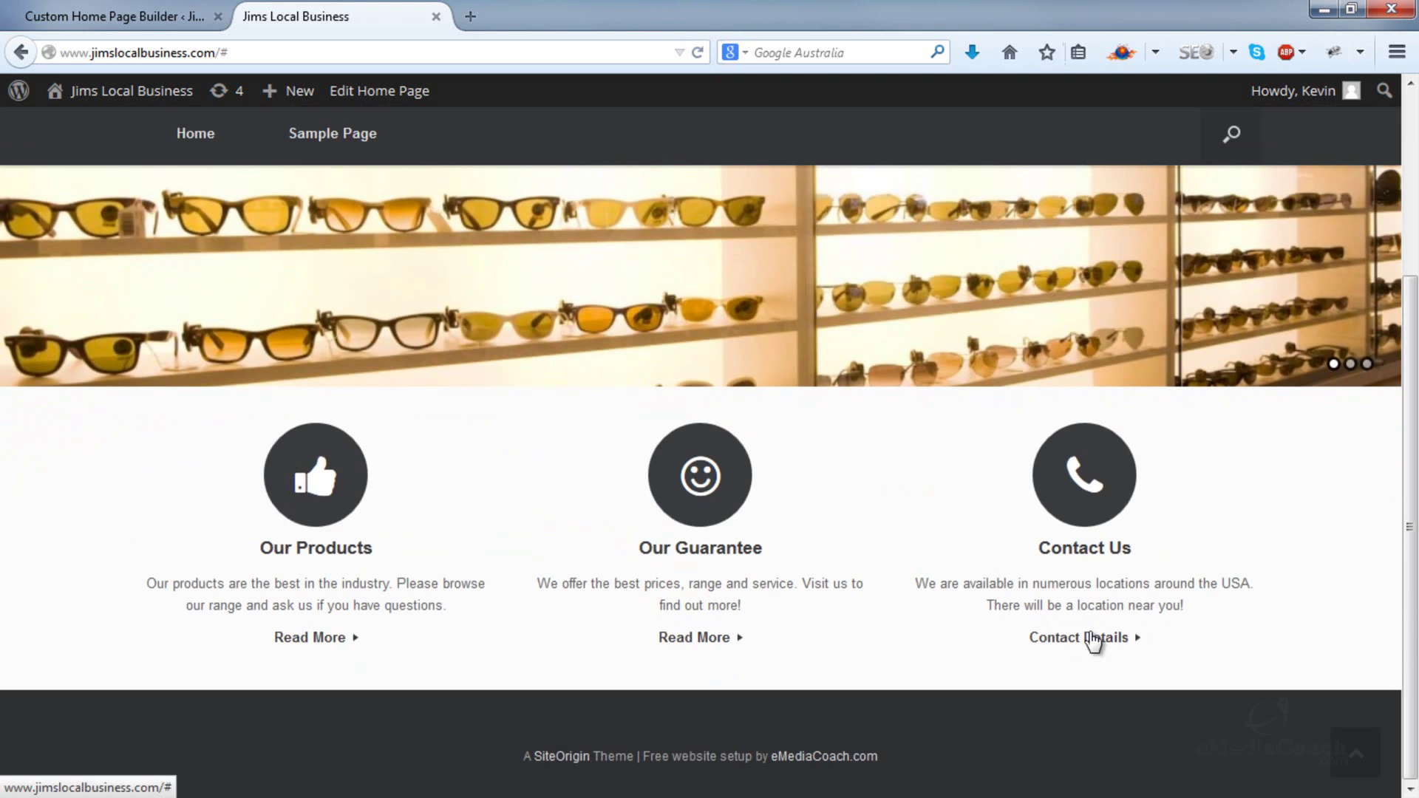
{"action": "left_click", "coordinate": [1090, 637]}
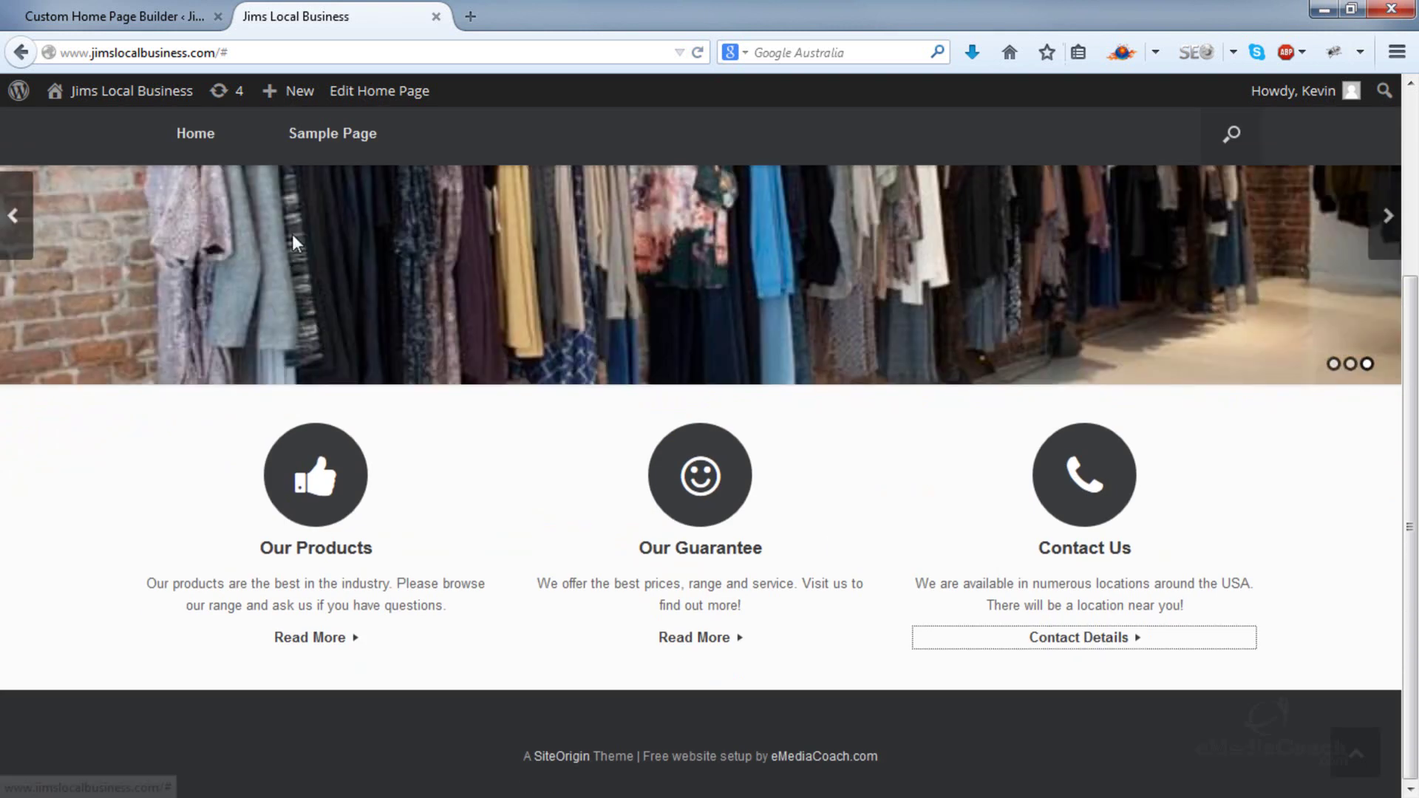
- Return to the WordPress admin and start a new page titled "Our Products"
{"action": "left_click", "coordinate": [107, 29]}
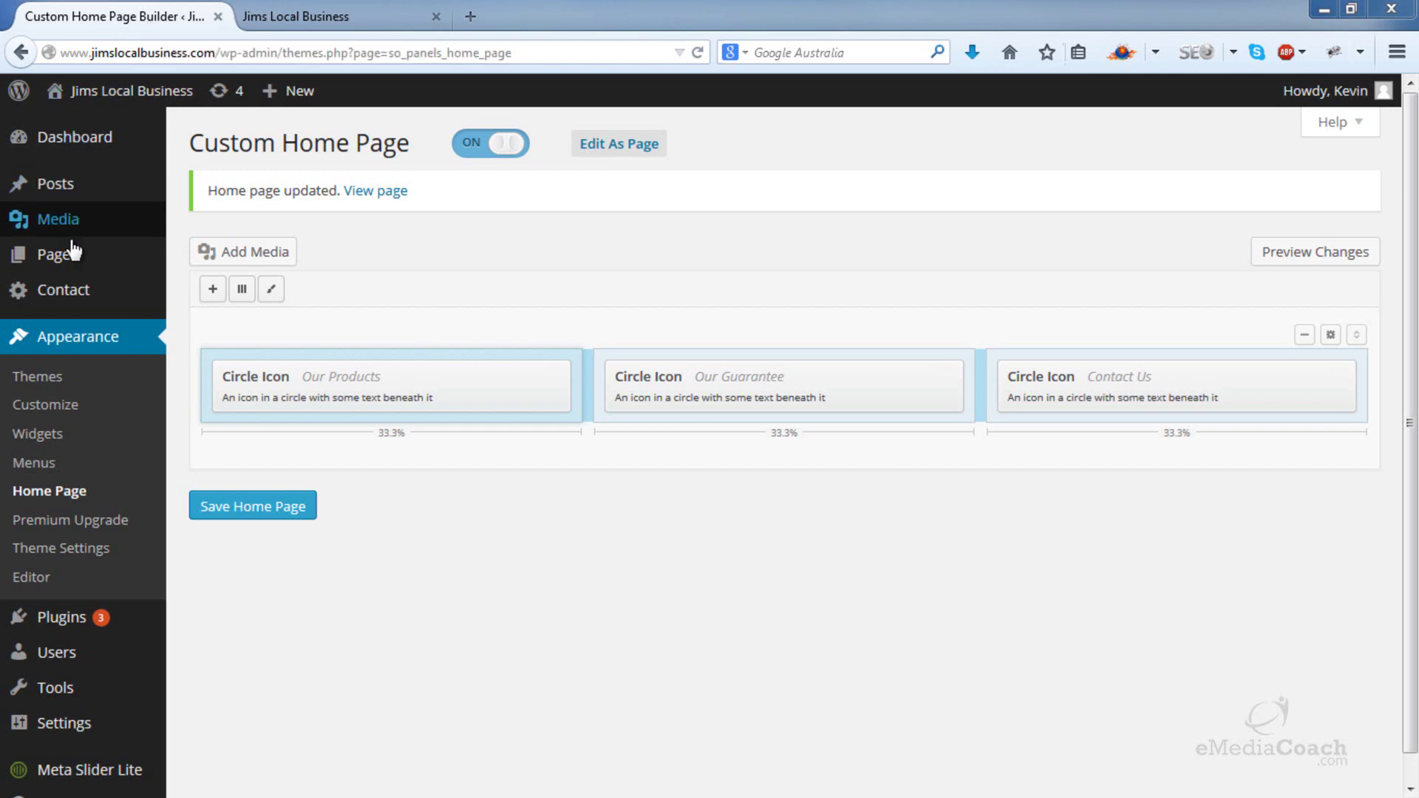
{"action": "mouse_move", "coordinate": [28, 260]}
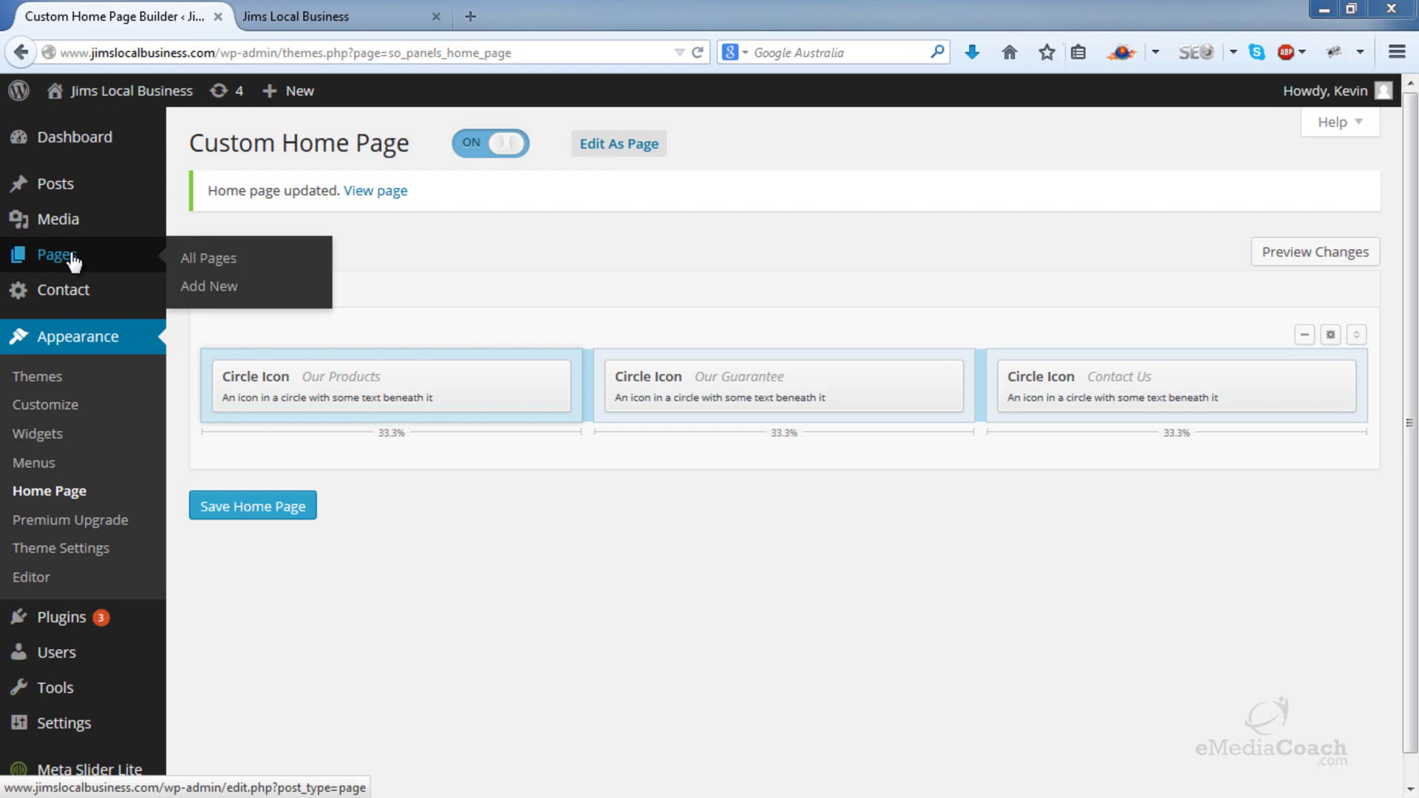
{"action": "left_click", "coordinate": [219, 290]}
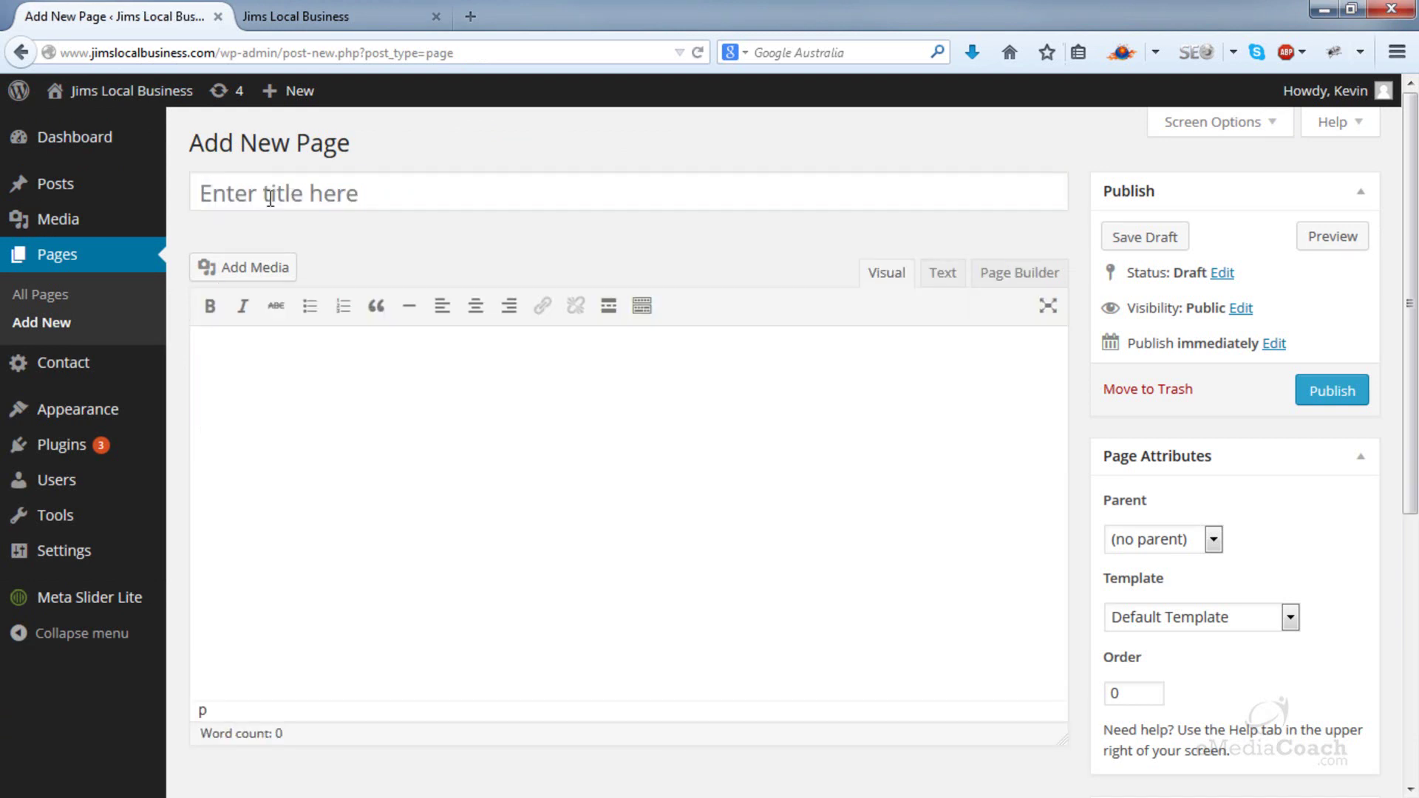
{"action": "left_click", "coordinate": [270, 198]}
{"action": "type", "text": "Our Products"}
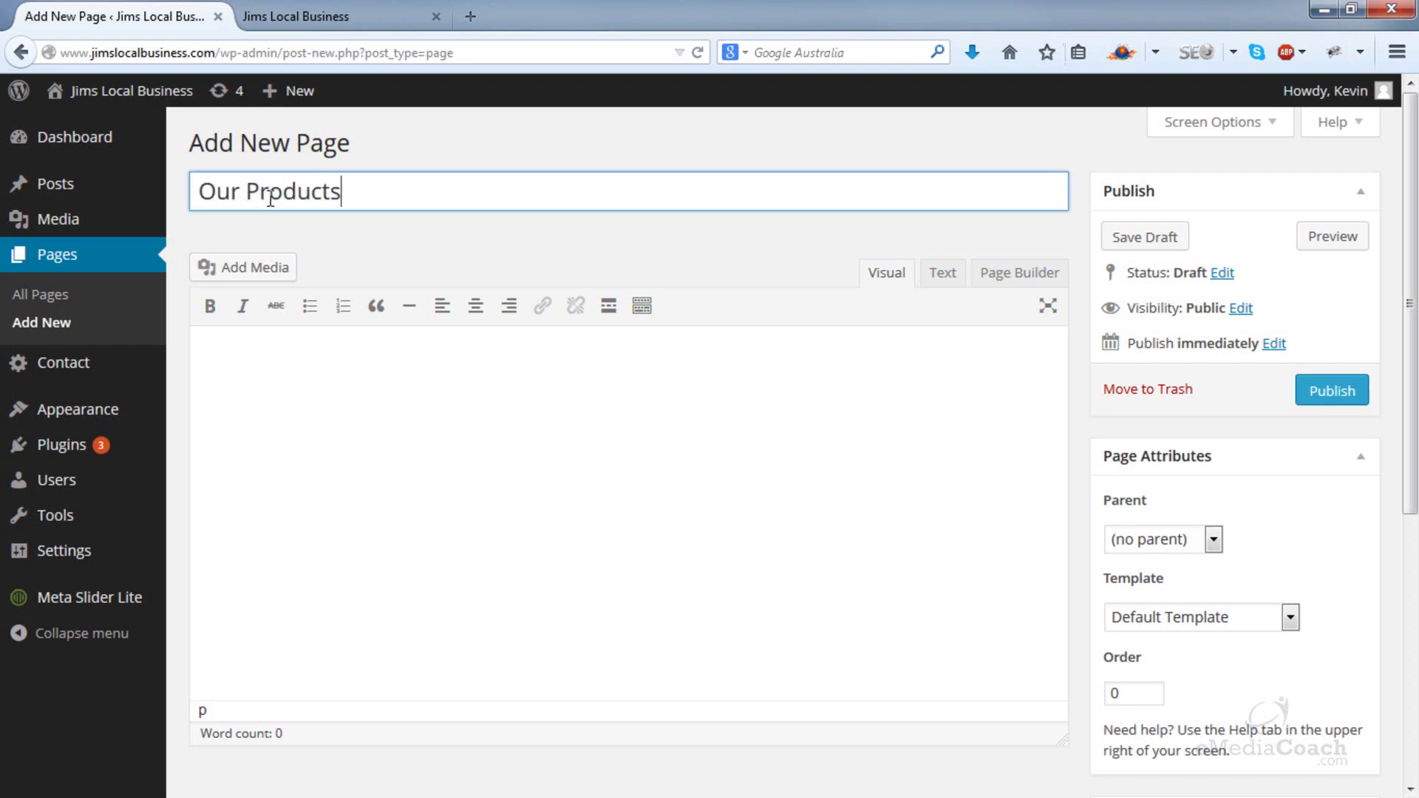
- Enter the sample text "fdg a asdf asf adsf s" in the page body, making "fdg" bold and "asf" italic
{"action": "left_click", "coordinate": [657, 442]}
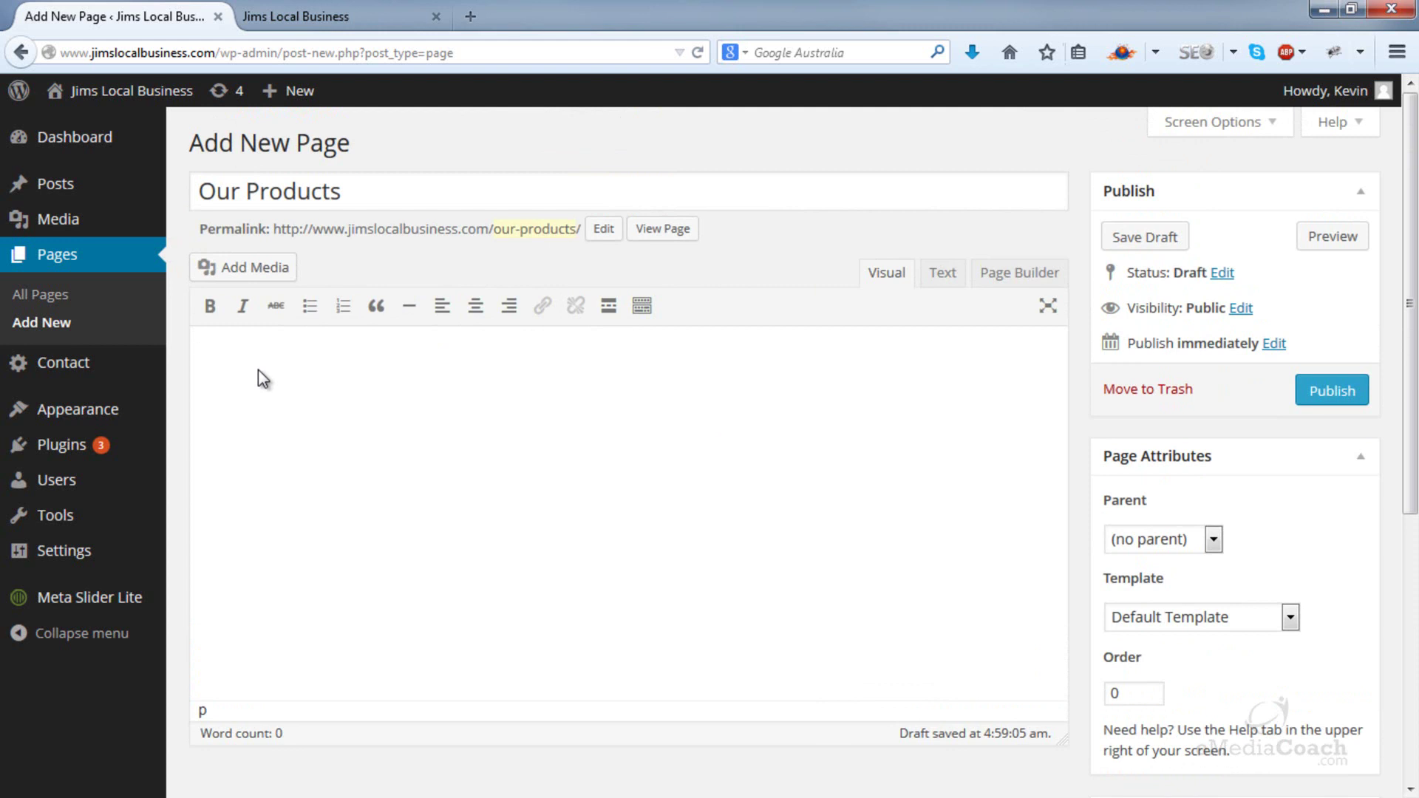
{"action": "type", "text": "fdg a asdf asf adsf s"}
{"action": "double_click", "coordinate": [212, 350]}
{"action": "left_click", "coordinate": [210, 305]}
{"action": "left_click", "coordinate": [253, 403]}
{"action": "double_click", "coordinate": [274, 350]}
{"action": "left_click", "coordinate": [242, 306]}
{"action": "left_click", "coordinate": [377, 395]}
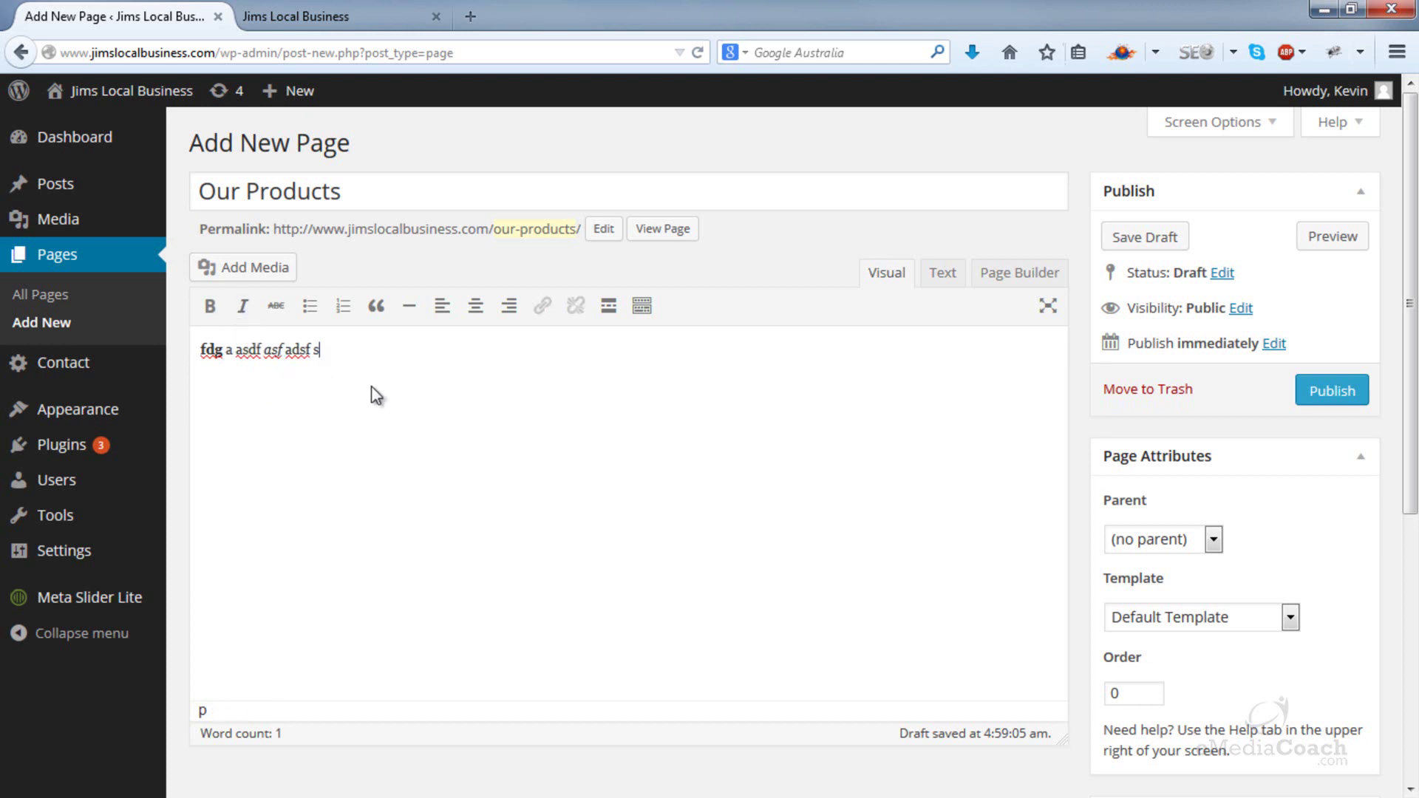
- Add a bulleted list with the items "dfasf", "sdfgsdf" and "fsdsf" below the sample text
{"action": "key", "text": "Return"}
{"action": "left_click", "coordinate": [310, 305]}
{"action": "type", "text": "dfasf"}
{"action": "key", "text": "Return"}
{"action": "type", "text": "sdfgsdf"}
{"action": "key", "text": "Return"}
{"action": "type", "text": "fsdsf"}
{"action": "key", "text": "Return"}
{"action": "key", "text": "Return"}
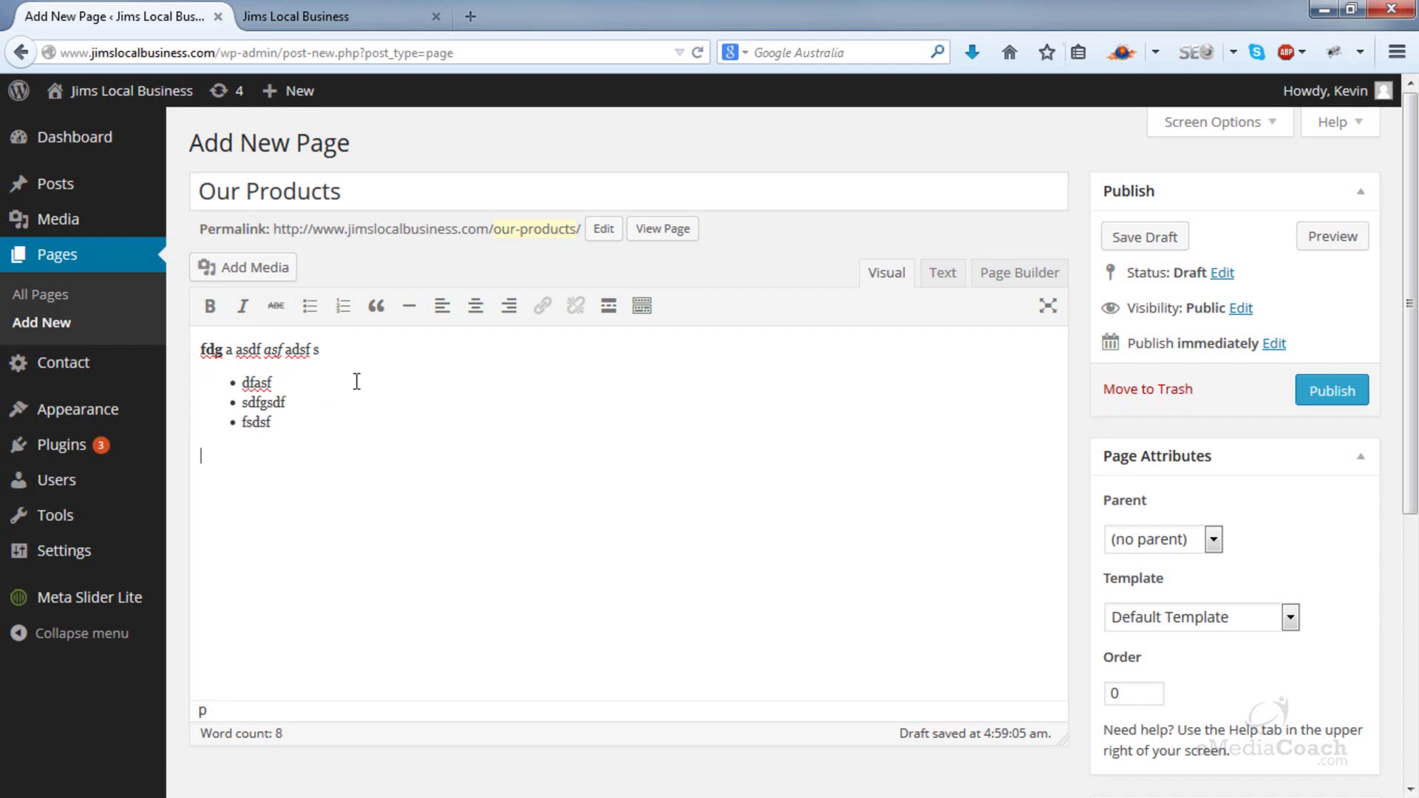
- Add a numbered list with the items "sdgds" and "sdgsf" below the bulleted list
{"action": "left_click", "coordinate": [343, 305]}
{"action": "type", "text": "sdgds"}
{"action": "key", "text": "Return"}
{"action": "type", "text": "sdgsf"}
{"action": "key", "text": "Return"}
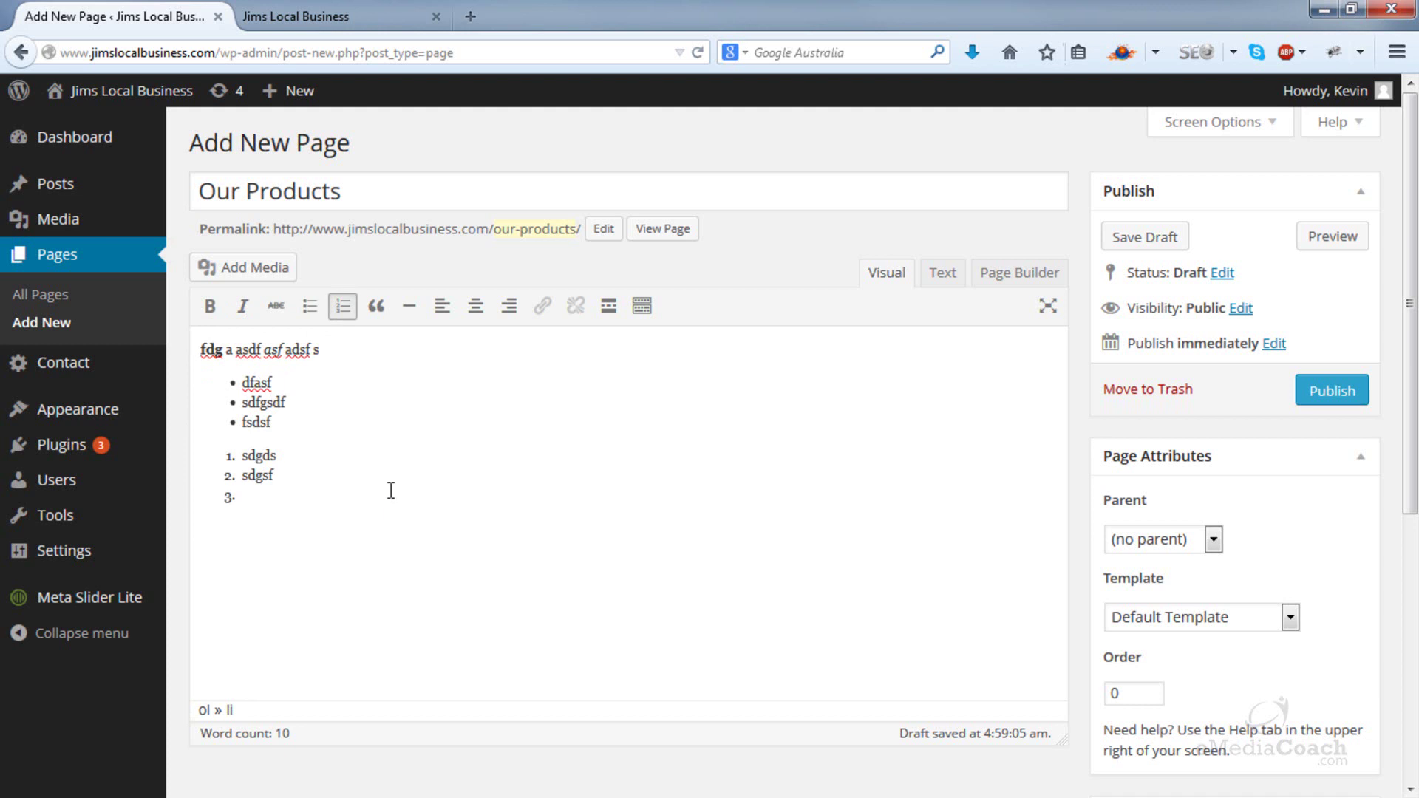
- Show the additional row of formatting tools, underline the first bullet item "dfasf" and view the available text colors
{"action": "left_click", "coordinate": [643, 310]}
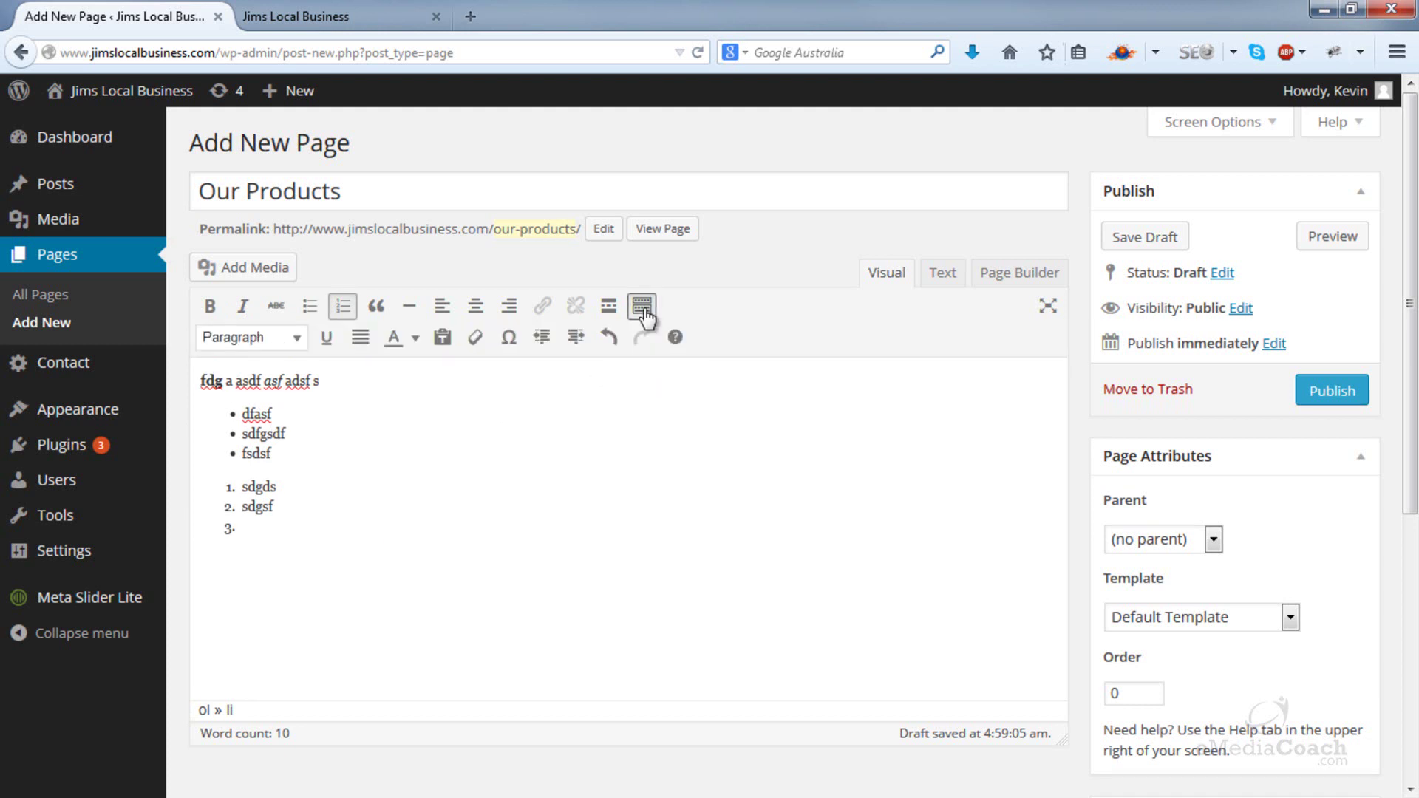
{"action": "double_click", "coordinate": [262, 413]}
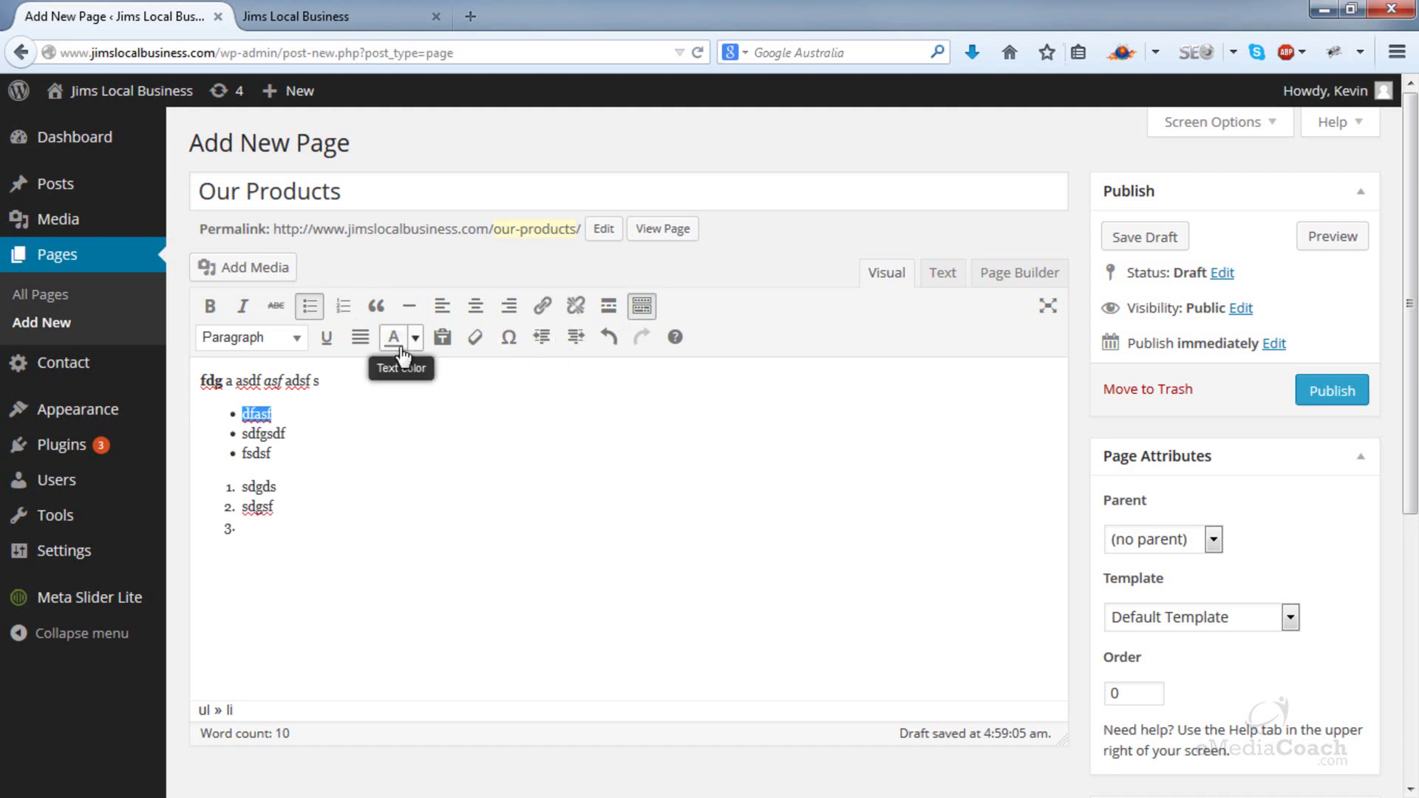
{"action": "left_click", "coordinate": [328, 340]}
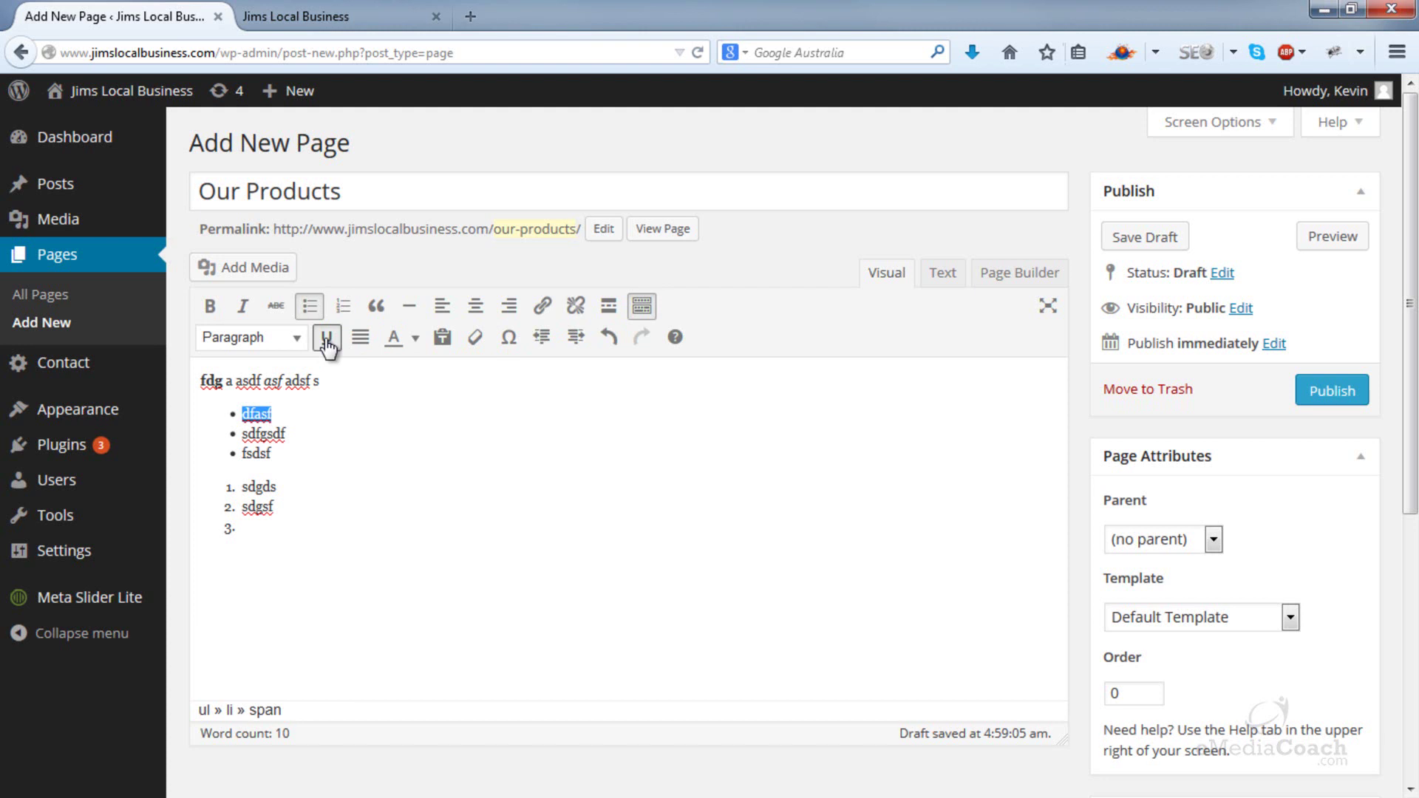
{"action": "left_click", "coordinate": [415, 339]}
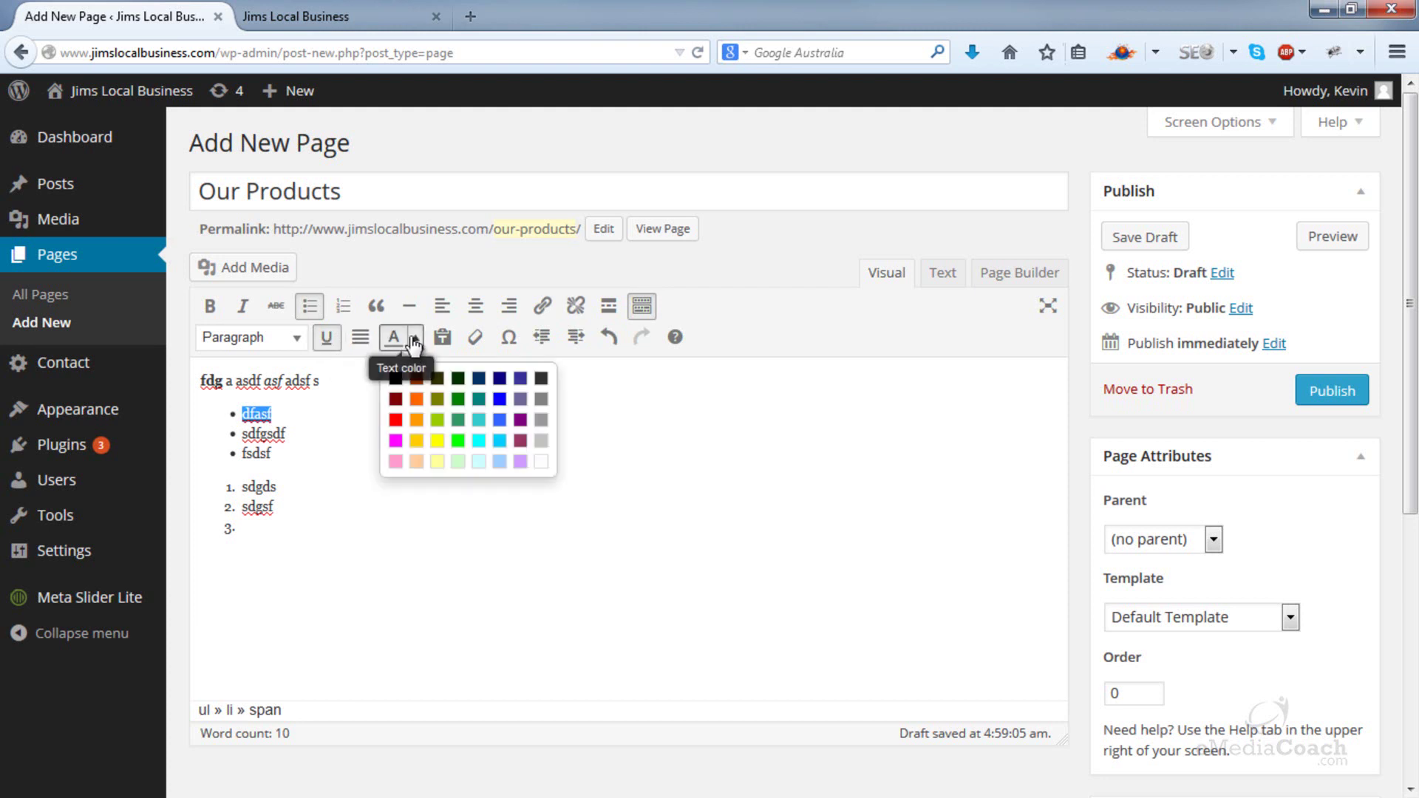
{"action": "left_click", "coordinate": [415, 340]}
{"action": "left_click", "coordinate": [443, 411]}
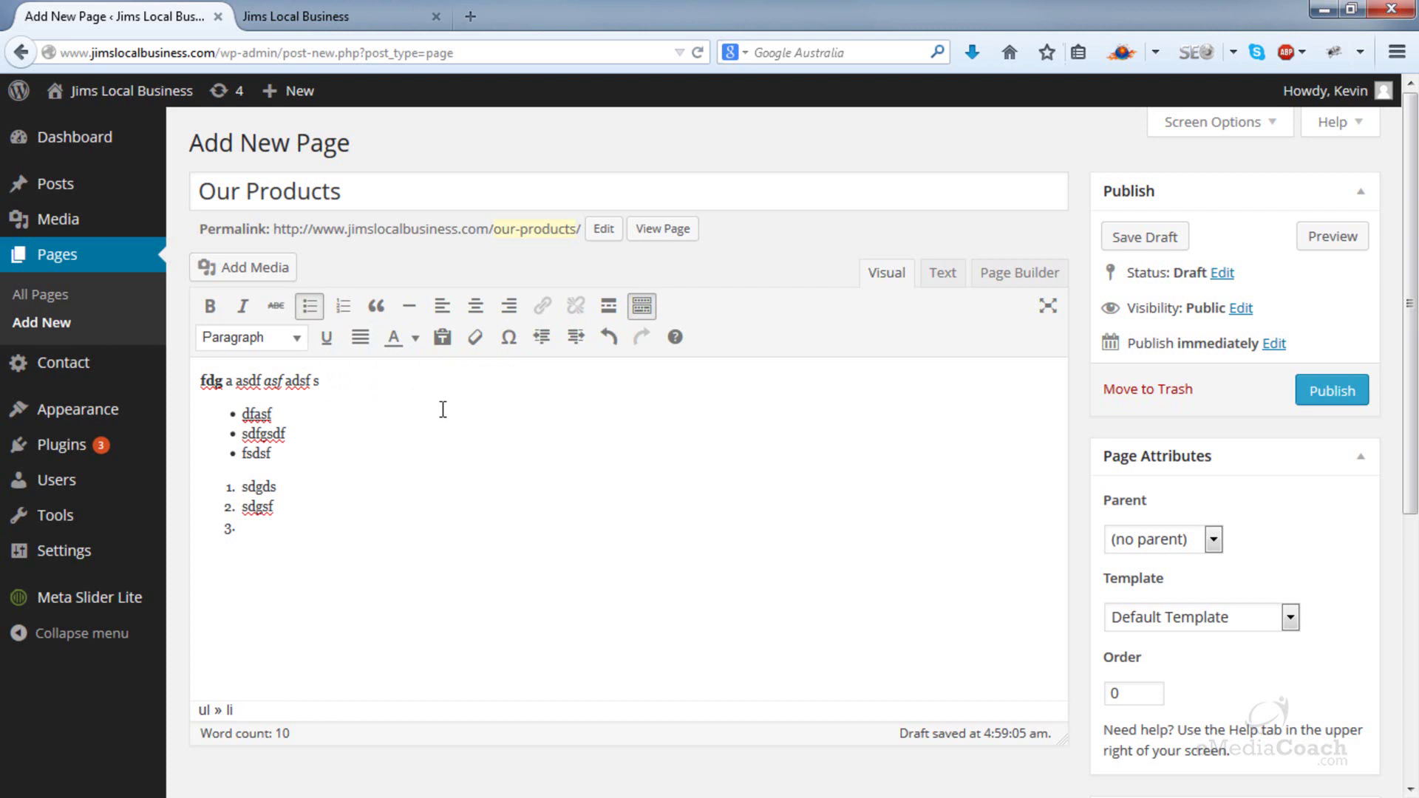
- Look at the link options for the second bullet item "sdfgsdf" and close them without adding a link
{"action": "double_click", "coordinate": [262, 434]}
{"action": "left_click", "coordinate": [547, 318]}
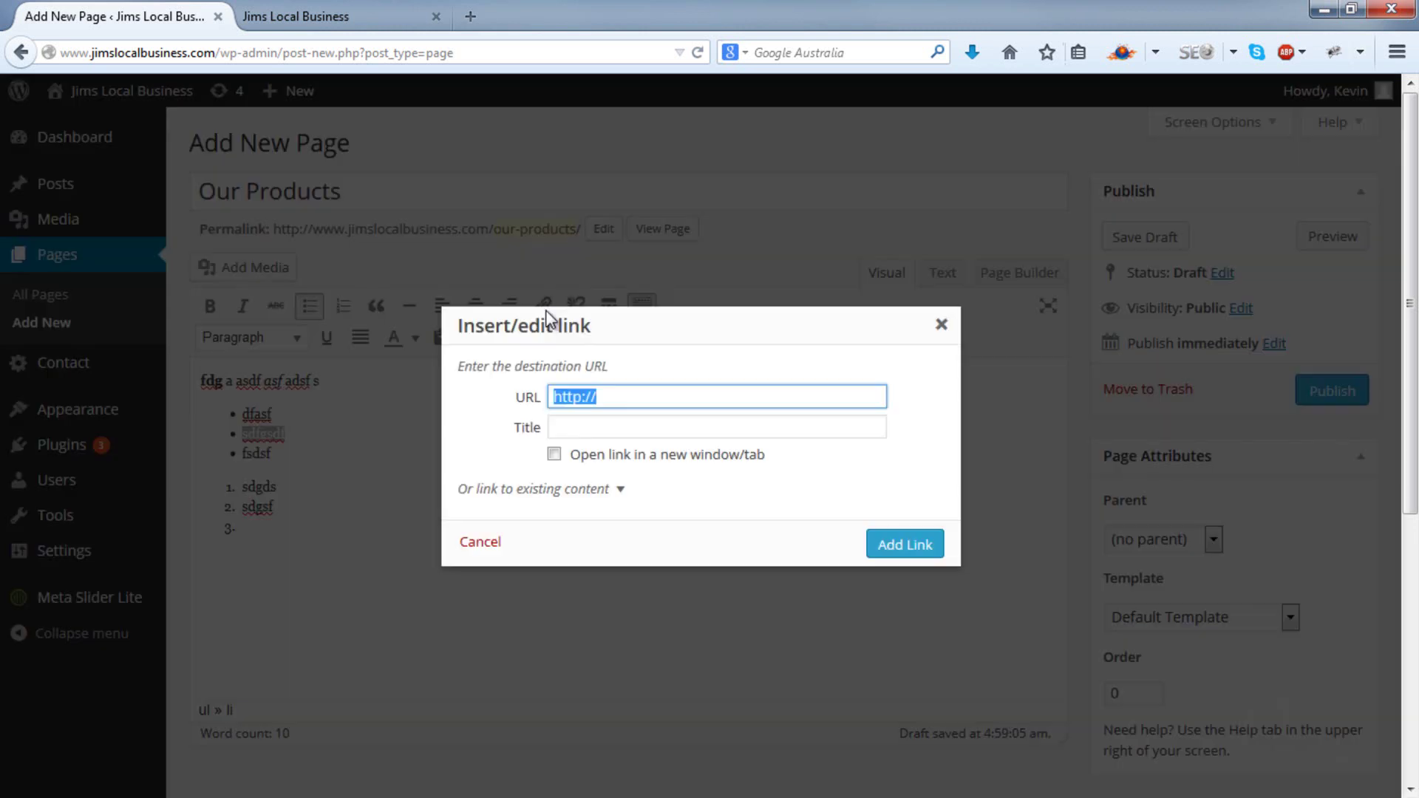
{"action": "left_click", "coordinate": [630, 398]}
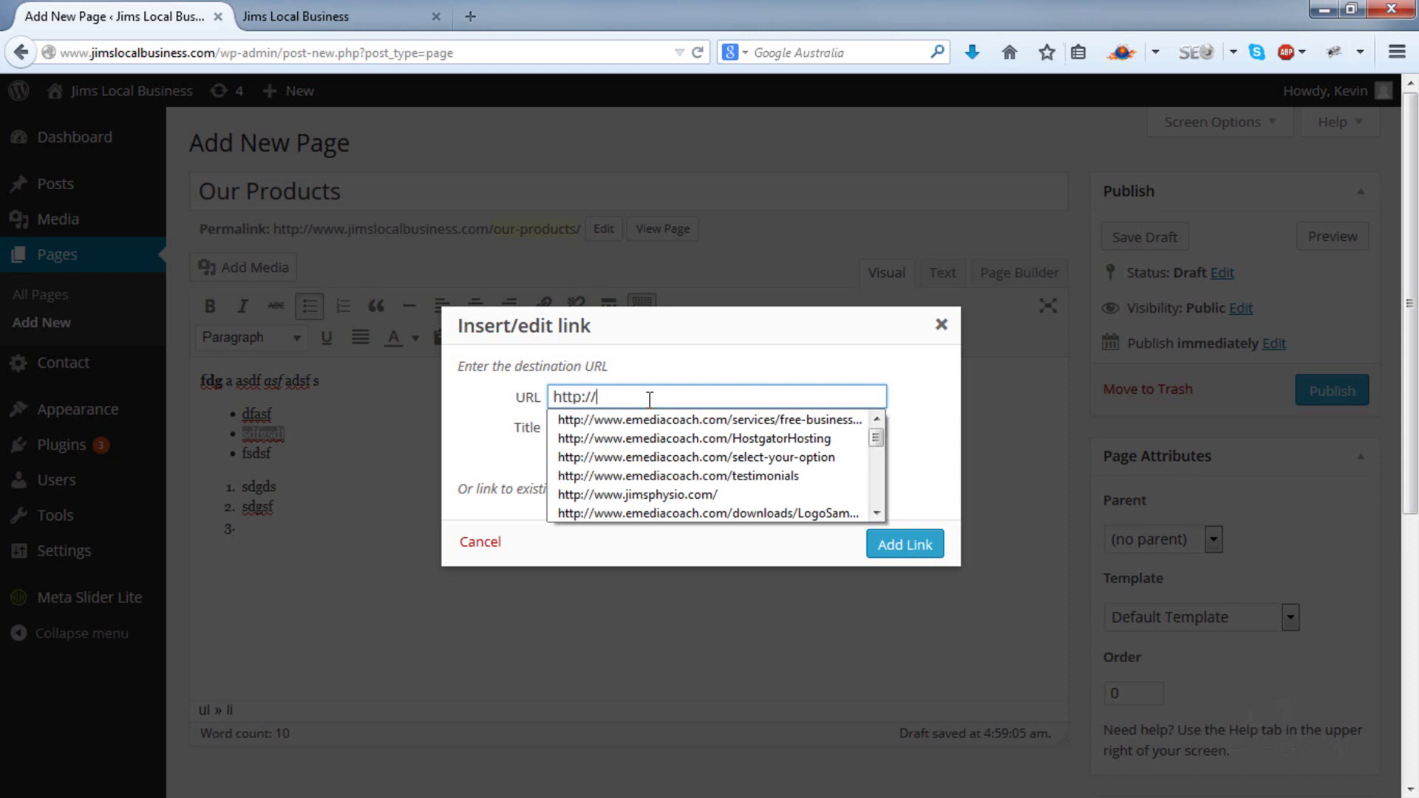
{"action": "left_click", "coordinate": [942, 327]}
{"action": "left_click", "coordinate": [676, 464]}
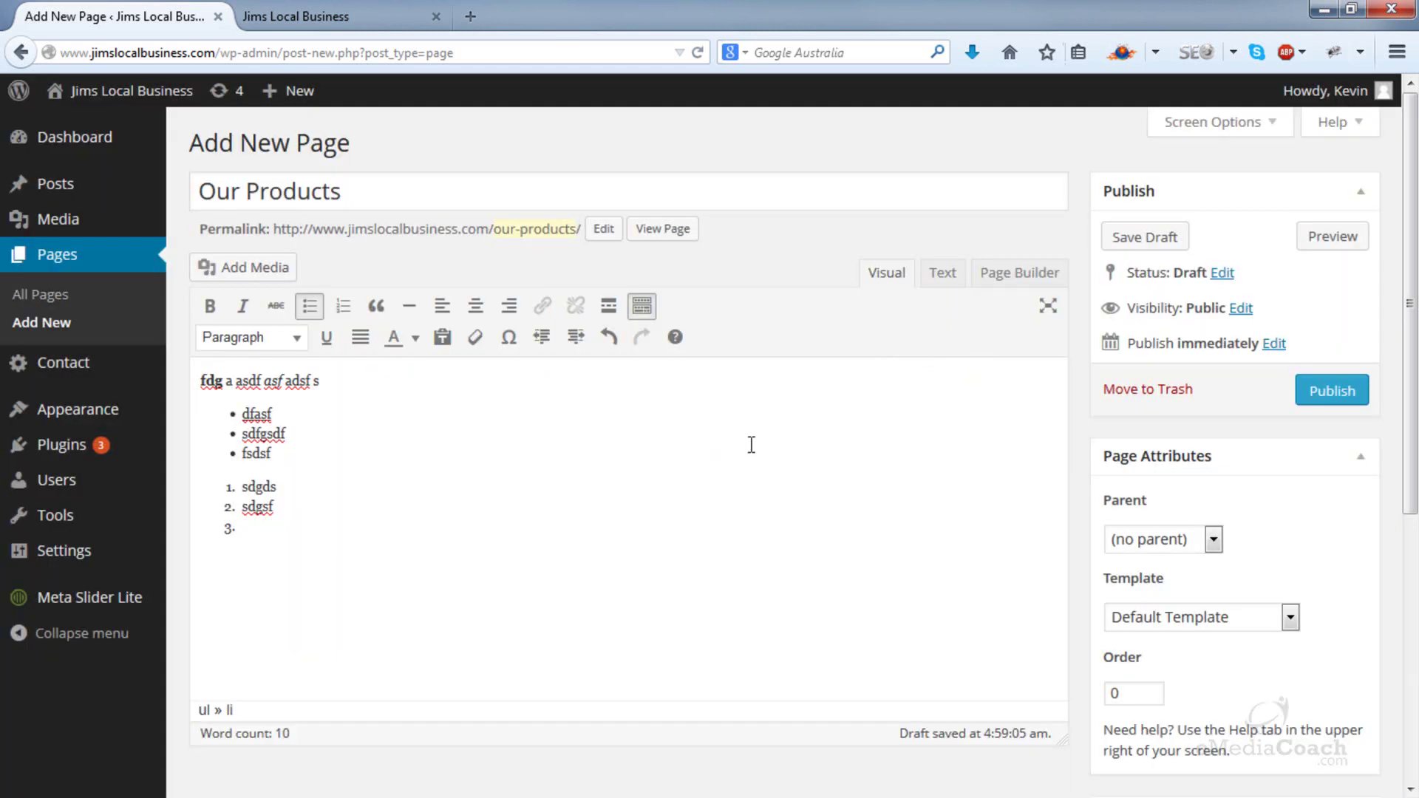
- View the HTML source of the page content and return to visual editing
{"action": "left_click", "coordinate": [943, 281]}
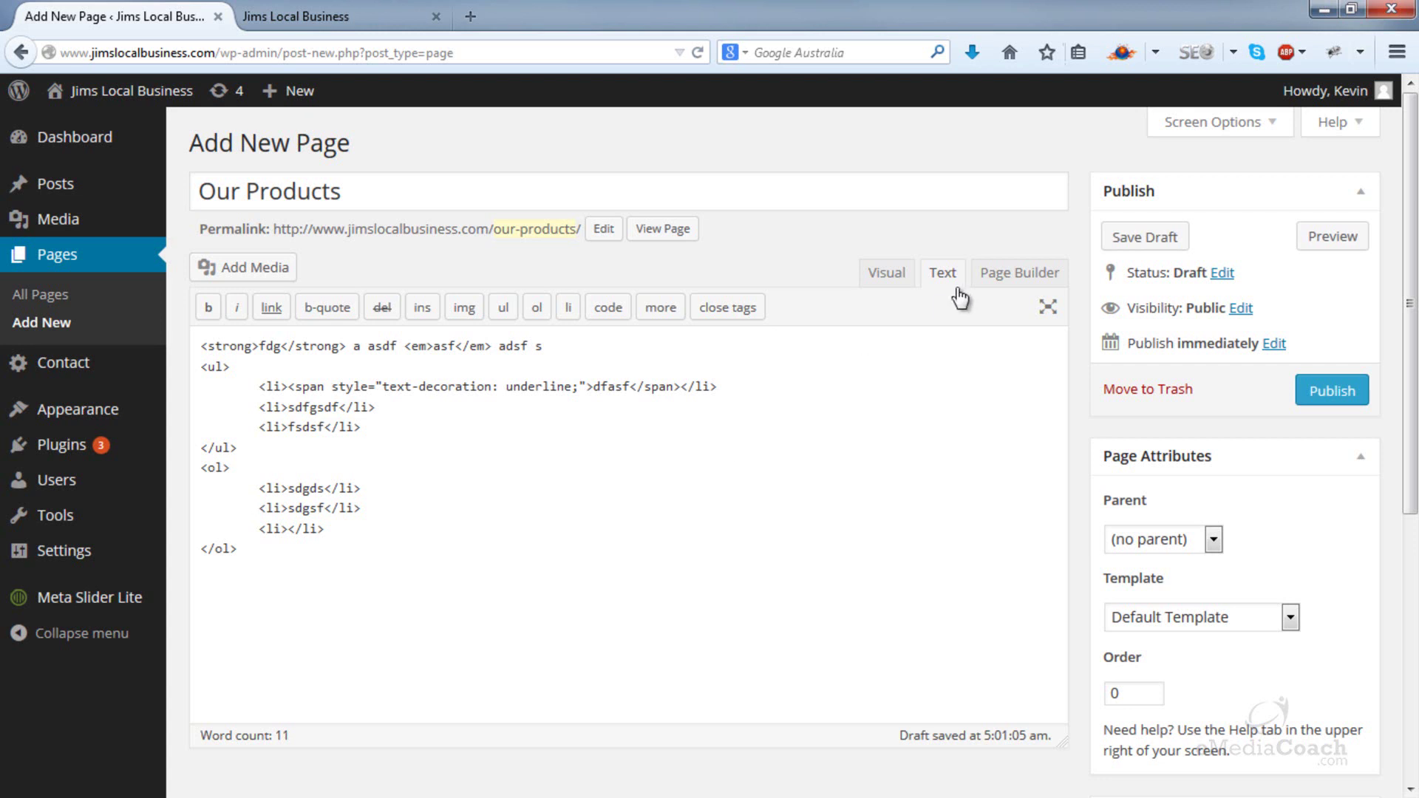
{"action": "left_click", "coordinate": [510, 559]}
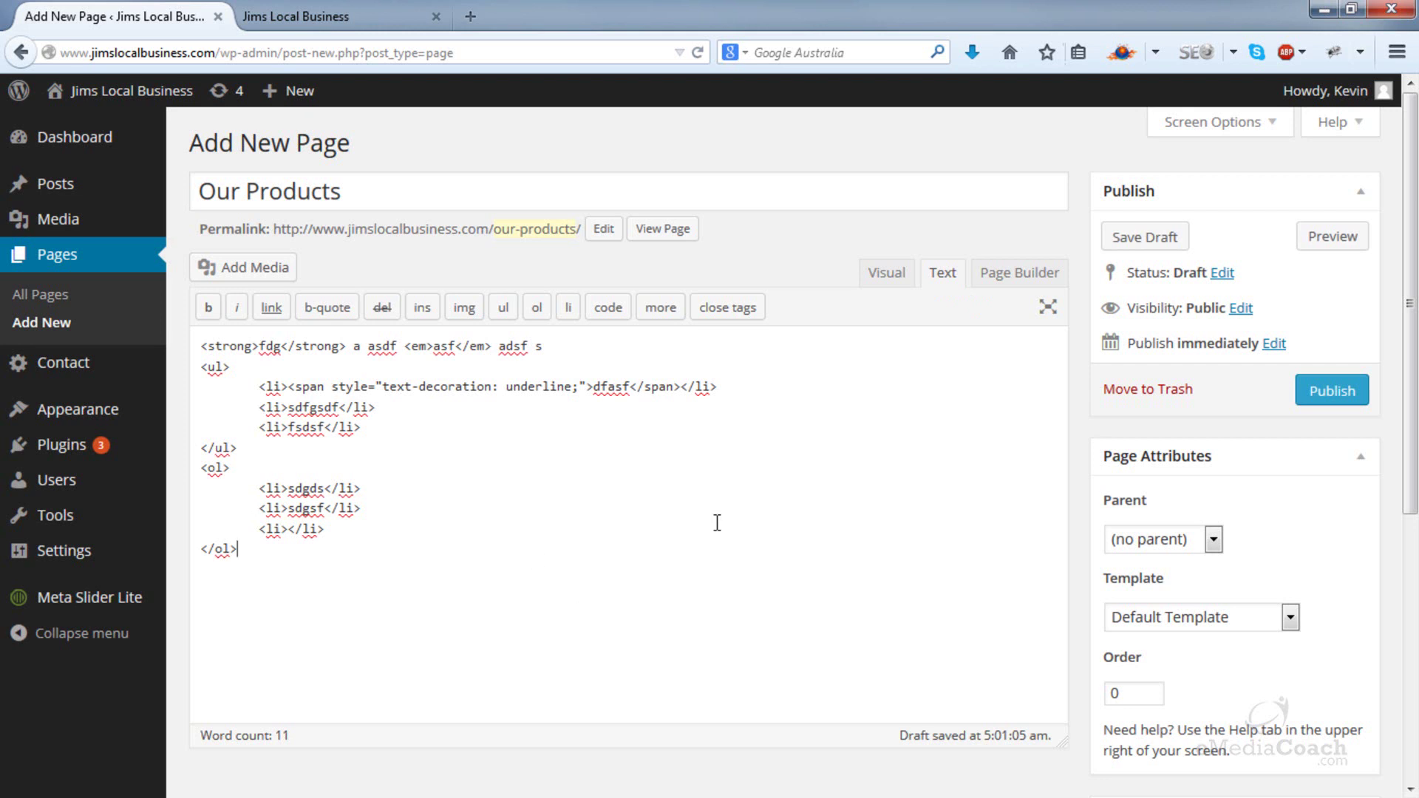
{"action": "left_click", "coordinate": [886, 272]}
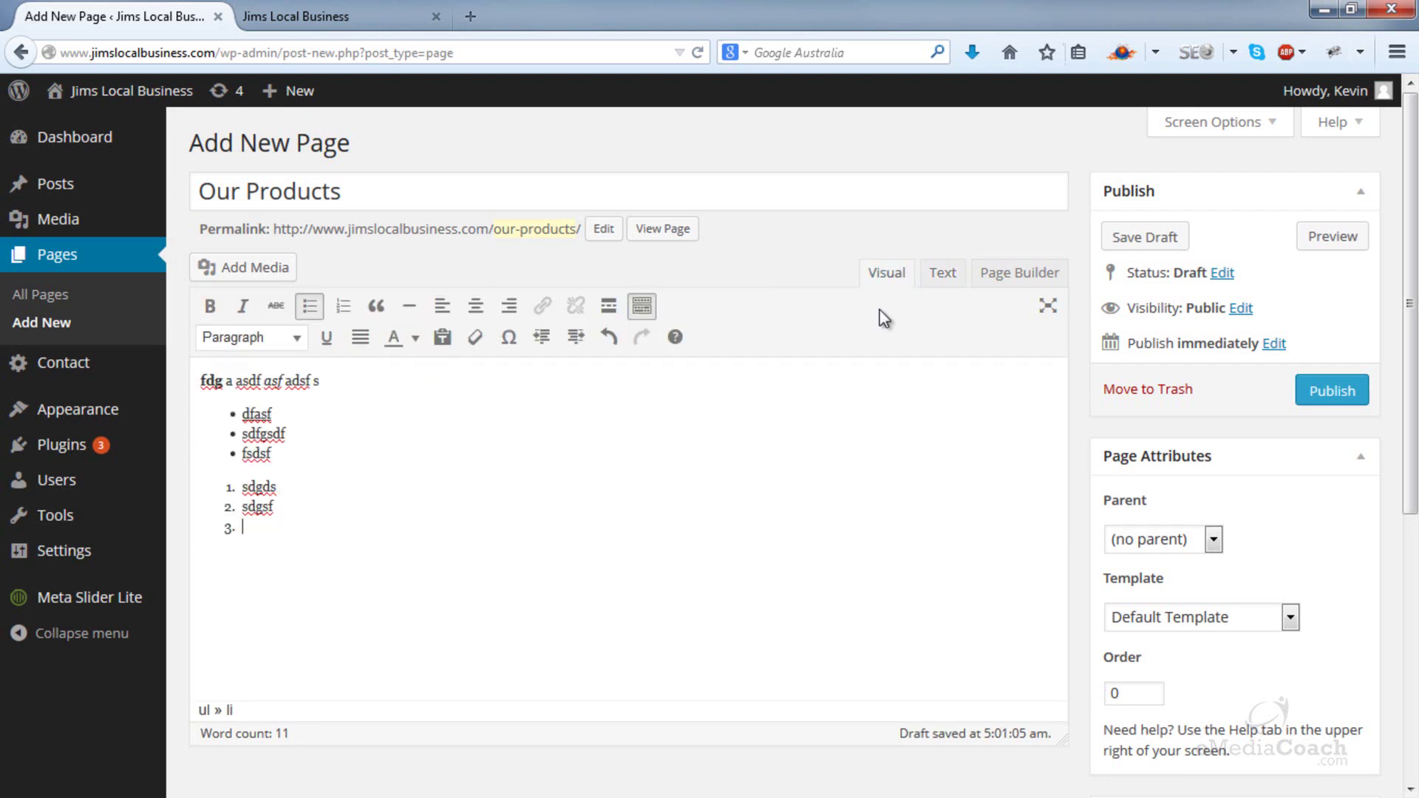
{"action": "left_click", "coordinate": [740, 525]}
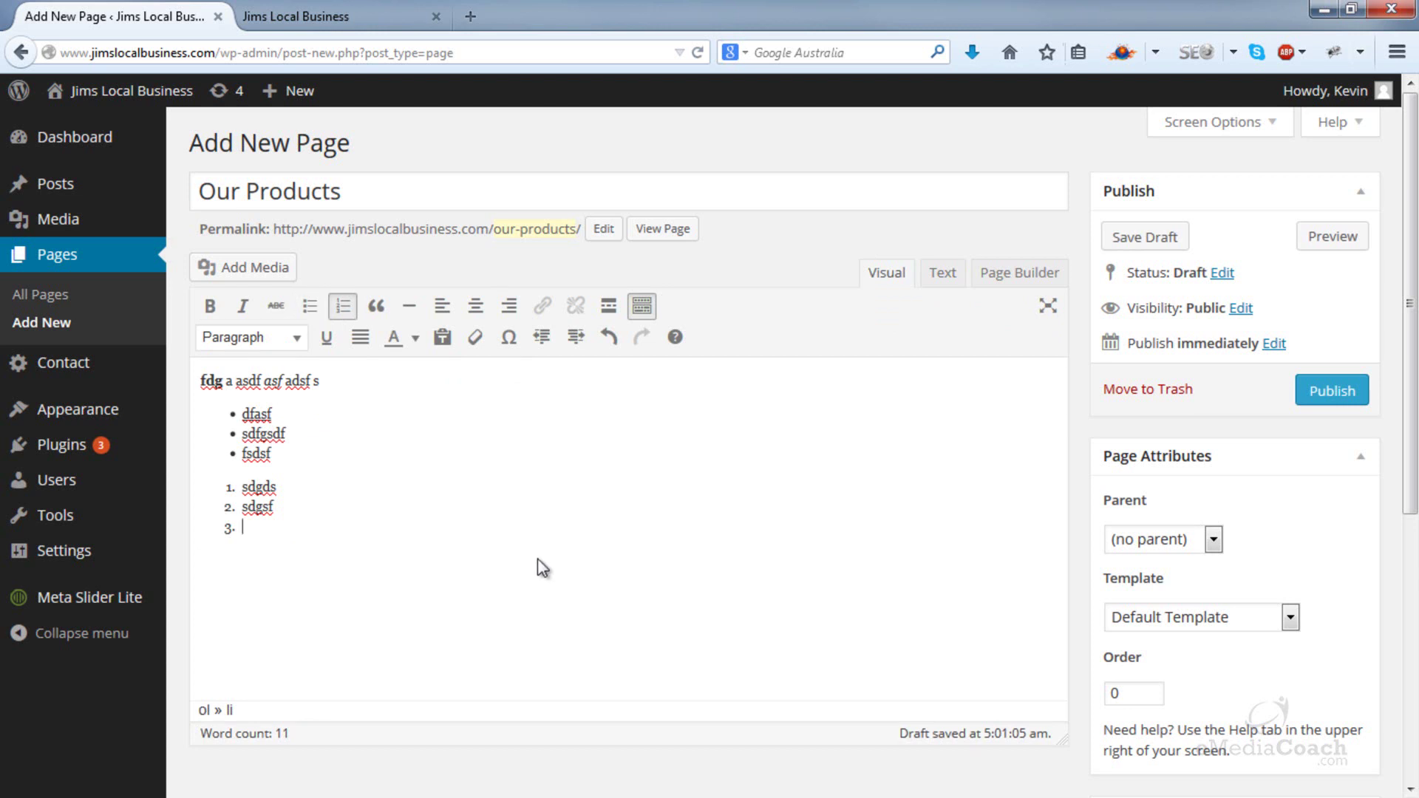
- Replace all the sample content in the page body with the line "Please see our wide range of products:"
{"action": "left_click_drag", "start_coordinate": [540, 560], "coordinate": [143, 371]}
{"action": "mouse_move", "coordinate": [135, 372]}
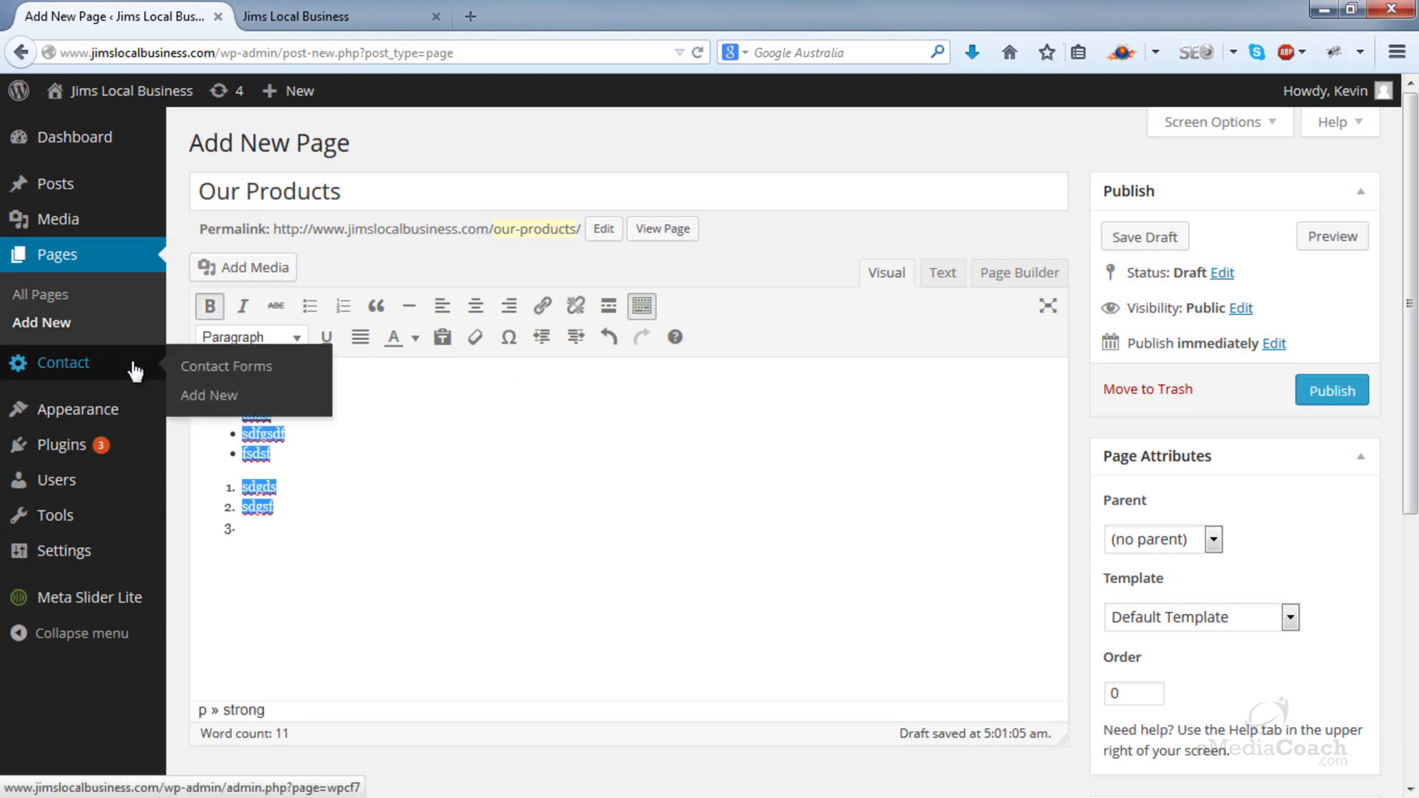
{"action": "key", "text": "BackSpace"}
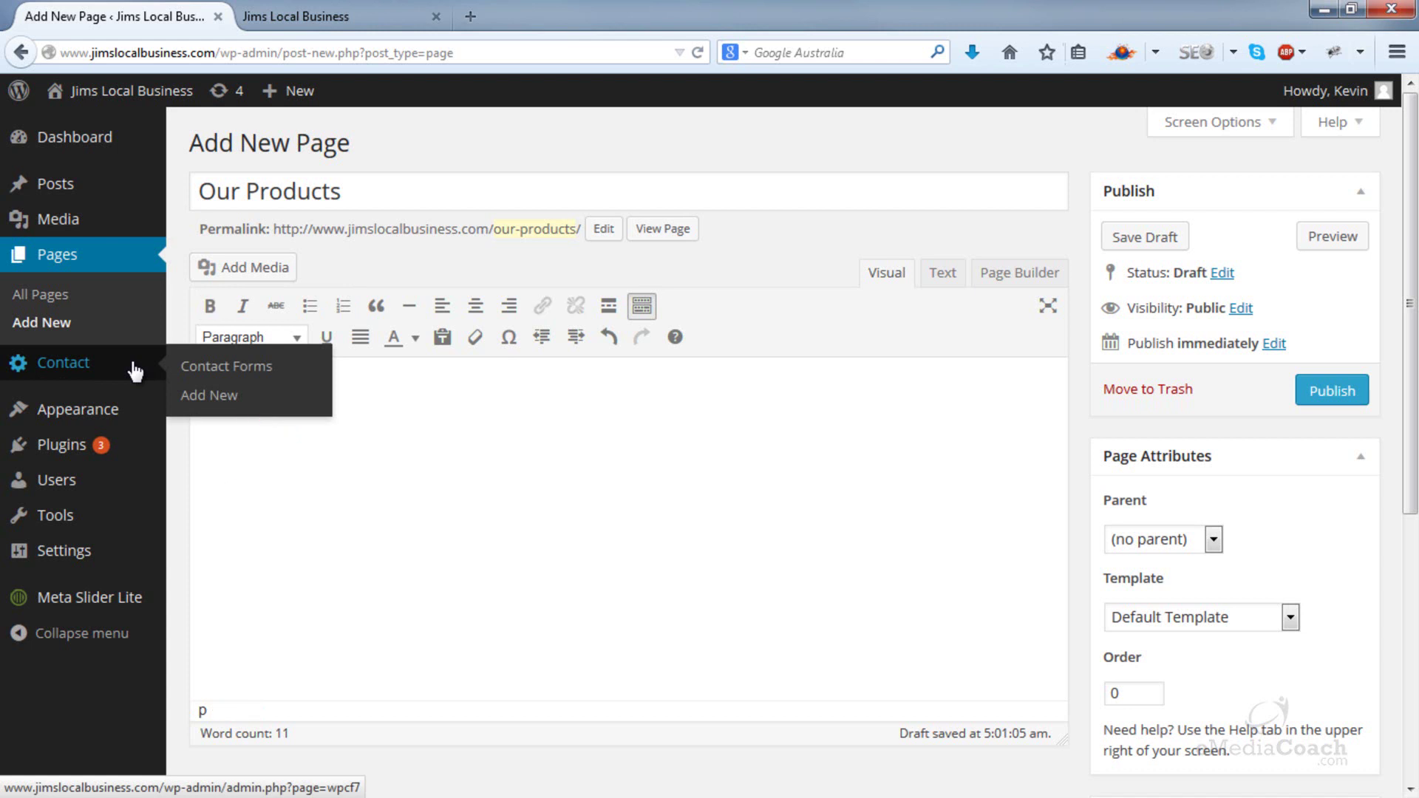
{"action": "type", "text": "Please"}
{"action": "left_click_drag", "start_coordinate": [244, 381], "coordinate": [183, 375]}
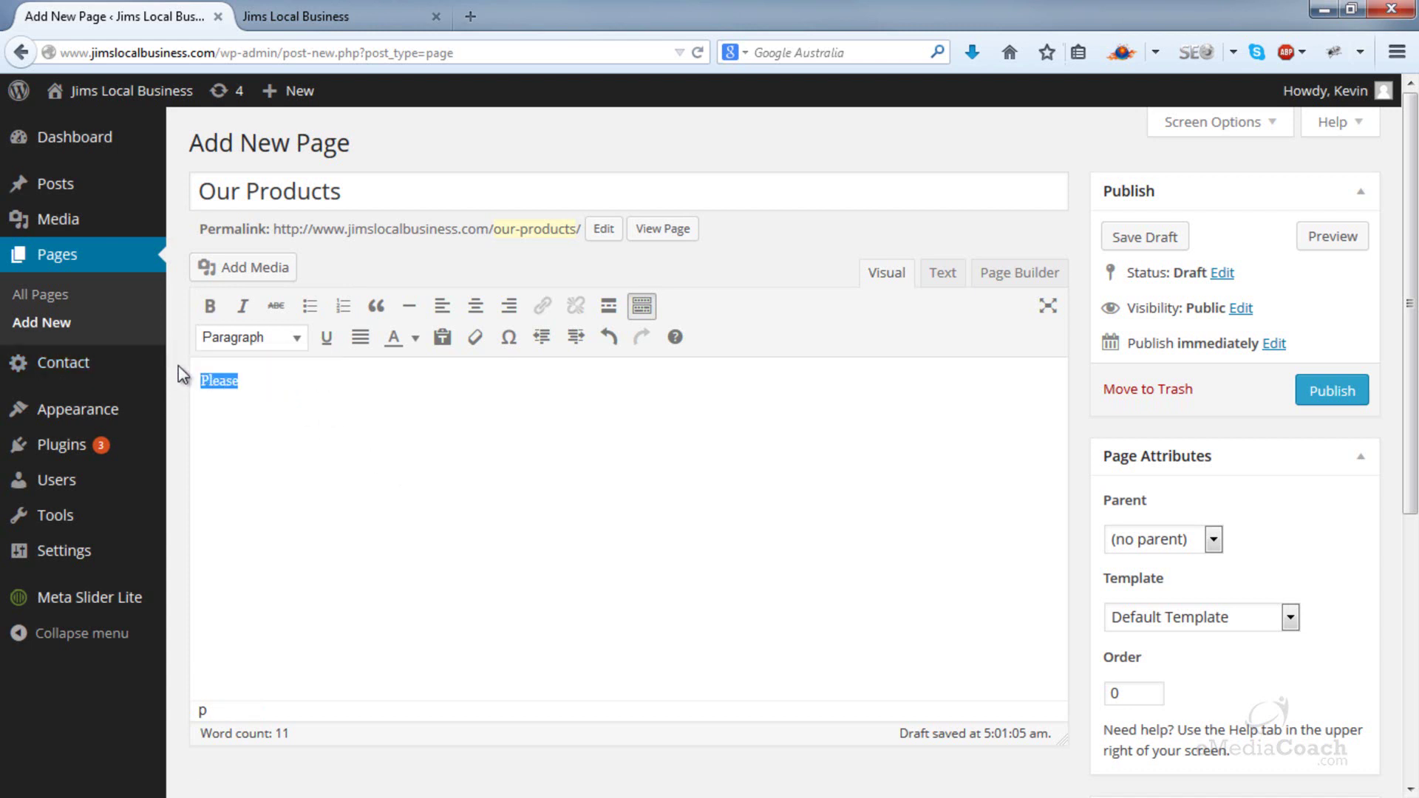
{"action": "type", "text": "Please see our wide range of "}
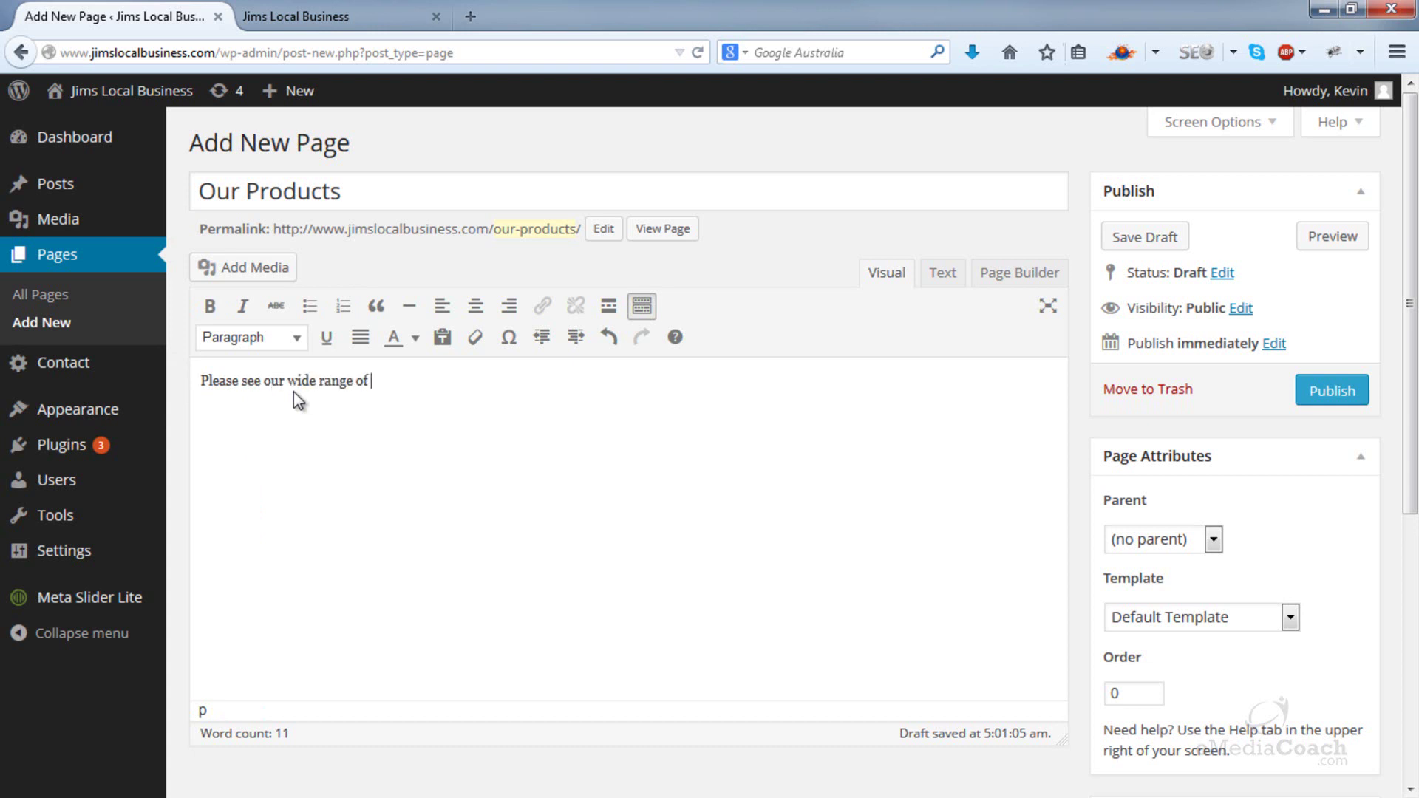
{"action": "type", "text": "products:"}
{"action": "key", "text": "Return"}
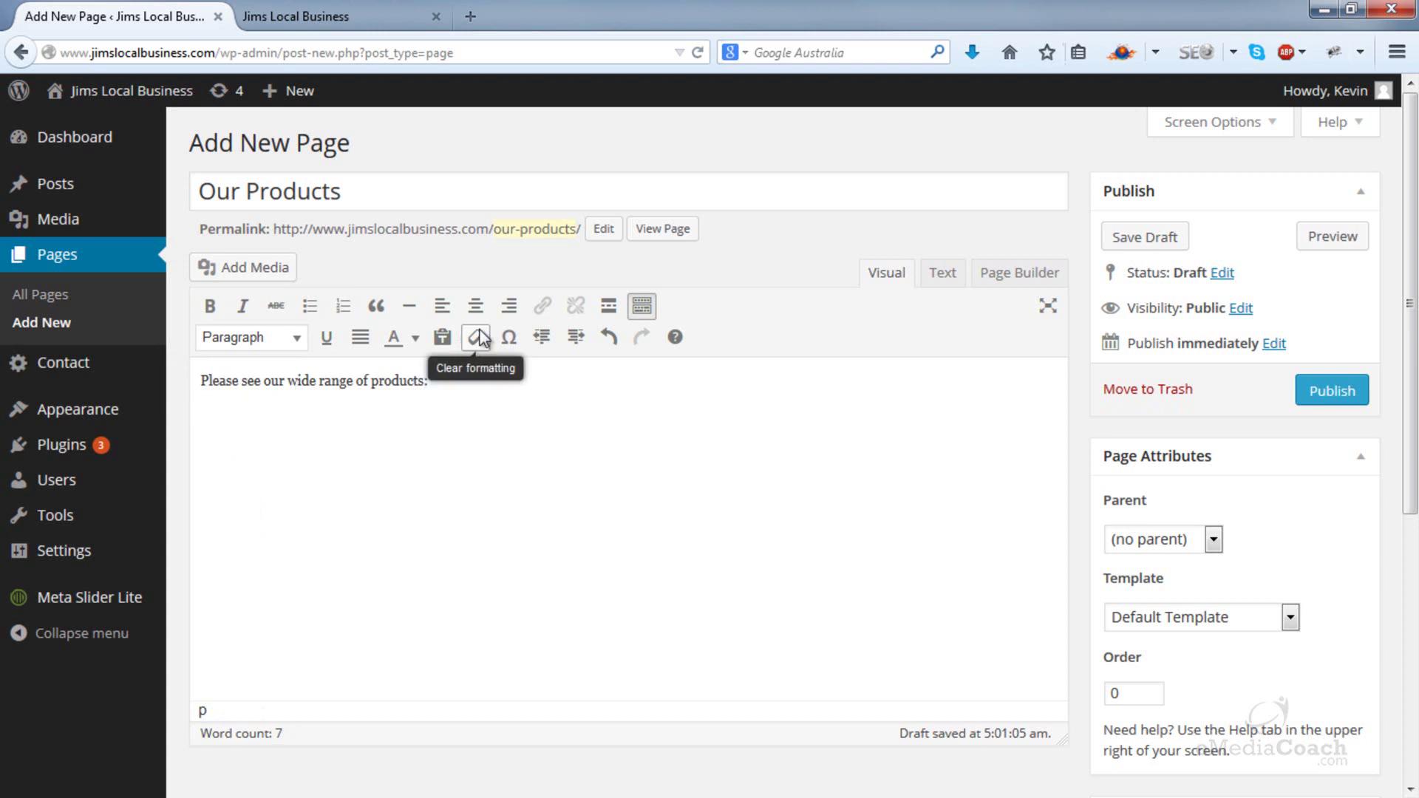
- Add a bulleted list with the items "Product 1", "Product 2" and "Product 3" below the intro line
{"action": "left_click", "coordinate": [310, 306]}
{"action": "type", "text": "Product 1 "}
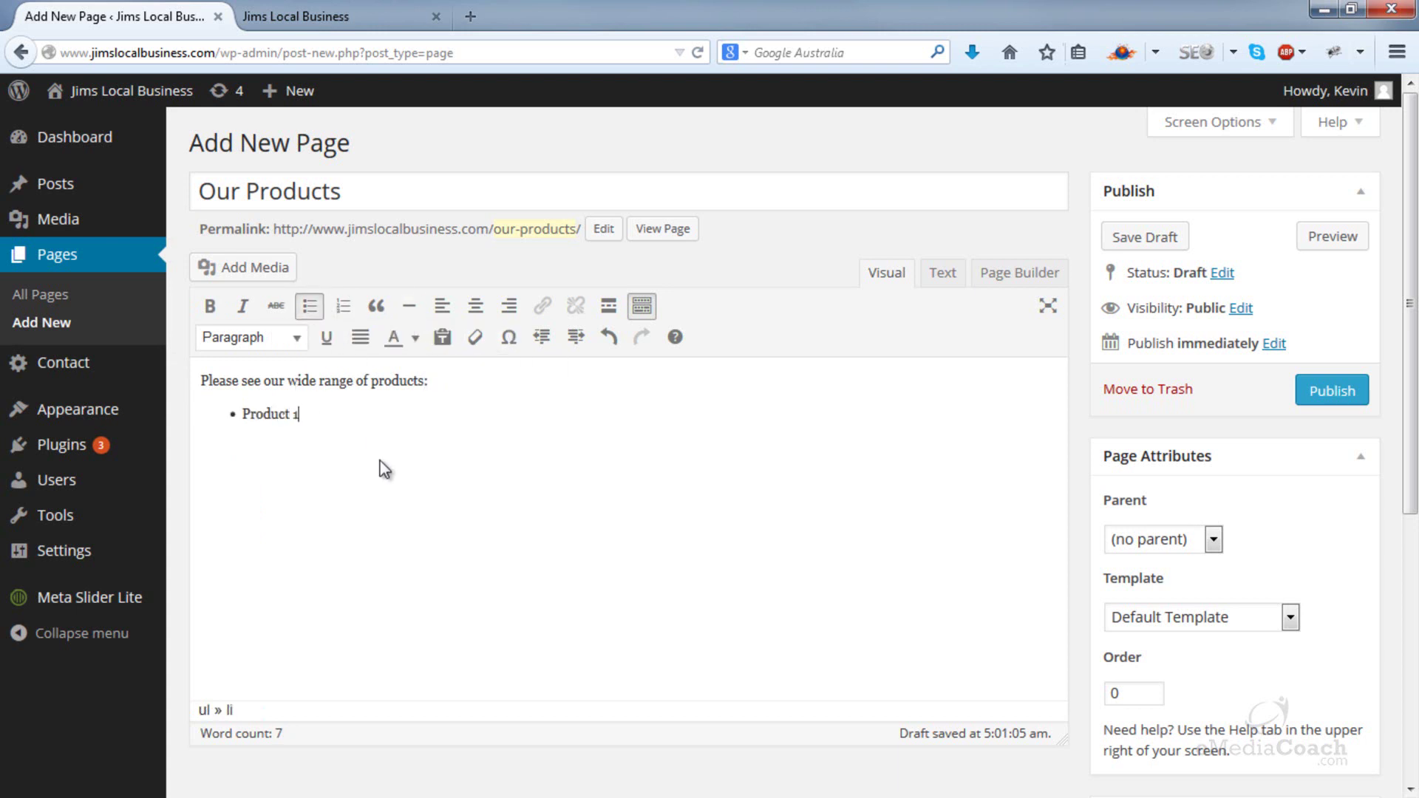
{"action": "type", "text": "Product 2"}
{"action": "key", "text": "Return"}
{"action": "type", "text": "Product 3"}
{"action": "key", "text": "Return"}
{"action": "key", "text": "Return"}
- Add the line "Here are a few reasons why you should choose us:" and a numbered list of "Reason 1", "Reason 2" and "Reason 3"
{"action": "type", "text": "Here are a few reasons why you should choose us:"}
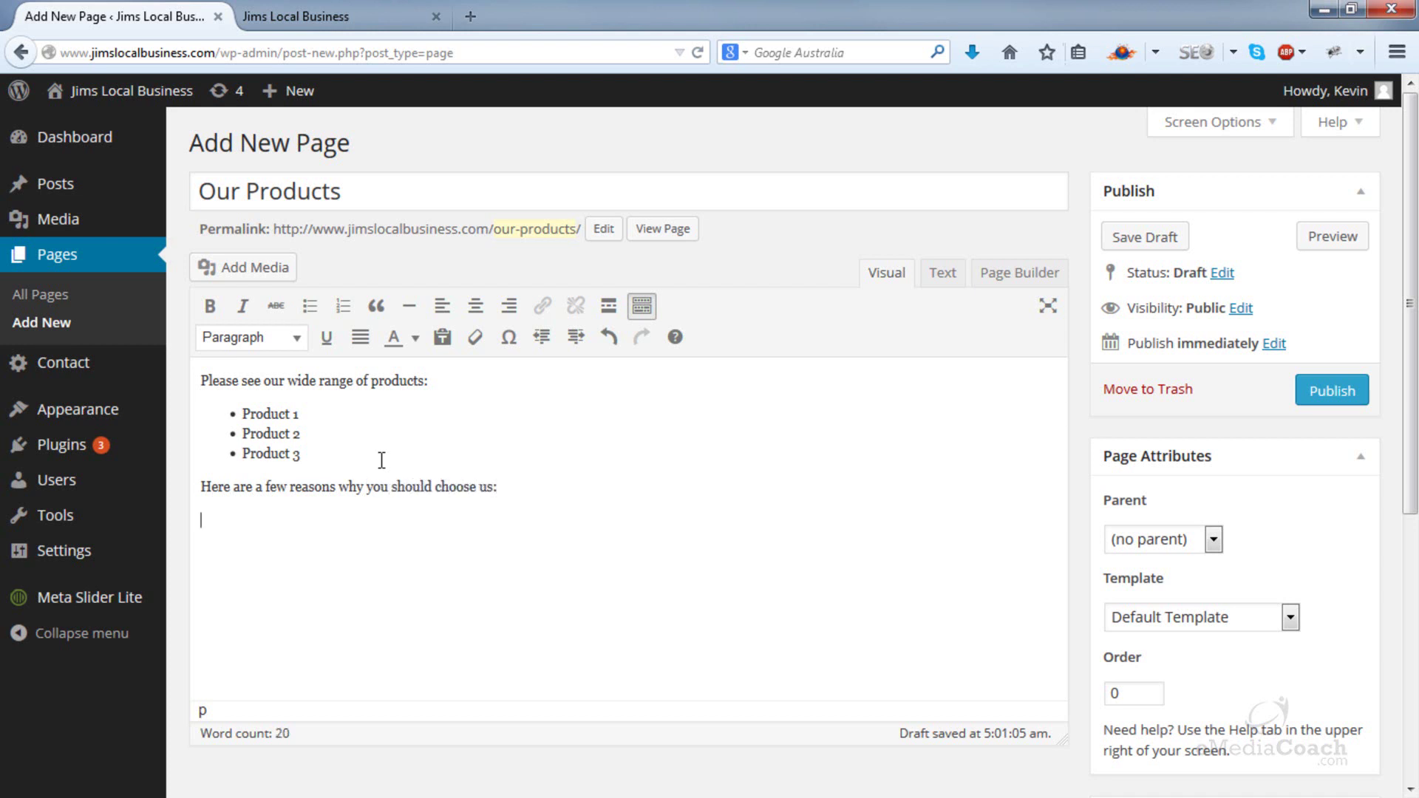
{"action": "left_click", "coordinate": [343, 306]}
{"action": "type", "text": "Reason 1"}
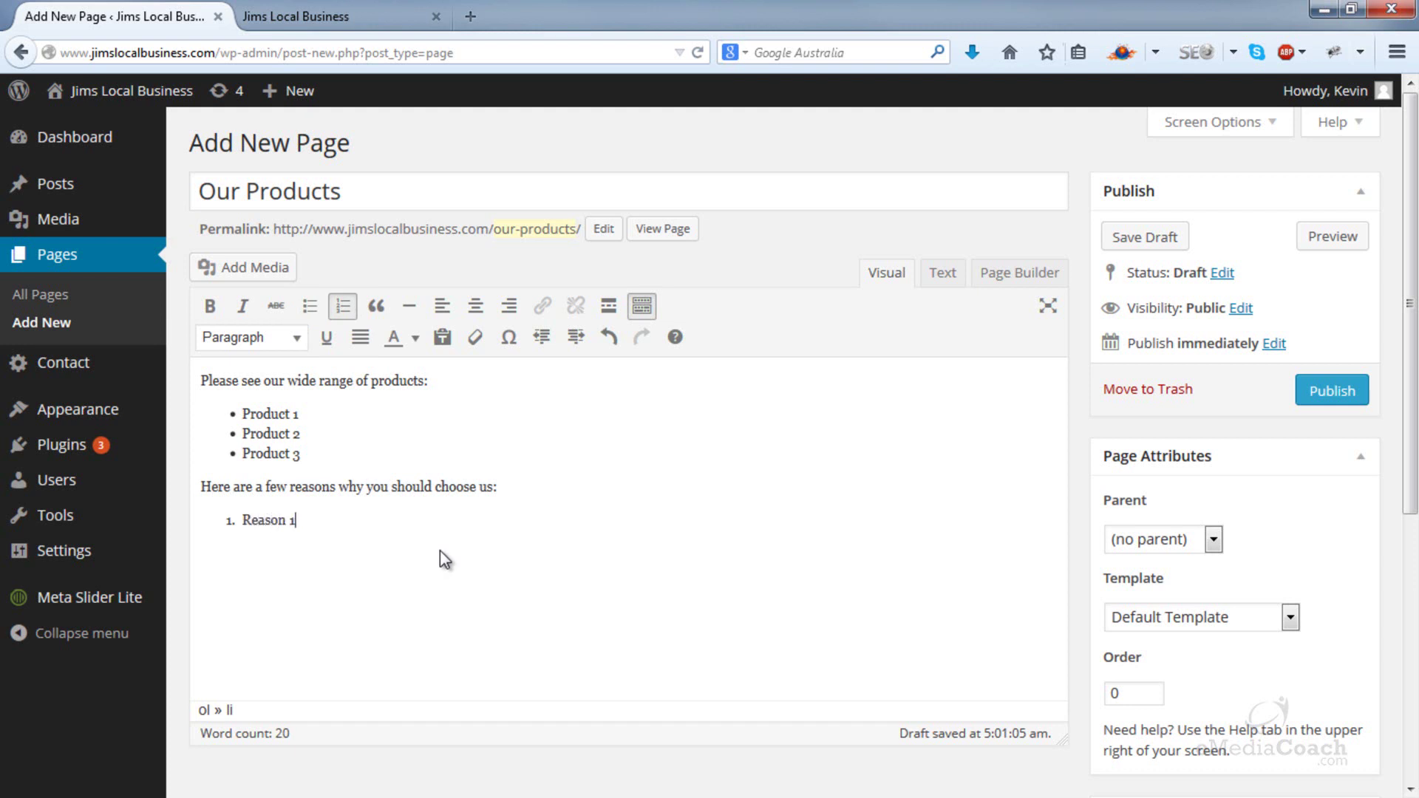
{"action": "key", "text": "Return"}
{"action": "type", "text": "Reason 2"}
{"action": "key", "text": "Return"}
{"action": "type", "text": "Reason"}
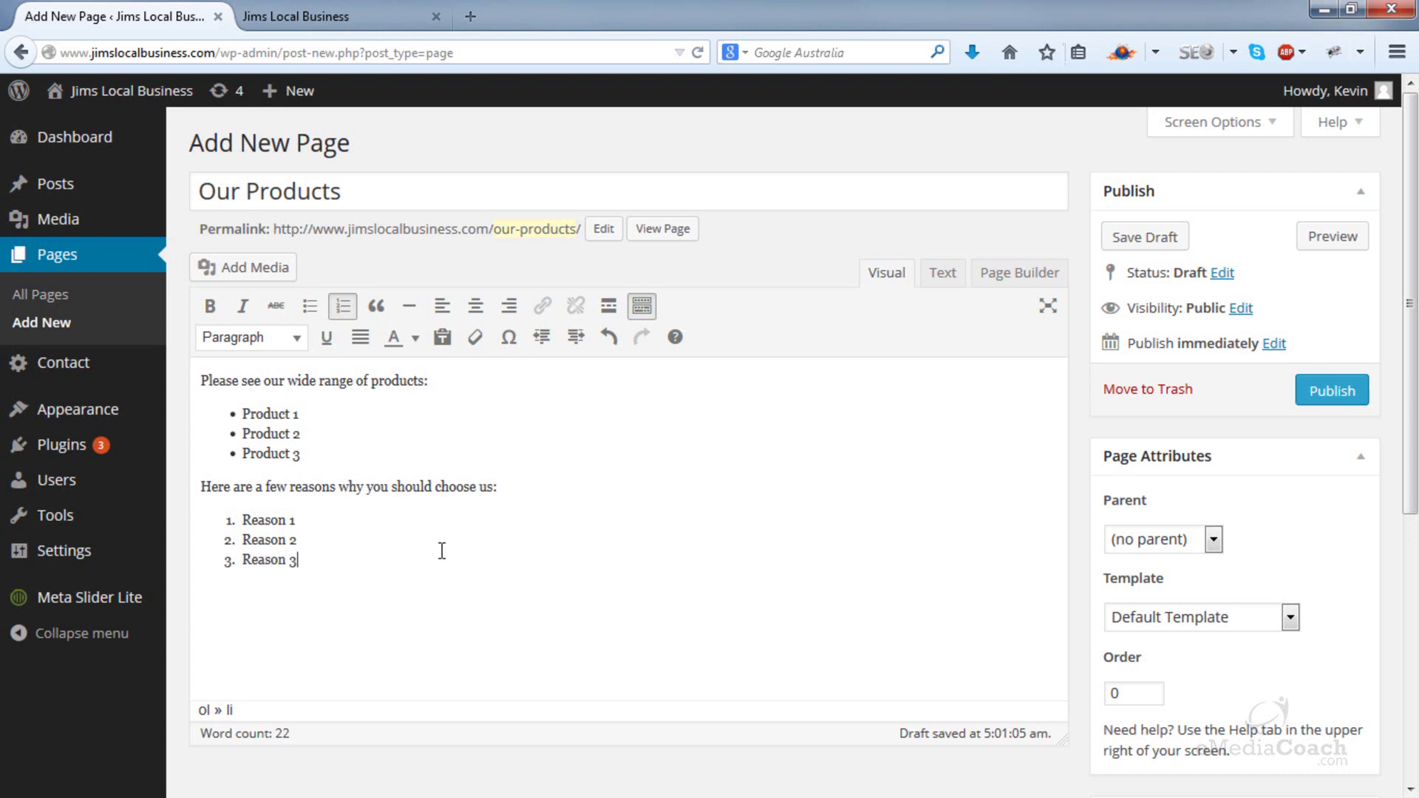
{"action": "key", "text": "Return"}
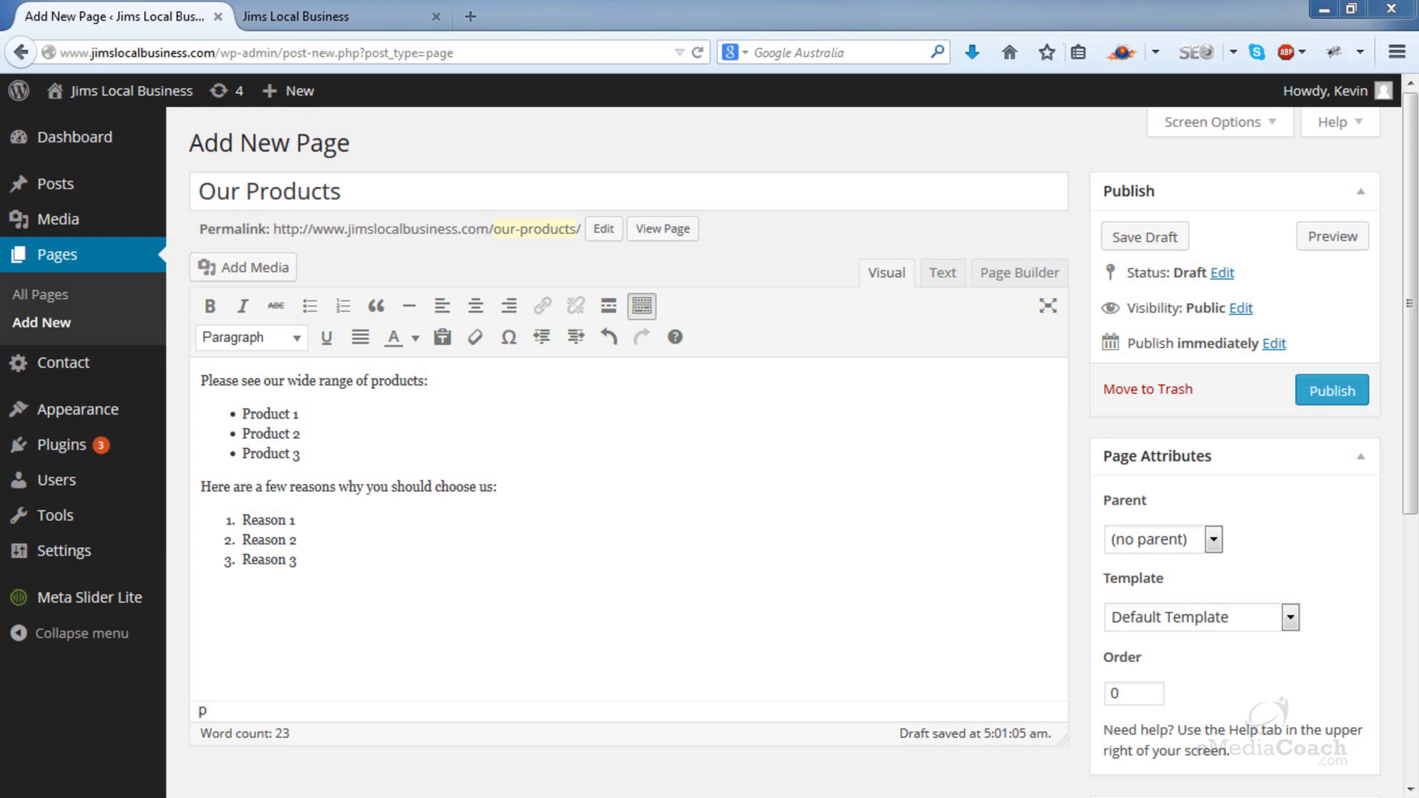
- Paste the copied Lorem ipsum paragraph below the numbered list and publish the page
{"action": "right_click", "coordinate": [289, 604]}
{"action": "left_click", "coordinate": [243, 600]}
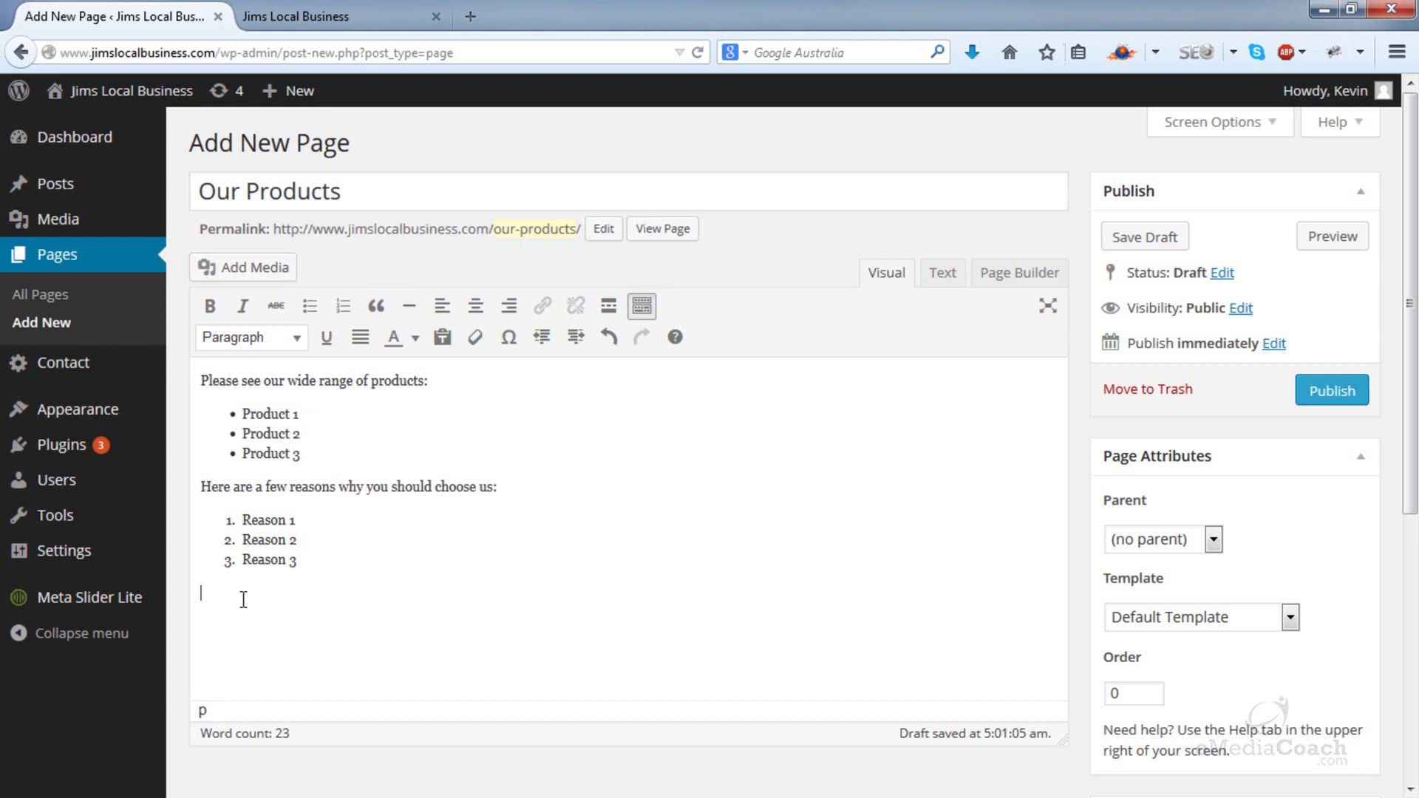
{"action": "right_click", "coordinate": [243, 600]}
{"action": "left_click", "coordinate": [312, 405]}
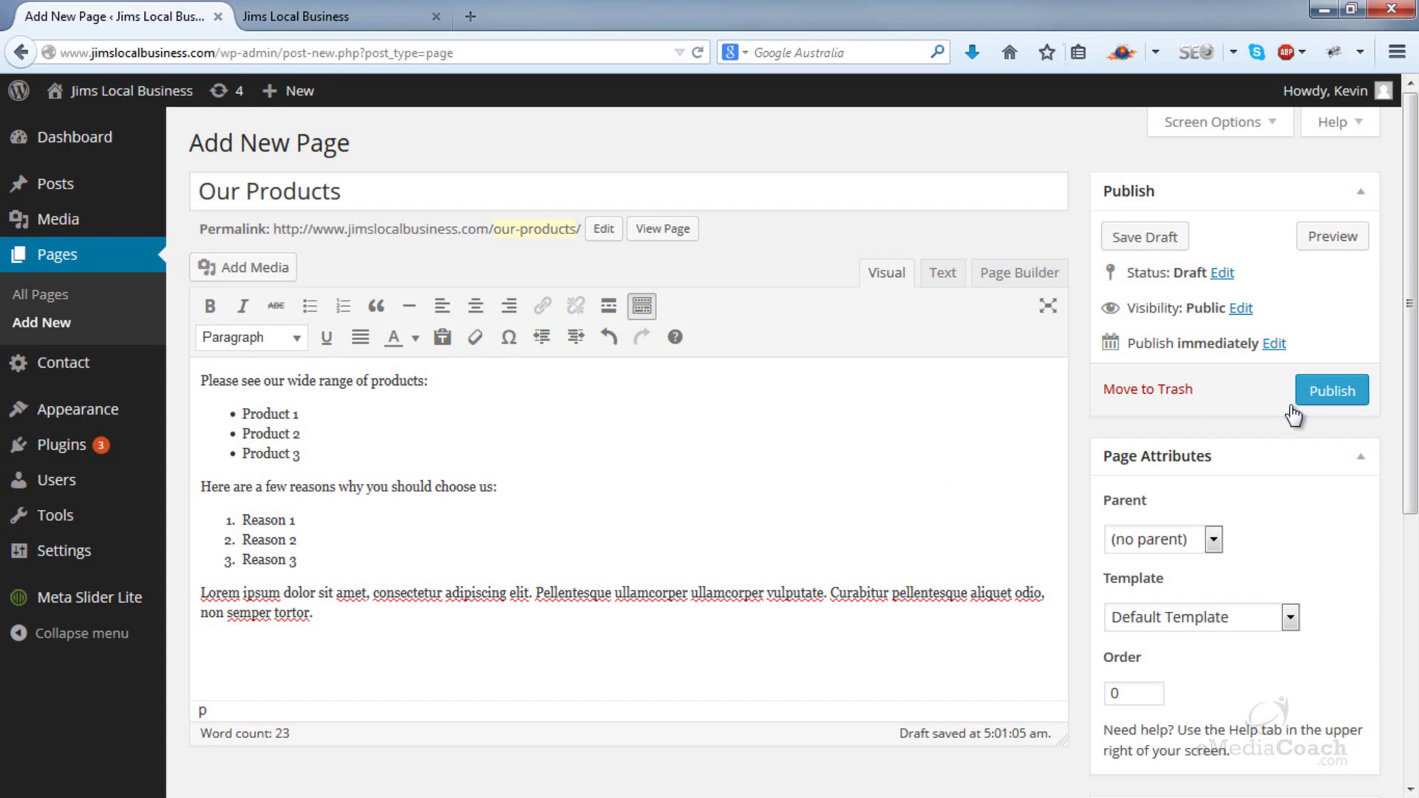
{"action": "left_click", "coordinate": [1342, 397]}
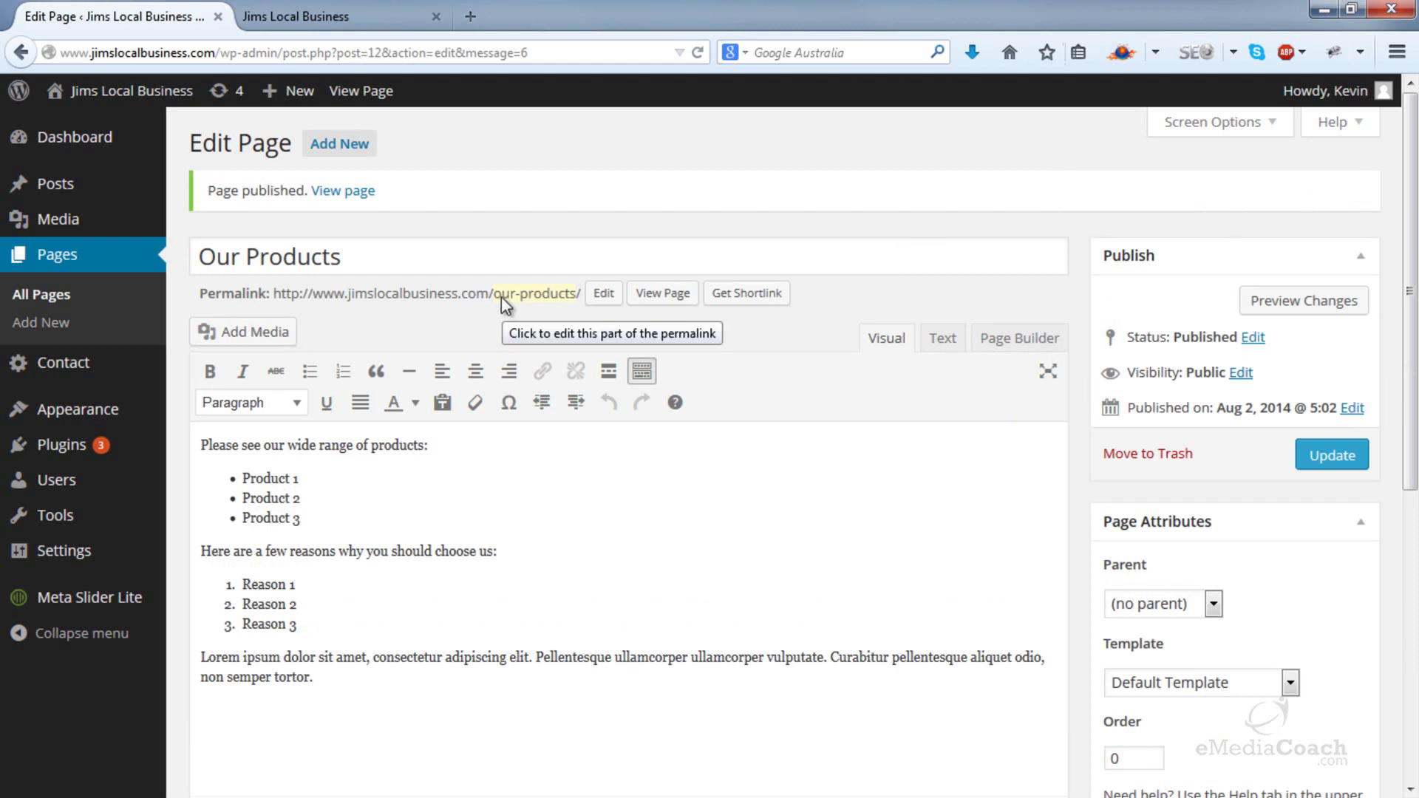
- Examine how the page's permalink relates to its title, opening the slug for editing and cancelling
{"action": "left_click_drag", "start_coordinate": [273, 298], "coordinate": [588, 299]}
{"action": "left_click_drag", "start_coordinate": [389, 256], "coordinate": [194, 253]}
{"action": "left_click_drag", "start_coordinate": [277, 295], "coordinate": [431, 299]}
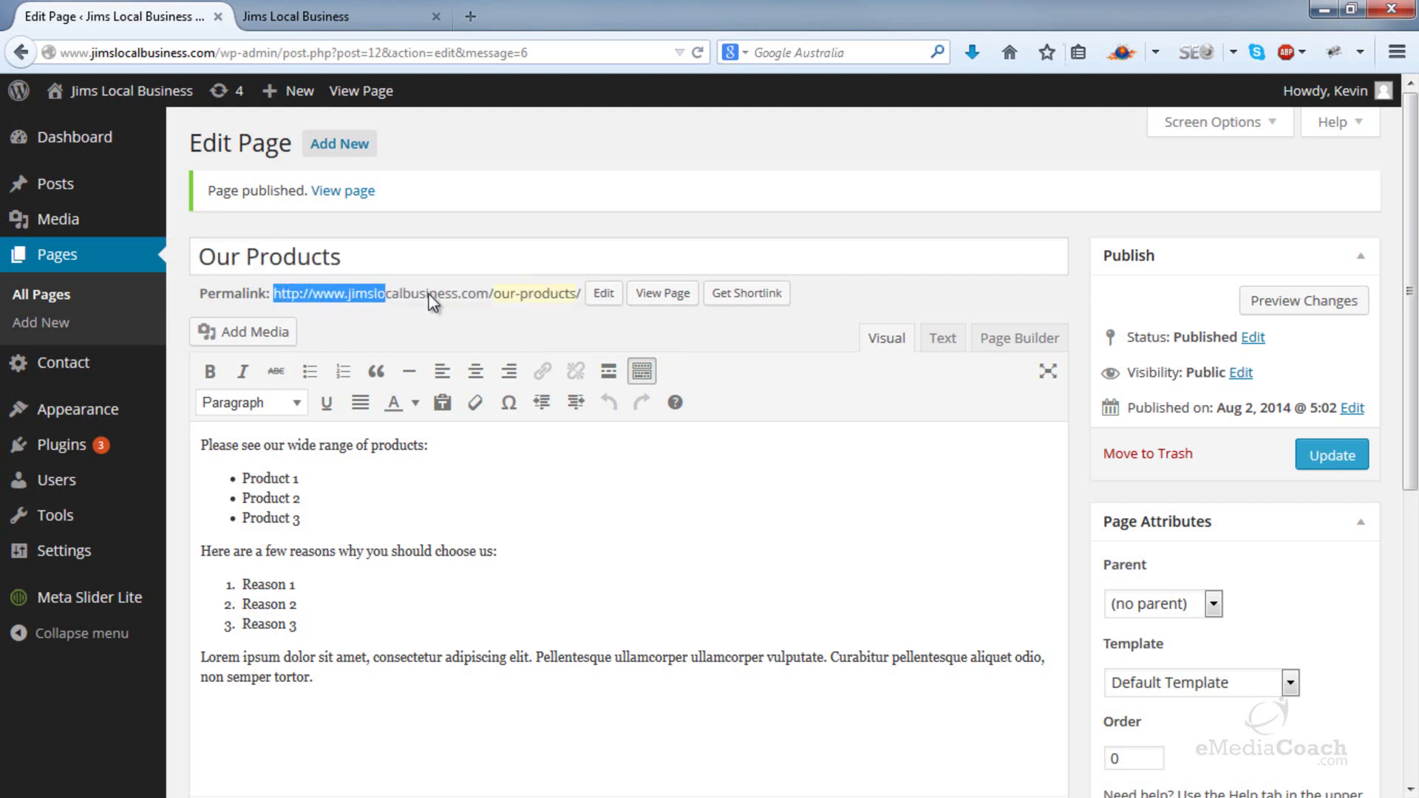
{"action": "left_click", "coordinate": [526, 299]}
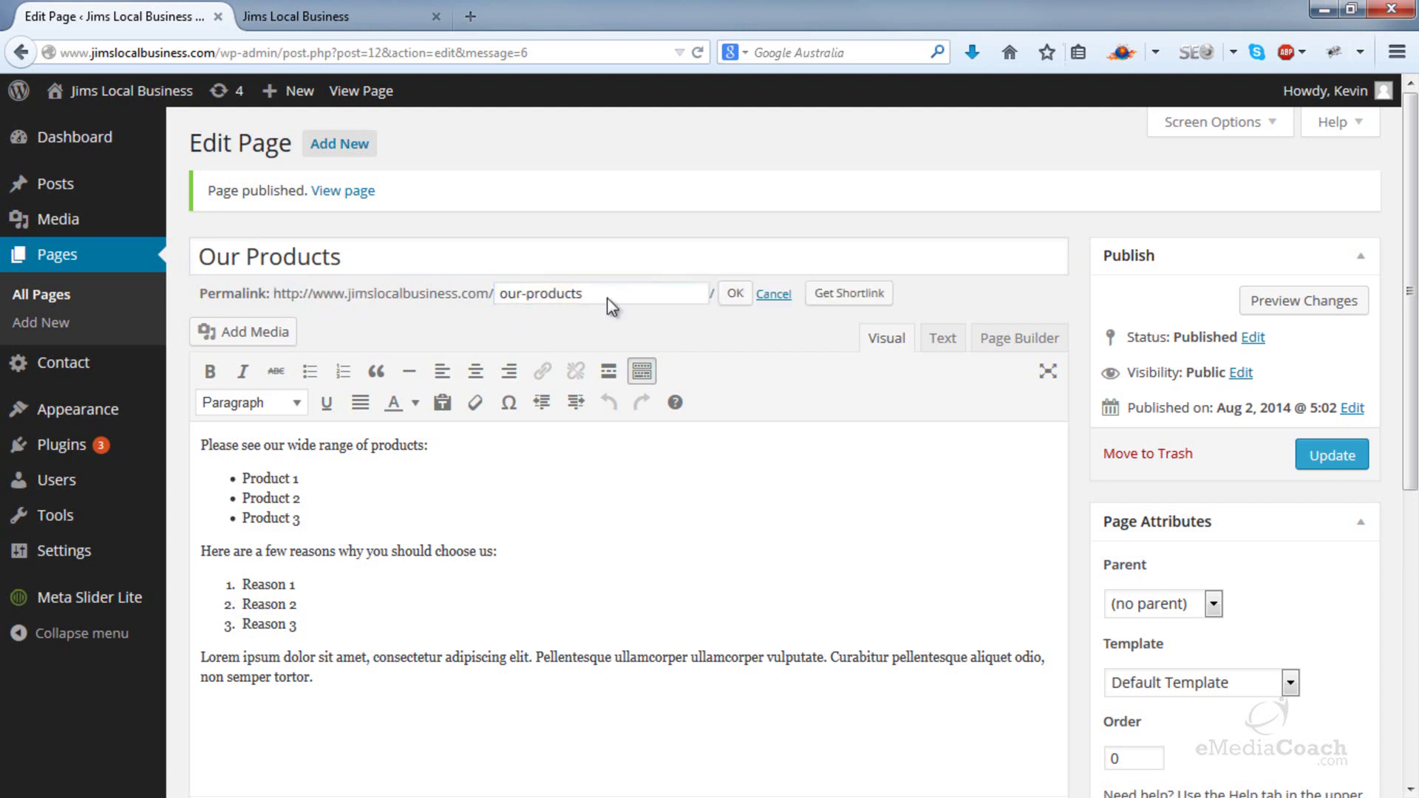
{"action": "left_click", "coordinate": [772, 296]}
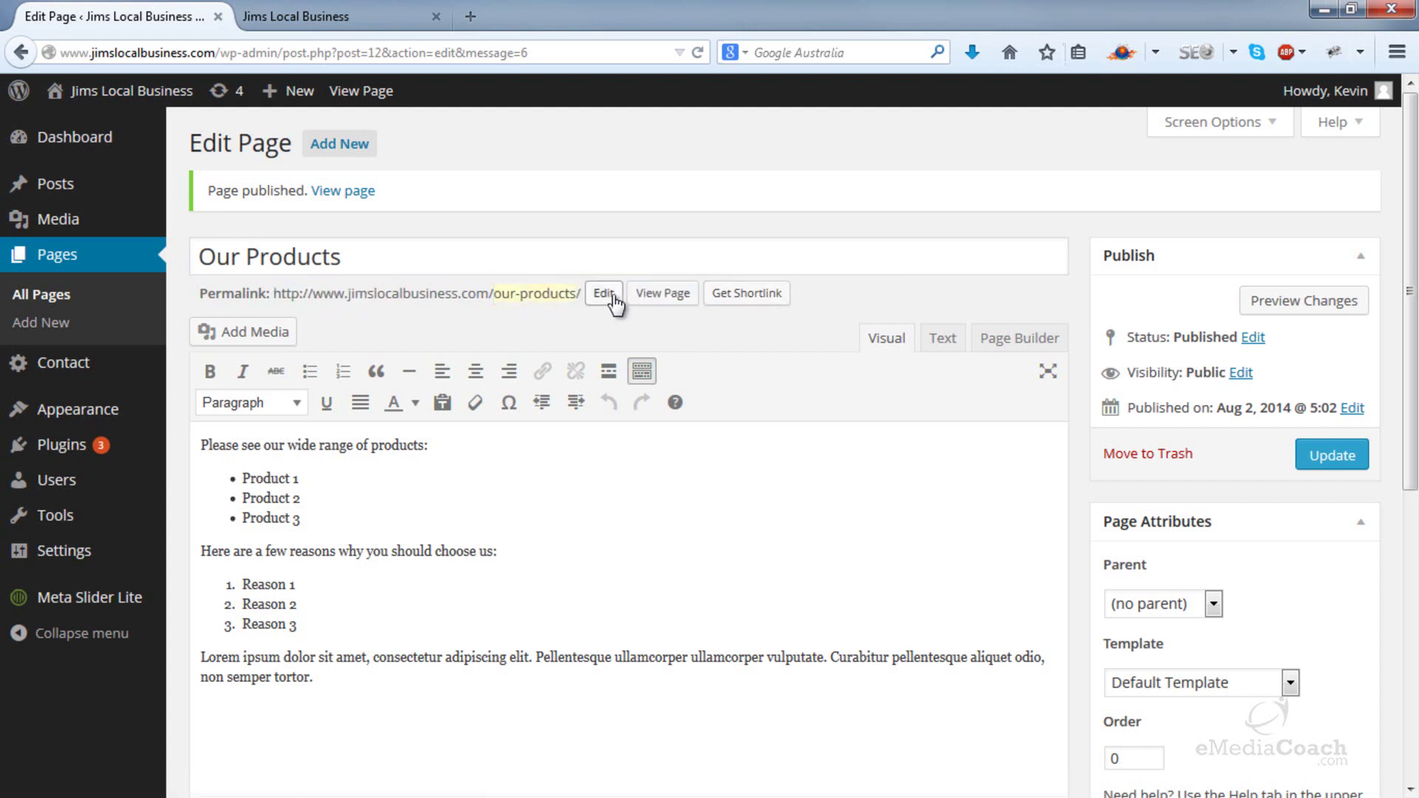
- Confirm "our-products" as the permalink slug and update the page
{"action": "left_click", "coordinate": [605, 295]}
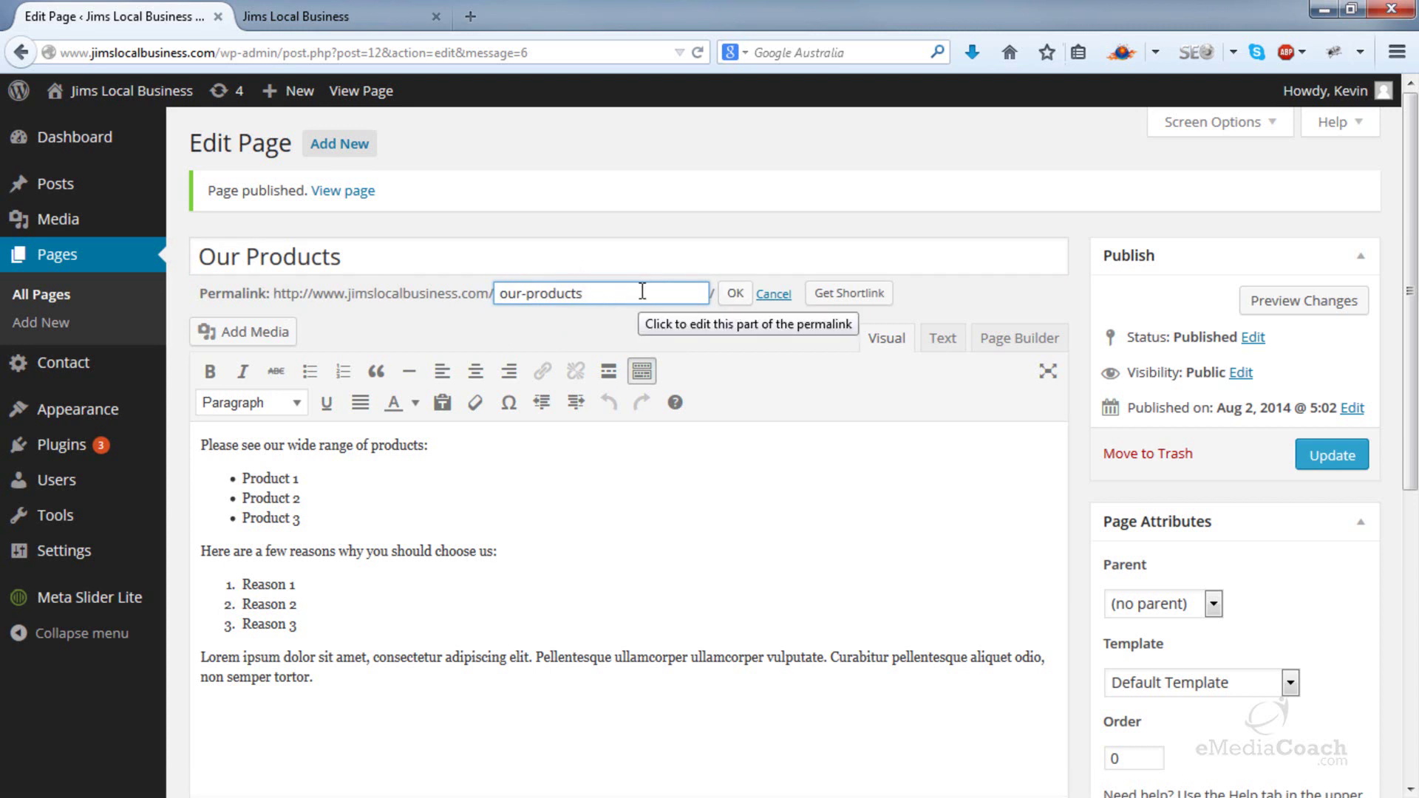
{"action": "left_click", "coordinate": [735, 294]}
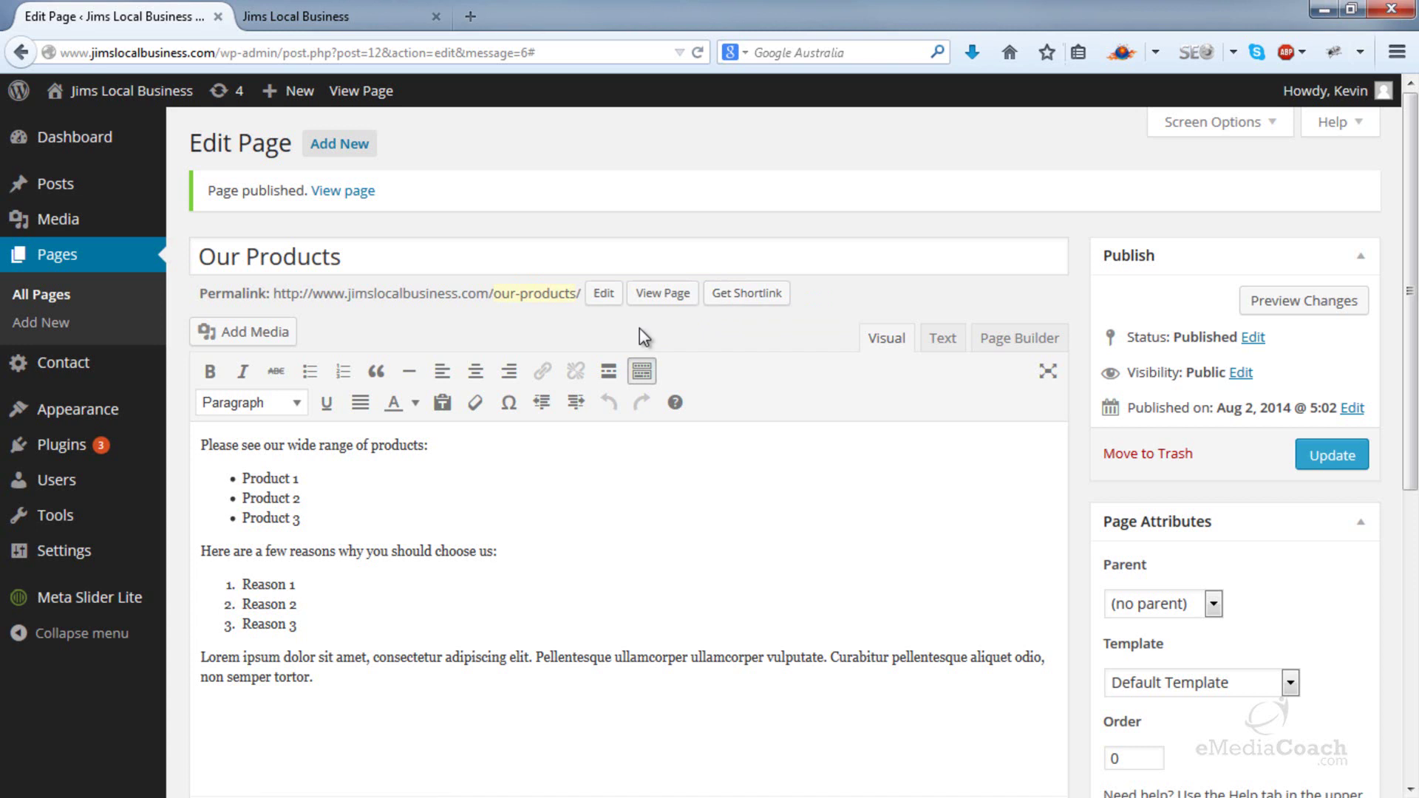
{"action": "left_click", "coordinate": [1324, 458]}
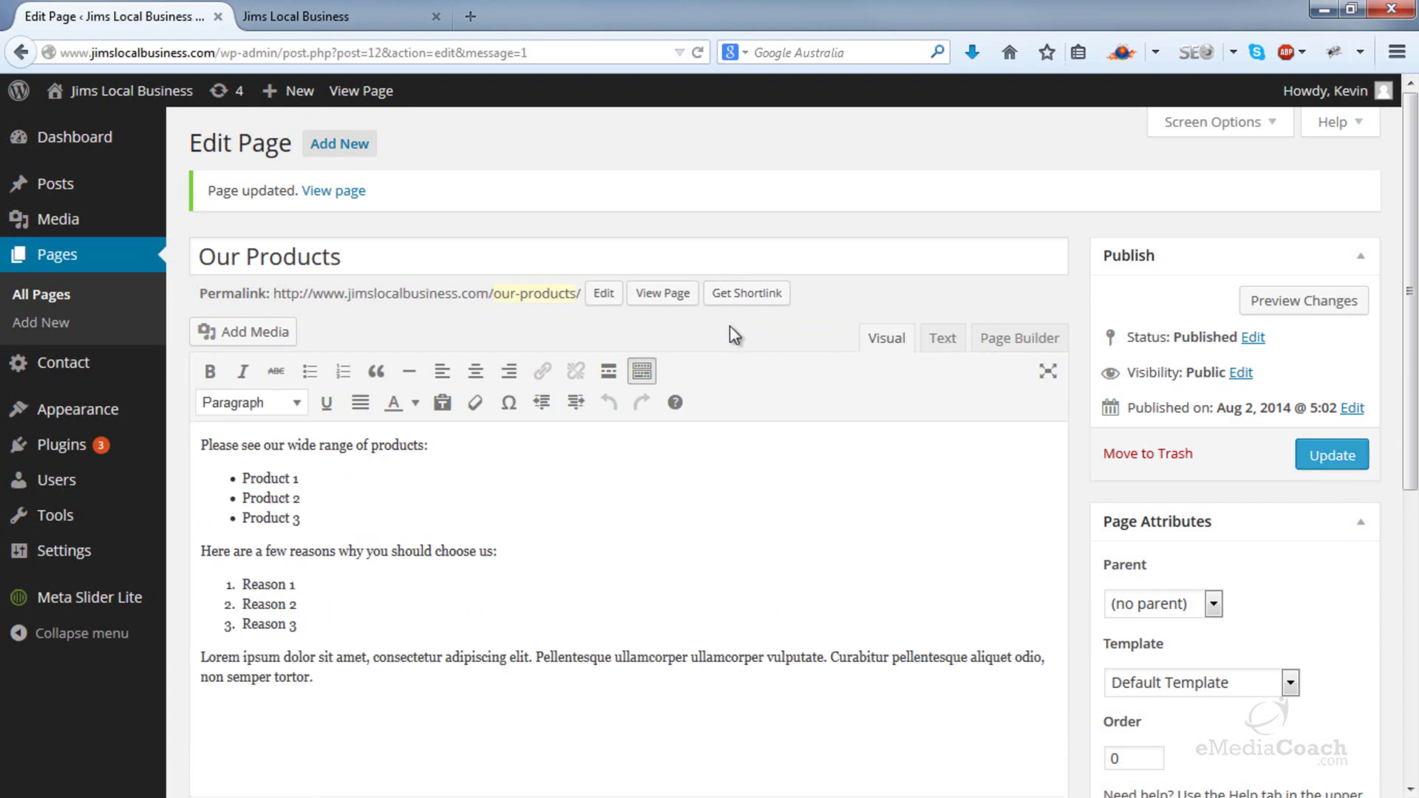
- Open the published Our Products page in a new browser tab and review its menu entry, lists and text
{"action": "right_click", "coordinate": [655, 293]}
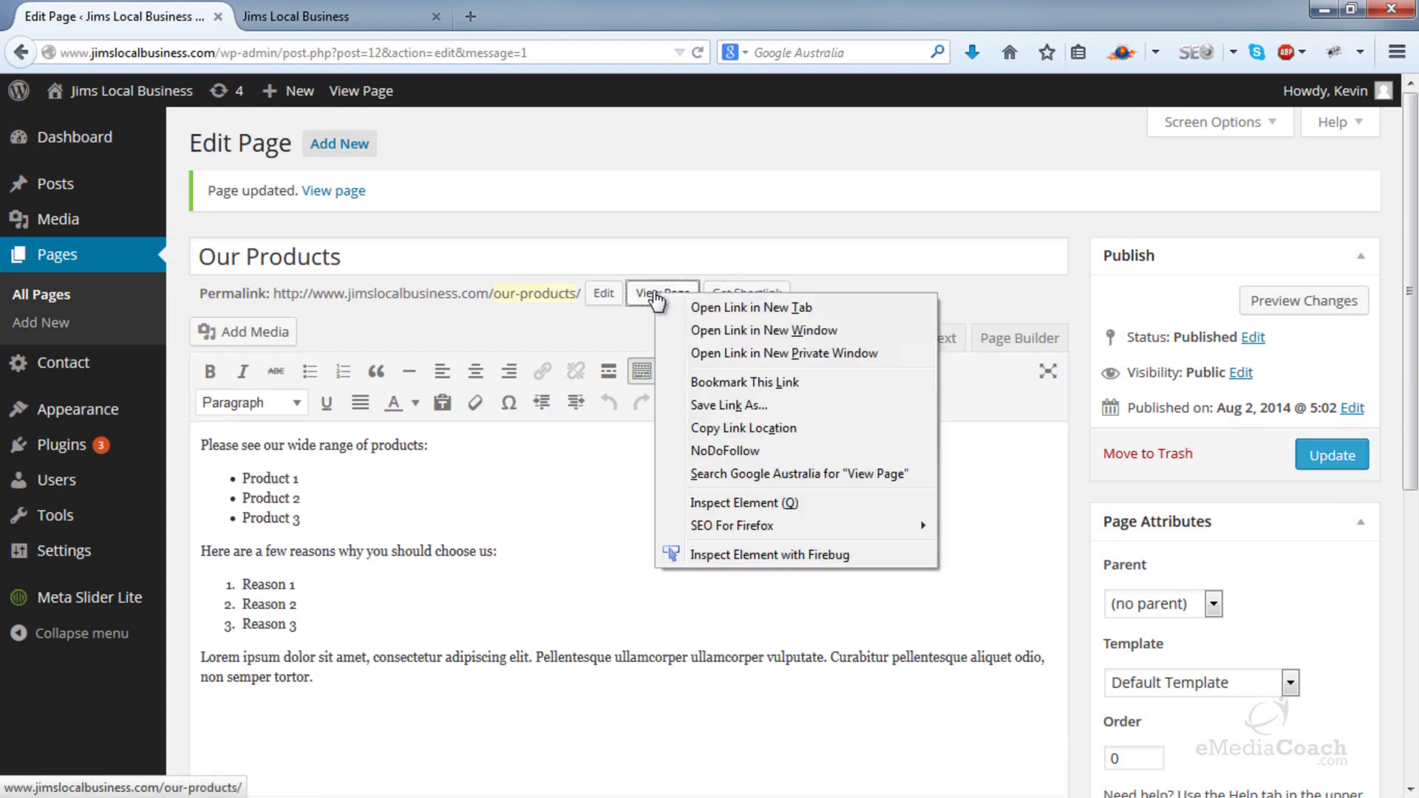
{"action": "left_click", "coordinate": [702, 308]}
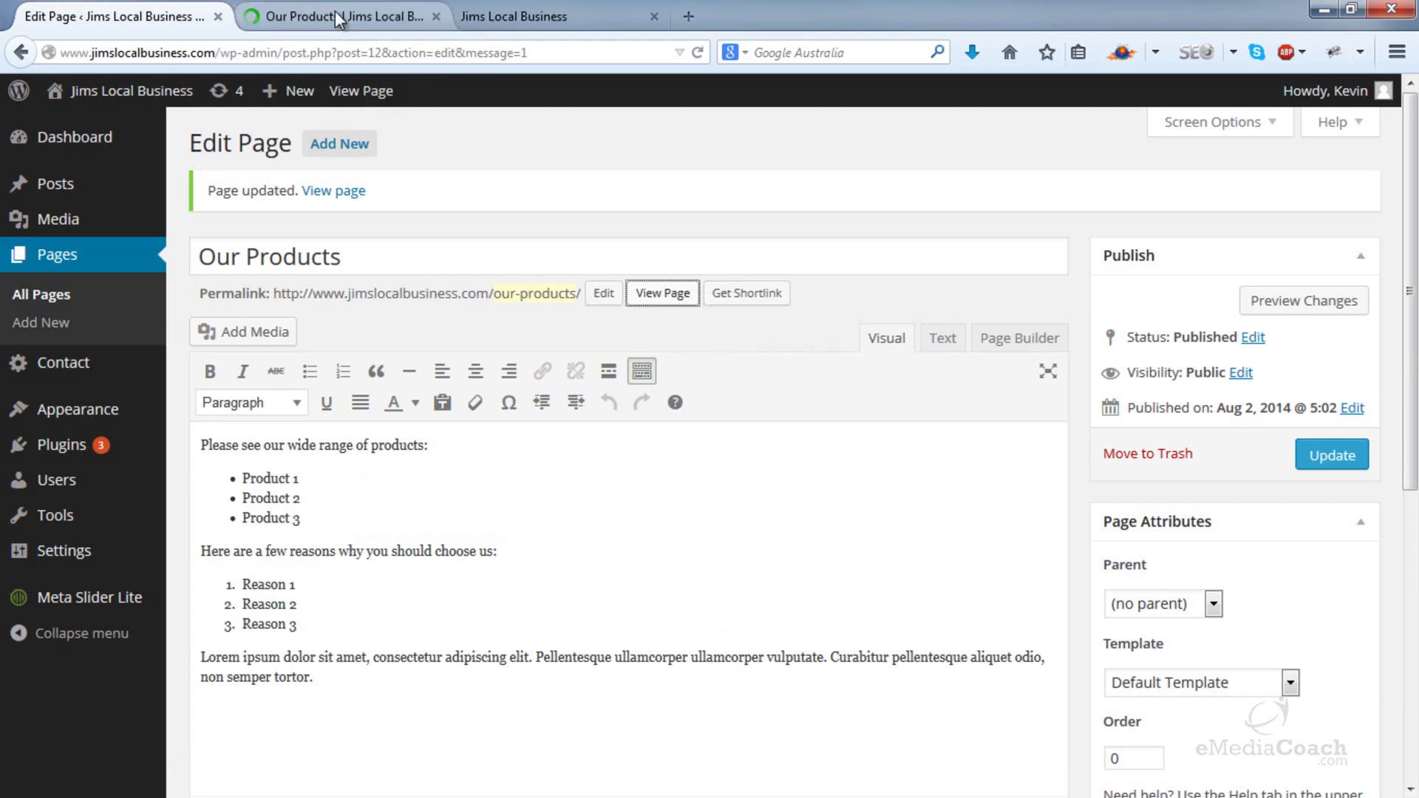
{"action": "left_click", "coordinate": [336, 15]}
{"action": "scroll", "coordinate": [478, 339], "scroll_direction": "down", "scroll_amount": 3}
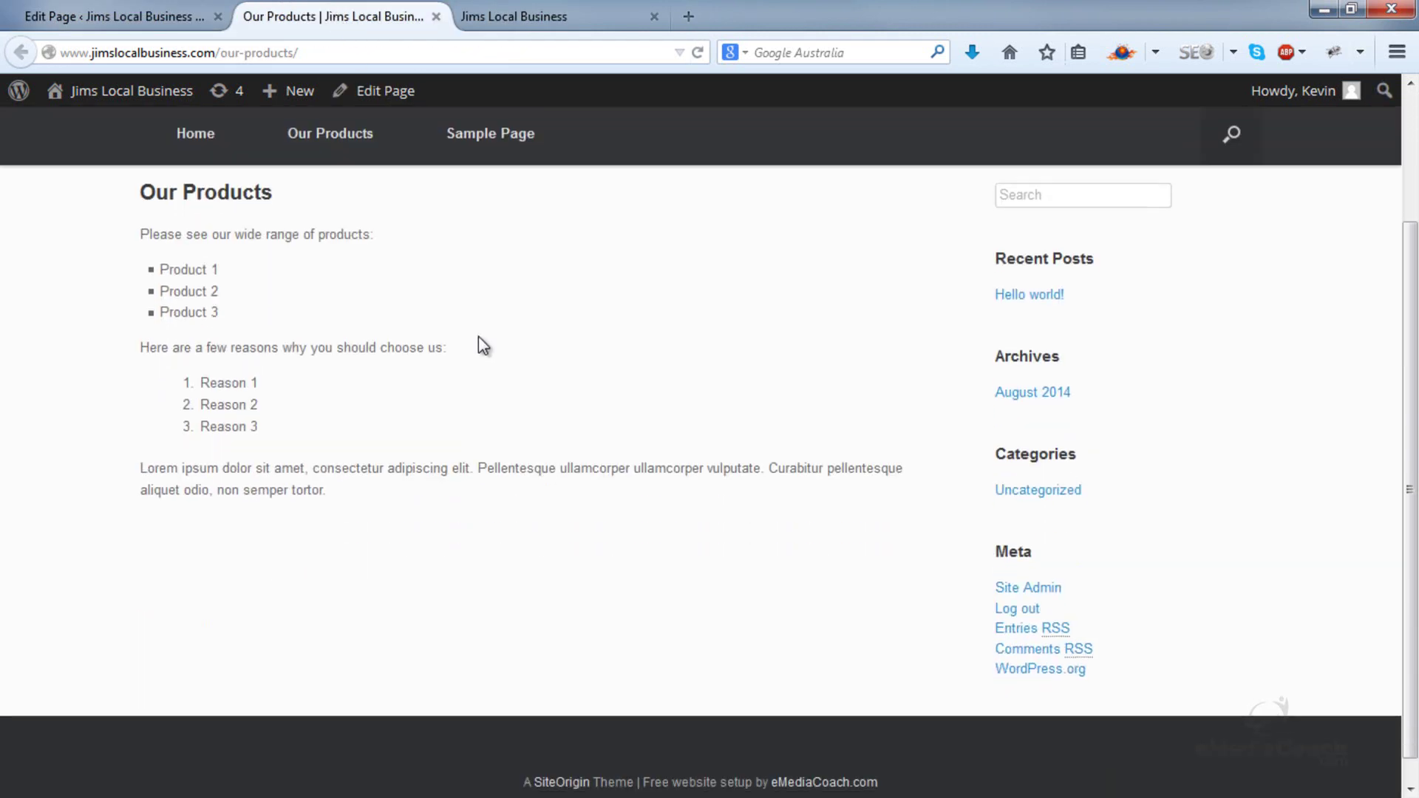
{"action": "scroll", "coordinate": [484, 345], "scroll_direction": "up", "scroll_amount": 3}
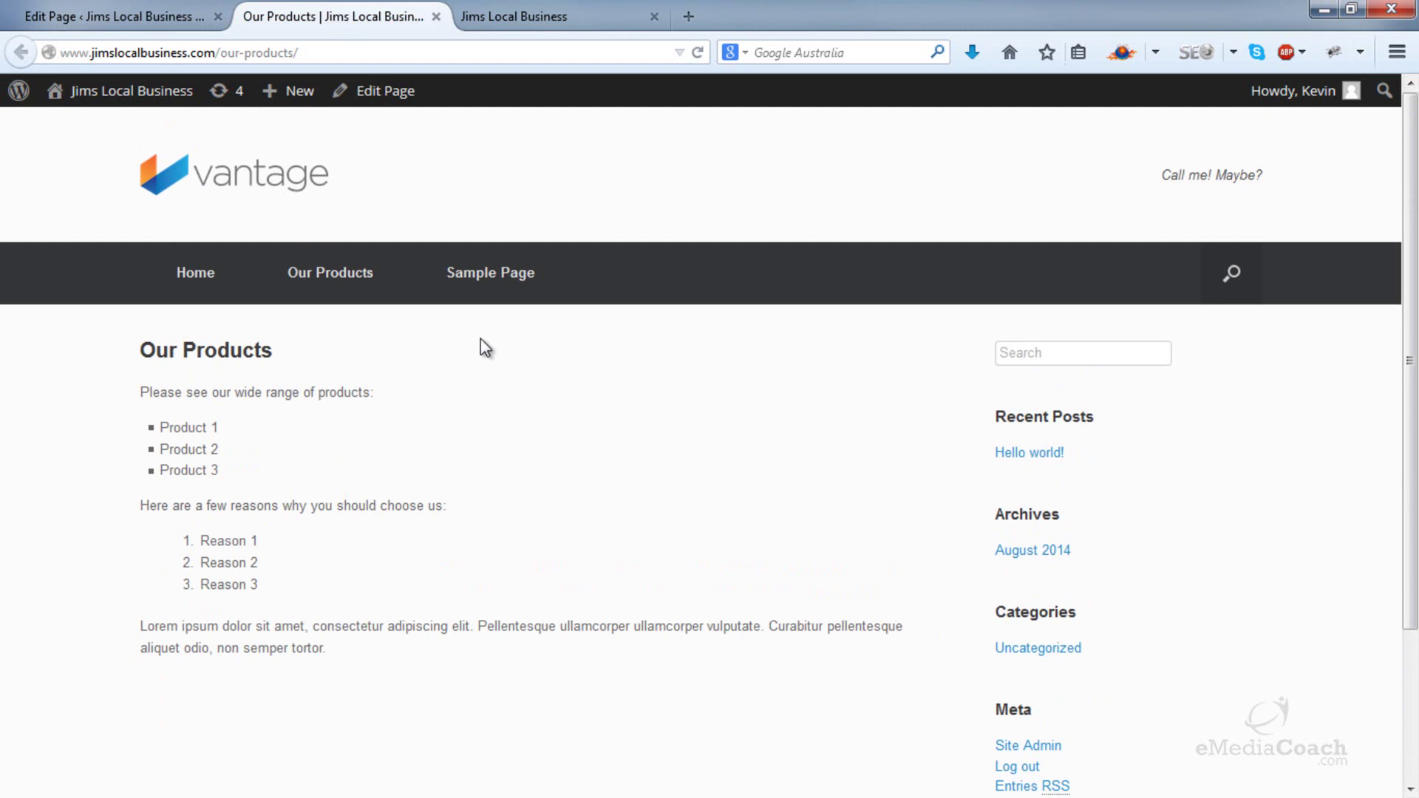
- Close the published Our Products page and start a new page in a separate browser tab, titled "Our Guarantee"
{"action": "scroll", "coordinate": [222, 269], "scroll_direction": "down", "scroll_amount": 2}
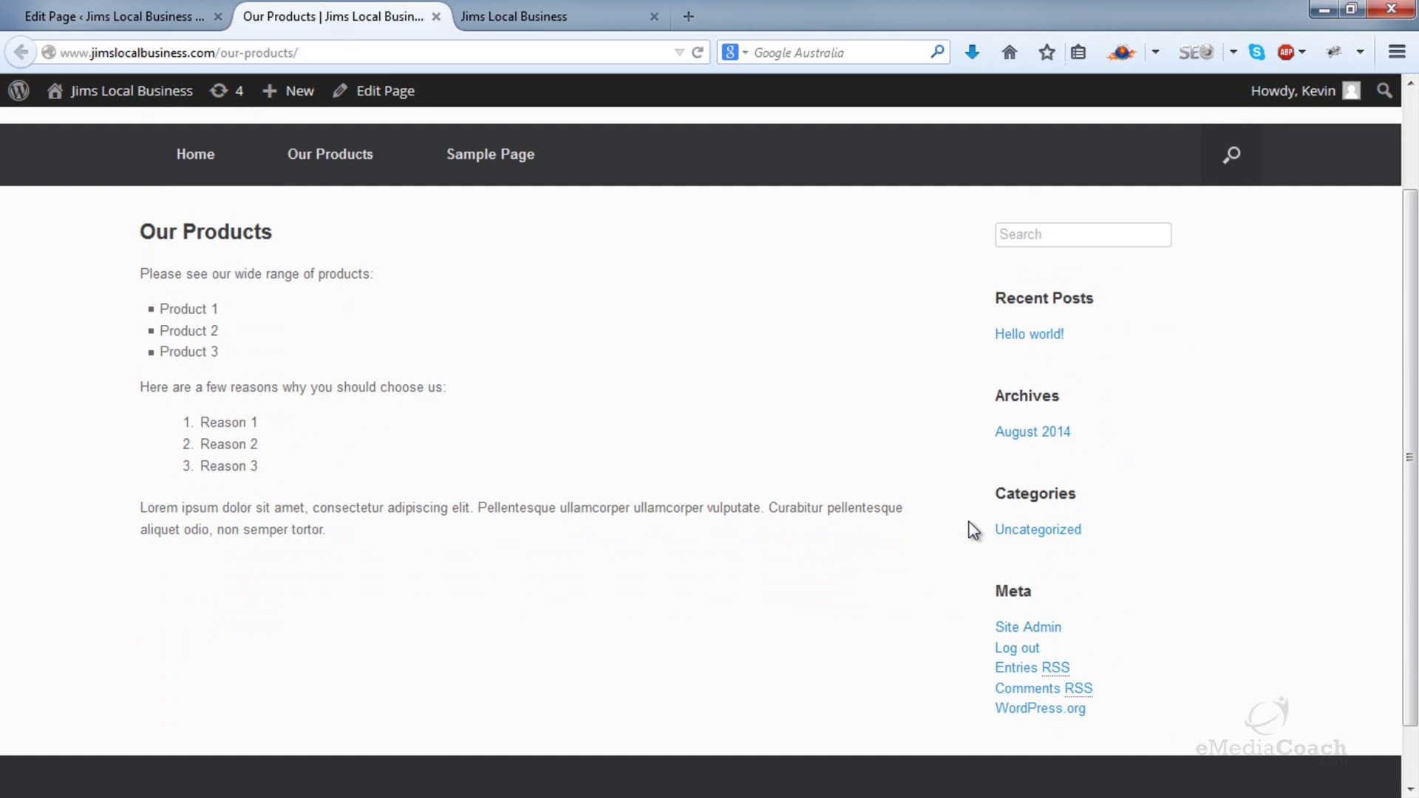
{"action": "left_click", "coordinate": [436, 17]}
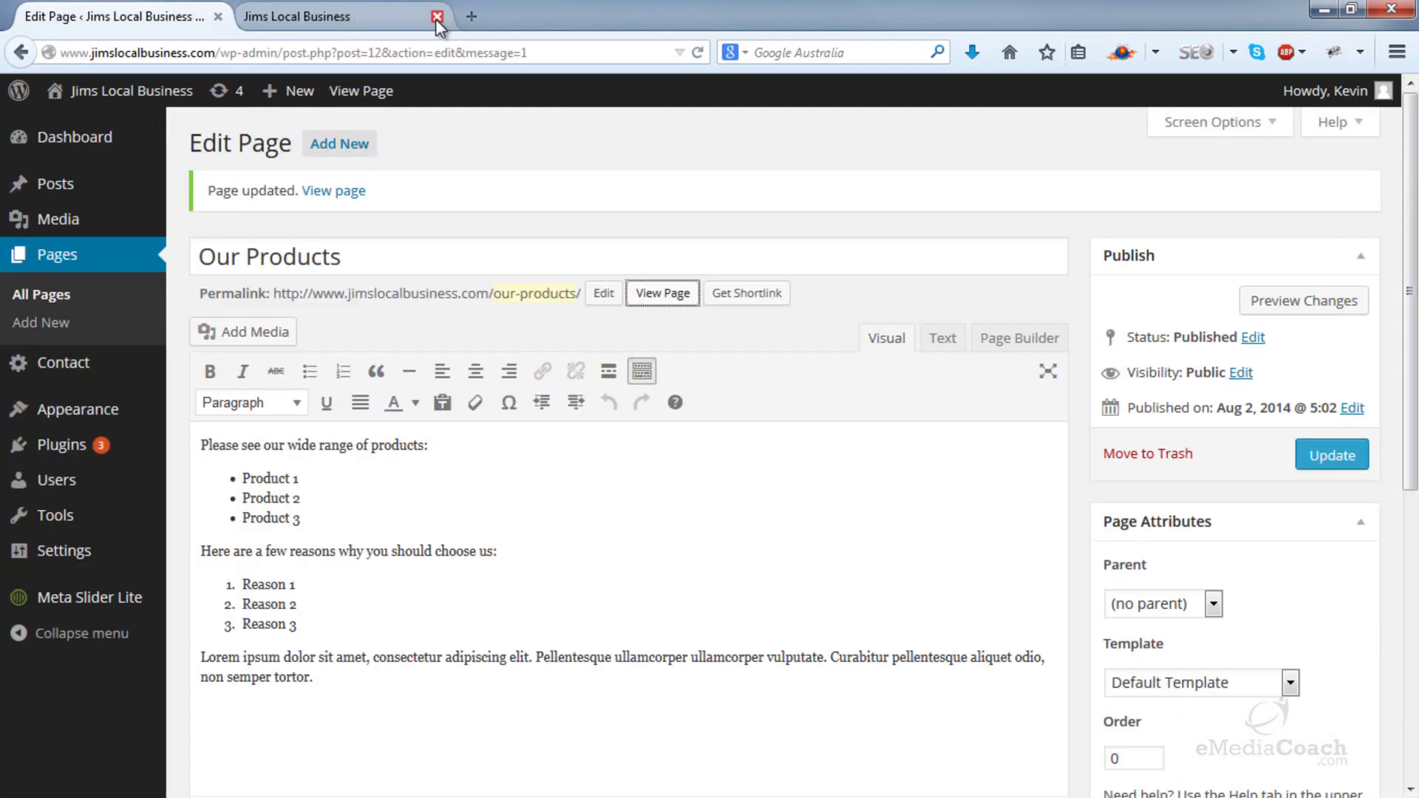
{"action": "right_click", "coordinate": [325, 150]}
{"action": "left_click", "coordinate": [352, 156]}
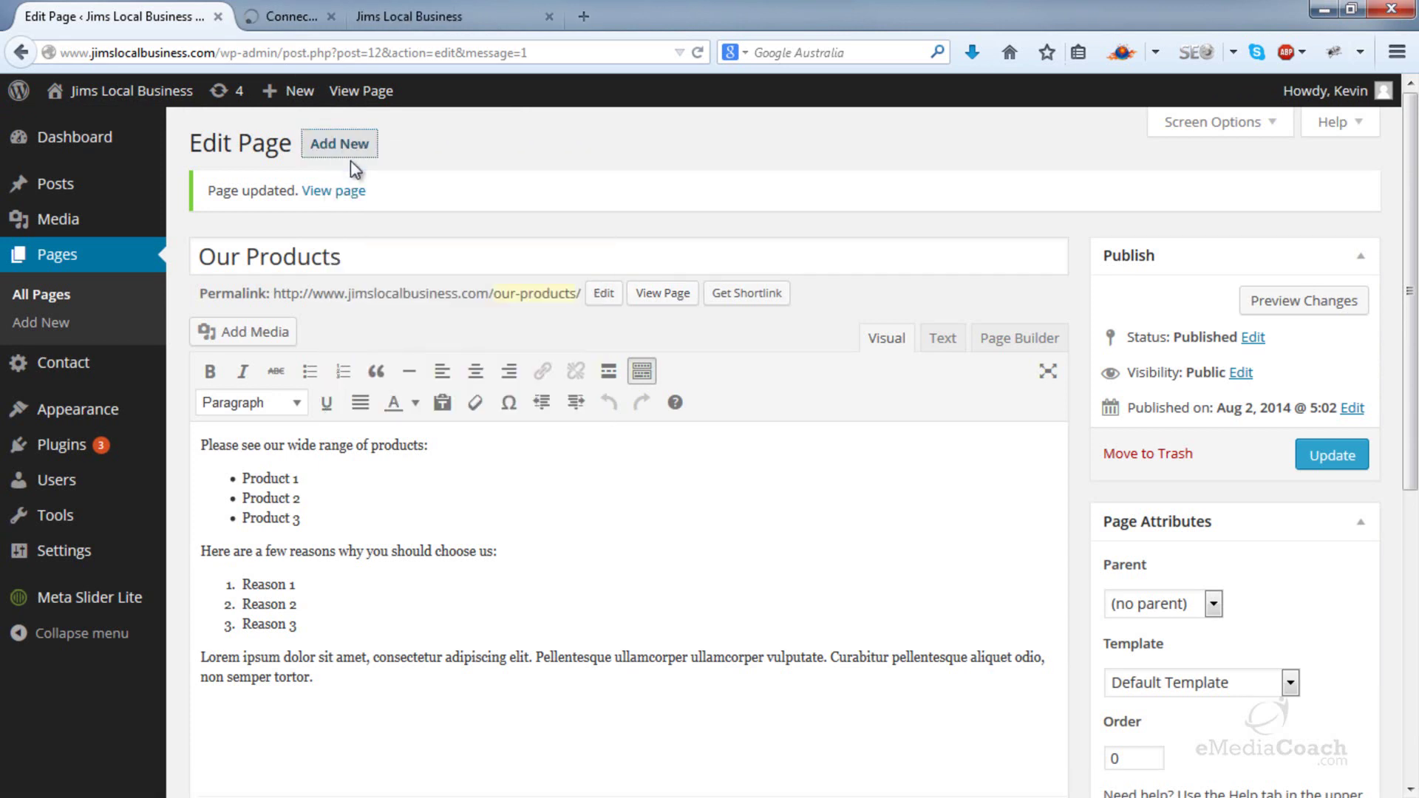
{"action": "left_click", "coordinate": [353, 20]}
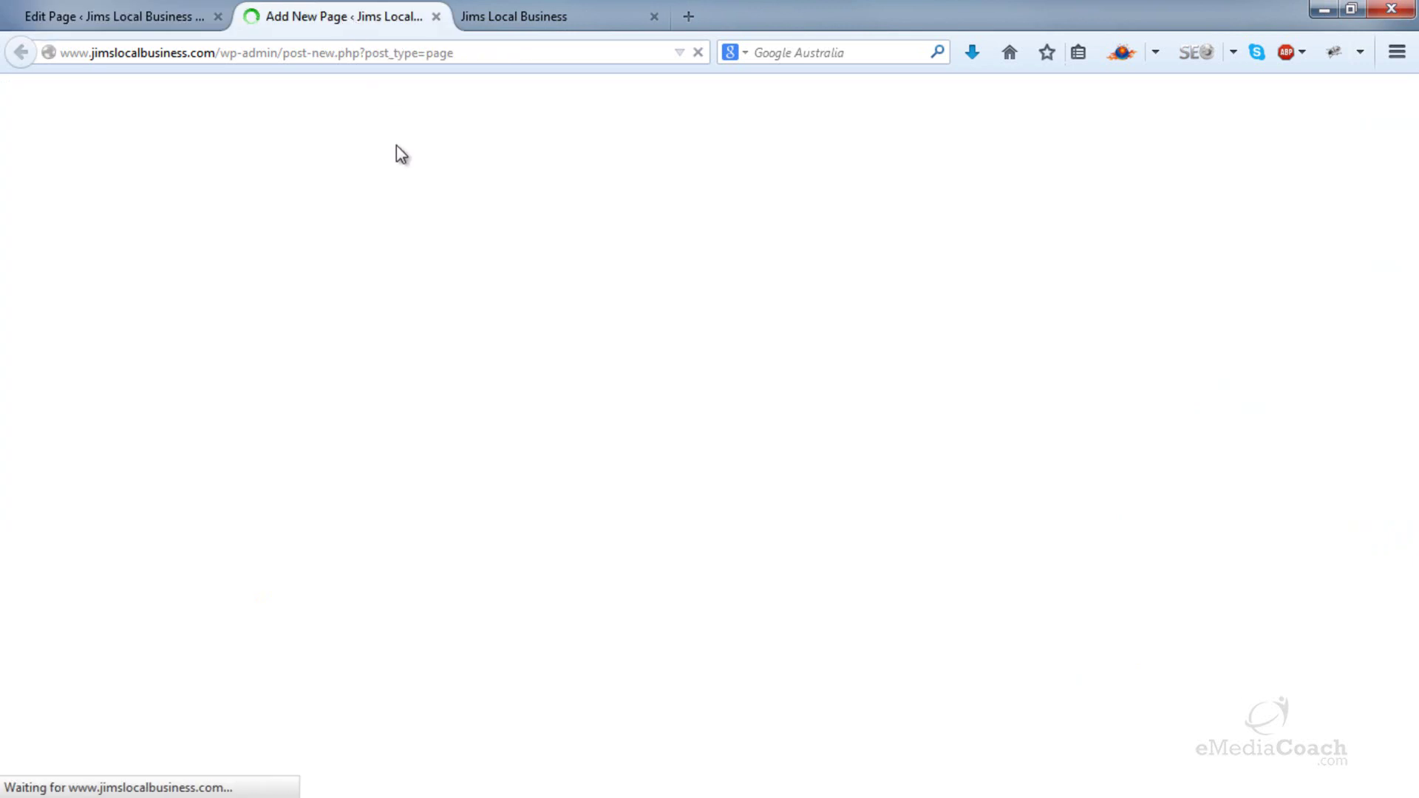
{"action": "left_click", "coordinate": [391, 190]}
{"action": "type", "text": "Our Guarantee"}
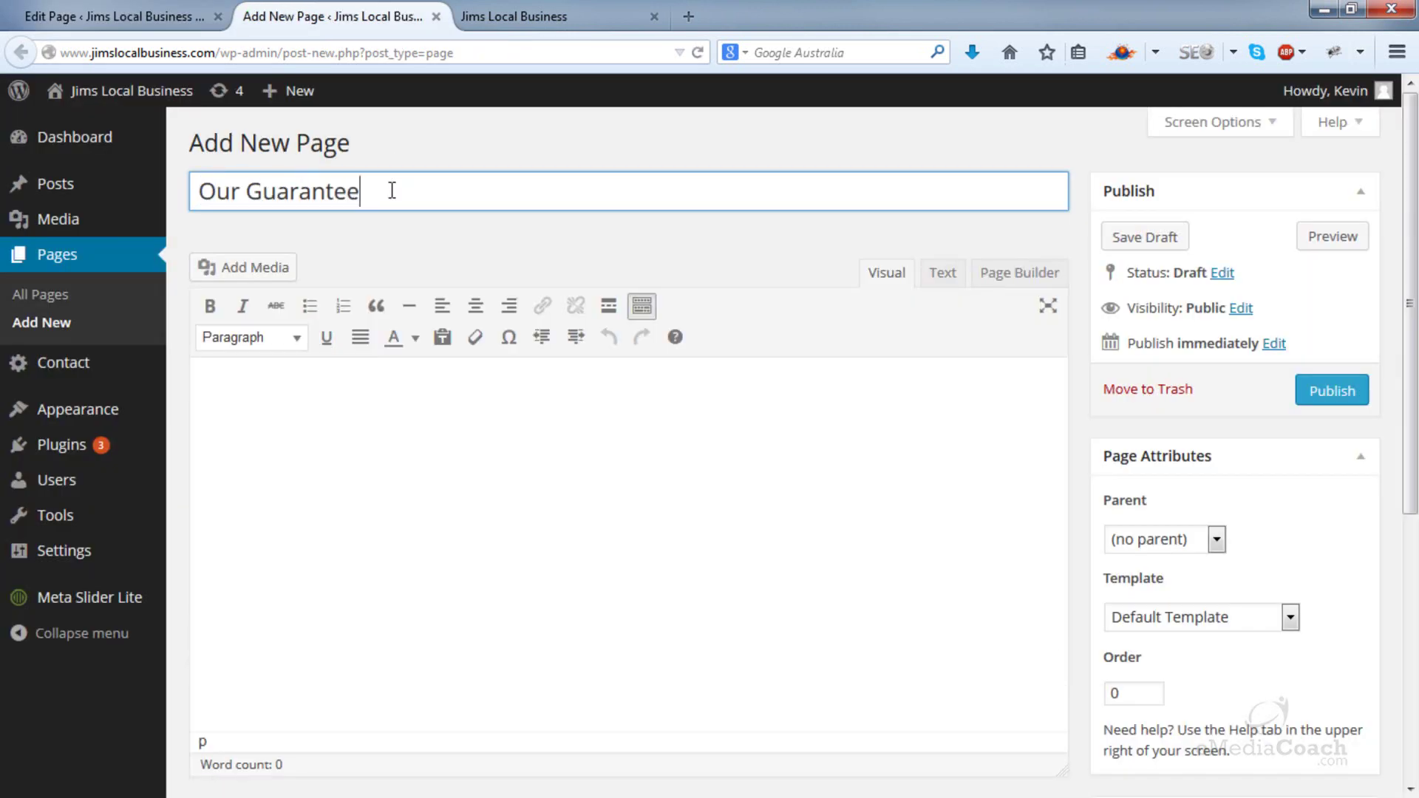
- Write the page's opening sentence: "We guarantee top service, with money back if you are not happy!"
{"action": "key", "text": "Tab"}
{"action": "type", "text": "We guarantee top s"}
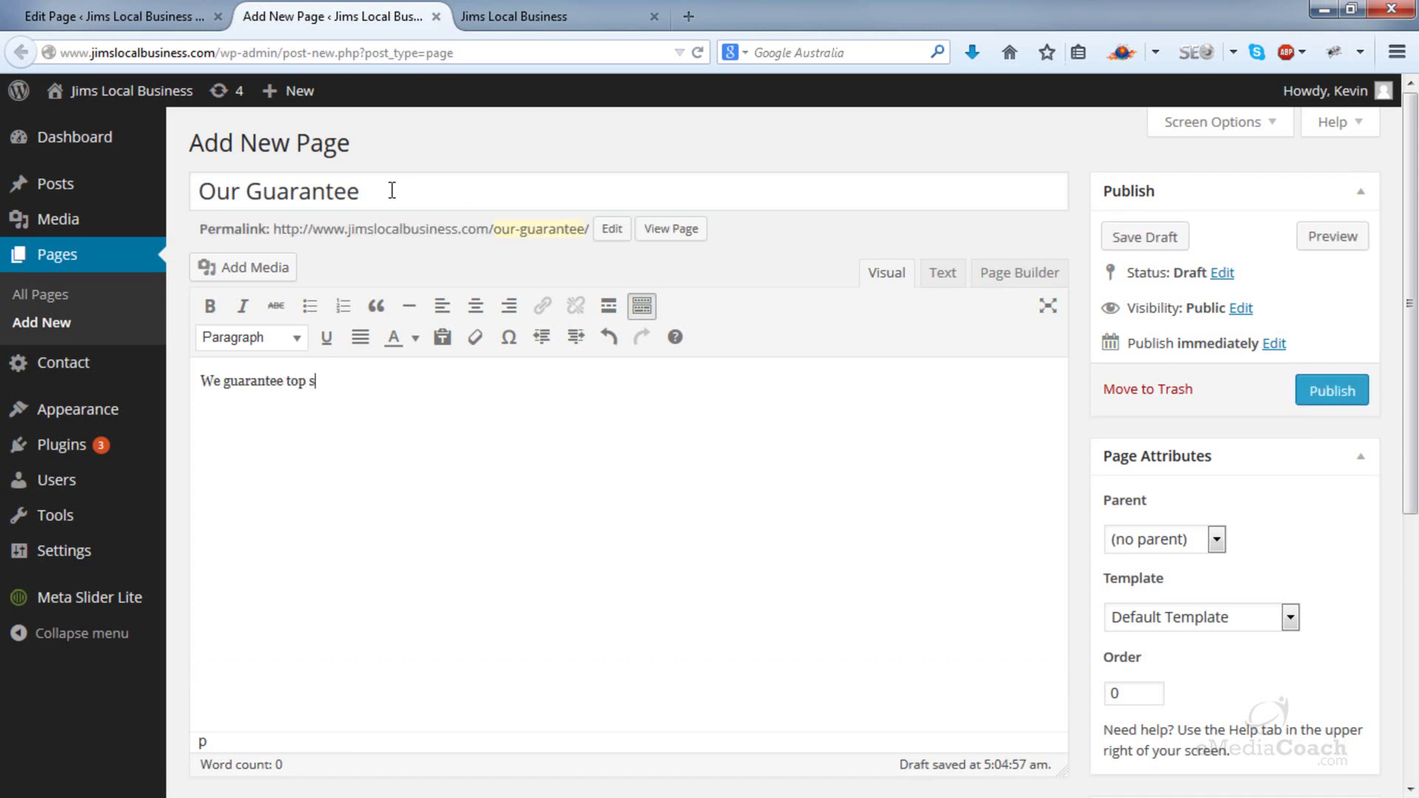
{"action": "type", "text": "ervice, with a money m"}
{"action": "key", "text": "BackSpace"}
{"action": "type", "text": "back"}
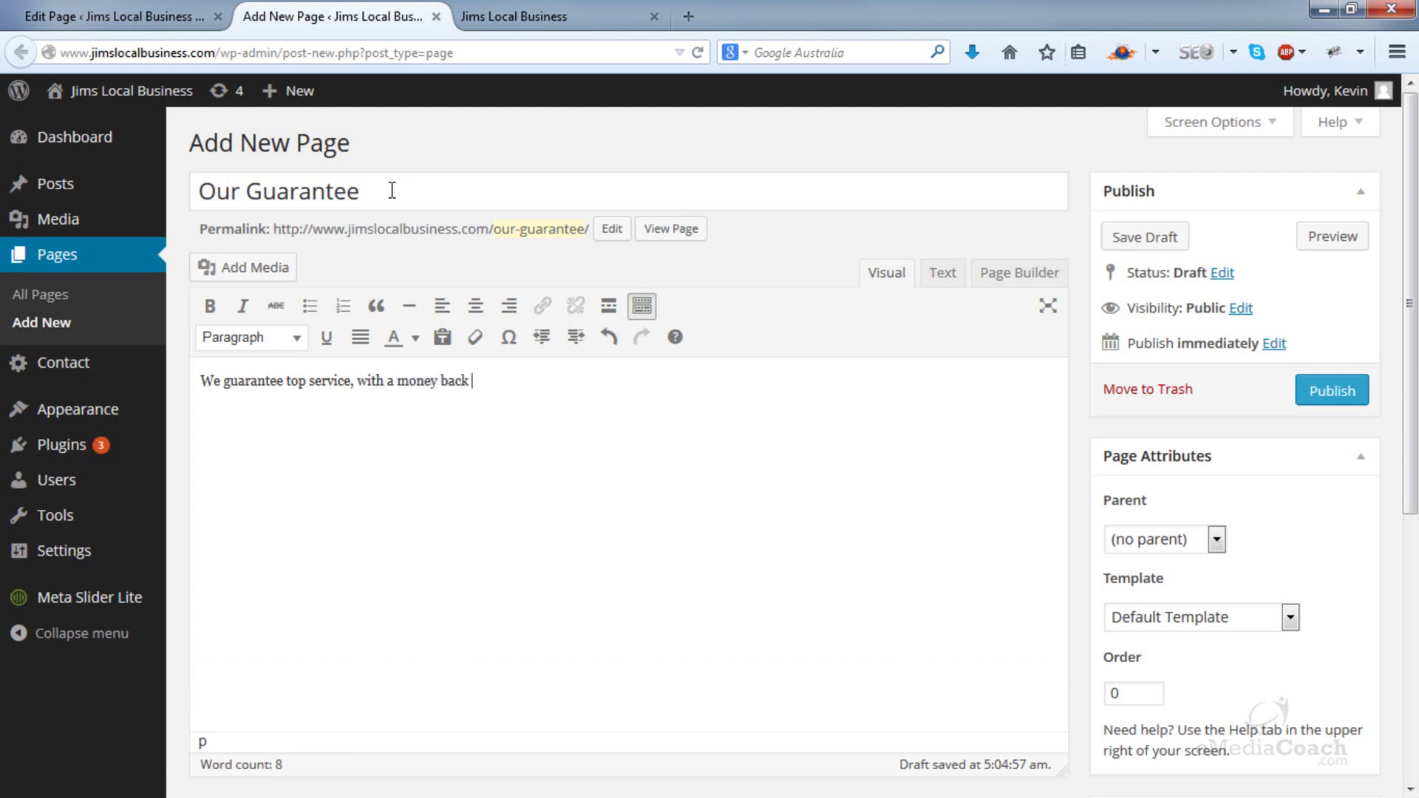
{"action": "type", "text": " if you are not happy"}
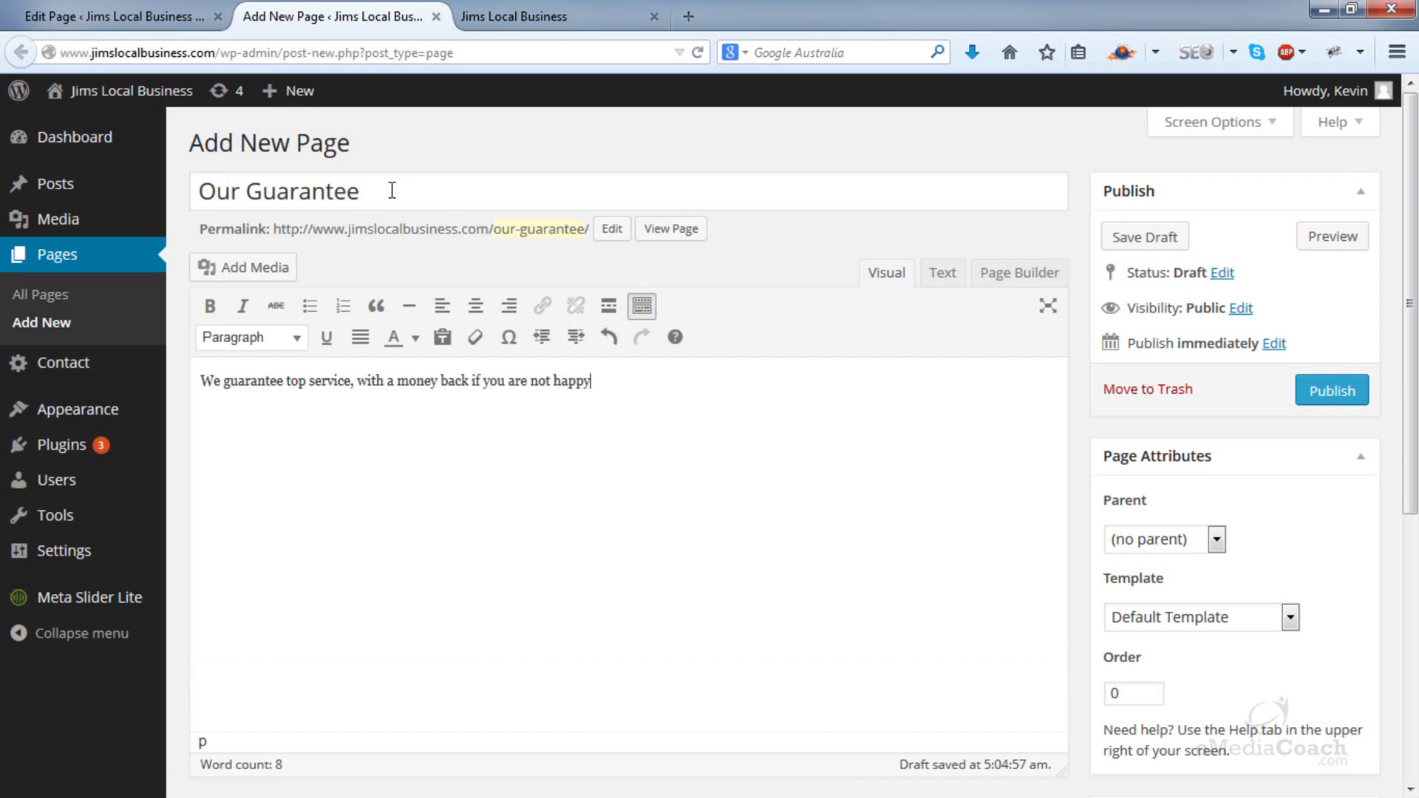
{"action": "type", "text": "!"}
{"action": "left_click", "coordinate": [396, 373]}
{"action": "key", "text": "BackSpace"}
{"action": "key", "text": "BackSpace"}
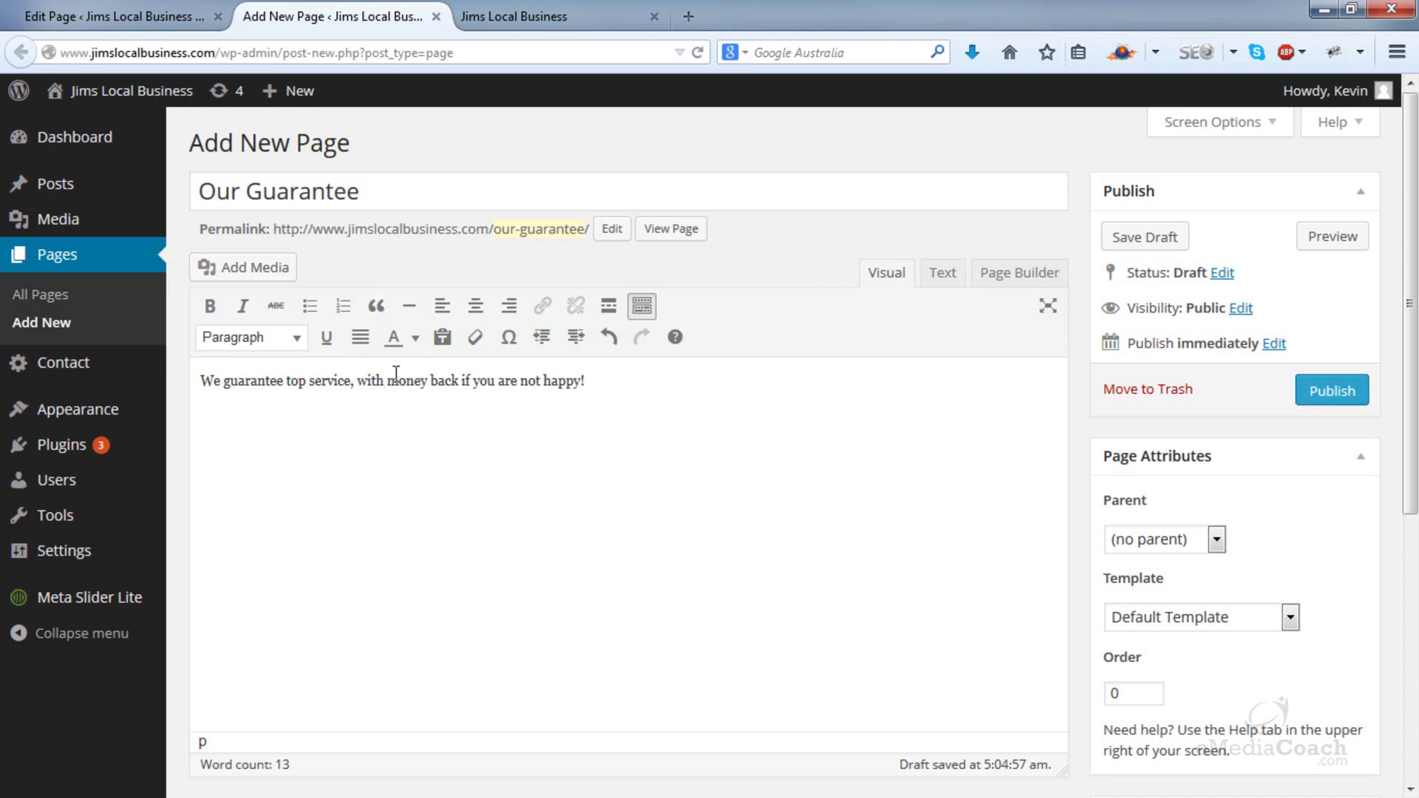
- Make the words "money back" bold in the opening sentence
{"action": "left_click_drag", "start_coordinate": [386, 381], "coordinate": [462, 380]}
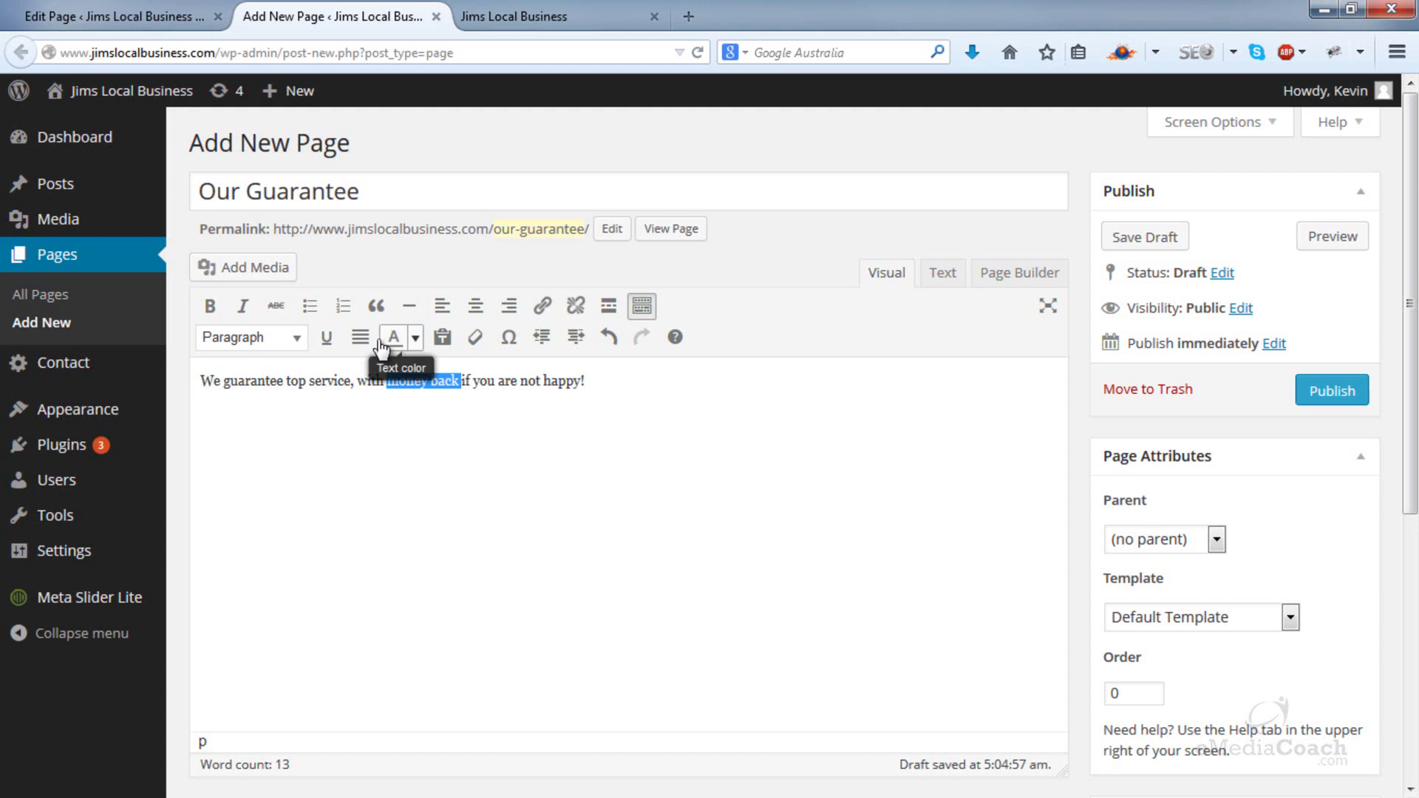
{"action": "left_click", "coordinate": [215, 303]}
{"action": "left_click", "coordinate": [623, 495]}
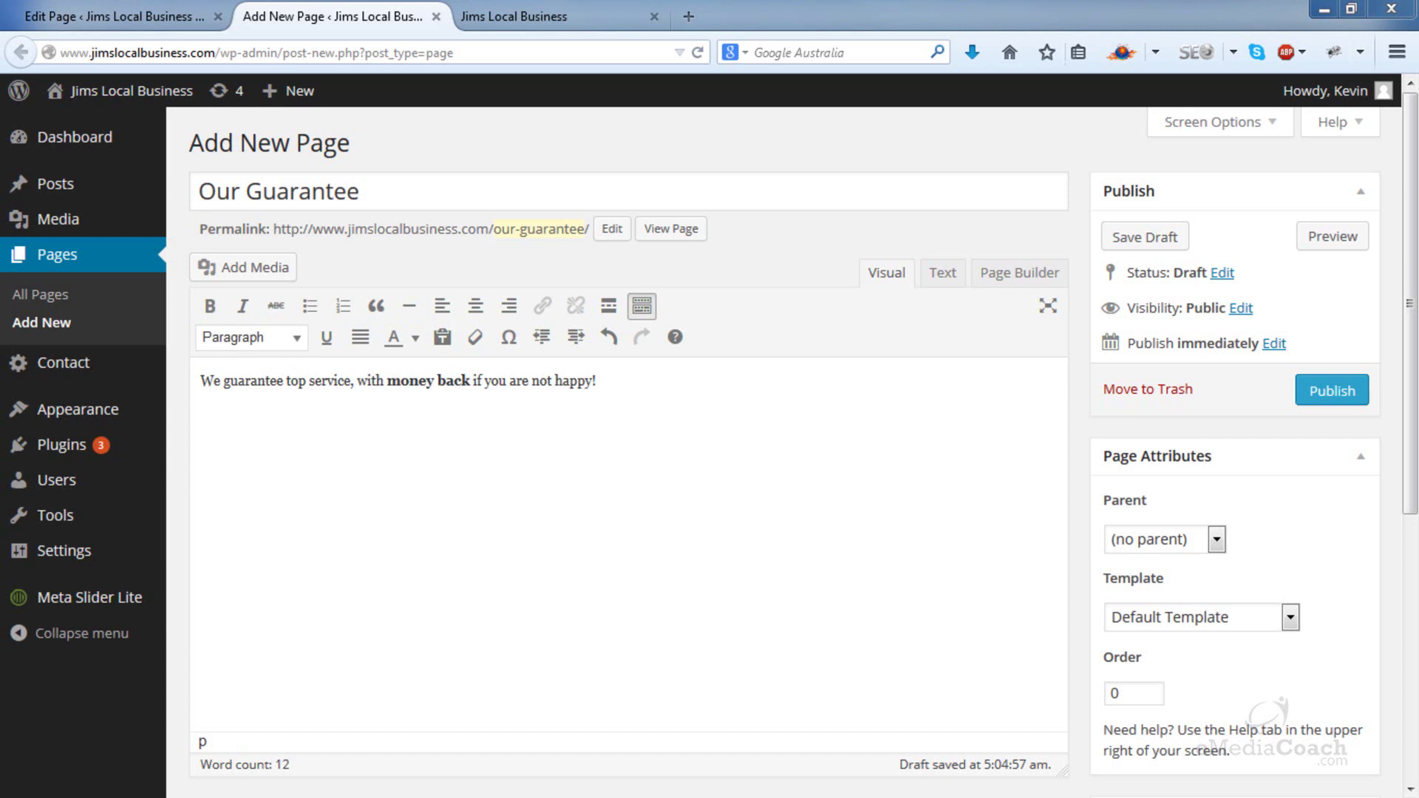
- Paste the copied Lorem ipsum text as a new paragraph below the opening sentence and publish the page
{"action": "key", "text": "Return"}
{"action": "right_click", "coordinate": [207, 417]}
{"action": "left_click", "coordinate": [236, 515]}
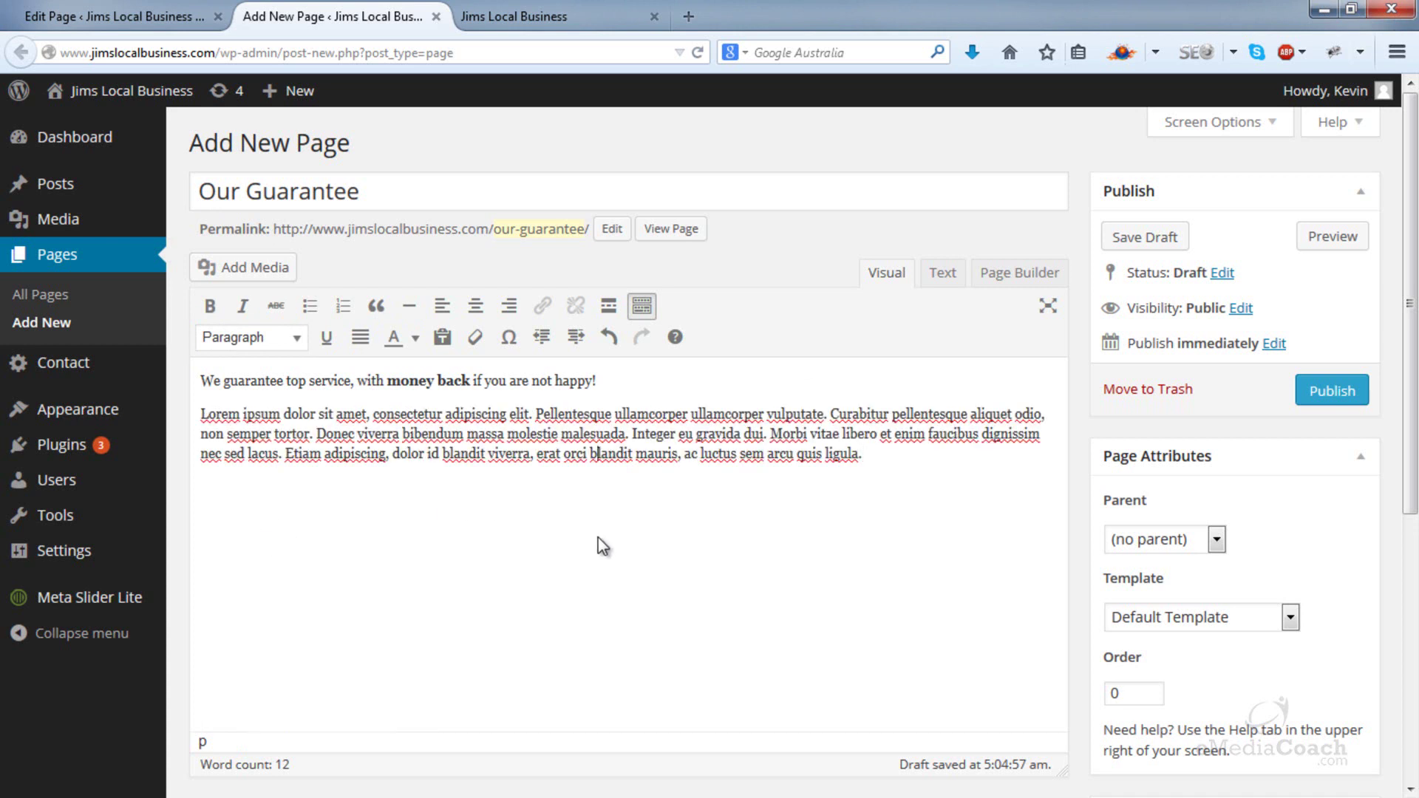
{"action": "left_click", "coordinate": [1308, 392]}
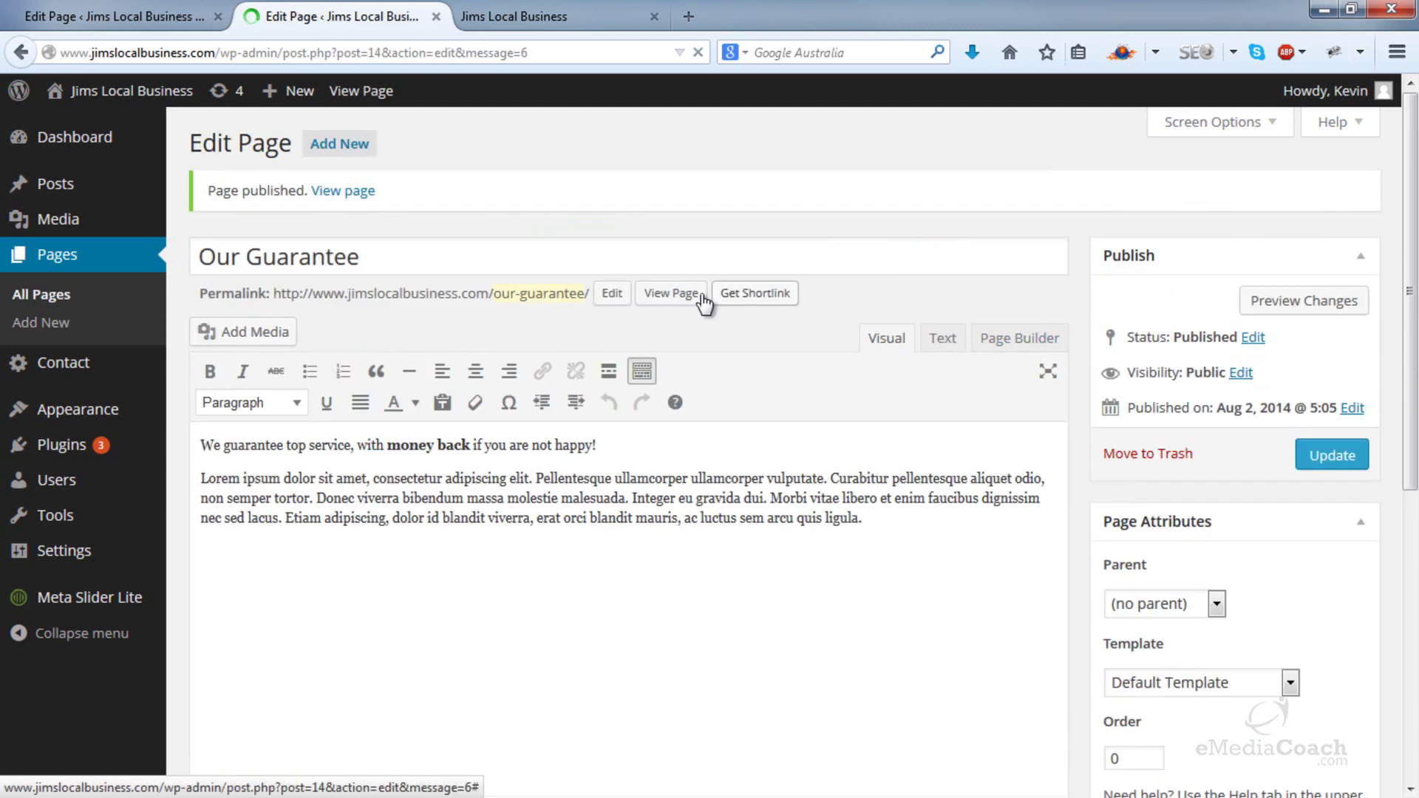
- Open the published Our Guarantee page in a new browser tab and review its text and menu entry
{"action": "left_click", "coordinate": [680, 295]}
{"action": "right_click", "coordinate": [682, 299]}
{"action": "left_click", "coordinate": [724, 300]}
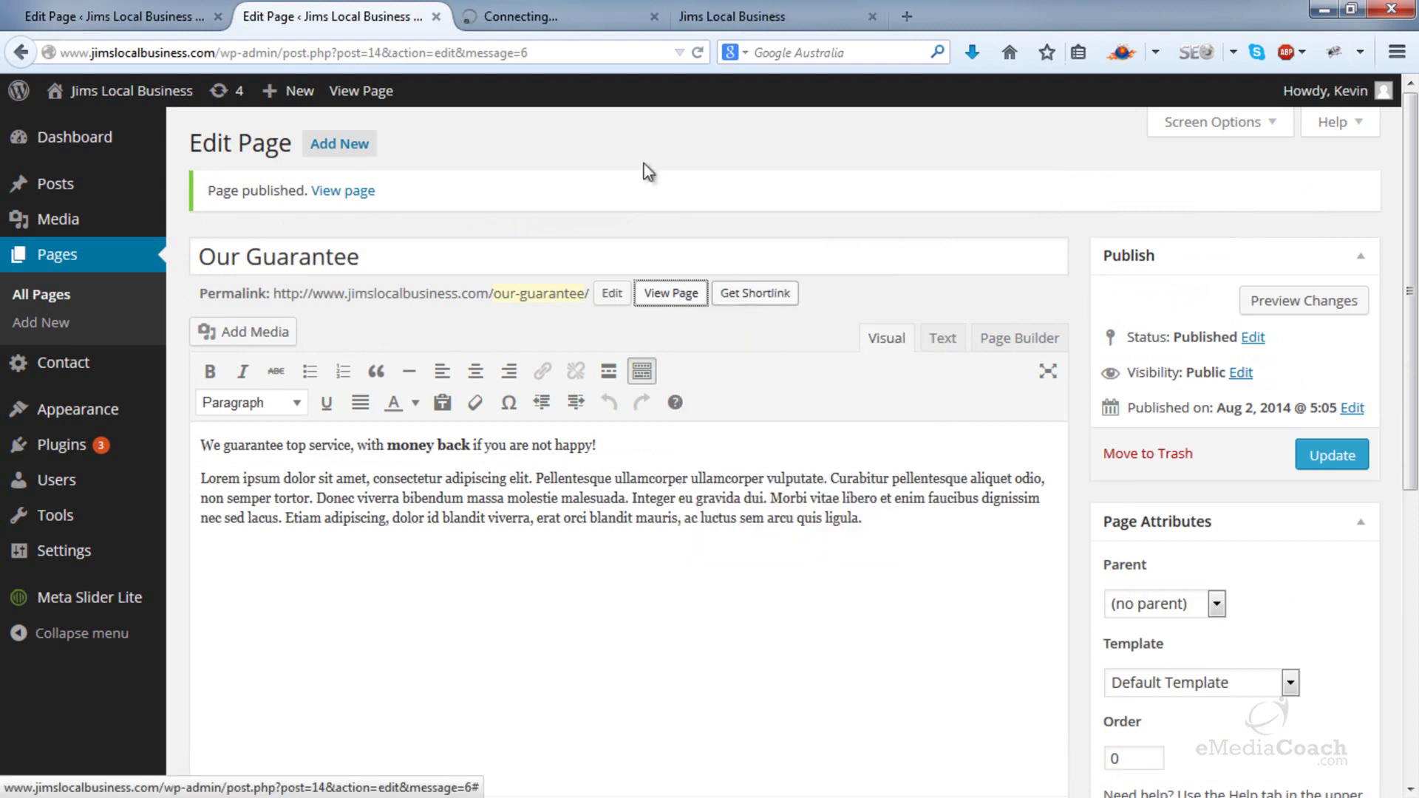
{"action": "left_click", "coordinate": [581, 26]}
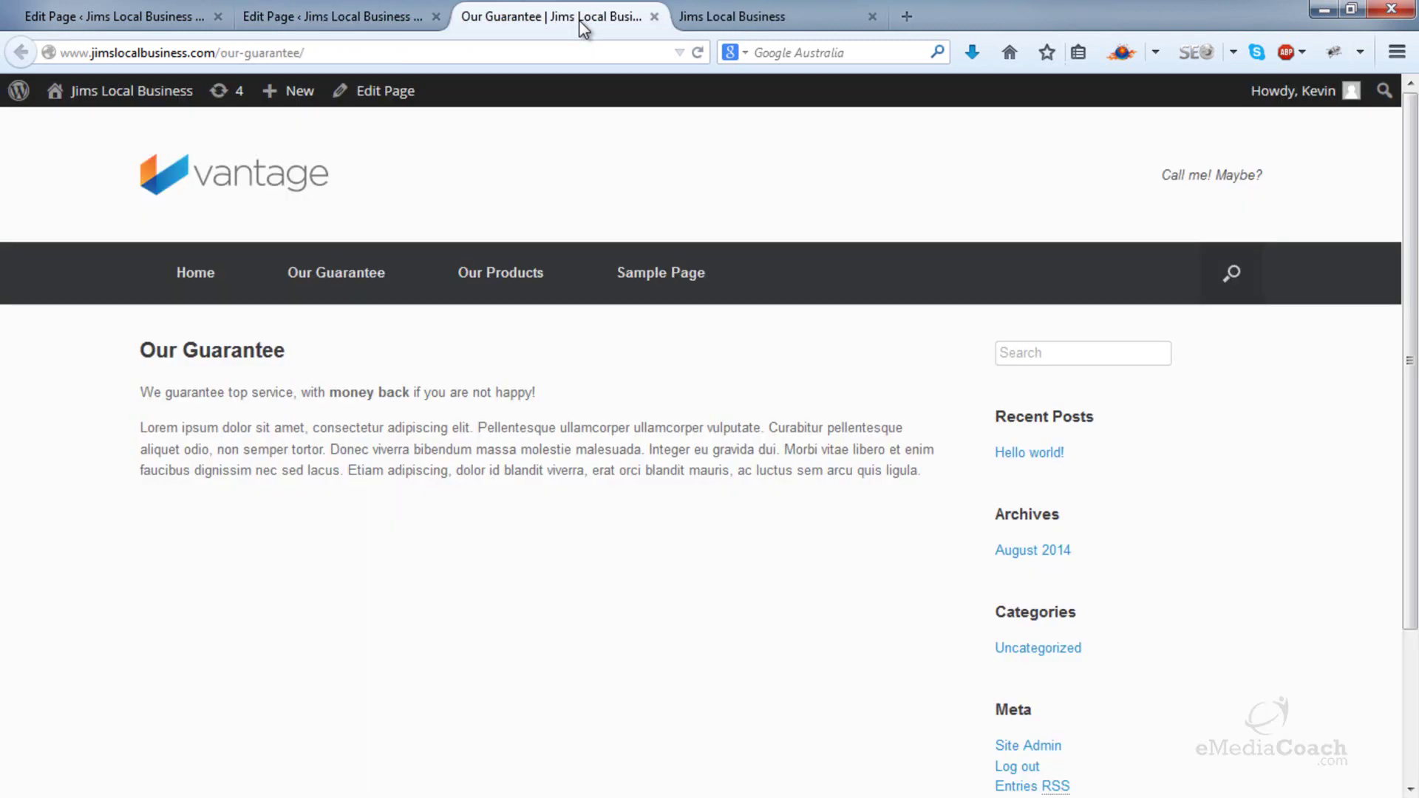
{"action": "scroll", "coordinate": [470, 403], "scroll_direction": "down", "scroll_amount": 1}
{"action": "scroll", "coordinate": [471, 403], "scroll_direction": "up", "scroll_amount": 1}
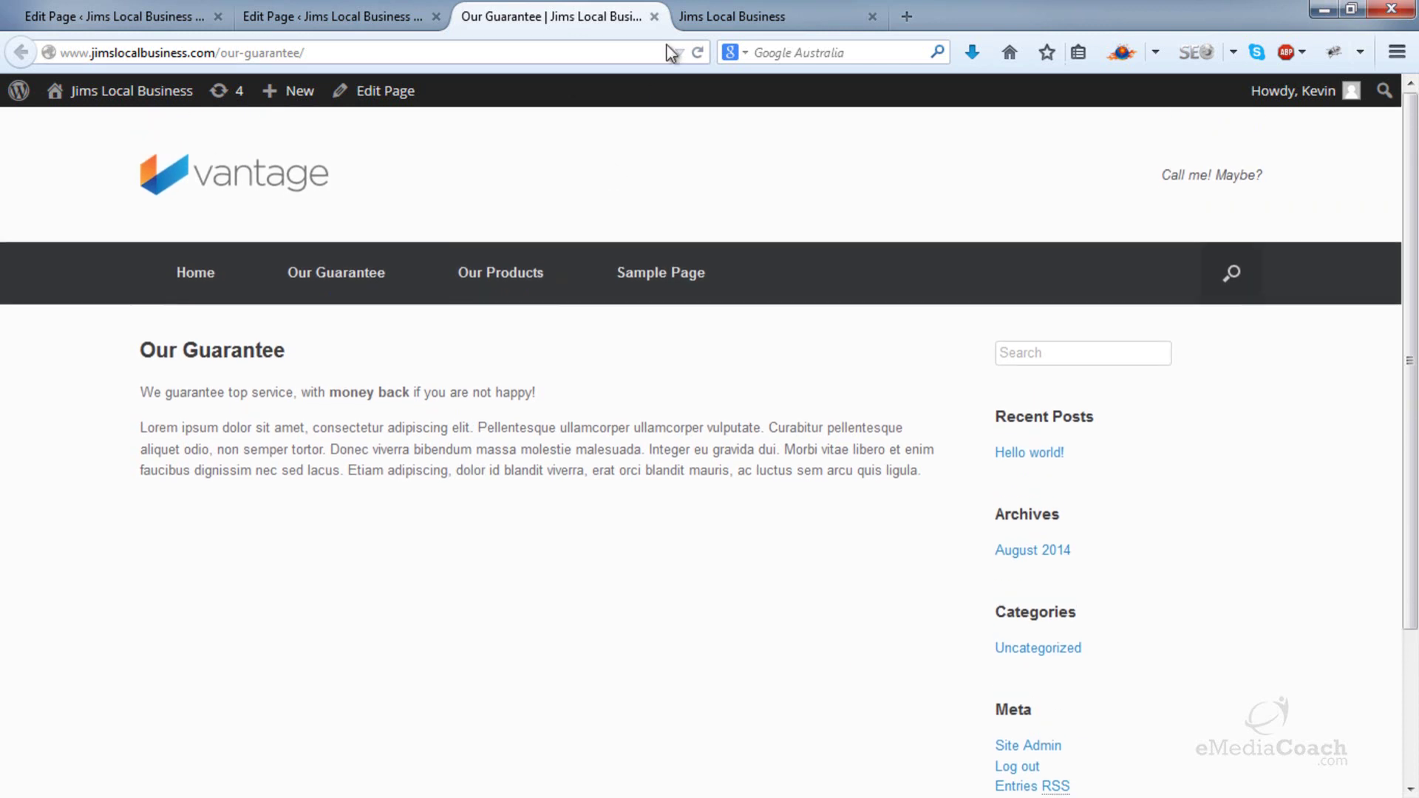
- Underline the bold words "money back" in the Our Guarantee editor, update the page and reload its published view
{"action": "left_click", "coordinate": [414, 18]}
{"action": "left_click_drag", "start_coordinate": [387, 446], "coordinate": [474, 442]}
{"action": "left_click", "coordinate": [210, 371]}
{"action": "left_click", "coordinate": [325, 402]}
{"action": "left_click", "coordinate": [1327, 454]}
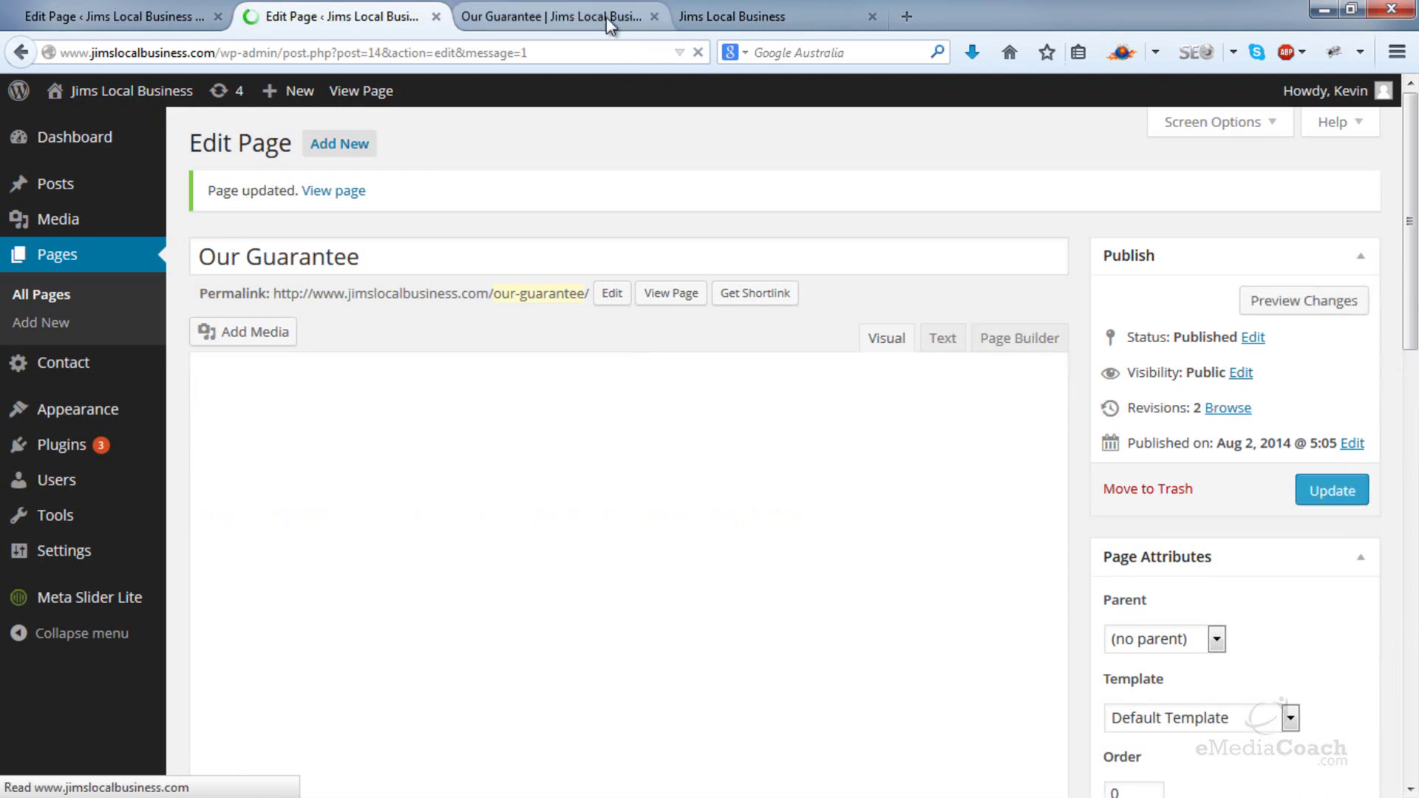
{"action": "left_click", "coordinate": [611, 18]}
{"action": "left_click", "coordinate": [704, 52]}
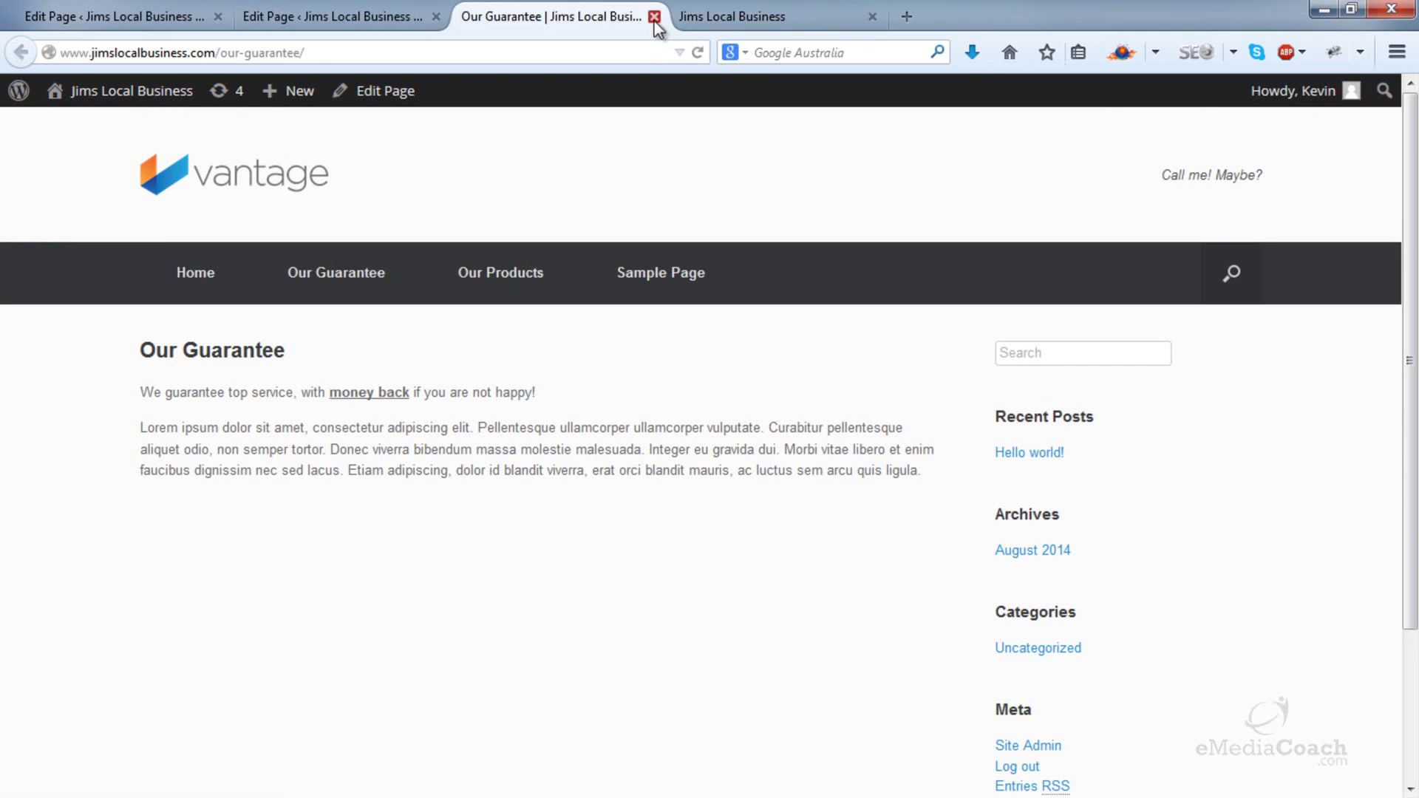
- Close the Our Guarantee preview, then start a new page in a separate browser tab and title it "Contact Us"
{"action": "left_click", "coordinate": [655, 16]}
{"action": "left_click", "coordinate": [376, 19]}
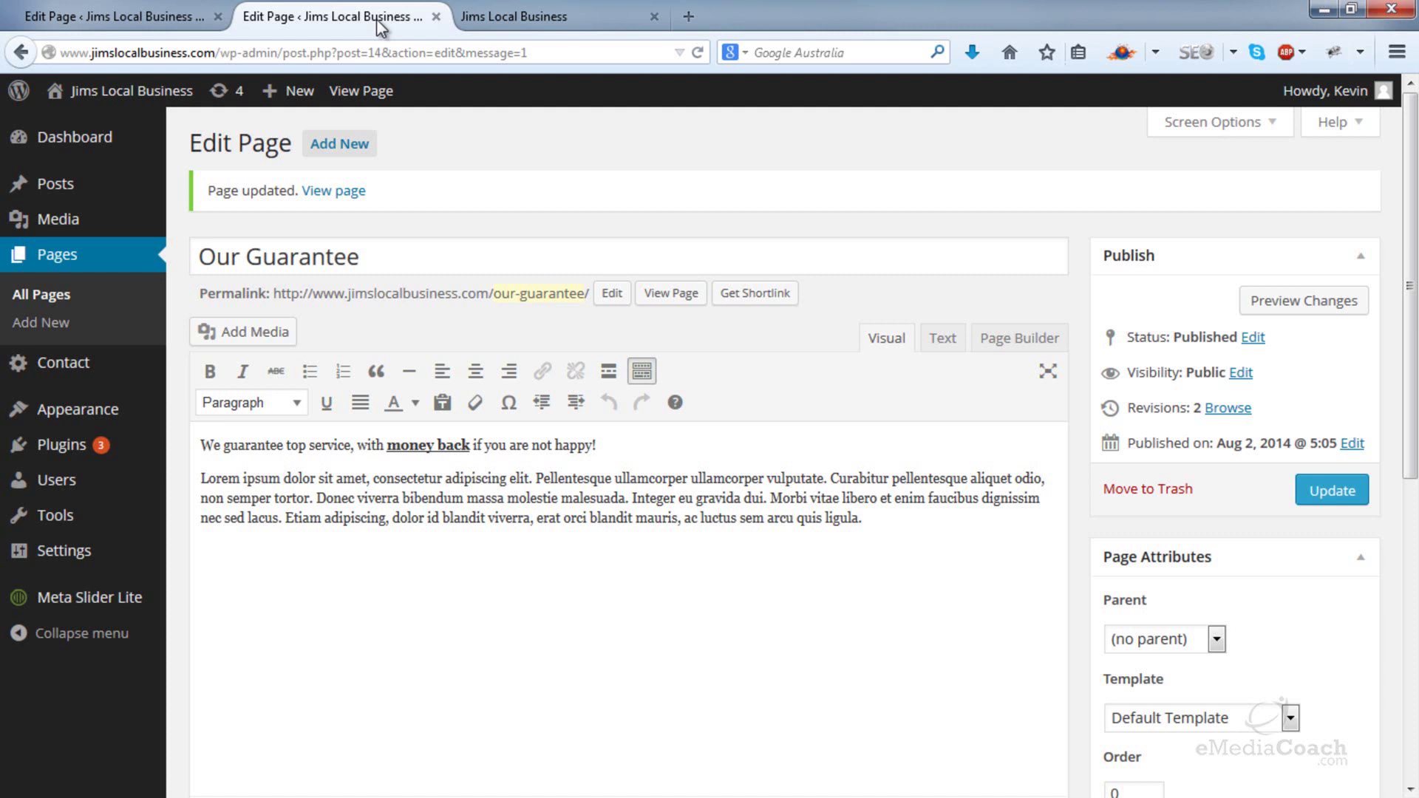
{"action": "right_click", "coordinate": [355, 144]}
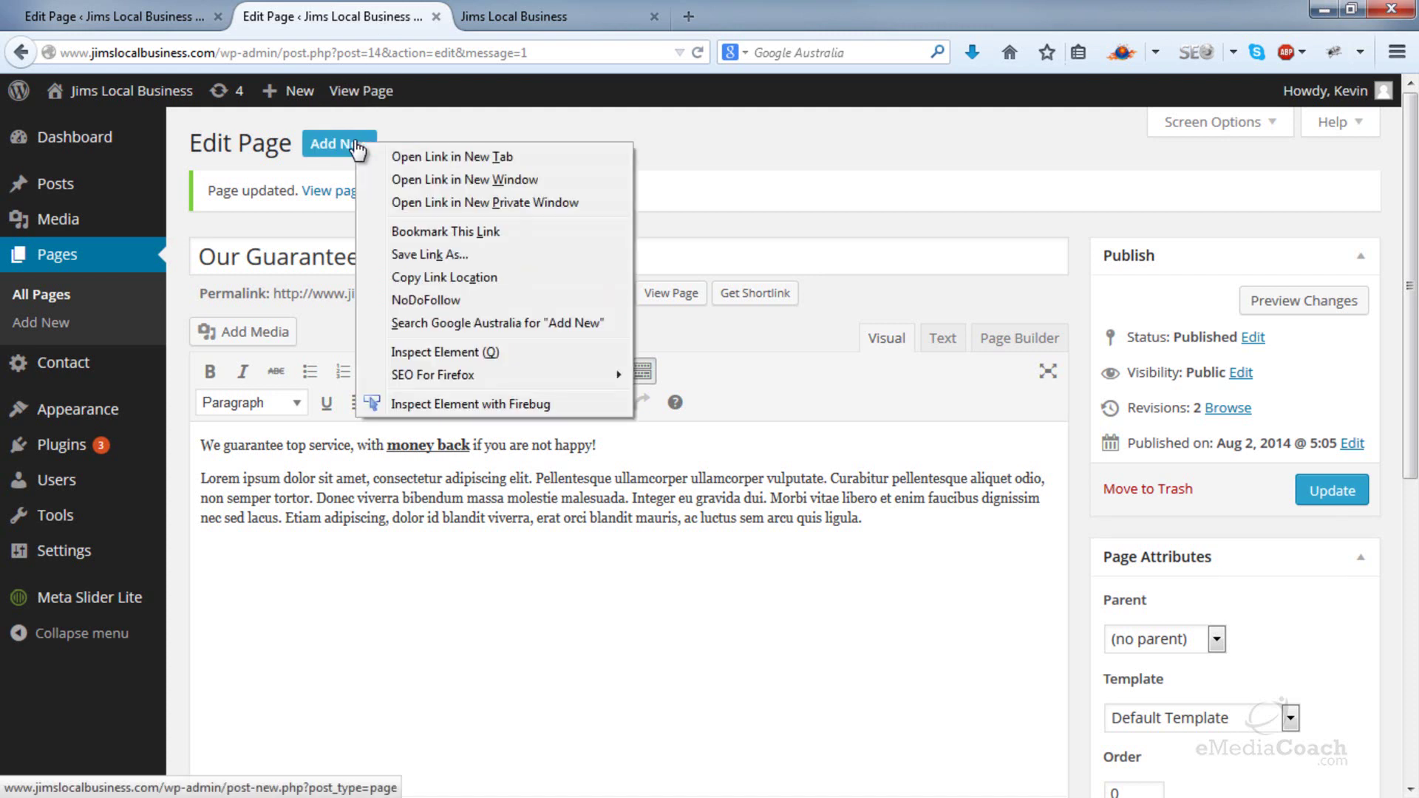
{"action": "left_click", "coordinate": [435, 157]}
{"action": "left_click", "coordinate": [518, 10]}
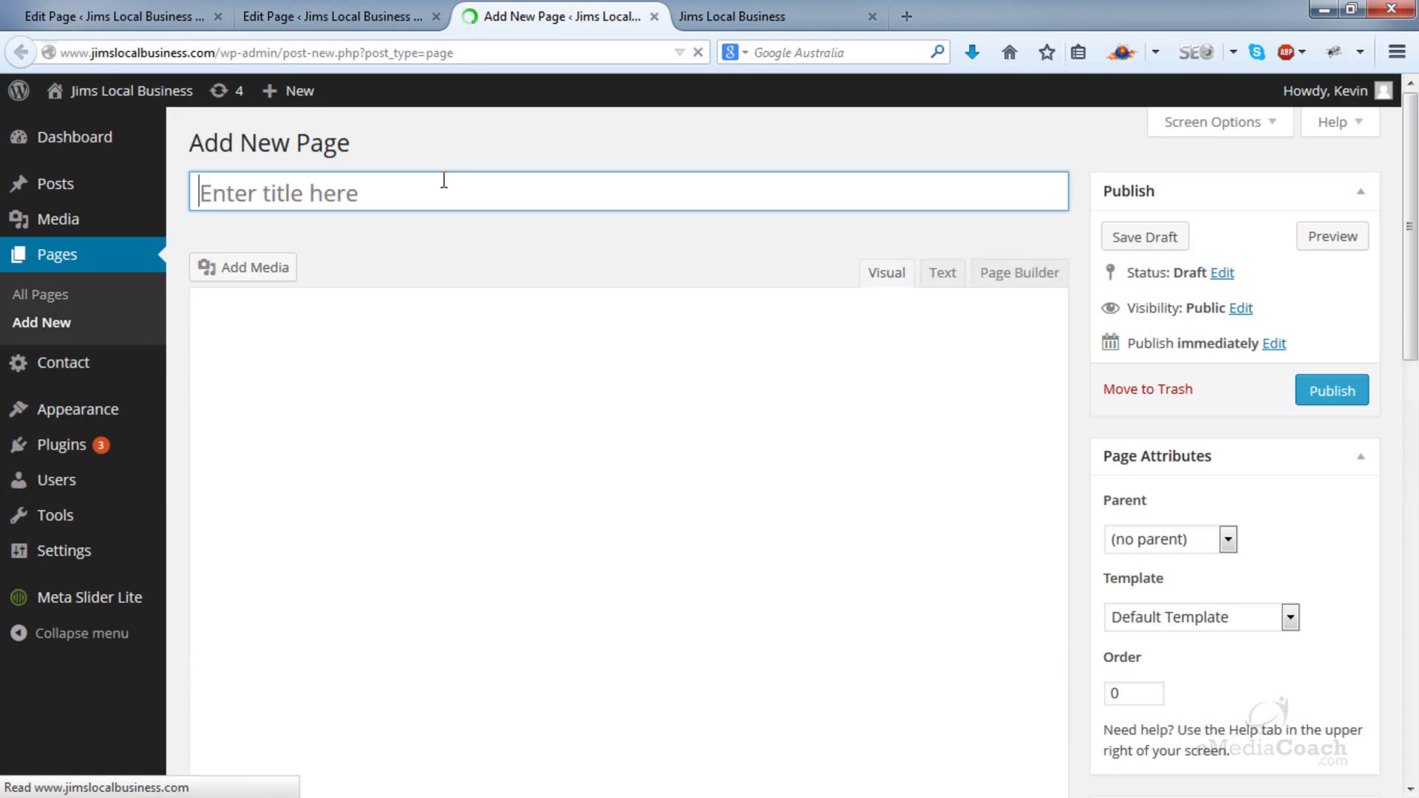
{"action": "type", "text": "Contact Us"}
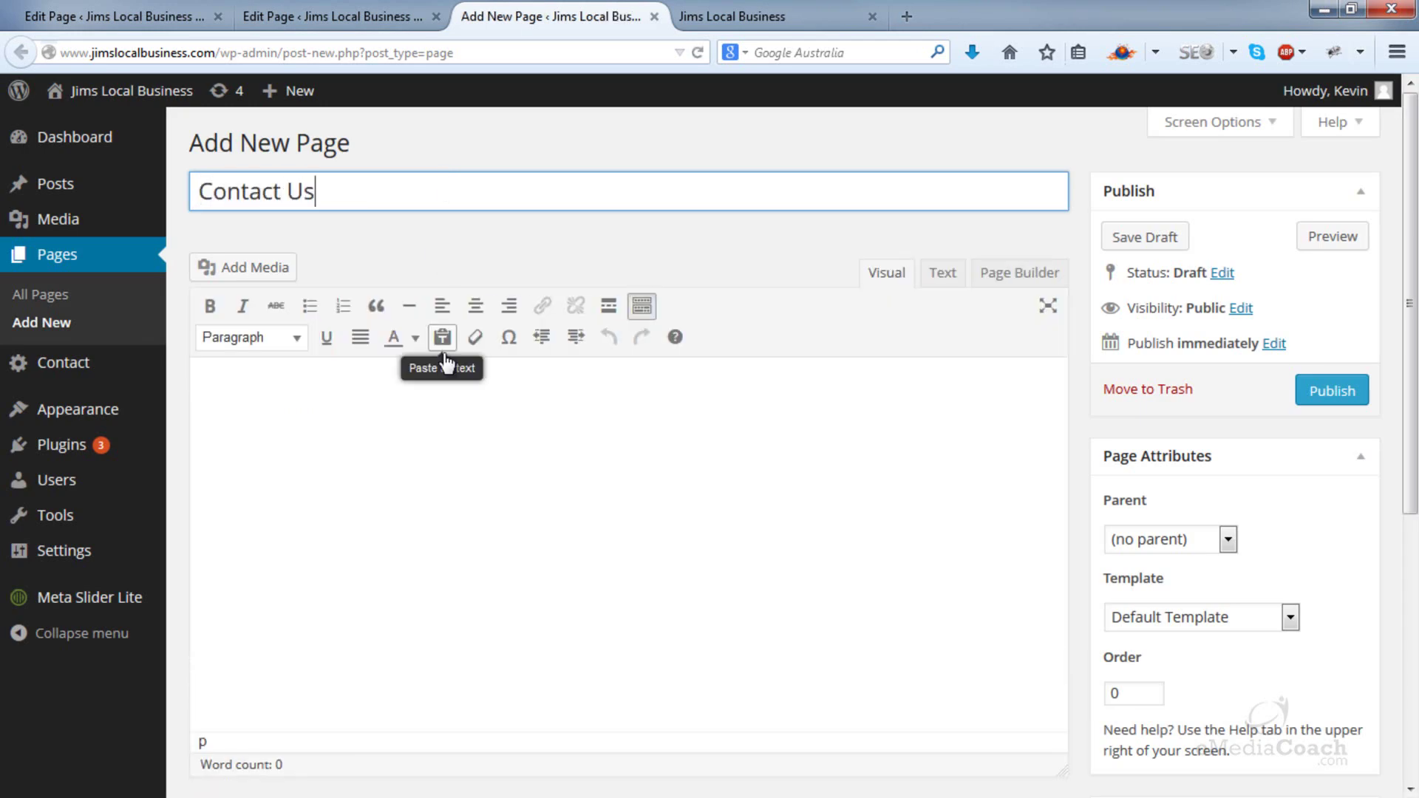
- Enter the body text "Please contact us using the details below:" on the Contact Us page and publish it
{"action": "left_click", "coordinate": [462, 469]}
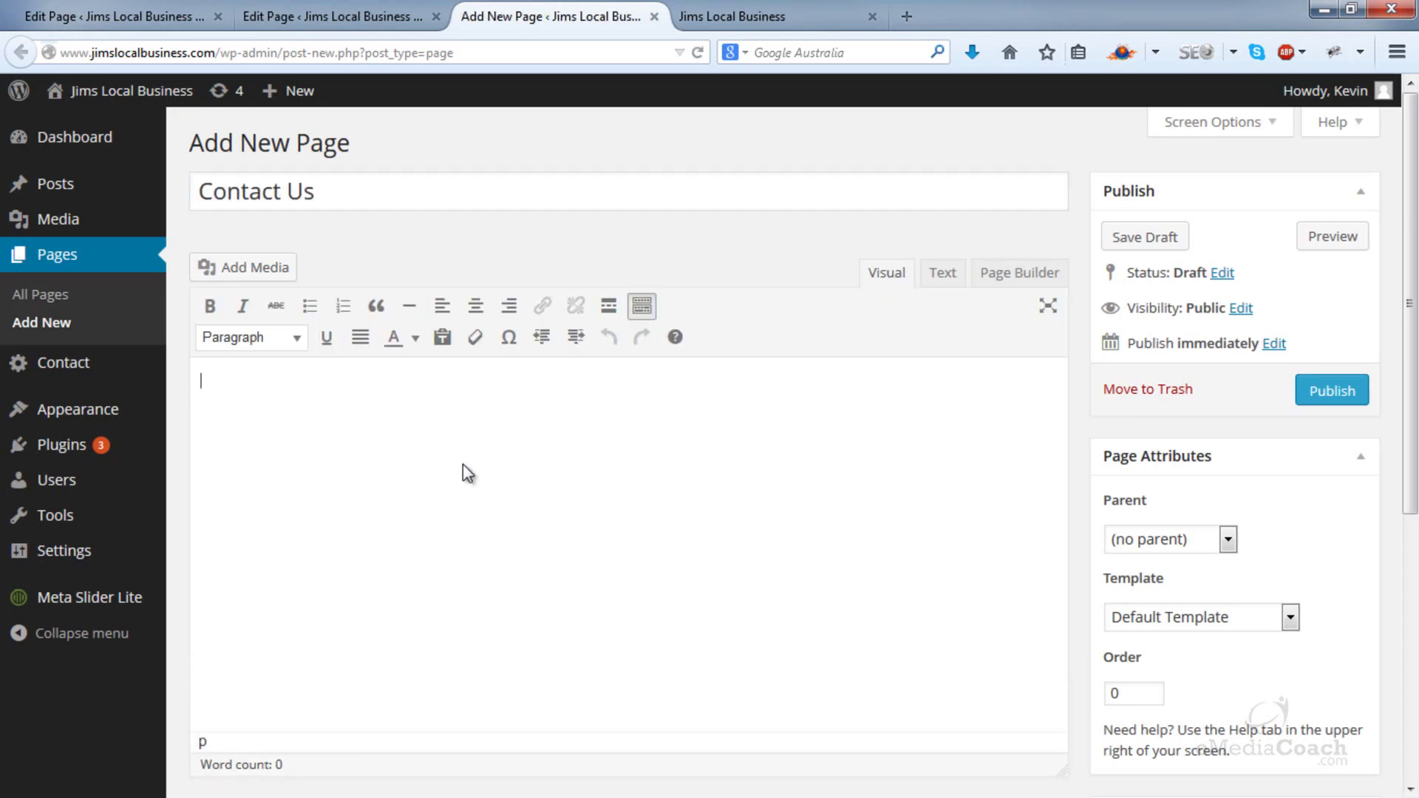
{"action": "type", "text": "Please conta"}
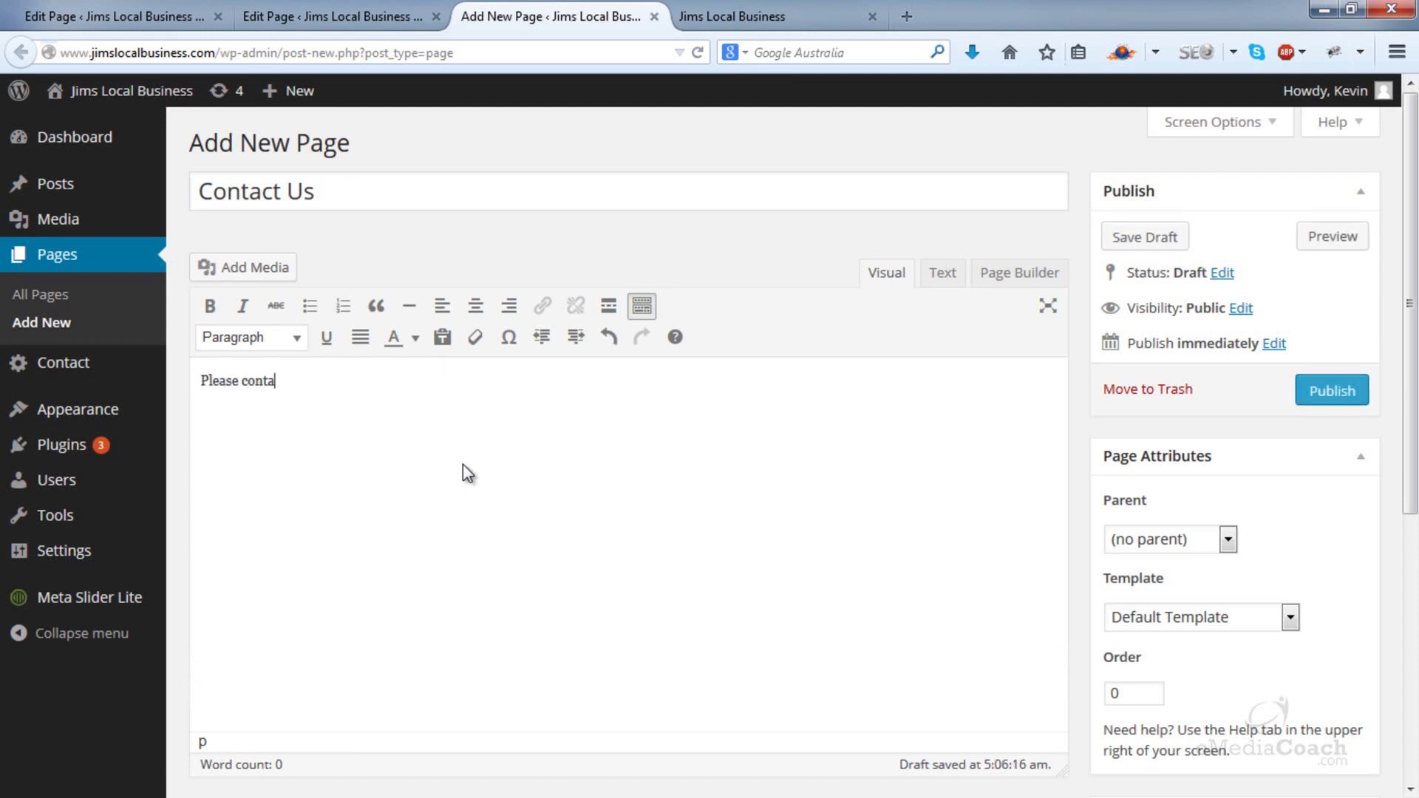
{"action": "type", "text": "ct us using the details"}
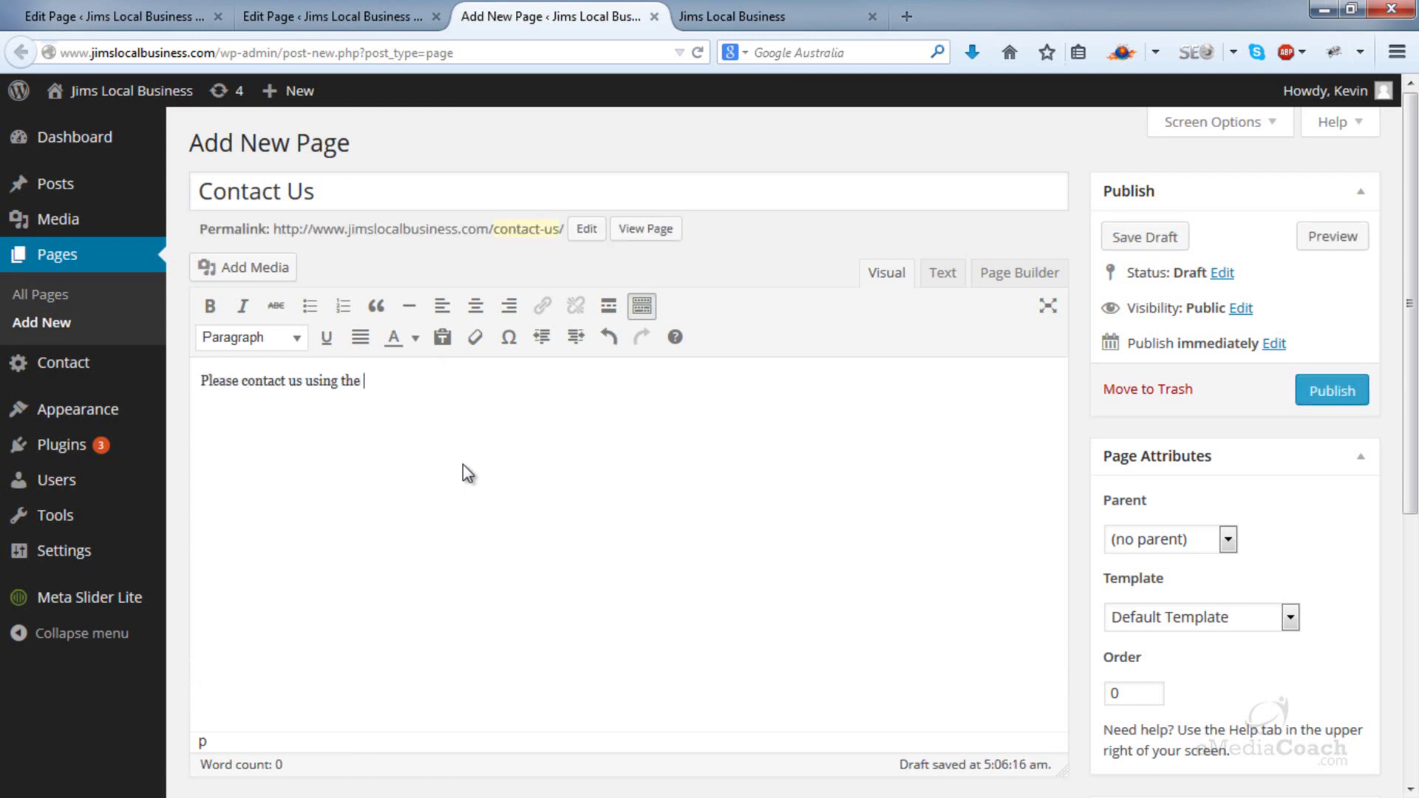
{"action": "type", "text": "low:"}
{"action": "left_click", "coordinate": [1323, 389]}
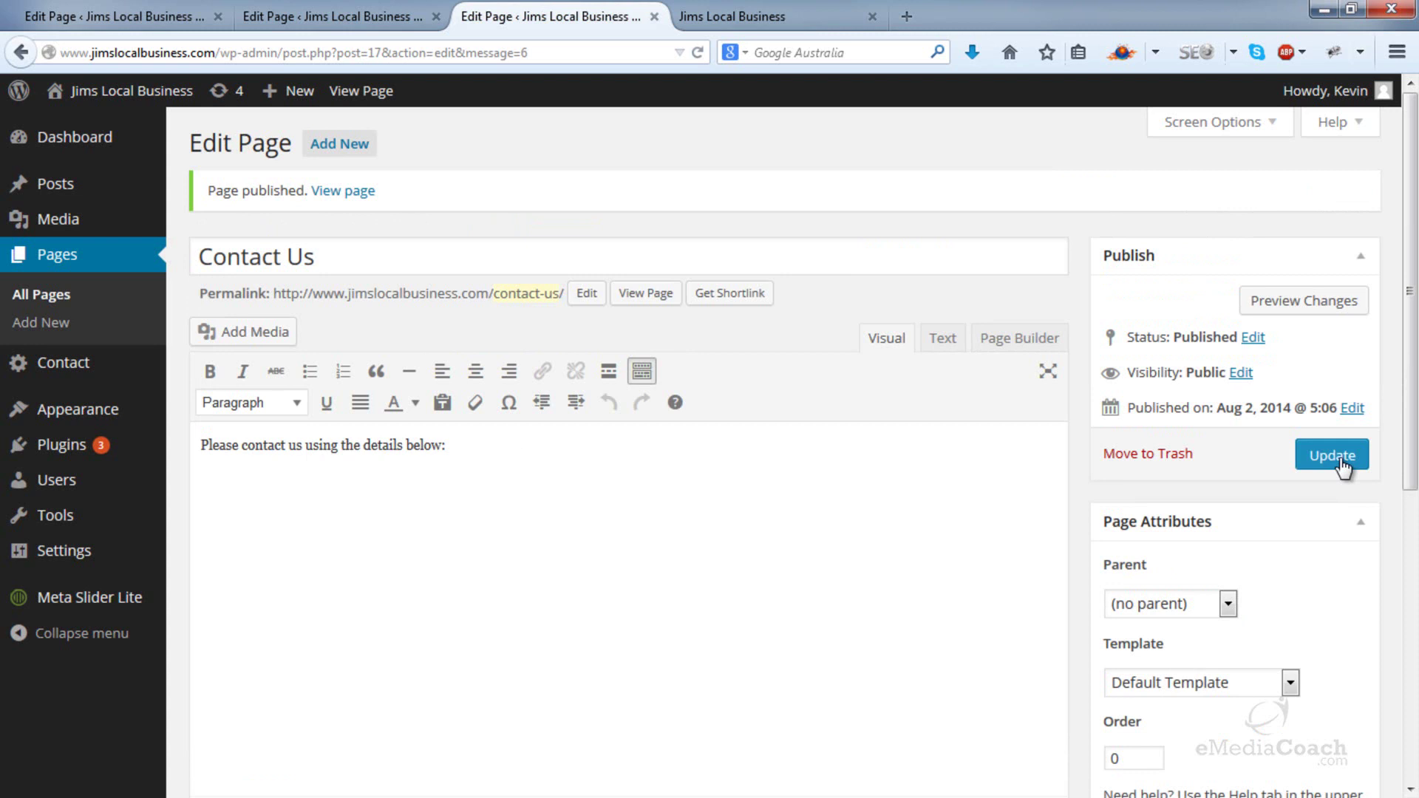
- Copy the full permalink of the Our Products page from its edit screen
{"action": "left_click", "coordinate": [151, 25]}
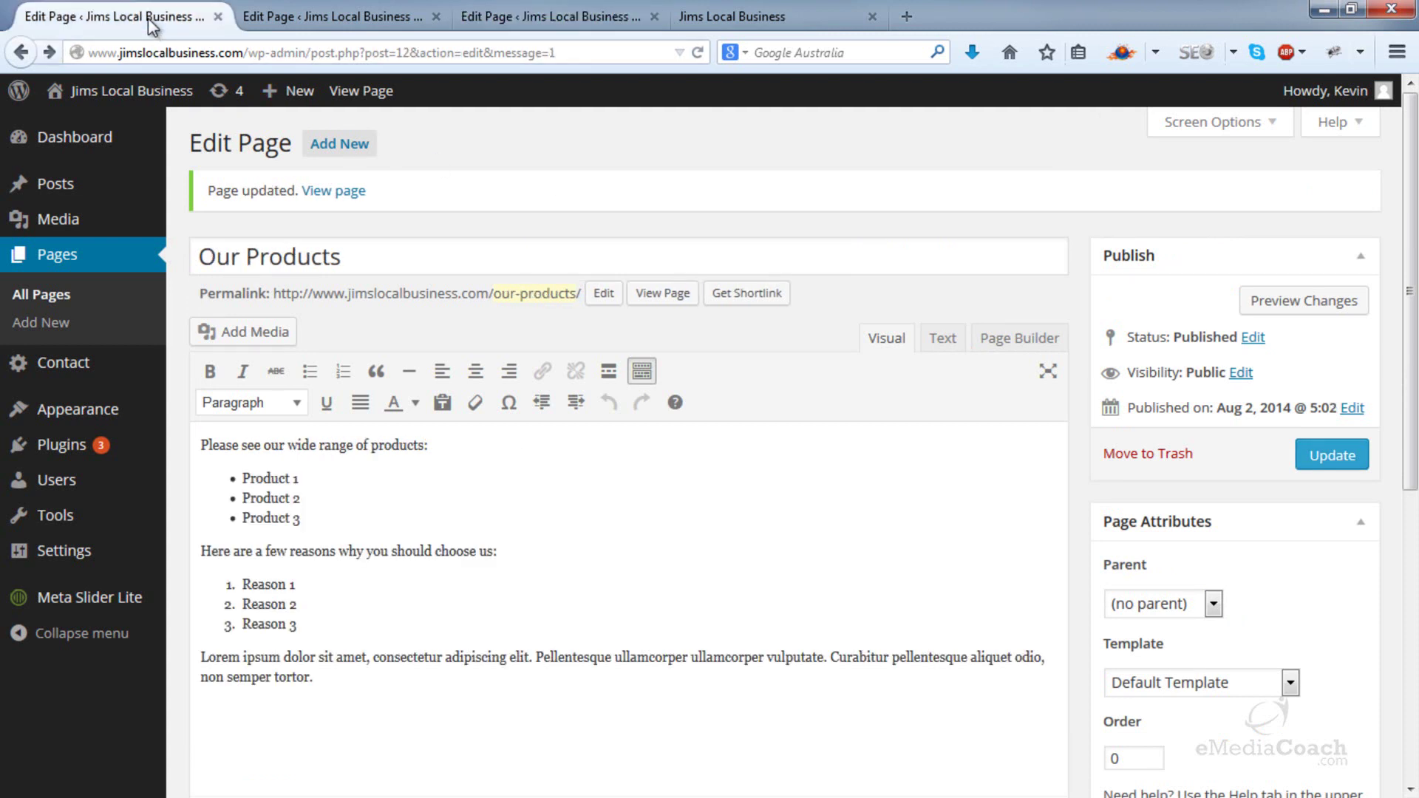
{"action": "left_click_drag", "start_coordinate": [281, 295], "coordinate": [564, 297]}
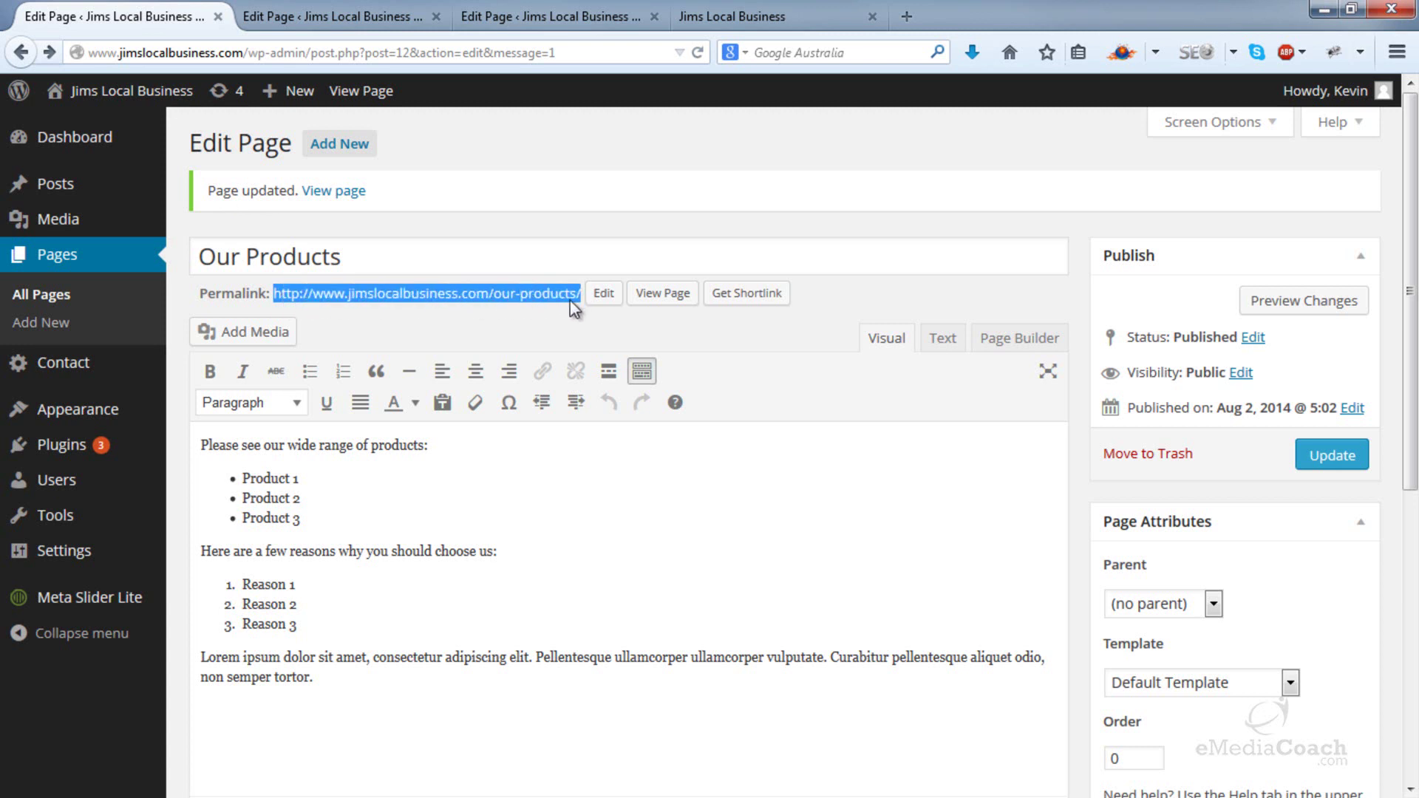
{"action": "right_click", "coordinate": [558, 303]}
{"action": "left_click", "coordinate": [627, 486]}
{"action": "left_click", "coordinate": [531, 322]}
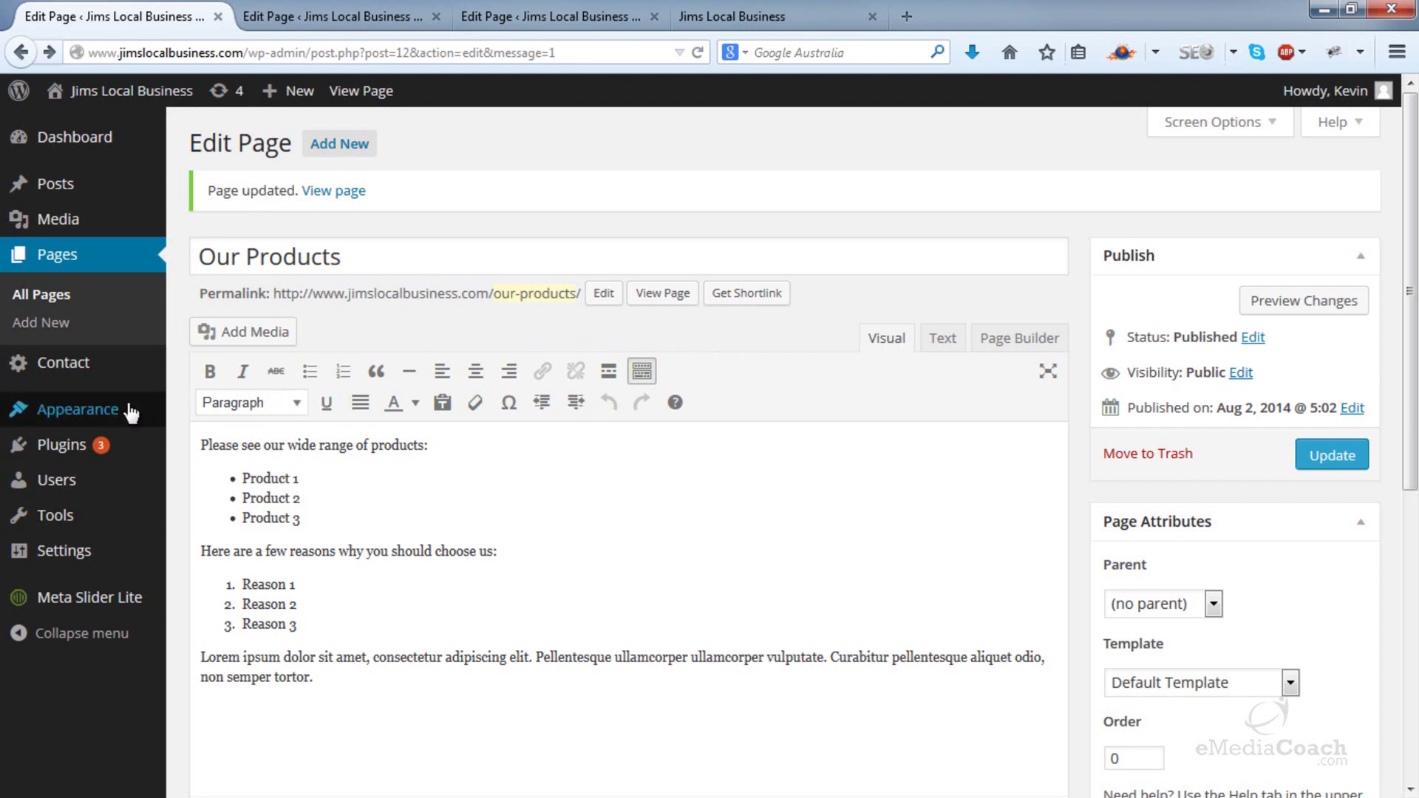
{"action": "mouse_move", "coordinate": [148, 411]}
{"action": "left_click", "coordinate": [238, 528]}
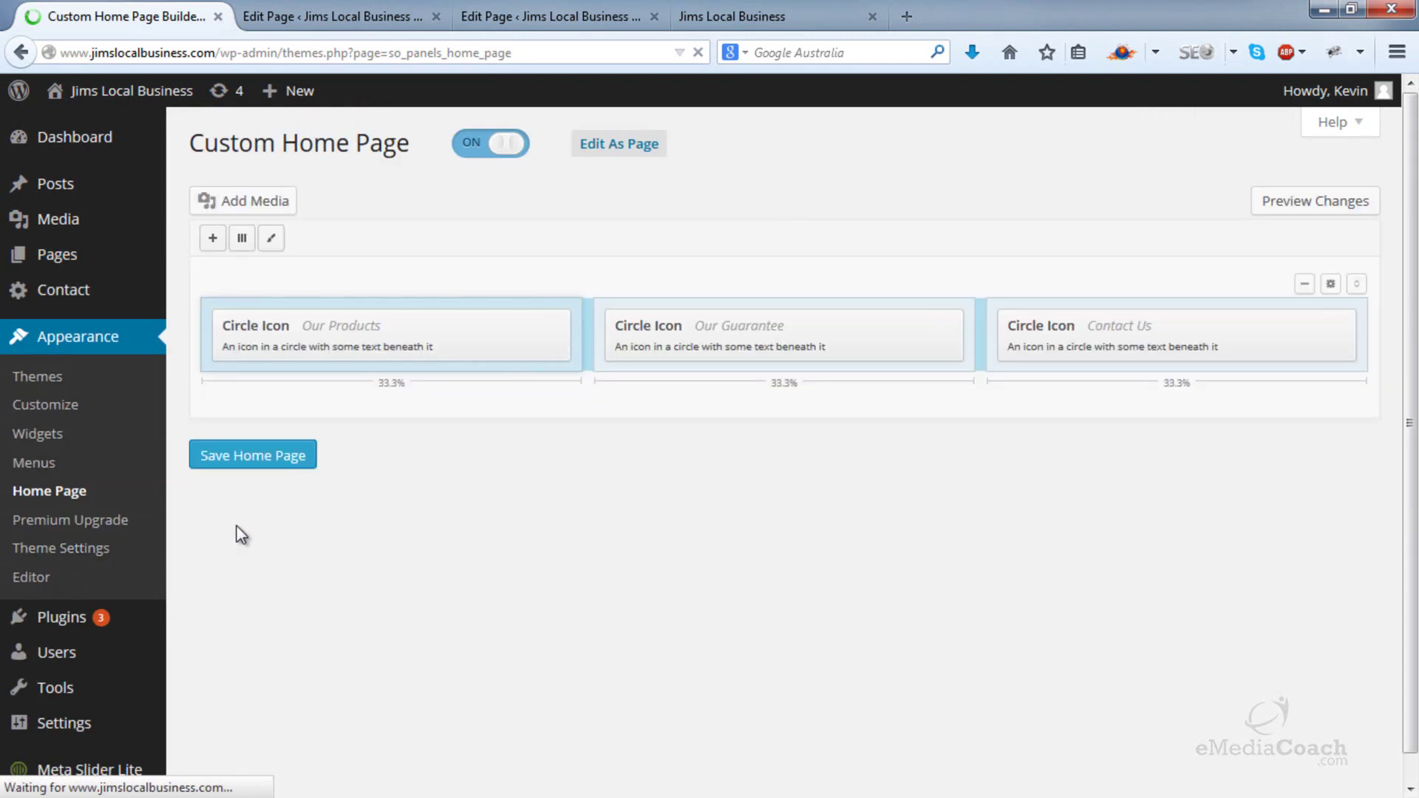
{"action": "left_click", "coordinate": [446, 333]}
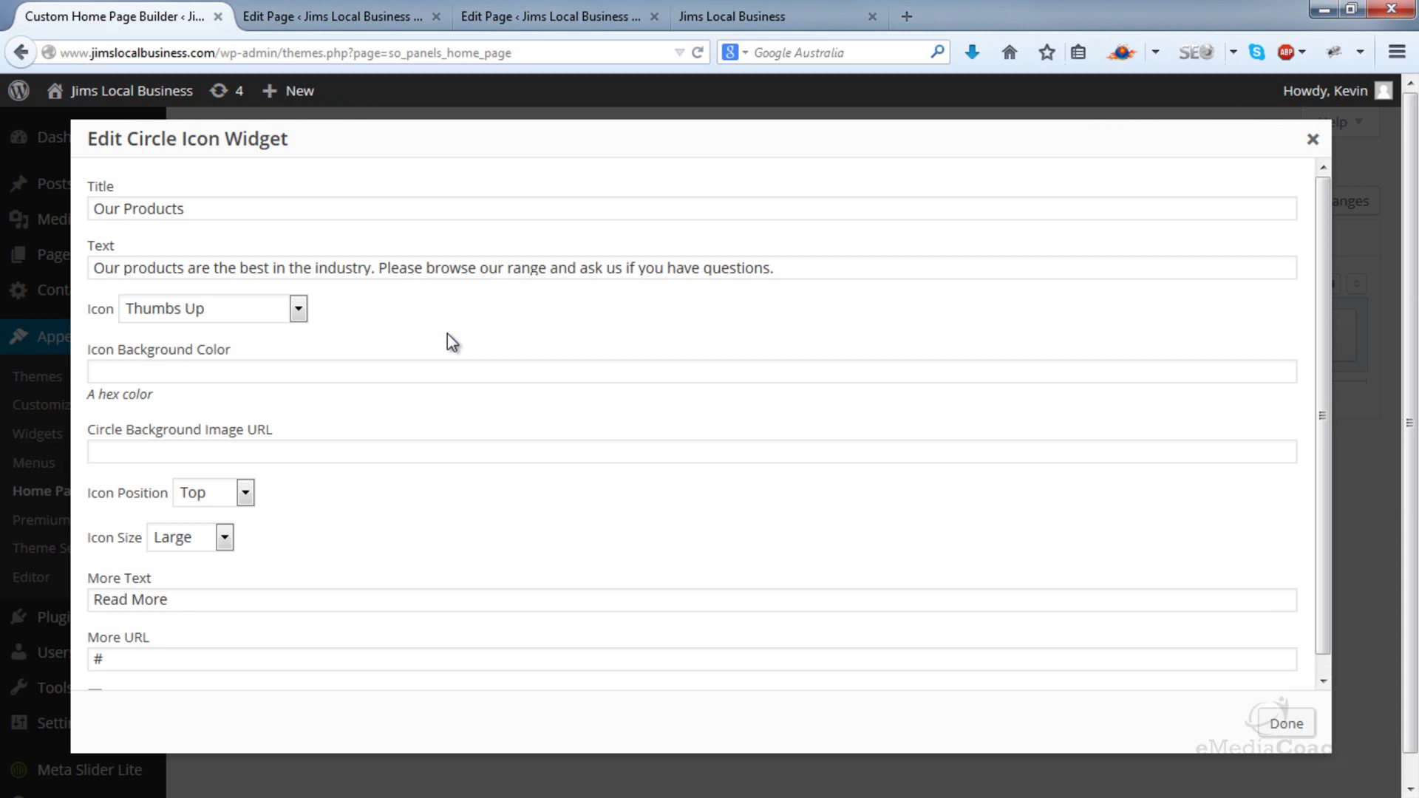
{"action": "scroll", "coordinate": [446, 334], "scroll_direction": "down", "scroll_amount": 1}
{"action": "left_click", "coordinate": [153, 648]}
{"action": "left_click_drag", "start_coordinate": [153, 648], "coordinate": [104, 643]}
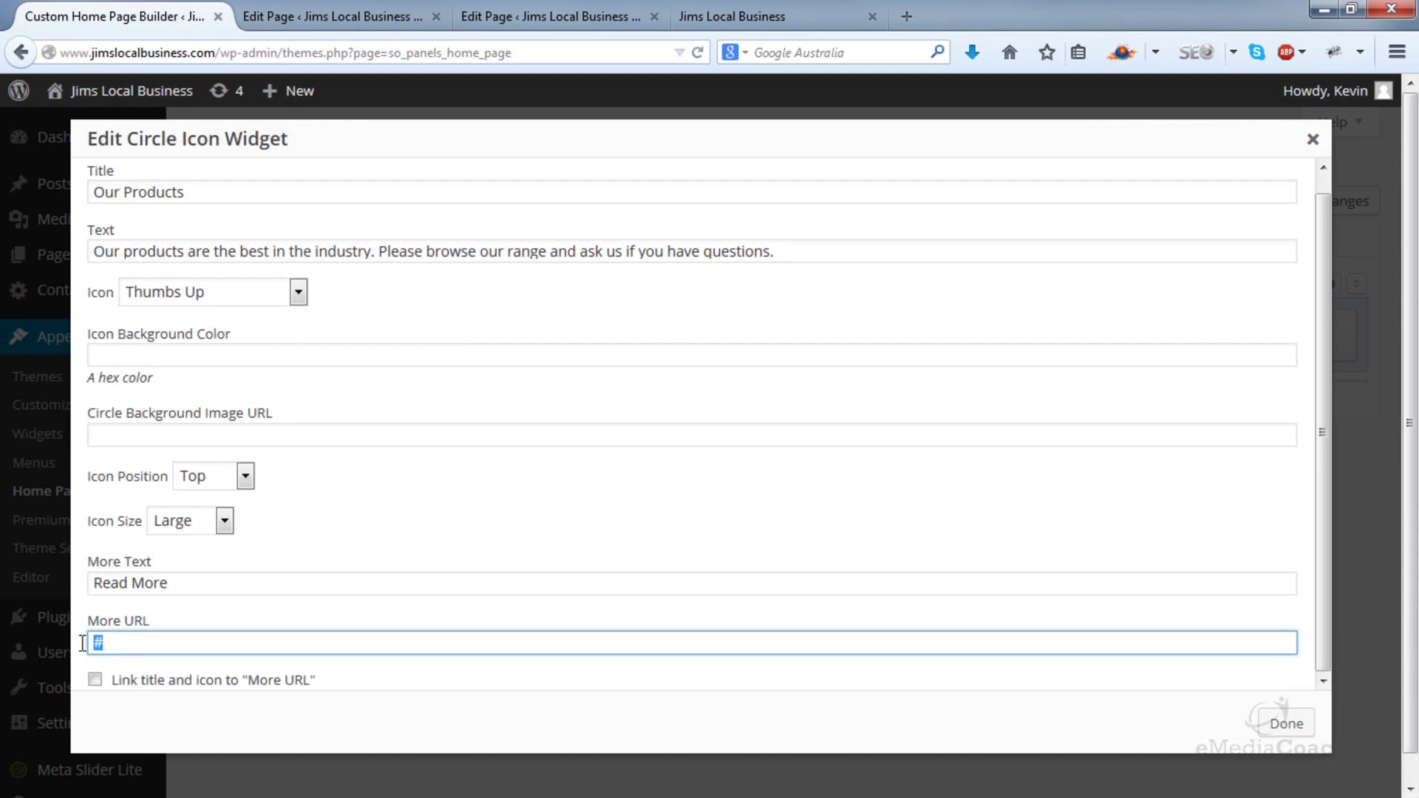
{"action": "key", "text": "ctrl+v"}
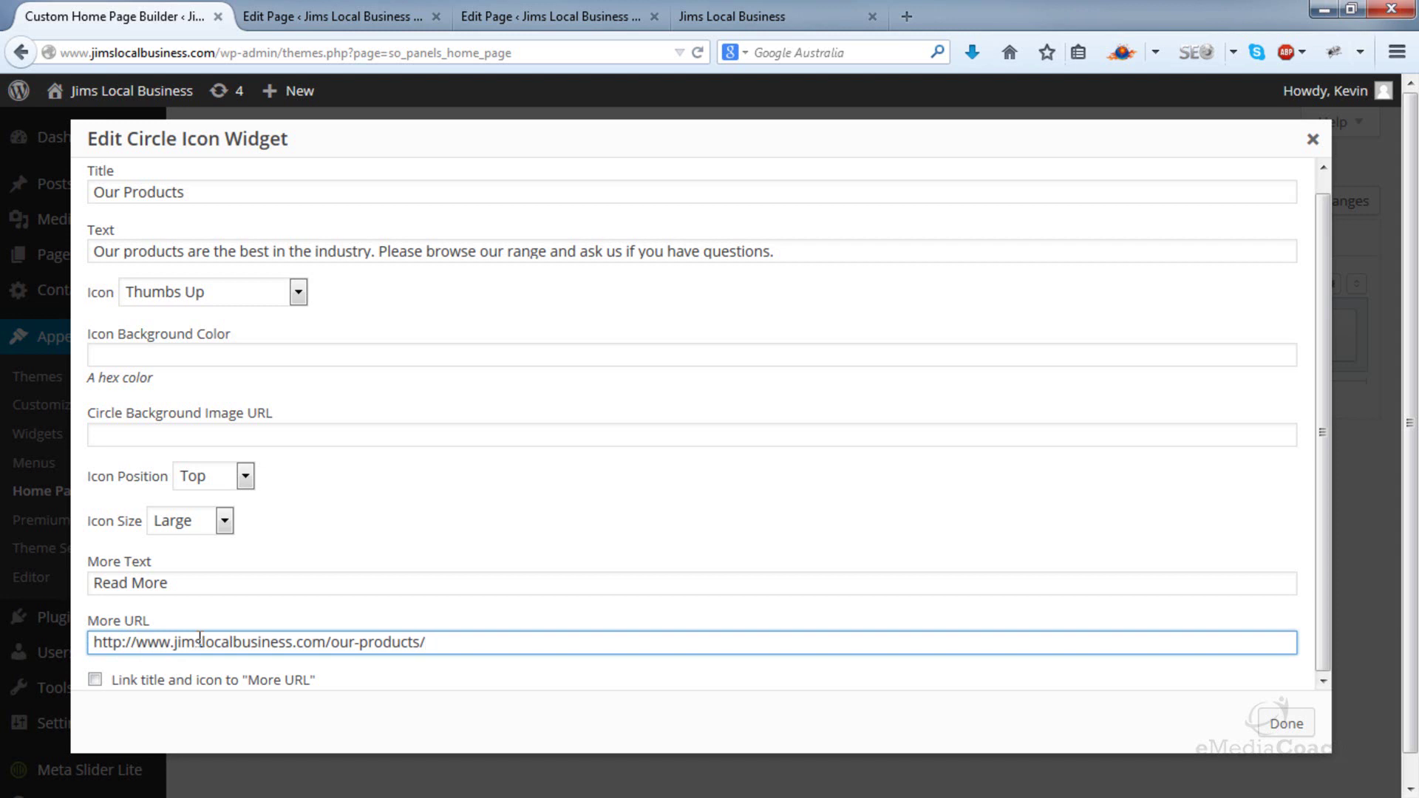
{"action": "left_click", "coordinate": [98, 679]}
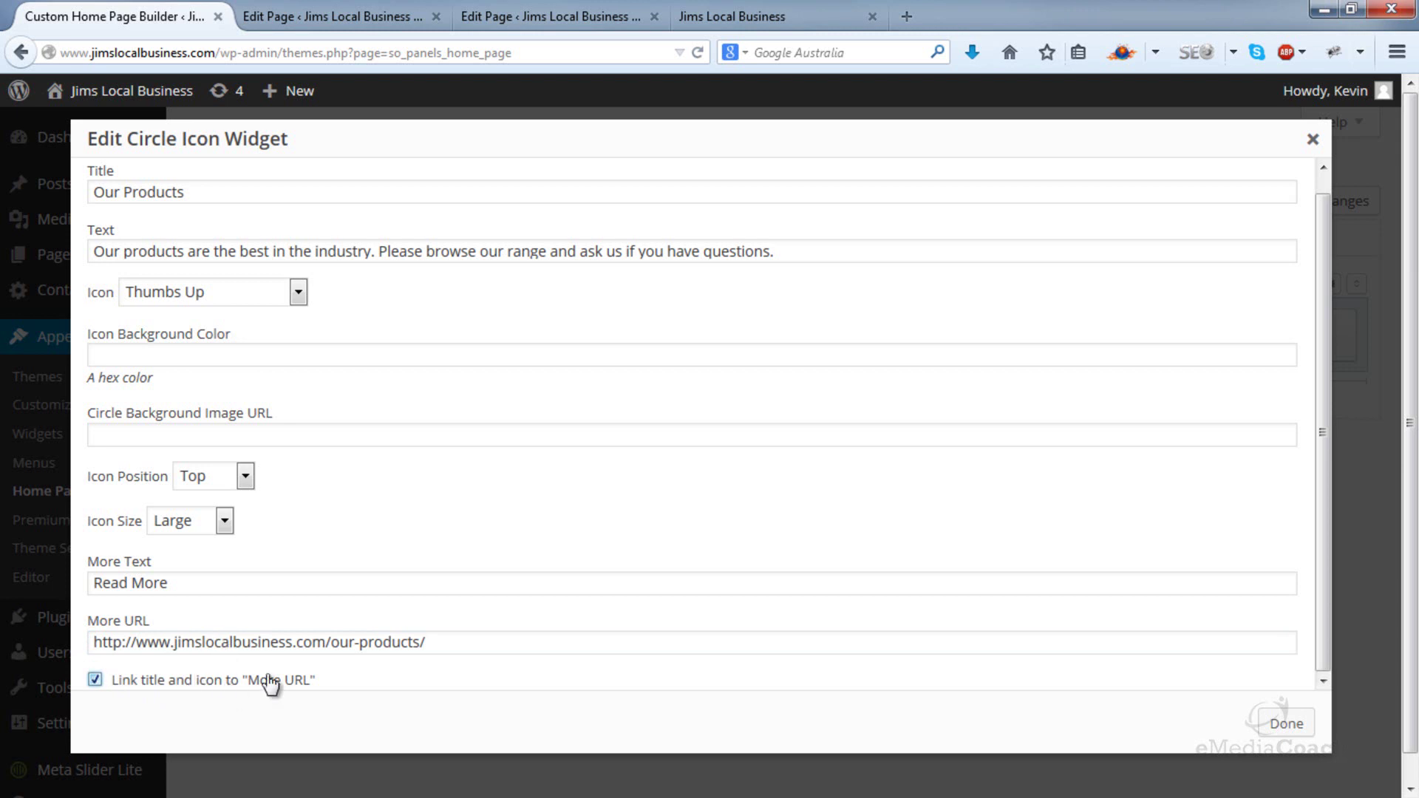
{"action": "left_click", "coordinate": [1280, 728]}
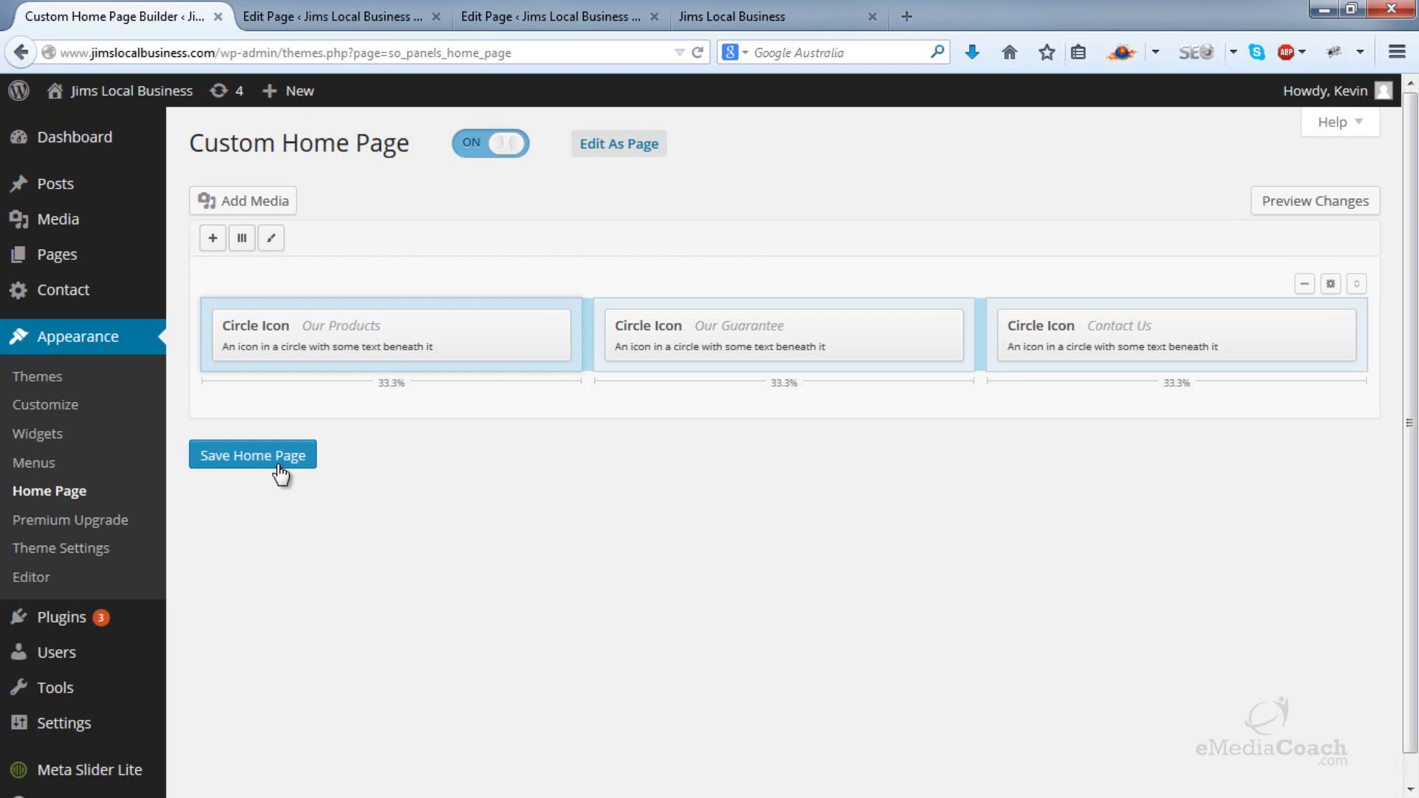
- Open the Our Guarantee circle icon widget for editing and copy the permalink from the Our Guarantee page's edit screen
{"action": "mouse_move", "coordinate": [822, 340]}
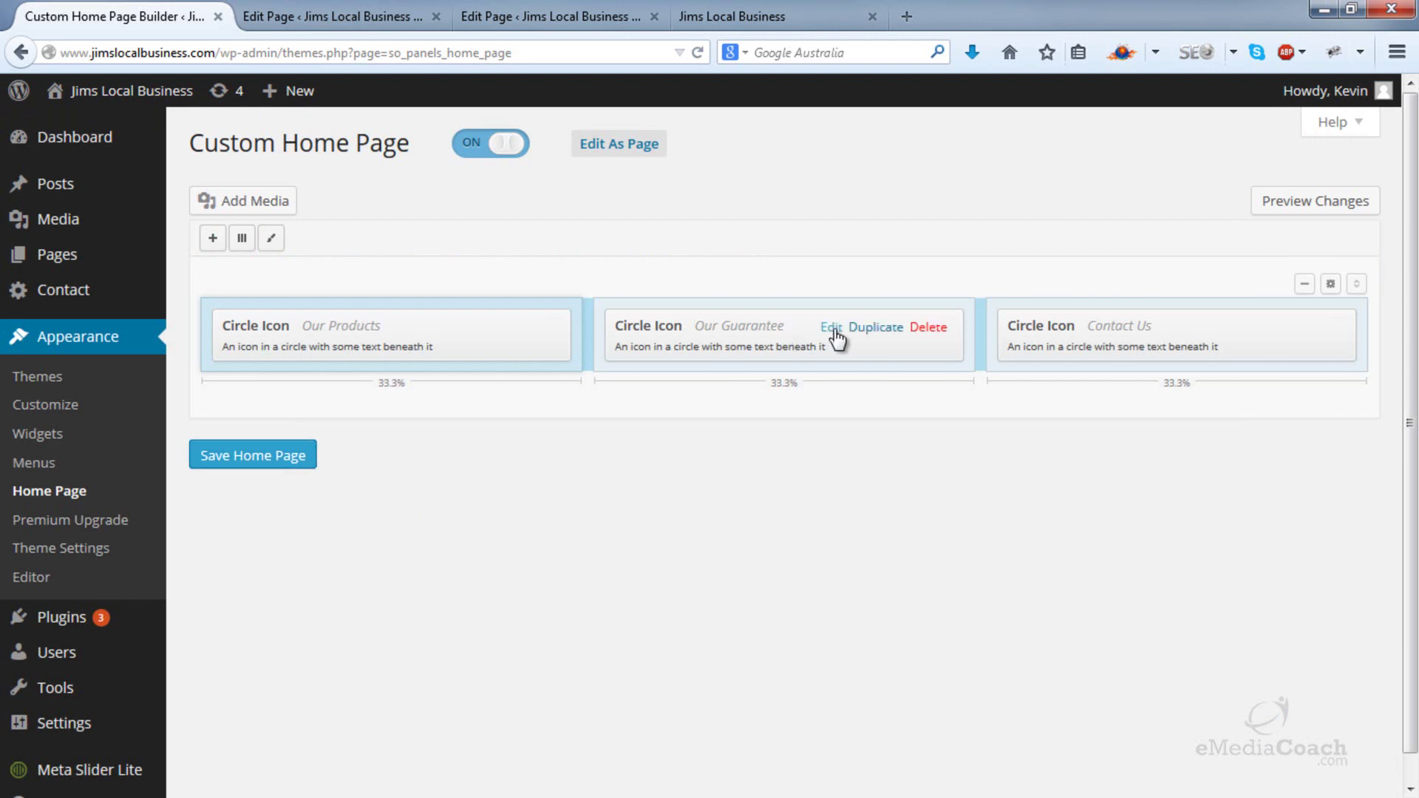
{"action": "left_click", "coordinate": [831, 329]}
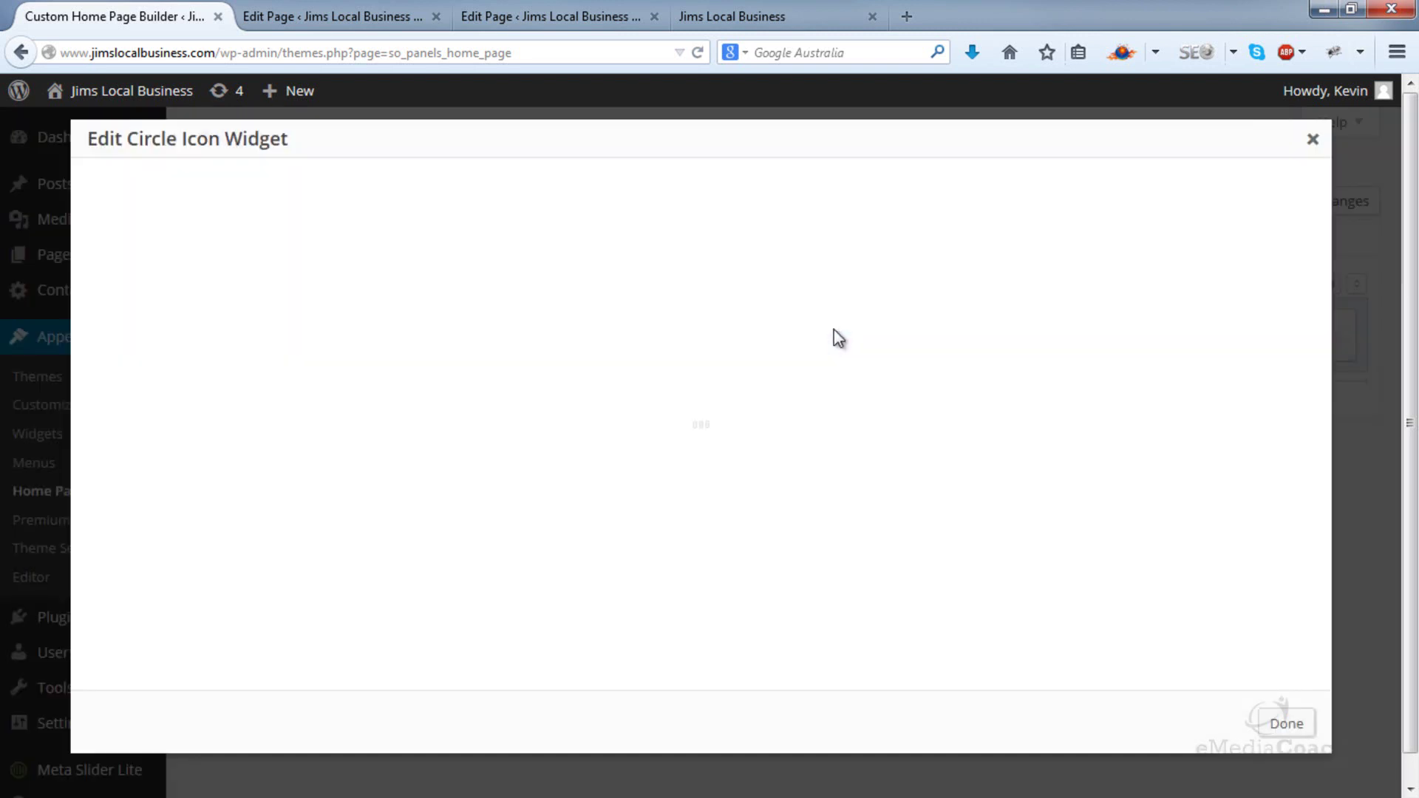
{"action": "left_click", "coordinate": [410, 16]}
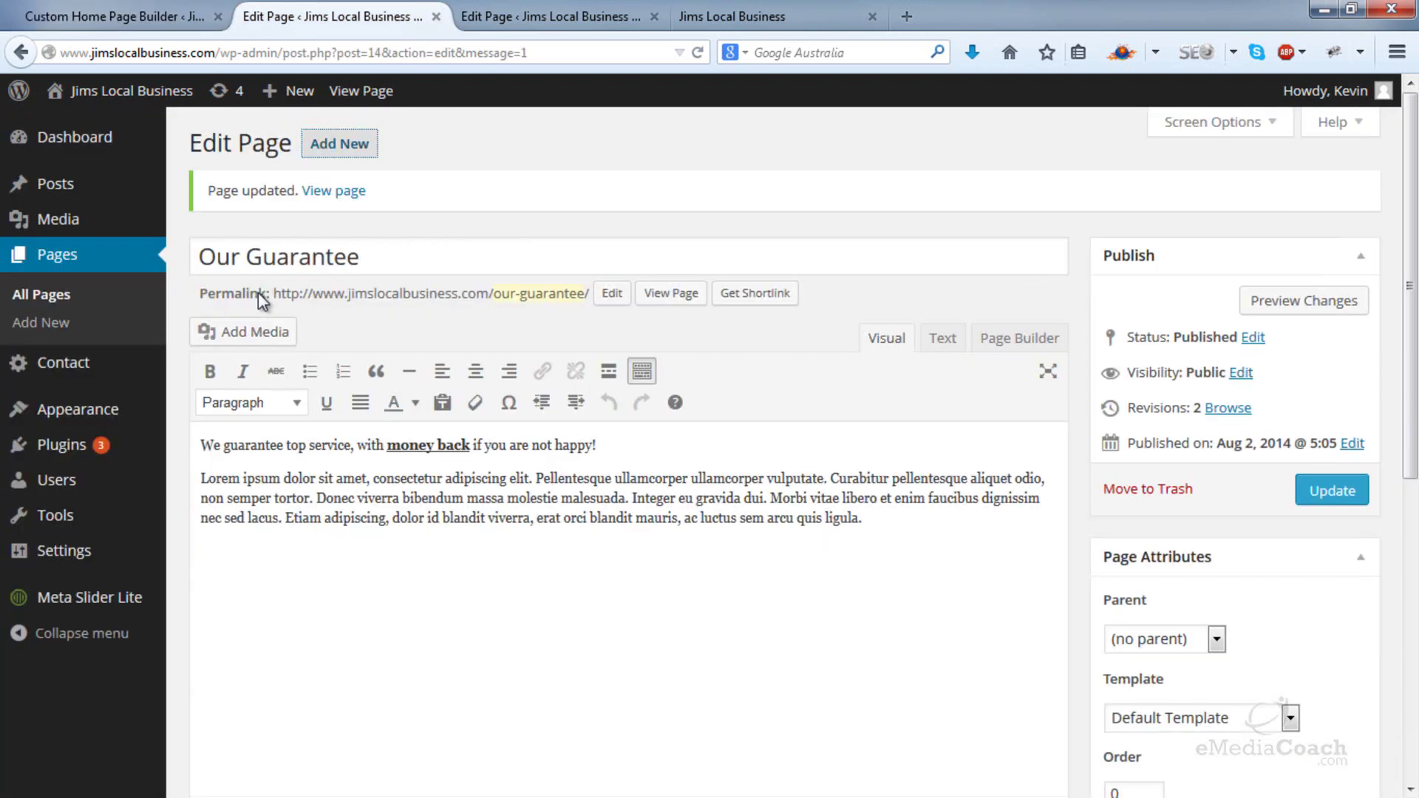
{"action": "left_click_drag", "start_coordinate": [273, 294], "coordinate": [570, 280]}
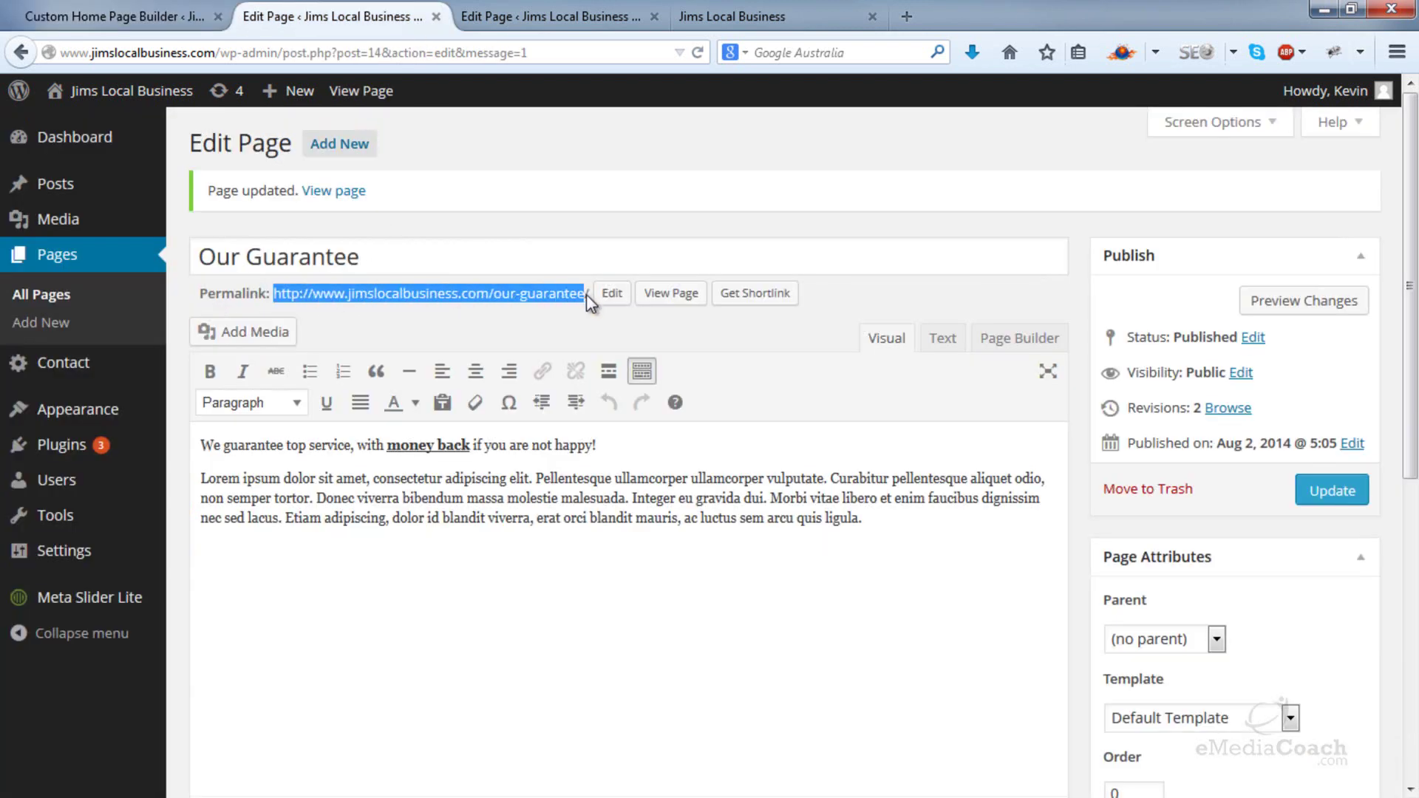
{"action": "right_click", "coordinate": [574, 296]}
{"action": "left_click", "coordinate": [614, 477]}
{"action": "left_click", "coordinate": [137, 15]}
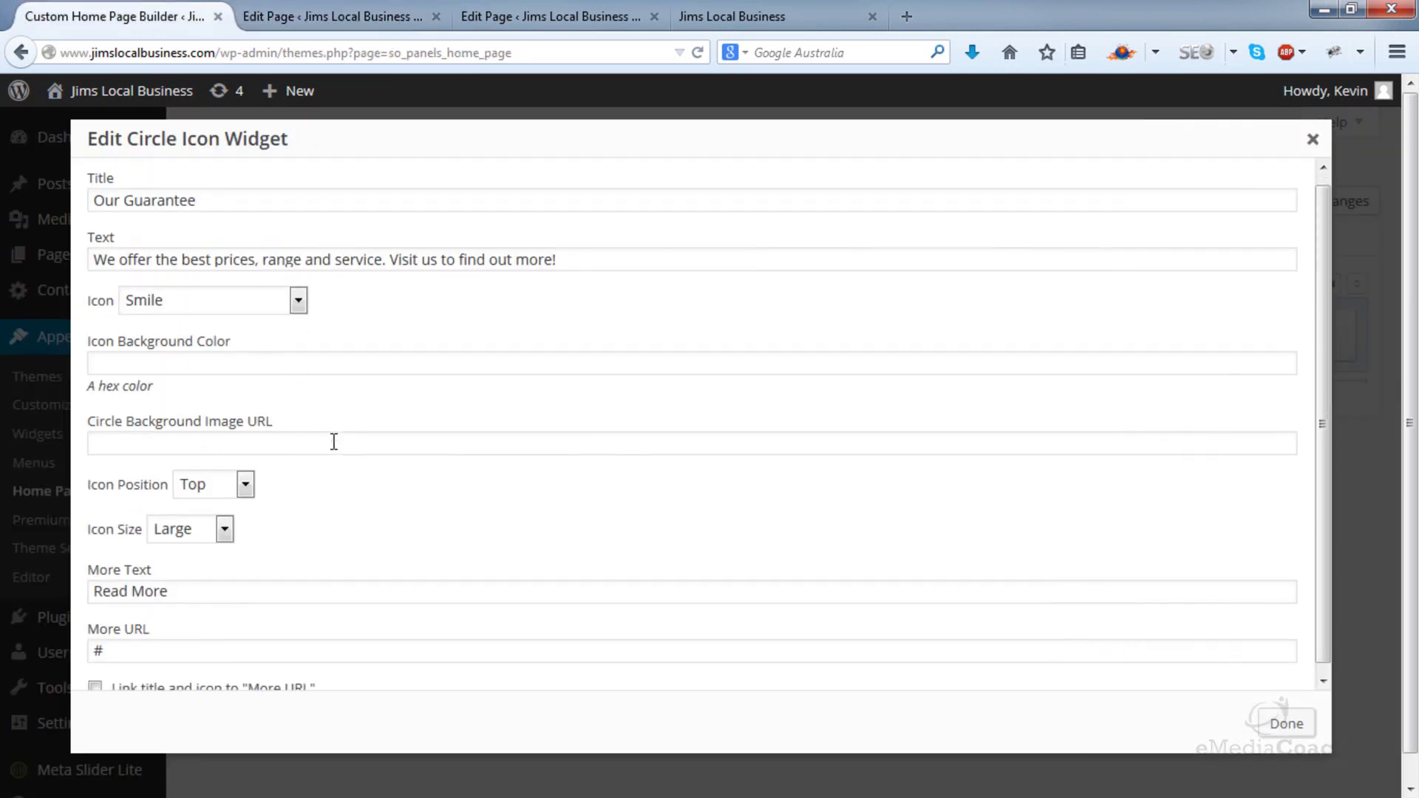
{"action": "double_click", "coordinate": [151, 640]}
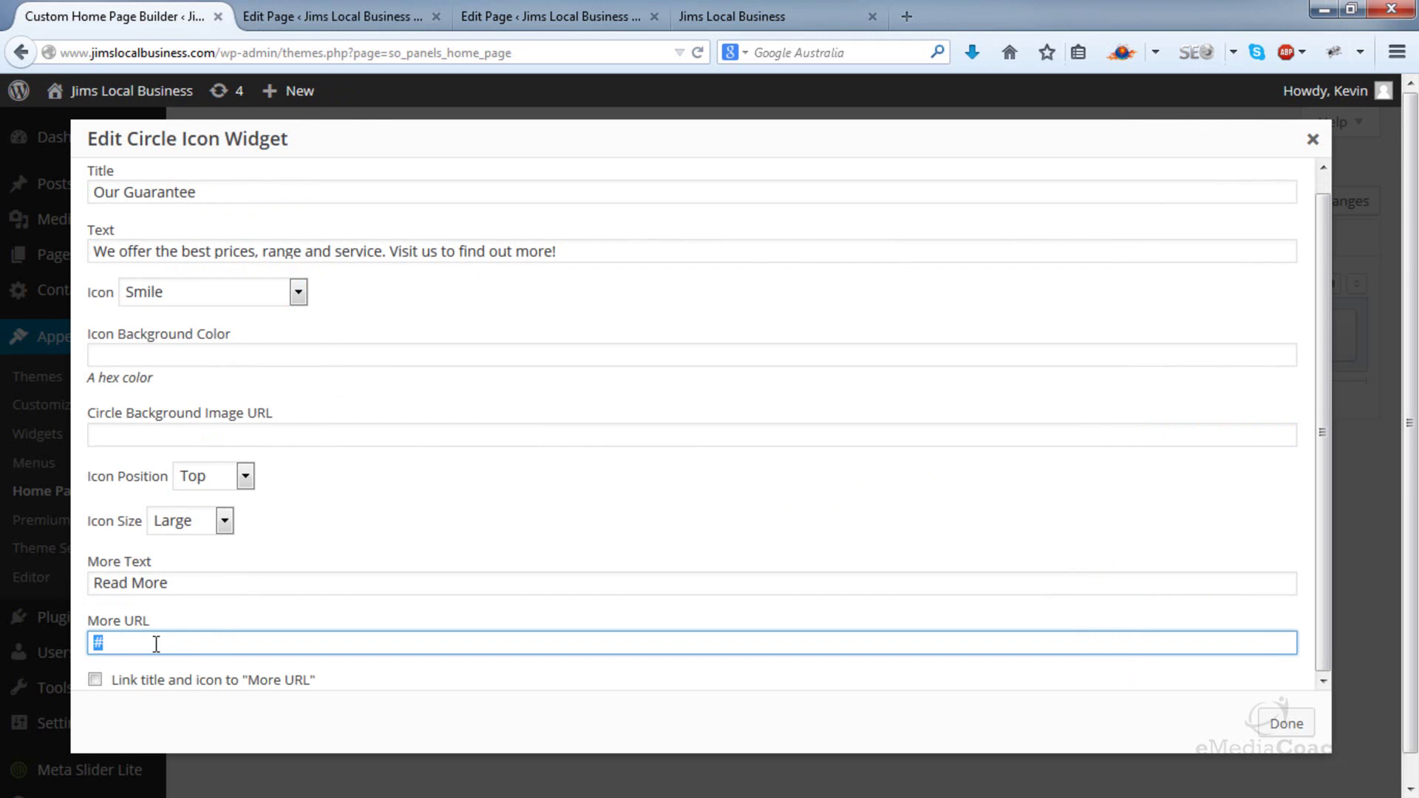
{"action": "right_click", "coordinate": [155, 641]}
{"action": "left_click", "coordinate": [252, 441]}
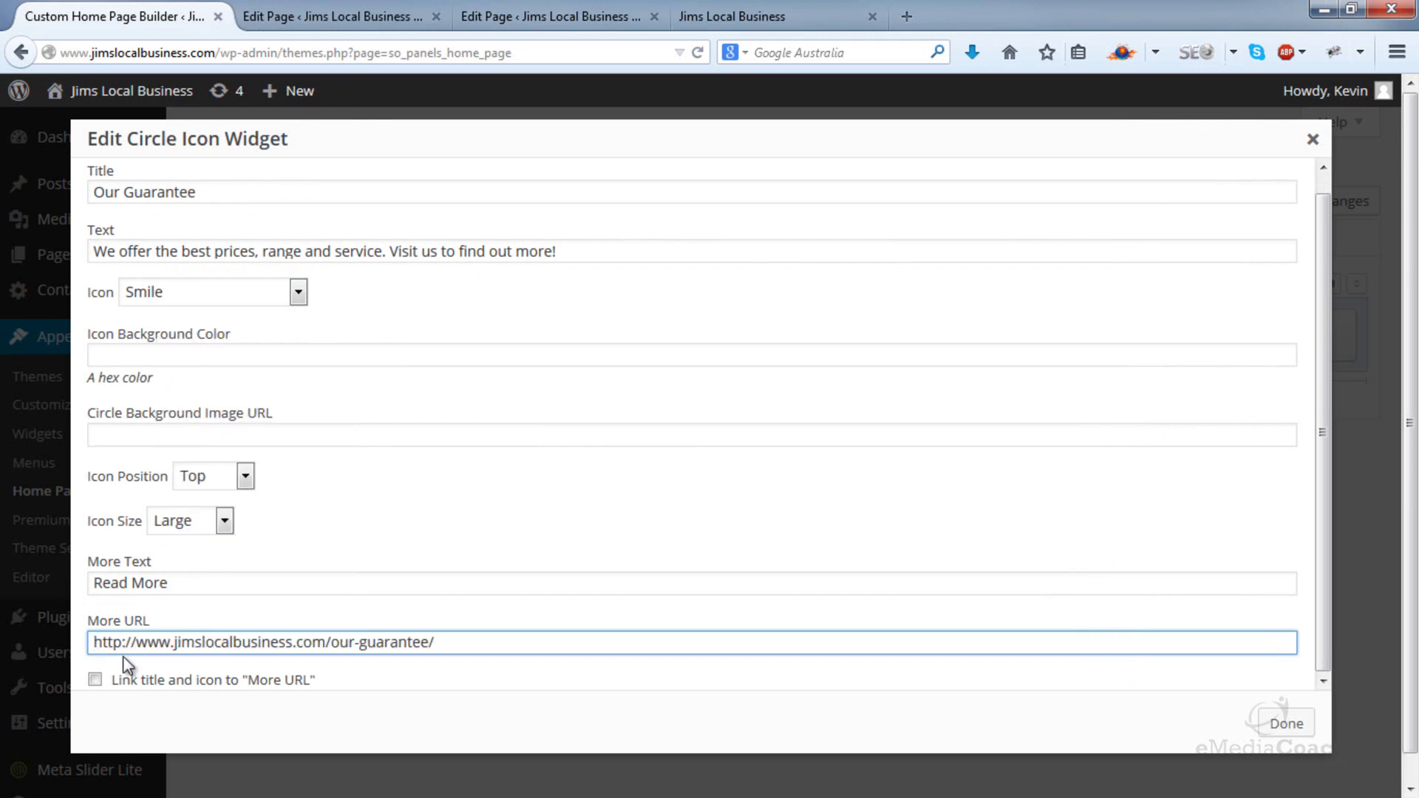
{"action": "left_click", "coordinate": [96, 680]}
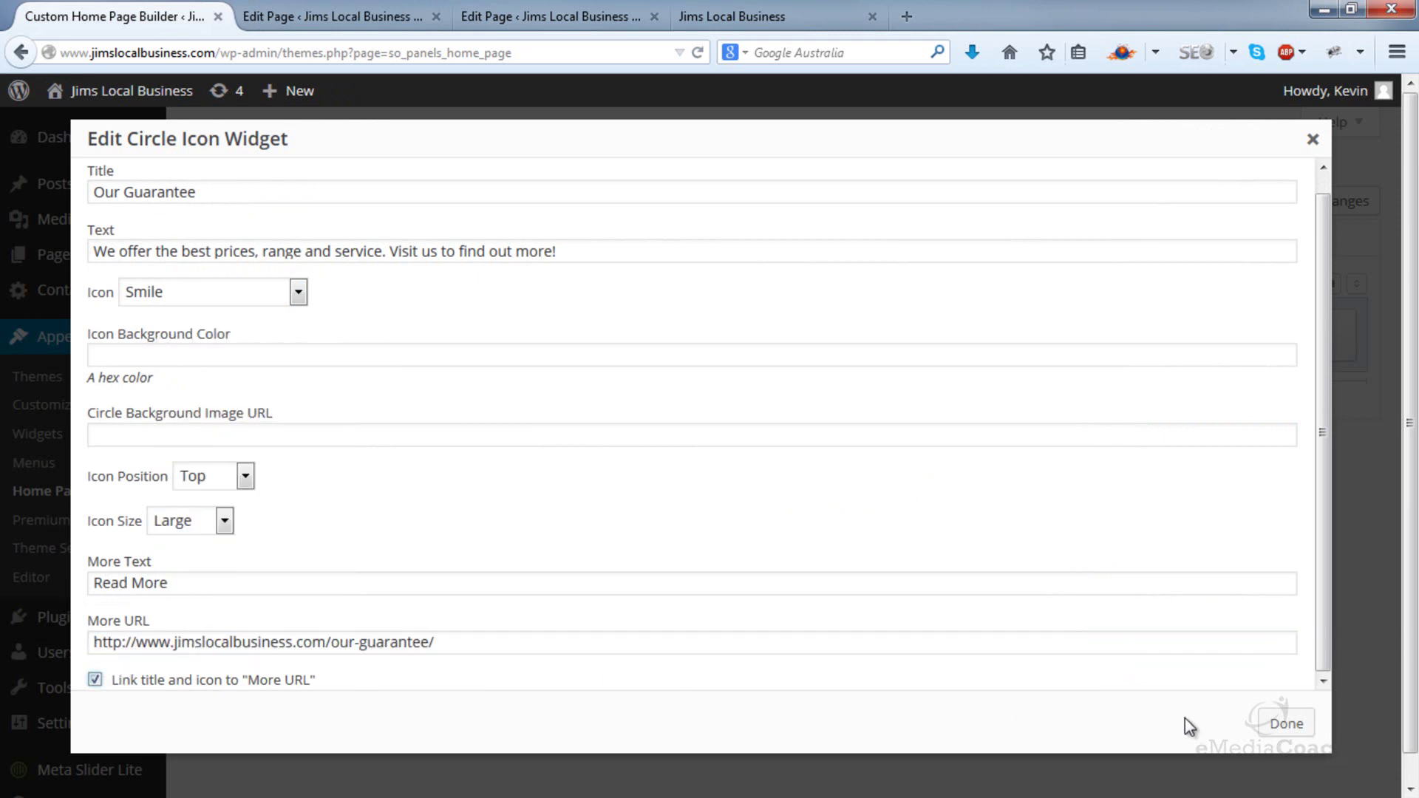
{"action": "left_click", "coordinate": [1286, 724]}
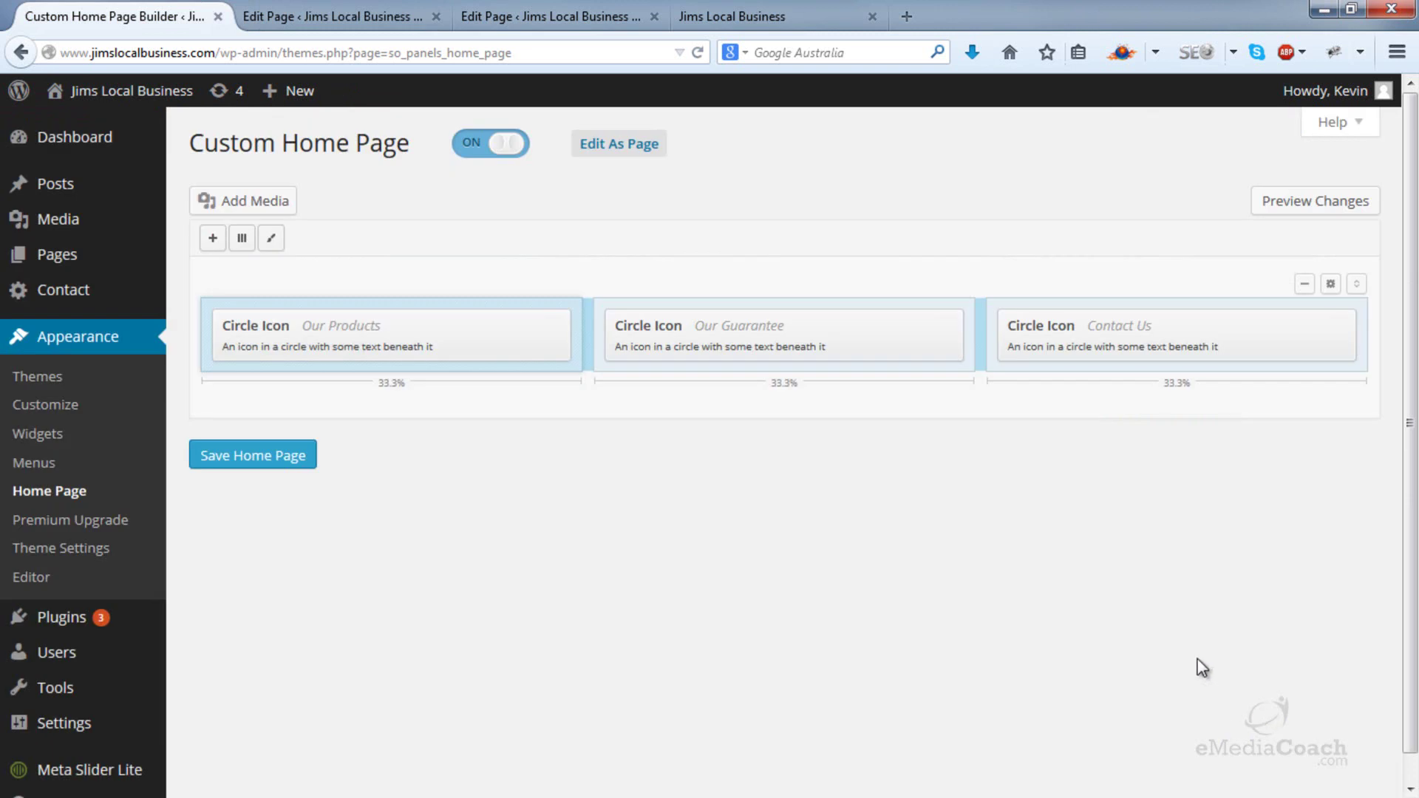
- Open the Contact Us circle icon widget for editing and copy the permalink from the Contact Us page's edit screen
{"action": "left_click", "coordinate": [1229, 326]}
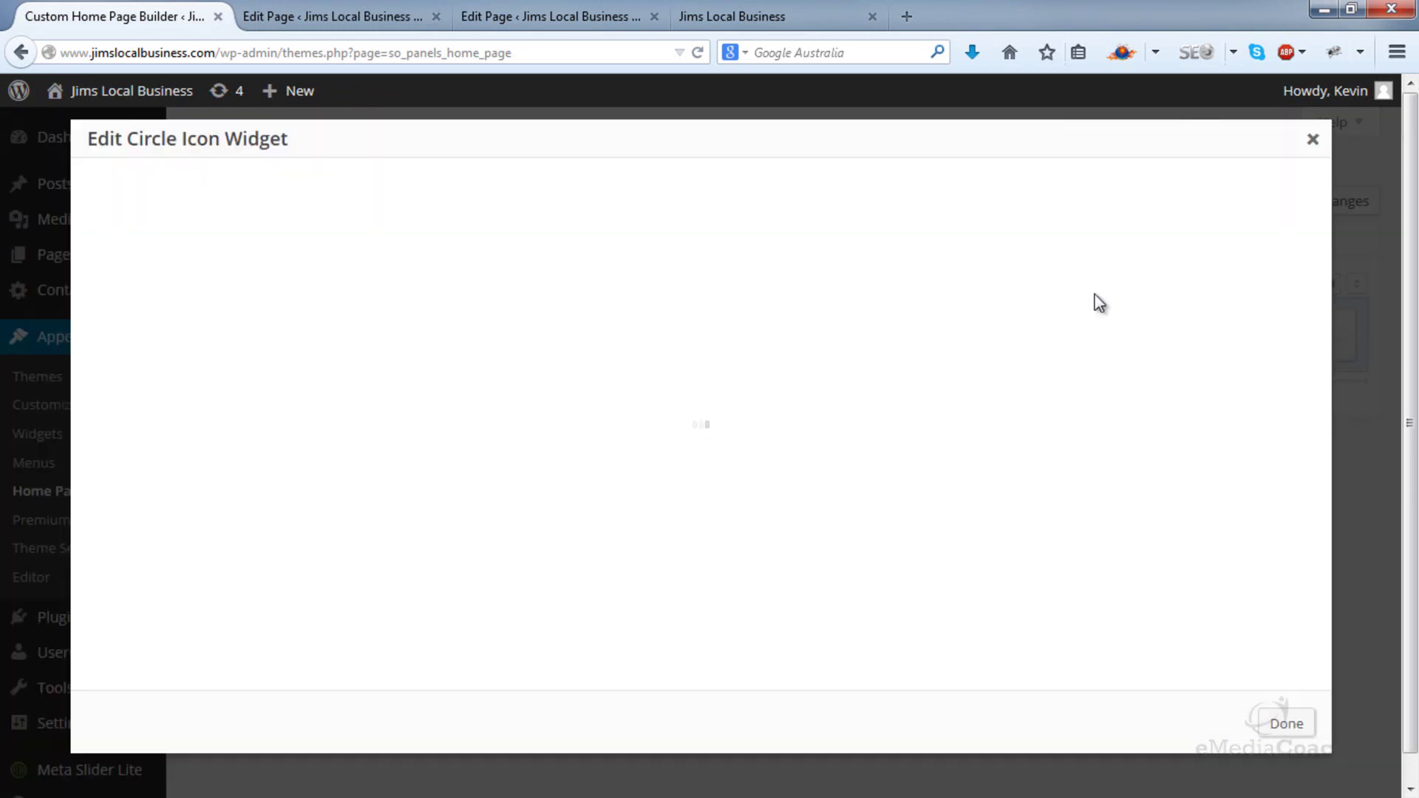
{"action": "left_click", "coordinate": [592, 24]}
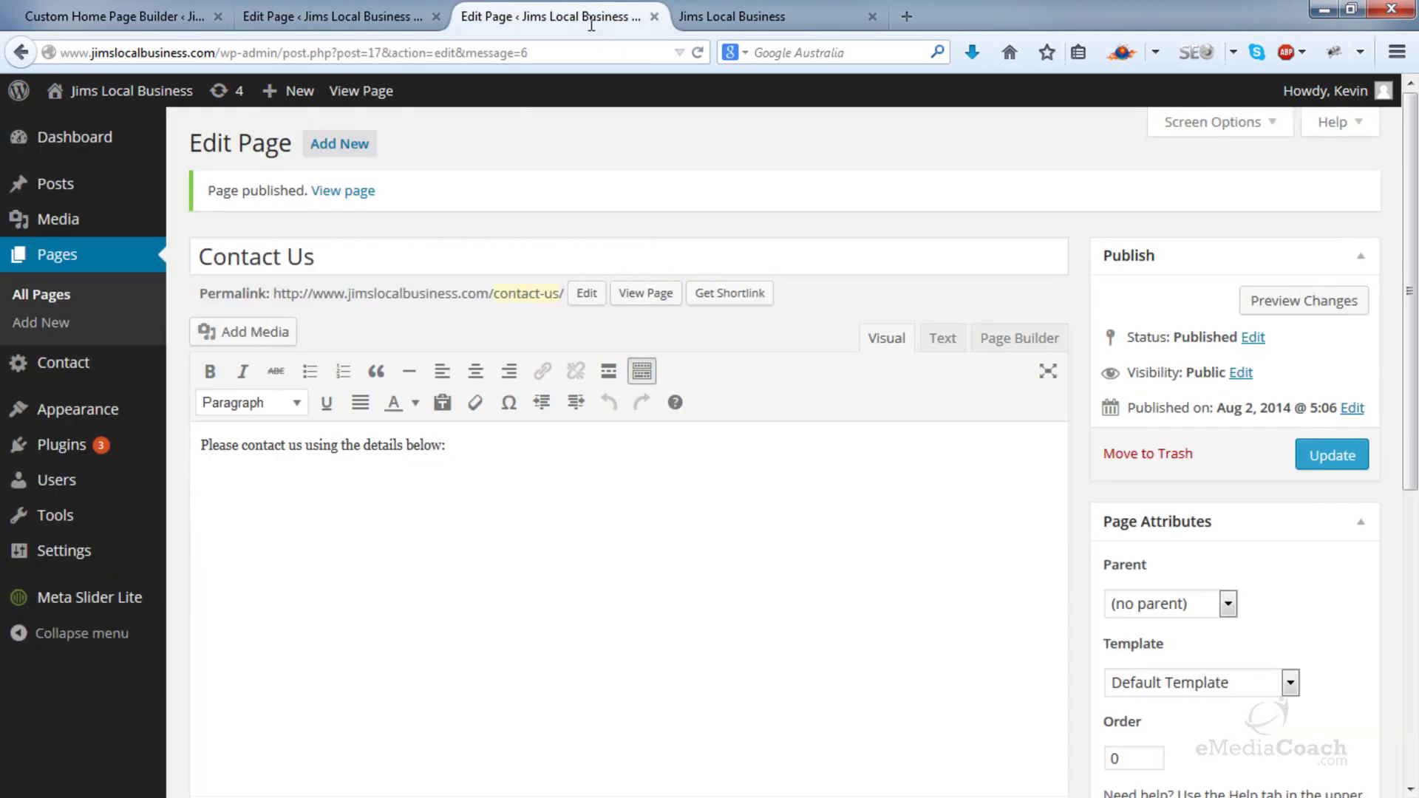
{"action": "left_click_drag", "start_coordinate": [274, 297], "coordinate": [432, 297]}
{"action": "left_click_drag", "start_coordinate": [531, 301], "coordinate": [564, 306]}
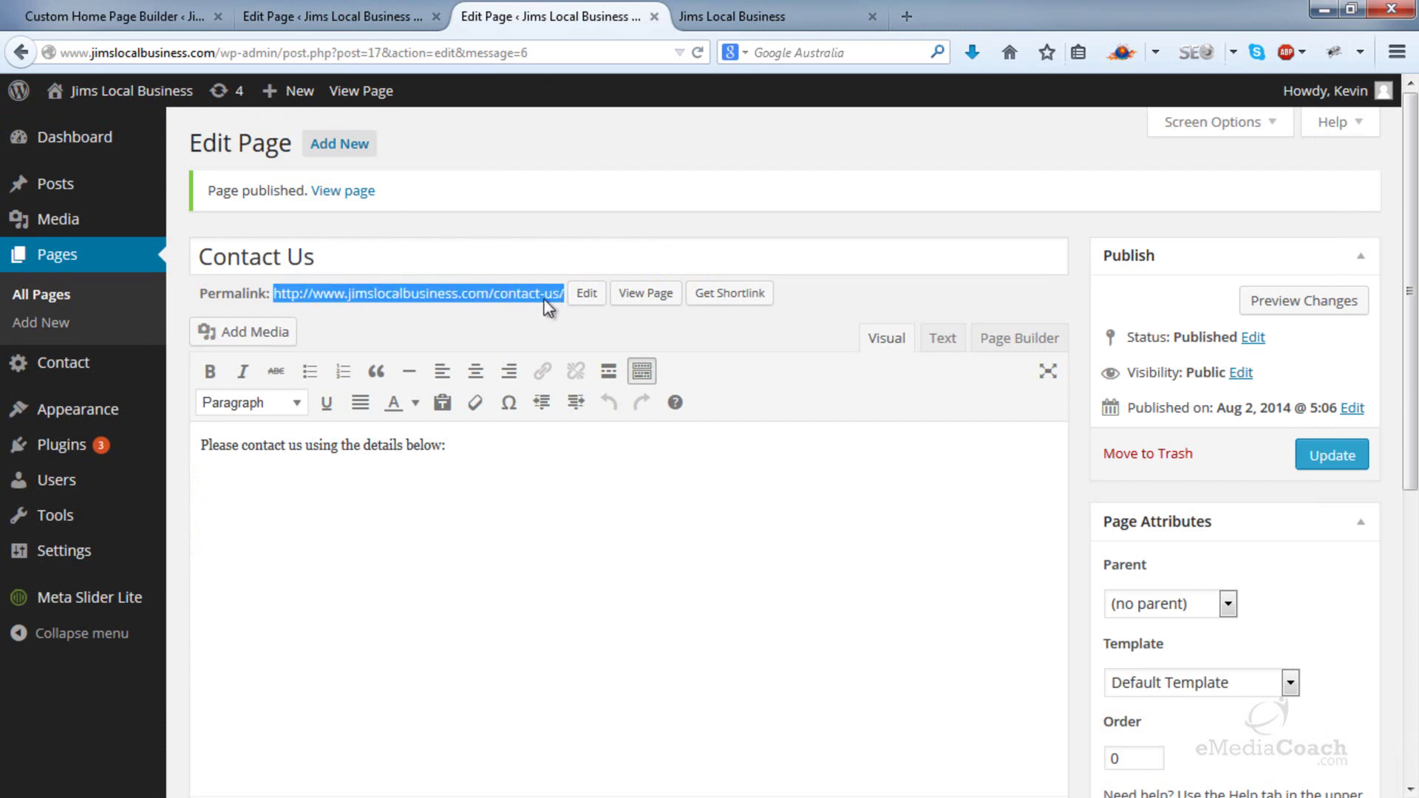
{"action": "right_click", "coordinate": [547, 301]}
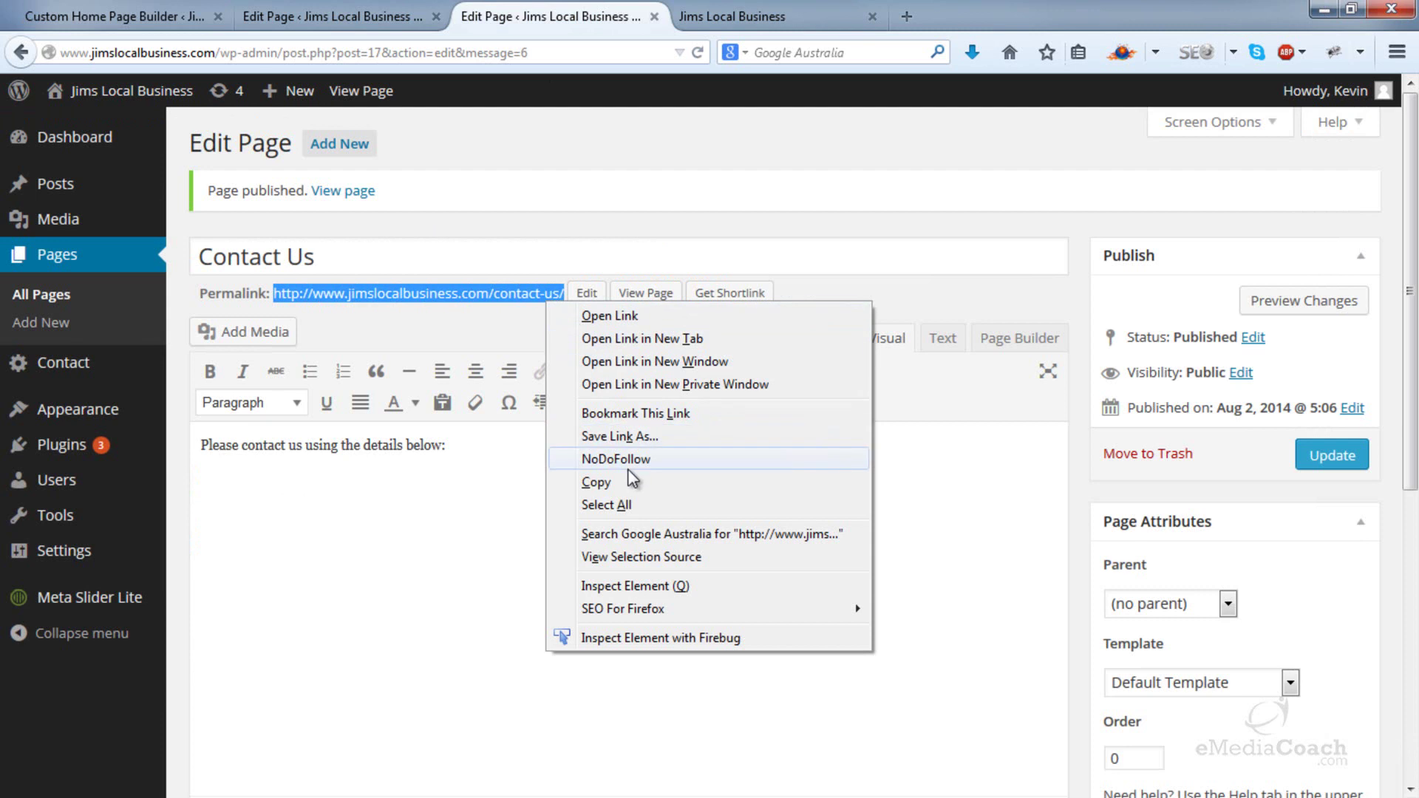
{"action": "left_click", "coordinate": [606, 484]}
{"action": "left_click", "coordinate": [177, 26]}
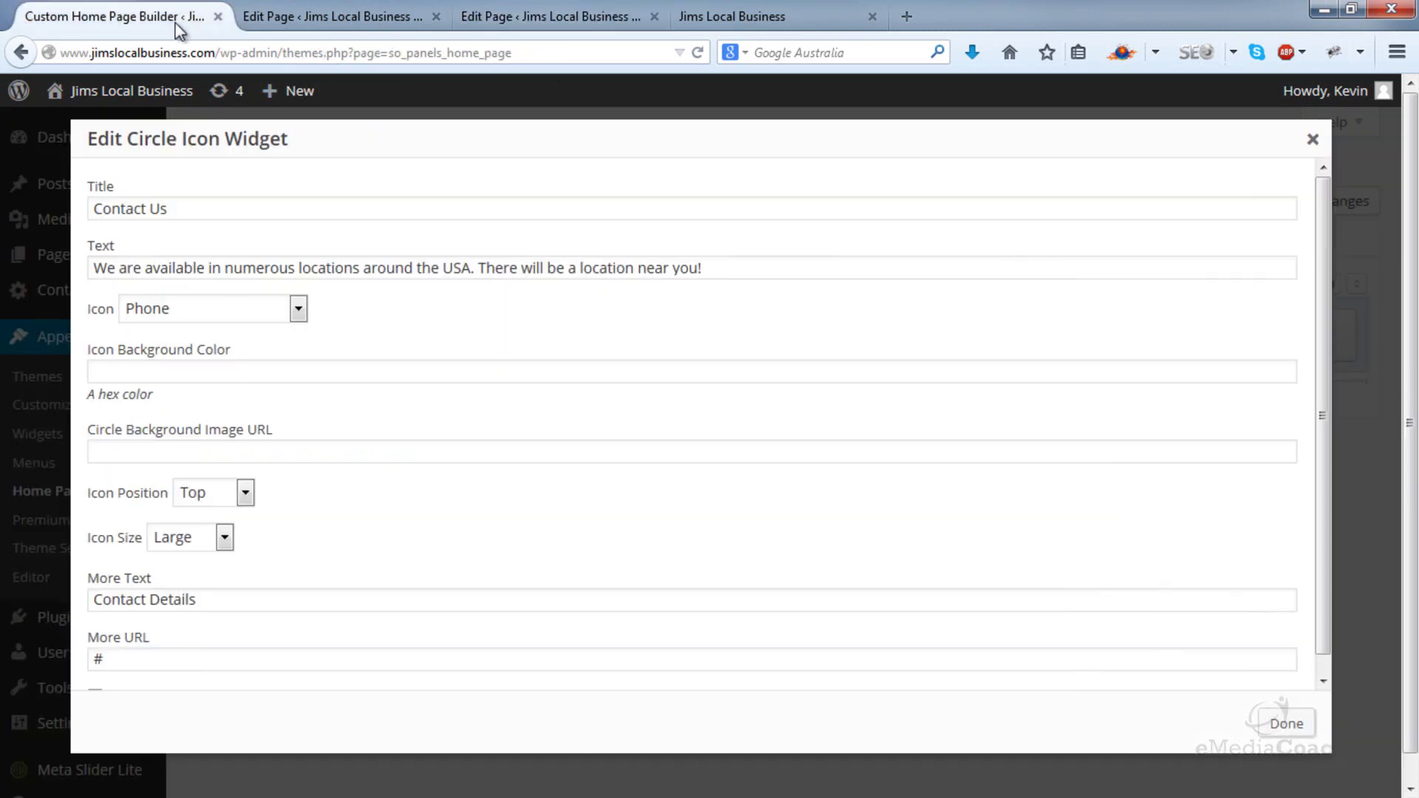
{"action": "scroll", "coordinate": [285, 567], "scroll_direction": "down", "scroll_amount": 1}
{"action": "double_click", "coordinate": [97, 642]}
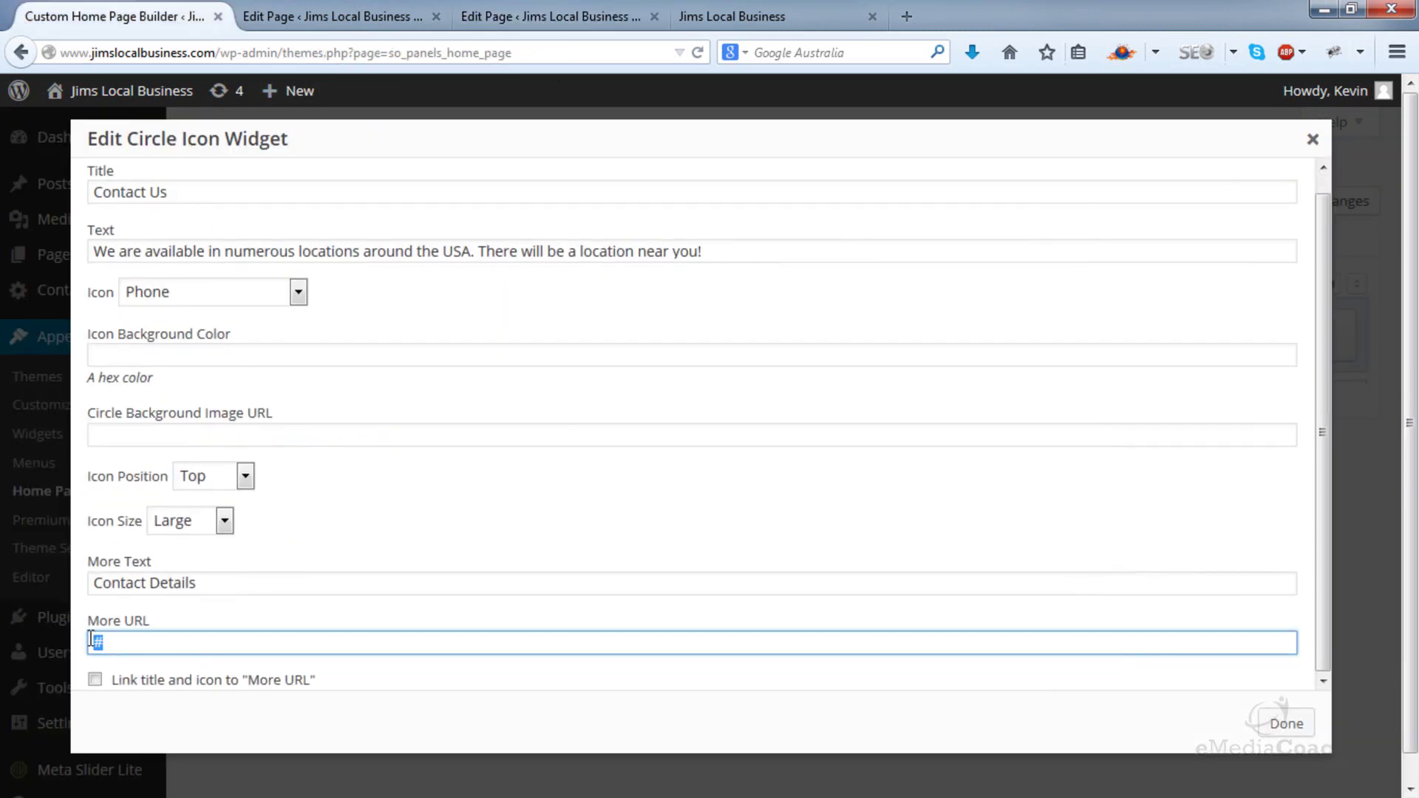
{"action": "key", "text": "ctrl+v"}
{"action": "left_click", "coordinate": [95, 680]}
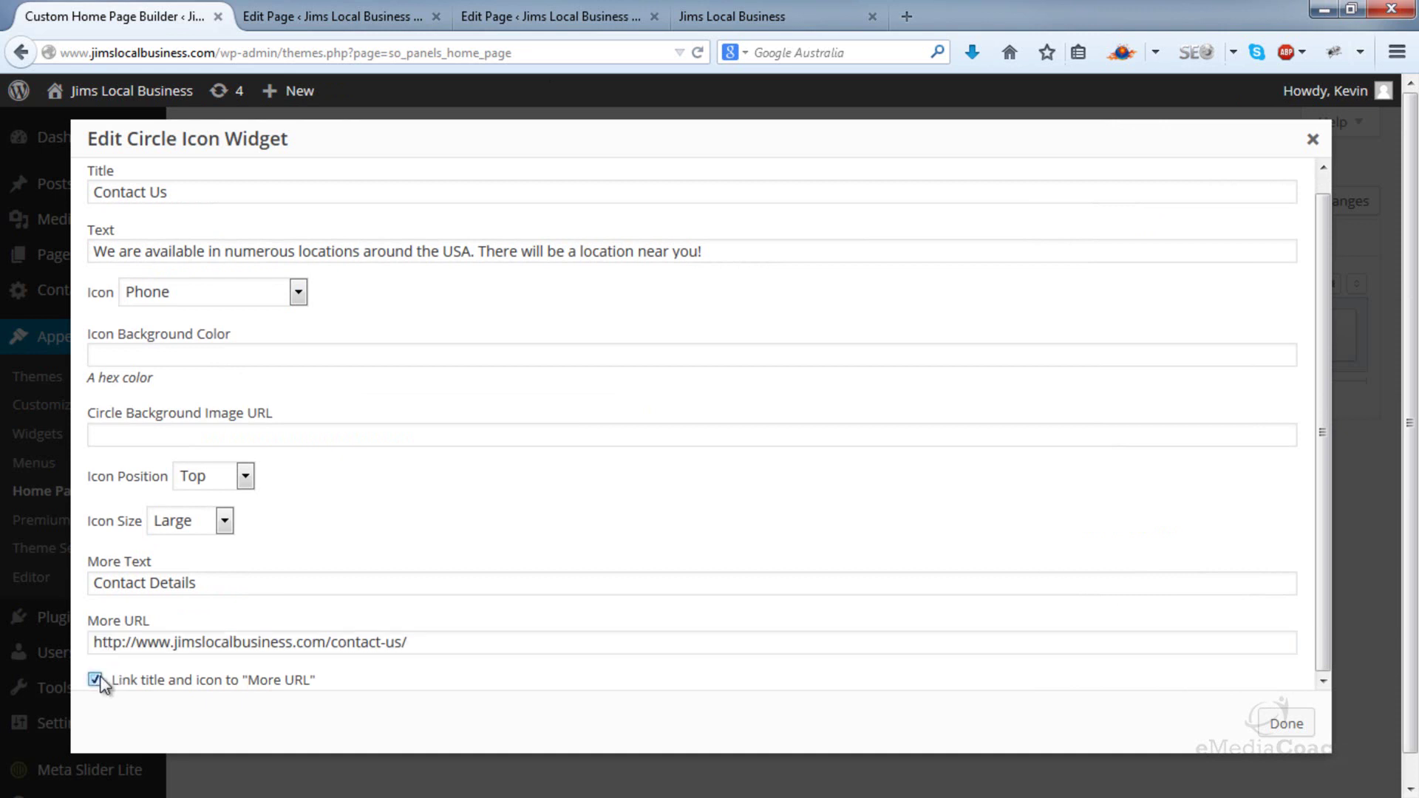
{"action": "left_click", "coordinate": [1286, 723]}
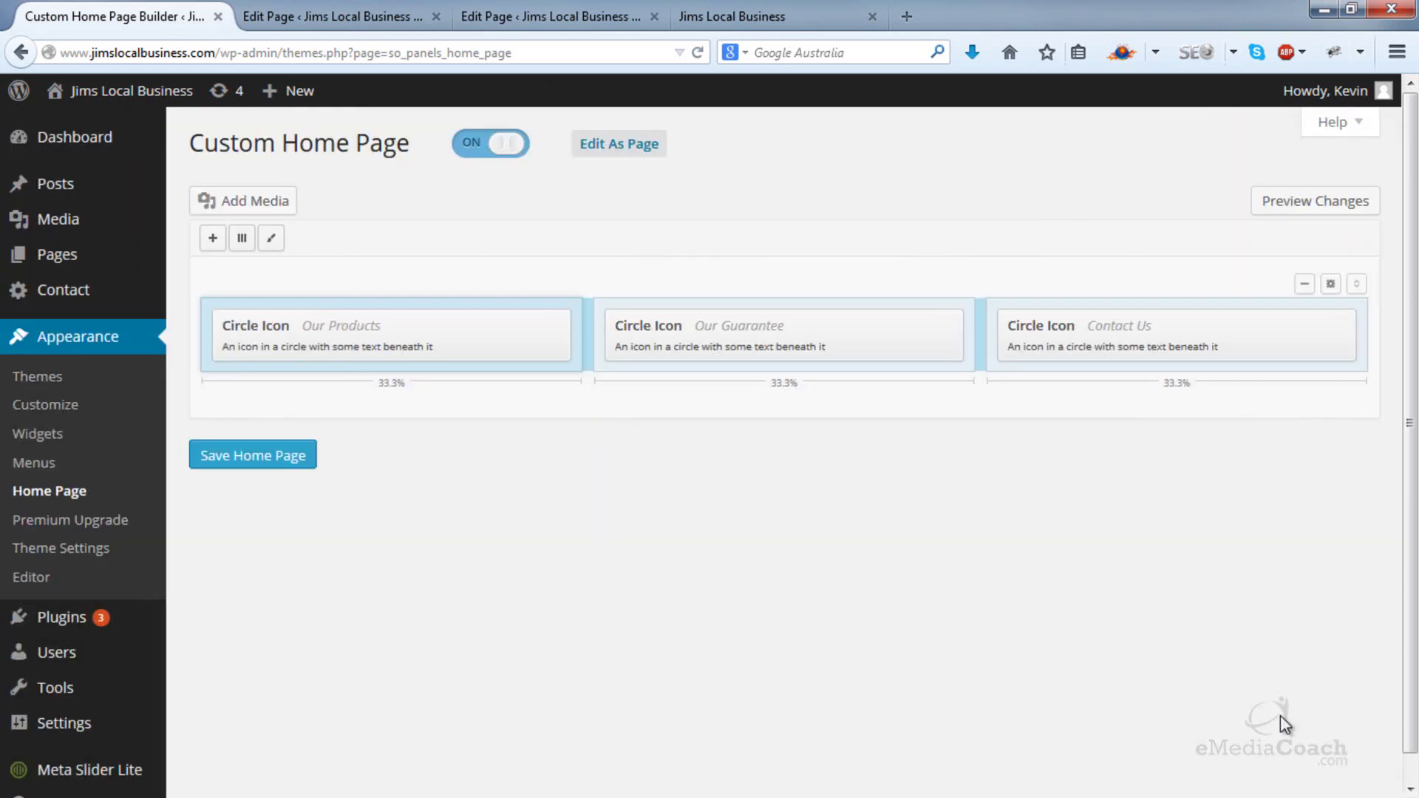
{"action": "left_click", "coordinate": [272, 471]}
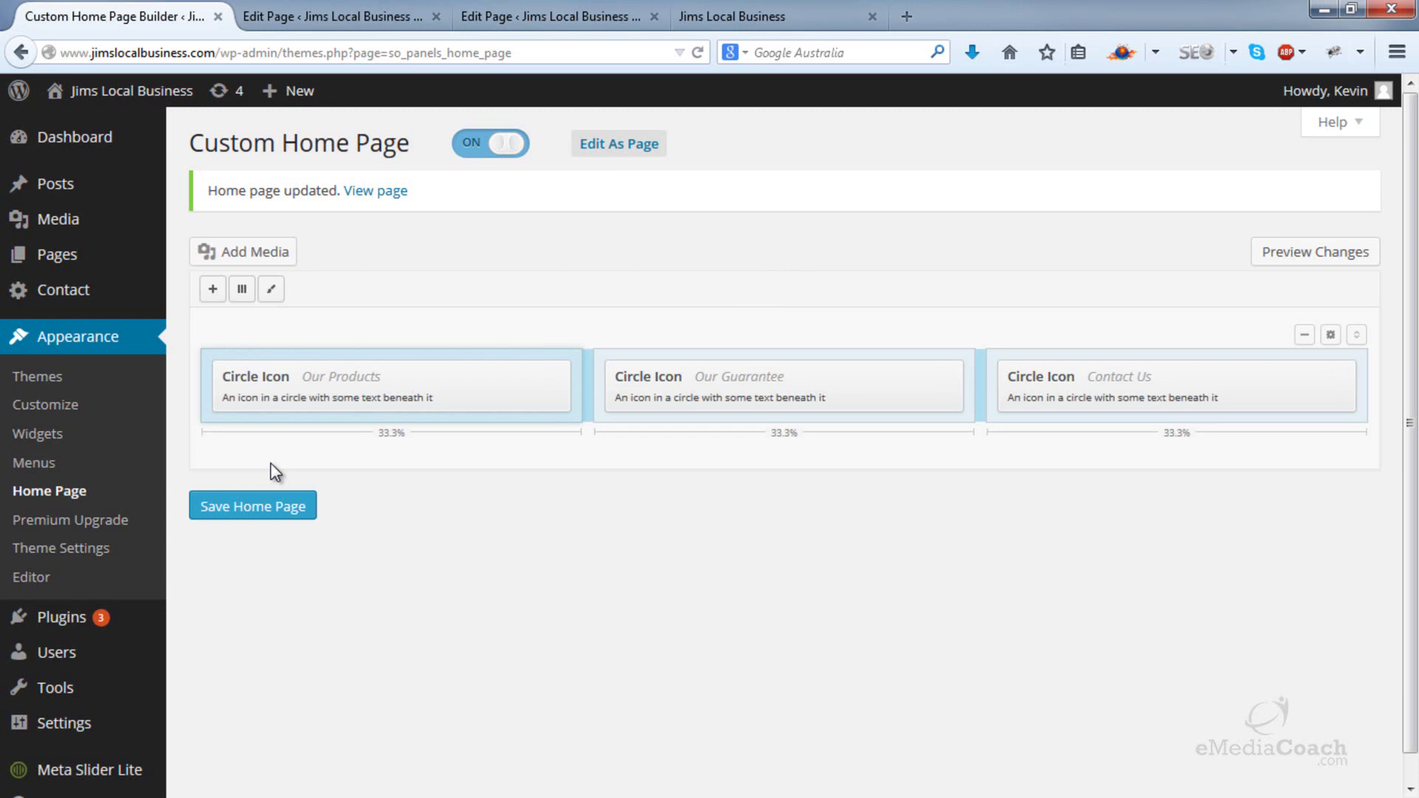
- Reload the live home page and test the Our Products, Our Guarantee and Contact Us widget links, returning home after each
{"action": "left_click", "coordinate": [721, 16]}
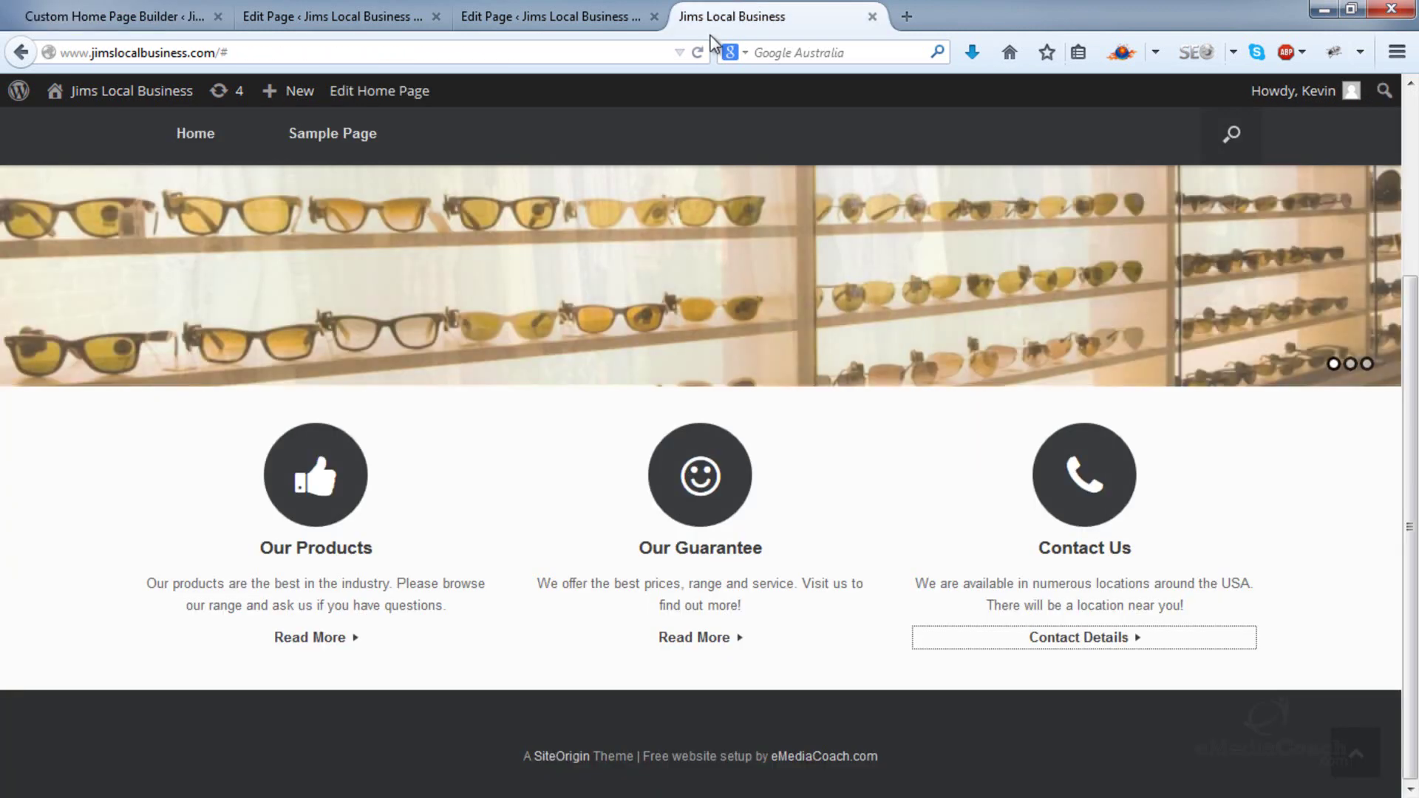
{"action": "left_click", "coordinate": [698, 52]}
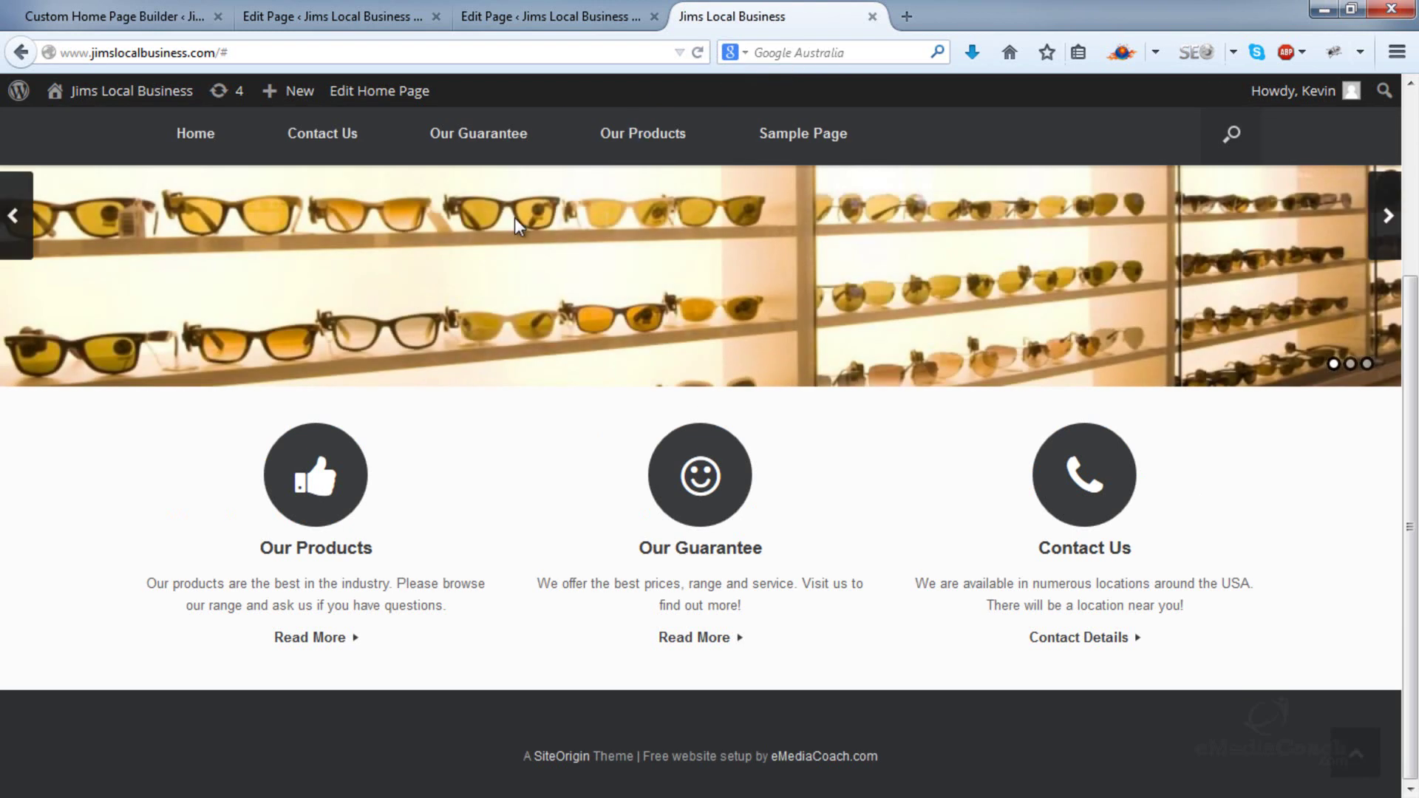
{"action": "left_click", "coordinate": [316, 641]}
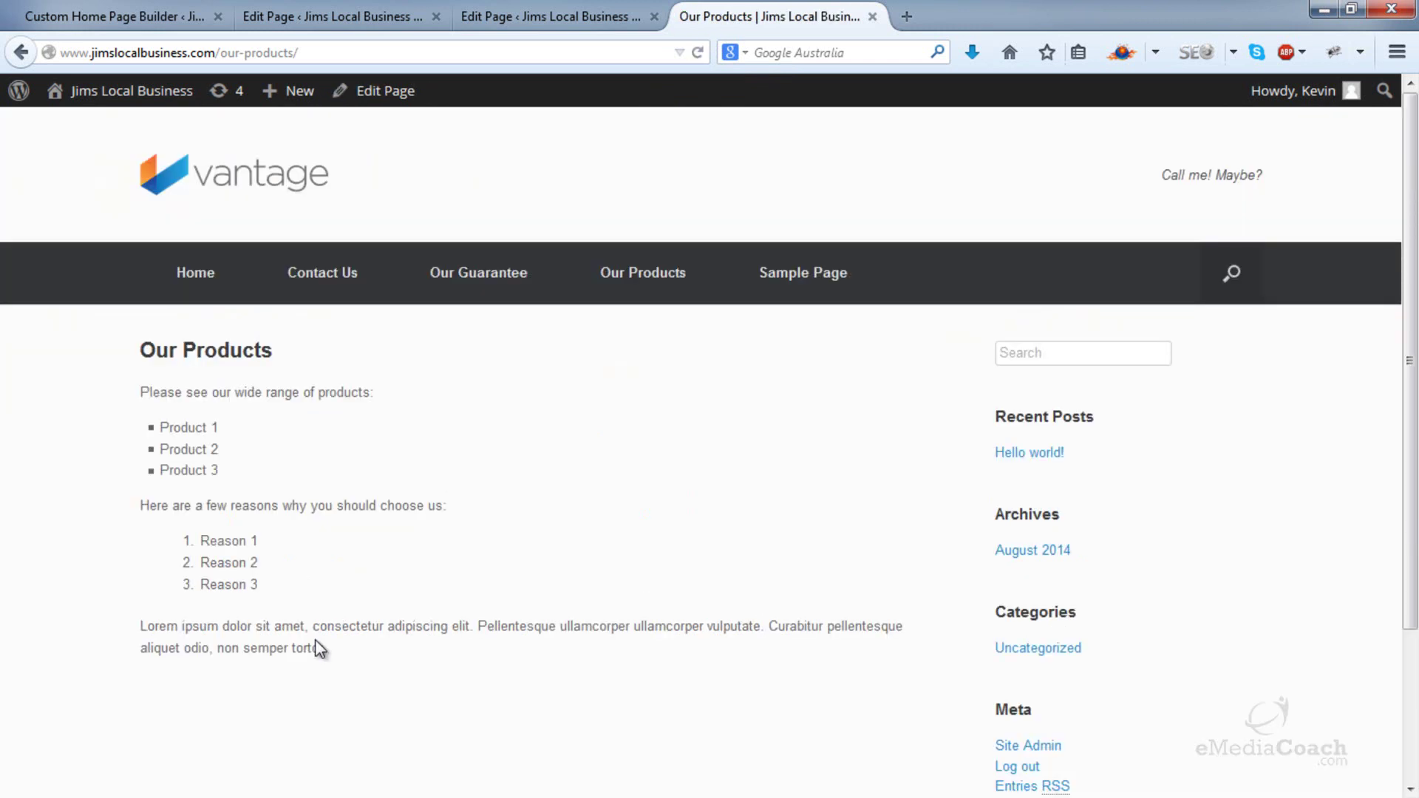
{"action": "key", "text": "alt+Left"}
{"action": "left_click", "coordinate": [703, 640]}
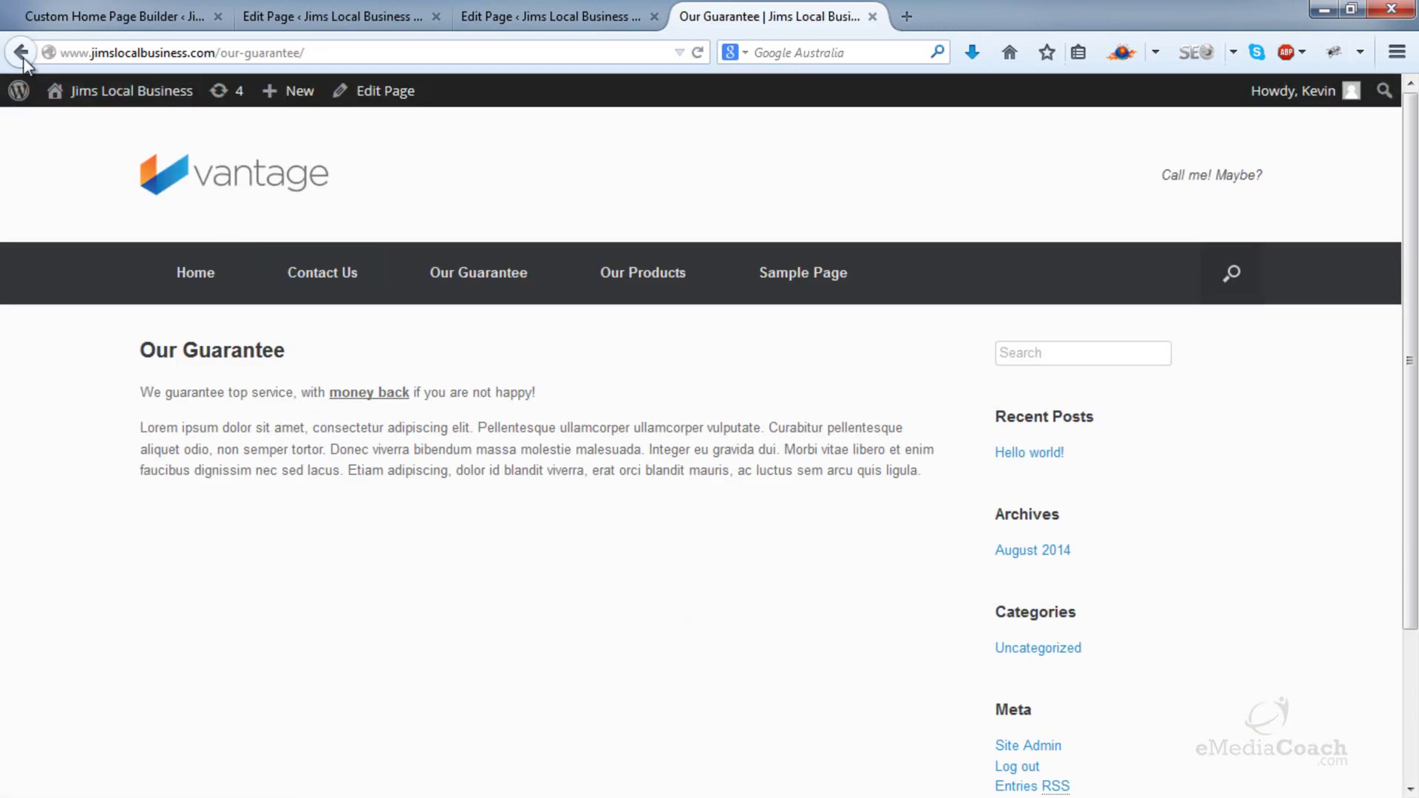
{"action": "left_click", "coordinate": [21, 53]}
{"action": "left_click", "coordinate": [1104, 648]}
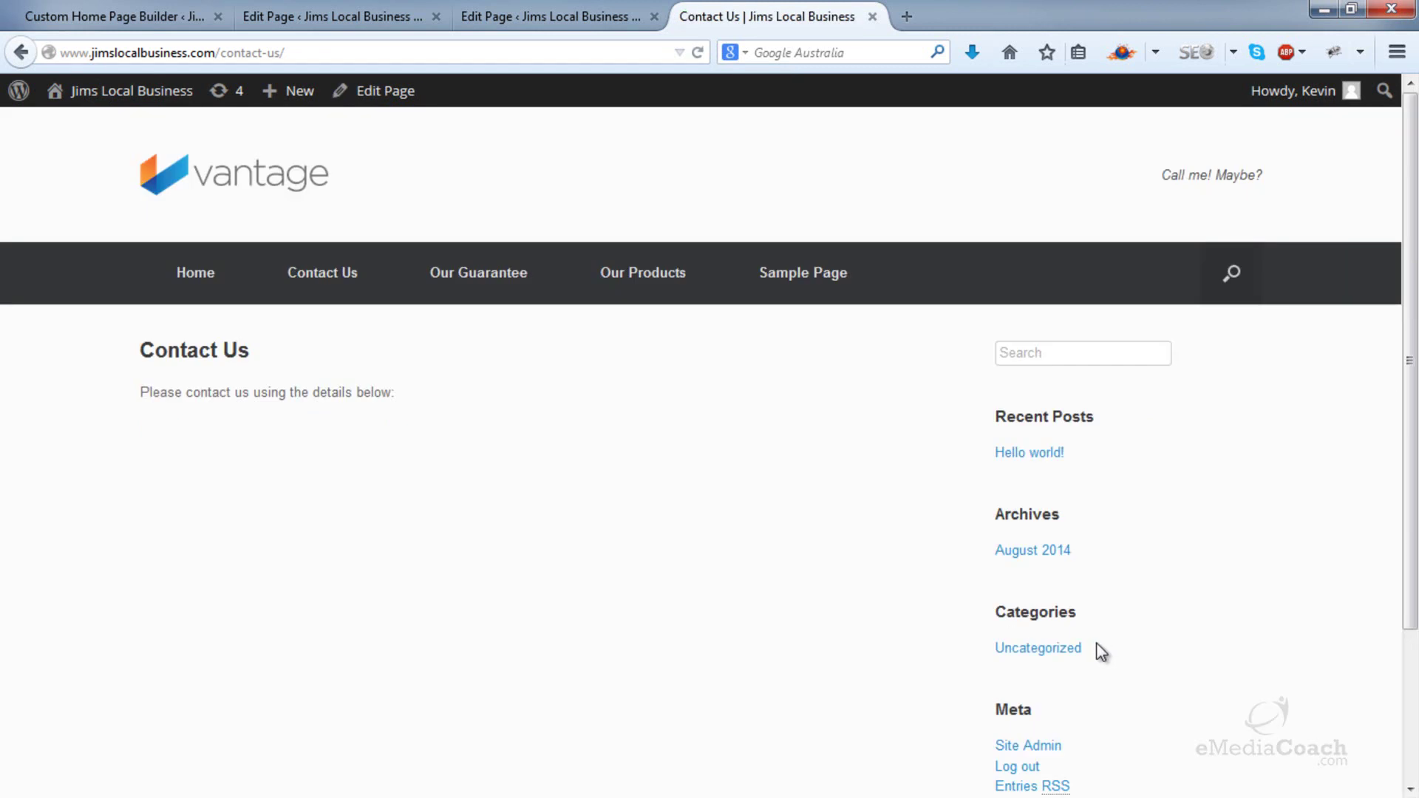
{"action": "left_click", "coordinate": [21, 53]}
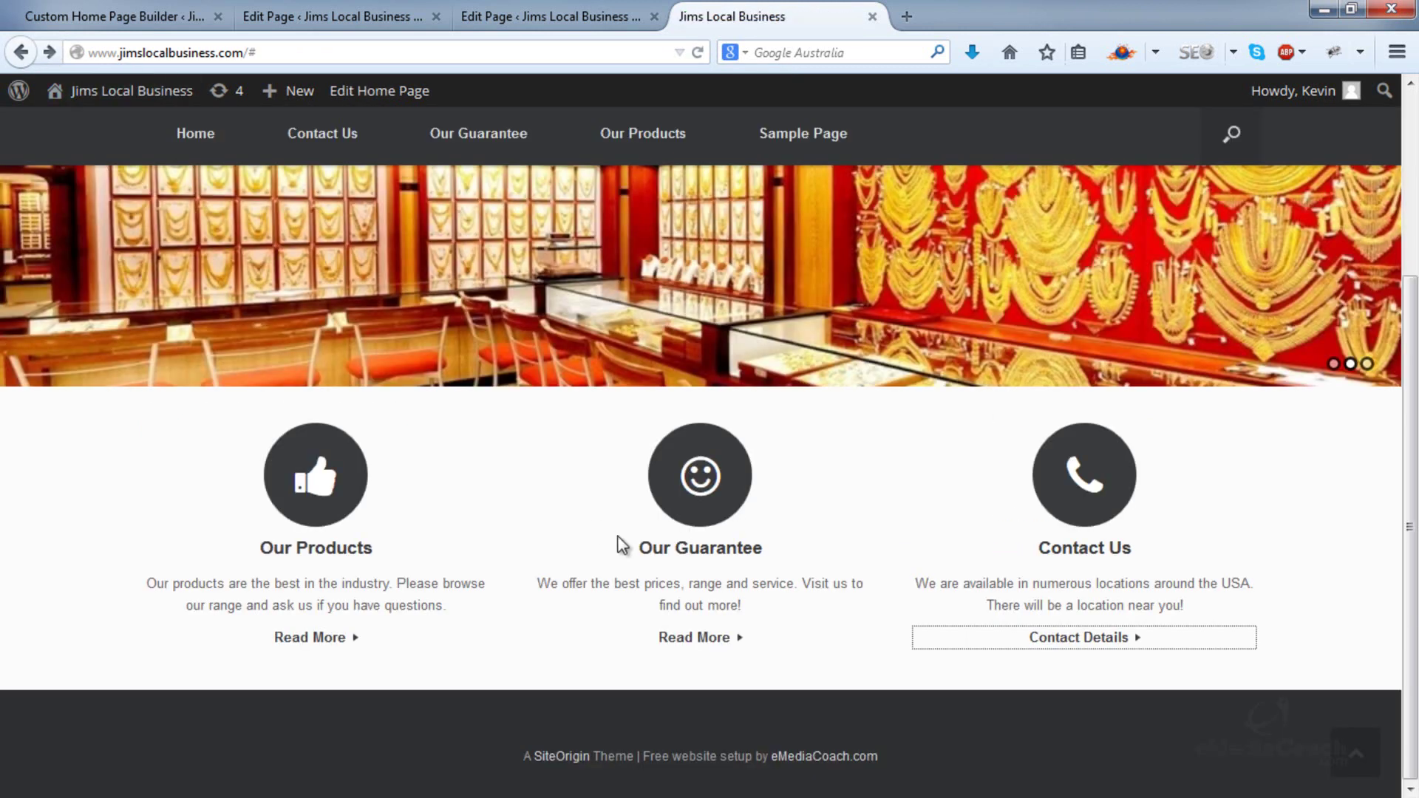
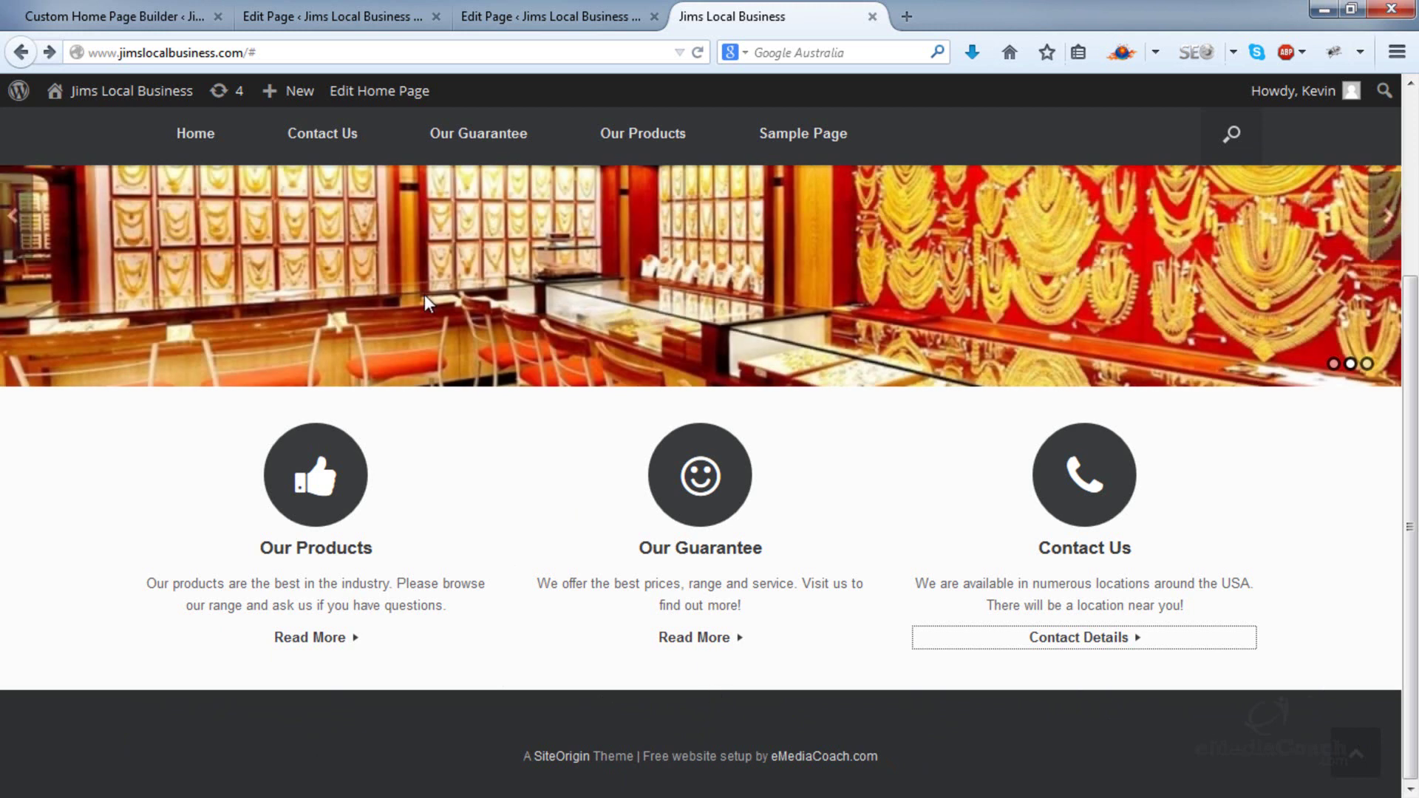
- Return to the Custom Home Page builder and close the two page-editing browser tabs
{"action": "left_click", "coordinate": [152, 20]}
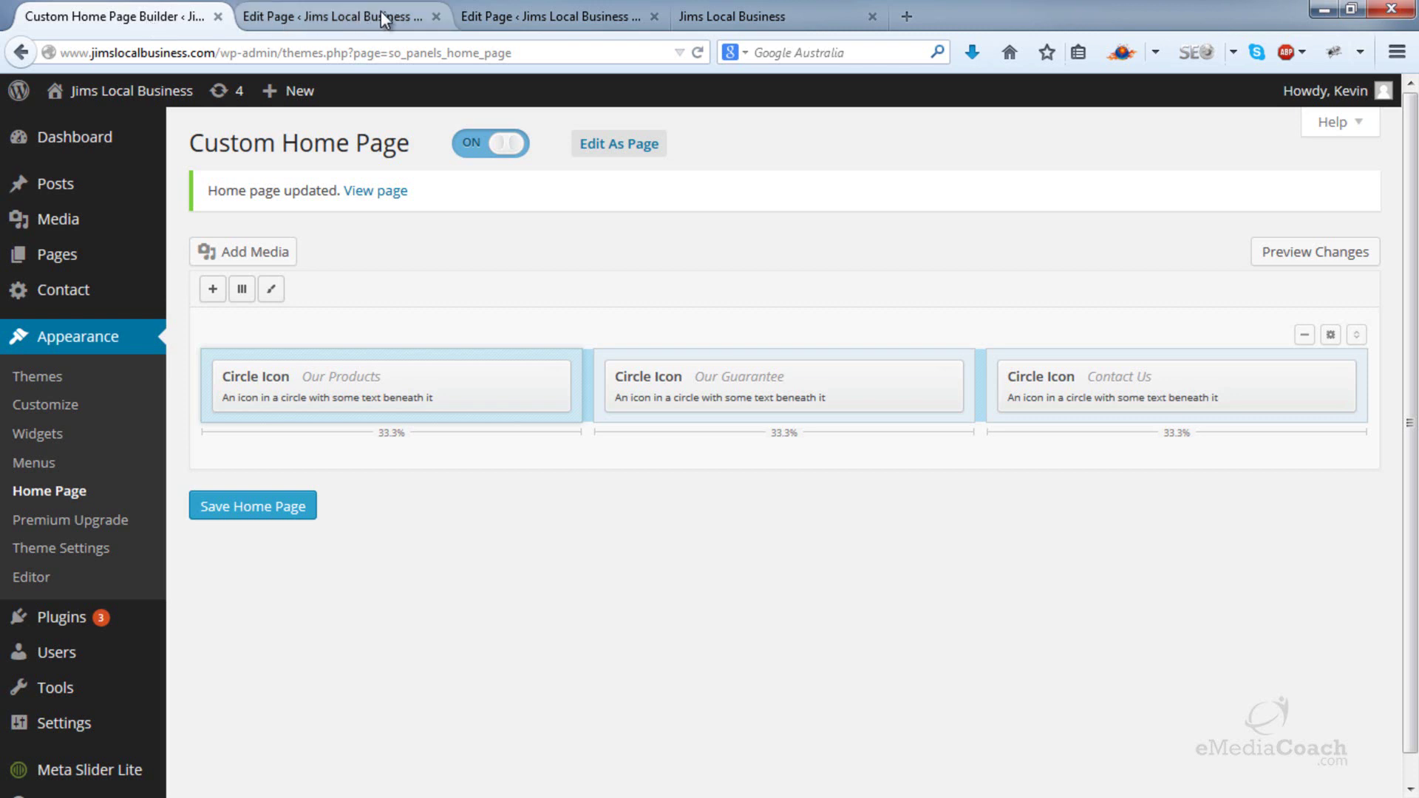
{"action": "left_click", "coordinate": [436, 17]}
{"action": "left_click", "coordinate": [436, 16]}
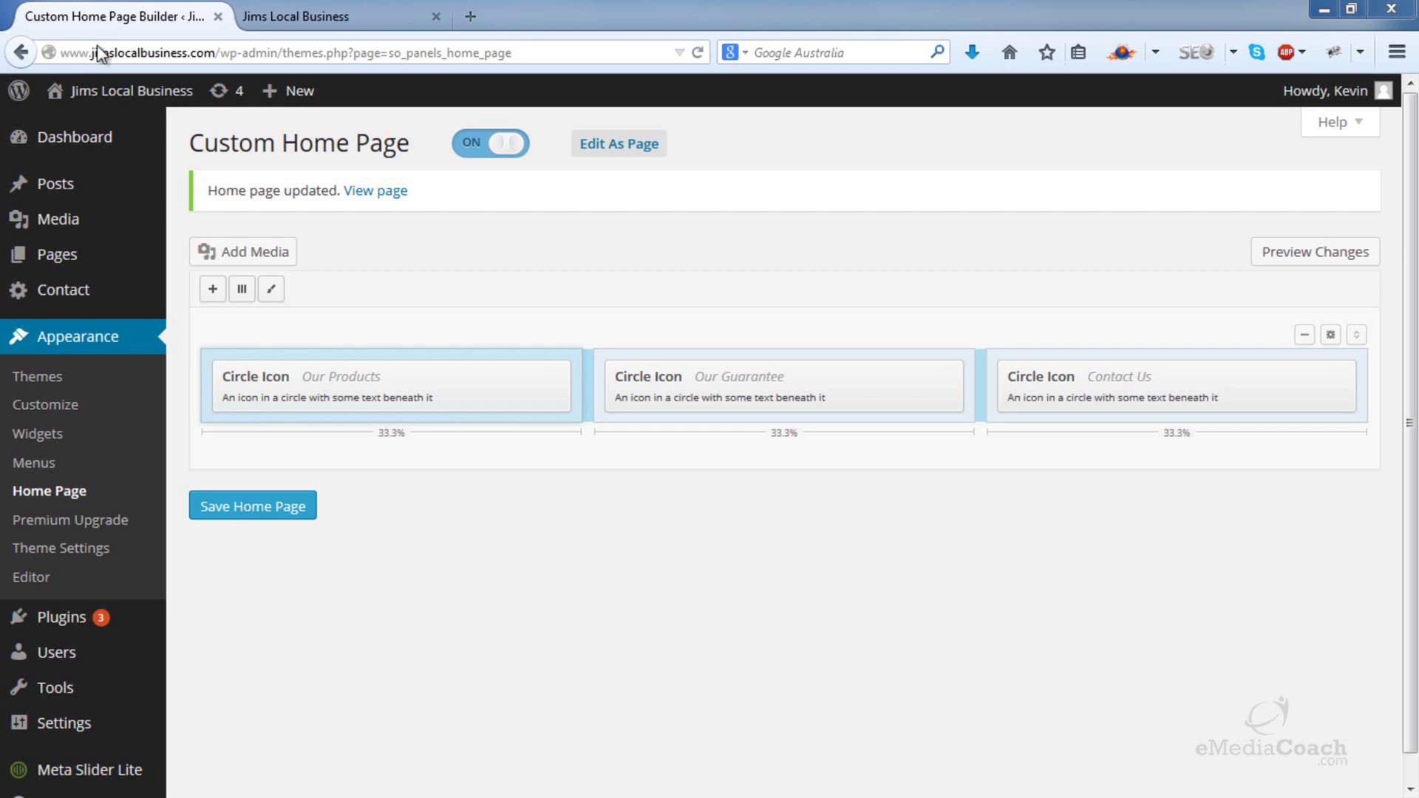
- Add a two-column row below the circle icons, resize its columns to 68.5% and 31.5%, and save the home page
{"action": "left_click", "coordinate": [250, 289]}
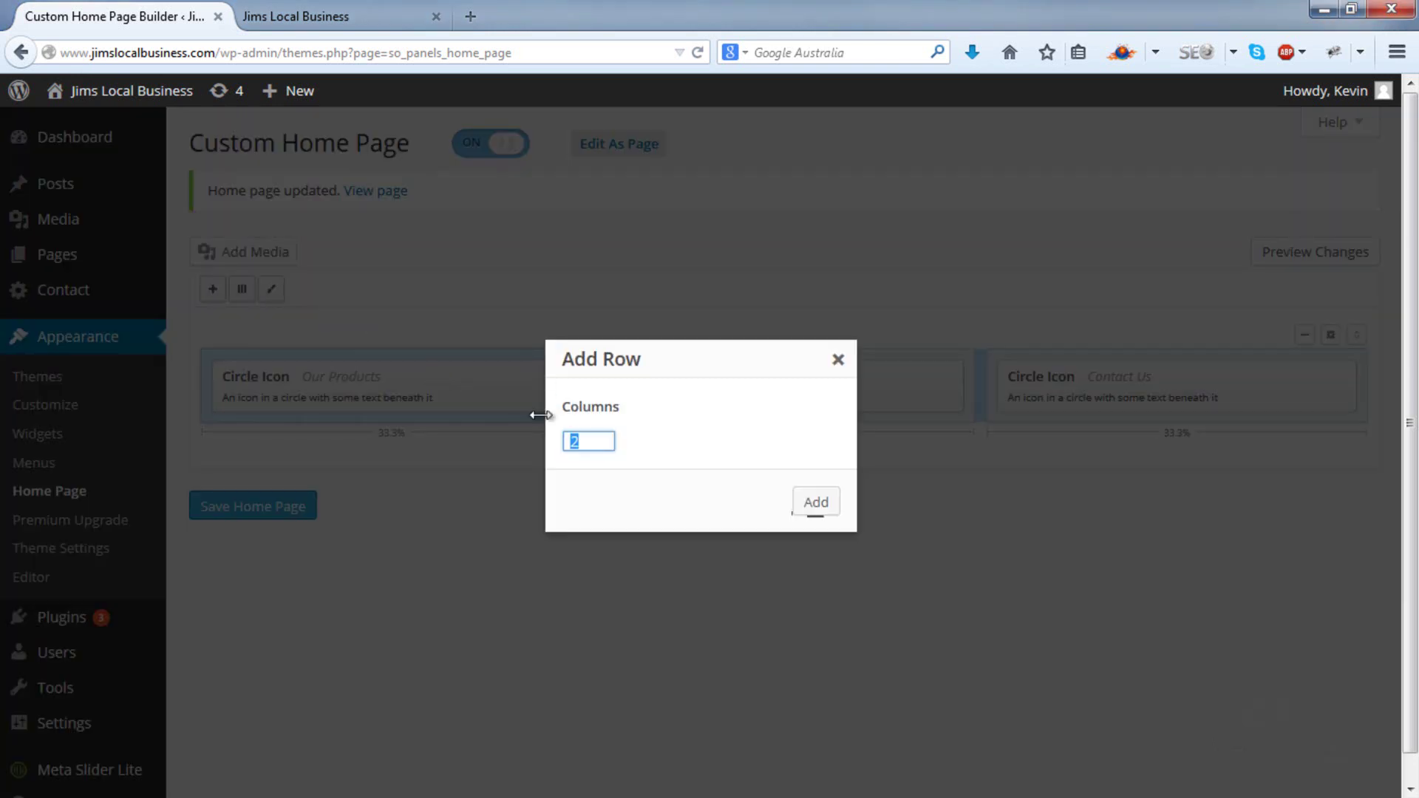
{"action": "left_click", "coordinate": [569, 441]}
{"action": "left_click", "coordinate": [808, 504]}
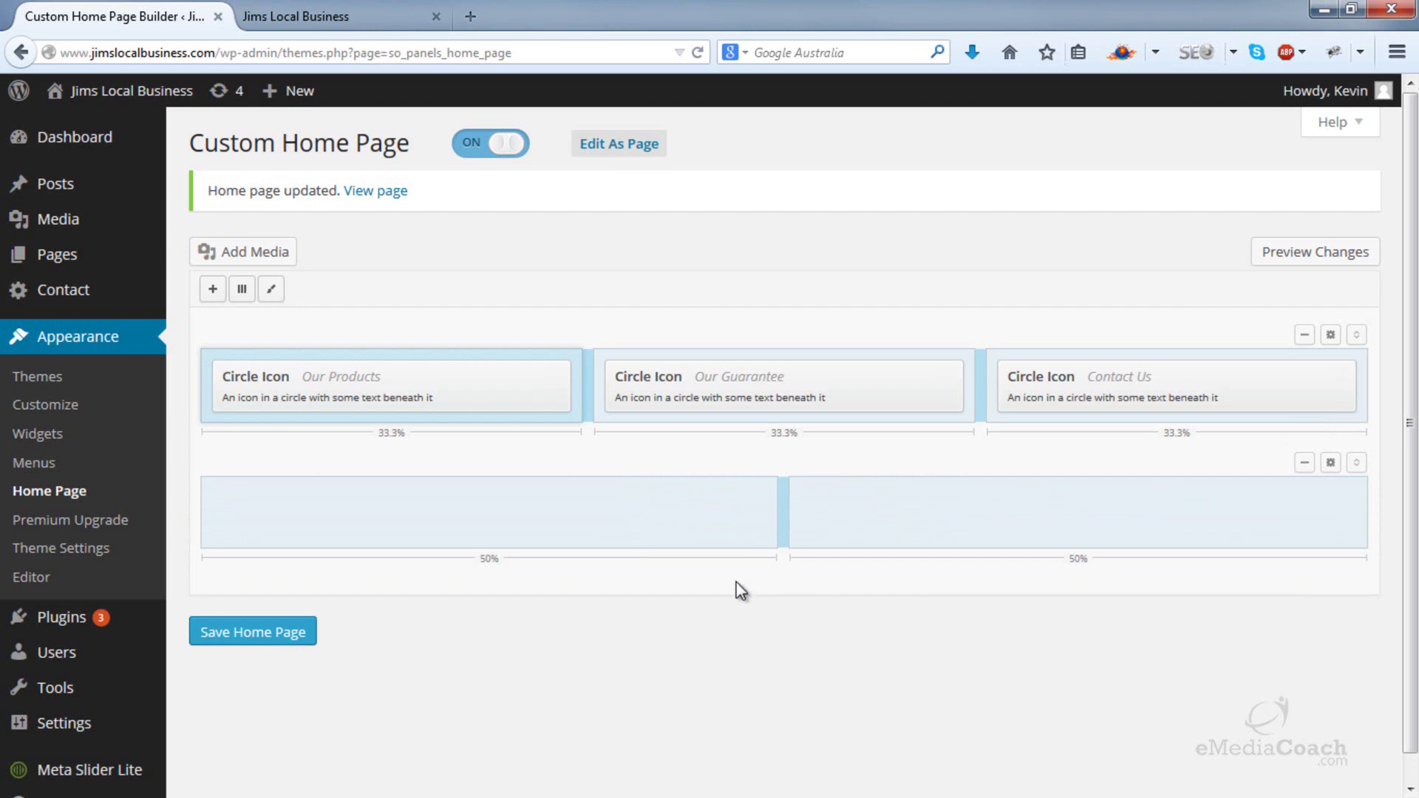
{"action": "left_click_drag", "start_coordinate": [782, 522], "coordinate": [1009, 513]}
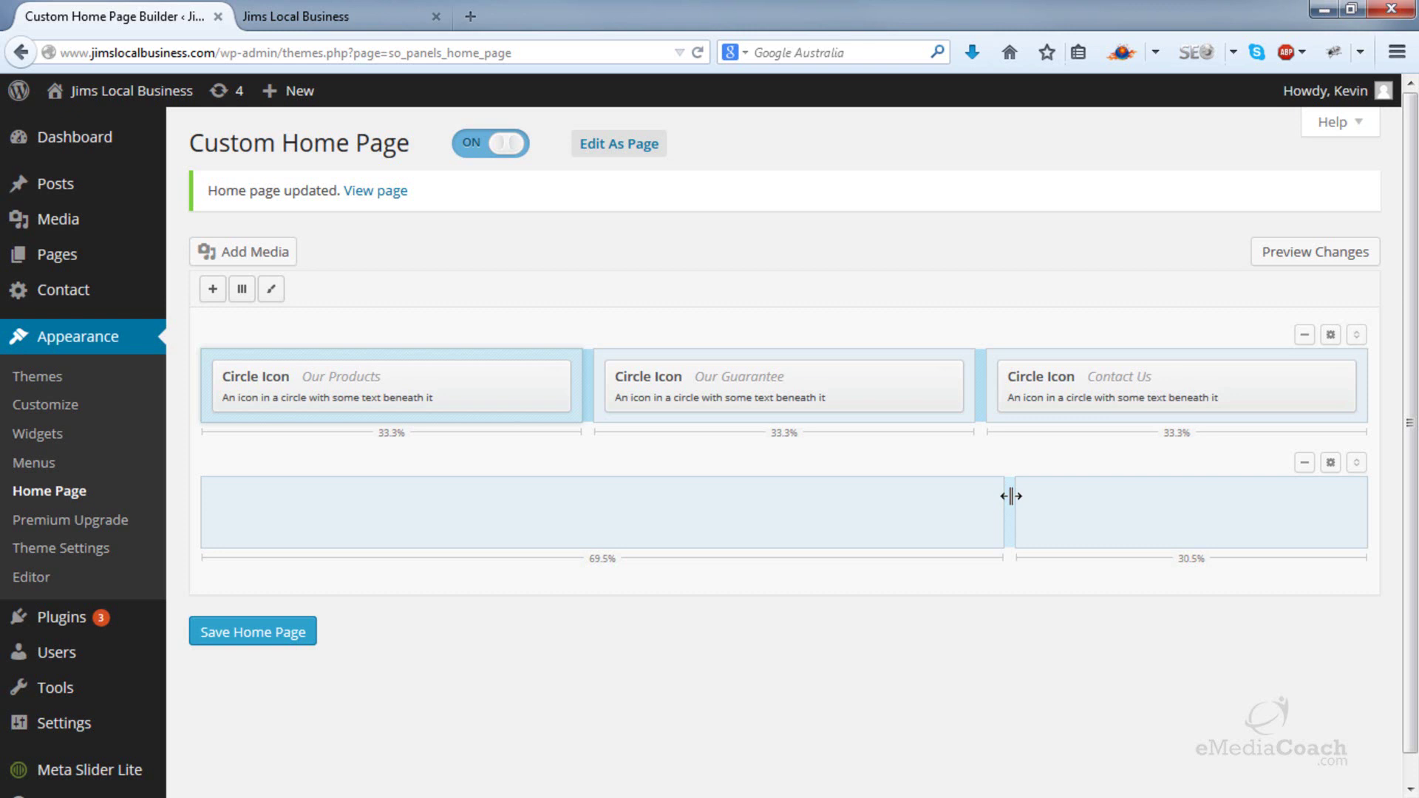
{"action": "mouse_move", "coordinate": [1007, 494]}
{"action": "left_mouse_down"}
{"action": "mouse_move", "coordinate": [982, 492]}
{"action": "mouse_move", "coordinate": [999, 493]}
{"action": "left_mouse_up"}
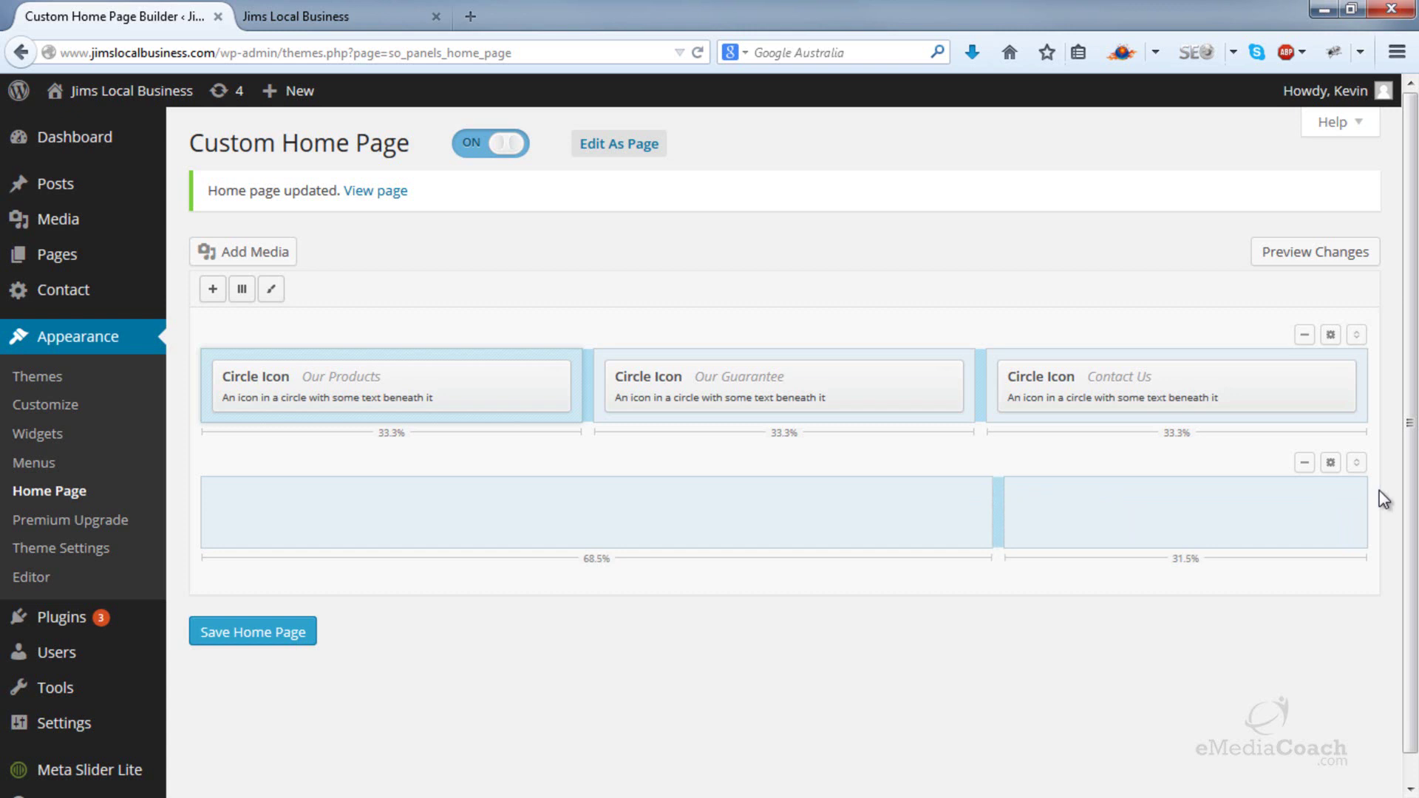
{"action": "left_click", "coordinate": [272, 646]}
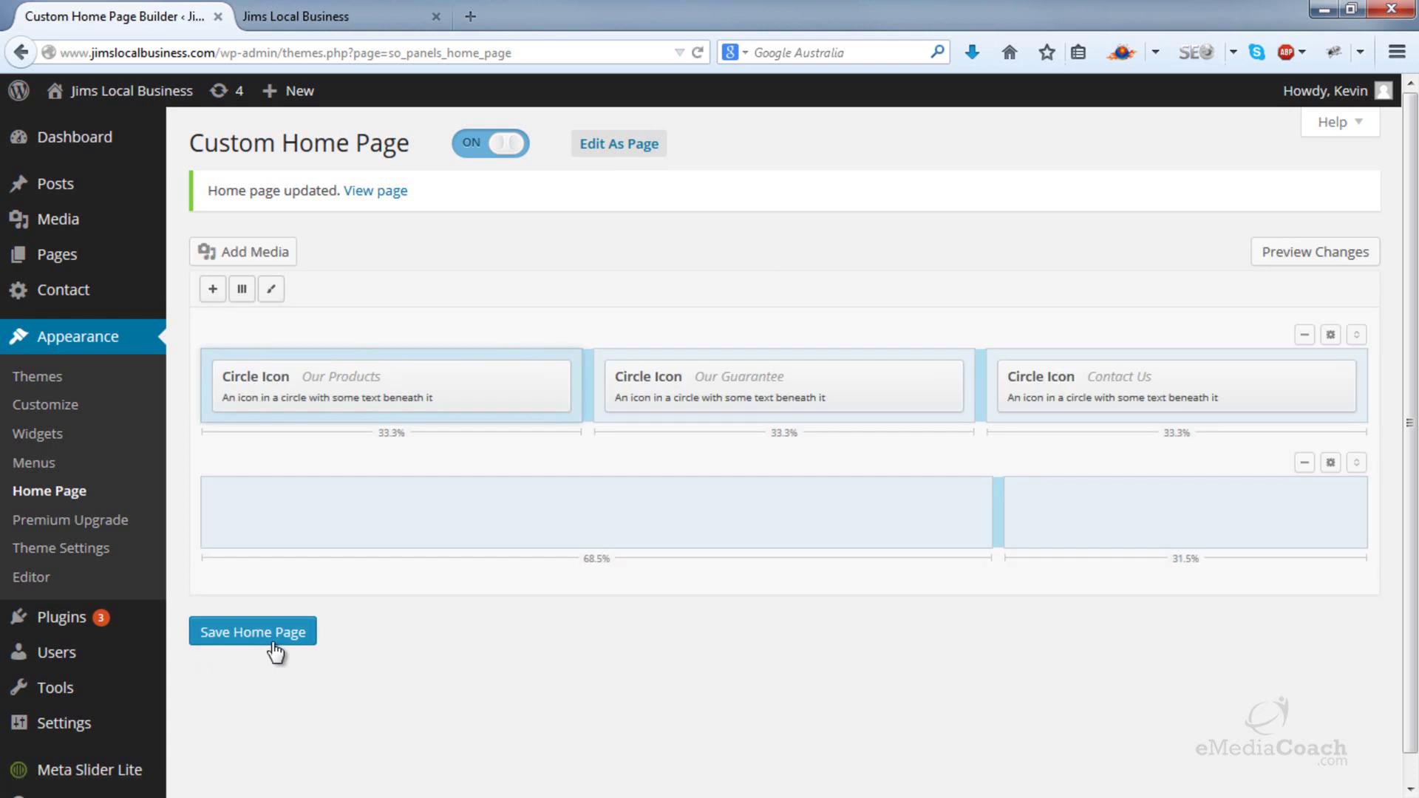
- Add a Text widget and place it in the wide column of the second row
{"action": "left_click", "coordinate": [213, 290]}
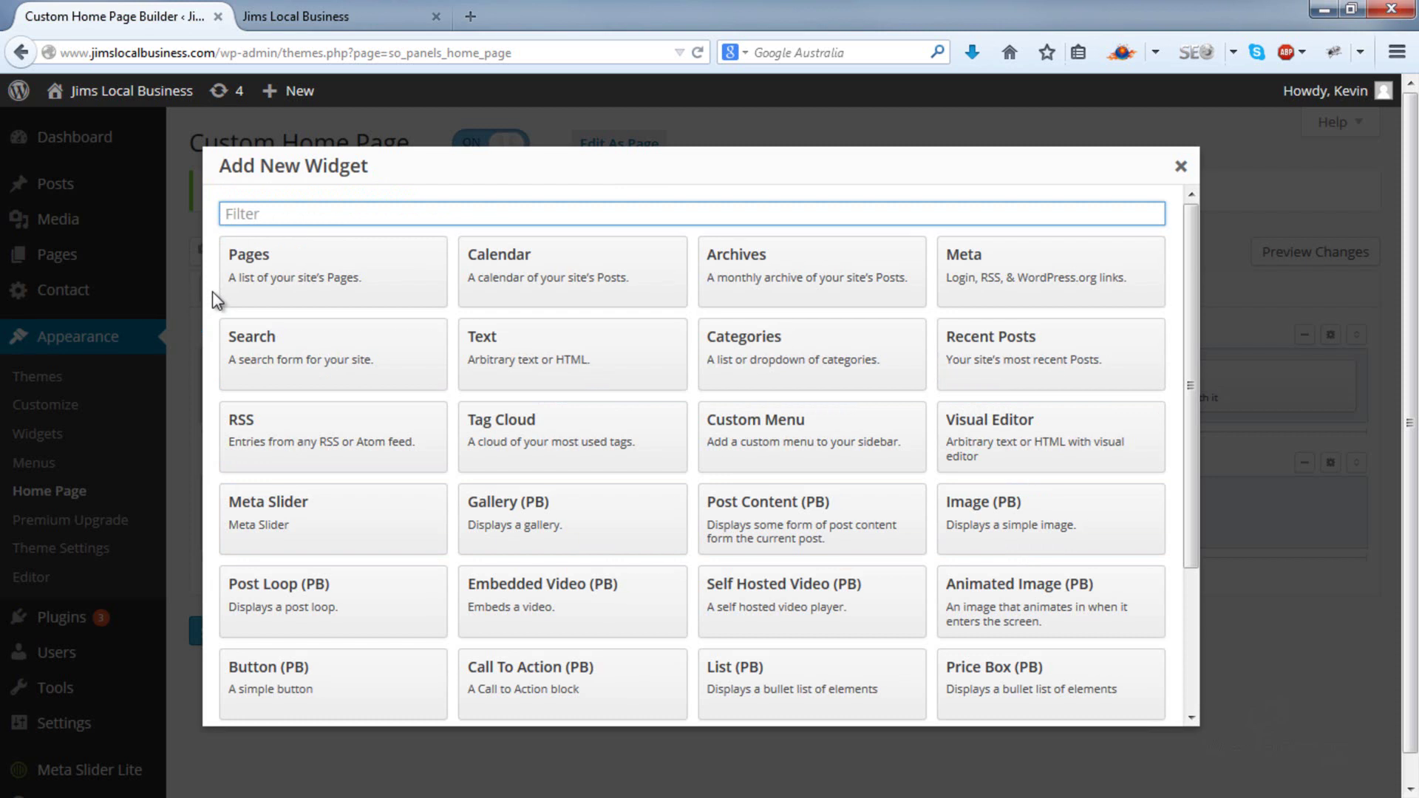
{"action": "left_click", "coordinate": [545, 346]}
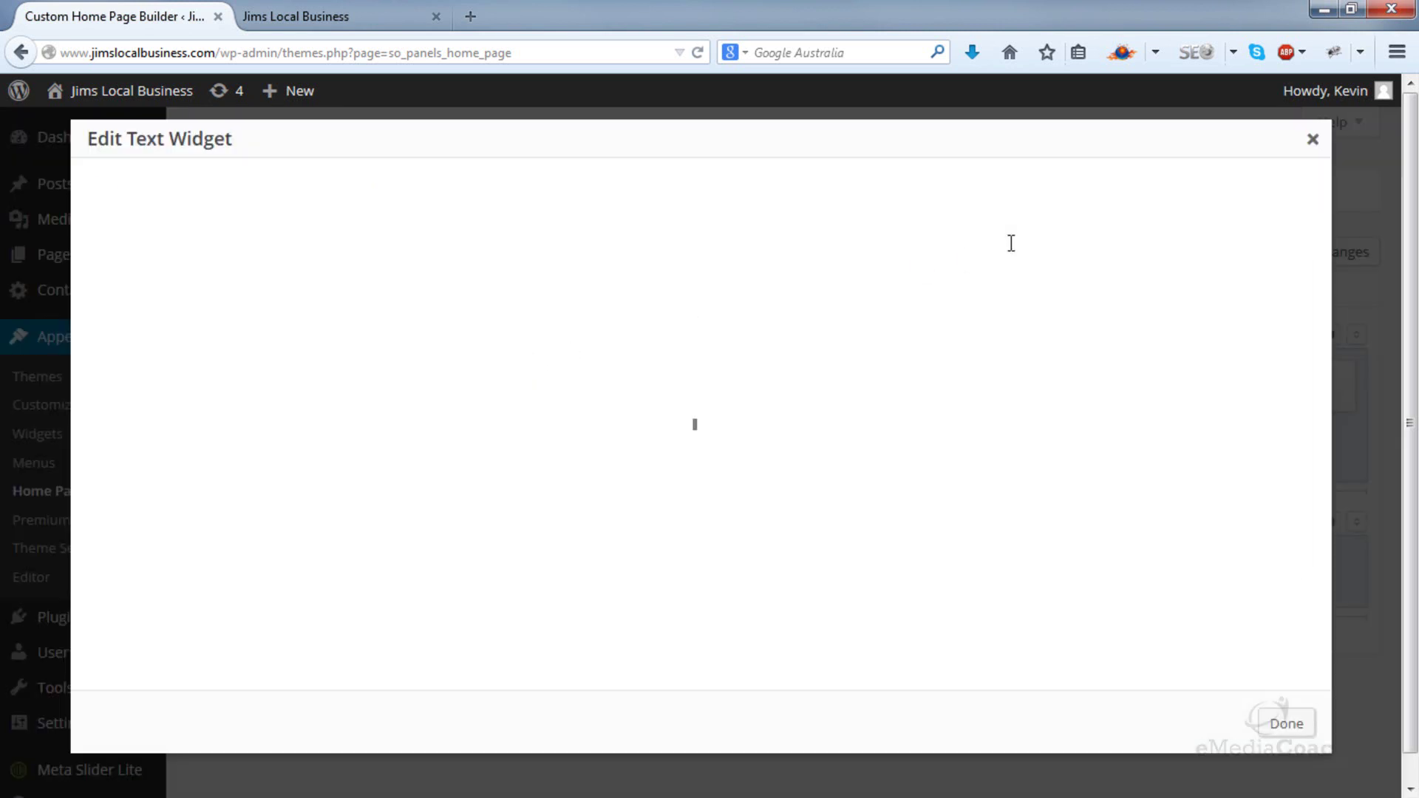
{"action": "left_click", "coordinate": [1313, 140]}
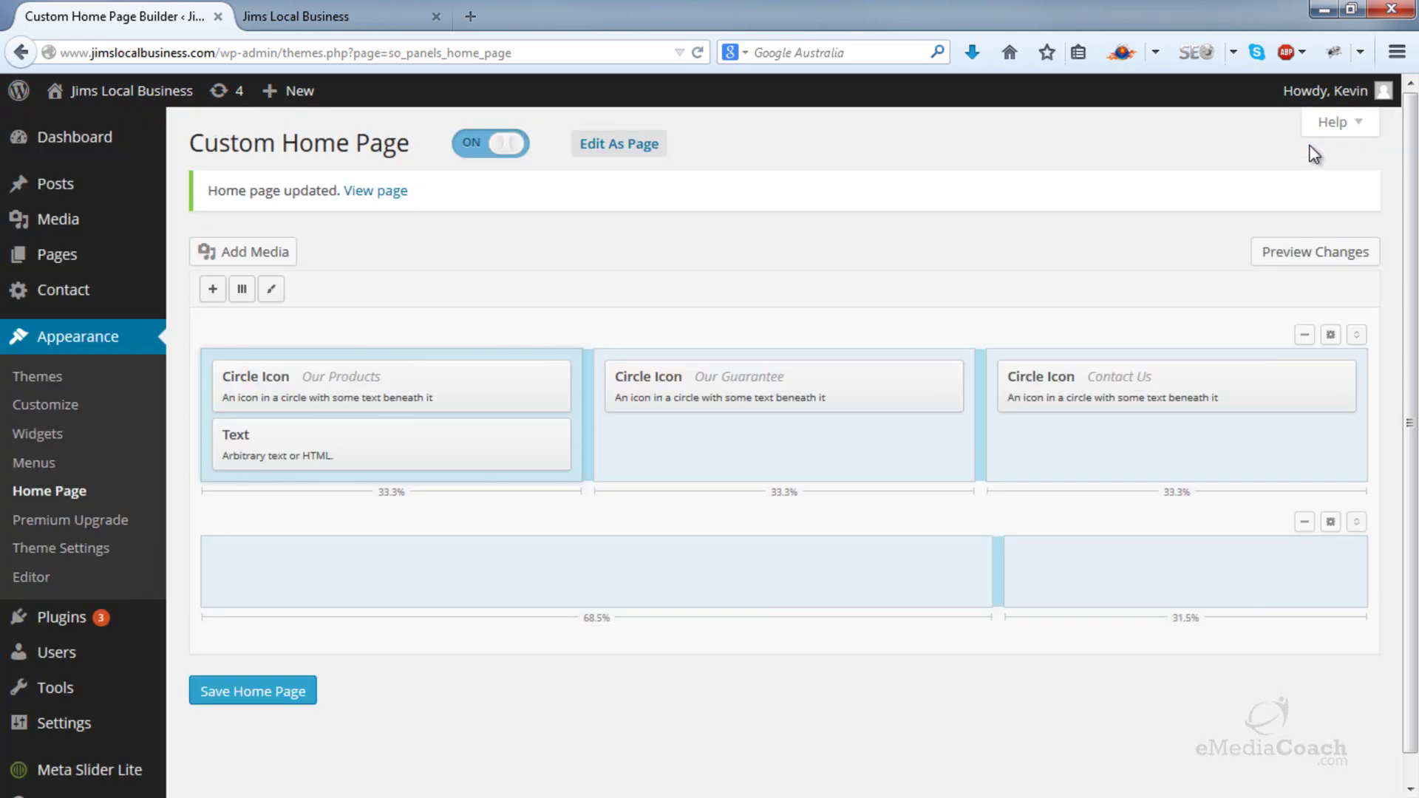
{"action": "left_click_drag", "start_coordinate": [365, 454], "coordinate": [434, 573]}
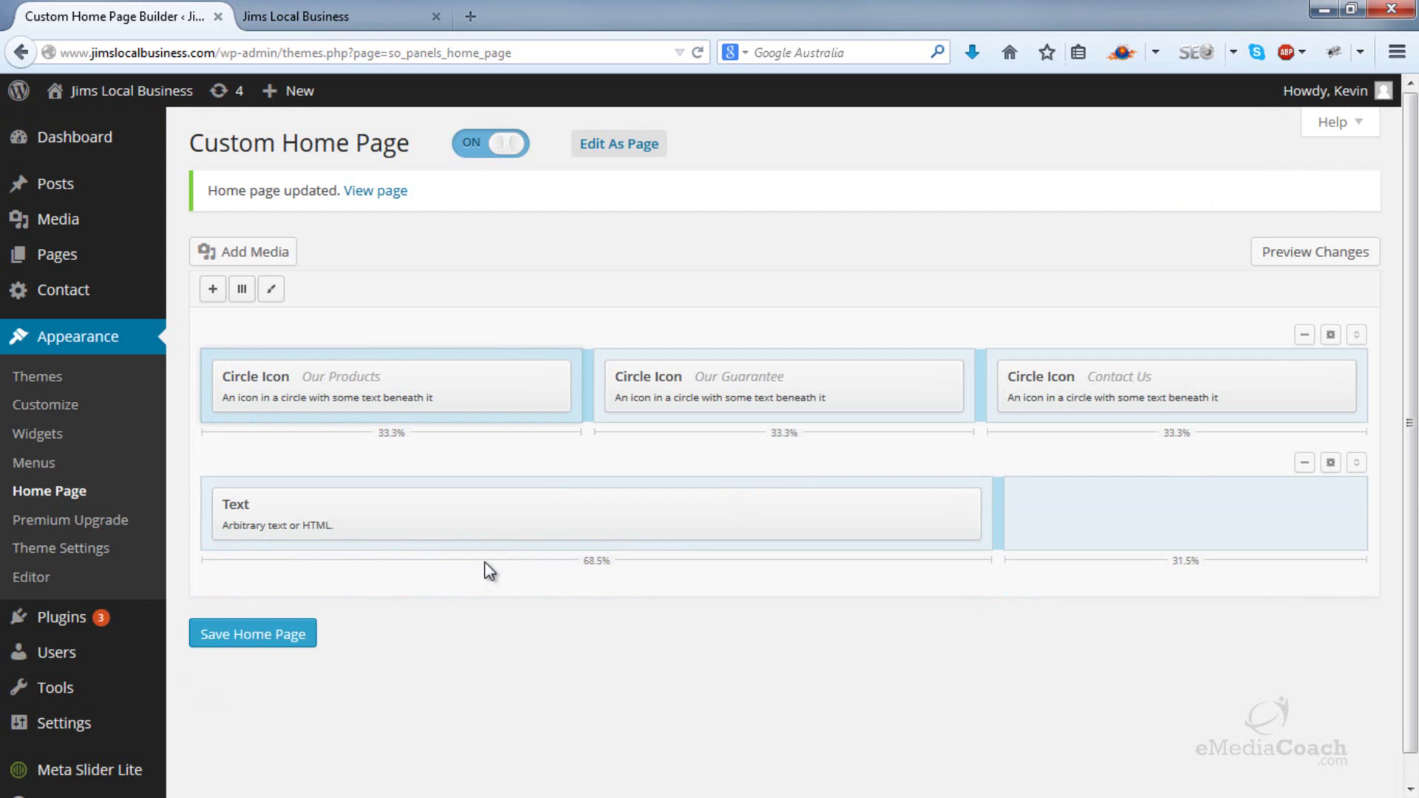
- Add a Visual Editor widget and place it in the narrow column of the second row
{"action": "left_click", "coordinate": [213, 289]}
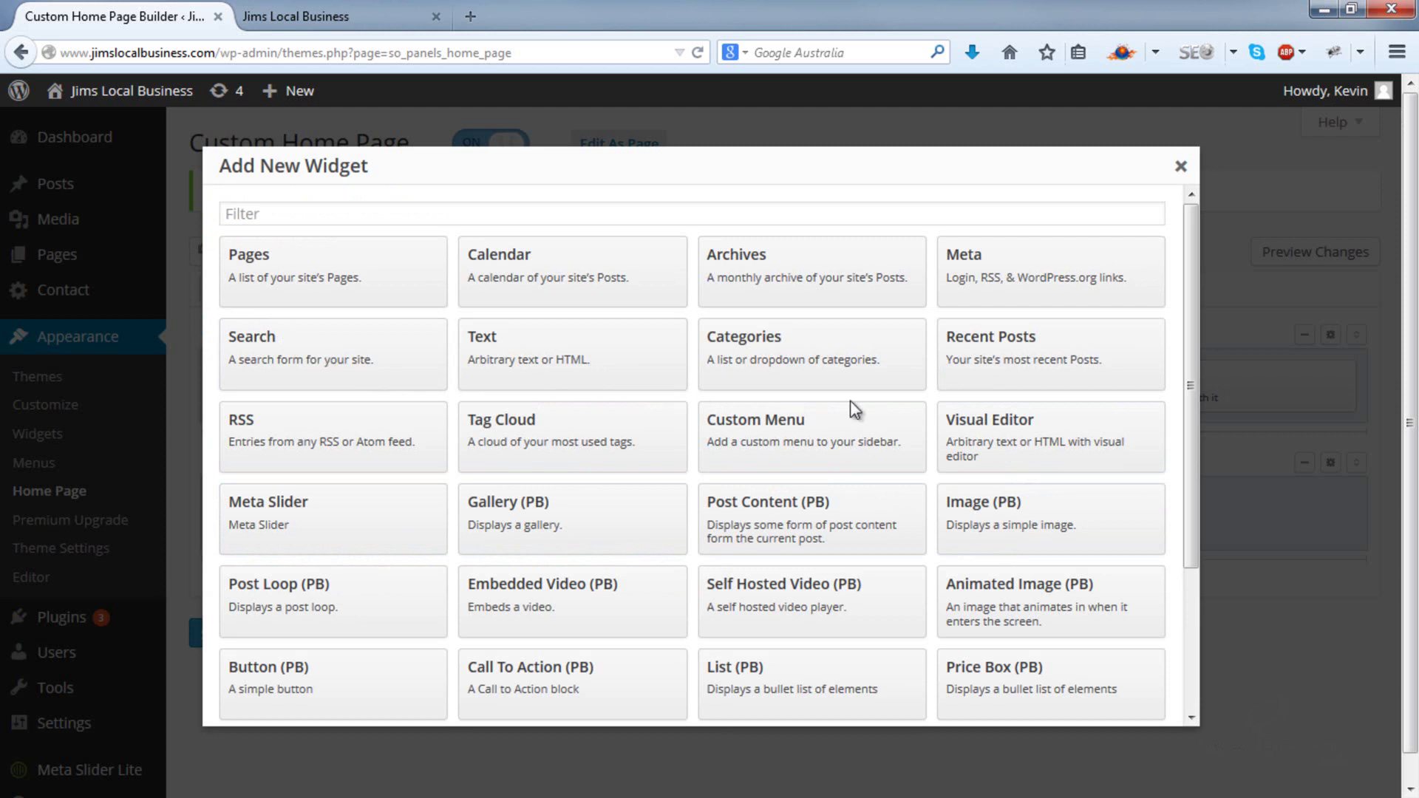
{"action": "left_click", "coordinate": [1023, 439]}
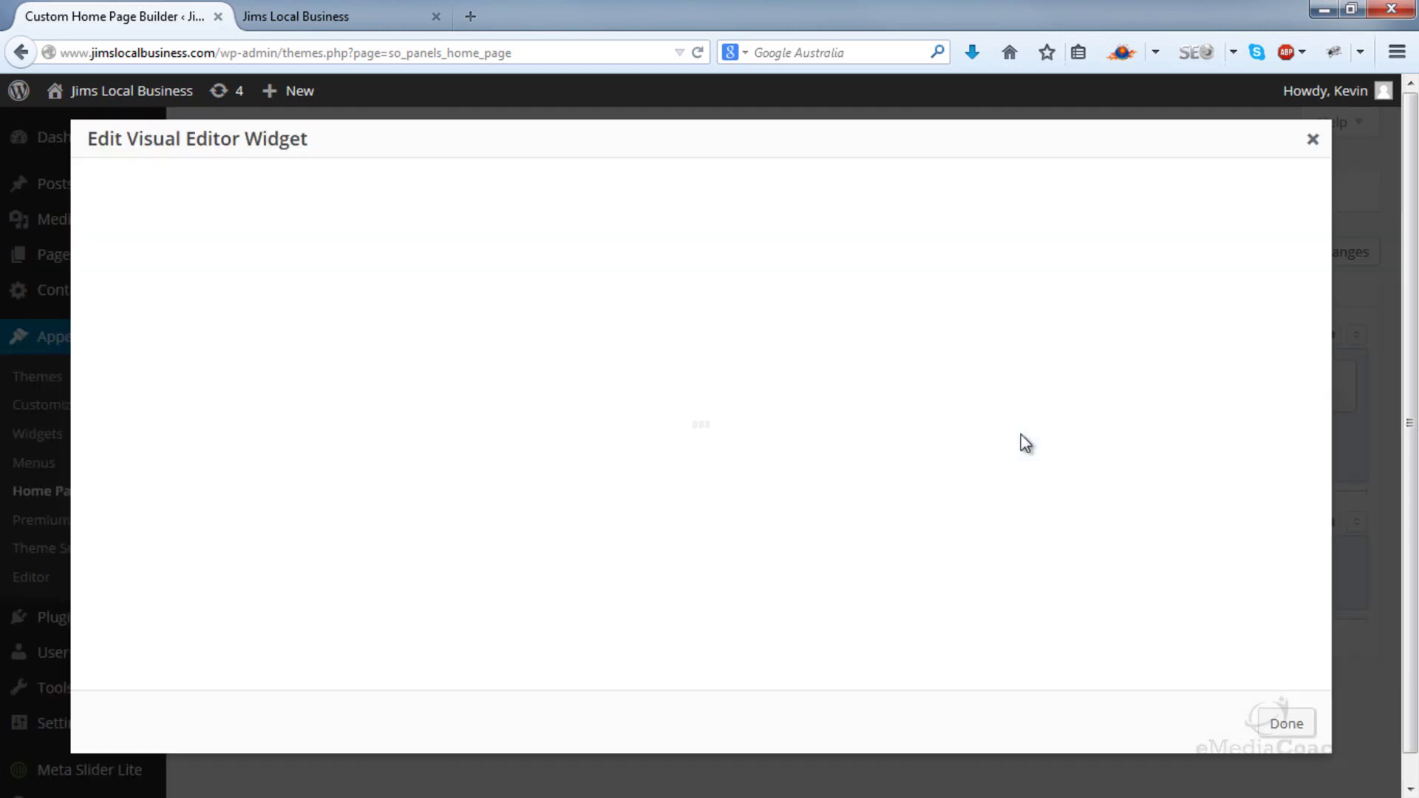
{"action": "left_click", "coordinate": [1313, 139]}
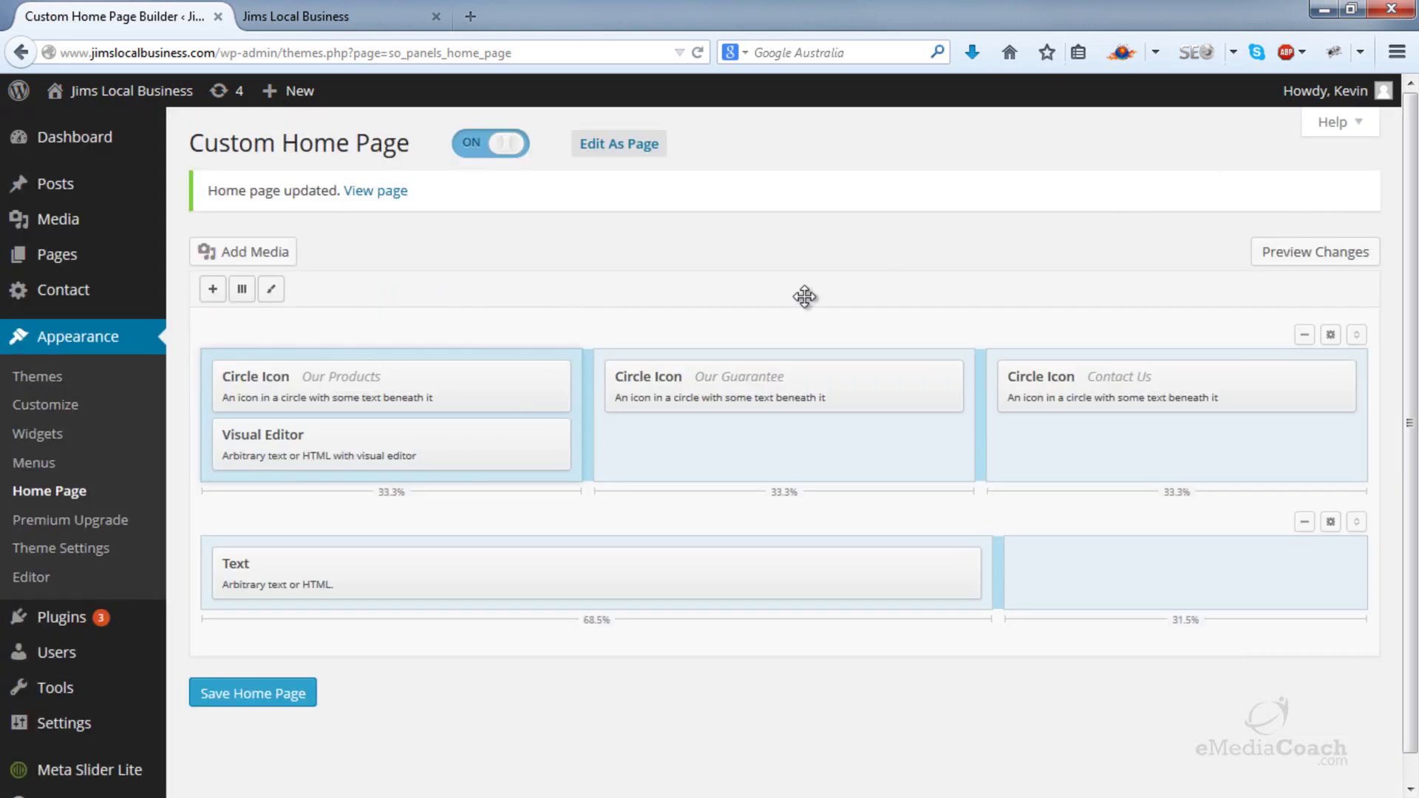
{"action": "left_click_drag", "start_coordinate": [295, 444], "coordinate": [1099, 517]}
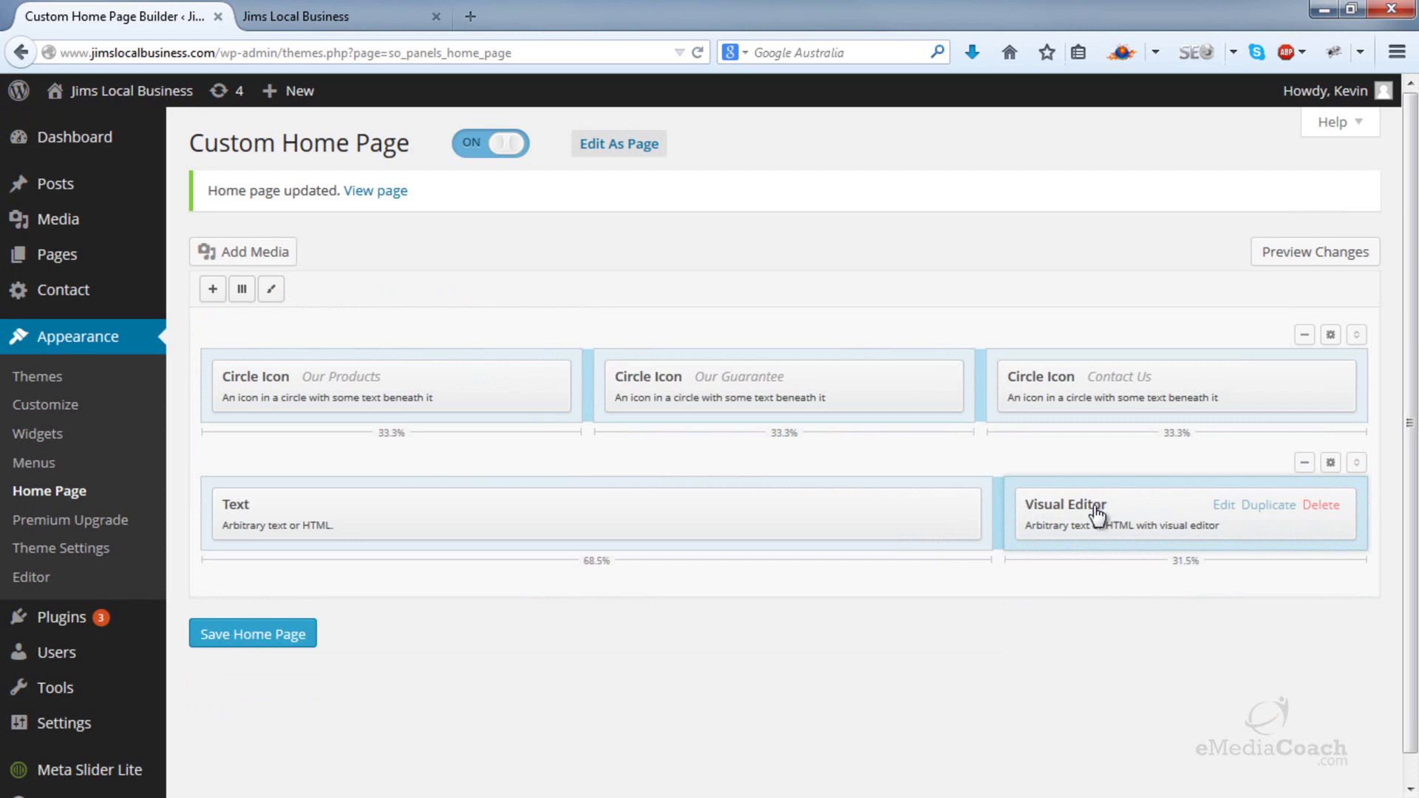
- Title the Visual Editor widget "Open Hours:" and enter 9am to 5pm lines for Monday and Tuesday in its body
{"action": "left_click", "coordinate": [1223, 505]}
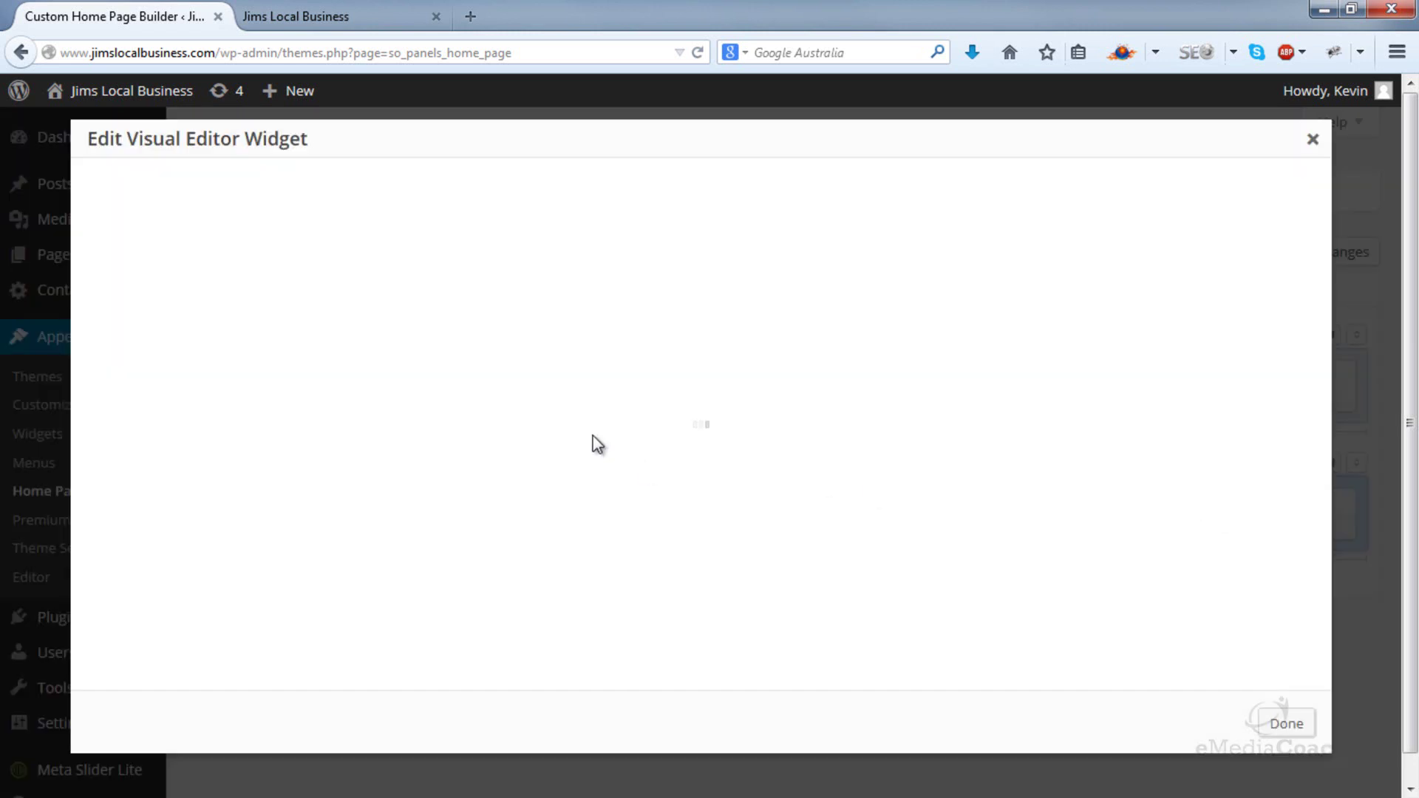
{"action": "left_click", "coordinate": [403, 207]}
{"action": "type", "text": "Open Hours:"}
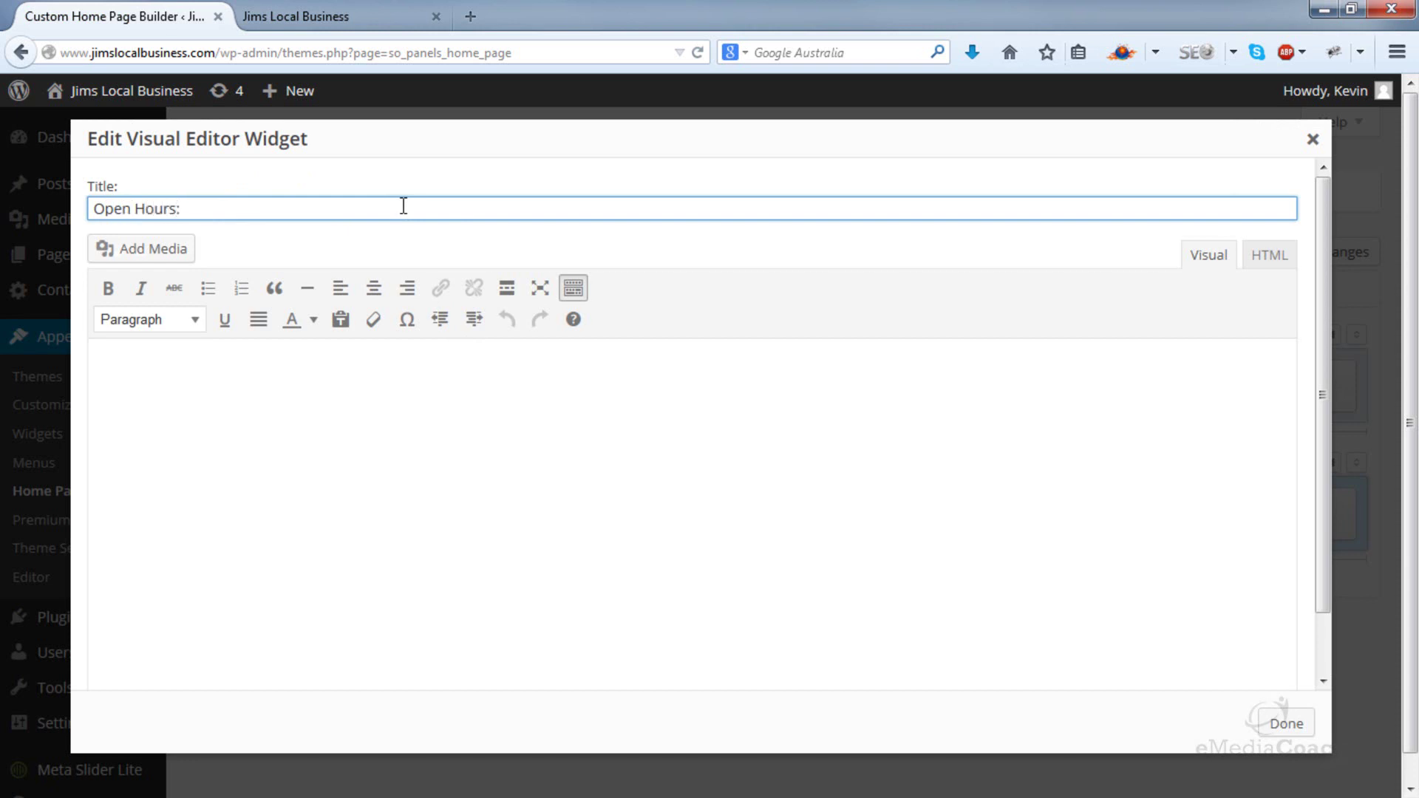
{"action": "left_click", "coordinate": [351, 411]}
{"action": "type", "text": "Monday"}
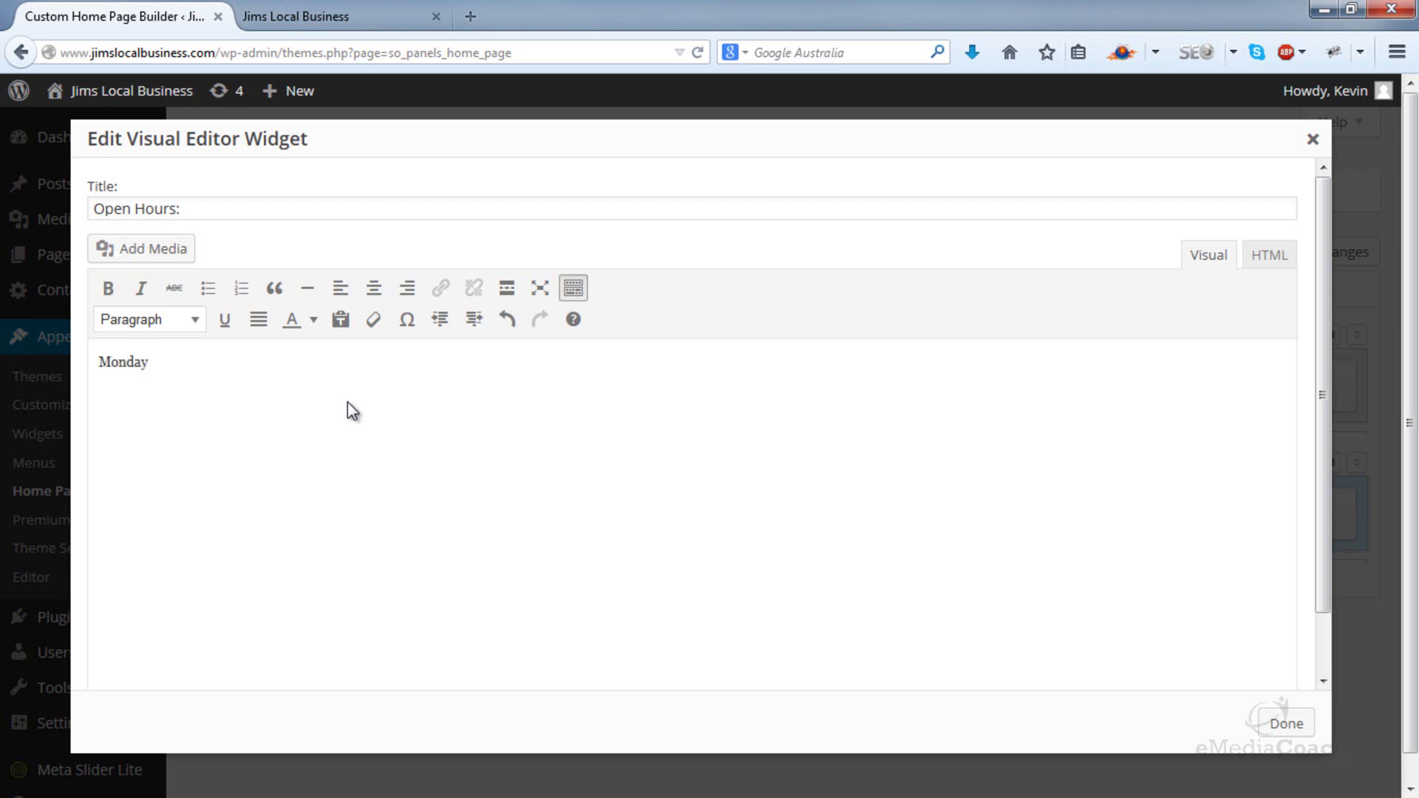
{"action": "type", "text": ": 9am to 5pm Tuesday"}
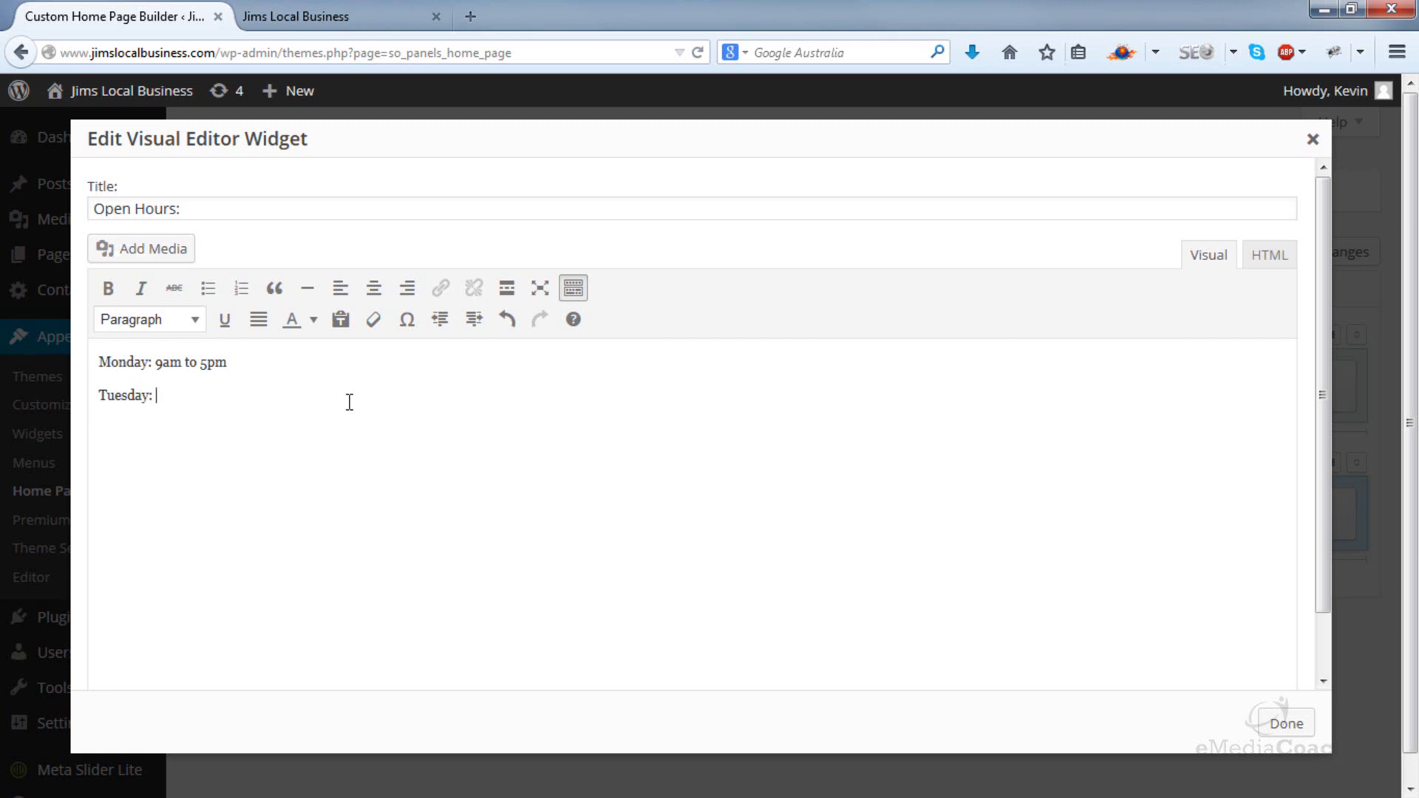
{"action": "type", "text": ": 9am to 5pm"}
- Add lines "Wed: 9am to 7pm", "Thurs: 8am to 8pm", "Fri: 9am to 5pm" and "Sat and Sun: 10am to 3pm"
{"action": "key", "text": "Return"}
{"action": "type", "text": "Wed: 9am to"}
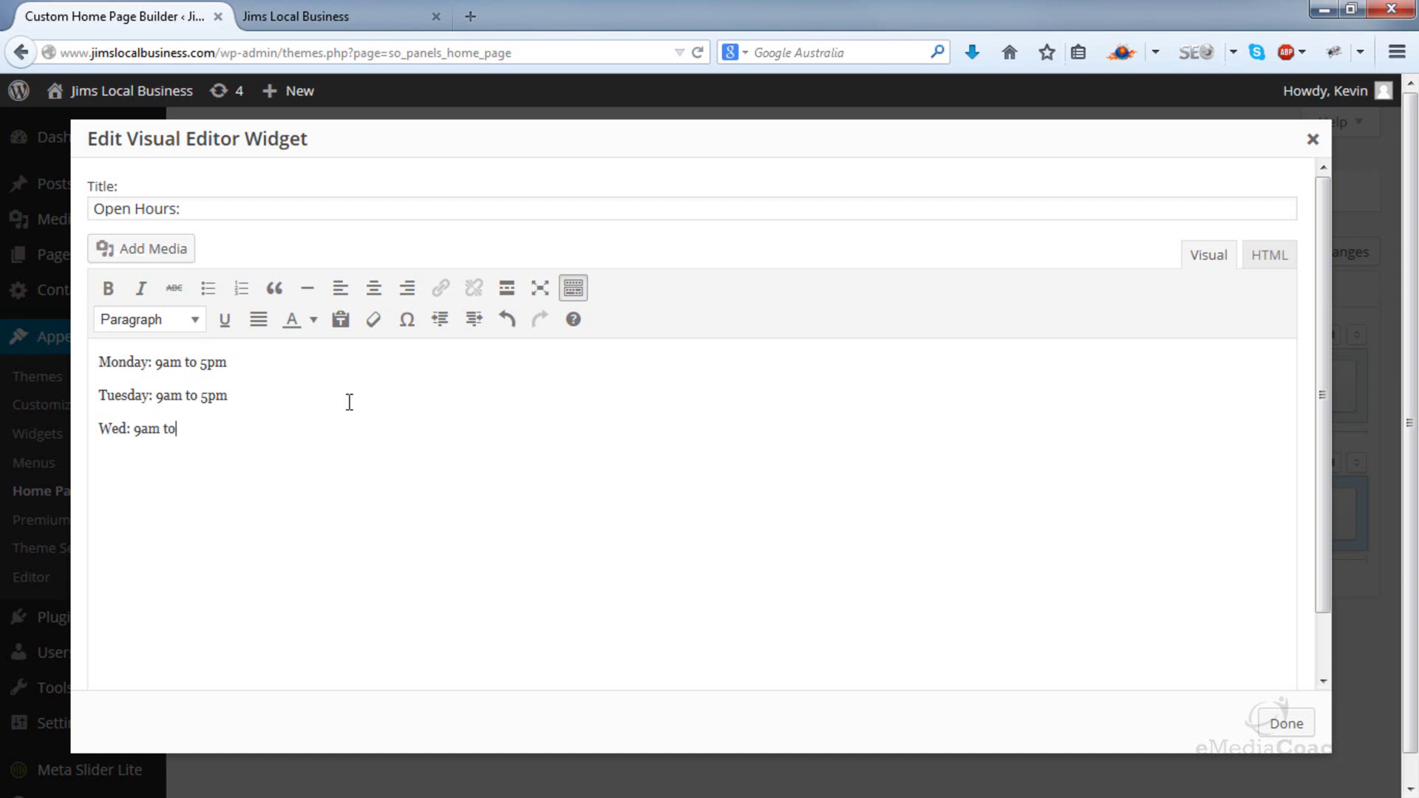
{"action": "type", "text": " 7pm "}
{"action": "type", "text": "Thurs"}
{"action": "type", "text": ": 8am"}
{"action": "type", "text": " to 8pm"}
{"action": "key", "text": "Return"}
{"action": "type", "text": "Fri: 9am to 5pm"}
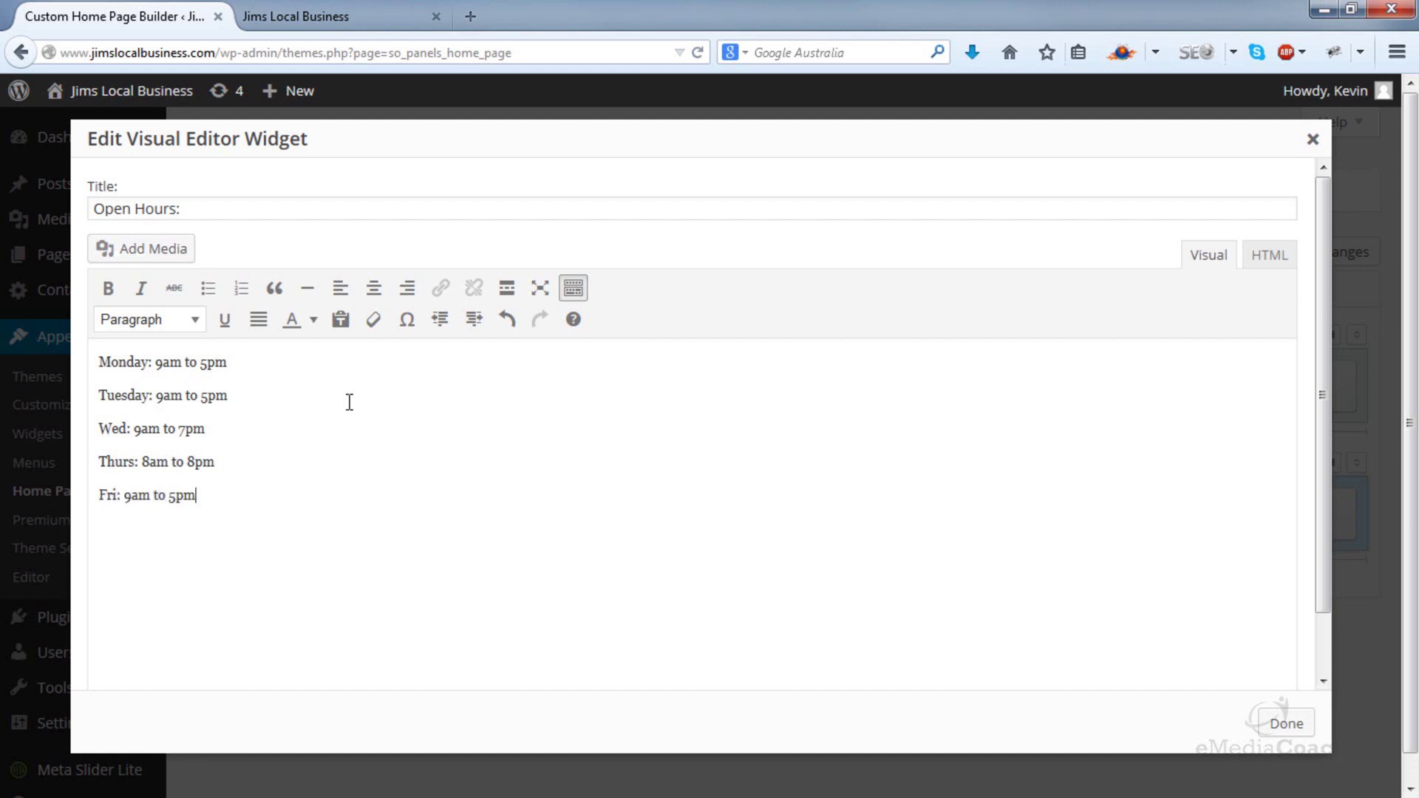
{"action": "type", "text": "Sat and Sun: 10am to 3pm"}
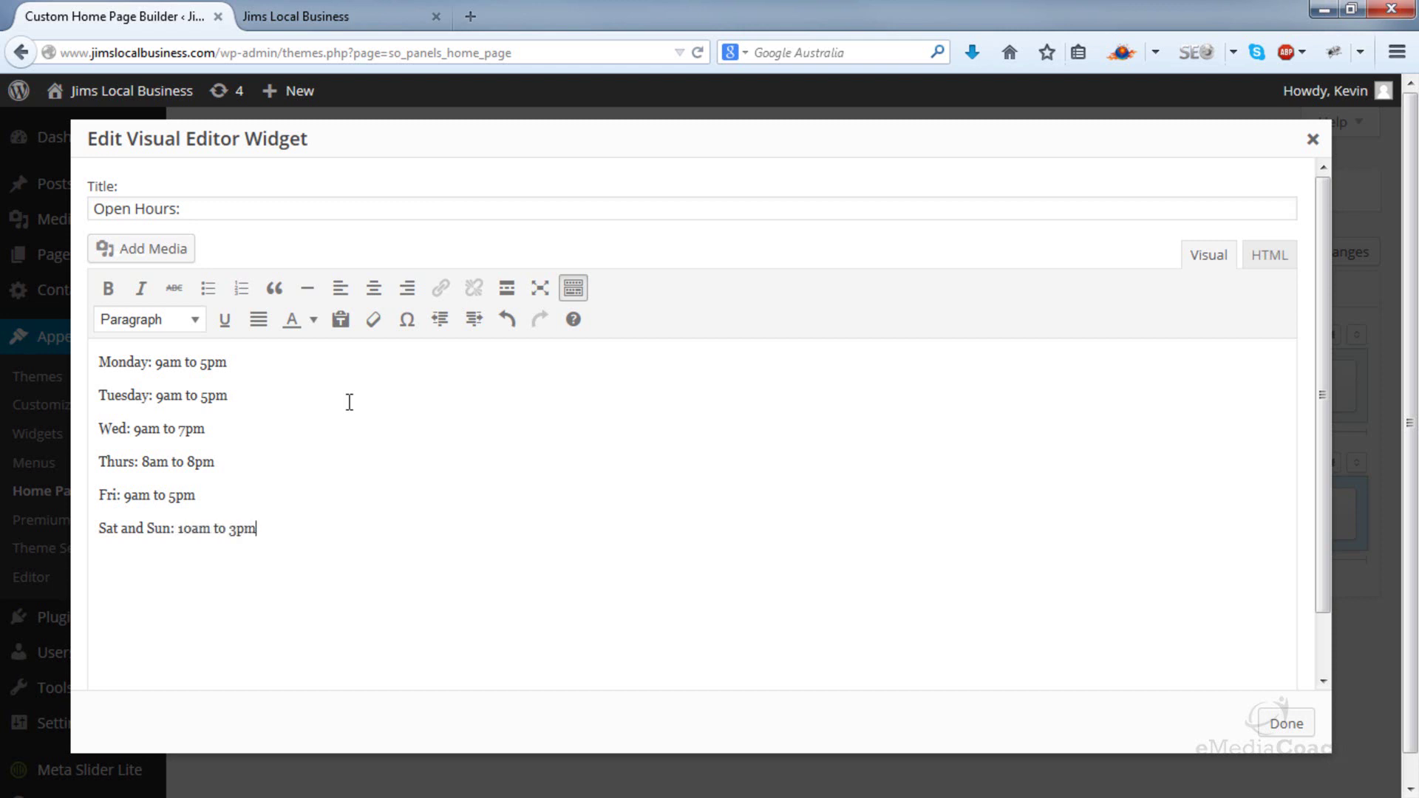
- Shorten the Monday and Tuesday labels in the opening hours to "Mon:" and "Tues:"
{"action": "left_click_drag", "start_coordinate": [149, 364], "coordinate": [128, 397]}
{"action": "key", "text": "BackSpace"}
{"action": "key", "text": "BackSpace"}
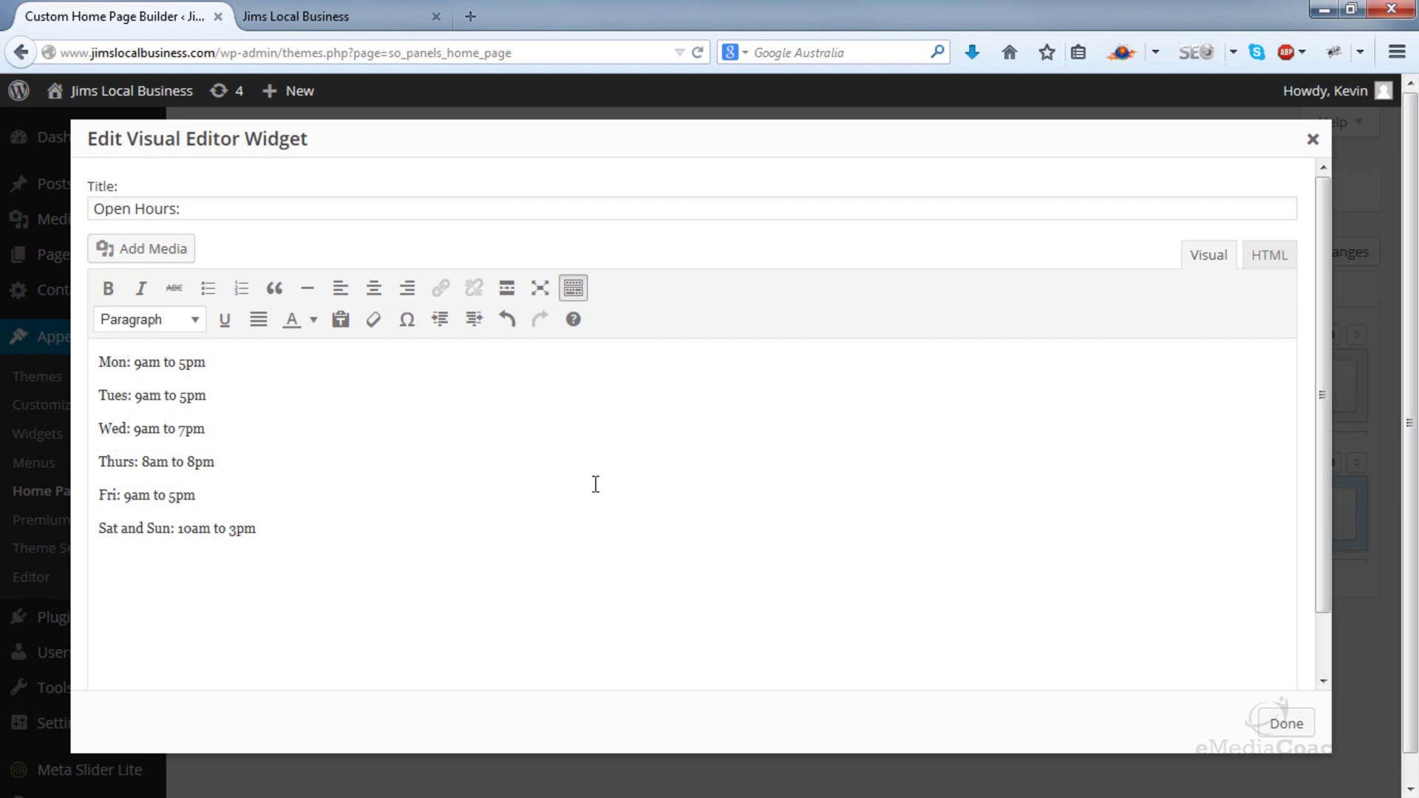
- Make every day label in the opening hours bold, from "Mon:" through "Sat and Sun:"
{"action": "left_click_drag", "start_coordinate": [133, 364], "coordinate": [120, 494]}
{"action": "key", "text": "ctrl+b"}
{"action": "key", "text": "ctrl+b"}
{"action": "left_click", "coordinate": [108, 287]}
{"action": "left_click", "coordinate": [116, 297]}
{"action": "left_click", "coordinate": [108, 288]}
{"action": "left_click", "coordinate": [101, 529]}
{"action": "left_click_drag", "start_coordinate": [101, 529], "coordinate": [185, 529]}
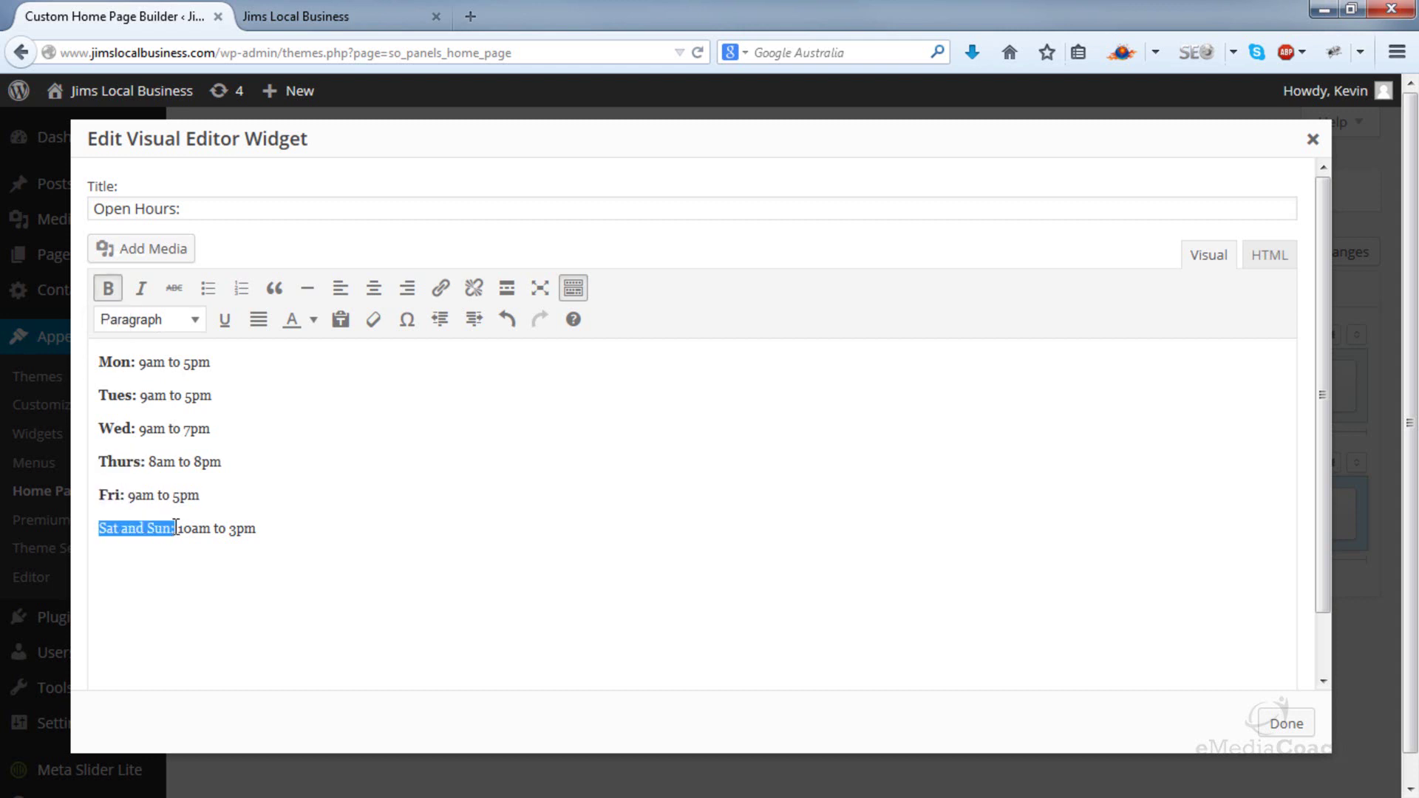
{"action": "left_click", "coordinate": [108, 287]}
{"action": "left_click", "coordinate": [1010, 553]}
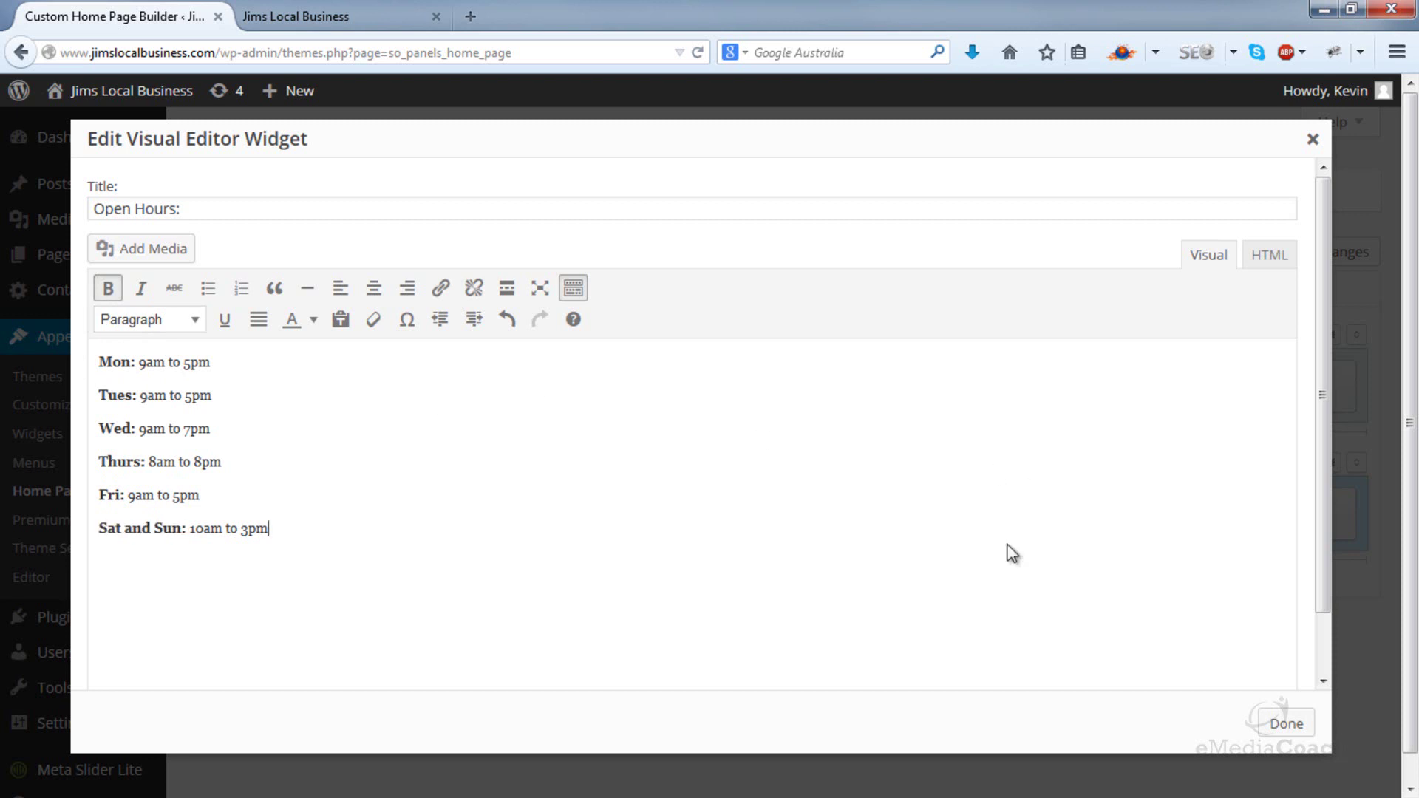
- Save the home page with the finished Open Hours widget and switch to the live home page
{"action": "left_click", "coordinate": [1286, 724]}
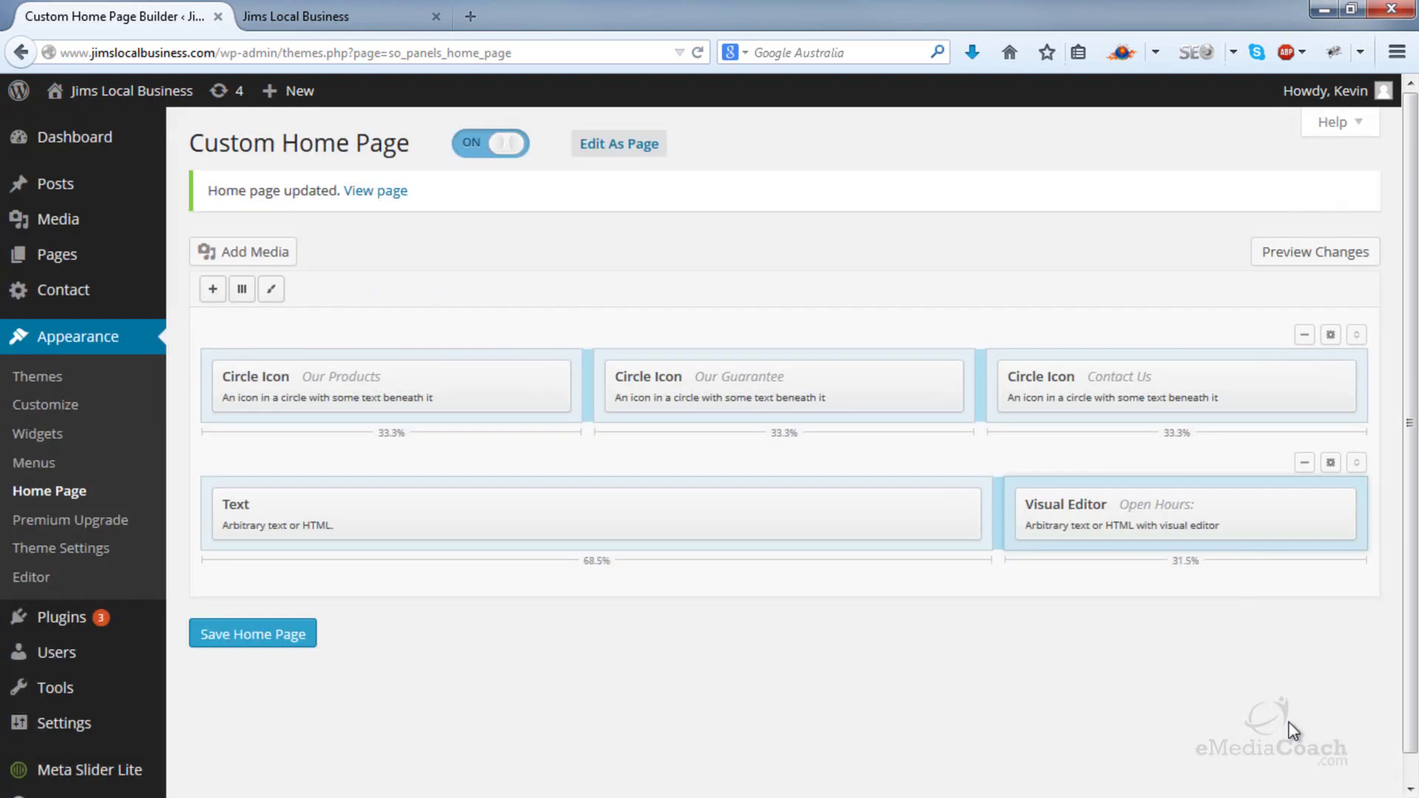
{"action": "left_click", "coordinate": [269, 649]}
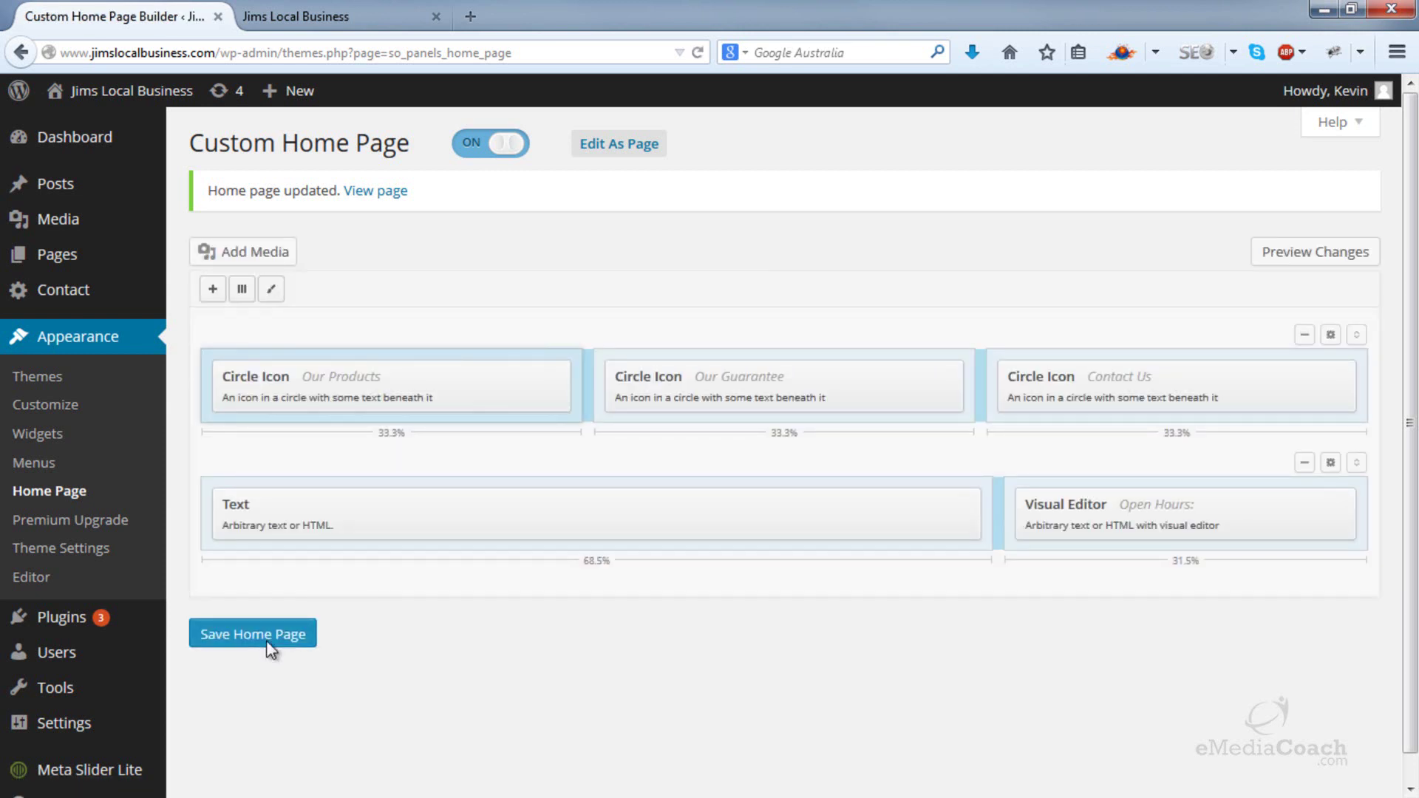
{"action": "left_click", "coordinate": [348, 20]}
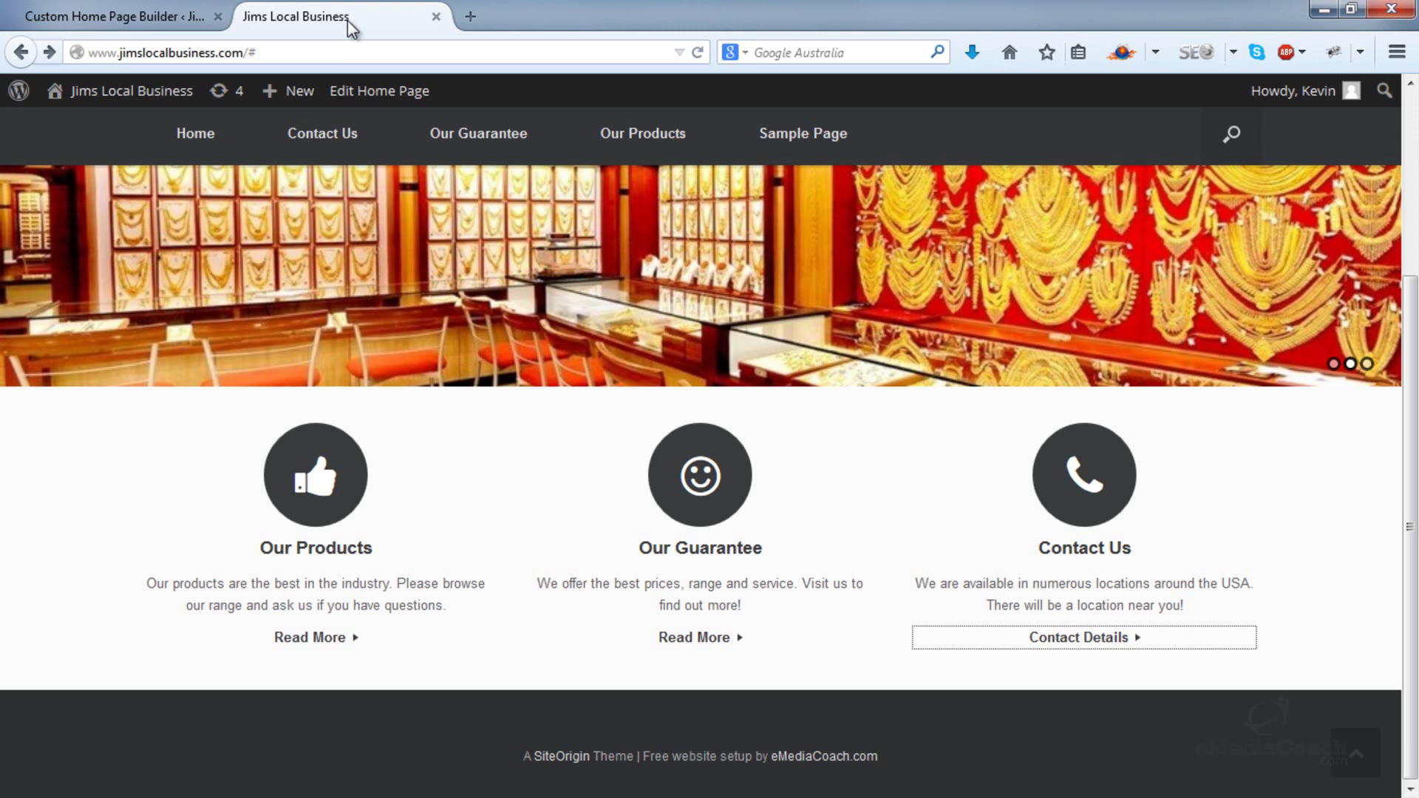
- Reload the live home page, check the Open Hours section below the circle icons and return to the page builder
{"action": "left_click", "coordinate": [695, 56]}
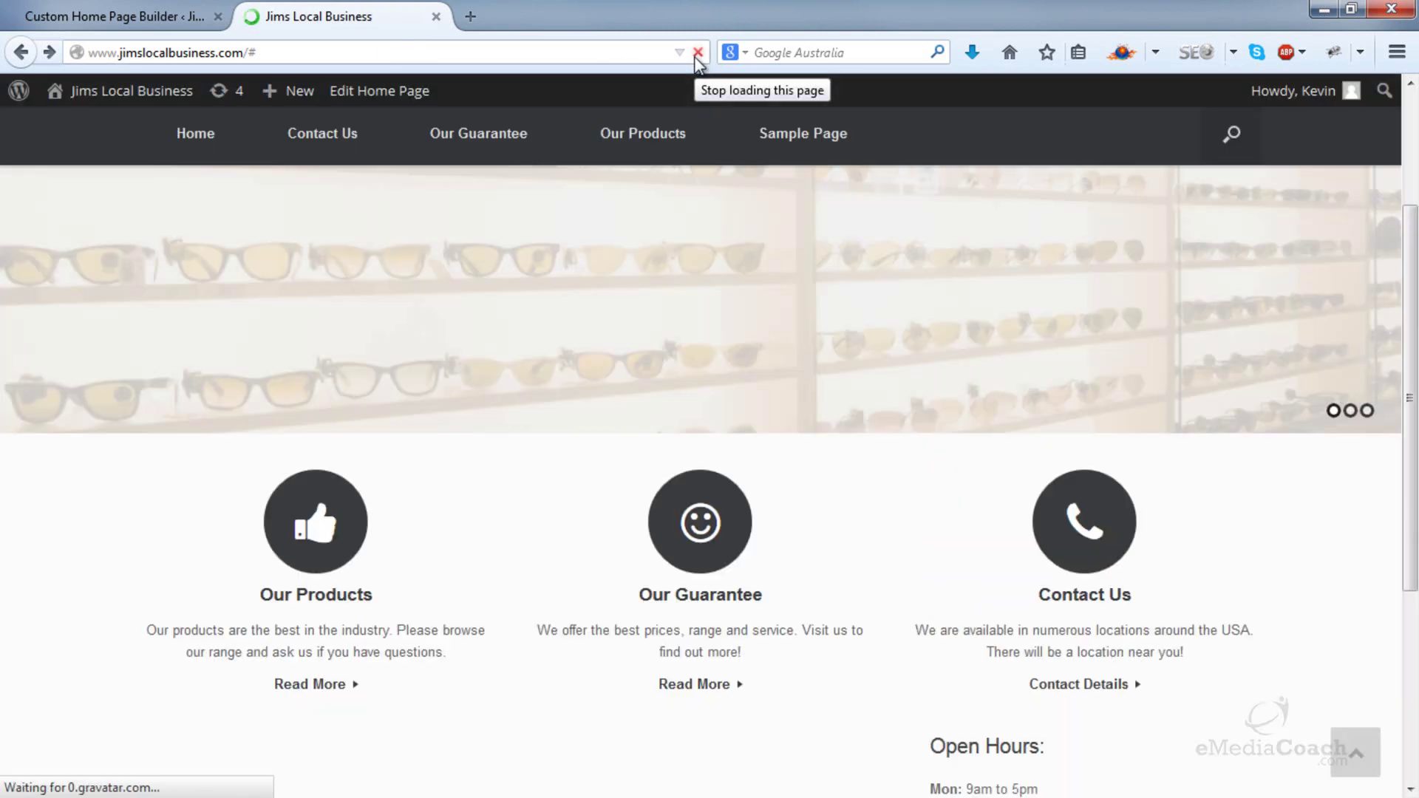
{"action": "scroll", "coordinate": [785, 323], "scroll_direction": "down", "scroll_amount": 4}
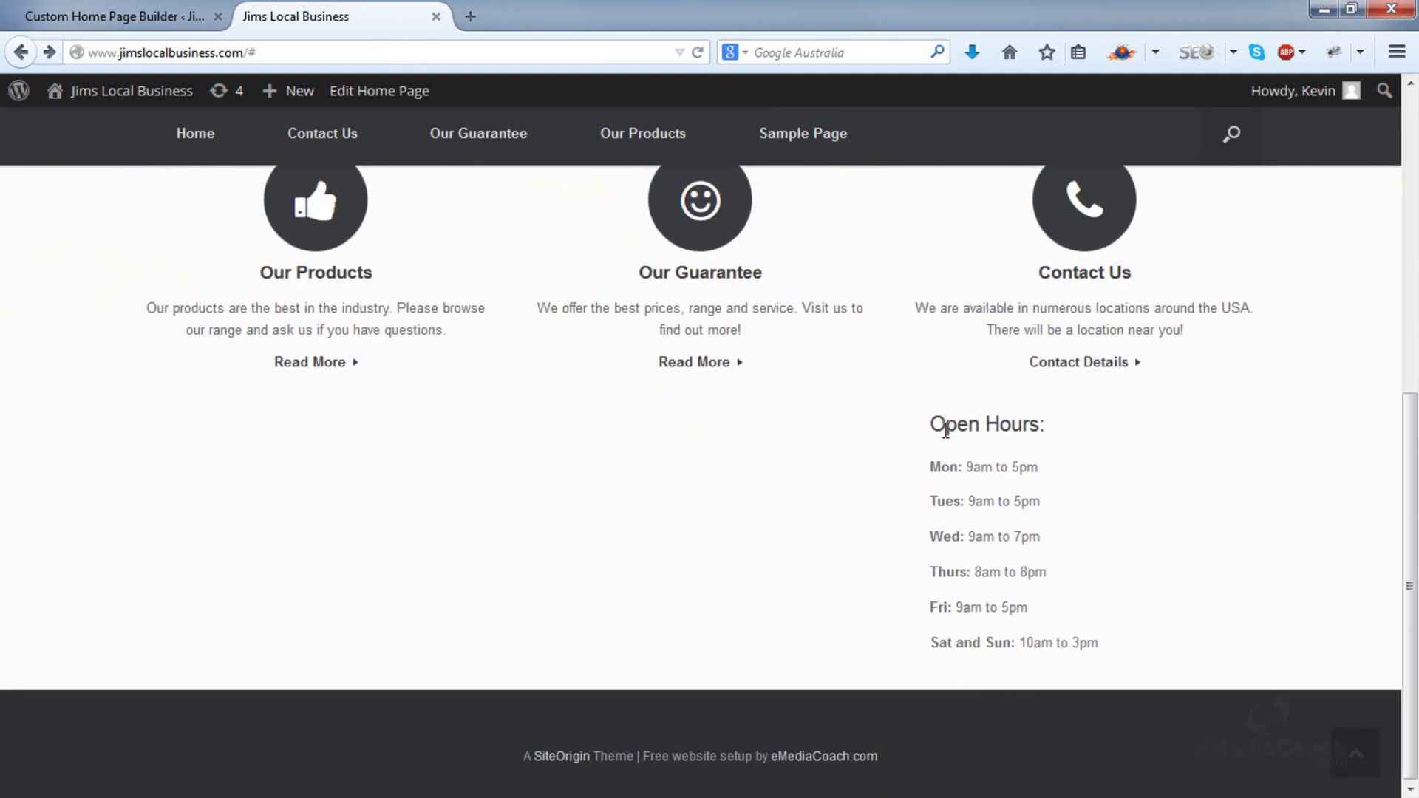
{"action": "left_click", "coordinate": [142, 14]}
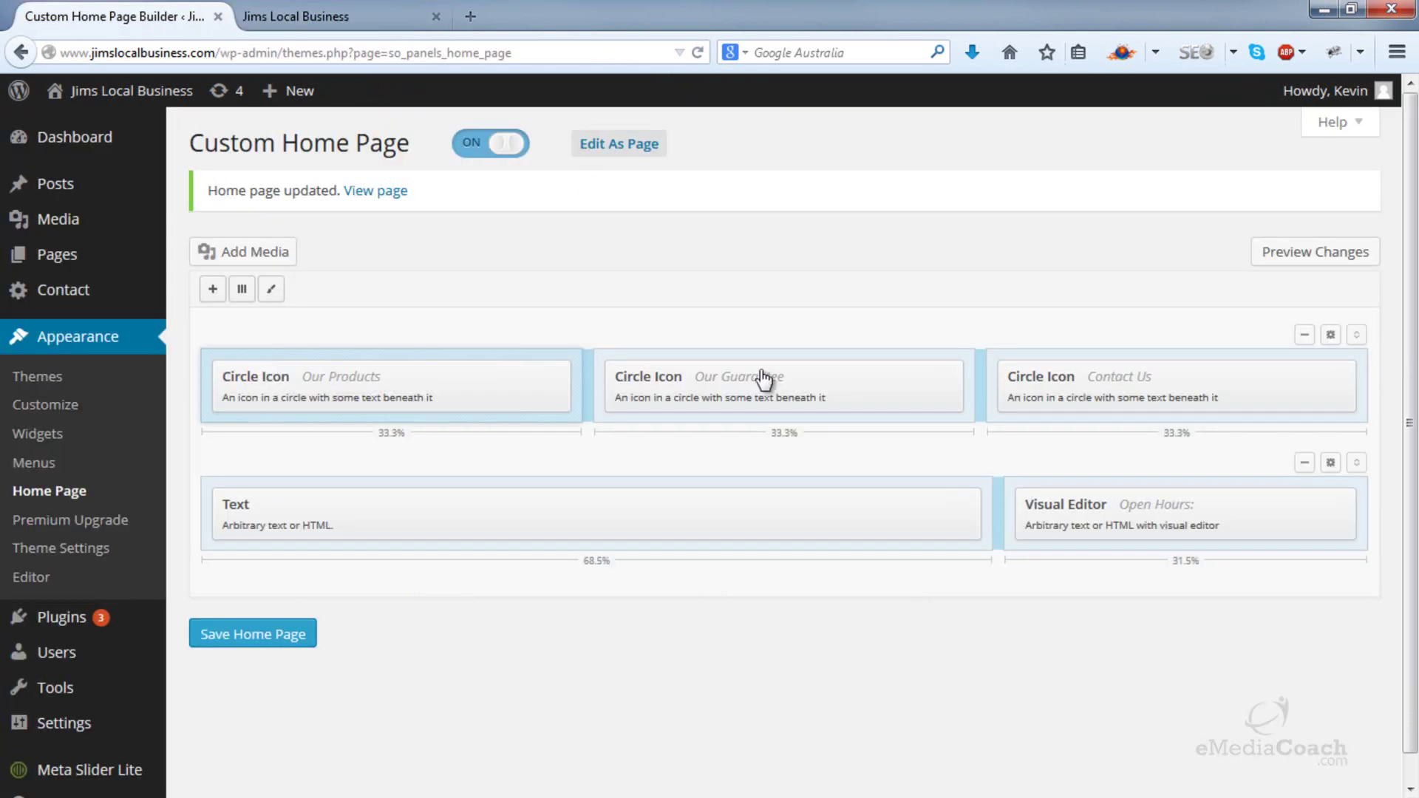
- Widen the second row's Text column to 73%, save the home page and check the new layout on the live page
{"action": "left_click_drag", "start_coordinate": [1000, 494], "coordinate": [1050, 504]}
{"action": "left_click", "coordinate": [311, 634]}
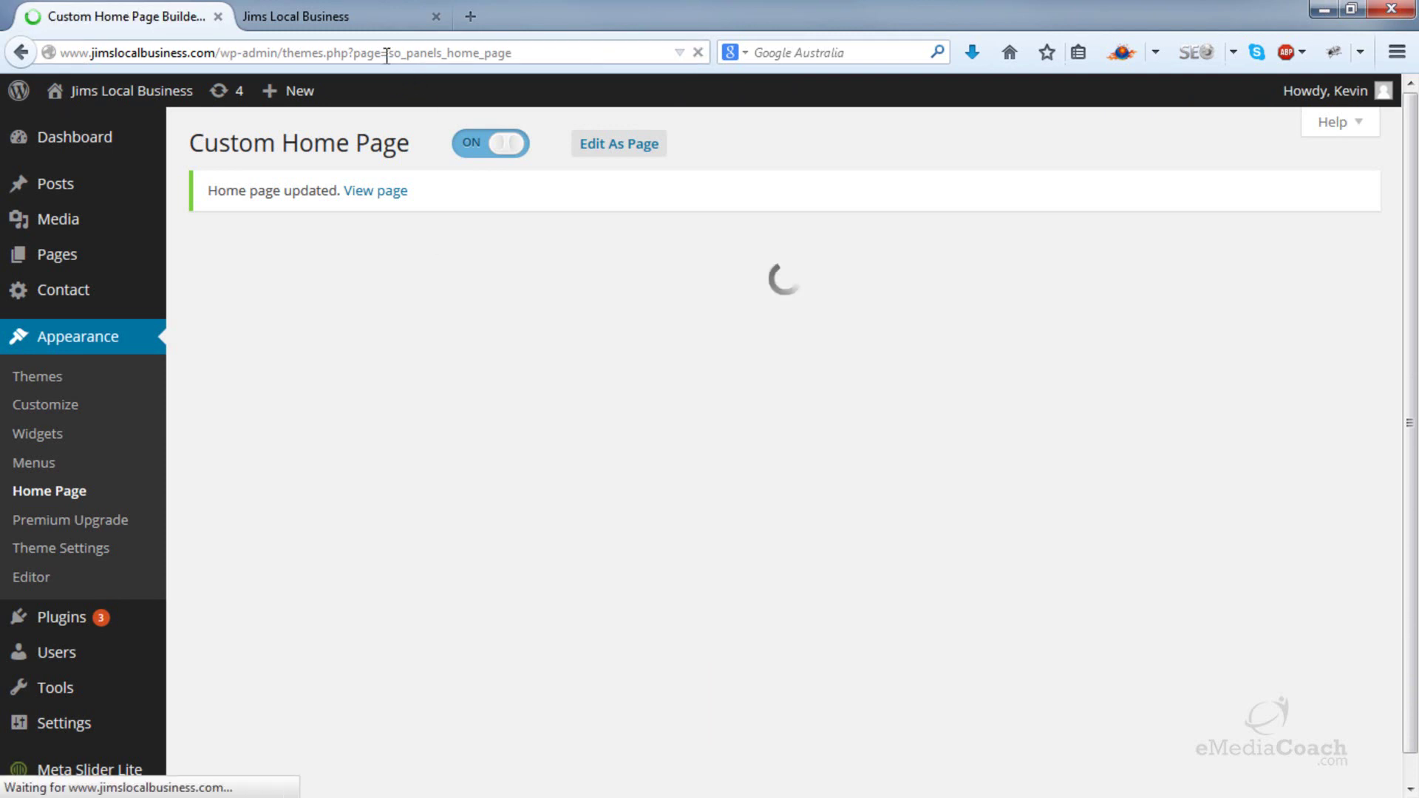
{"action": "left_click", "coordinate": [387, 21]}
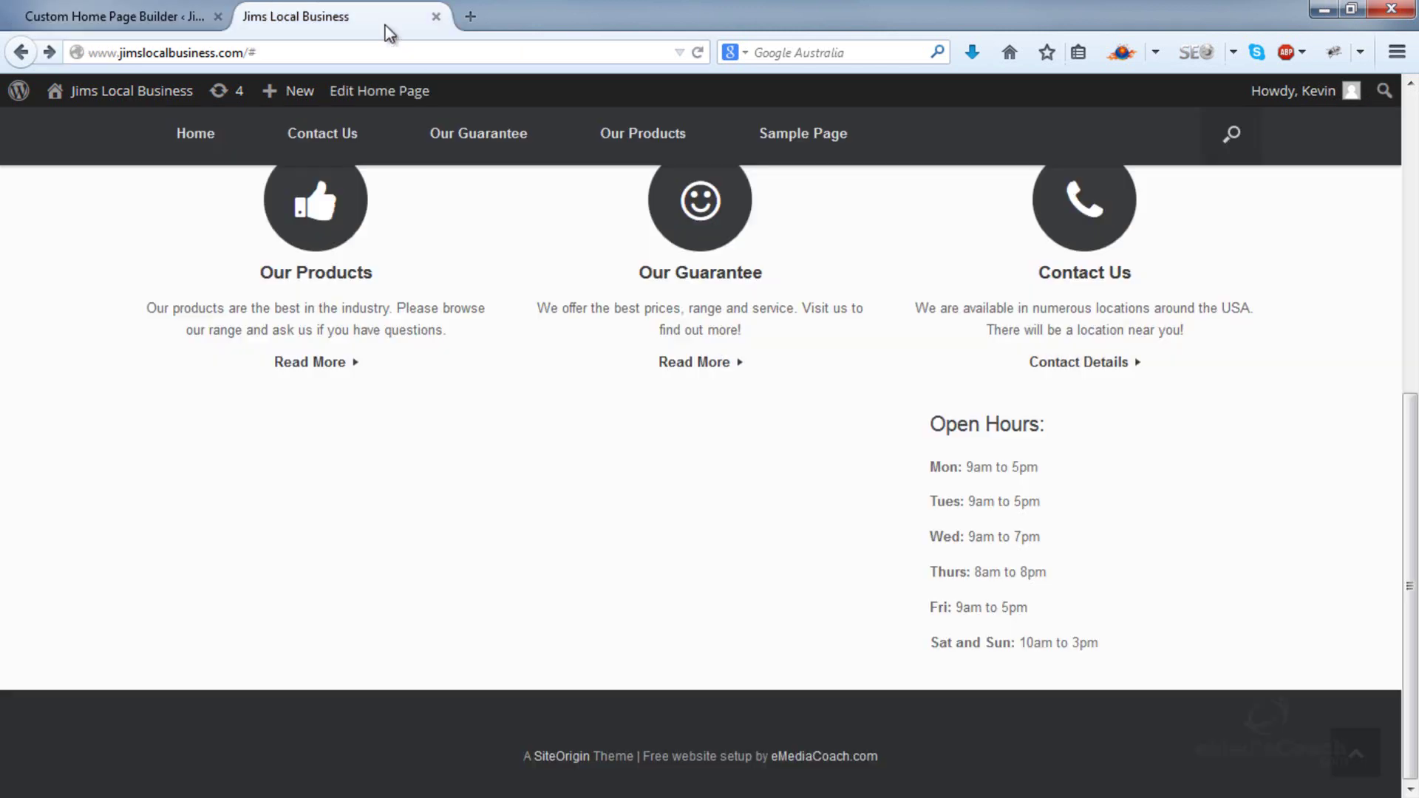
{"action": "left_click", "coordinate": [698, 52]}
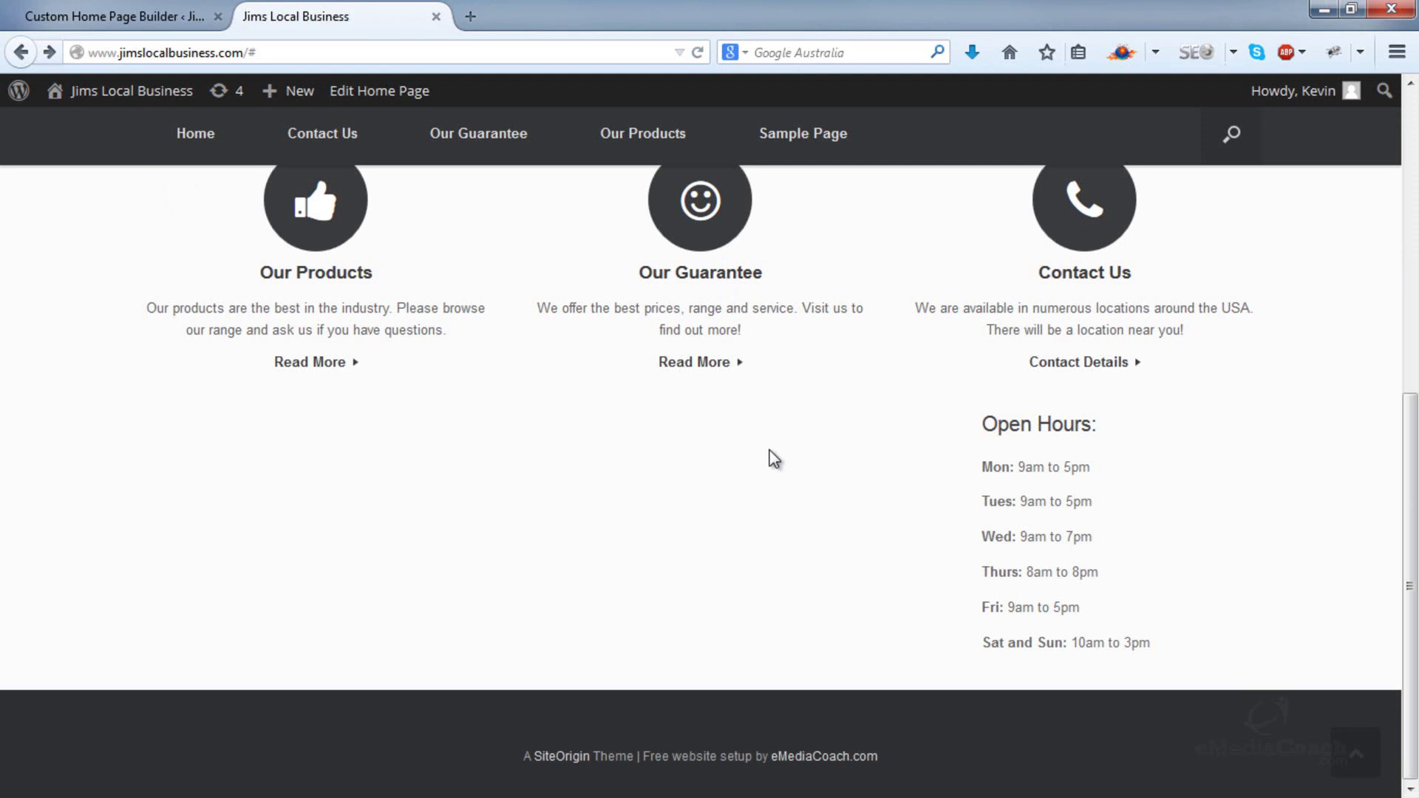
{"action": "left_click", "coordinate": [109, 13]}
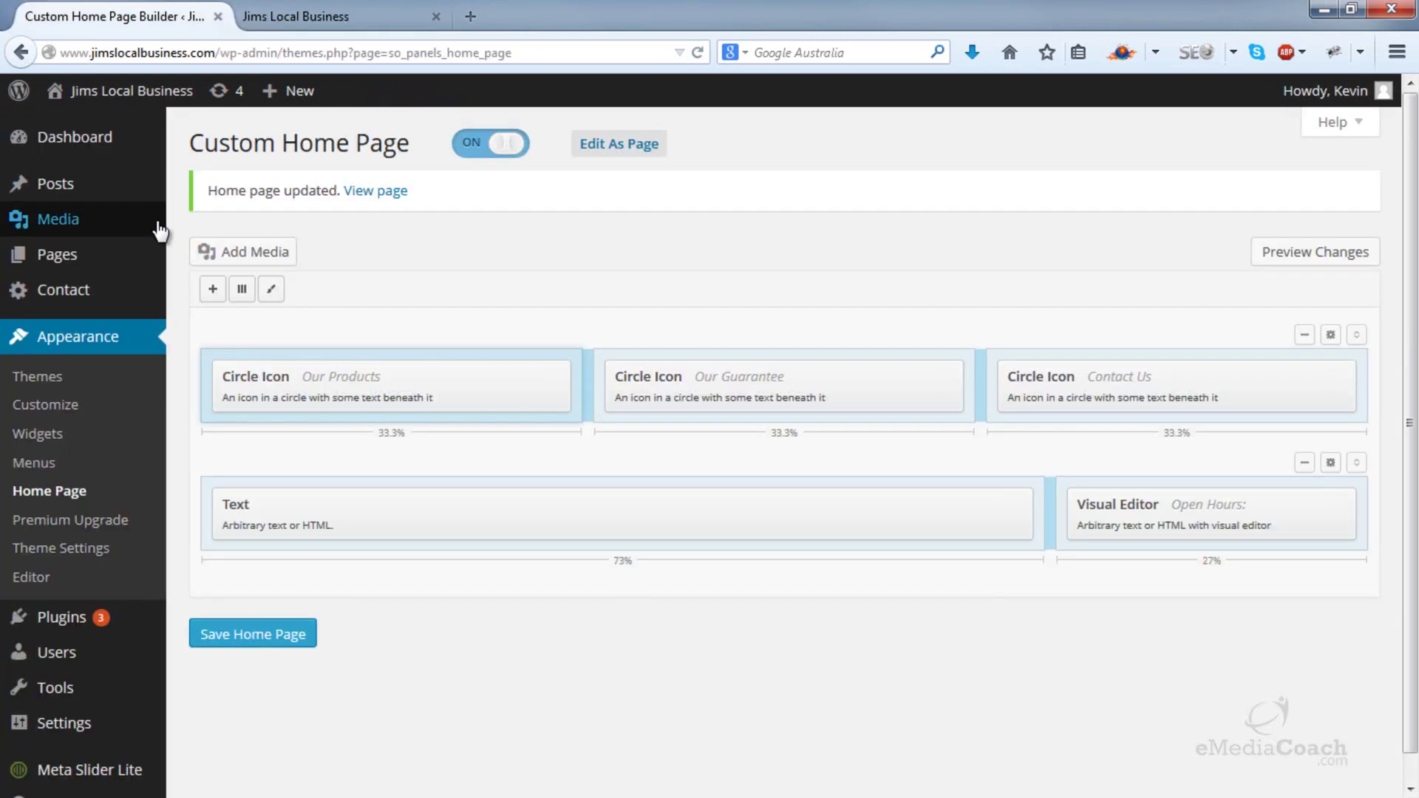
{"action": "mouse_move", "coordinate": [168, 234]}
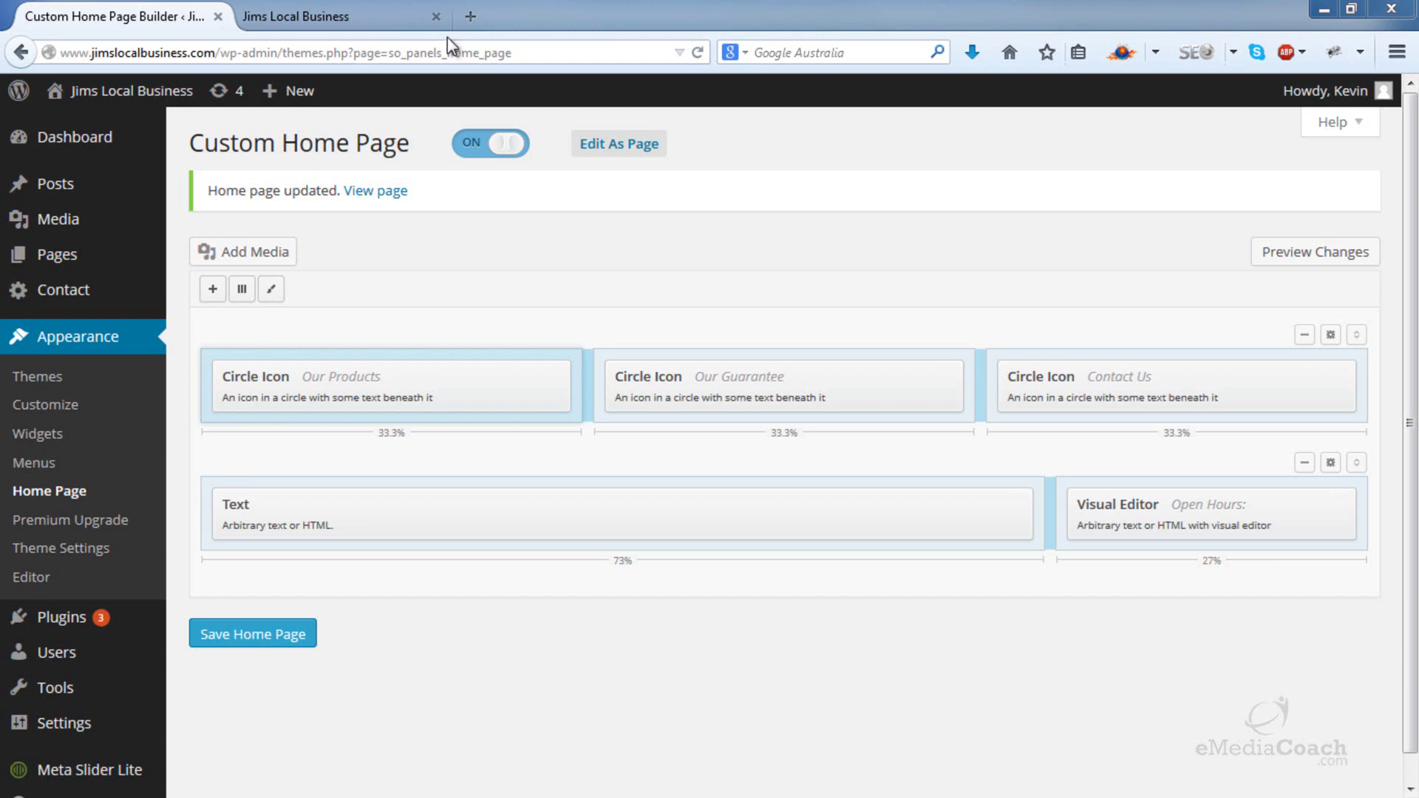
- Search the web for "google maps" in a new browser tab and open the maps.google.com result
{"action": "left_click", "coordinate": [470, 17]}
{"action": "left_click", "coordinate": [765, 51]}
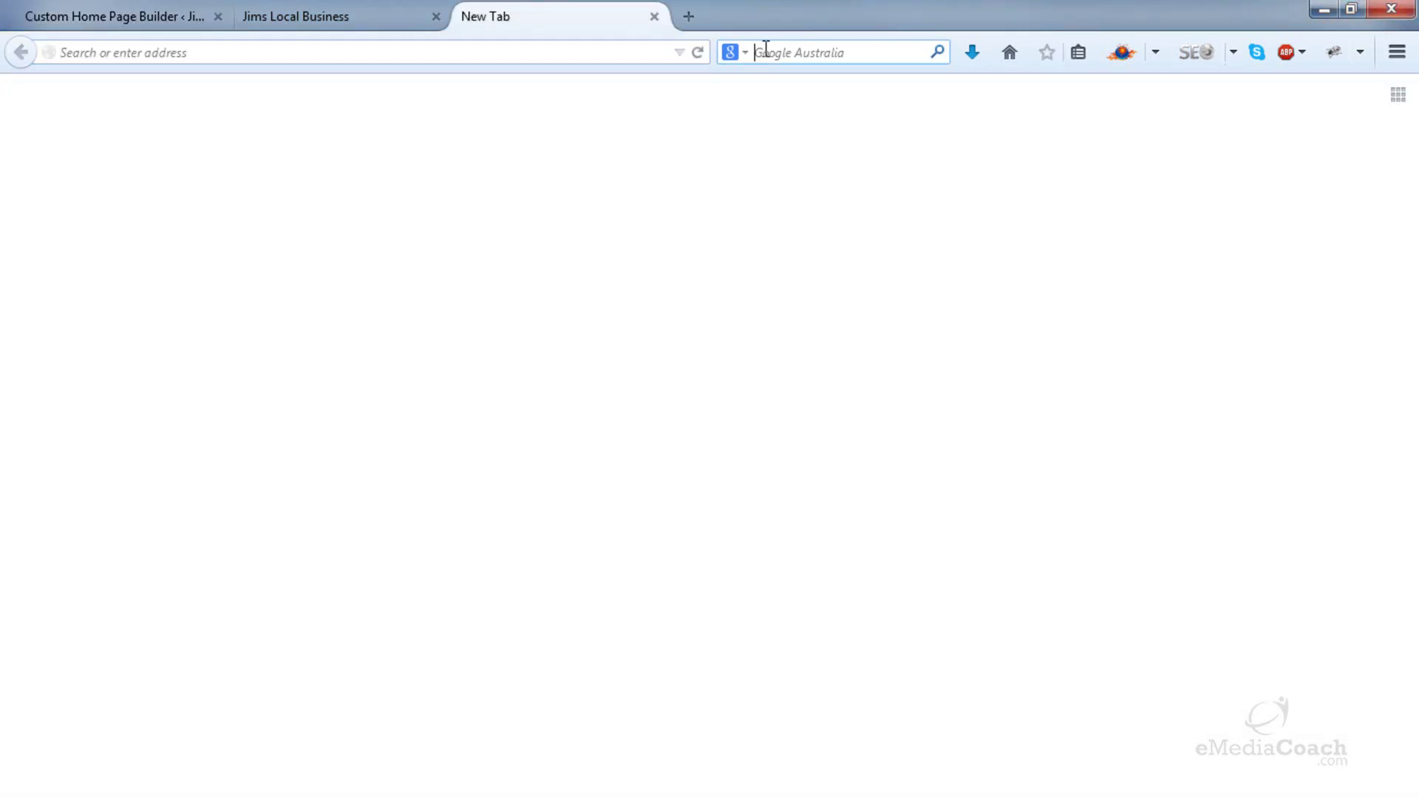
{"action": "type", "text": "google maps"}
{"action": "key", "text": "Return"}
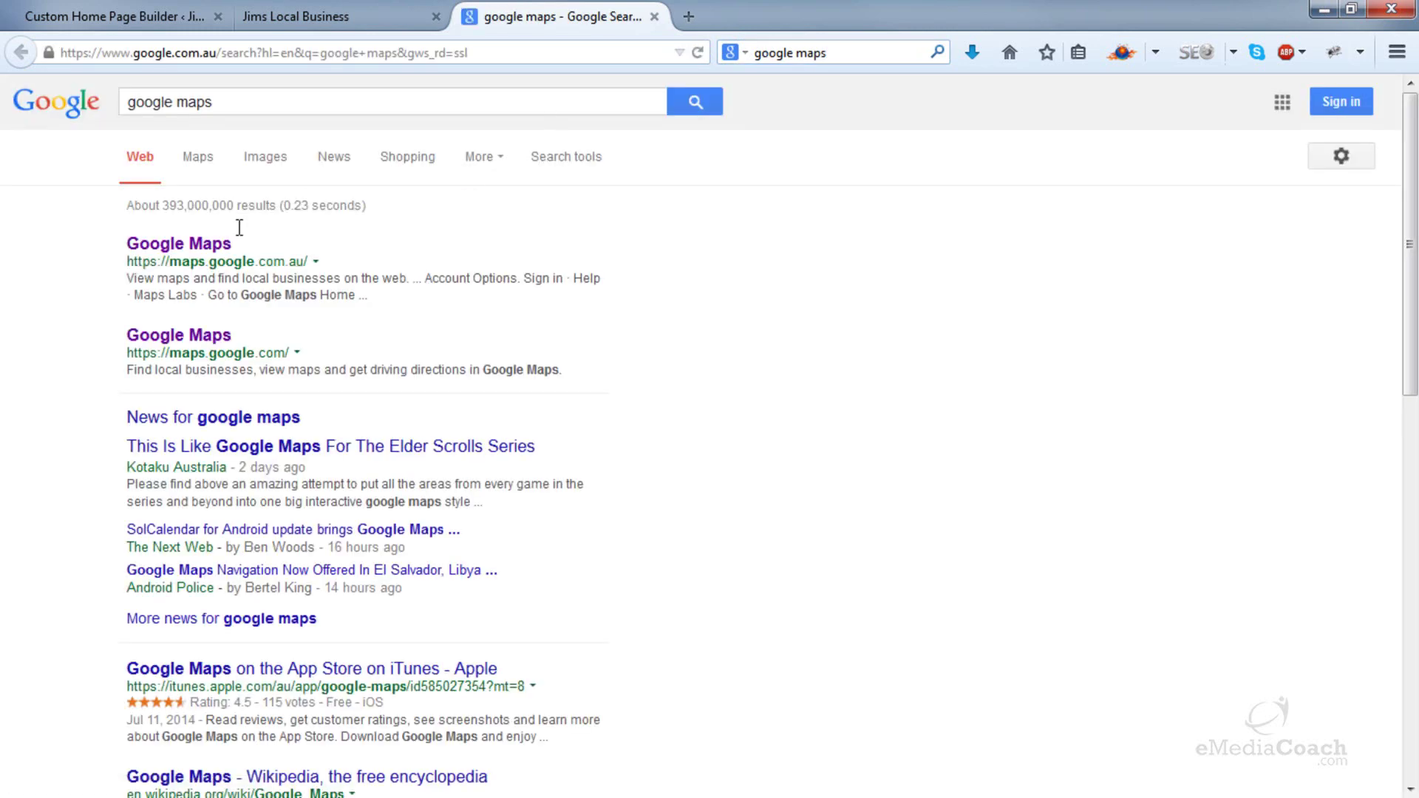
{"action": "left_click", "coordinate": [171, 338]}
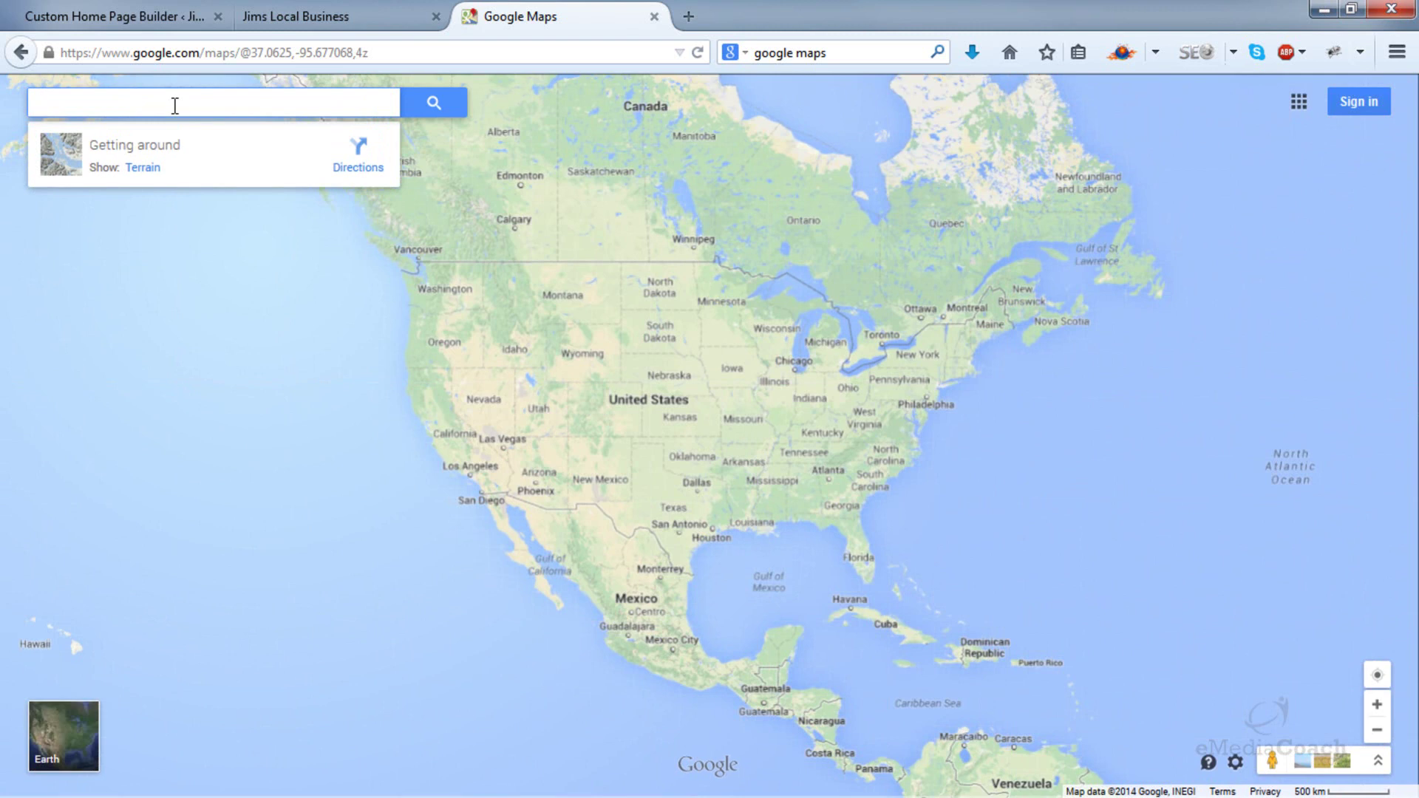
- Find Ocean Avenue, Santa Monica, CA on the map
{"action": "type", "text": "ocean aven"}
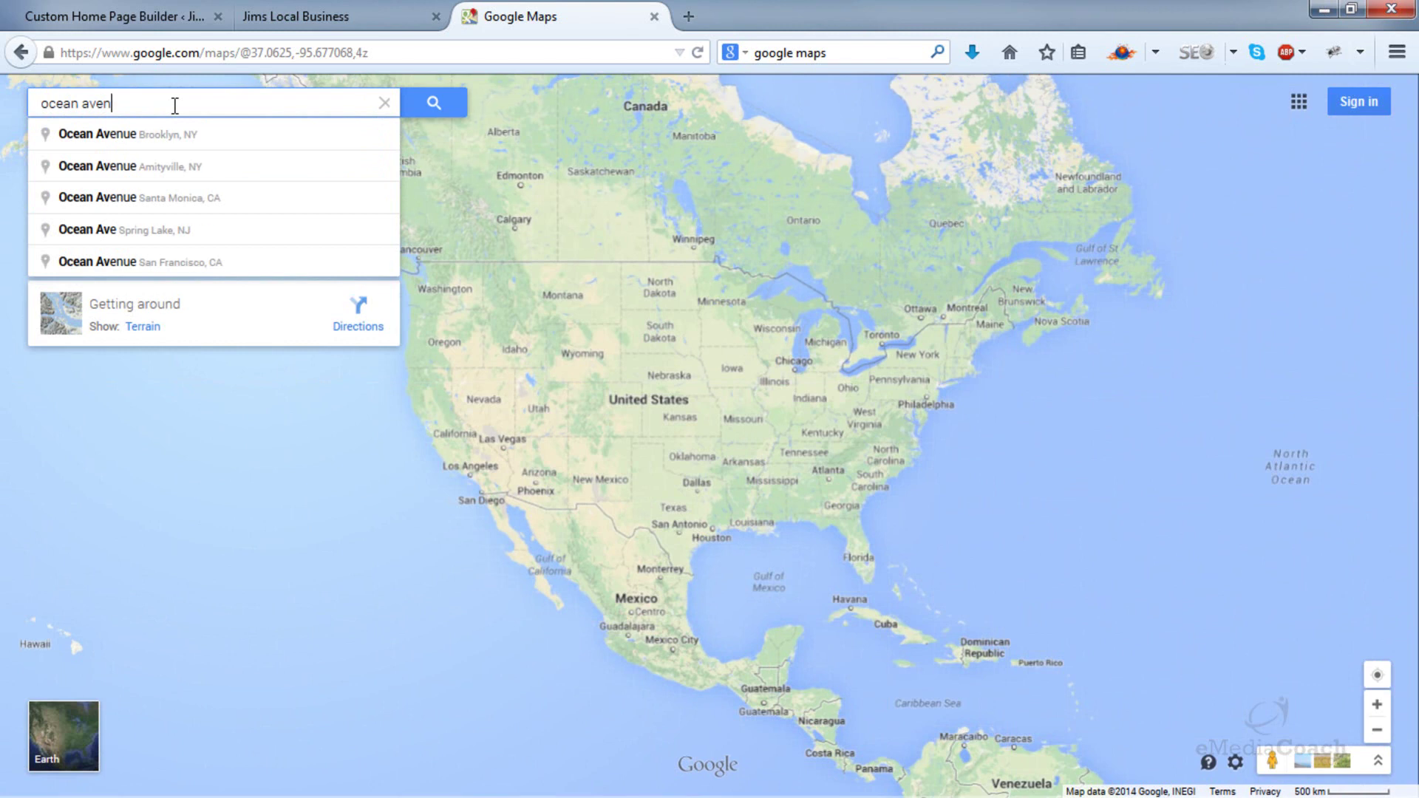
{"action": "type", "text": "ue santa monica"}
{"action": "left_click", "coordinate": [155, 125]}
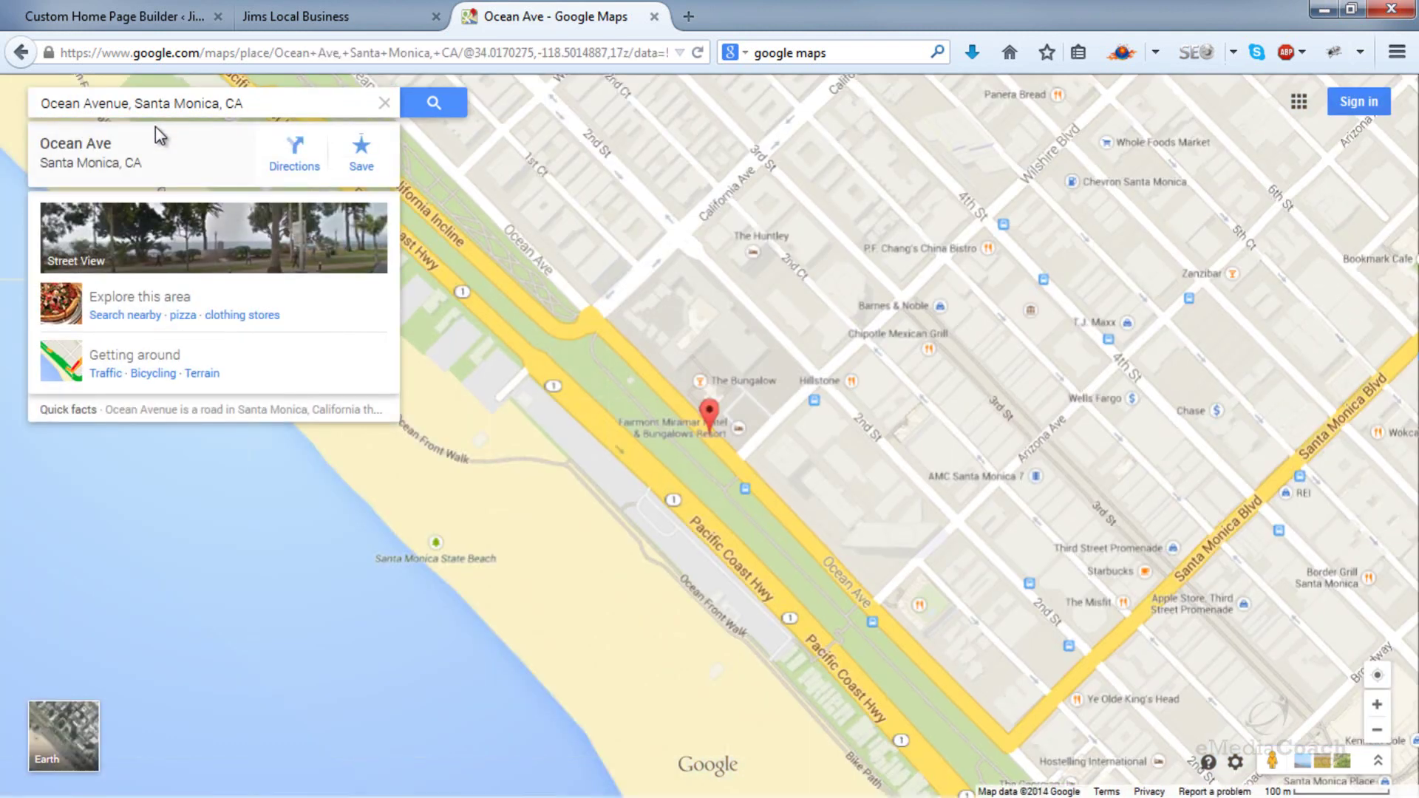
- Bring up the embed options for the Ocean Avenue map and set a custom size of 500 x 250
{"action": "left_click", "coordinate": [1236, 764]}
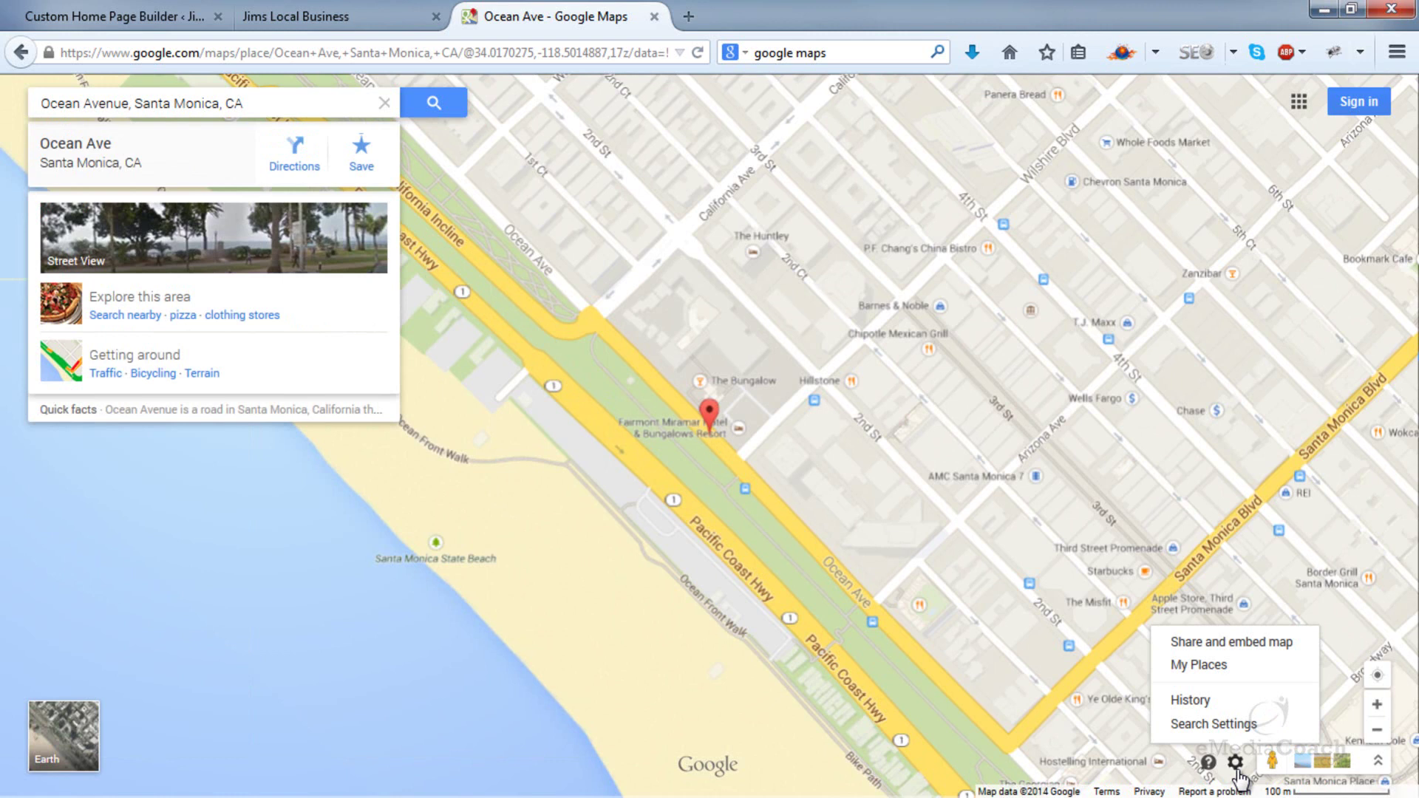
{"action": "left_click", "coordinate": [1237, 643]}
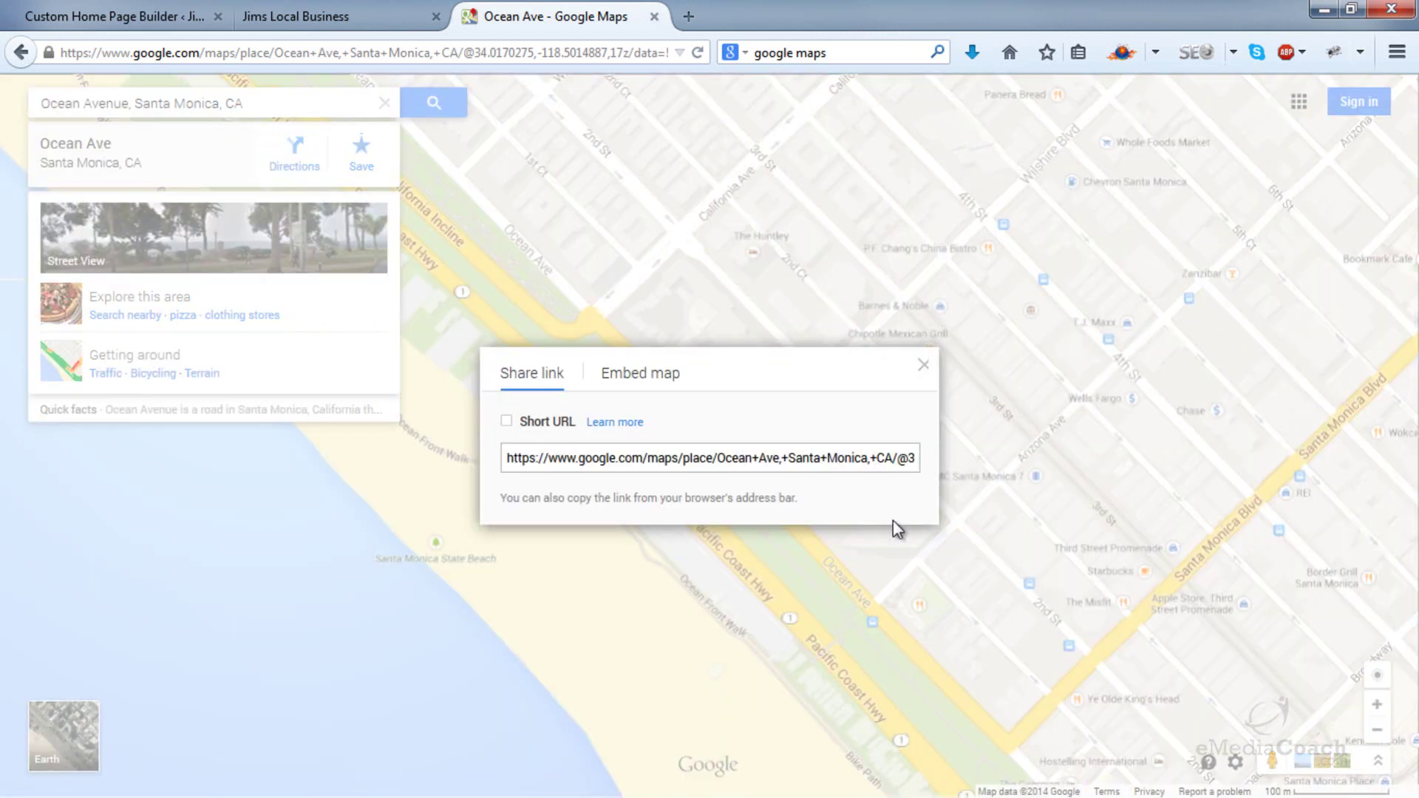
{"action": "left_click", "coordinate": [654, 379]}
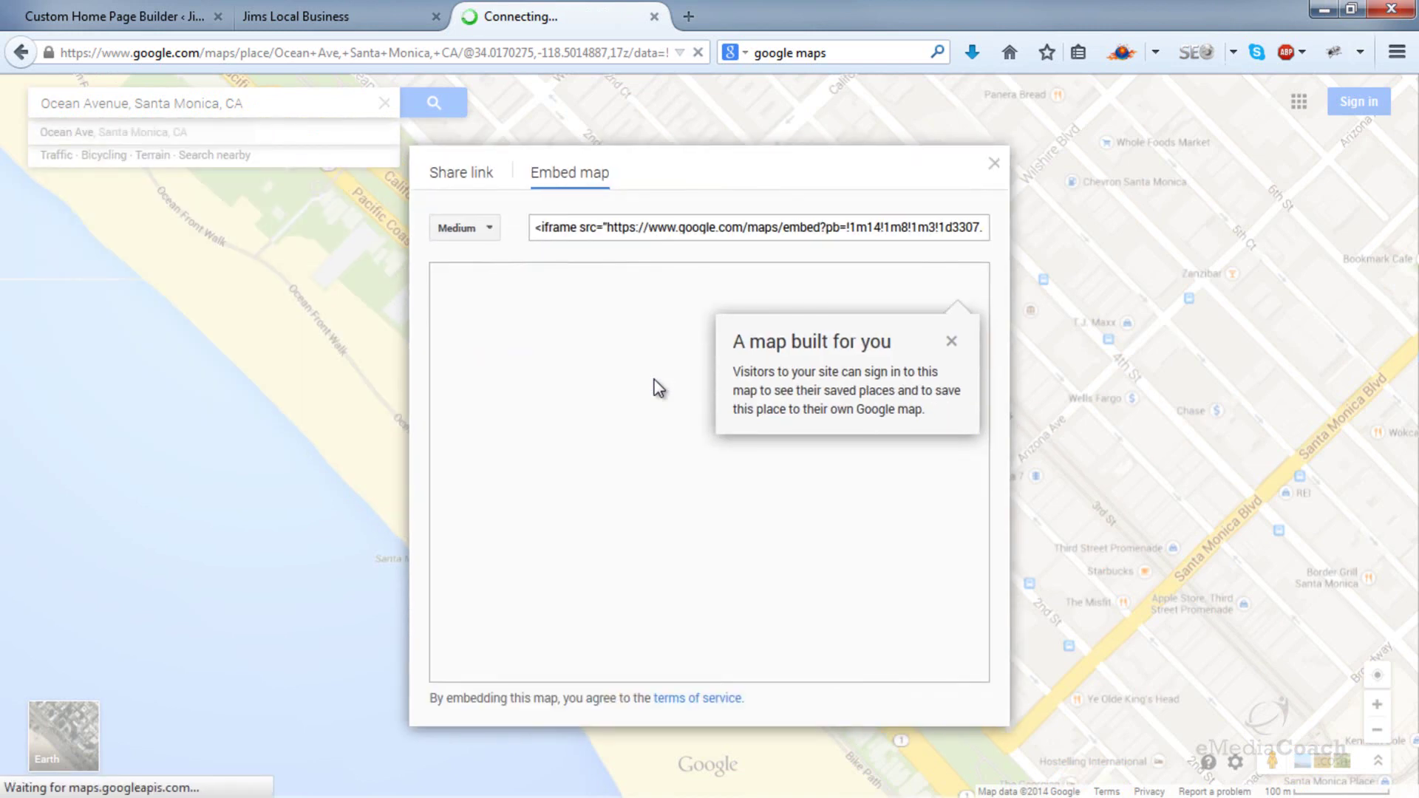
{"action": "left_click", "coordinate": [470, 231]}
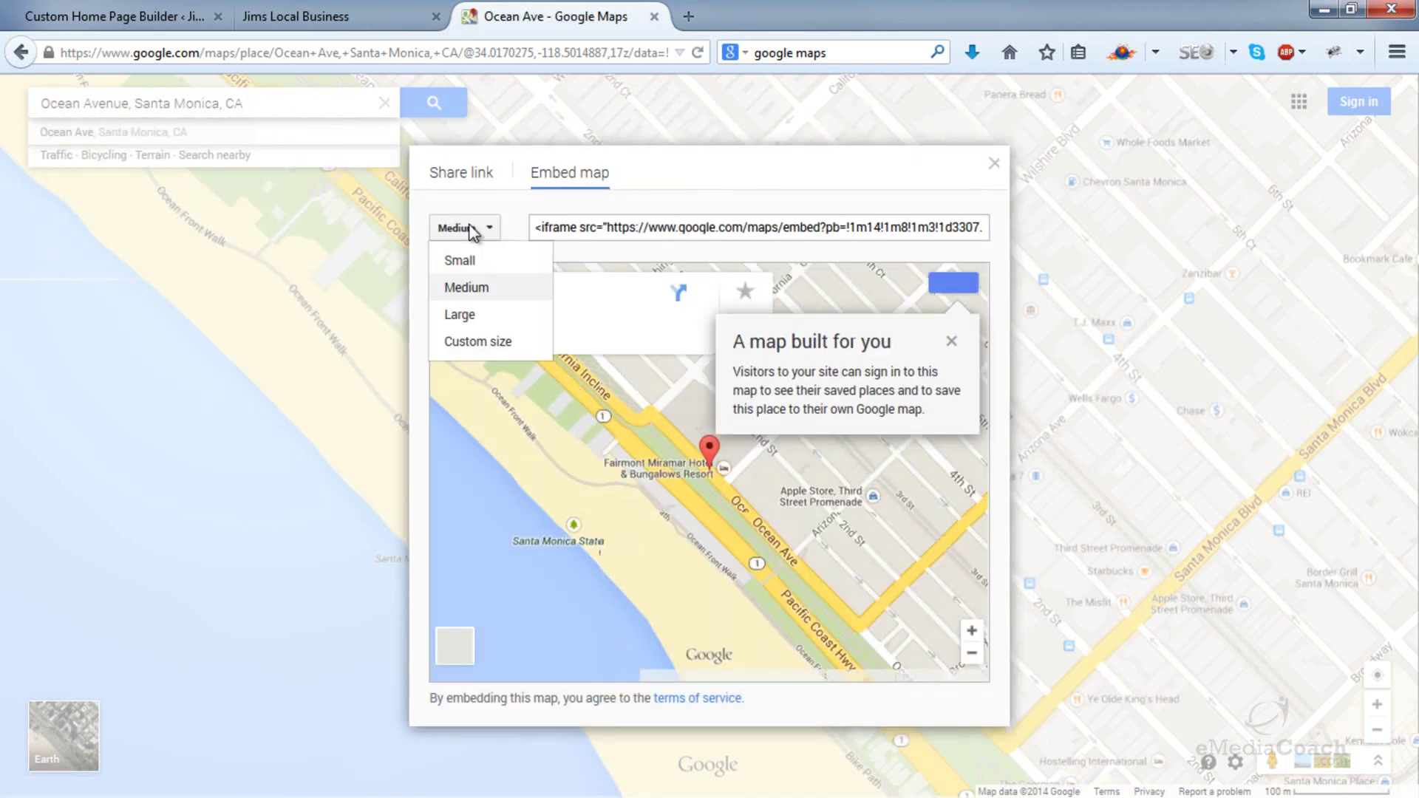
{"action": "left_click", "coordinate": [467, 343]}
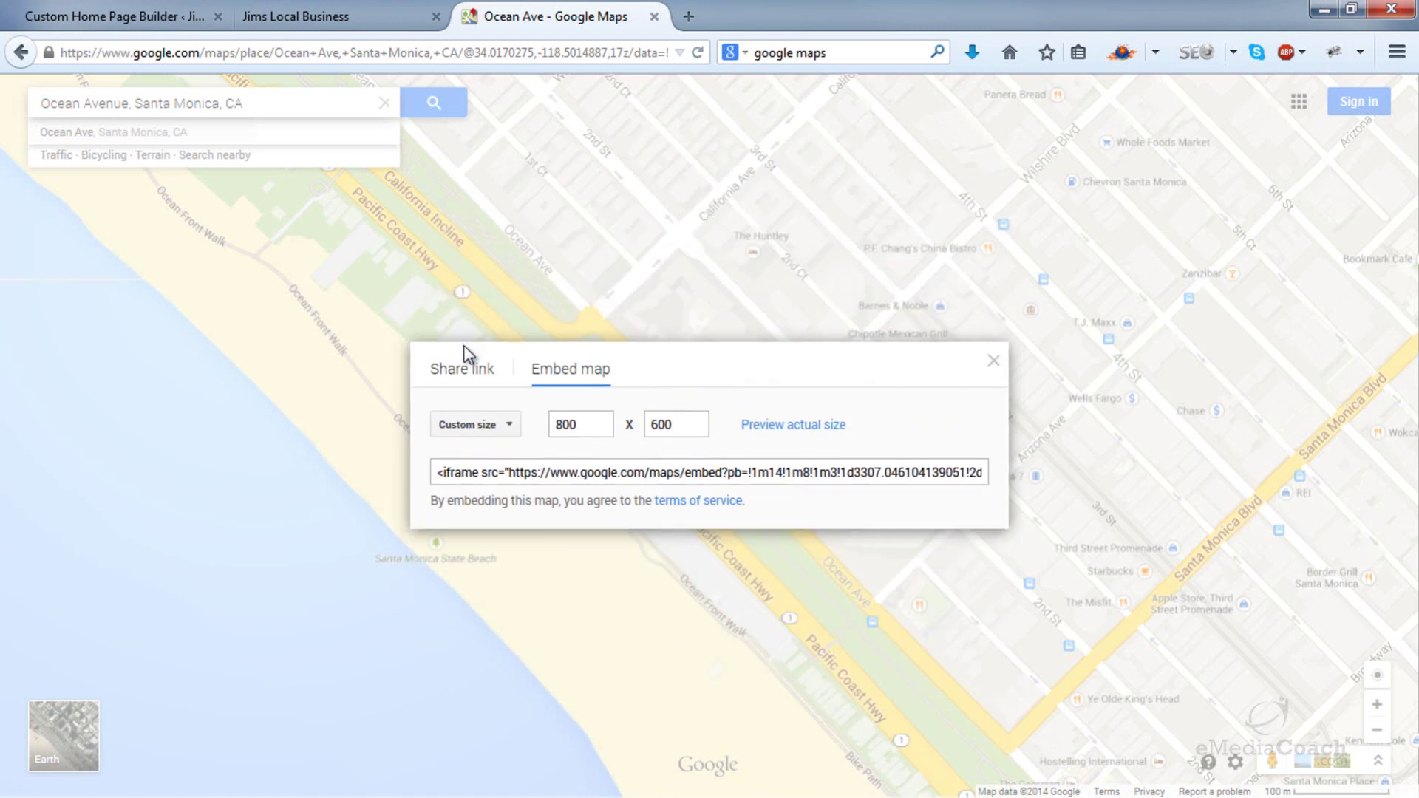
{"action": "left_click_drag", "start_coordinate": [588, 432], "coordinate": [548, 411]}
{"action": "type", "text": "500"}
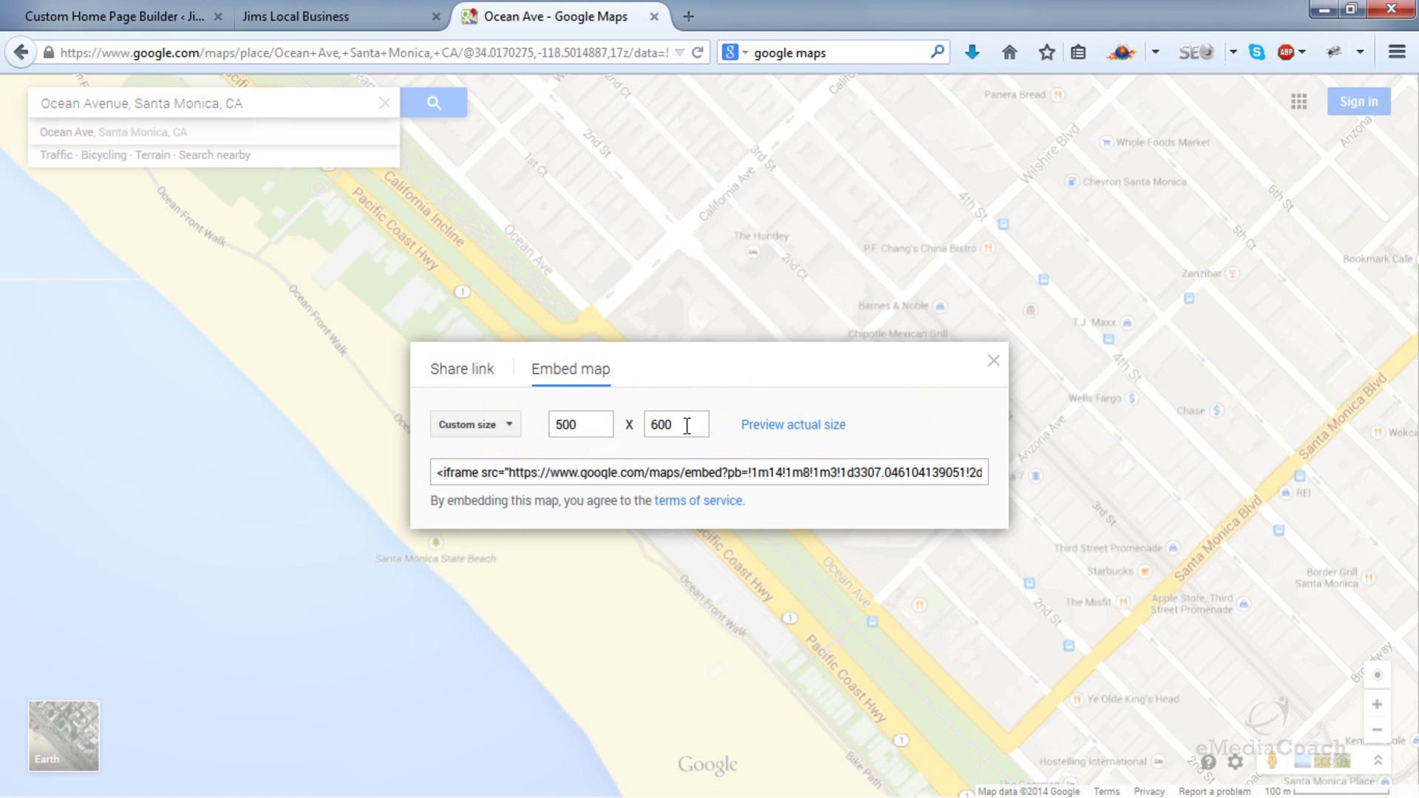
{"action": "left_click_drag", "start_coordinate": [685, 423], "coordinate": [593, 411]}
{"action": "type", "text": "250"}
- Copy the map's embed code and paste it into the body of the home page's Text widget
{"action": "left_click", "coordinate": [580, 472]}
{"action": "right_click", "coordinate": [581, 470]}
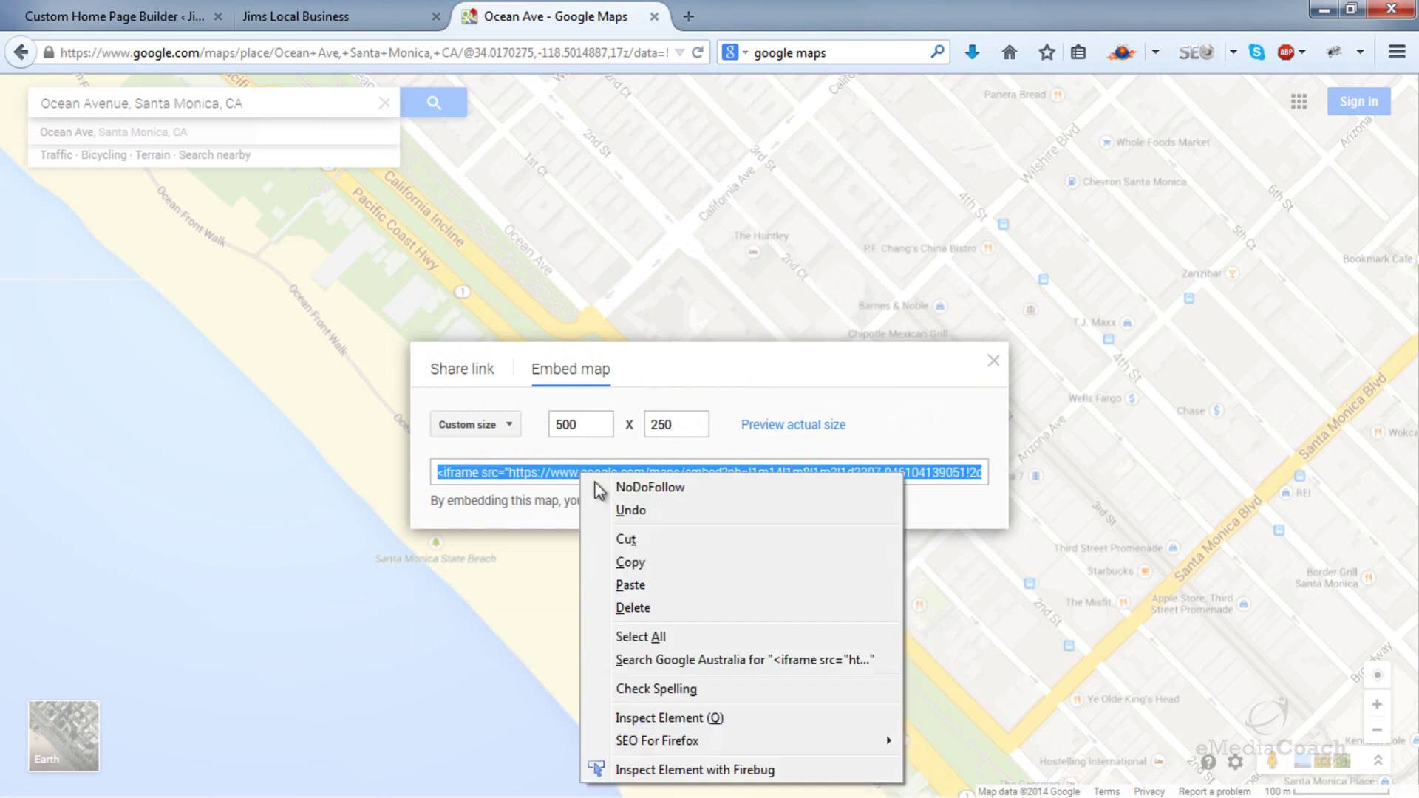
{"action": "left_click", "coordinate": [634, 566]}
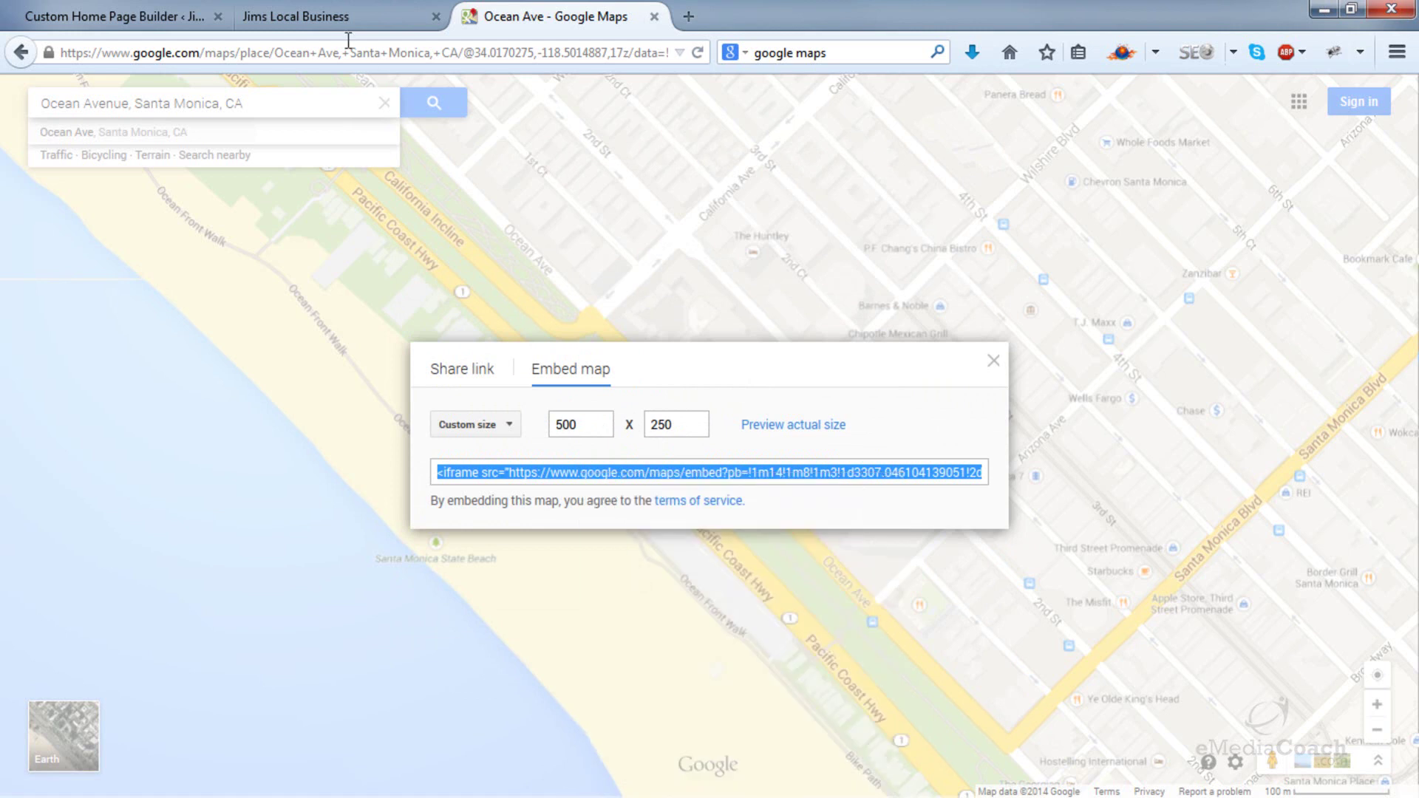
{"action": "left_click", "coordinate": [296, 15]}
{"action": "left_click", "coordinate": [143, 9]}
{"action": "mouse_move", "coordinate": [650, 517]}
{"action": "left_click", "coordinate": [900, 505]}
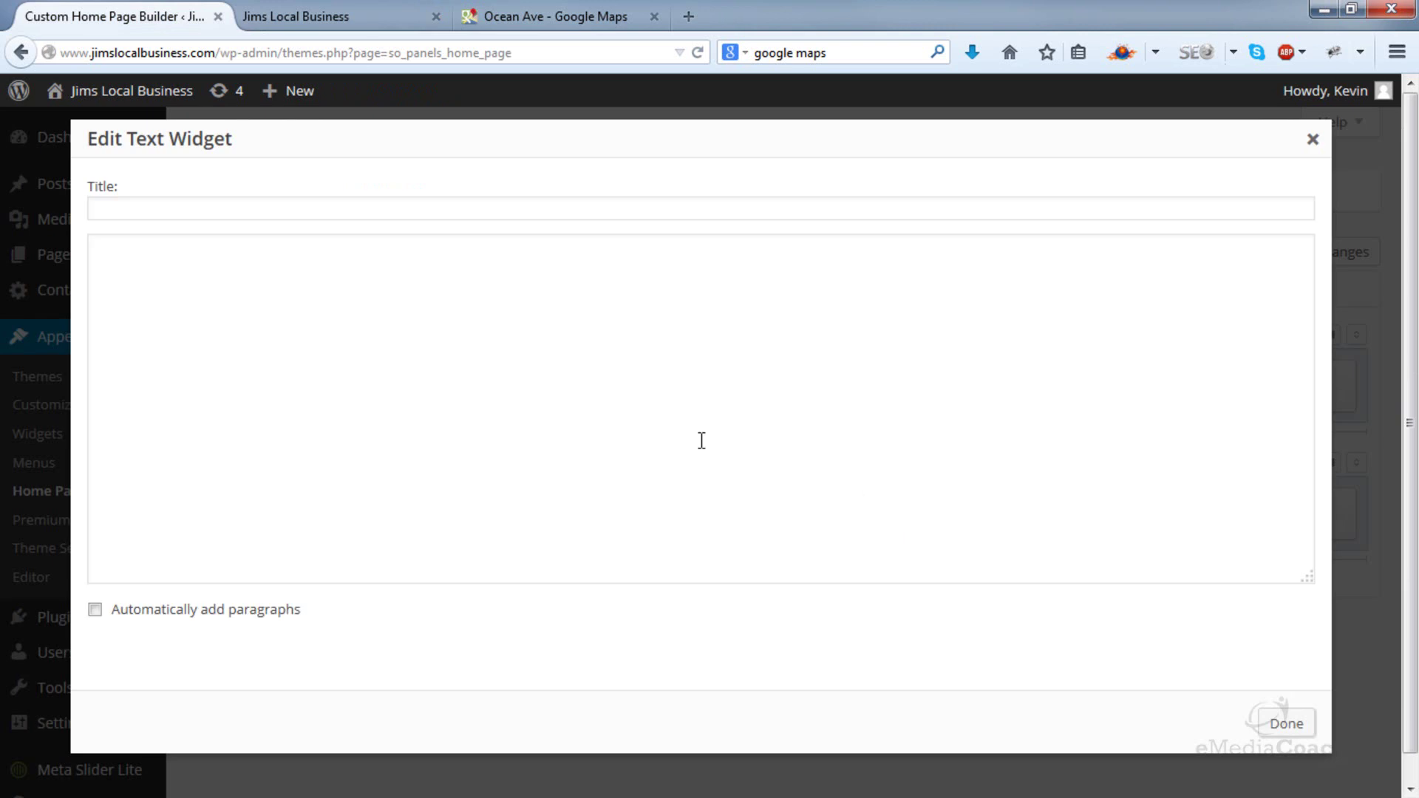
{"action": "right_click", "coordinate": [421, 316]}
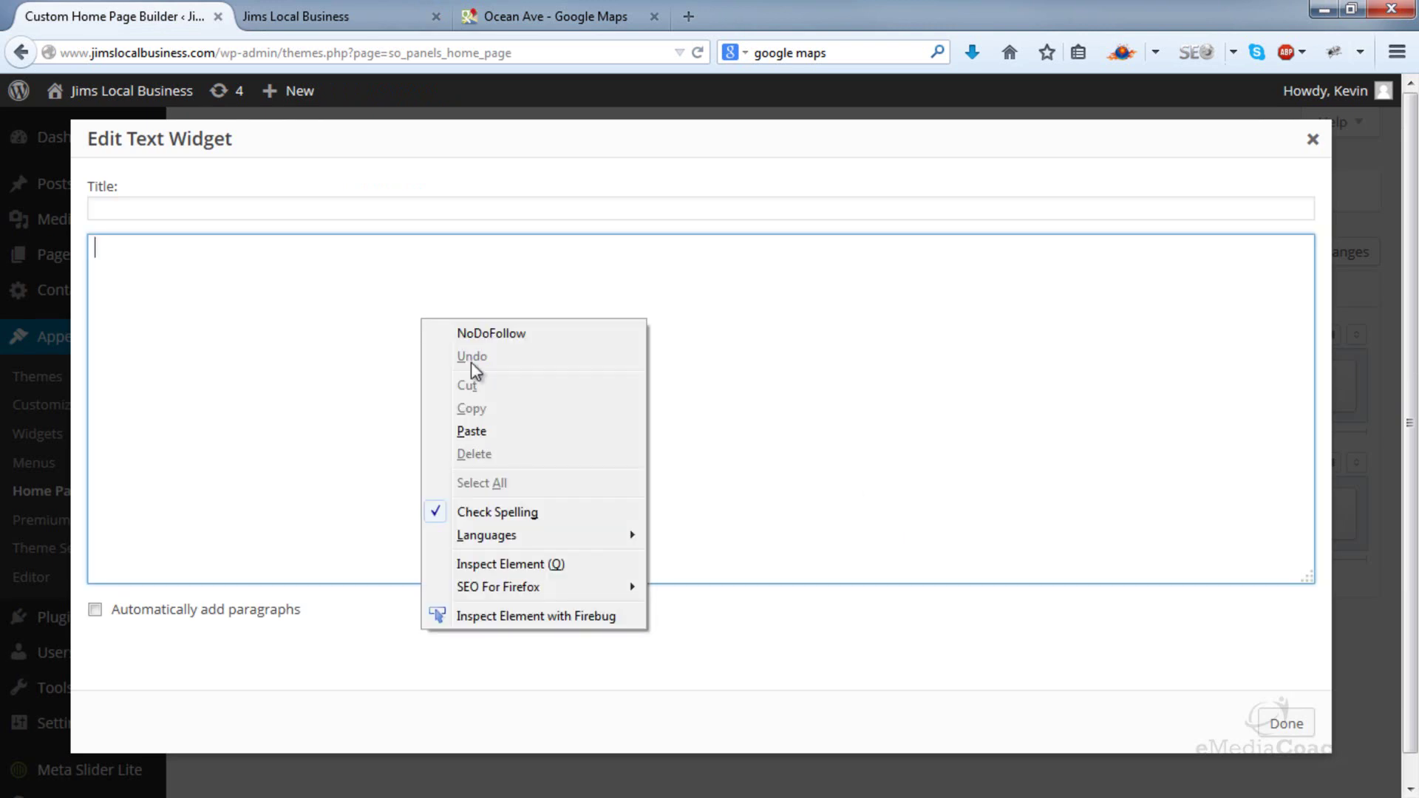
{"action": "left_click", "coordinate": [487, 434]}
- Title the Text widget "Find Us:" and finish editing it
{"action": "left_click", "coordinate": [416, 209]}
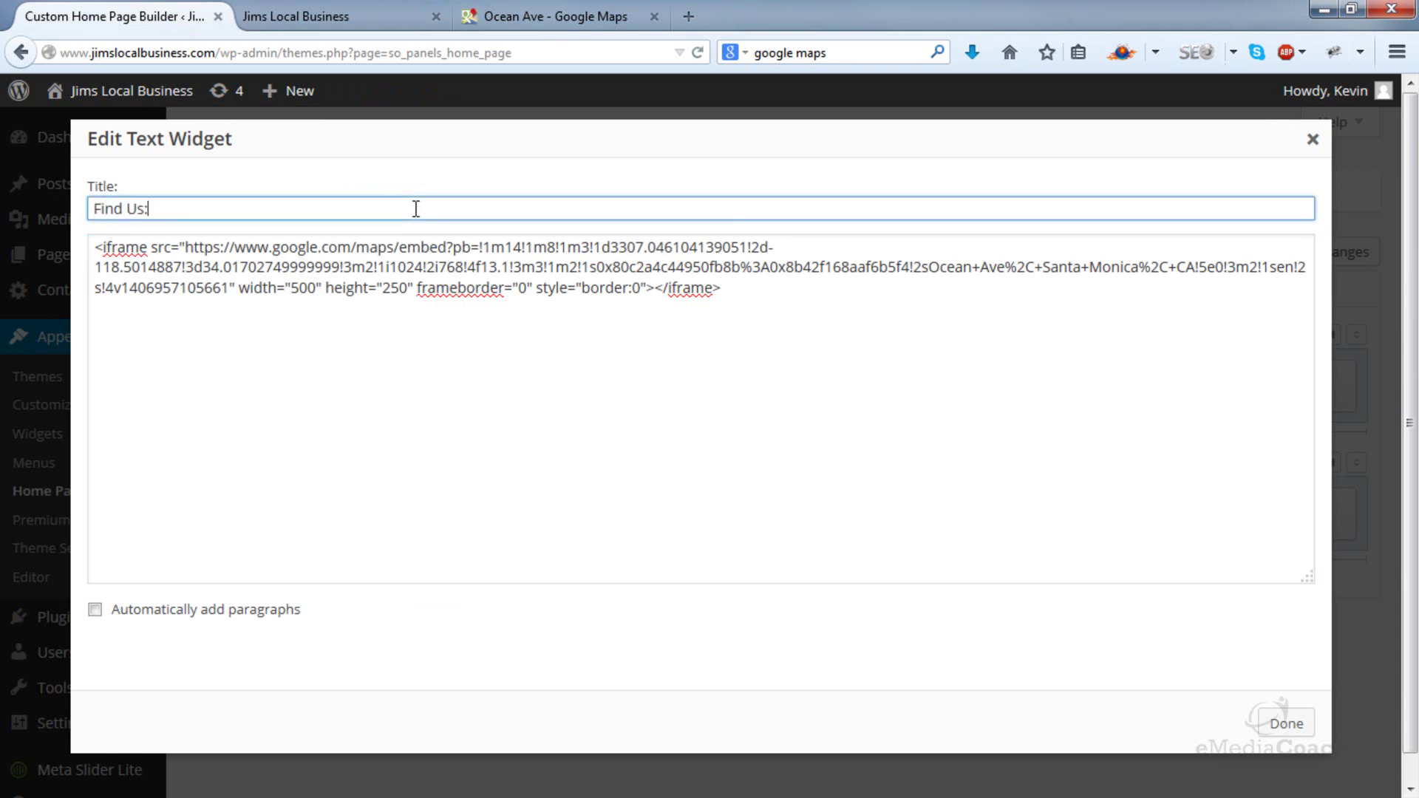
{"action": "type", "text": "Find Us:"}
{"action": "left_click", "coordinate": [1302, 723]}
- Save the home page and reload the live page to check the embedded map
{"action": "left_click", "coordinate": [303, 637]}
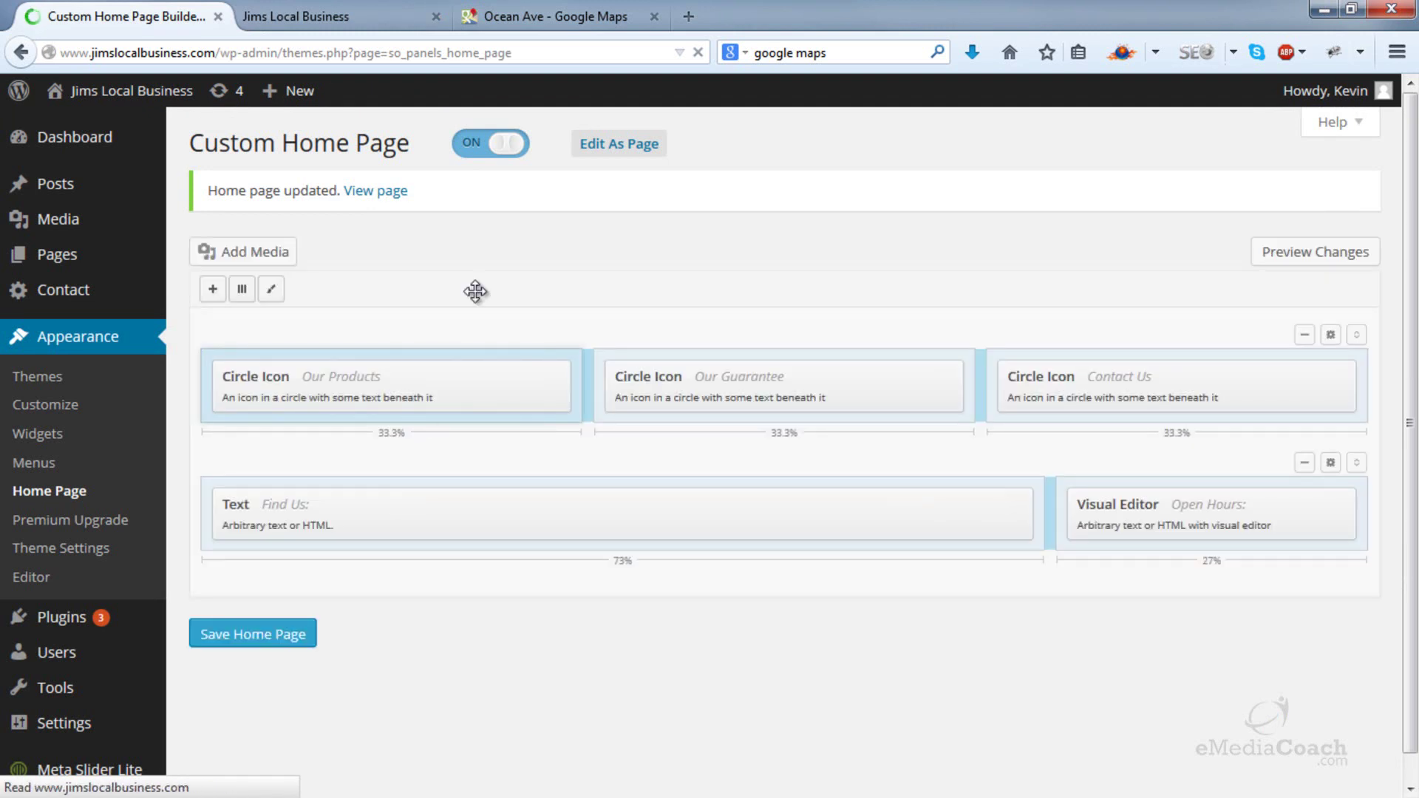
{"action": "left_click", "coordinate": [382, 21]}
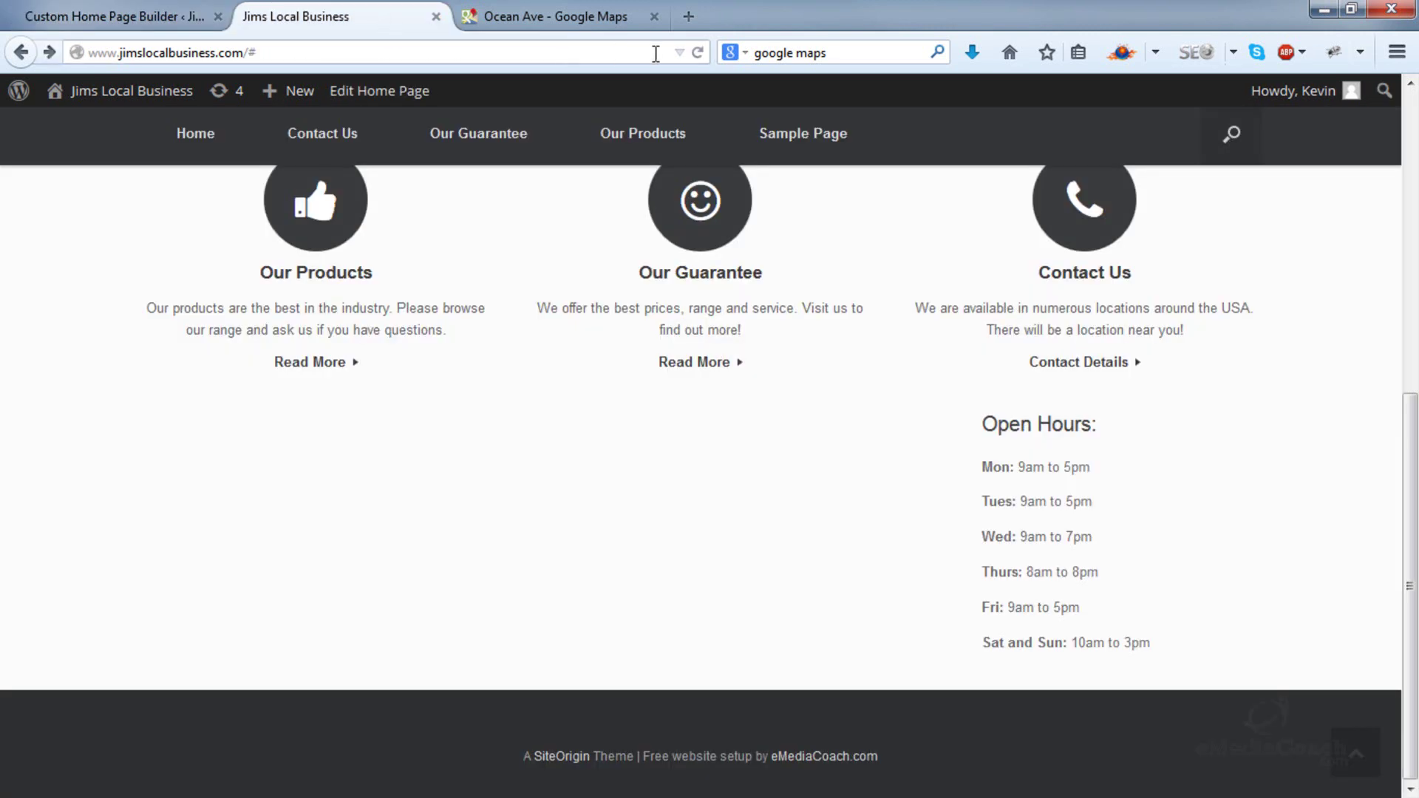
{"action": "left_click", "coordinate": [697, 53]}
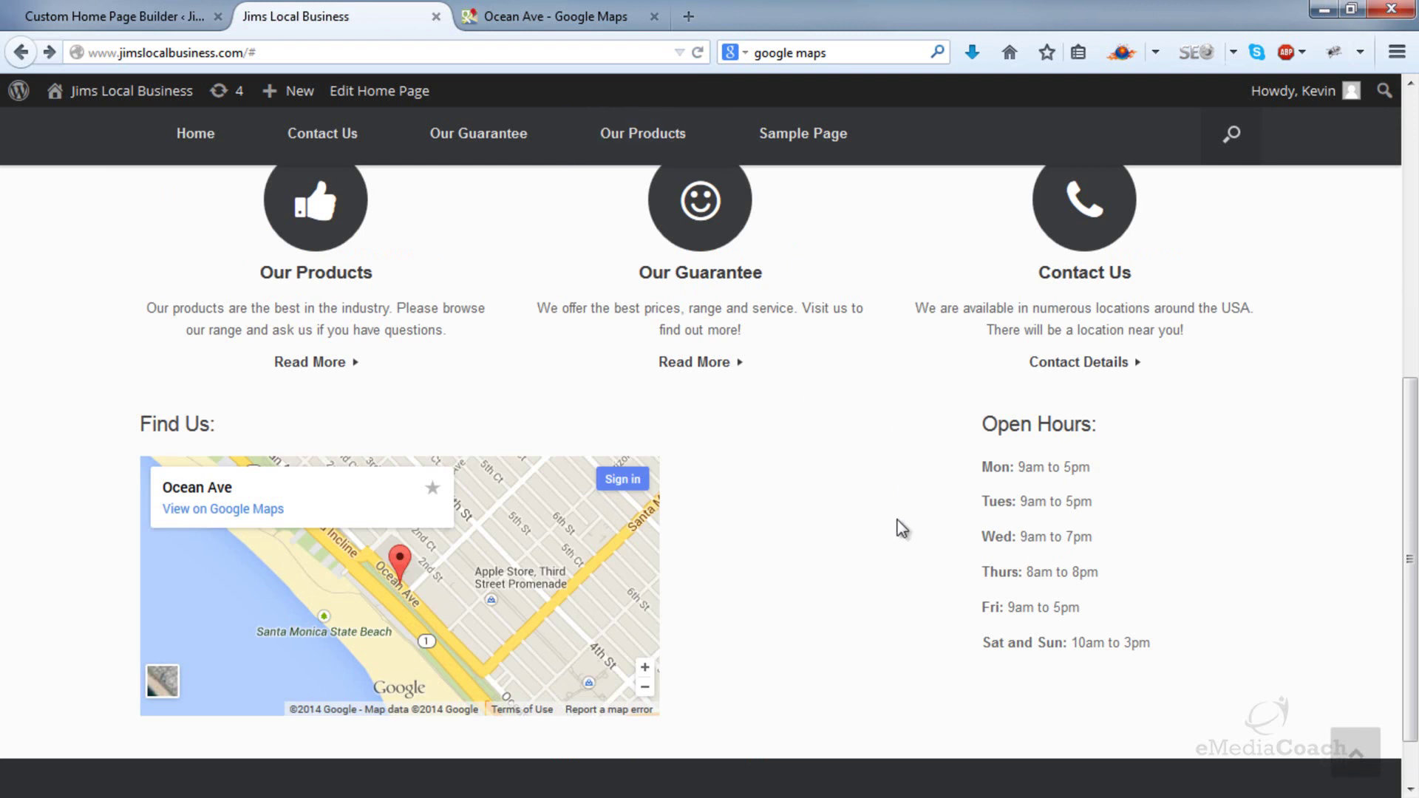
- Change the custom embed size of the Ocean Avenue map in Google Maps to 900 x 300
{"action": "left_click", "coordinate": [590, 13]}
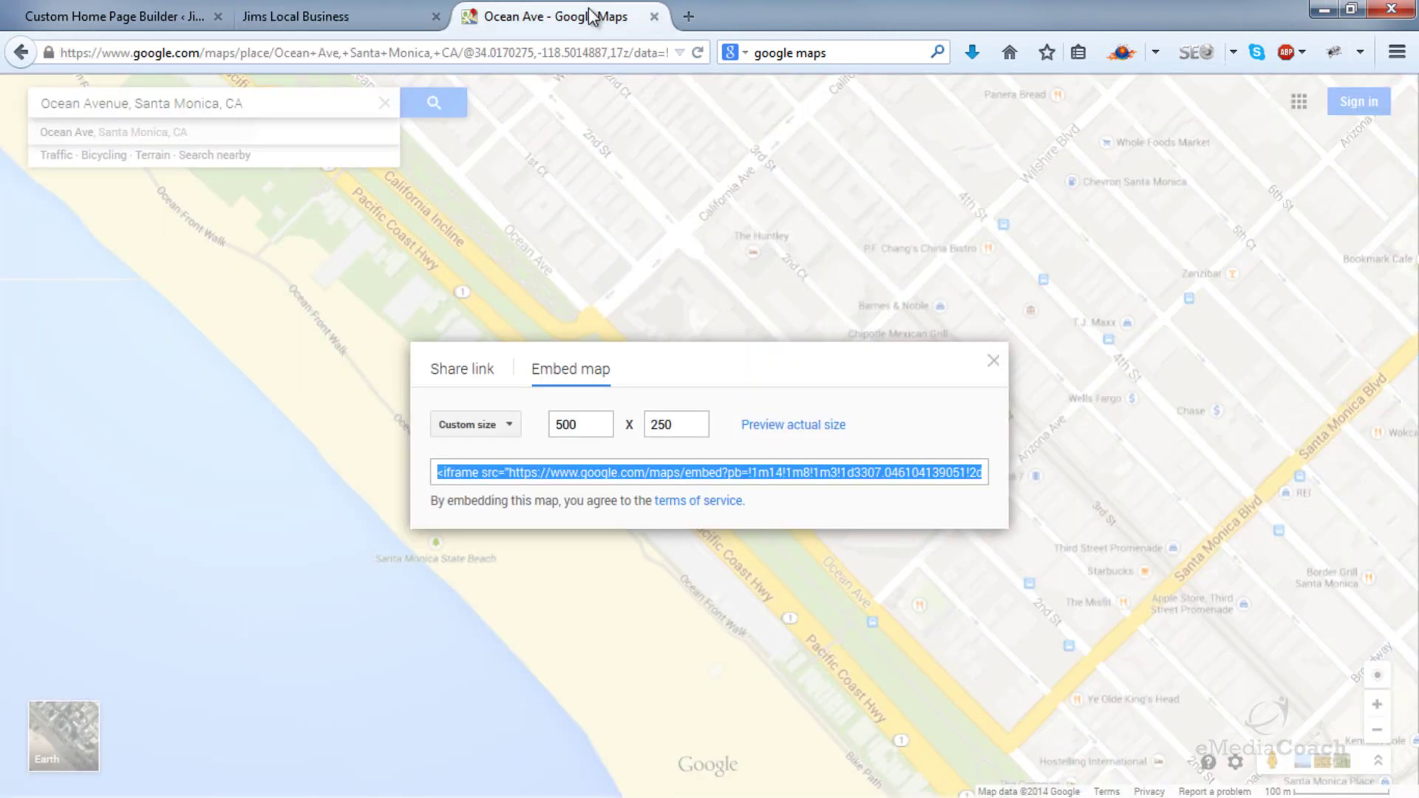
{"action": "left_click_drag", "start_coordinate": [597, 435], "coordinate": [536, 431]}
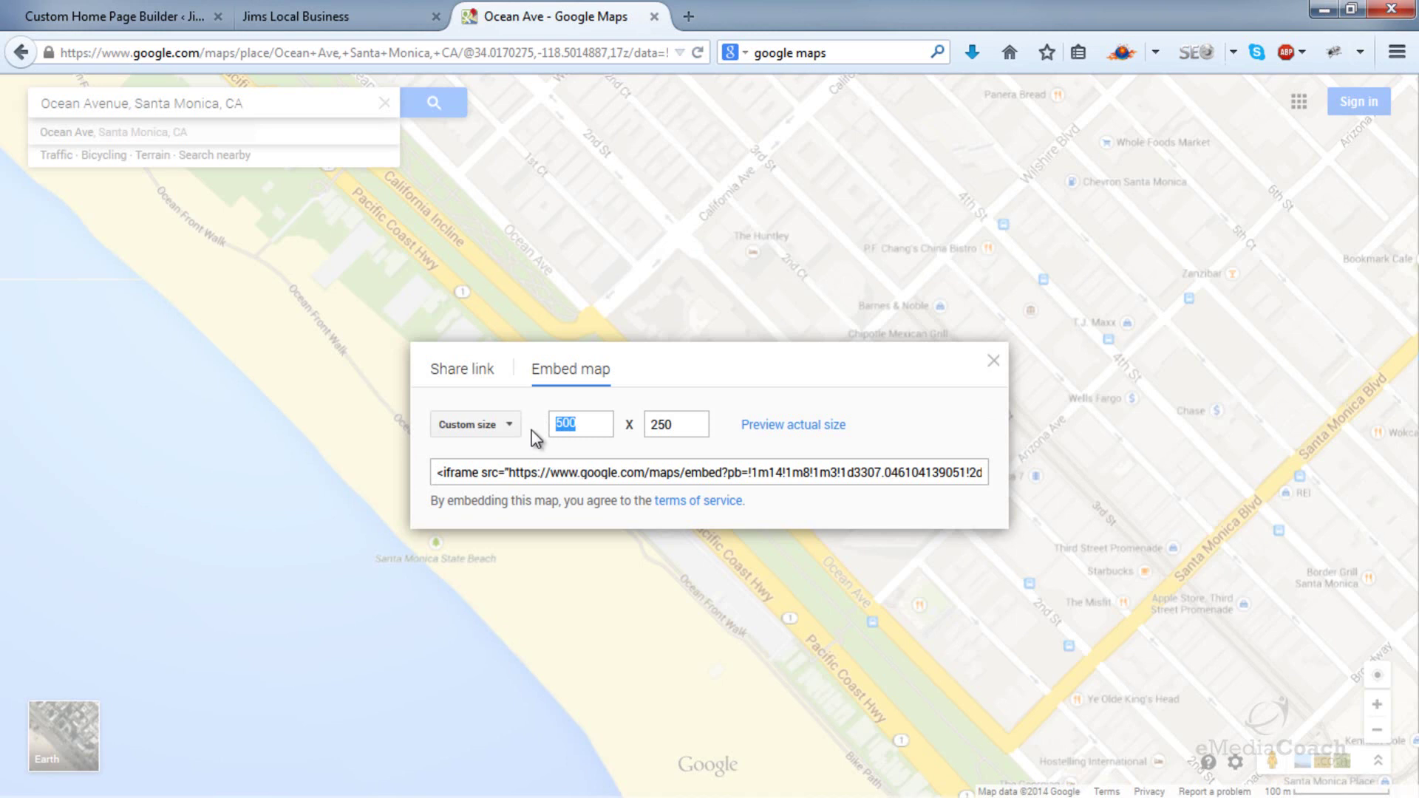
{"action": "type", "text": "800"}
{"action": "left_click_drag", "start_coordinate": [617, 427], "coordinate": [513, 424]}
{"action": "type", "text": "900"}
{"action": "left_click", "coordinate": [323, 10]}
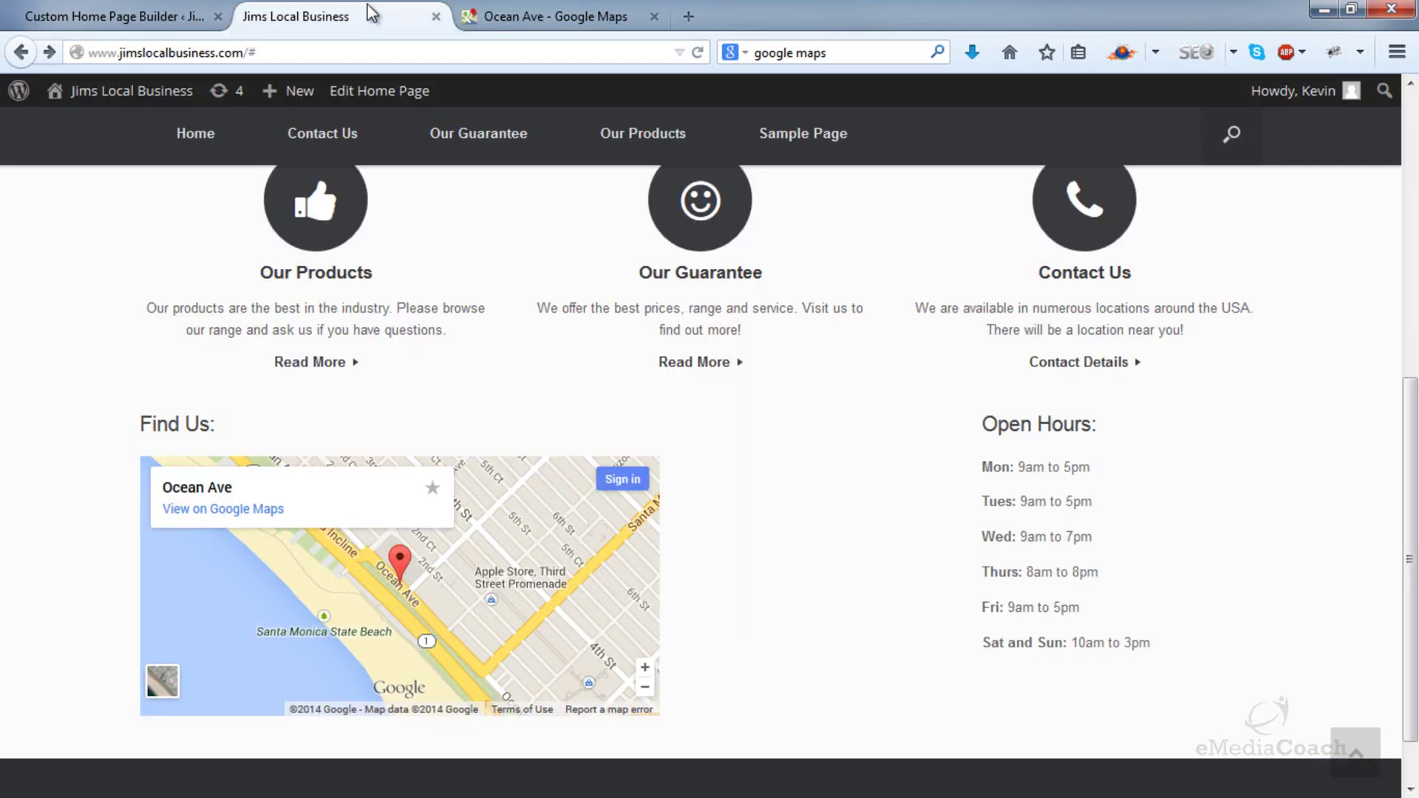
{"action": "left_click", "coordinate": [518, 15]}
{"action": "left_click", "coordinate": [672, 427]}
{"action": "double_click", "coordinate": [654, 432]}
{"action": "type", "text": "300"}
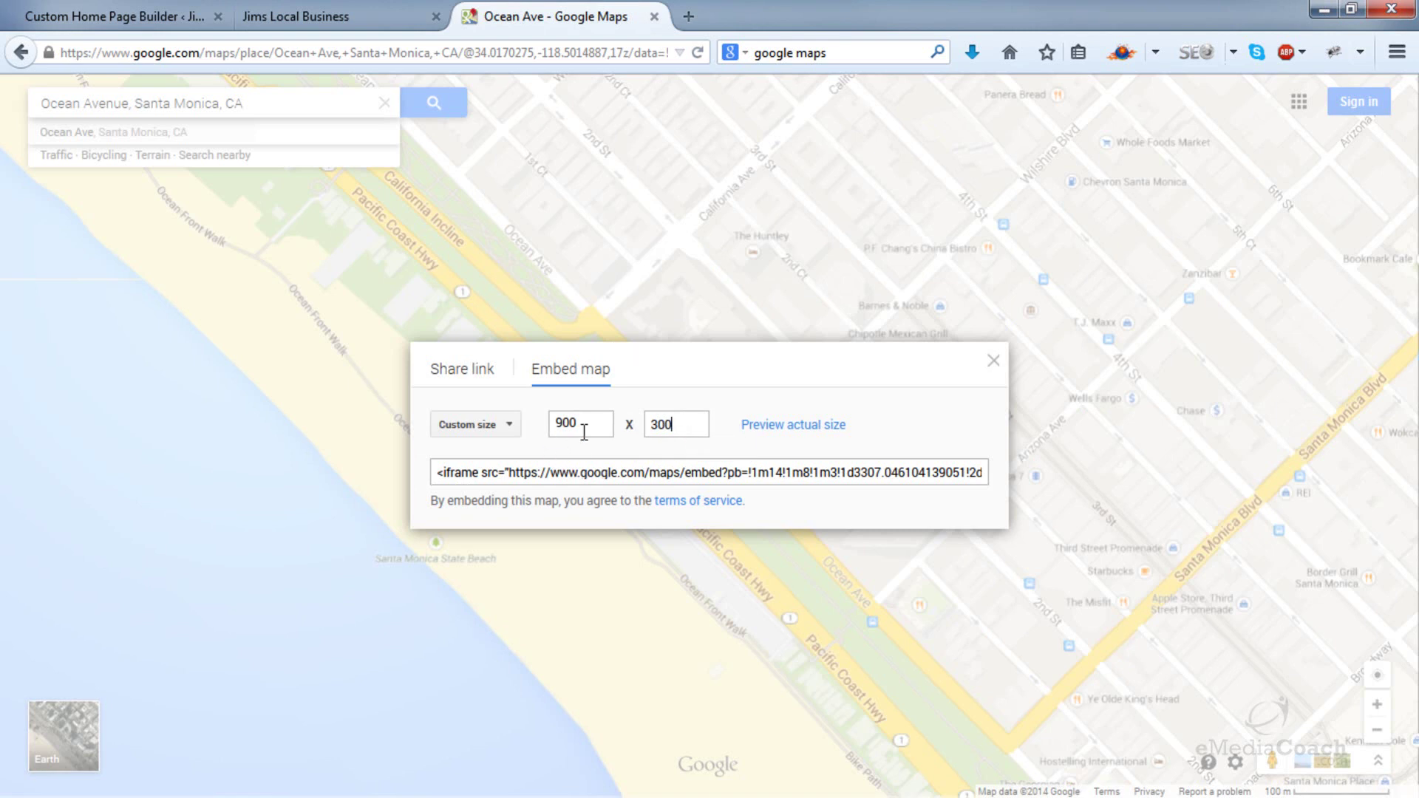
- Copy the resized map's embed code and replace the old code in the home page's Find Us: Text widget with it
{"action": "left_click", "coordinate": [566, 472]}
{"action": "right_click", "coordinate": [565, 471]}
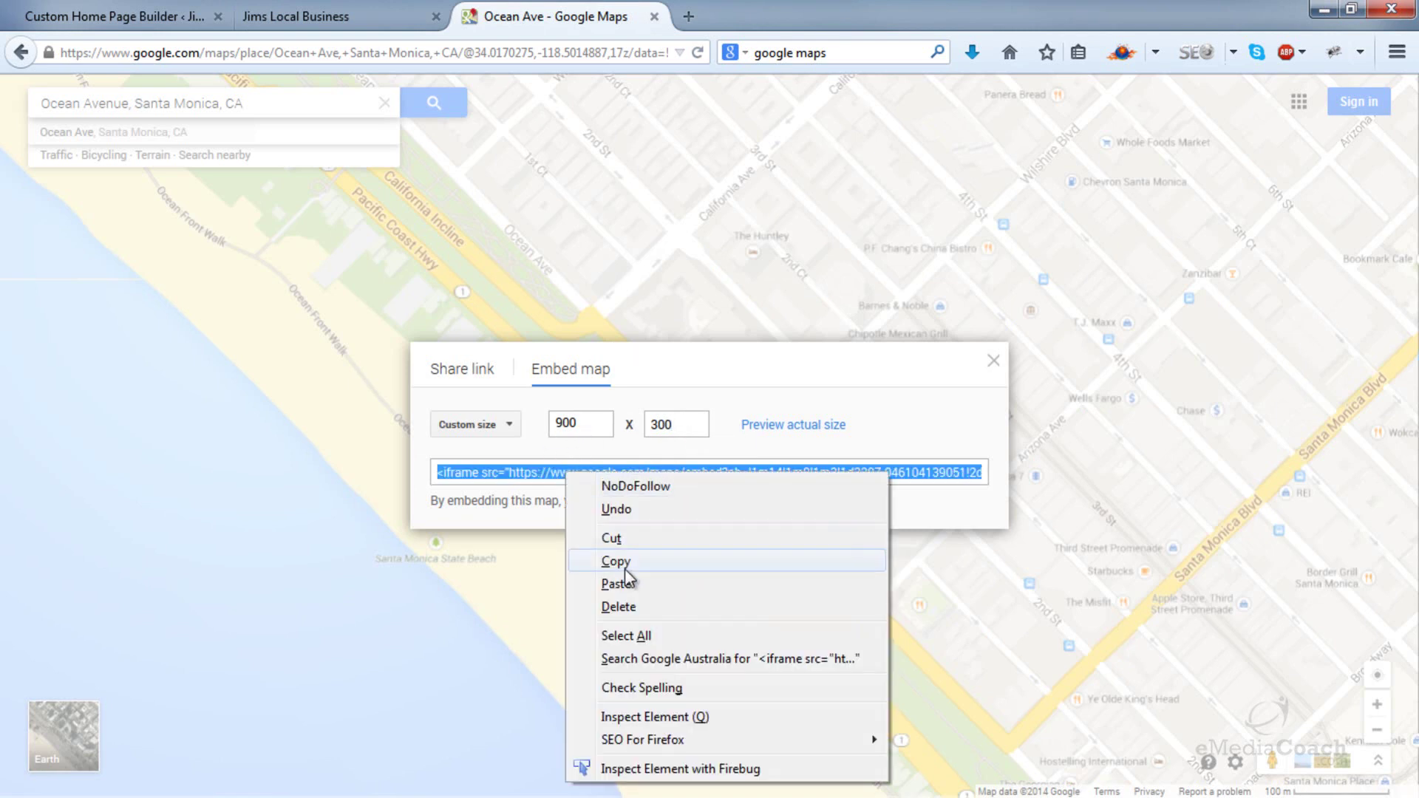
{"action": "left_click", "coordinate": [626, 563]}
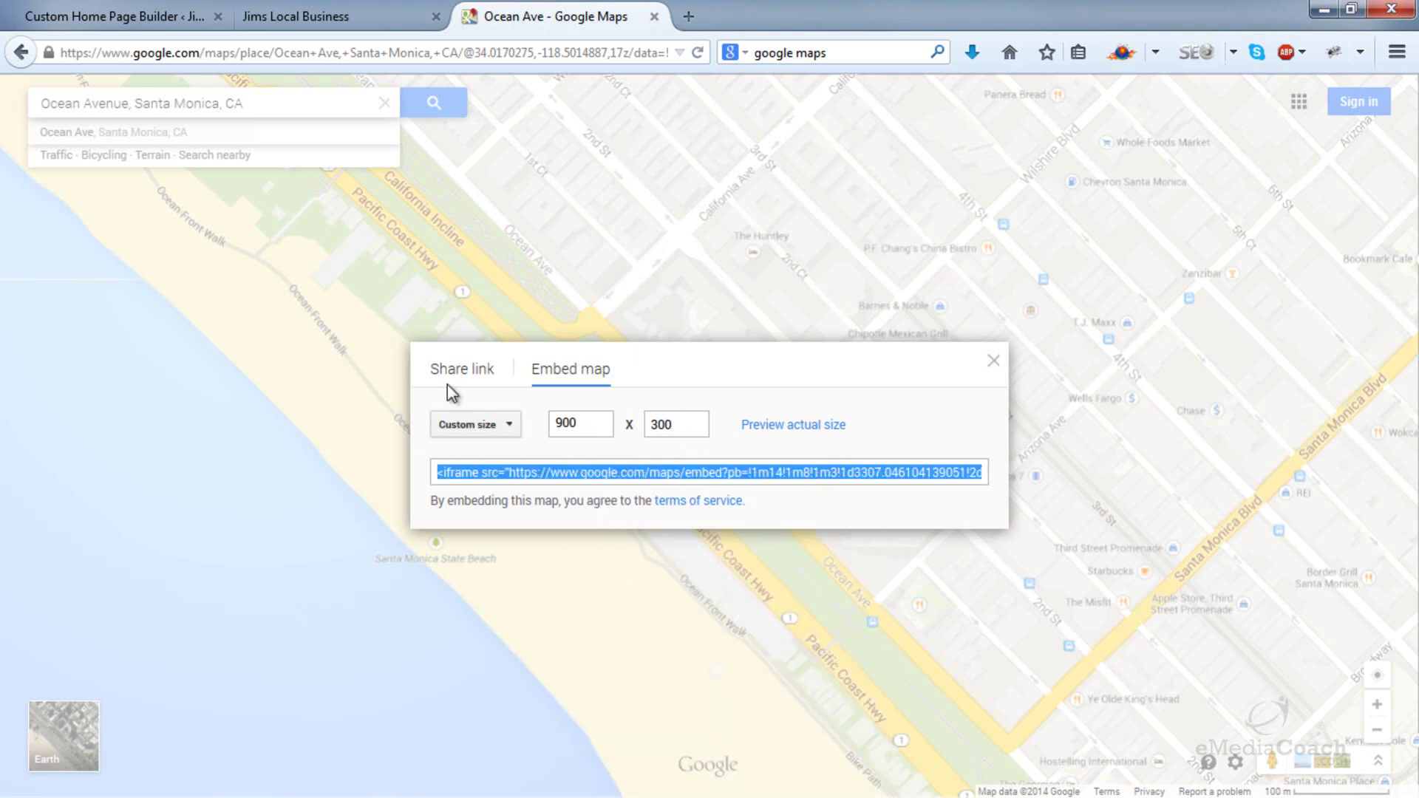
{"action": "left_click", "coordinate": [153, 19]}
{"action": "left_click", "coordinate": [903, 507]}
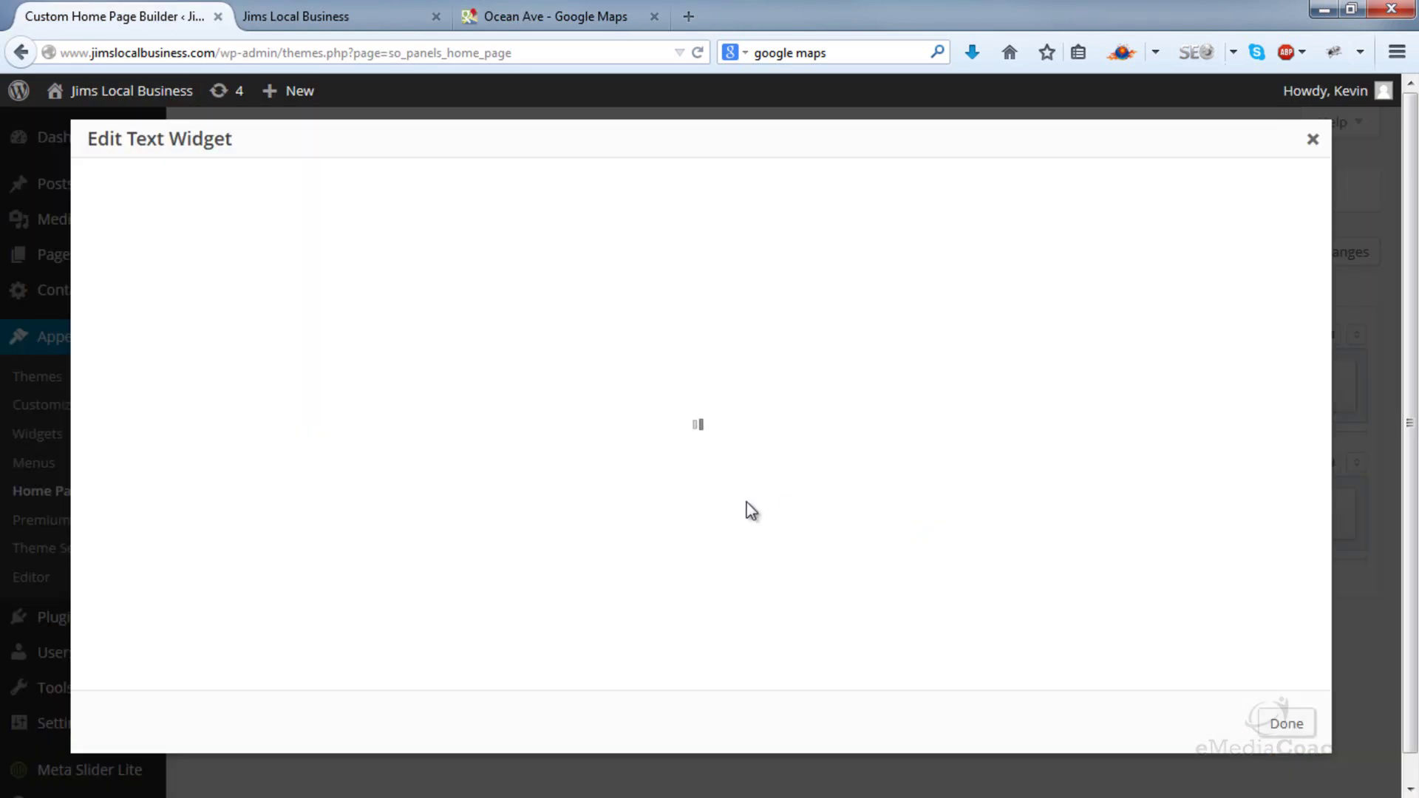
{"action": "left_click_drag", "start_coordinate": [827, 332], "coordinate": [29, 211]}
{"action": "key", "text": "Delete"}
{"action": "right_click", "coordinate": [200, 266]}
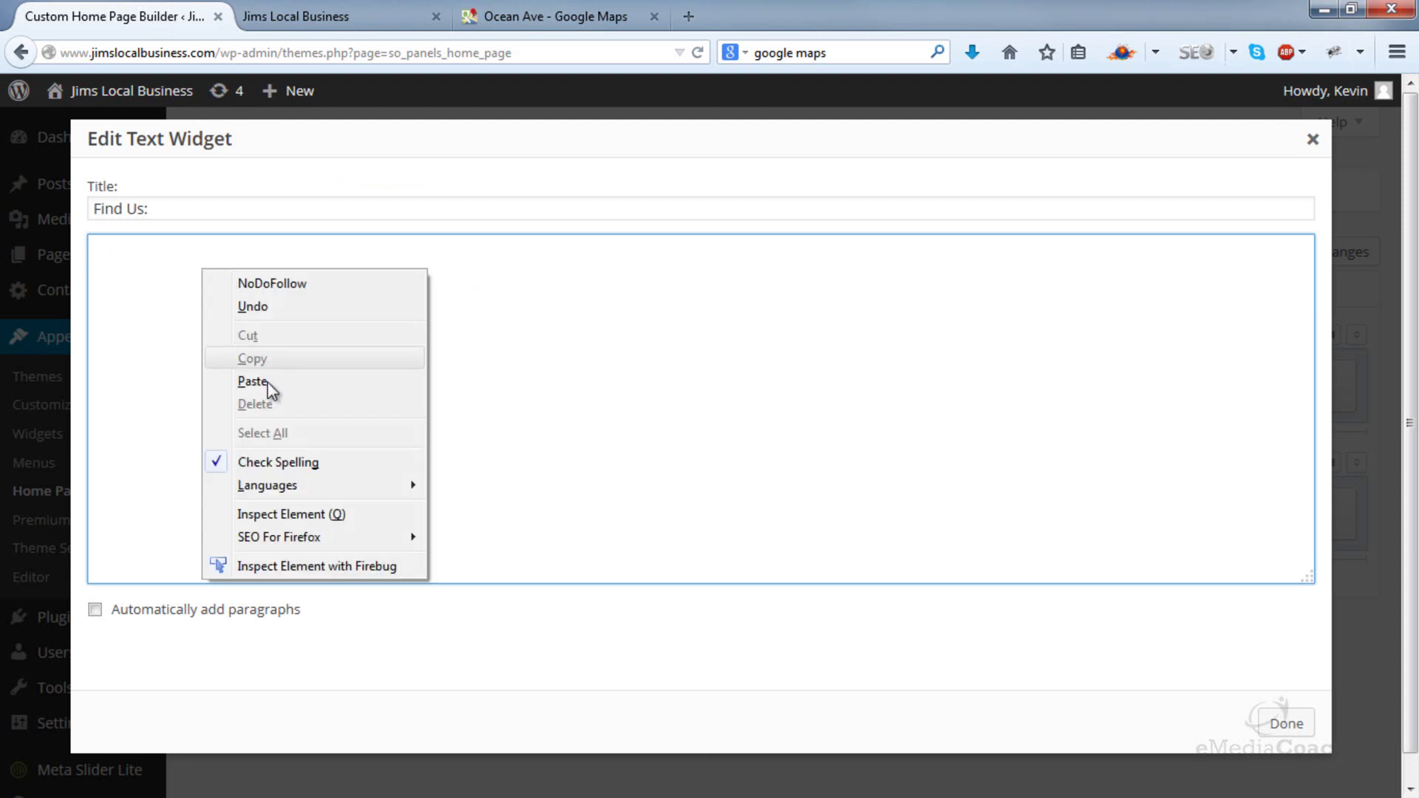
{"action": "left_click", "coordinate": [270, 384]}
{"action": "left_click", "coordinate": [1282, 723]}
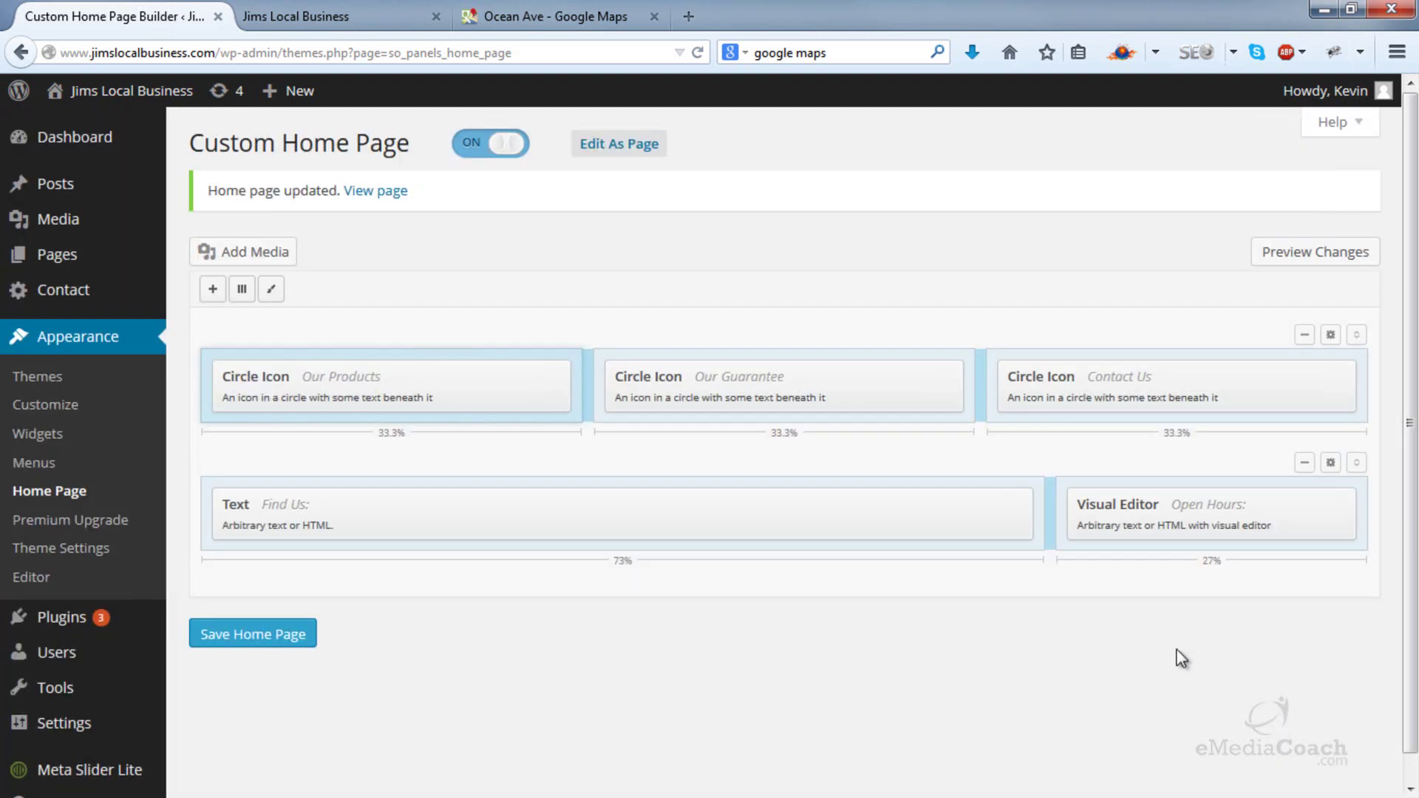
- Save the home page and reload the live page to check the resized map
{"action": "left_click", "coordinate": [285, 645]}
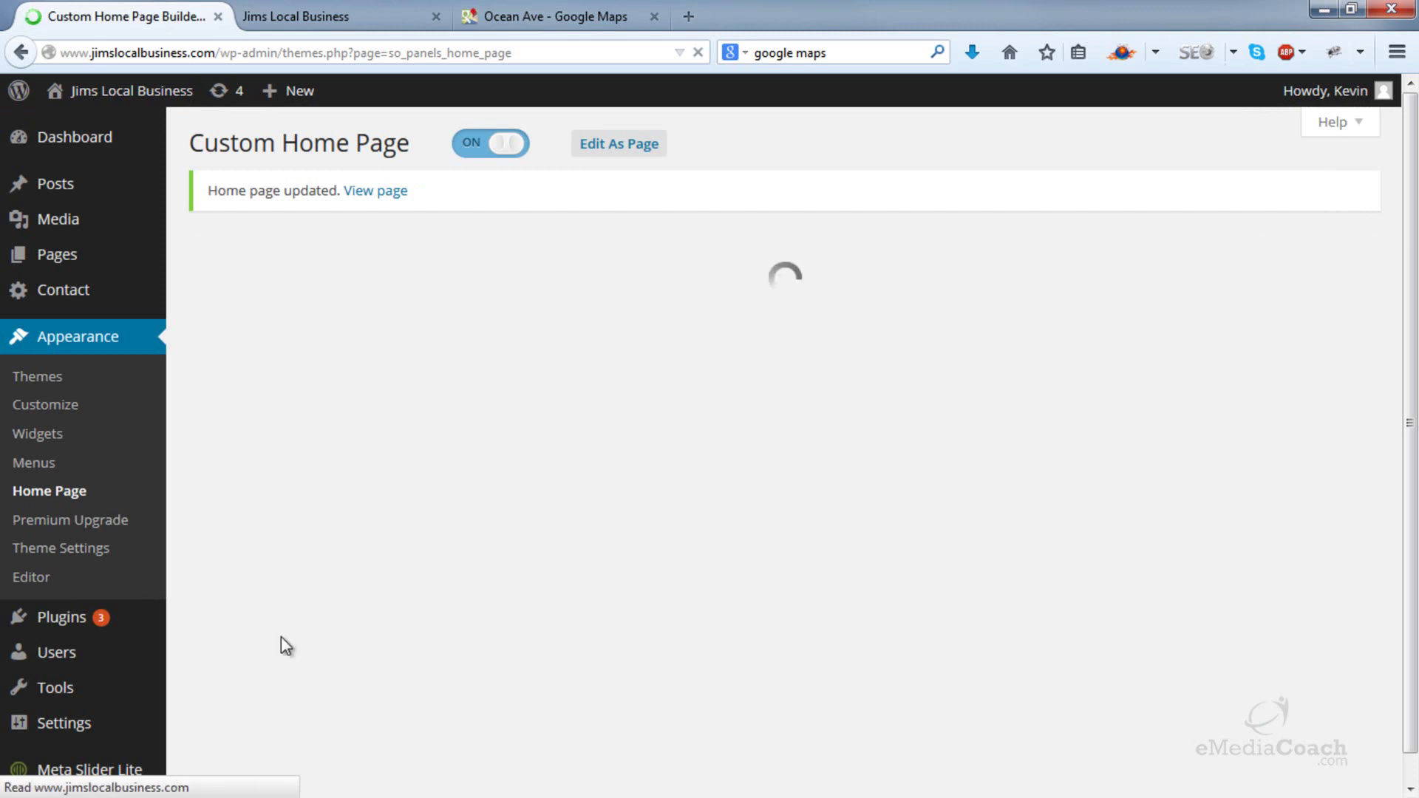
{"action": "left_click", "coordinate": [378, 21]}
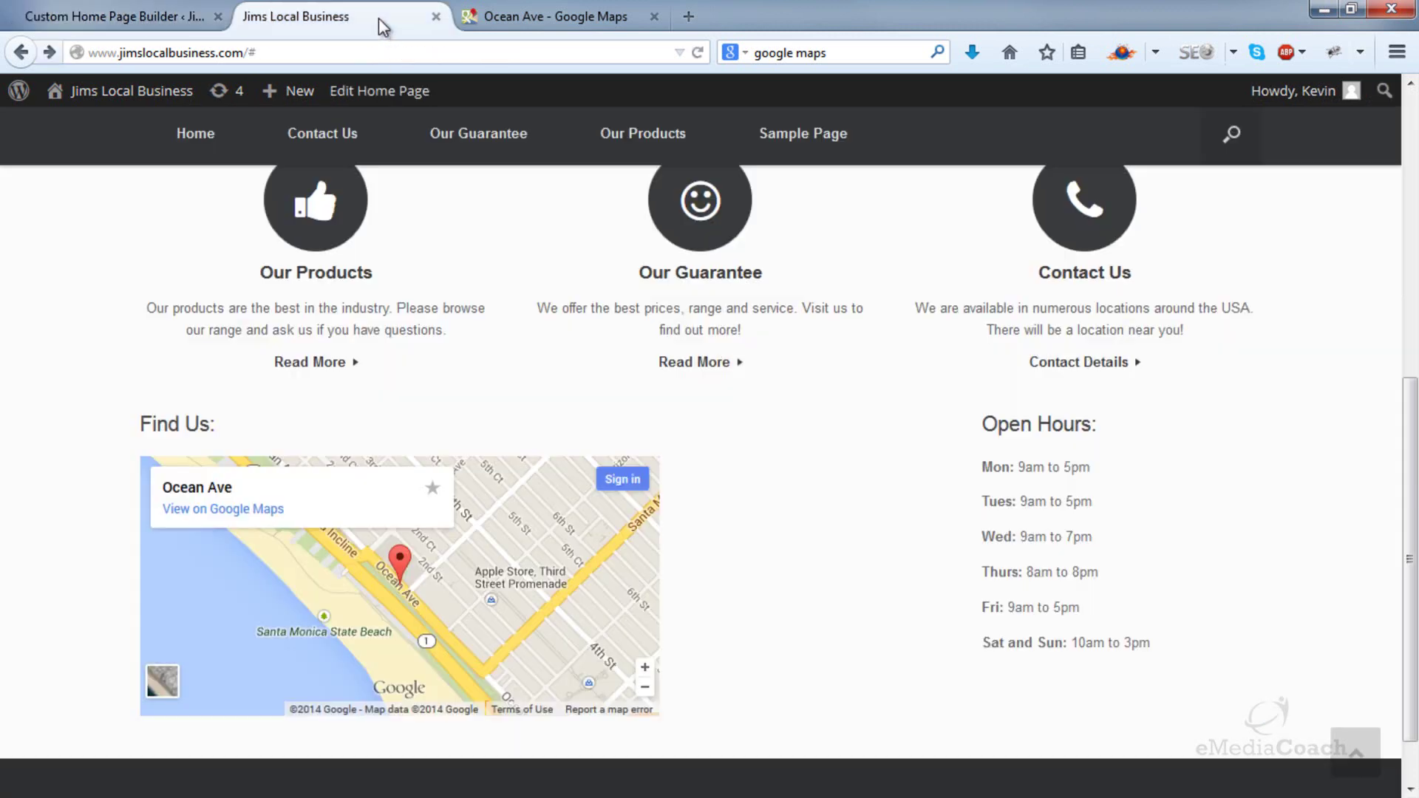
{"action": "left_click", "coordinate": [698, 53]}
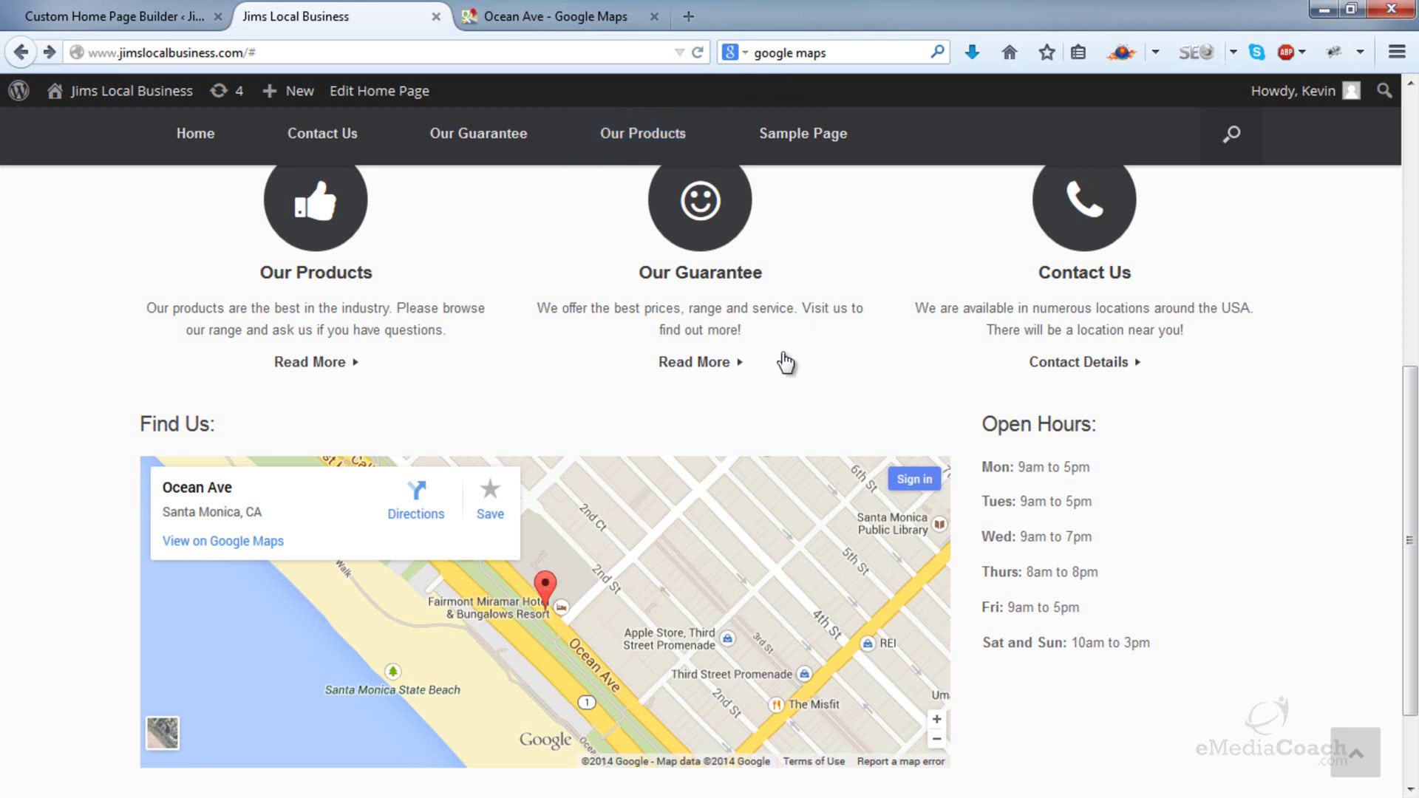
- Widen the Find Us: column to 75% of its row and save the home page
{"action": "left_click", "coordinate": [142, 13]}
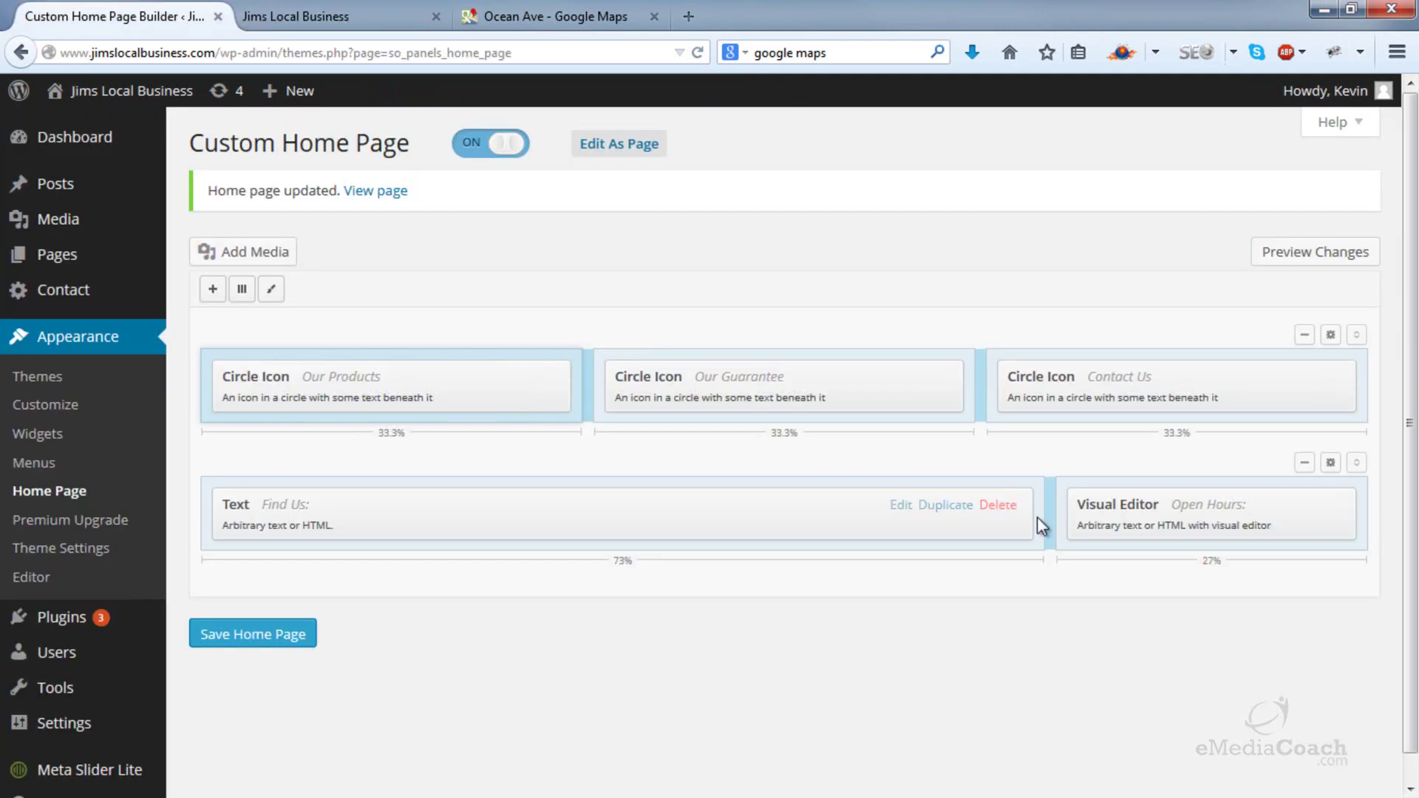
{"action": "left_click_drag", "start_coordinate": [1045, 517], "coordinate": [1065, 517]}
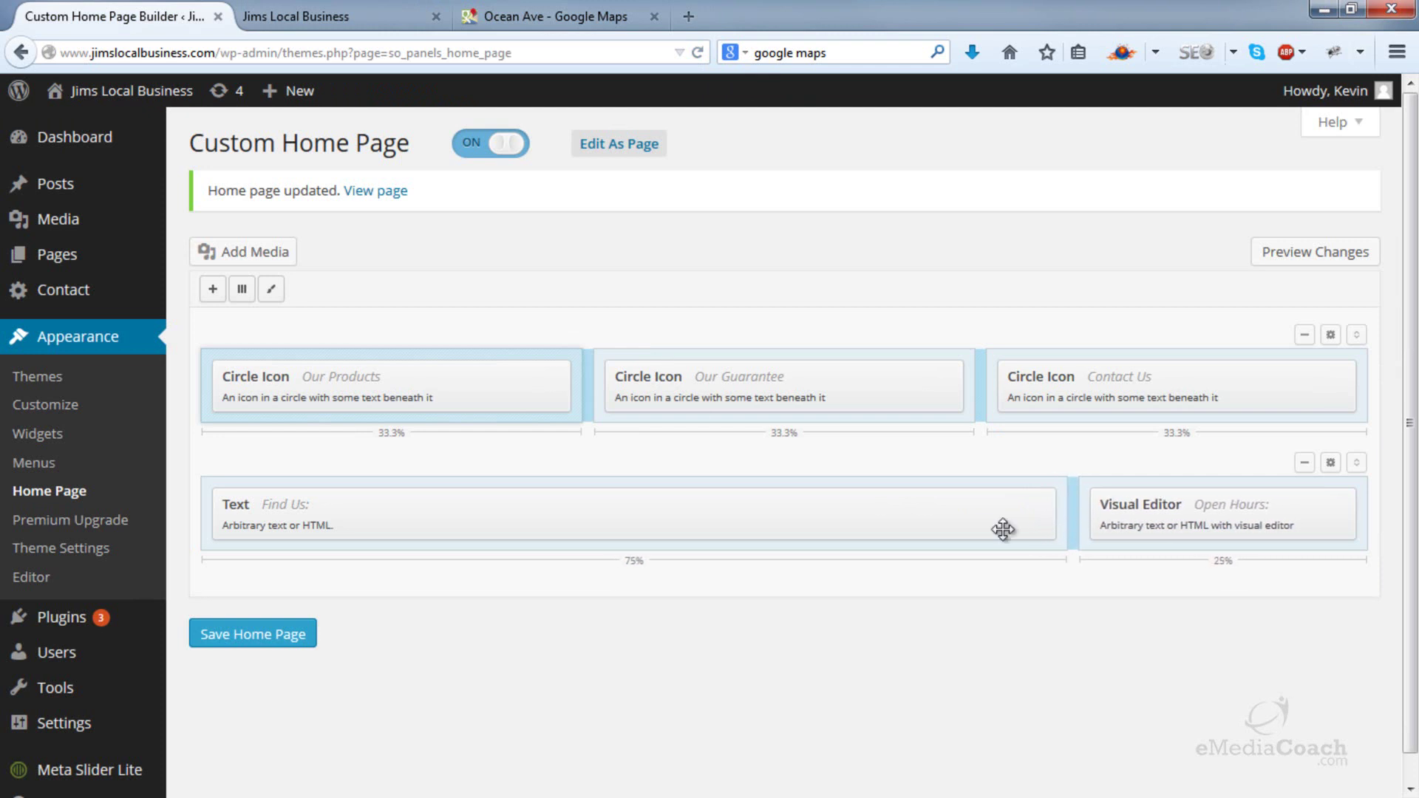
{"action": "left_click", "coordinate": [267, 643]}
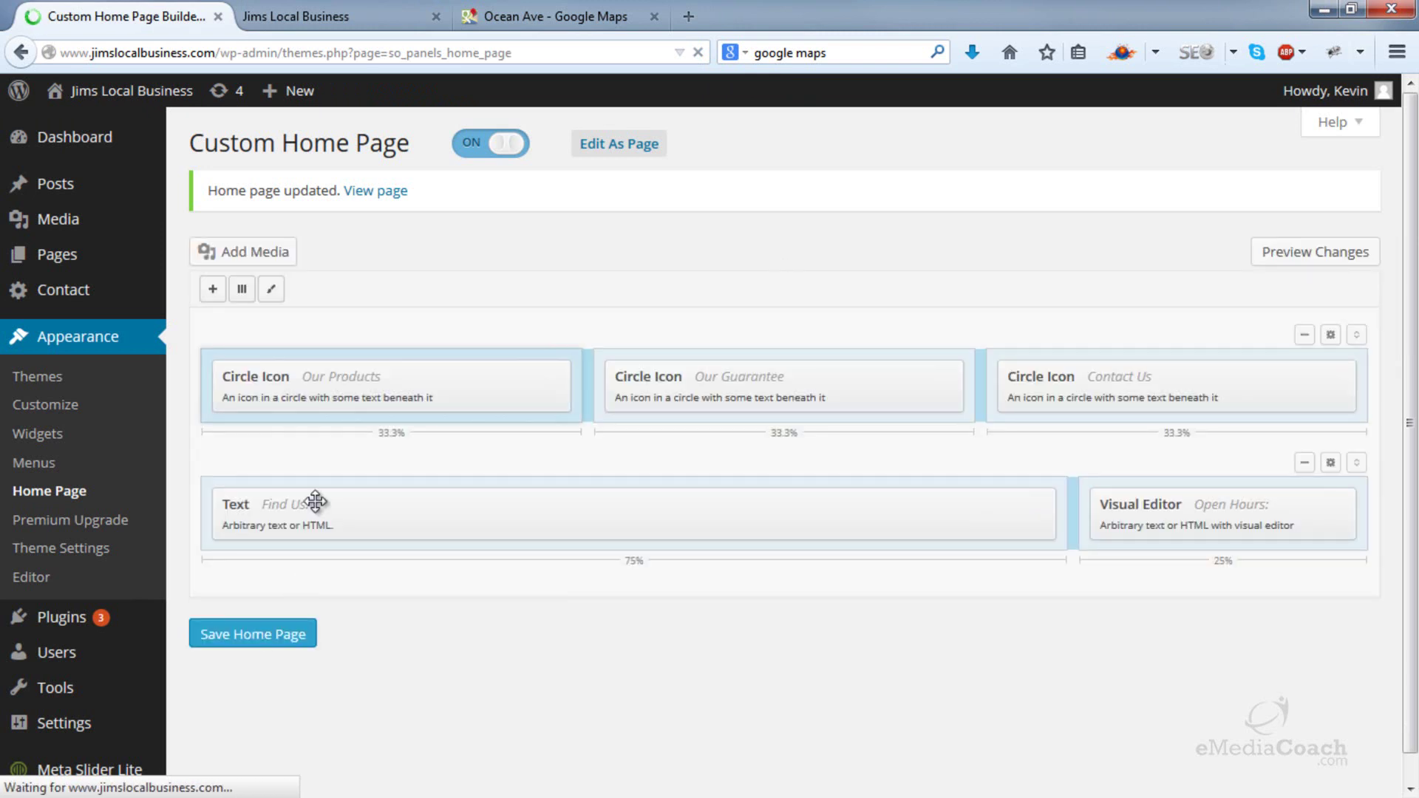
- Reload the live home page and examine the widened map, the Open Hours column and the circle icons row
{"action": "left_click", "coordinate": [554, 16]}
{"action": "left_click", "coordinate": [373, 16]}
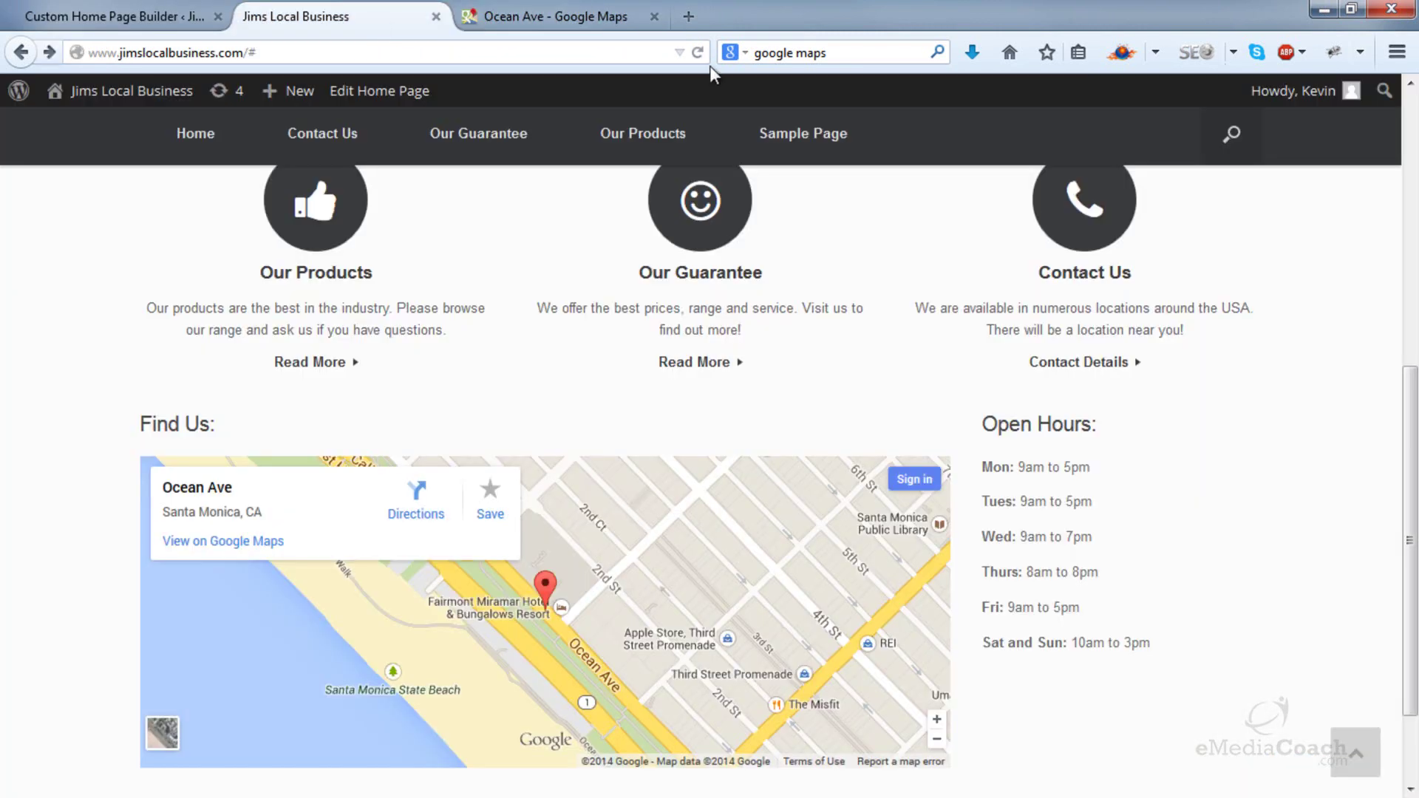
{"action": "left_click", "coordinate": [697, 52]}
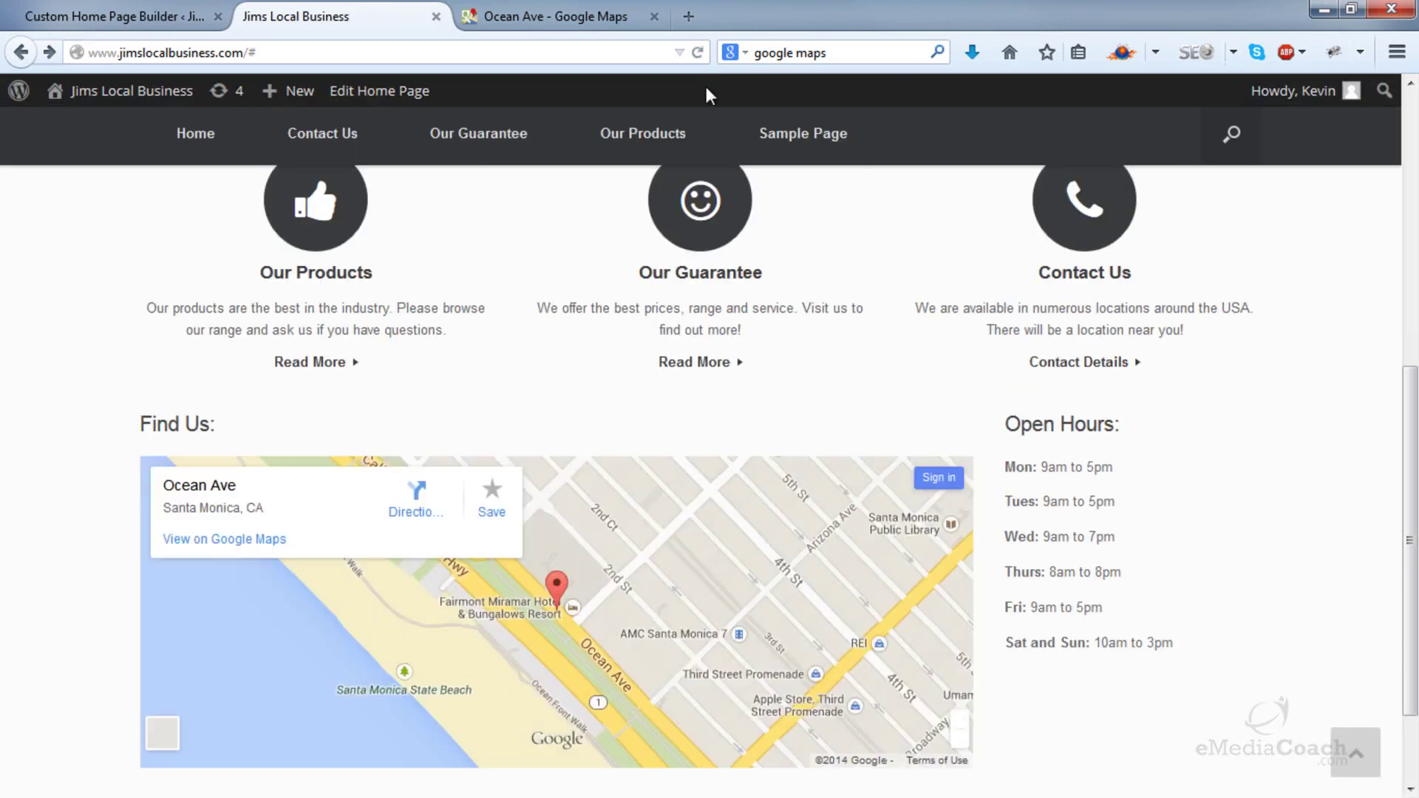
{"action": "scroll", "coordinate": [734, 336], "scroll_direction": "down", "scroll_amount": 3}
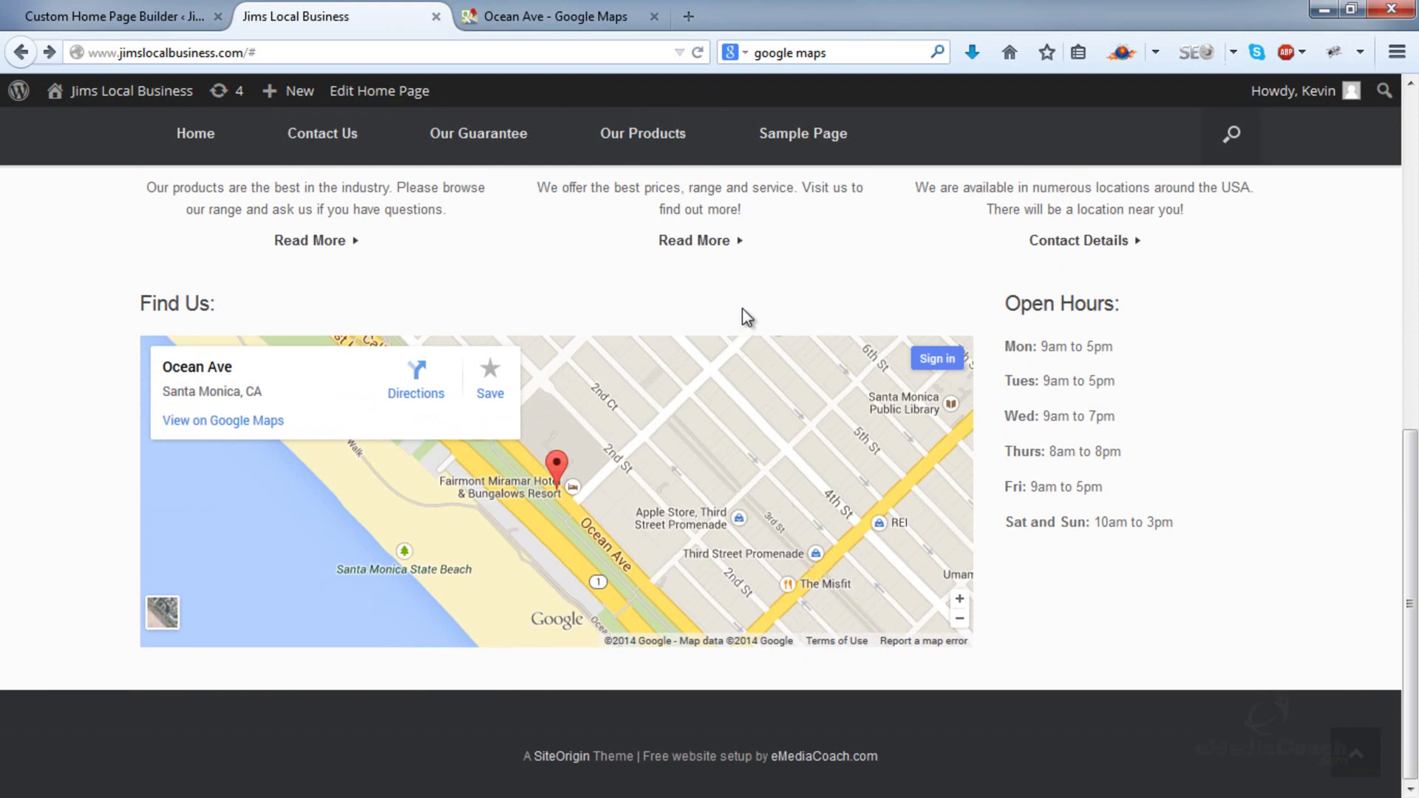
{"action": "scroll", "coordinate": [742, 308], "scroll_direction": "up", "scroll_amount": 5}
{"action": "scroll", "coordinate": [747, 307], "scroll_direction": "down", "scroll_amount": 5}
{"action": "scroll", "coordinate": [1053, 310], "scroll_direction": "up", "scroll_amount": 4}
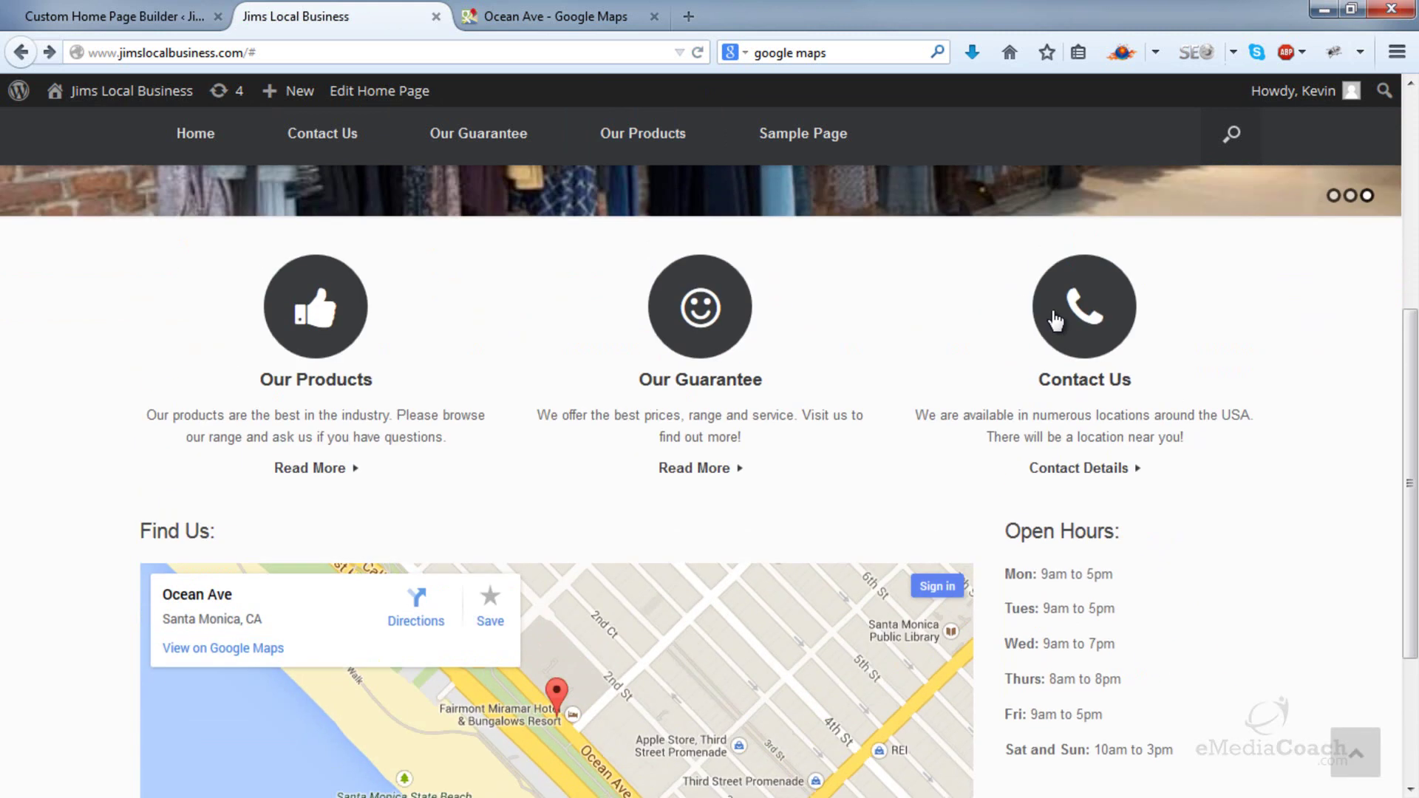
{"action": "scroll", "coordinate": [1053, 314], "scroll_direction": "down", "scroll_amount": 2}
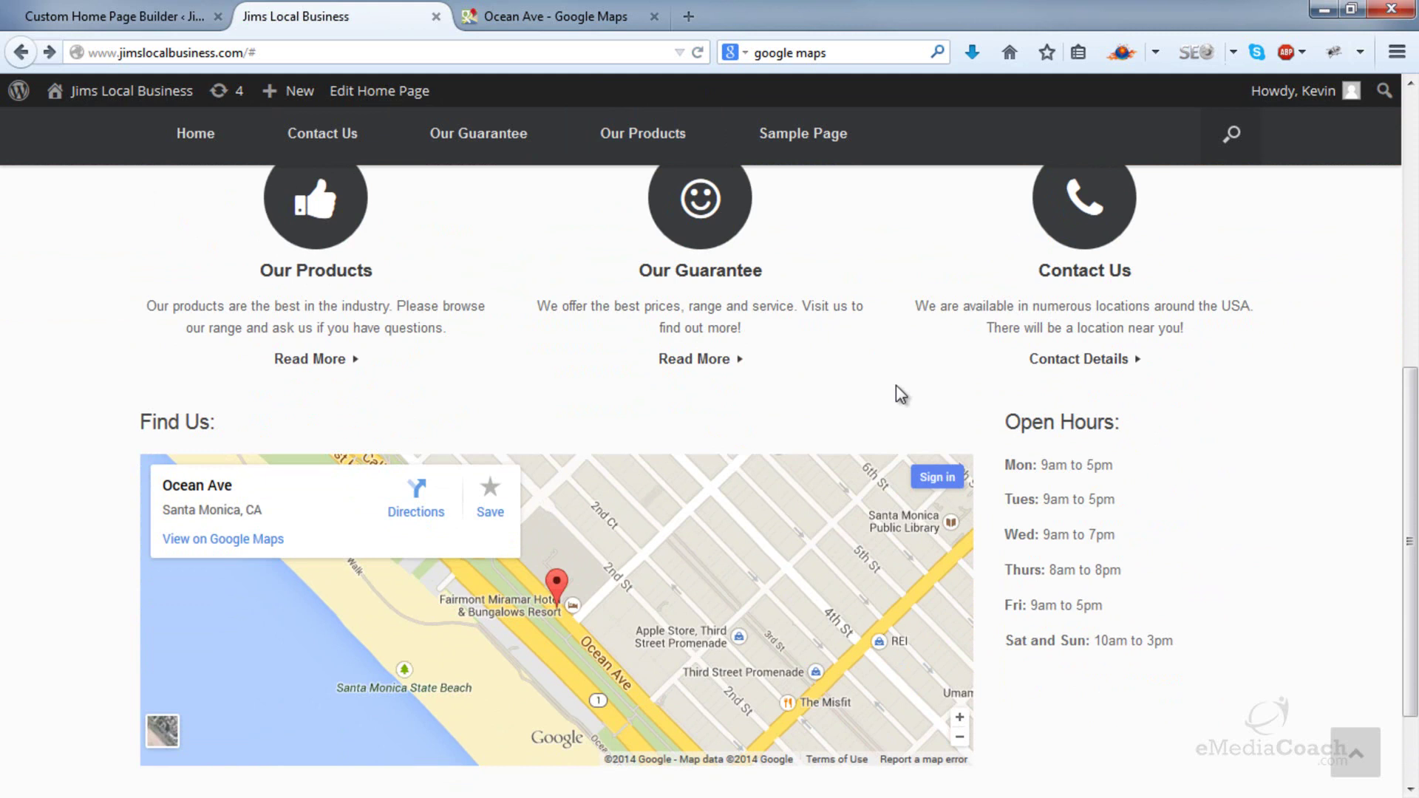
{"action": "scroll", "coordinate": [895, 386], "scroll_direction": "up", "scroll_amount": 2}
{"action": "scroll", "coordinate": [896, 386], "scroll_direction": "down", "scroll_amount": 2}
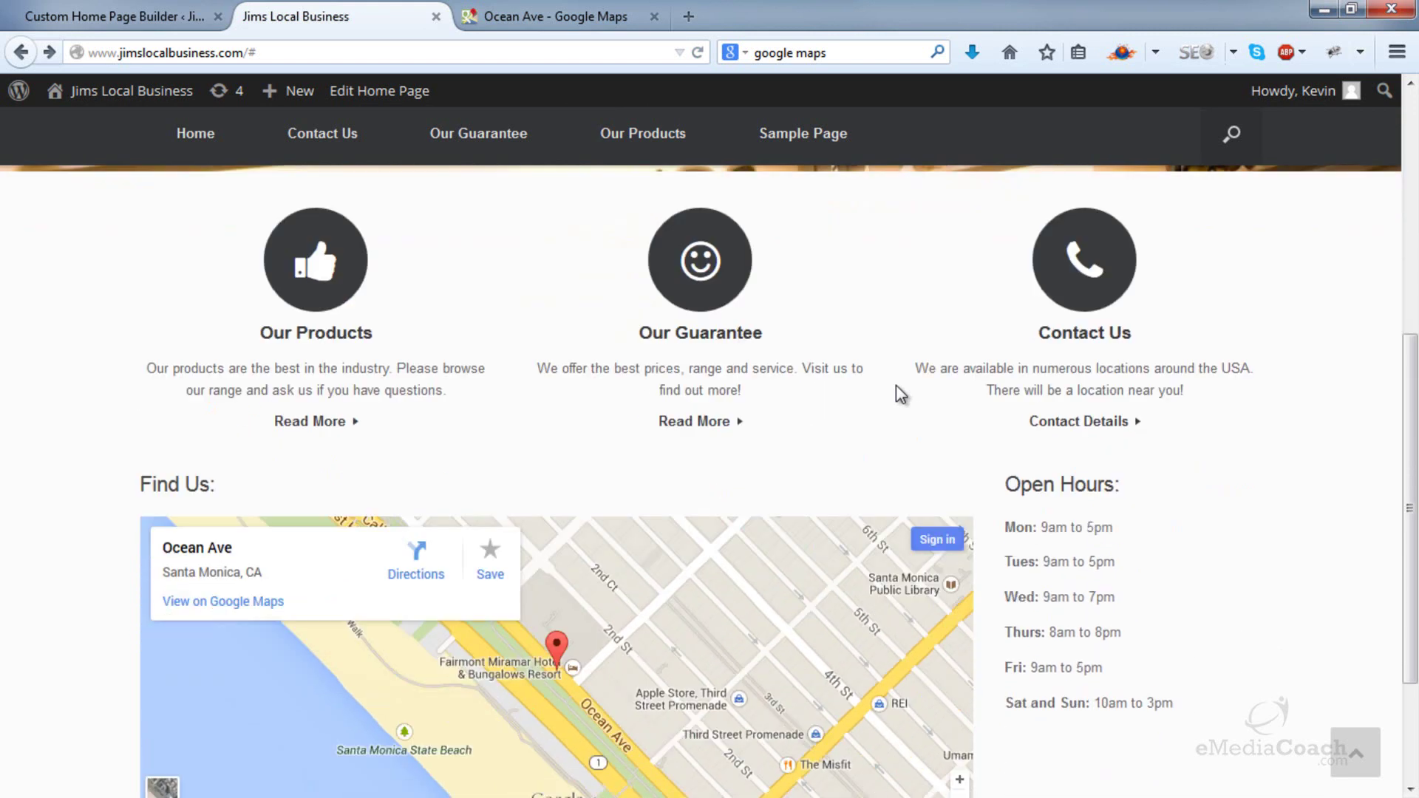
- Move the map and Open Hours row above the circle icons row and save the home page
{"action": "left_click", "coordinate": [199, 21]}
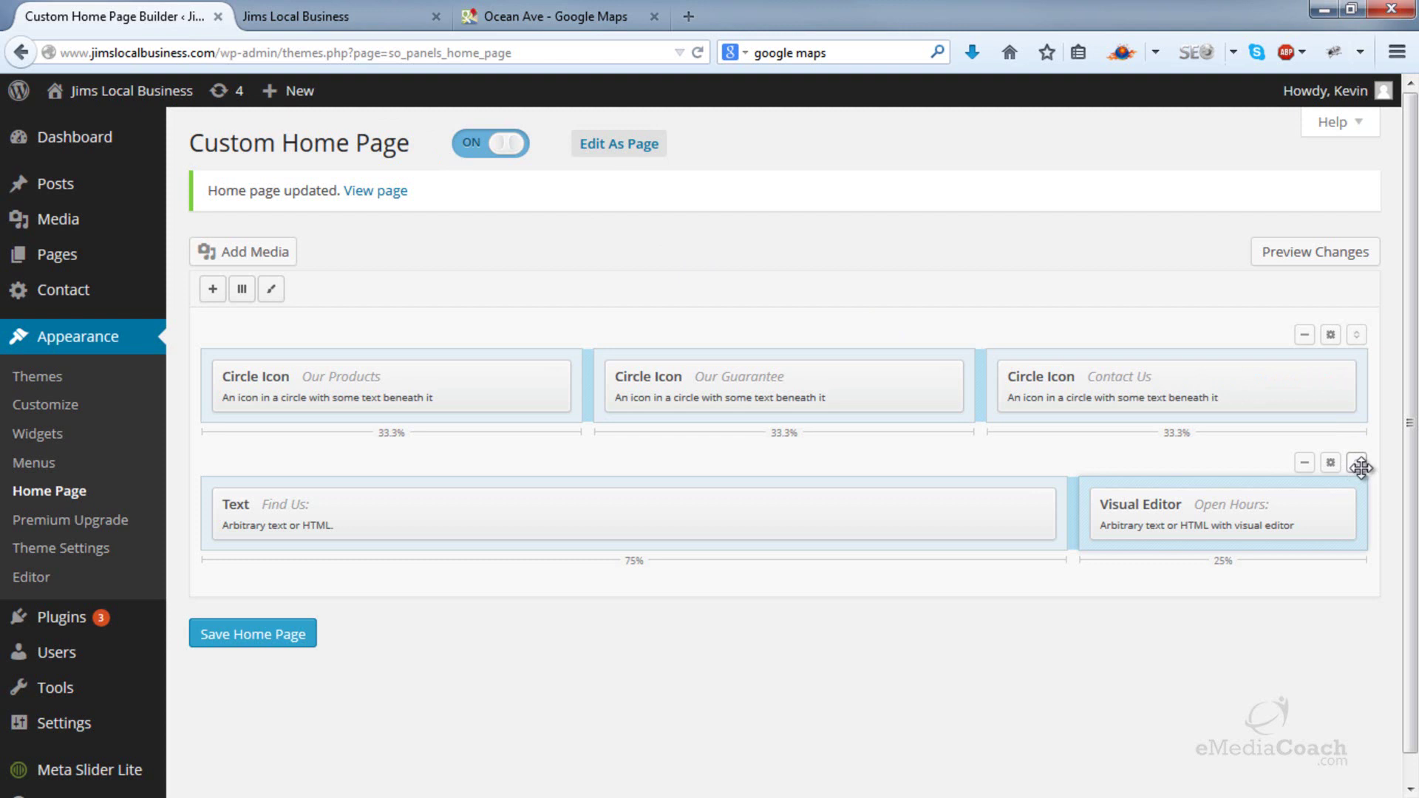
{"action": "left_click_drag", "start_coordinate": [1360, 467], "coordinate": [1362, 339]}
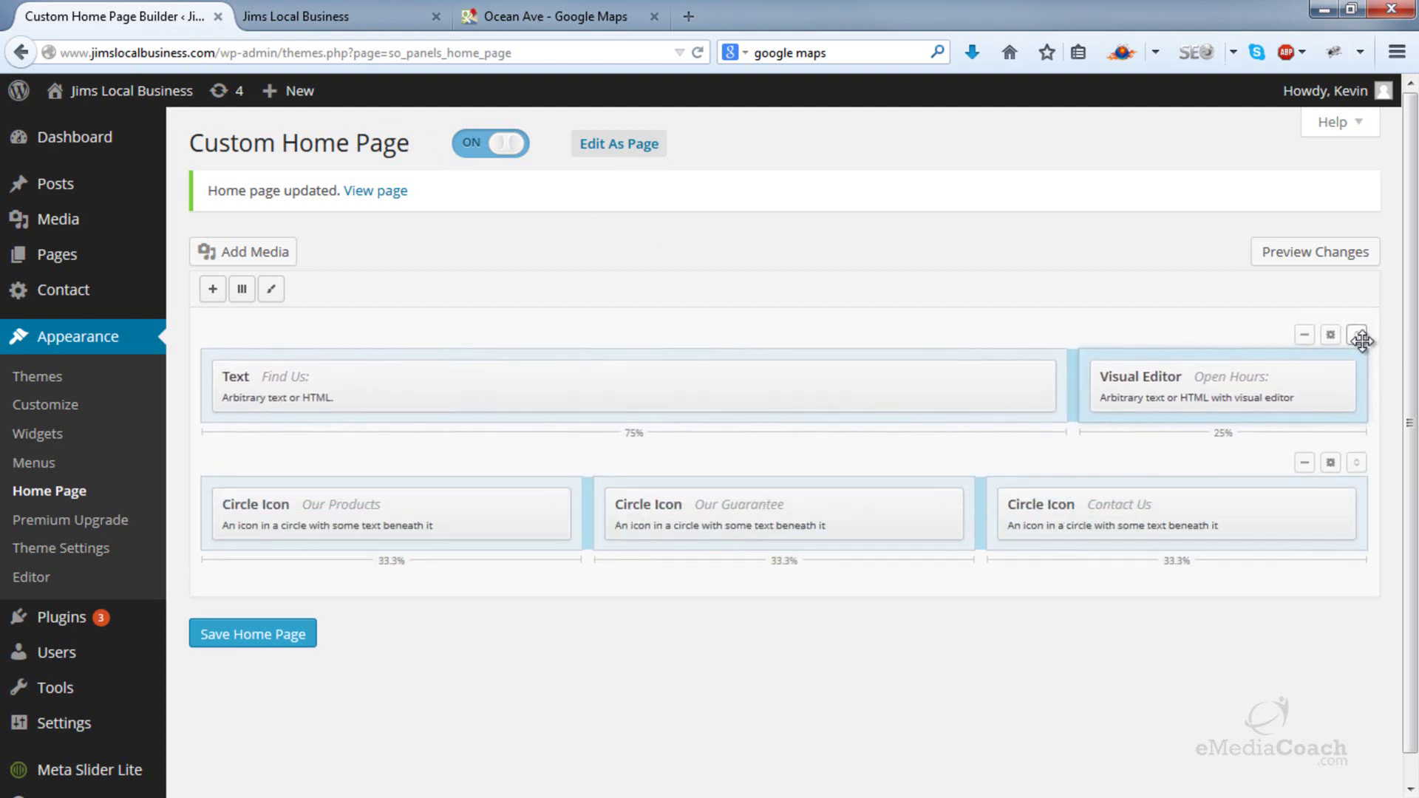
{"action": "left_click", "coordinate": [270, 634]}
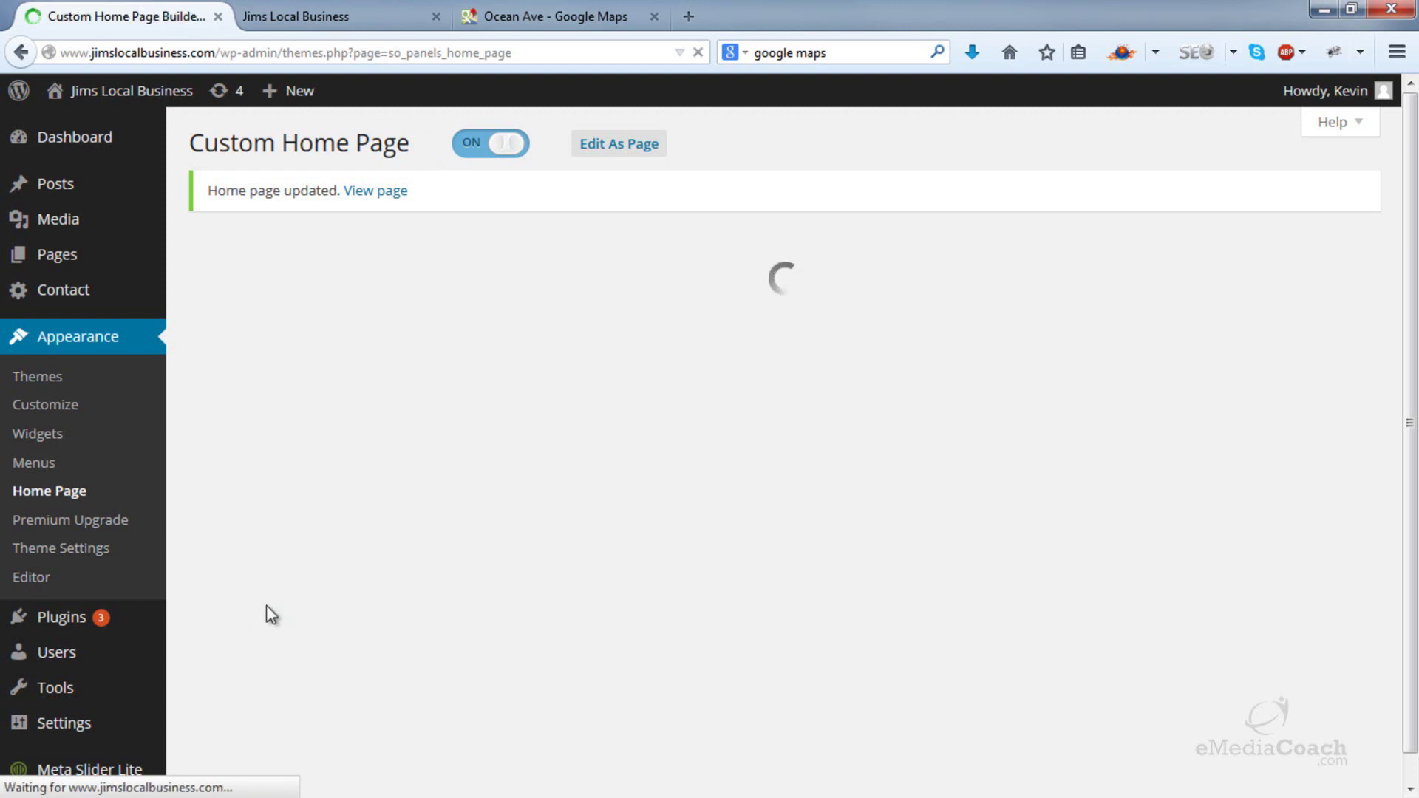
- Reload the live home page and check the order of the map and circle icons rows beneath the slider
{"action": "left_click", "coordinate": [295, 18]}
{"action": "left_click", "coordinate": [696, 52]}
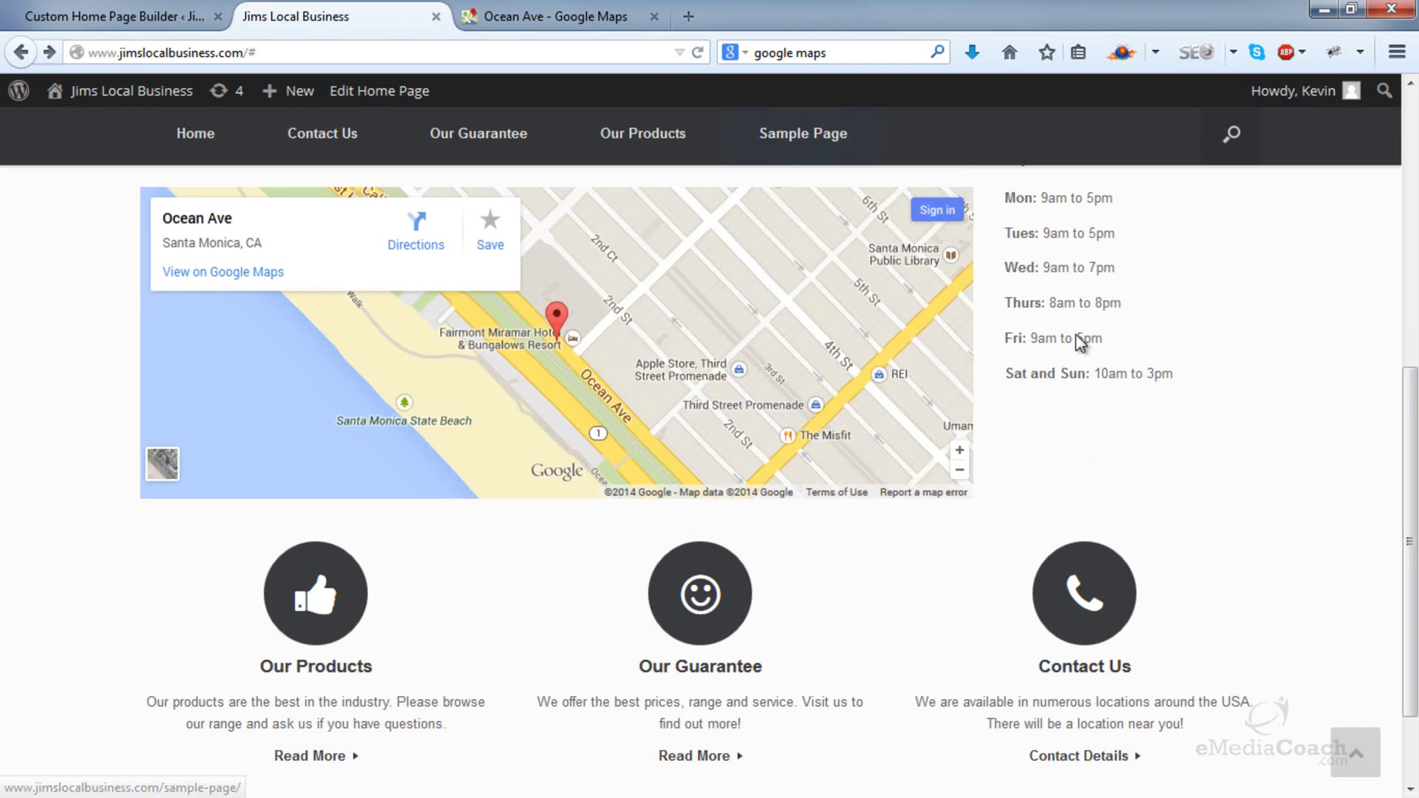
{"action": "scroll", "coordinate": [1222, 384], "scroll_direction": "up", "scroll_amount": 5}
{"action": "scroll", "coordinate": [1222, 385], "scroll_direction": "down", "scroll_amount": 7}
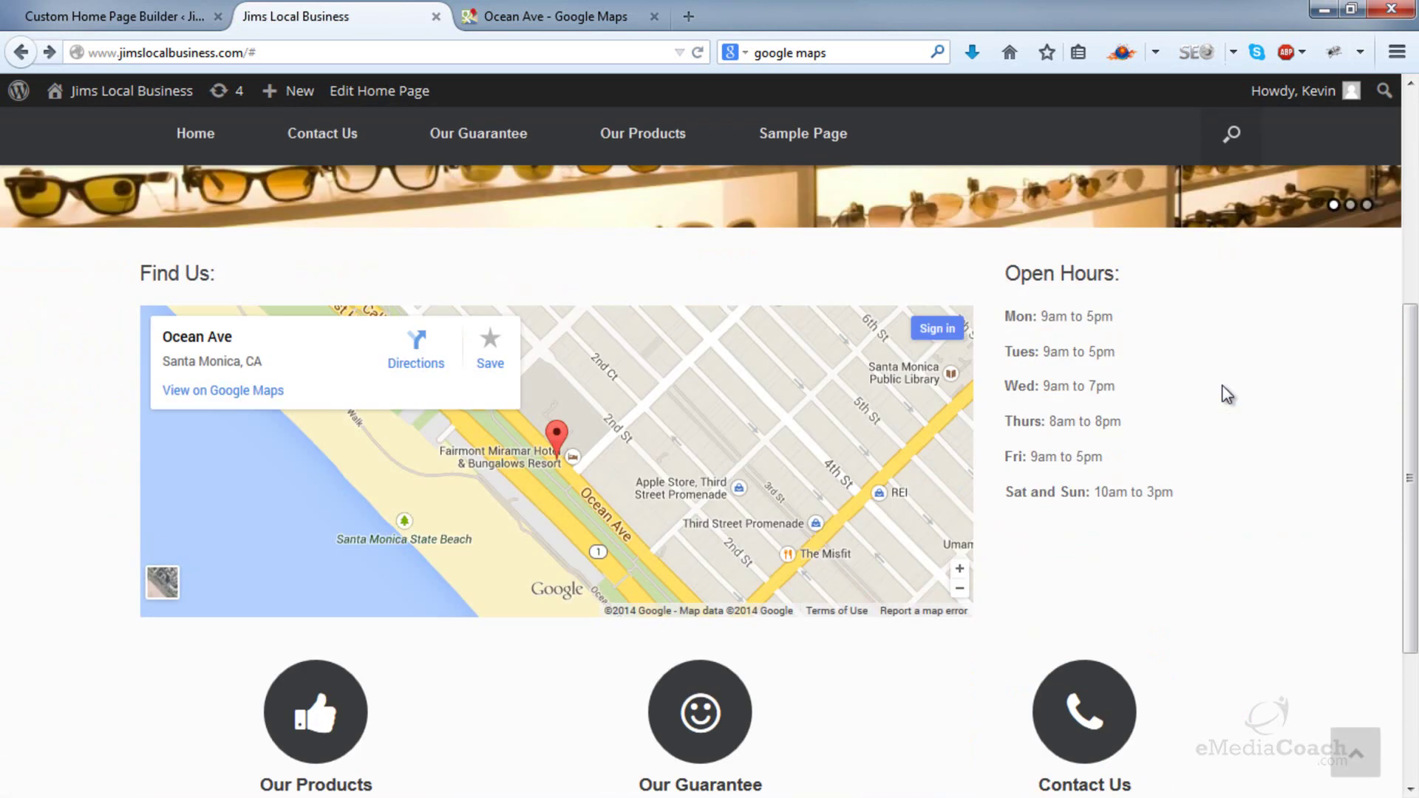
- Move the map and Open Hours row back below the circle icons row and save the home page
{"action": "left_click", "coordinate": [78, 23]}
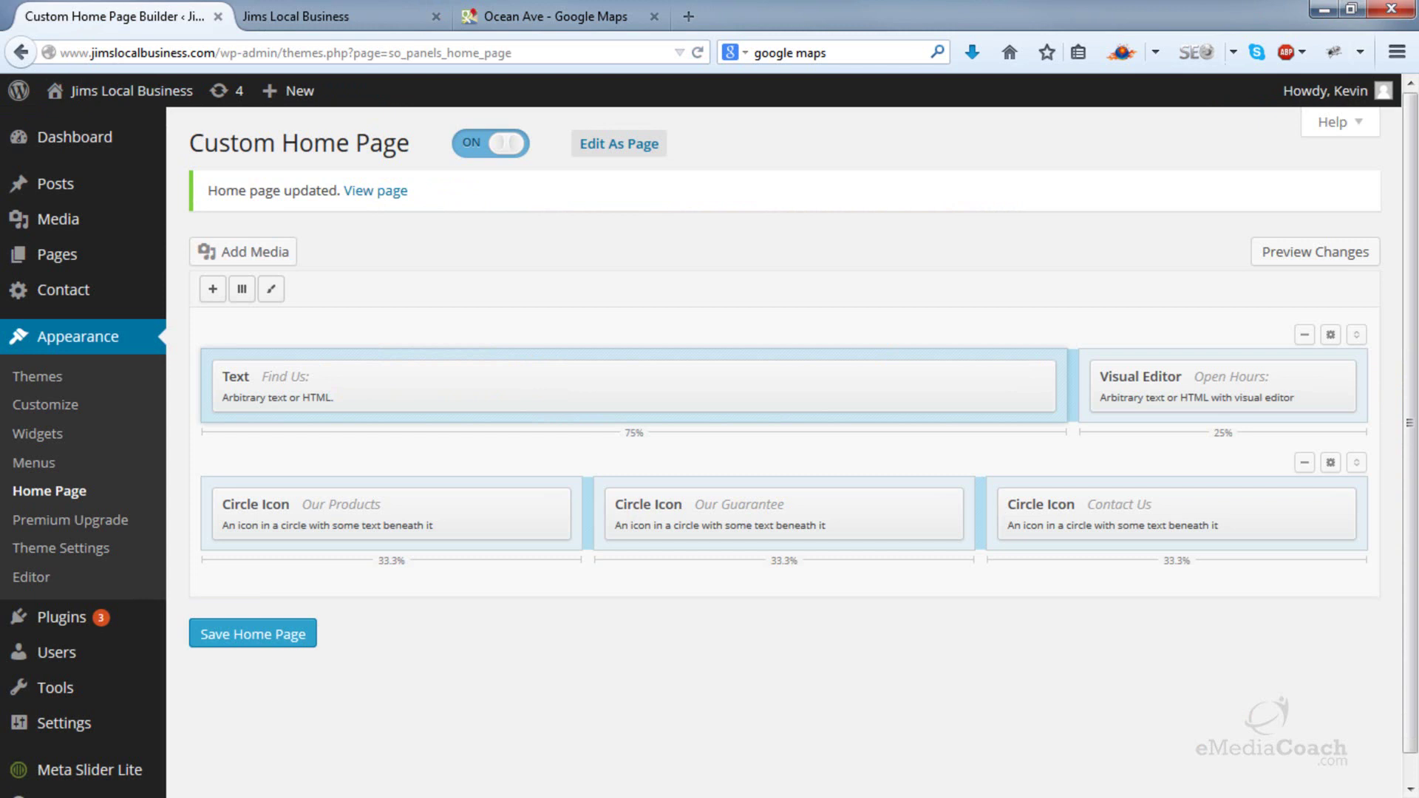
{"action": "left_click_drag", "start_coordinate": [1353, 332], "coordinate": [1346, 448]}
{"action": "left_click", "coordinate": [289, 634]}
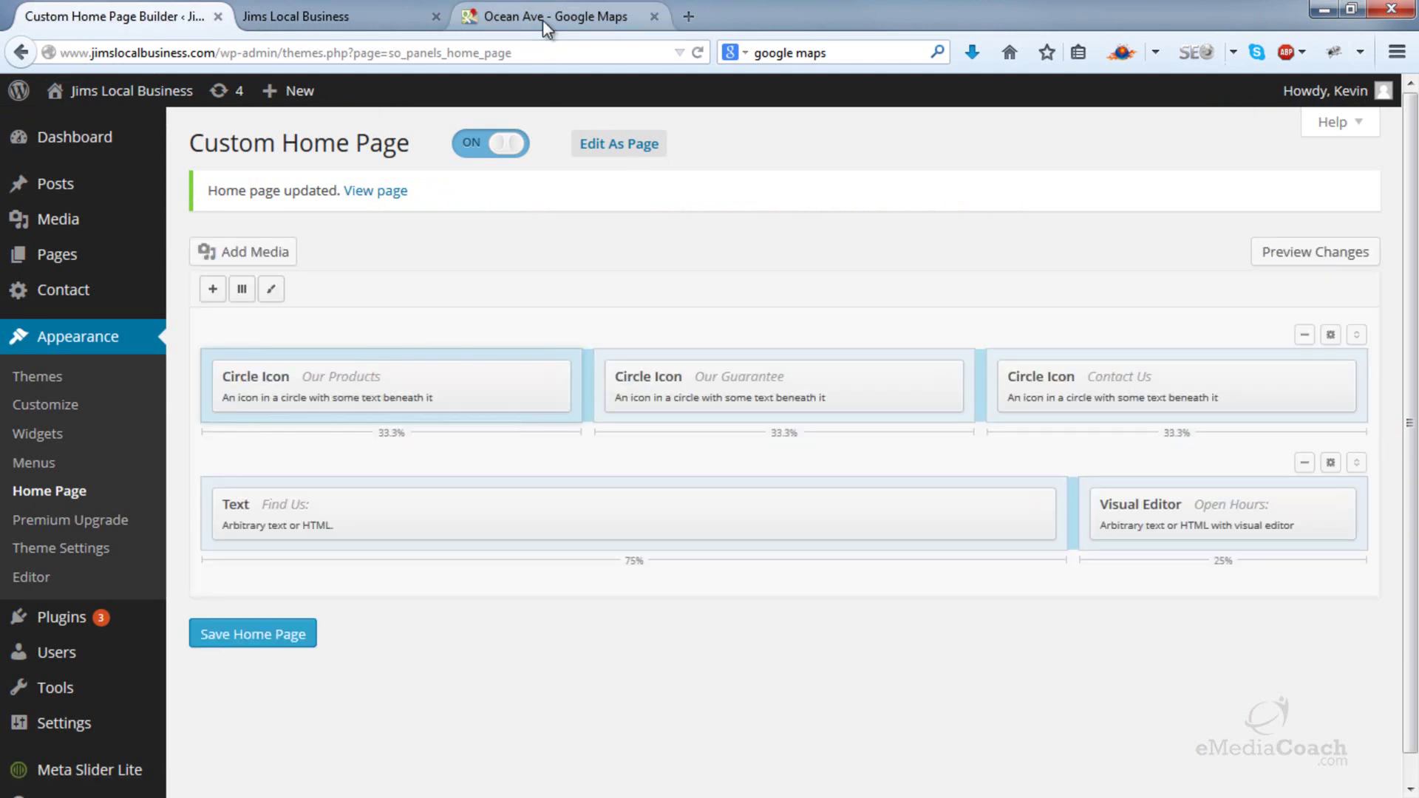
- Review the restored layout on the live home page, from the image slider down to the map and Open Hours row
{"action": "left_click", "coordinate": [362, 18]}
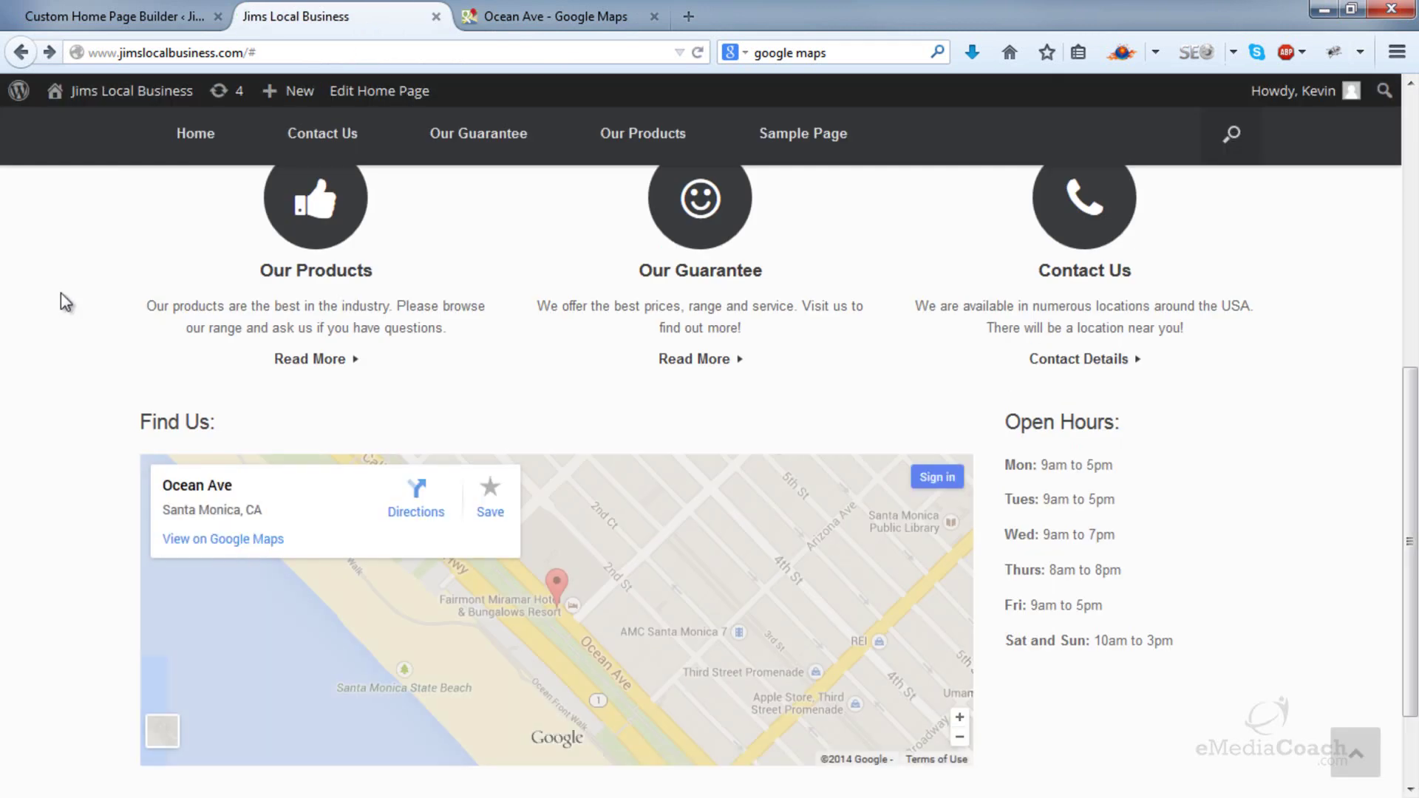
{"action": "scroll", "coordinate": [73, 320], "scroll_direction": "up", "scroll_amount": 6}
{"action": "scroll", "coordinate": [73, 320], "scroll_direction": "down", "scroll_amount": 1}
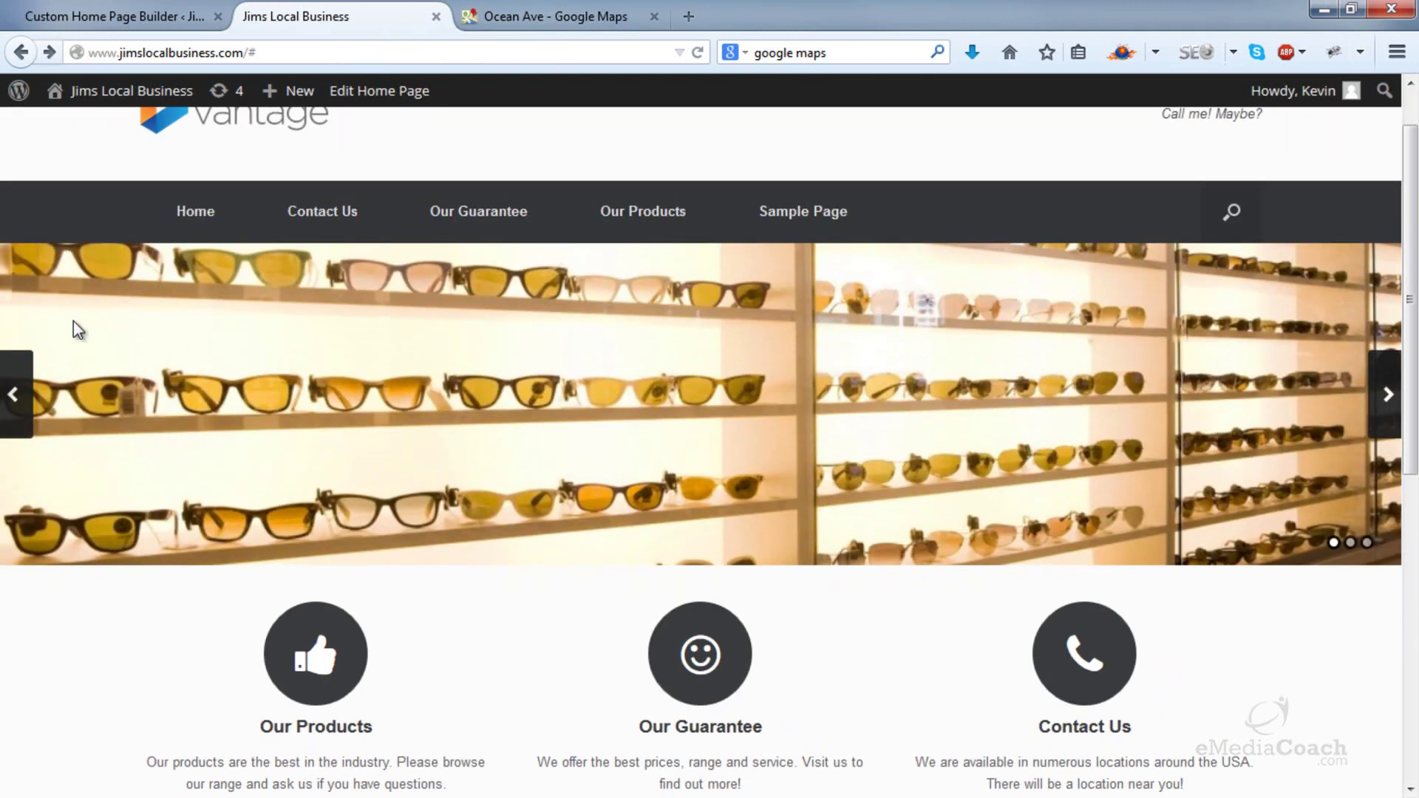
{"action": "scroll", "coordinate": [74, 321], "scroll_direction": "down", "scroll_amount": 5}
{"action": "scroll", "coordinate": [73, 321], "scroll_direction": "up", "scroll_amount": 3}
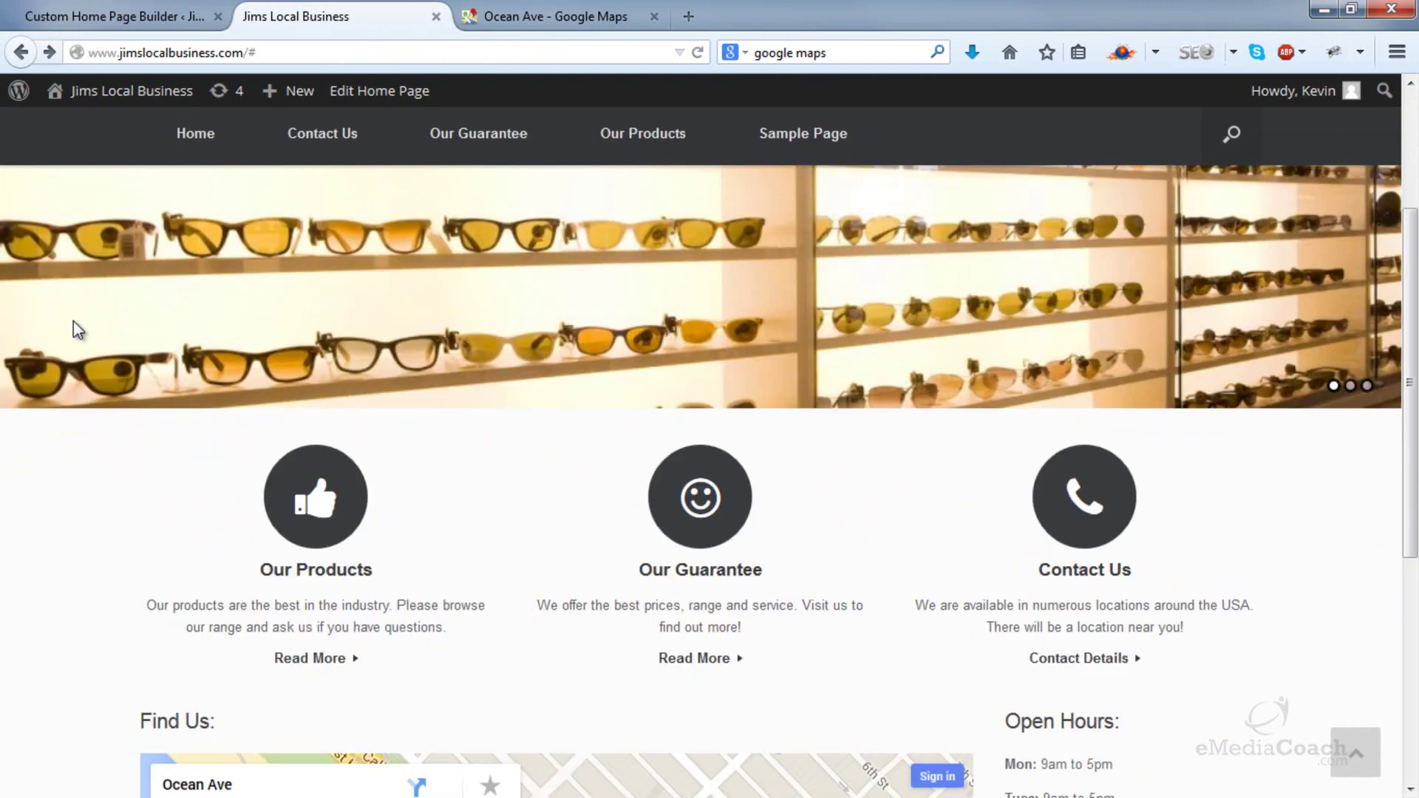
{"action": "scroll", "coordinate": [73, 321], "scroll_direction": "down", "scroll_amount": 4}
{"action": "scroll", "coordinate": [73, 320], "scroll_direction": "down", "scroll_amount": 1}
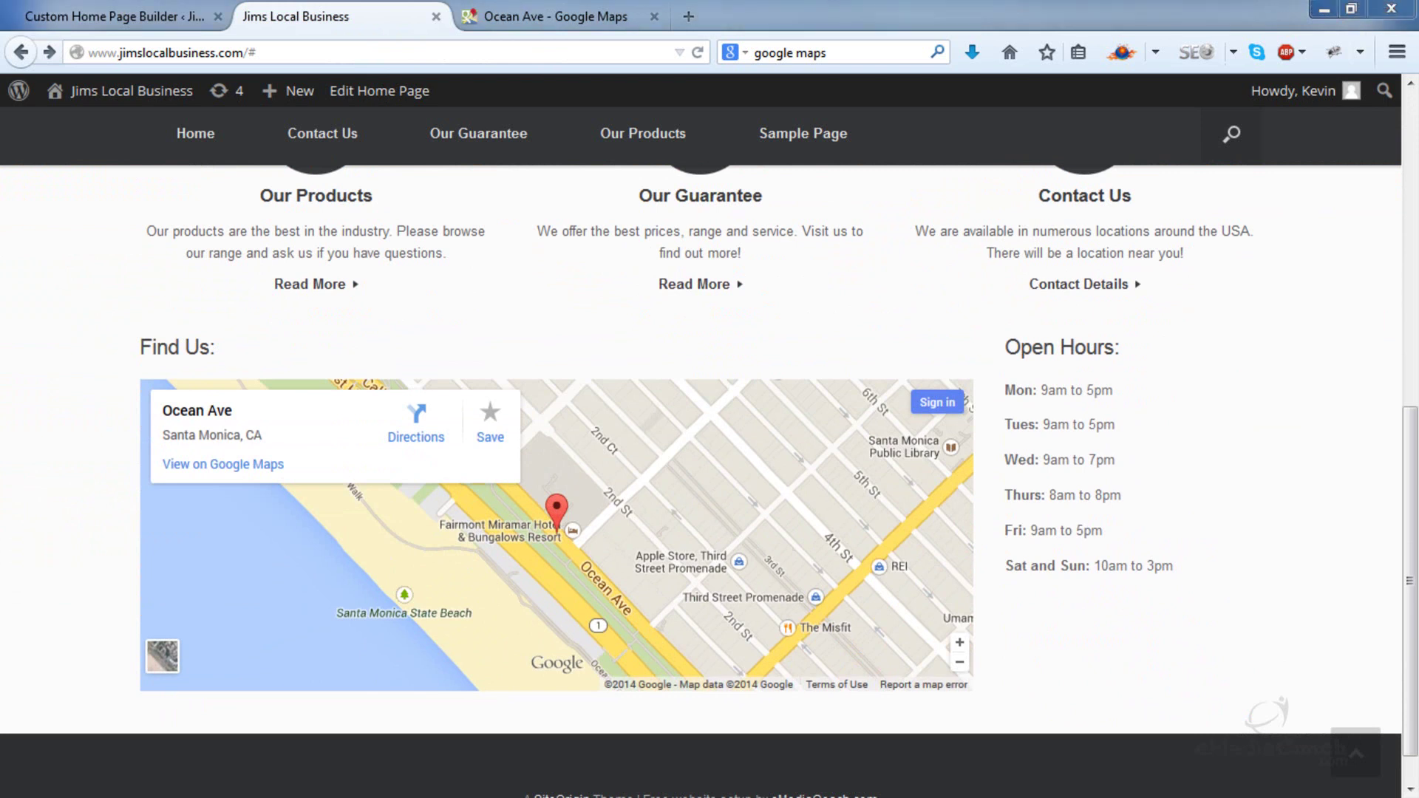
- Test panning and zooming the embedded Ocean Ave map, and look over the live page from the footer to the header
{"action": "mouse_move", "coordinate": [712, 508]}
{"action": "left_mouse_down"}
{"action": "mouse_move", "coordinate": [716, 557]}
{"action": "mouse_move", "coordinate": [786, 505]}
{"action": "mouse_move", "coordinate": [719, 496]}
{"action": "mouse_move", "coordinate": [735, 530]}
{"action": "left_mouse_up"}
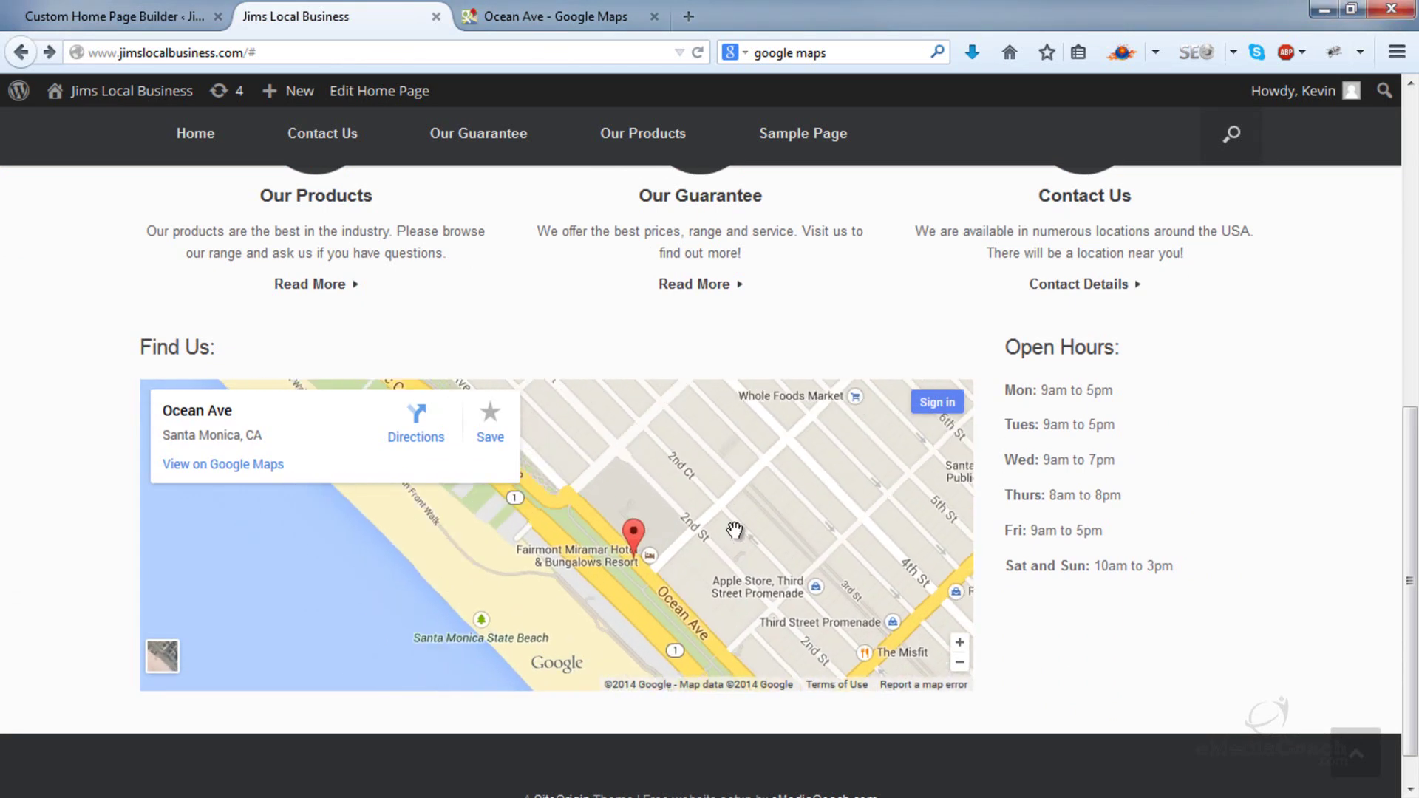
{"action": "scroll", "coordinate": [734, 530], "scroll_direction": "down", "scroll_amount": 5}
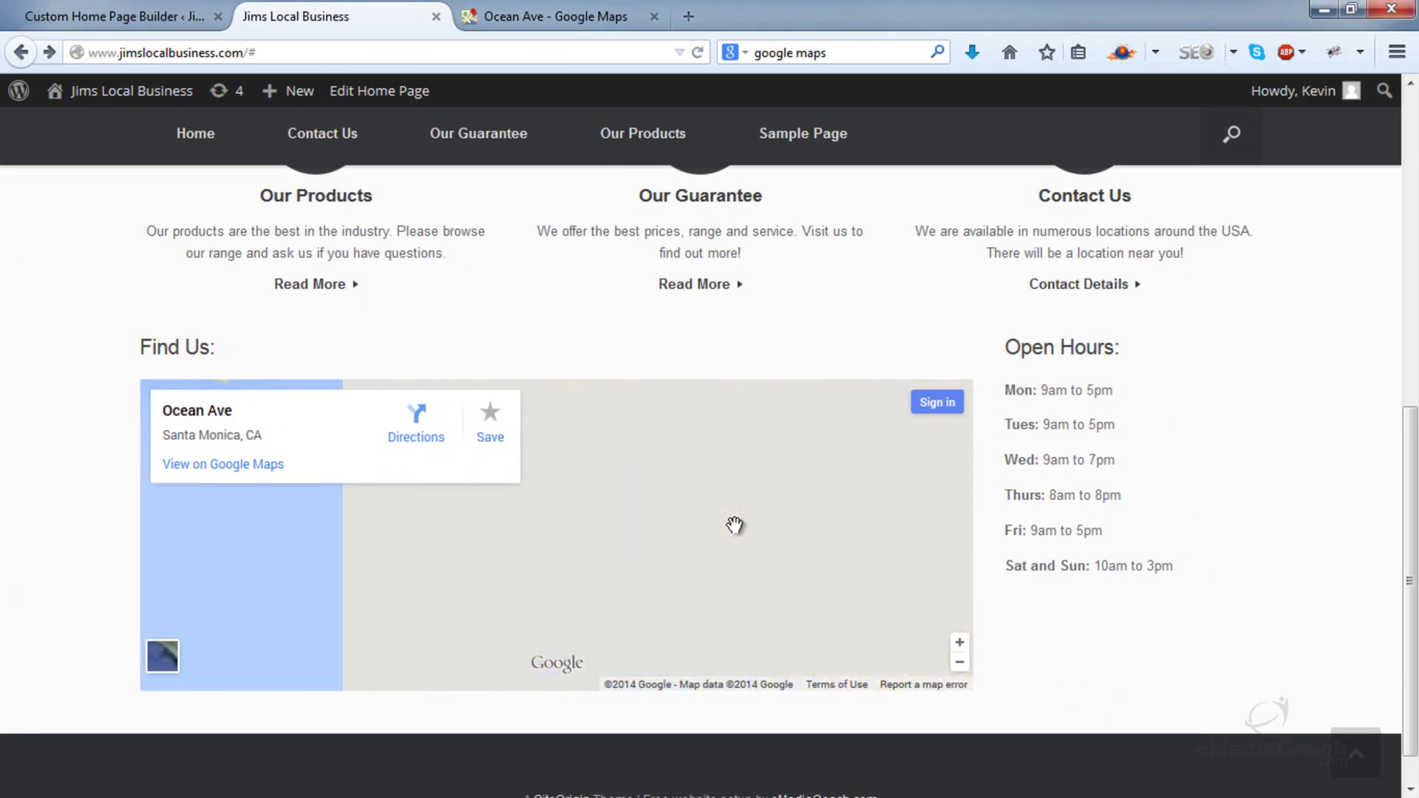
{"action": "left_click_drag", "start_coordinate": [832, 436], "coordinate": [769, 561]}
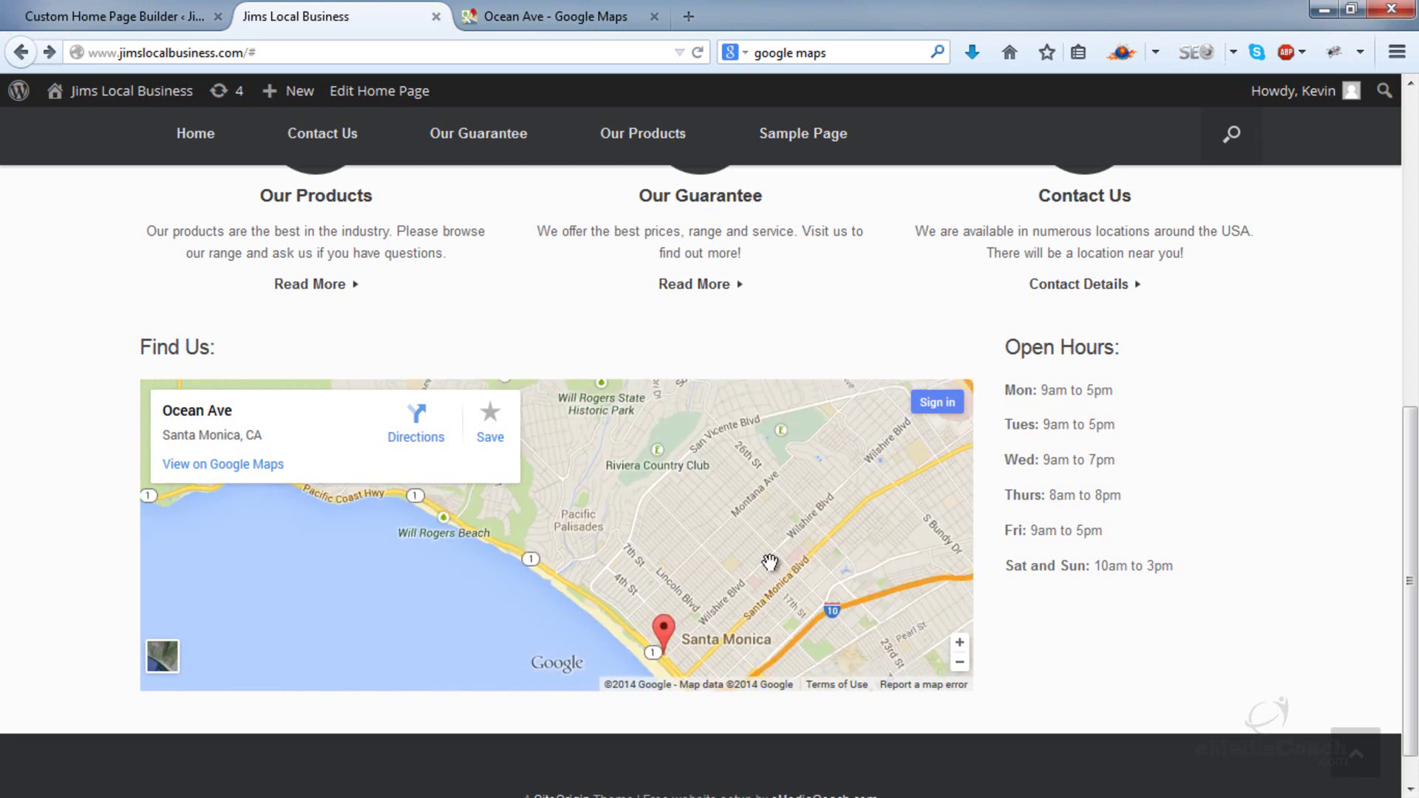
{"action": "scroll", "coordinate": [769, 519], "scroll_direction": "up", "scroll_amount": 1}
{"action": "scroll", "coordinate": [757, 440], "scroll_direction": "up", "scroll_amount": 1}
{"action": "scroll", "coordinate": [702, 577], "scroll_direction": "up", "scroll_amount": 1}
{"action": "scroll", "coordinate": [681, 570], "scroll_direction": "up", "scroll_amount": 1}
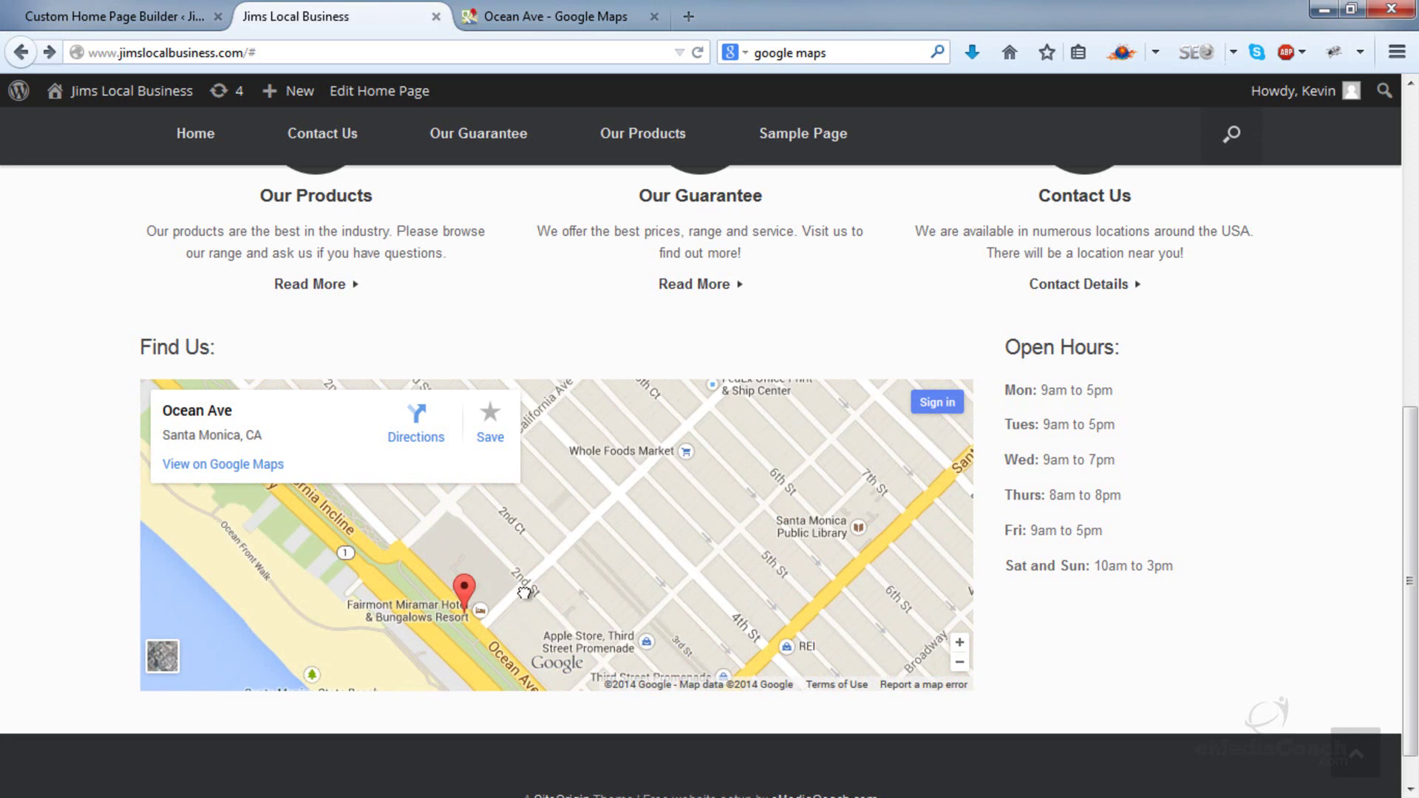
{"action": "scroll", "coordinate": [308, 643], "scroll_direction": "up", "scroll_amount": 1}
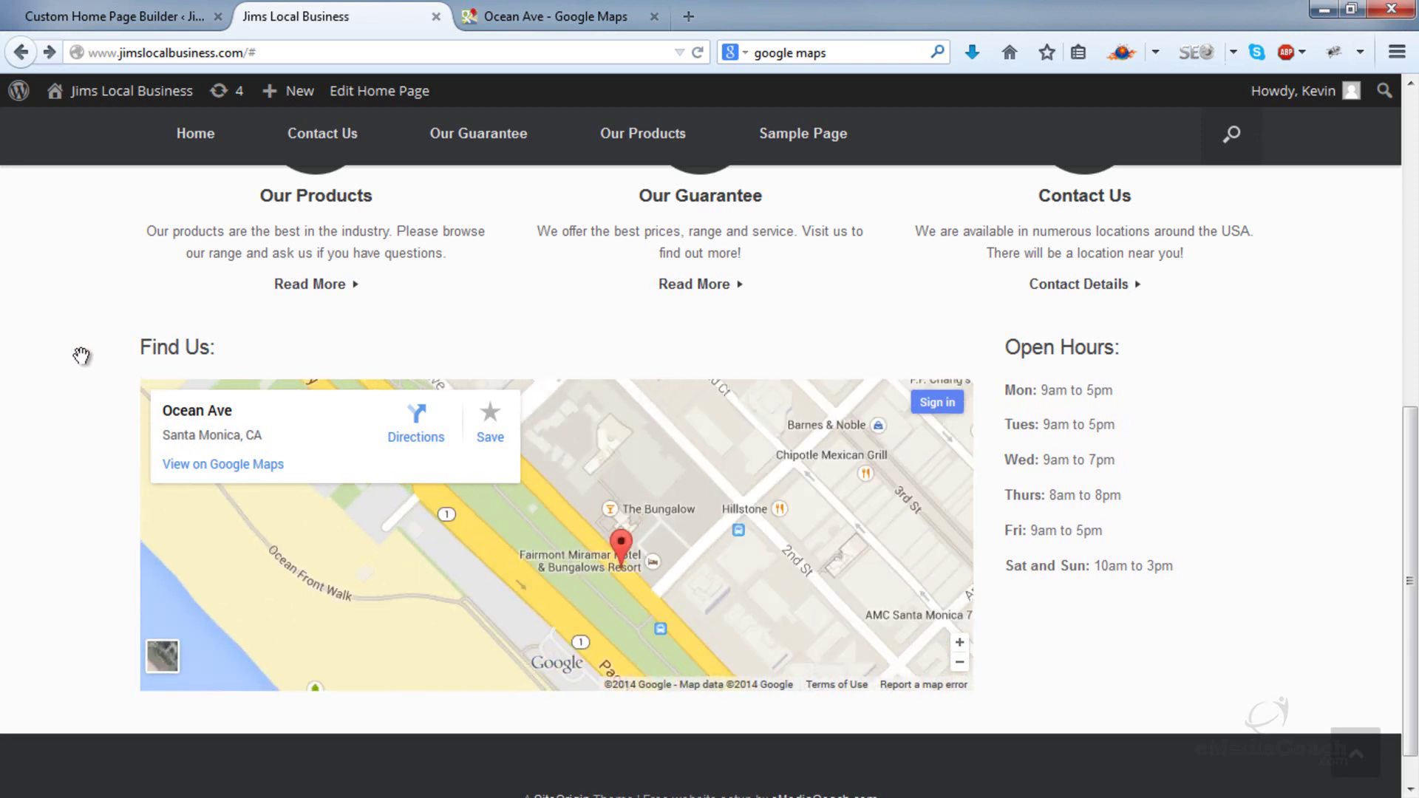
{"action": "scroll", "coordinate": [59, 364], "scroll_direction": "down", "scroll_amount": 1}
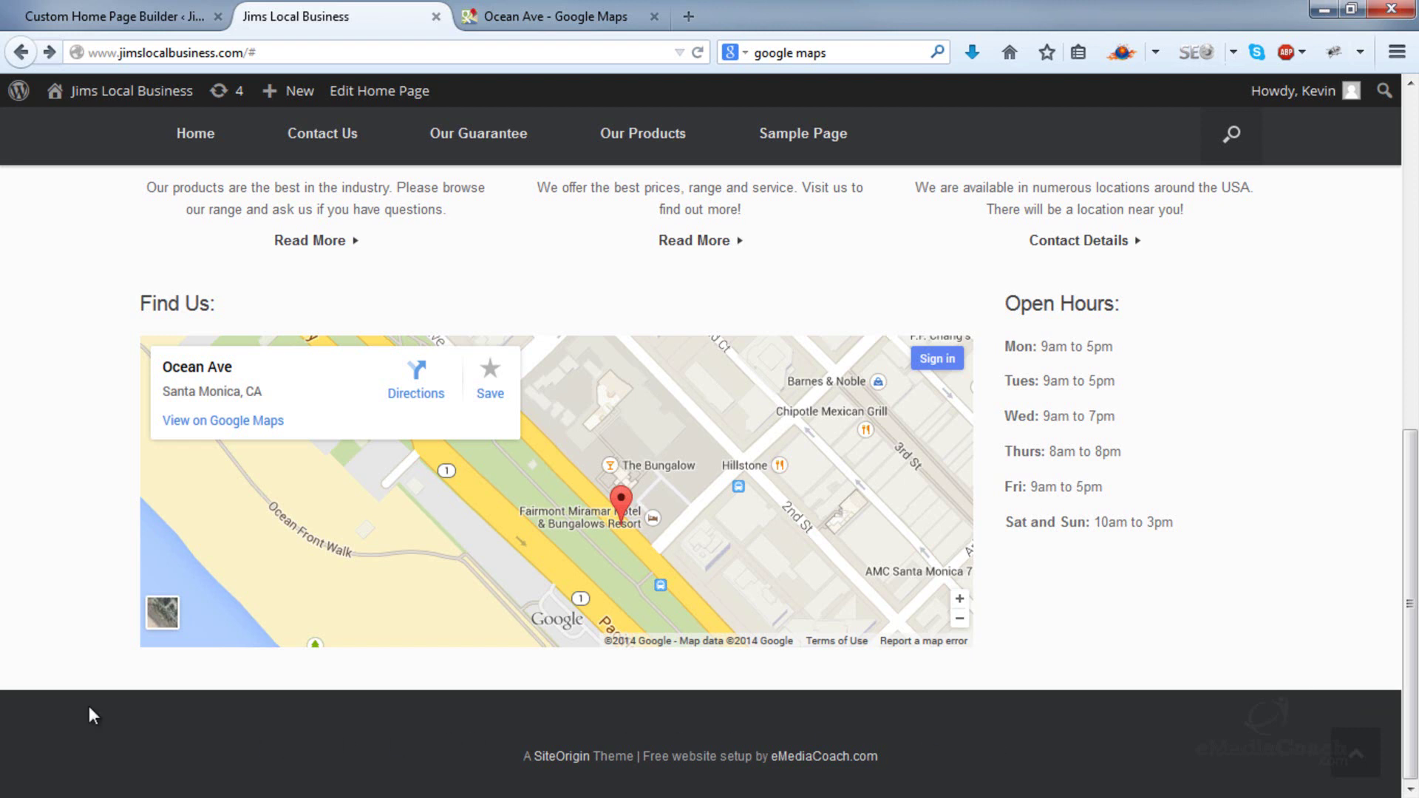
{"action": "scroll", "coordinate": [89, 715], "scroll_direction": "up", "scroll_amount": 15}
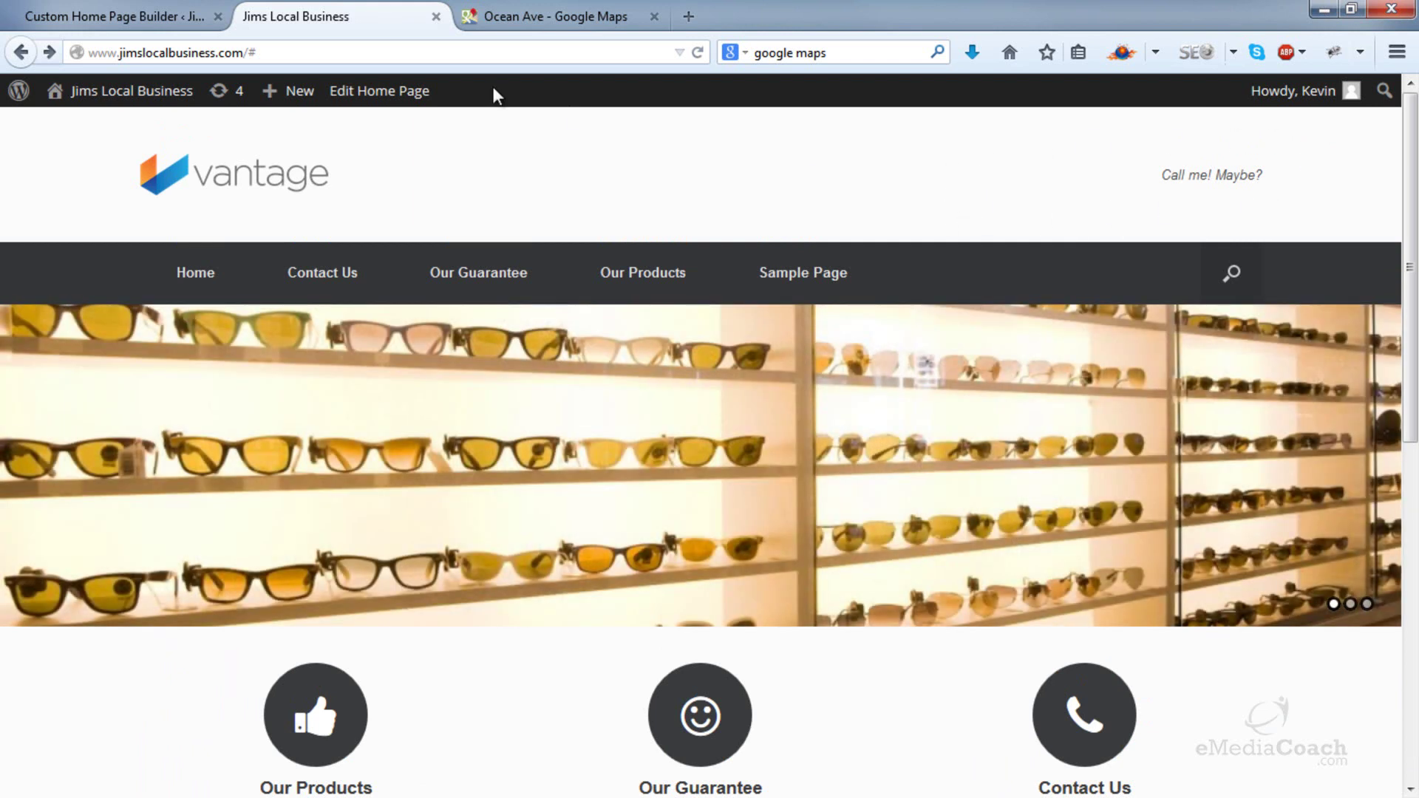
- Open the site's widget settings and add a Visual Editor widget to the empty Header area
{"action": "left_click", "coordinate": [148, 17]}
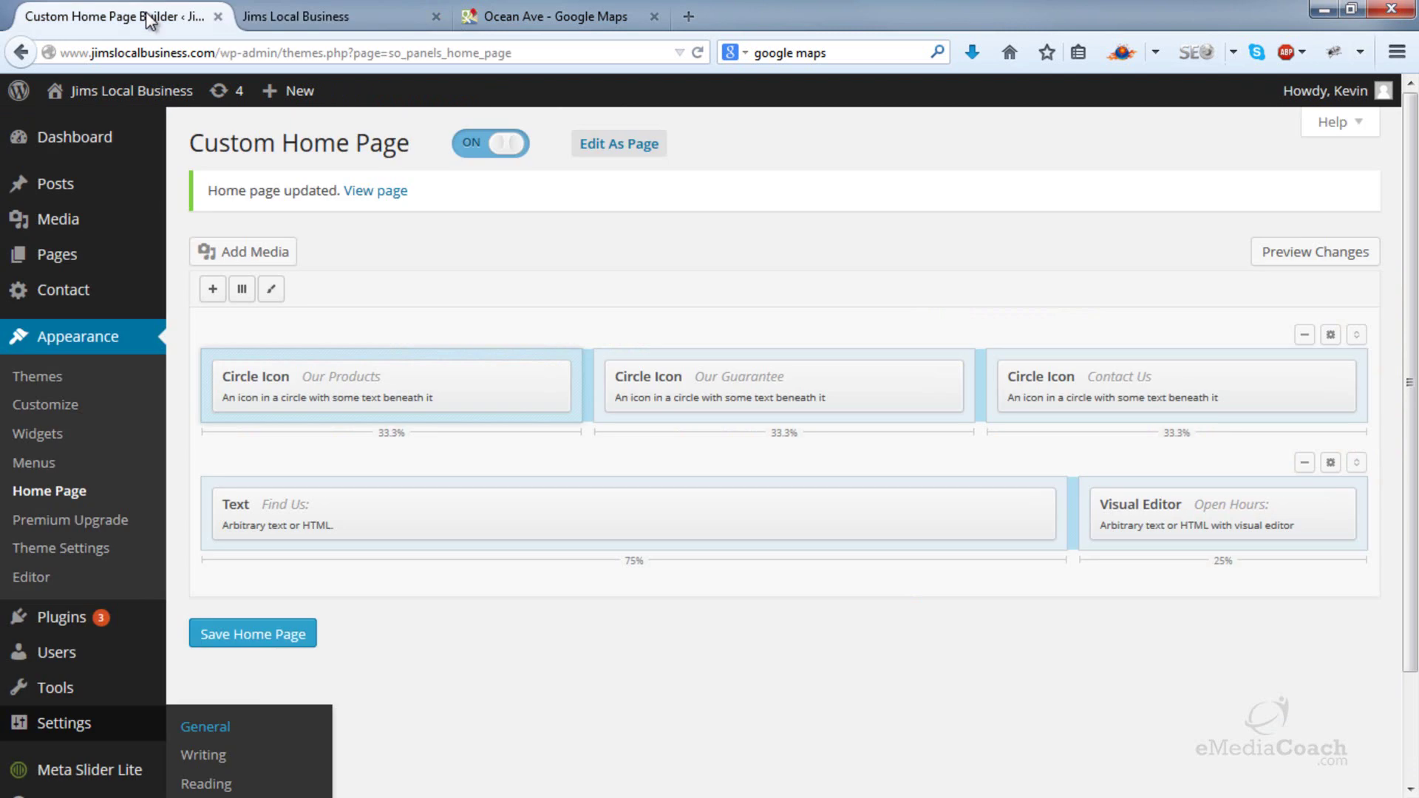
{"action": "left_click", "coordinate": [70, 436]}
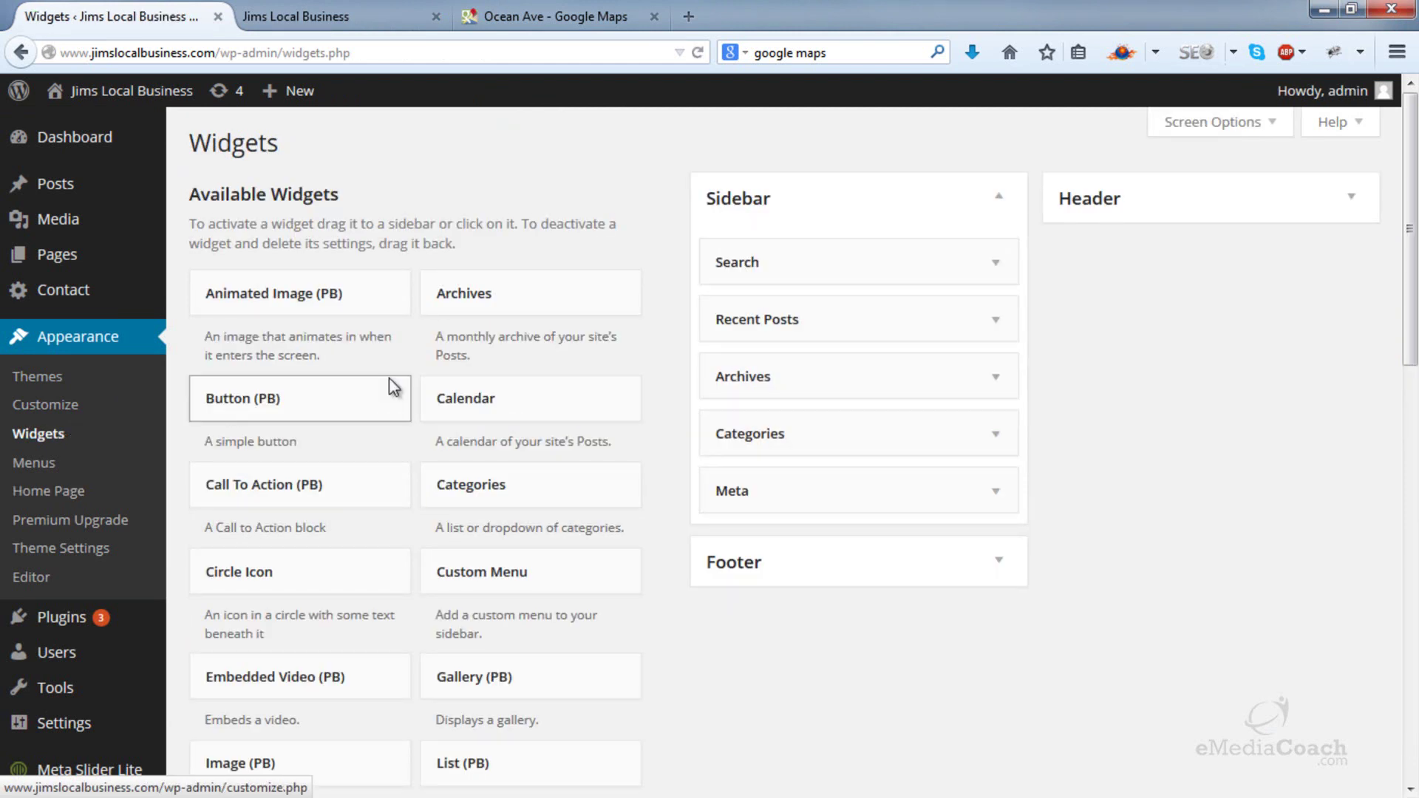
{"action": "left_click", "coordinate": [1356, 213]}
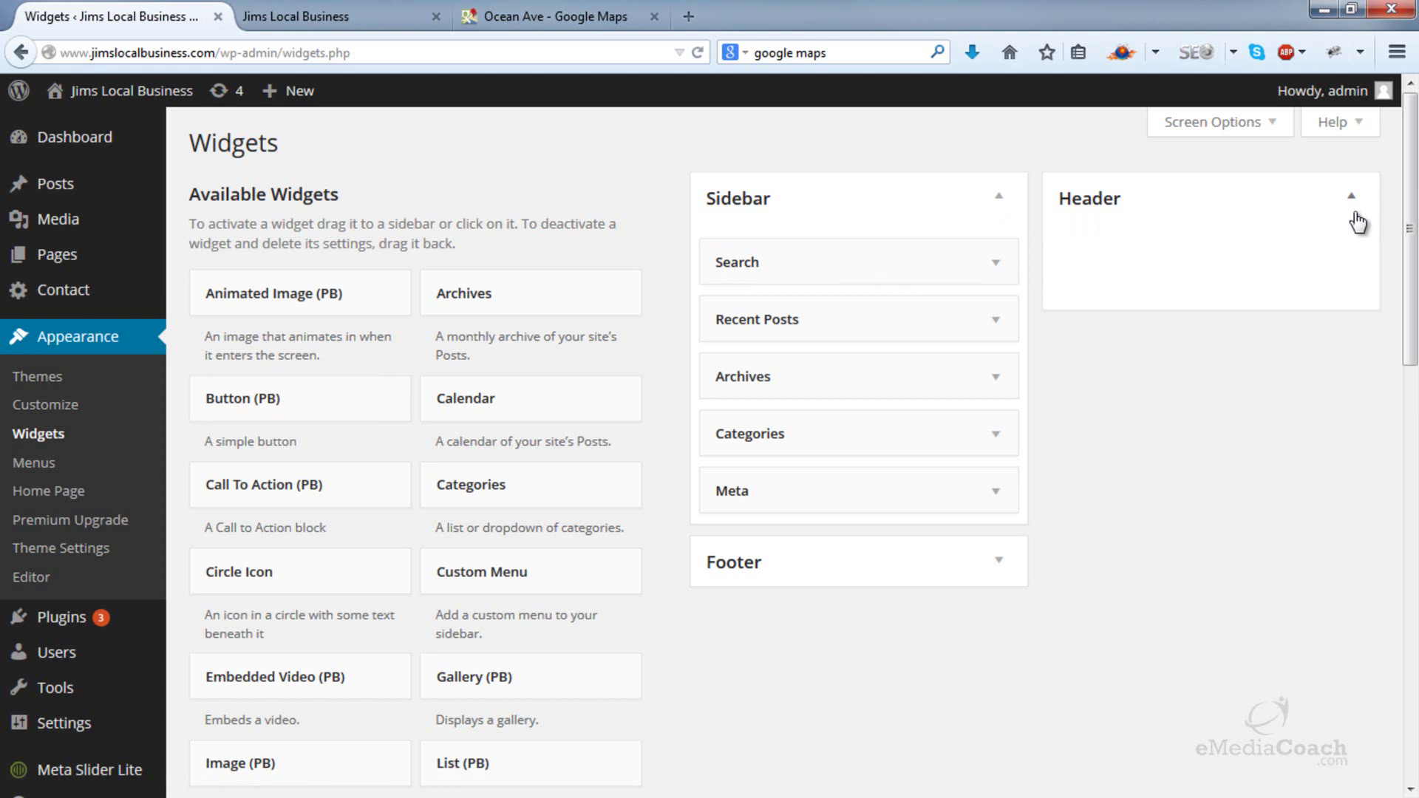
{"action": "scroll", "coordinate": [887, 429], "scroll_direction": "down", "scroll_amount": 5}
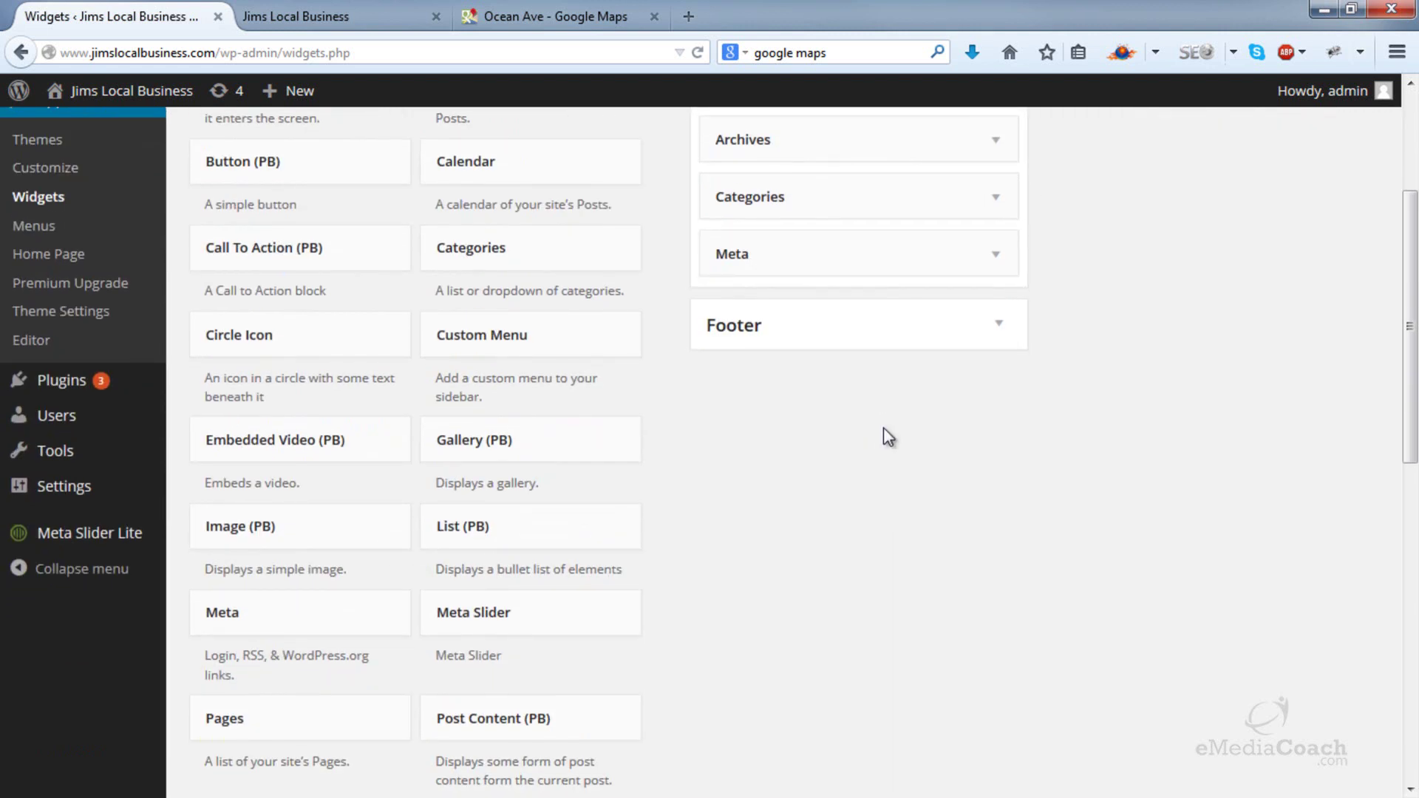
{"action": "scroll", "coordinate": [883, 427], "scroll_direction": "down", "scroll_amount": 6}
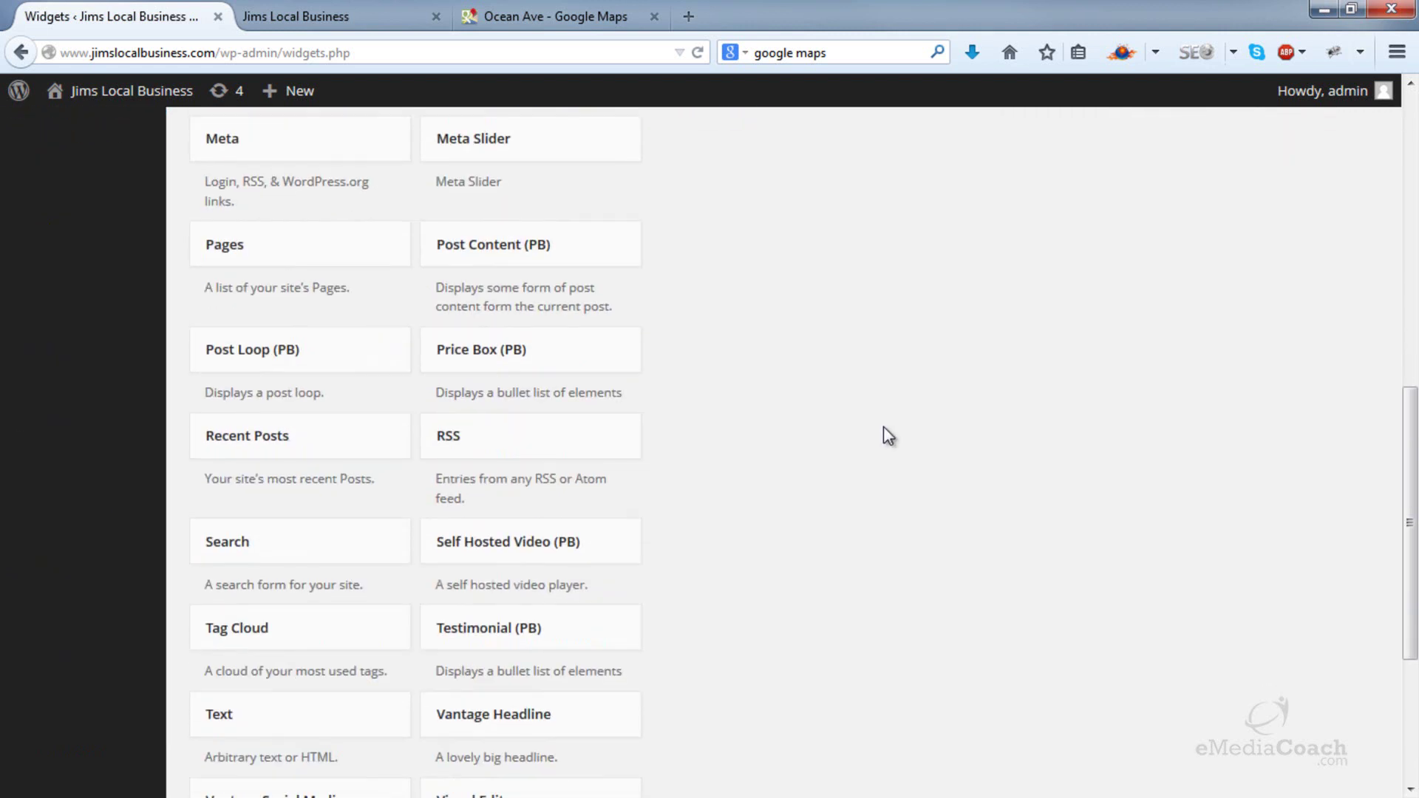
{"action": "scroll", "coordinate": [884, 430], "scroll_direction": "down", "scroll_amount": 1}
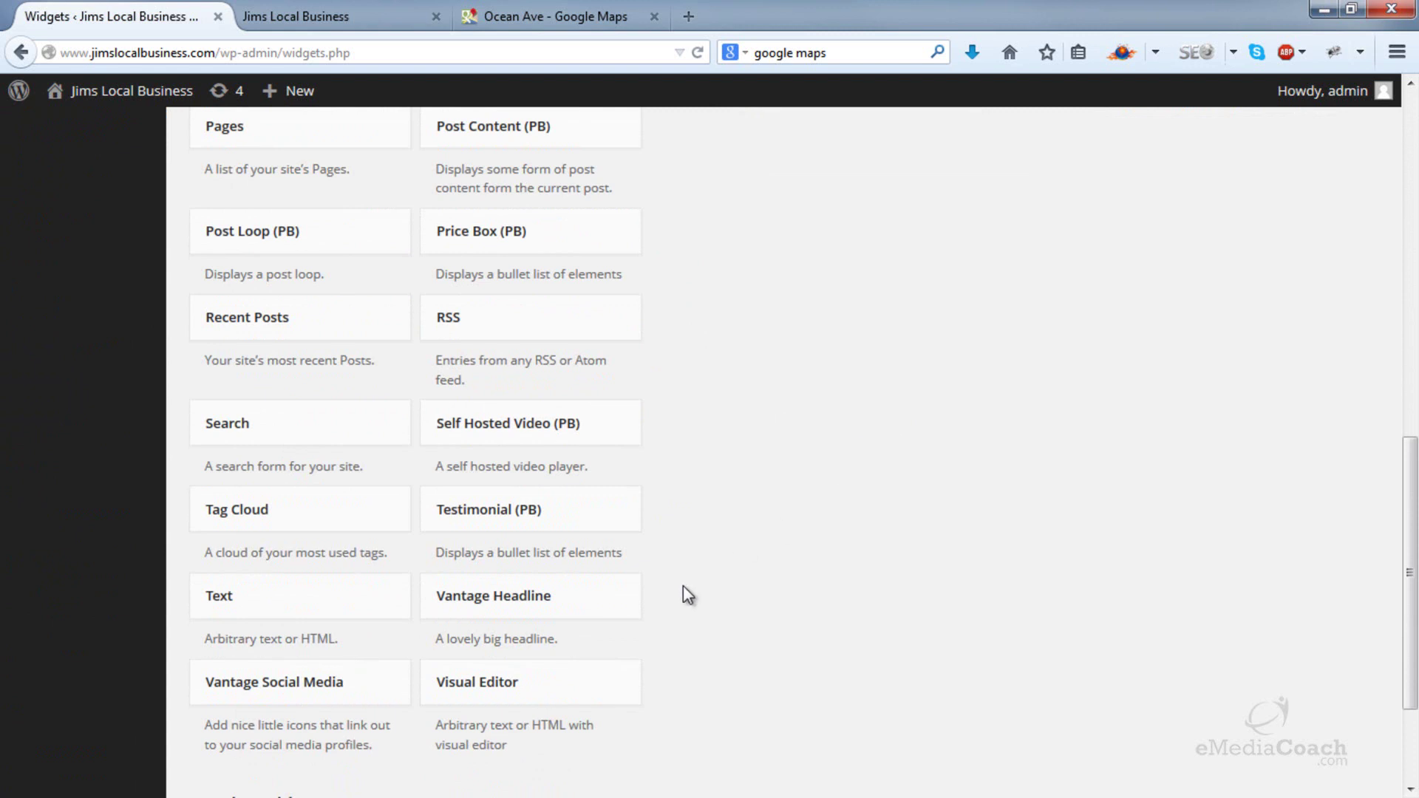
{"action": "left_click_drag", "start_coordinate": [521, 695], "coordinate": [1141, 195]}
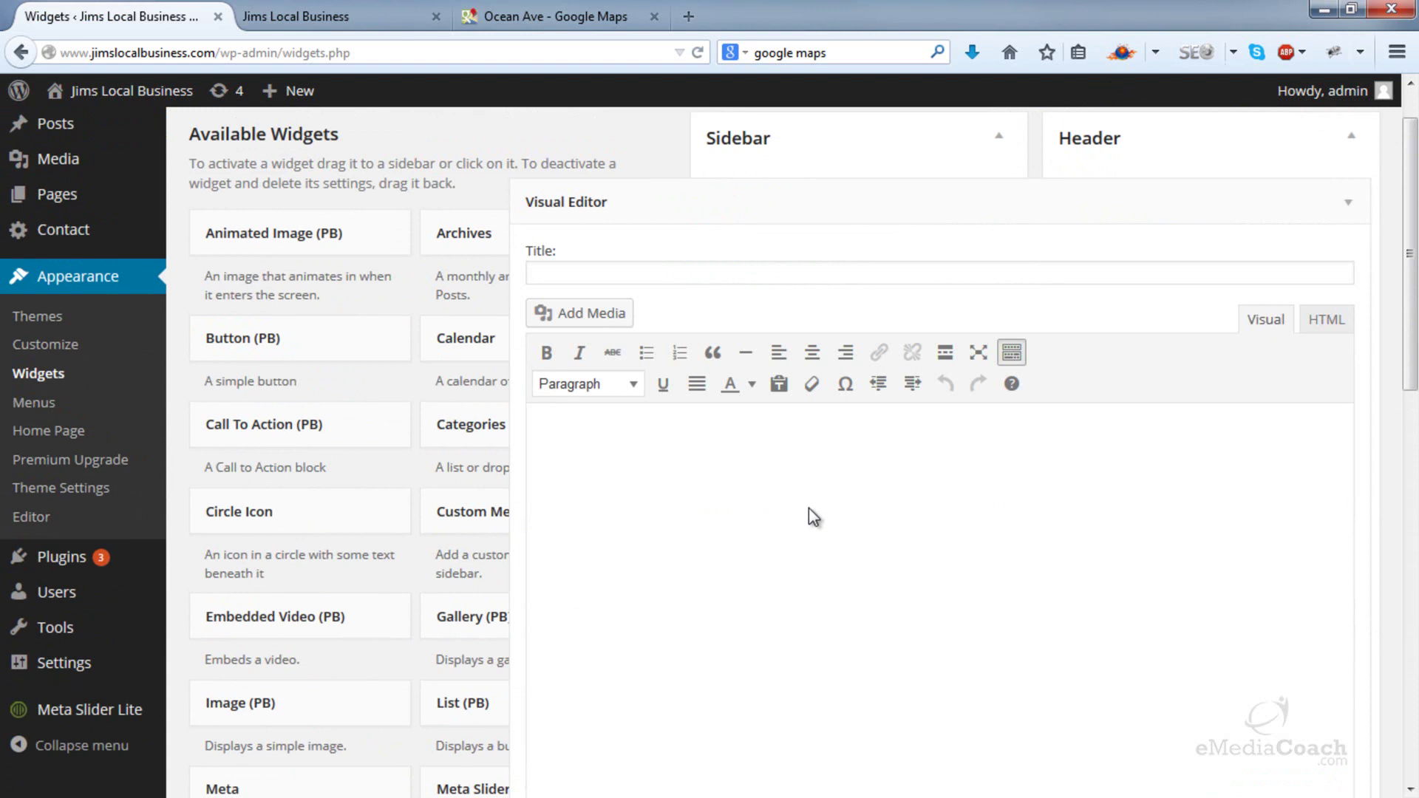
- Enter "Call Us Today:" and the business phone number with a bracketed area code in the header widget, save it, and reload the live home page
{"action": "type", "text": "Call Us Today: 212 "}
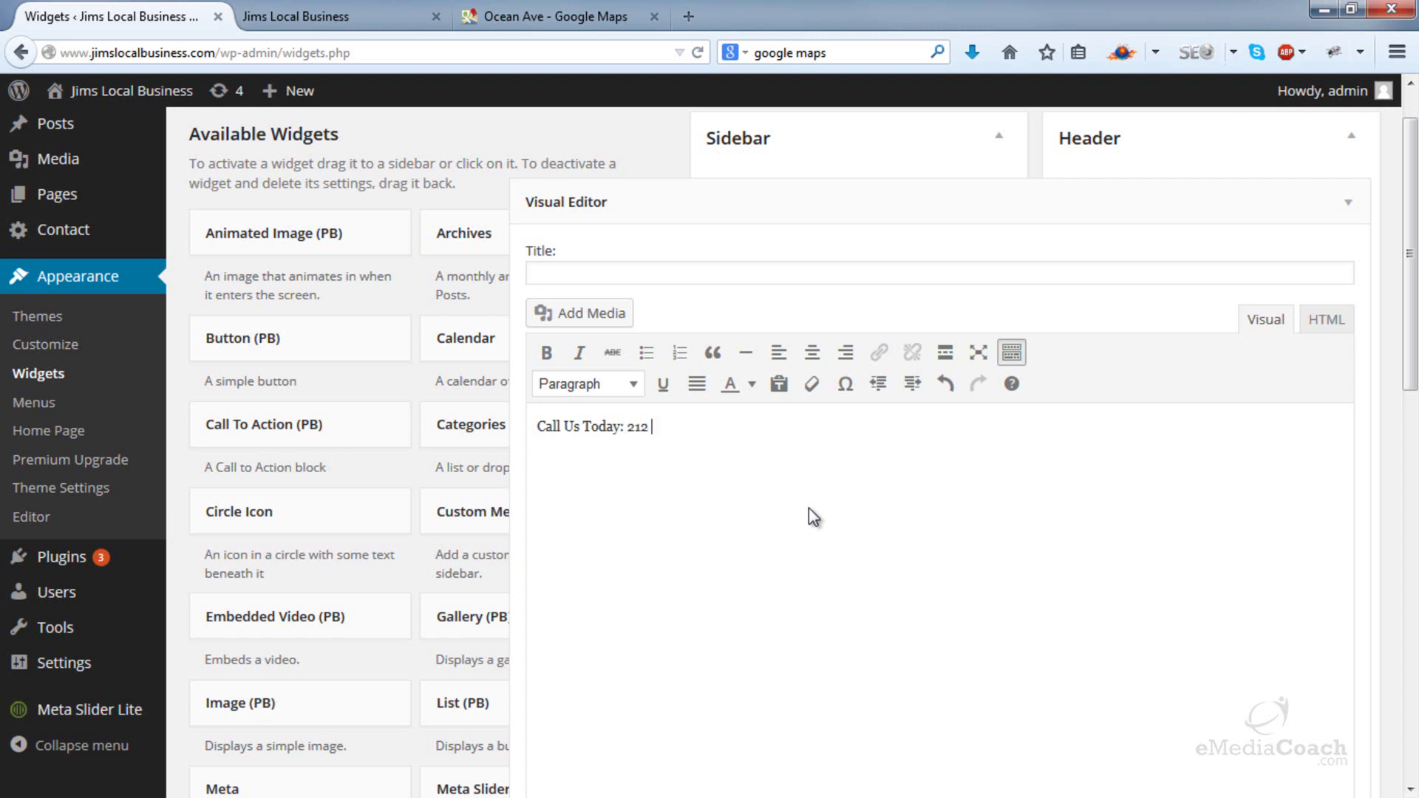
{"action": "type", "text": "855-XXXX"}
{"action": "left_click", "coordinate": [628, 427]}
{"action": "type", "text": "("}
{"action": "left_click", "coordinate": [654, 427]}
{"action": "type", "text": ")"}
{"action": "left_click", "coordinate": [765, 426]}
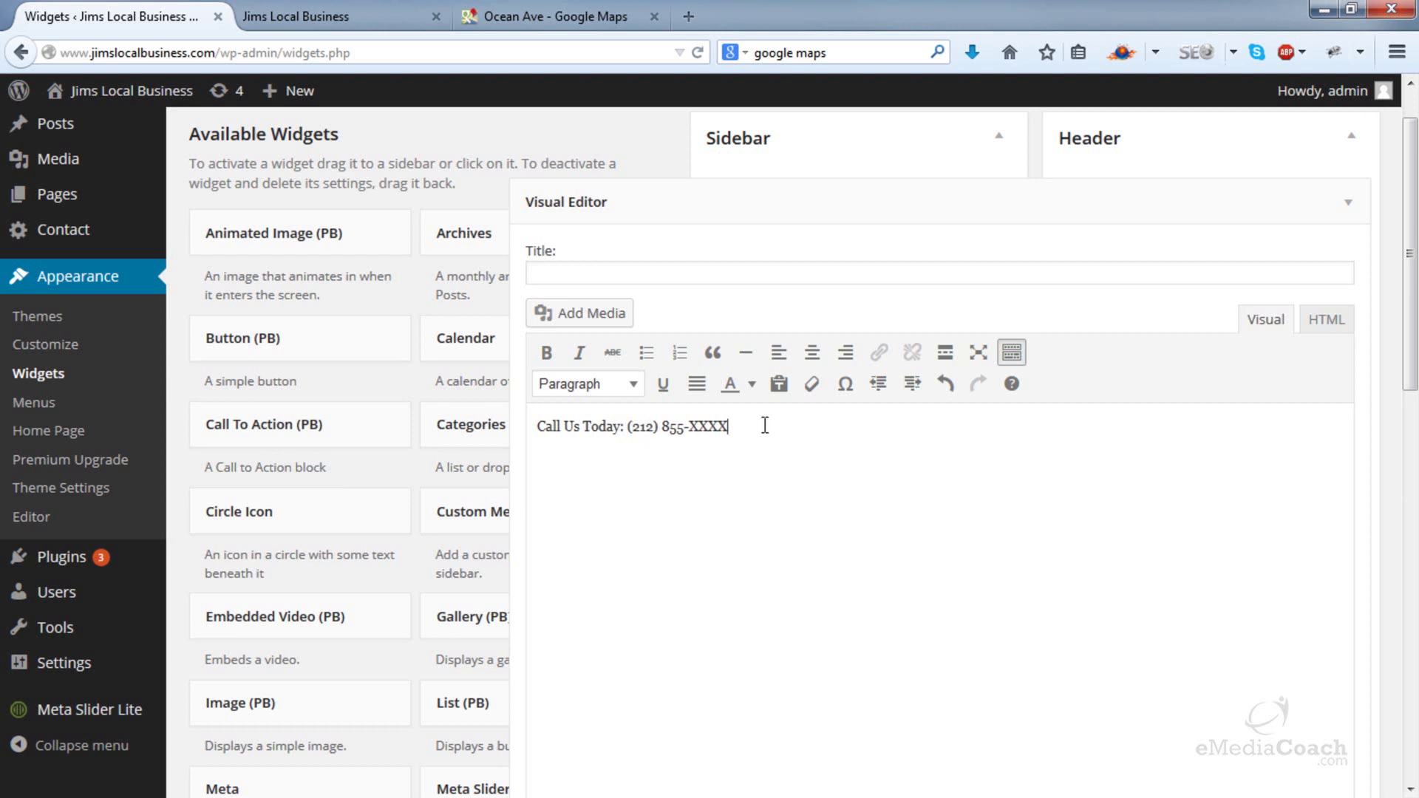
{"action": "scroll", "coordinate": [1196, 308], "scroll_direction": "down", "scroll_amount": 5}
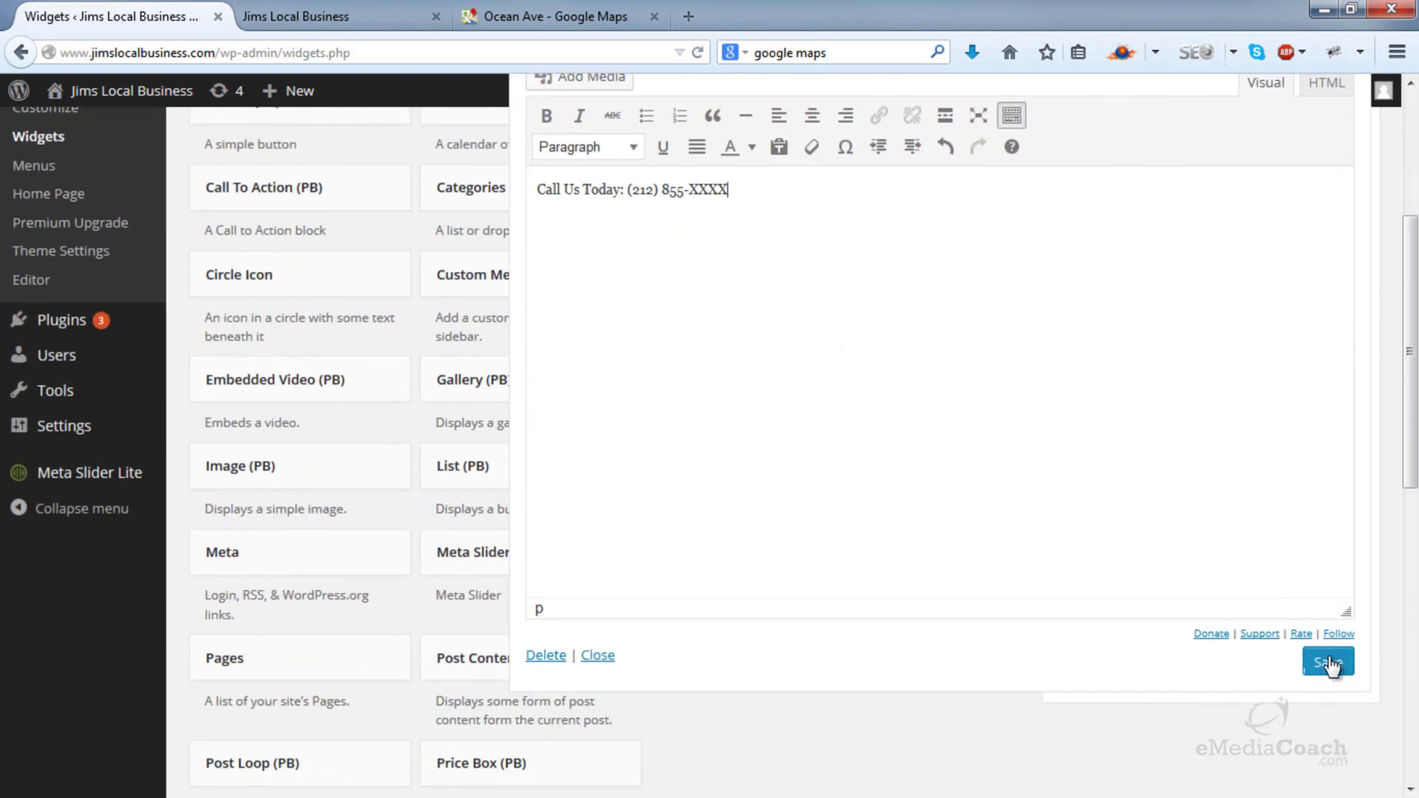
{"action": "left_click", "coordinate": [1328, 663]}
{"action": "left_click", "coordinate": [360, 18]}
{"action": "left_click", "coordinate": [697, 52]}
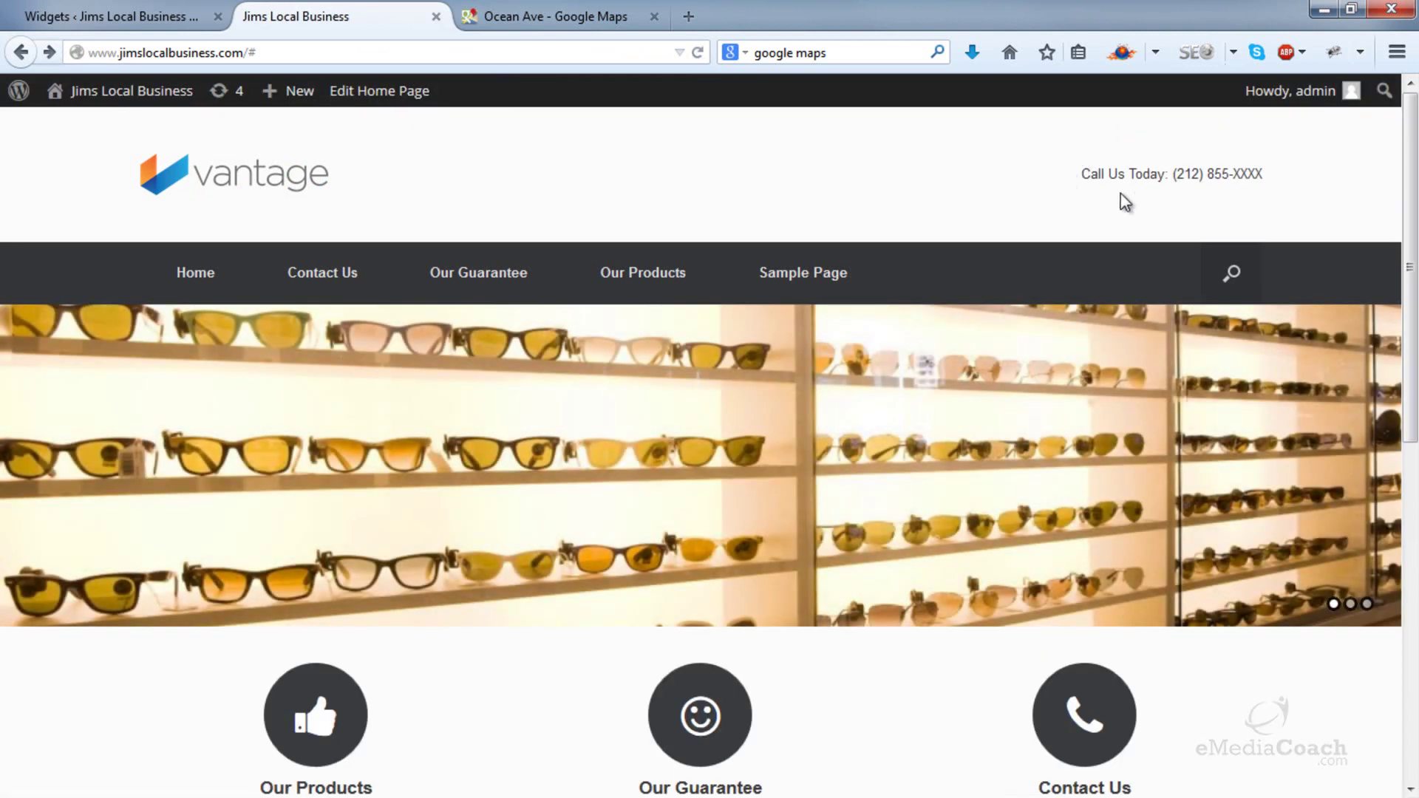
- Make the whole call-us line in the header widget bold, save the widget, and reload the live home page
{"action": "left_click", "coordinate": [137, 20]}
{"action": "scroll", "coordinate": [732, 309], "scroll_direction": "up", "scroll_amount": 3}
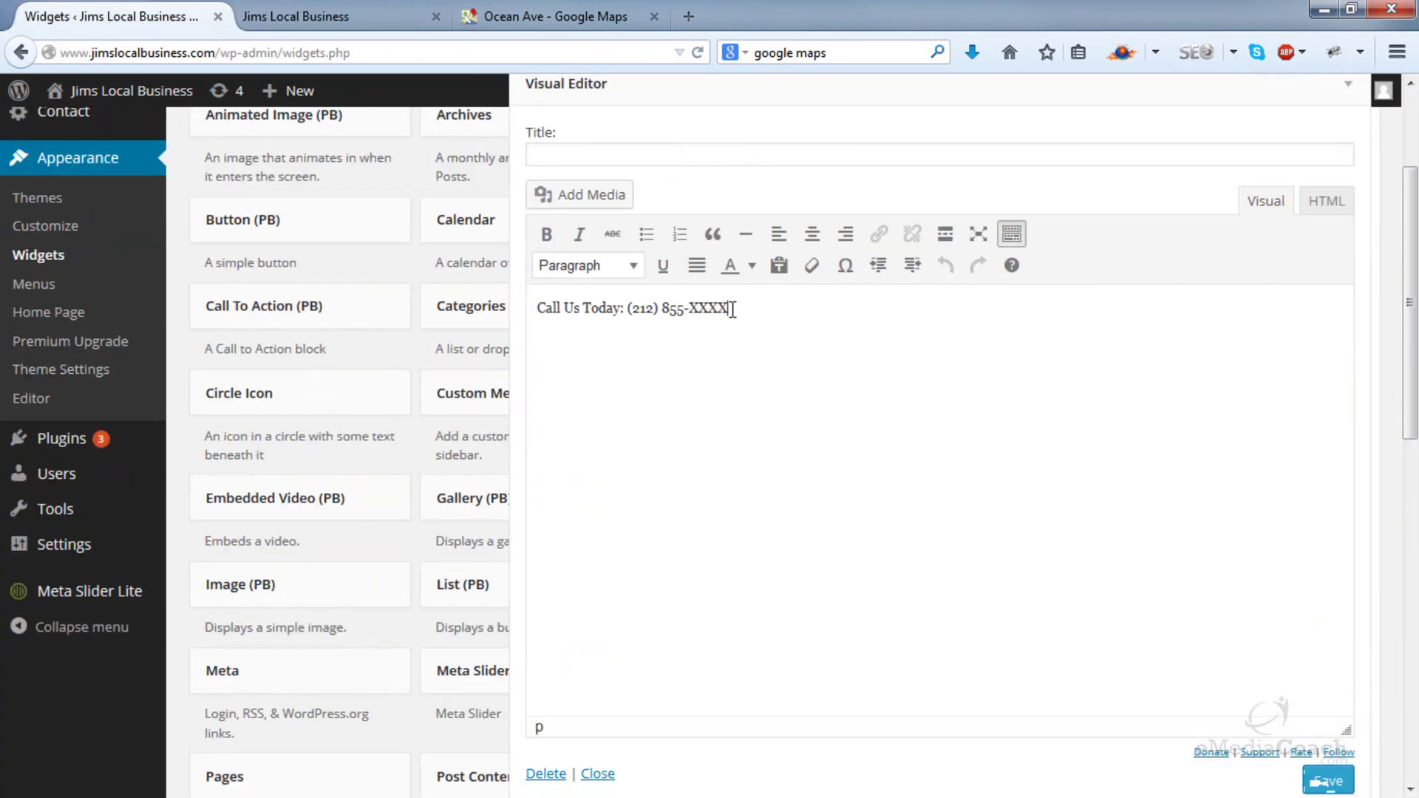
{"action": "left_click_drag", "start_coordinate": [732, 309], "coordinate": [521, 292]}
{"action": "left_click", "coordinate": [549, 235]}
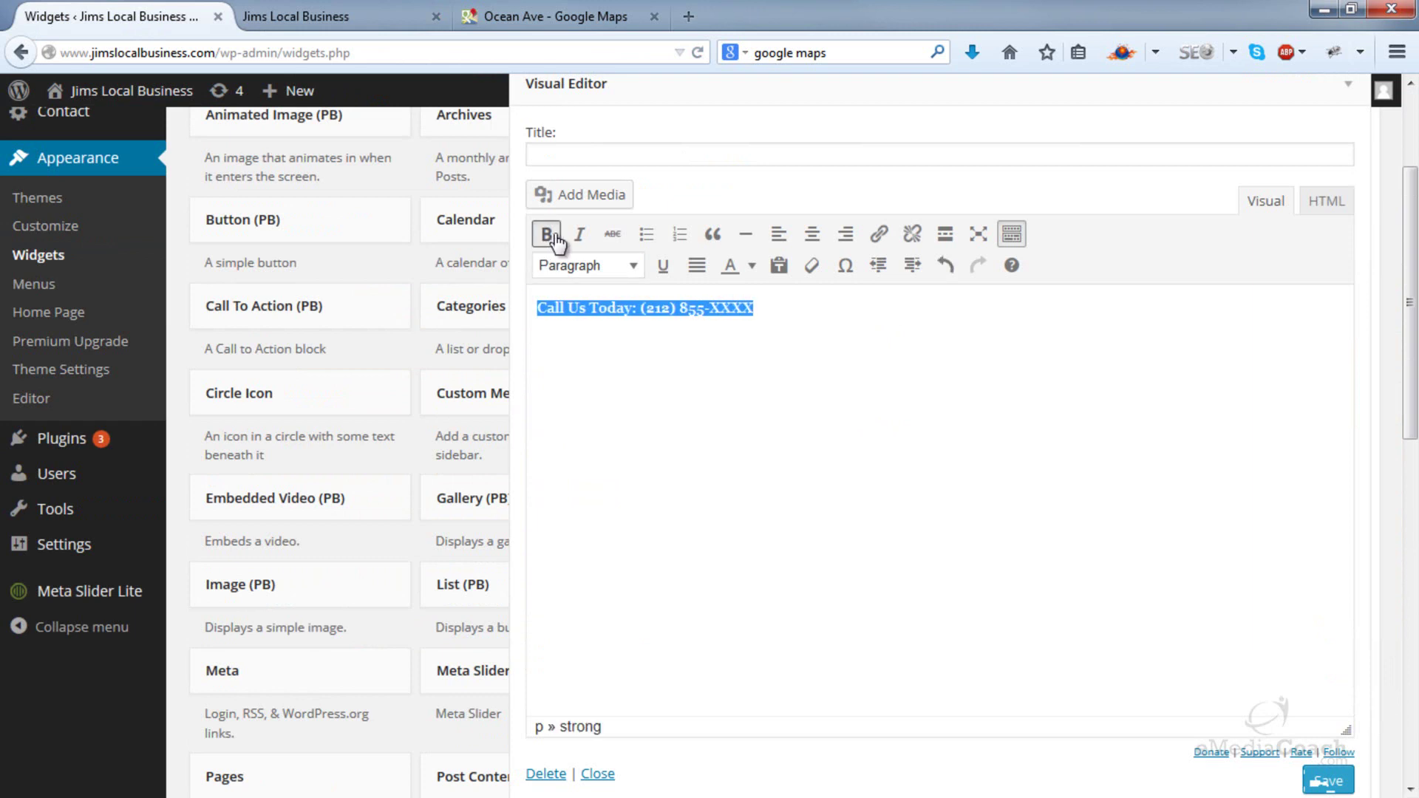
{"action": "left_click", "coordinate": [1124, 560]}
{"action": "left_click", "coordinate": [1328, 781]}
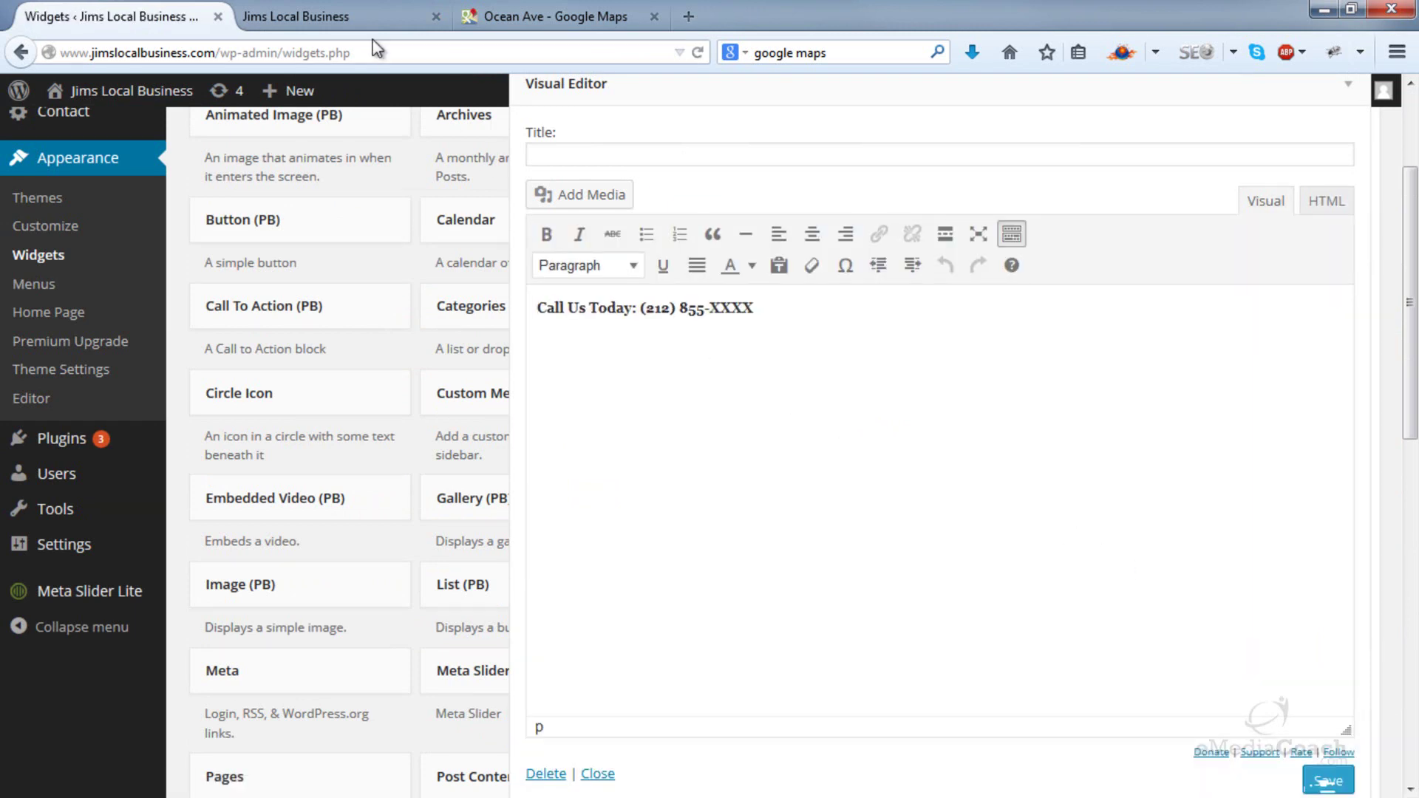
{"action": "left_click", "coordinate": [347, 16]}
{"action": "left_click", "coordinate": [699, 54]}
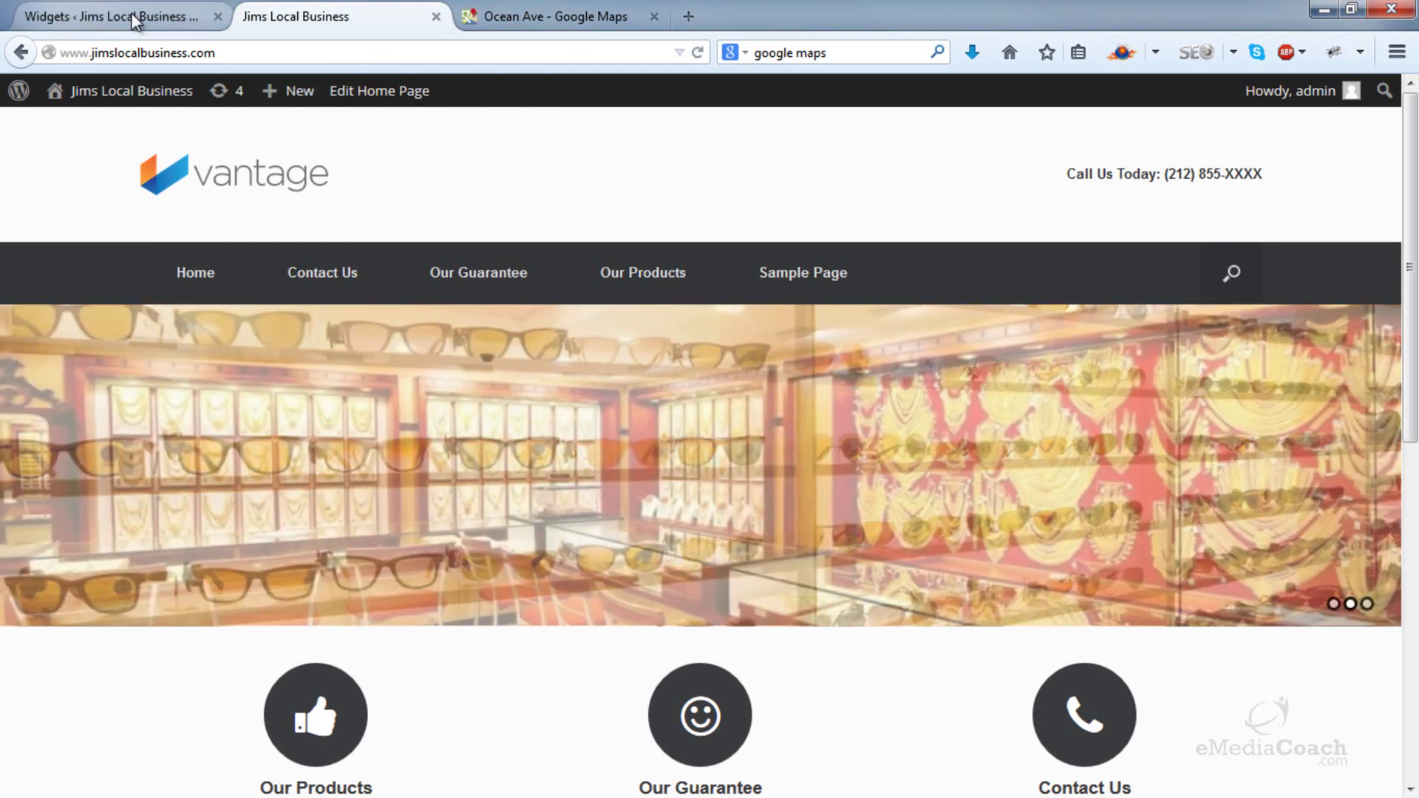
- Collapse the header's Visual Editor widget and add a Vantage Social Media widget beneath it
{"action": "left_click", "coordinate": [139, 16]}
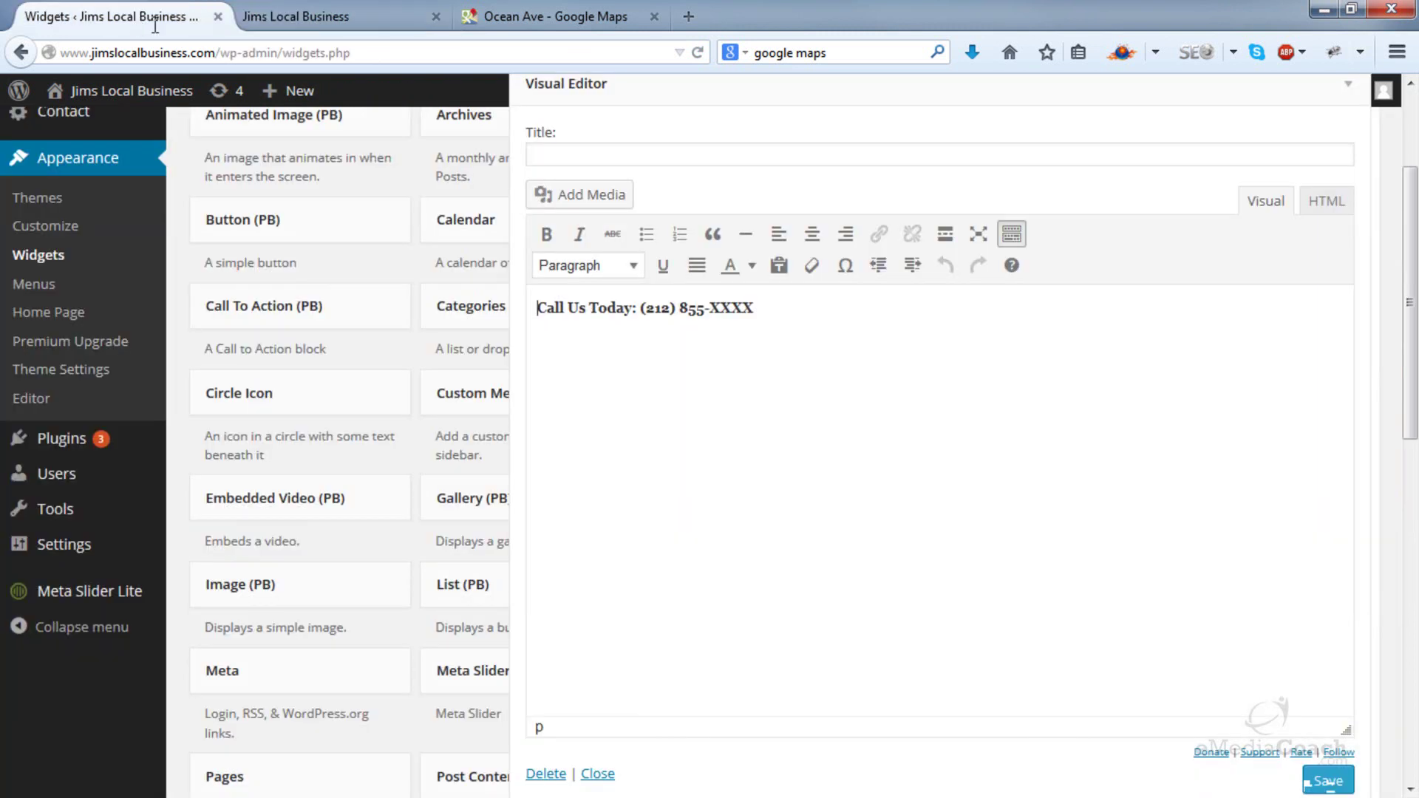
{"action": "left_click", "coordinate": [1341, 95]}
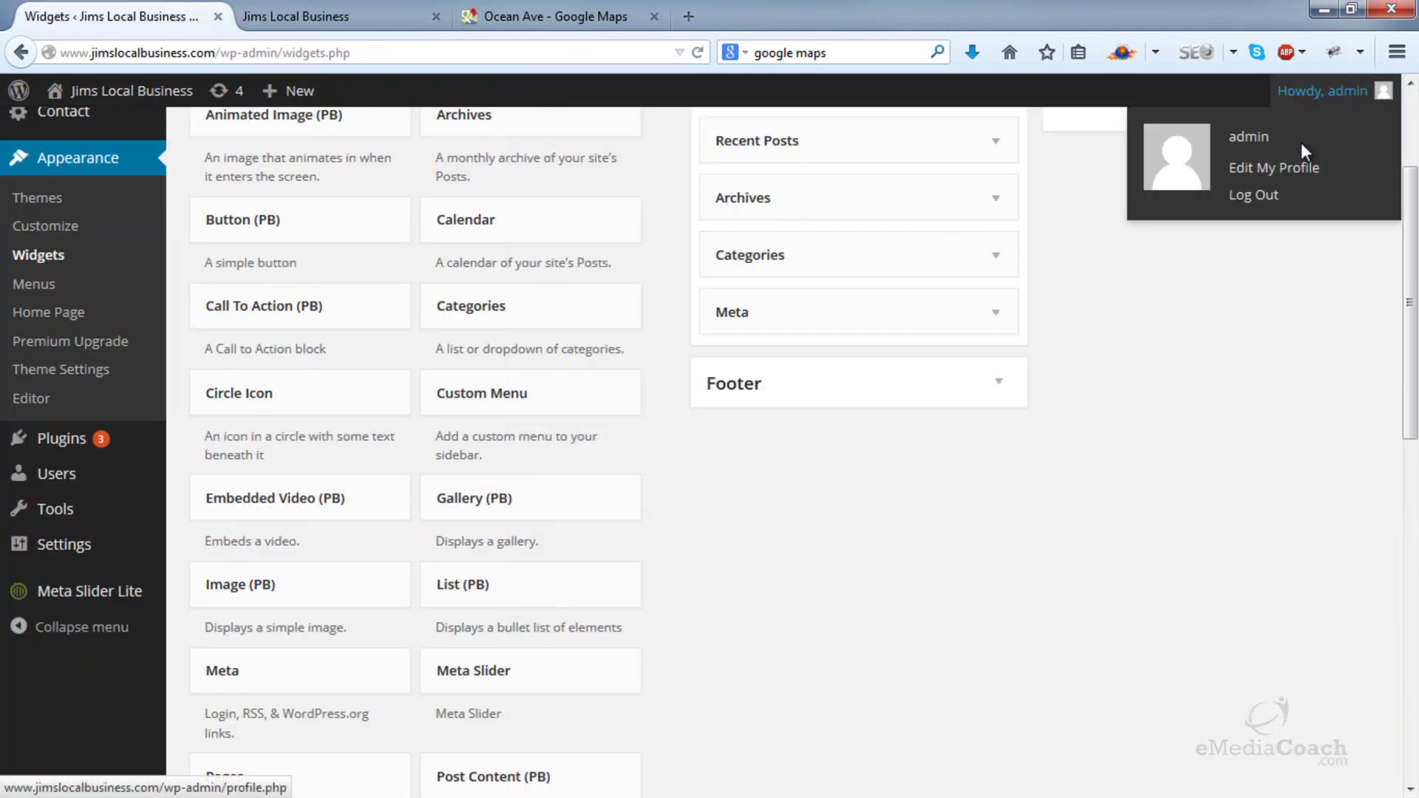
{"action": "scroll", "coordinate": [1090, 355], "scroll_direction": "down", "scroll_amount": 3}
{"action": "scroll", "coordinate": [1099, 348], "scroll_direction": "up", "scroll_amount": 5}
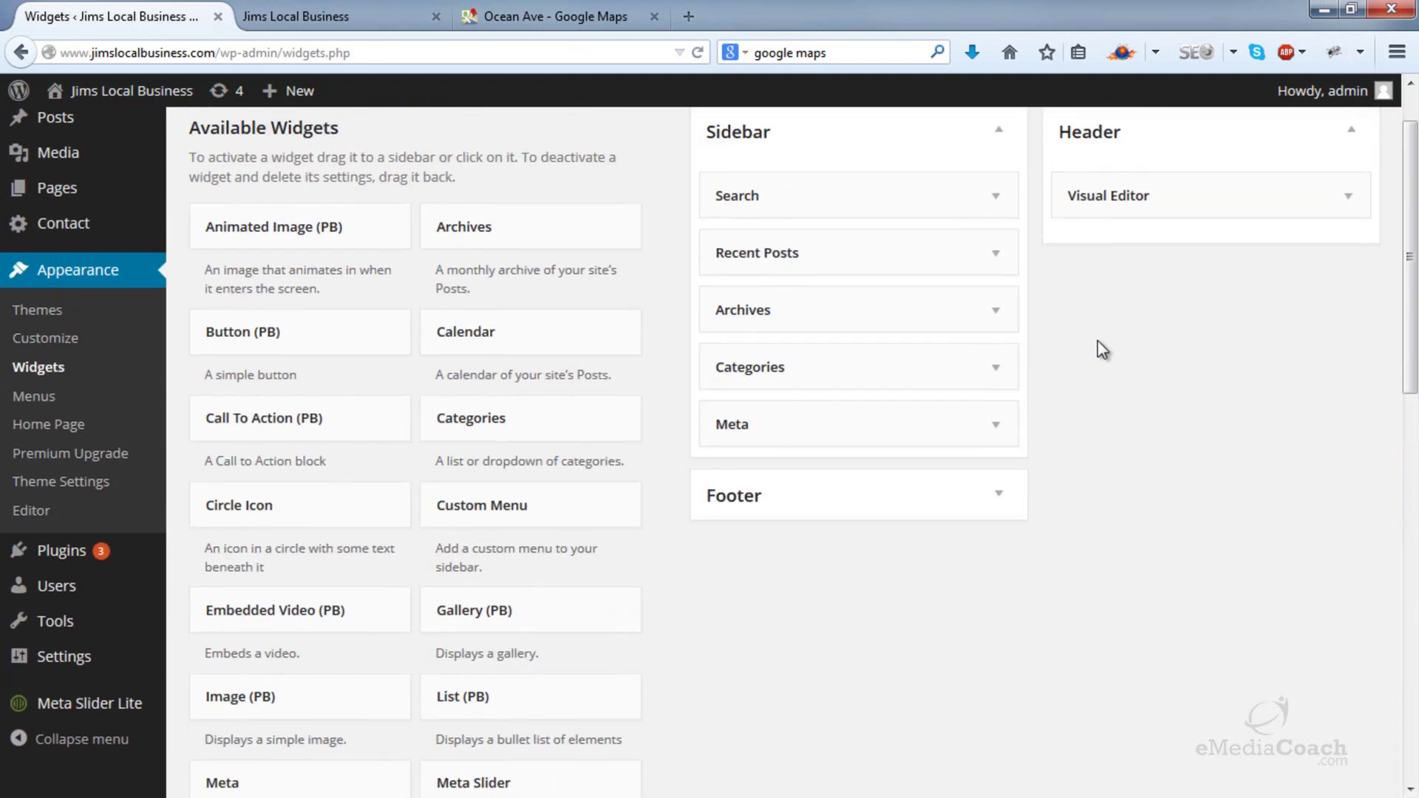
{"action": "scroll", "coordinate": [1097, 340], "scroll_direction": "down", "scroll_amount": 10}
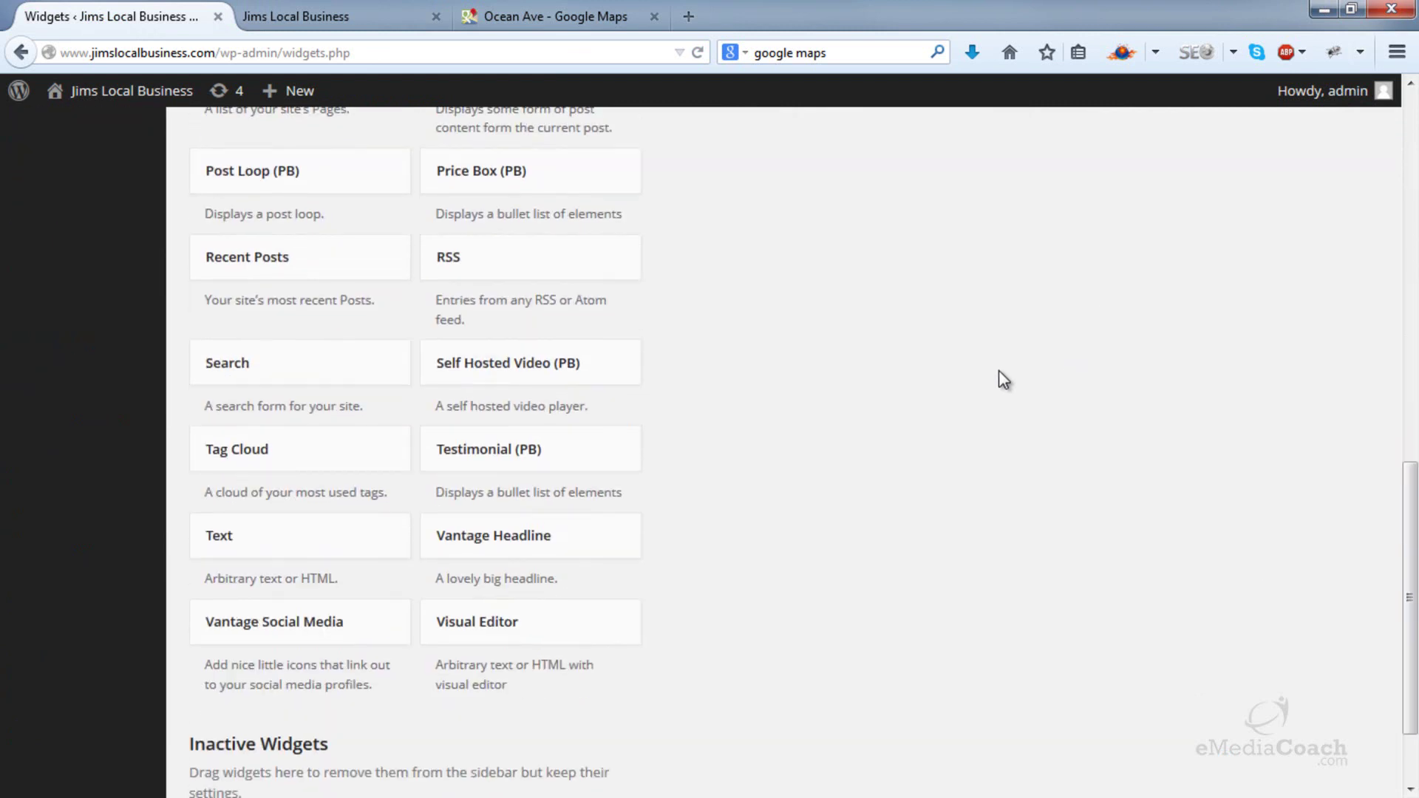
{"action": "left_click_drag", "start_coordinate": [309, 628], "coordinate": [1183, 320]}
{"action": "scroll", "coordinate": [1188, 336], "scroll_direction": "down", "scroll_amount": 3}
{"action": "scroll", "coordinate": [1188, 336], "scroll_direction": "down", "scroll_amount": 1}
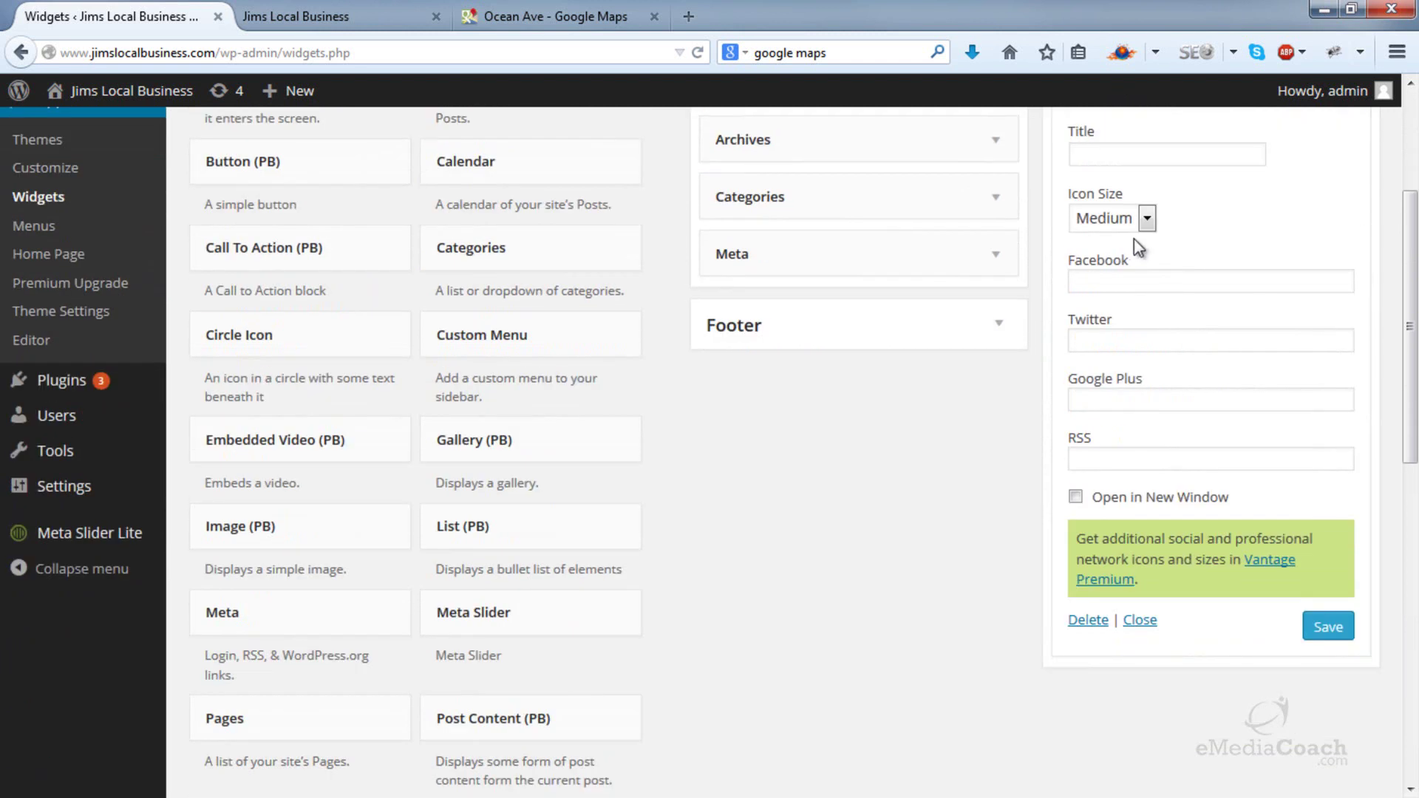
{"action": "left_click", "coordinate": [1122, 275]}
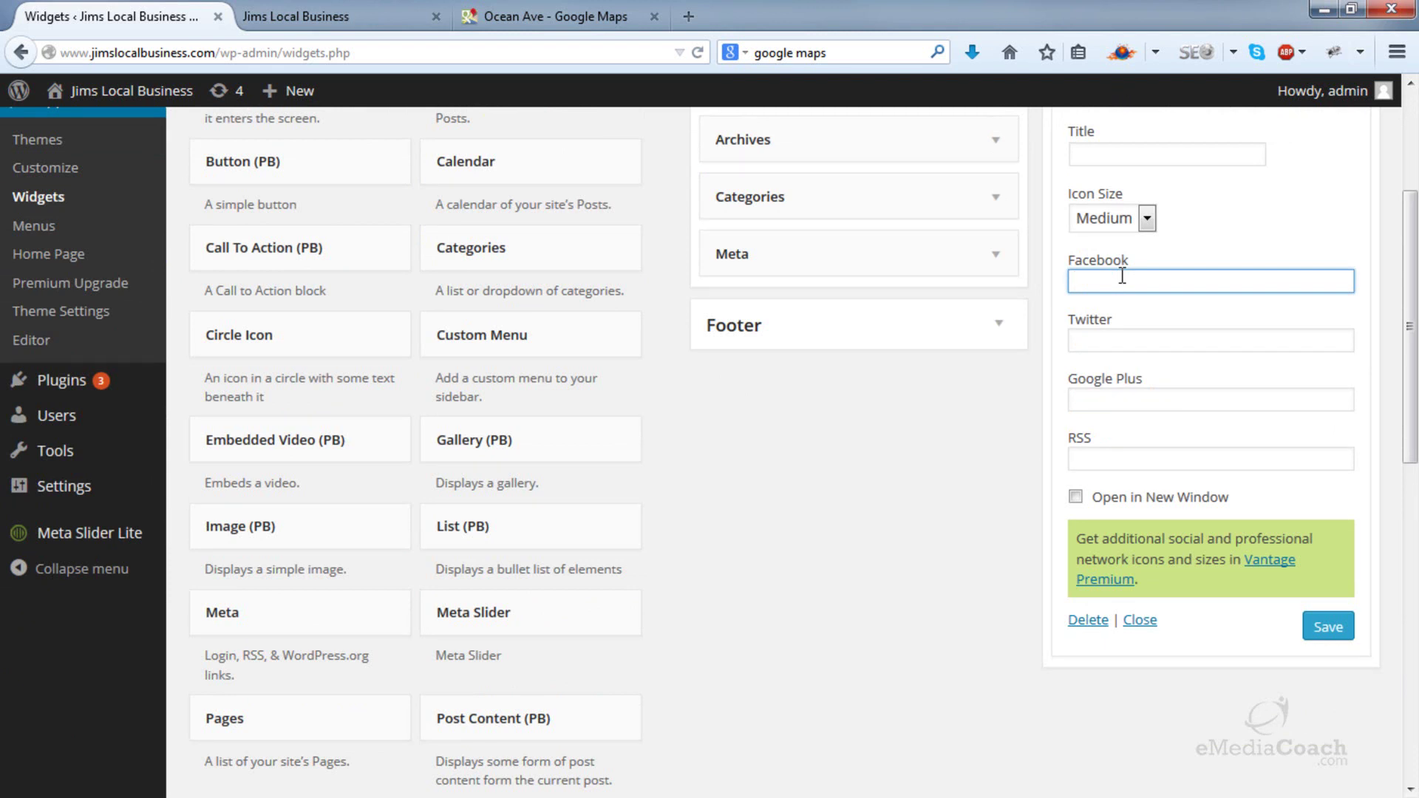
{"action": "type", "text": "htt"}
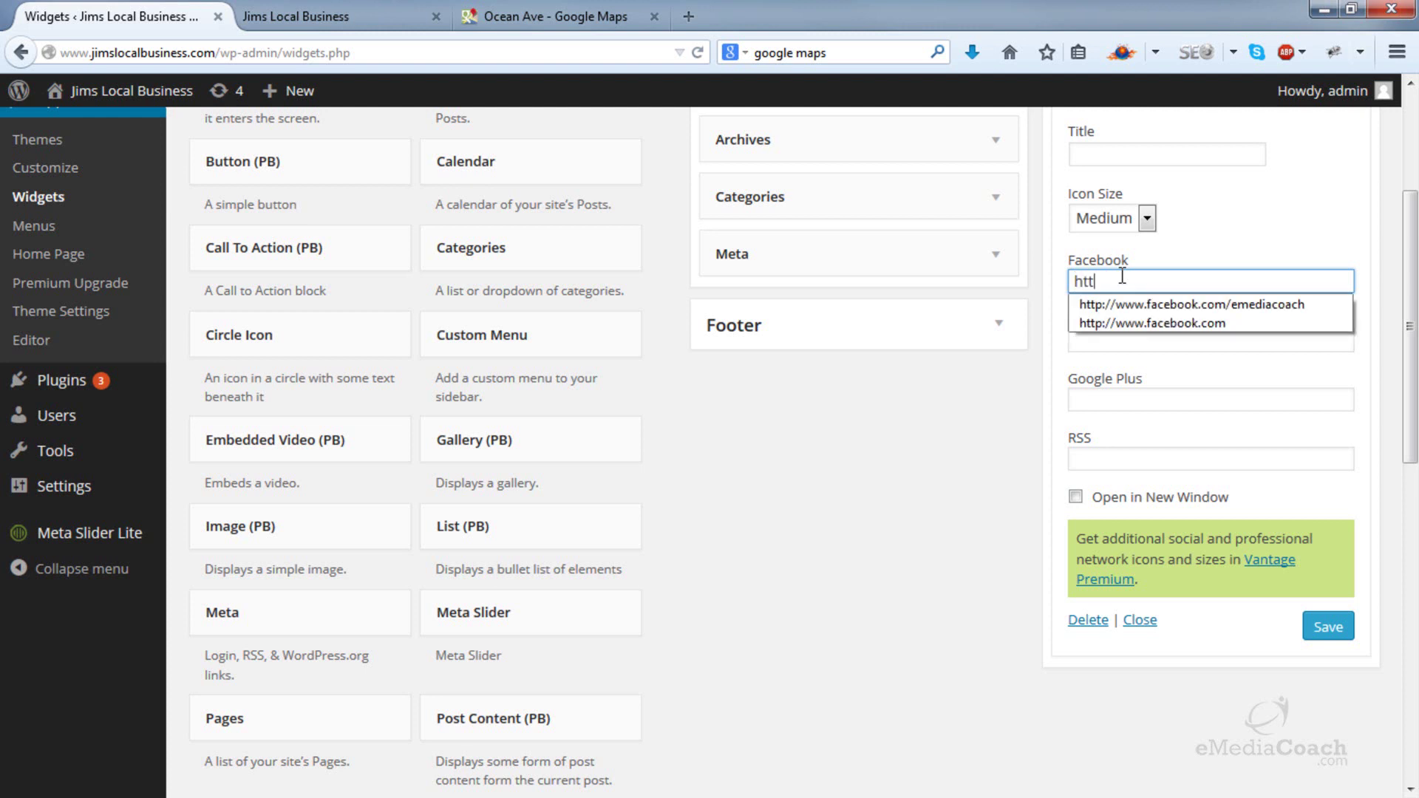
{"action": "type", "text": "p"}
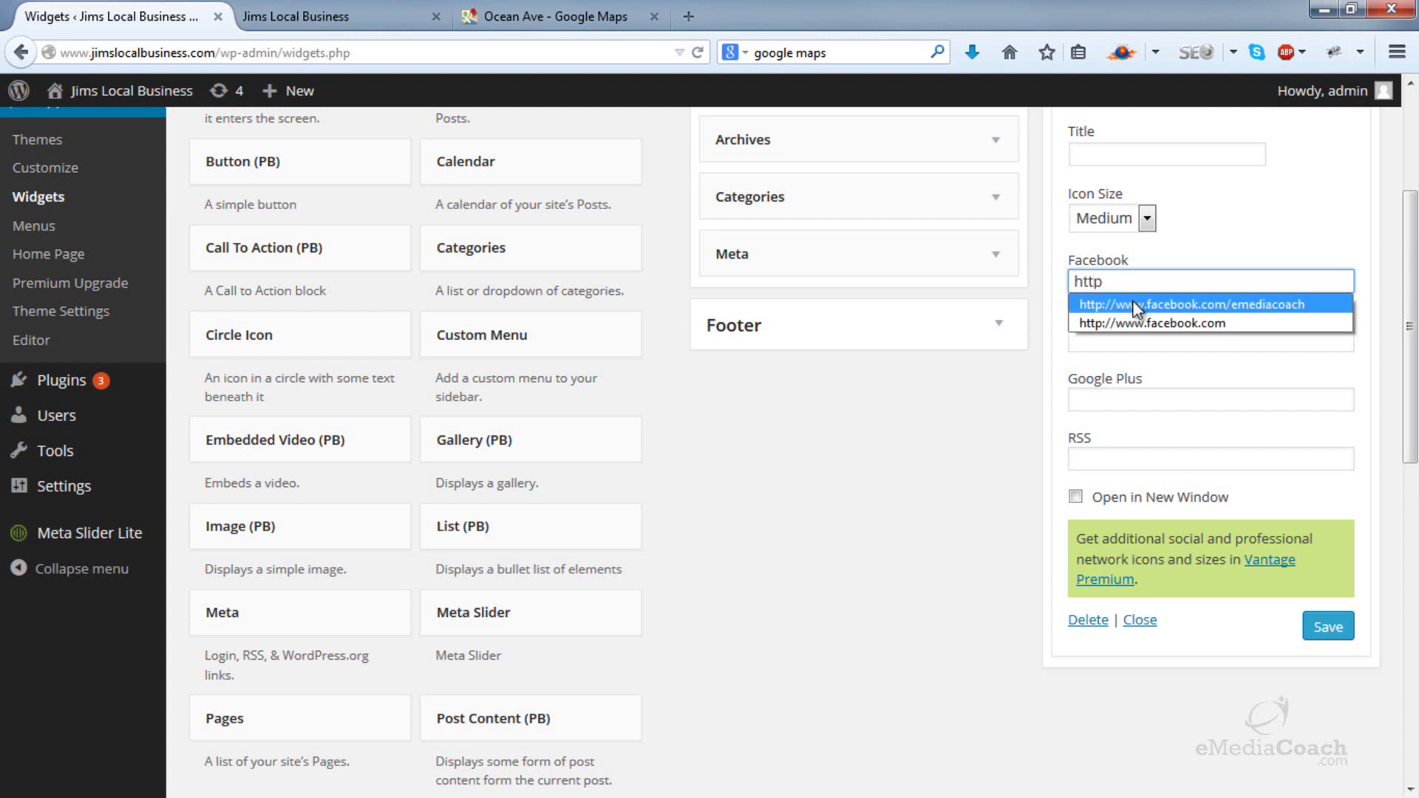
{"action": "left_click", "coordinate": [1138, 305]}
{"action": "left_click", "coordinate": [1123, 337]}
{"action": "left_click", "coordinate": [1123, 337]}
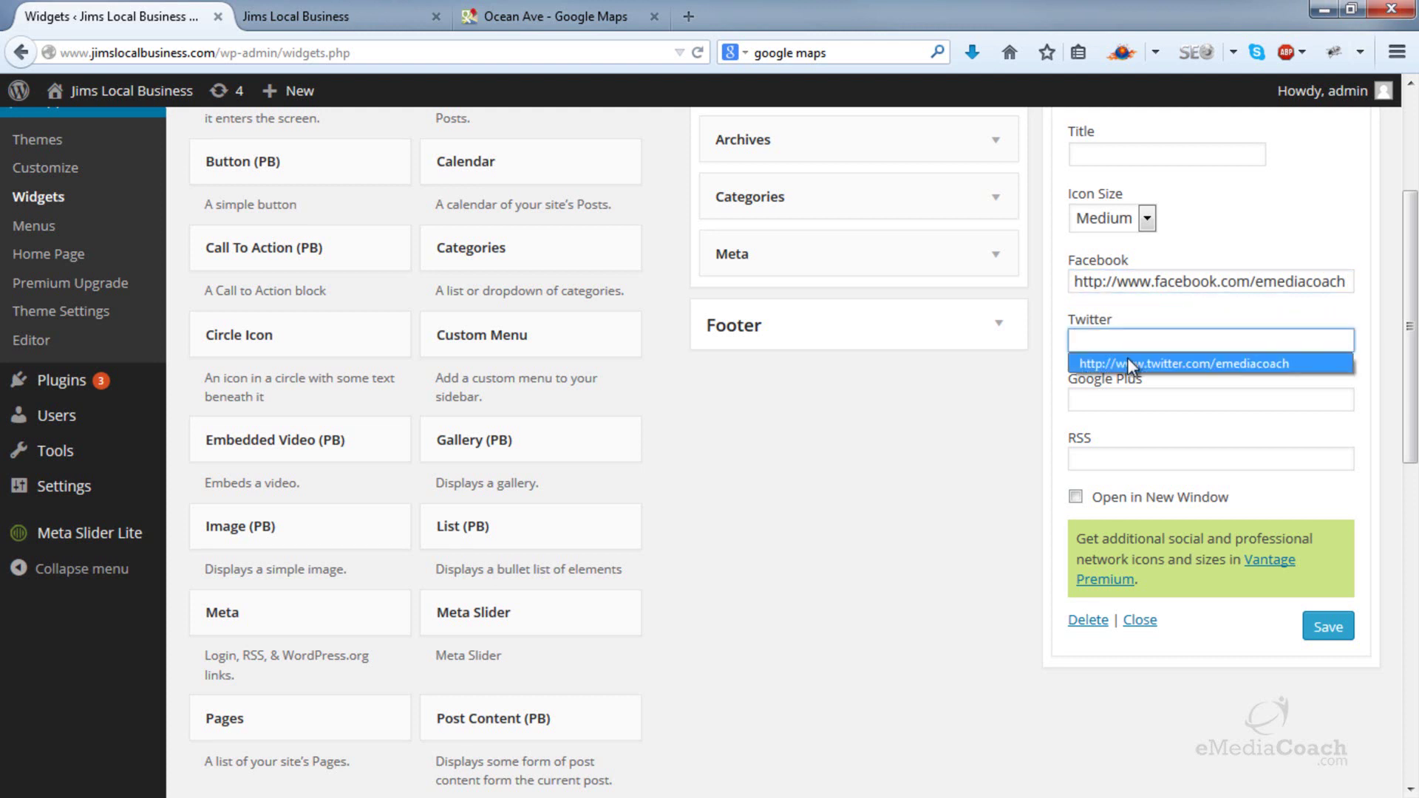
{"action": "left_click", "coordinate": [1128, 357]}
{"action": "left_click", "coordinate": [1129, 405]}
{"action": "left_click", "coordinate": [1128, 406]}
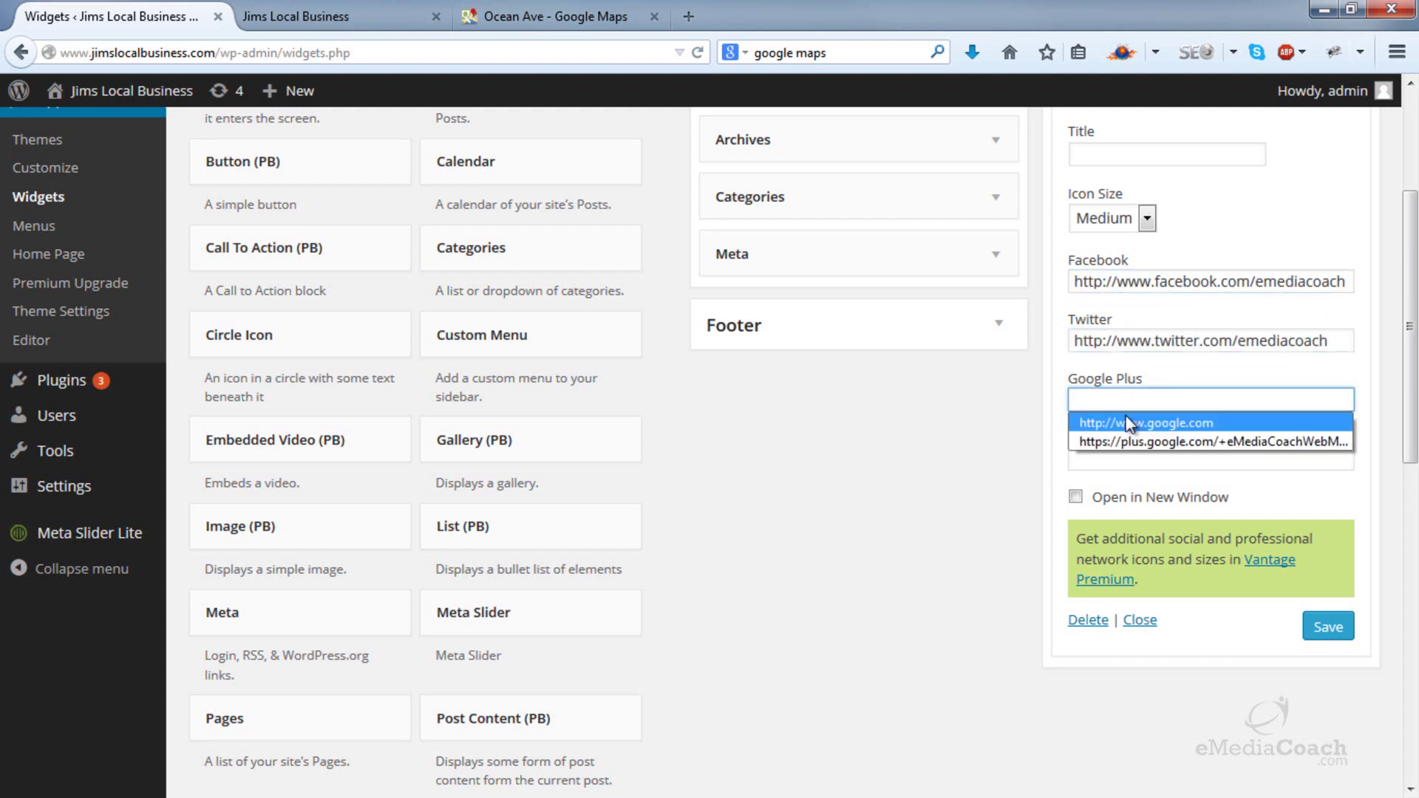
{"action": "left_click", "coordinate": [1123, 424]}
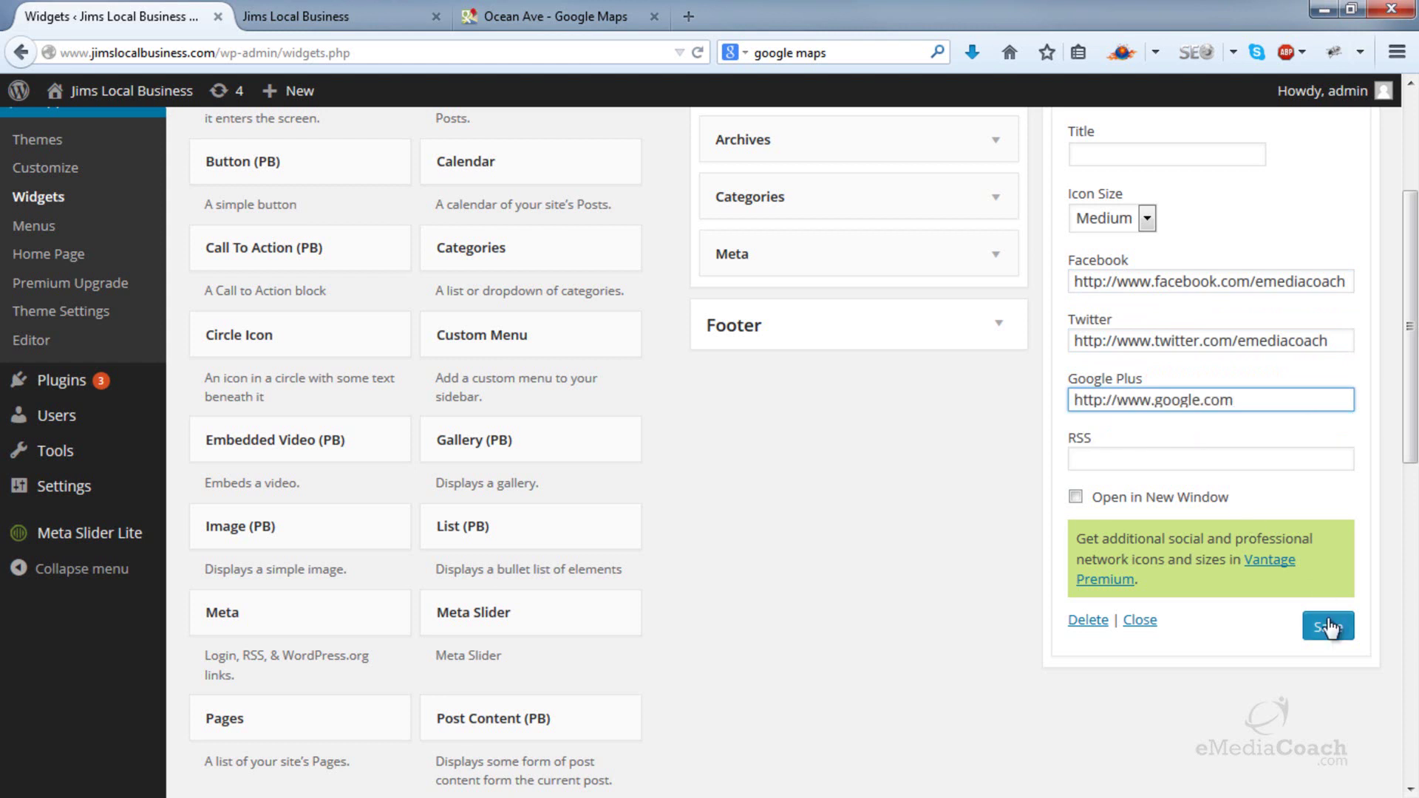
- Leave RSS empty, make the social links open in a new window, save the widget, and reload the live home page
{"action": "left_click", "coordinate": [1132, 460]}
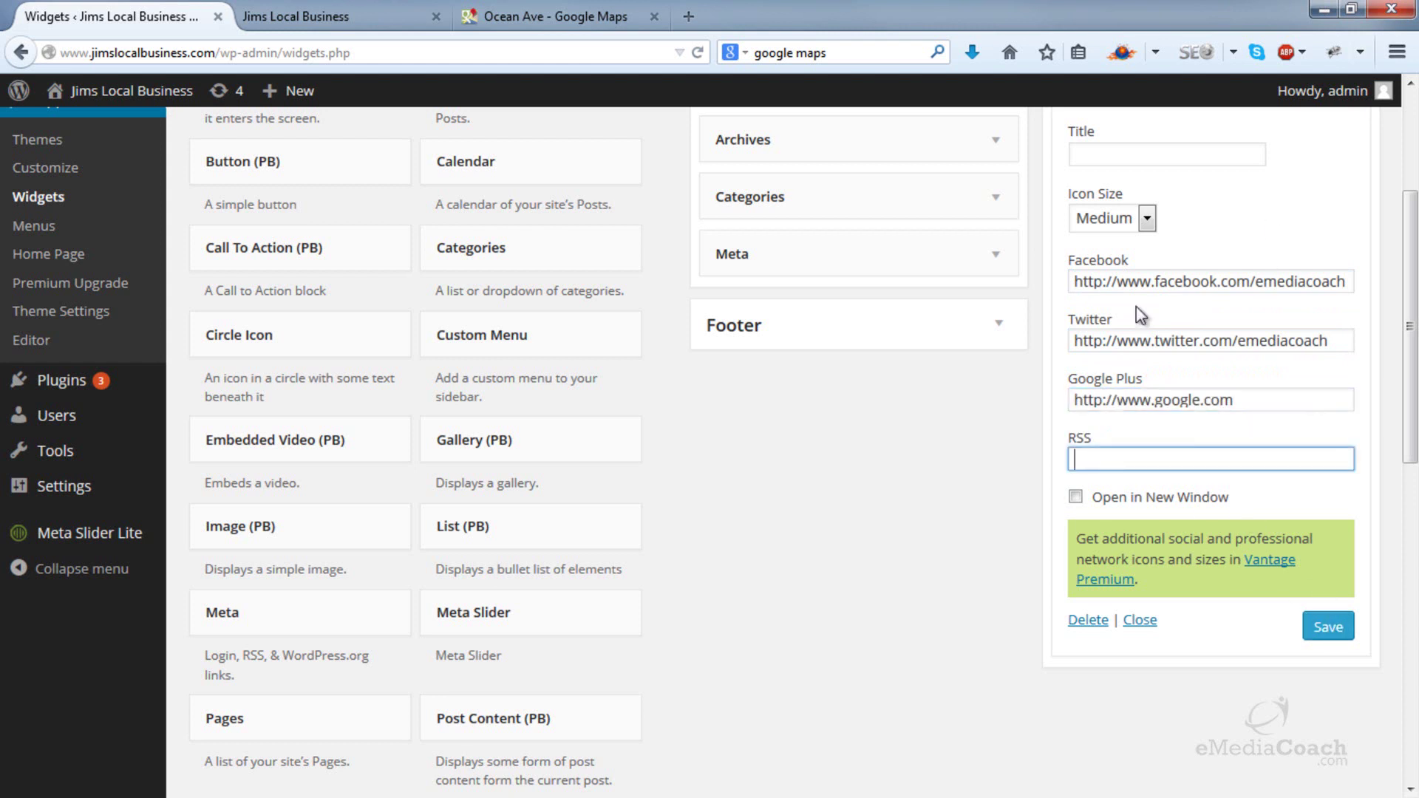
{"action": "left_click", "coordinate": [1076, 497]}
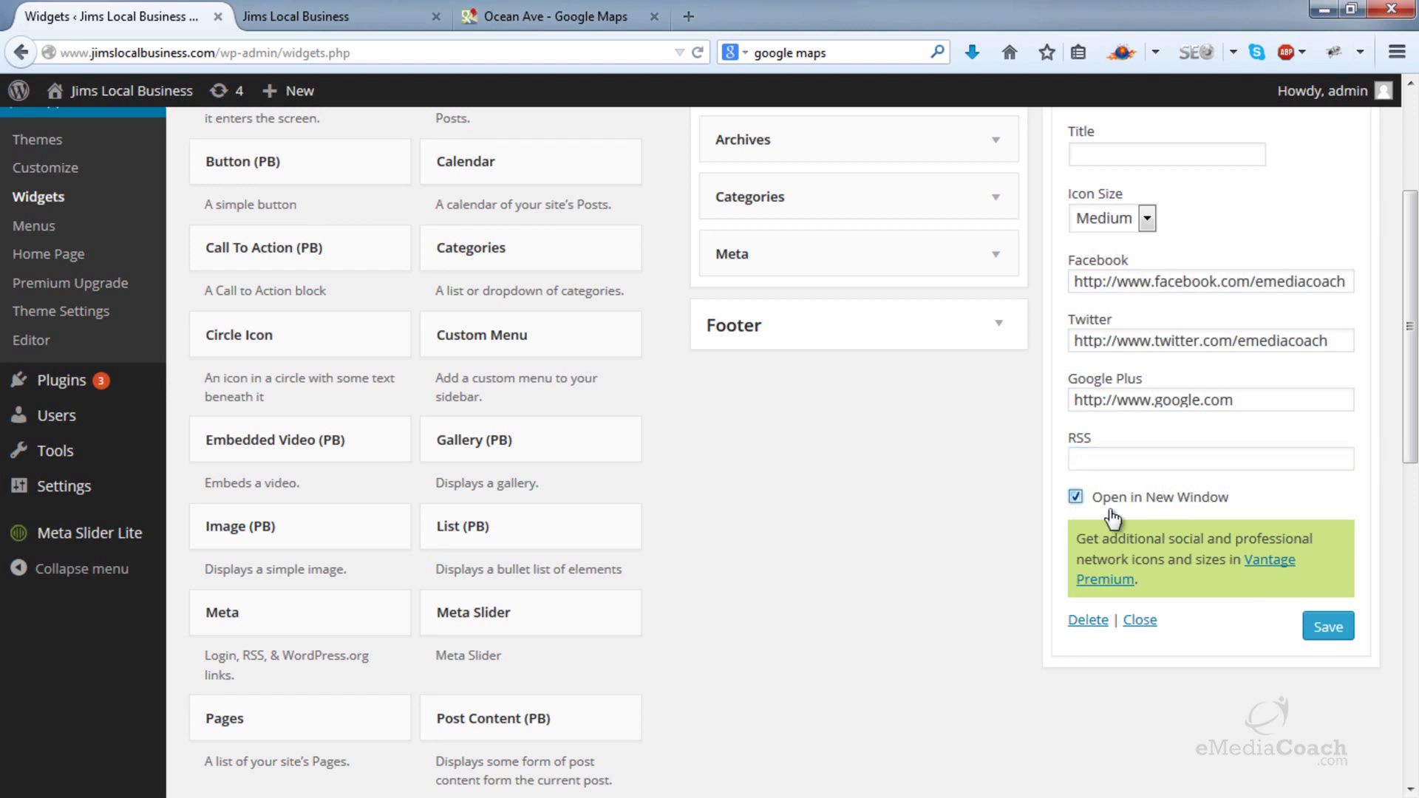
{"action": "left_click", "coordinate": [1317, 630]}
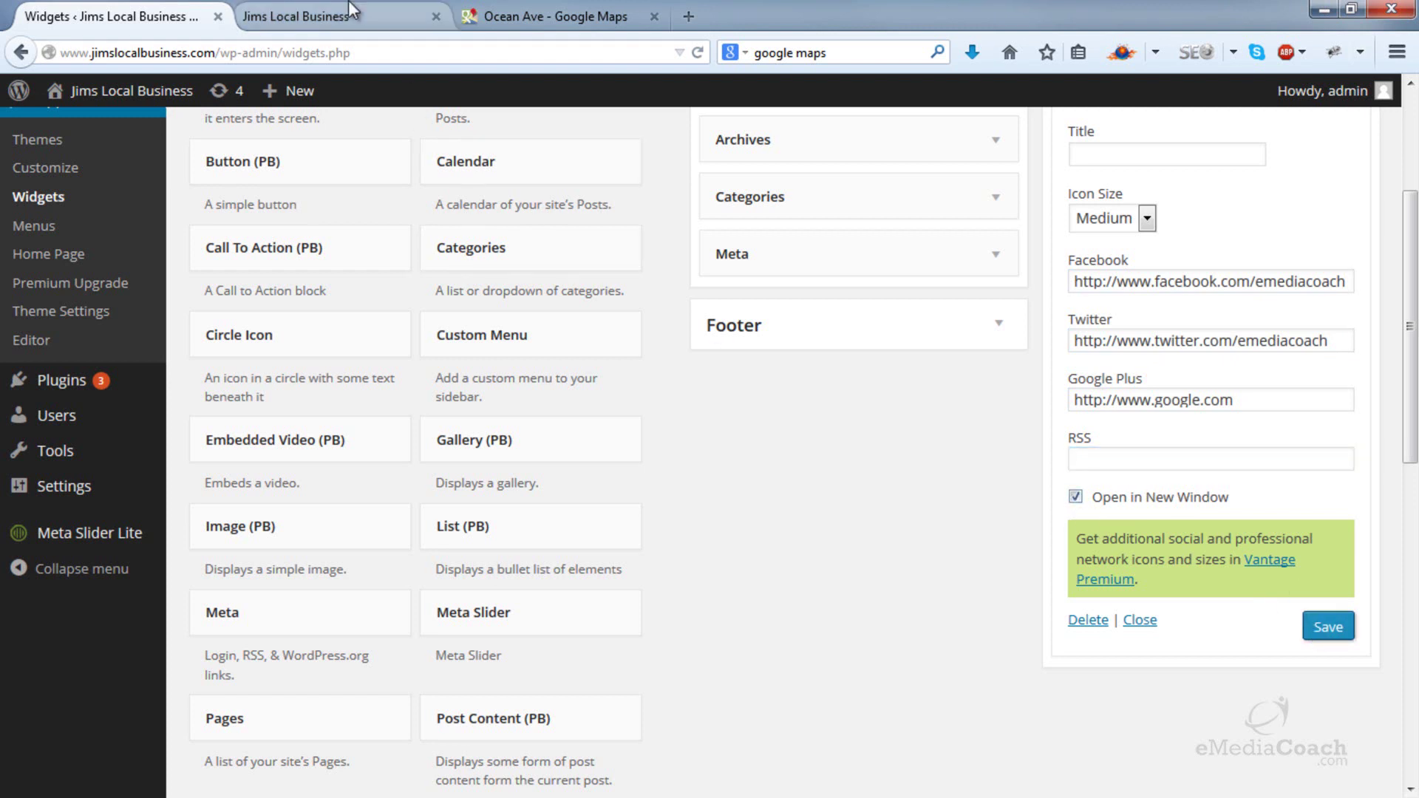
{"action": "left_click", "coordinate": [333, 16]}
{"action": "left_click", "coordinate": [697, 54]}
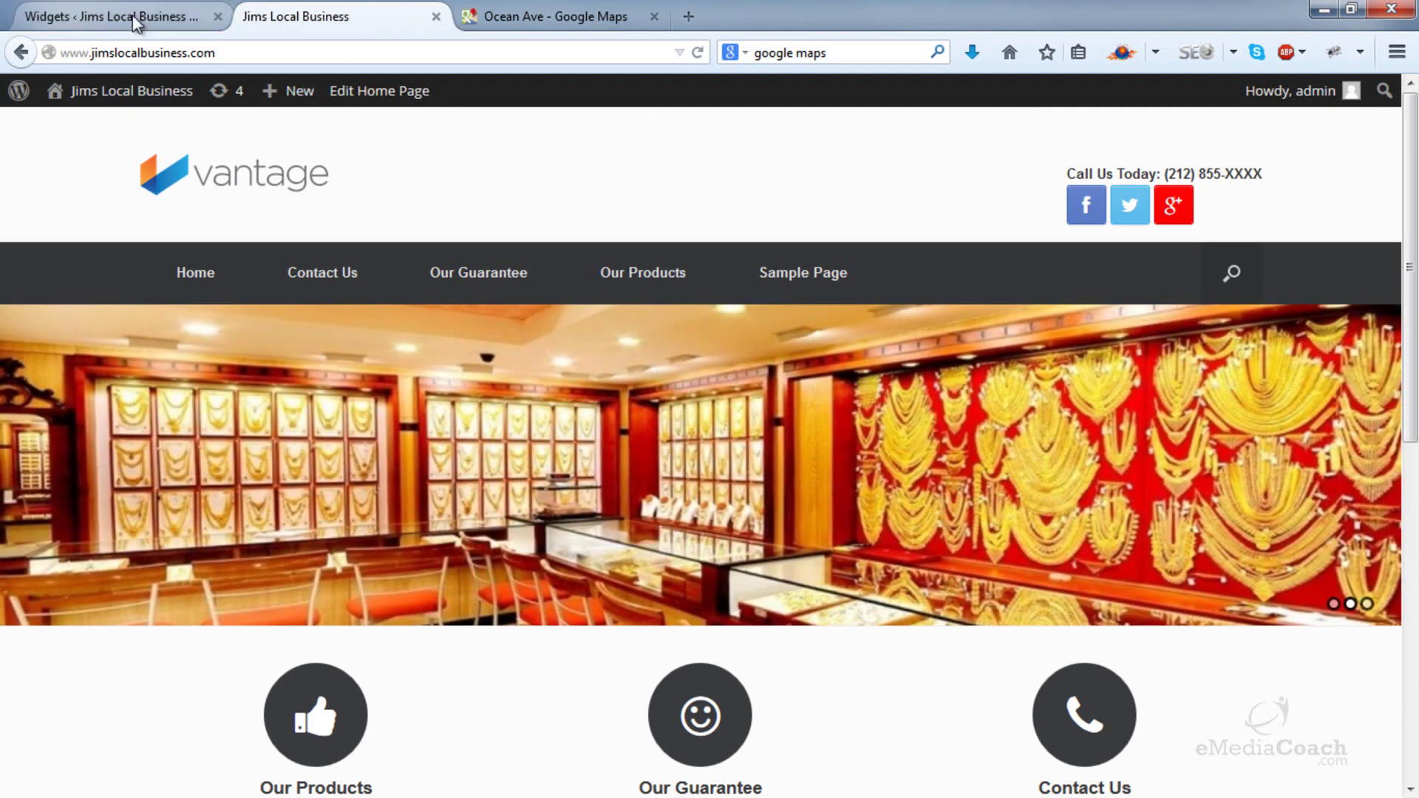
- Reopen the header's Visual Editor widget and compare its content with the call-us line on the live home page
{"action": "left_click", "coordinate": [134, 20]}
{"action": "scroll", "coordinate": [839, 355], "scroll_direction": "up", "scroll_amount": 3}
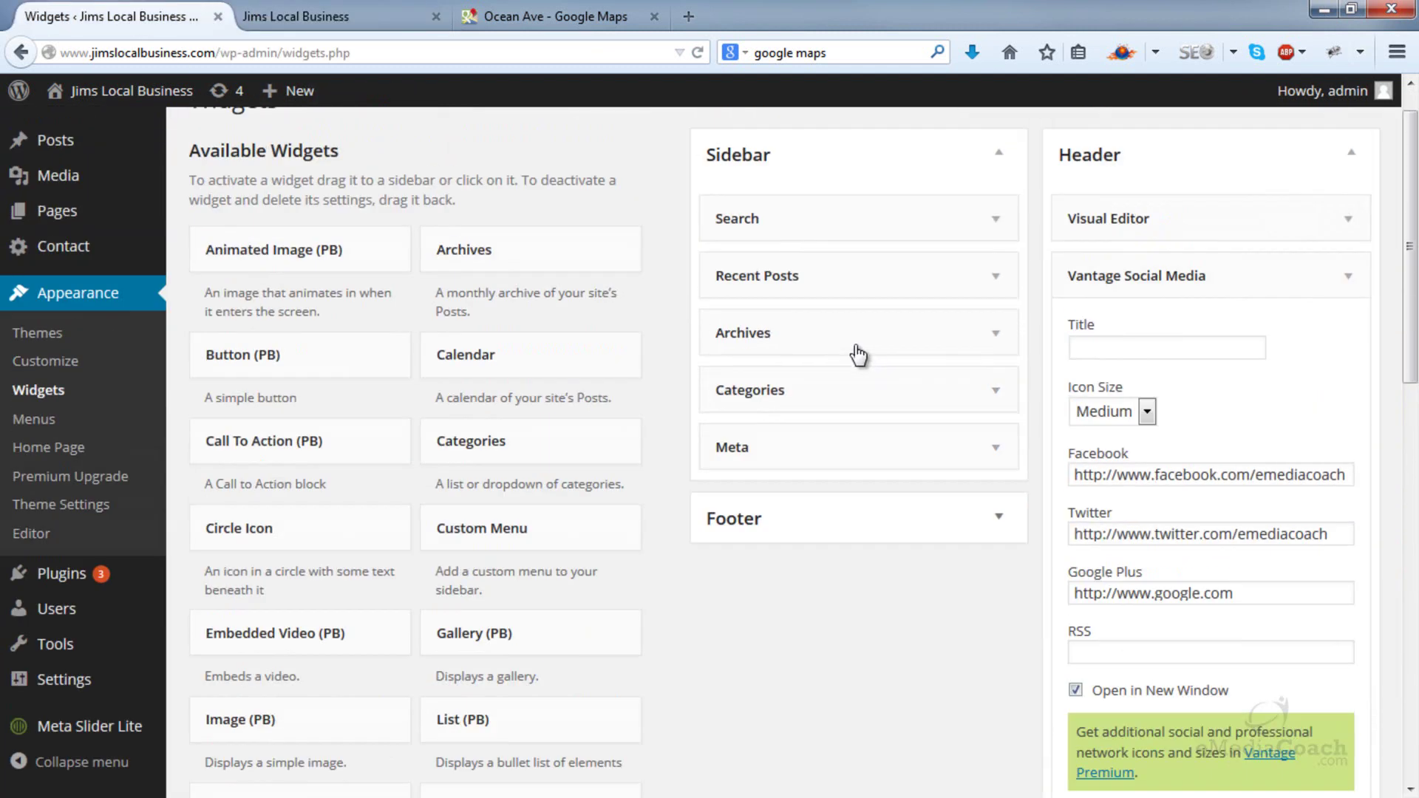
{"action": "left_click", "coordinate": [1348, 264]}
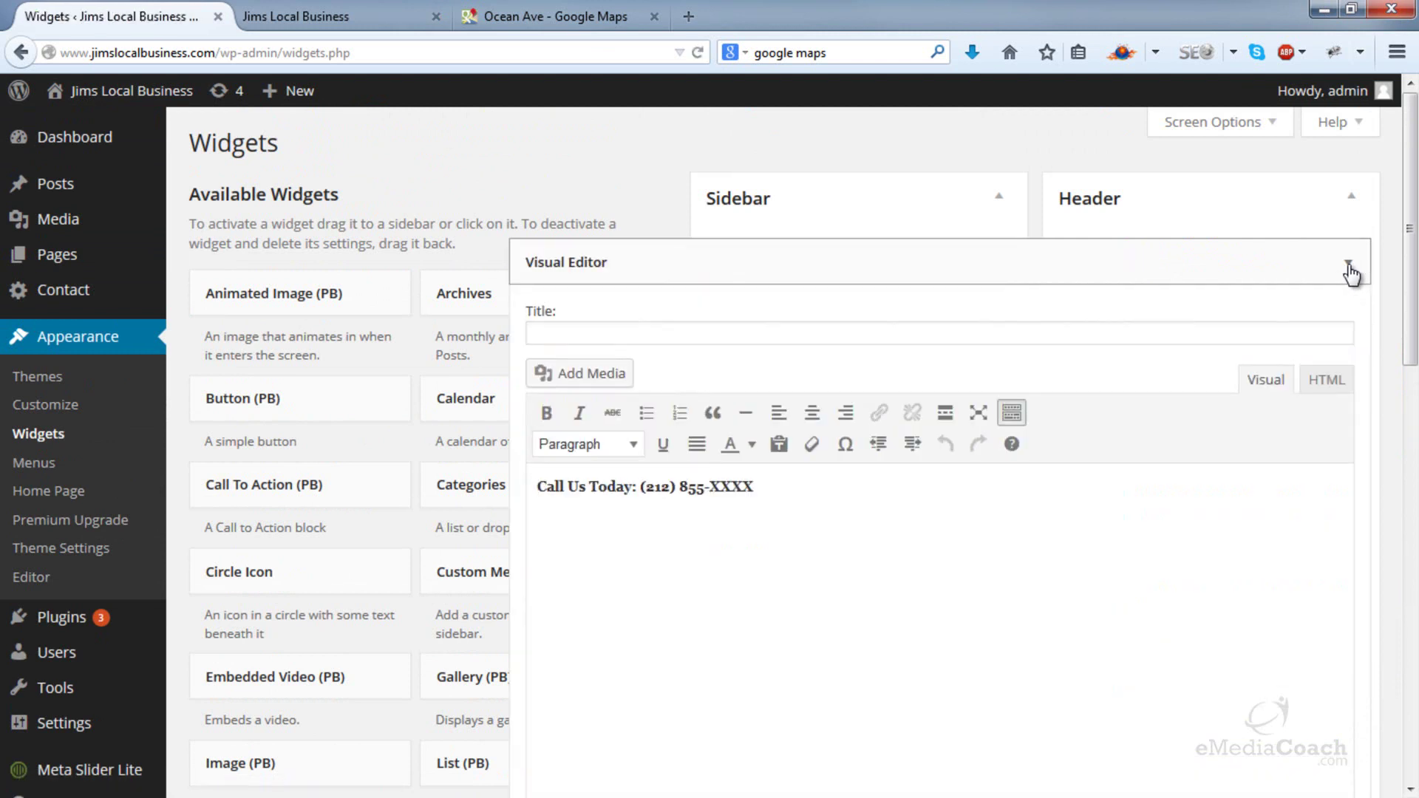
{"action": "scroll", "coordinate": [1352, 275], "scroll_direction": "down", "scroll_amount": 6}
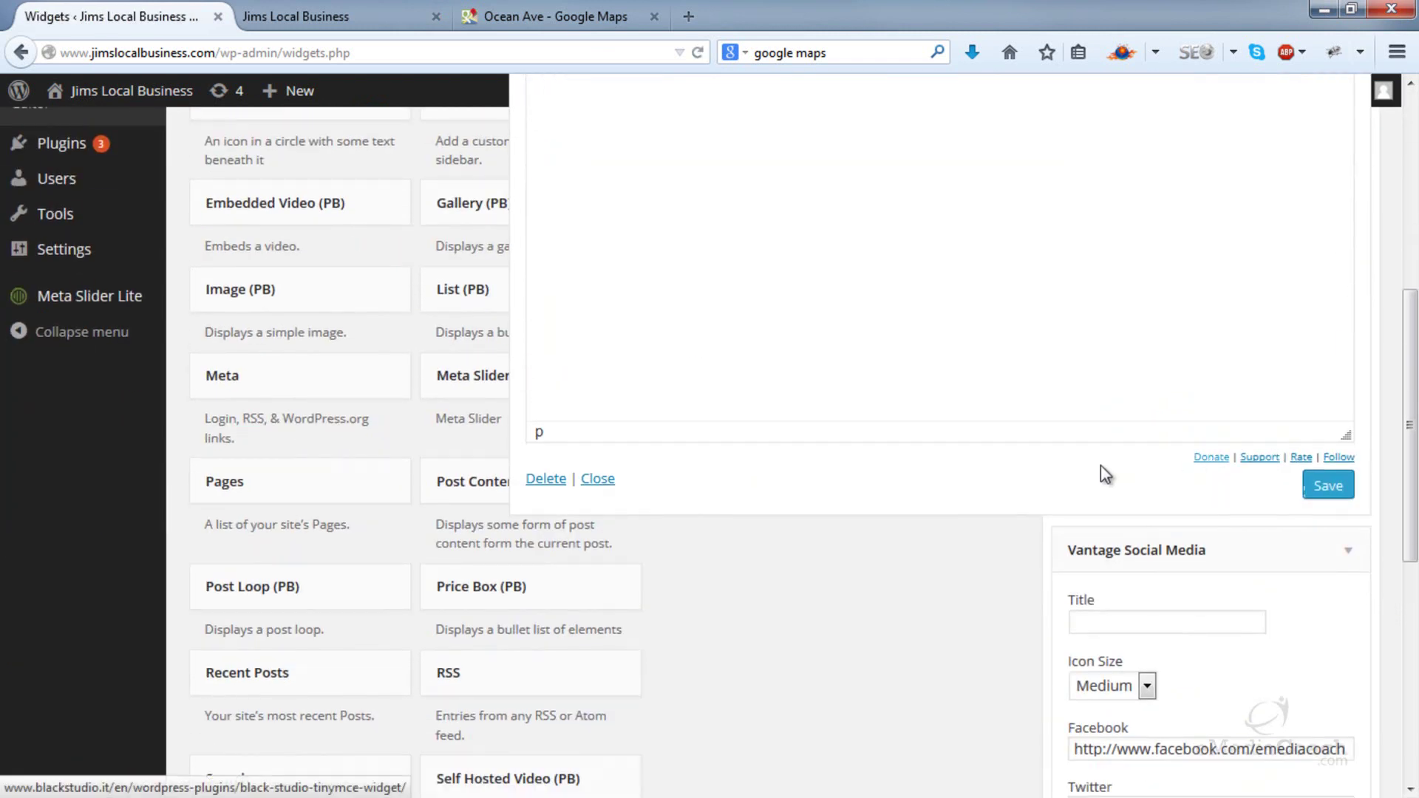
{"action": "left_click", "coordinate": [393, 15]}
{"action": "left_click_drag", "start_coordinate": [1264, 175], "coordinate": [1068, 175]}
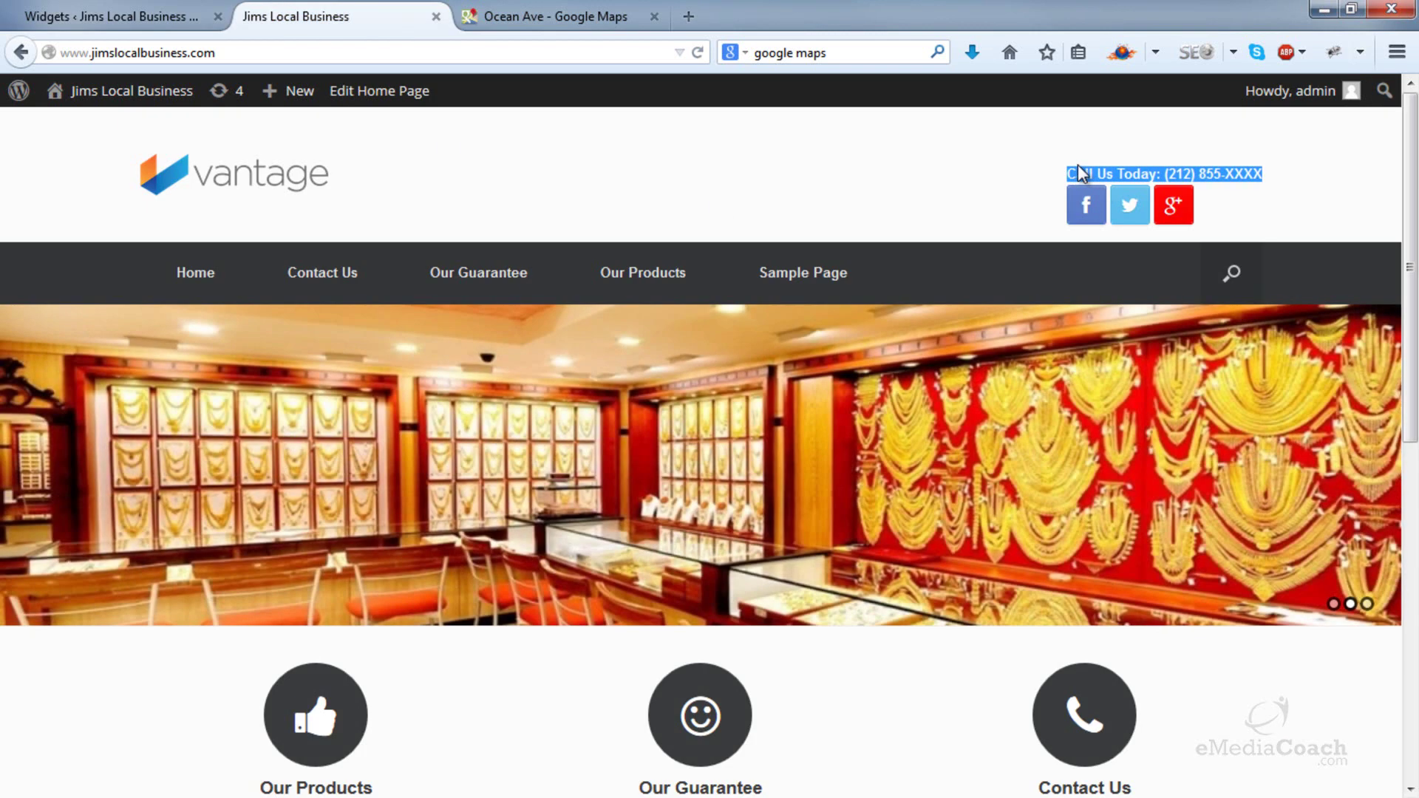
{"action": "left_click", "coordinate": [1023, 173]}
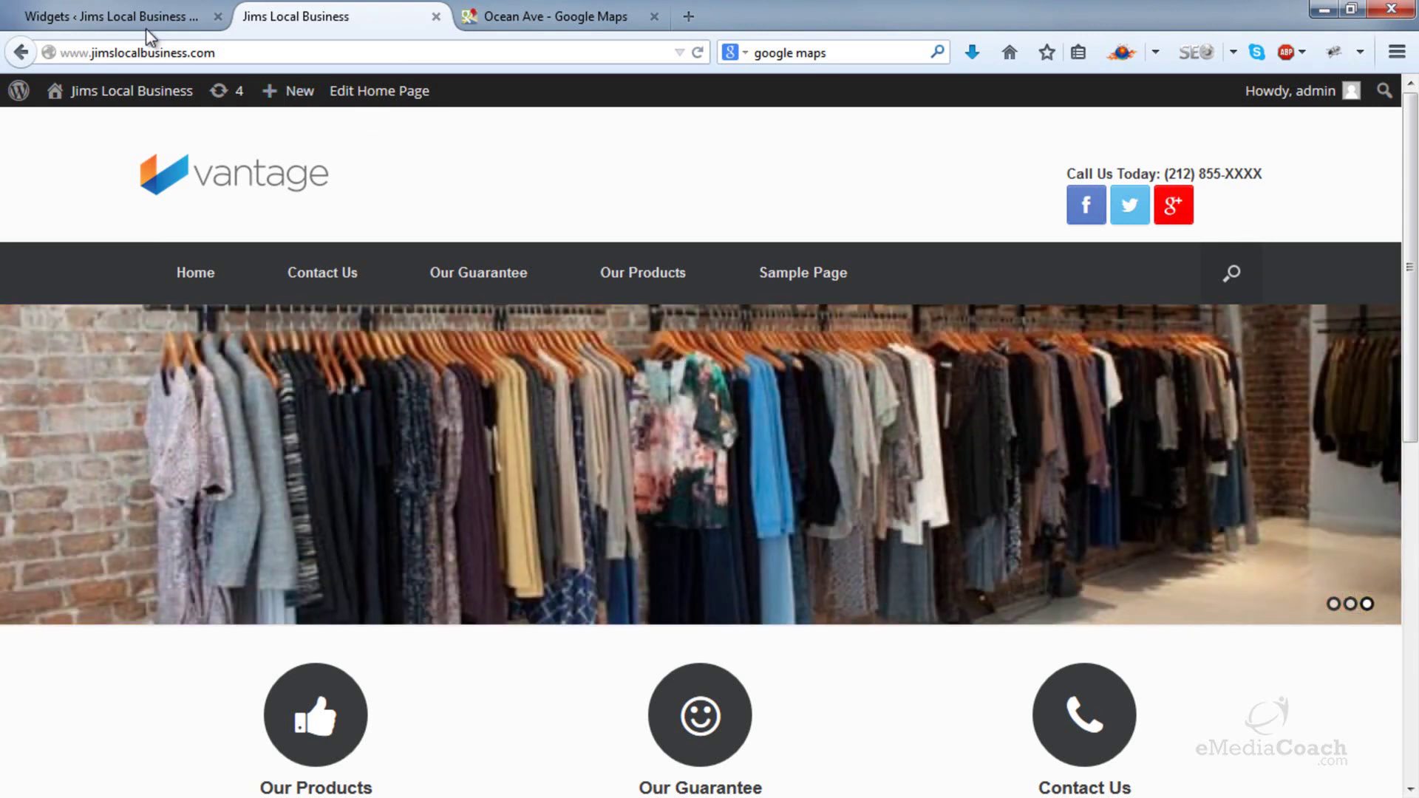
- Return to the widgets page, collapse the header's Visual Editor widget, and expand the Footer widget area
{"action": "left_click", "coordinate": [127, 22]}
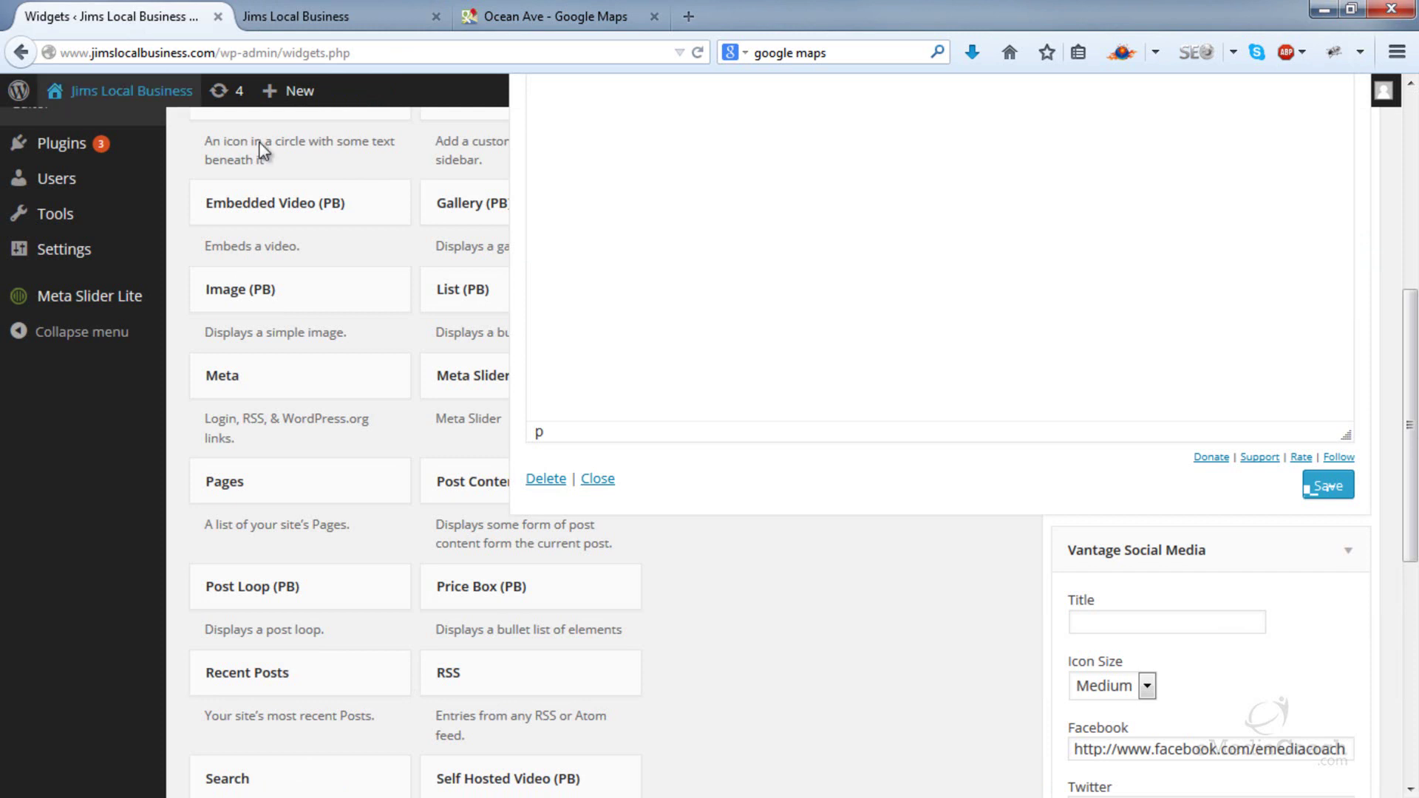
{"action": "scroll", "coordinate": [752, 344], "scroll_direction": "up", "scroll_amount": 5}
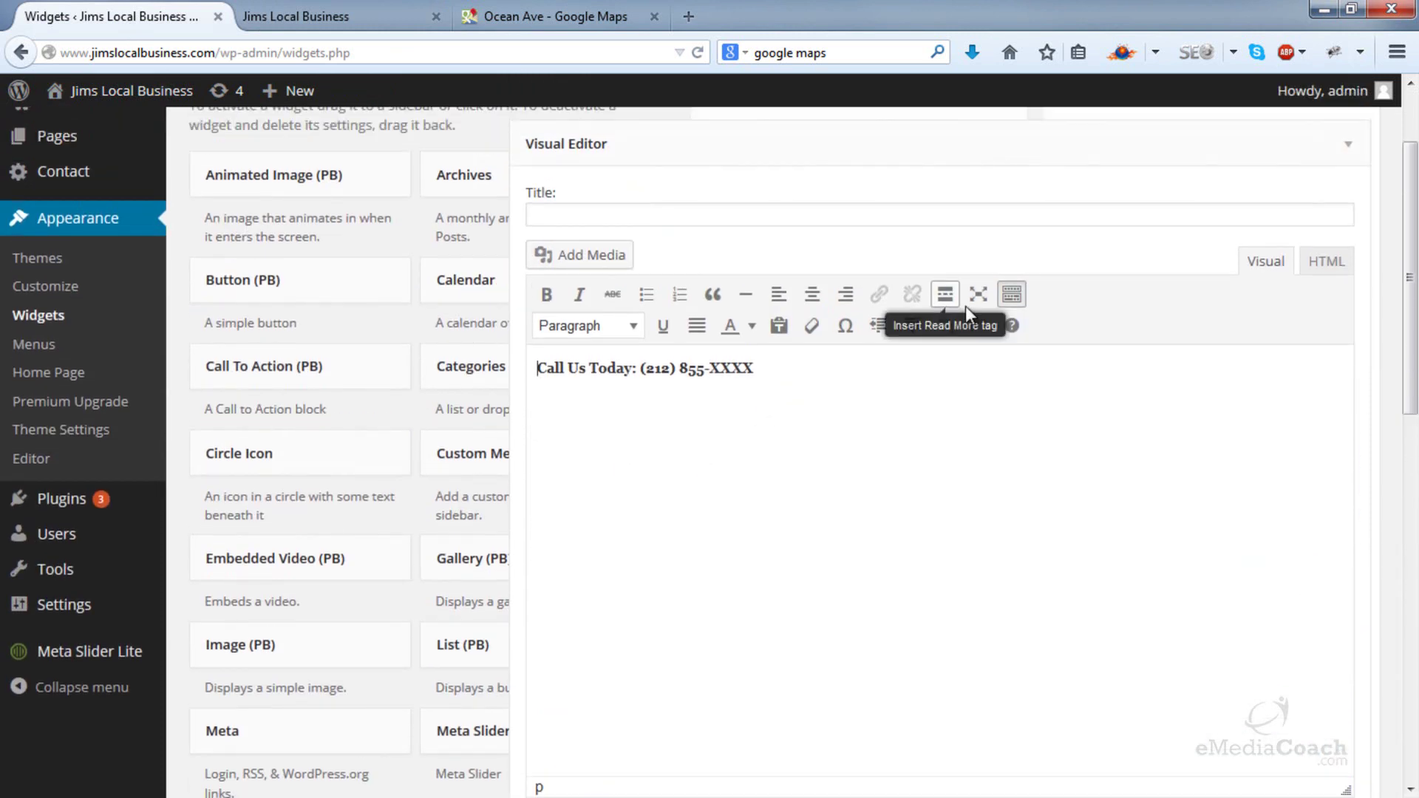
{"action": "left_click", "coordinate": [1346, 144]}
{"action": "left_click", "coordinate": [1351, 203]}
{"action": "scroll", "coordinate": [1064, 570], "scroll_direction": "up", "scroll_amount": 2}
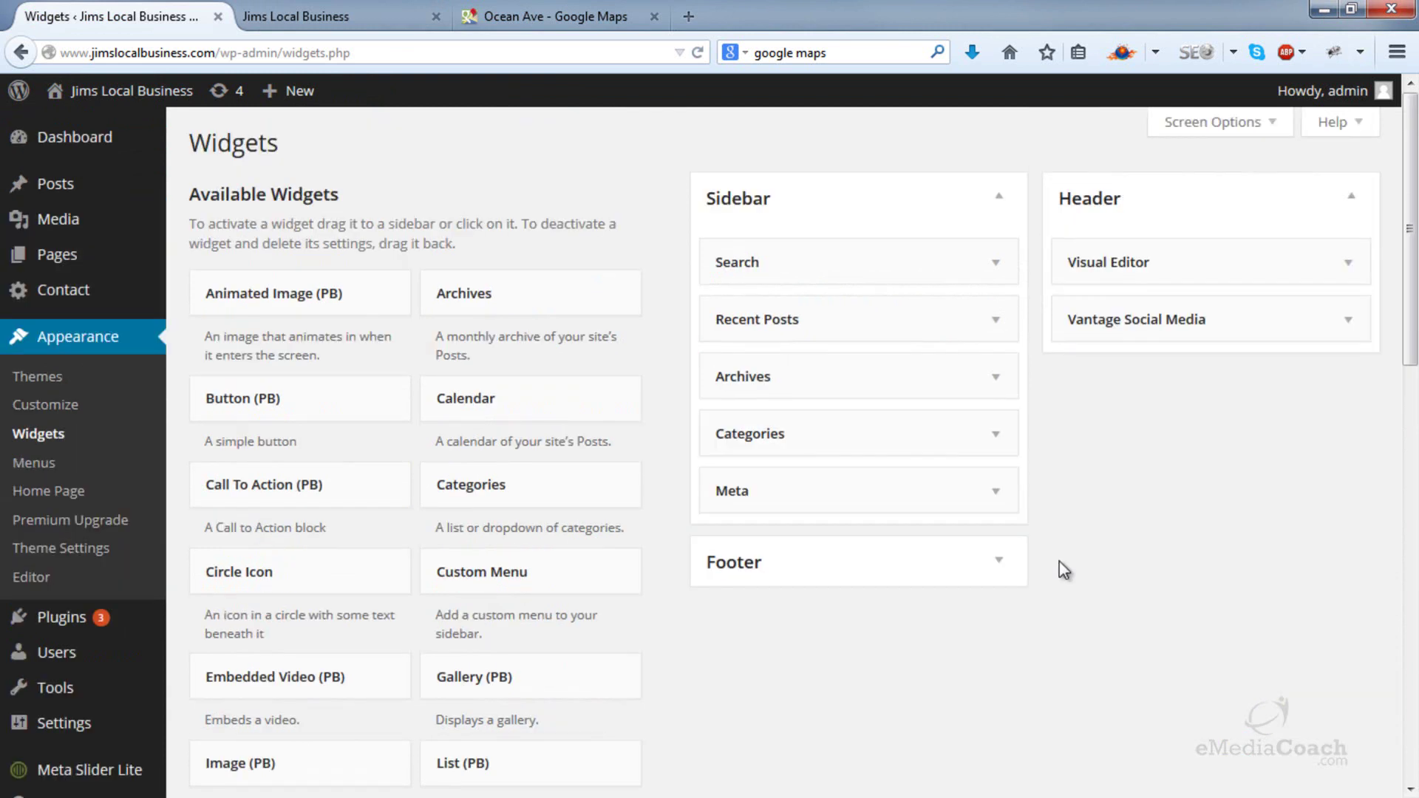
{"action": "left_click", "coordinate": [1000, 576]}
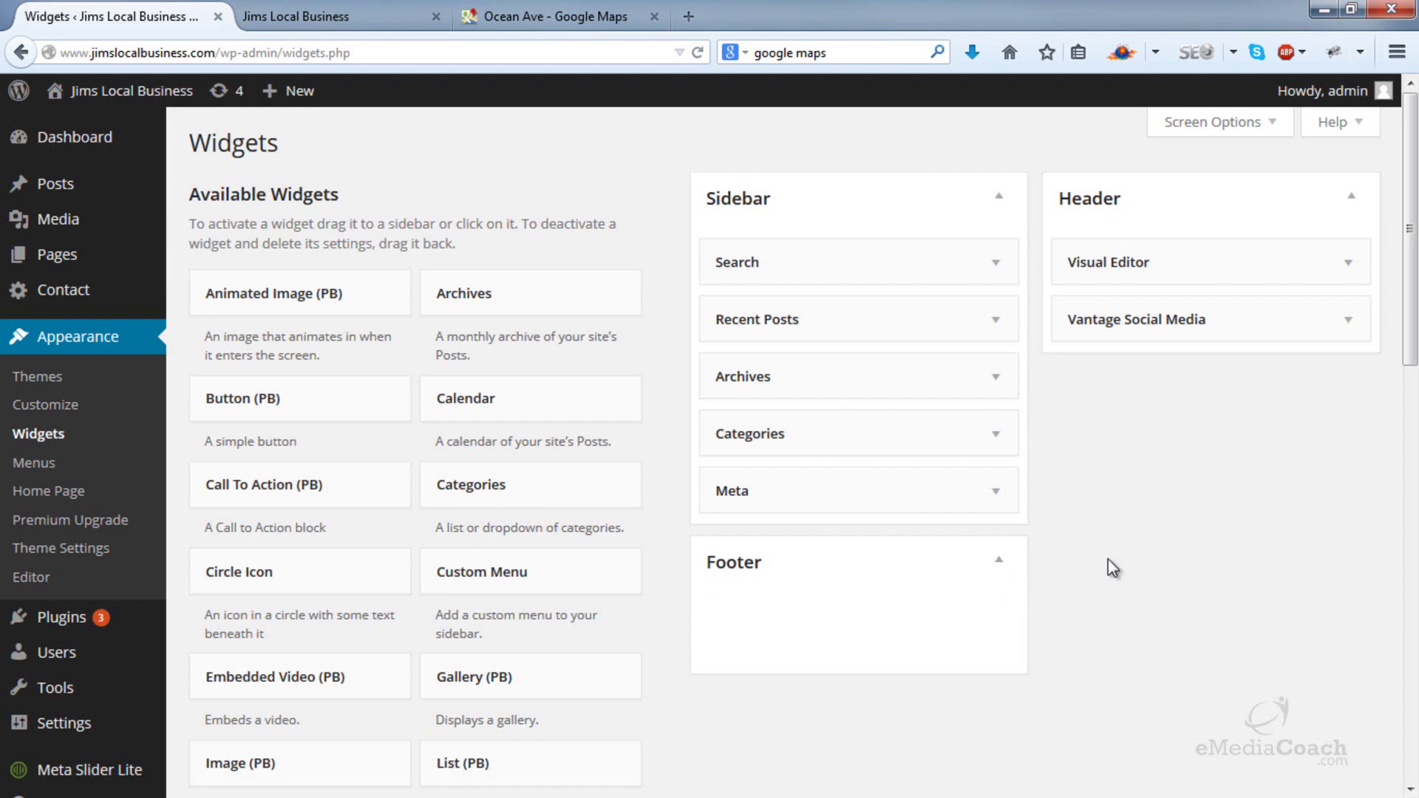
- Add a Visual Editor widget to the Footer area and title it "About Us:"
{"action": "scroll", "coordinate": [1111, 559], "scroll_direction": "down", "scroll_amount": 10}
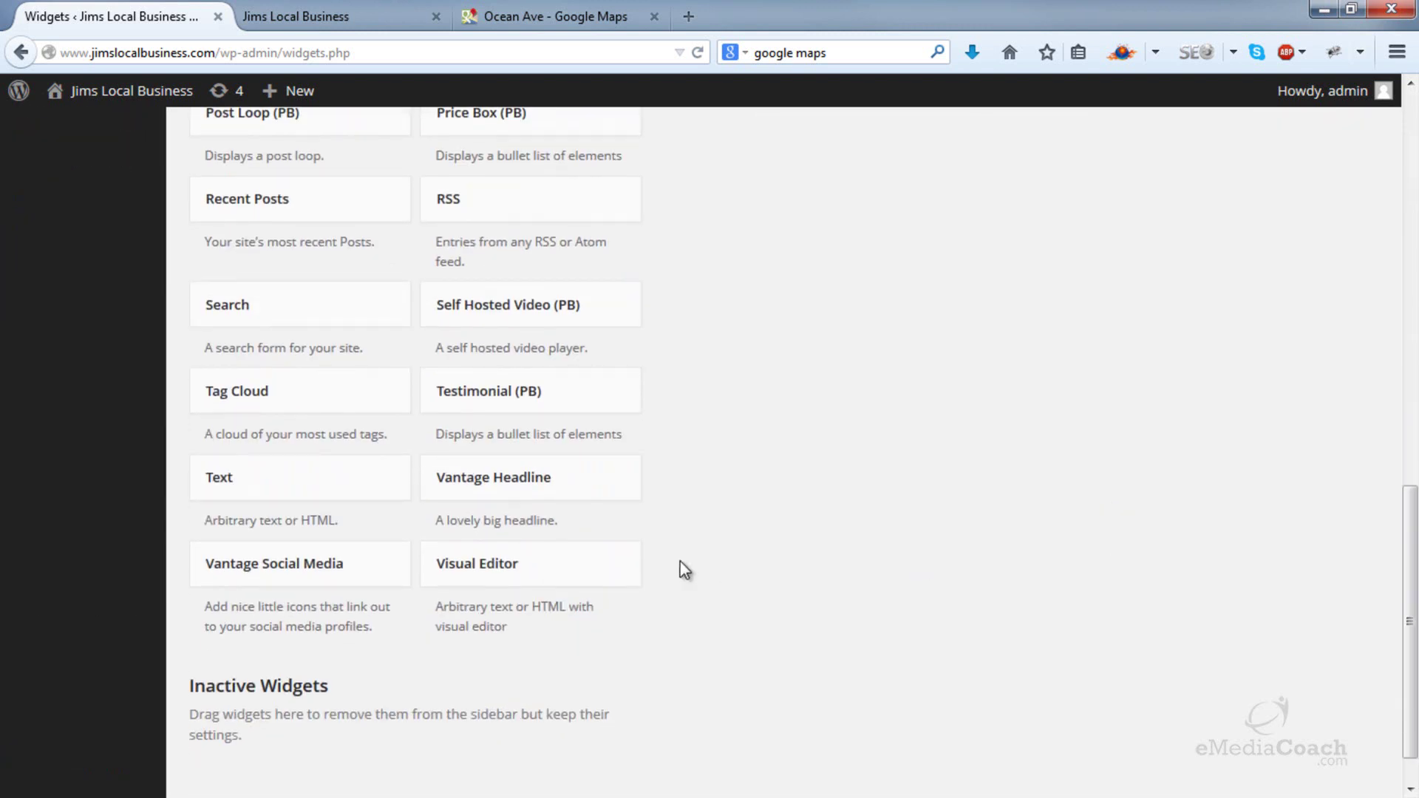
{"action": "left_click_drag", "start_coordinate": [601, 564], "coordinate": [894, 434]}
{"action": "scroll", "coordinate": [751, 462], "scroll_direction": "up", "scroll_amount": 10}
{"action": "left_click", "coordinate": [628, 512]}
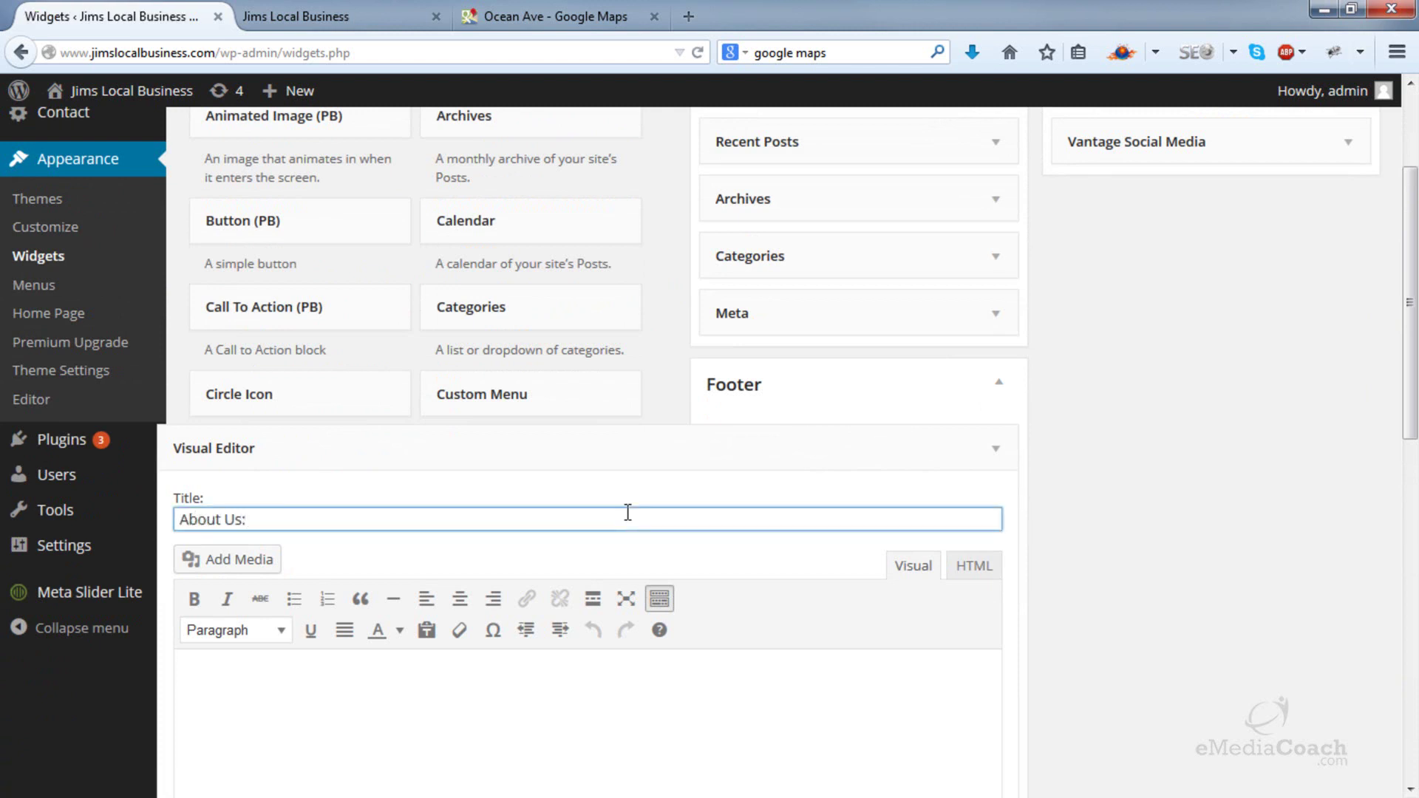
- Fill the About Us widget with lorem ipsum text and trim it so it ends at "faucibus dignissim nec sed lacus."
{"action": "scroll", "coordinate": [632, 510], "scroll_direction": "down", "scroll_amount": 3}
{"action": "left_click", "coordinate": [602, 595]}
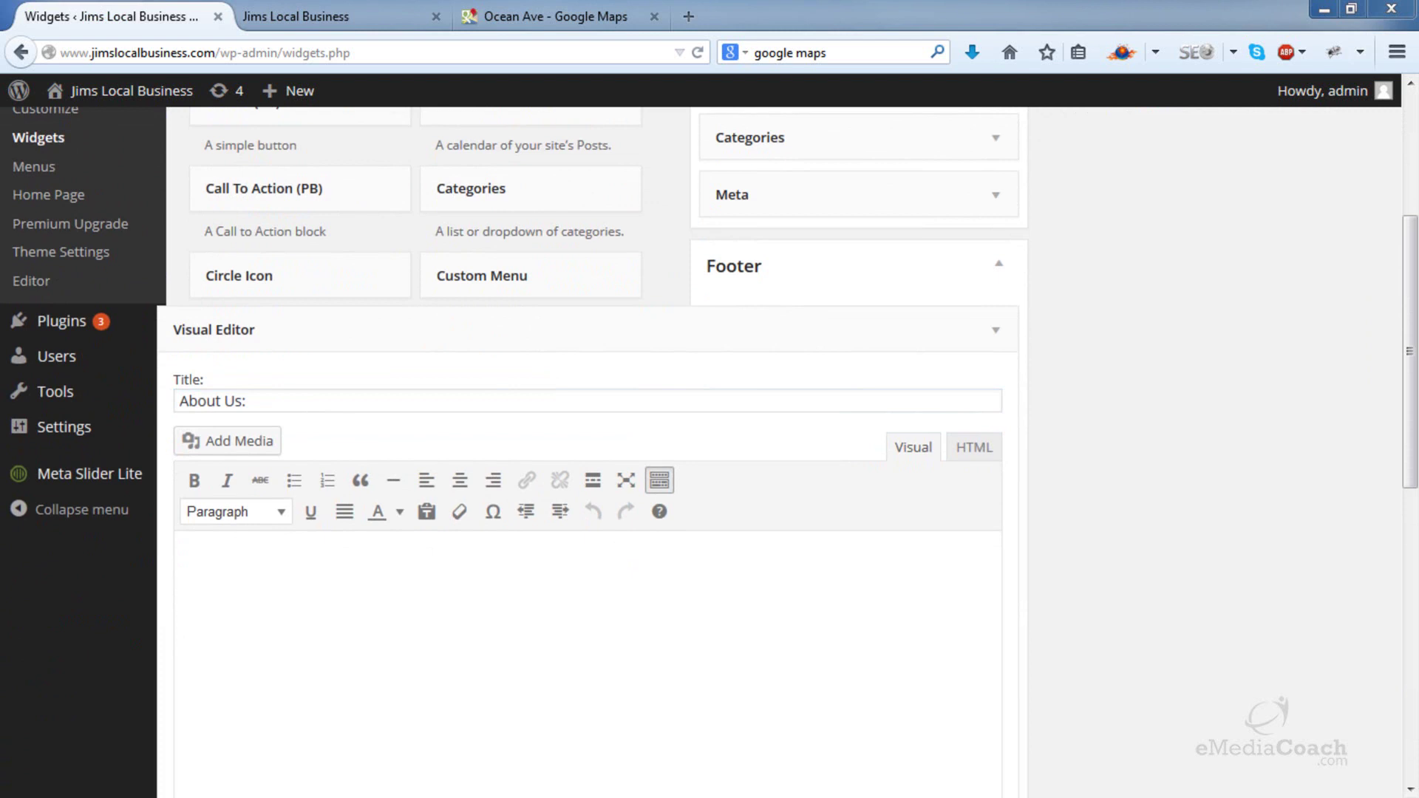
{"action": "left_click", "coordinate": [304, 666]}
{"action": "type", "text": "Lorem ipsum dolor sit amet, consectetur adipiscing elit. Pellentesque ullamcorper ullamcorper vulputate. Curabitur pellentesque aliquet odio, non semper tortor. Donec viverra bibendum massa molestie malesuada. Integer eu gravida dui. Morbi vitae libero et enim faucibus dignissim nec sed lacus. Etiam adipiscing, dolor id blandit viverra, erat orci blandit mauris, ac luctus sem arcu quis ligula. Vestibulum eget consectetur quam. Proin lacinia rutrum metus, eget auctor mi sodales id. Aliquam pulvinar egestas leo eget pellentesque."}
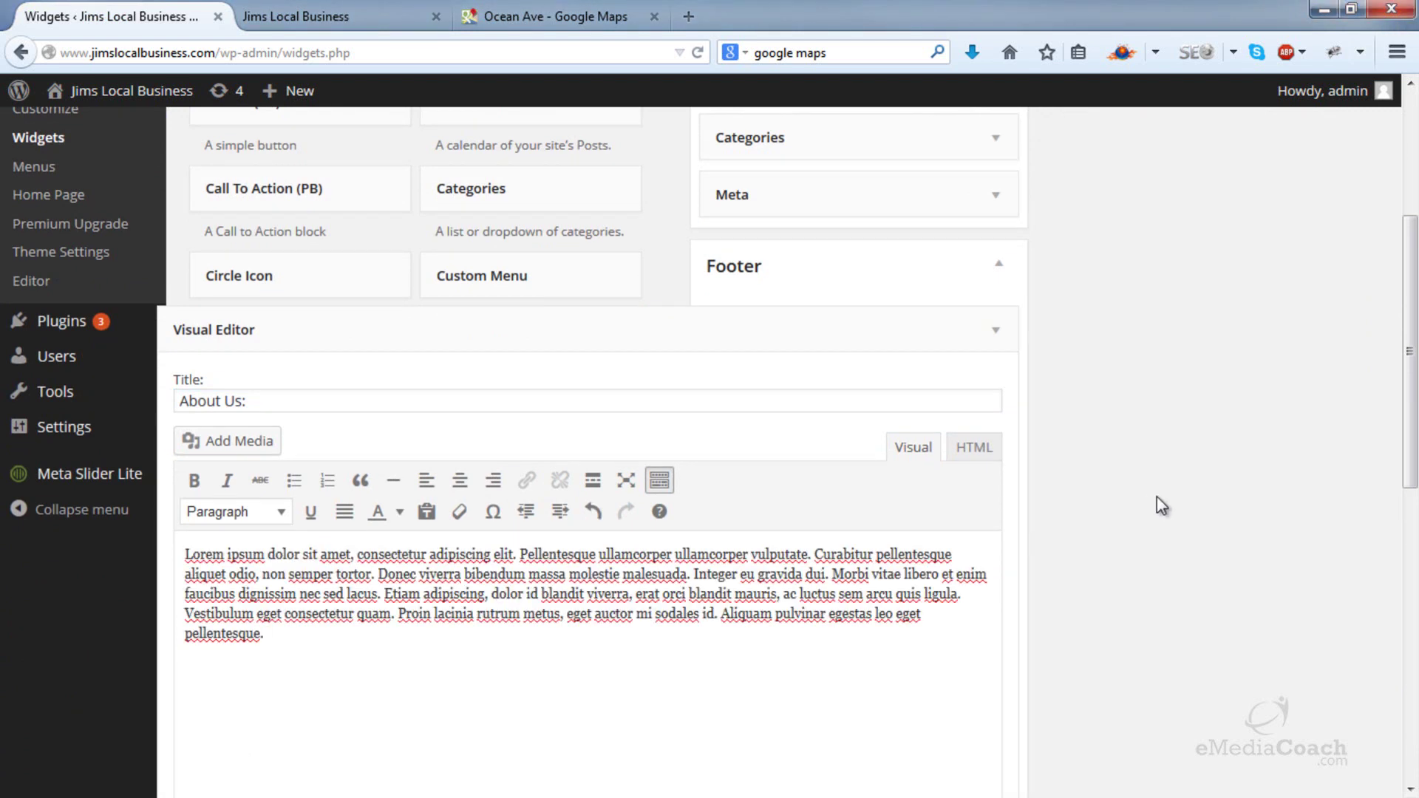
{"action": "scroll", "coordinate": [1152, 498], "scroll_direction": "down", "scroll_amount": 5}
{"action": "scroll", "coordinate": [1129, 498], "scroll_direction": "down", "scroll_amount": 1}
{"action": "left_click_drag", "start_coordinate": [497, 402], "coordinate": [384, 357]}
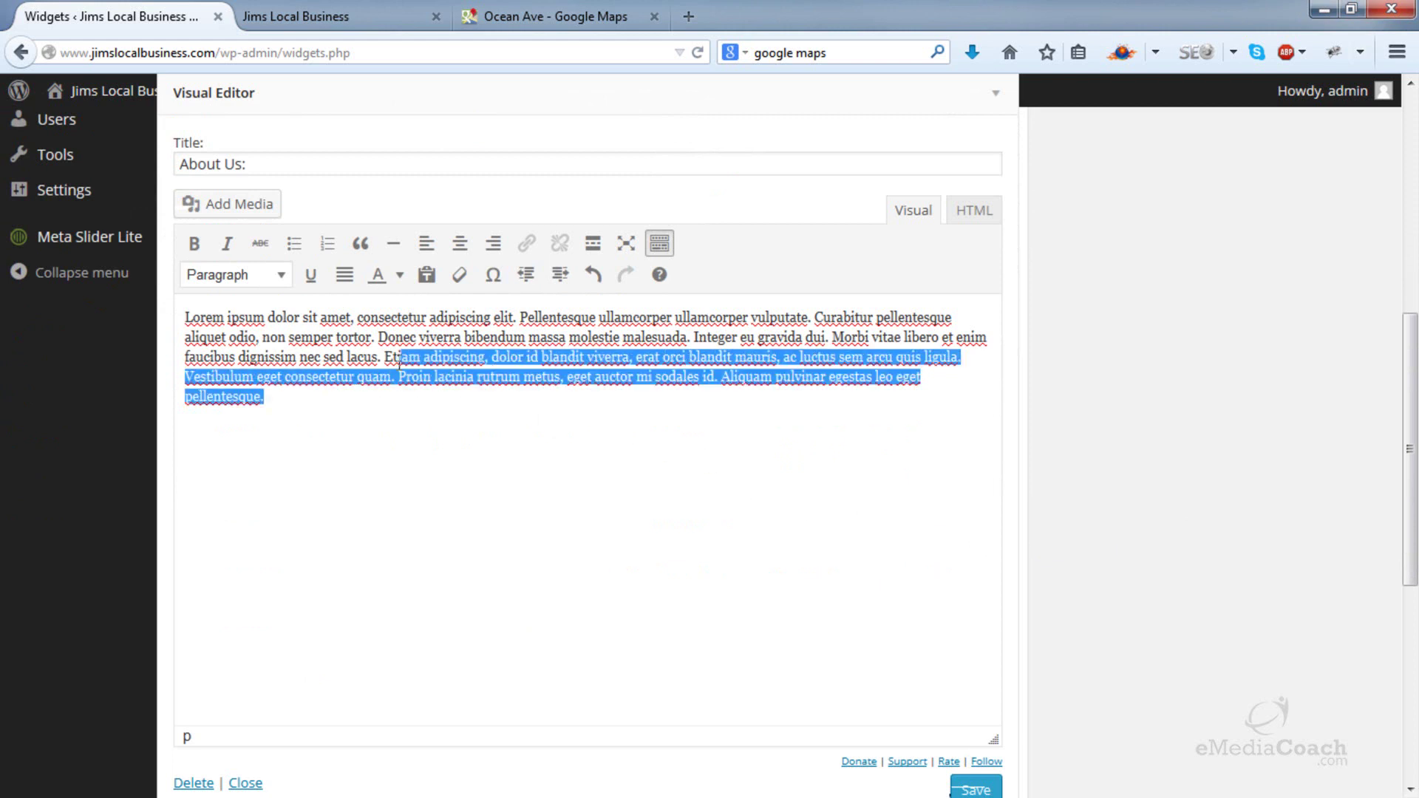
{"action": "key", "text": "BackSpace"}
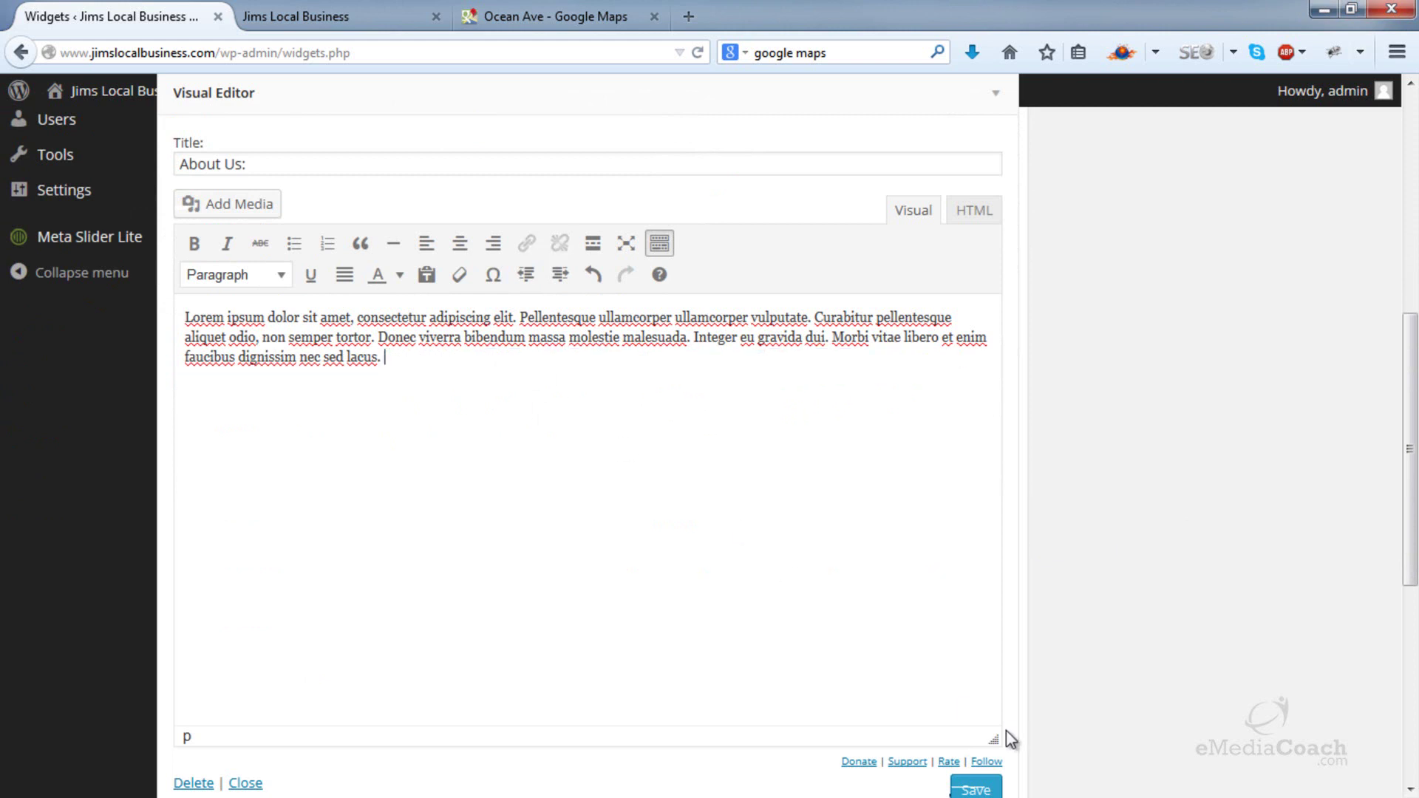
- Save and close the About Us widget, then reload the live home page and check its footer
{"action": "left_click", "coordinate": [976, 789]}
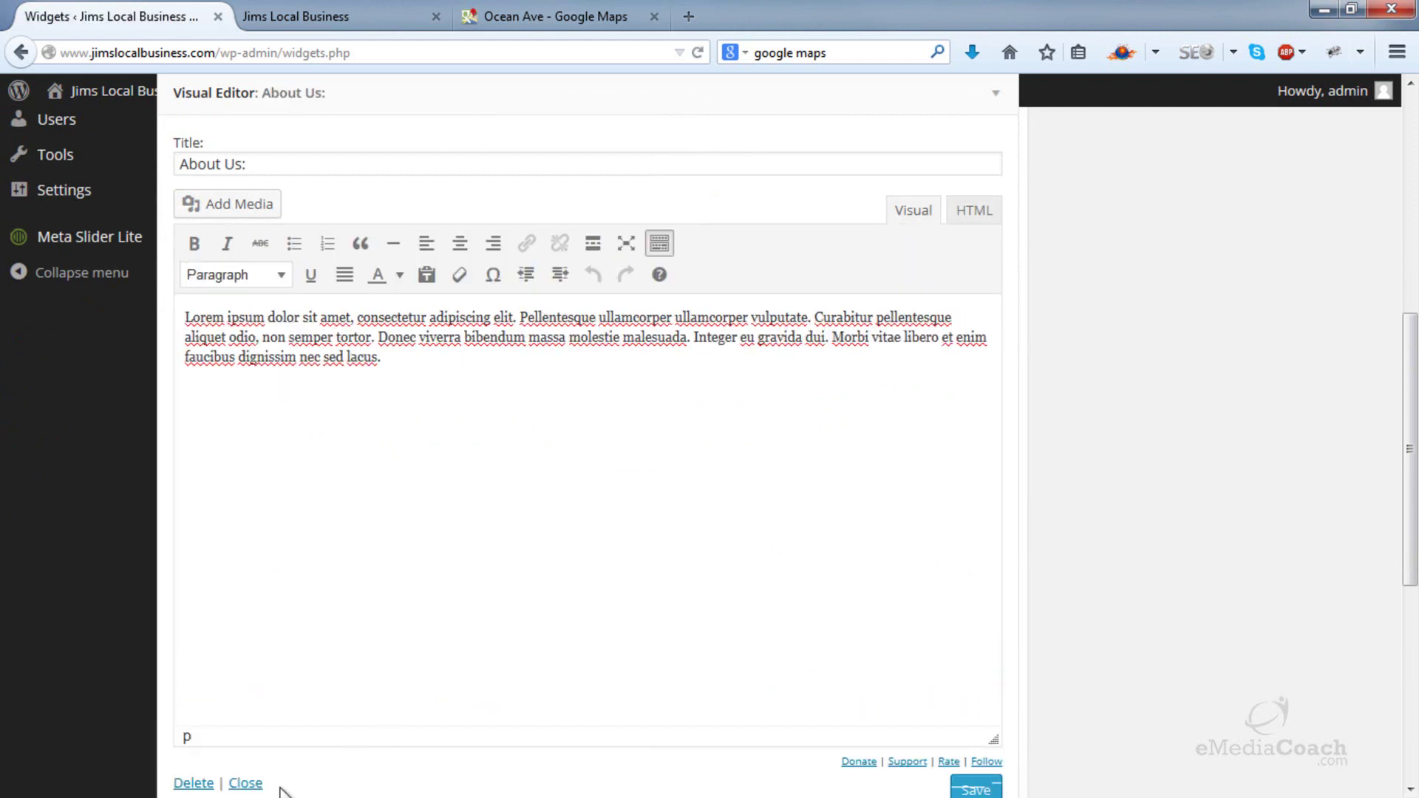
{"action": "left_click", "coordinate": [254, 786]}
{"action": "left_click", "coordinate": [341, 9]}
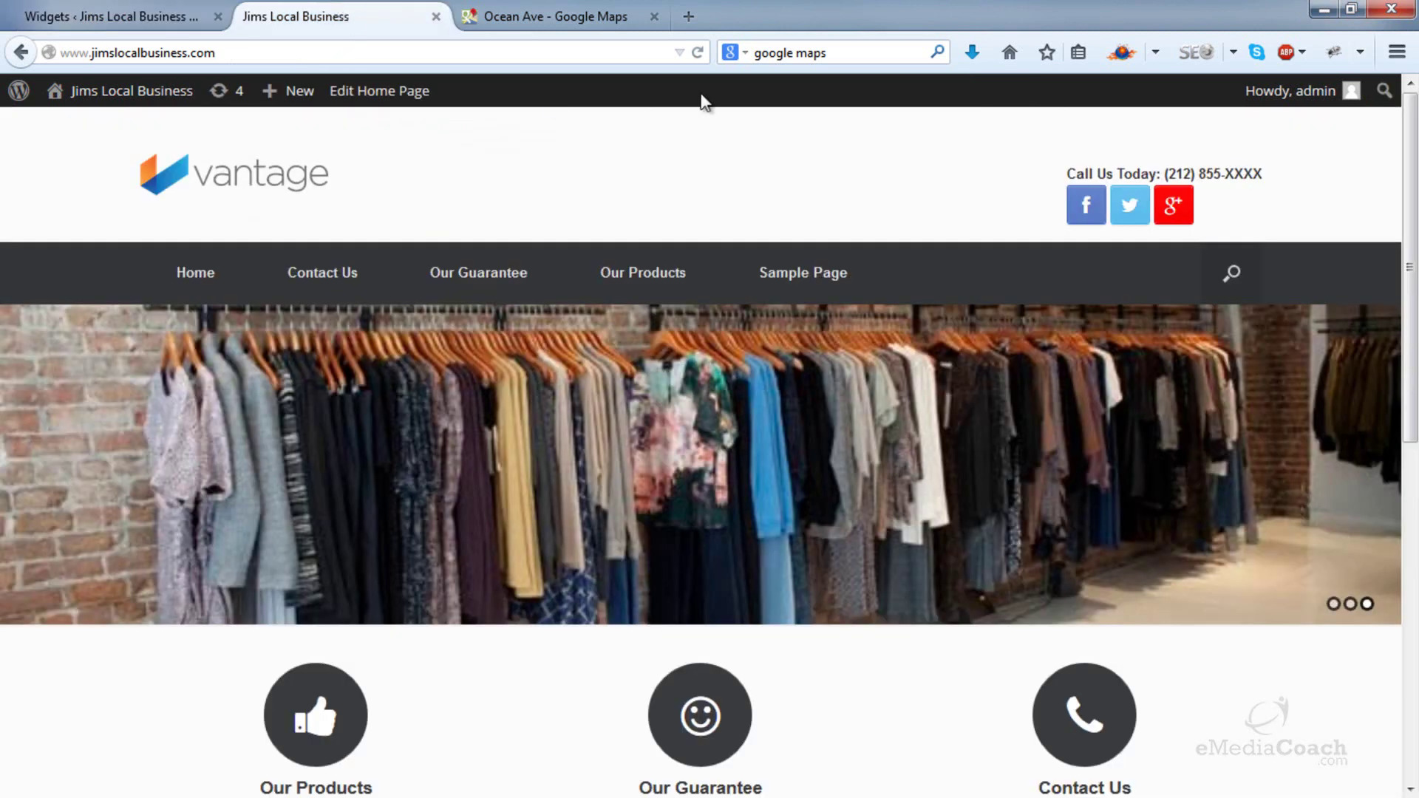
{"action": "left_click", "coordinate": [691, 60]}
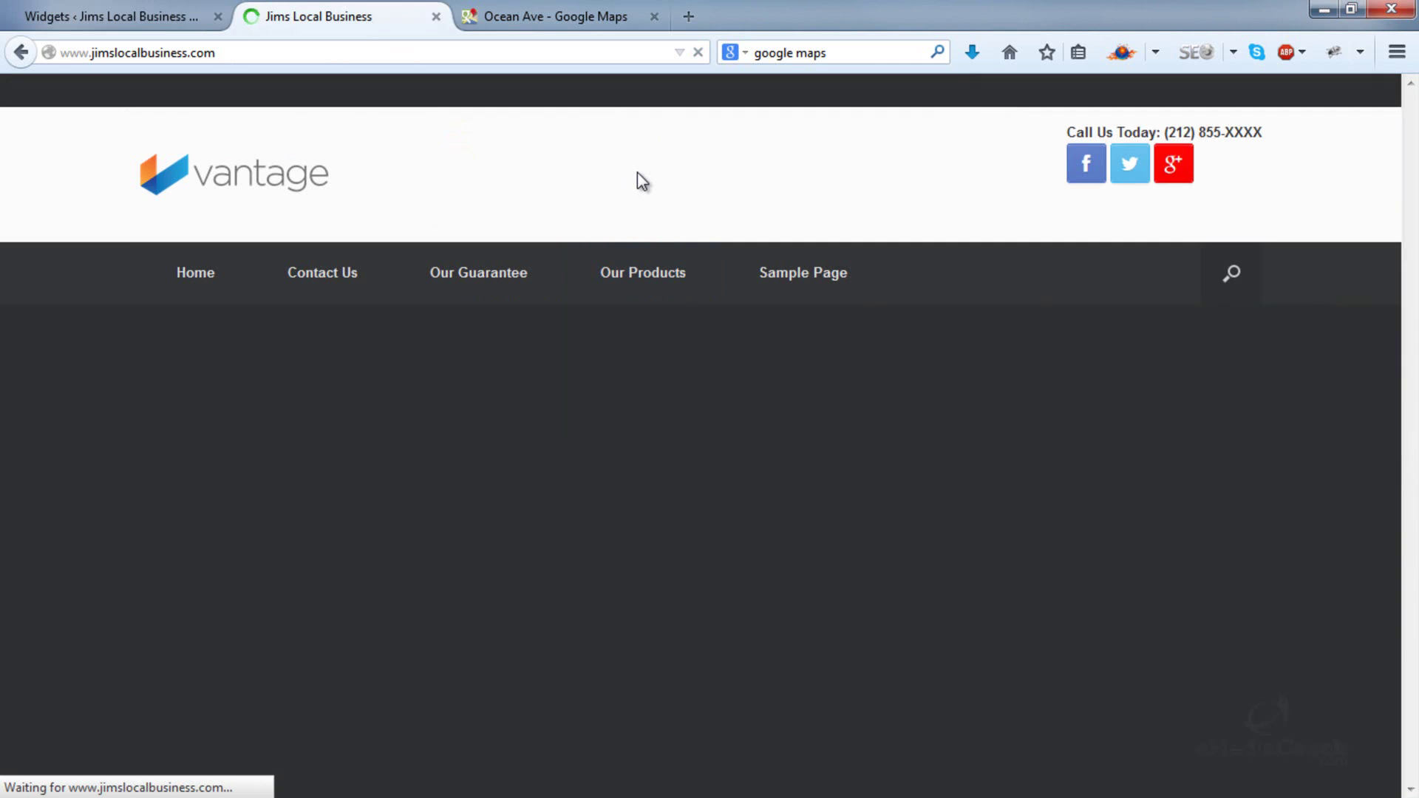
{"action": "scroll", "coordinate": [636, 178], "scroll_direction": "down", "scroll_amount": 3}
{"action": "scroll", "coordinate": [634, 255], "scroll_direction": "down", "scroll_amount": 5}
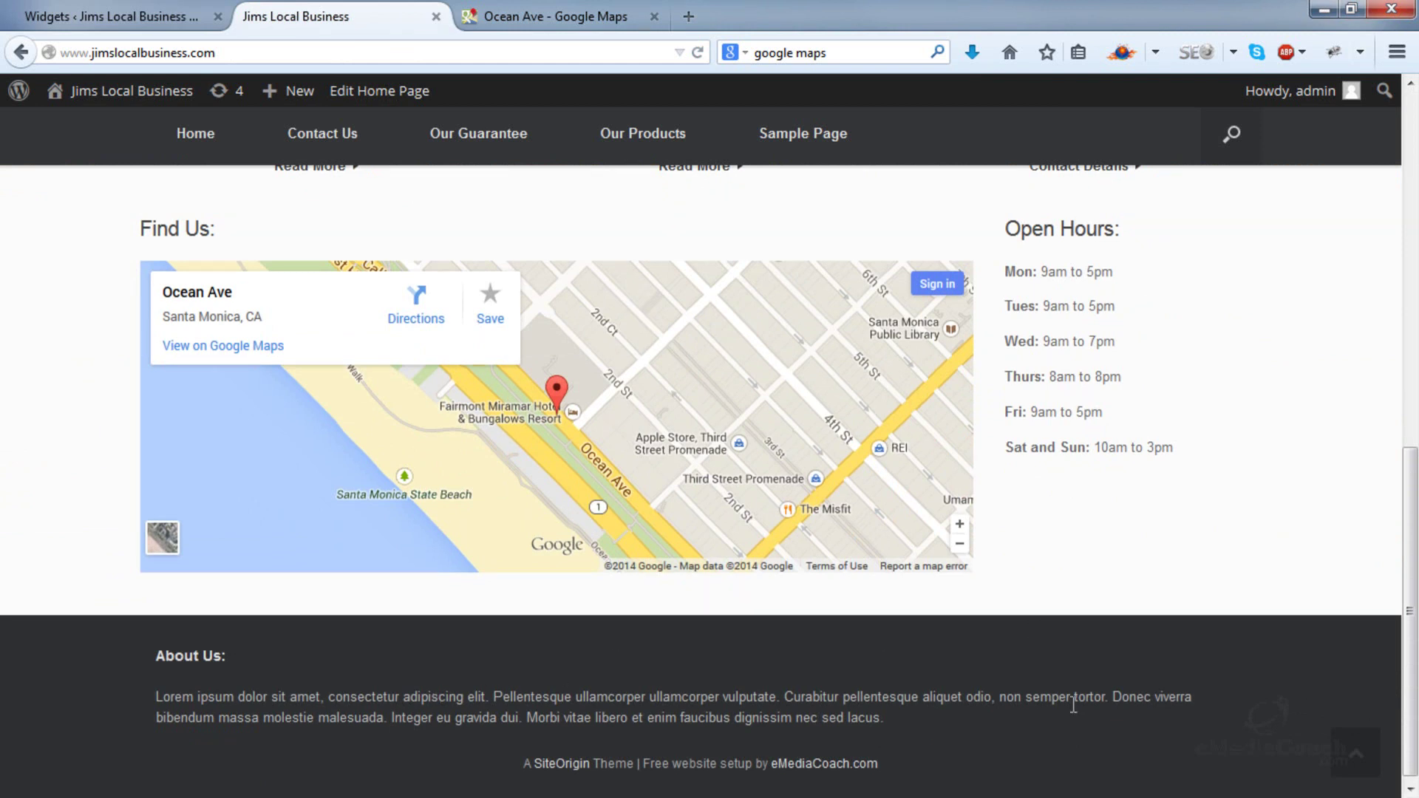
- Add a second Visual Editor widget below About Us in the Footer area and title it "Contact Us"
{"action": "left_click", "coordinate": [139, 17]}
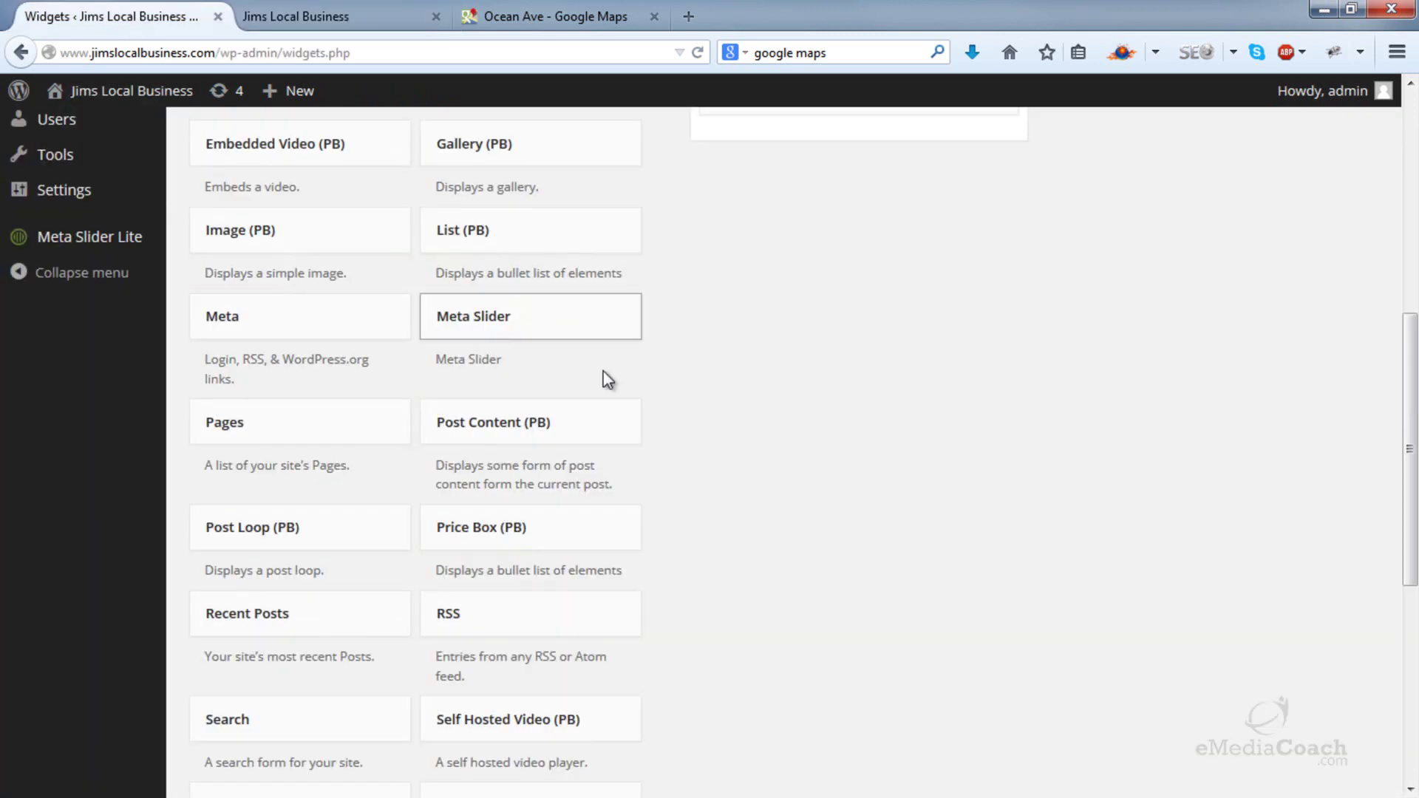
{"action": "scroll", "coordinate": [611, 621], "scroll_direction": "down", "scroll_amount": 3}
{"action": "scroll", "coordinate": [610, 625], "scroll_direction": "down", "scroll_amount": 5}
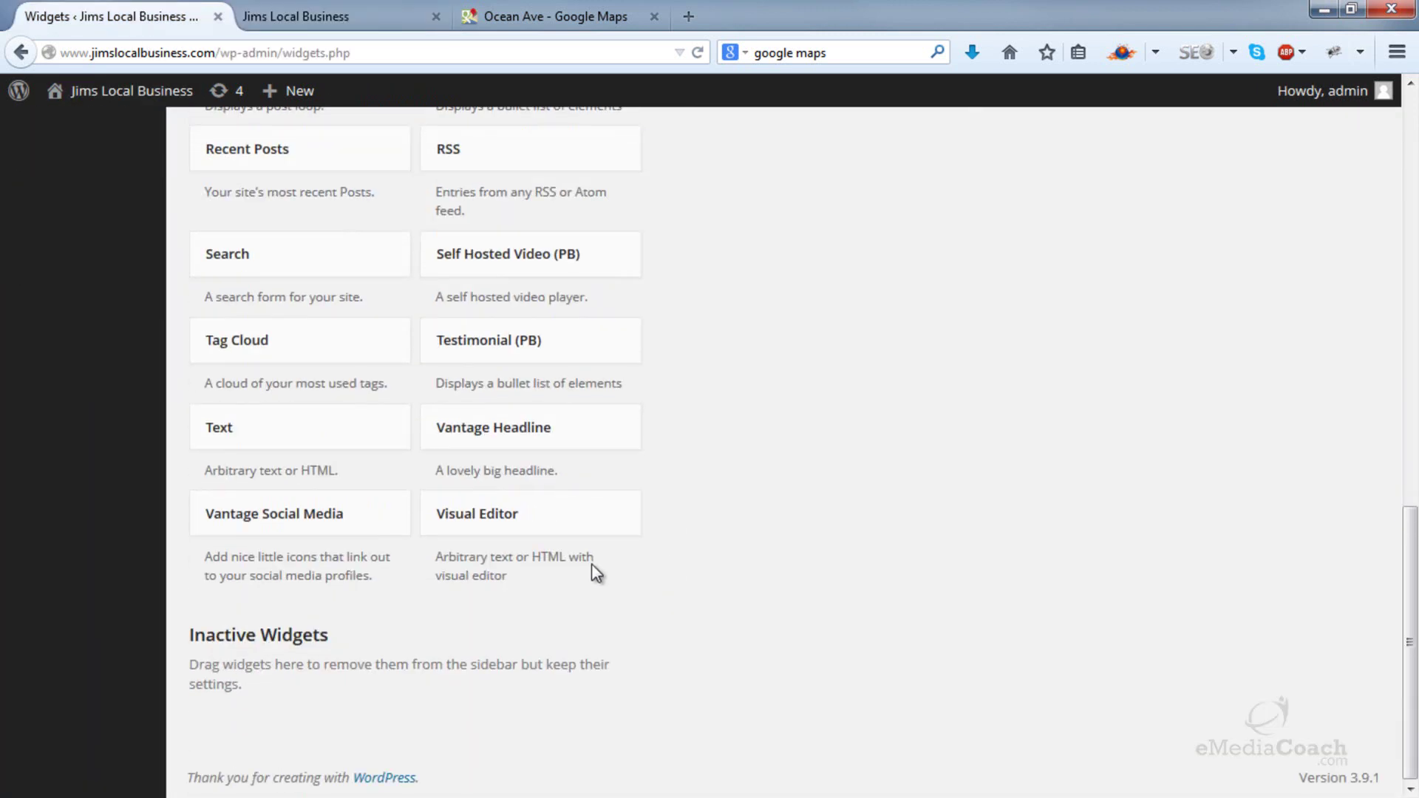
{"action": "left_click_drag", "start_coordinate": [636, 526], "coordinate": [845, 403]}
{"action": "scroll", "coordinate": [903, 342], "scroll_direction": "up", "scroll_amount": 10}
{"action": "left_click", "coordinate": [714, 470]}
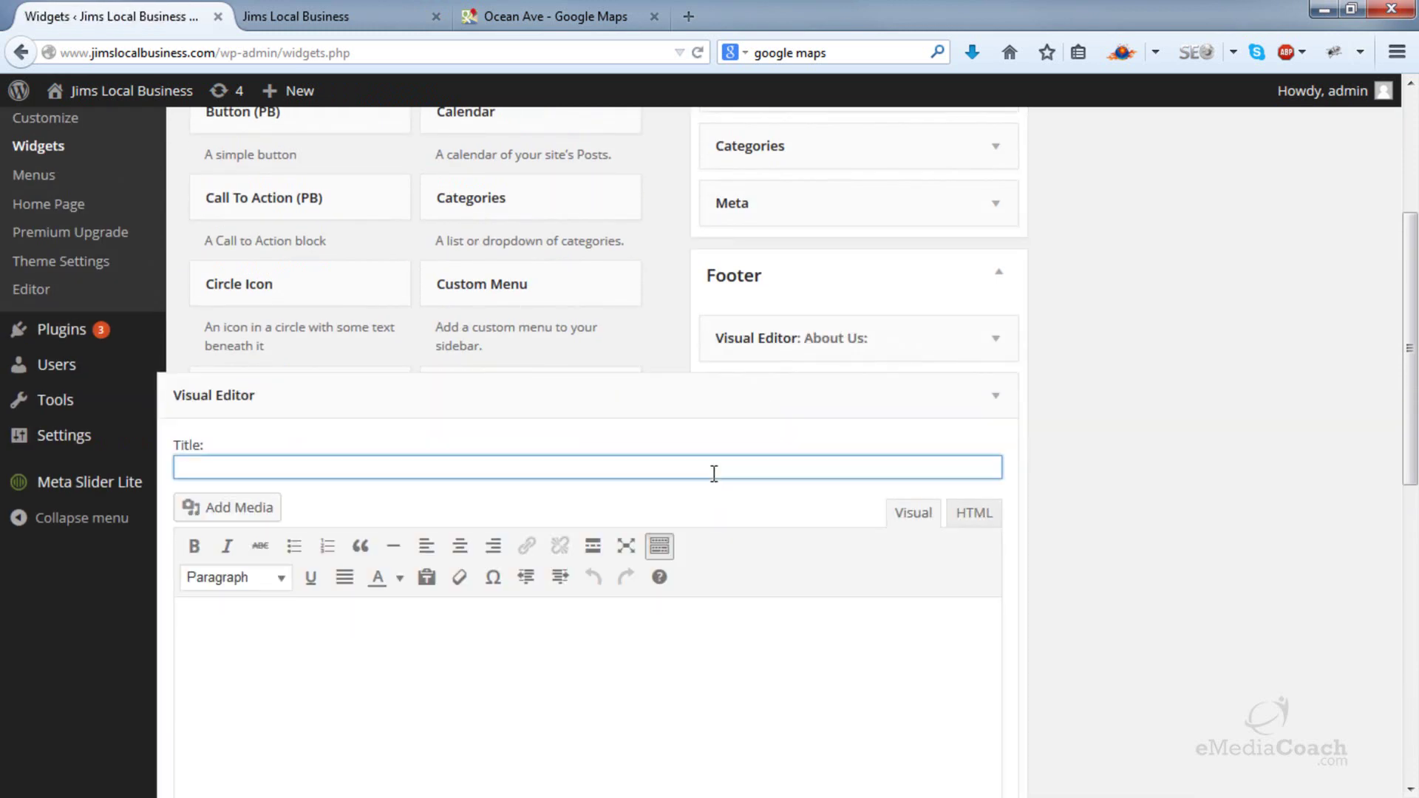
{"action": "type", "text": "Contact Us"}
- Fill the Contact Us widget with lorem ipsum text and trim it so it ends at "aliquet odio, non semper tortor."
{"action": "left_click", "coordinate": [663, 658]}
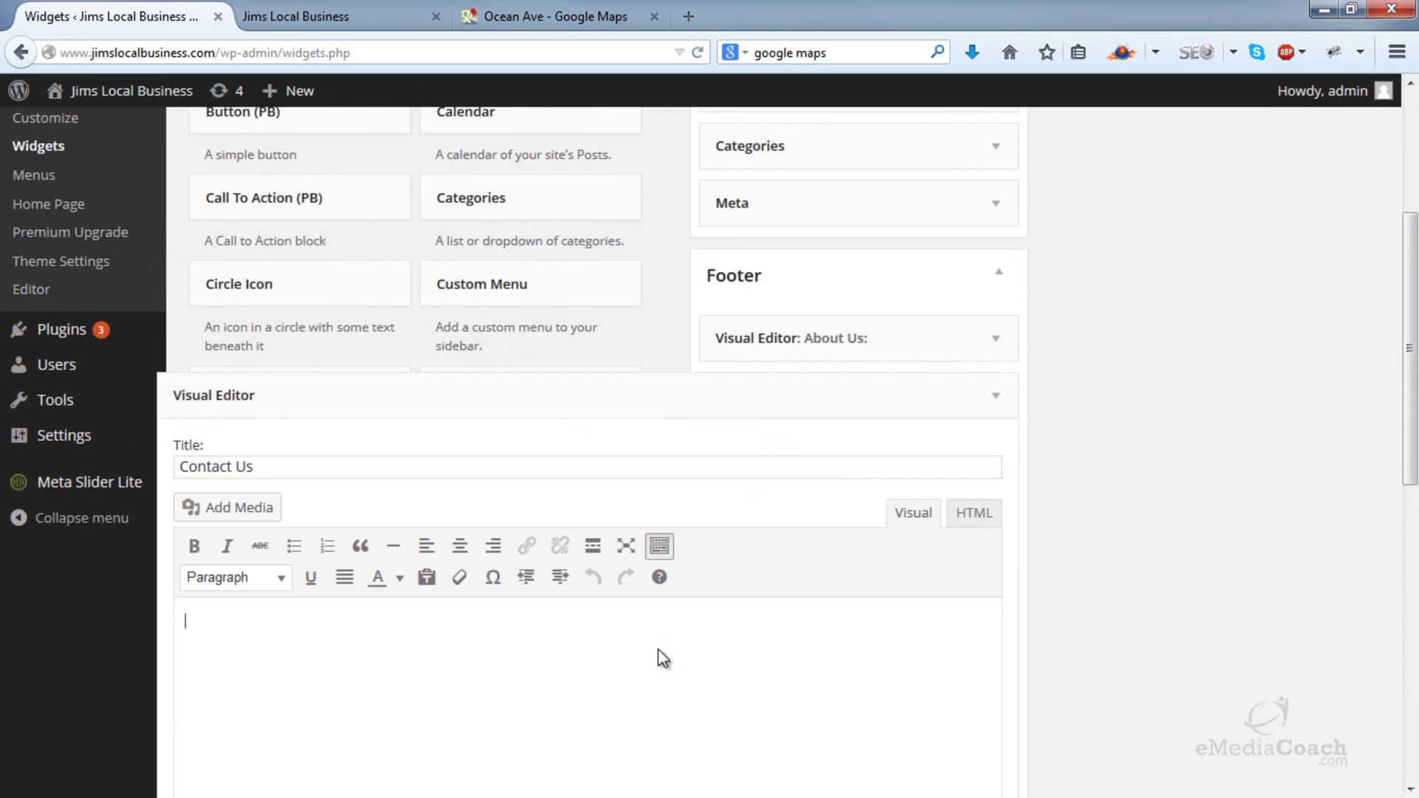
{"action": "type", "text": "Lorem ipsum dolor sit amet, consectetur adipiscing elit. Pellentesque ullamcorper ullamcorper vulputate. Curabitur pellentesque aliquet odio, non semper tortor. Donec viverra bibendum massa molestie malesuada. Integer eu gravida dui. Morbi vitae libero et enim faucibus dignissim nec sed lacus. Etiam adipiscing, dolor id blandit viverra, erat orci blandit mauris, ac luctus sem arcu quis ligula. Vestibulum eget consectetur quam. Proin lacinia rutrum metus, eget auctor mi sodales id. Aliquam pulvinar egestas leo eget pellentesque."}
{"action": "left_click_drag", "start_coordinate": [527, 691], "coordinate": [377, 640]}
{"action": "key", "text": "BackSpace"}
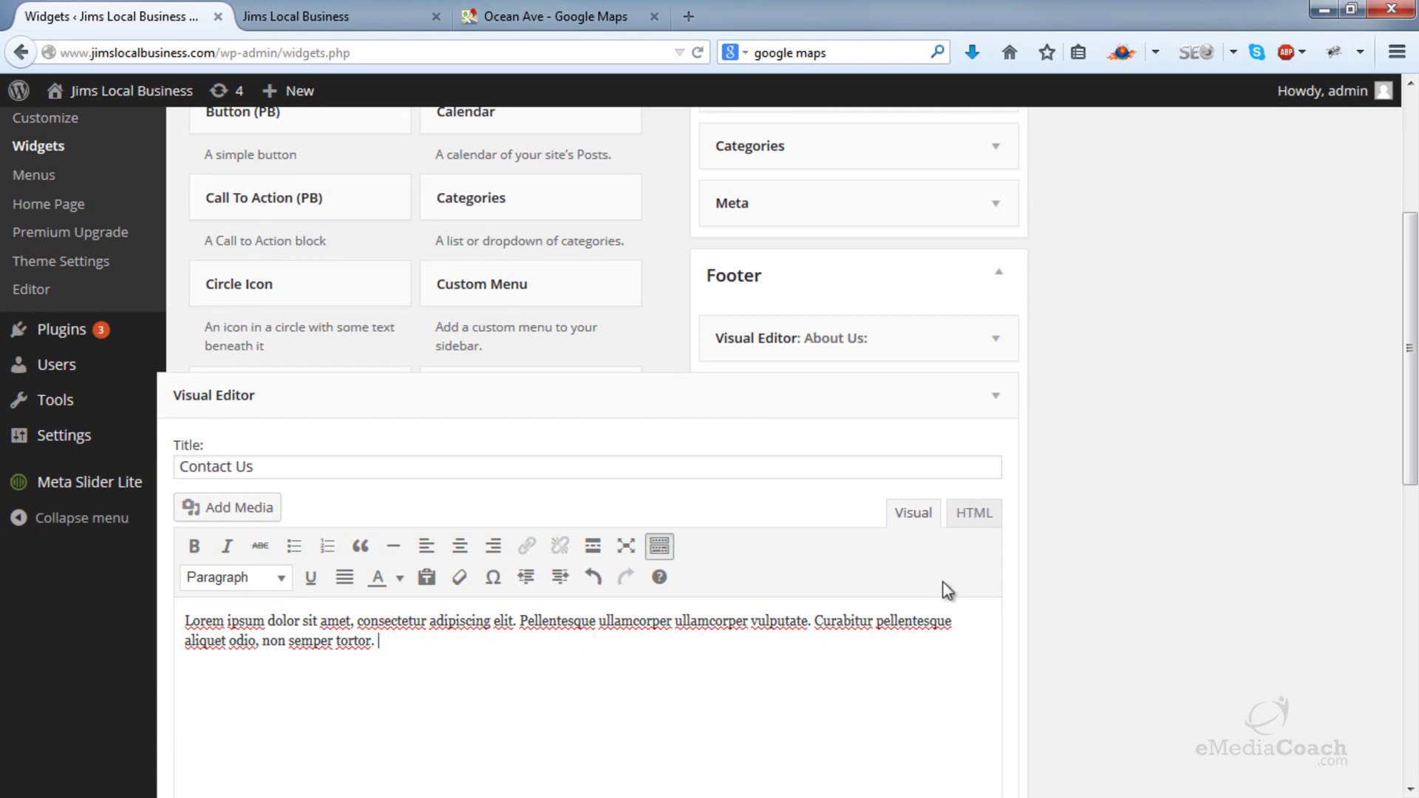
- Save and close the Contact Us widget, and reload the live home page to check the footer columns
{"action": "scroll", "coordinate": [978, 584], "scroll_direction": "down", "scroll_amount": 8}
{"action": "left_click", "coordinate": [965, 510]}
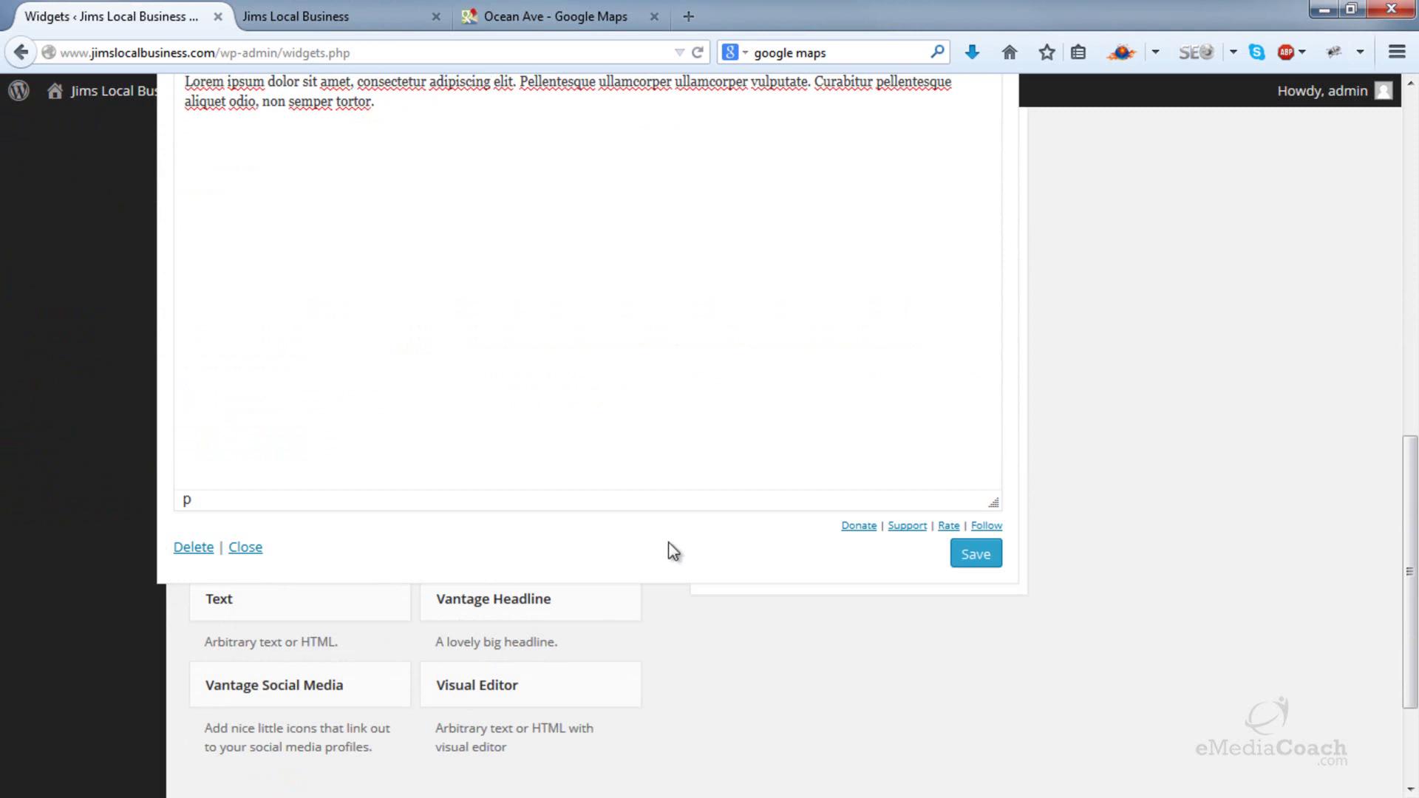
{"action": "left_click", "coordinate": [259, 548]}
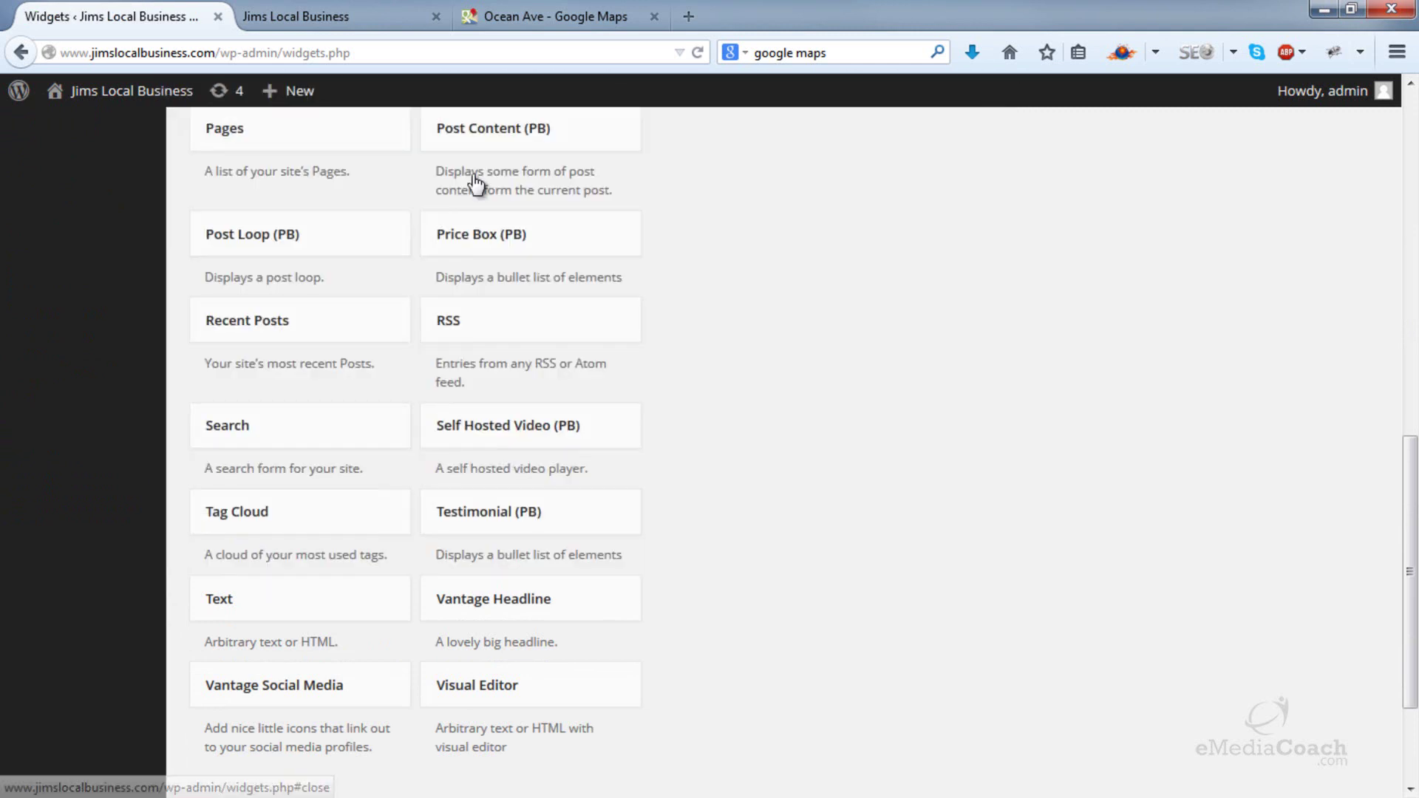
{"action": "left_click", "coordinate": [343, 13]}
{"action": "left_click", "coordinate": [697, 53]}
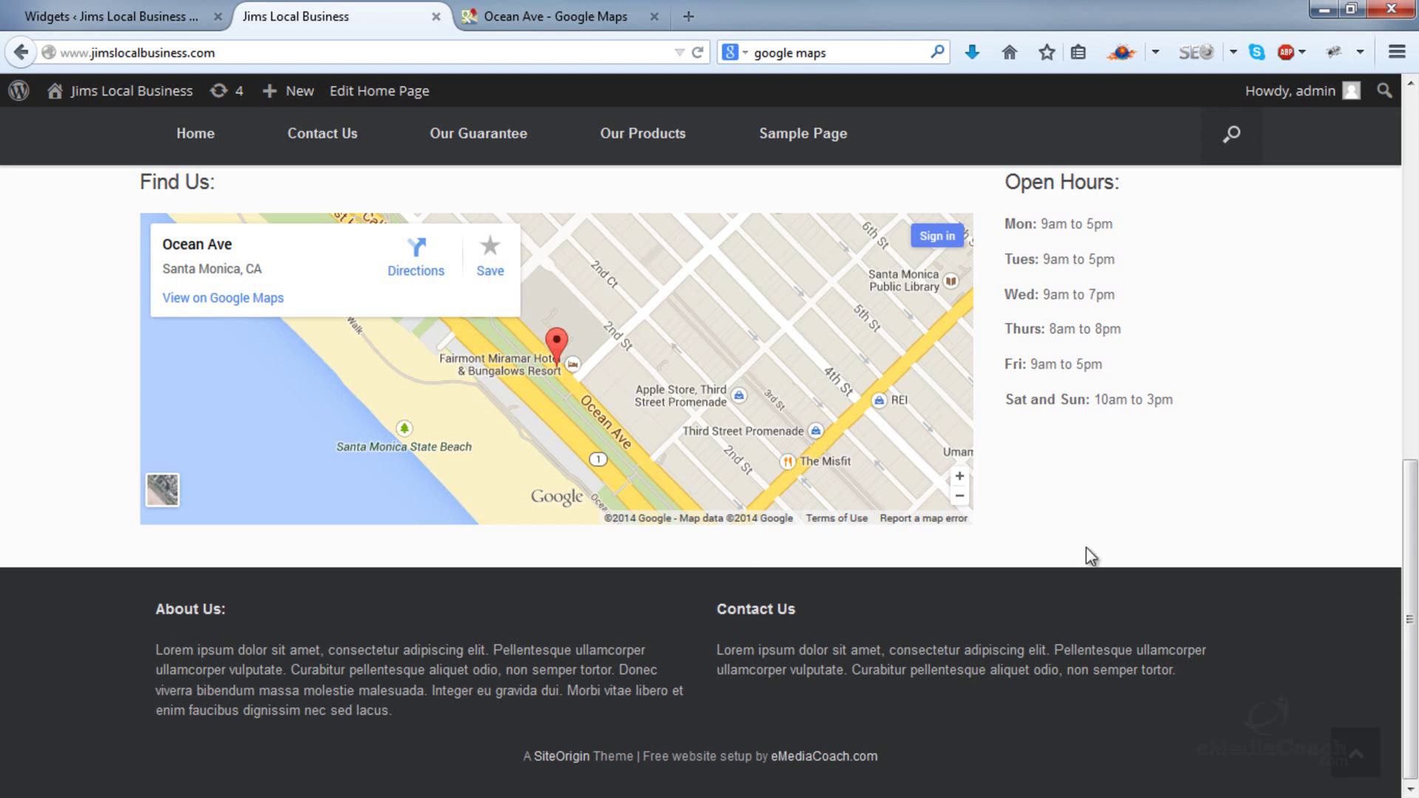
- Add a Vantage Social Media widget below Contact Us in the Footer area
{"action": "left_click", "coordinate": [133, 16]}
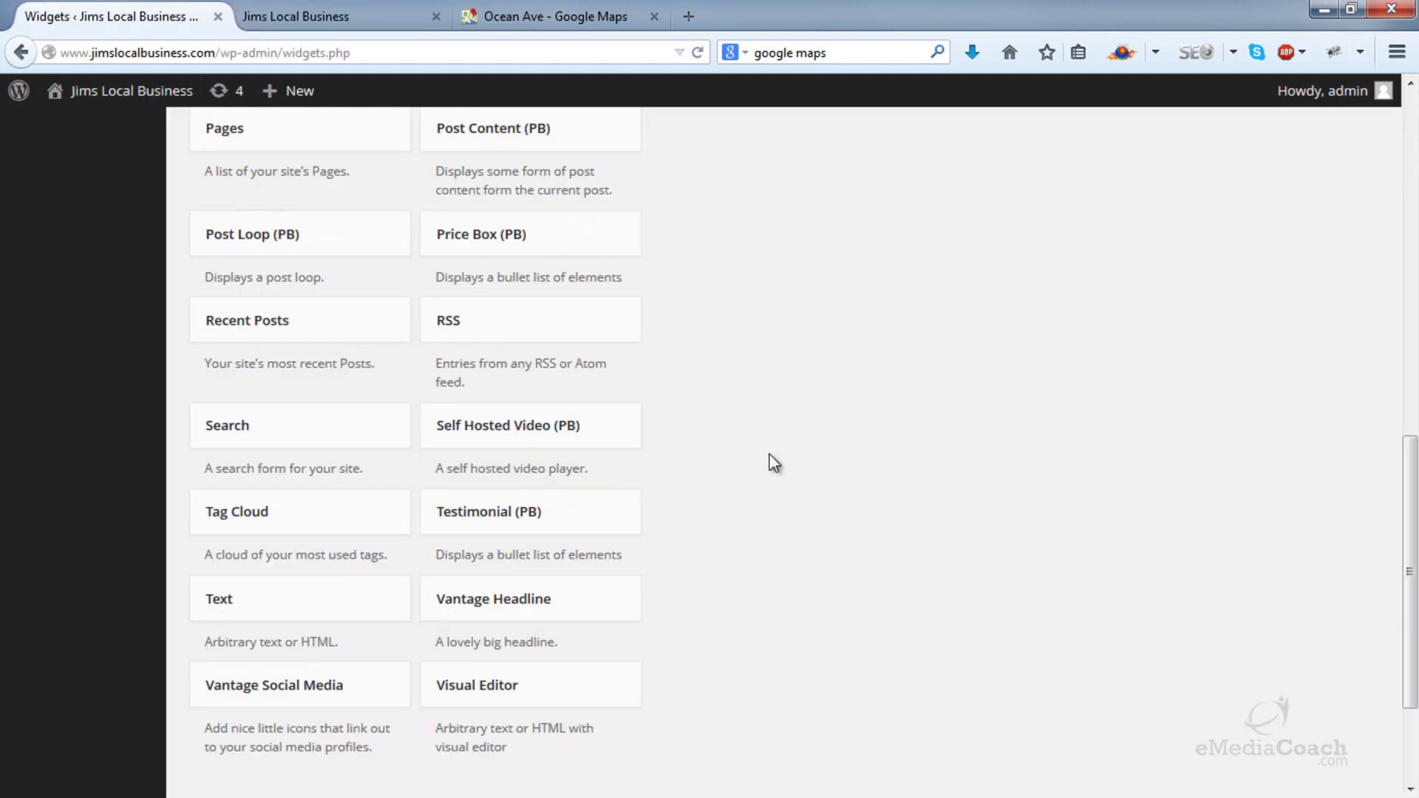
{"action": "scroll", "coordinate": [518, 562], "scroll_direction": "down", "scroll_amount": 3}
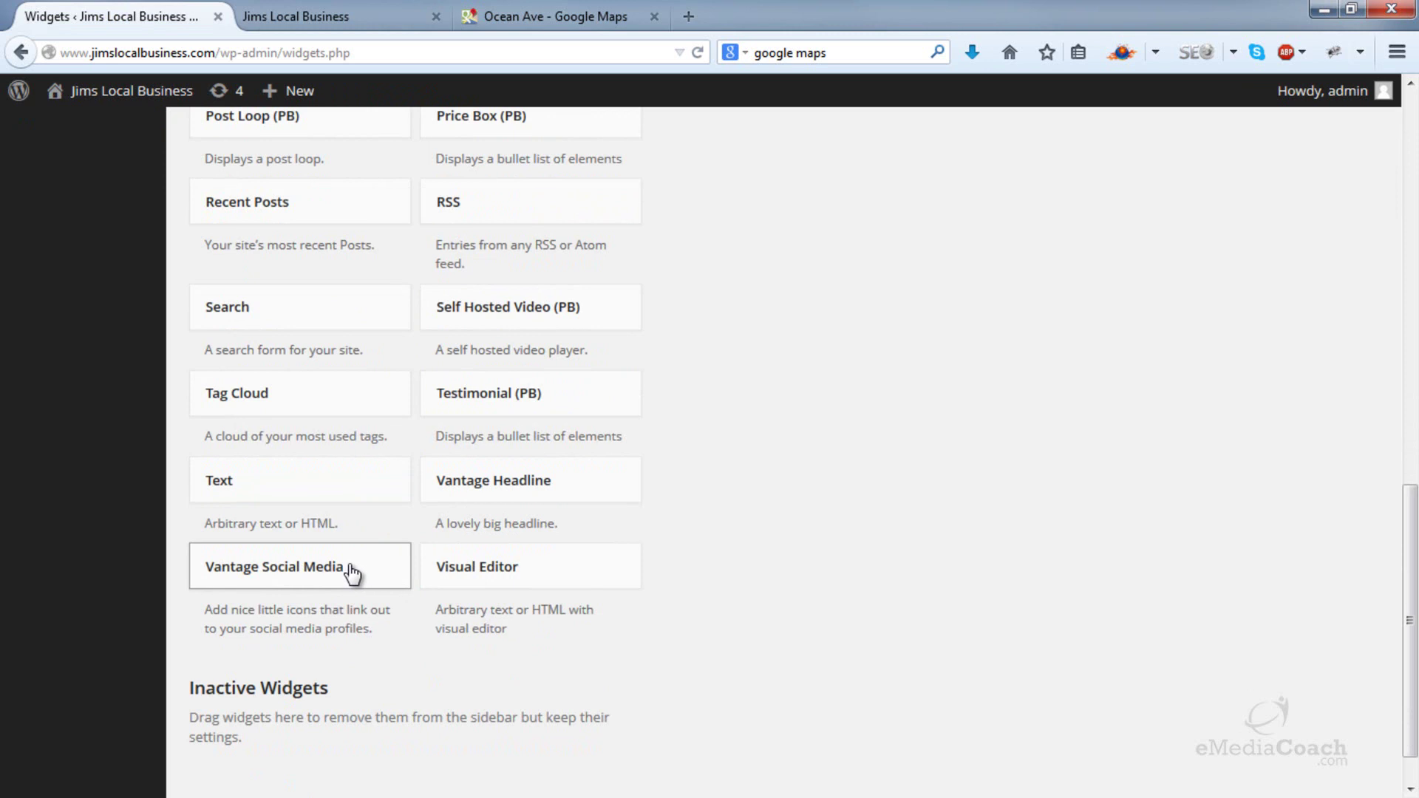
{"action": "left_click_drag", "start_coordinate": [352, 573], "coordinate": [861, 387]}
{"action": "left_click", "coordinate": [808, 586]}
{"action": "left_click", "coordinate": [761, 610]}
{"action": "left_click", "coordinate": [813, 646]}
{"action": "left_click", "coordinate": [814, 665]}
{"action": "left_click", "coordinate": [818, 700]}
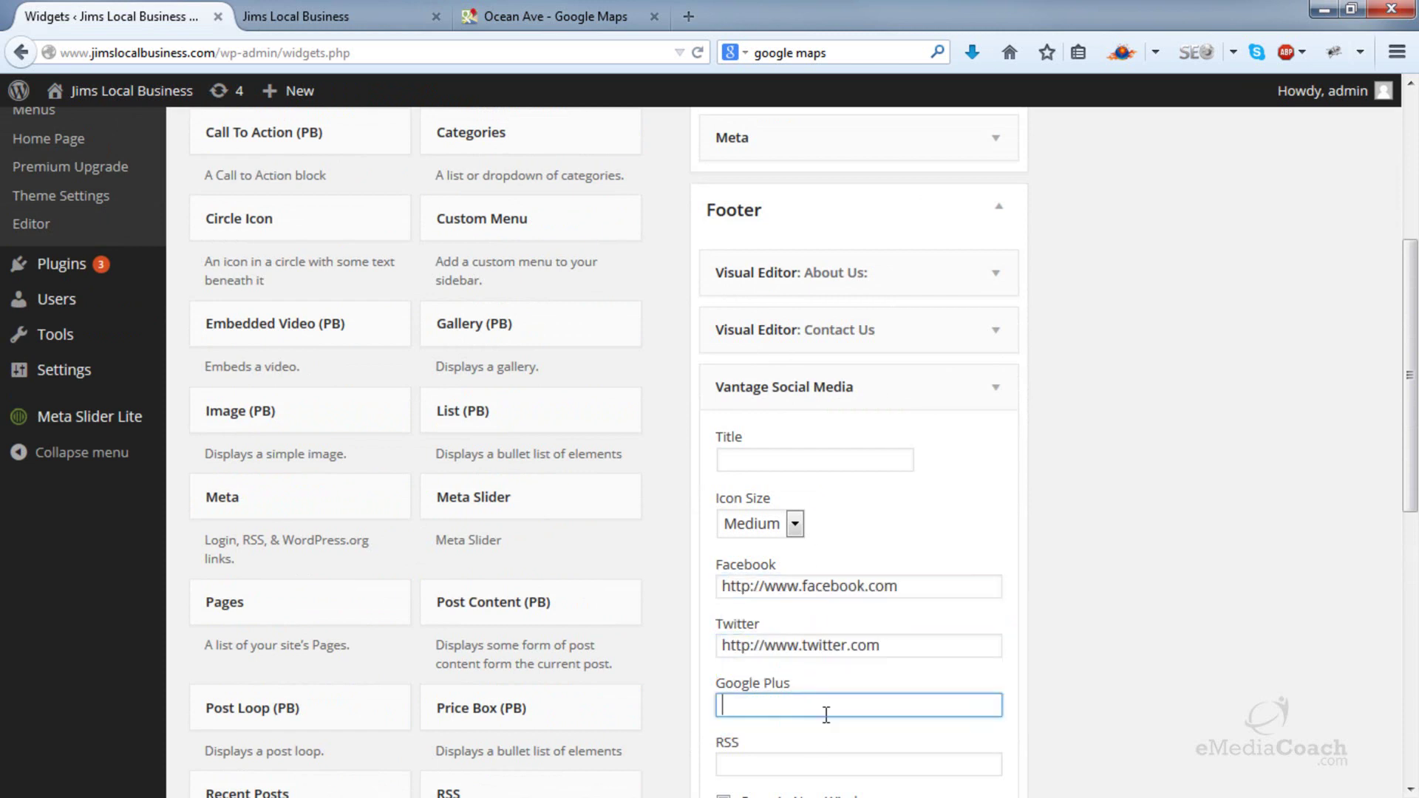
{"action": "left_click", "coordinate": [813, 728]}
{"action": "scroll", "coordinate": [961, 628], "scroll_direction": "down", "scroll_amount": 3}
{"action": "left_click", "coordinate": [968, 700]}
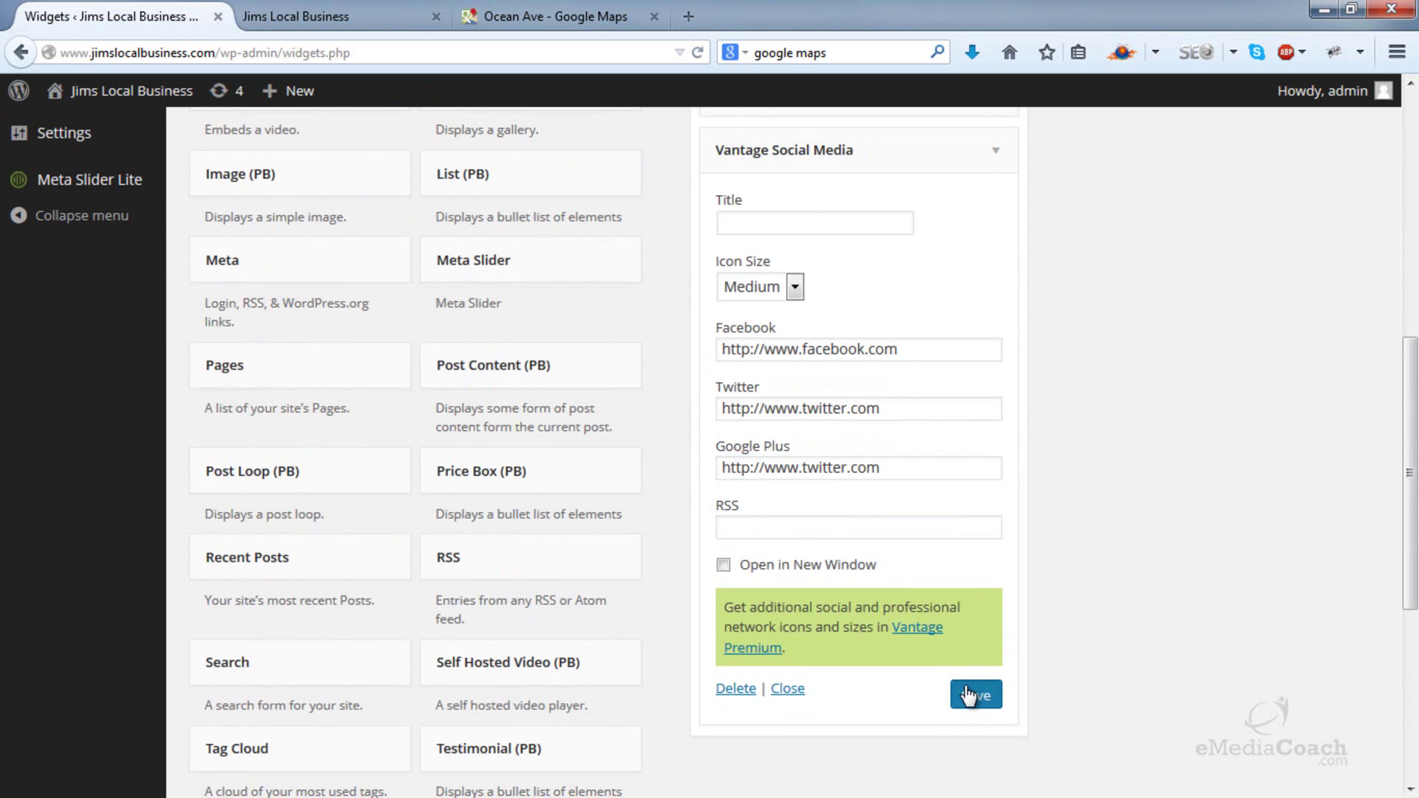
- Reload the live home page and check the social media icons in the footer
{"action": "left_click", "coordinate": [310, 16]}
{"action": "left_click", "coordinate": [697, 53]}
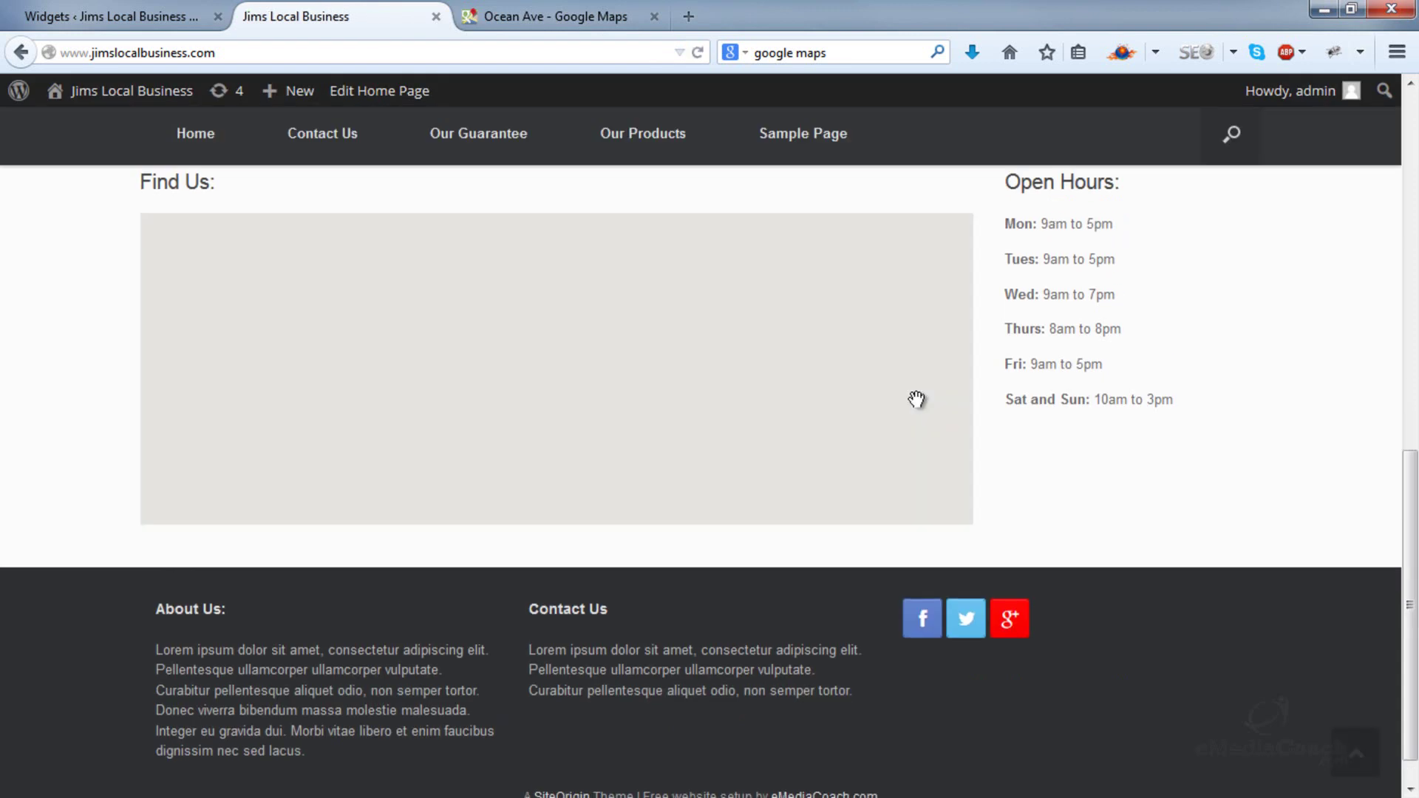
{"action": "scroll", "coordinate": [791, 566], "scroll_direction": "down", "scroll_amount": 1}
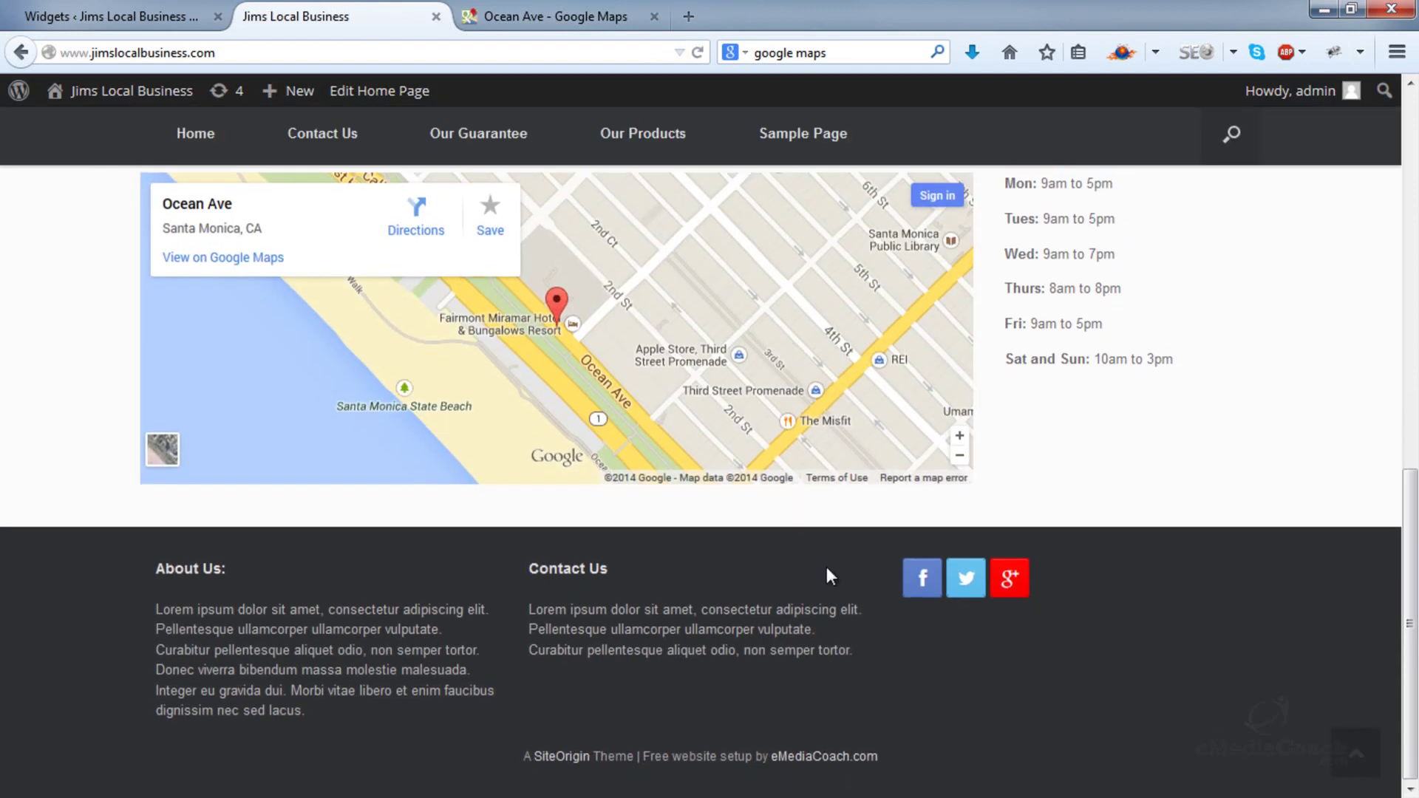
- Collapse the footer's social media widget, reorder the footer as Vantage Social Media, Contact Us, About Us, and reload the live home page
{"action": "left_click", "coordinate": [155, 15]}
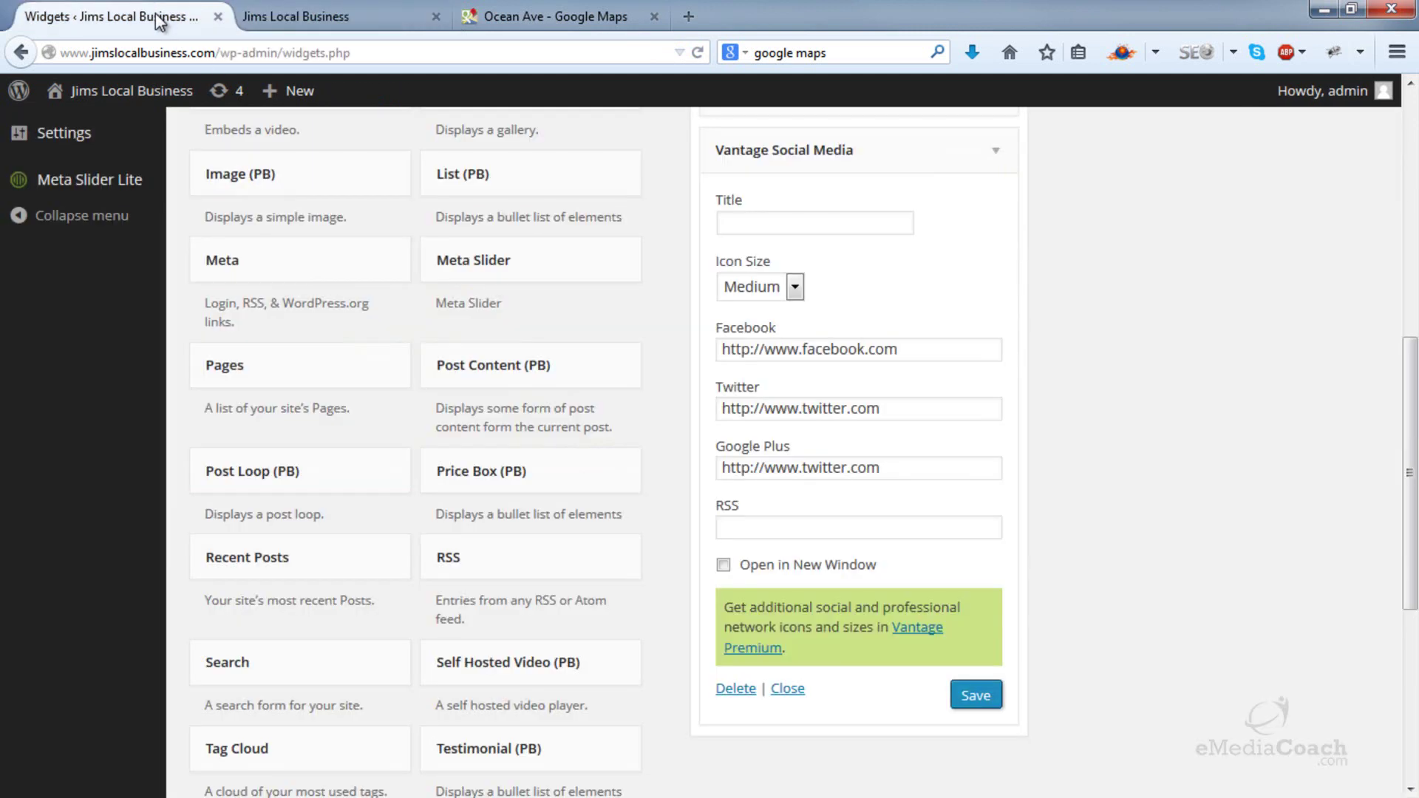
{"action": "left_click", "coordinate": [1005, 152]}
{"action": "scroll", "coordinate": [1014, 155], "scroll_direction": "up", "scroll_amount": 3}
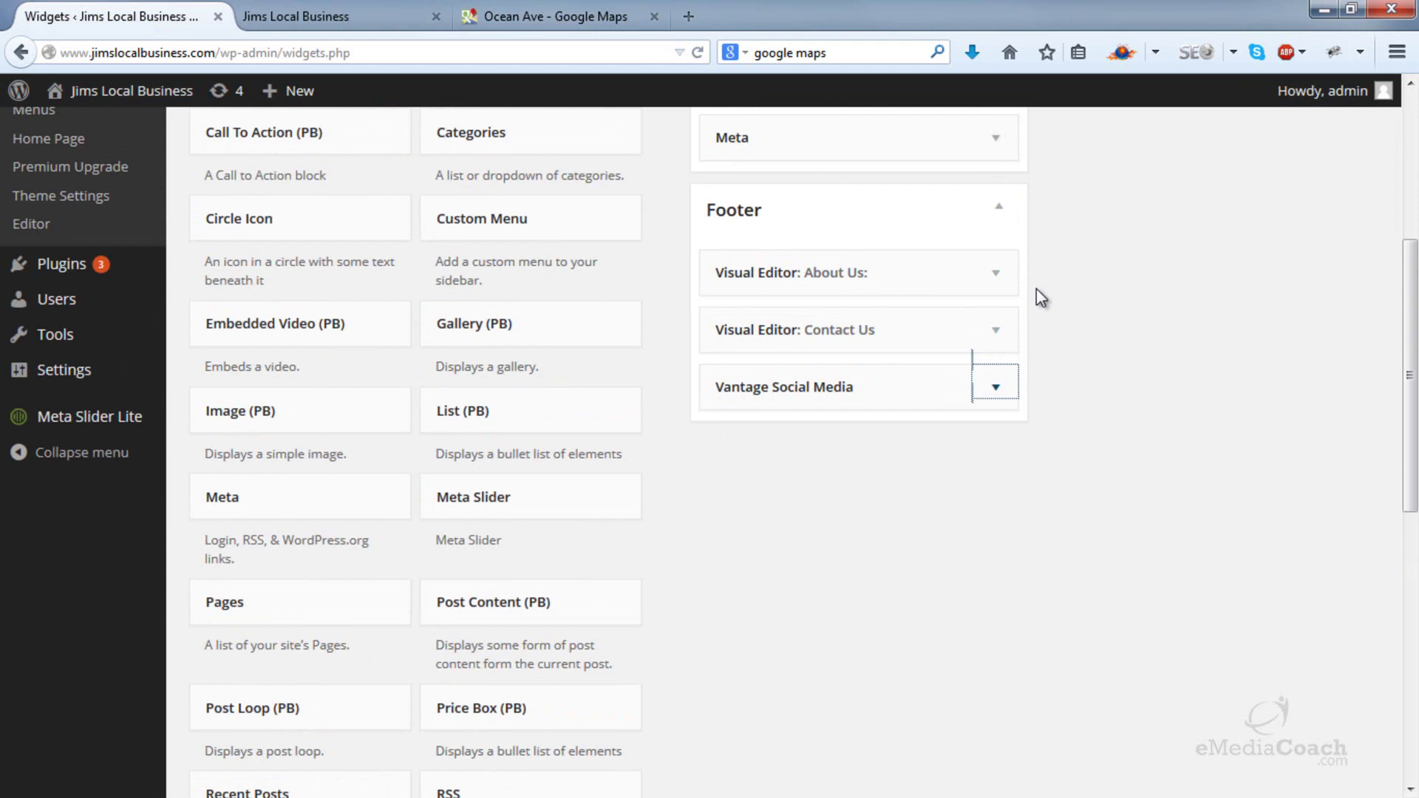
{"action": "left_click_drag", "start_coordinate": [823, 384], "coordinate": [853, 386]}
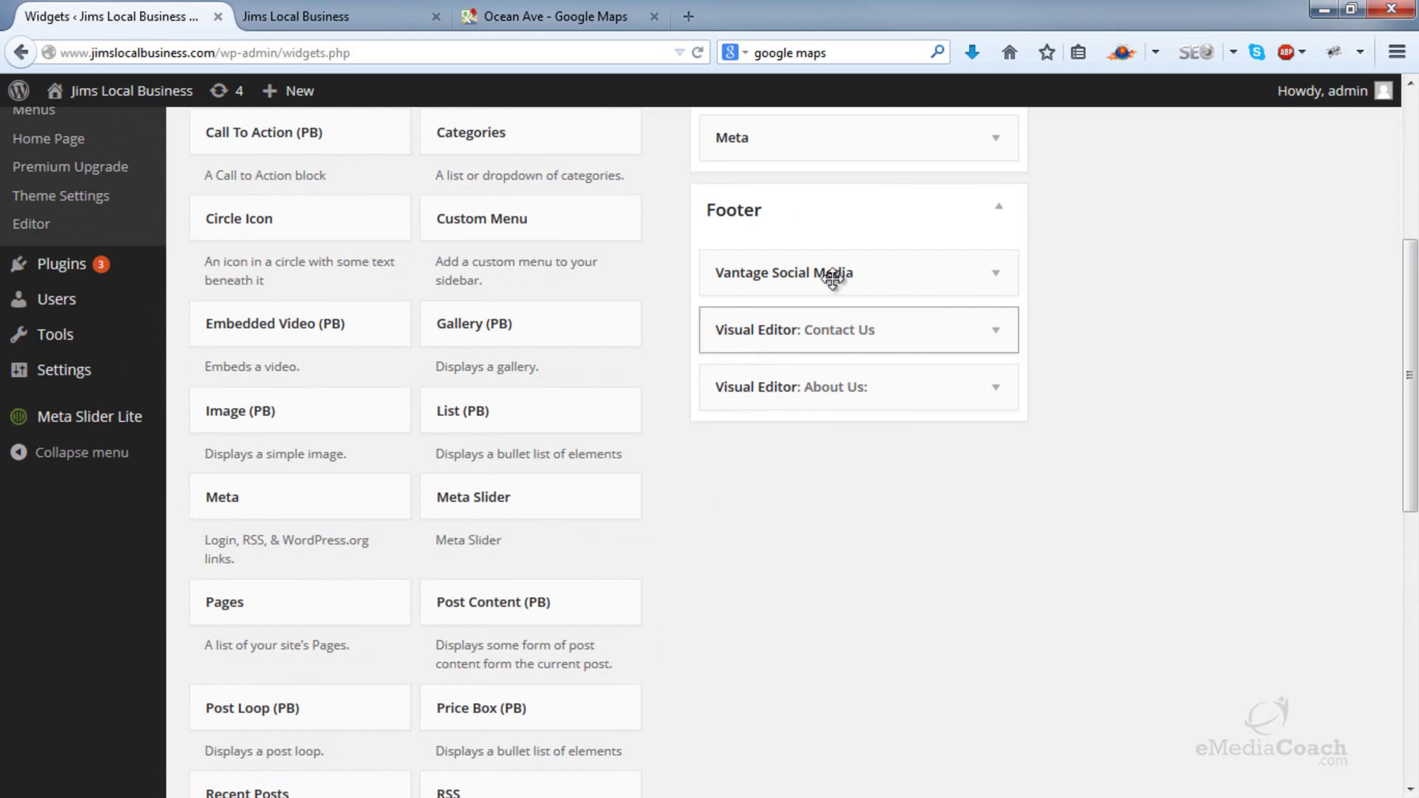
{"action": "left_click", "coordinate": [410, 22]}
{"action": "left_click", "coordinate": [696, 53]}
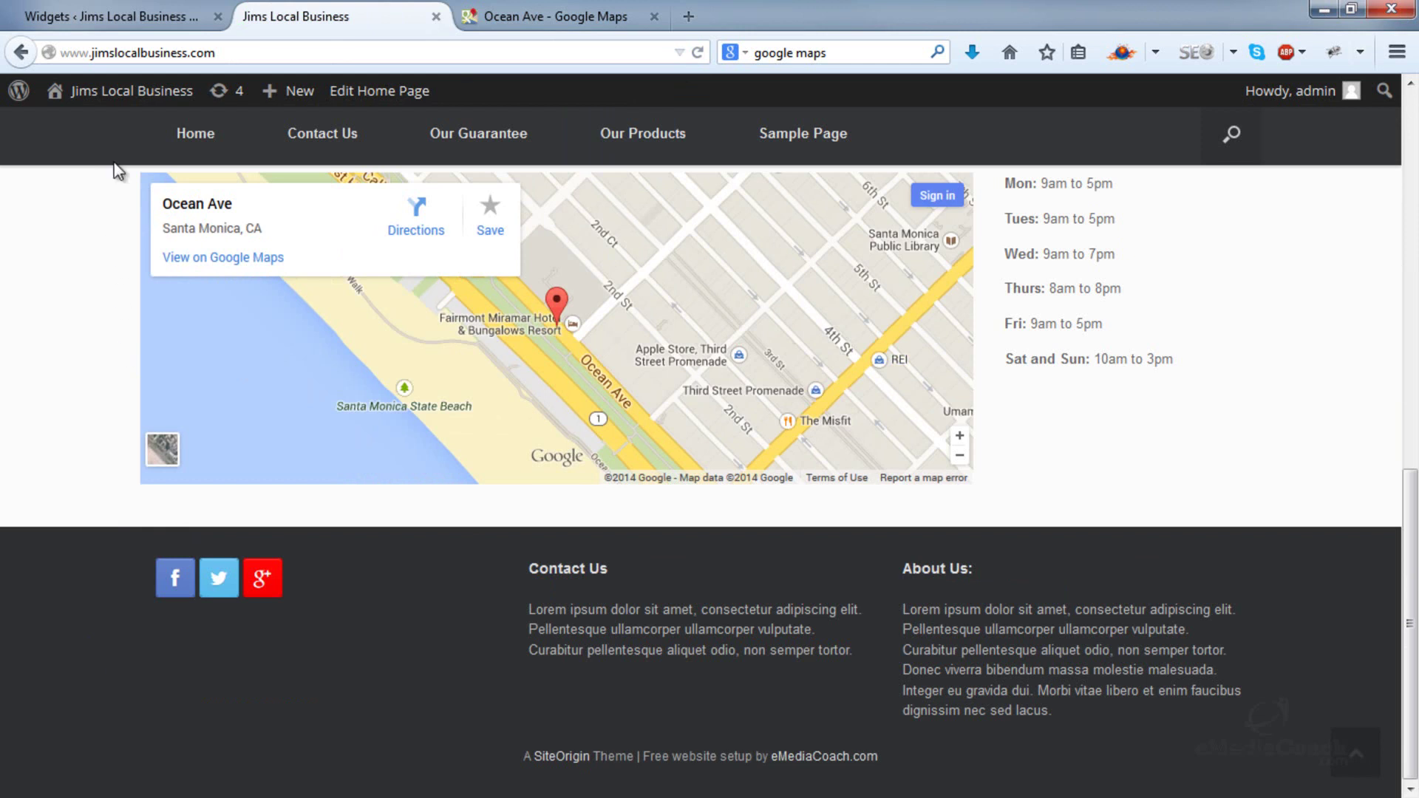
- Move the footer widgets back into the order About Us, Contact Us, Vantage Social Media
{"action": "left_click", "coordinate": [111, 16]}
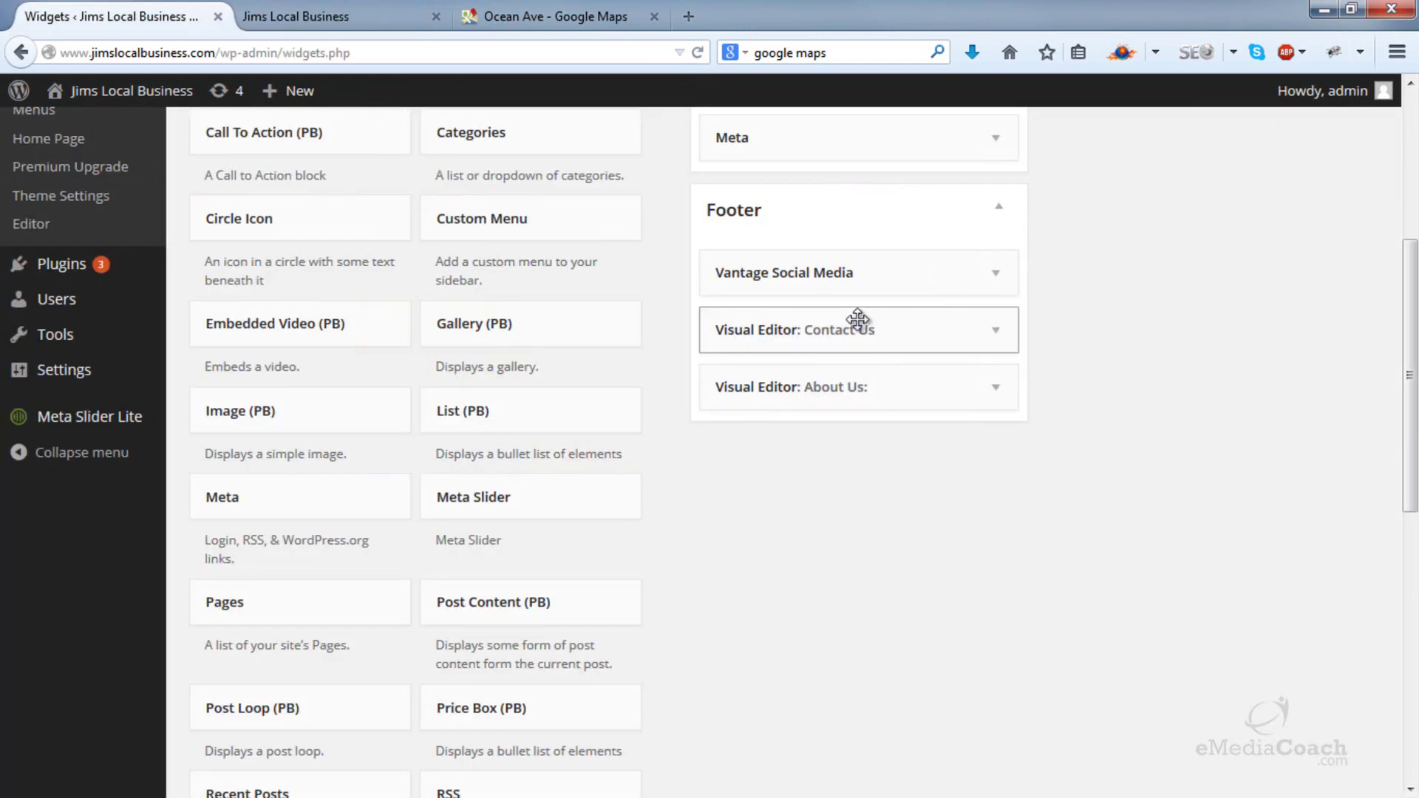
{"action": "left_click_drag", "start_coordinate": [849, 276], "coordinate": [856, 406]}
{"action": "left_click_drag", "start_coordinate": [856, 355], "coordinate": [863, 285]}
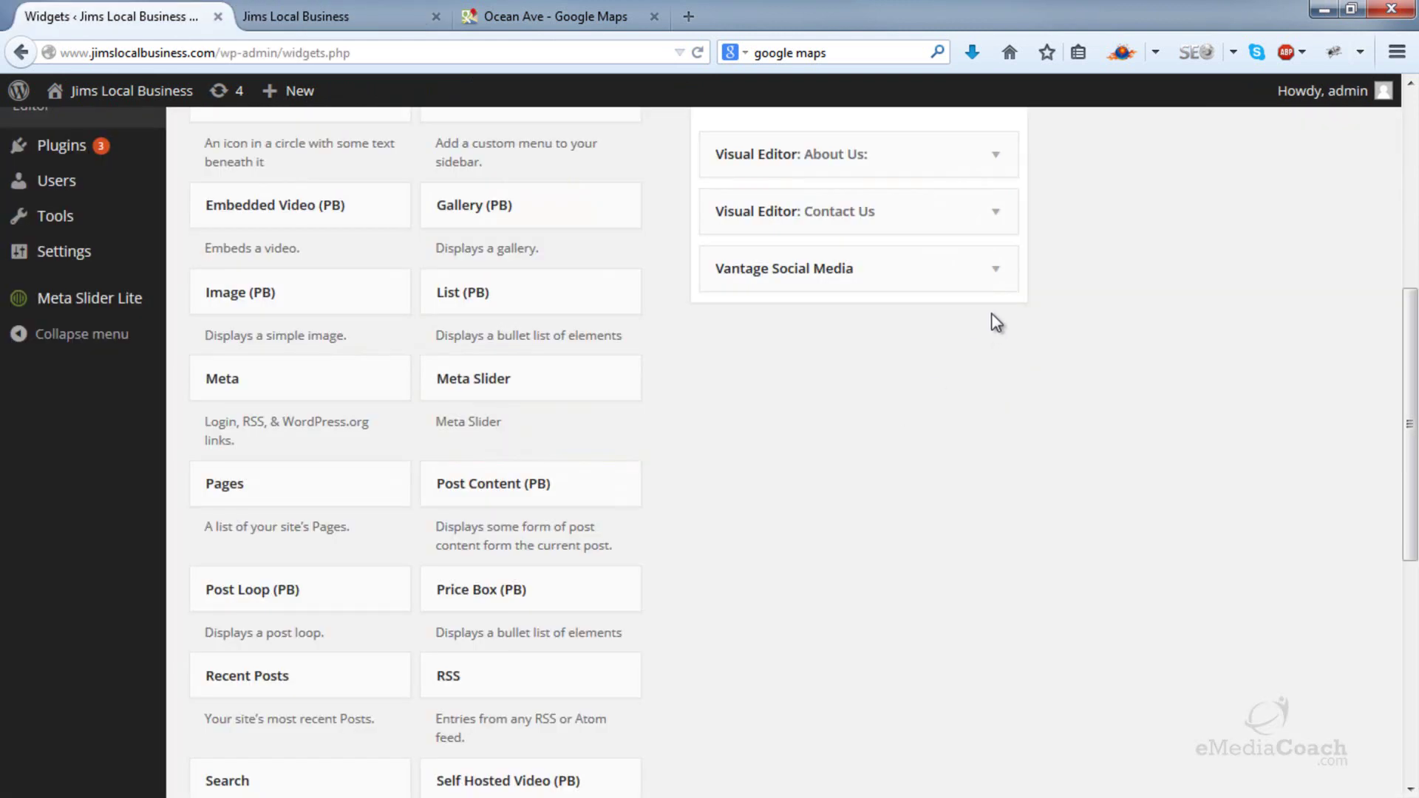
- Delete the Vantage Social Media widget from the Footer widget area
{"action": "left_click", "coordinate": [996, 270]}
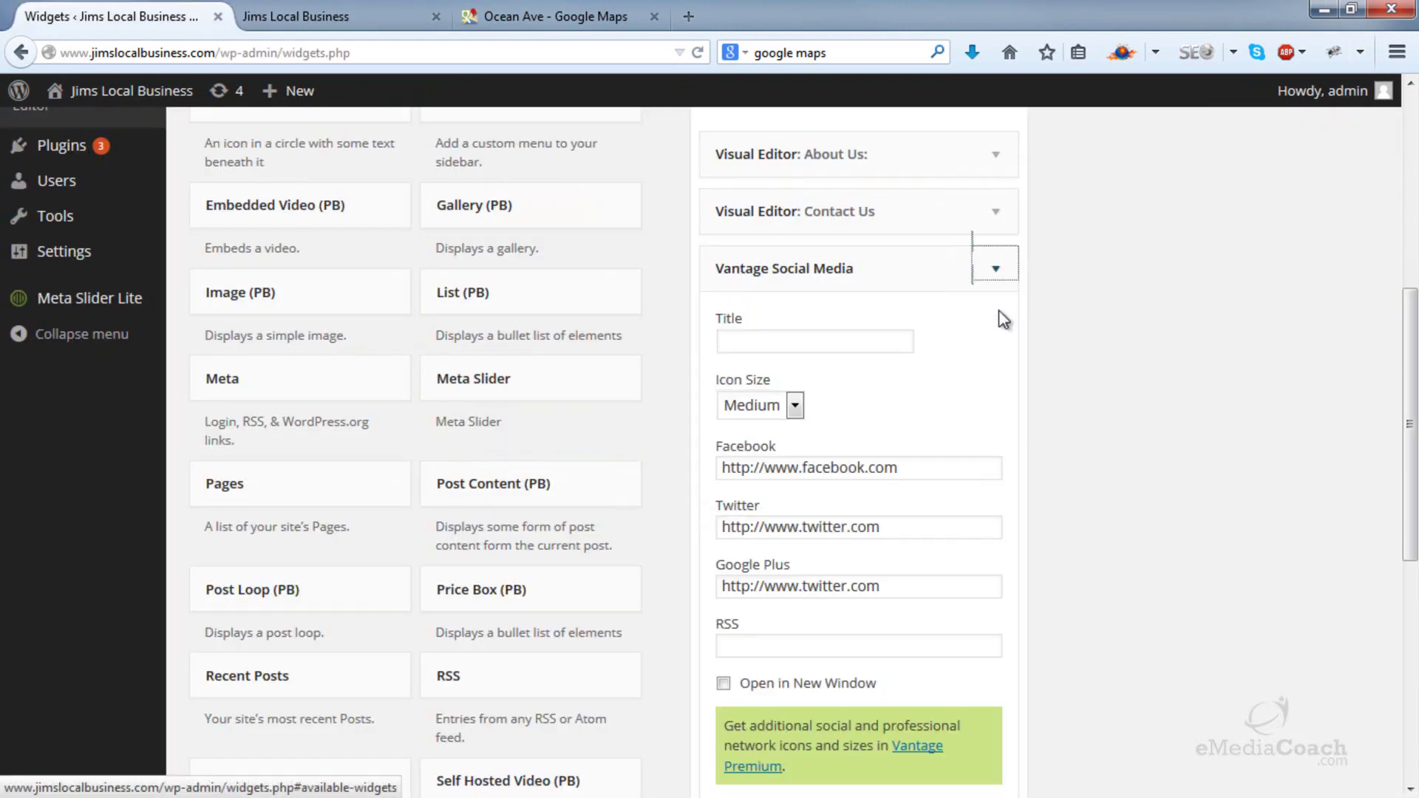
{"action": "scroll", "coordinate": [999, 355], "scroll_direction": "down", "scroll_amount": 5}
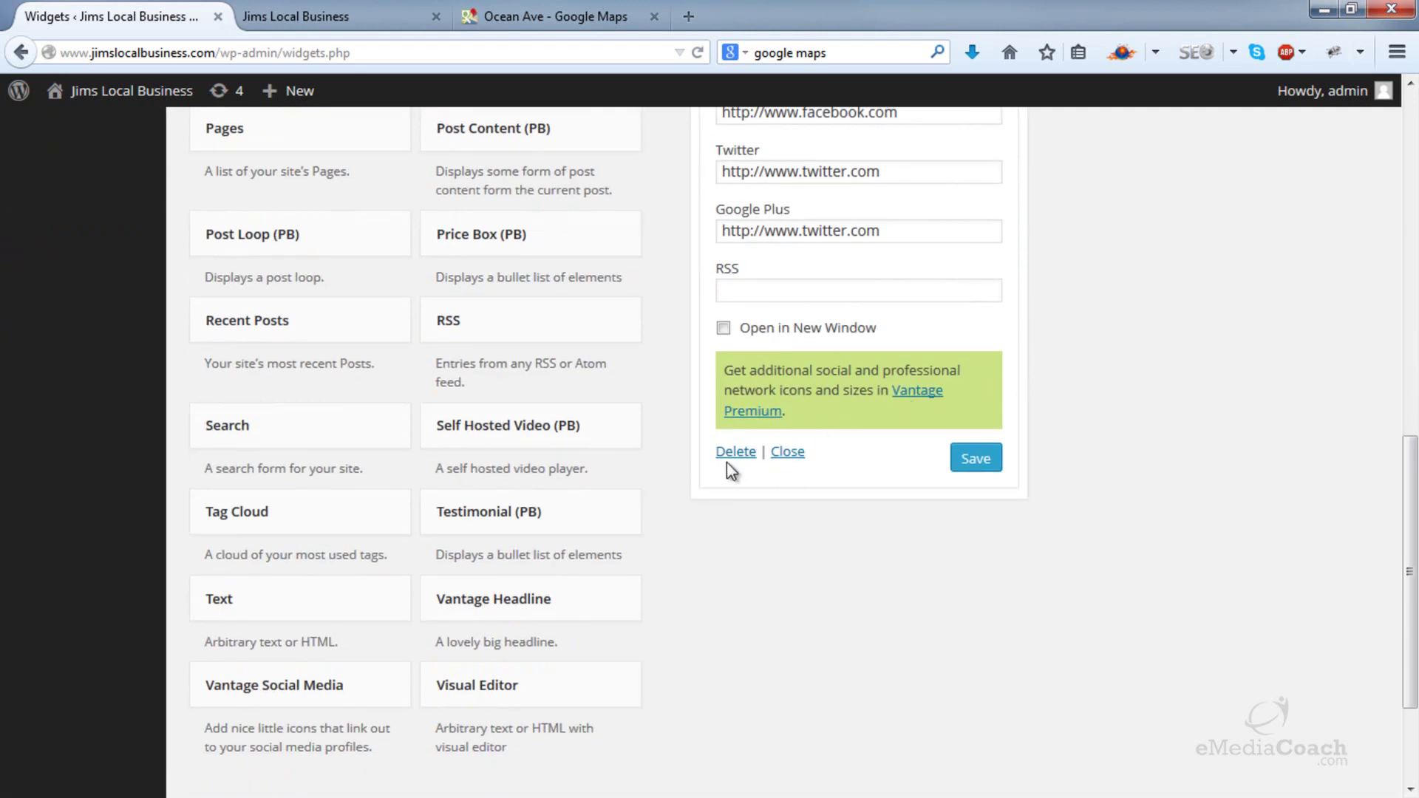
{"action": "left_click", "coordinate": [728, 458]}
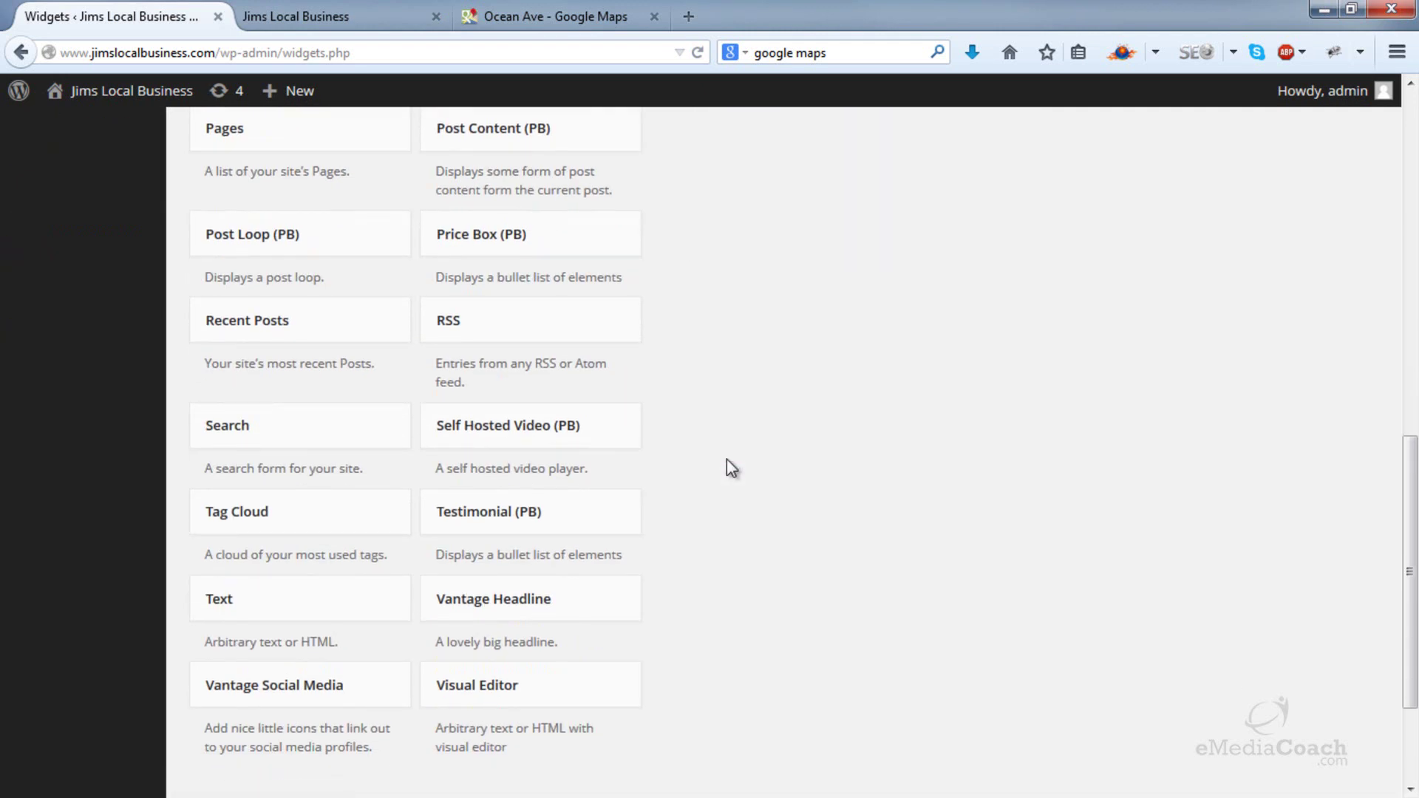
{"action": "scroll", "coordinate": [726, 459], "scroll_direction": "up", "scroll_amount": 10}
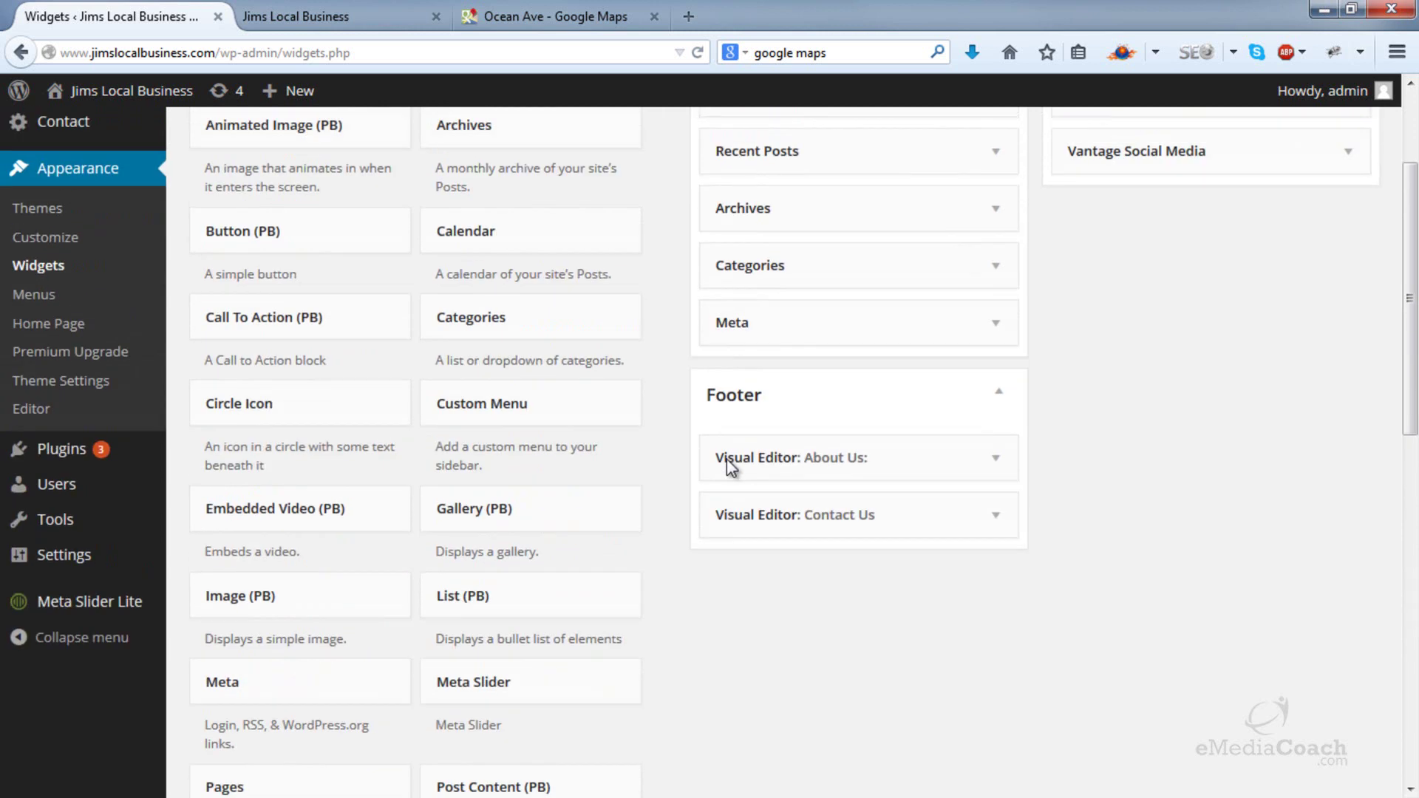
{"action": "scroll", "coordinate": [731, 465], "scroll_direction": "up", "scroll_amount": 1}
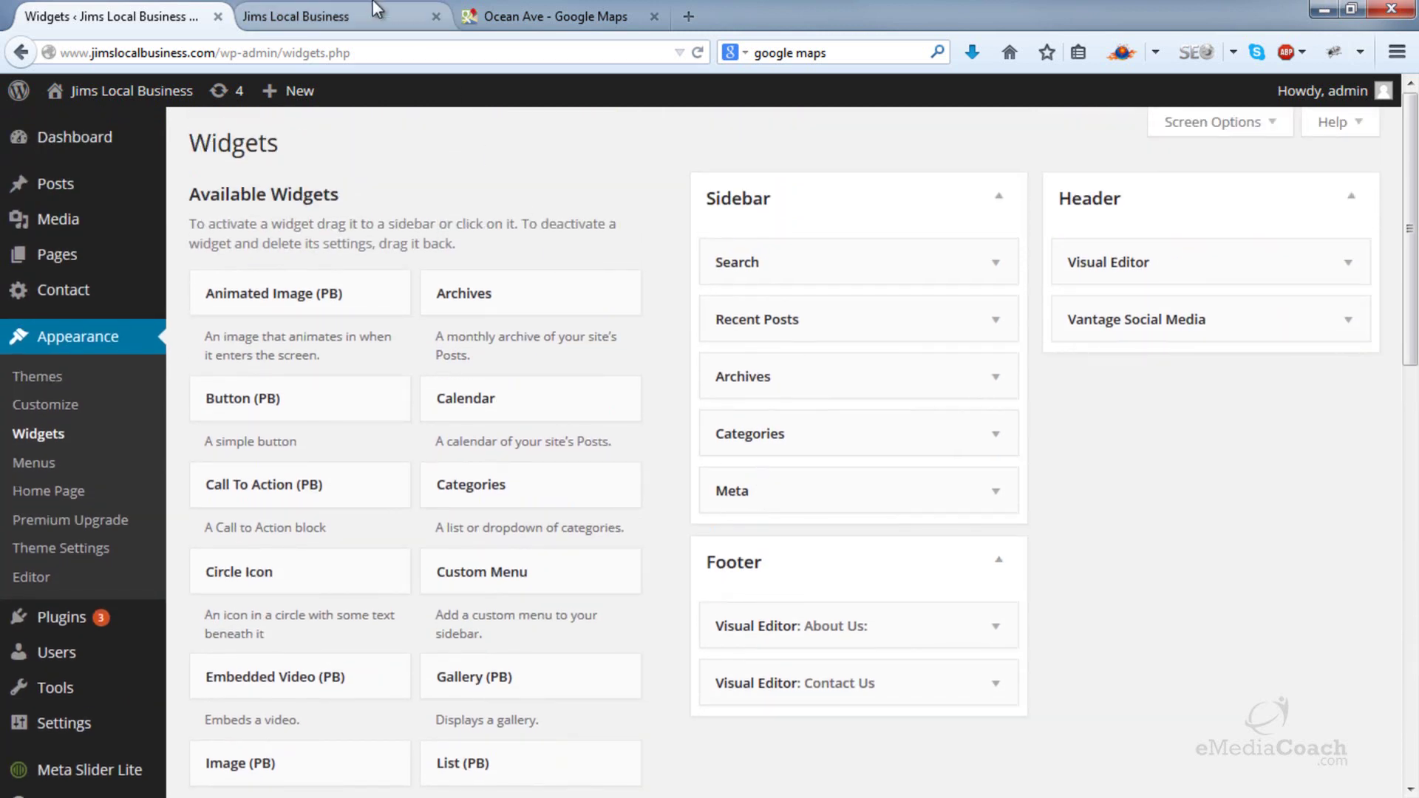
- Reload the live home page and check the footer and header
{"action": "left_click", "coordinate": [325, 16]}
{"action": "left_click", "coordinate": [697, 53]}
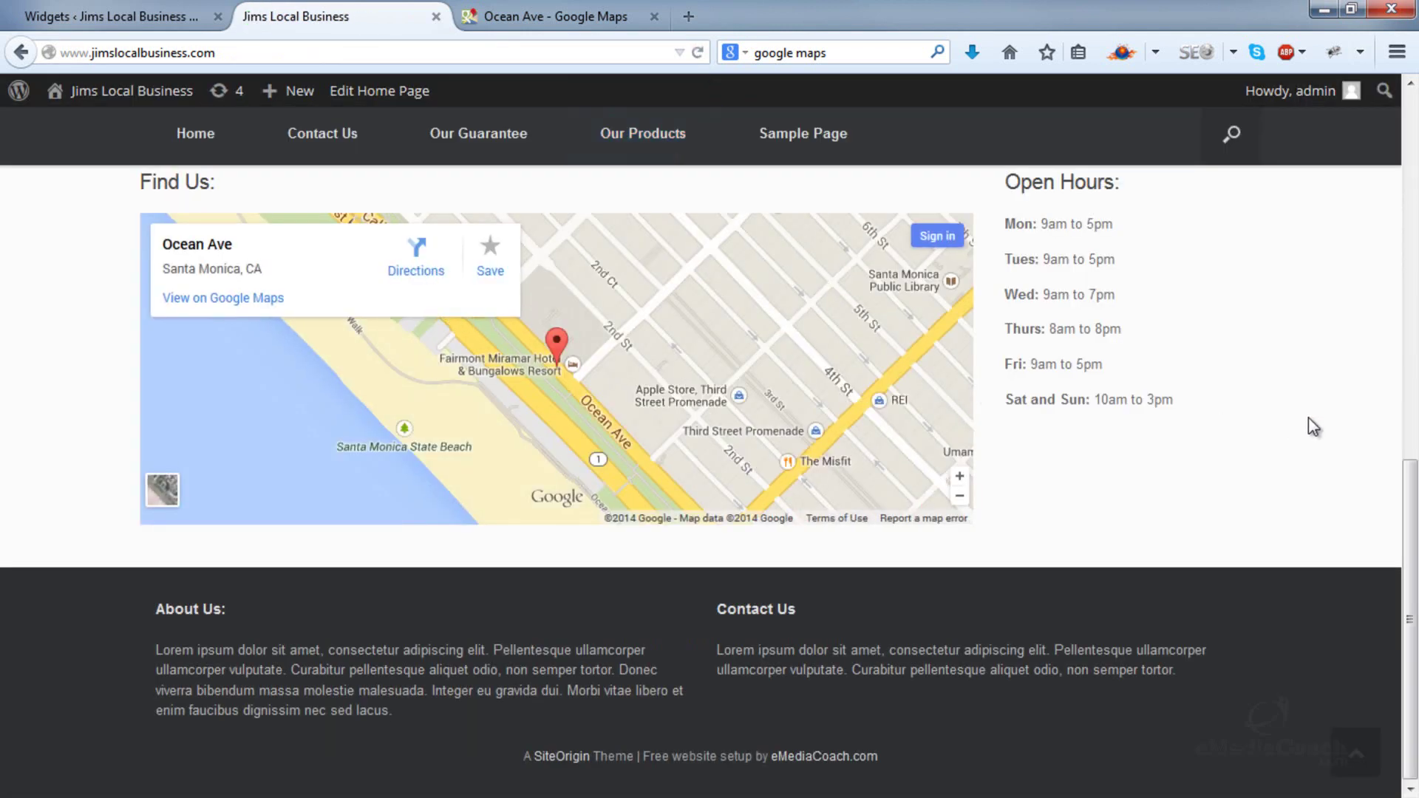
{"action": "scroll", "coordinate": [1308, 419], "scroll_direction": "up", "scroll_amount": 10}
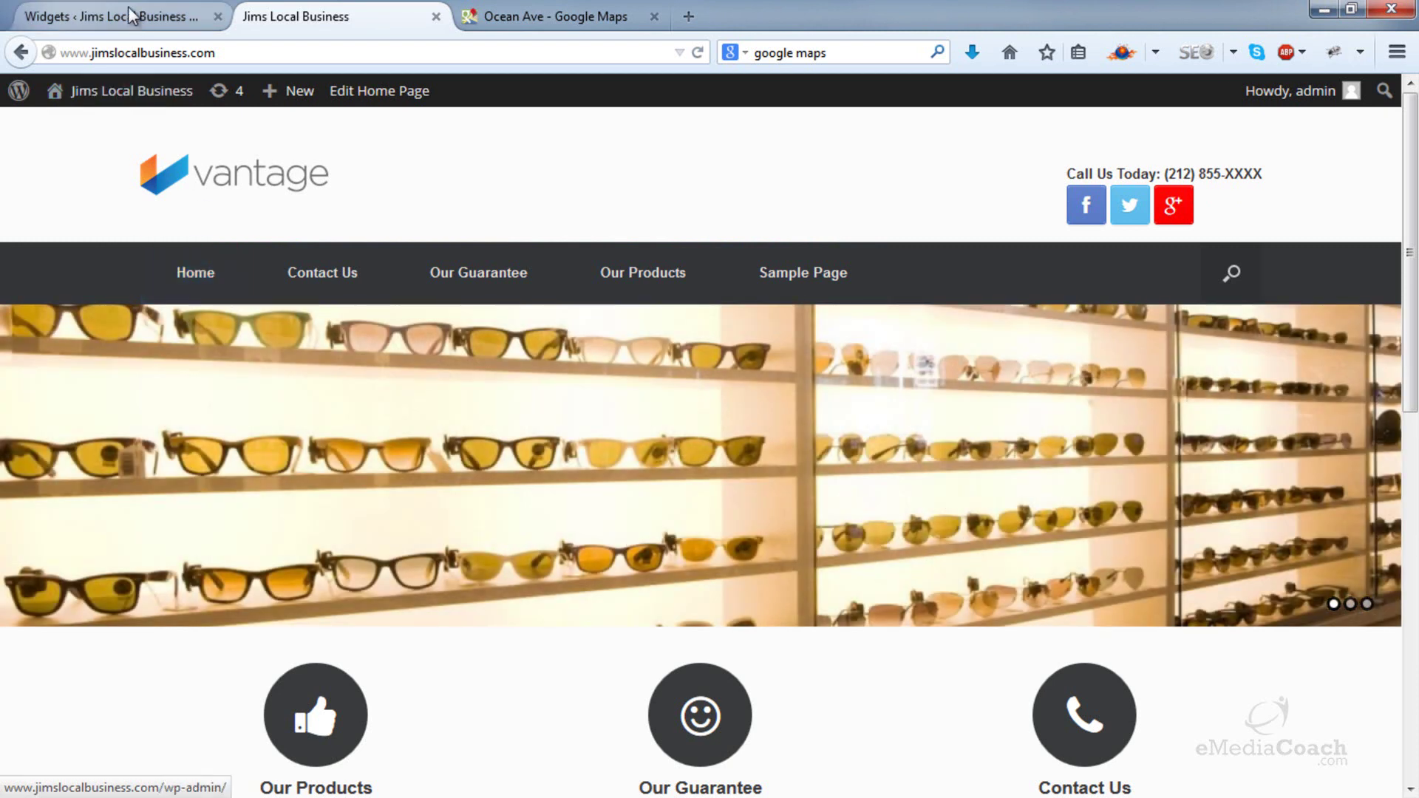
- Start a new page in a separate browser tab and title it Product 1
{"action": "left_click", "coordinate": [128, 6]}
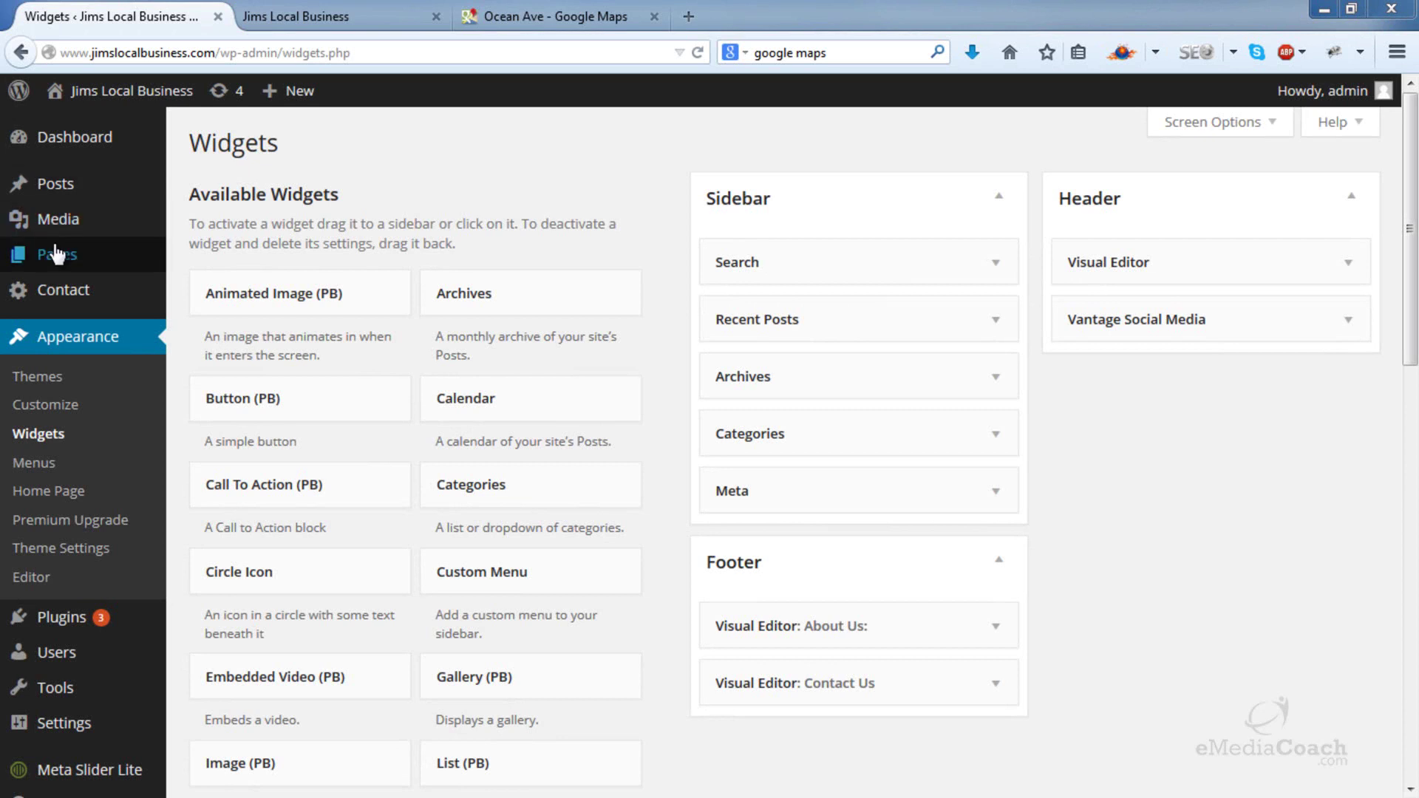
{"action": "mouse_move", "coordinate": [59, 255]}
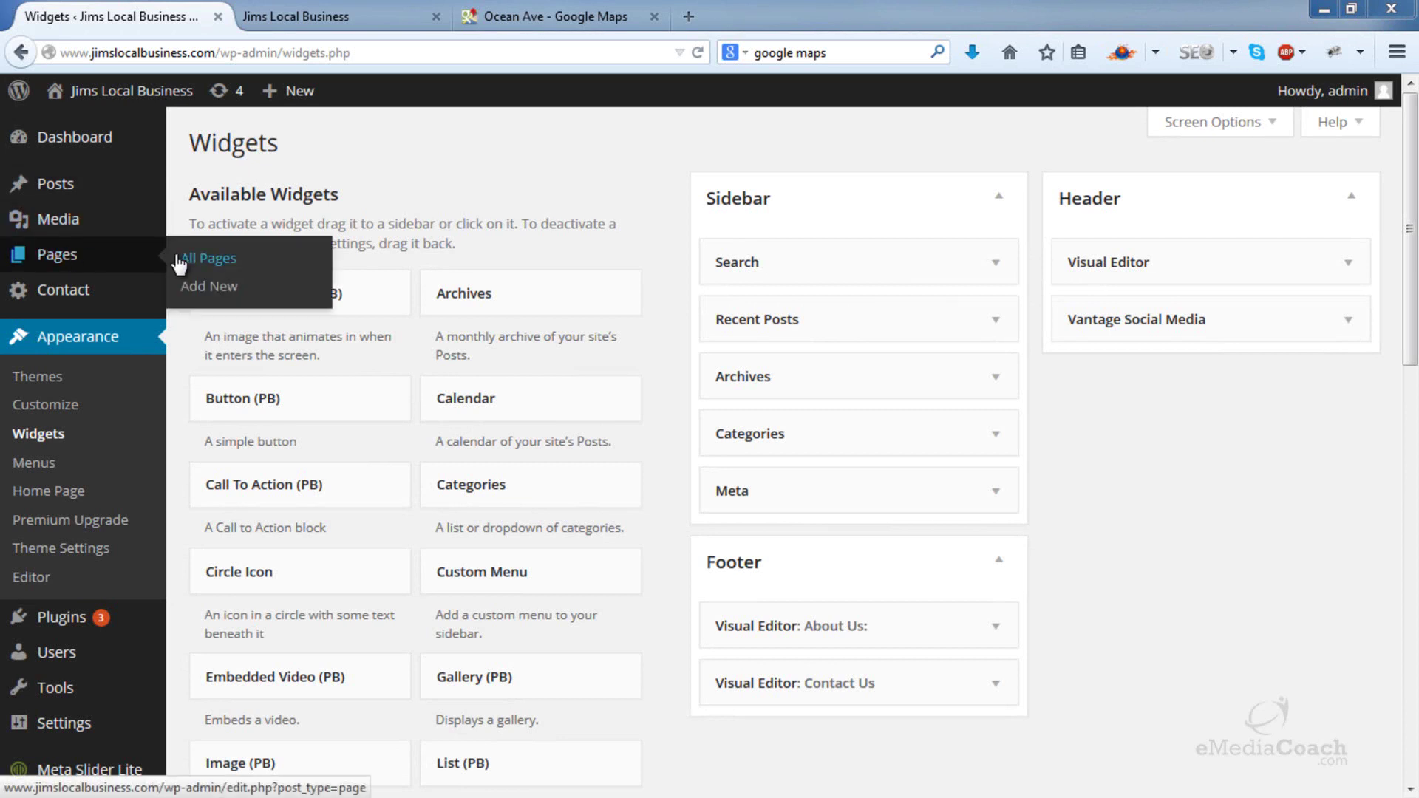
{"action": "right_click", "coordinate": [201, 290]}
{"action": "left_click", "coordinate": [251, 210]}
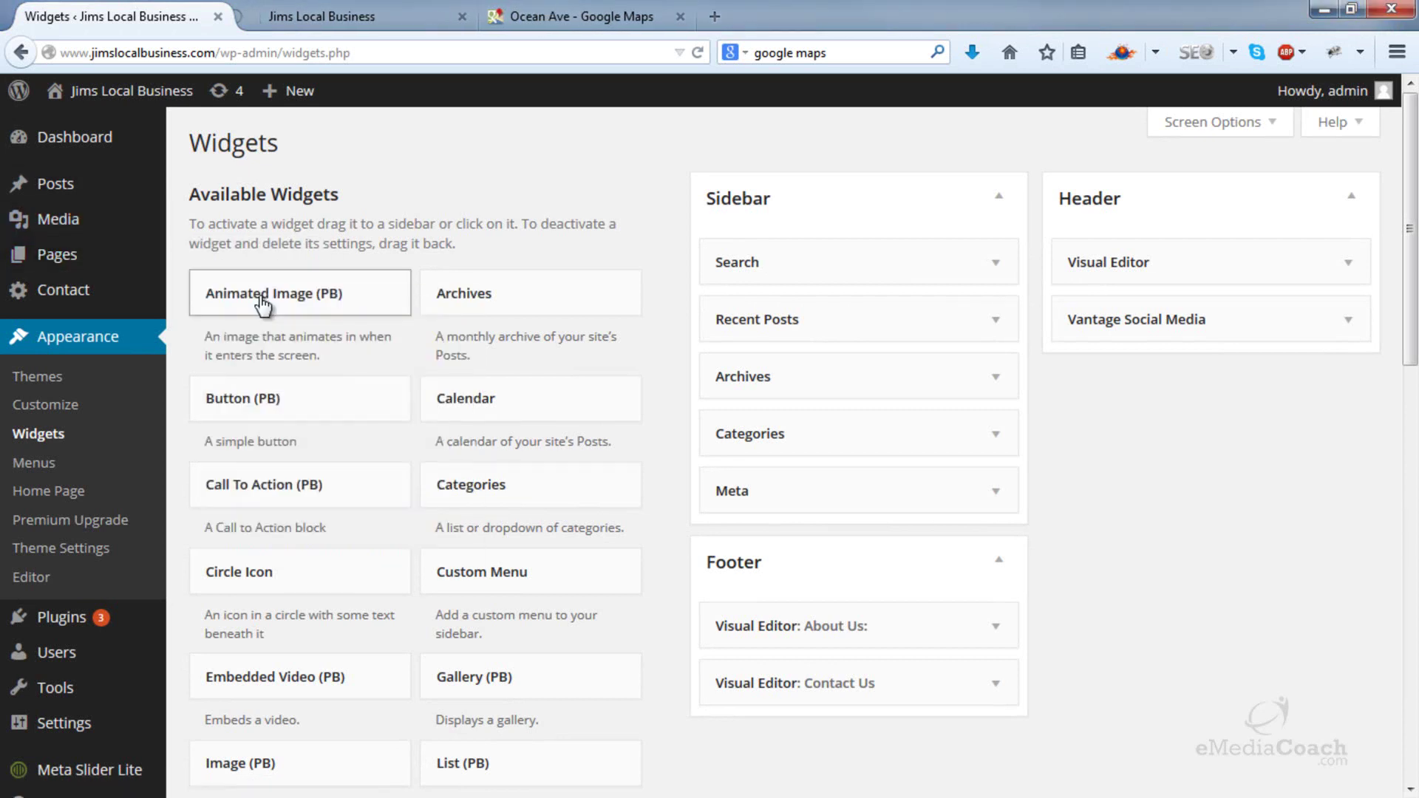
{"action": "left_click", "coordinate": [325, 15]}
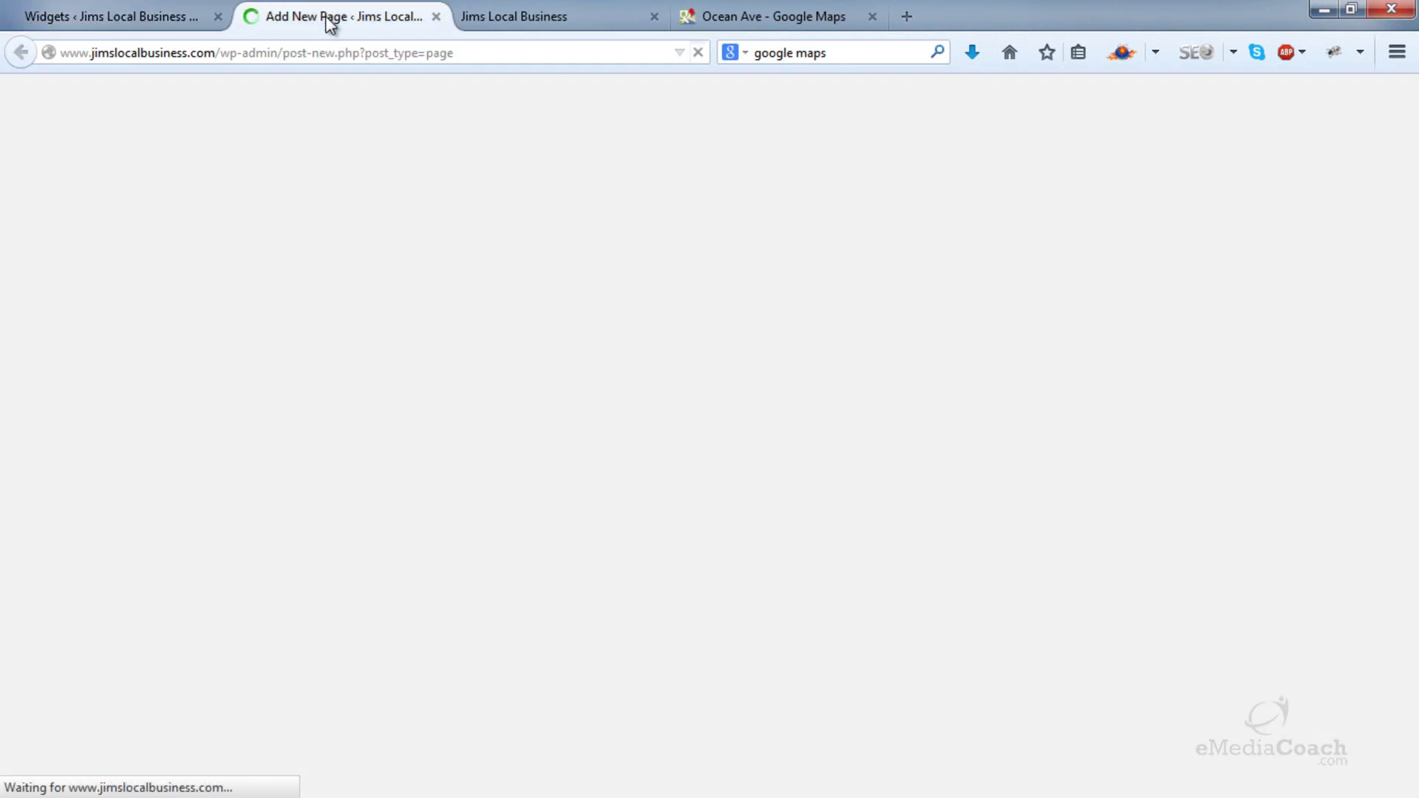
{"action": "left_click", "coordinate": [293, 192]}
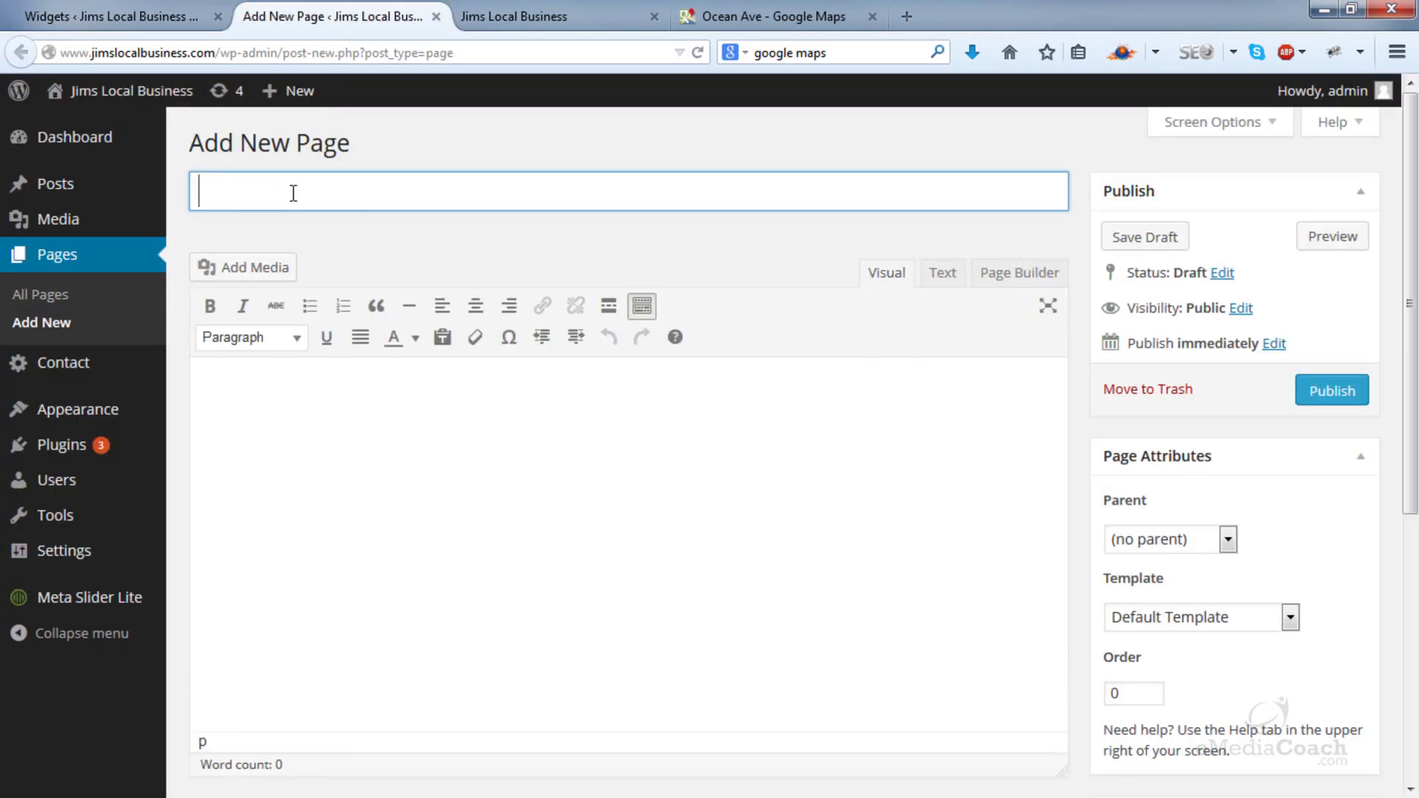
{"action": "type", "text": "Product 1"}
{"action": "left_click", "coordinate": [378, 463]}
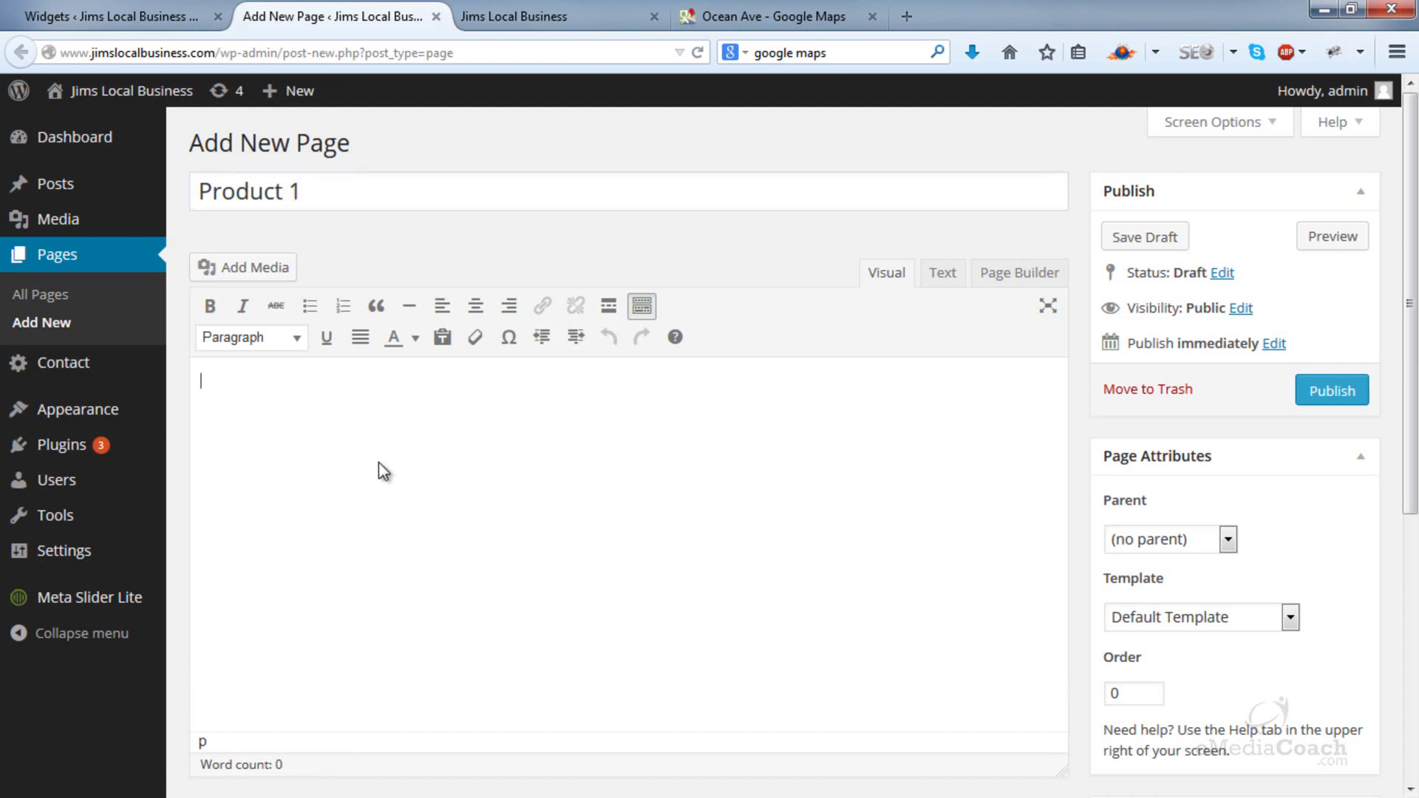
- Insert the sunglasses image Img1.jpg from the Media Library into the Product 1 page and centre it
{"action": "left_click", "coordinate": [273, 275]}
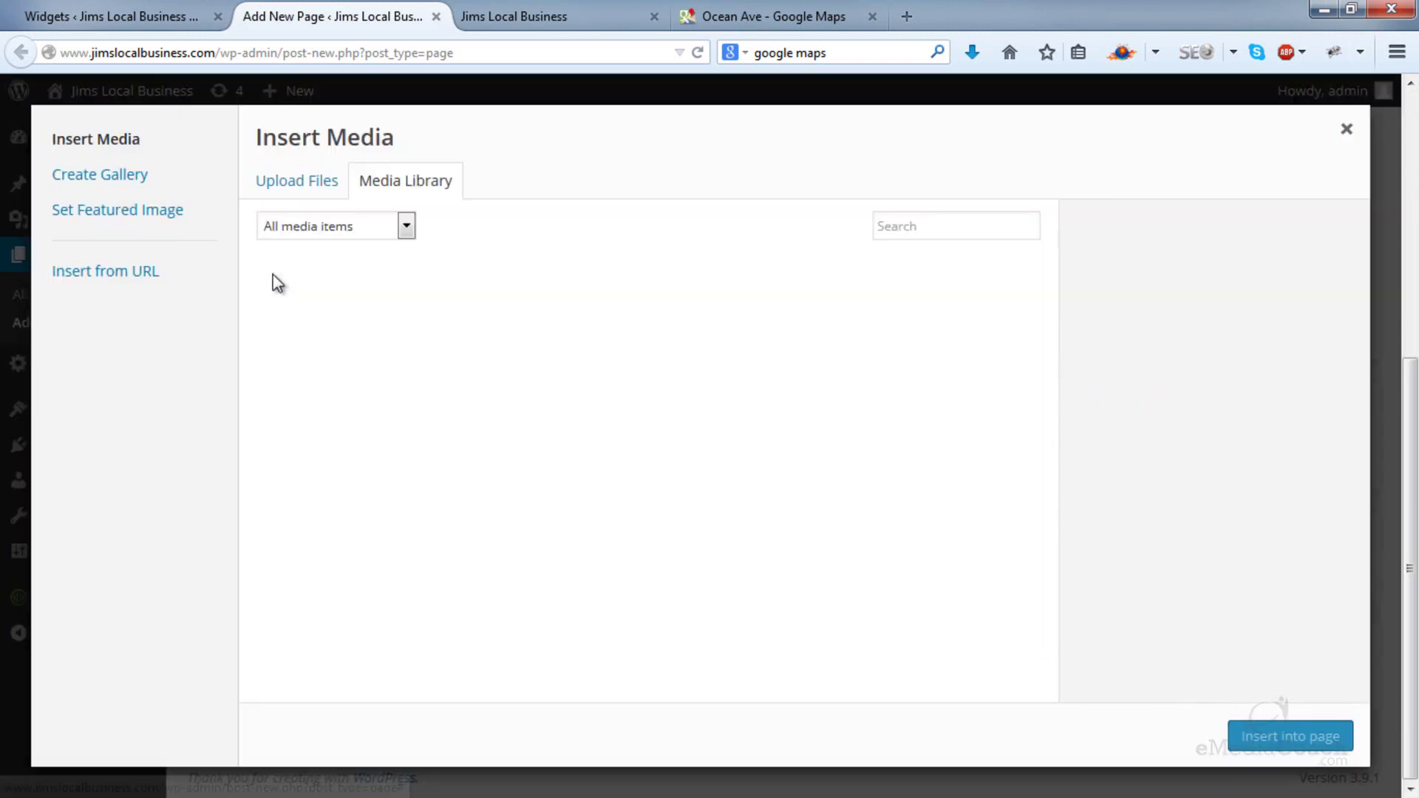
{"action": "left_click", "coordinate": [309, 189]}
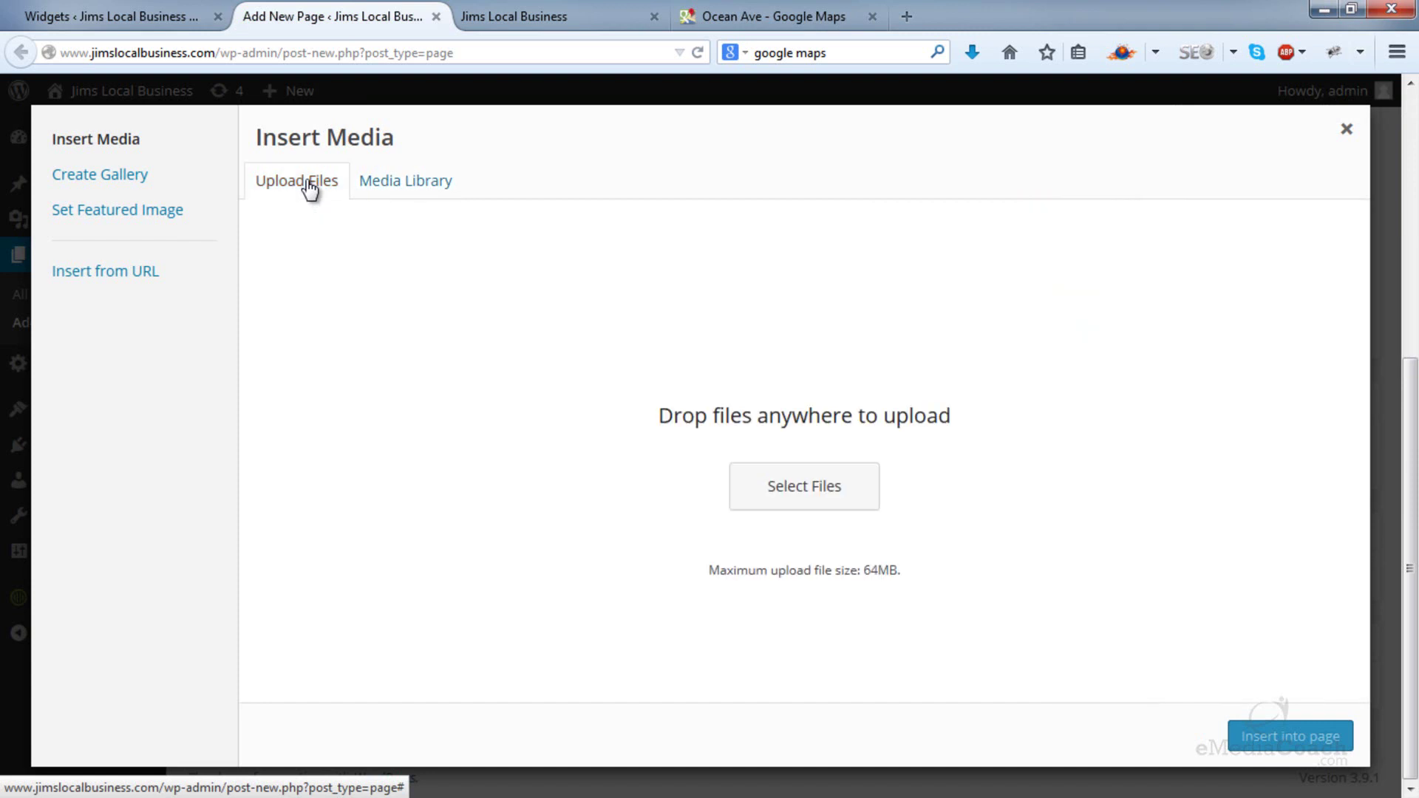
{"action": "left_click", "coordinate": [382, 182]}
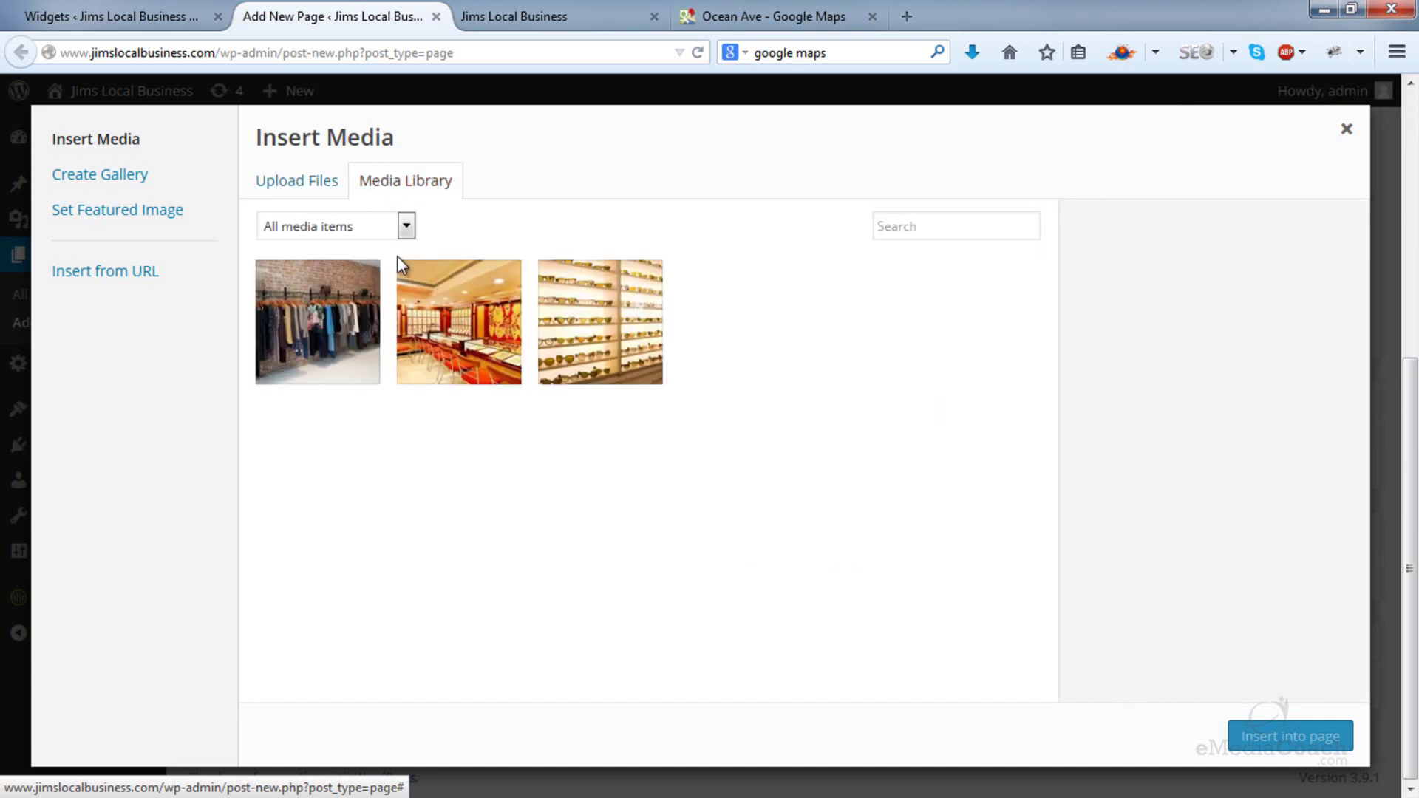
{"action": "left_click", "coordinate": [573, 303]}
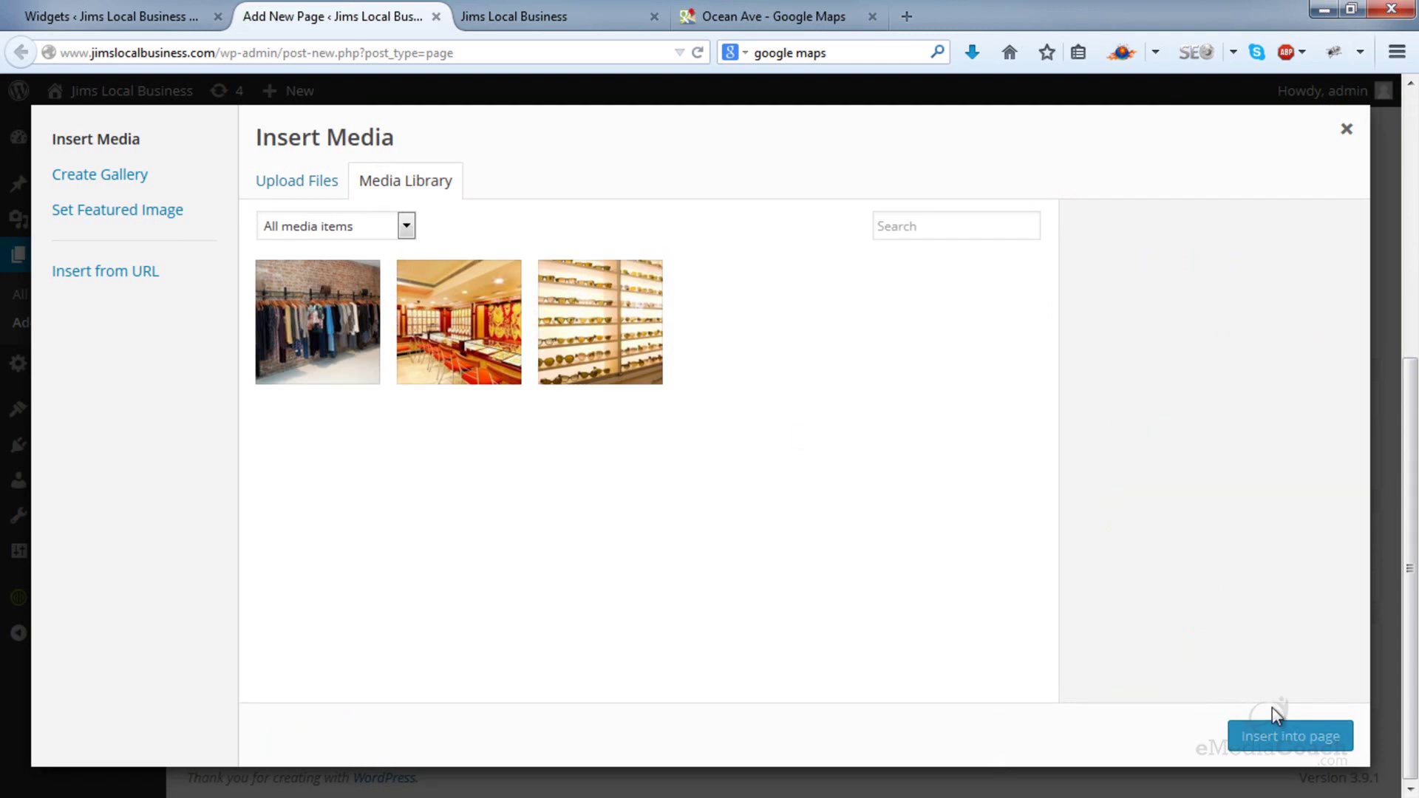
{"action": "left_click", "coordinate": [649, 332]}
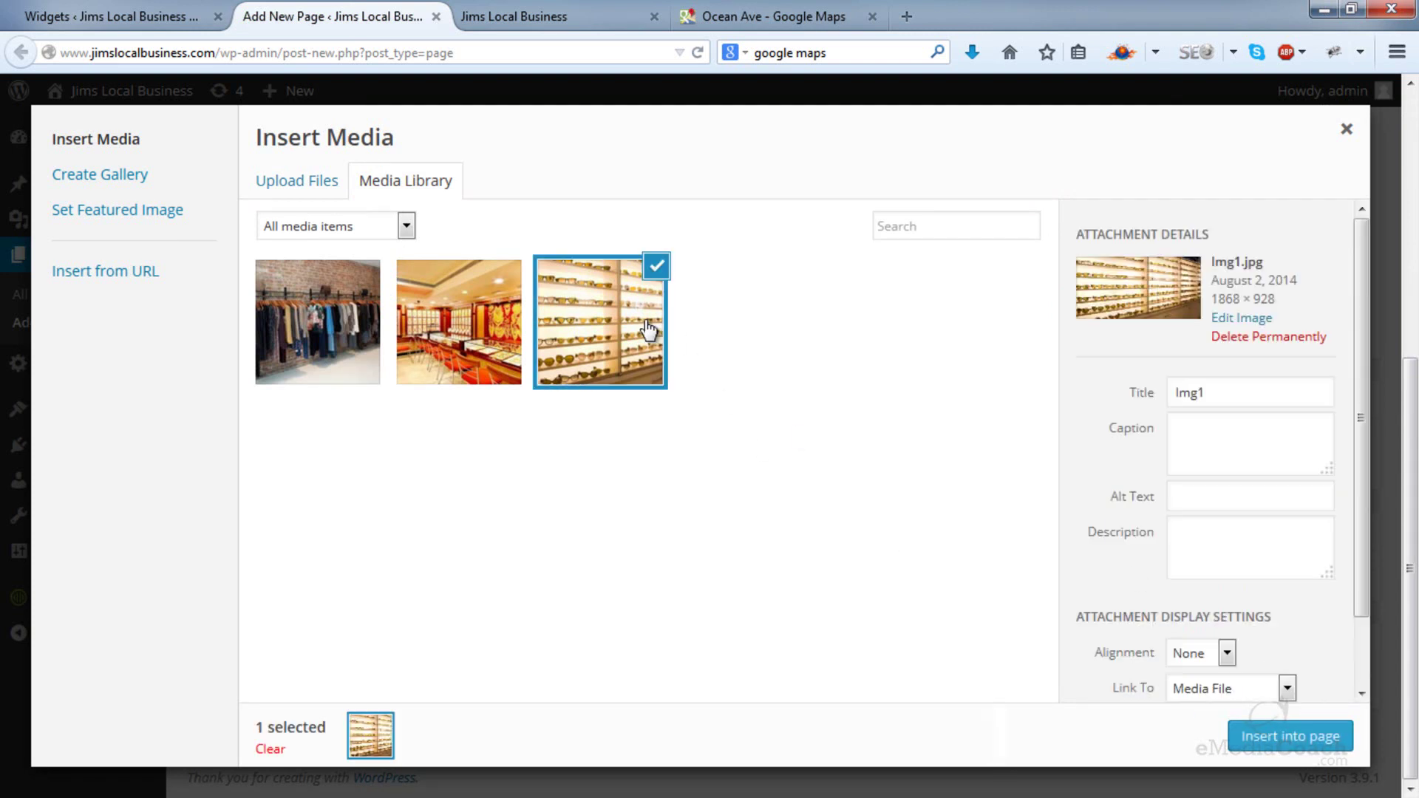
{"action": "left_click", "coordinate": [1298, 745]}
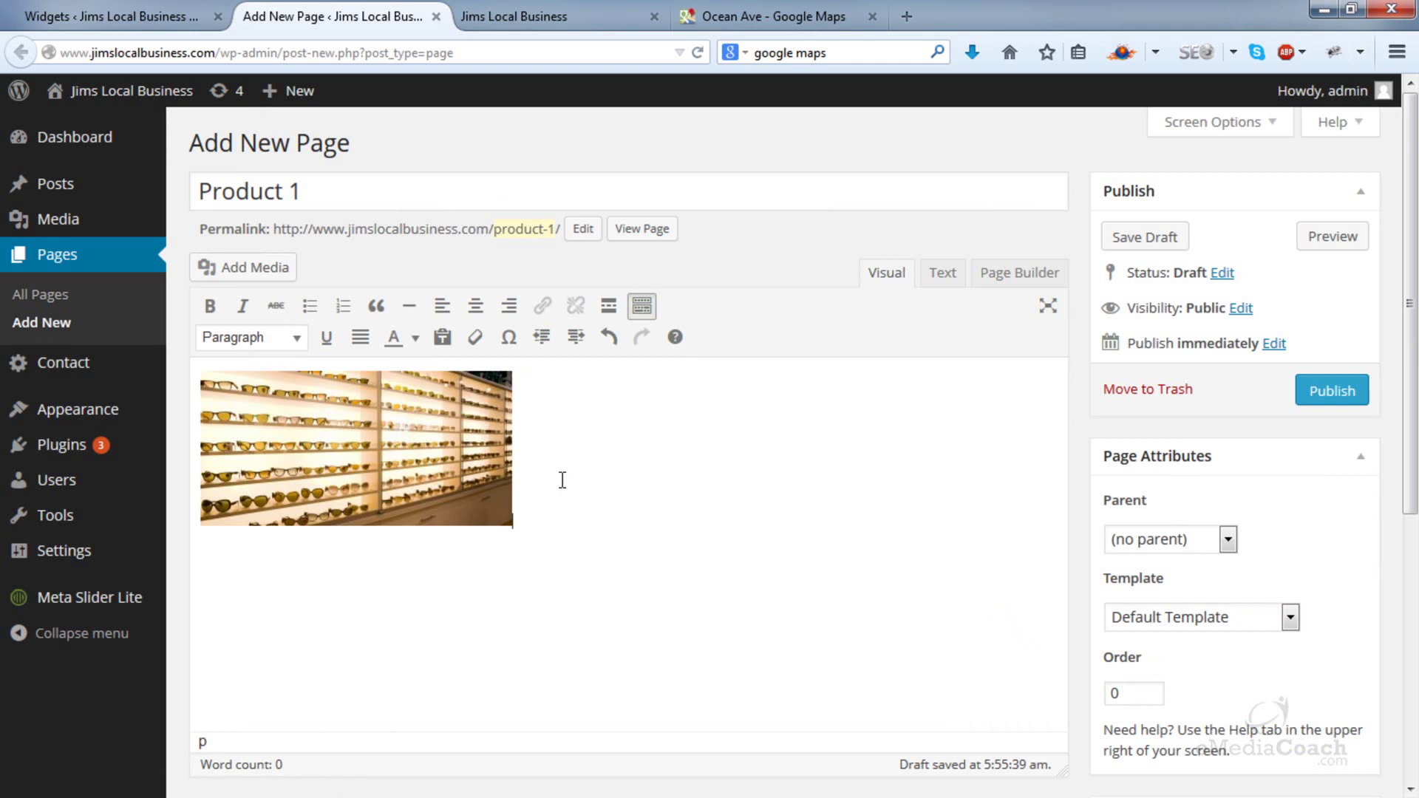
{"action": "left_click", "coordinate": [427, 427]}
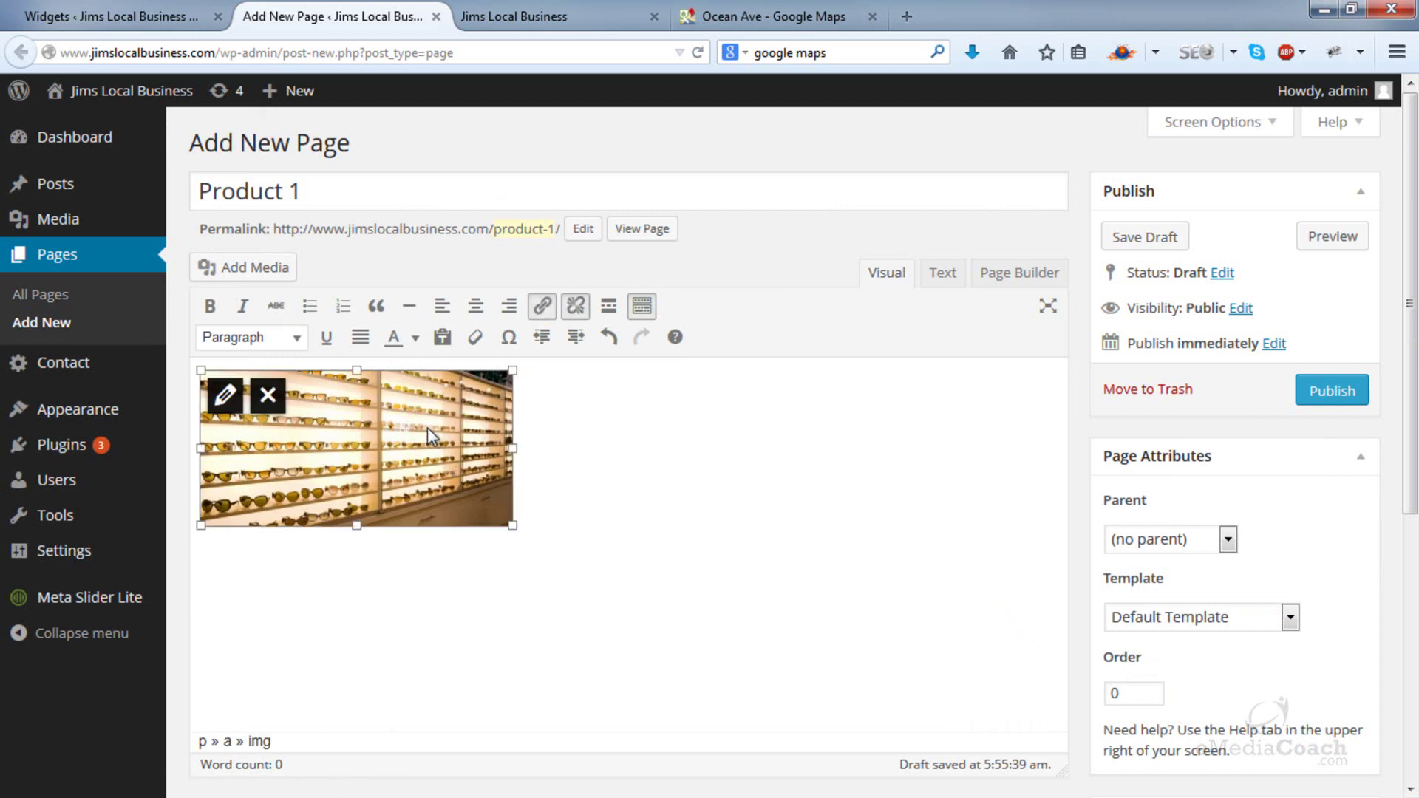
{"action": "left_click", "coordinate": [477, 310]}
- Add a "Lorem ipsum dolor sit amet" placeholder paragraph below the image and publish the Product 1 page
{"action": "left_click", "coordinate": [885, 481]}
{"action": "key", "text": "Return"}
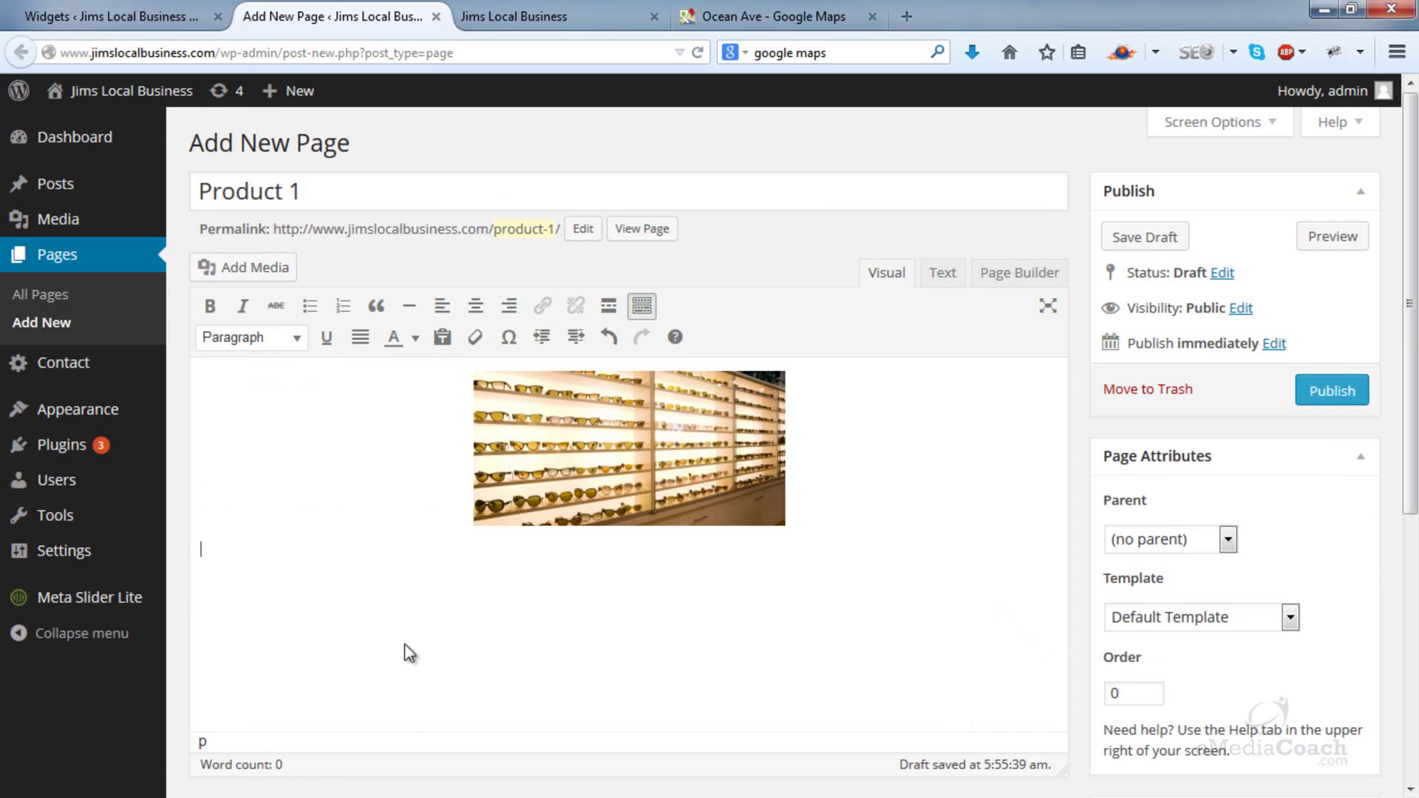
{"action": "type", "text": "Lorem ipsum dolor sit amet, consectetur adipiscing elit. Pellentesque ullamcorper ullamcorper vulputate. Curabitur pellentesque aliquet odio, non semper tortor. Donec viverra bibendum massa molestie malesuada. Integer eu gravida dui. Morbi vitae libero et enim faucibus dignissim nec sed lacus. Etiam adipiscing, dolor id blandit viverra, erat orci blandit mauris, ac luctus sem arcu quis ligula. Vestibulum eget consectetur quam. Proin lacinia rutrum metus, eget auctor mi sodales id. Aliquam pulvinar egestas leo eget pellentesque."}
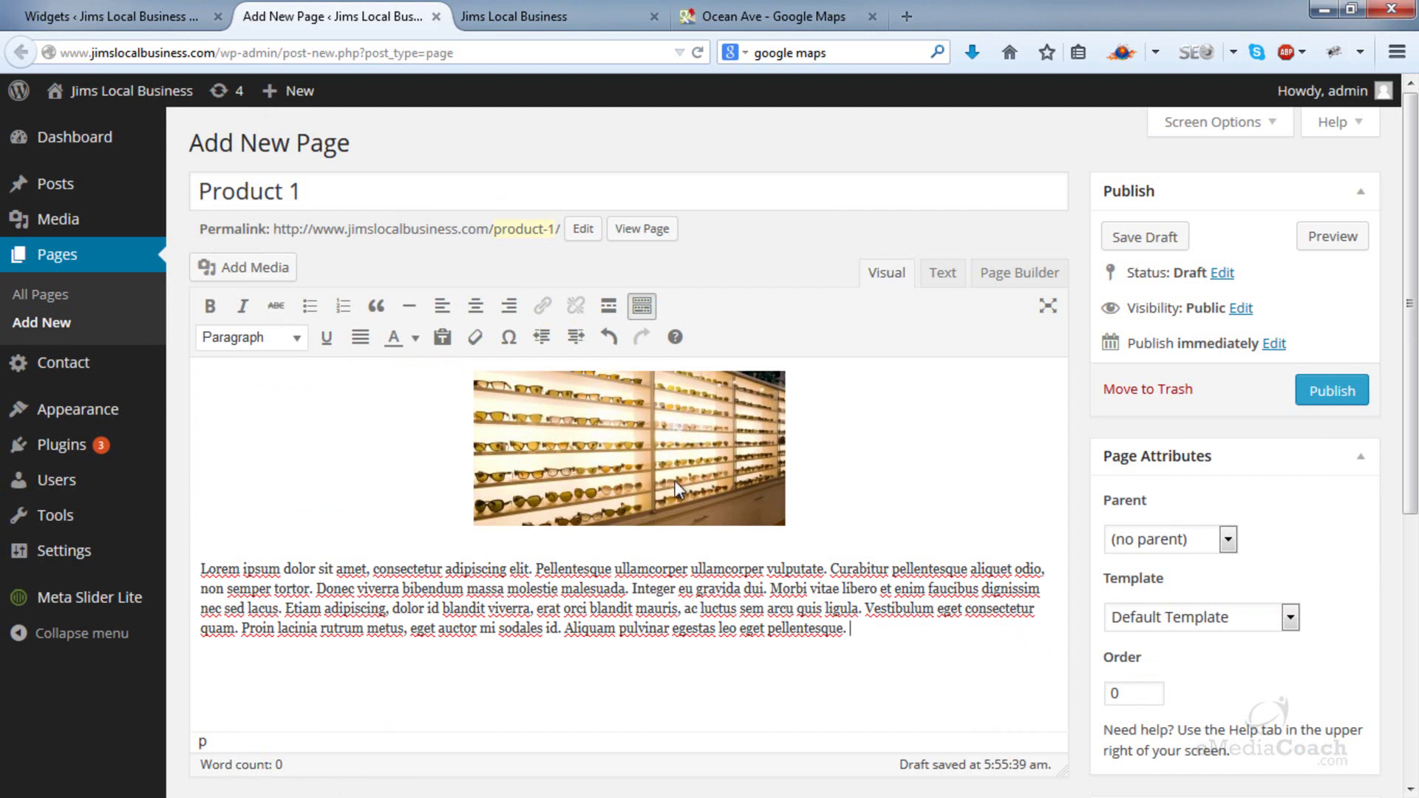
{"action": "left_click", "coordinate": [1304, 392]}
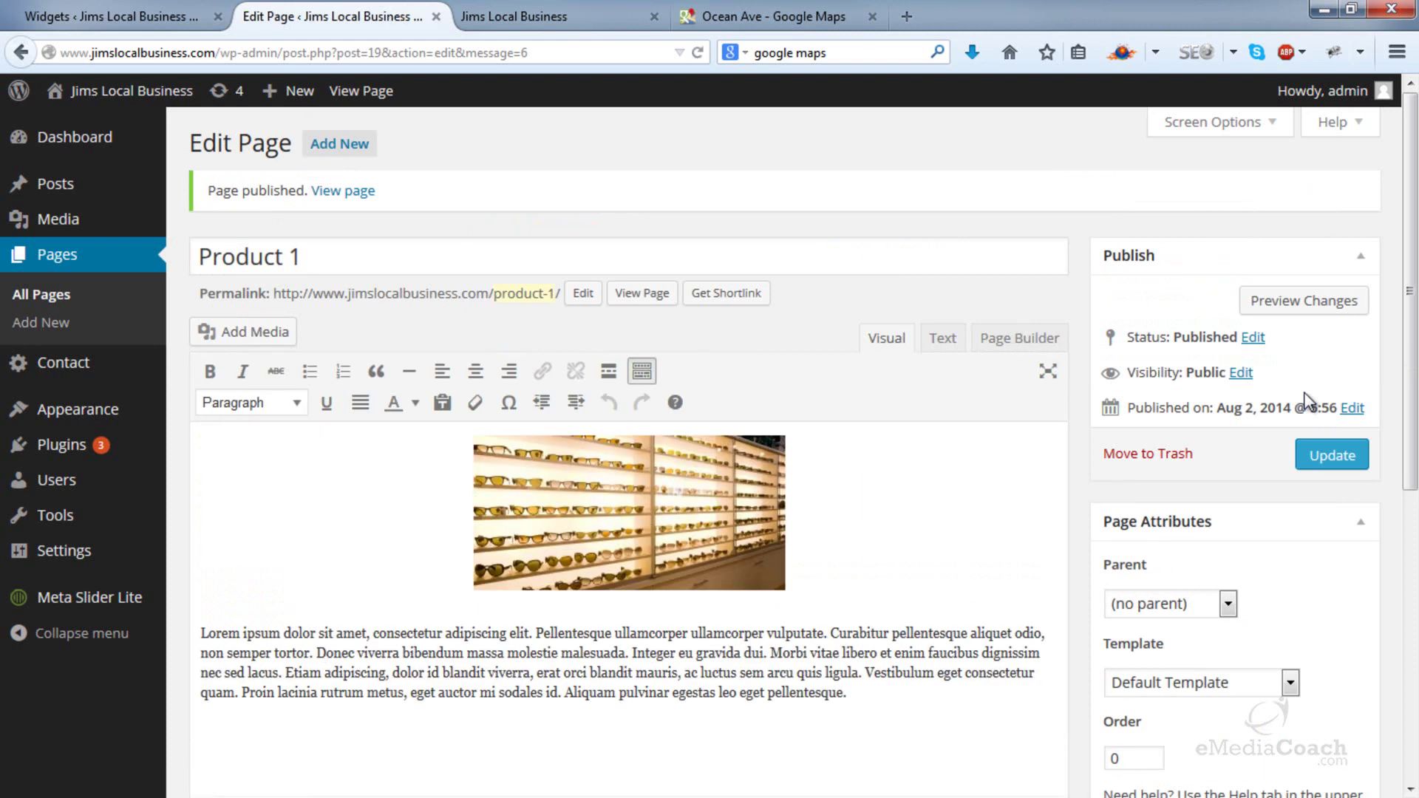
- Create a page titled Product 2 in a new browser tab, fill it with the Lorem ipsum paragraph and publish it
{"action": "right_click", "coordinate": [350, 151]}
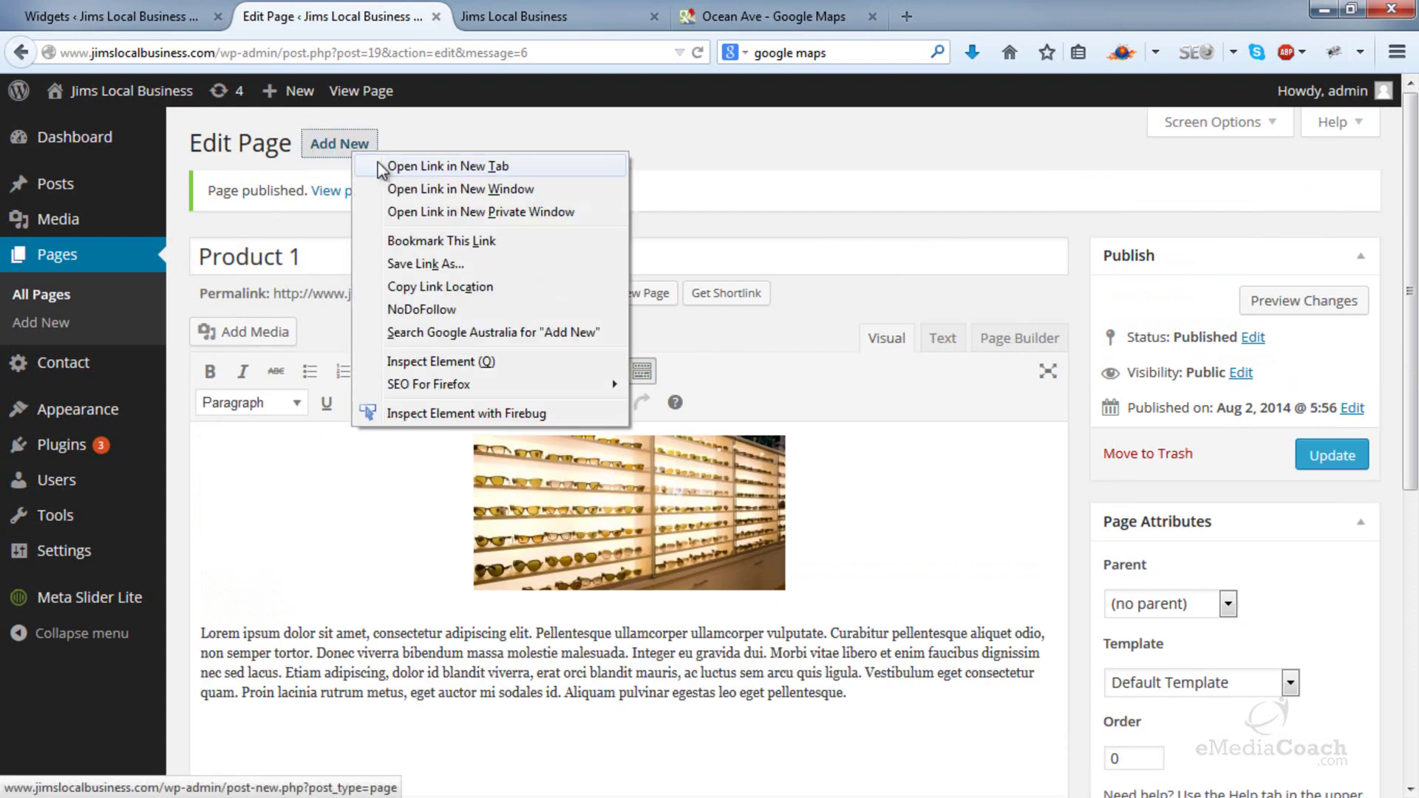
{"action": "left_click", "coordinate": [414, 166]}
{"action": "left_click", "coordinate": [508, 18]}
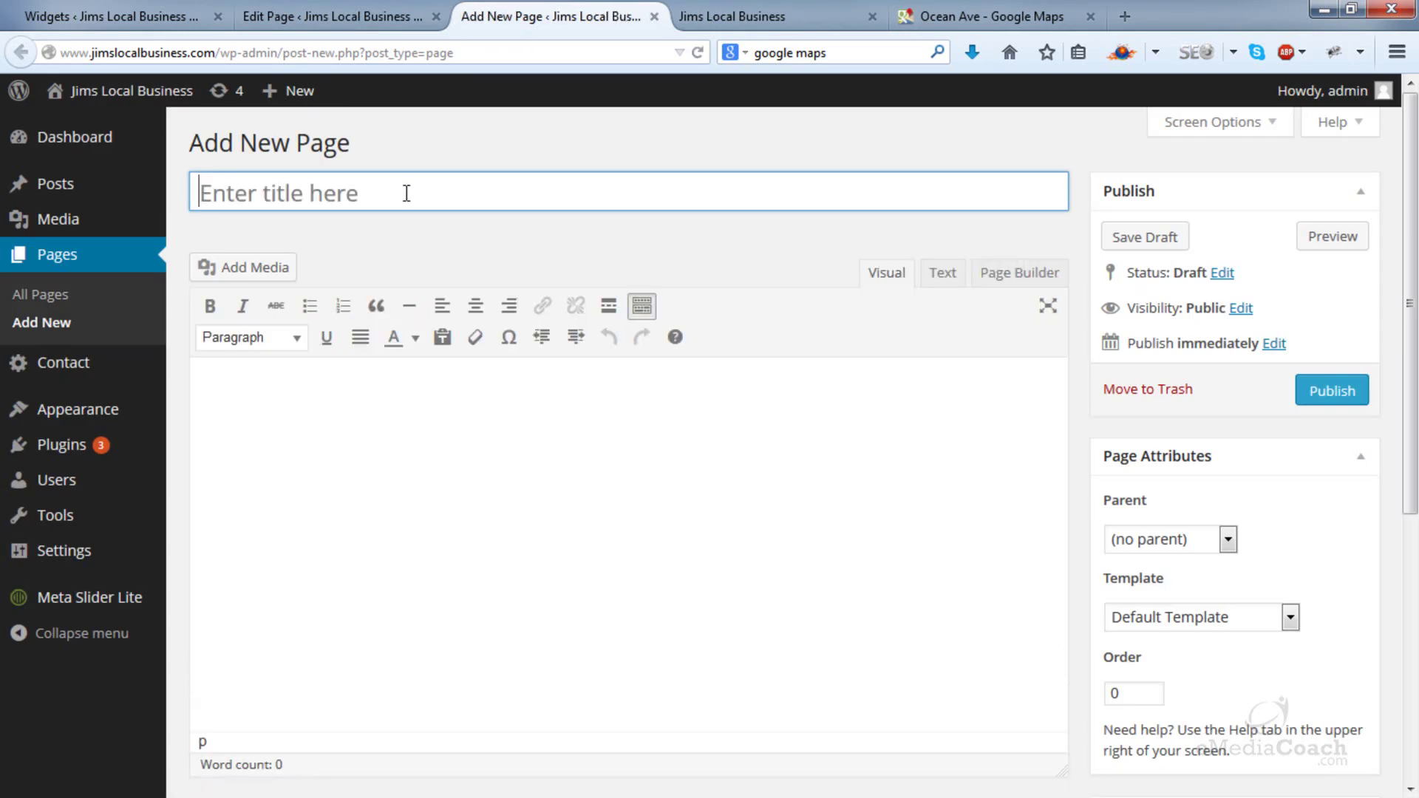
{"action": "left_click", "coordinate": [406, 193]}
{"action": "type", "text": "Product 2"}
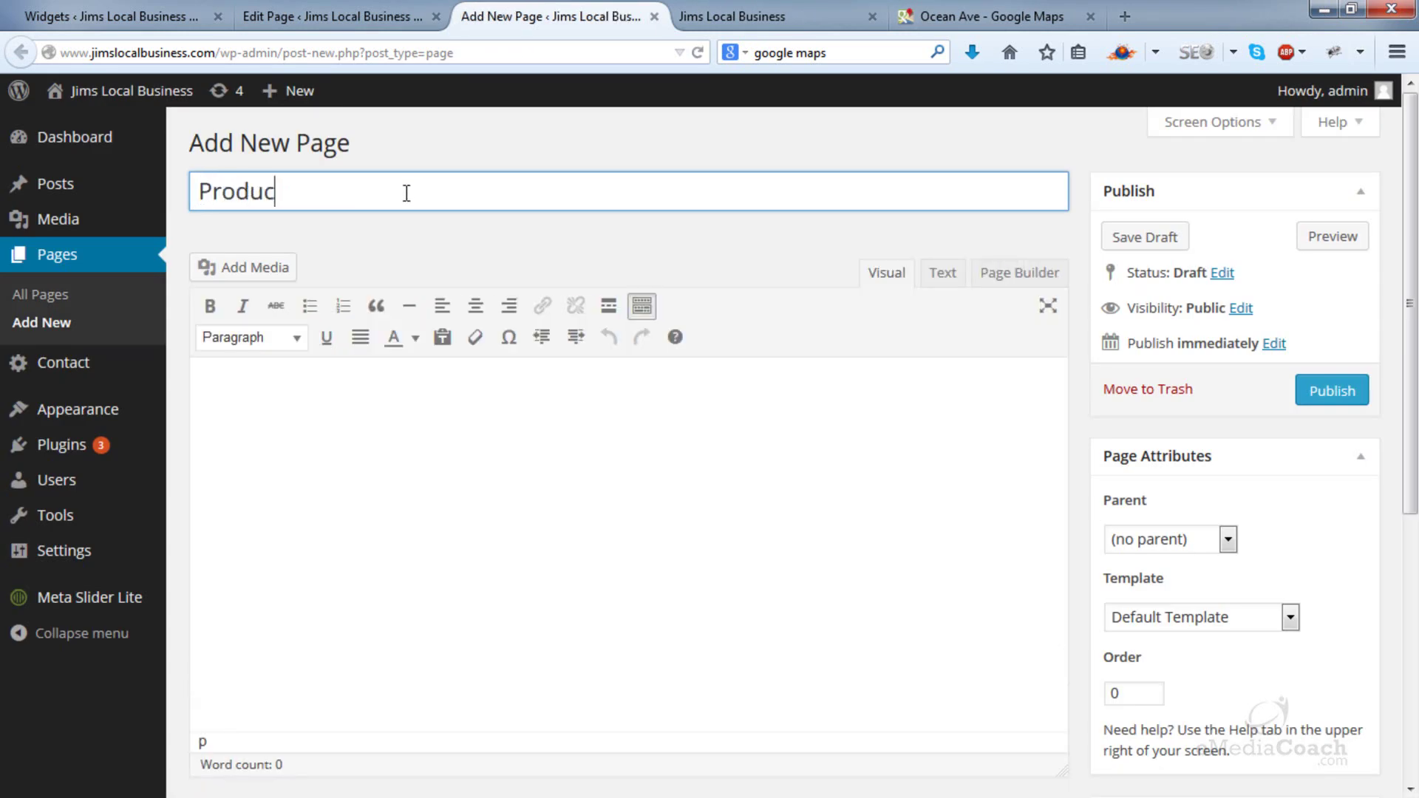
{"action": "left_click", "coordinate": [445, 401]}
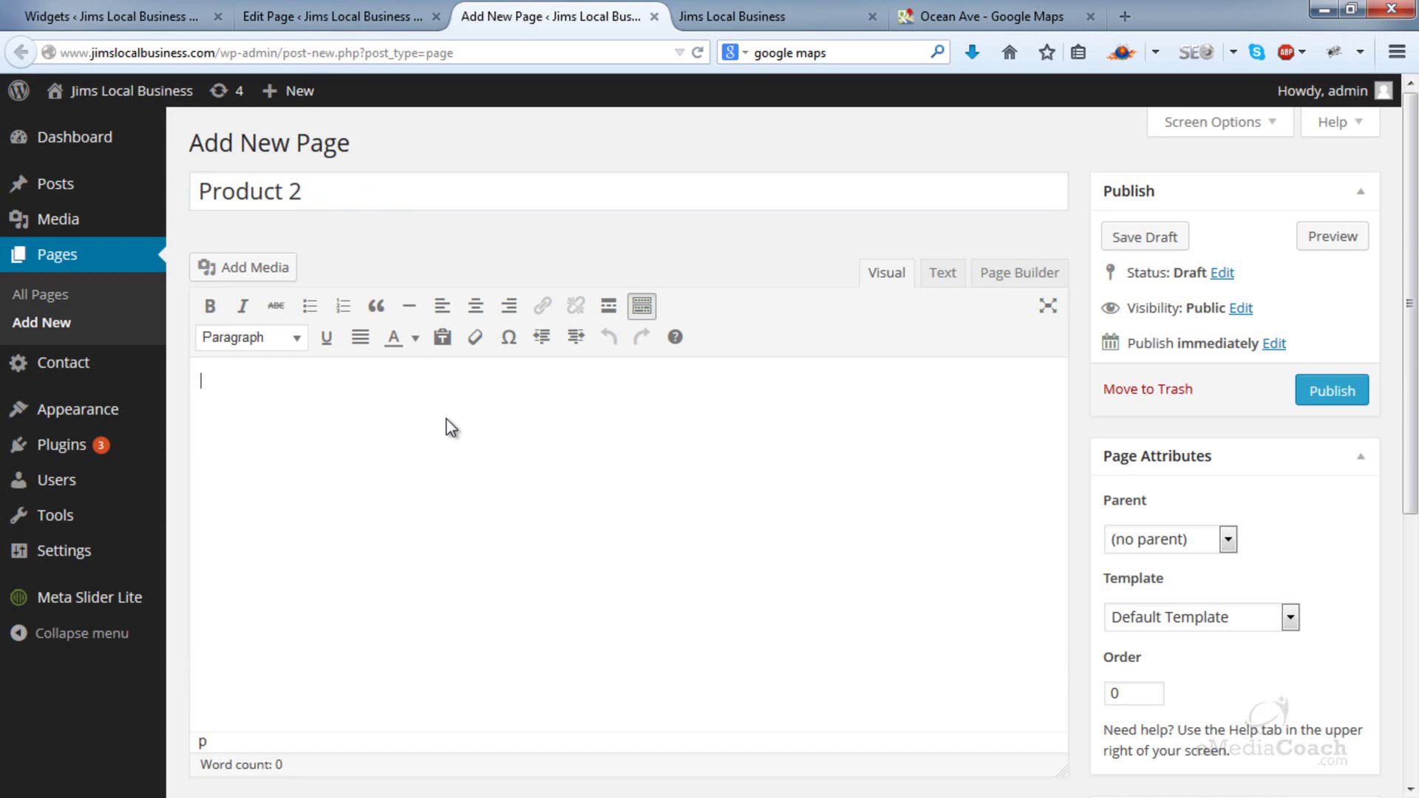
{"action": "type", "text": "Lorem ipsum dolor sit amet, consectetur adipiscing elit. Pellentesque ullamcorper ullamcorper vulputate. Curabitur pellentesque aliquet odio, non semper tortor. Donec viverra bibendum massa molestie malesuada. Integer eu gravida dui. Morbi vitae libero et enim faucibus dignissim nec sed lacus. Etiam adipiscing, dolor id blandit viverra, erat orci blandit mauris, ac luctus sem arcu quis ligula. Vestibulum eget consectetur quam. Proin lacinia rutrum metus, eget auctor mi sodales id. Aliquam pulvinar egestas leo eget pellentesque."}
{"action": "left_click", "coordinate": [1329, 392]}
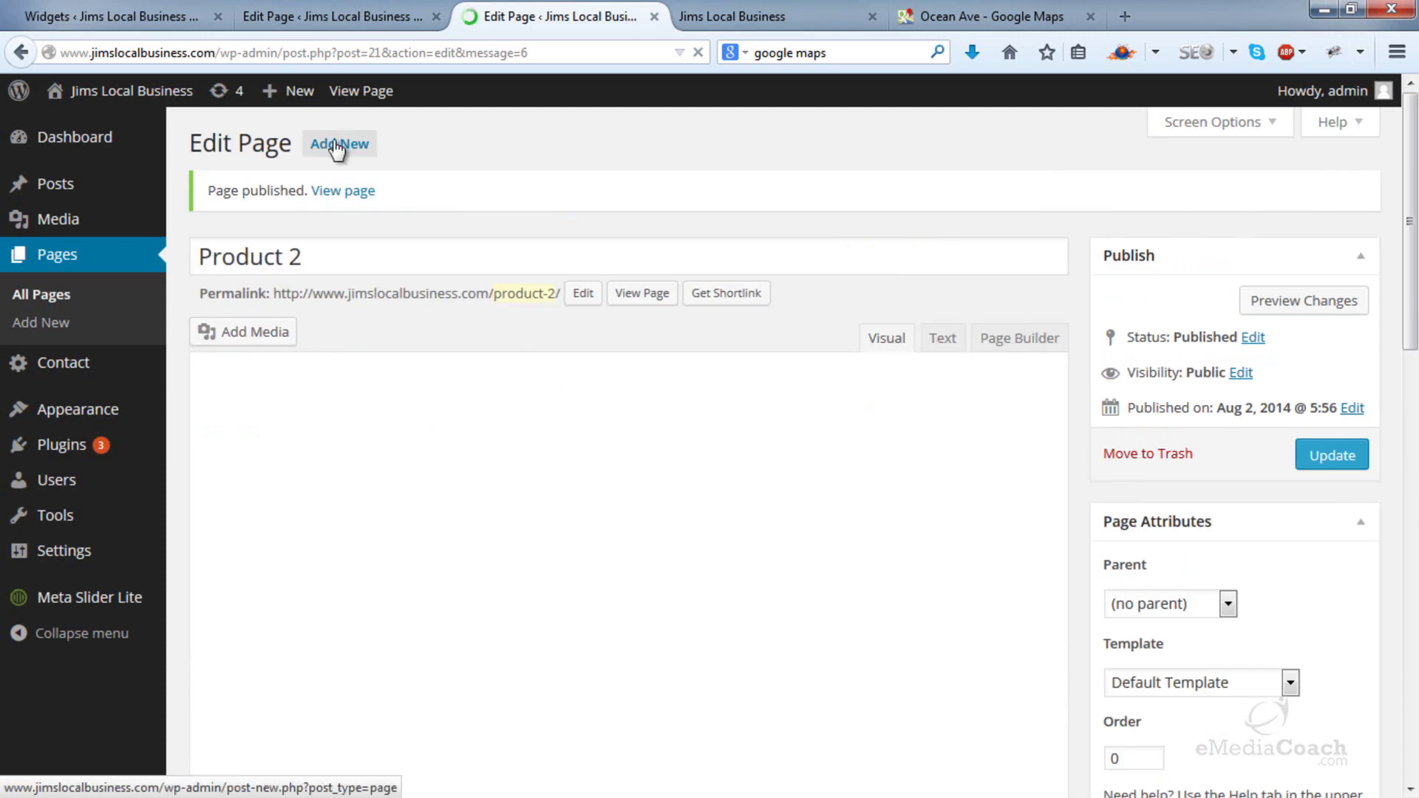
- Create a page titled Product 3 in a new browser tab, fill it with the Lorem ipsum paragraph and publish it
{"action": "right_click", "coordinate": [336, 145]}
{"action": "left_click", "coordinate": [388, 161]}
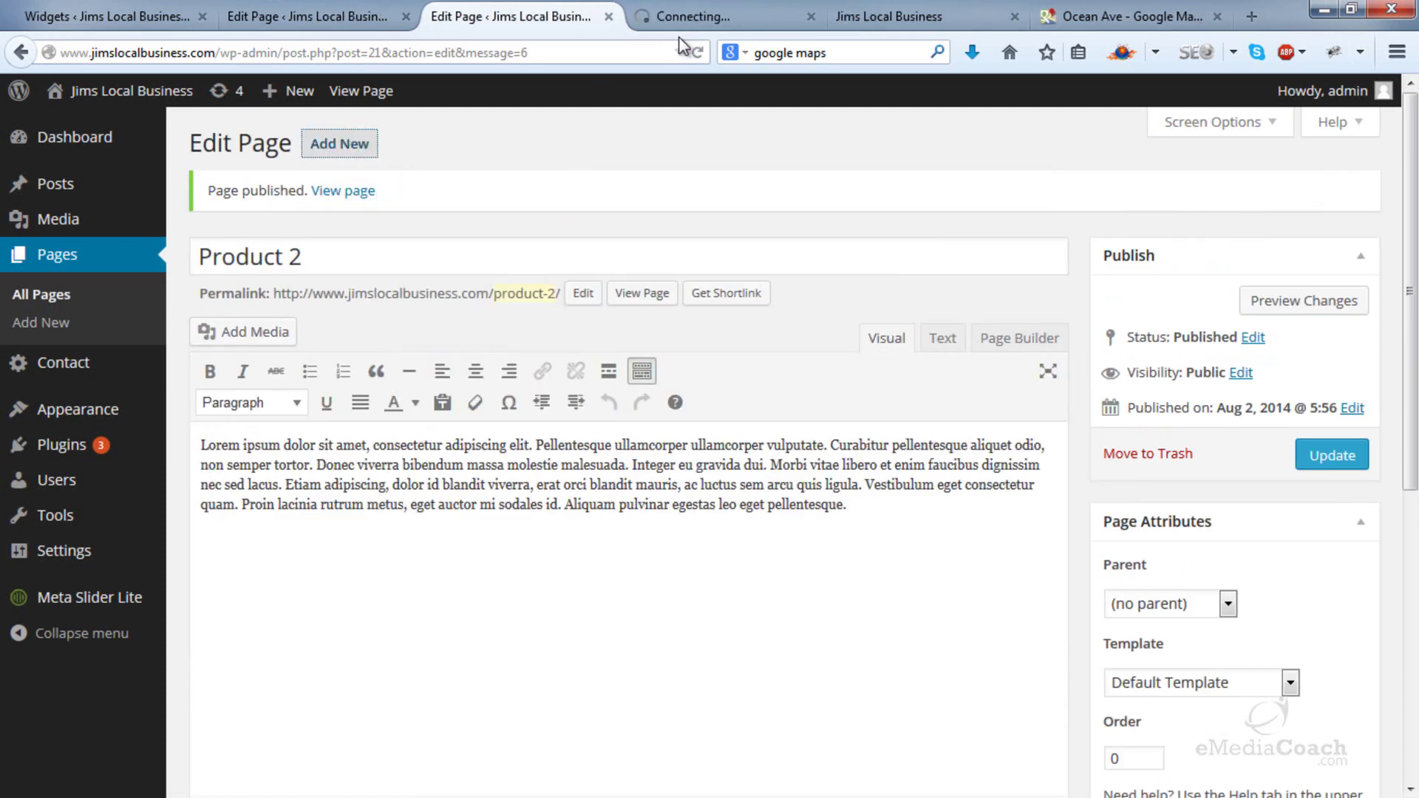
{"action": "left_click", "coordinate": [686, 15]}
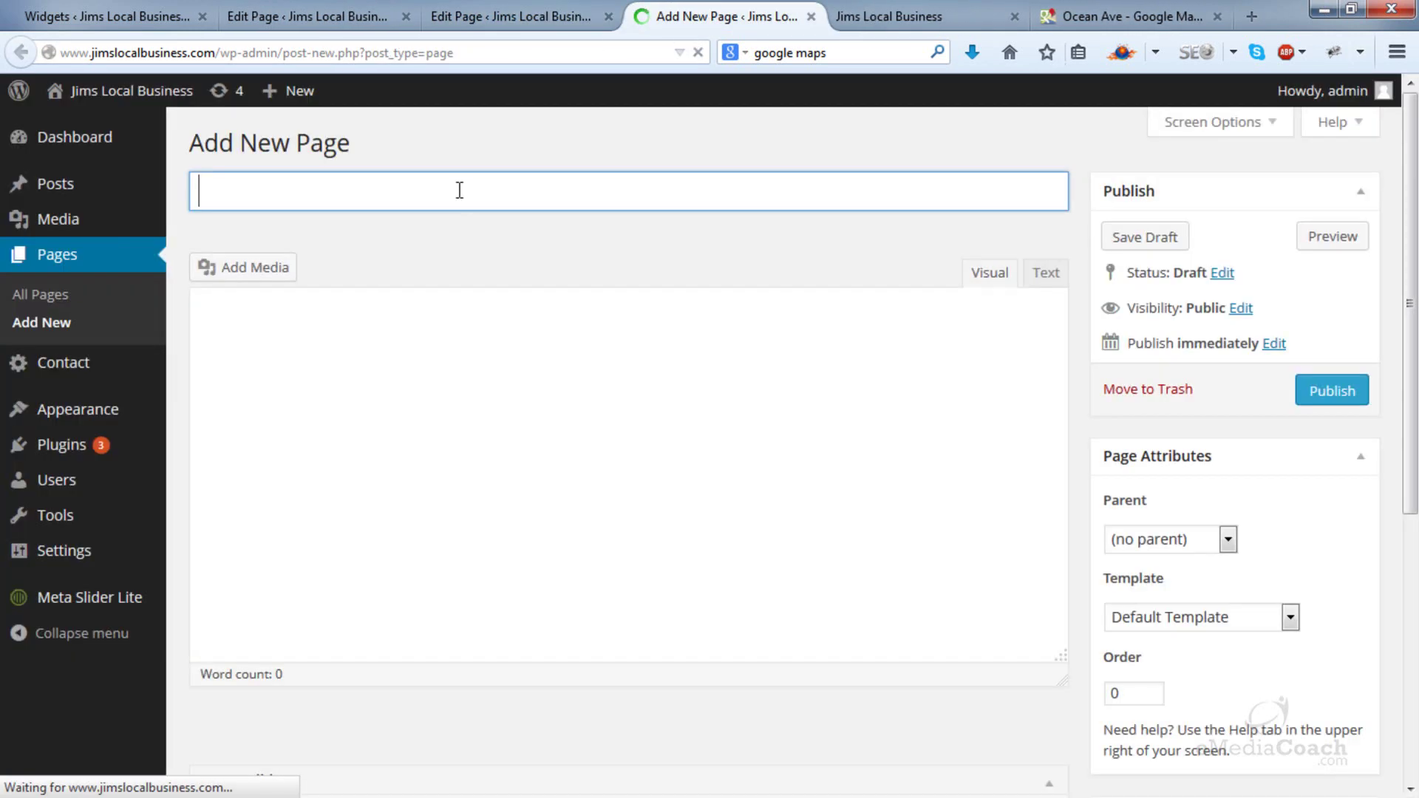
{"action": "type", "text": "Product 3"}
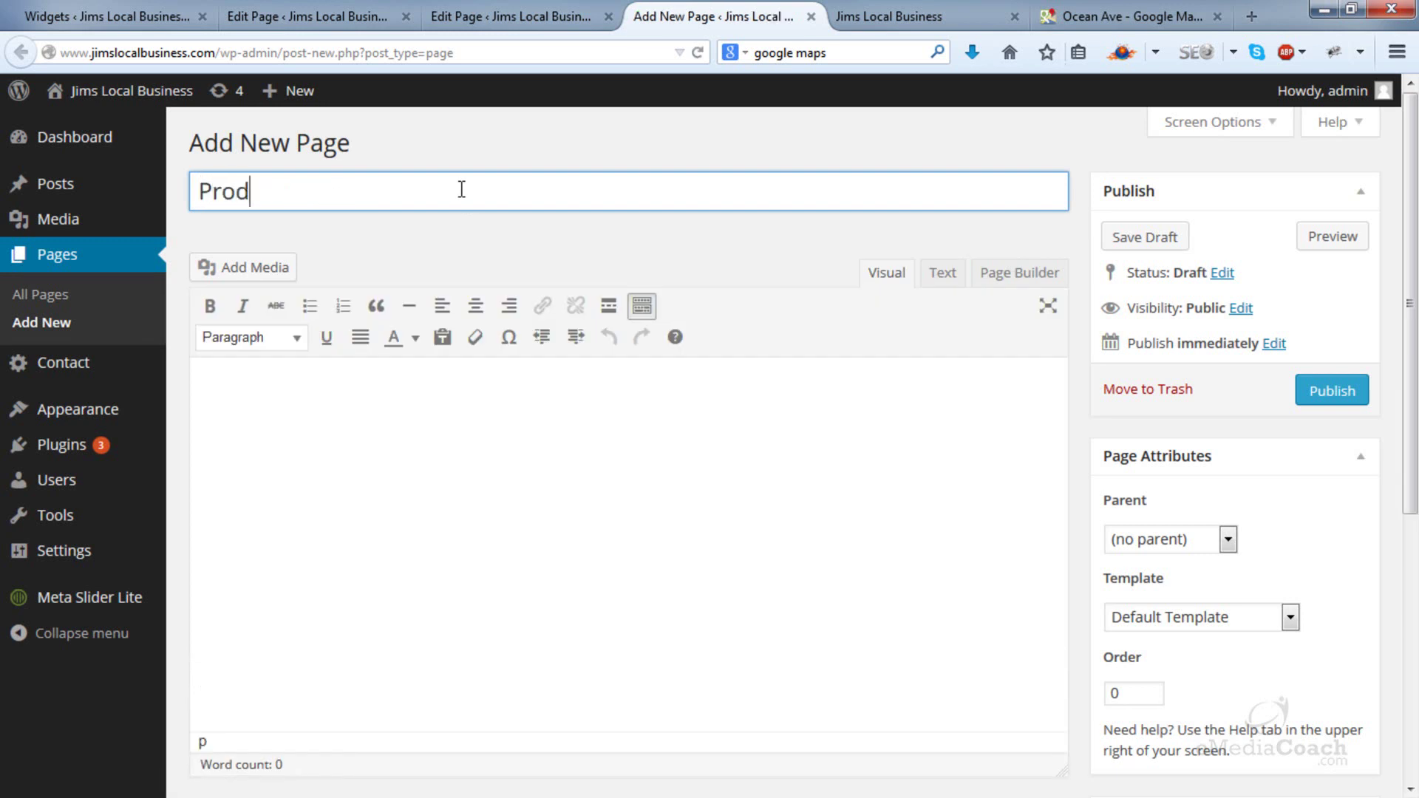
{"action": "left_click", "coordinate": [442, 427]}
{"action": "type", "text": "Lorem ipsum dolor sit amet, consectetur adipiscing elit. Pellentesque ullamcorper ullamcorper vulputate. Curabitur pellentesque aliquet odio, non semper tortor. Donec viverra bibendum massa molestie malesuada. Integer eu gravida dui. Morbi vitae libero et enim faucibus dignissim nec sed lacus. Etiam adipiscing, dolor id blandit viverra, erat orci blandit mauris, ac luctus sem arcu quis ligula. Vestibulum eget consectetur quam. Proin lacinia rutrum metus, eget auctor mi sodales id. Aliquam pulvinar egestas leo eget pellentesque."}
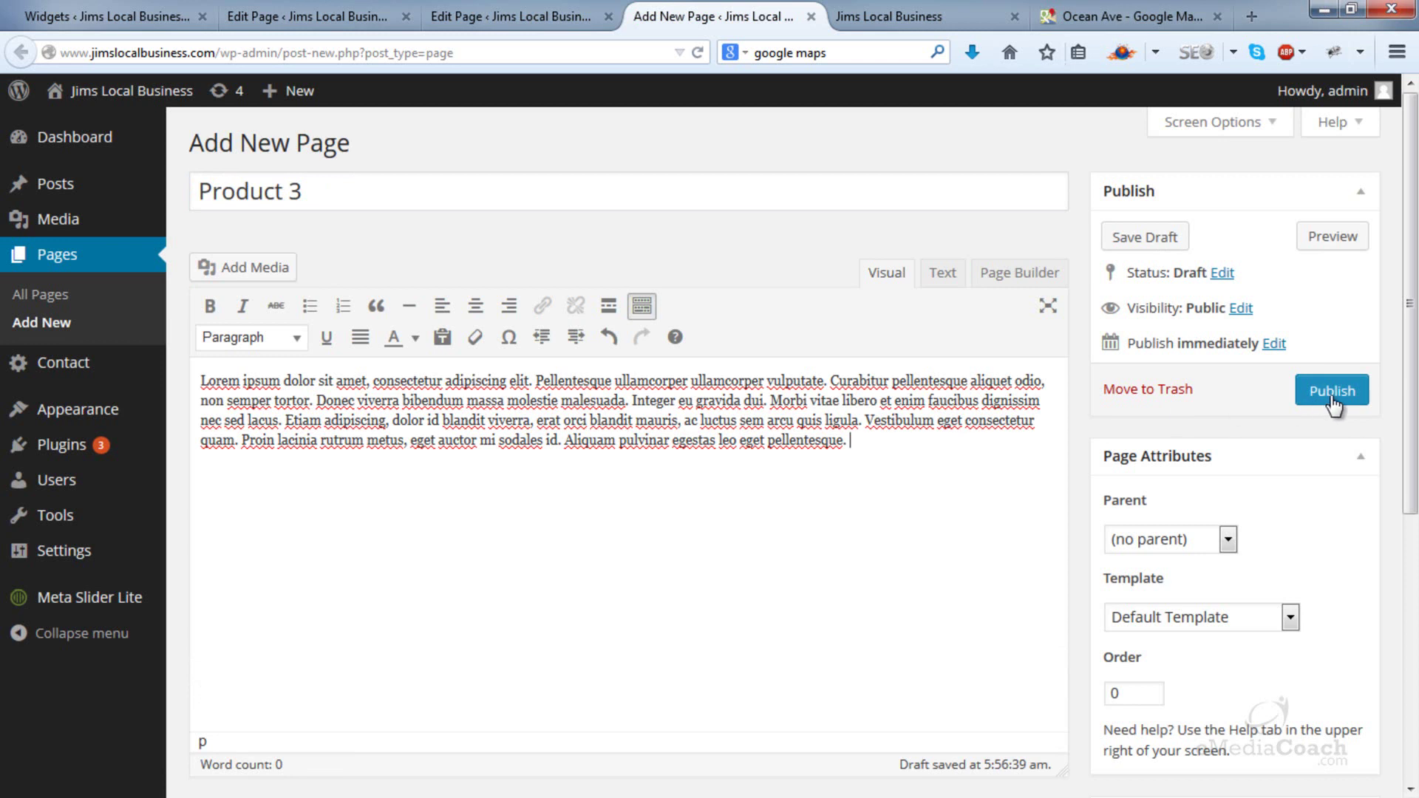
{"action": "left_click", "coordinate": [1331, 399]}
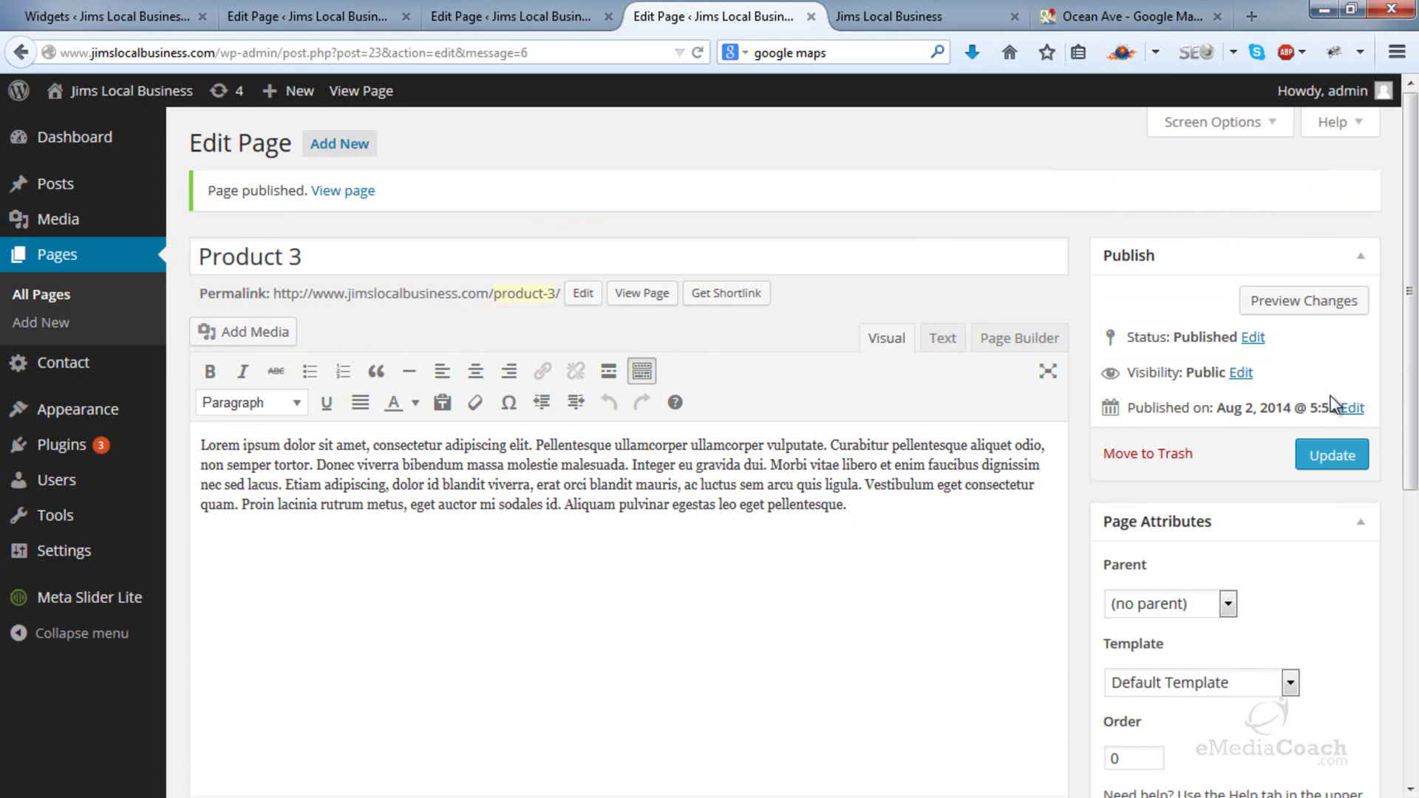
- Open the list of all the site's pages in a new browser tab
{"action": "right_click", "coordinate": [83, 295]}
{"action": "left_click", "coordinate": [144, 309]}
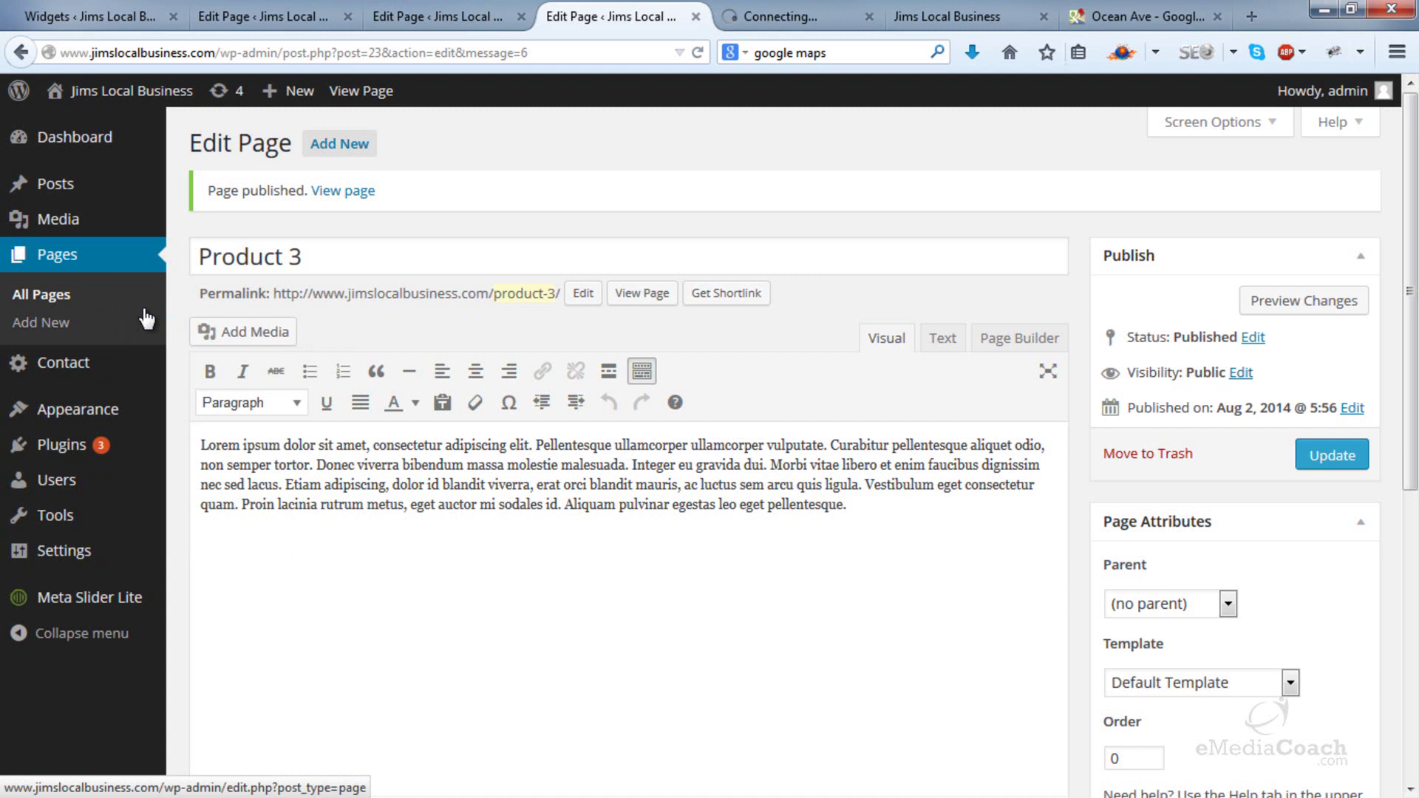
{"action": "left_click", "coordinate": [755, 21]}
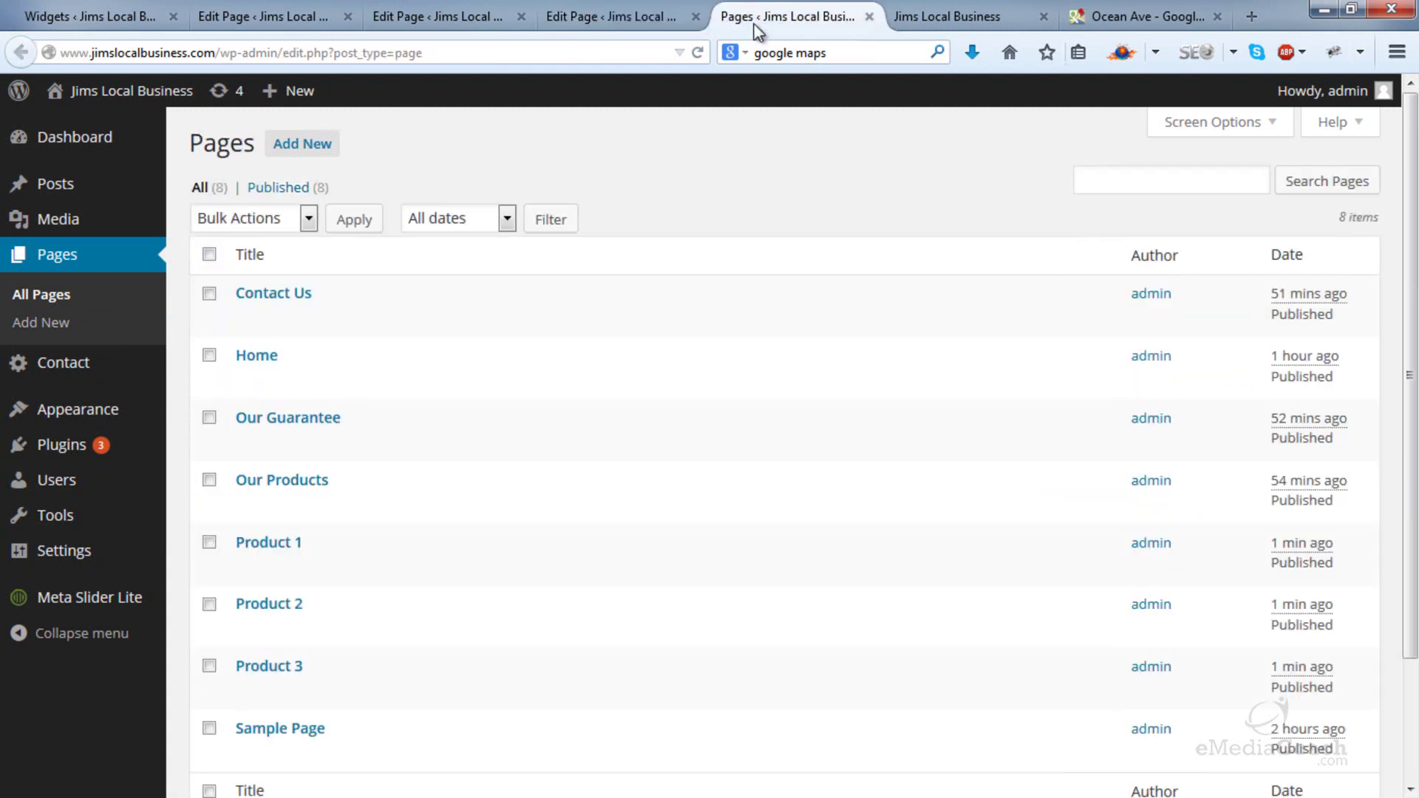
{"action": "left_click", "coordinate": [283, 482]}
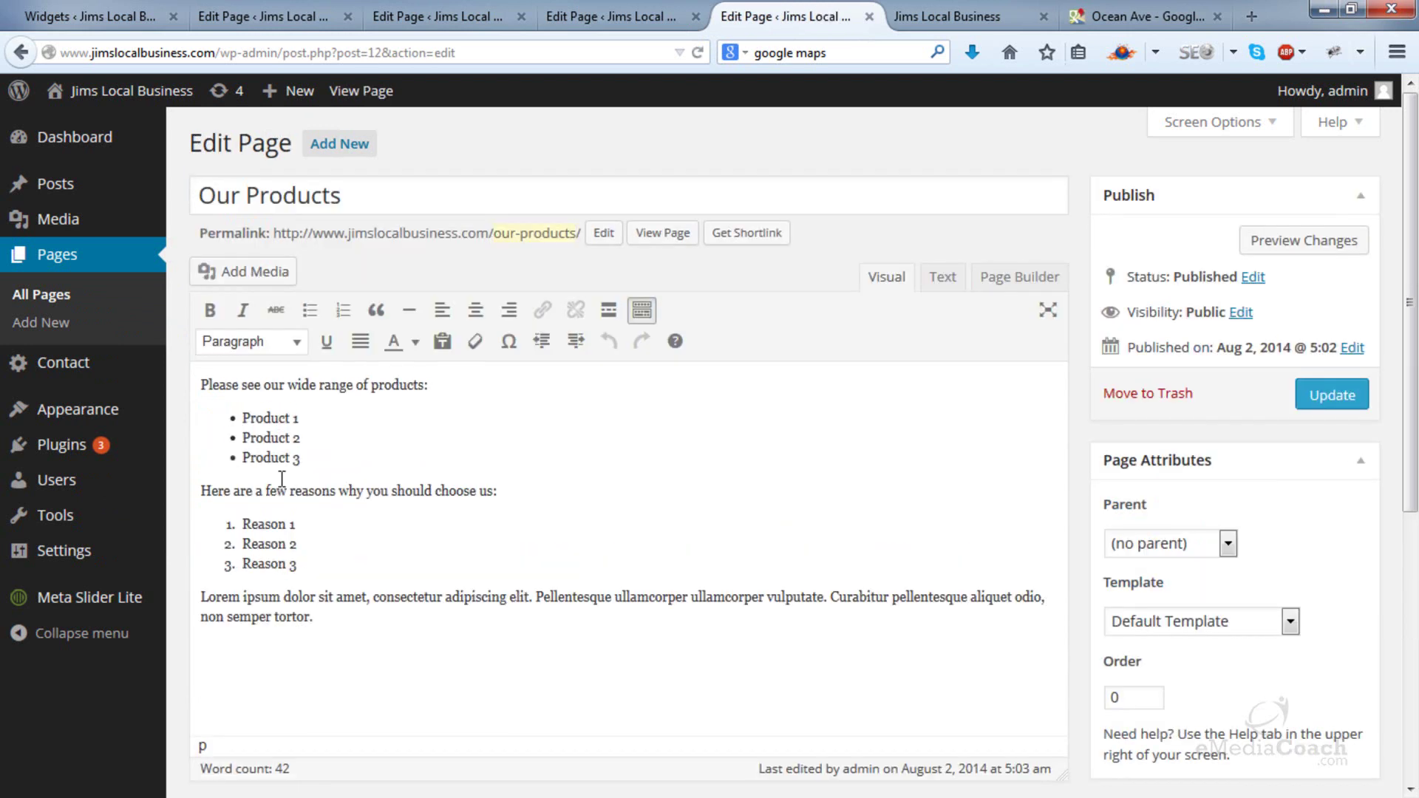
{"action": "left_click_drag", "start_coordinate": [307, 418], "coordinate": [246, 411]}
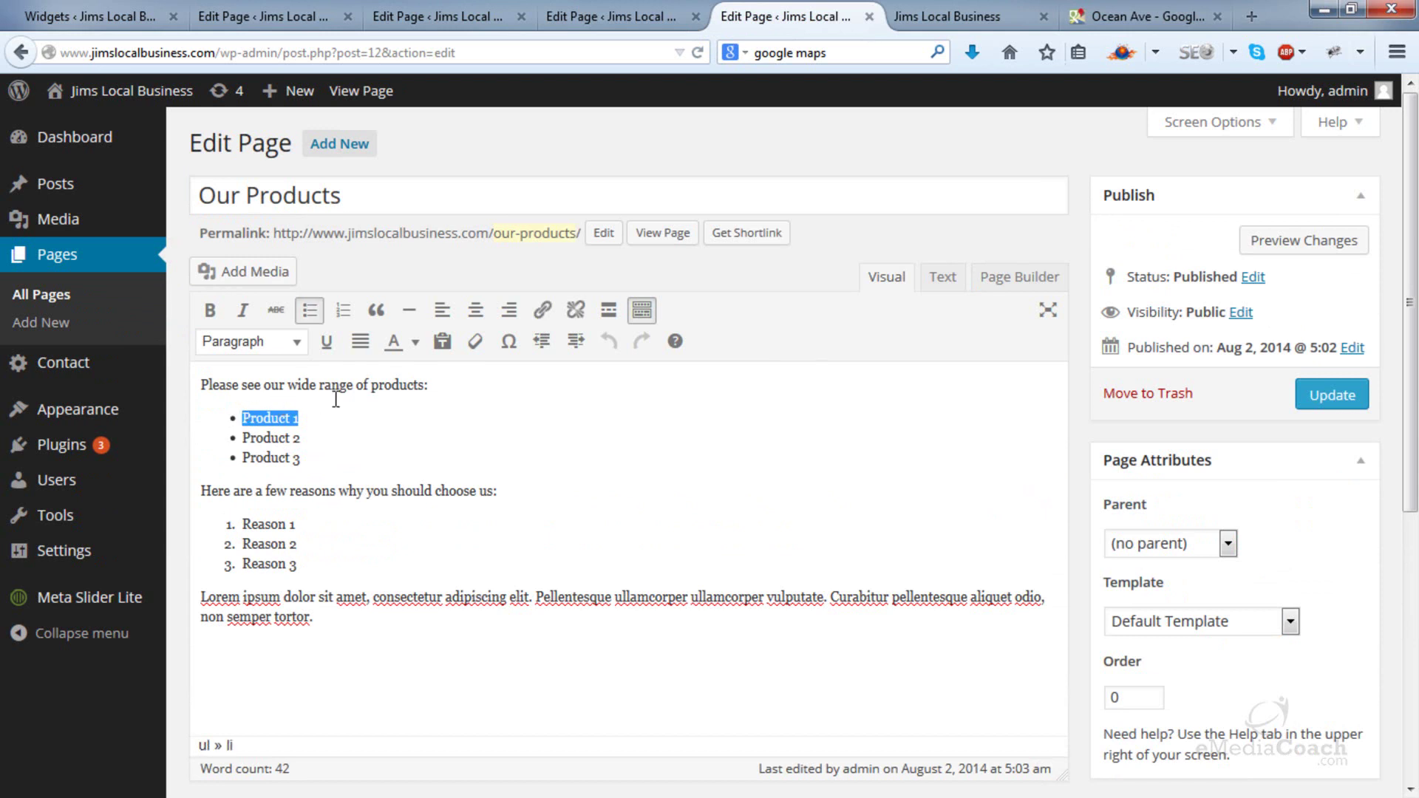
{"action": "left_click", "coordinate": [536, 310]}
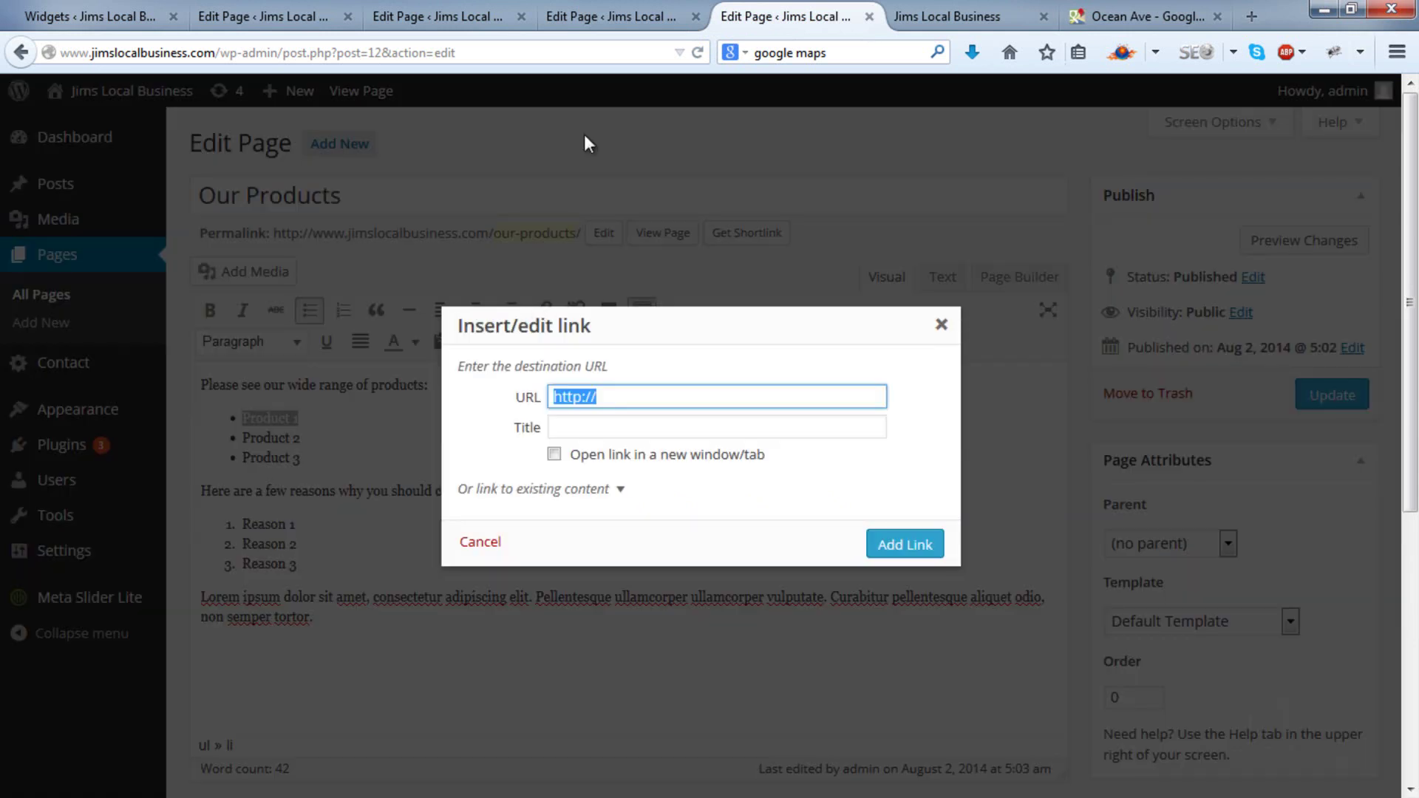
{"action": "left_click", "coordinate": [296, 18]}
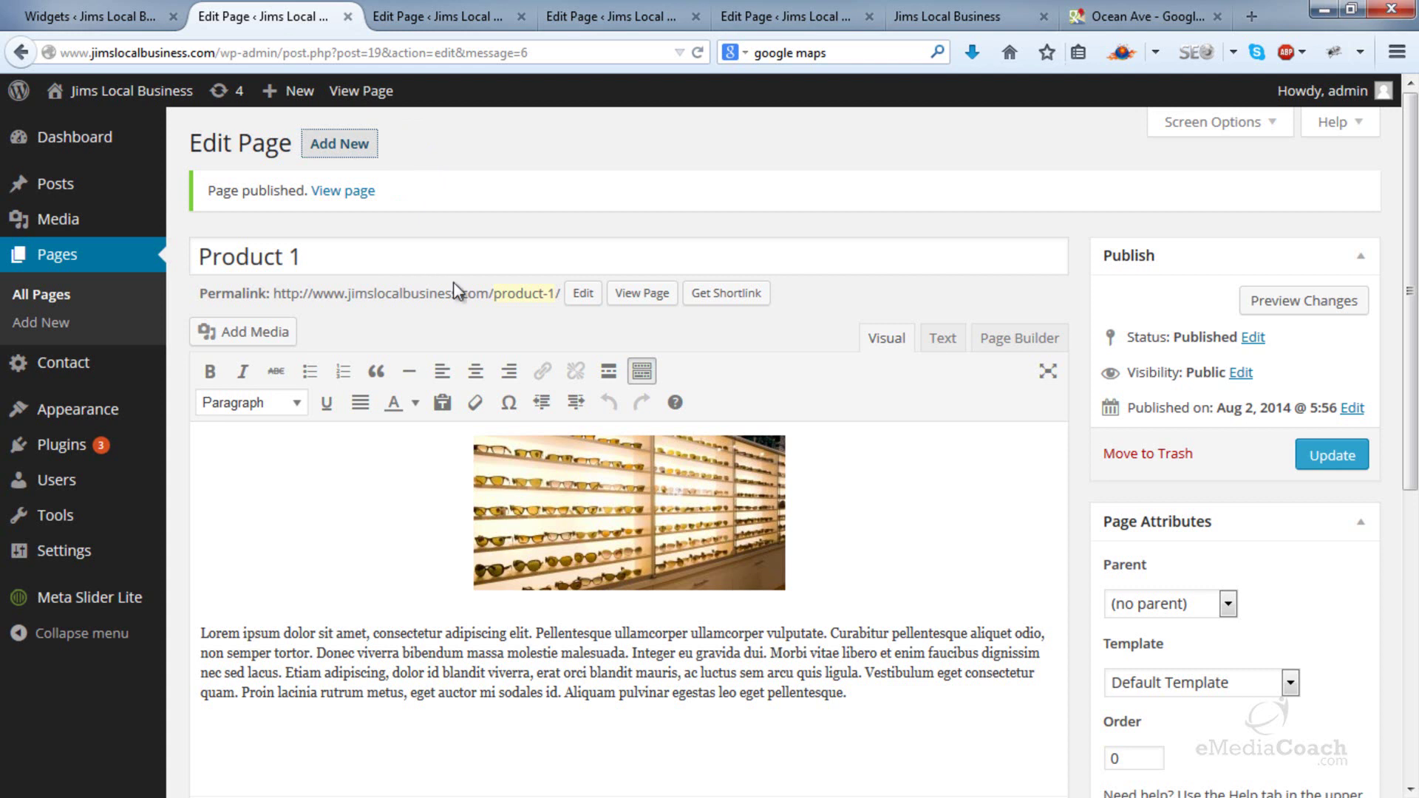
{"action": "left_click_drag", "start_coordinate": [277, 296], "coordinate": [556, 302]}
{"action": "key", "text": "ctrl+c"}
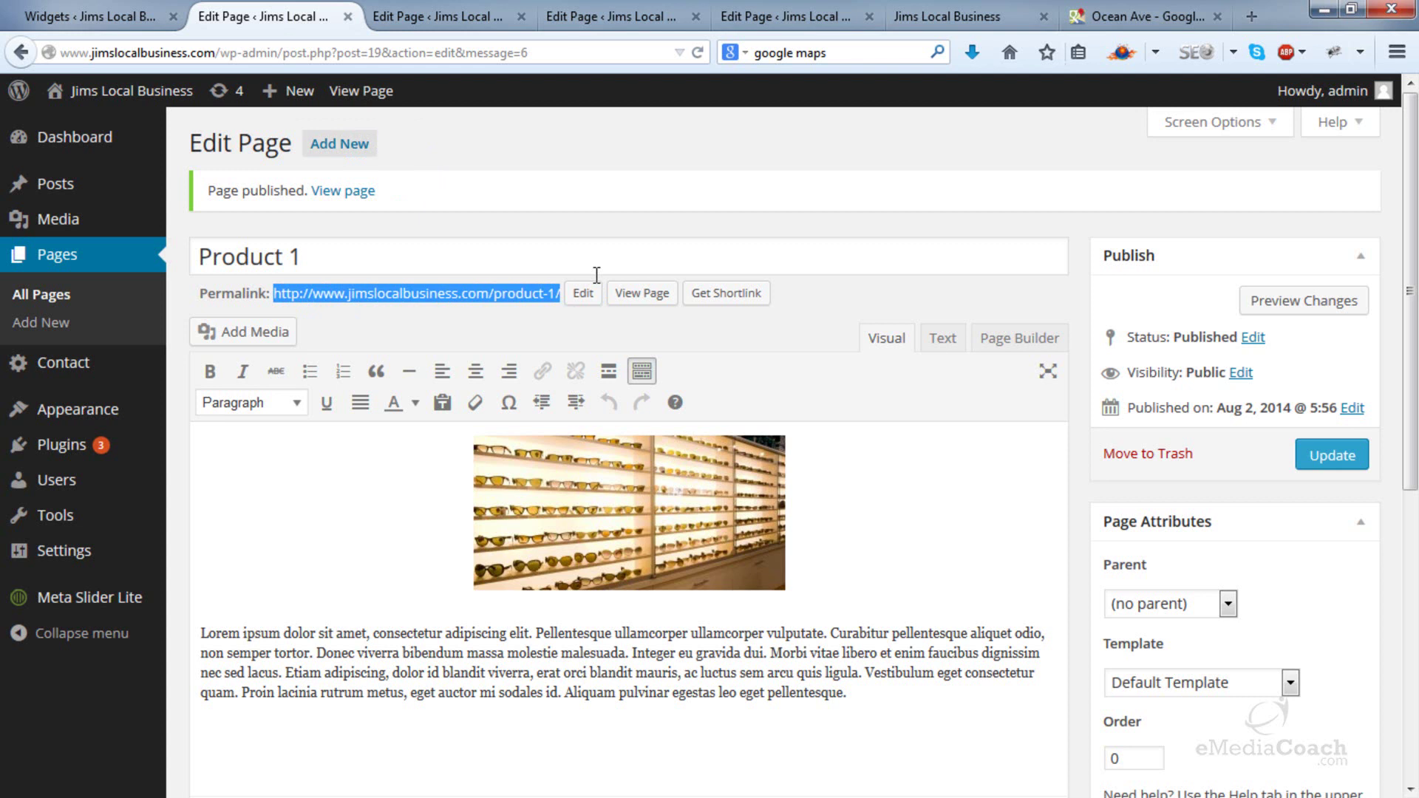
{"action": "left_click", "coordinate": [813, 15]}
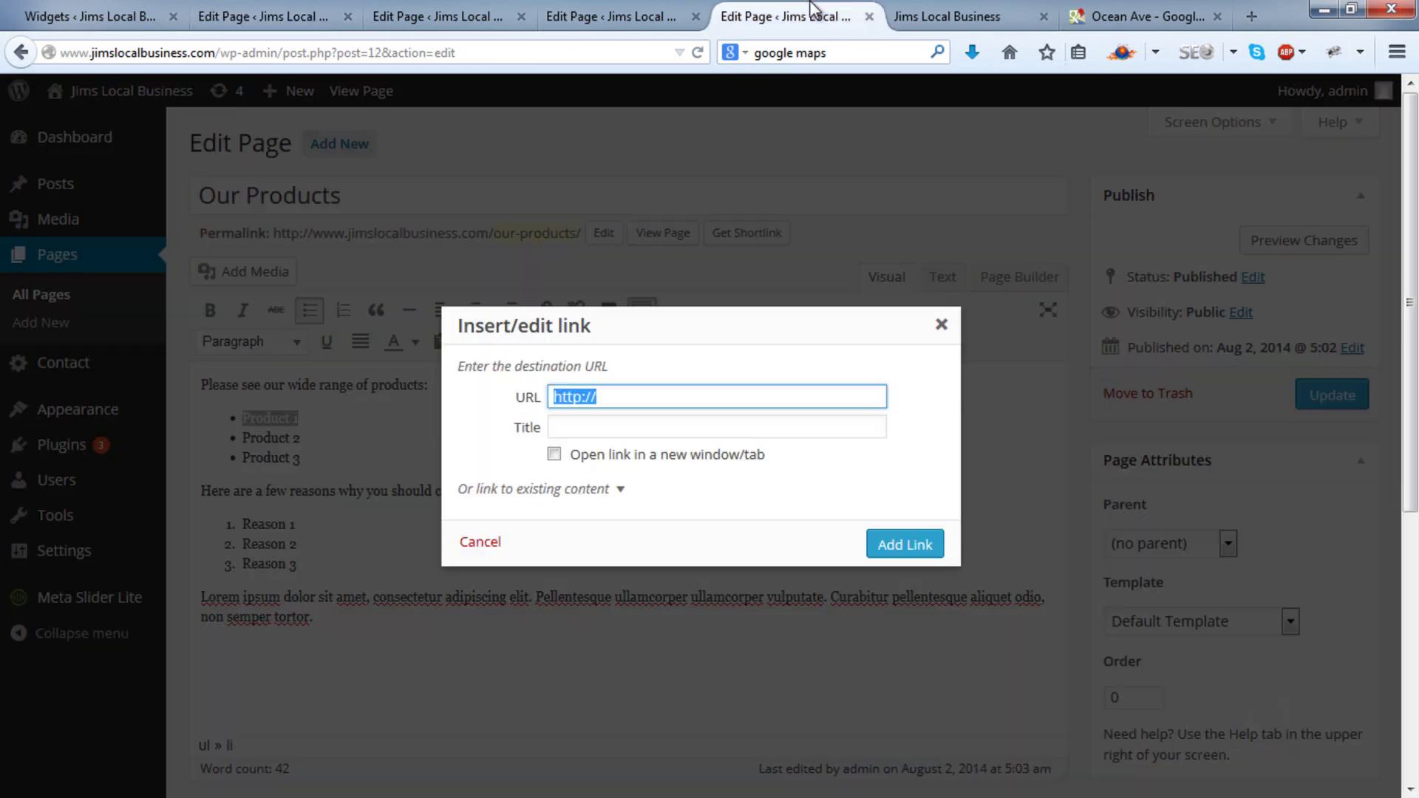
{"action": "key", "text": "ctrl+v"}
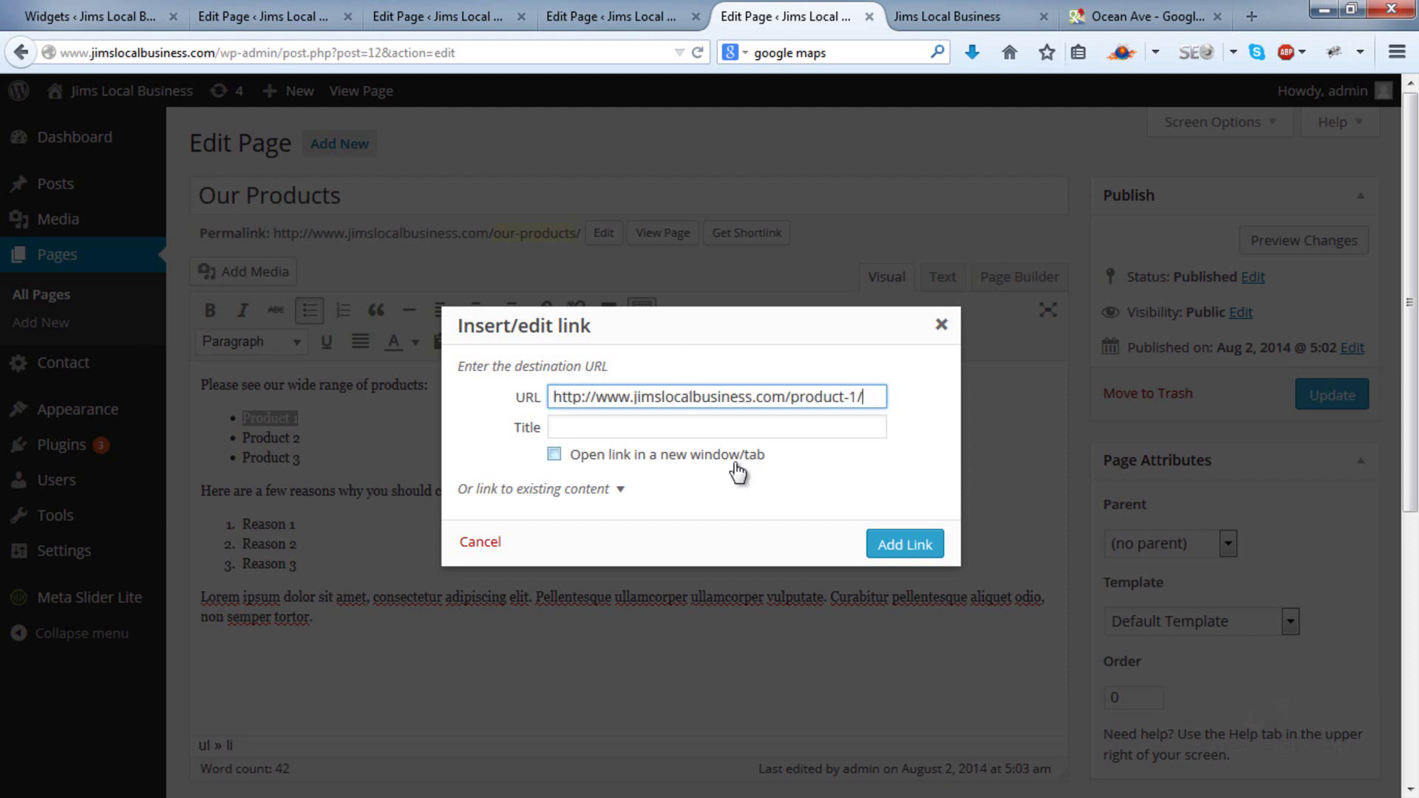
{"action": "left_click", "coordinate": [899, 547]}
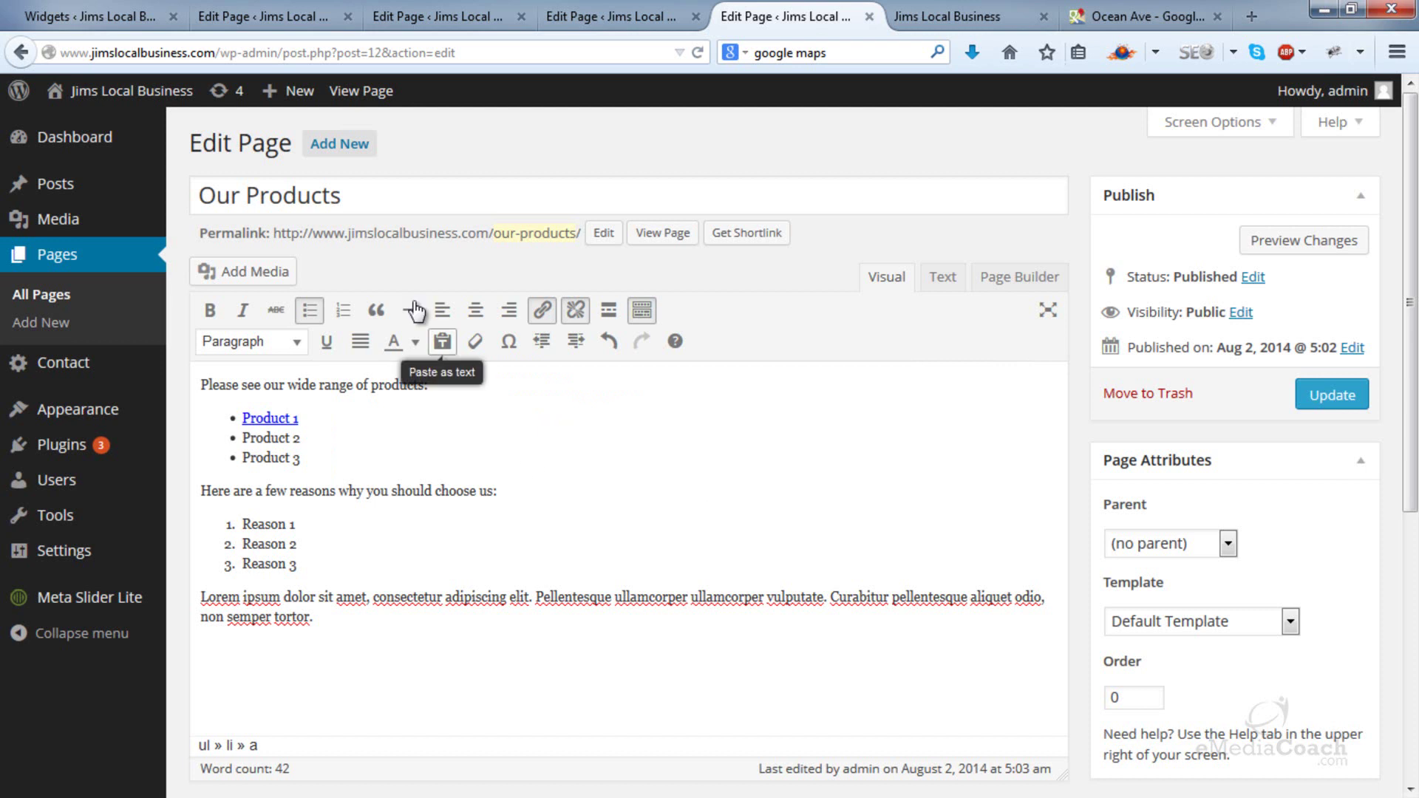
{"action": "left_click", "coordinate": [275, 15]}
{"action": "left_click", "coordinate": [417, 13]}
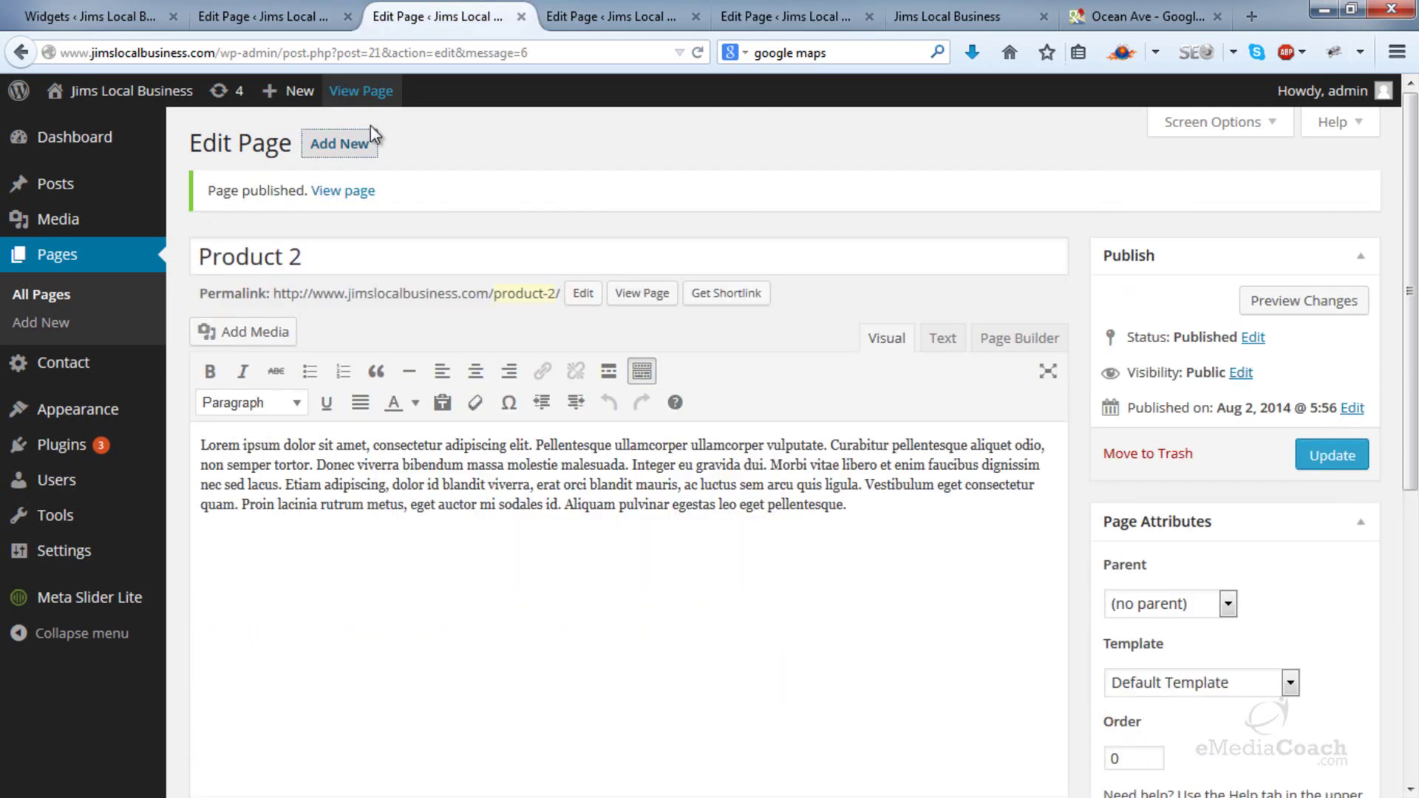
{"action": "left_click_drag", "start_coordinate": [281, 293], "coordinate": [388, 292]}
{"action": "left_click_drag", "start_coordinate": [275, 294], "coordinate": [508, 296]}
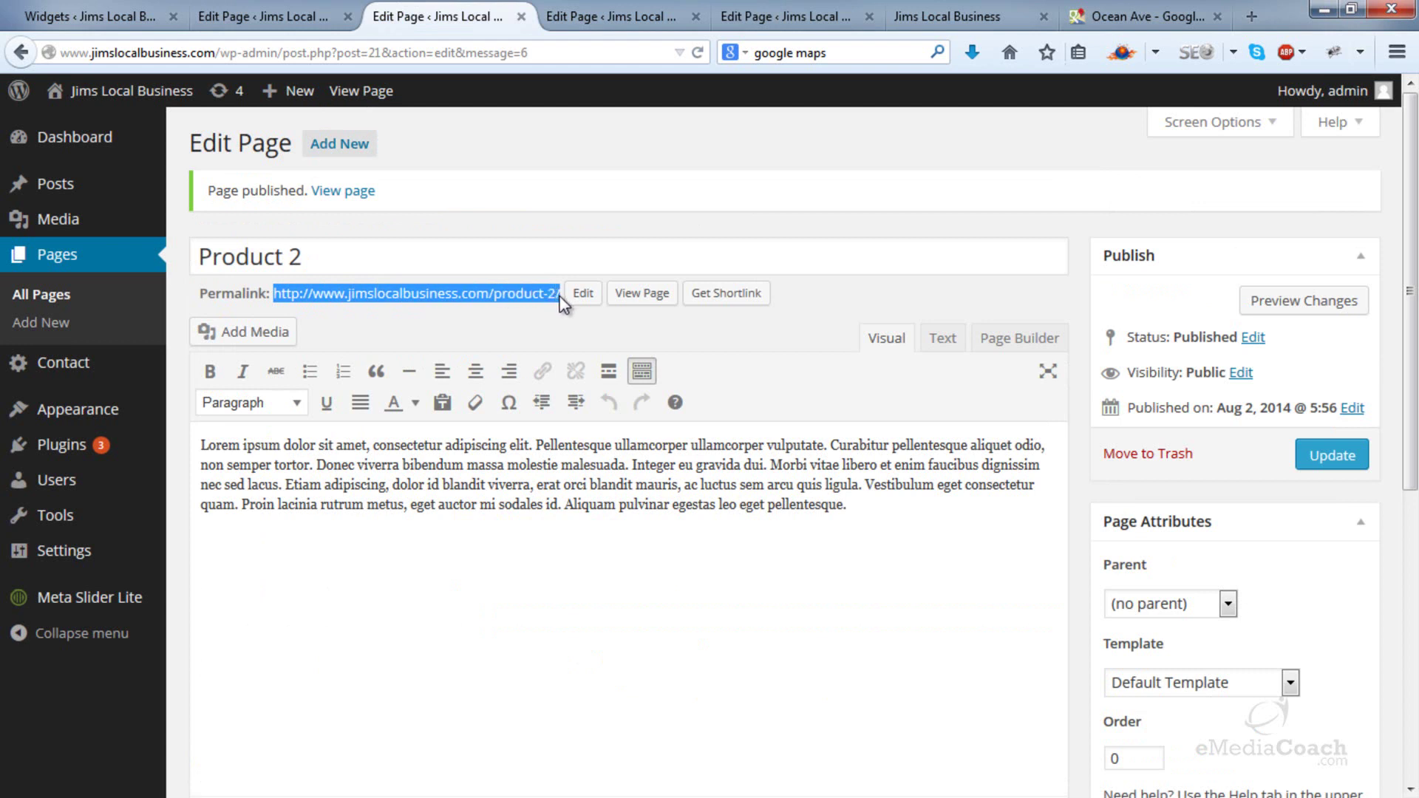
{"action": "left_click", "coordinate": [775, 15]}
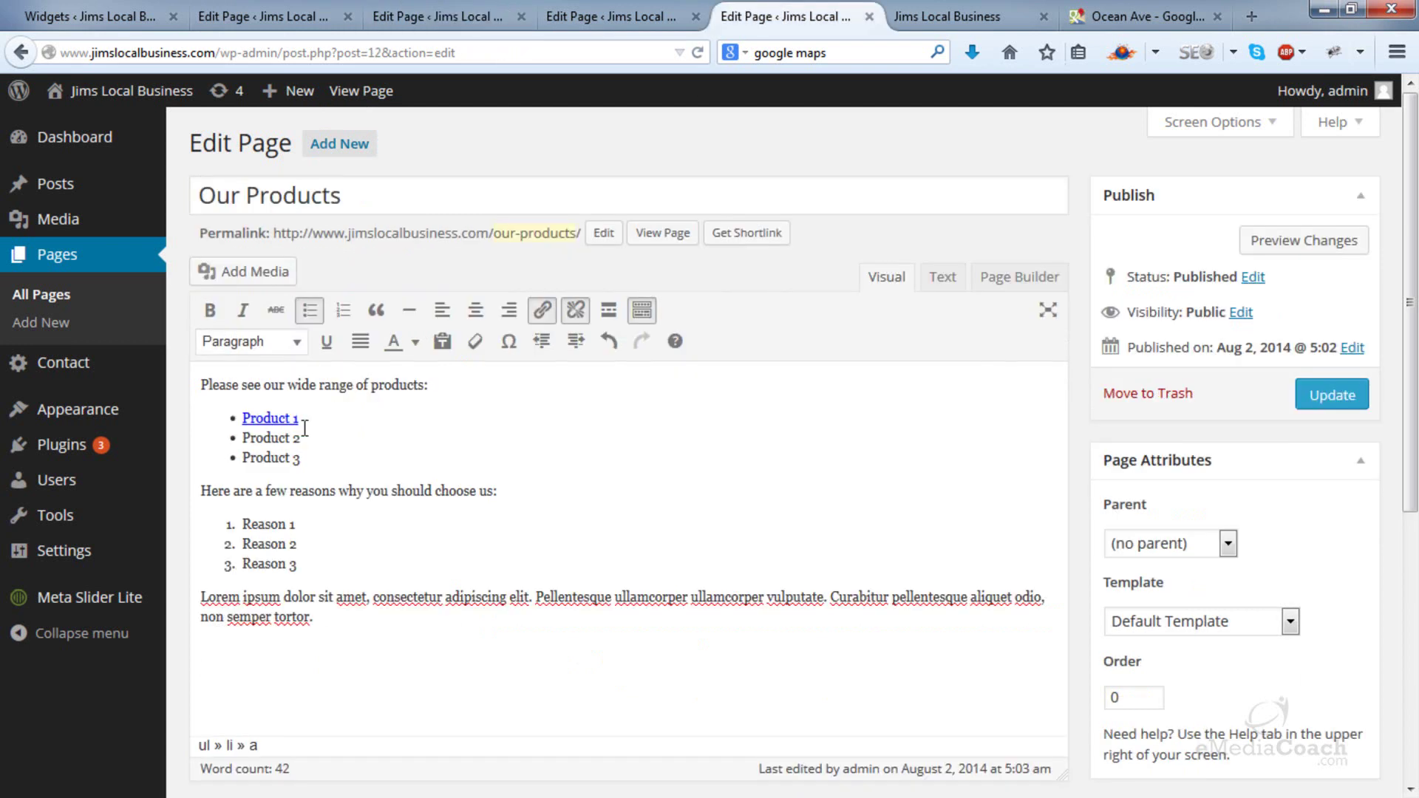
{"action": "left_click_drag", "start_coordinate": [242, 439], "coordinate": [303, 439]}
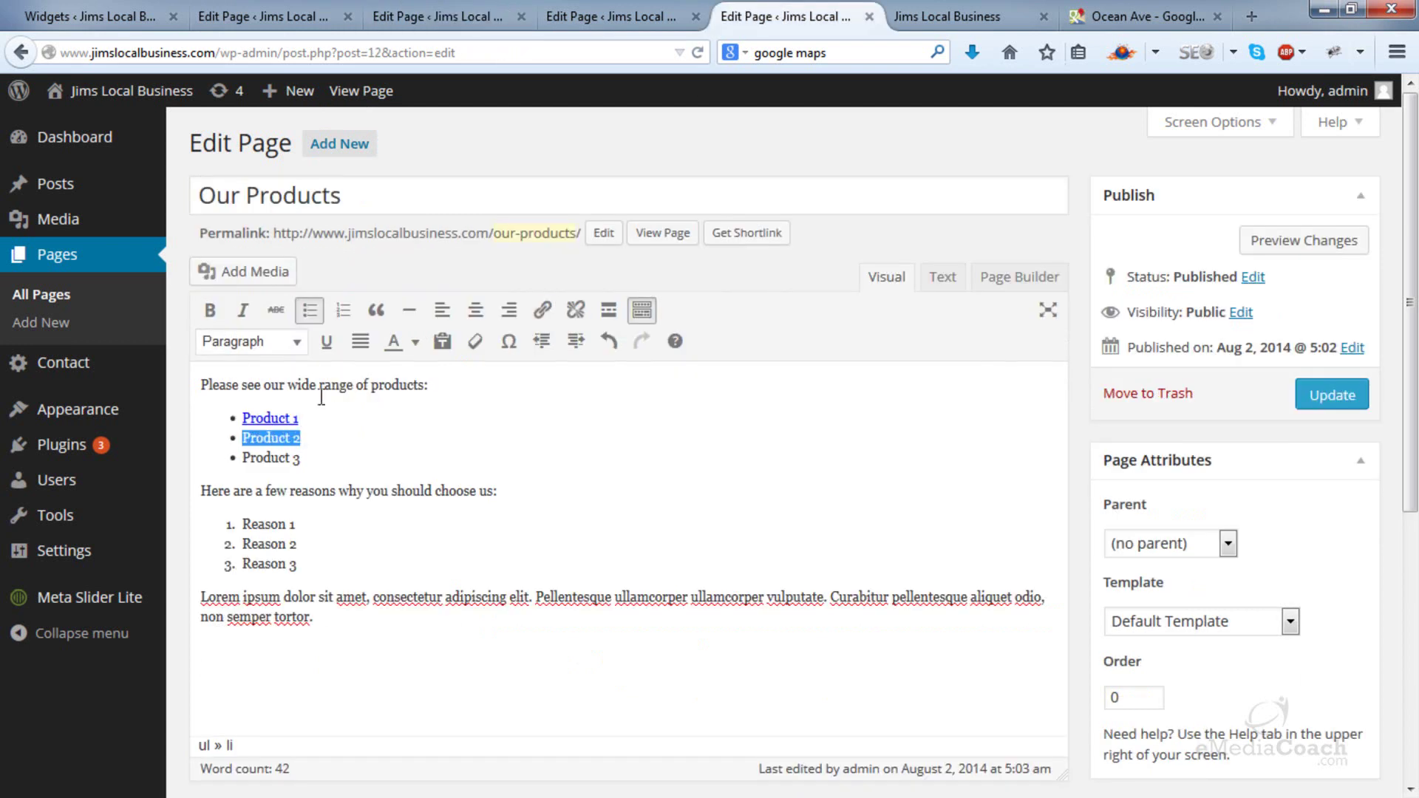
{"action": "left_click", "coordinate": [545, 311]}
{"action": "type", "text": "http://www.jimslocalbusiness.com/product-2/"}
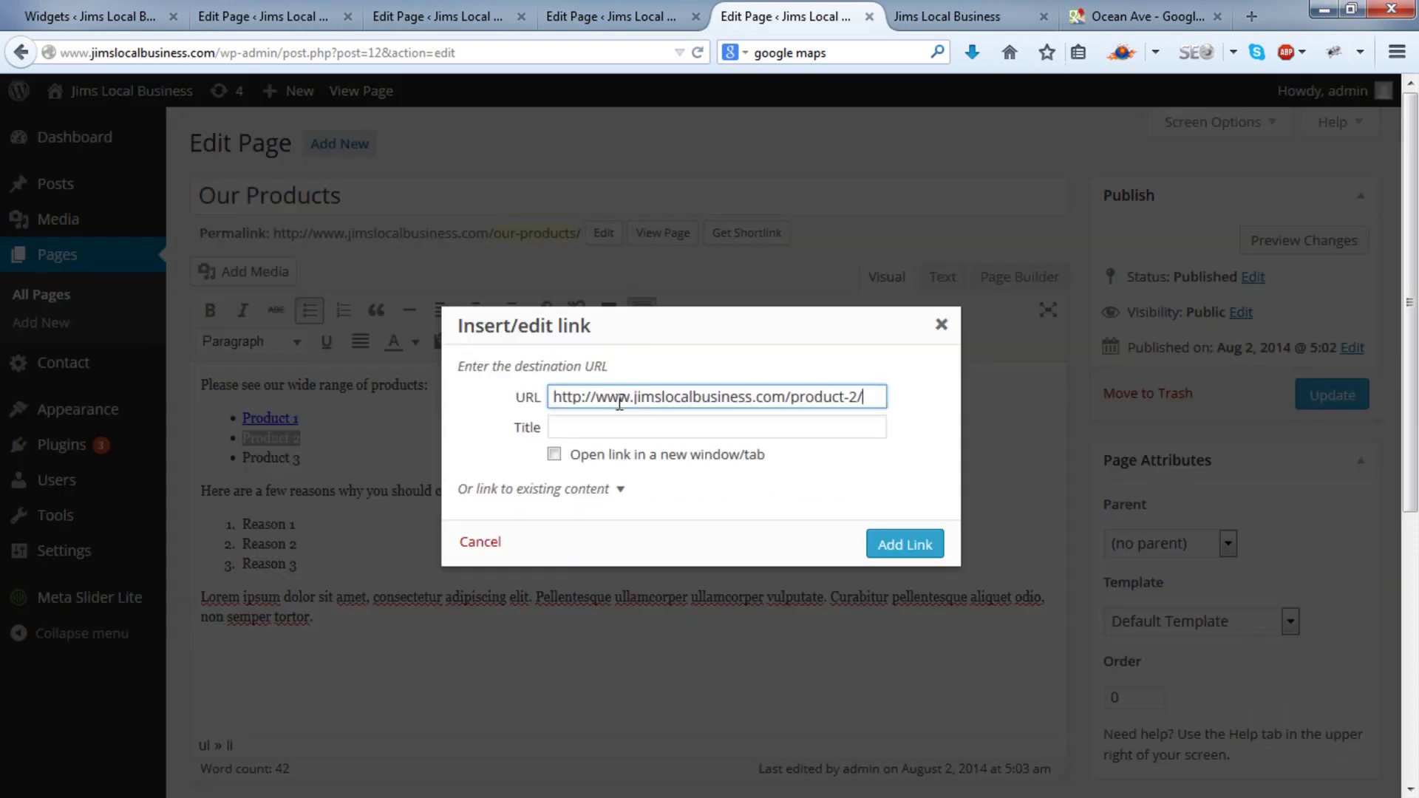
{"action": "left_click", "coordinate": [554, 454]}
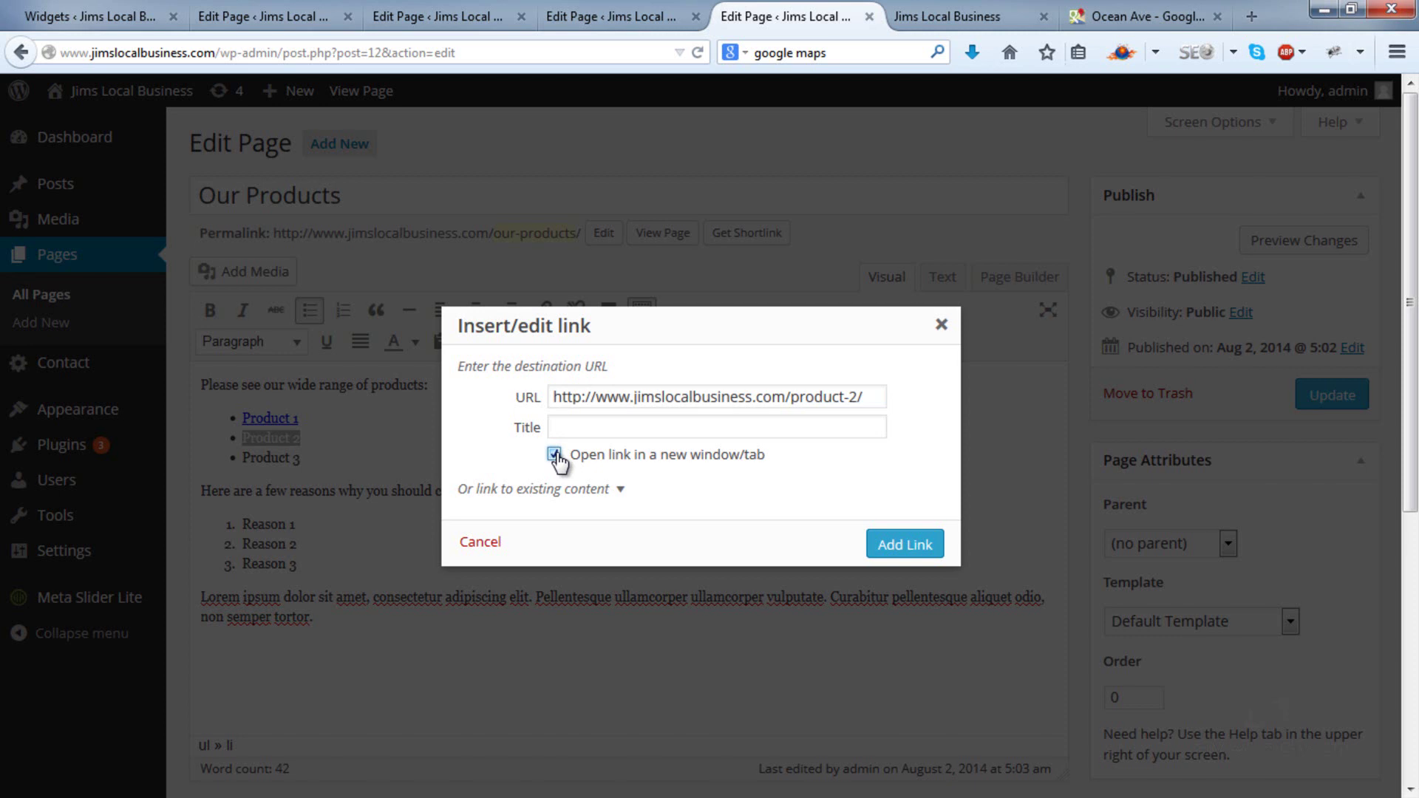
{"action": "left_click", "coordinate": [908, 545]}
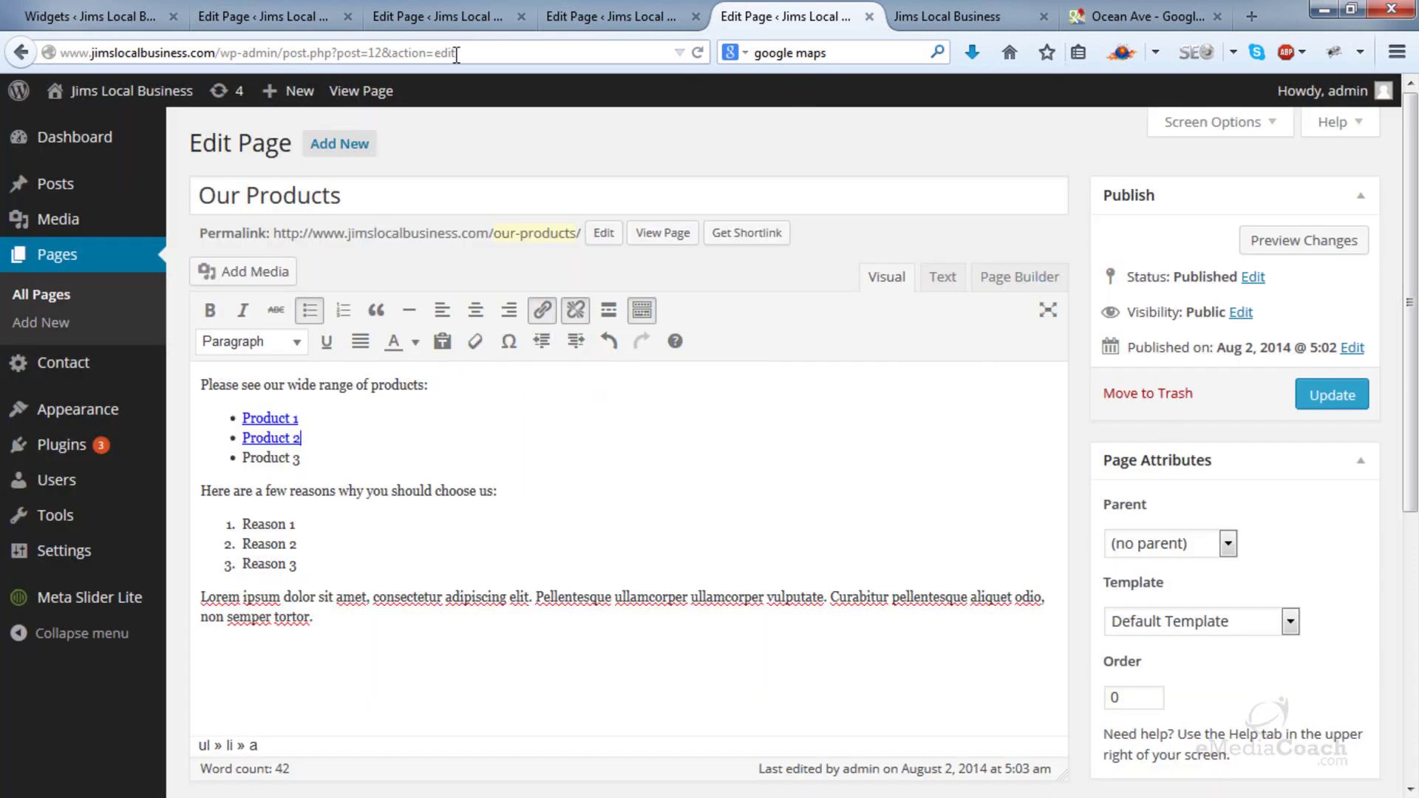
{"action": "left_click", "coordinate": [547, 19]}
{"action": "left_click_drag", "start_coordinate": [274, 294], "coordinate": [552, 291]}
{"action": "key", "text": "ctrl+c"}
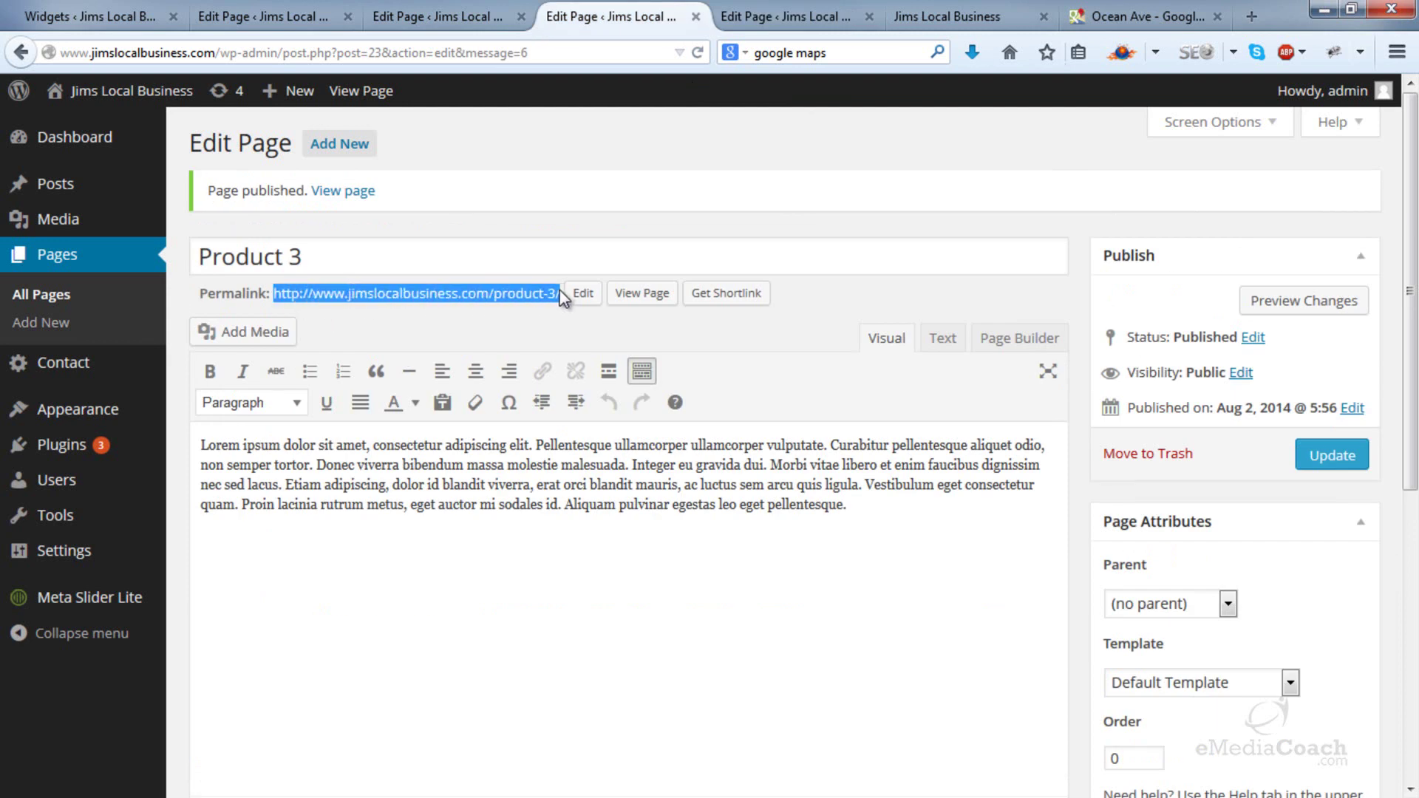
{"action": "left_click", "coordinate": [805, 13]}
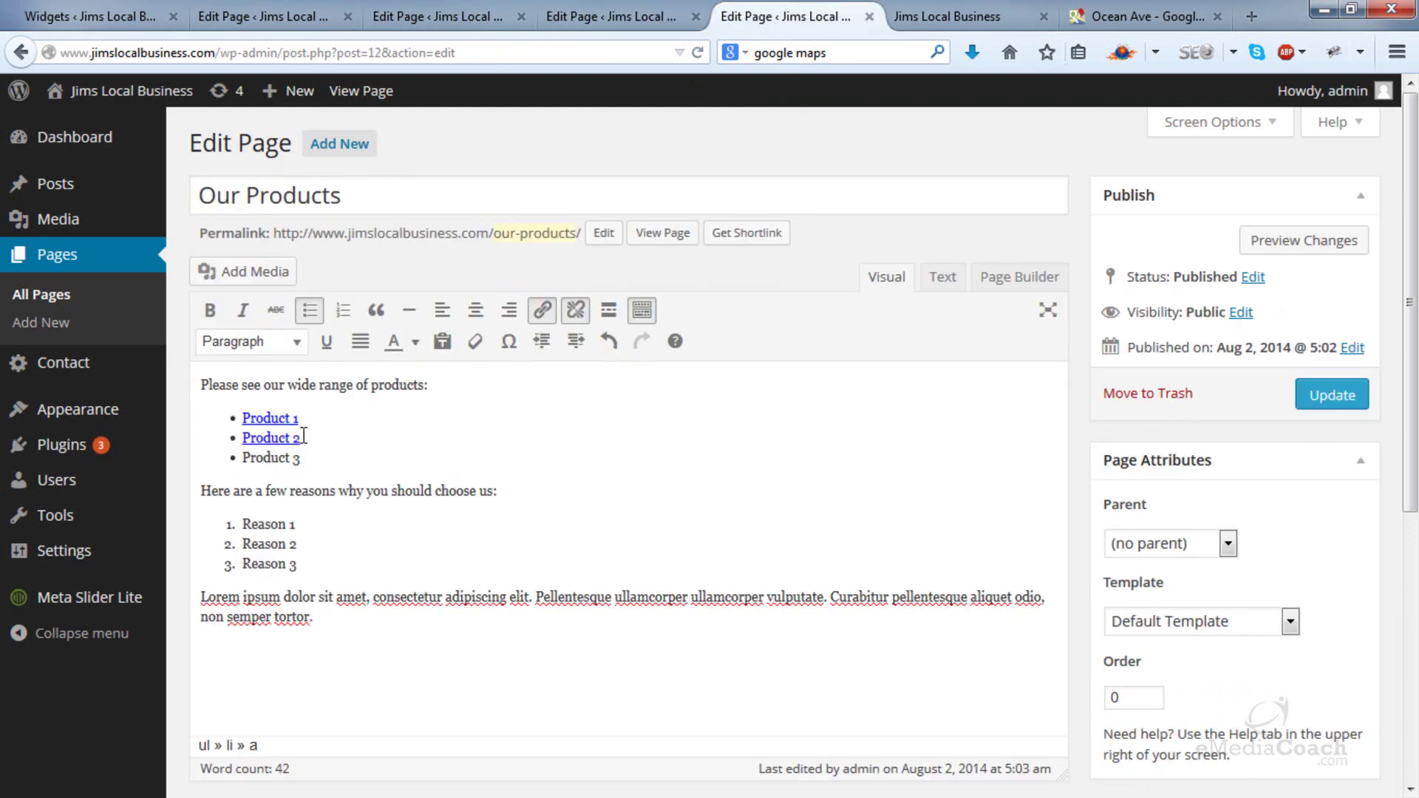
{"action": "left_click_drag", "start_coordinate": [300, 459], "coordinate": [241, 459]}
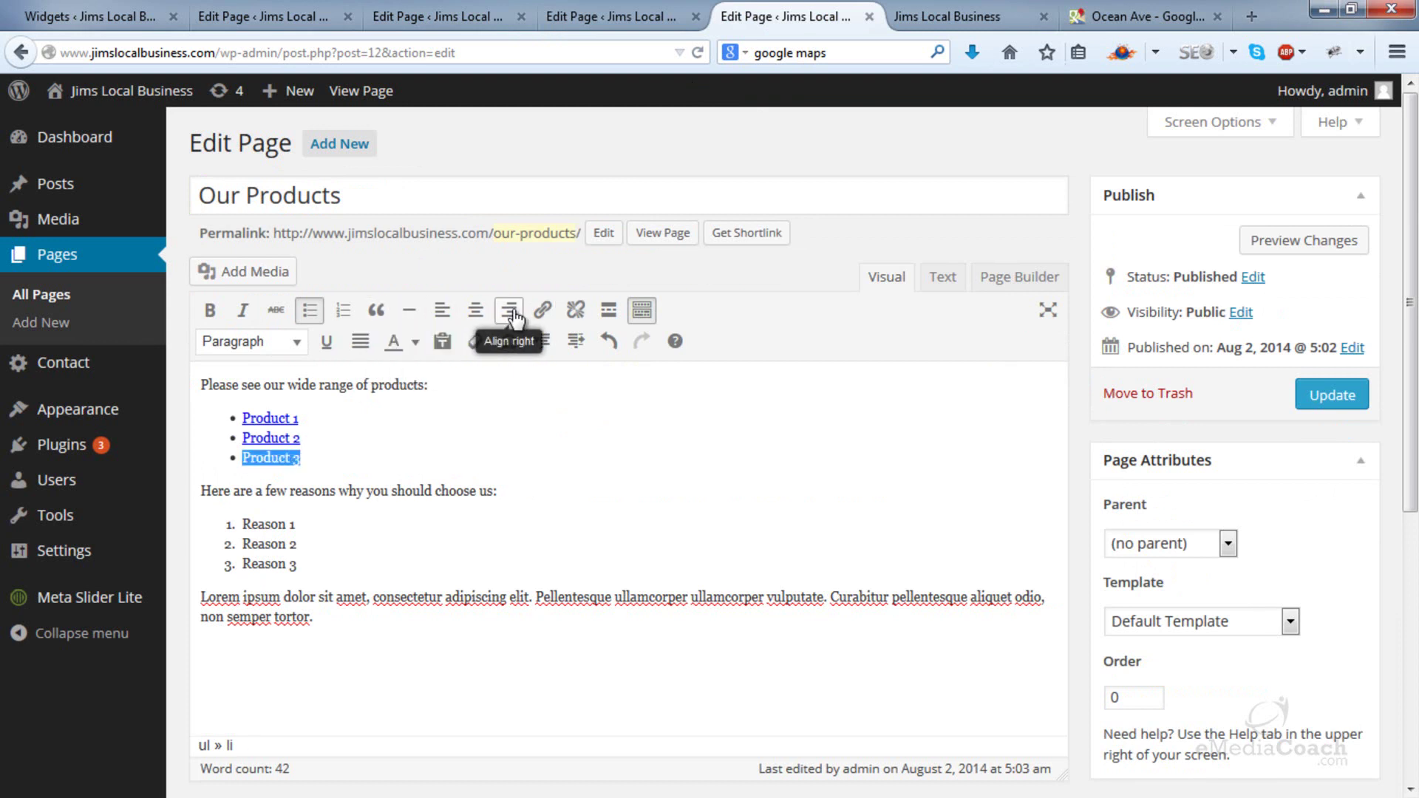
{"action": "left_click", "coordinate": [539, 314]}
{"action": "key", "text": "ctrl+v"}
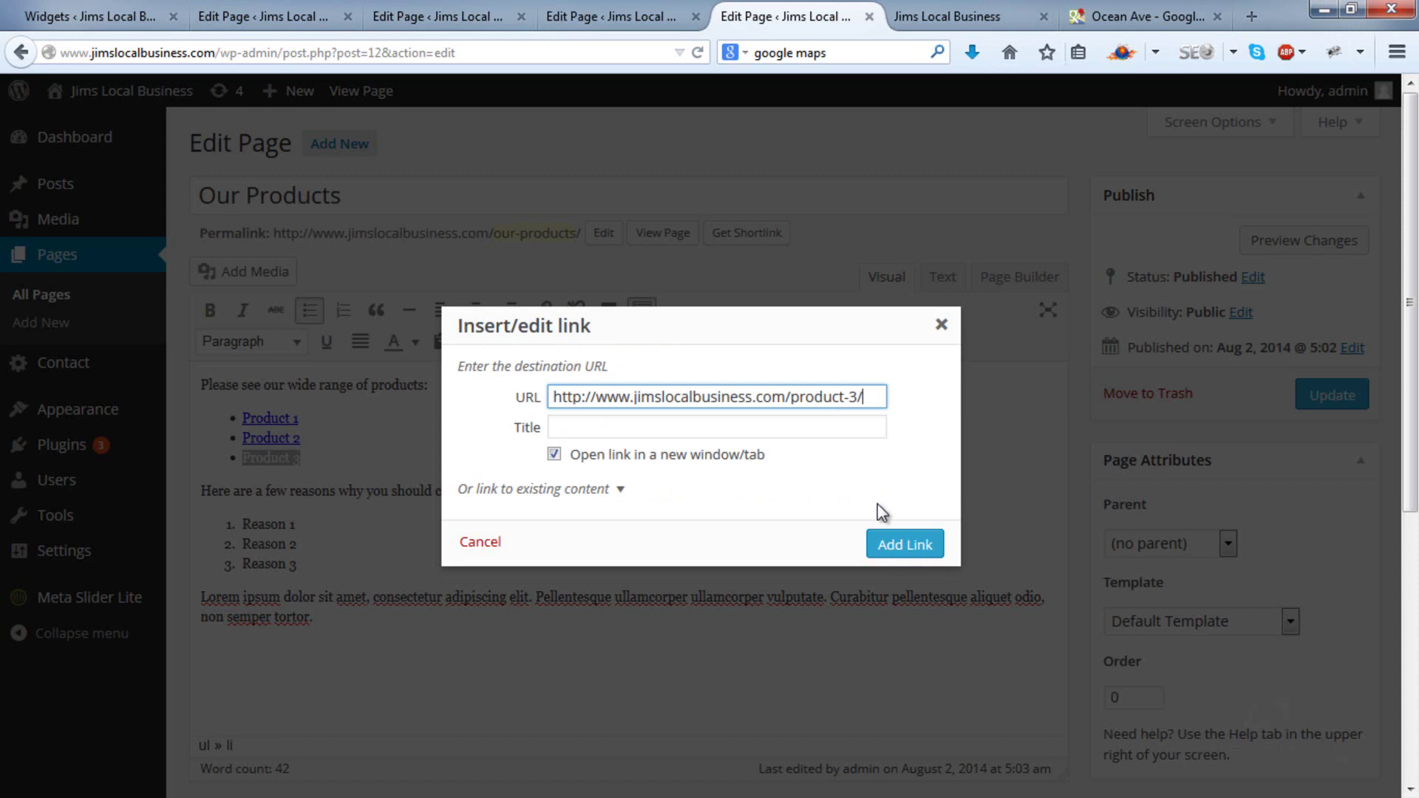
{"action": "left_click", "coordinate": [898, 541]}
{"action": "left_click", "coordinate": [1323, 399]}
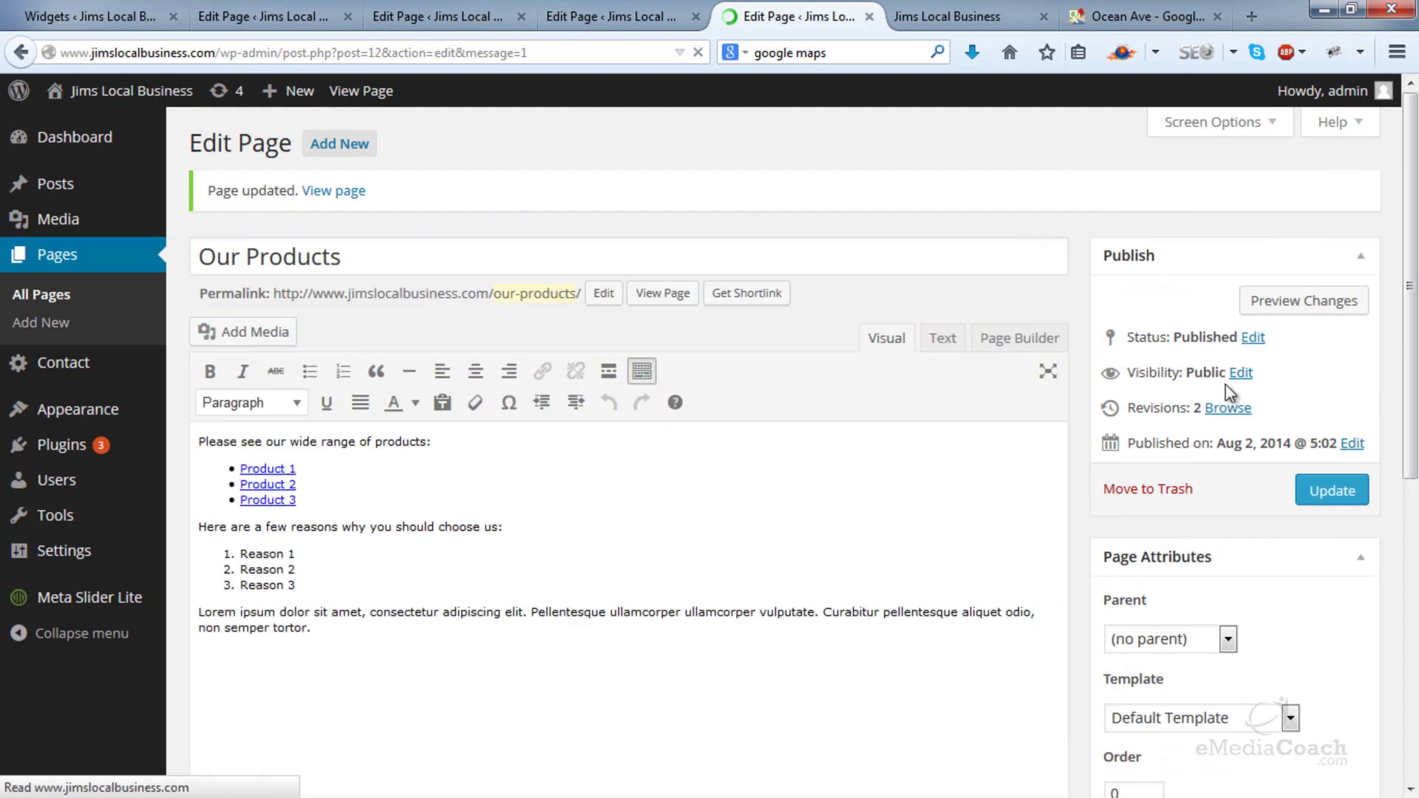
- View the live Our Products page and follow its Product 1 link to check the product page
{"action": "left_click", "coordinate": [669, 294]}
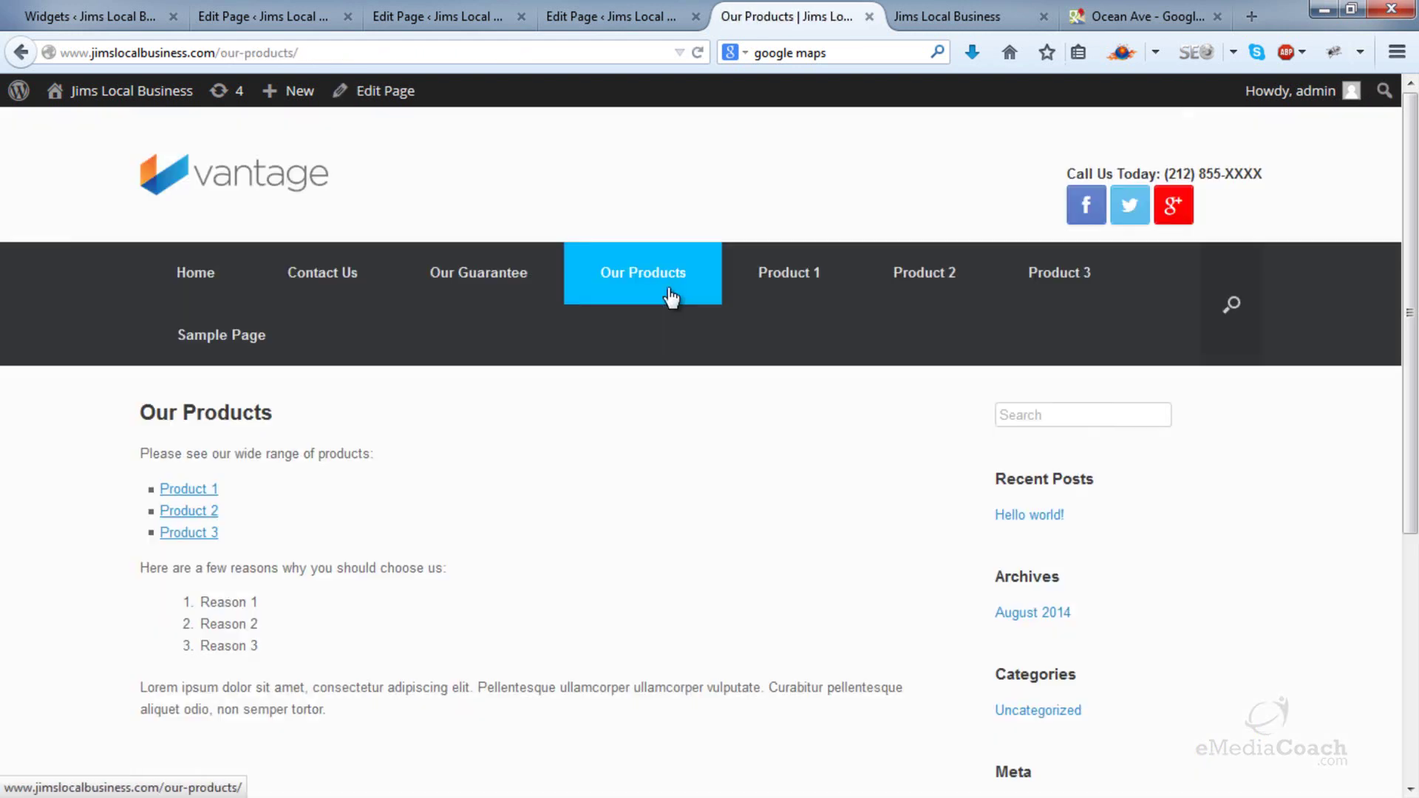
{"action": "scroll", "coordinate": [482, 537], "scroll_direction": "down", "scroll_amount": 4}
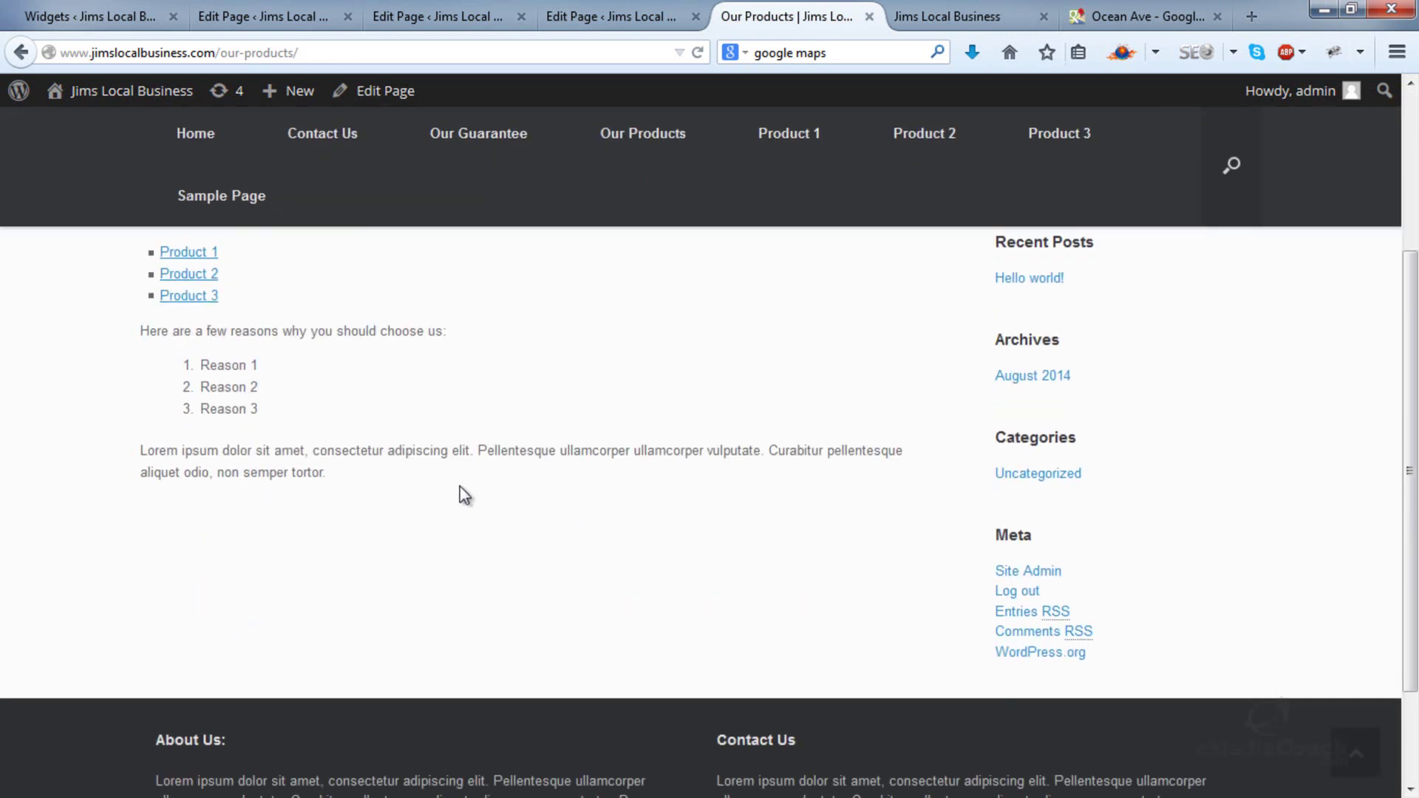
{"action": "scroll", "coordinate": [449, 479], "scroll_direction": "up", "scroll_amount": 2}
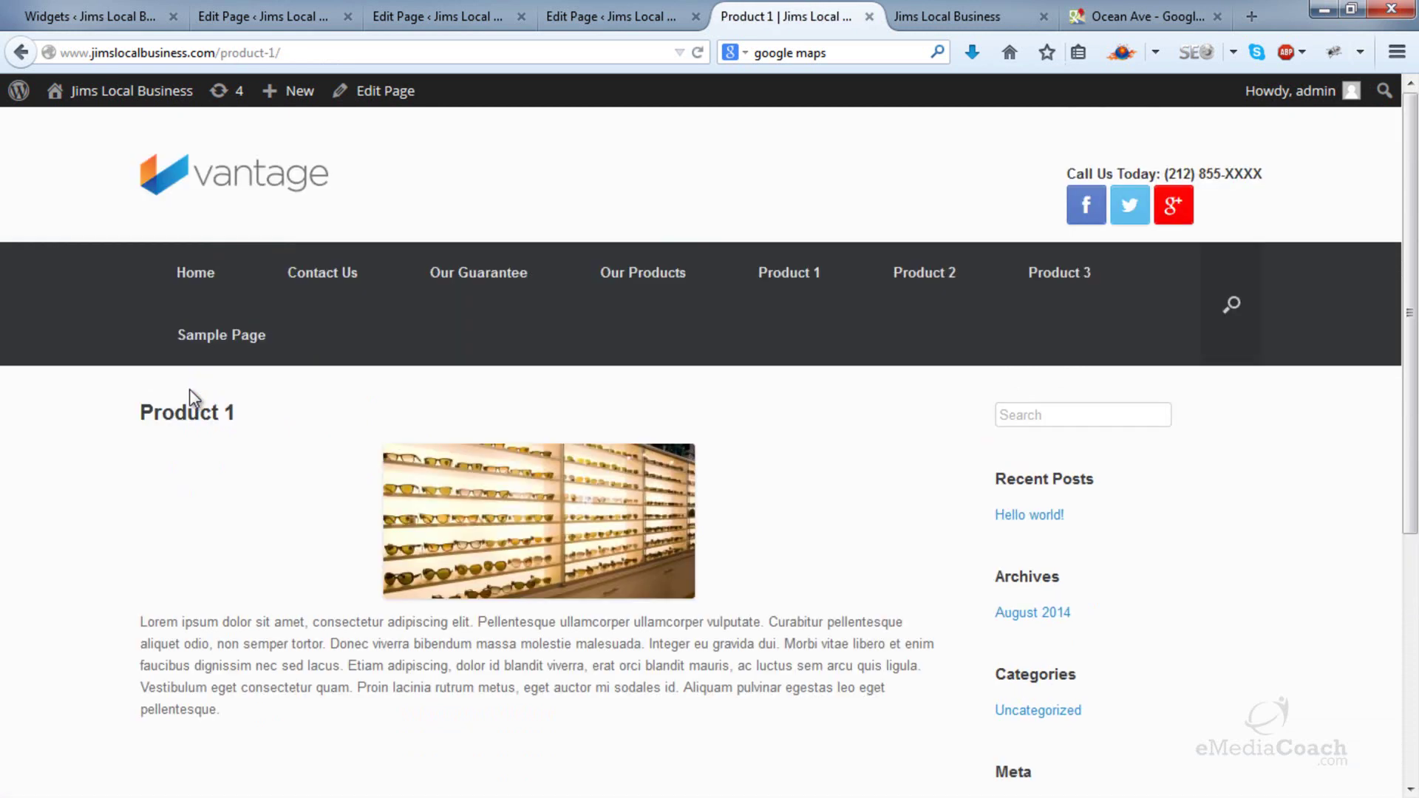
{"action": "scroll", "coordinate": [181, 492], "scroll_direction": "down", "scroll_amount": 3}
{"action": "scroll", "coordinate": [181, 492], "scroll_direction": "up", "scroll_amount": 3}
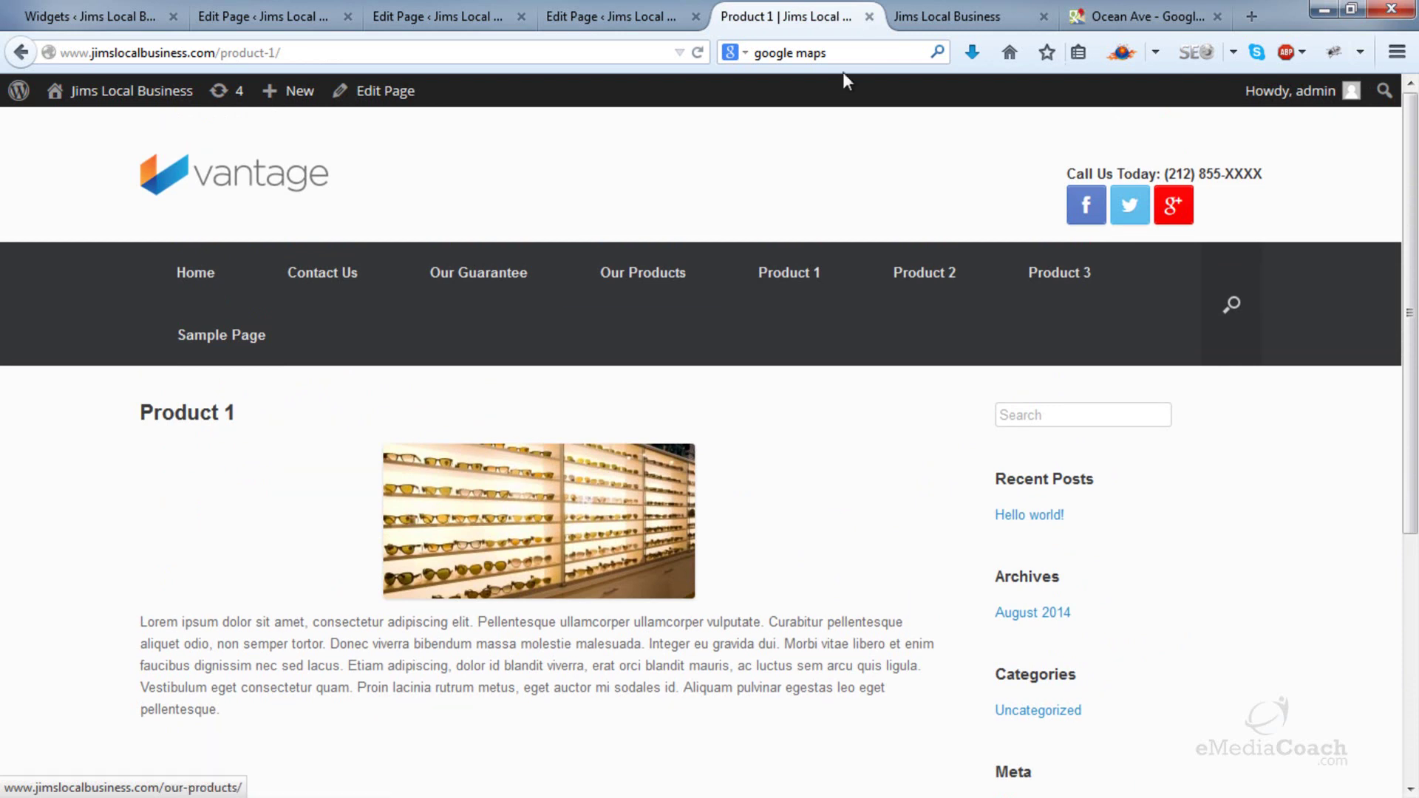
- Close the live site, Google Maps and product page browser tabs, leaving only the Widgets tab open
{"action": "left_click", "coordinate": [869, 16]}
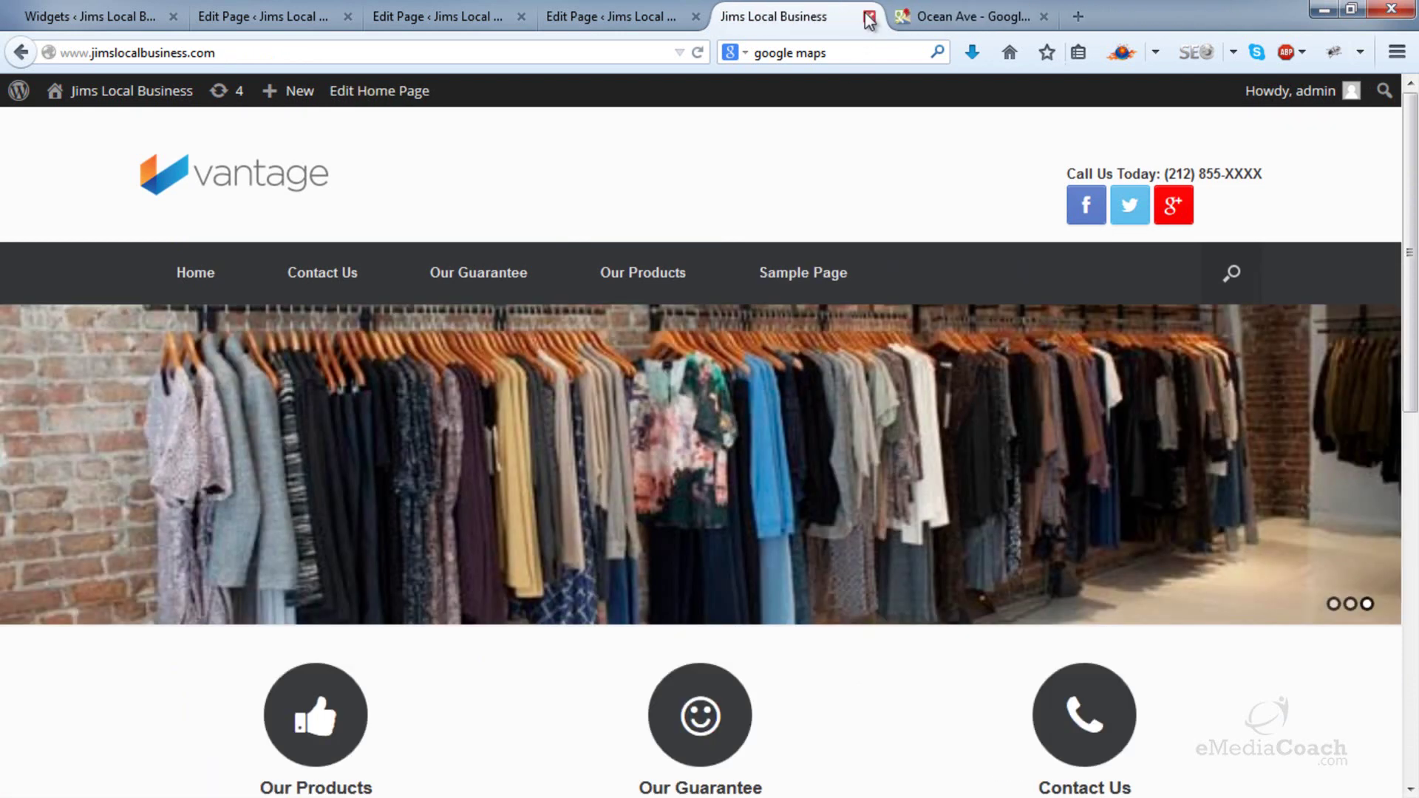
{"action": "left_click", "coordinate": [869, 16]}
{"action": "left_click", "coordinate": [871, 16]}
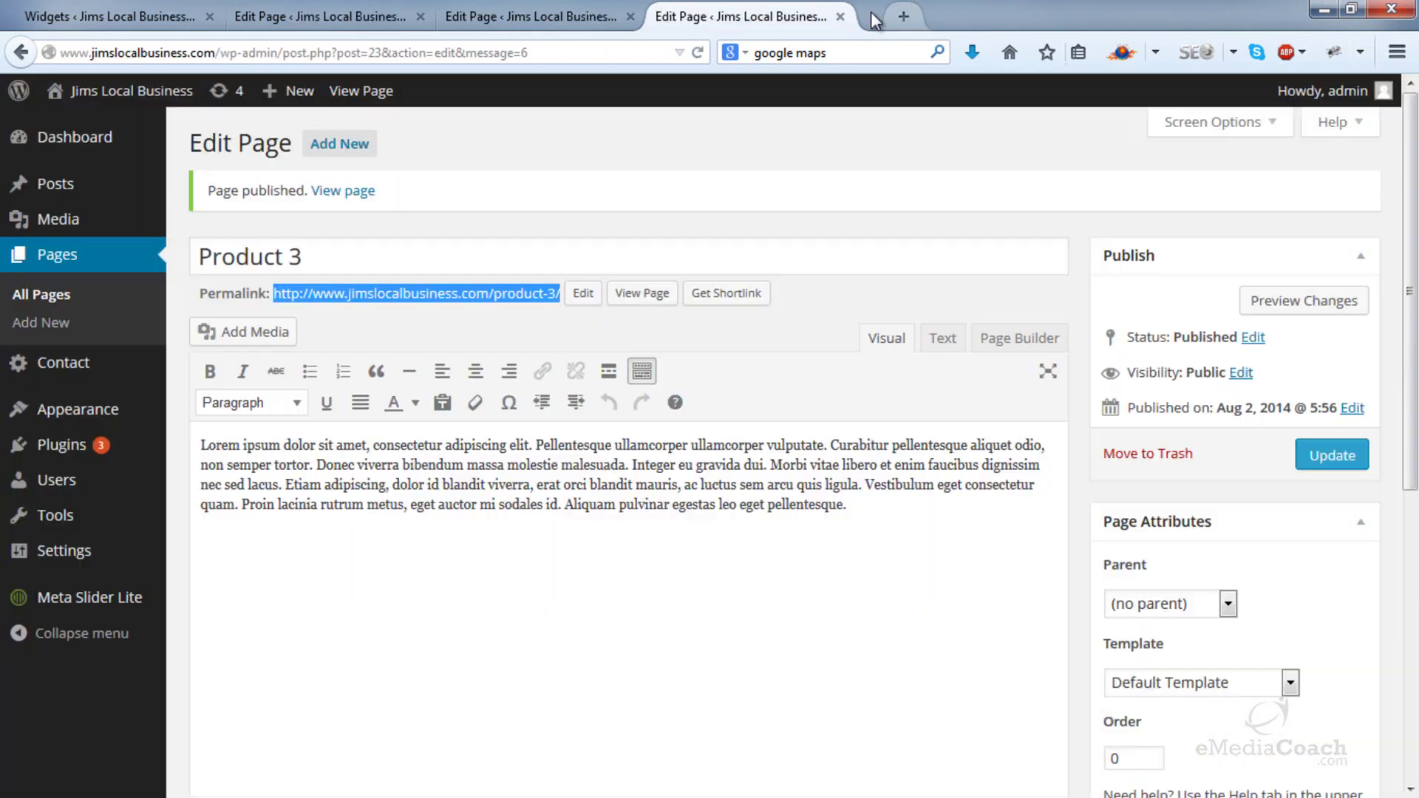
{"action": "left_click", "coordinate": [840, 16]}
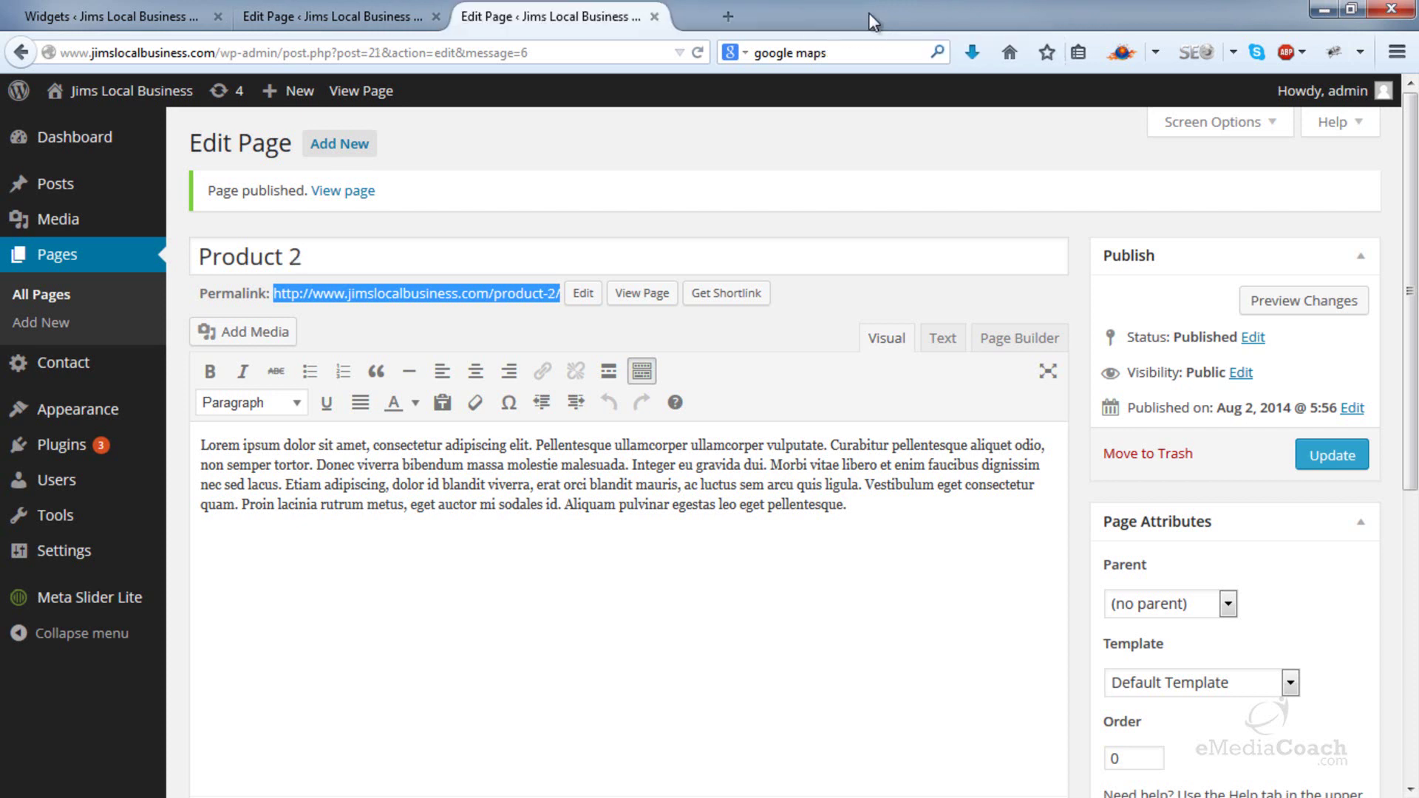
{"action": "left_click", "coordinate": [654, 16]}
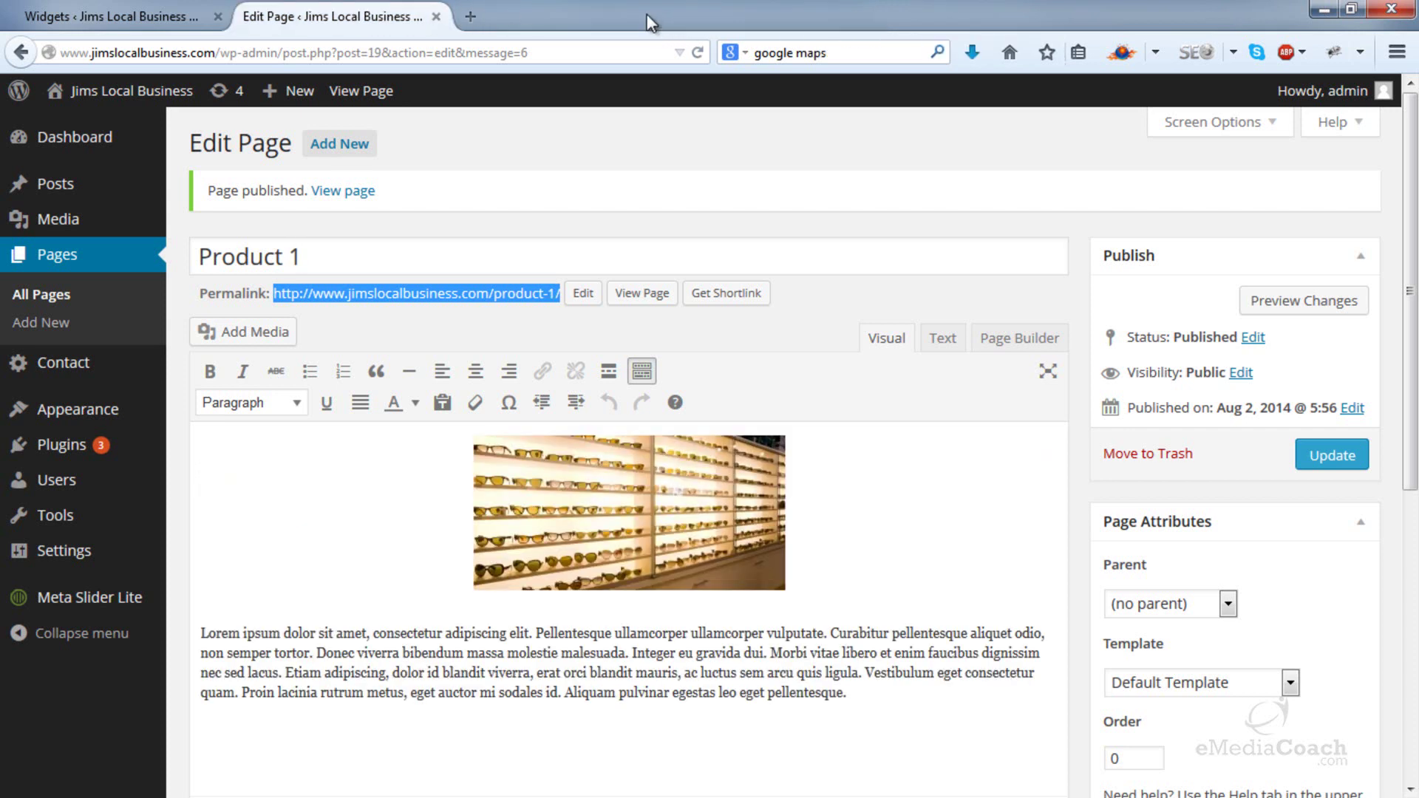
{"action": "left_click", "coordinate": [436, 17]}
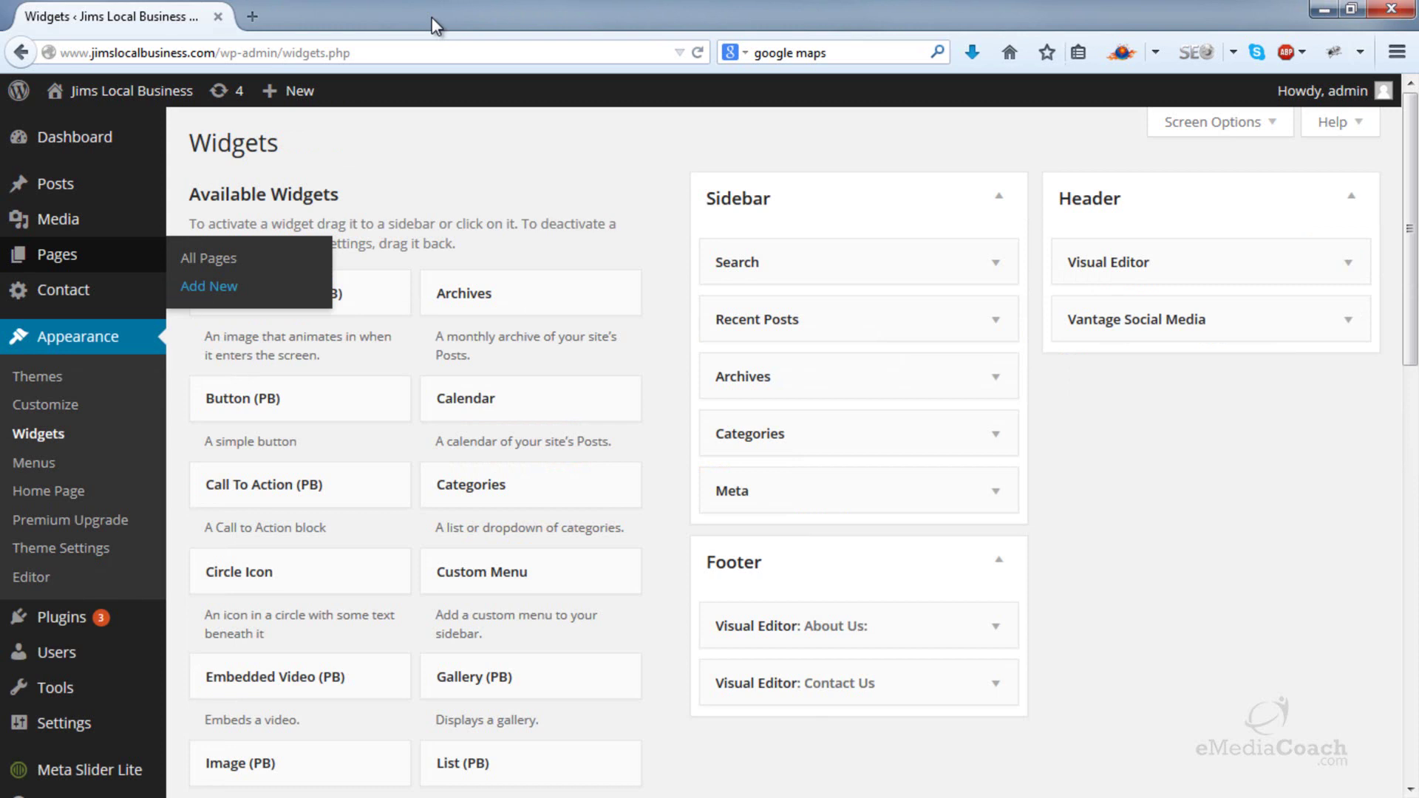
- Open the site's menu editor, name the default menu Header, create it and review its structure and settings
{"action": "left_click", "coordinate": [50, 473]}
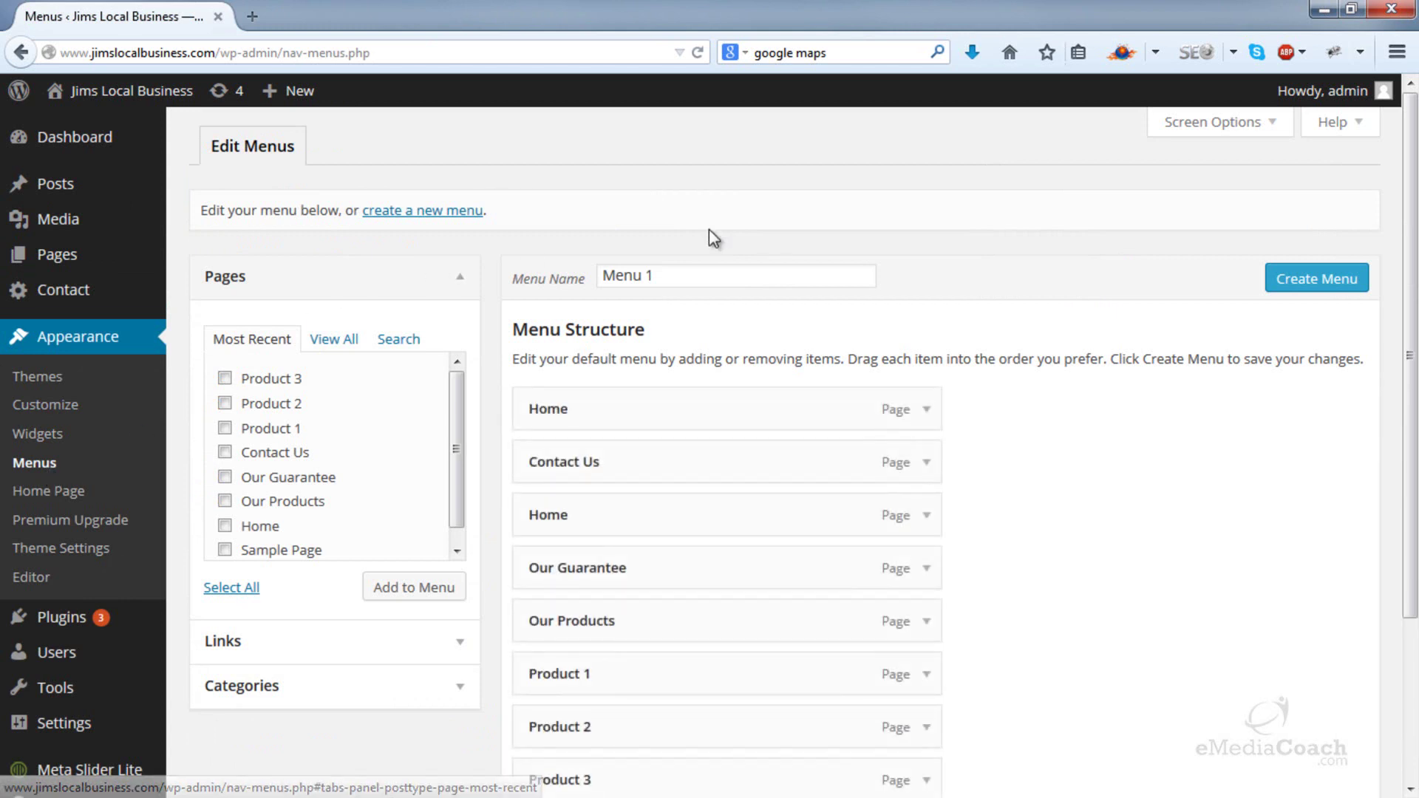
{"action": "left_click", "coordinate": [652, 276]}
{"action": "left_click_drag", "start_coordinate": [652, 276], "coordinate": [570, 276]}
{"action": "type", "text": "H"}
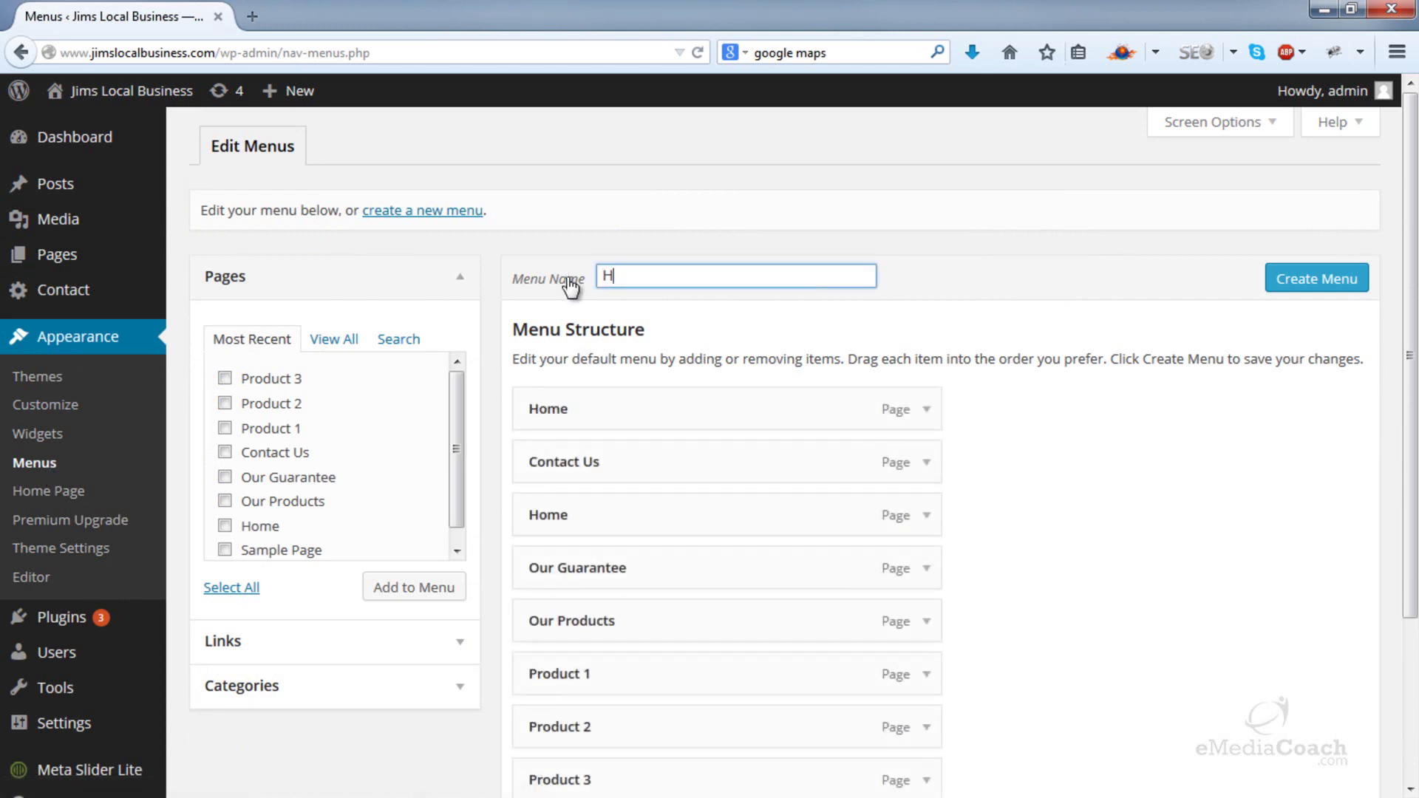
{"action": "type", "text": "eader"}
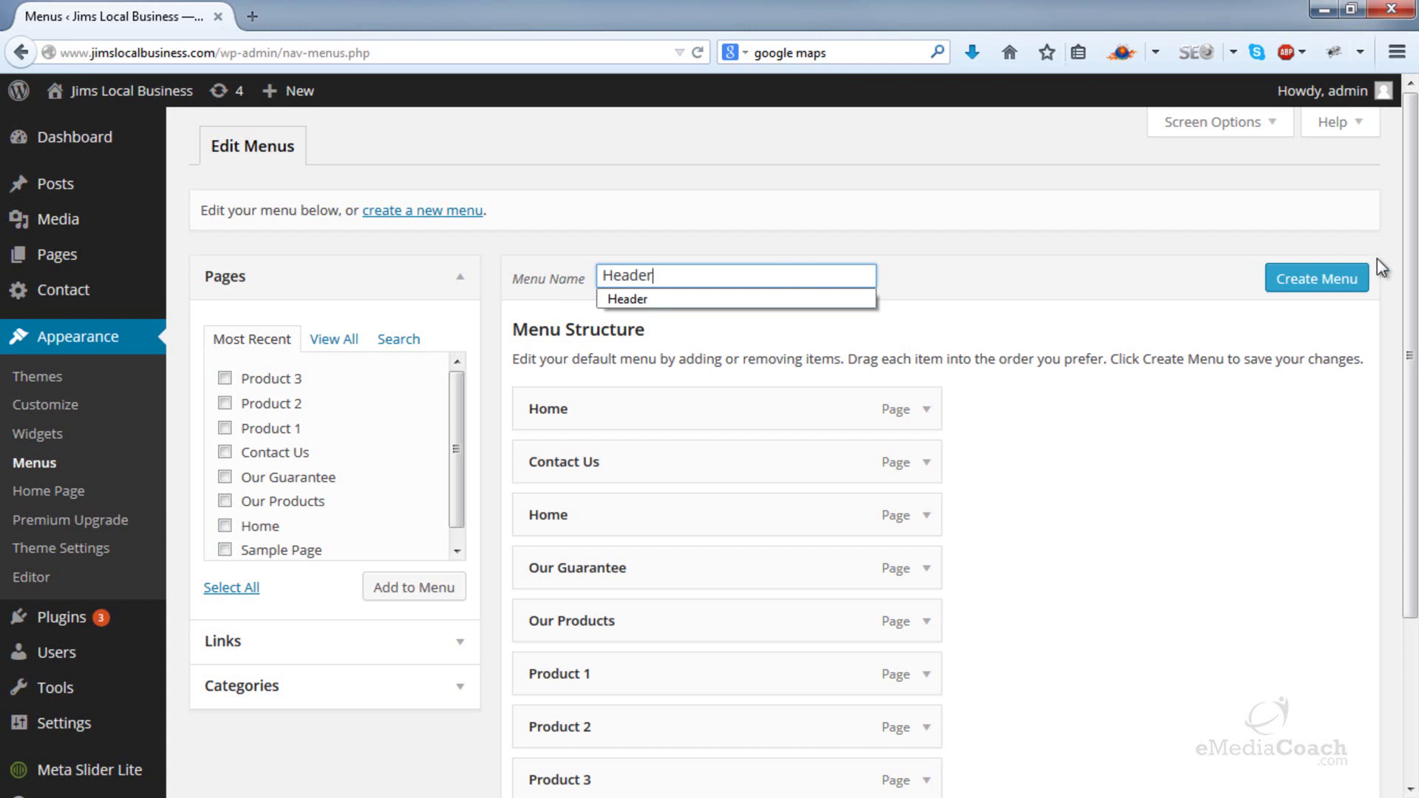
{"action": "left_click", "coordinate": [1316, 279]}
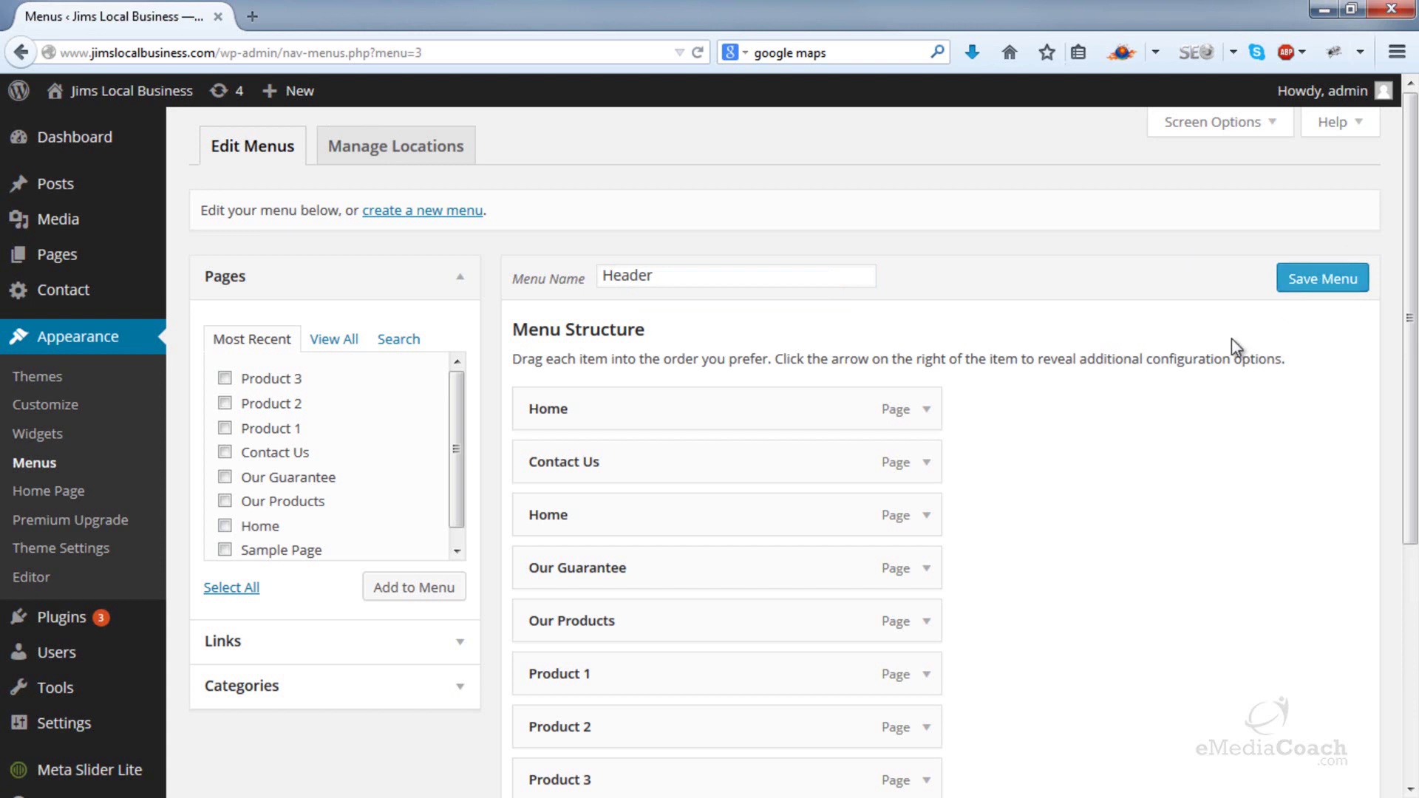
{"action": "scroll", "coordinate": [1231, 338], "scroll_direction": "down", "scroll_amount": 3}
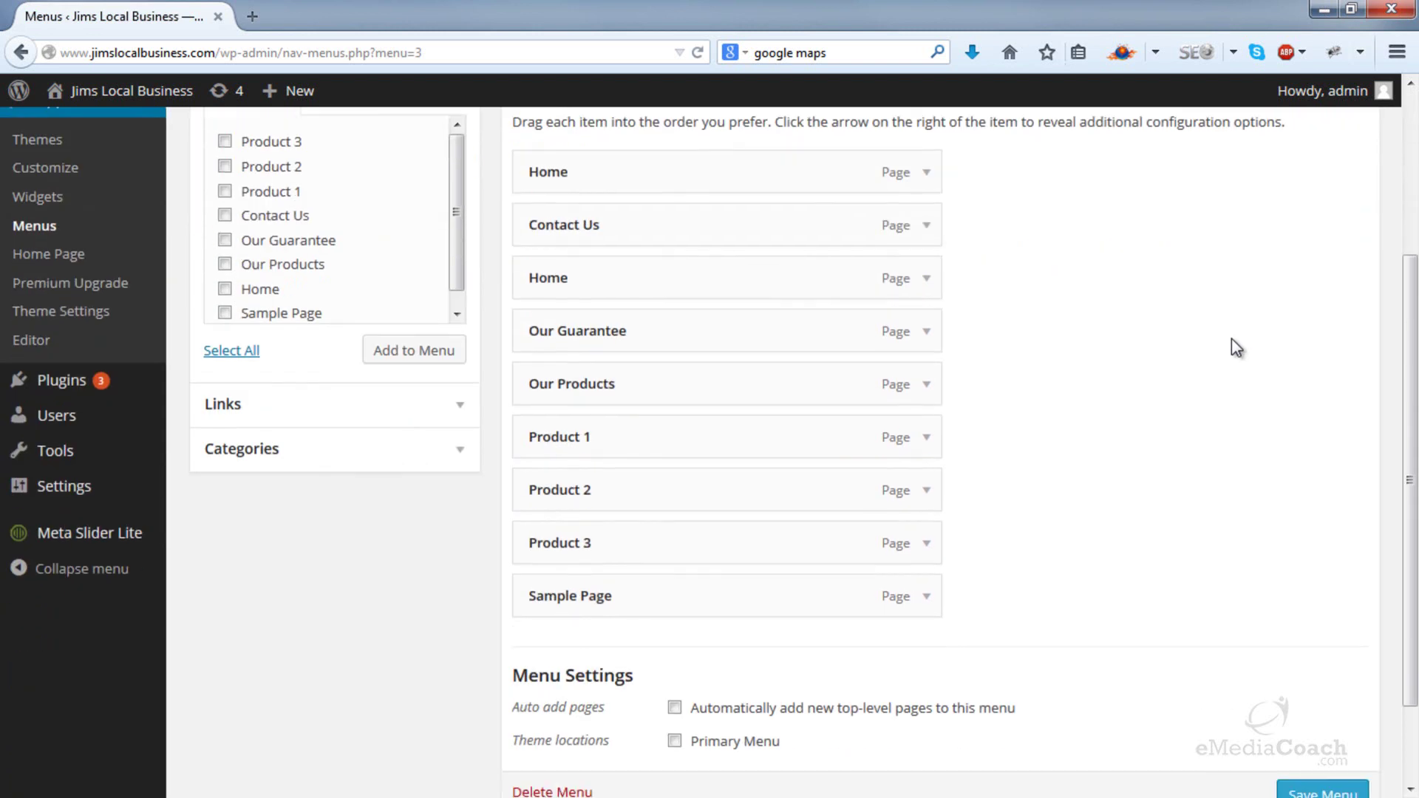
{"action": "scroll", "coordinate": [1232, 339], "scroll_direction": "up", "scroll_amount": 2}
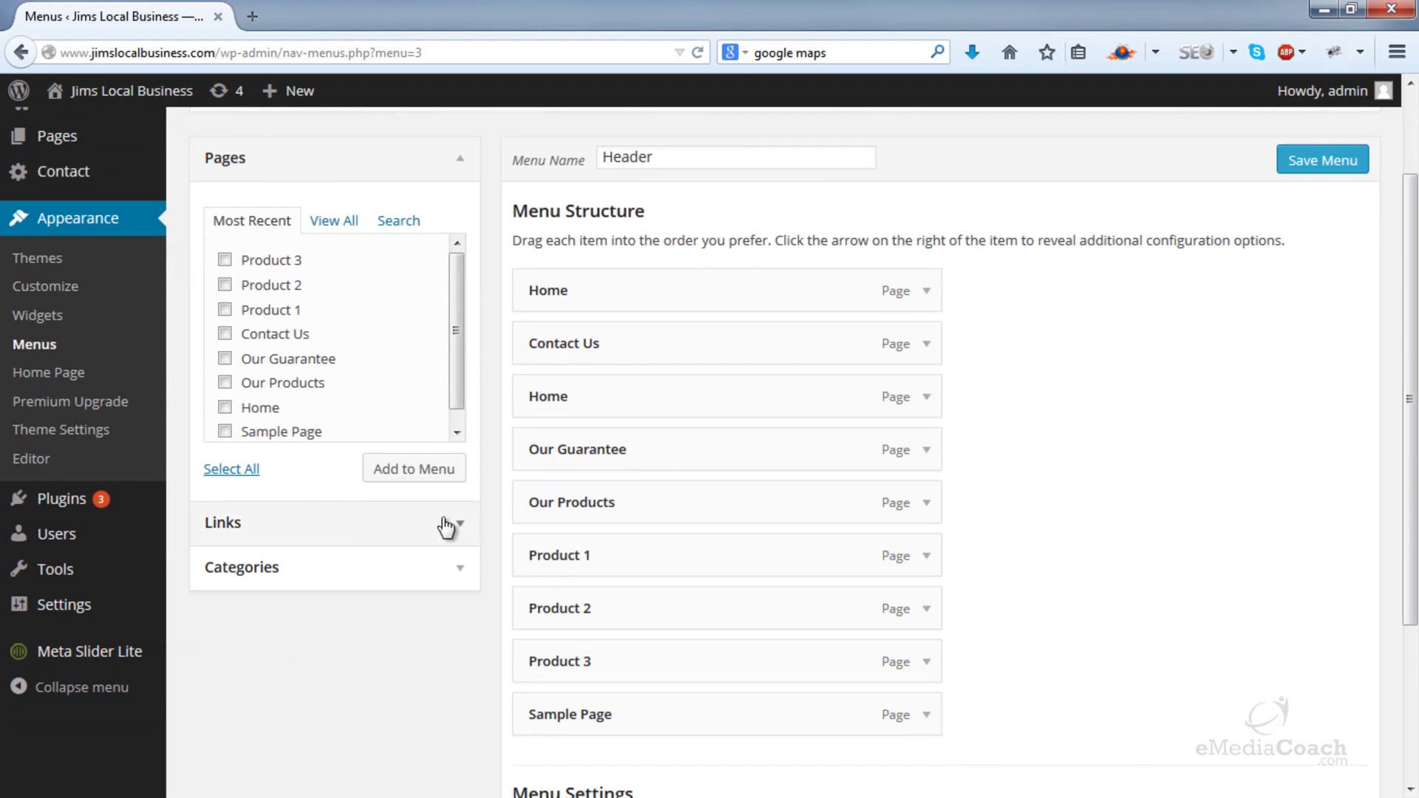
{"action": "left_click", "coordinate": [462, 536]}
{"action": "left_click", "coordinate": [394, 275]}
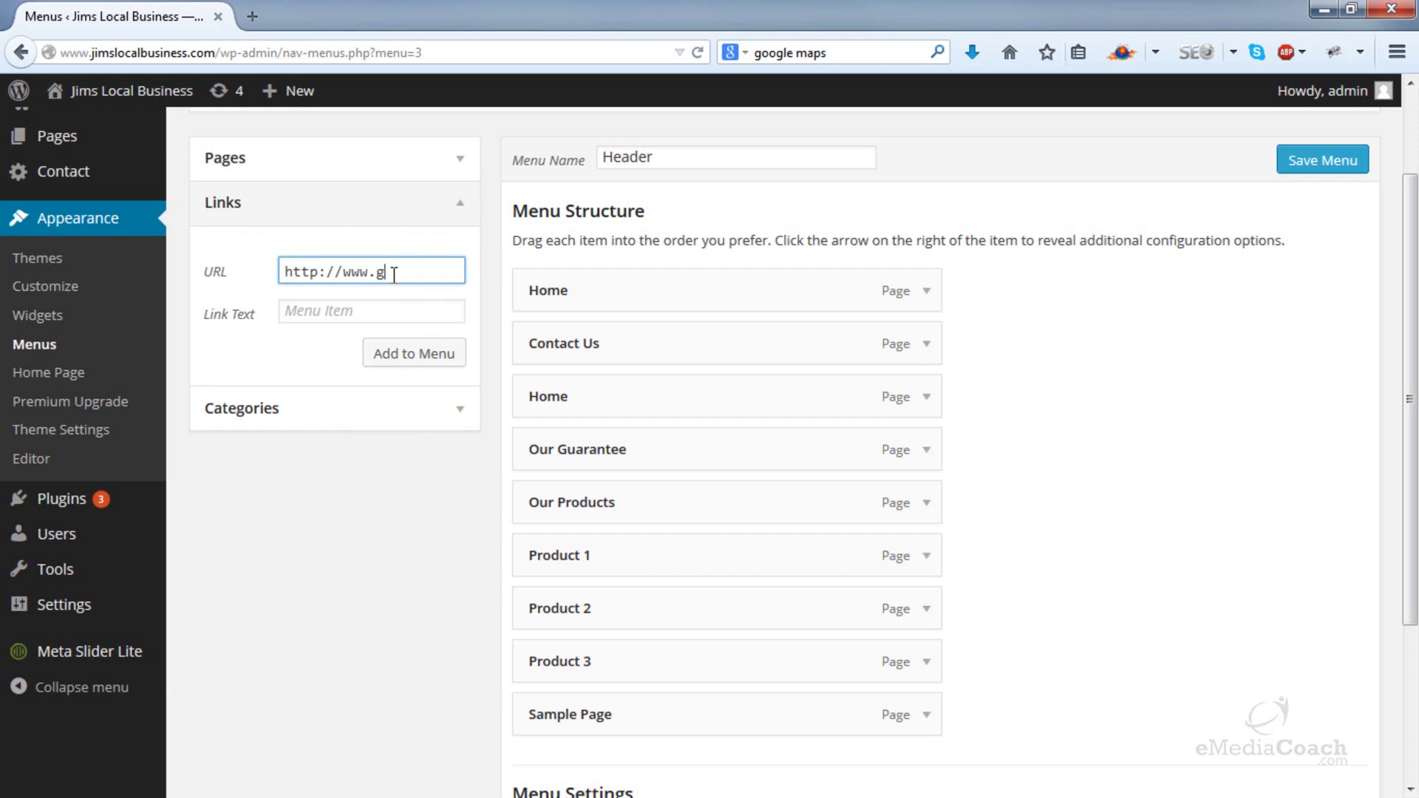
{"action": "left_click", "coordinate": [344, 307]}
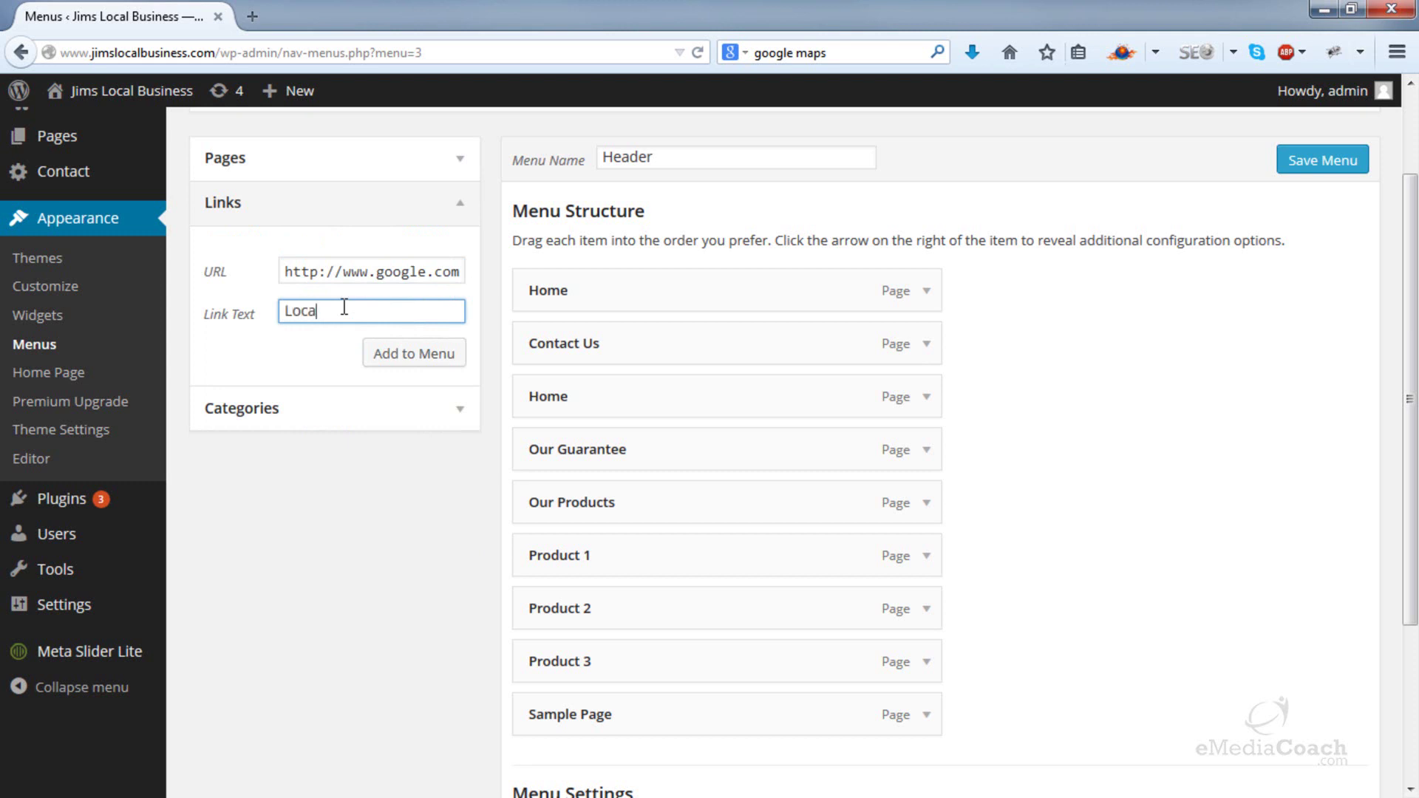
{"action": "left_click", "coordinate": [411, 364]}
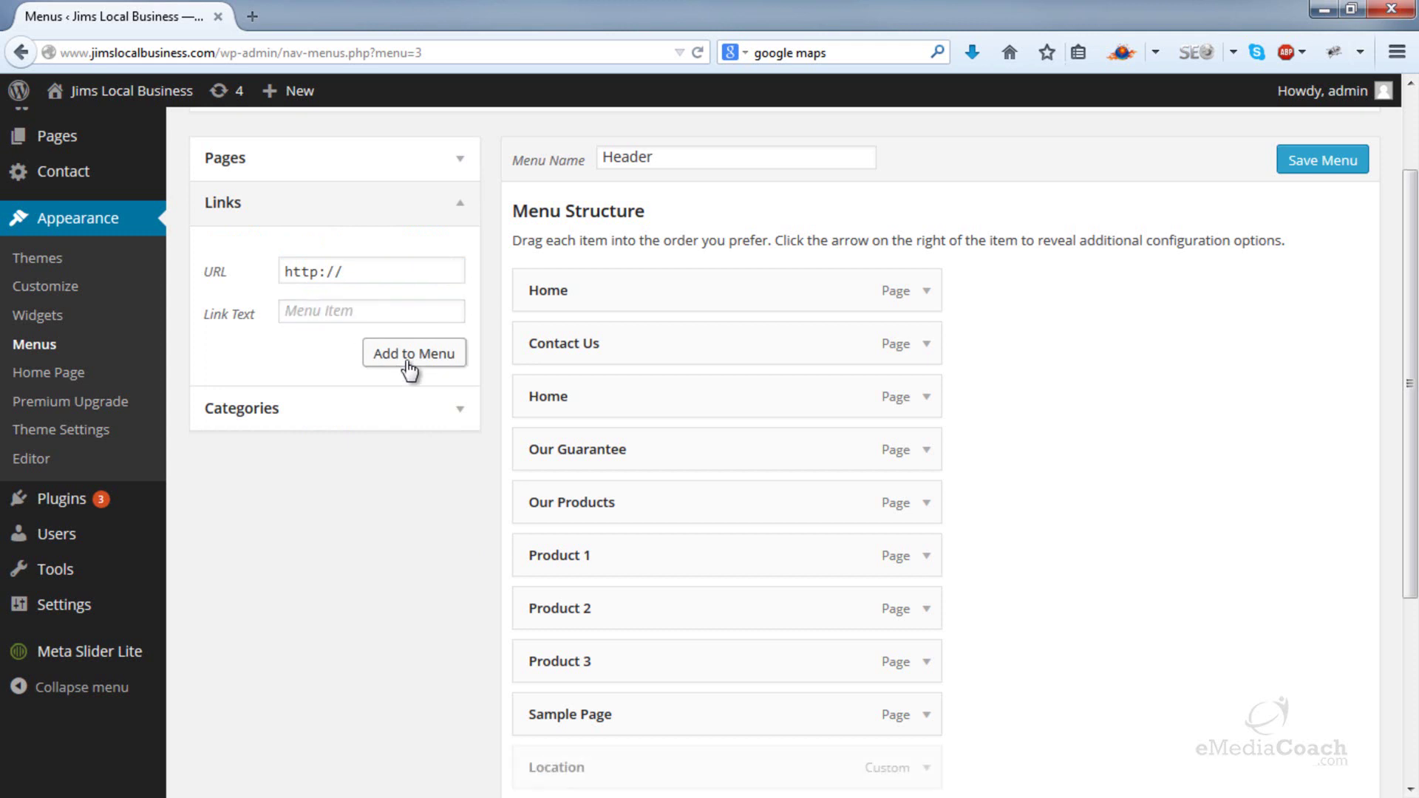
{"action": "scroll", "coordinate": [671, 423], "scroll_direction": "down", "scroll_amount": 3}
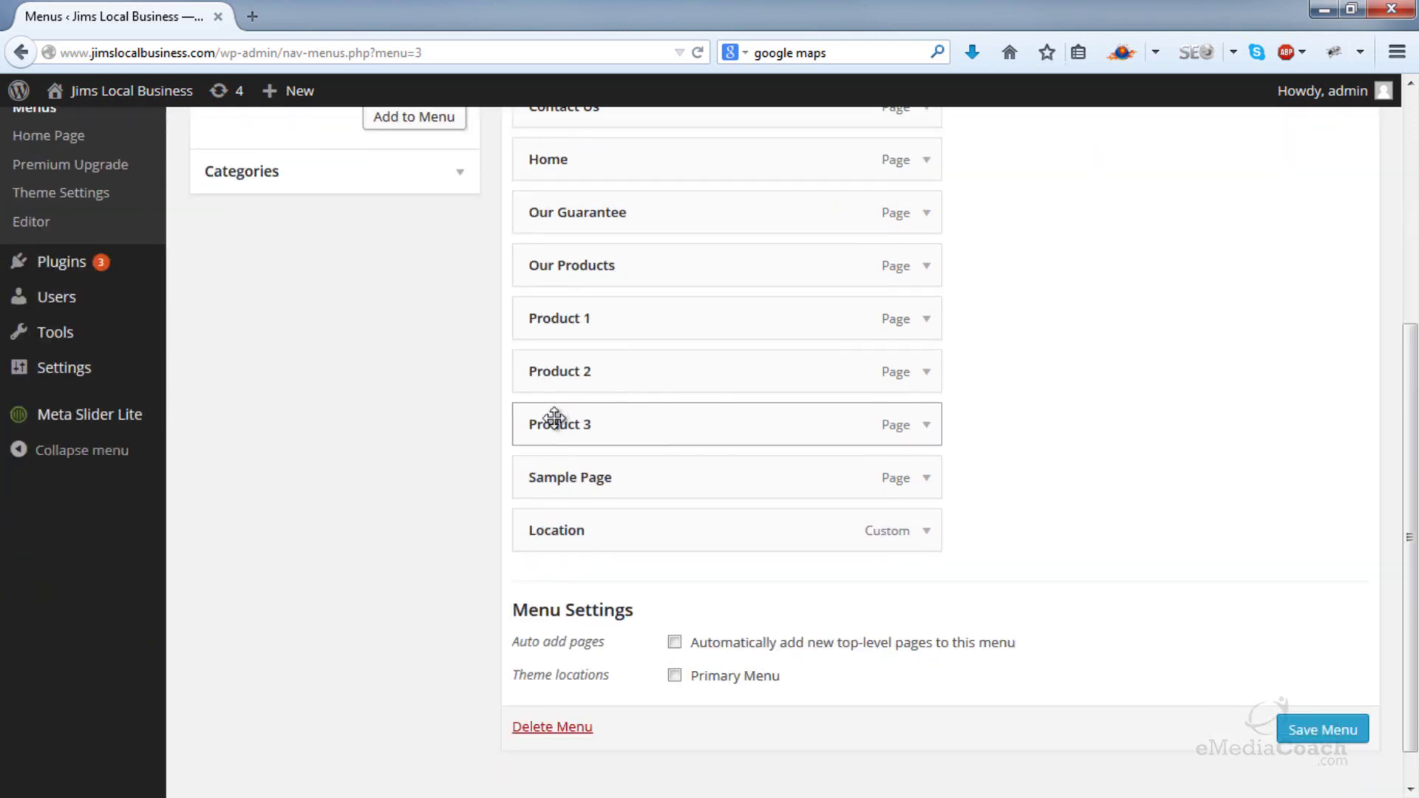
- Reorder the menu so Our Products follows the first Home item and Contact Us comes last, after Location
{"action": "scroll", "coordinate": [1054, 385], "scroll_direction": "up", "scroll_amount": 5}
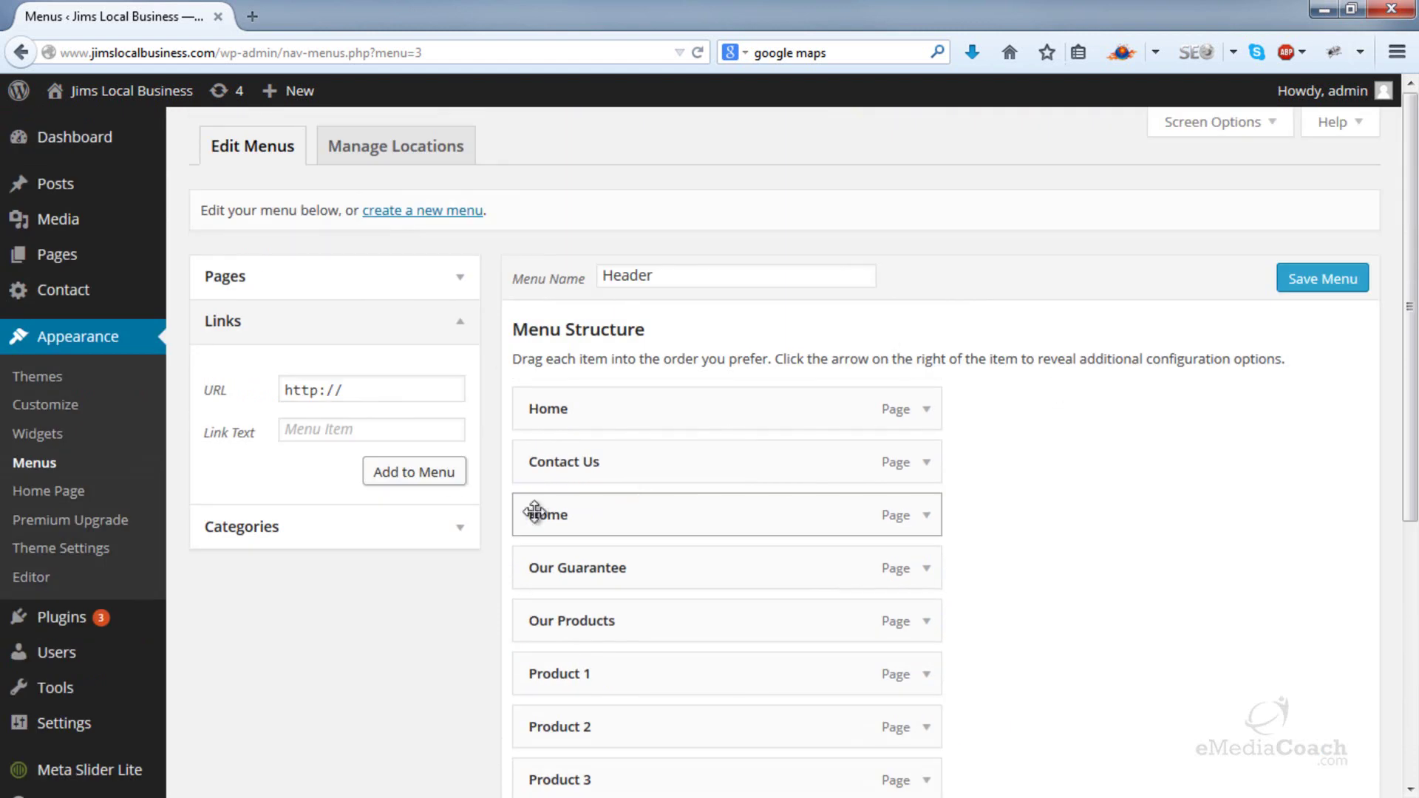
{"action": "scroll", "coordinate": [675, 485], "scroll_direction": "down", "scroll_amount": 2}
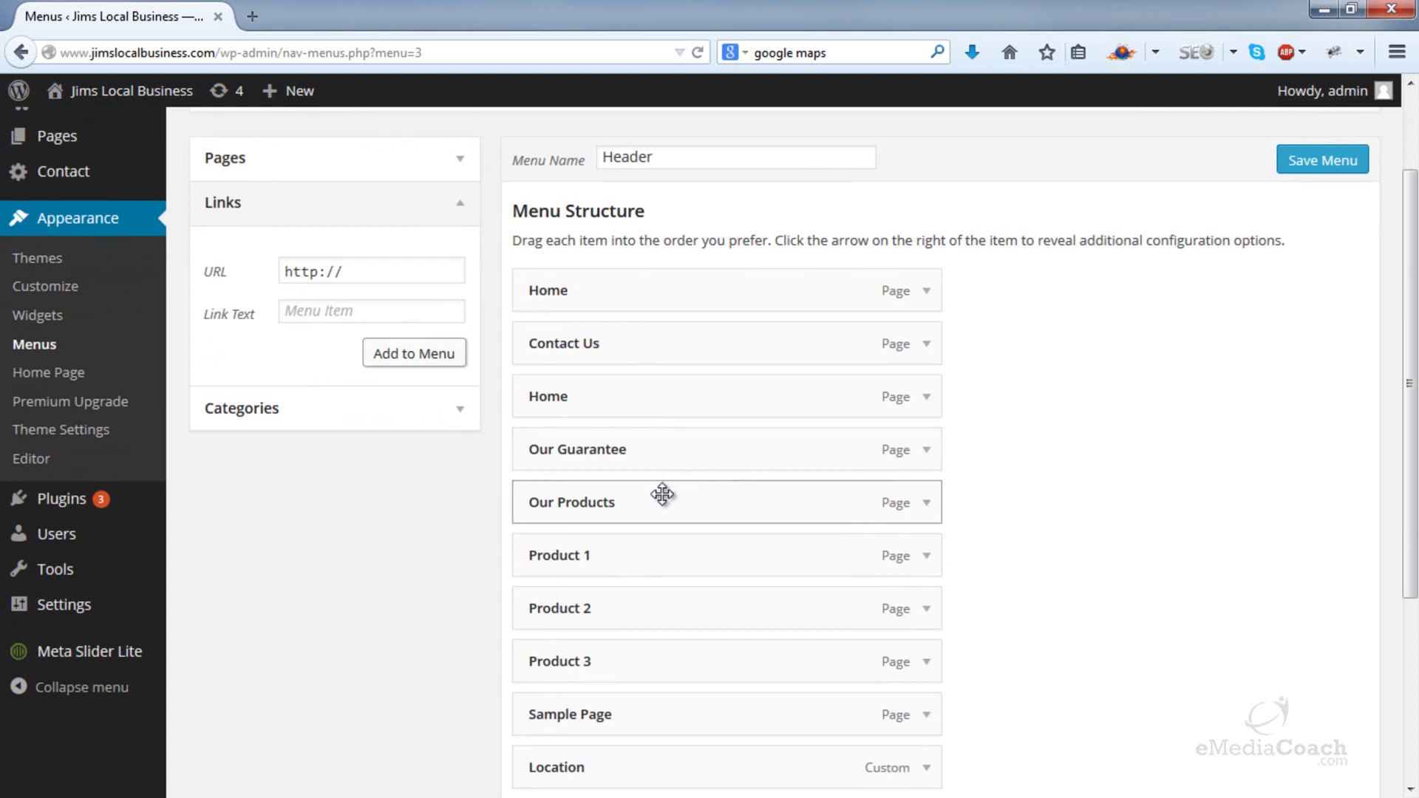
{"action": "left_click_drag", "start_coordinate": [618, 497], "coordinate": [612, 351]}
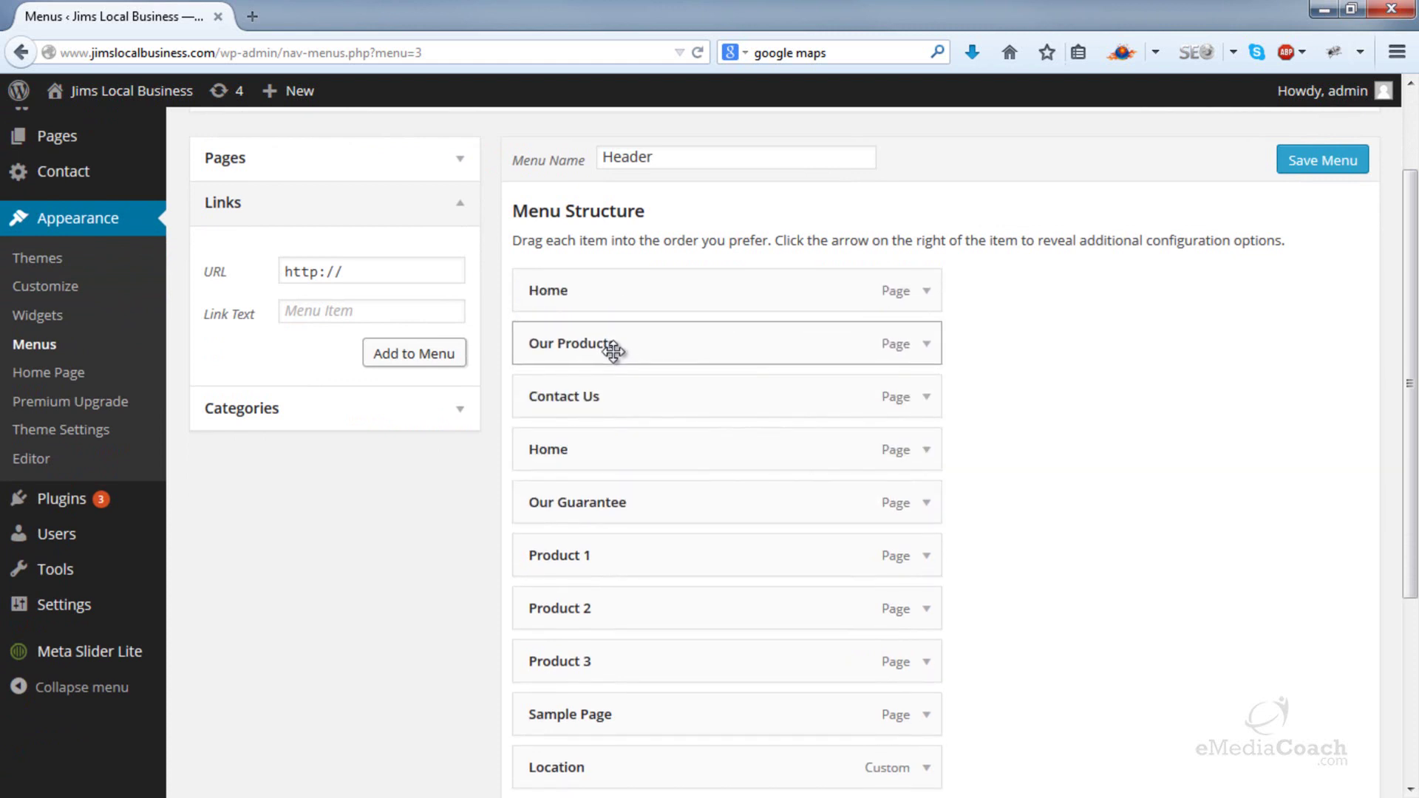
{"action": "left_click_drag", "start_coordinate": [615, 383], "coordinate": [623, 649]}
- Remove the duplicate Home item below Our Products from the menu structure
{"action": "scroll", "coordinate": [623, 649], "scroll_direction": "up", "scroll_amount": 3}
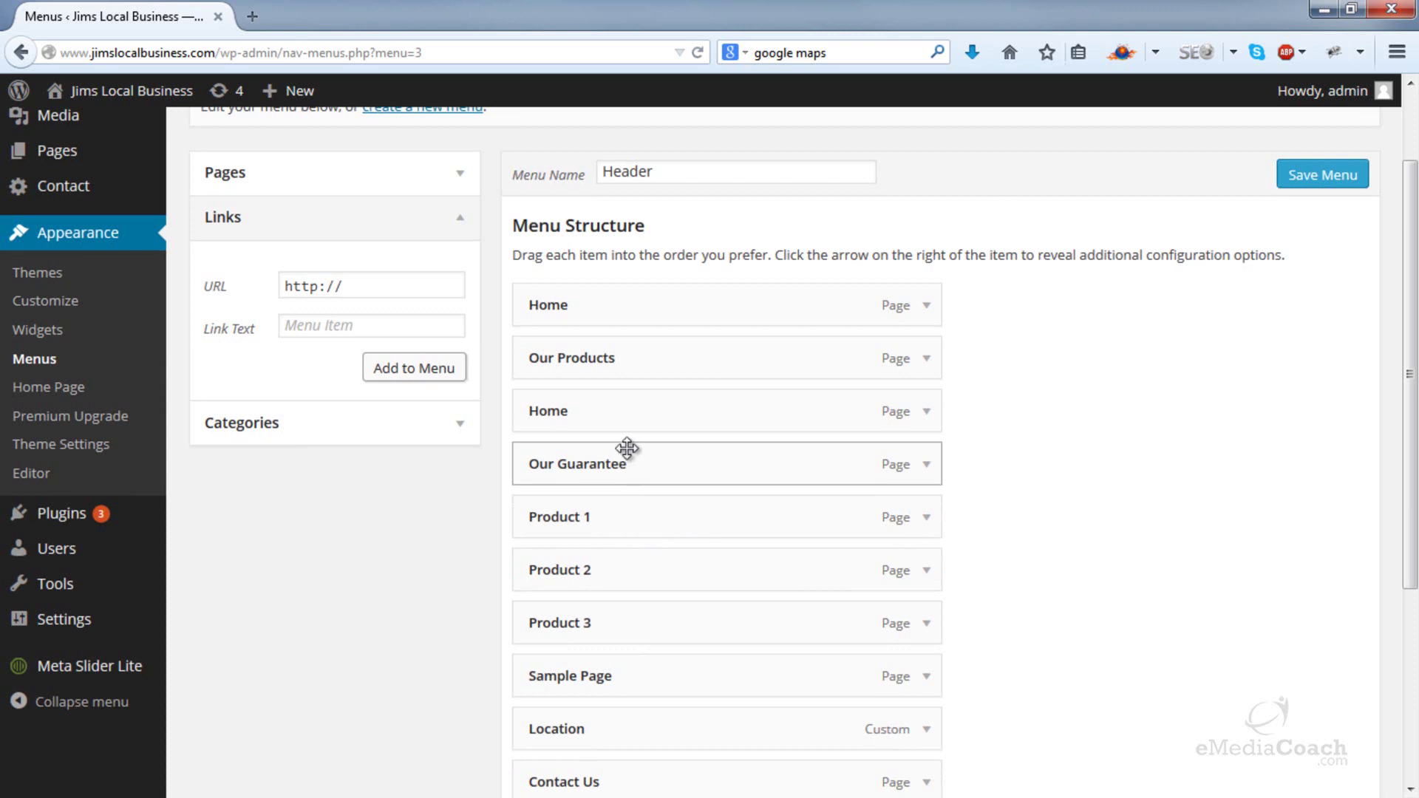
{"action": "left_click", "coordinate": [924, 414]}
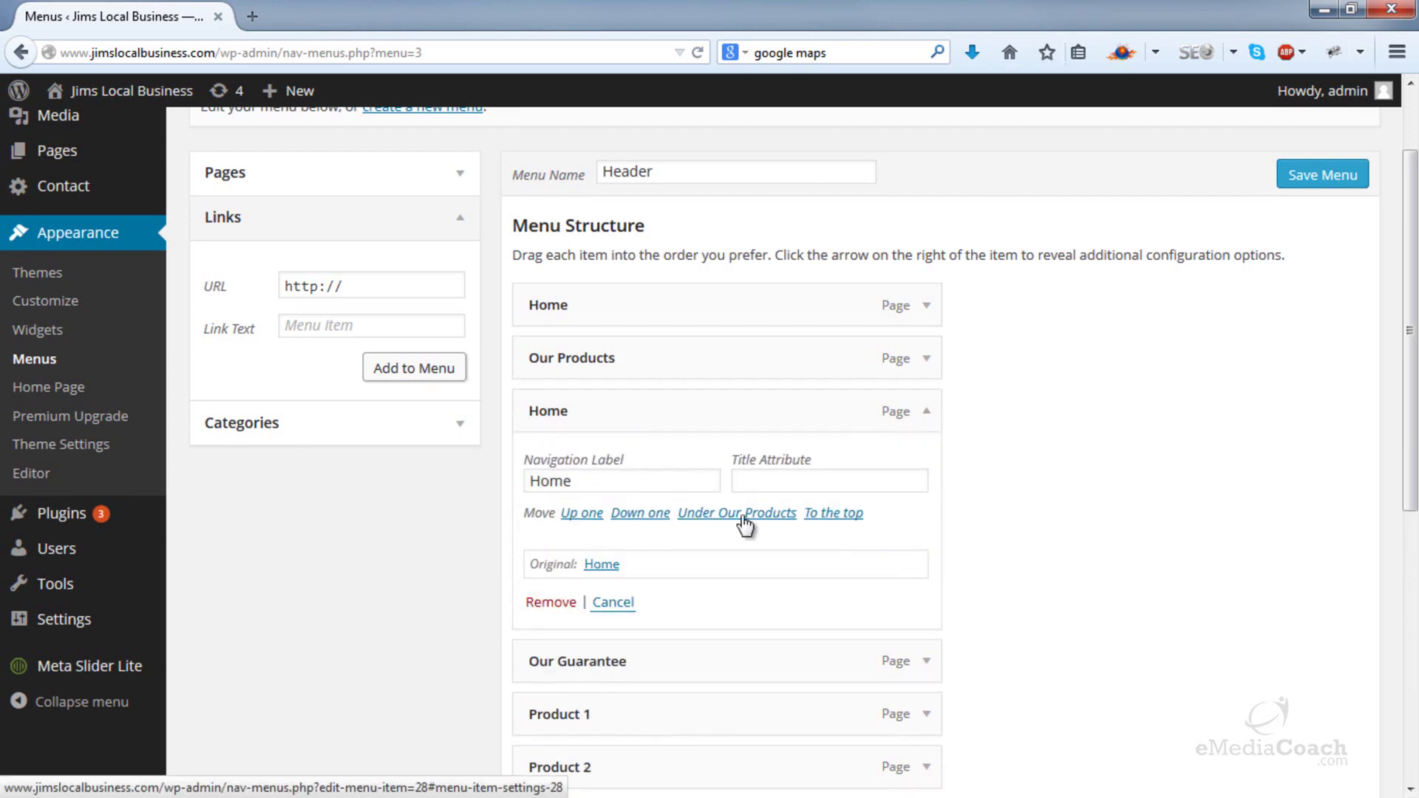
{"action": "left_click", "coordinate": [567, 604]}
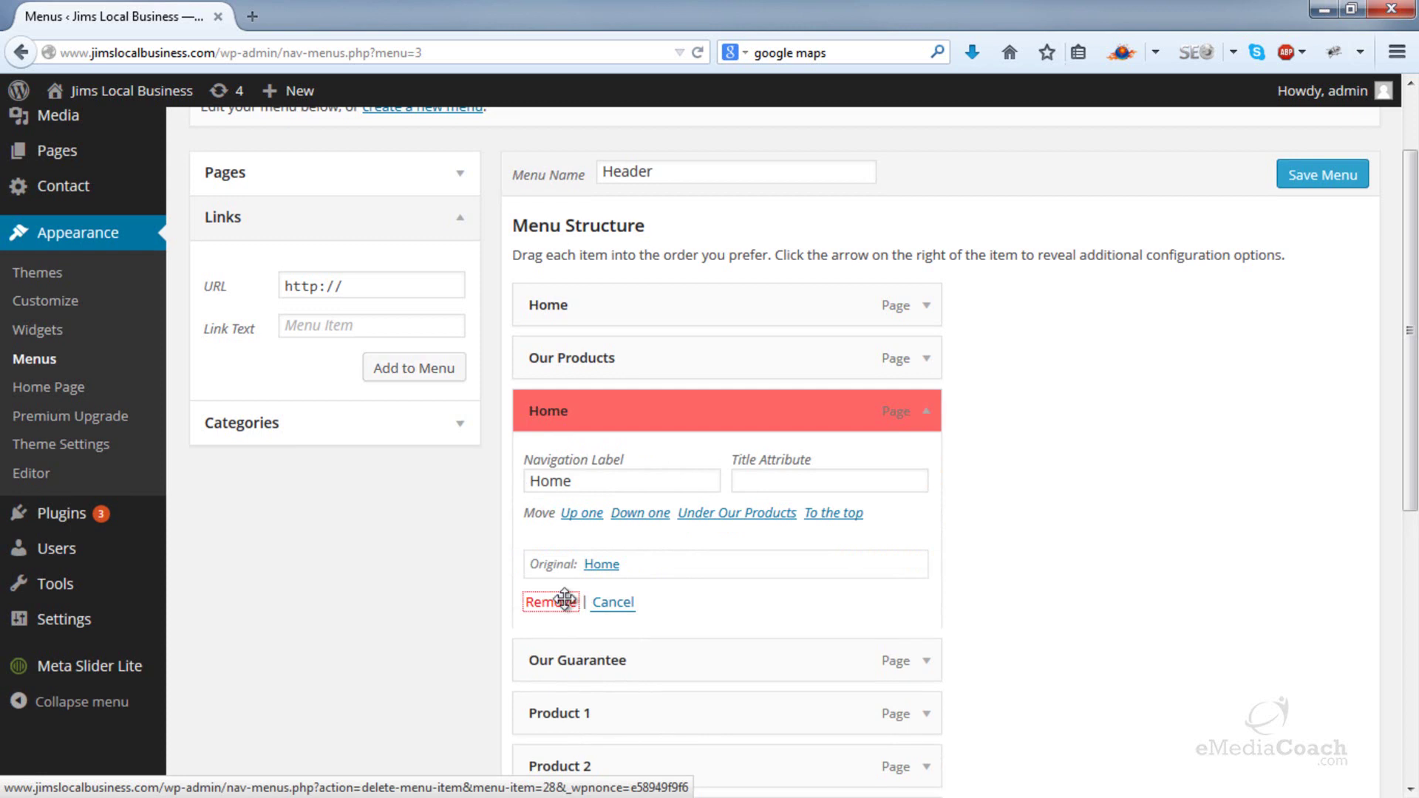
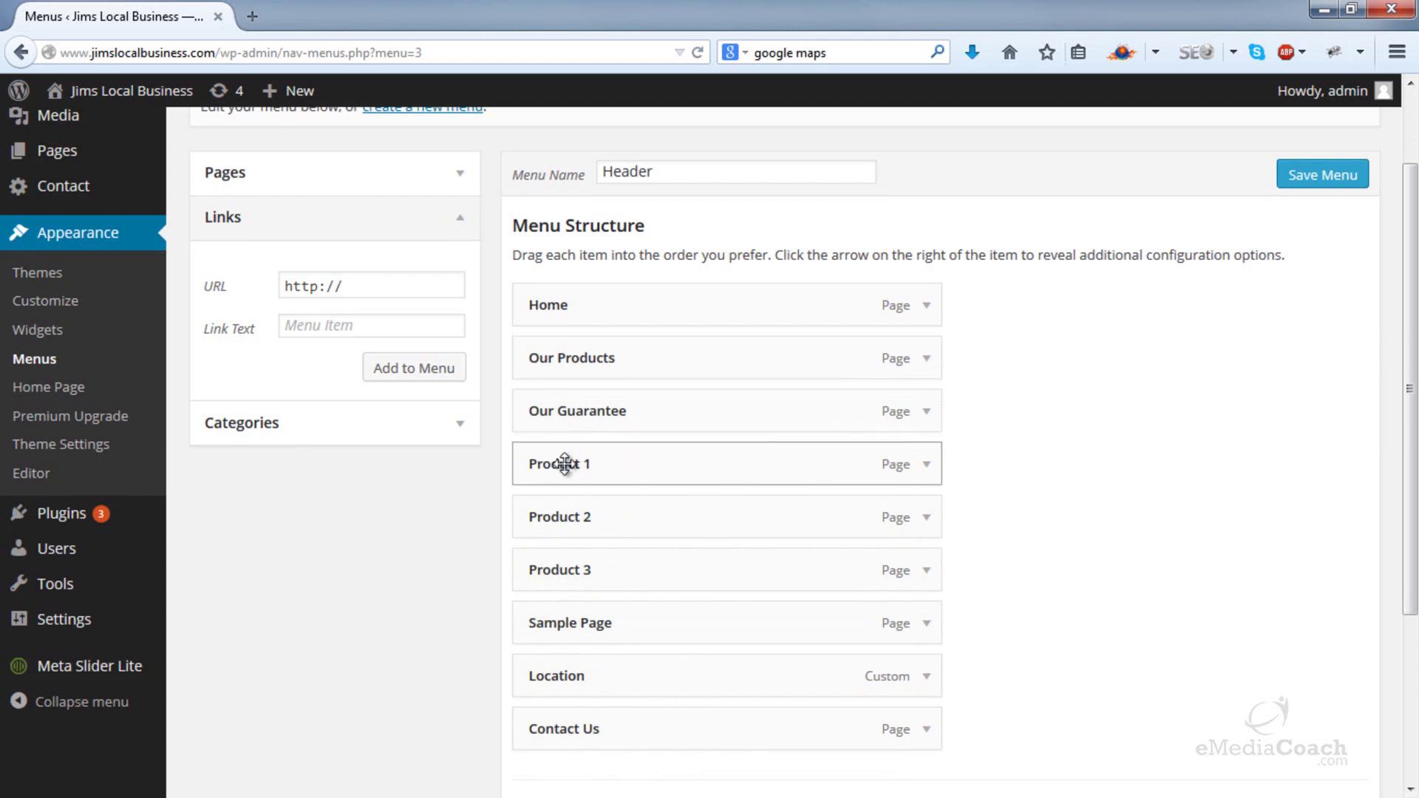
- Nest Product 1 and Product 2 as sub items of Our Products, and Product 3 as a sub item of Product 2
{"action": "left_click_drag", "start_coordinate": [564, 463], "coordinate": [602, 416]}
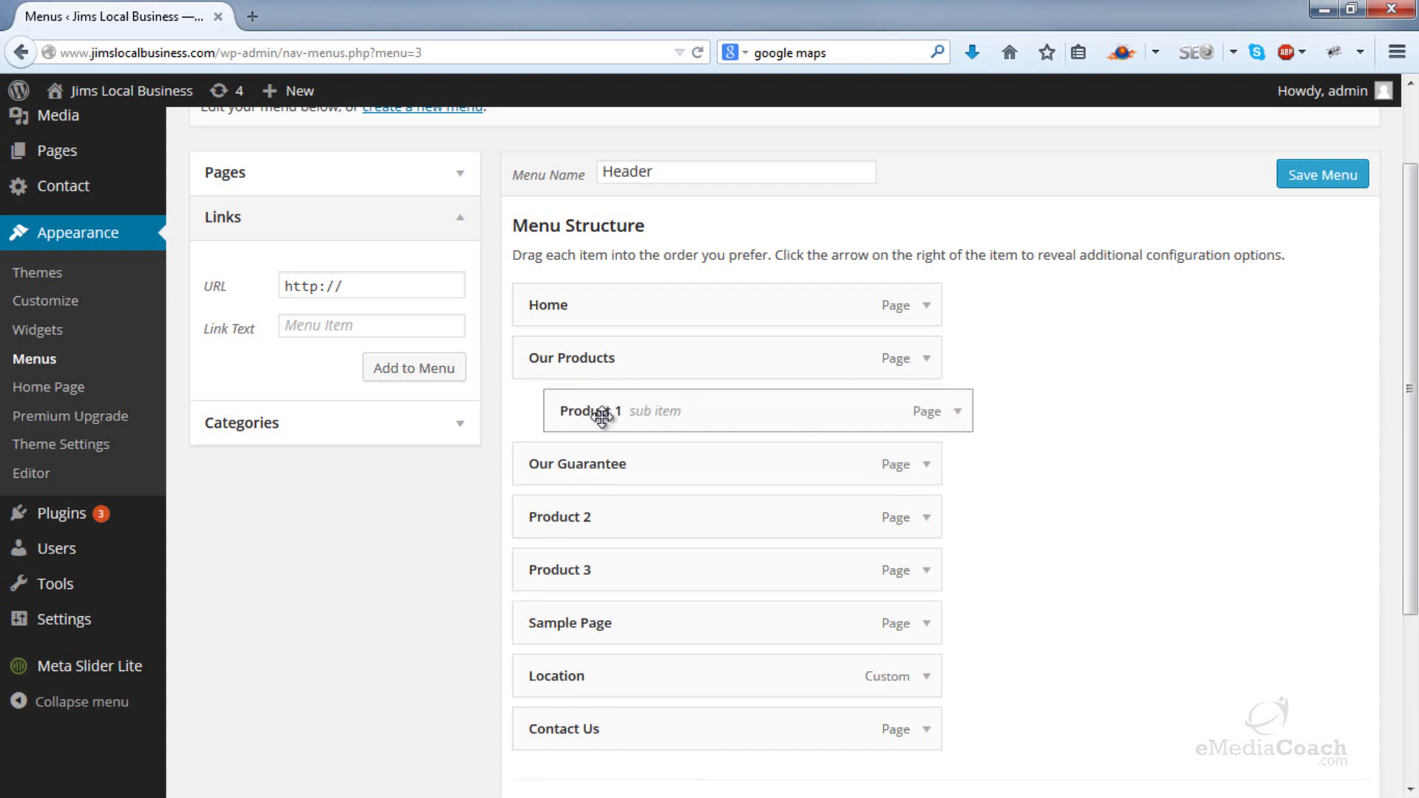
{"action": "left_click_drag", "start_coordinate": [587, 517], "coordinate": [622, 474]}
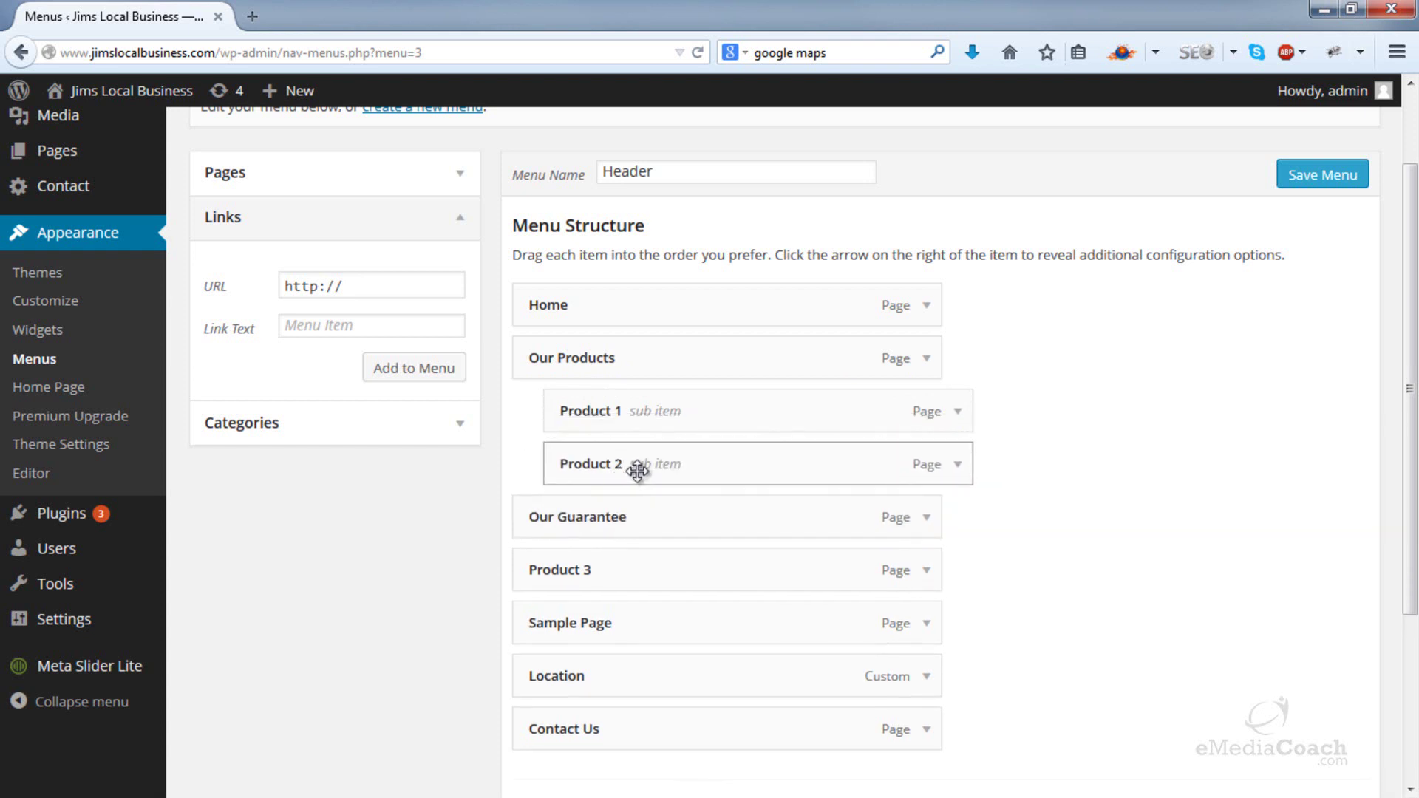
{"action": "left_click_drag", "start_coordinate": [614, 565], "coordinate": [690, 515]}
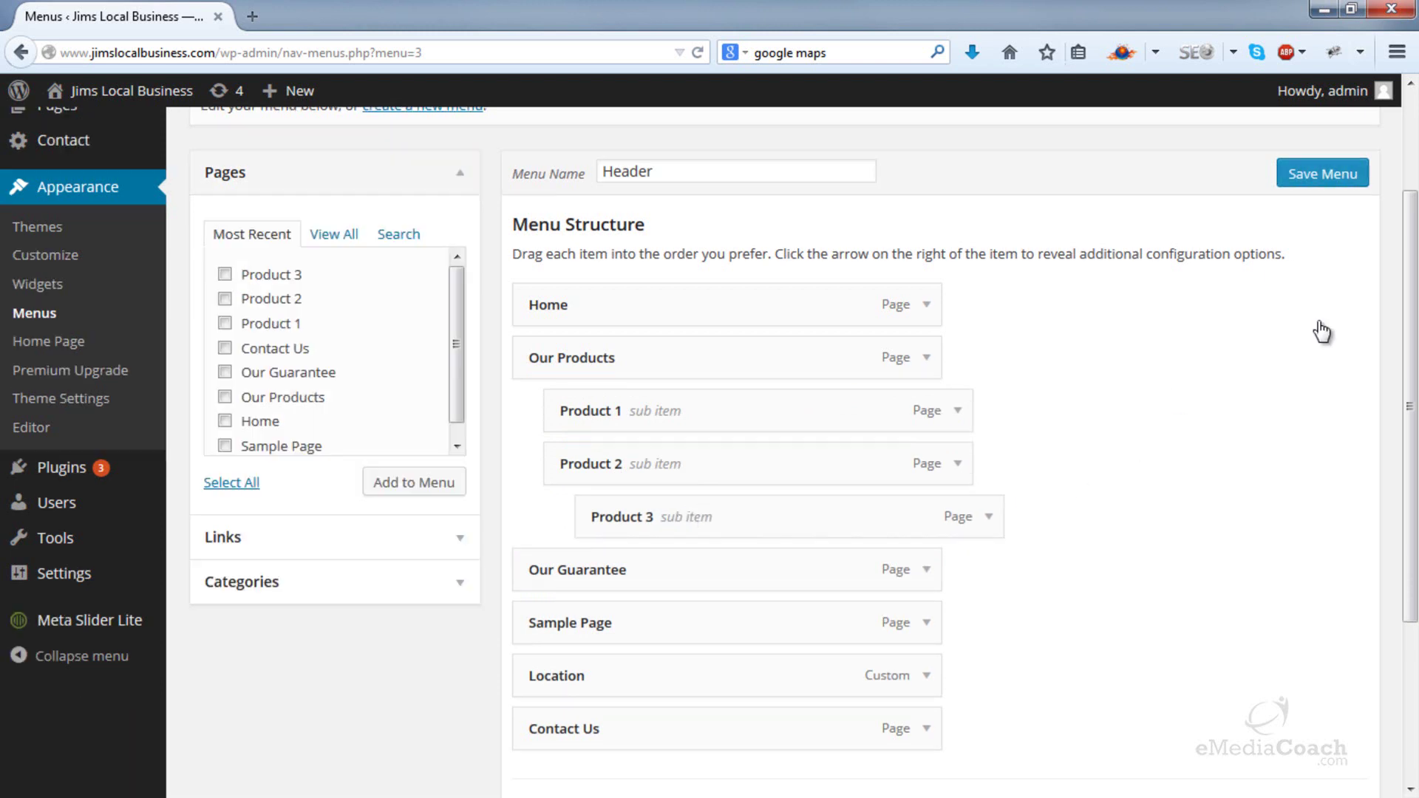
- Assign the Header menu to the Primary Menu theme location and save the menu
{"action": "scroll", "coordinate": [1318, 320], "scroll_direction": "down", "scroll_amount": 3}
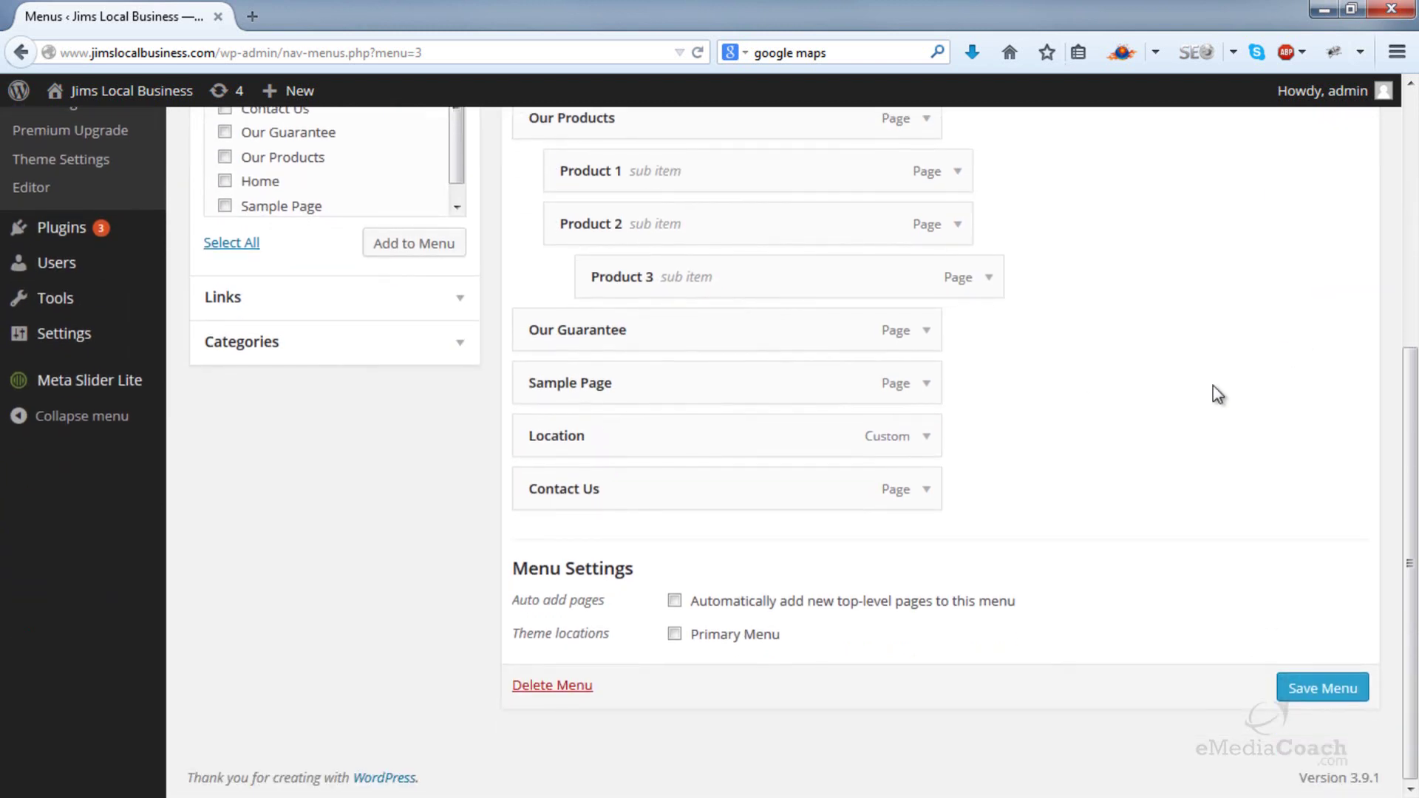
{"action": "left_click", "coordinate": [675, 634]}
{"action": "left_click", "coordinate": [1306, 688]}
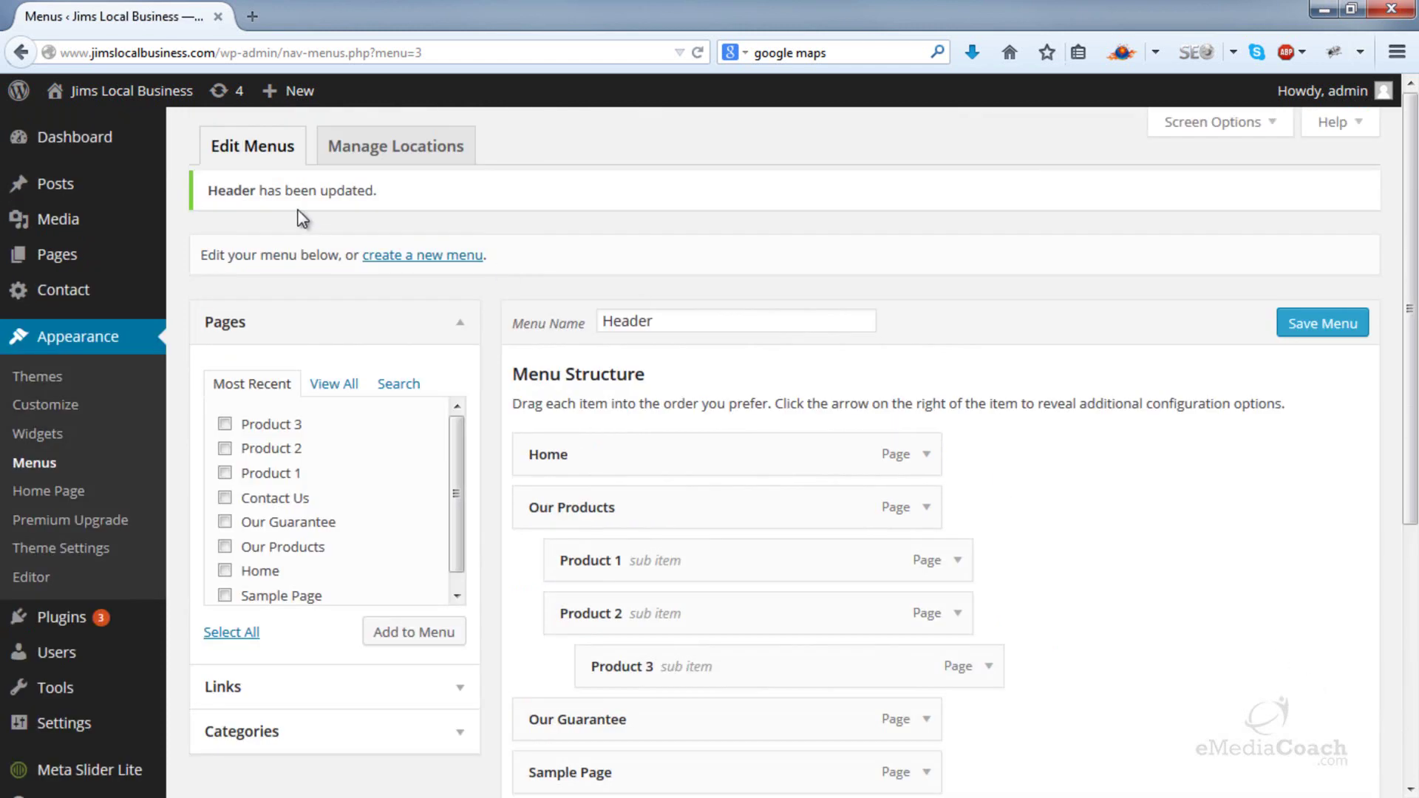
- Open the live site in a new browser tab and view its header navigation
{"action": "mouse_move", "coordinate": [119, 91]}
{"action": "right_click", "coordinate": [102, 140]}
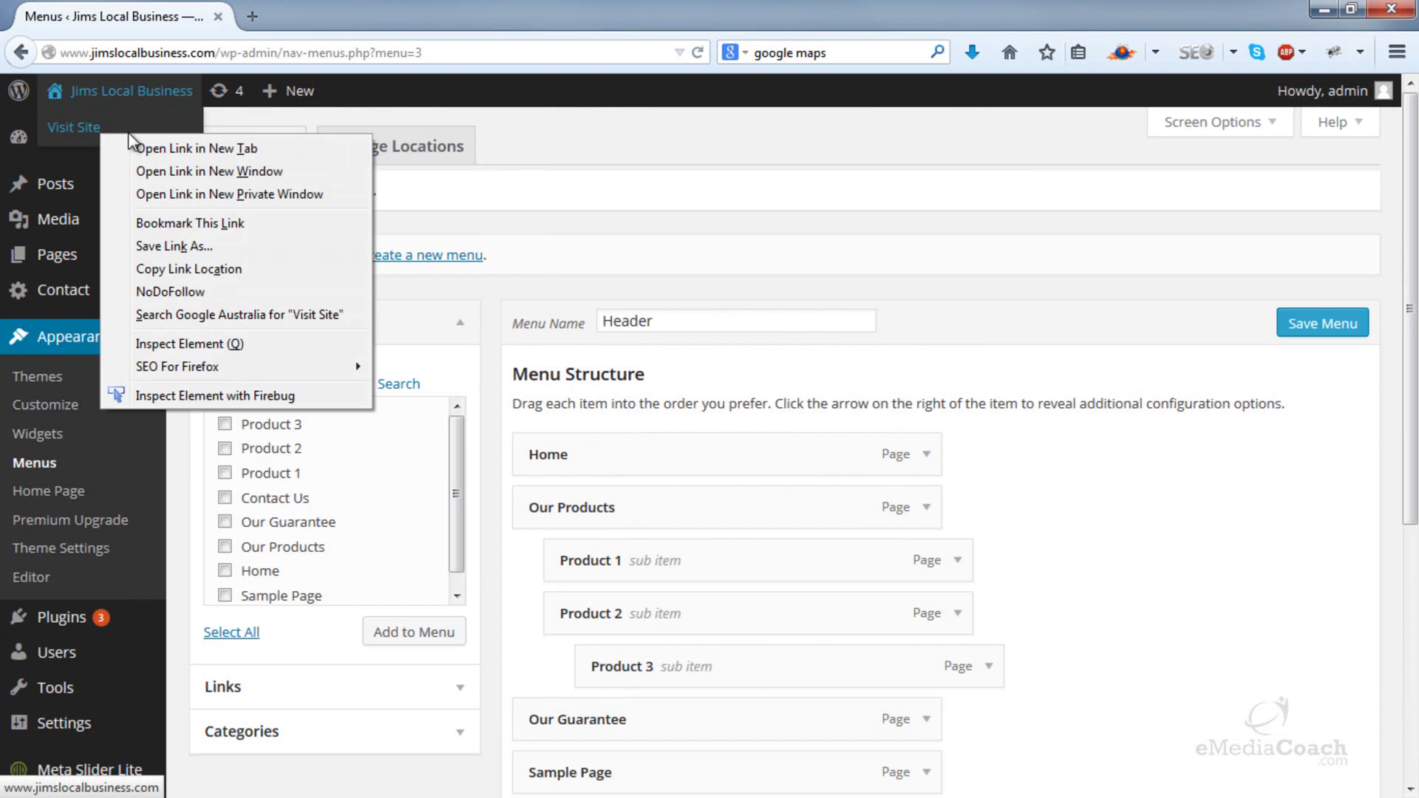
{"action": "left_click", "coordinate": [148, 142]}
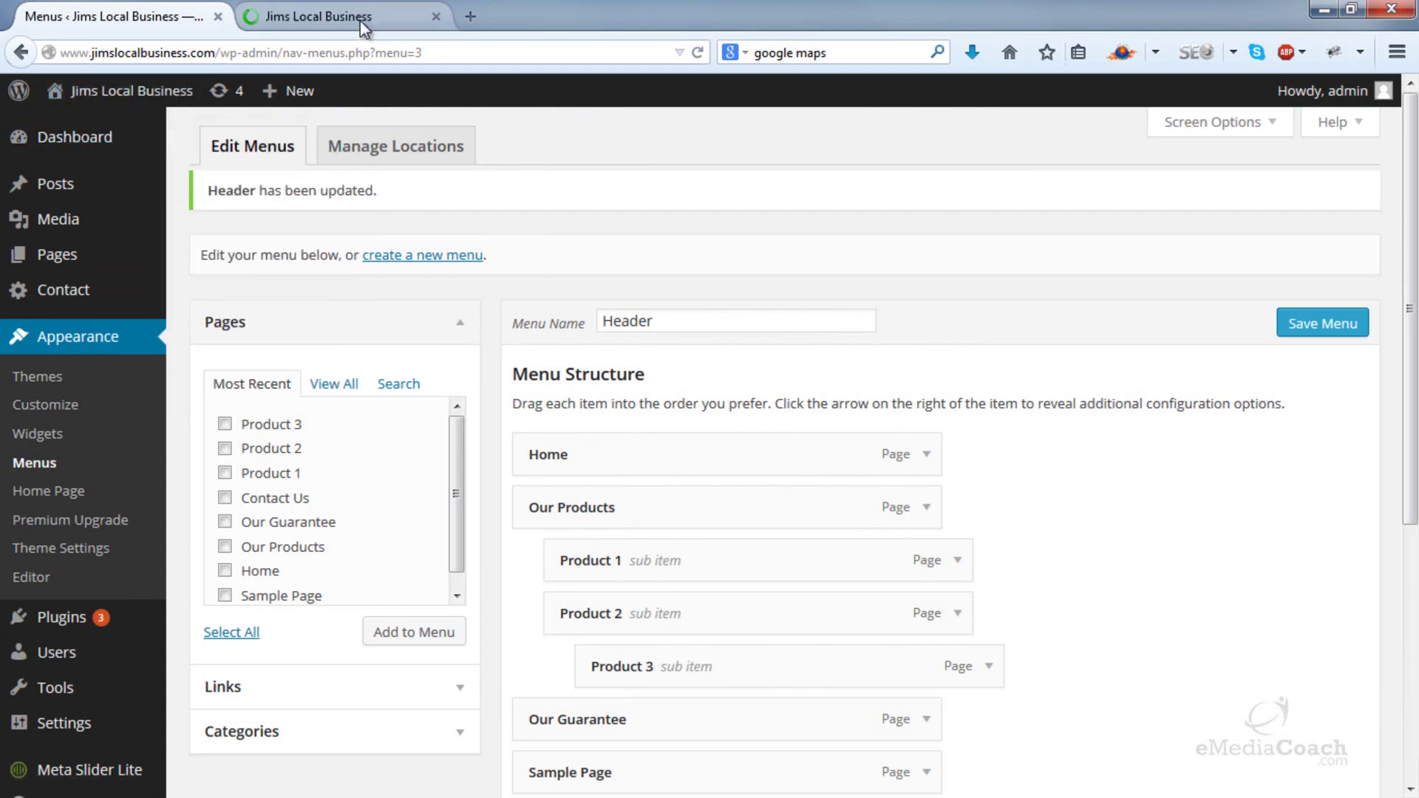
{"action": "left_click", "coordinate": [360, 21]}
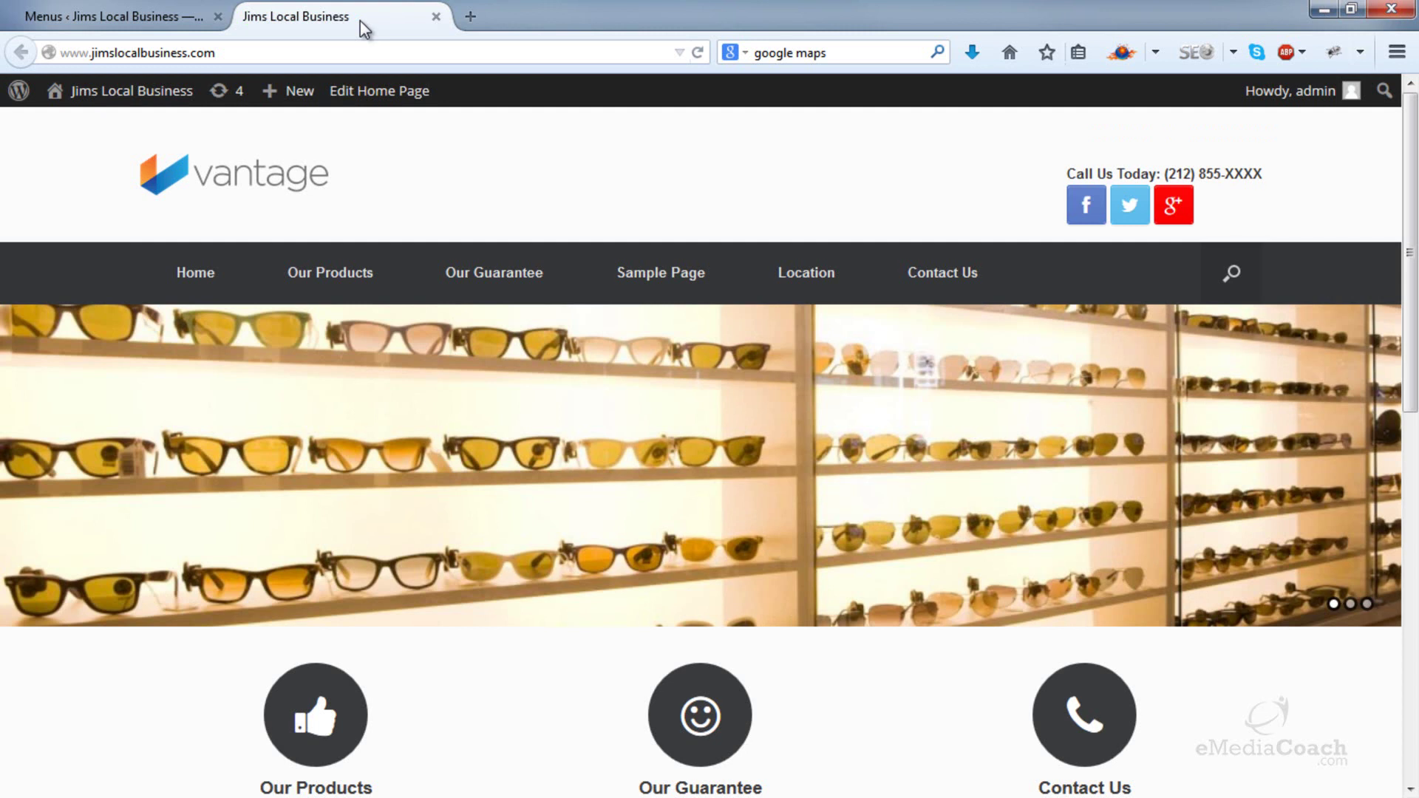
- Compare the menu structure with the live Our Products dropdown, including the submenu beneath Product 2
{"action": "left_click", "coordinate": [125, 12]}
{"action": "scroll", "coordinate": [784, 336], "scroll_direction": "down", "scroll_amount": 3}
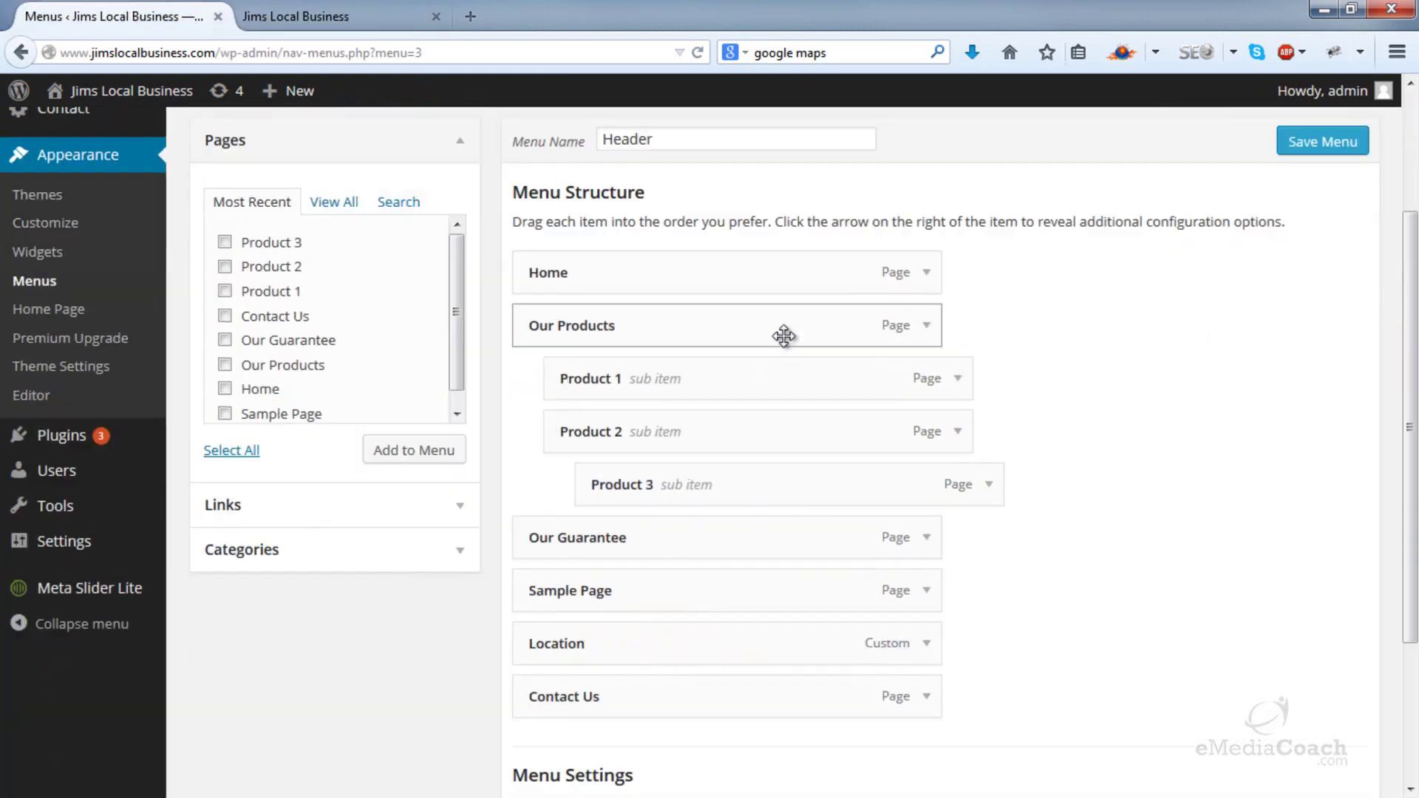
{"action": "scroll", "coordinate": [784, 337], "scroll_direction": "down", "scroll_amount": 1}
{"action": "left_click", "coordinate": [341, 12]}
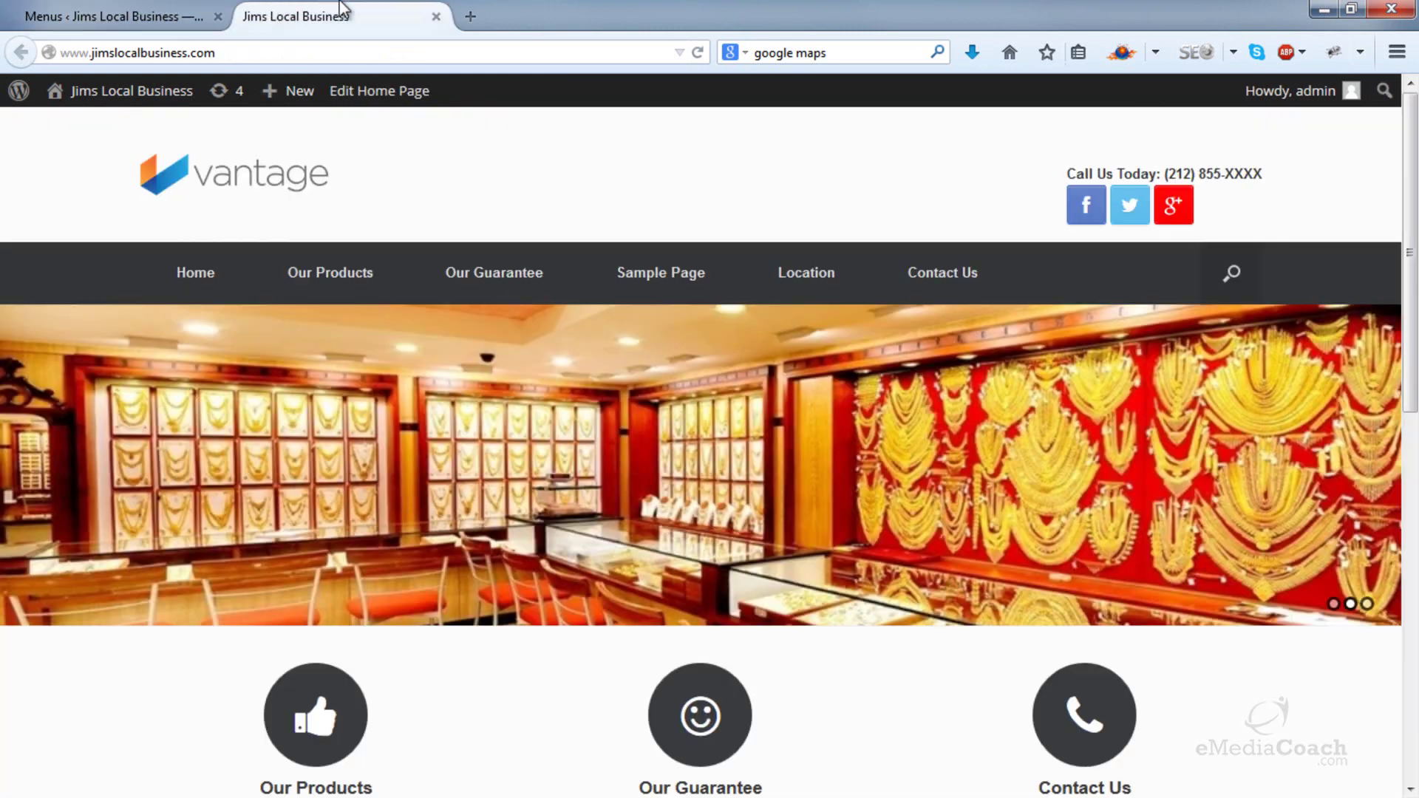
{"action": "mouse_move", "coordinate": [318, 281]}
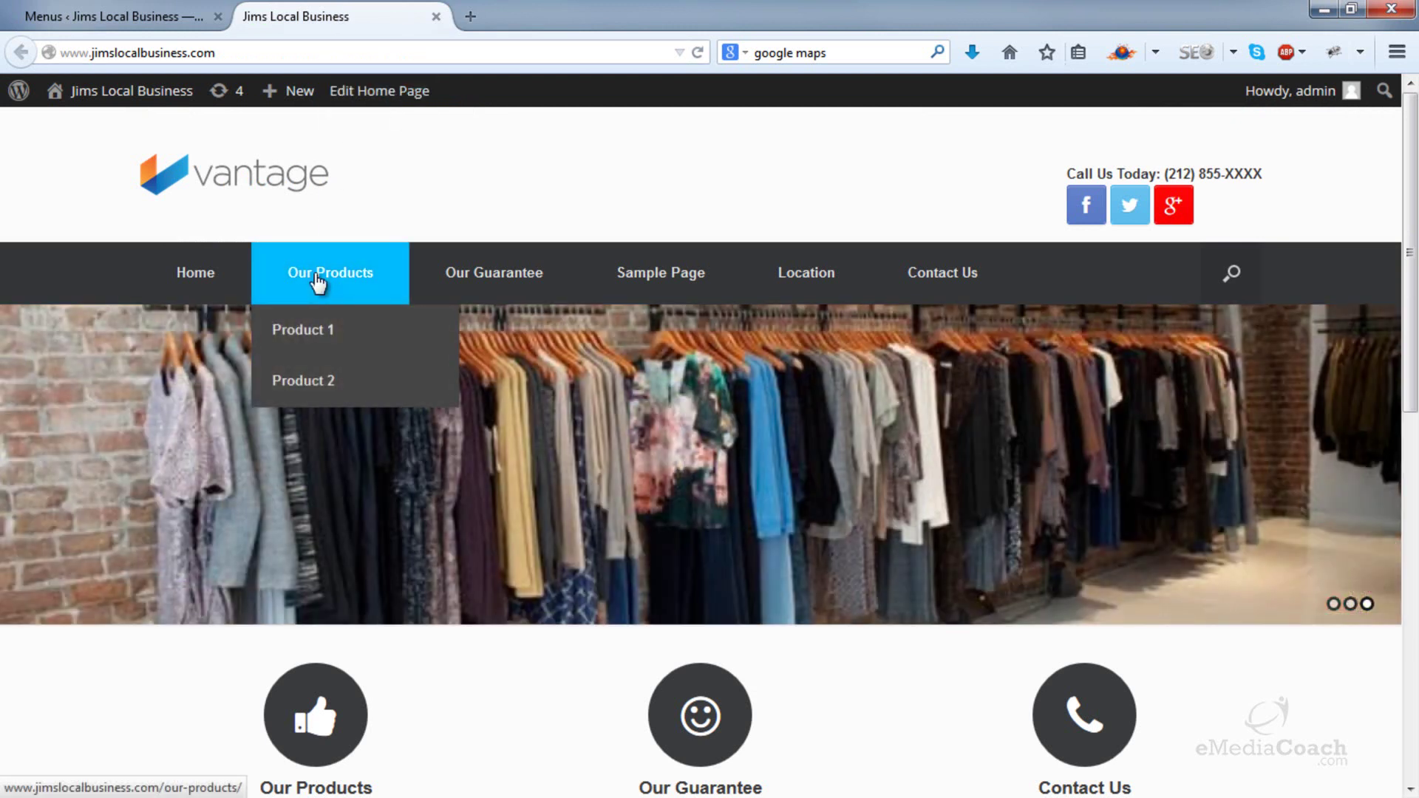
{"action": "left_click", "coordinate": [131, 11]}
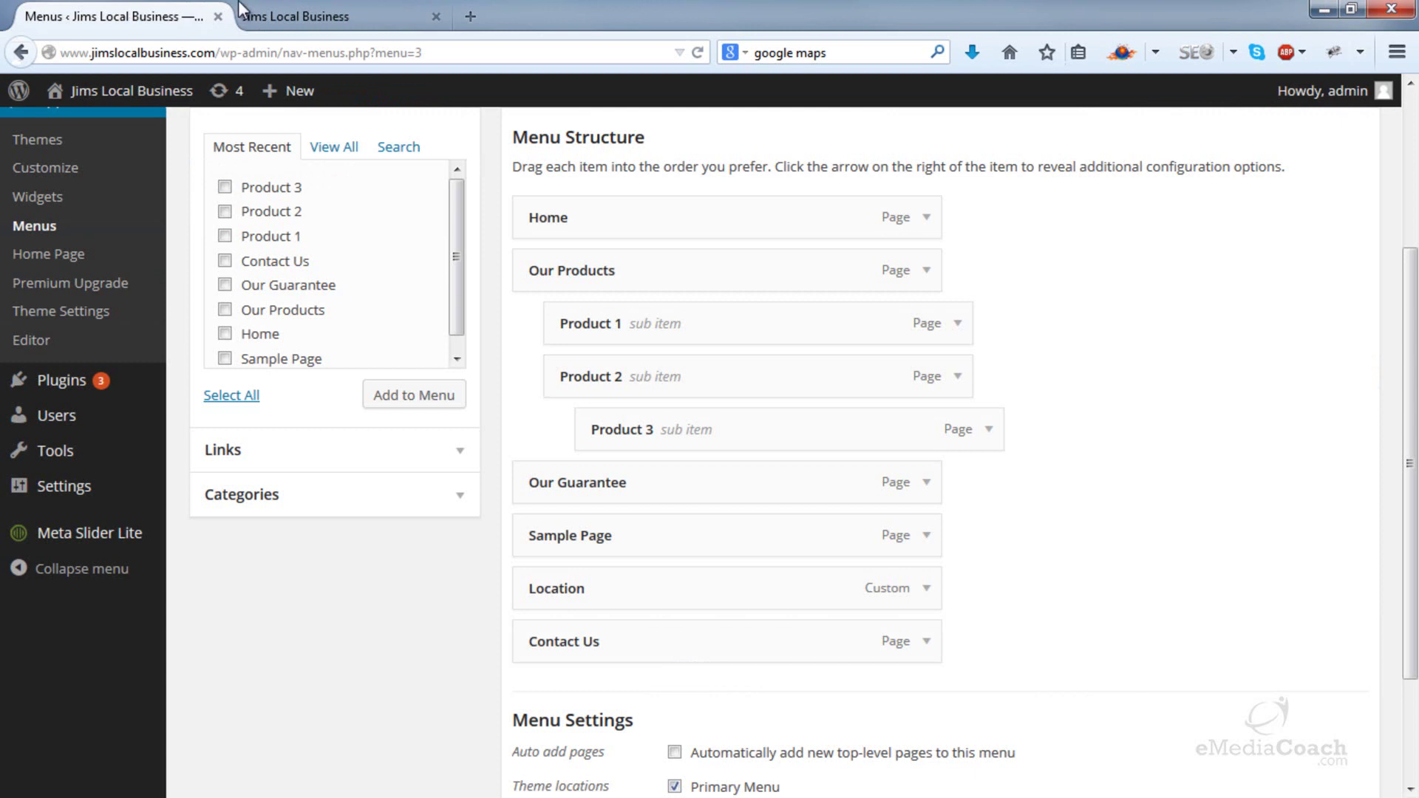
{"action": "left_click", "coordinate": [281, 9]}
{"action": "mouse_move", "coordinate": [319, 296]}
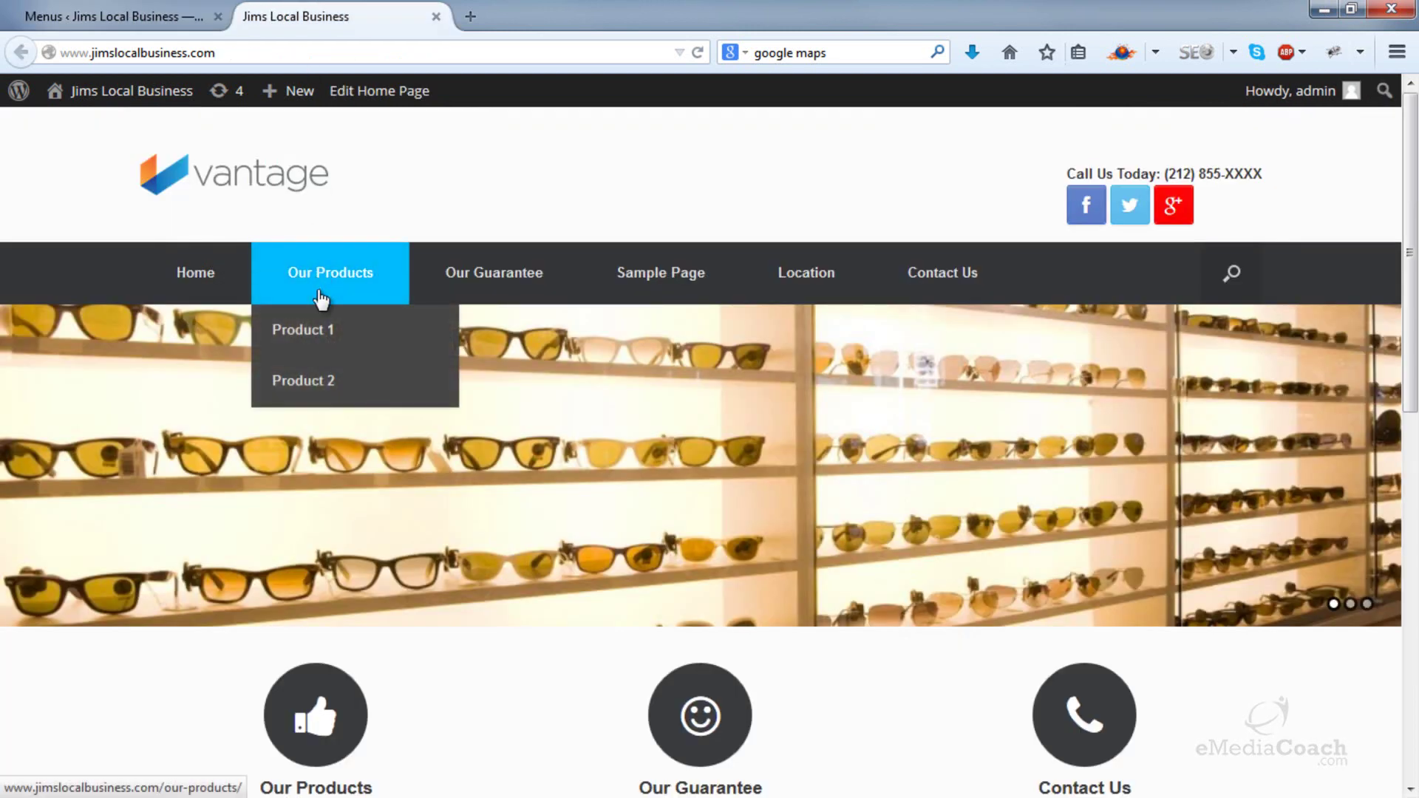
{"action": "mouse_move", "coordinate": [316, 380]}
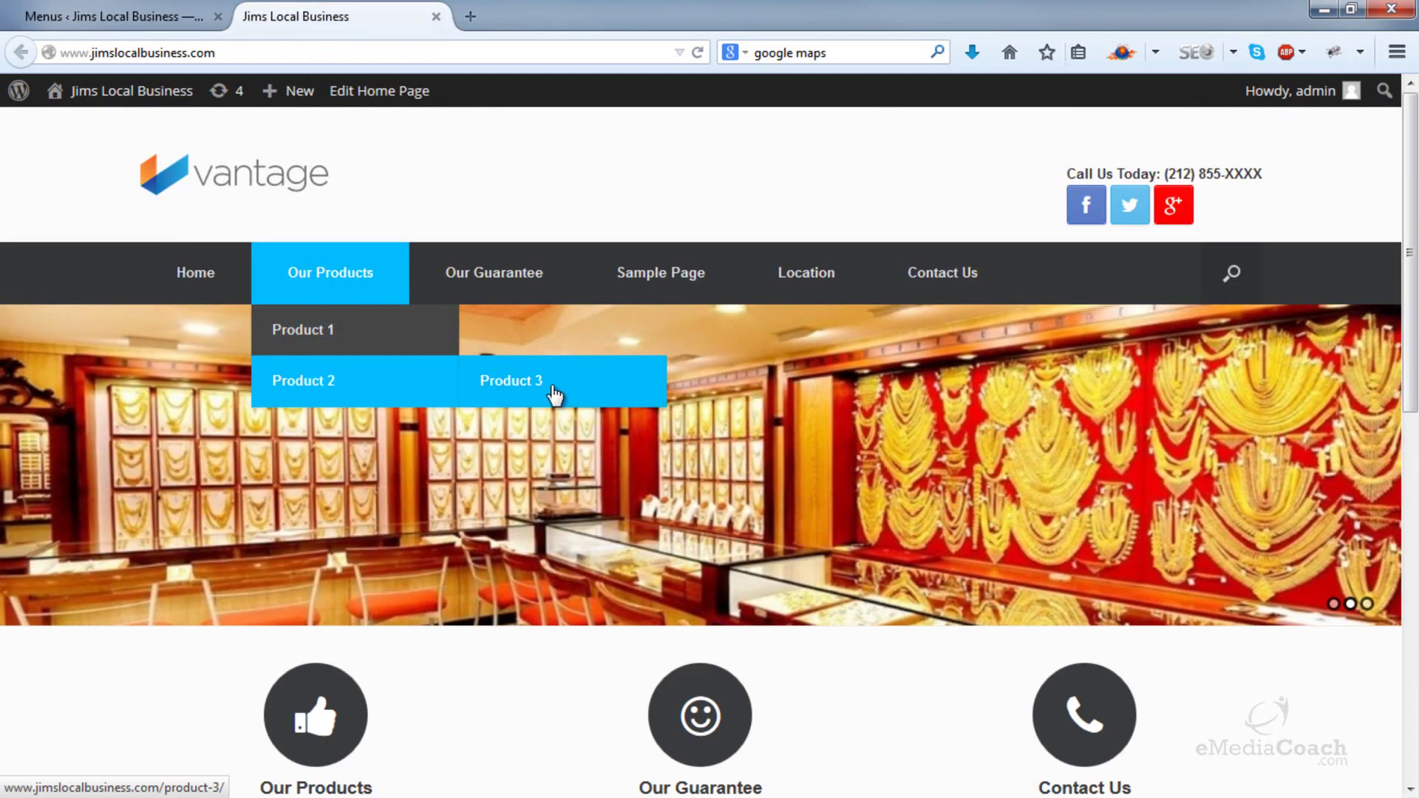
- Back in the menu editor, move Product 3 out one level so it sits directly under Our Products
{"action": "left_click", "coordinate": [174, 8]}
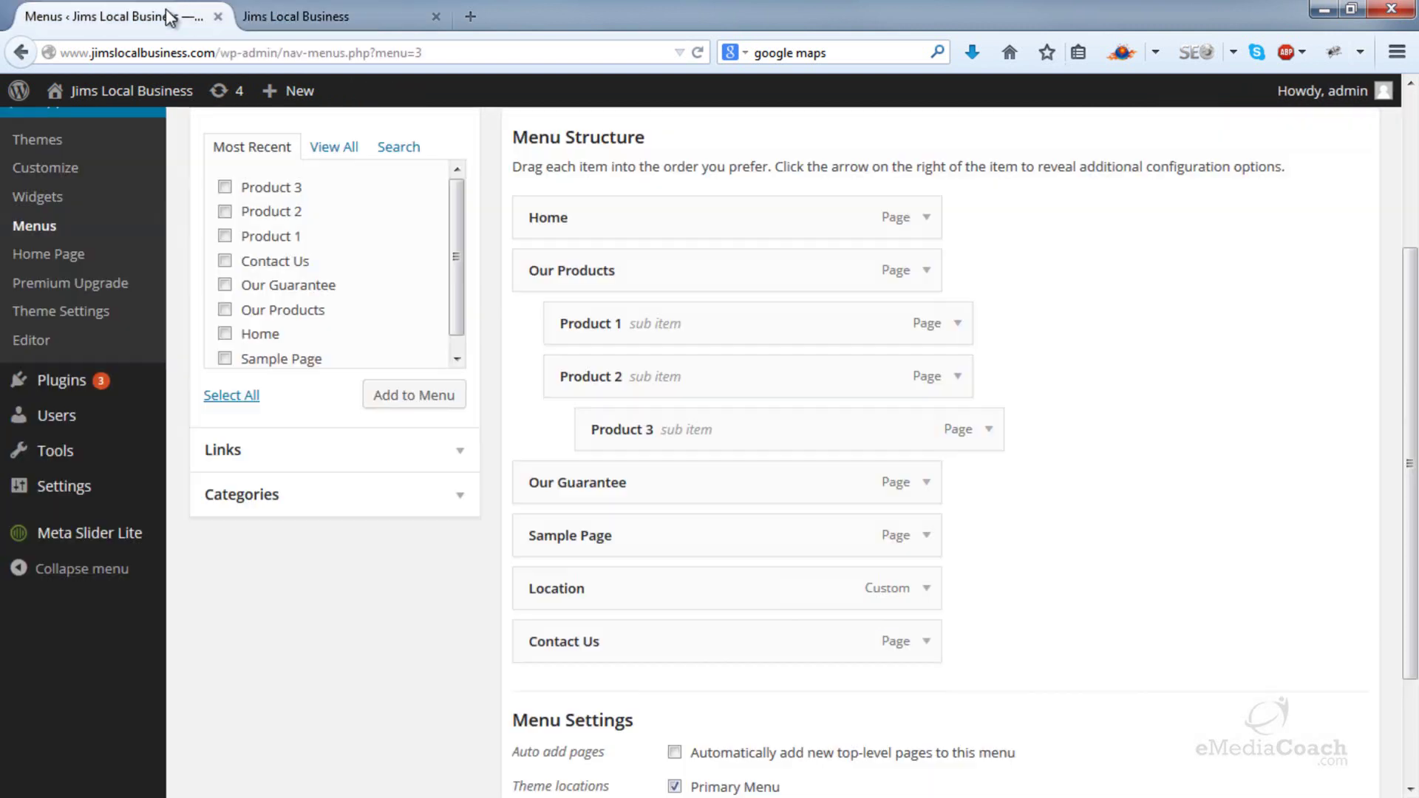
{"action": "mouse_move", "coordinate": [760, 431]}
{"action": "left_mouse_down"}
{"action": "mouse_move", "coordinate": [736, 434]}
{"action": "mouse_move", "coordinate": [766, 435]}
{"action": "left_mouse_up"}
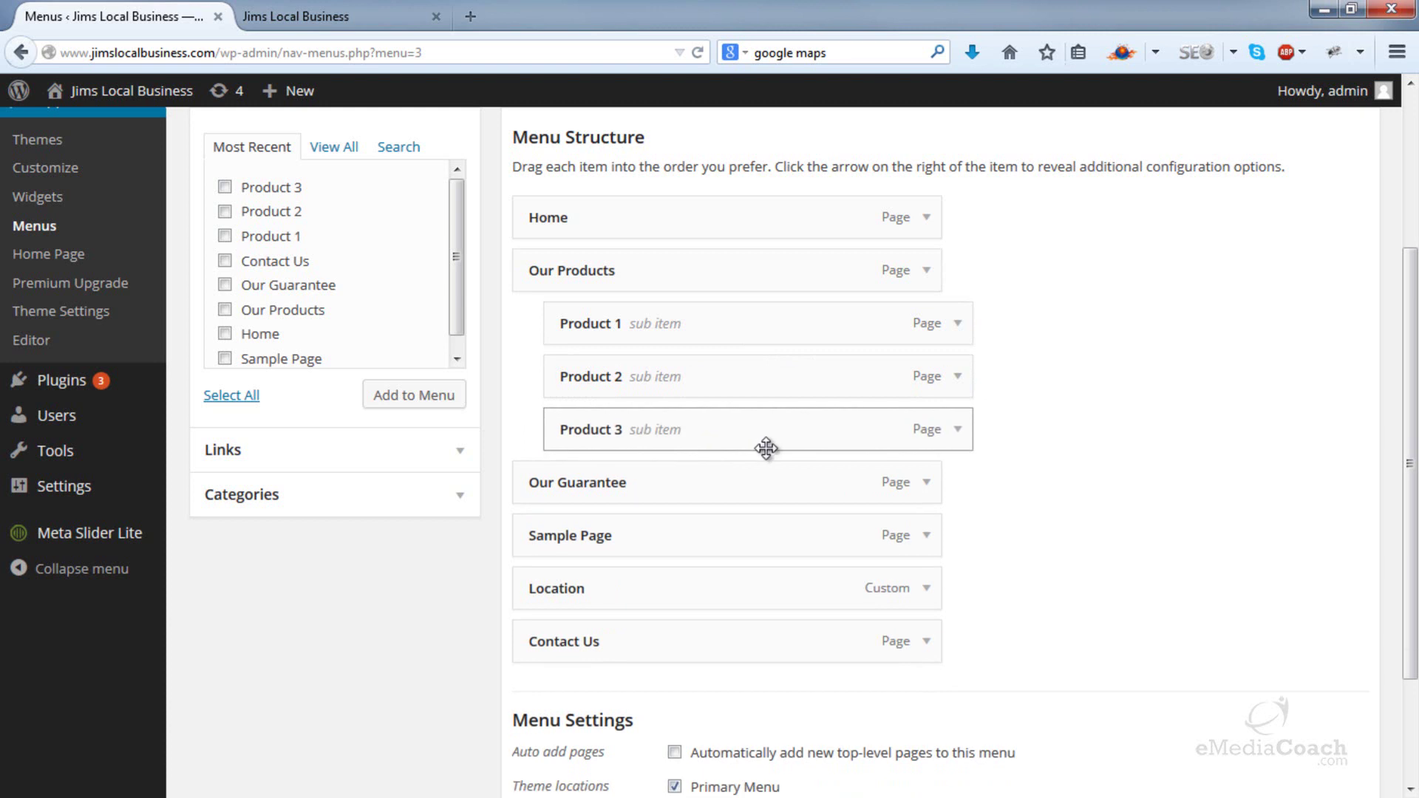
- Remove the Sample Page and Location items from the Header menu and save it
{"action": "left_click", "coordinate": [927, 537]}
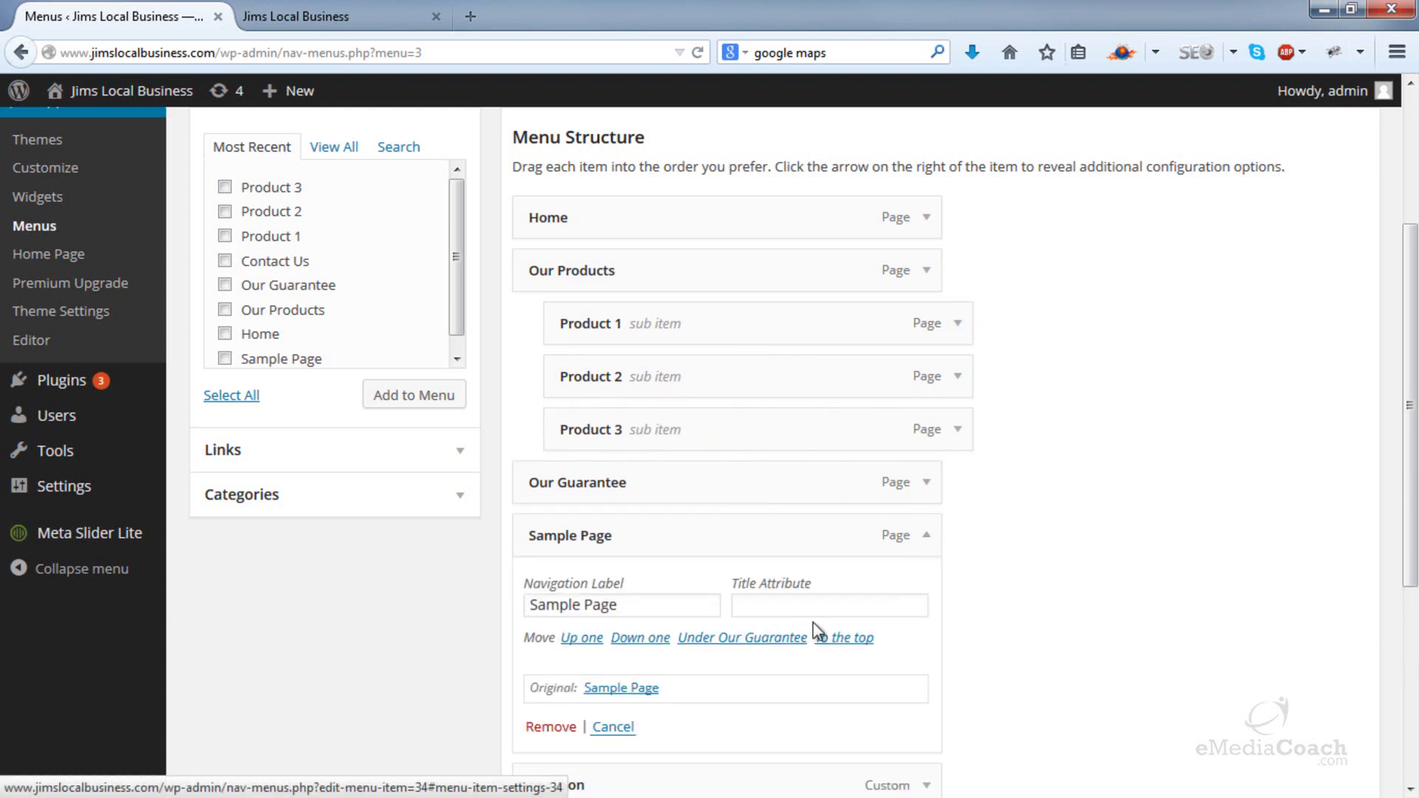
{"action": "left_click", "coordinate": [554, 727]}
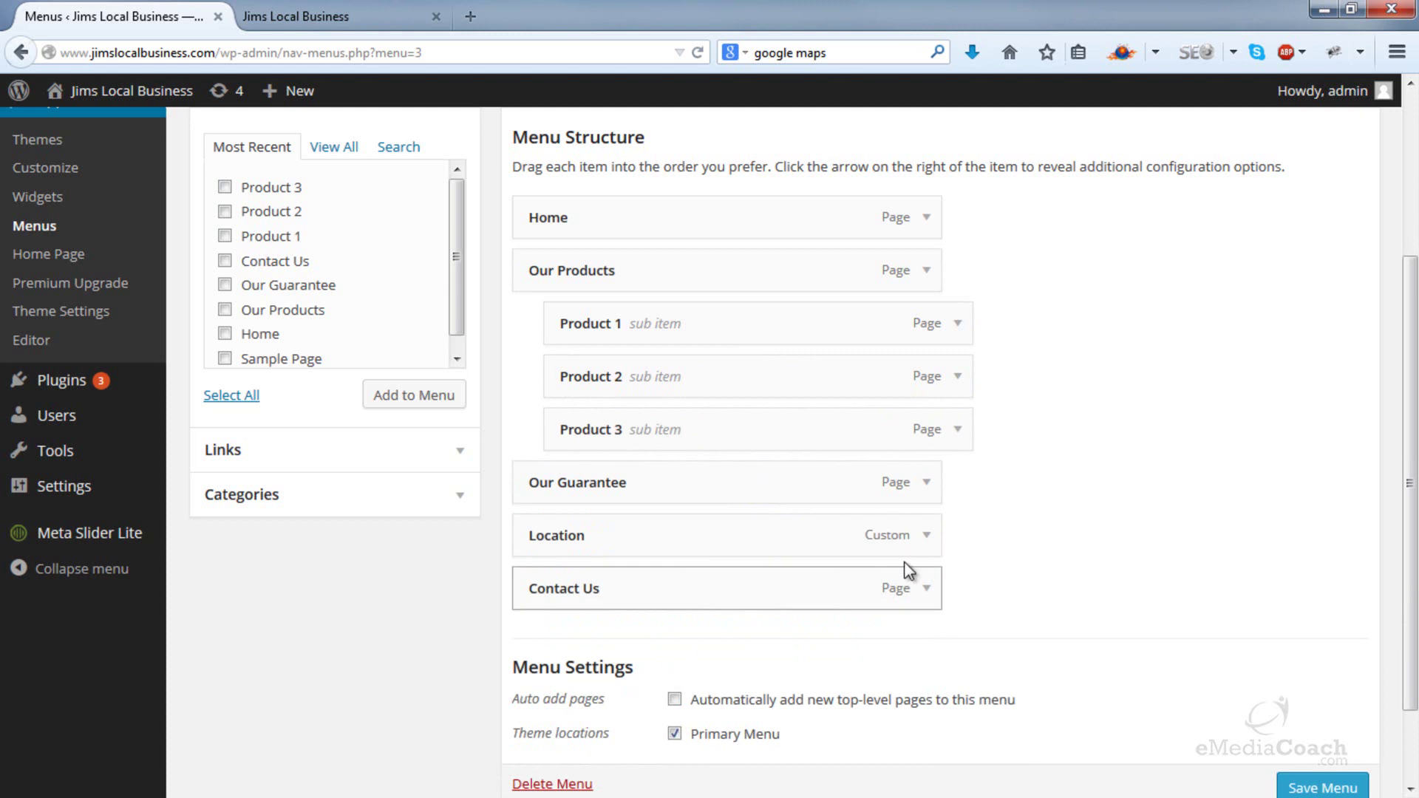
{"action": "left_click", "coordinate": [939, 549]}
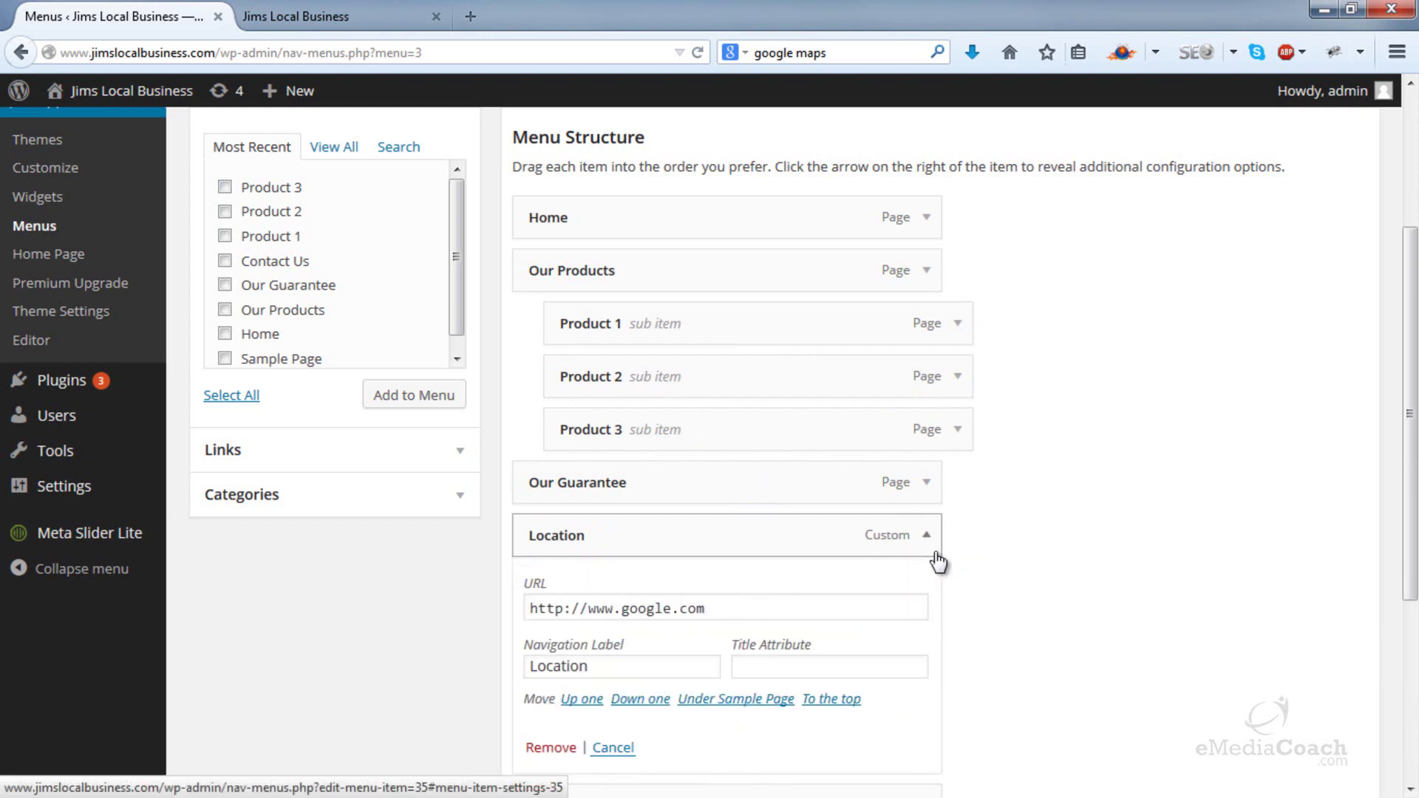
{"action": "left_click", "coordinate": [550, 748]}
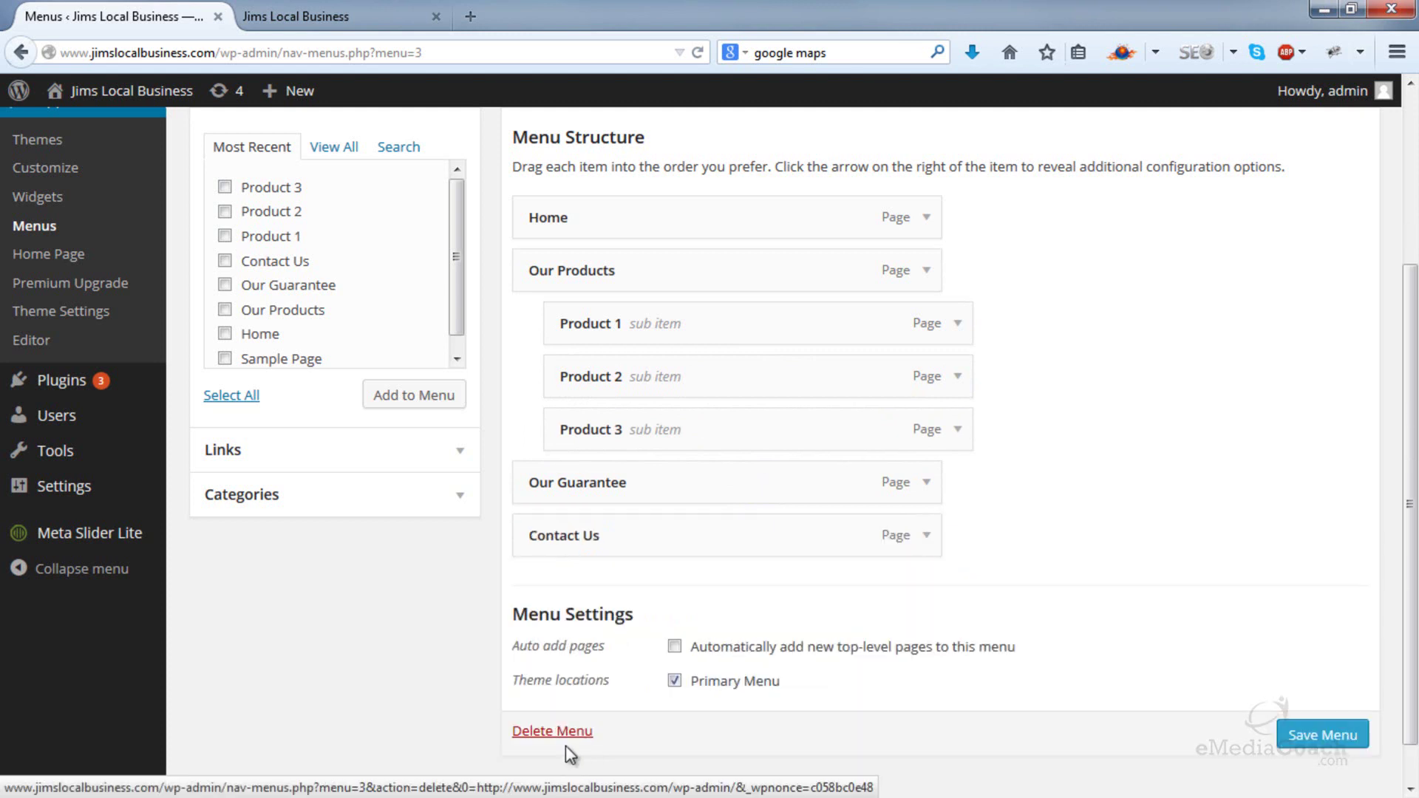
{"action": "left_click", "coordinate": [1324, 739]}
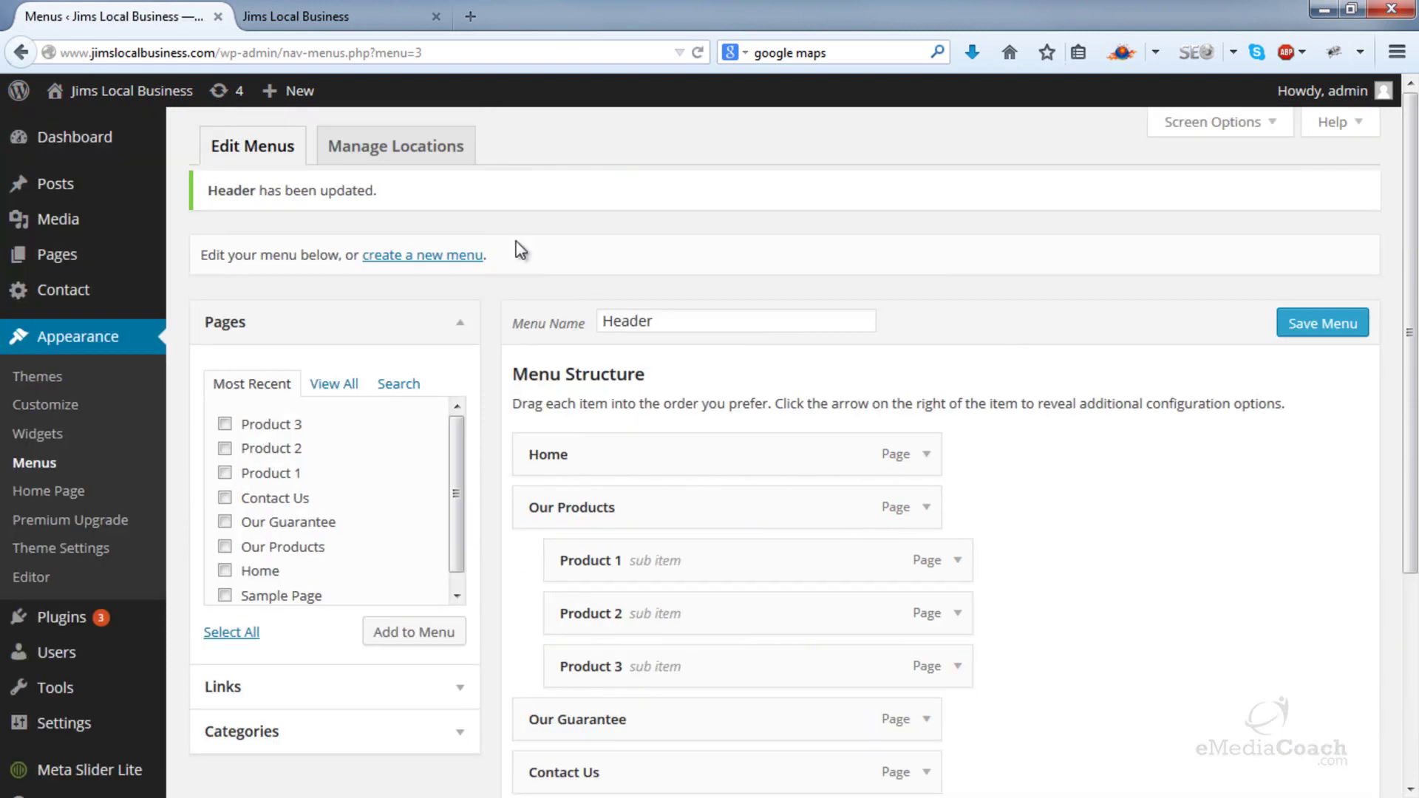
- Reload the live site and check the header navigation and its Our Products dropdown
{"action": "left_click", "coordinate": [322, 19]}
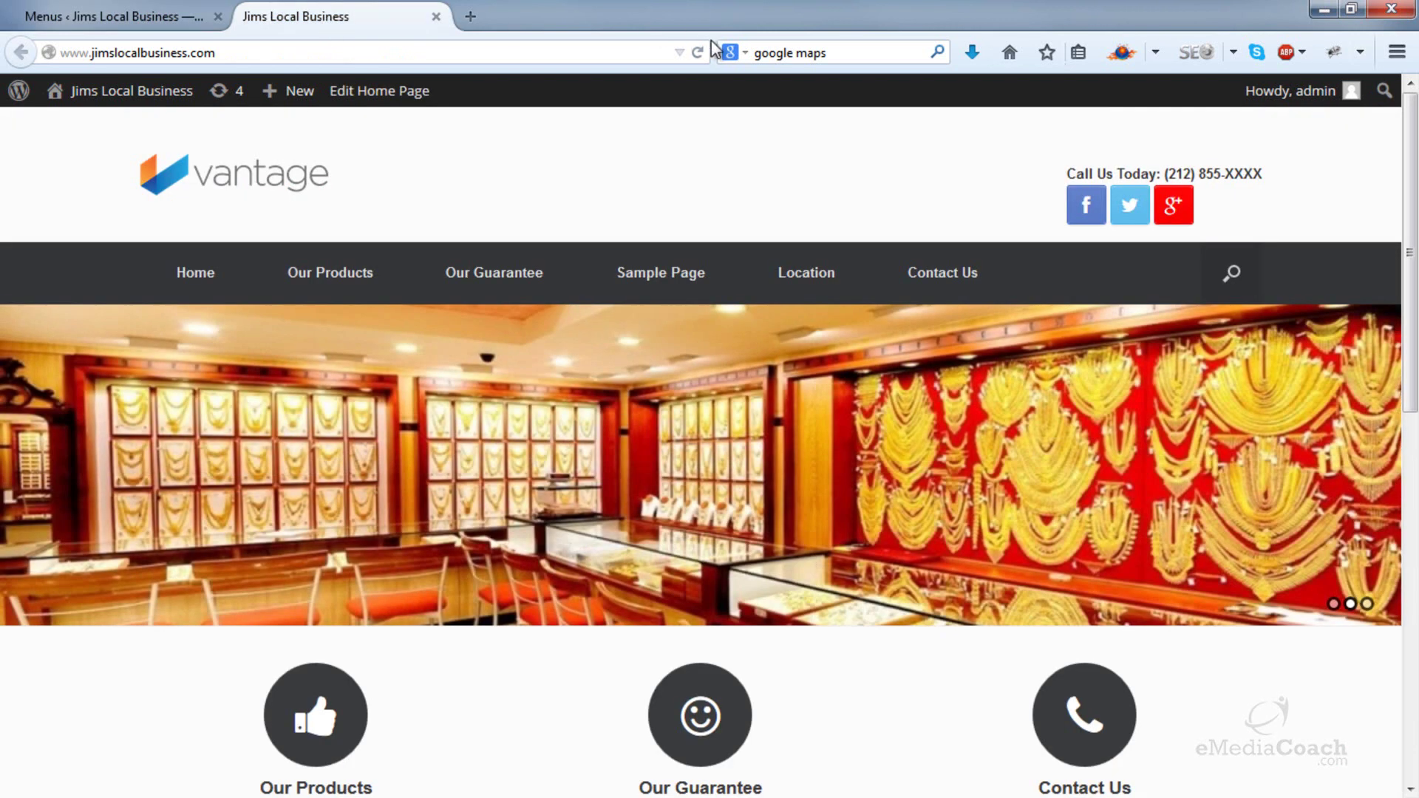
{"action": "left_click", "coordinate": [698, 53]}
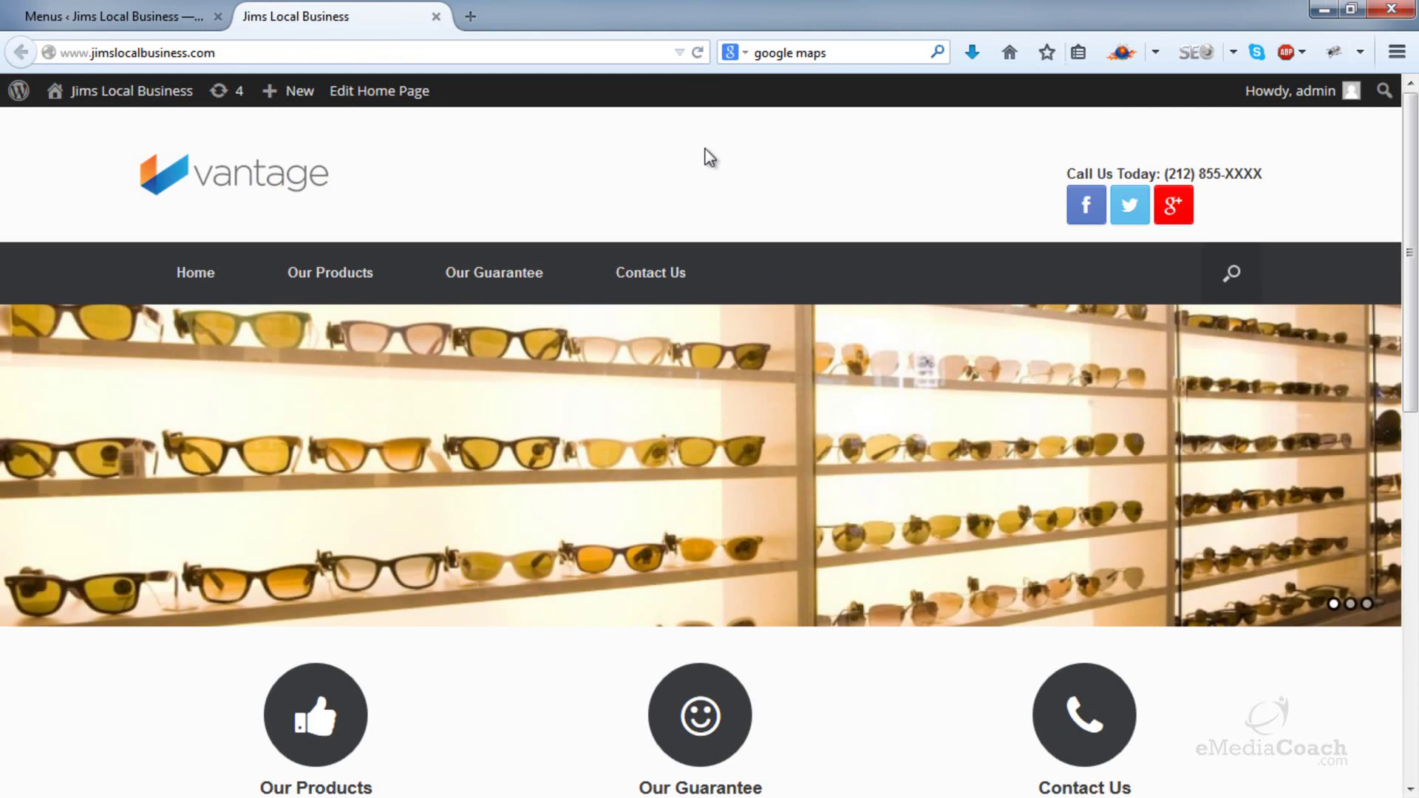
{"action": "mouse_move", "coordinate": [329, 276]}
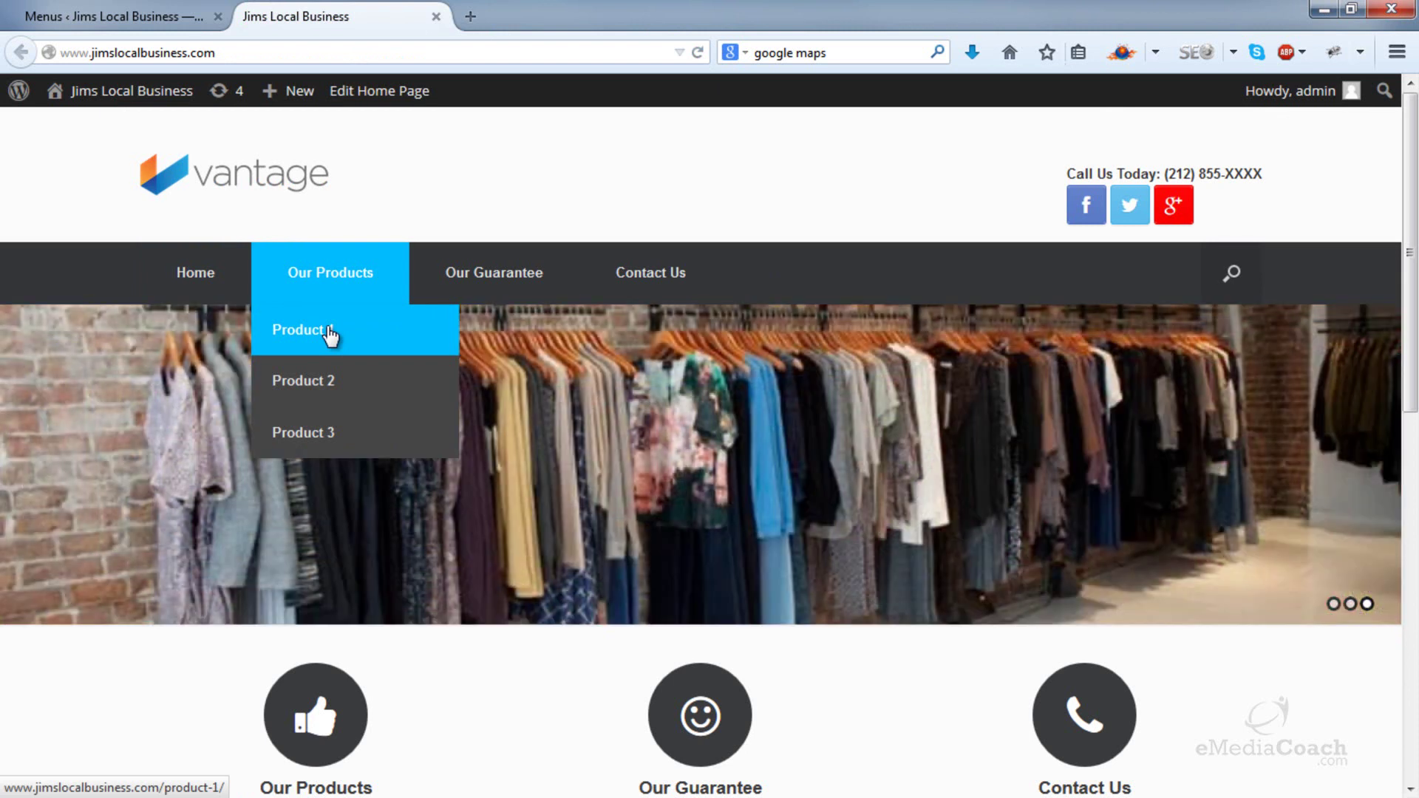
- Compare the saved Header menu structure in the menu editor with the live site's Our Products dropdown
{"action": "left_click", "coordinate": [111, 15]}
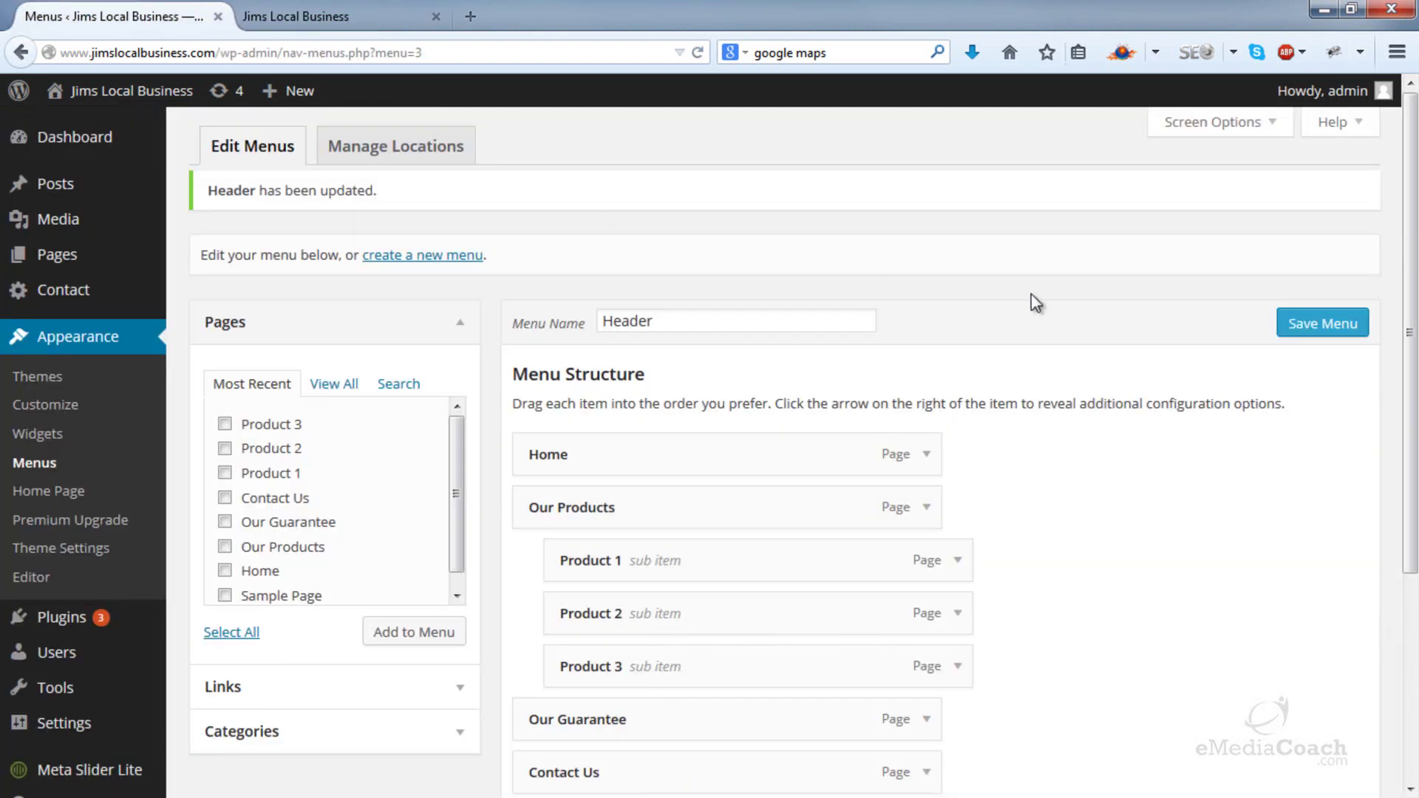
{"action": "scroll", "coordinate": [1049, 311], "scroll_direction": "down", "scroll_amount": 2}
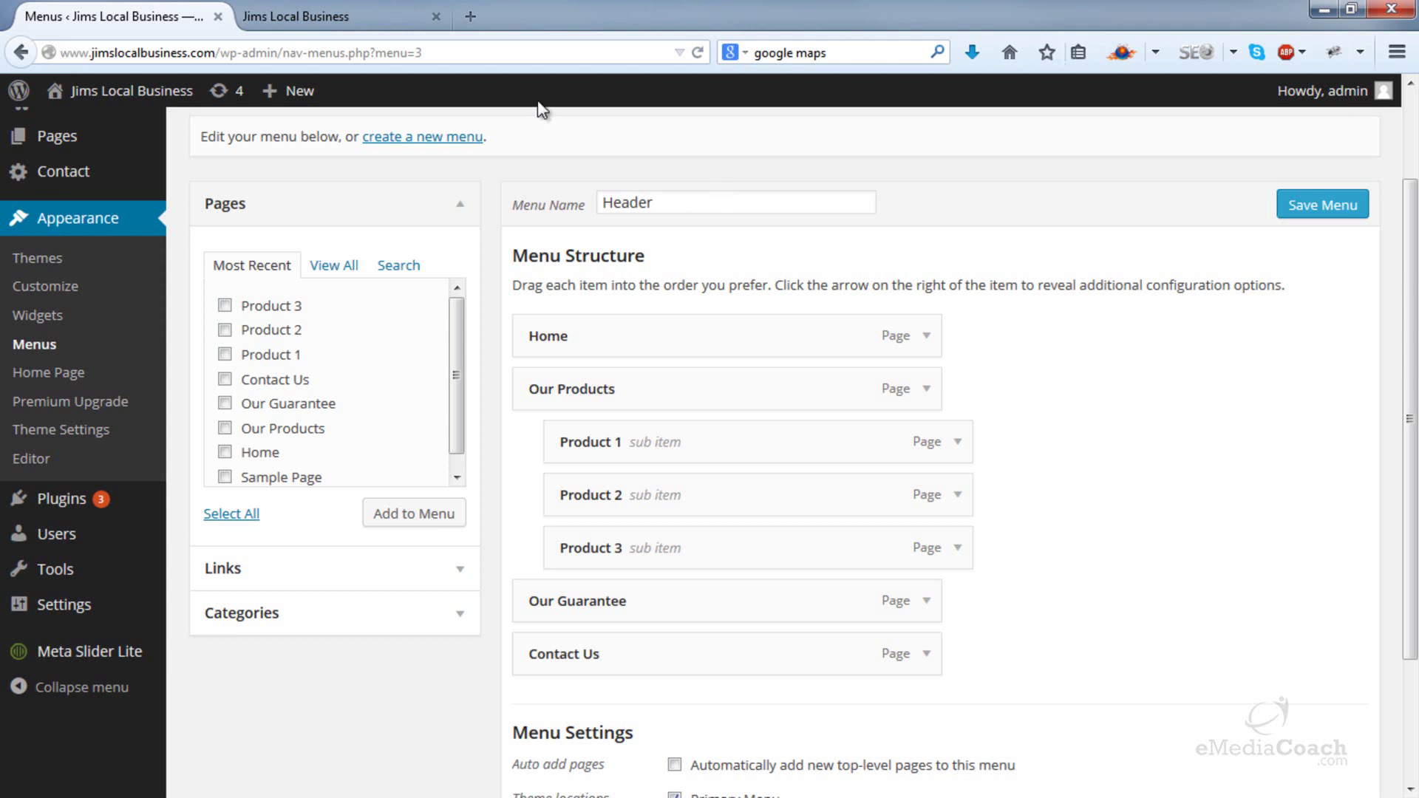
{"action": "left_click", "coordinate": [373, 20]}
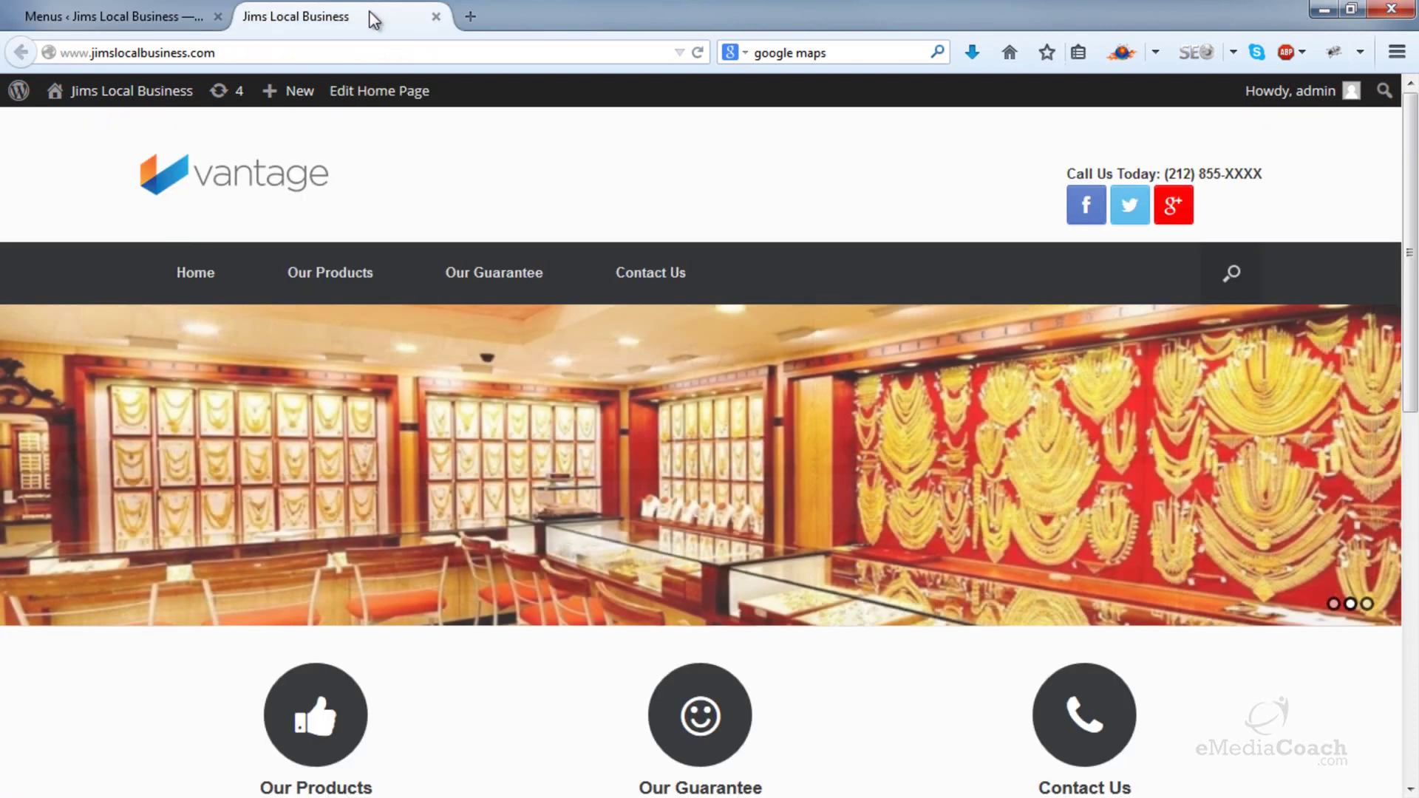
{"action": "mouse_move", "coordinate": [334, 273]}
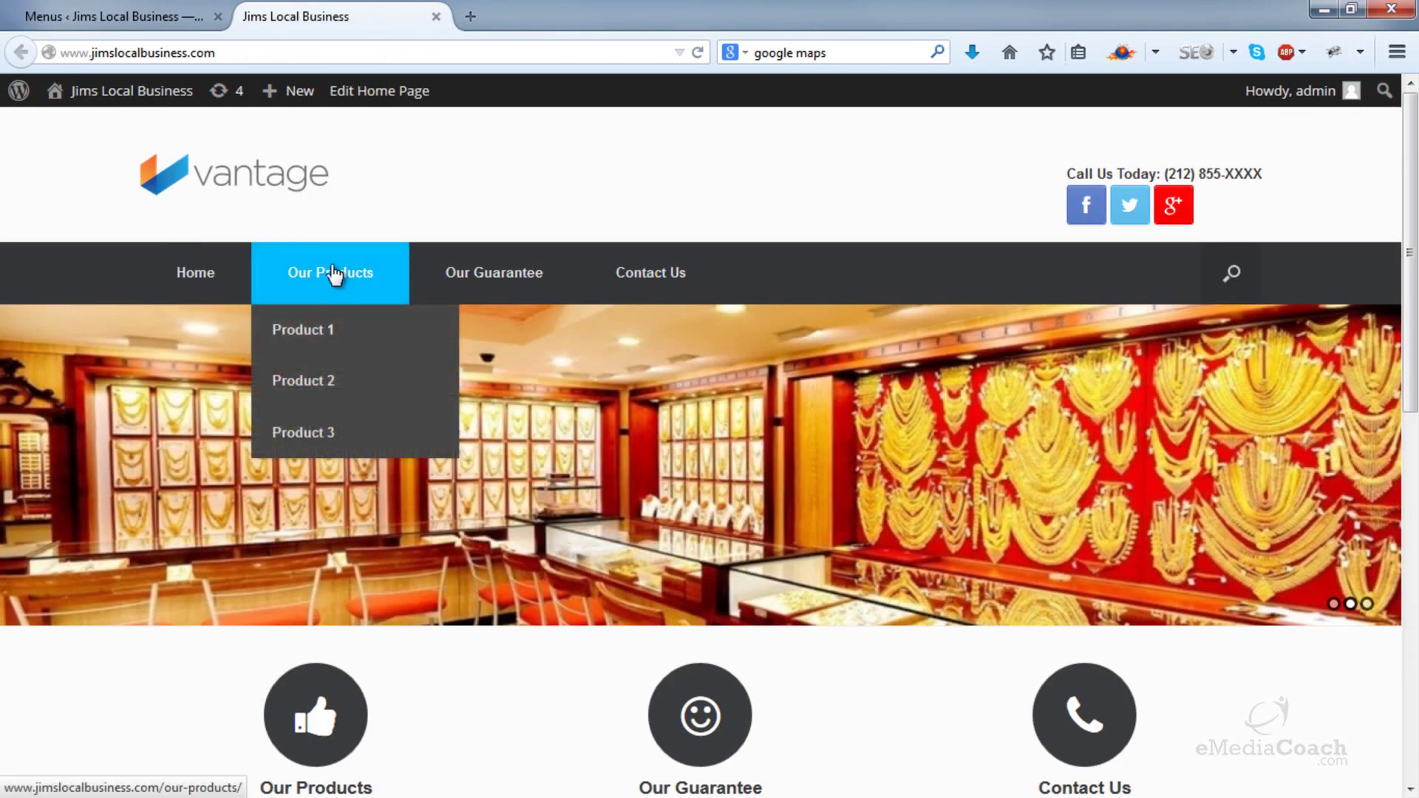
- Test the live navigation links by visiting the Product 2, Our Guarantee and Product 1 pages
{"action": "left_click", "coordinate": [337, 391]}
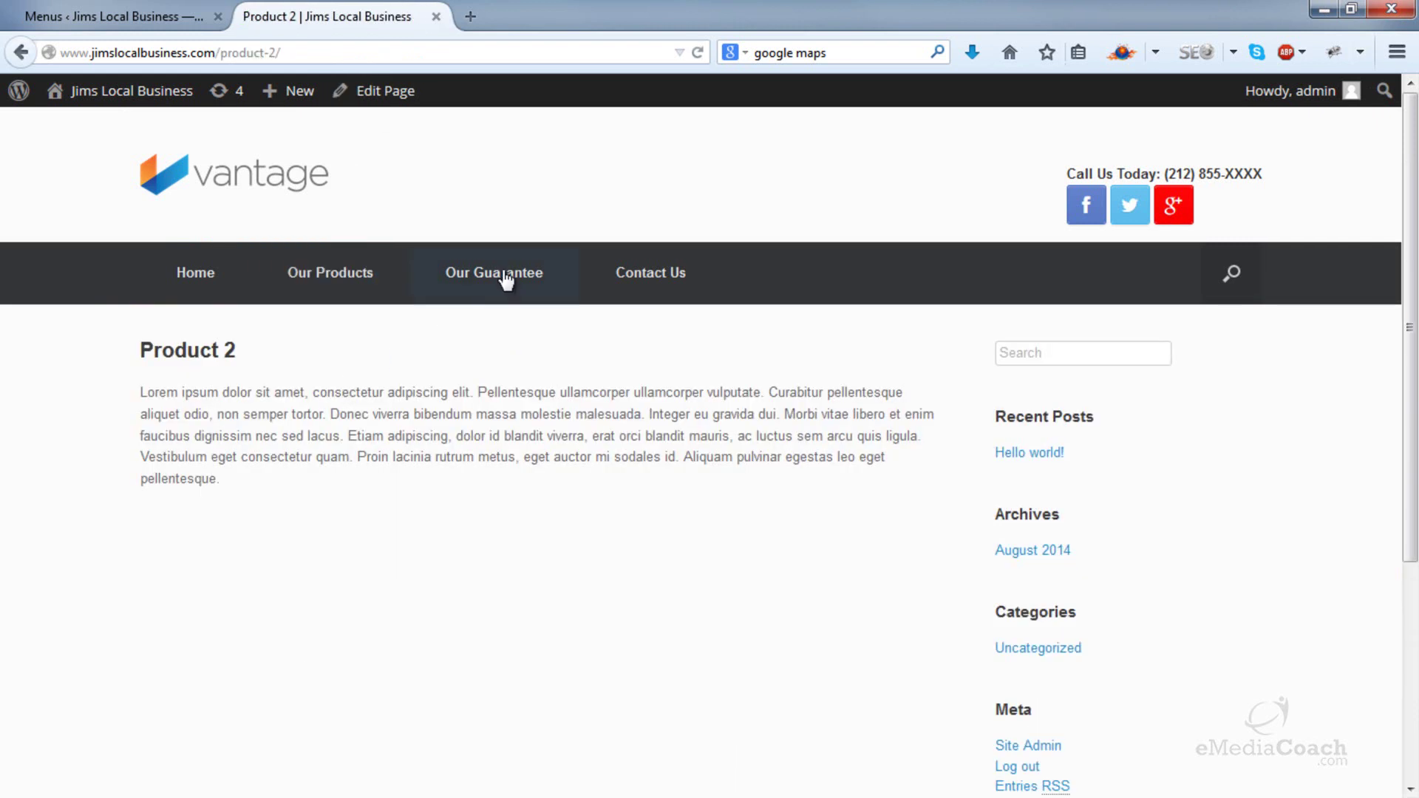
{"action": "left_click", "coordinate": [507, 279]}
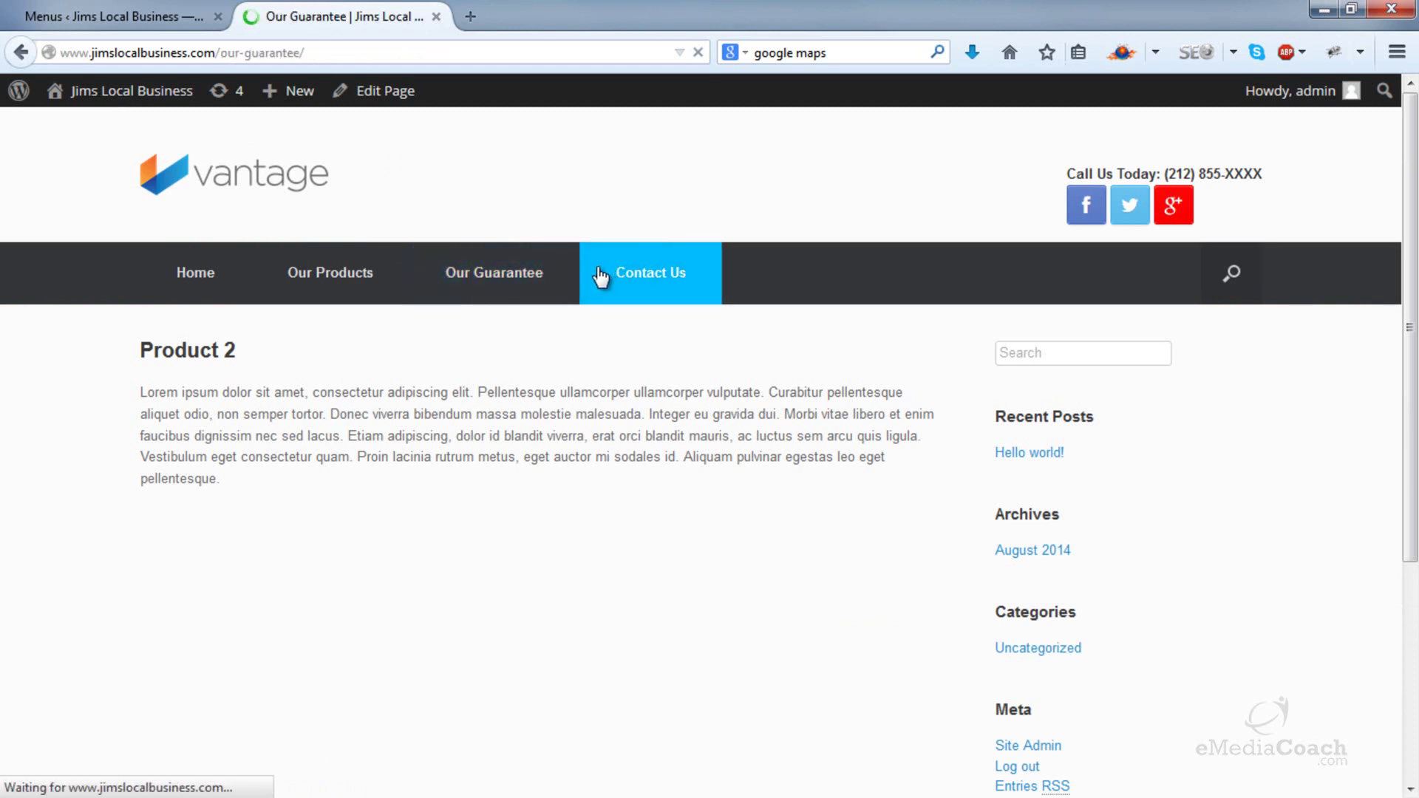
{"action": "mouse_move", "coordinate": [358, 278]}
{"action": "left_click", "coordinate": [348, 332]}
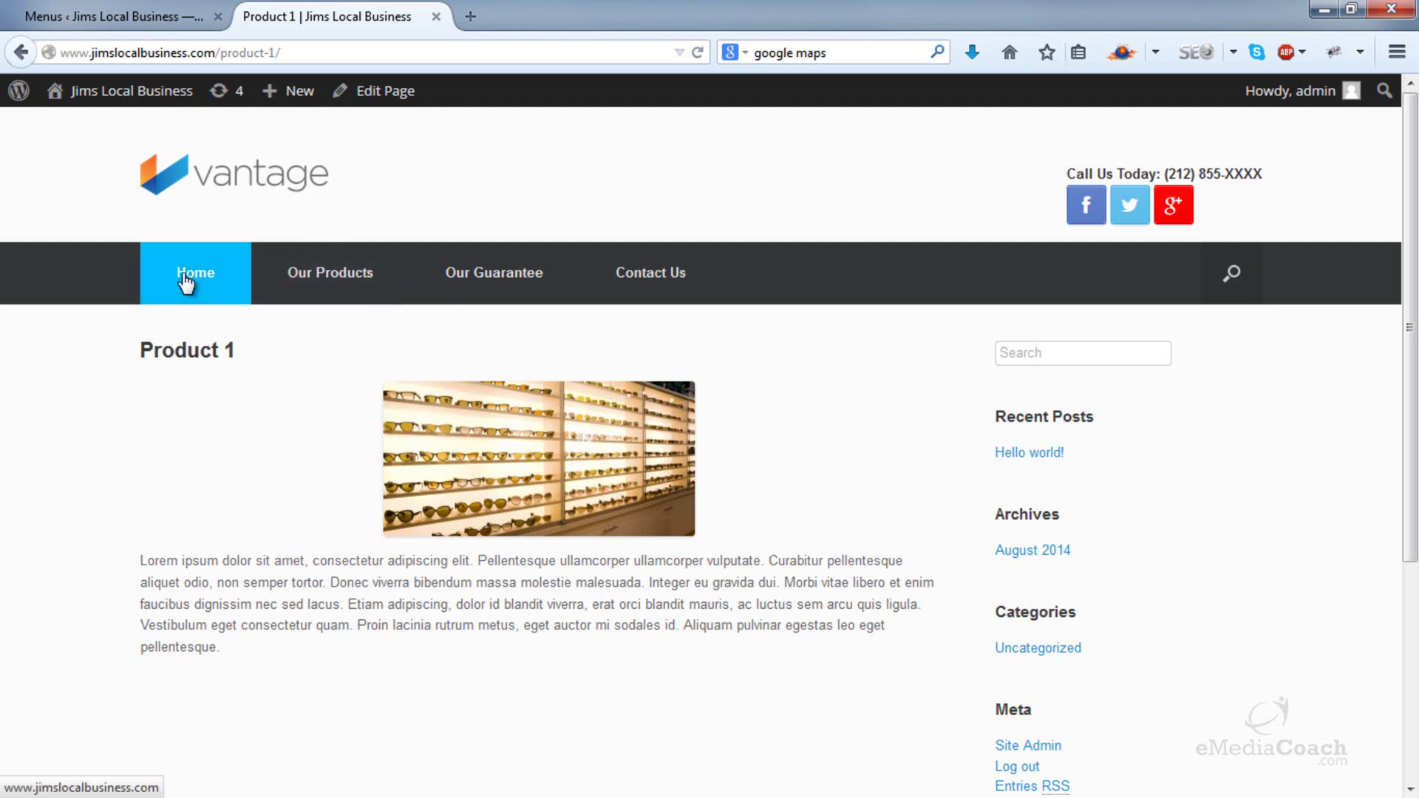
{"action": "mouse_move", "coordinate": [300, 277]}
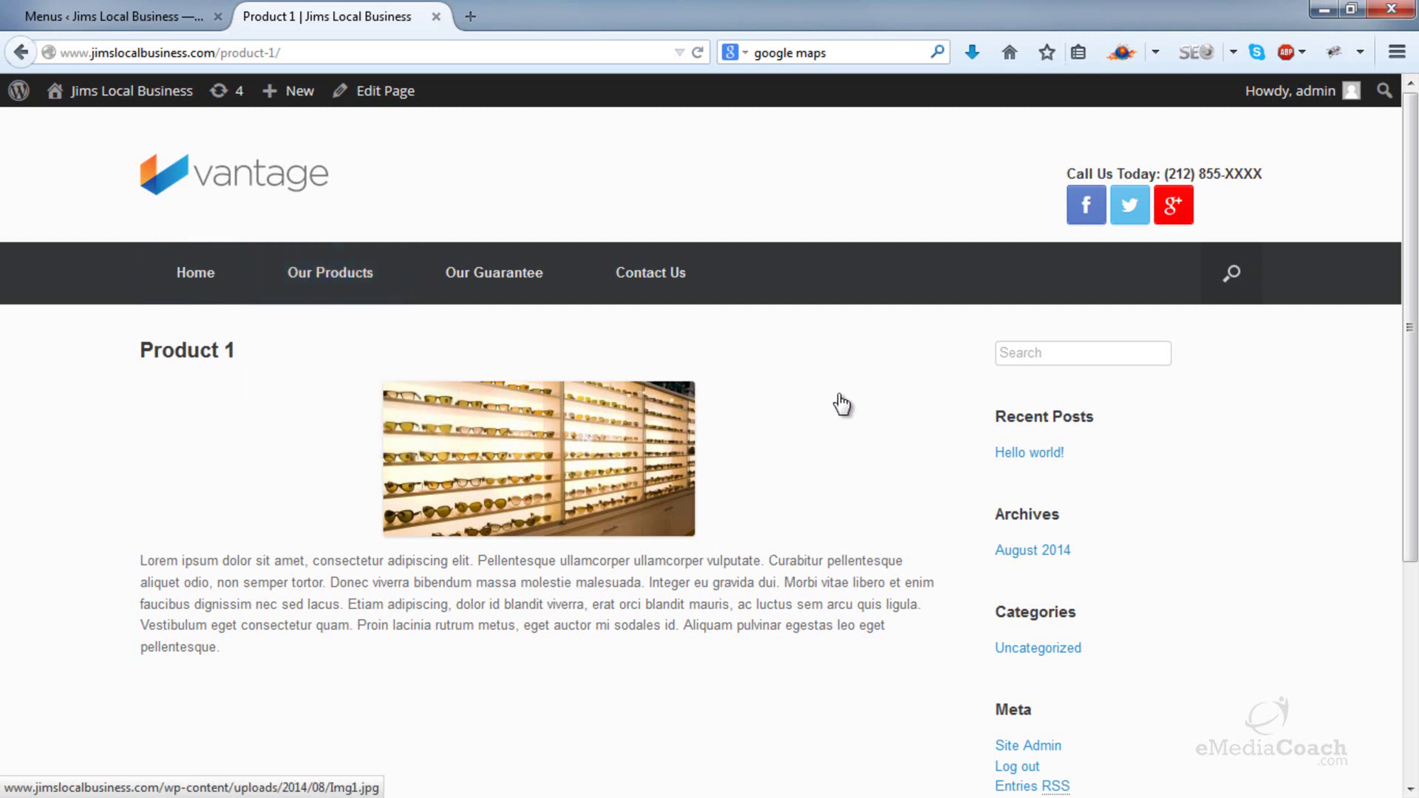
- Open the dashboard's Widgets page and compare its Sidebar widgets with the sidebar on the live Product 1 page
{"action": "scroll", "coordinate": [1087, 314], "scroll_direction": "down", "scroll_amount": 3}
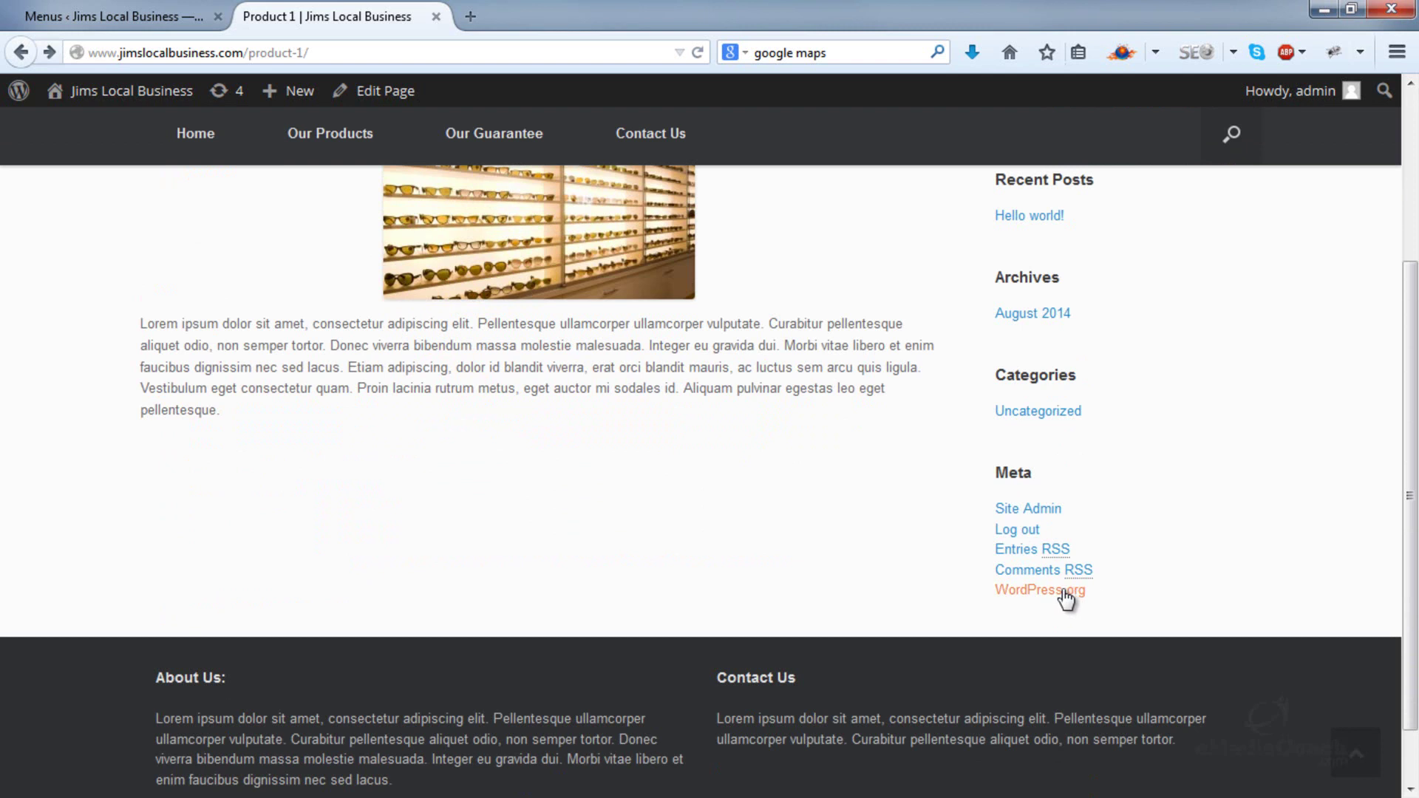
{"action": "scroll", "coordinate": [1035, 488], "scroll_direction": "up", "scroll_amount": 2}
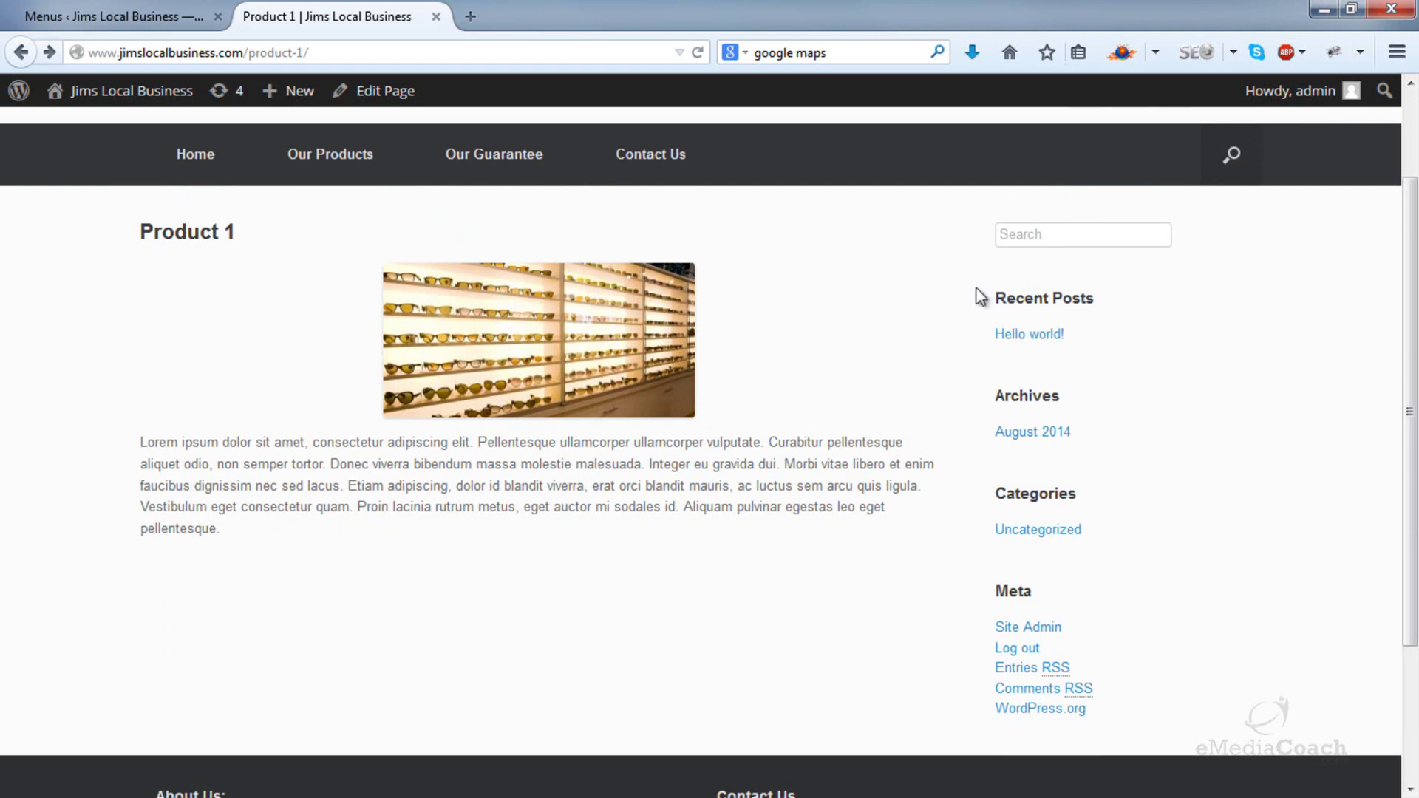
{"action": "left_click", "coordinate": [140, 12]}
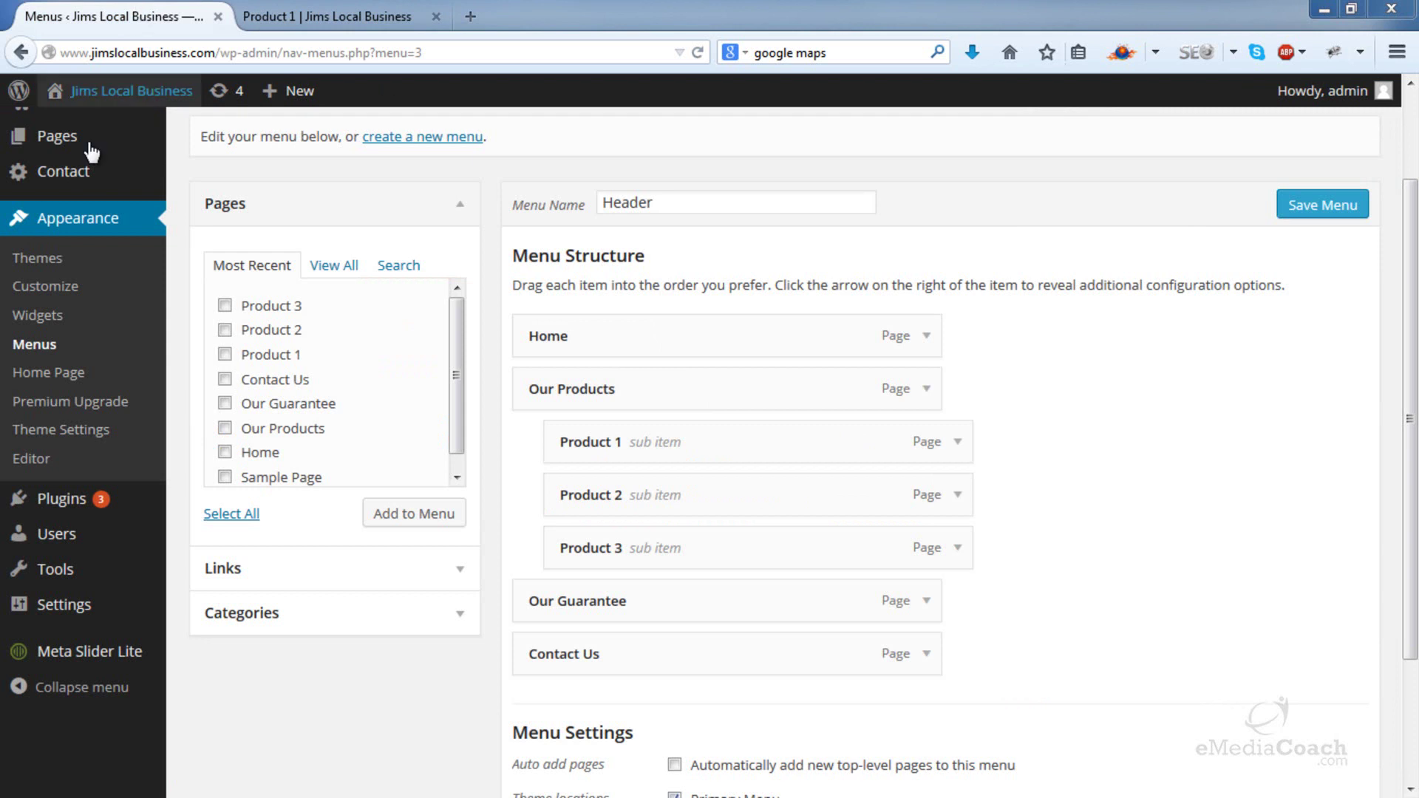
{"action": "left_click", "coordinate": [58, 316]}
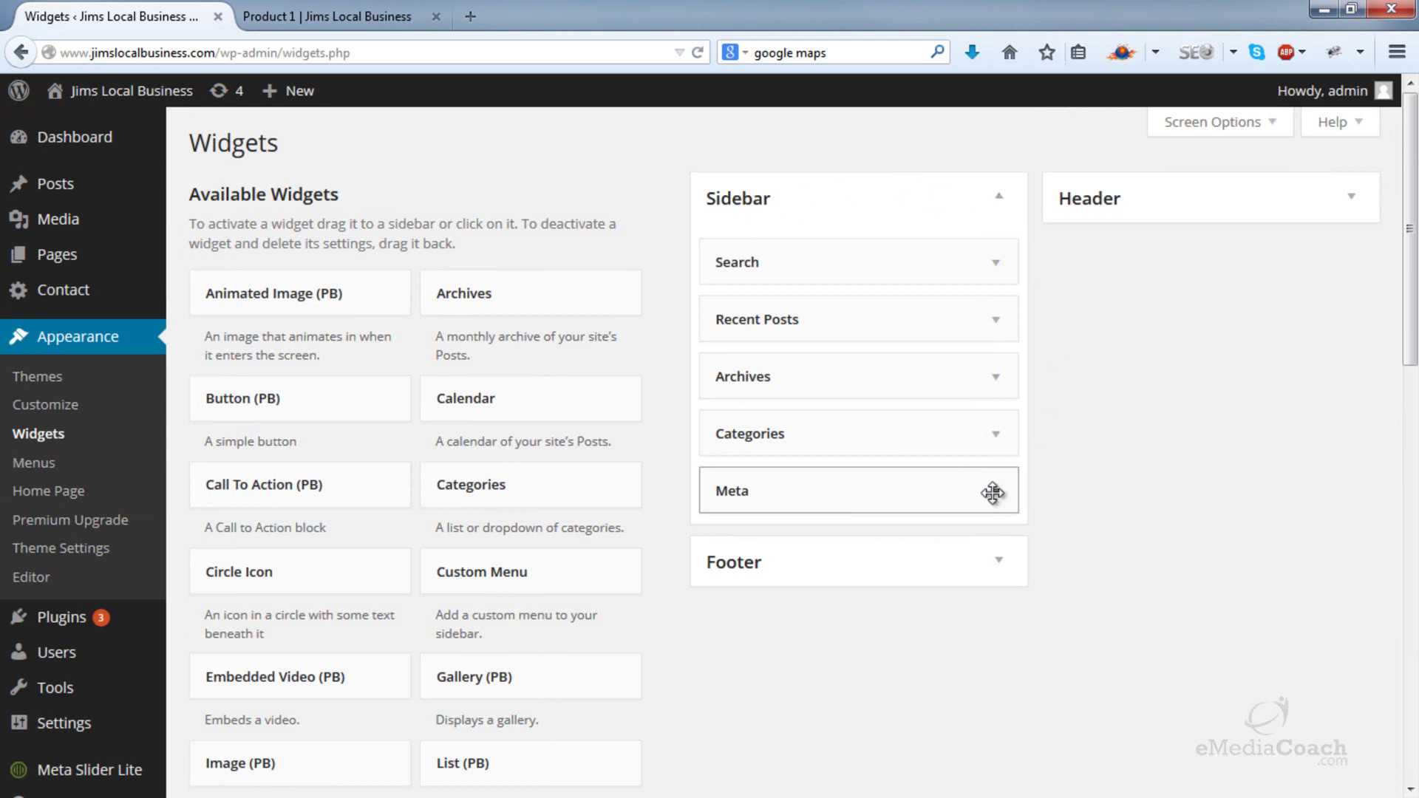
{"action": "left_click", "coordinate": [329, 15]}
{"action": "scroll", "coordinate": [1035, 374], "scroll_direction": "down", "scroll_amount": 1}
{"action": "scroll", "coordinate": [1049, 318], "scroll_direction": "down", "scroll_amount": 2}
{"action": "scroll", "coordinate": [1035, 273], "scroll_direction": "up", "scroll_amount": 3}
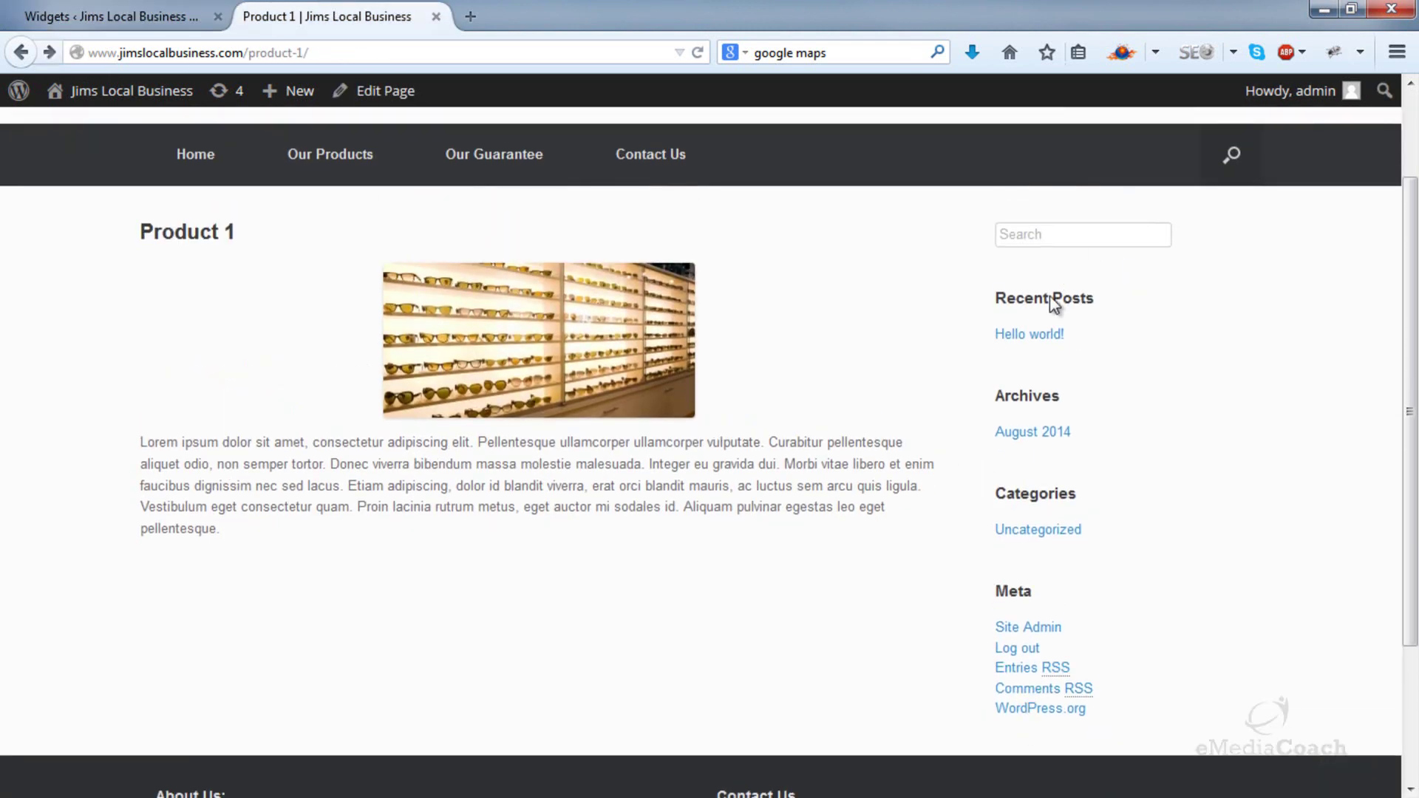
- Back on the Widgets page, delete the Search and Recent Posts widgets from the Sidebar area
{"action": "left_click", "coordinate": [159, 19]}
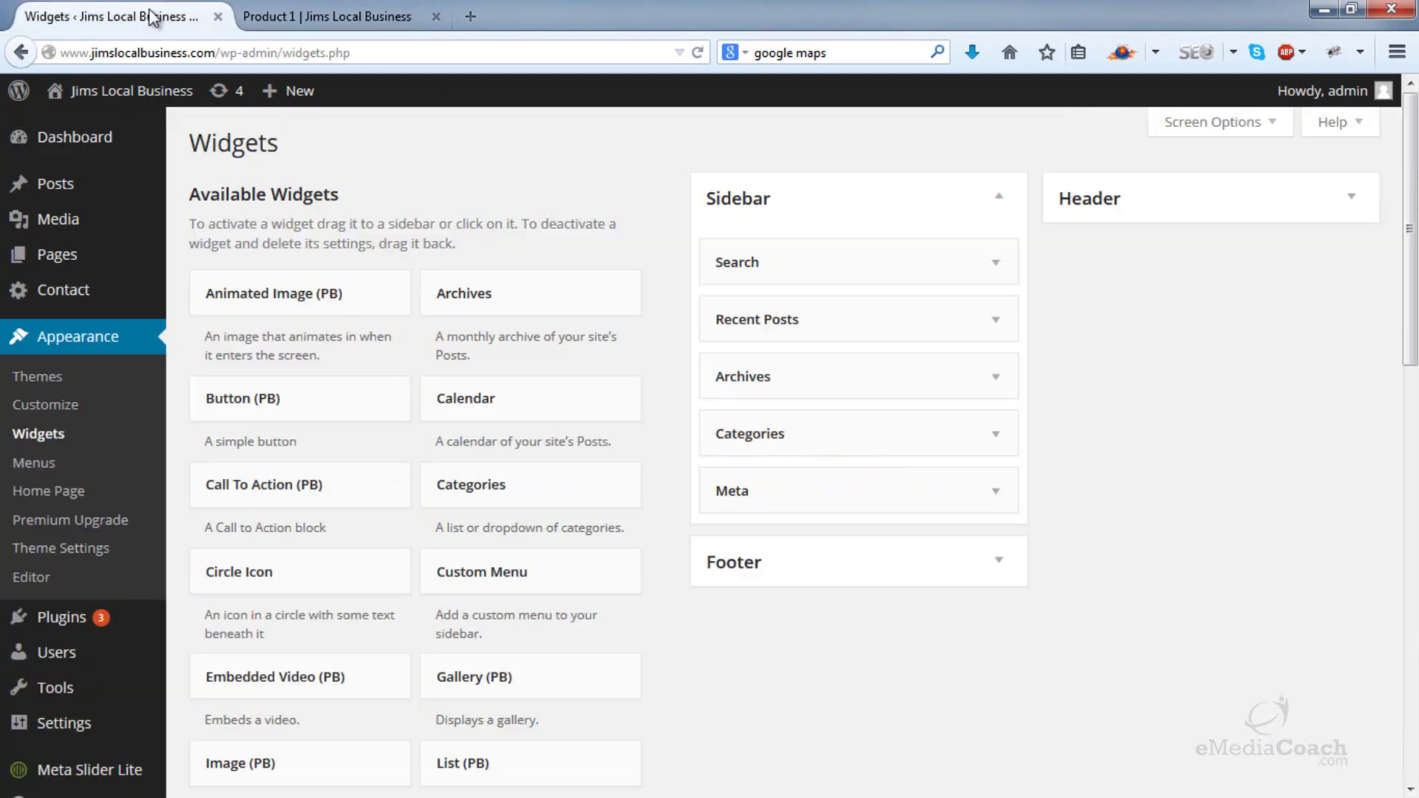
{"action": "left_click", "coordinate": [997, 269]}
{"action": "left_click", "coordinate": [737, 369]}
{"action": "left_click", "coordinate": [1014, 266]}
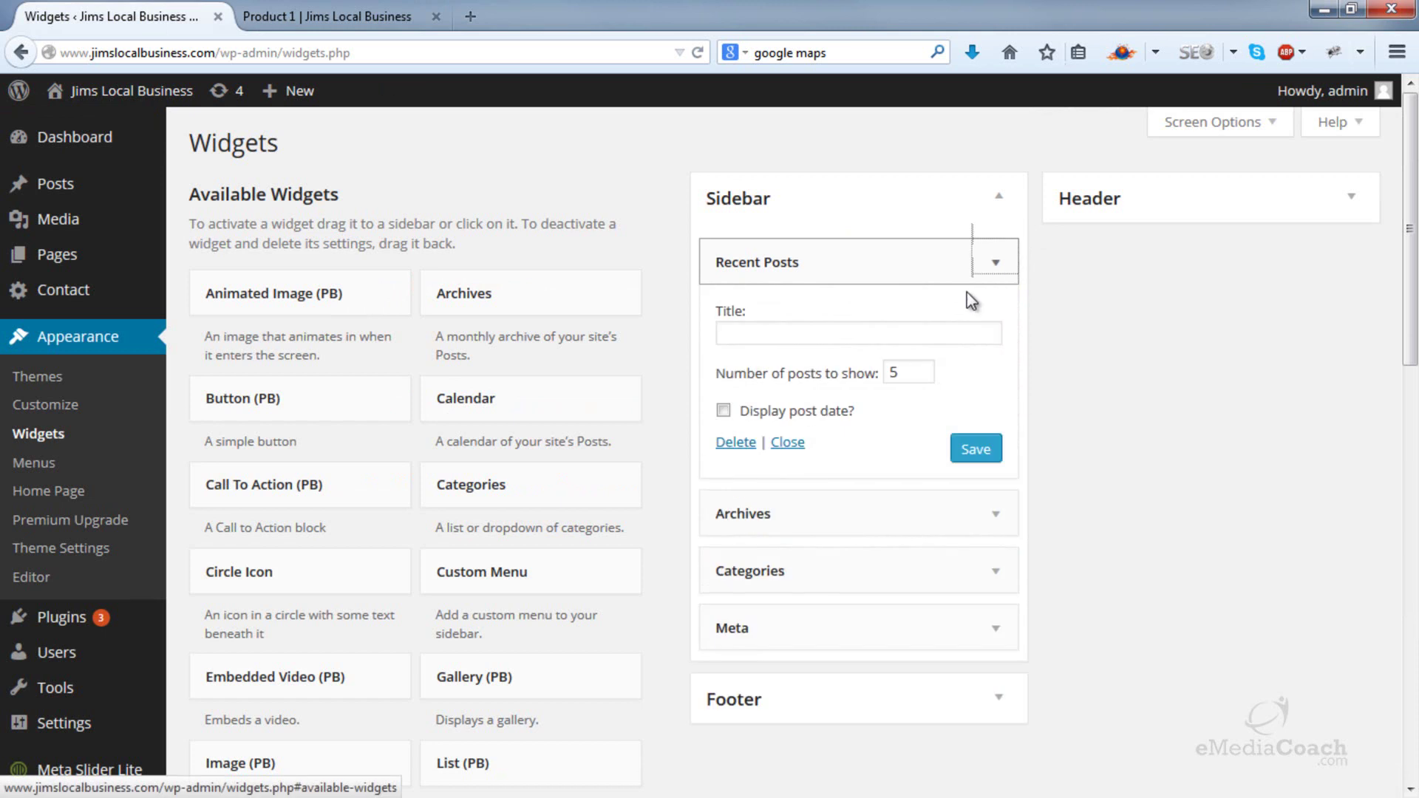
{"action": "left_click", "coordinate": [746, 445]}
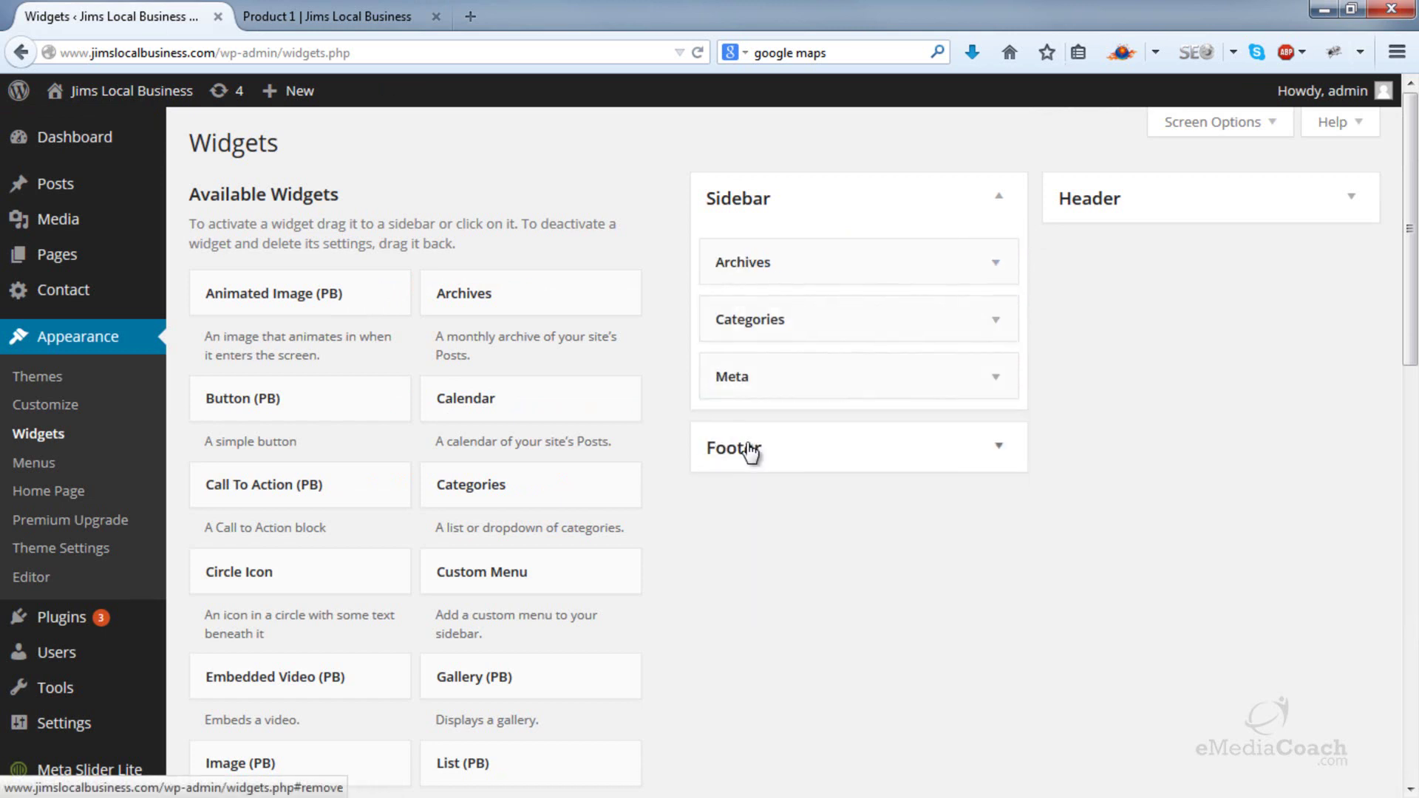
- Delete the Archives and Categories widgets from the Sidebar area
{"action": "left_click", "coordinate": [996, 264]}
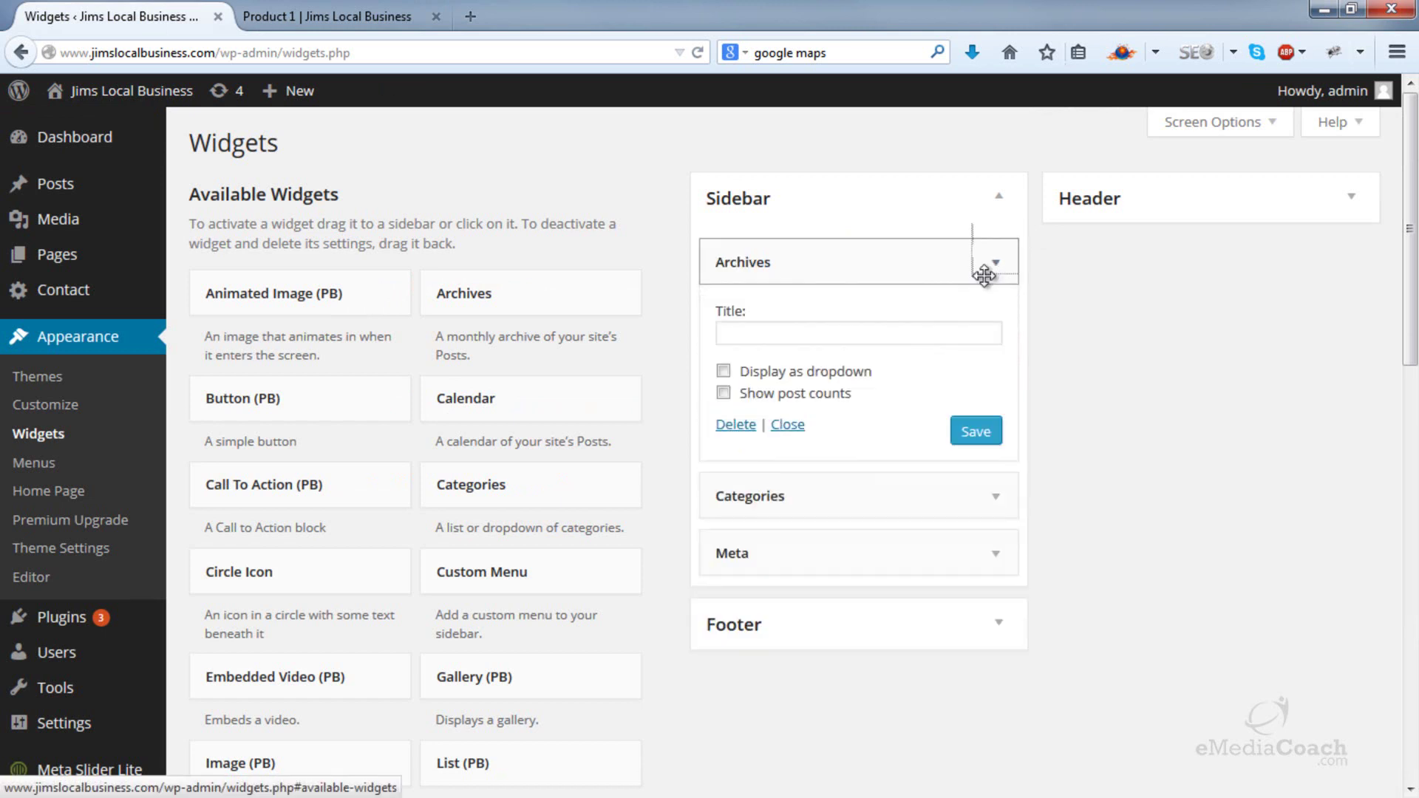
{"action": "left_click", "coordinate": [733, 432]}
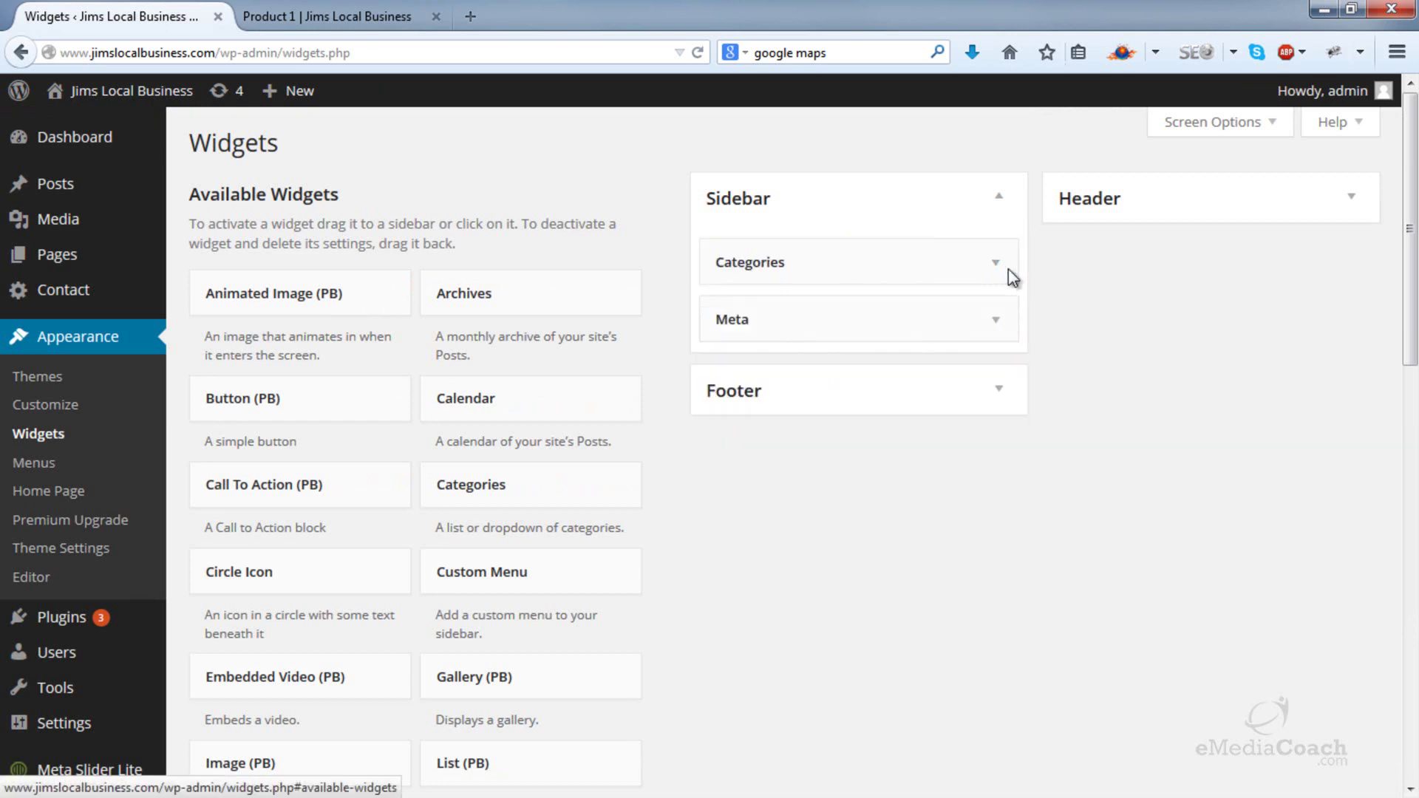
{"action": "left_click", "coordinate": [989, 279]}
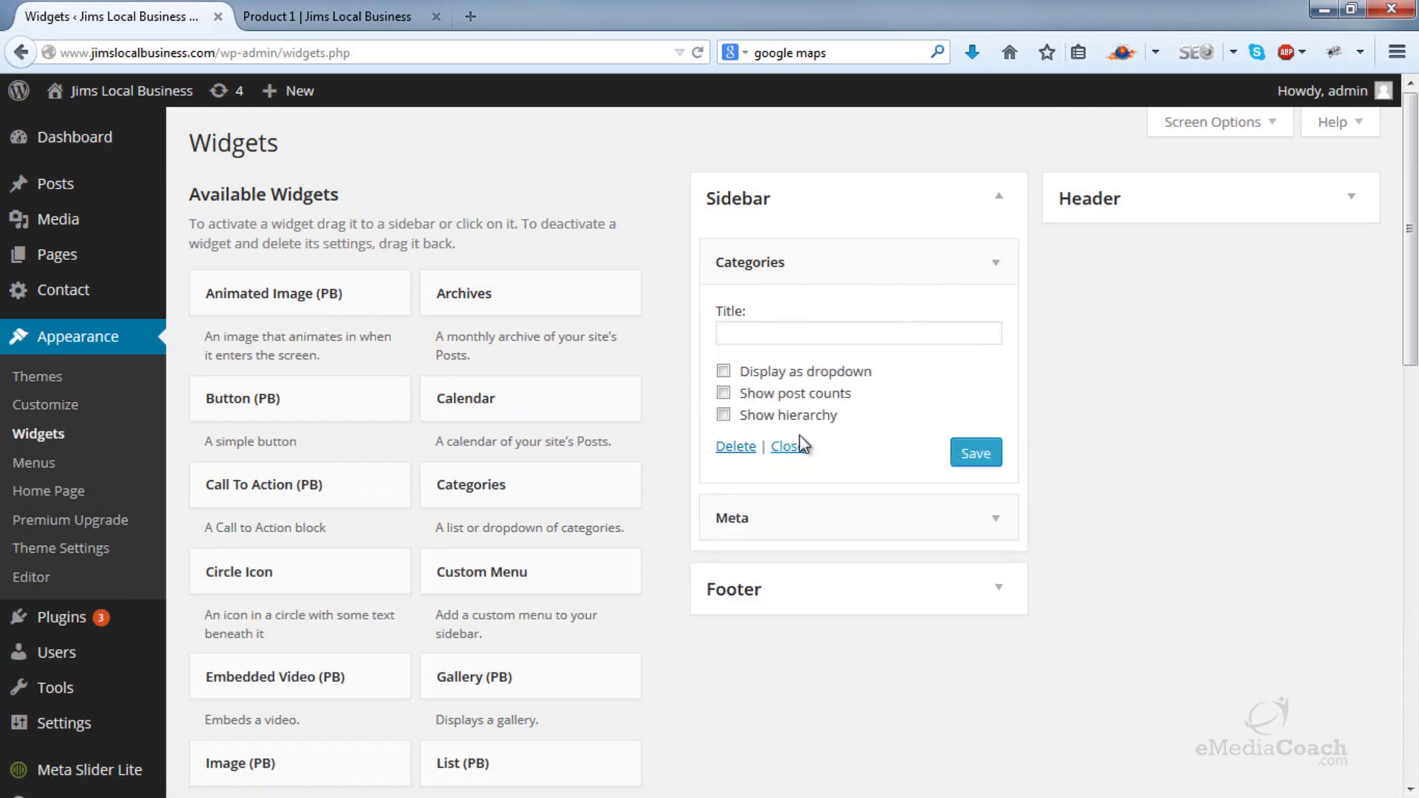
{"action": "left_click", "coordinate": [748, 446]}
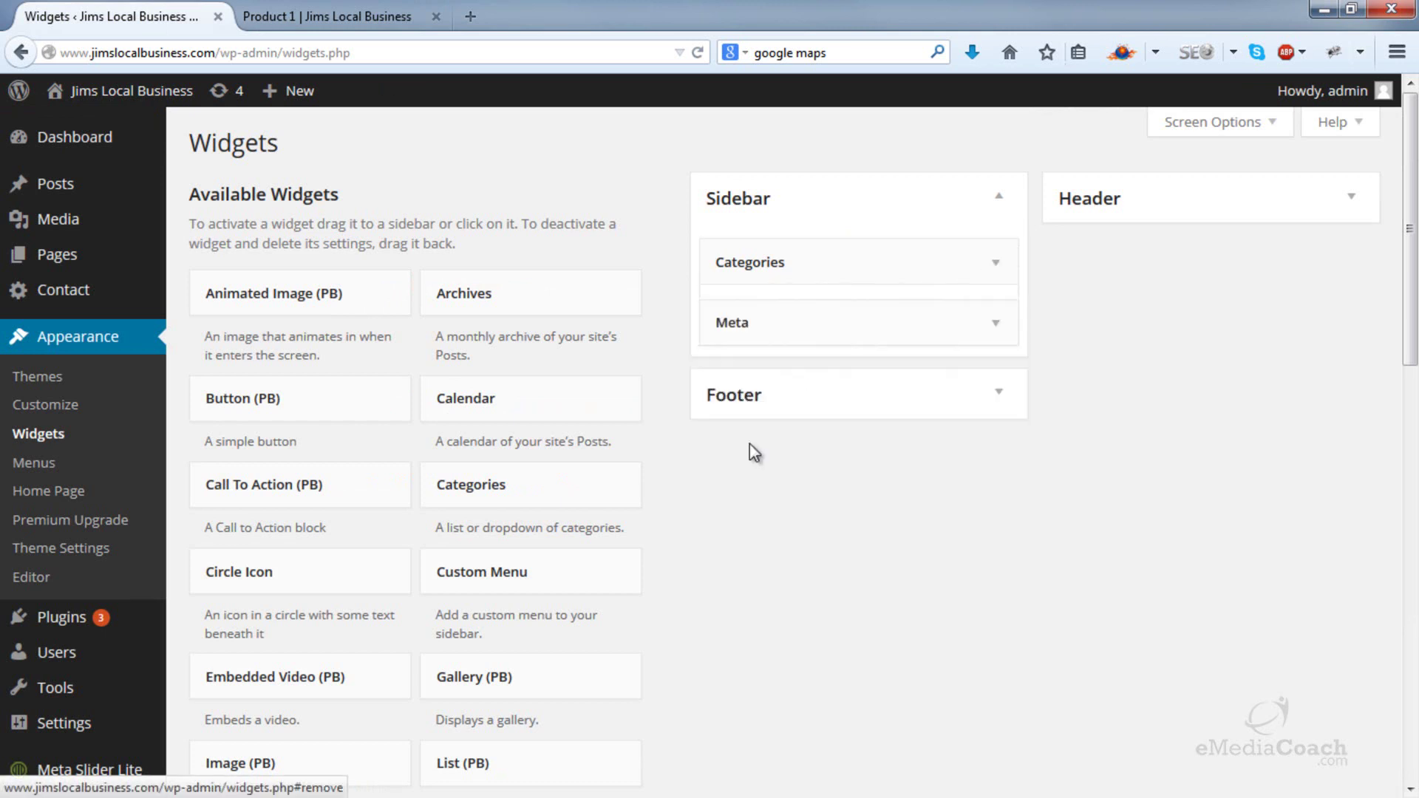
- Delete the Meta widget from the Sidebar and reload the Product 1 page to check its layout
{"action": "left_click", "coordinate": [992, 279]}
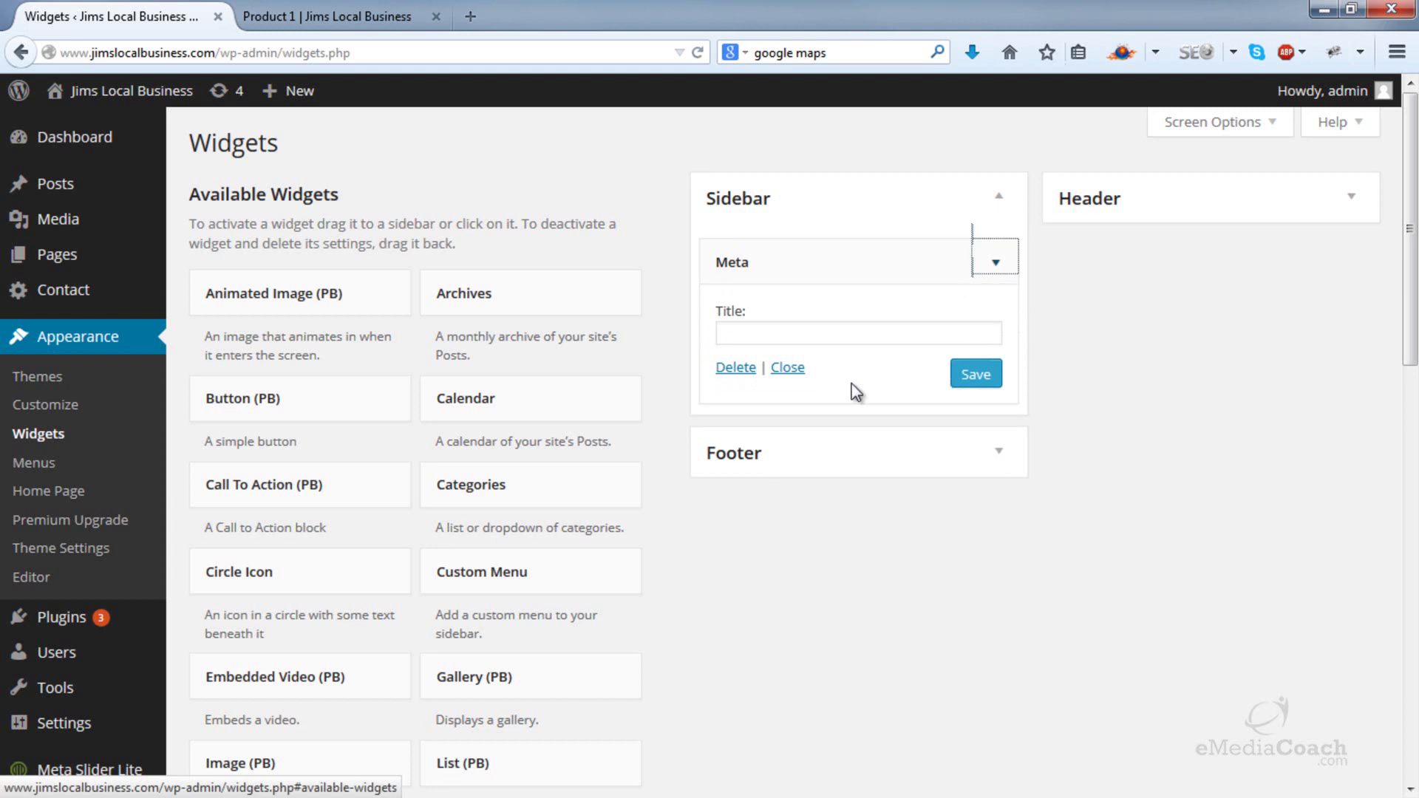
{"action": "left_click", "coordinate": [744, 374]}
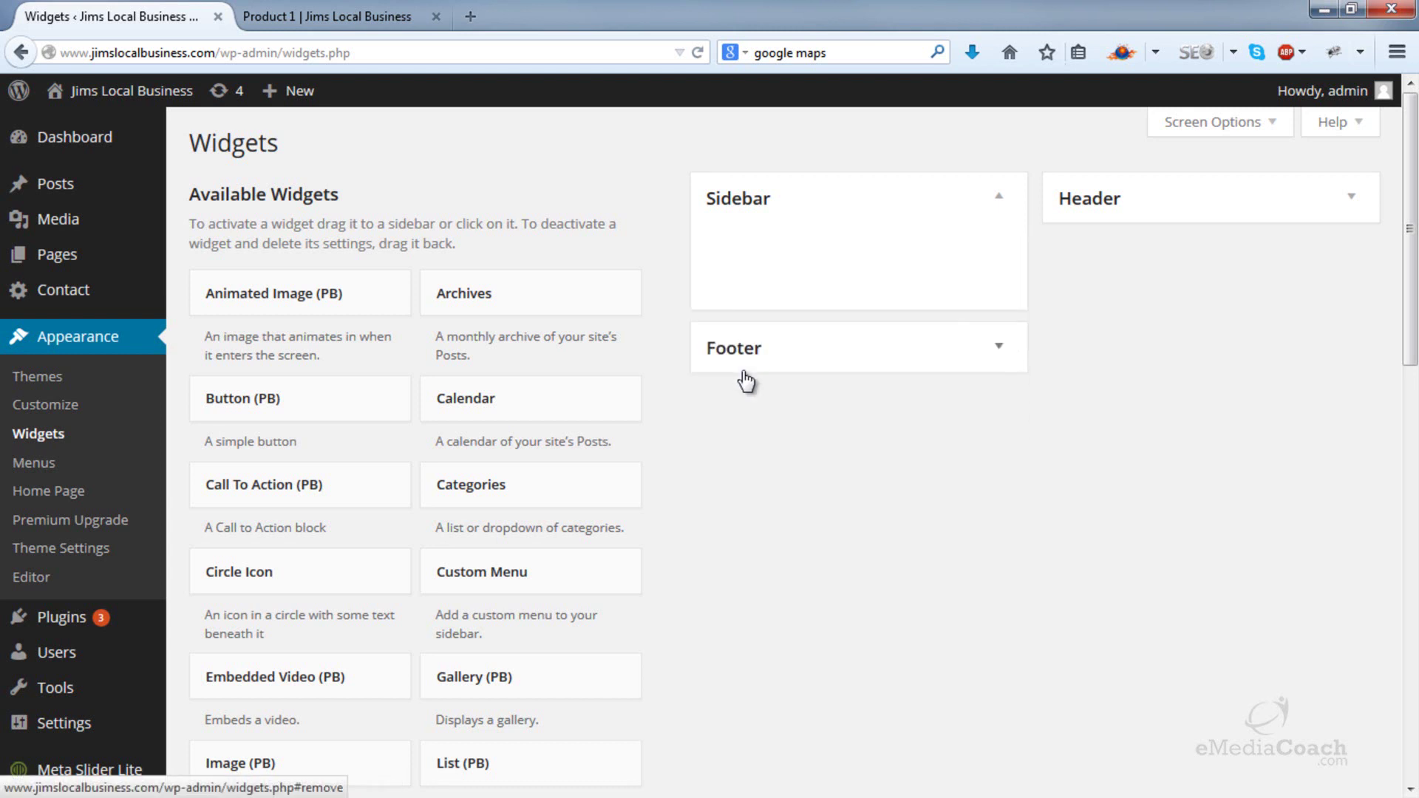
{"action": "left_click", "coordinate": [382, 27]}
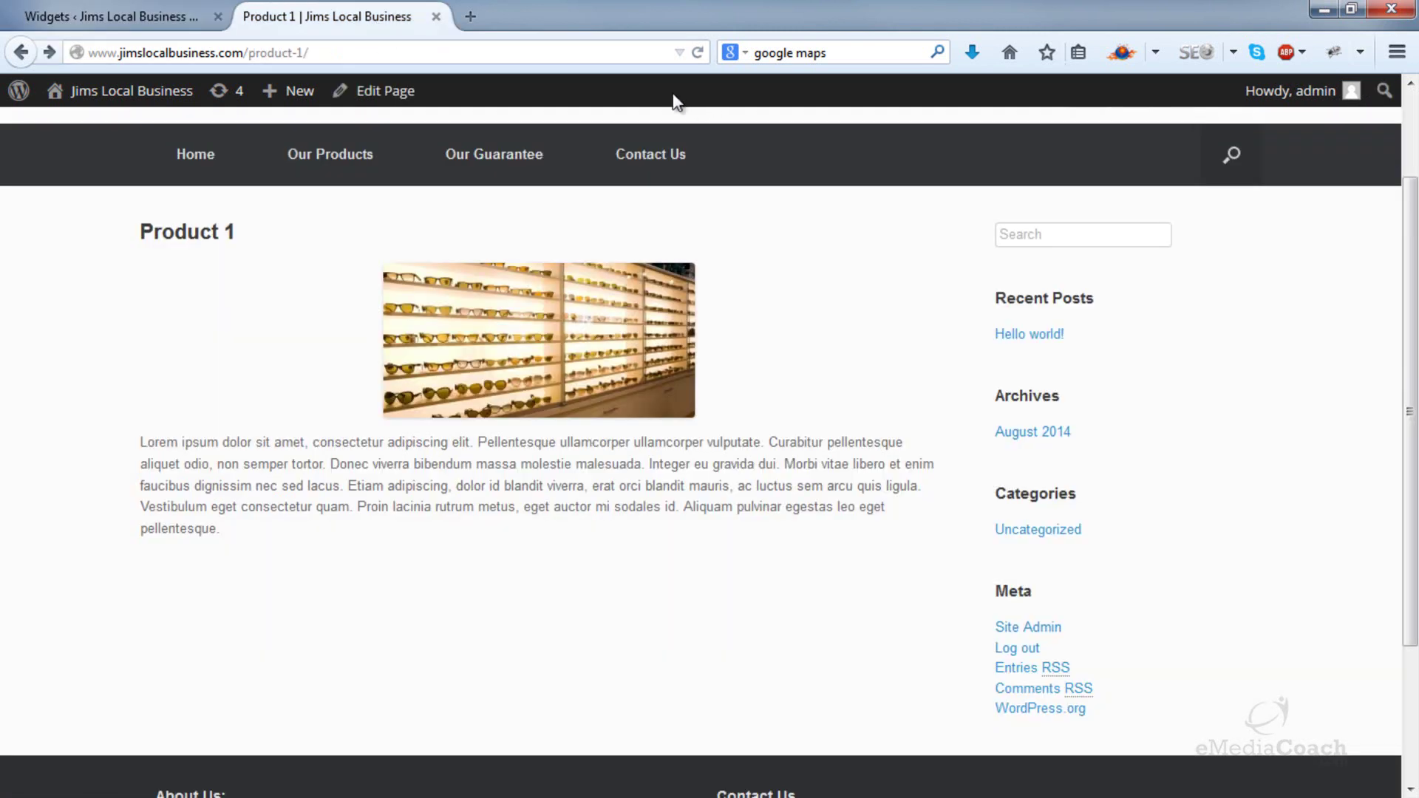
{"action": "left_click", "coordinate": [697, 54]}
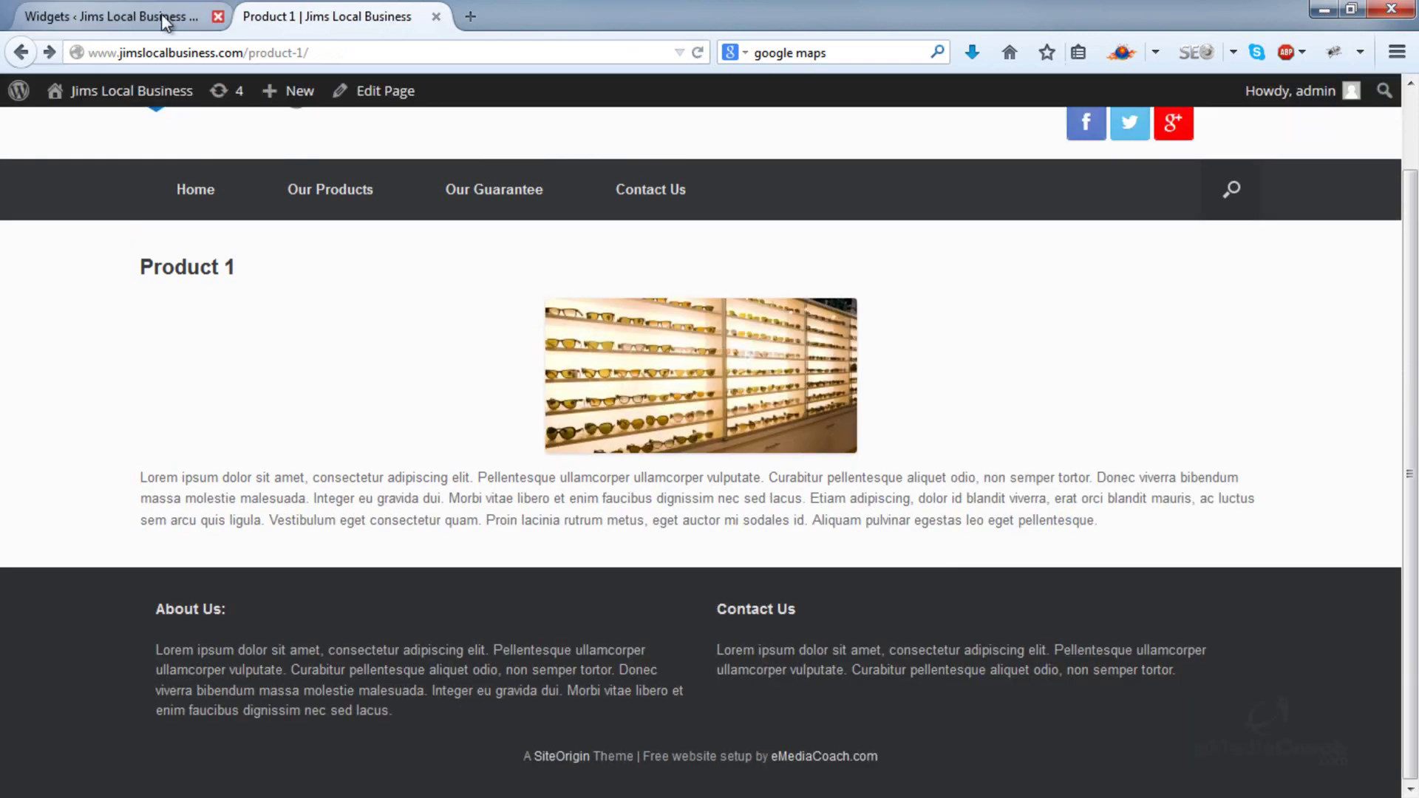
- Add Custom Menu and Calendar widgets to the Sidebar and save the custom menu with Header as its menu
{"action": "left_click", "coordinate": [156, 20]}
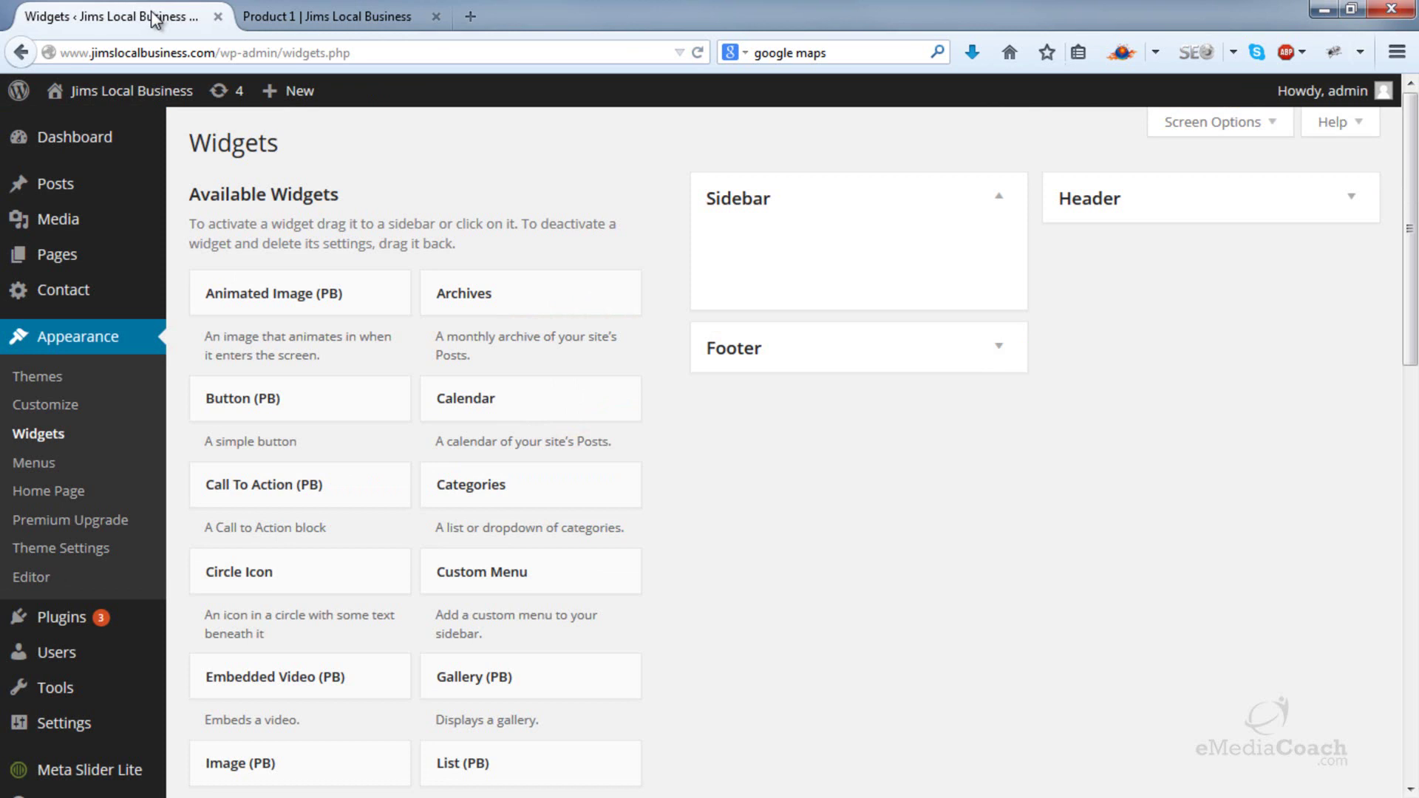
{"action": "left_click_drag", "start_coordinate": [494, 584], "coordinate": [779, 258]}
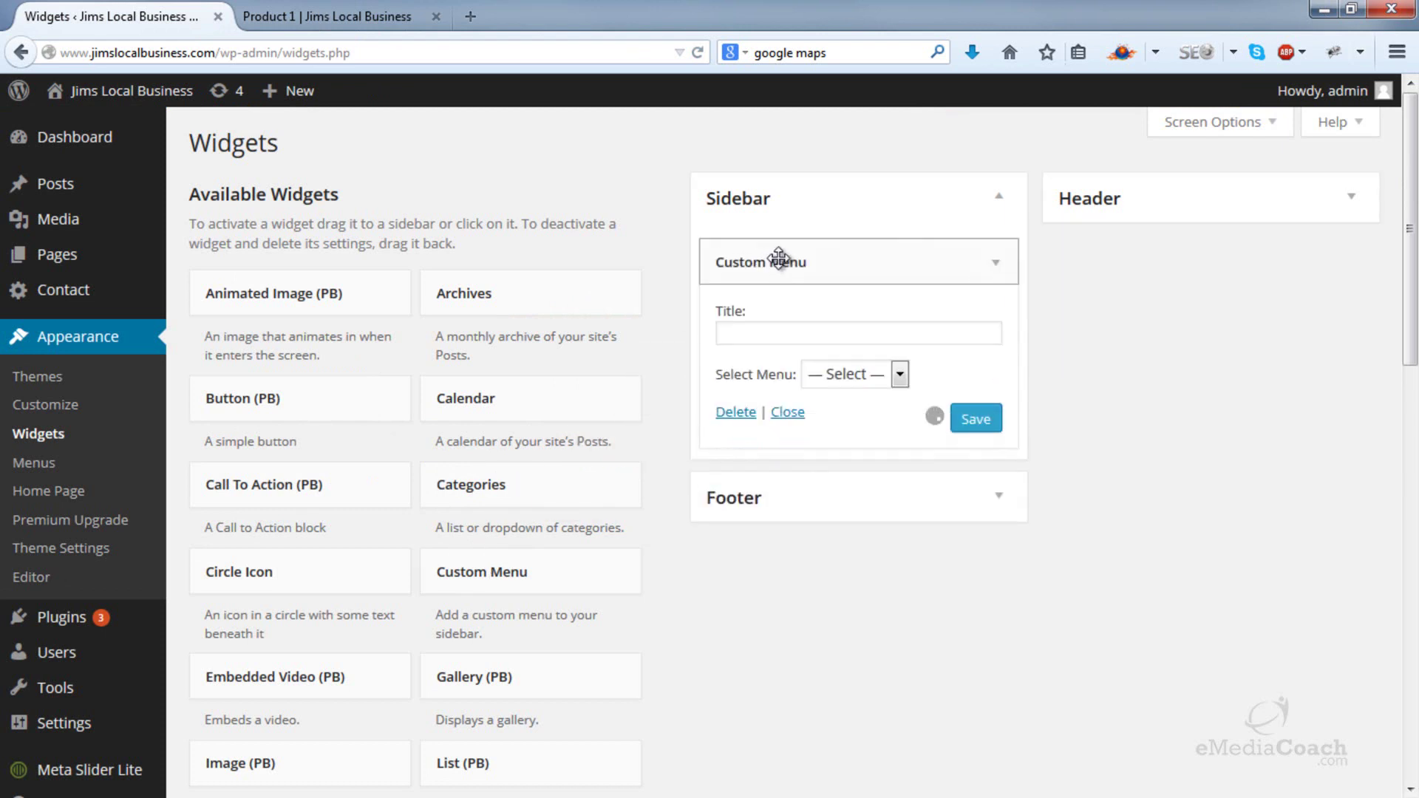
{"action": "left_click_drag", "start_coordinate": [565, 394], "coordinate": [836, 469]}
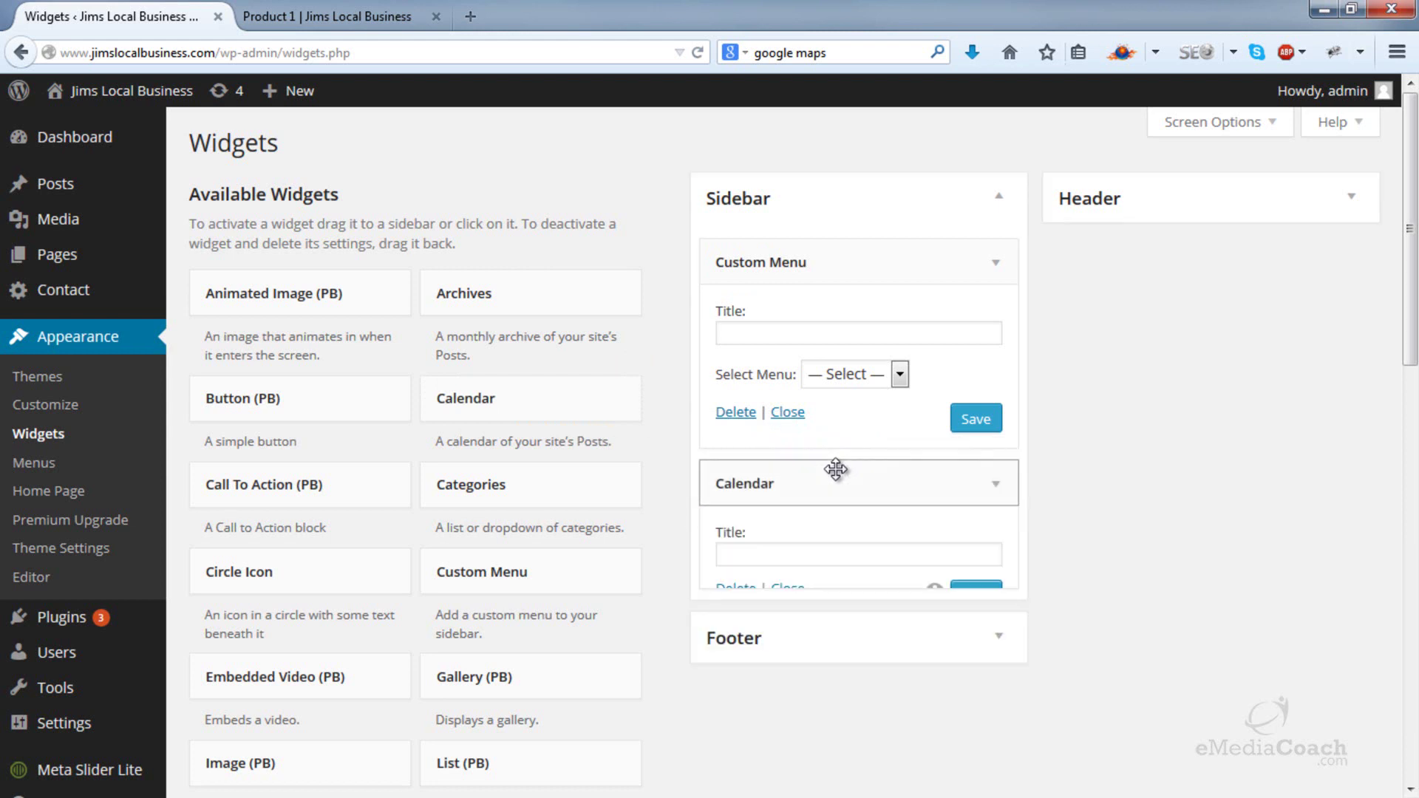
{"action": "left_click", "coordinate": [900, 374]}
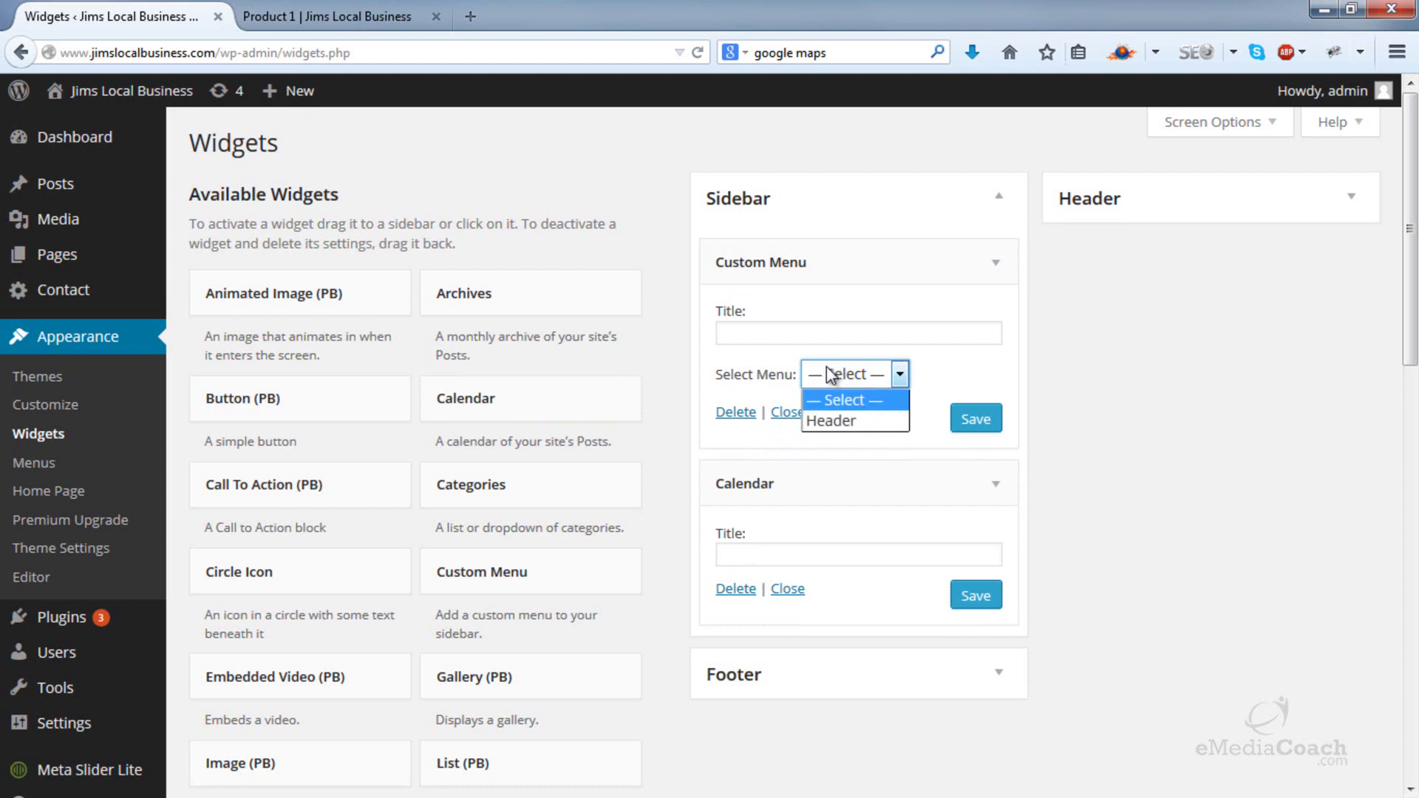
{"action": "left_click", "coordinate": [832, 420]}
{"action": "left_click", "coordinate": [966, 420]}
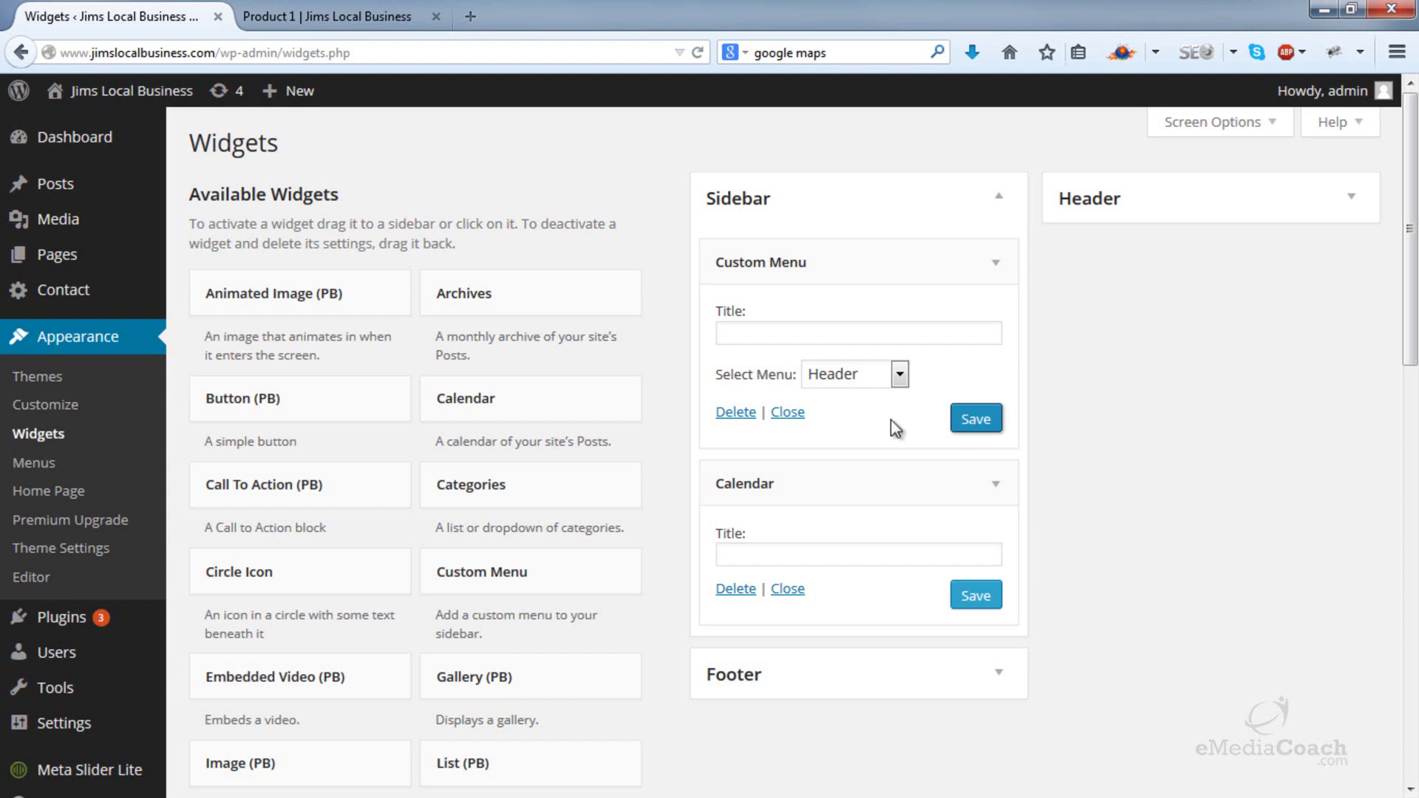
- Add a Text widget to the Sidebar above the Custom Menu widget
{"action": "scroll", "coordinate": [650, 521], "scroll_direction": "down", "scroll_amount": 5}
{"action": "scroll", "coordinate": [466, 569], "scroll_direction": "down", "scroll_amount": 5}
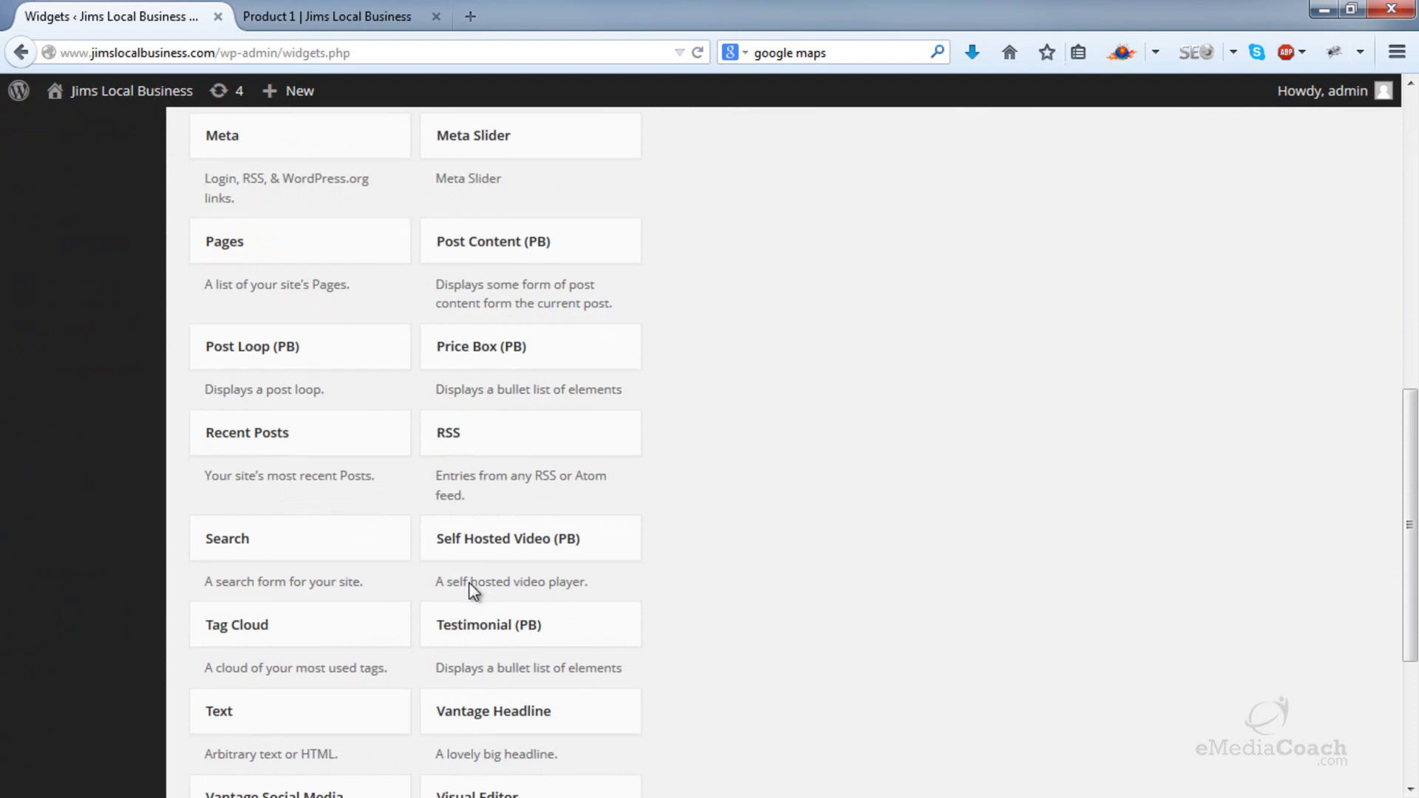
{"action": "scroll", "coordinate": [373, 587], "scroll_direction": "down", "scroll_amount": 2}
{"action": "left_click_drag", "start_coordinate": [370, 583], "coordinate": [880, 252]}
{"action": "scroll", "coordinate": [834, 443], "scroll_direction": "up", "scroll_amount": 5}
{"action": "scroll", "coordinate": [840, 437], "scroll_direction": "up", "scroll_amount": 5}
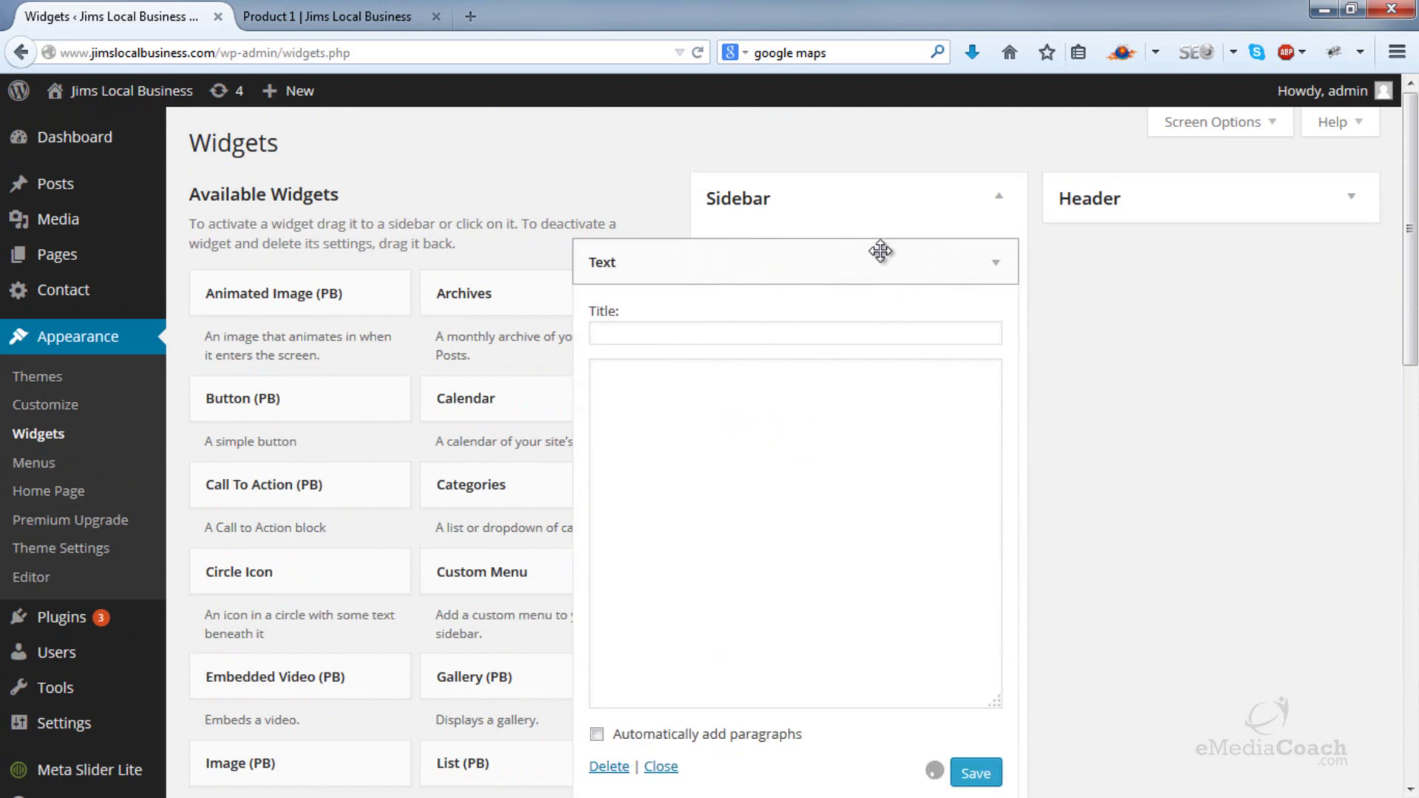
- Find Google Maps through a web search in a new browser tab and locate Ocean Avenue, Santa Monica, CA
{"action": "left_click", "coordinate": [477, 17]}
{"action": "left_click", "coordinate": [840, 61]}
{"action": "key", "text": "Return"}
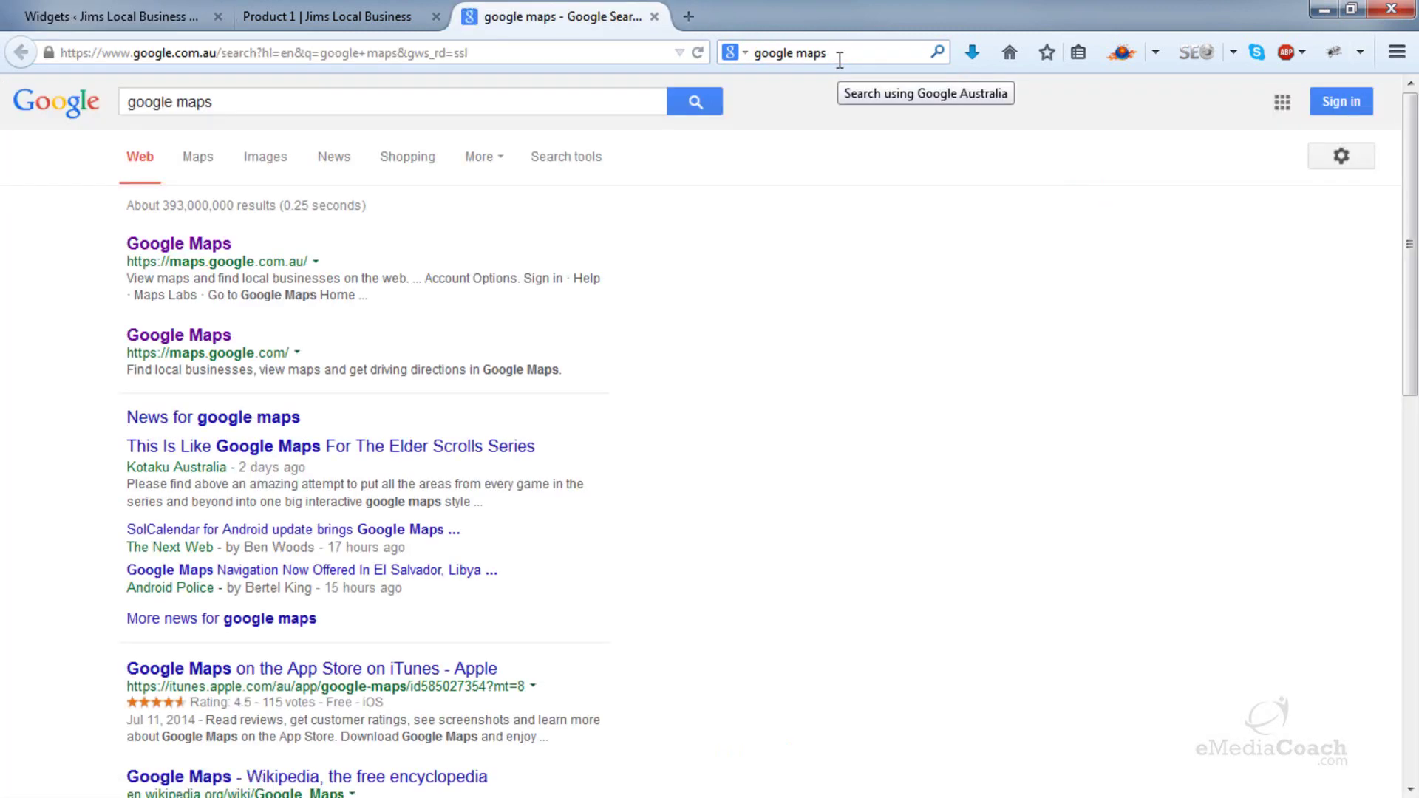
{"action": "double_click", "coordinate": [175, 334]}
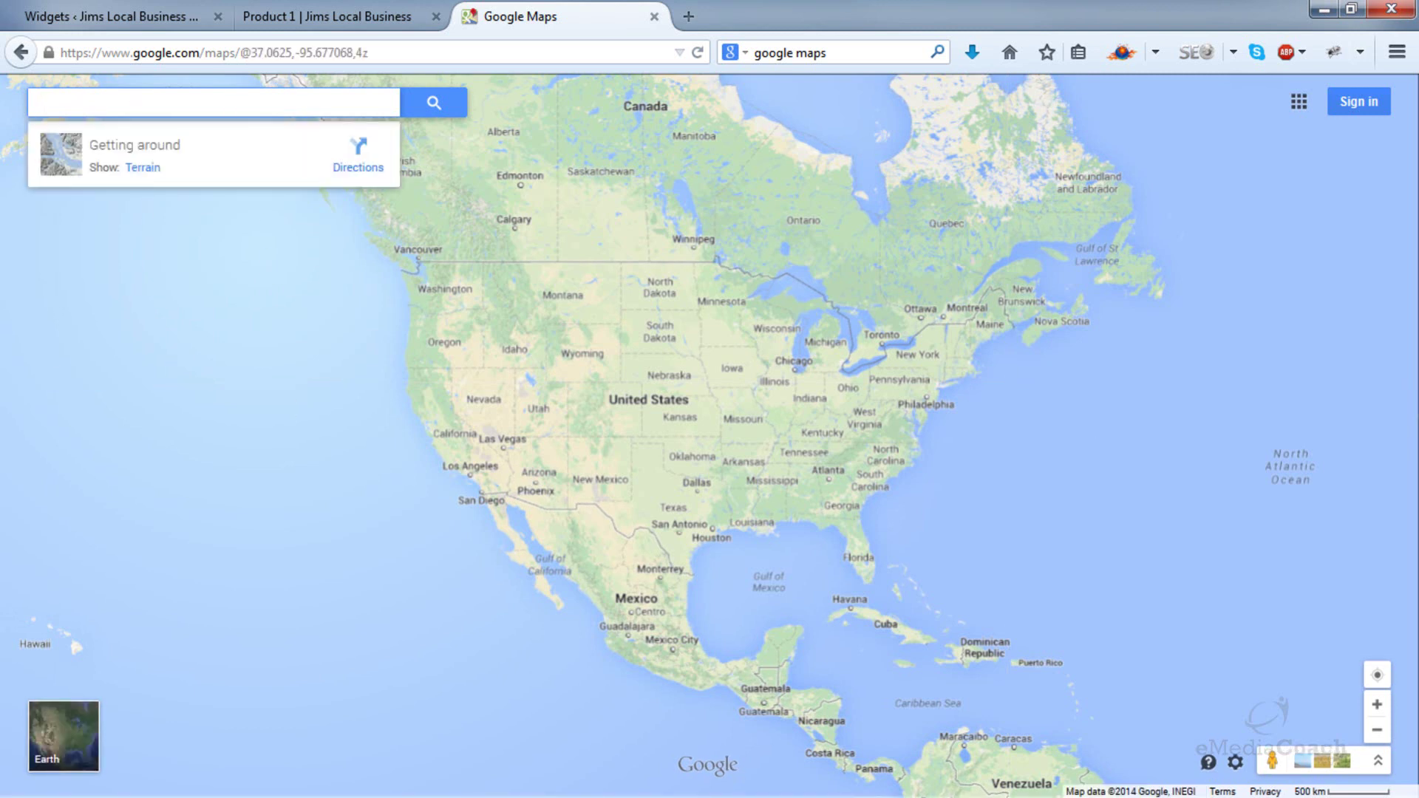
{"action": "type", "text": "ocean avenue"}
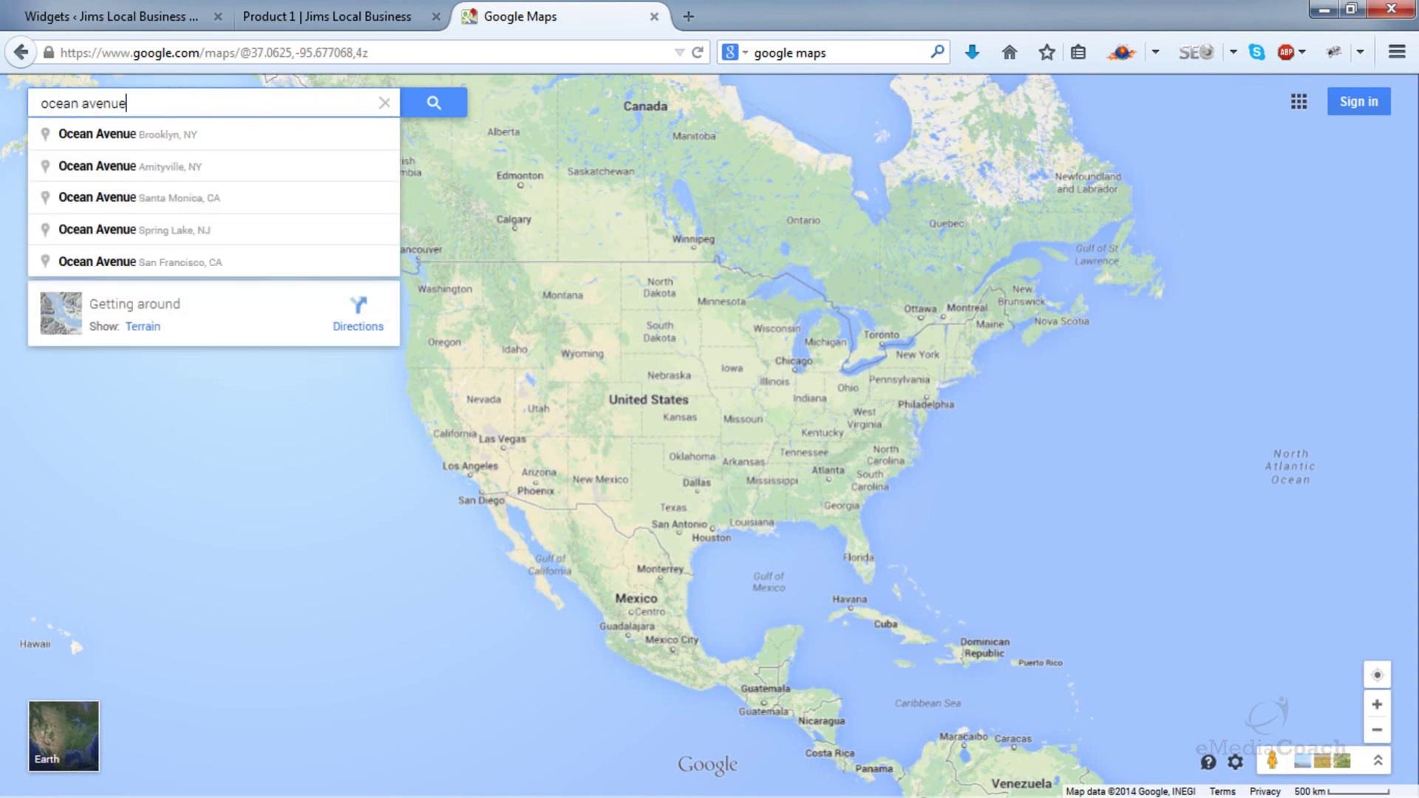
{"action": "left_click", "coordinate": [198, 198]}
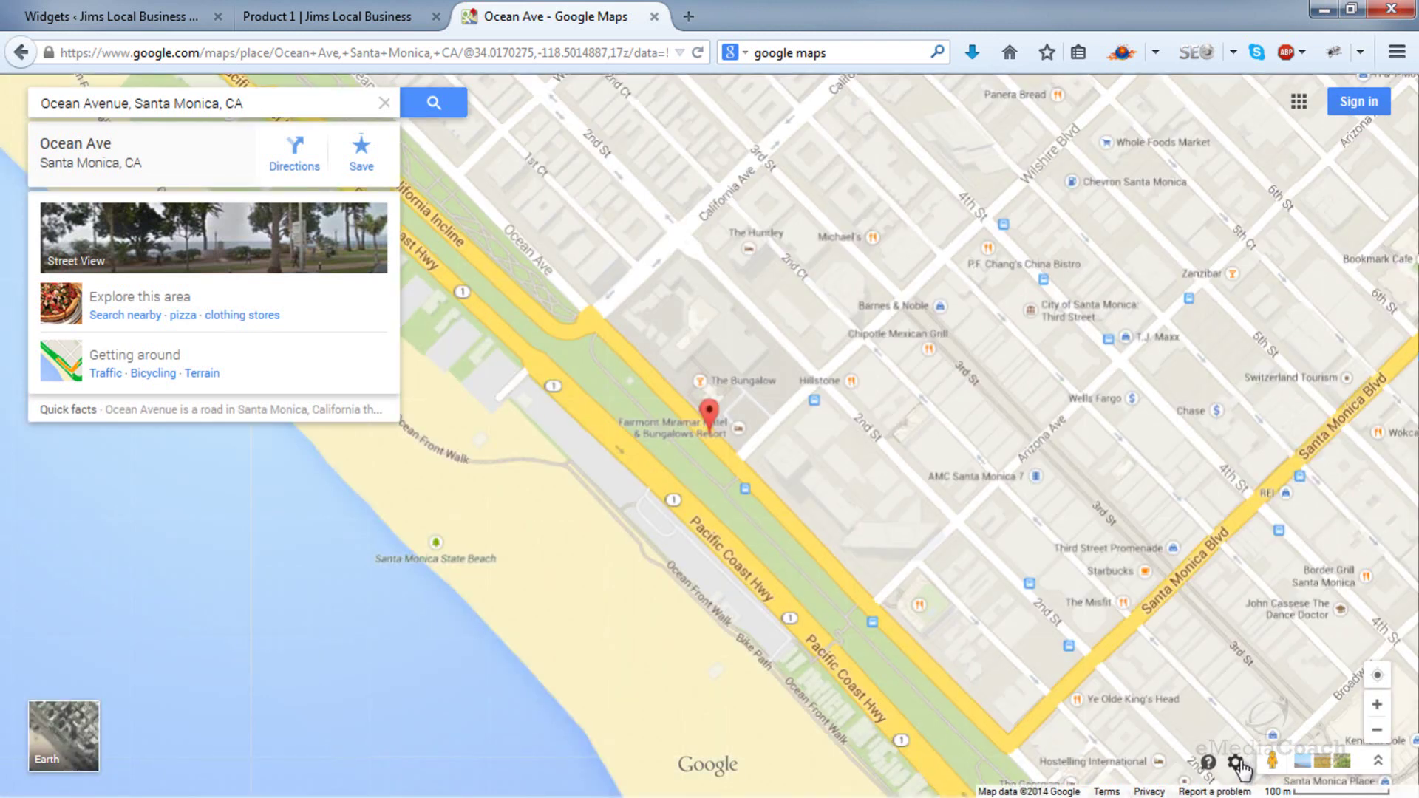
- Open the embed options for the Ocean Avenue map and choose a custom size
{"action": "left_click", "coordinate": [1239, 764]}
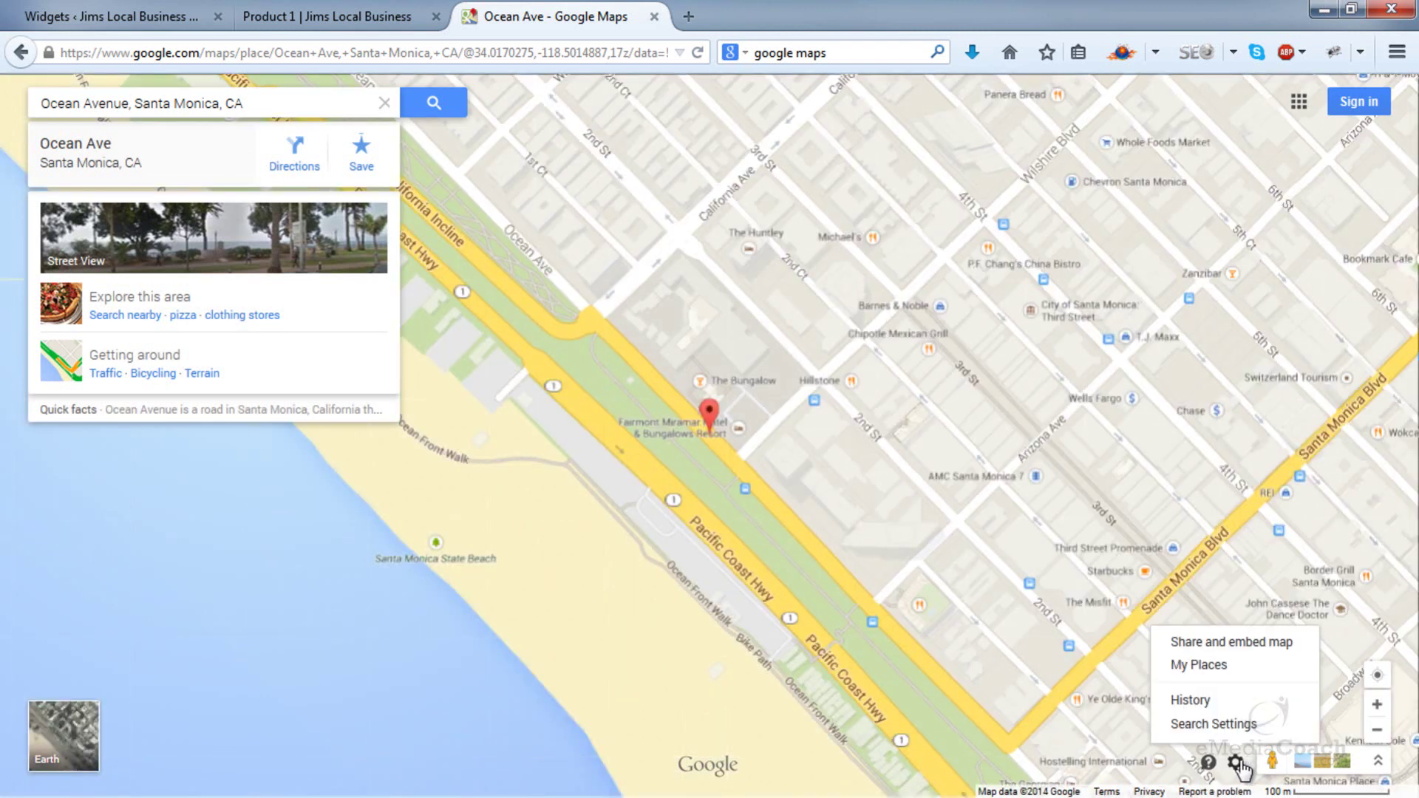
{"action": "left_click", "coordinate": [1232, 643]}
{"action": "left_click", "coordinate": [640, 384]}
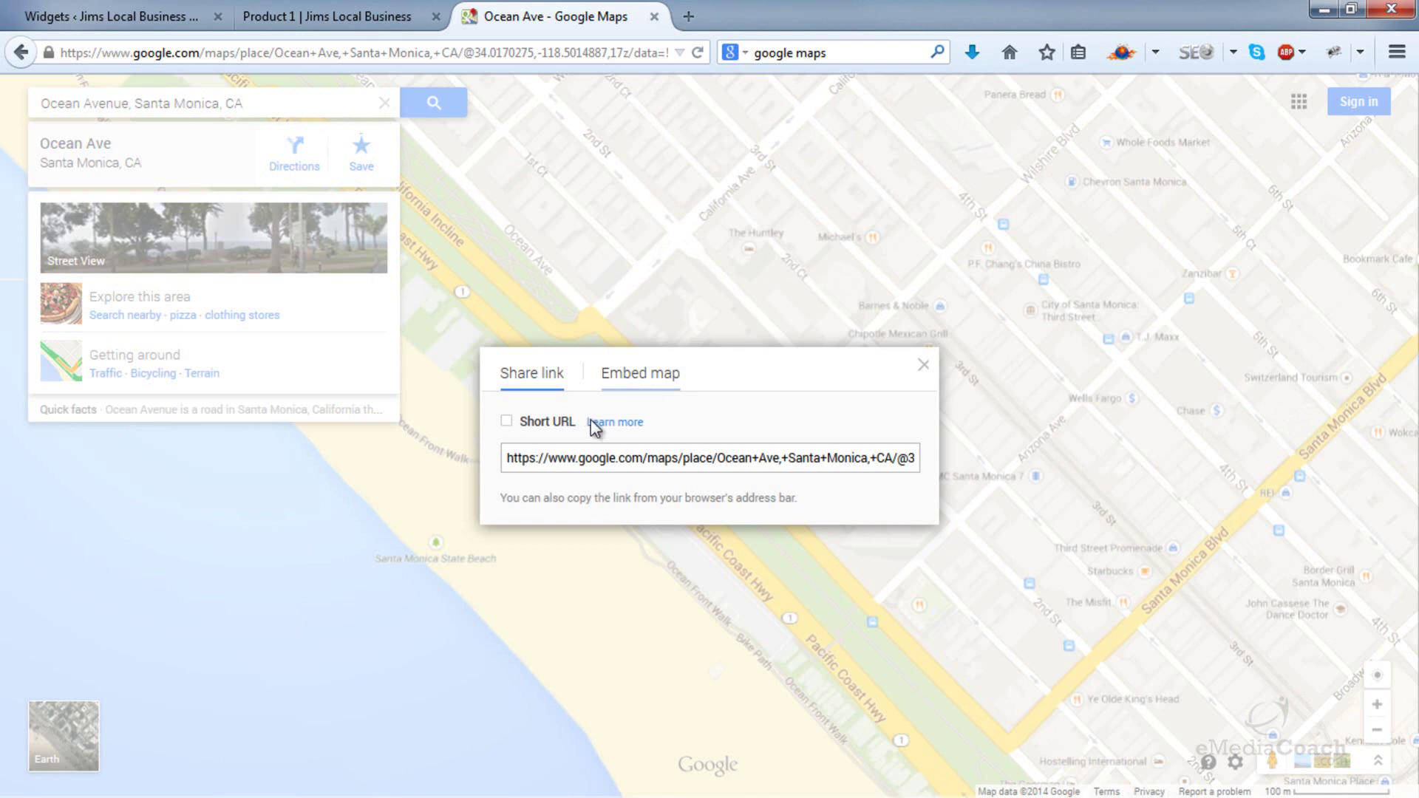
{"action": "left_click", "coordinate": [458, 231]}
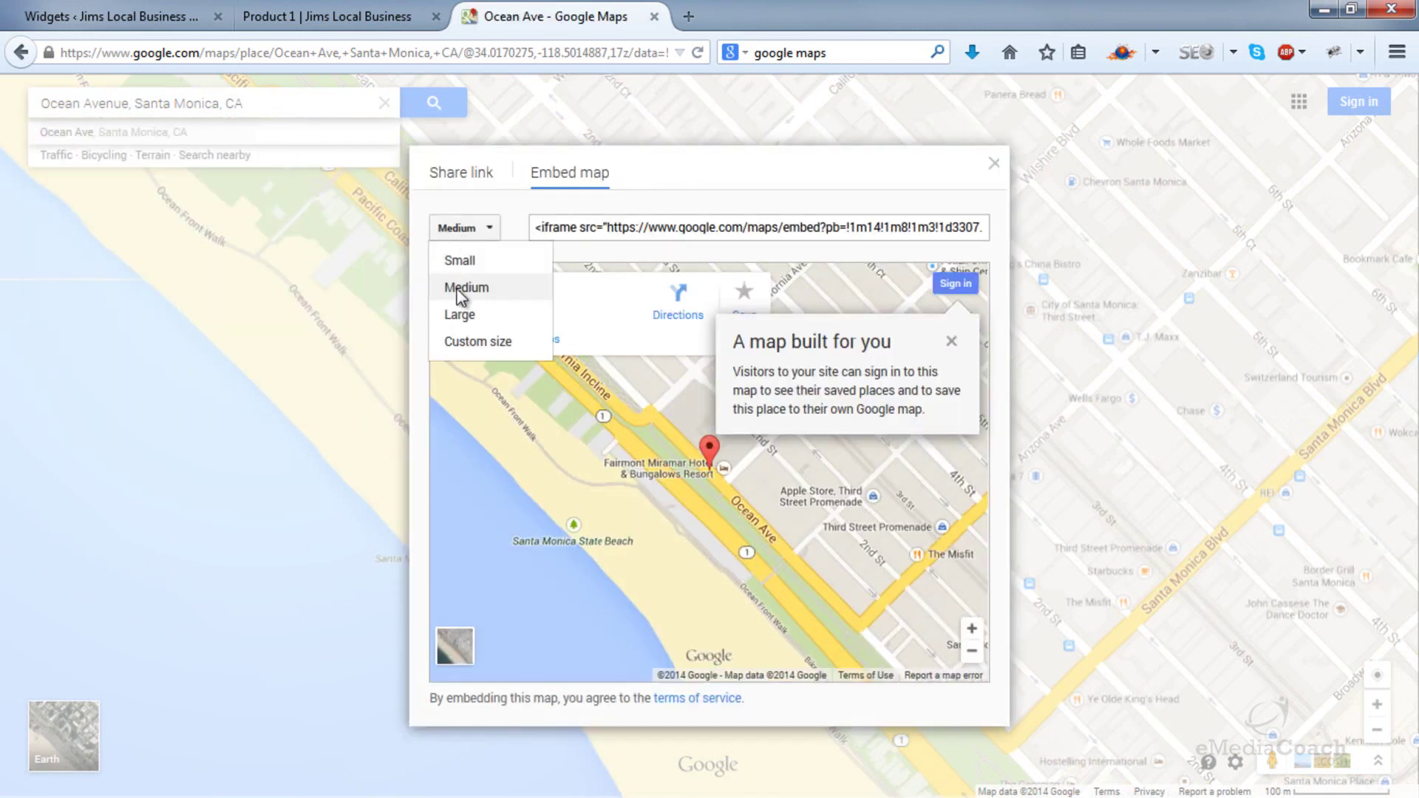
{"action": "left_click", "coordinate": [463, 343]}
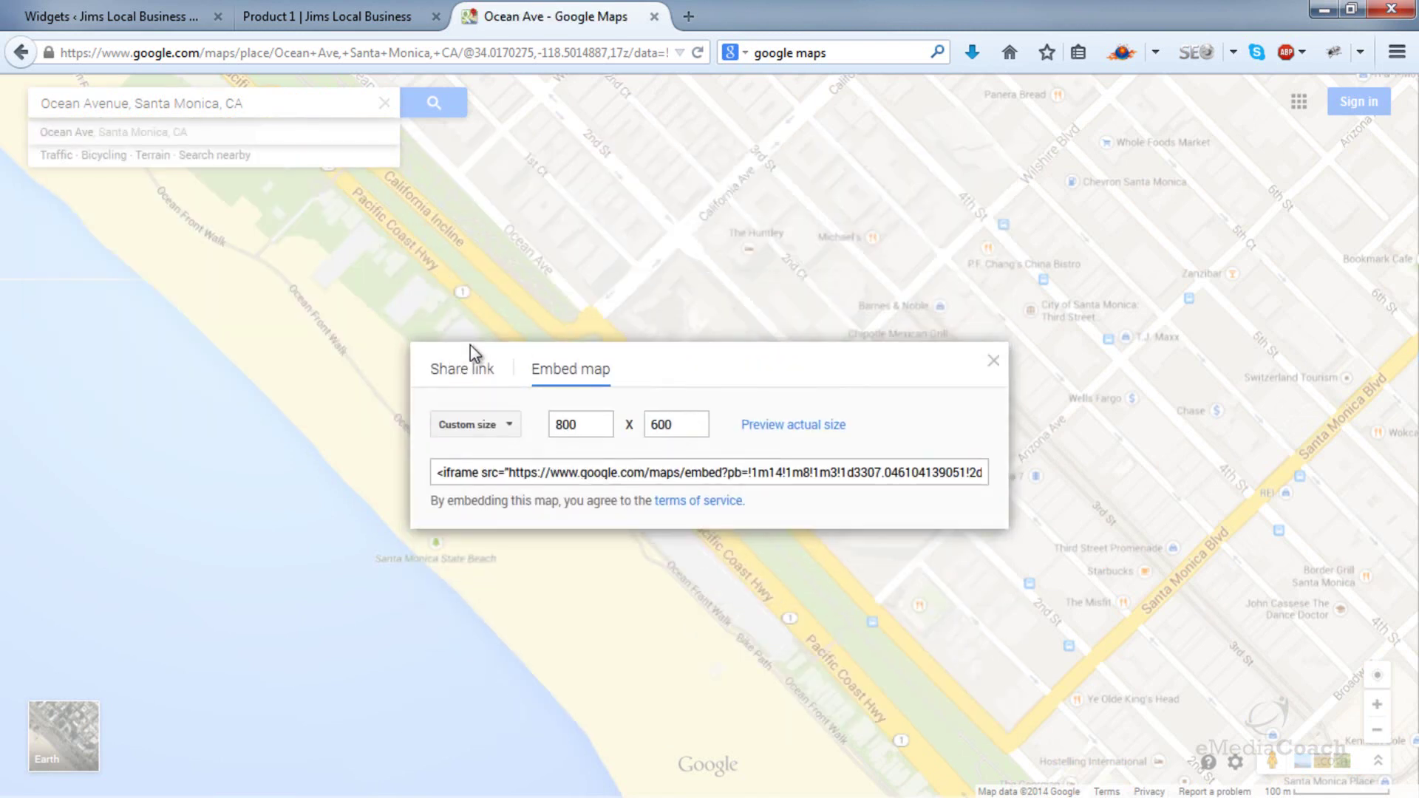
- Set the embedded map's size to 300 x 300 and preview it at actual size
{"action": "double_click", "coordinate": [573, 424]}
{"action": "type", "text": "300"}
{"action": "double_click", "coordinate": [665, 424]}
{"action": "type", "text": "300"}
{"action": "left_click", "coordinate": [670, 472]}
{"action": "right_click", "coordinate": [672, 475]}
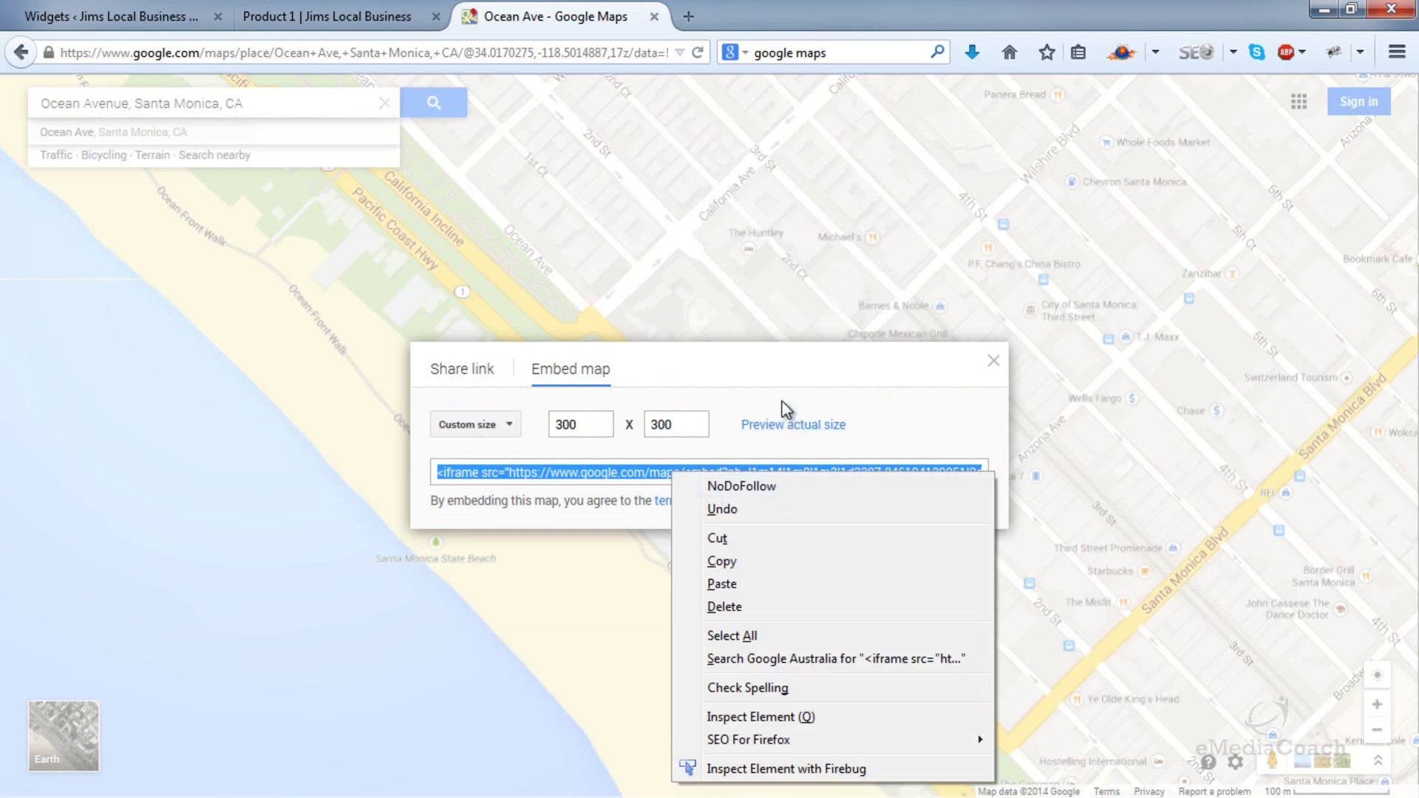
{"action": "left_click", "coordinate": [769, 433]}
{"action": "left_click", "coordinate": [770, 434]}
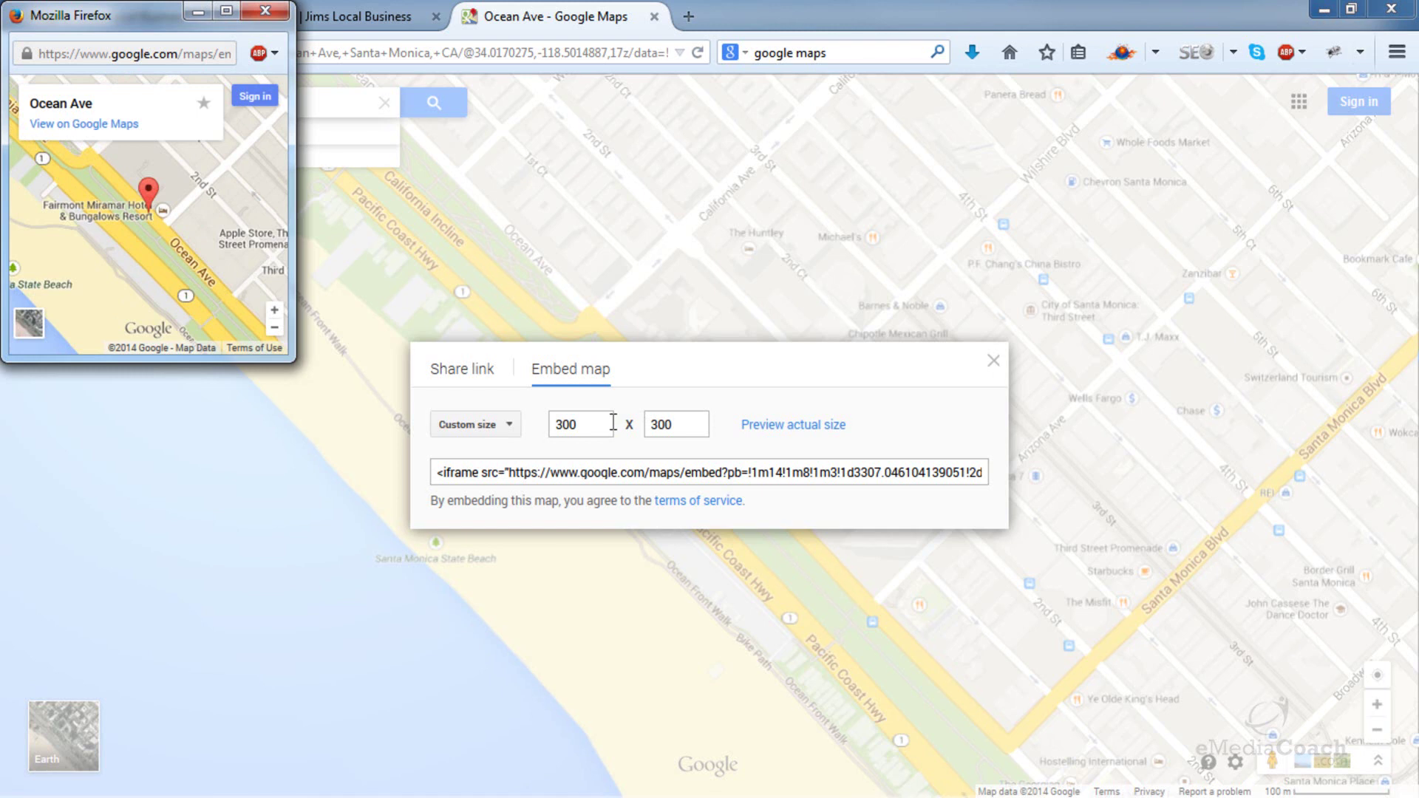
- Set the embedded map's size to 280 x 280 and copy its iframe embed code
{"action": "left_click_drag", "start_coordinate": [613, 422], "coordinate": [538, 422]}
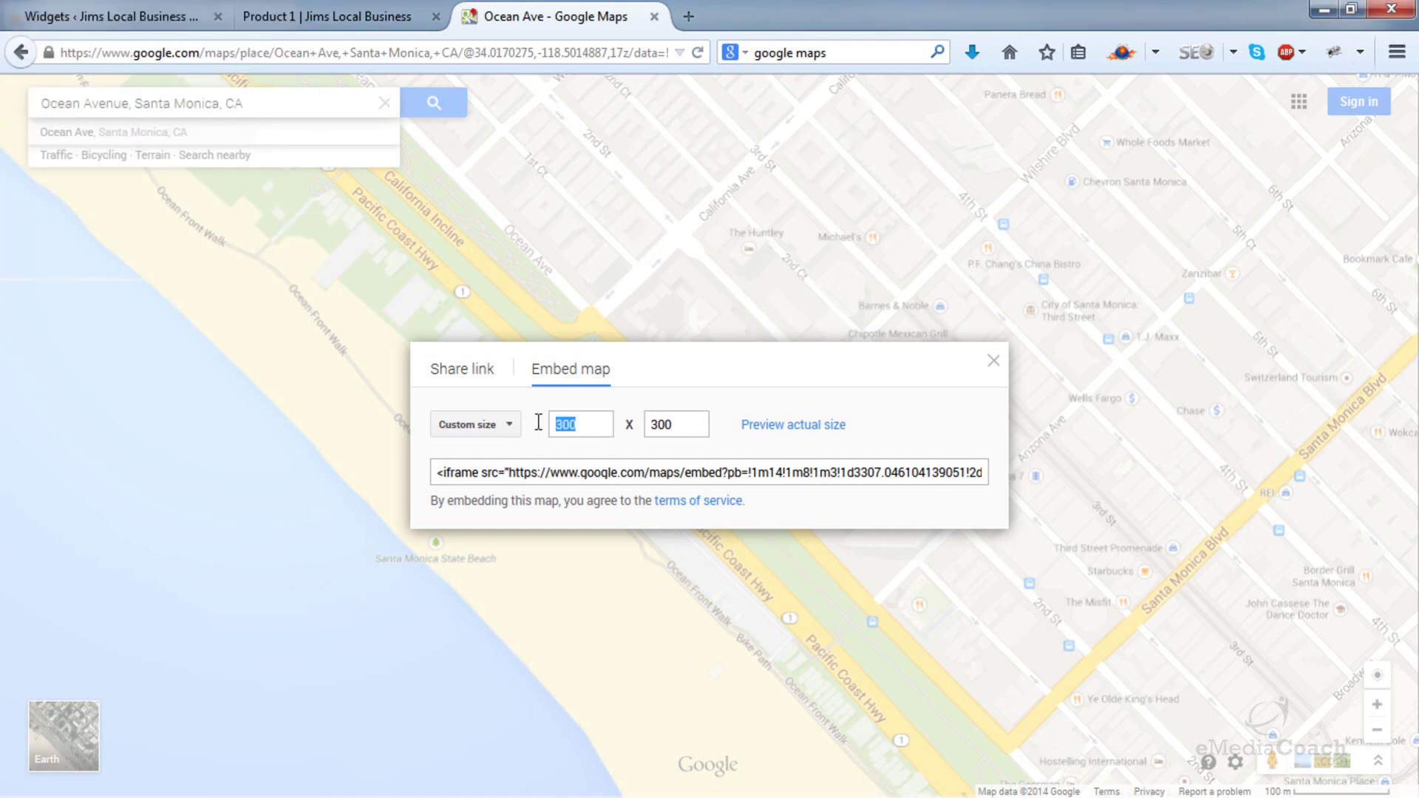
{"action": "type", "text": "25"}
{"action": "key", "text": "BackSpace"}
{"action": "type", "text": "80"}
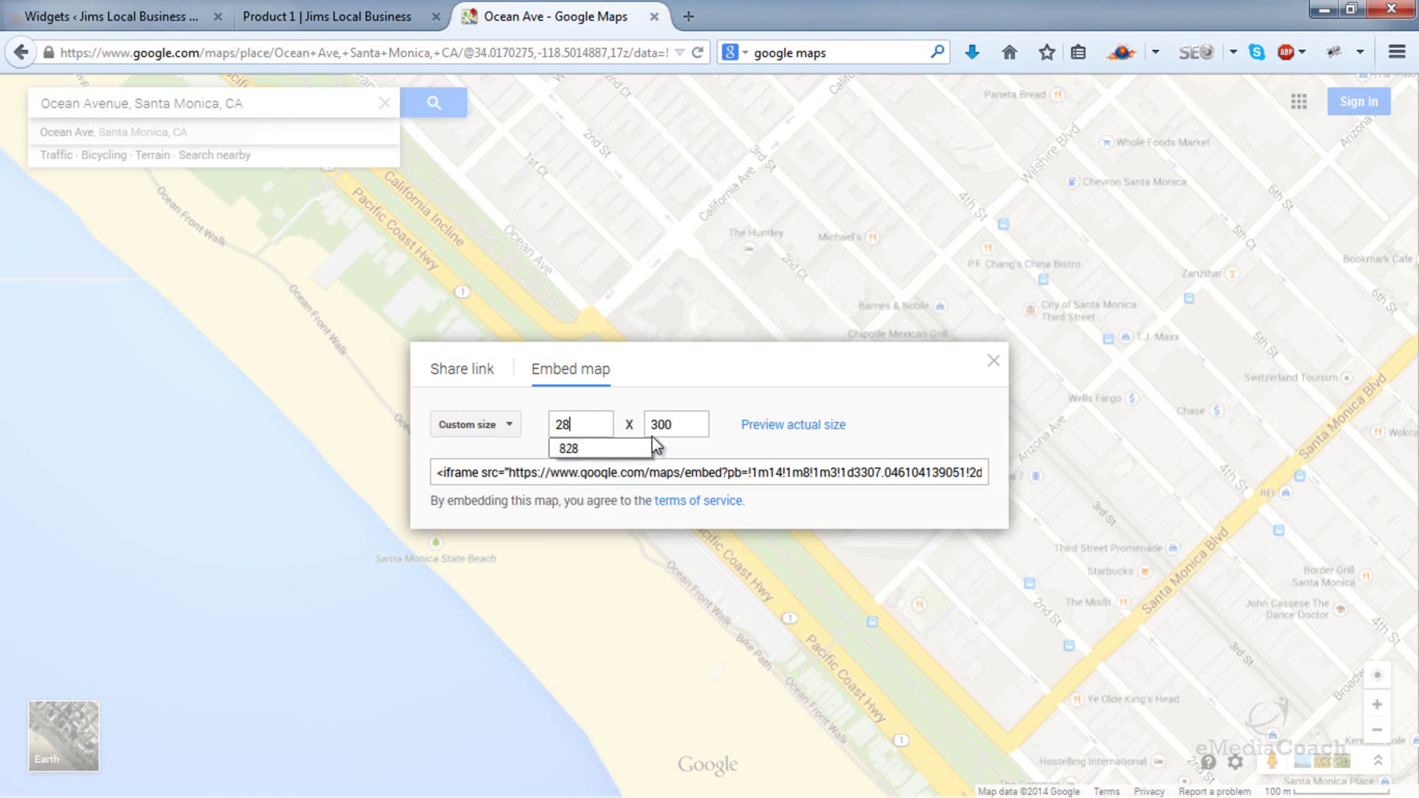
{"action": "left_click_drag", "start_coordinate": [673, 424], "coordinate": [612, 423]}
{"action": "type", "text": "280"}
{"action": "left_click", "coordinate": [662, 477]}
{"action": "right_click", "coordinate": [662, 479]}
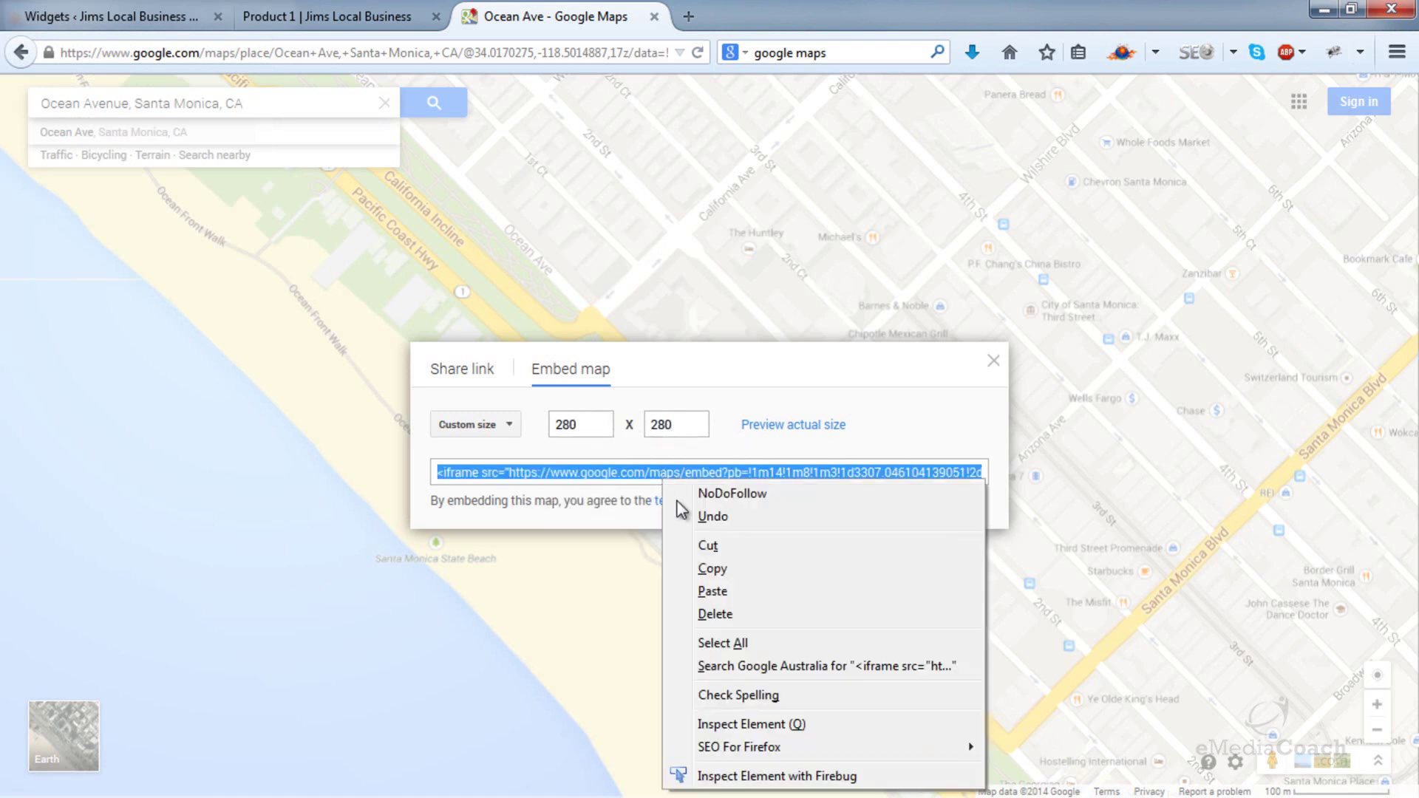
{"action": "left_click", "coordinate": [704, 570]}
- Paste the map embed code into the Sidebar's Text widget, title it "Find Us:", then save and collapse the widget
{"action": "left_click", "coordinate": [135, 15]}
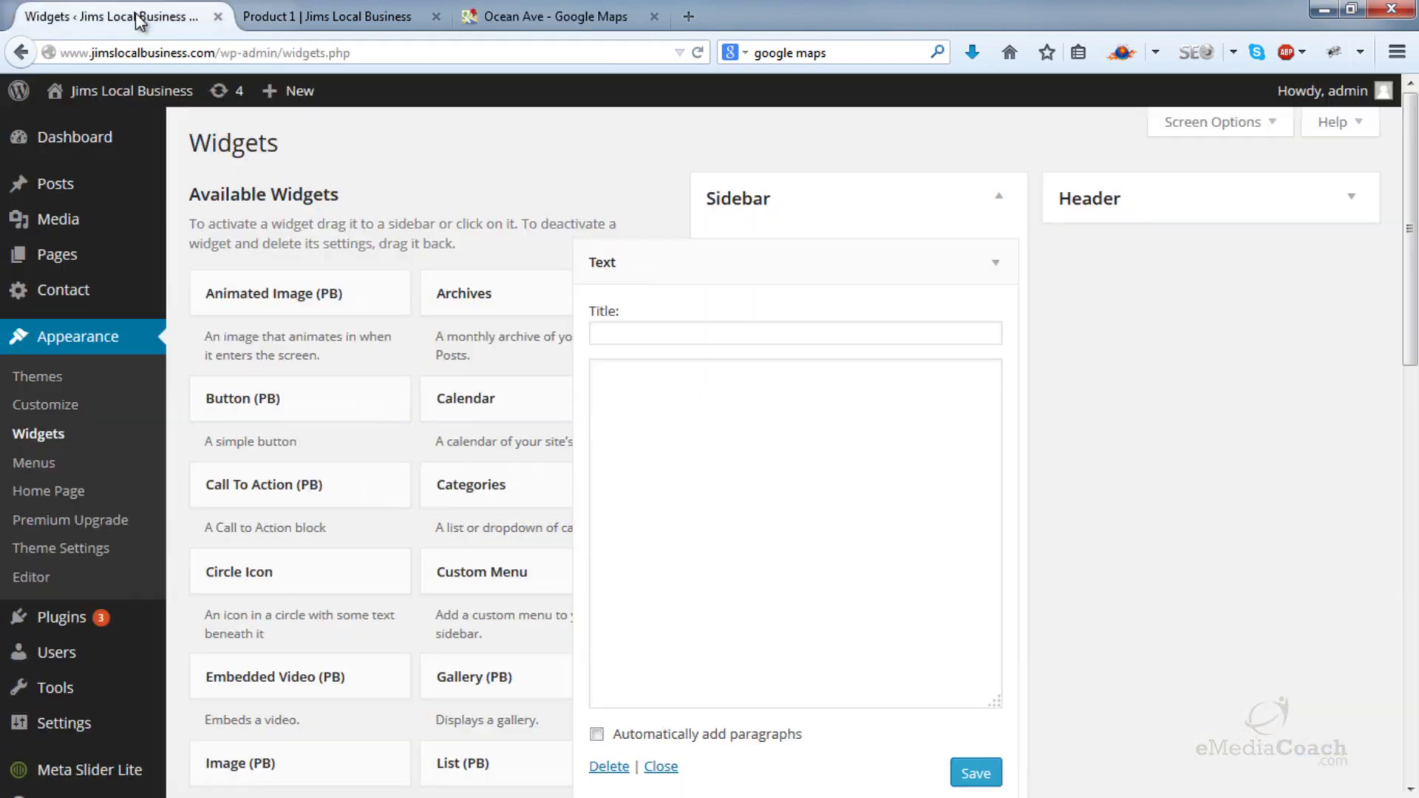
{"action": "right_click", "coordinate": [646, 405]}
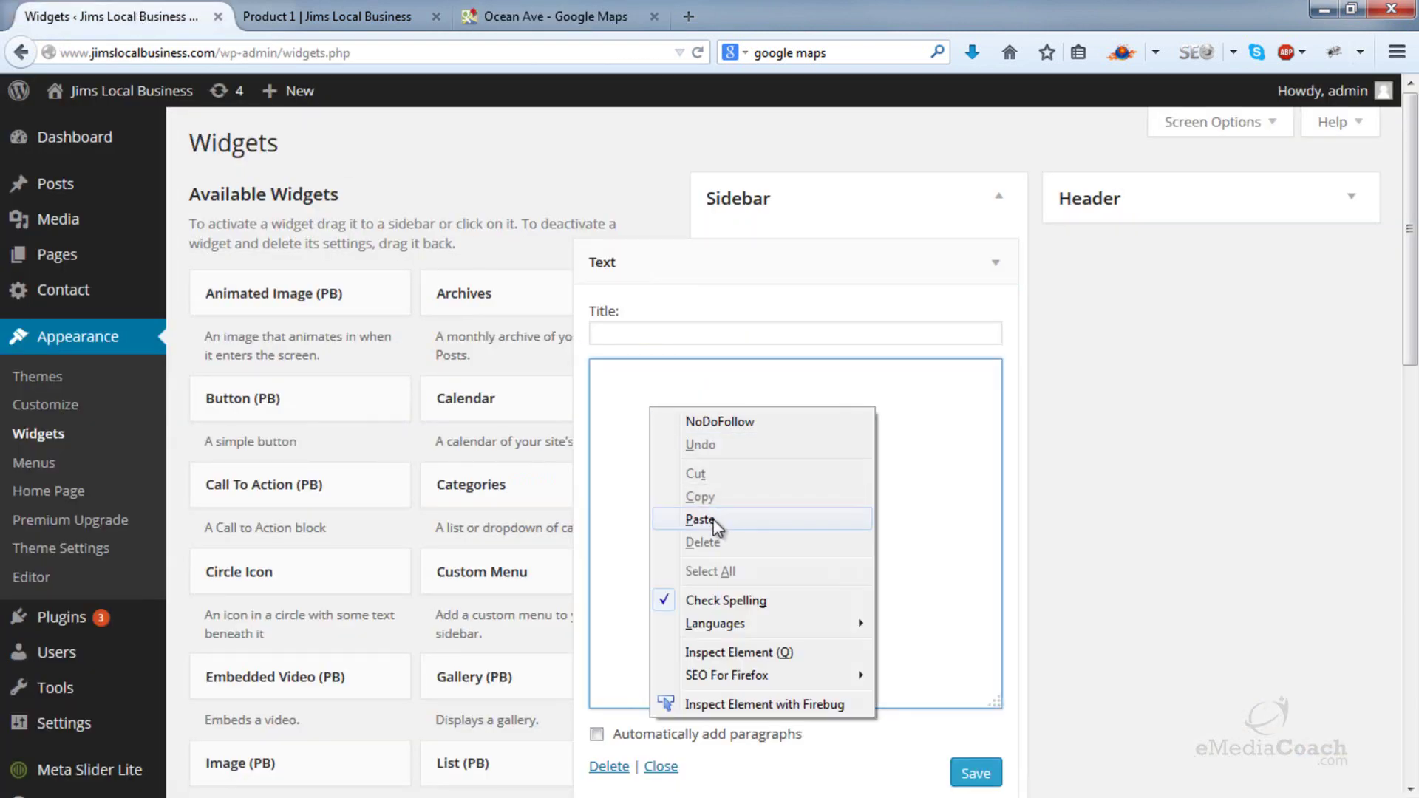
{"action": "left_click", "coordinate": [725, 517]}
{"action": "type", "text": "ind Us:"}
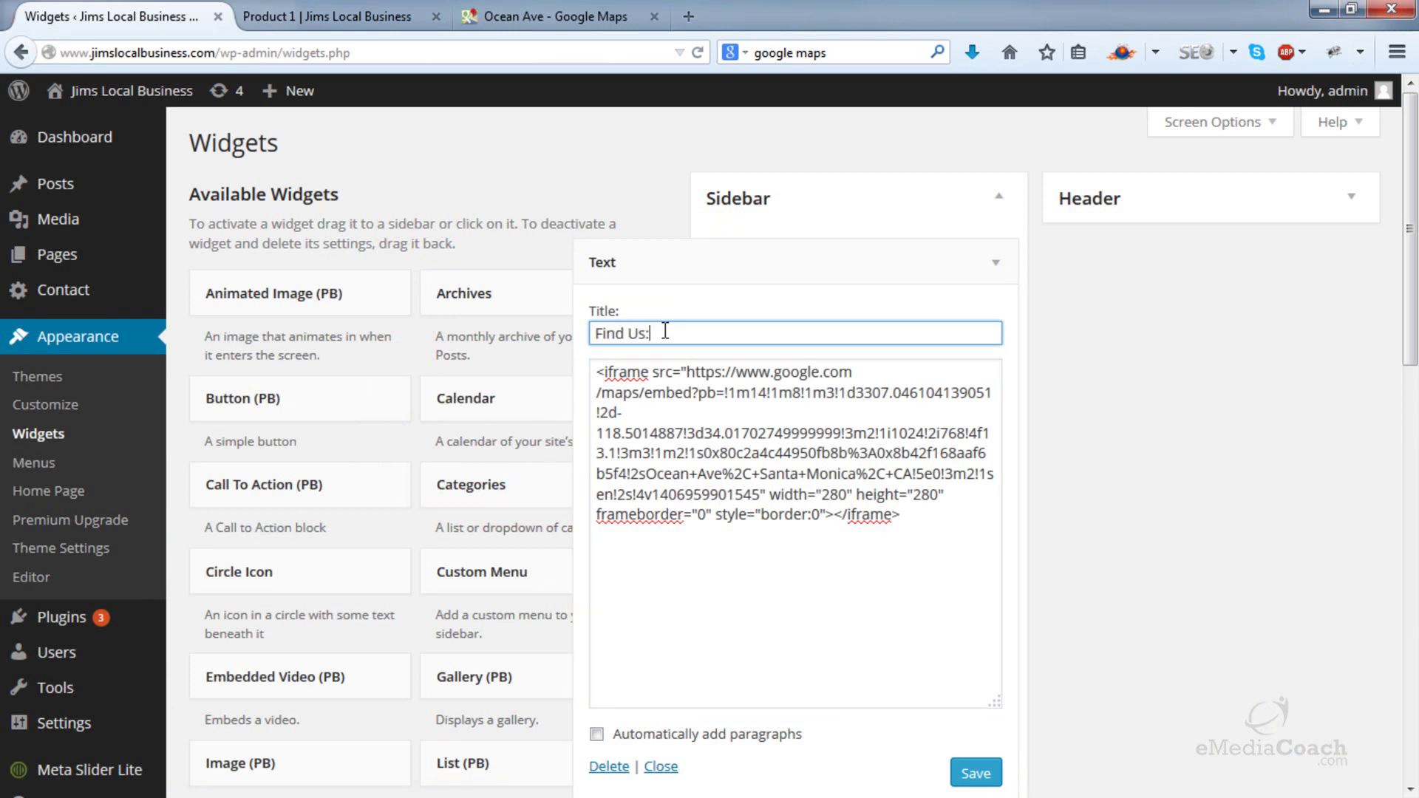
{"action": "left_click", "coordinate": [977, 774]}
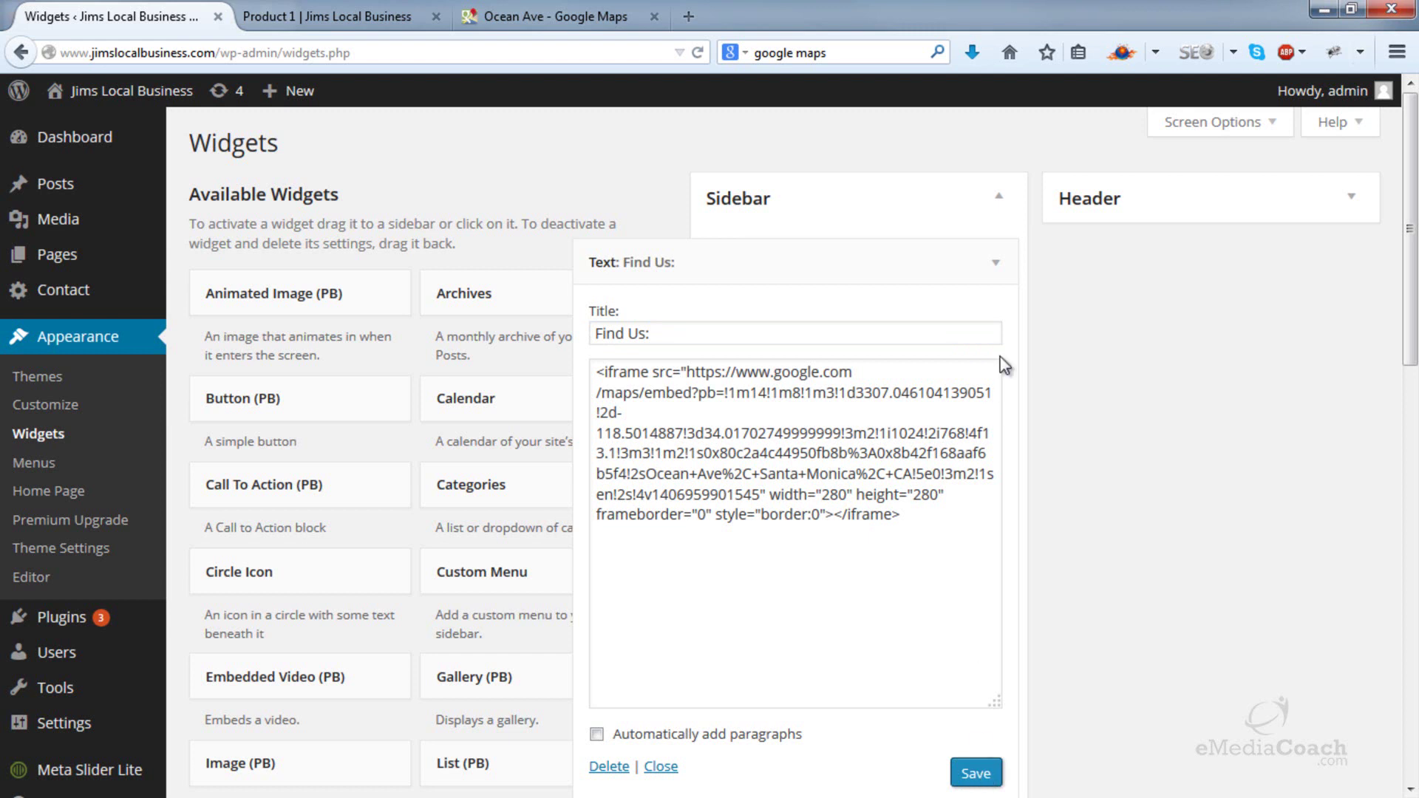
{"action": "left_click", "coordinate": [995, 272]}
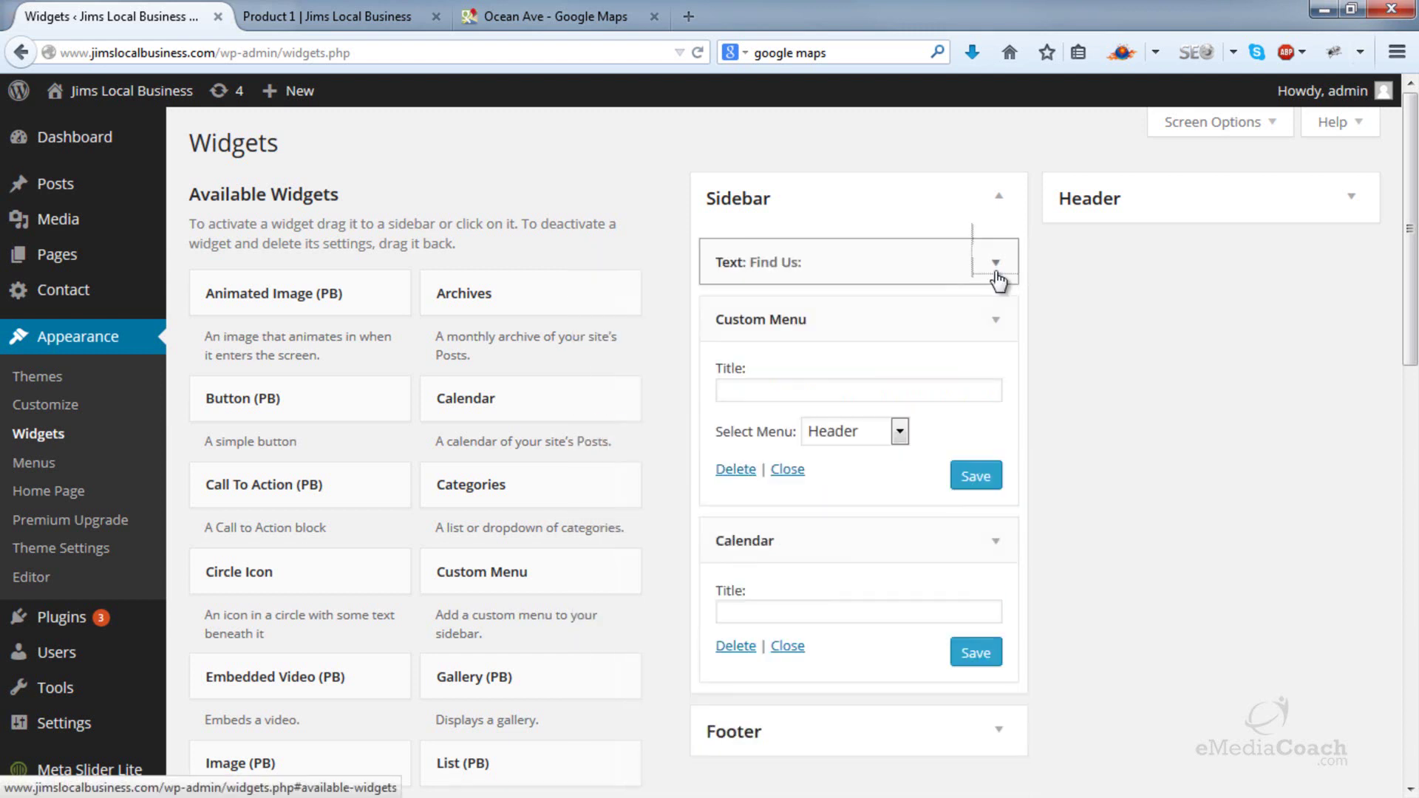
- Reload the Product 1 page to check the map, menu and calendar in its sidebar
{"action": "left_click", "coordinate": [362, 11]}
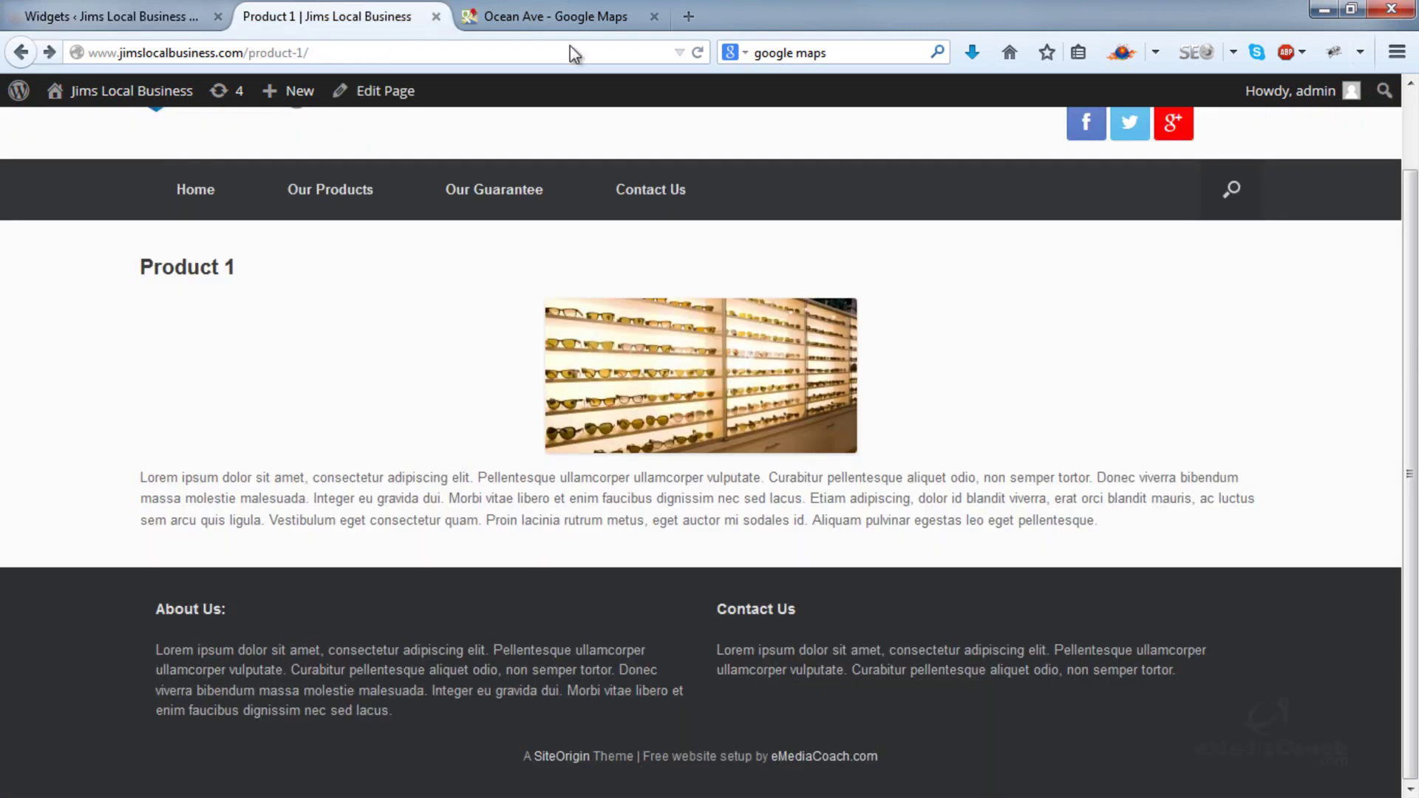
{"action": "left_click", "coordinate": [697, 52]}
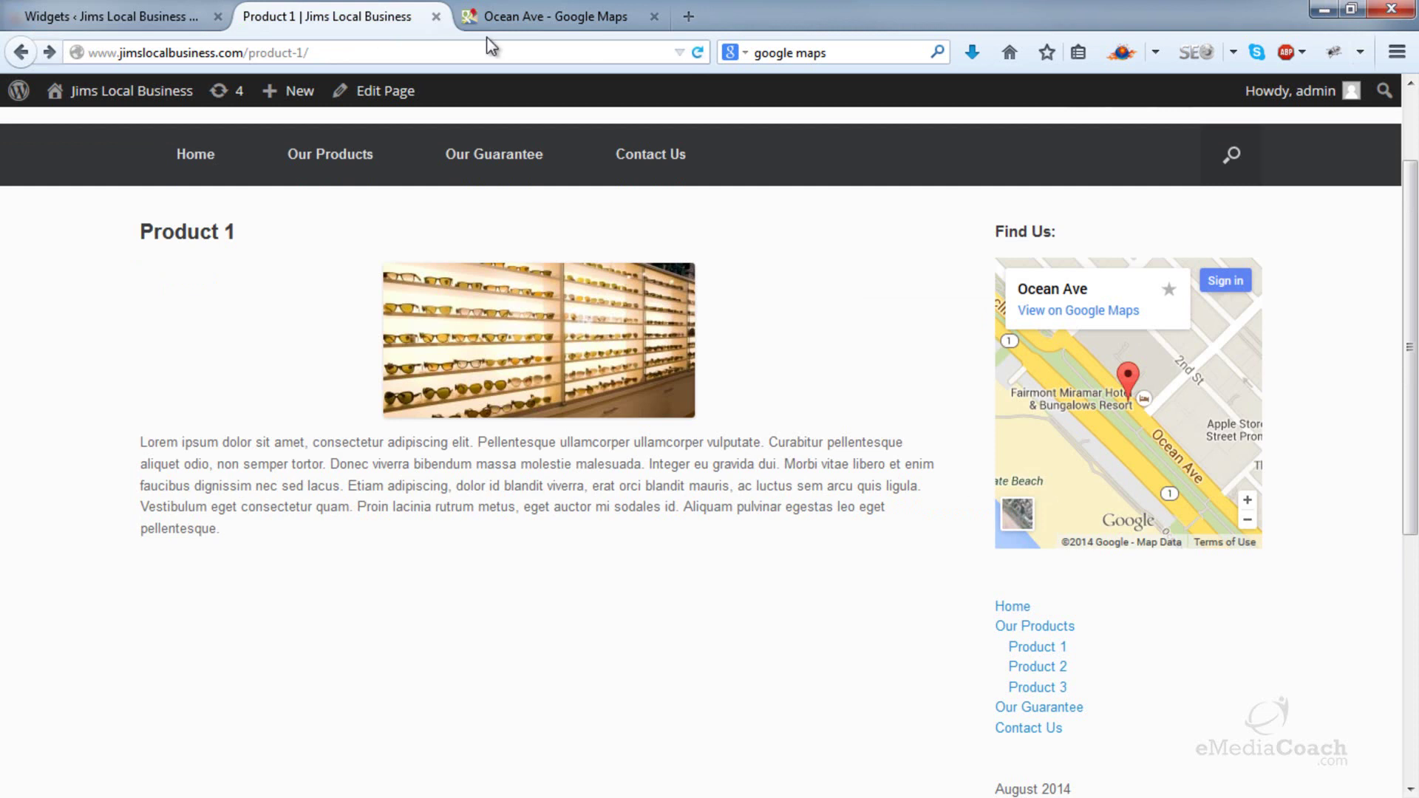
- Collapse the Custom Menu and Calendar widgets in the Sidebar and browse the available widgets
{"action": "left_click", "coordinate": [116, 18]}
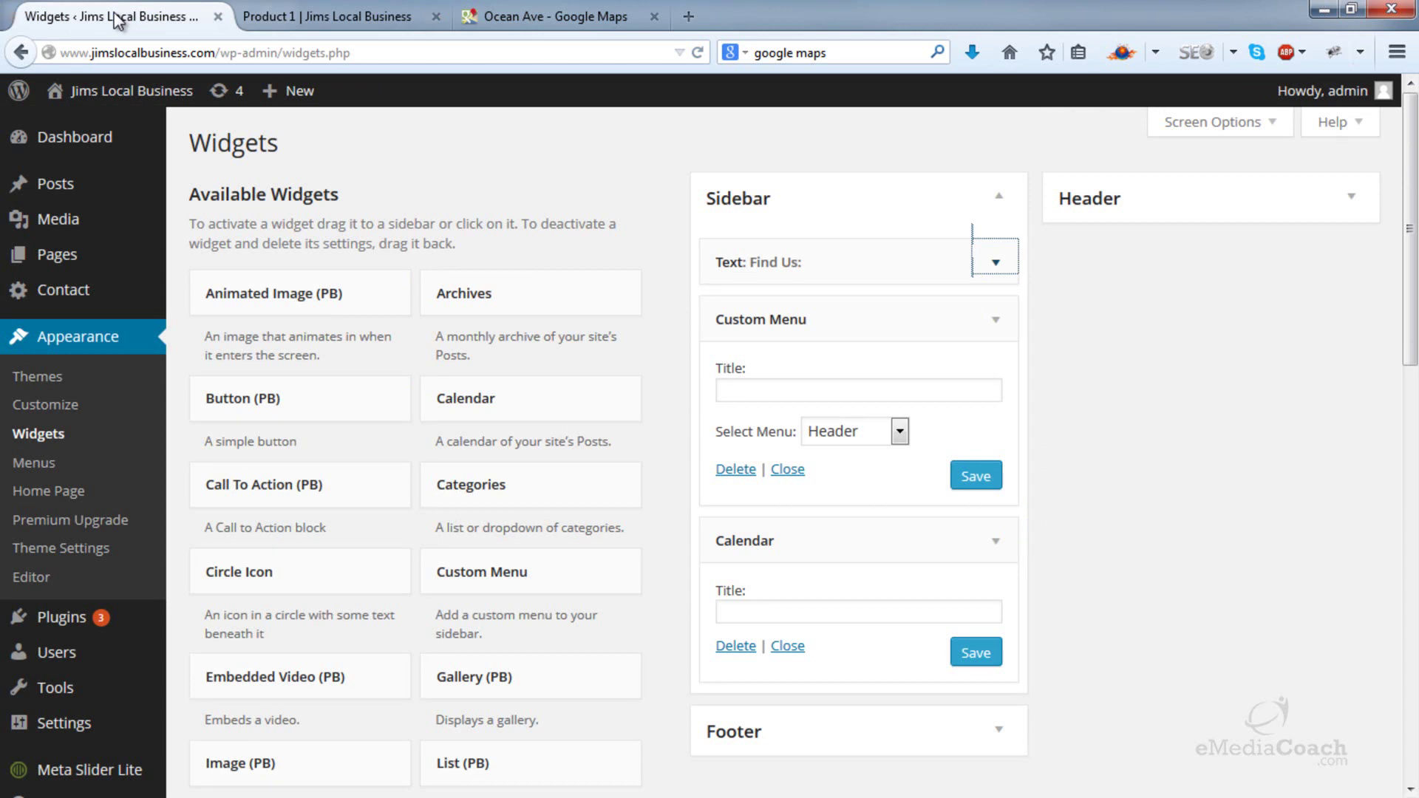
{"action": "left_click", "coordinate": [1008, 325]}
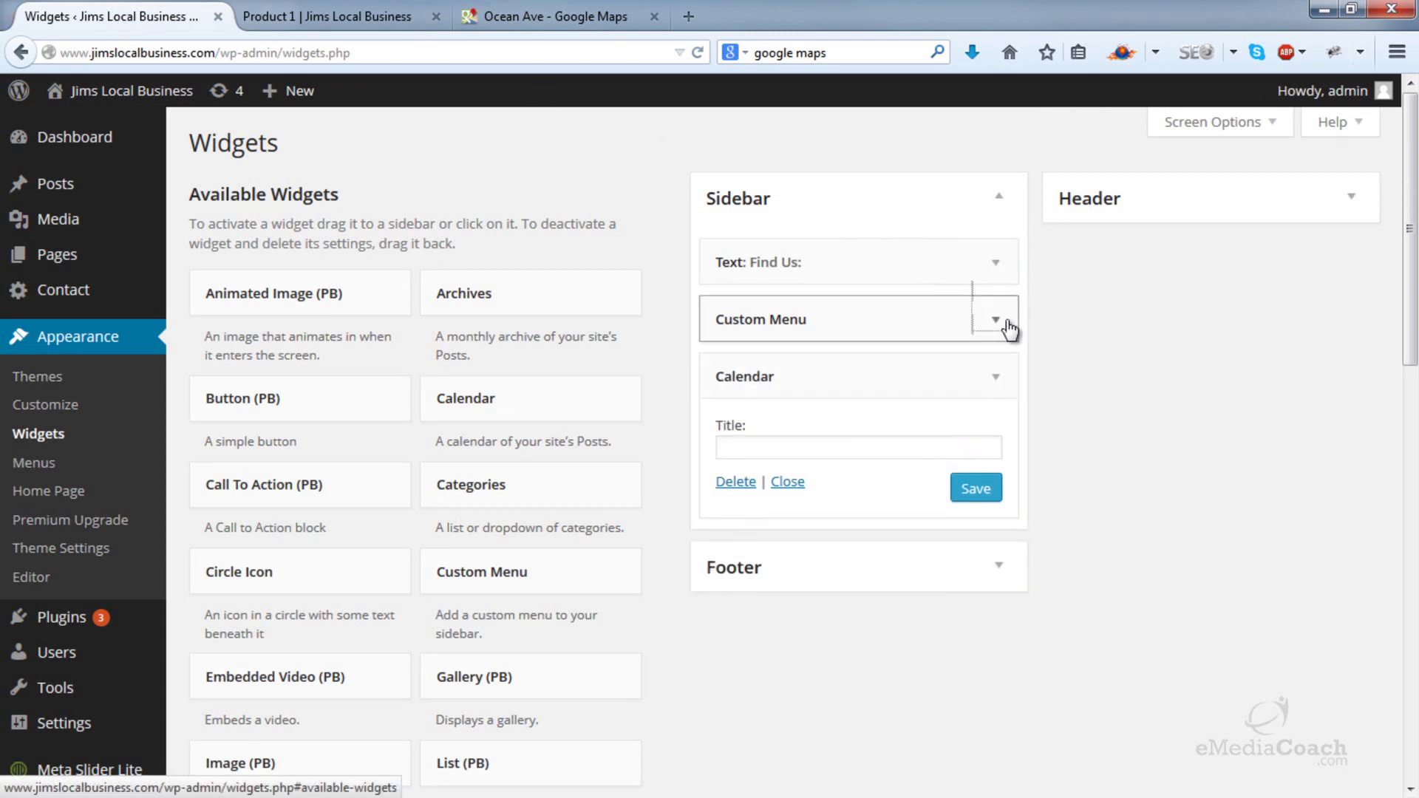
{"action": "left_click", "coordinate": [1003, 373]}
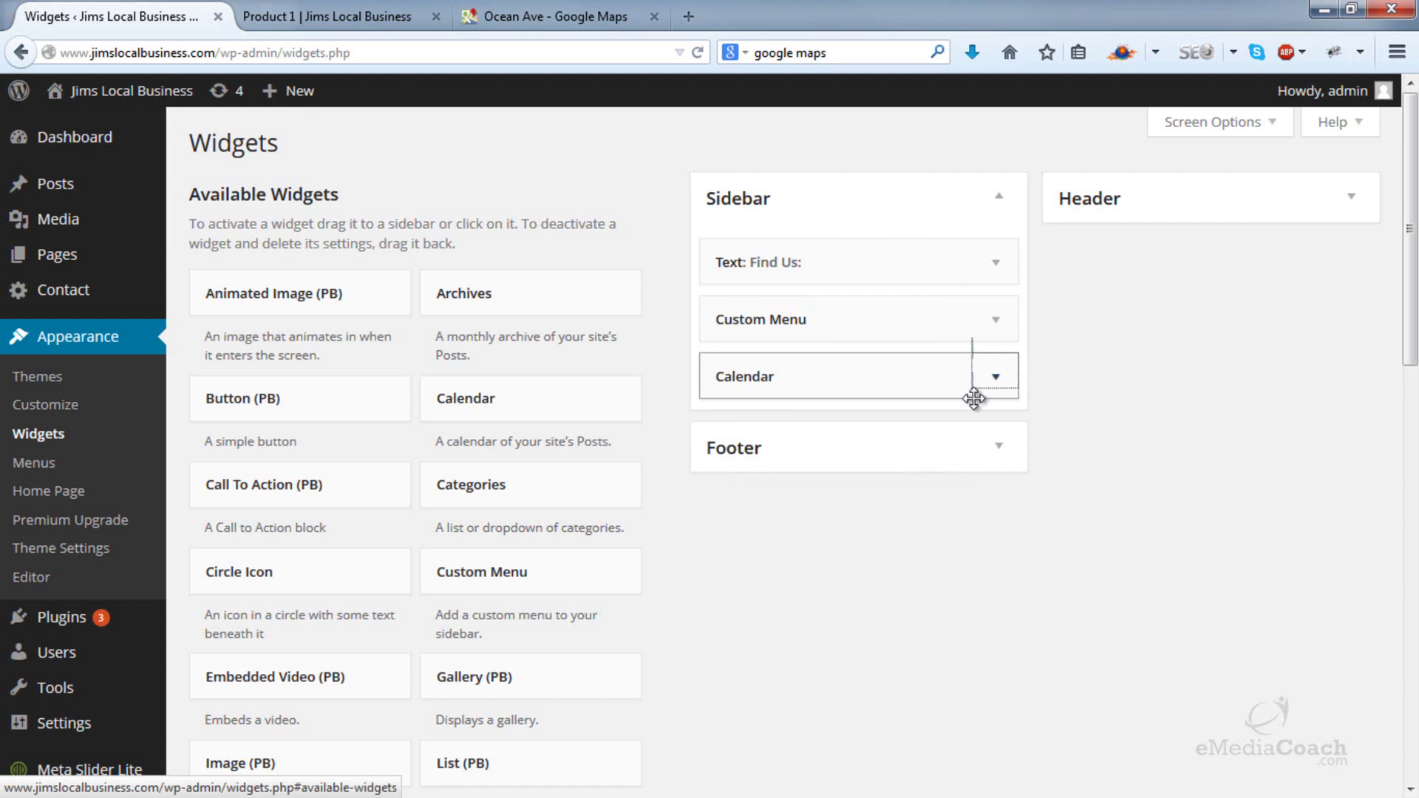
{"action": "scroll", "coordinate": [911, 513], "scroll_direction": "down", "scroll_amount": 8}
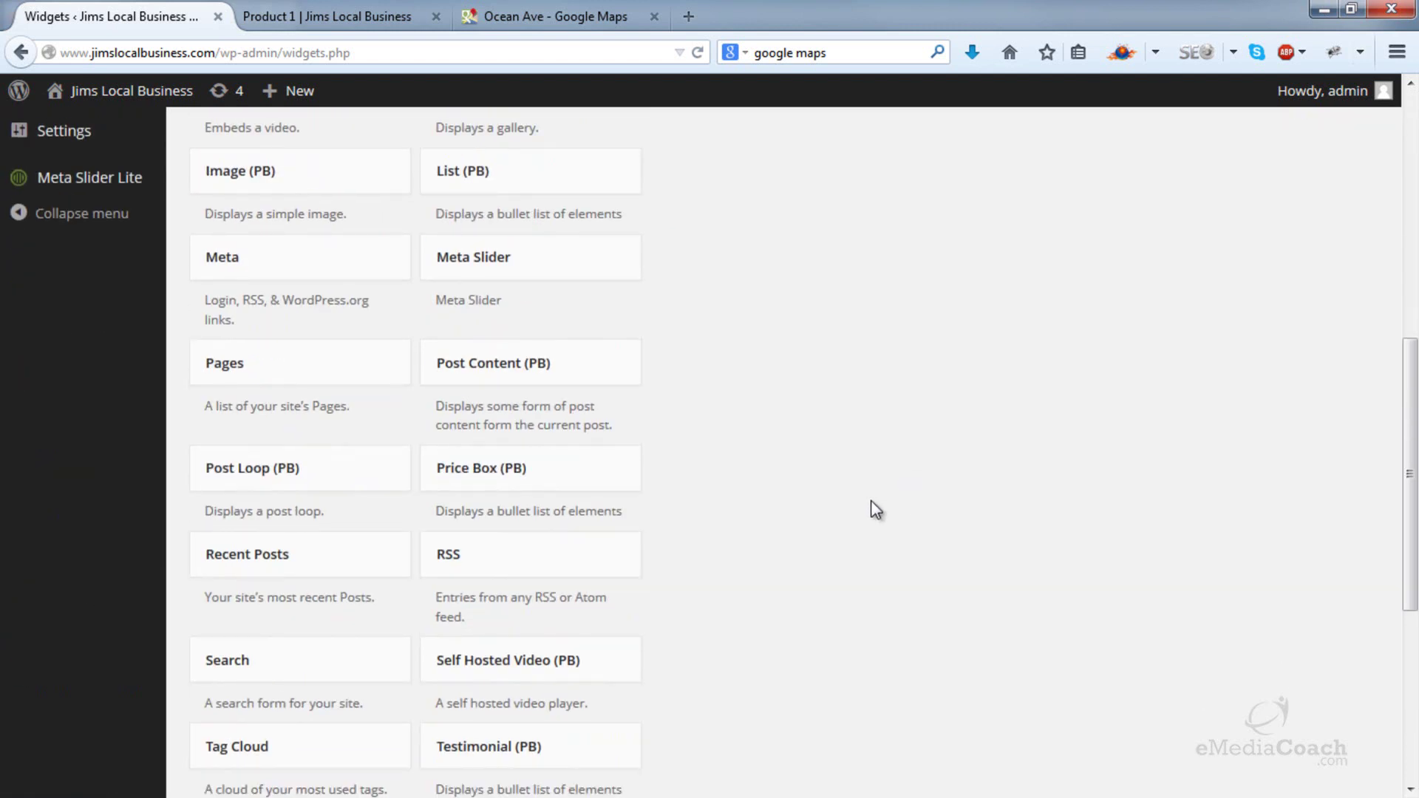
- Add a second Text widget to the Sidebar, directly below the "Find Us:" widget
{"action": "scroll", "coordinate": [317, 722], "scroll_direction": "down", "scroll_amount": 2}
{"action": "left_click_drag", "start_coordinate": [307, 735], "coordinate": [824, 326]}
{"action": "scroll", "coordinate": [782, 530], "scroll_direction": "up", "scroll_amount": 10}
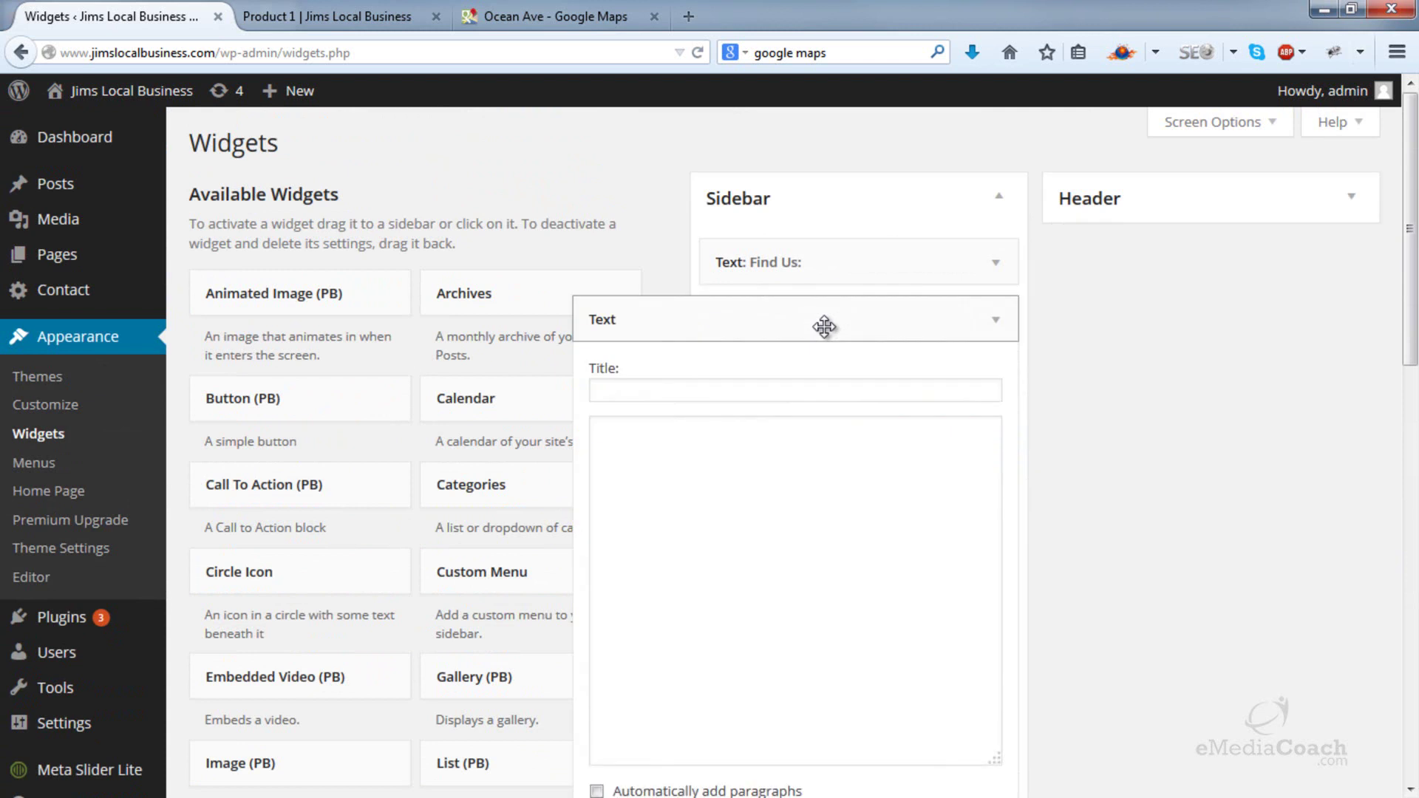
- Search Google for "facebook like box" in a new browser tab and open the Facebook Developers Like Box page
{"action": "left_click", "coordinate": [688, 16]}
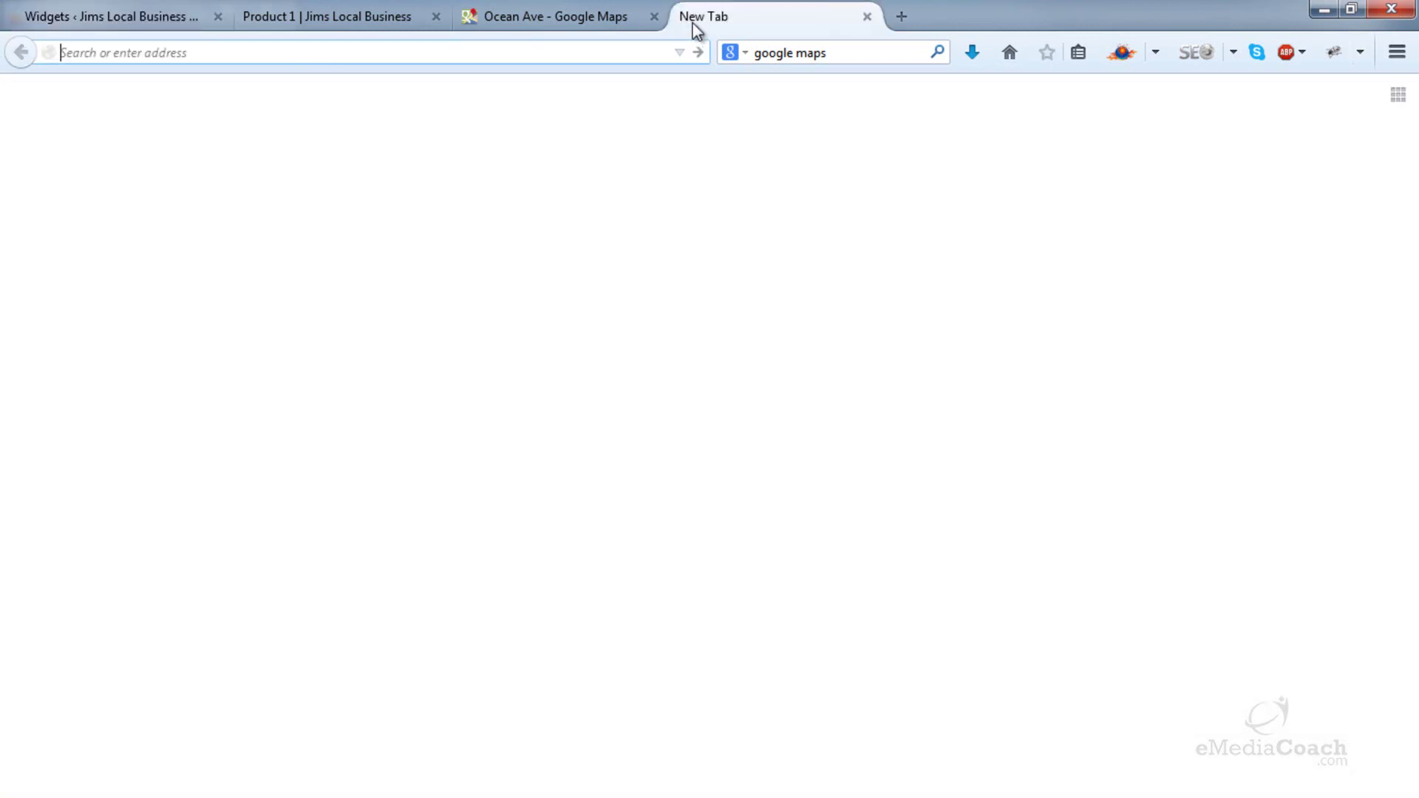
{"action": "left_click_drag", "start_coordinate": [769, 52], "coordinate": [774, 51]}
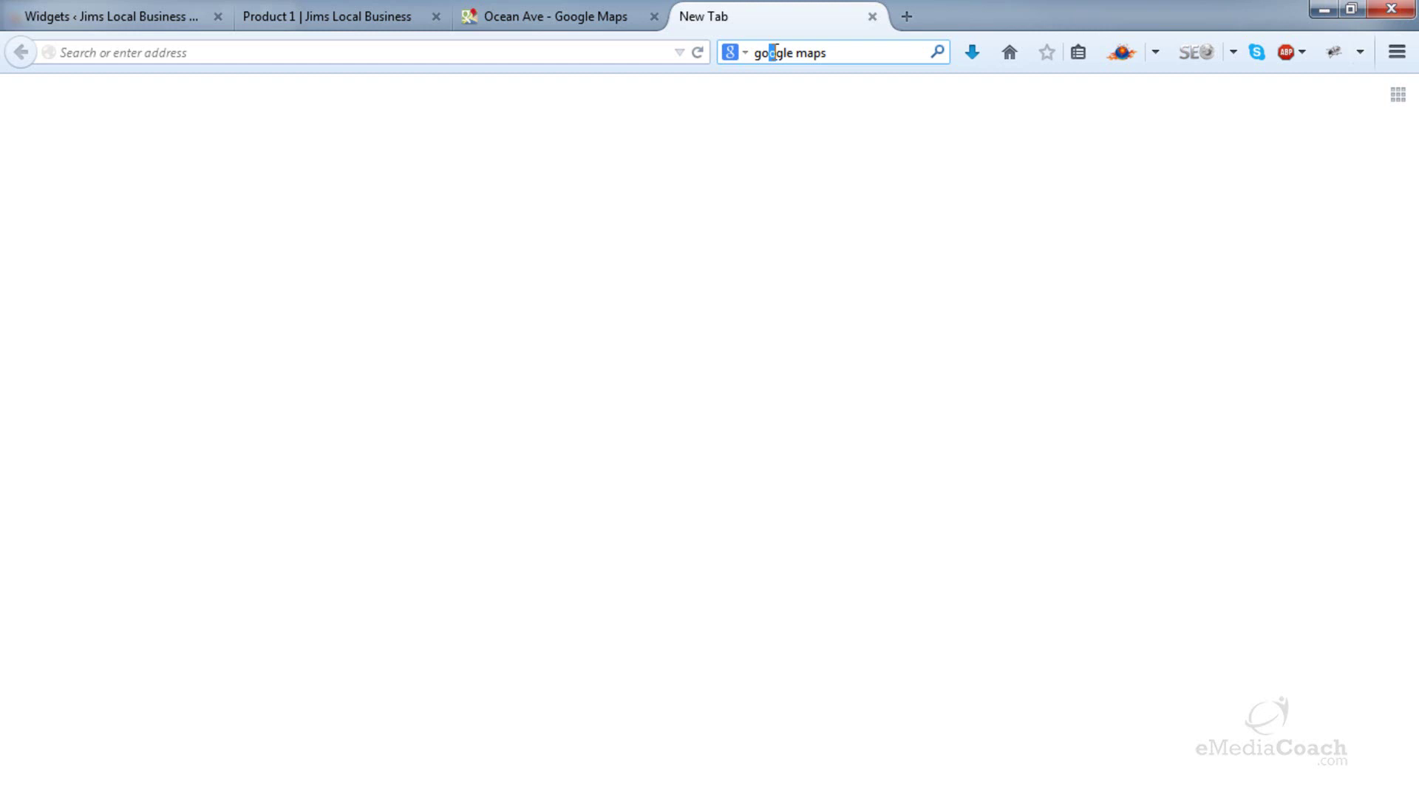
{"action": "left_click_drag", "start_coordinate": [833, 53], "coordinate": [753, 54]}
{"action": "type", "text": "facebook like box"}
{"action": "key", "text": "Return"}
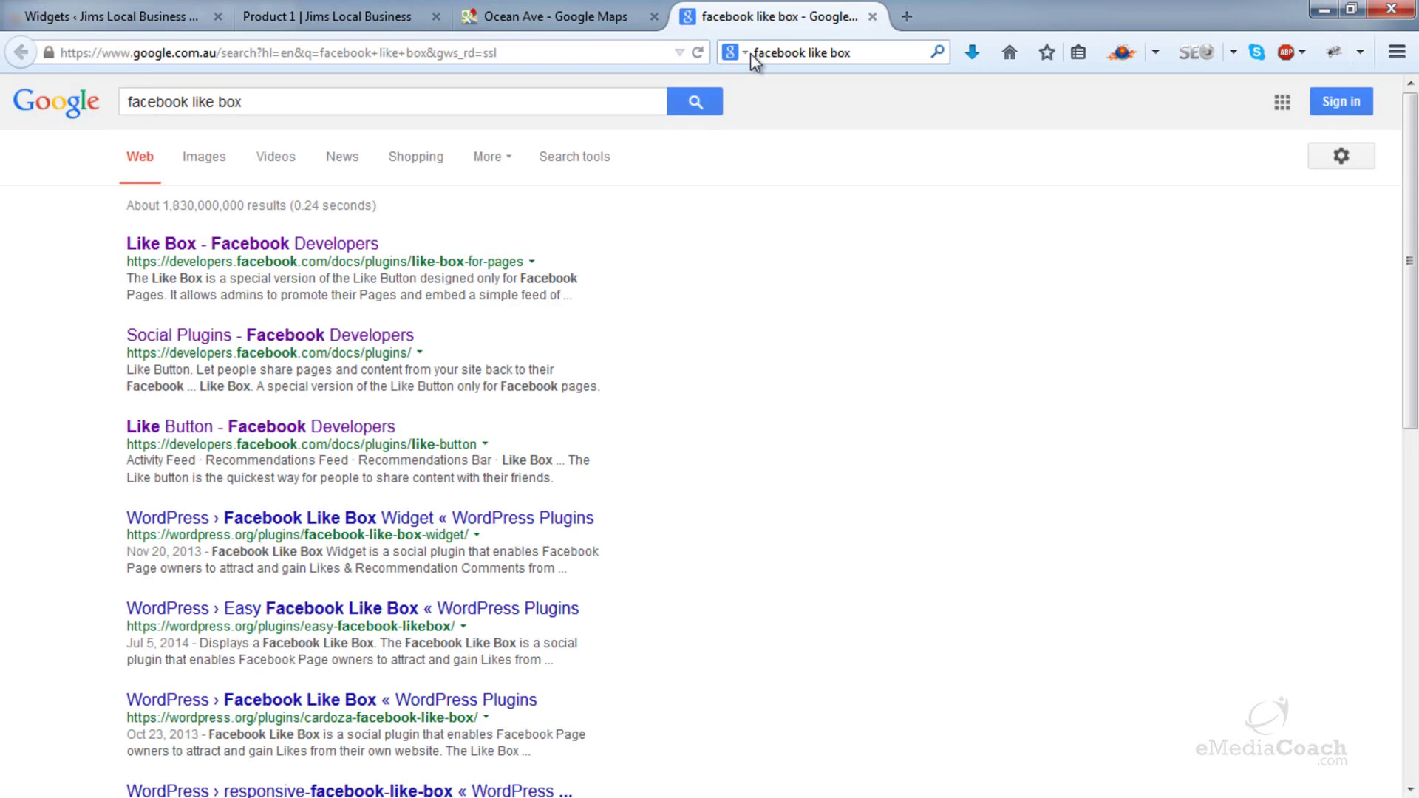
{"action": "left_click", "coordinate": [302, 255]}
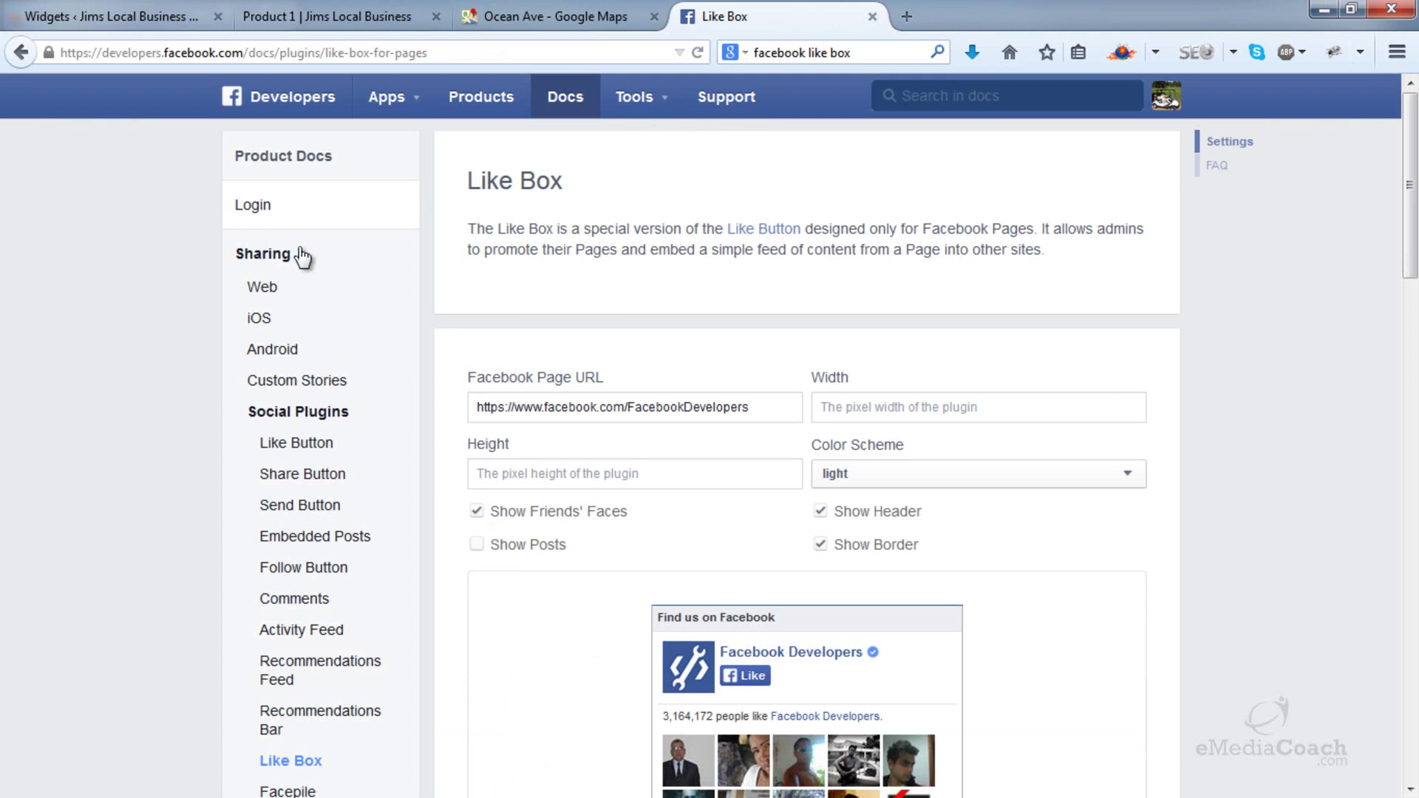
{"action": "left_click_drag", "start_coordinate": [632, 399], "coordinate": [872, 399]}
{"action": "key", "text": "BackSpace"}
{"action": "type", "text": "emediacoach"}
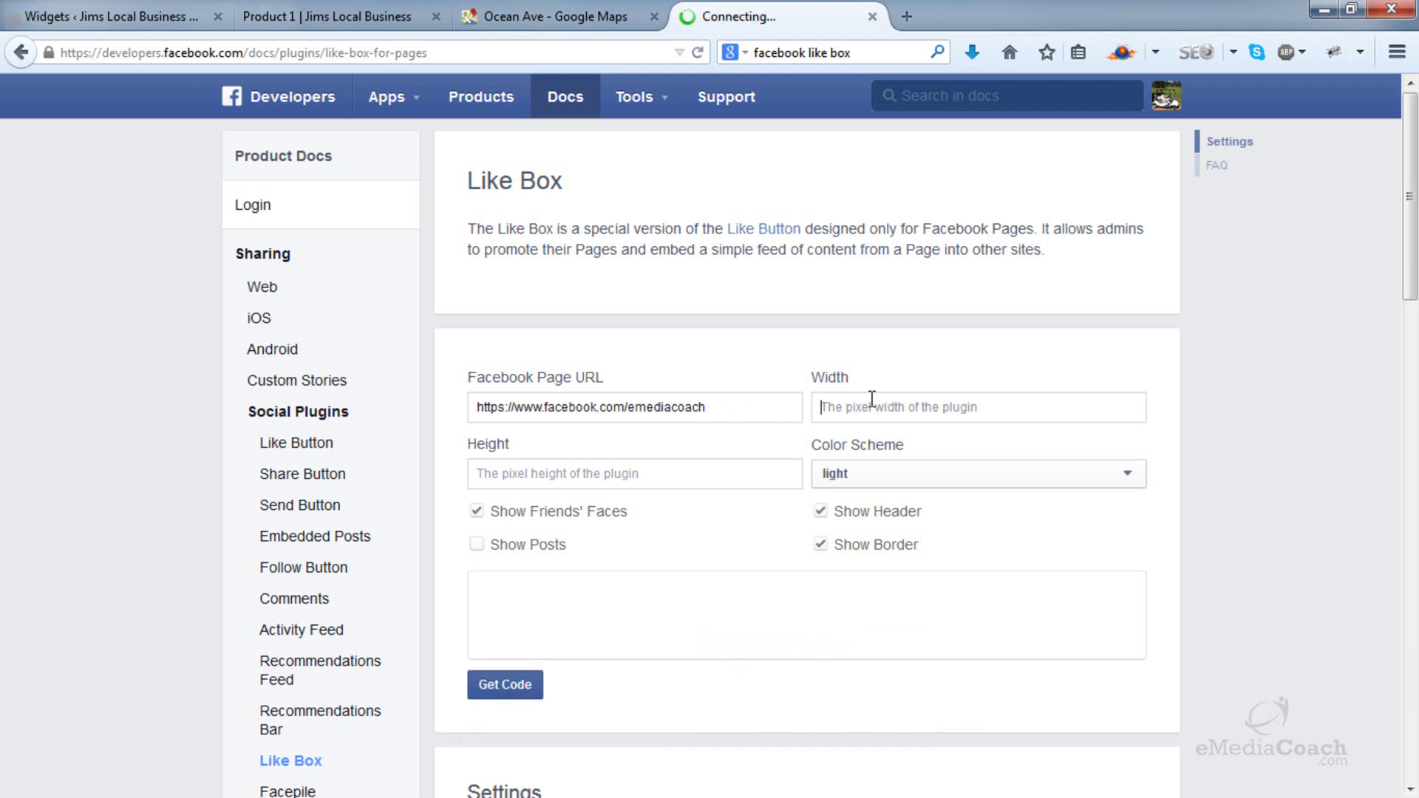
{"action": "left_click", "coordinate": [873, 399]}
{"action": "type", "text": "280"}
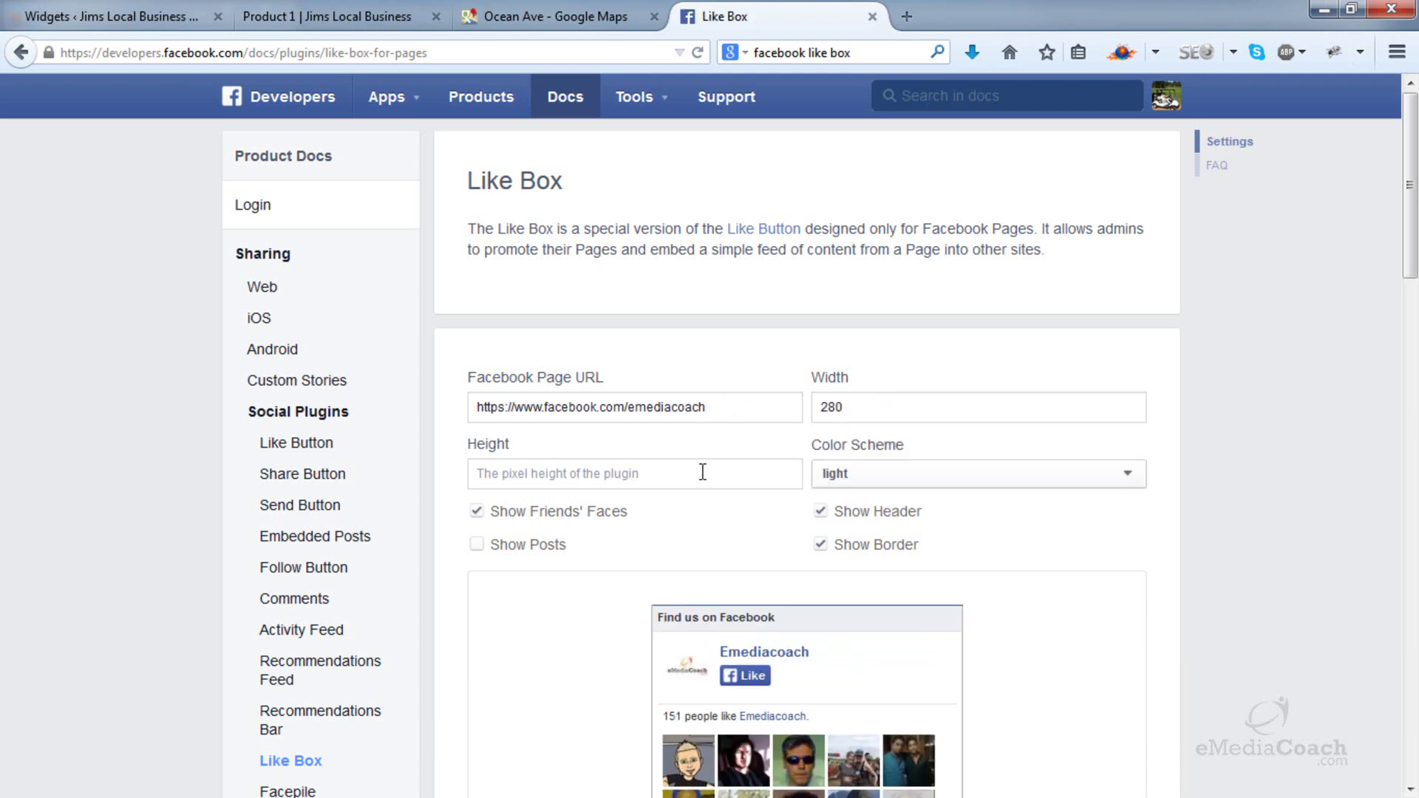
{"action": "type", "text": "350"}
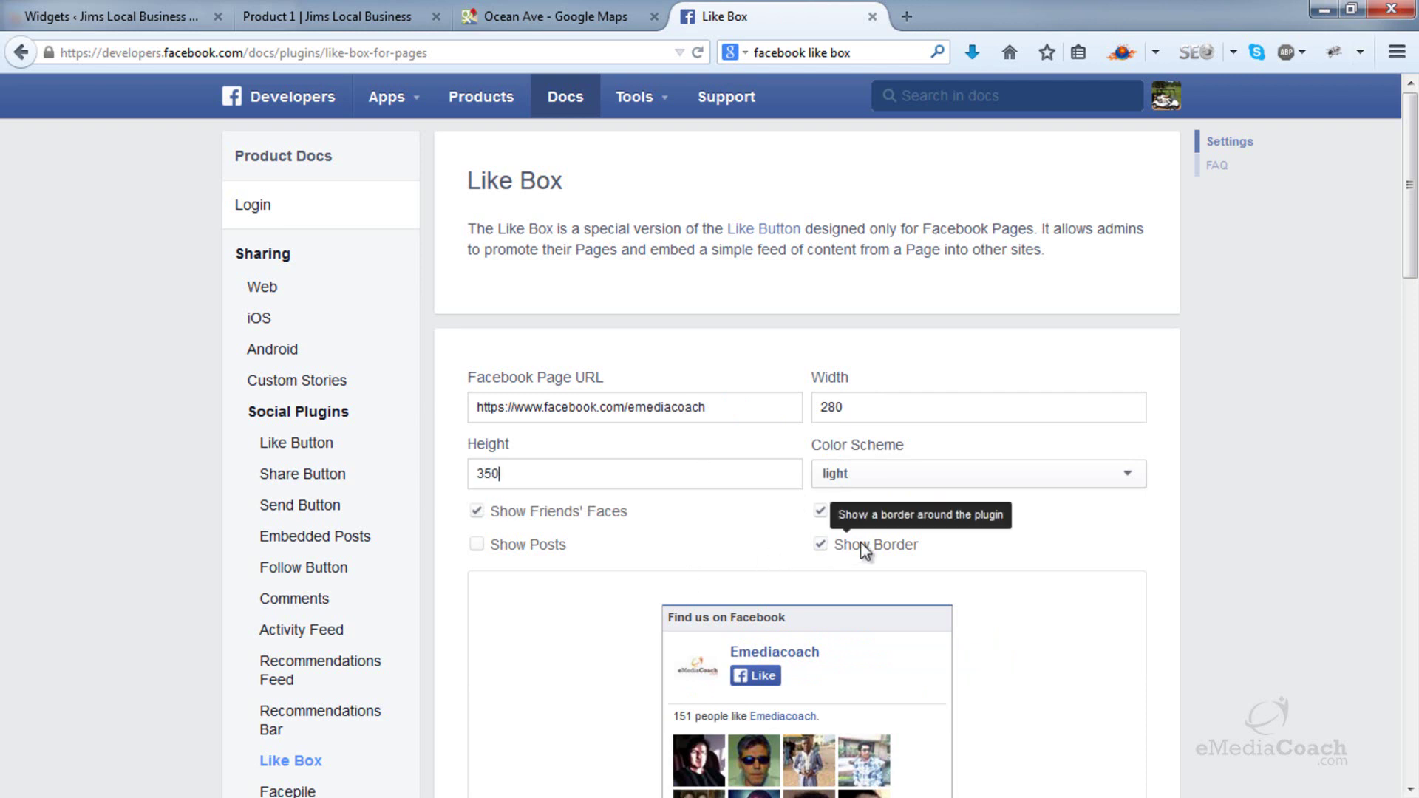
- Reduce the Like Box width to 250, and then to 240, checking the preview
{"action": "scroll", "coordinate": [1080, 510], "scroll_direction": "down", "scroll_amount": 5}
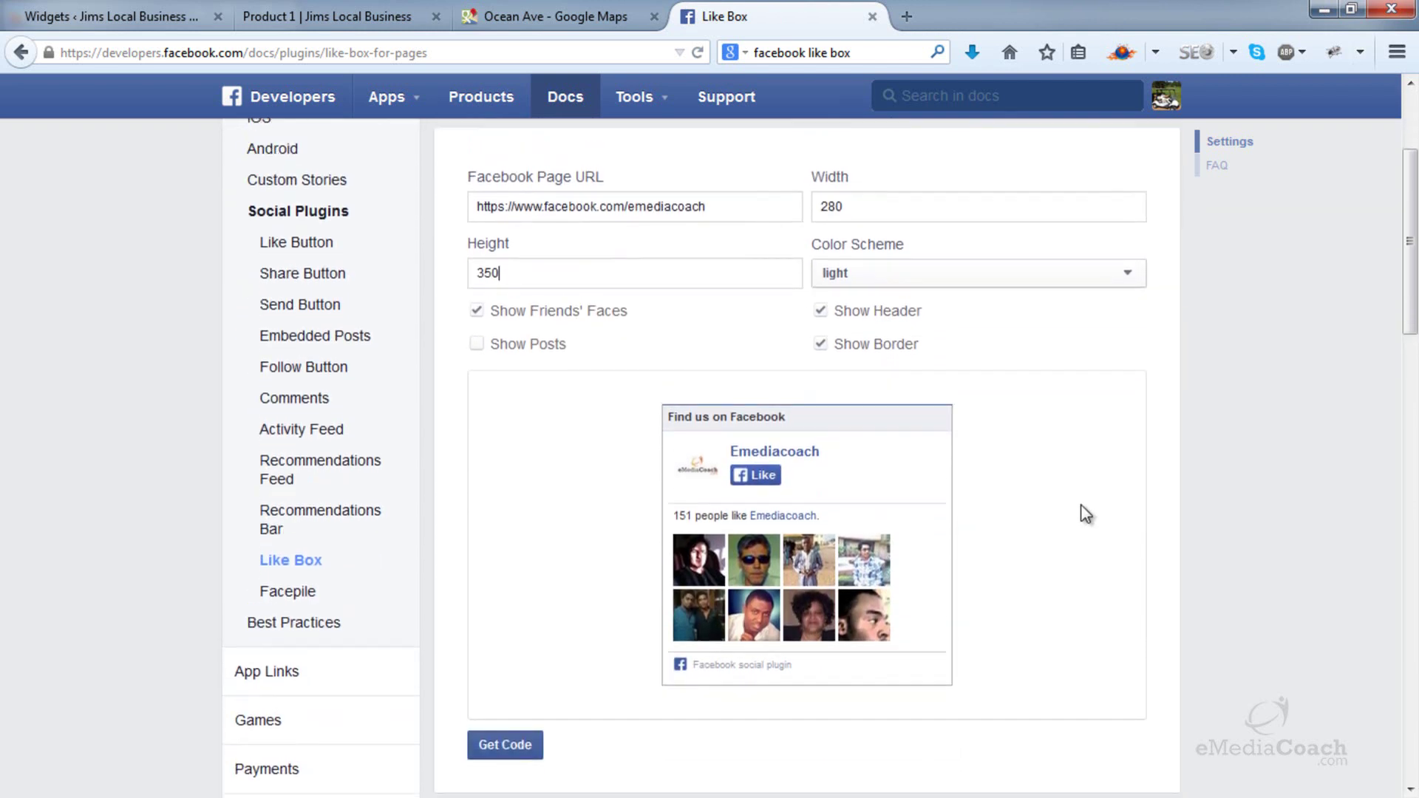
{"action": "scroll", "coordinate": [1085, 513], "scroll_direction": "up", "scroll_amount": 2}
{"action": "left_click_drag", "start_coordinate": [846, 289], "coordinate": [831, 291]}
{"action": "type", "text": "50"}
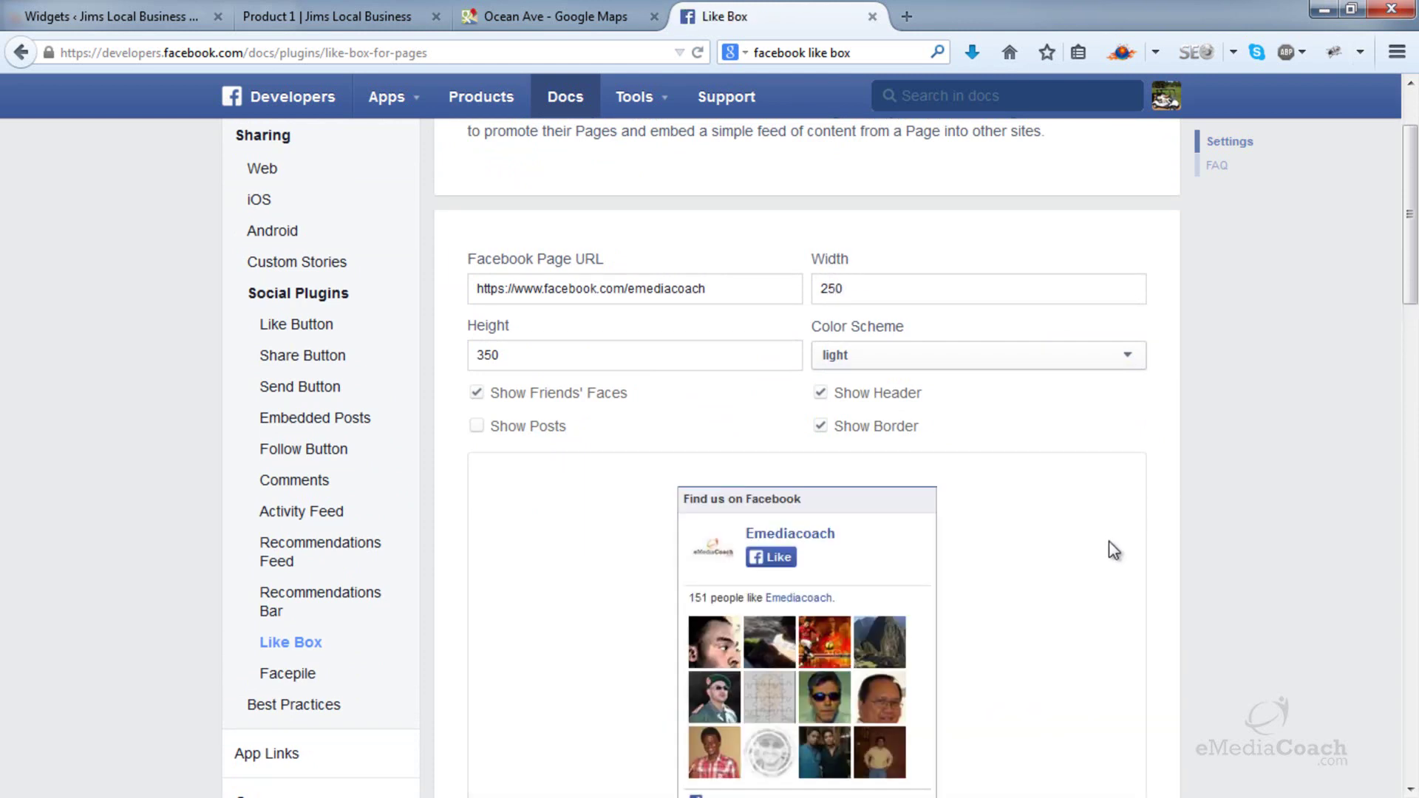
{"action": "scroll", "coordinate": [1114, 551], "scroll_direction": "down", "scroll_amount": 2}
{"action": "left_click_drag", "start_coordinate": [847, 168], "coordinate": [831, 169]}
{"action": "type", "text": "40"}
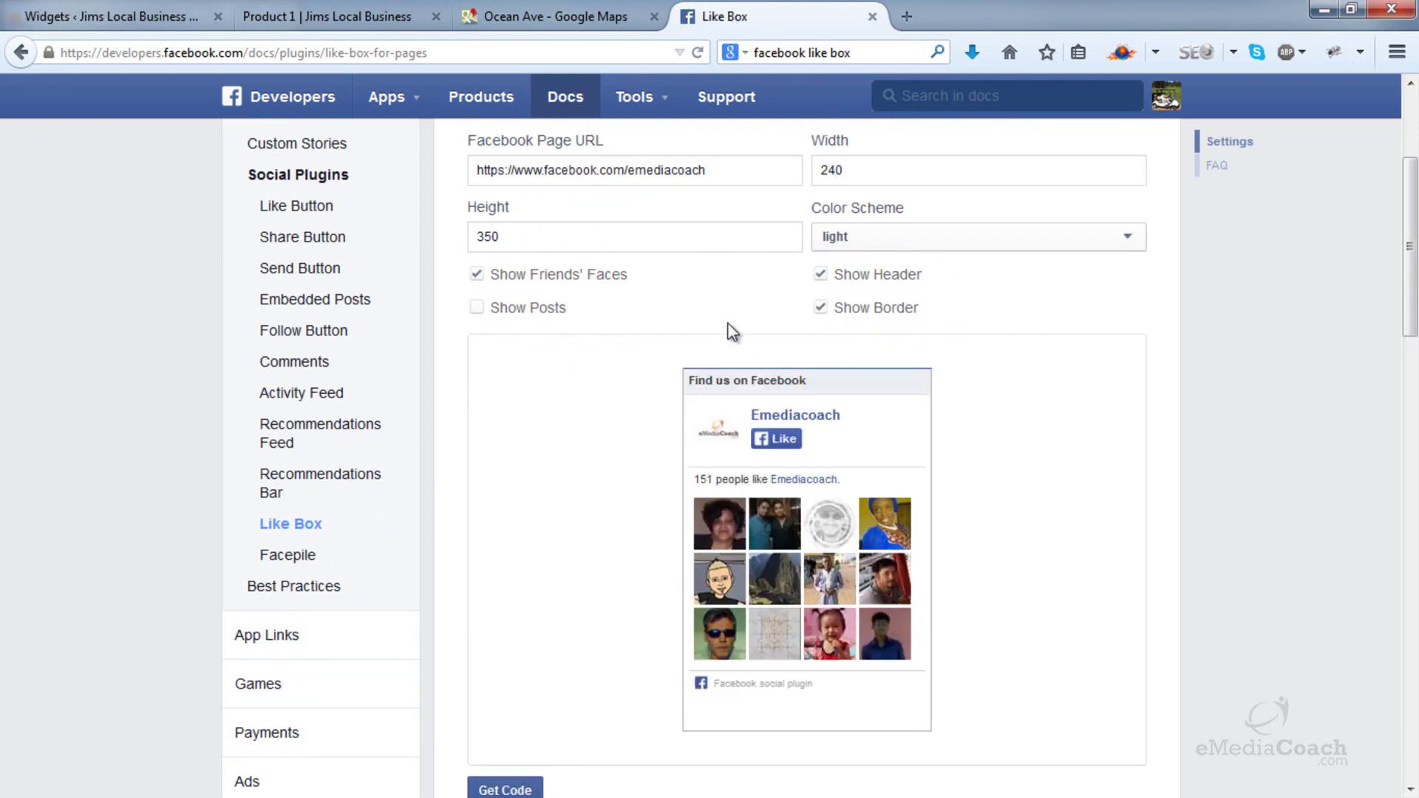
- Turn off Show Header and Show Border for the Like Box and generate its plugin code
{"action": "left_click", "coordinate": [820, 274]}
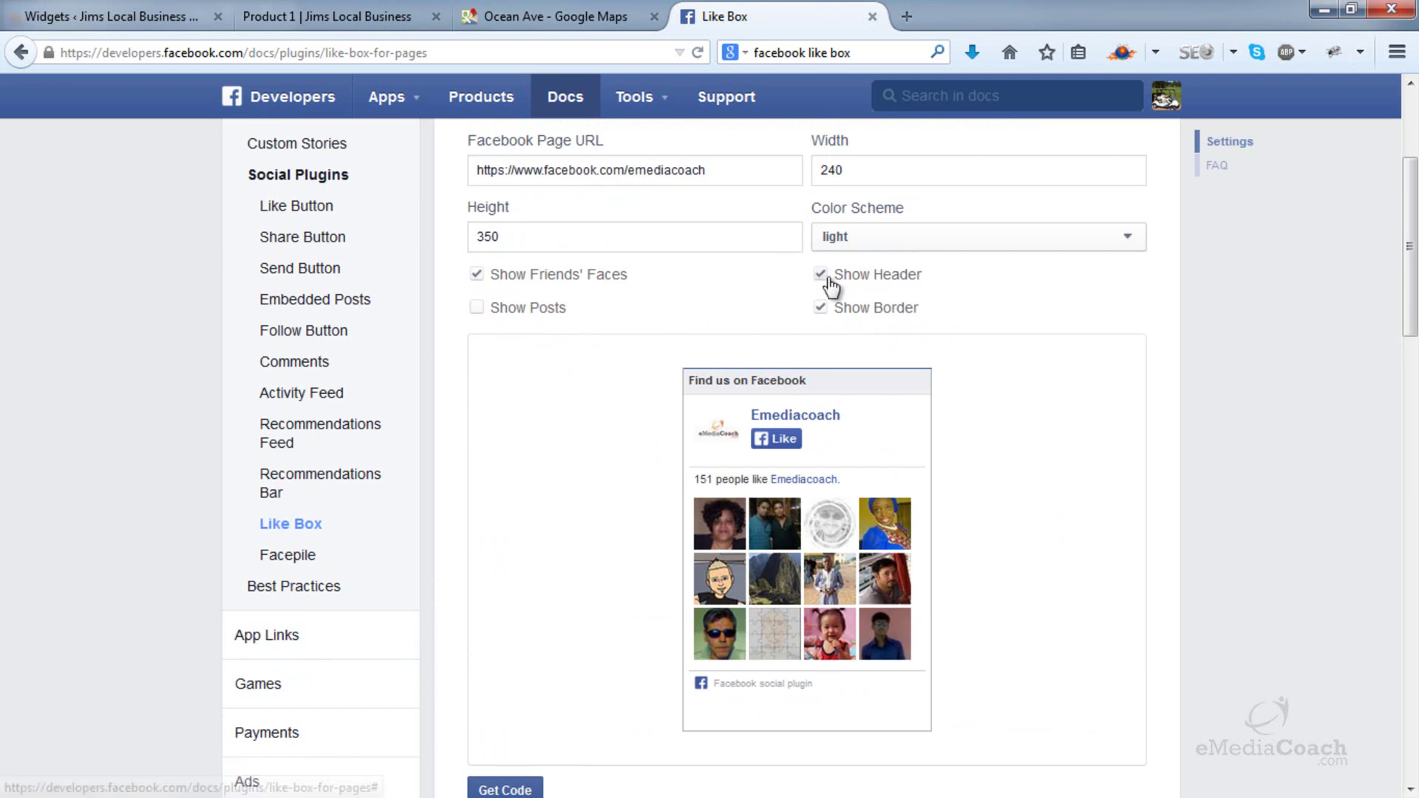
{"action": "left_click", "coordinate": [821, 308]}
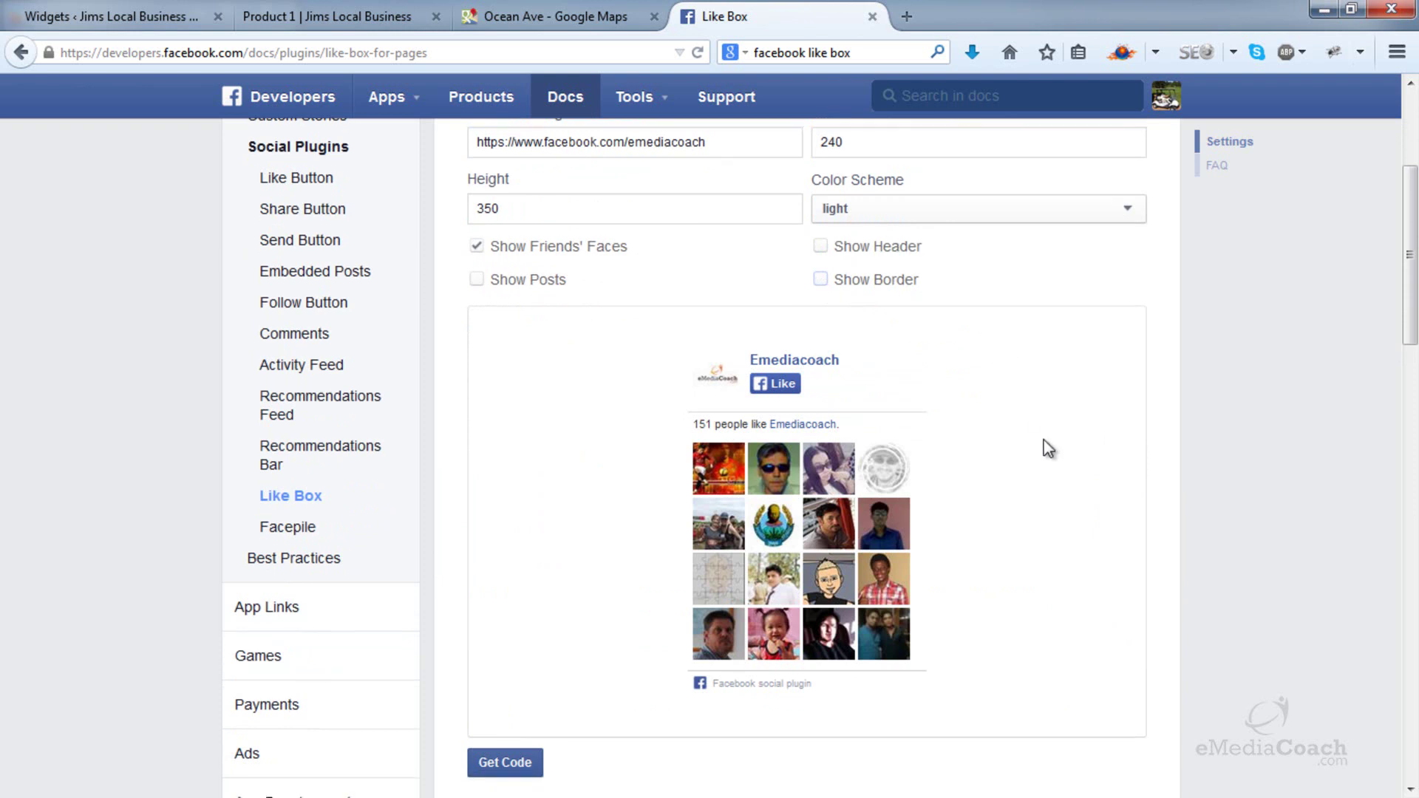
{"action": "scroll", "coordinate": [739, 592], "scroll_direction": "down", "scroll_amount": 3}
{"action": "left_click", "coordinate": [505, 672]}
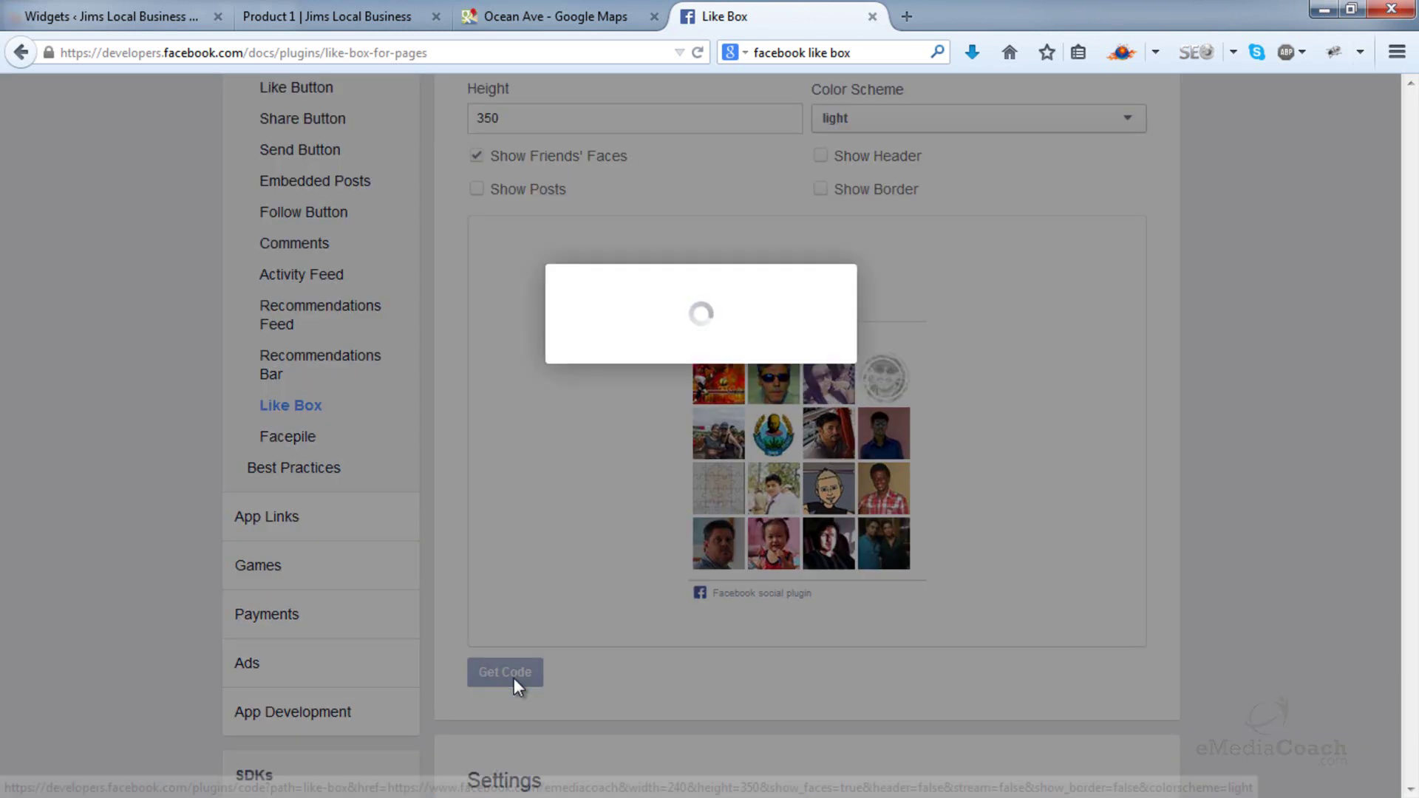
- Copy the HTML5 JavaScript SDK code and paste it into the new Text widget on the WordPress Widgets page
{"action": "left_click_drag", "start_coordinate": [776, 451], "coordinate": [351, 311]}
{"action": "right_click", "coordinate": [401, 314]}
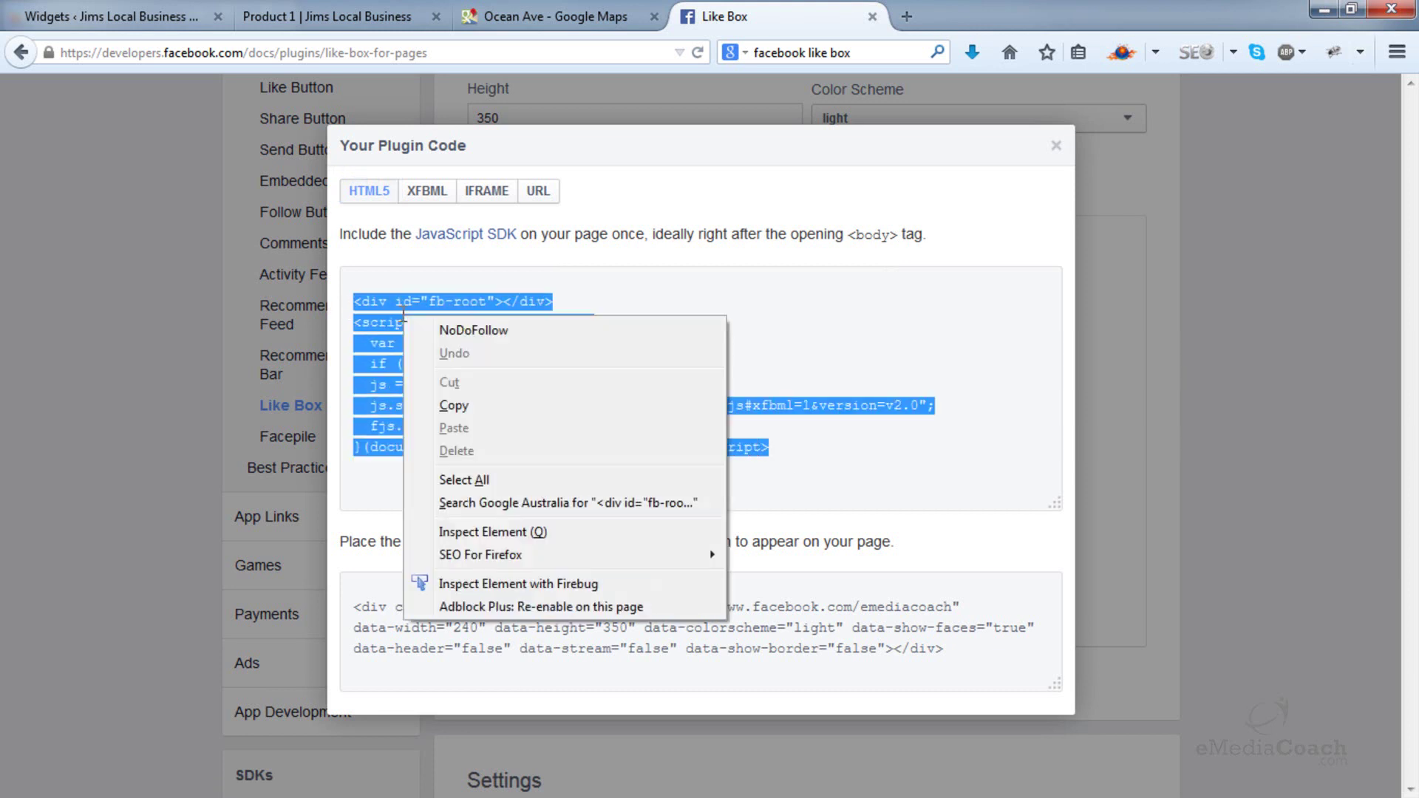
{"action": "left_click", "coordinate": [449, 404]}
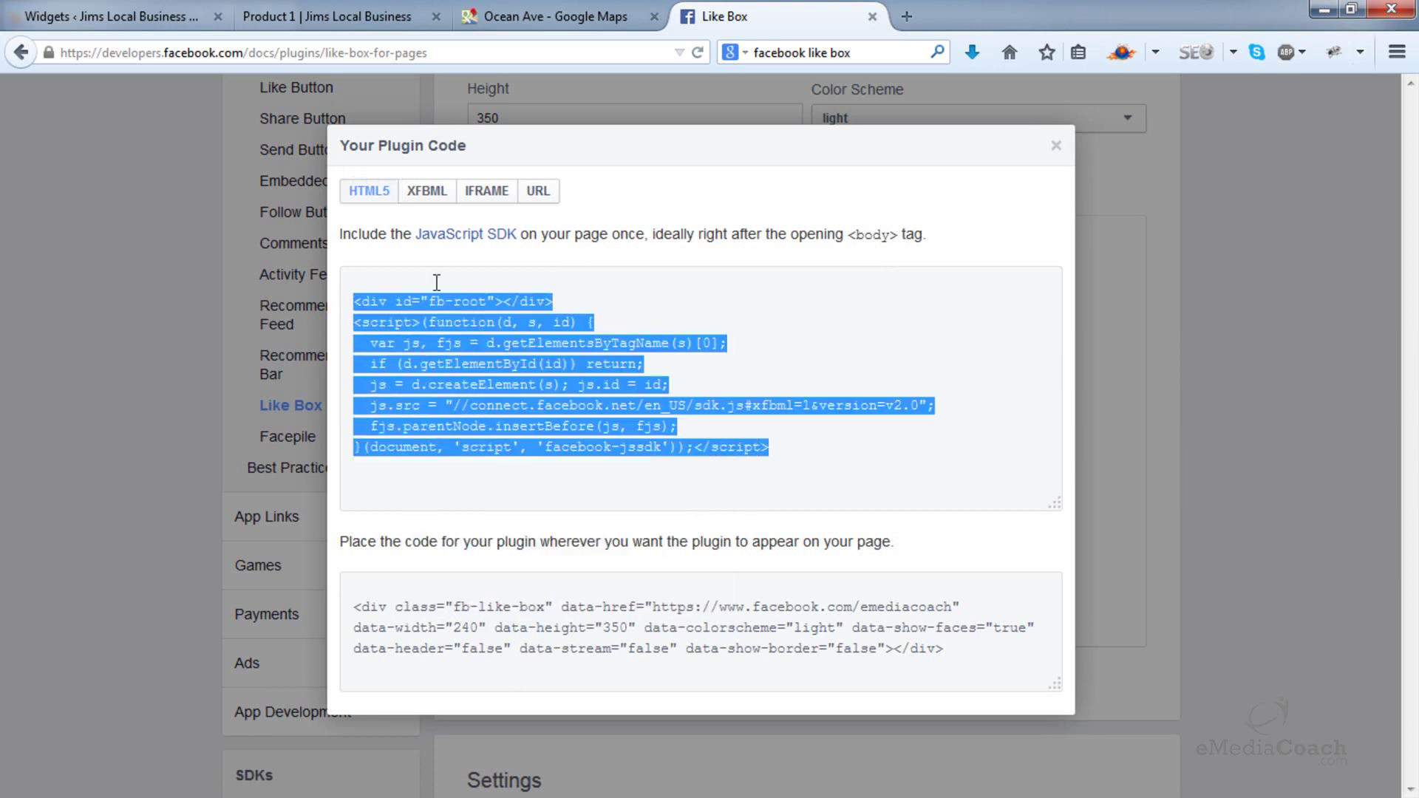
{"action": "left_click", "coordinate": [369, 7]}
{"action": "left_click", "coordinate": [148, 11]}
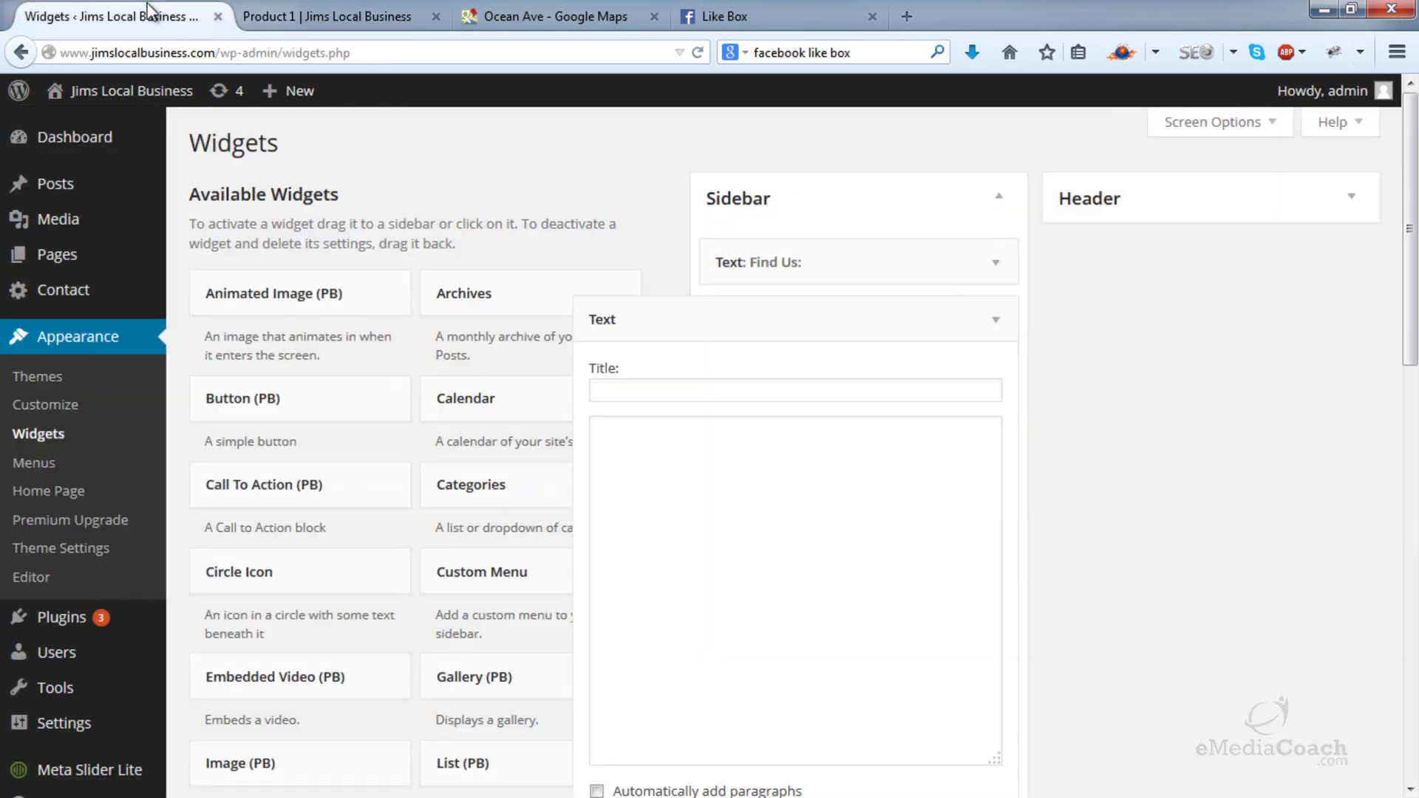
{"action": "right_click", "coordinate": [679, 454]}
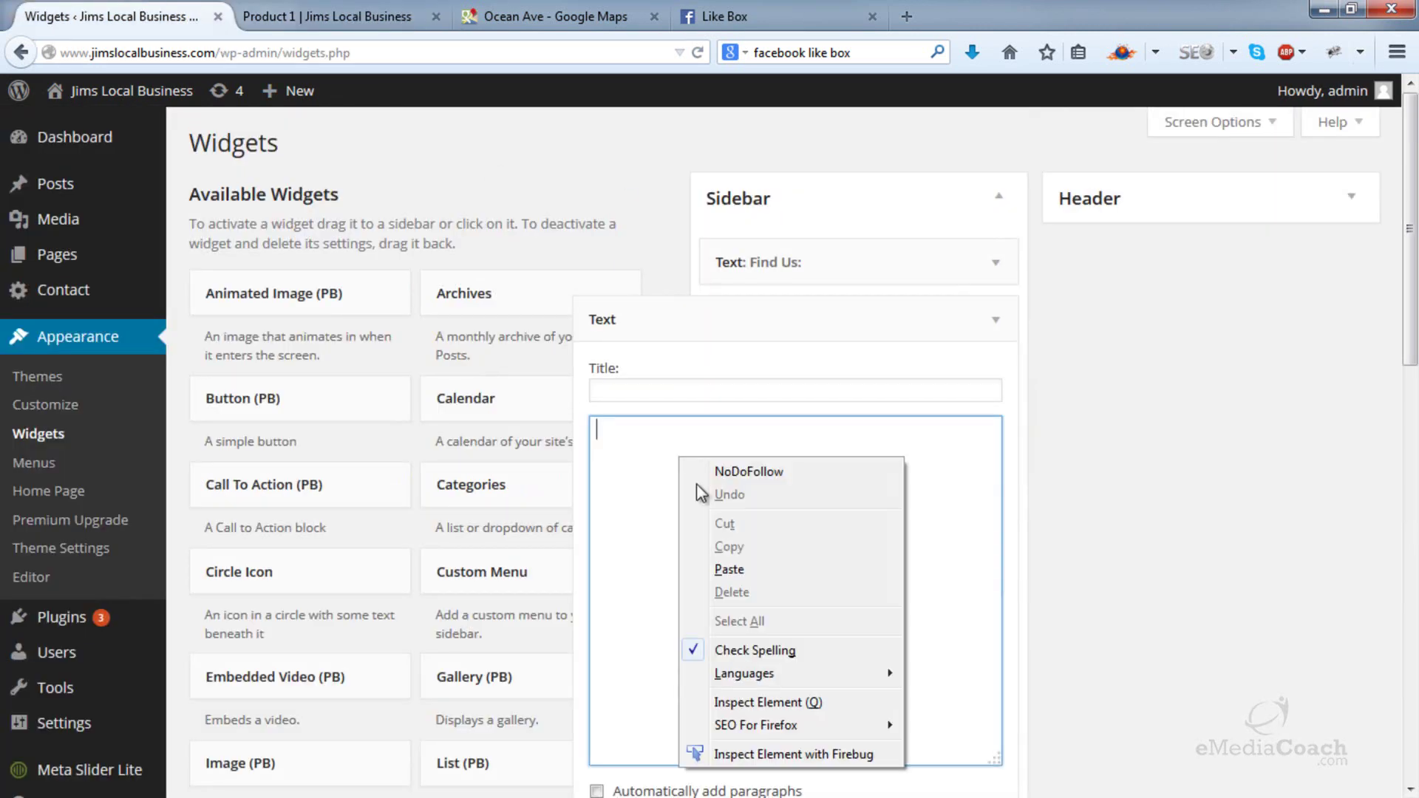
{"action": "left_click", "coordinate": [731, 566]}
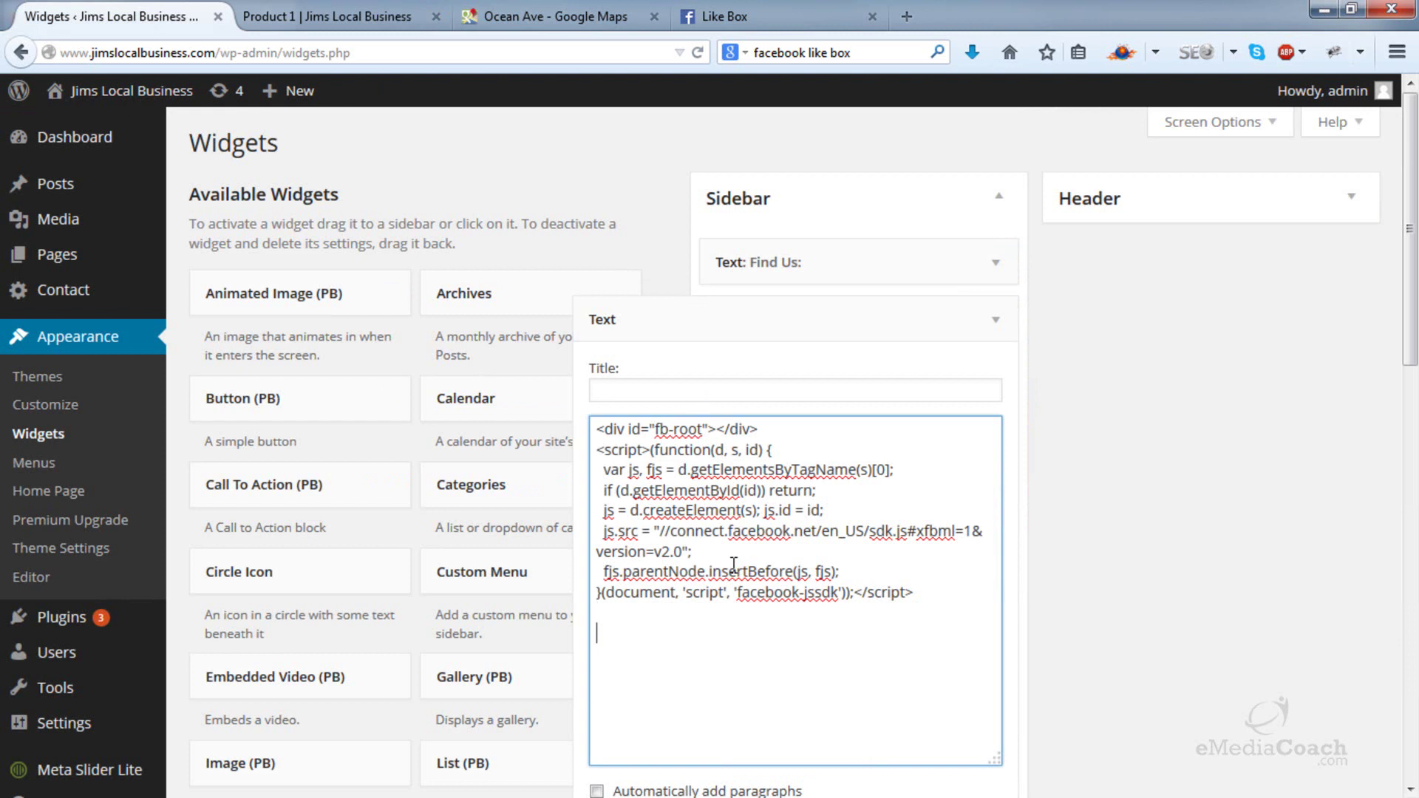
- Copy the fb-like-box div code from the Facebook plugin code and paste it below the script in the Text widget
{"action": "left_click", "coordinate": [775, 11]}
{"action": "left_click_drag", "start_coordinate": [975, 654], "coordinate": [358, 606]}
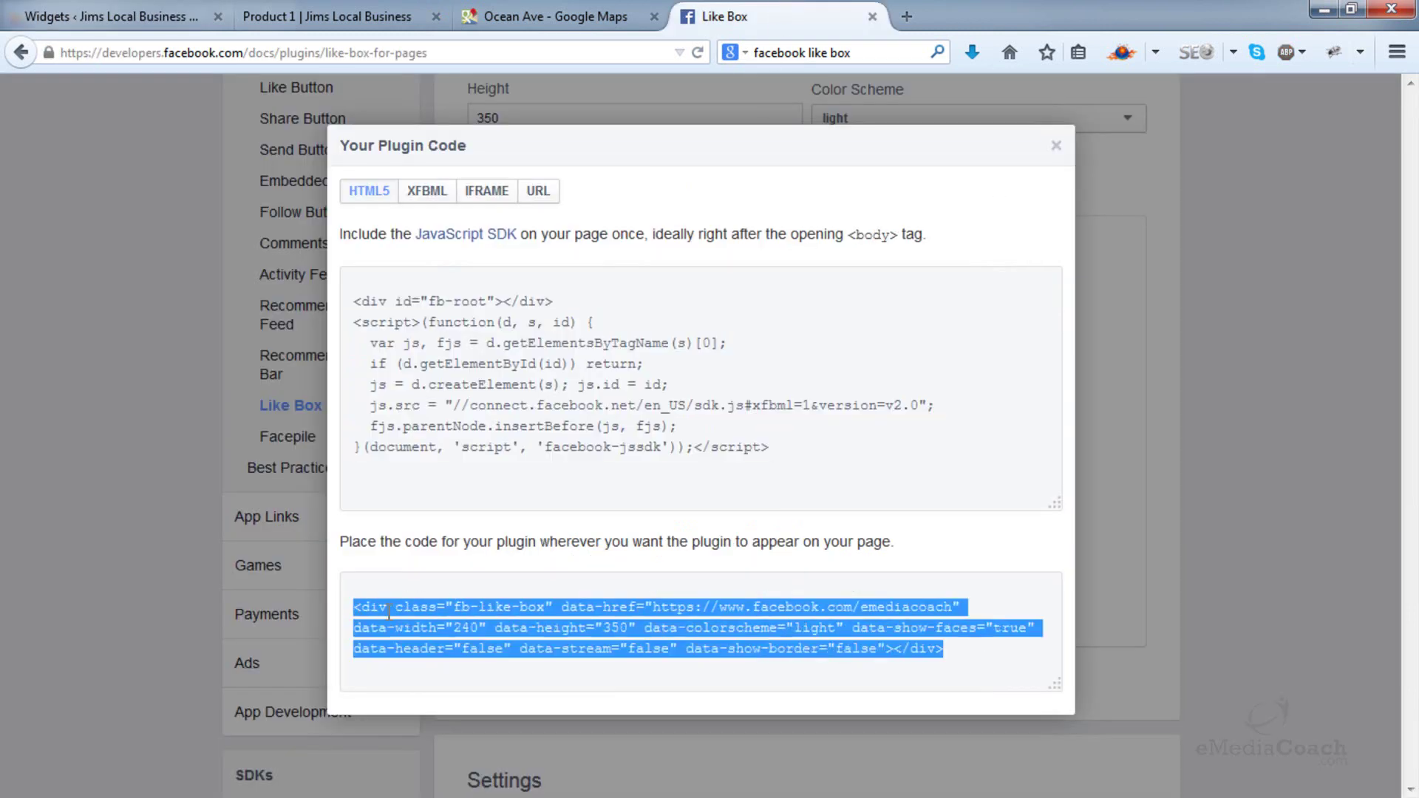
{"action": "right_click", "coordinate": [388, 612]}
{"action": "left_click", "coordinate": [450, 394]}
{"action": "left_click", "coordinate": [145, 20]}
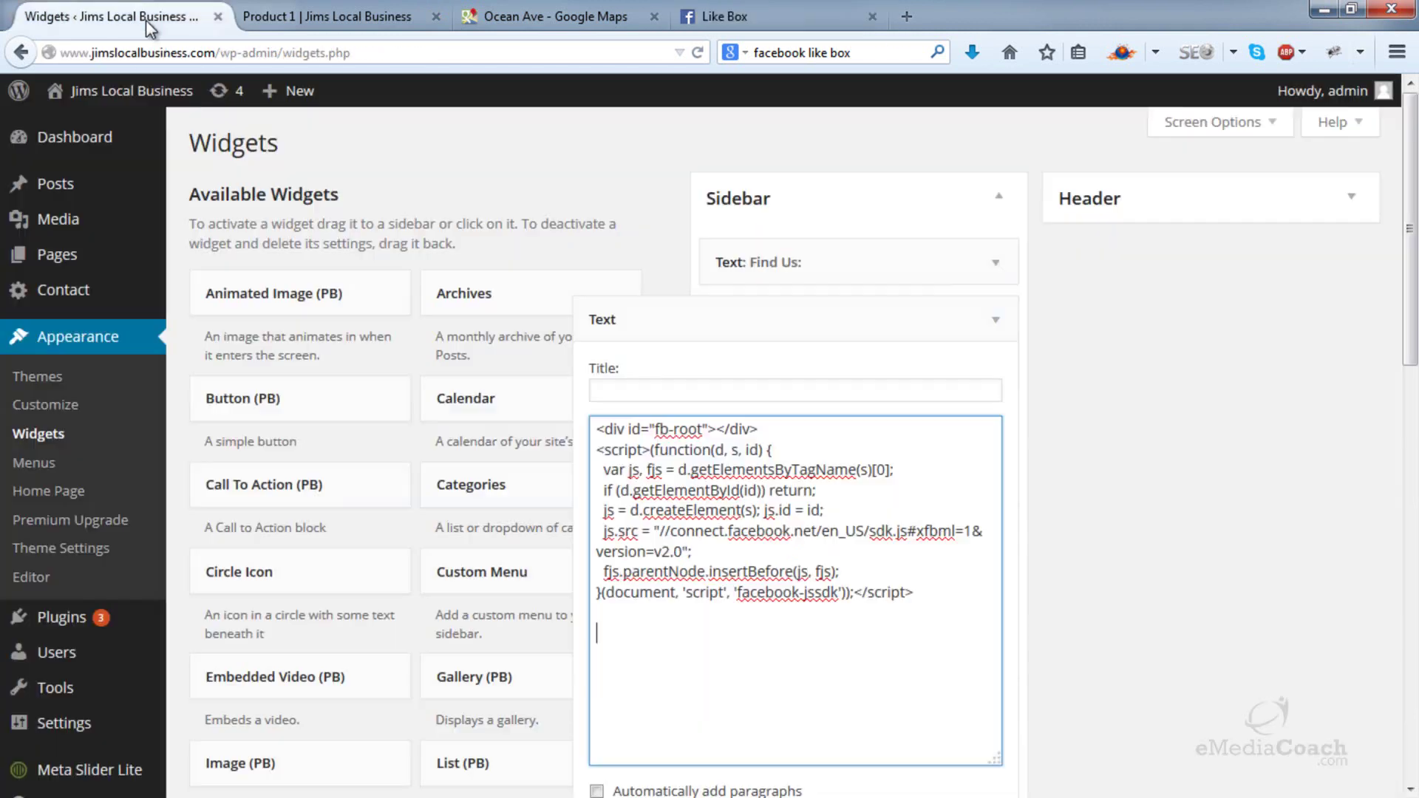
{"action": "right_click", "coordinate": [635, 642]}
{"action": "left_click", "coordinate": [708, 442]}
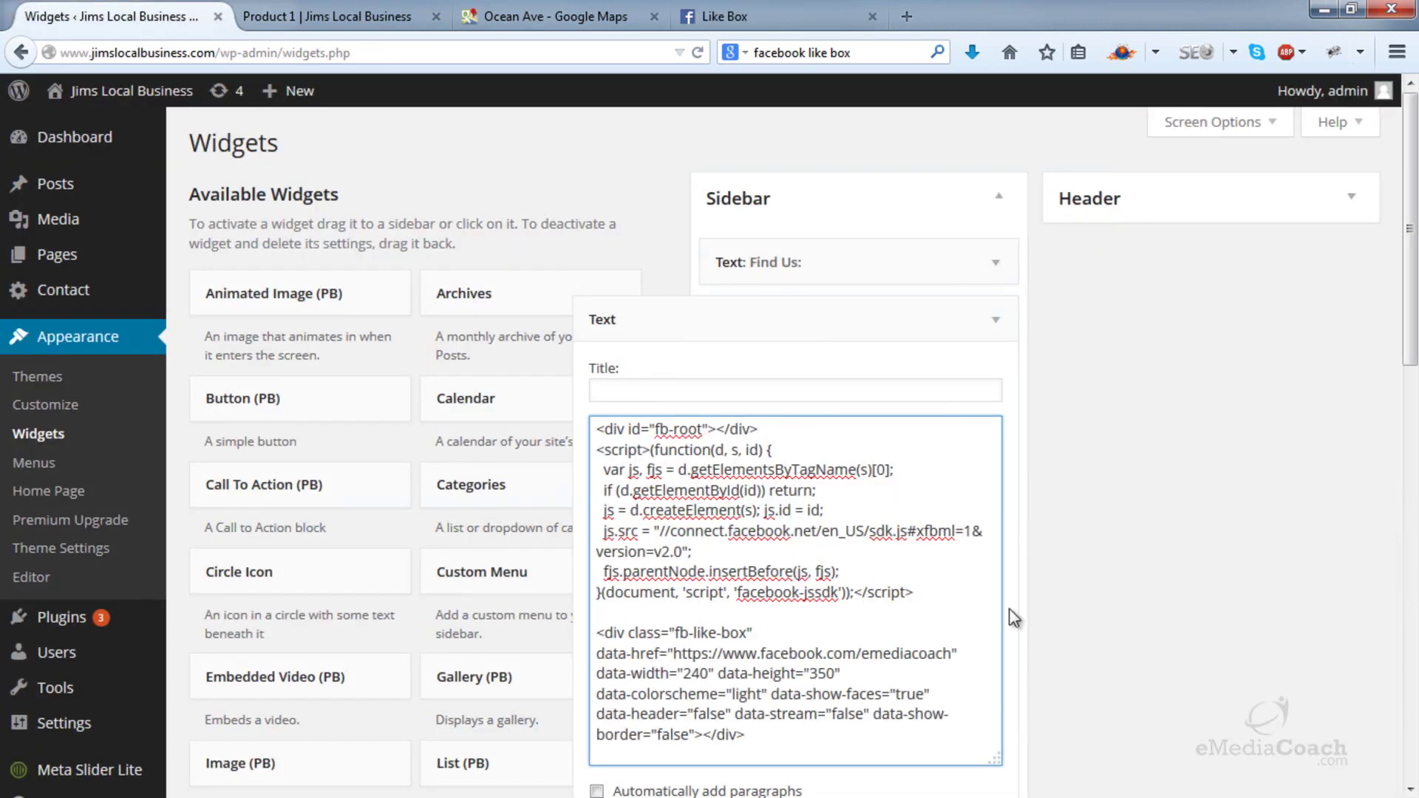
- Save the Text widget holding the Like Box code and close it
{"action": "scroll", "coordinate": [1014, 618], "scroll_direction": "down", "scroll_amount": 3}
{"action": "left_click", "coordinate": [983, 595]}
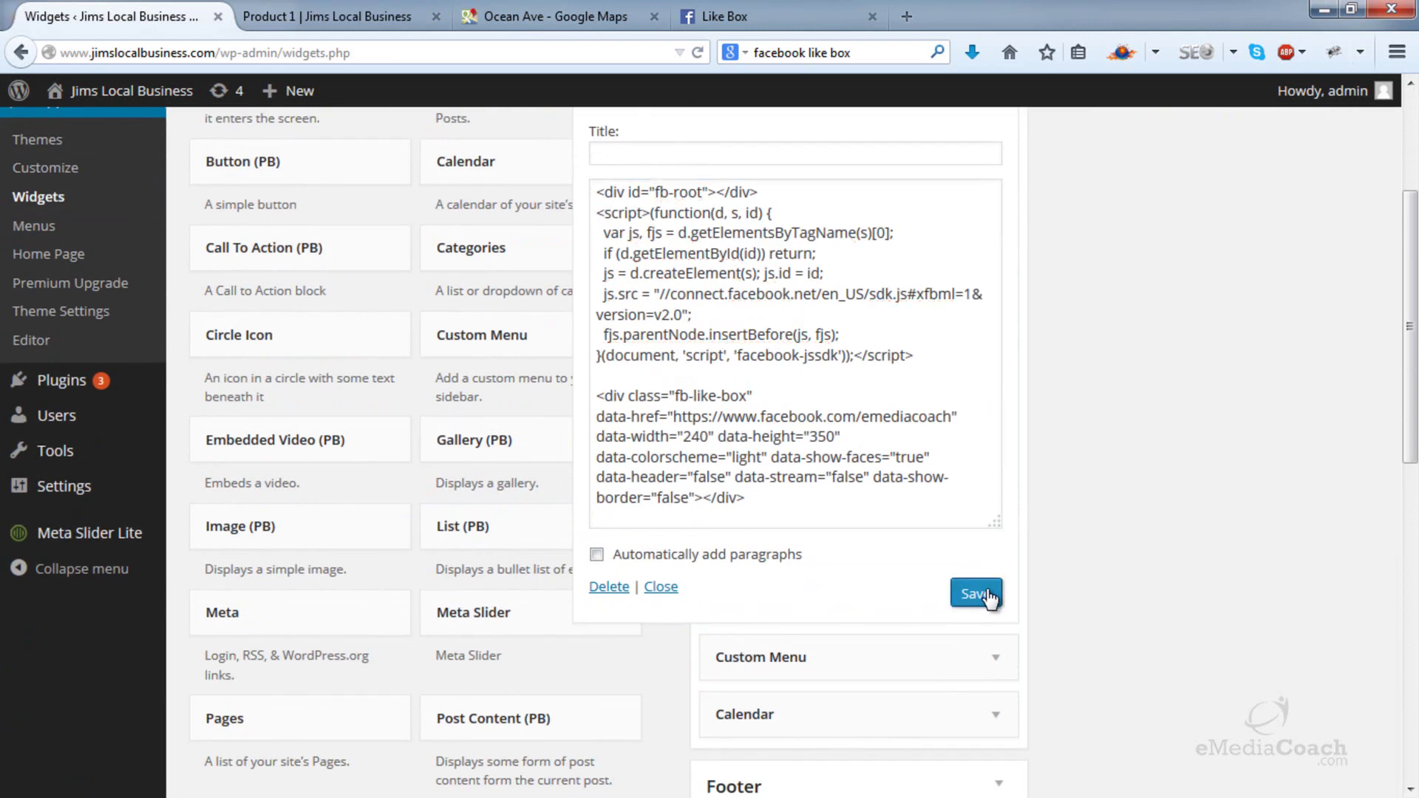
{"action": "left_click", "coordinate": [665, 587]}
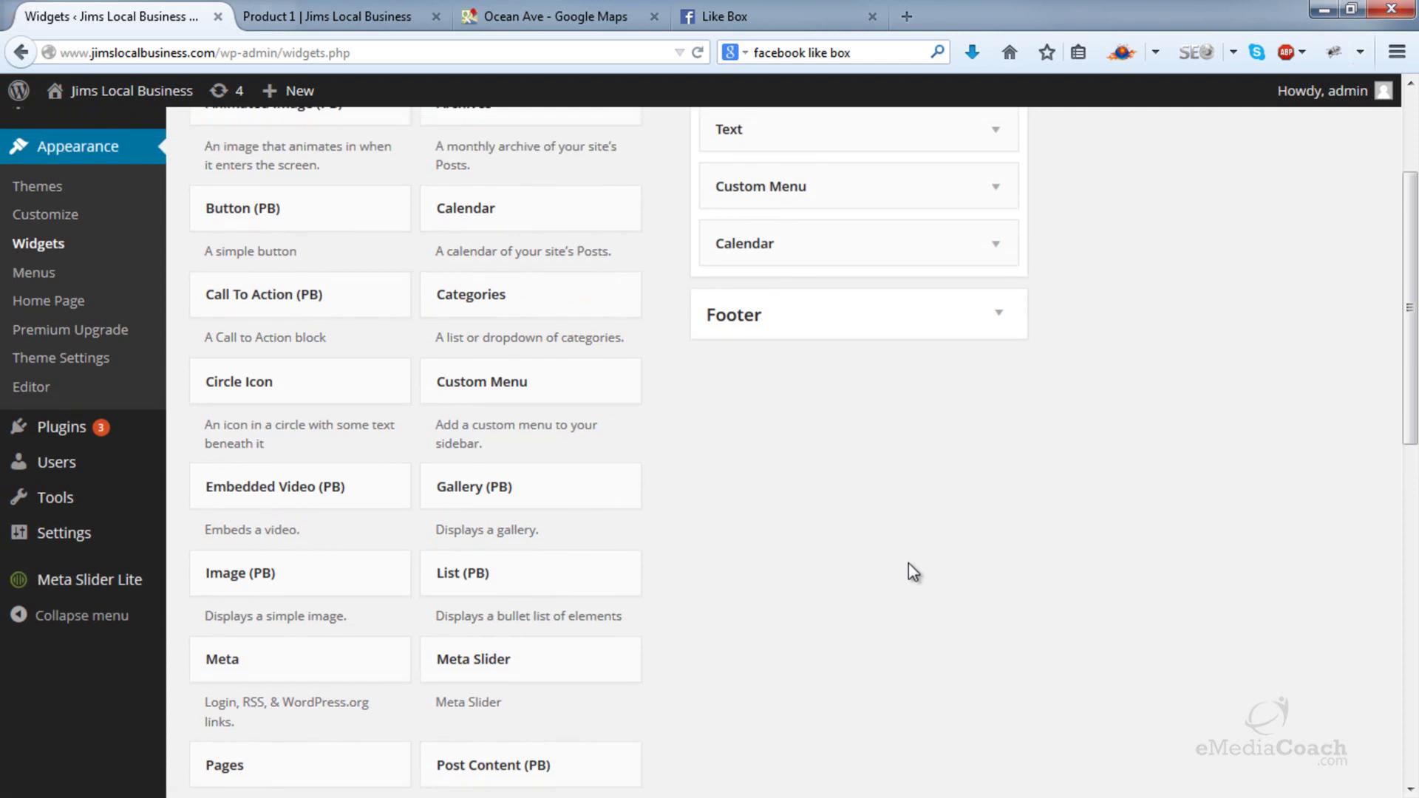
- Reload the Product 1 page and check the Facebook Like Box in its sidebar
{"action": "scroll", "coordinate": [907, 563], "scroll_direction": "up", "scroll_amount": 5}
{"action": "left_click", "coordinate": [340, 16]}
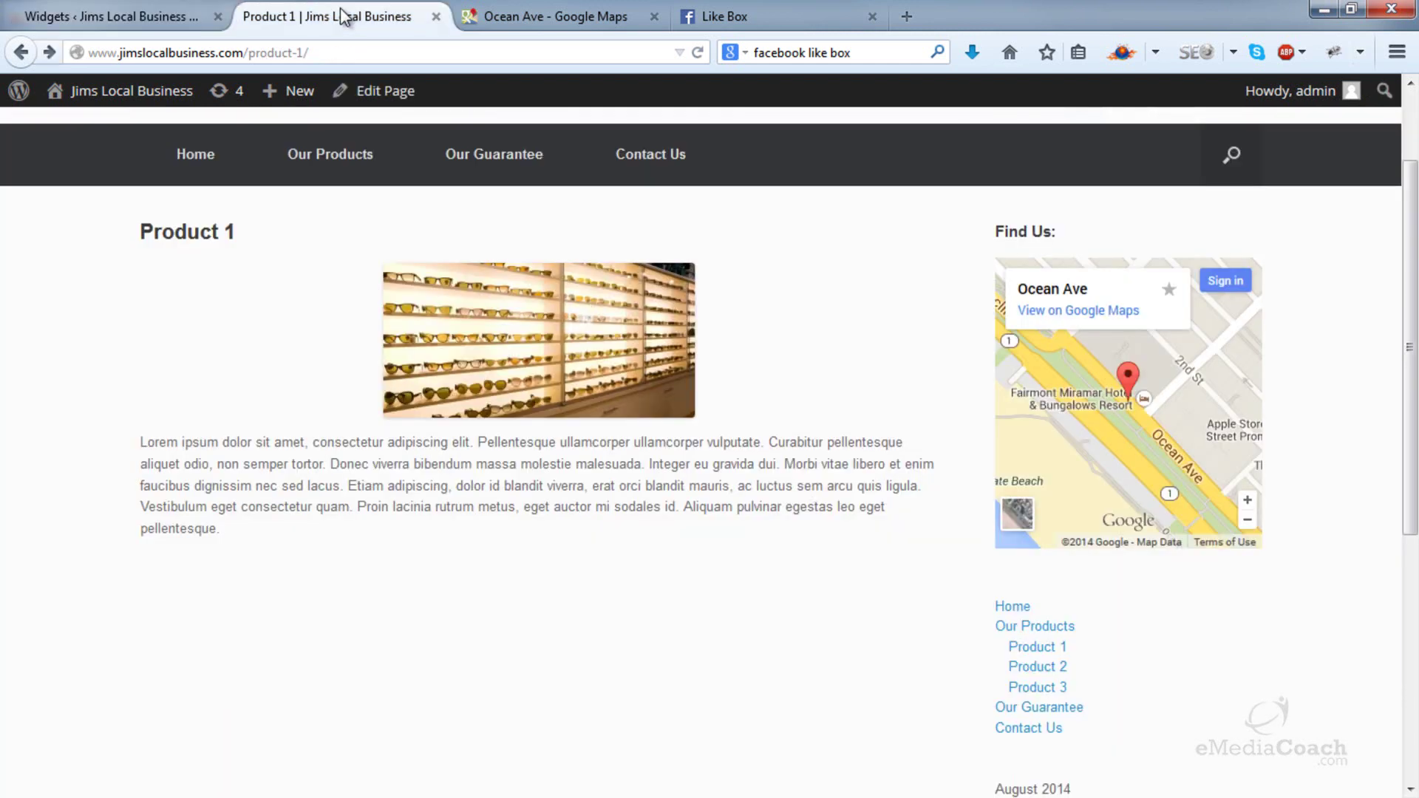
{"action": "left_click", "coordinate": [697, 52]}
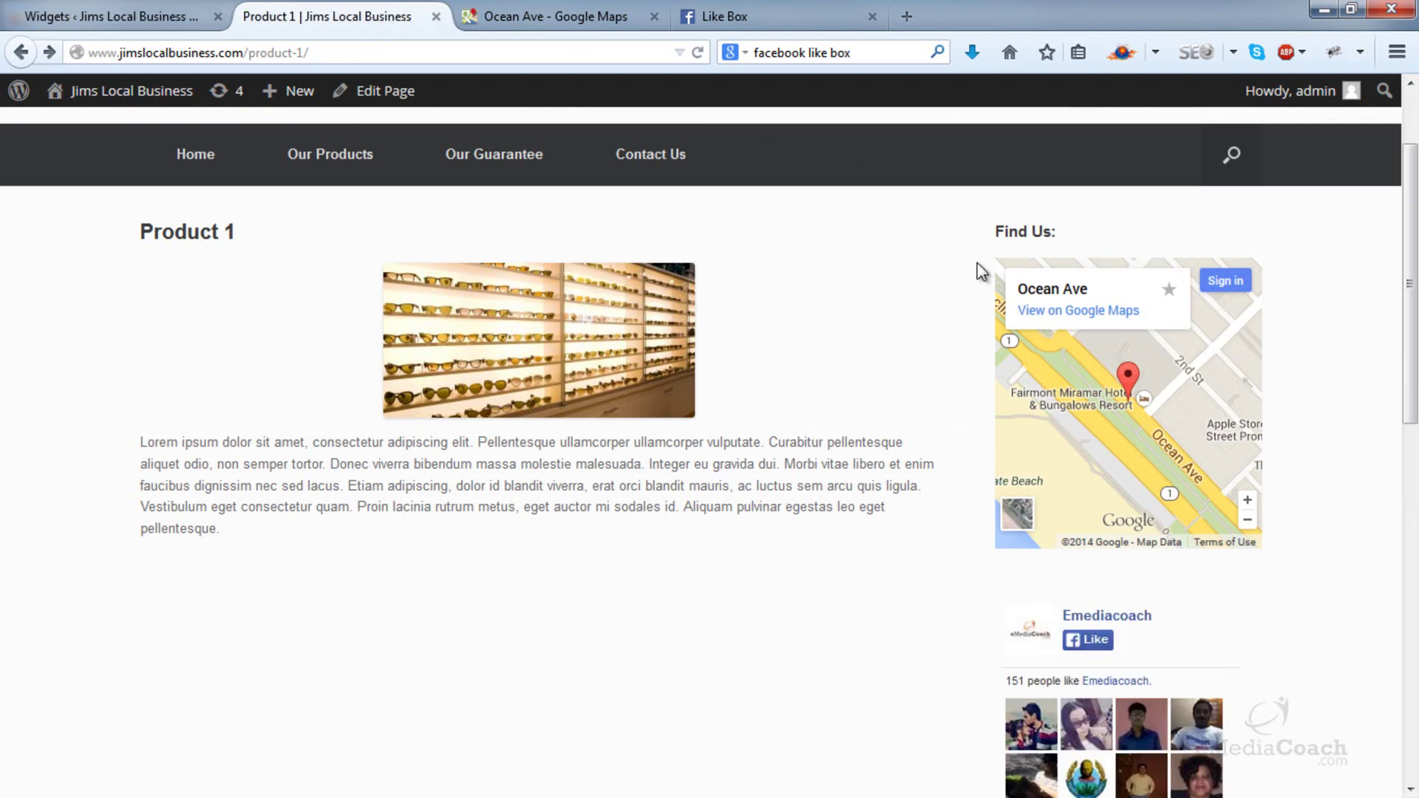
{"action": "scroll", "coordinate": [980, 272], "scroll_direction": "down", "scroll_amount": 3}
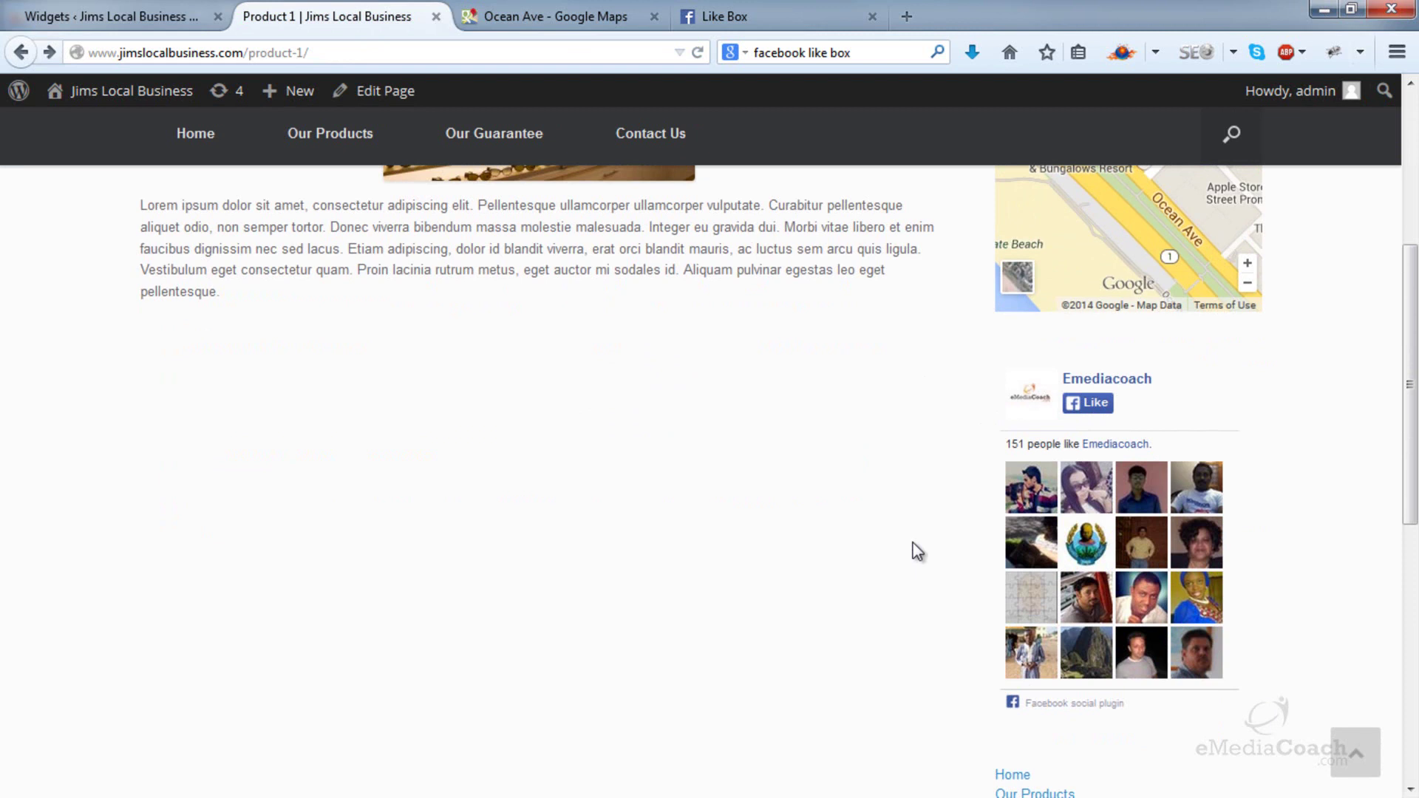
- Reorder the Sidebar widgets to Custom Menu, the Like Box Text widget, "Find Us:" and Calendar
{"action": "left_click", "coordinate": [135, 17]}
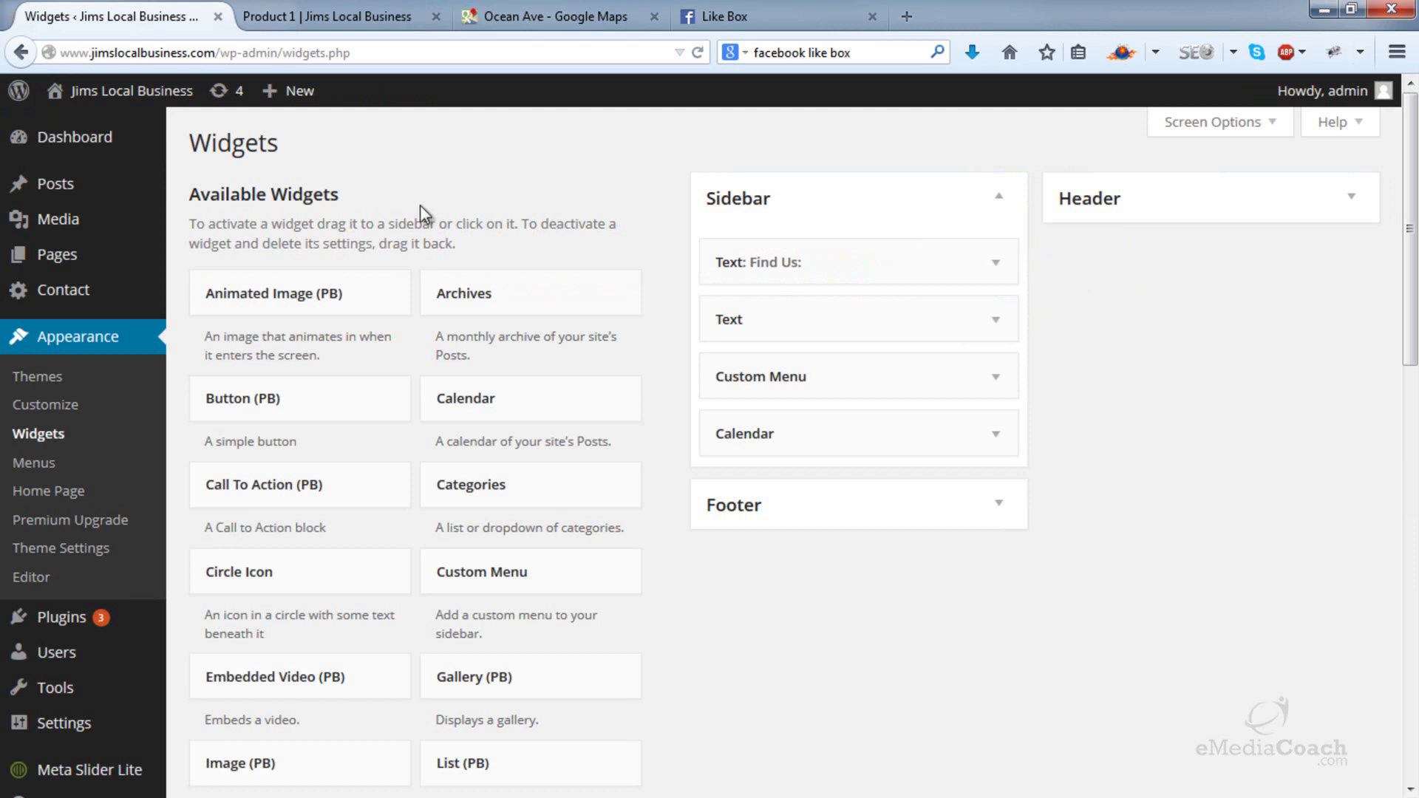
{"action": "left_click_drag", "start_coordinate": [888, 374], "coordinate": [860, 366]}
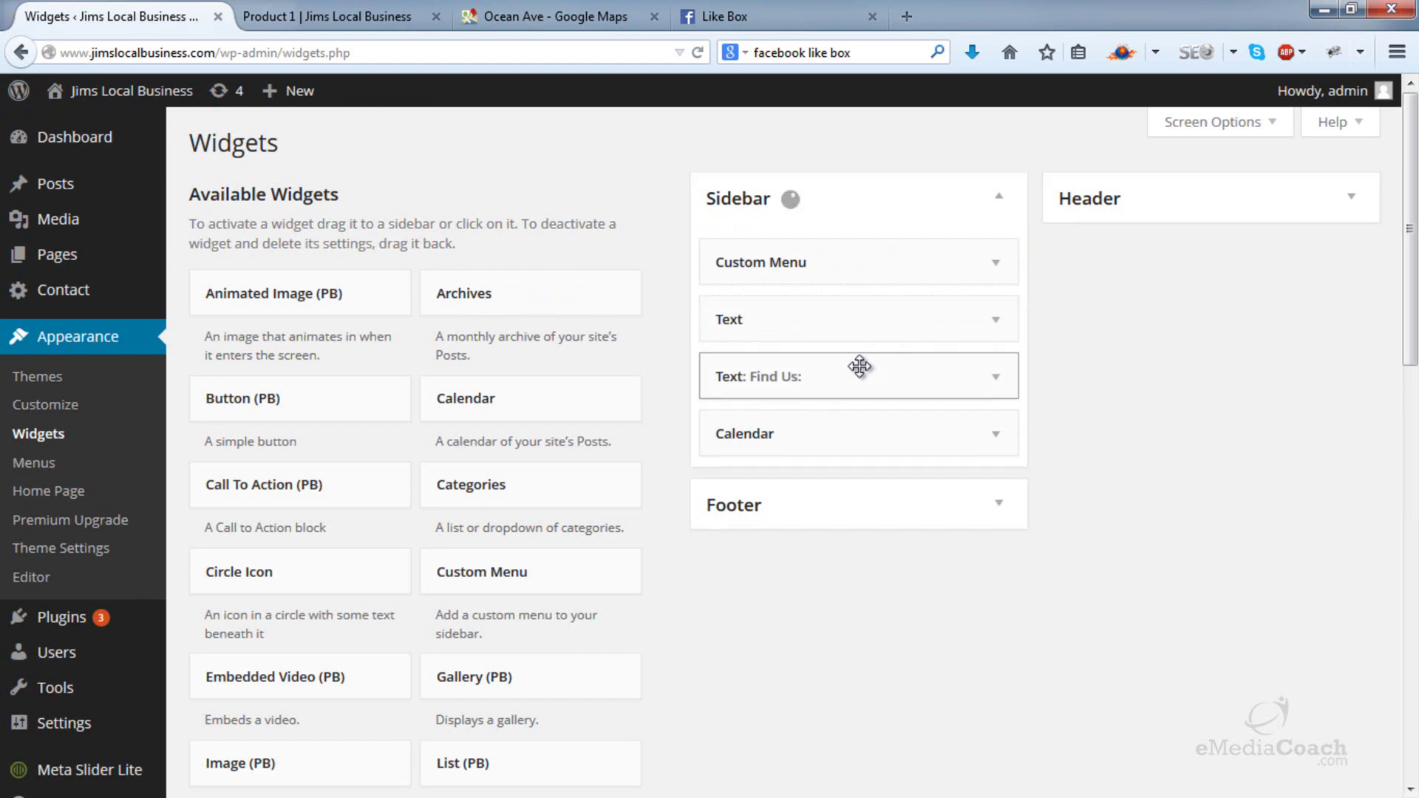
- Title the Like Box Text widget "Like Us:", then save and collapse it
{"action": "left_click", "coordinate": [996, 319]}
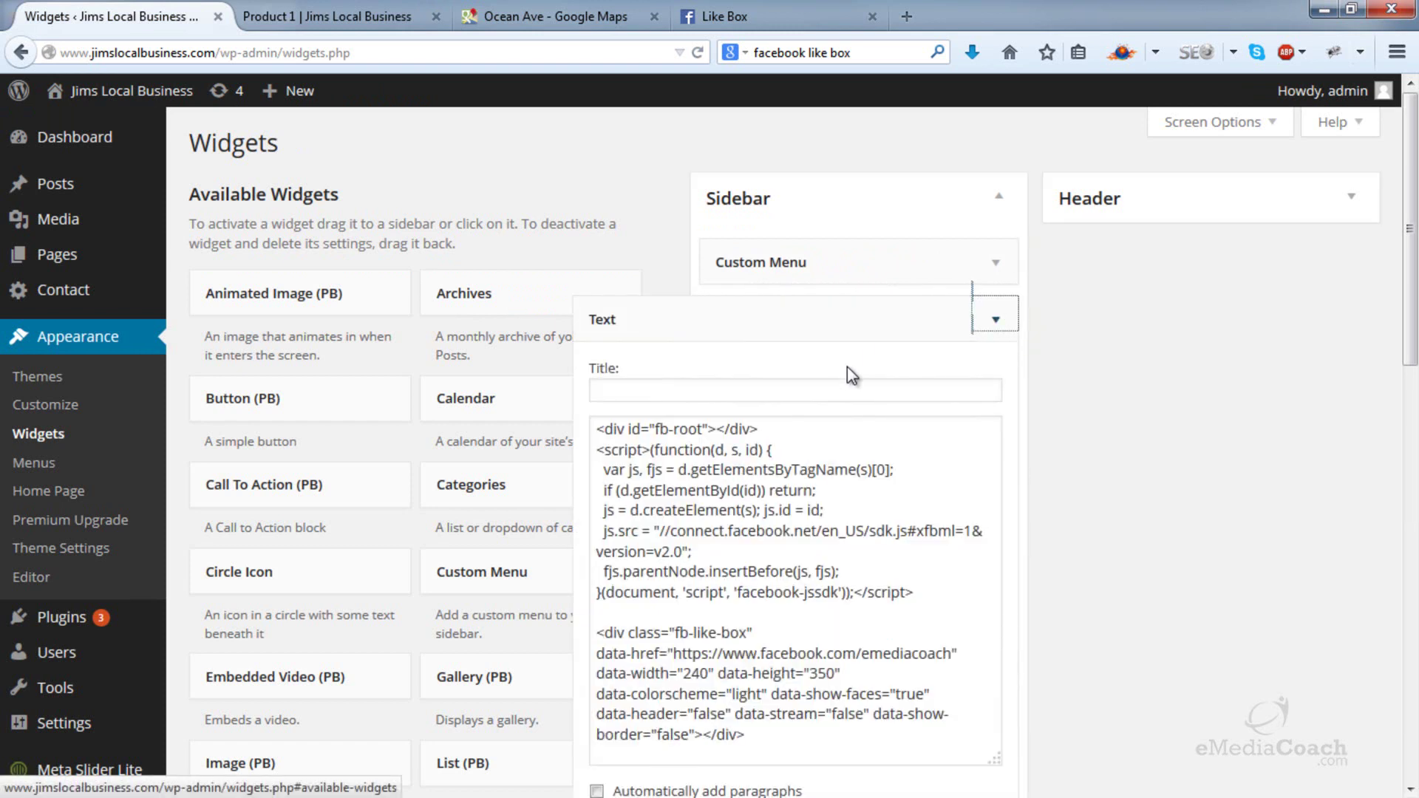
{"action": "left_click", "coordinate": [819, 397]}
{"action": "type", "text": "Like Us:"}
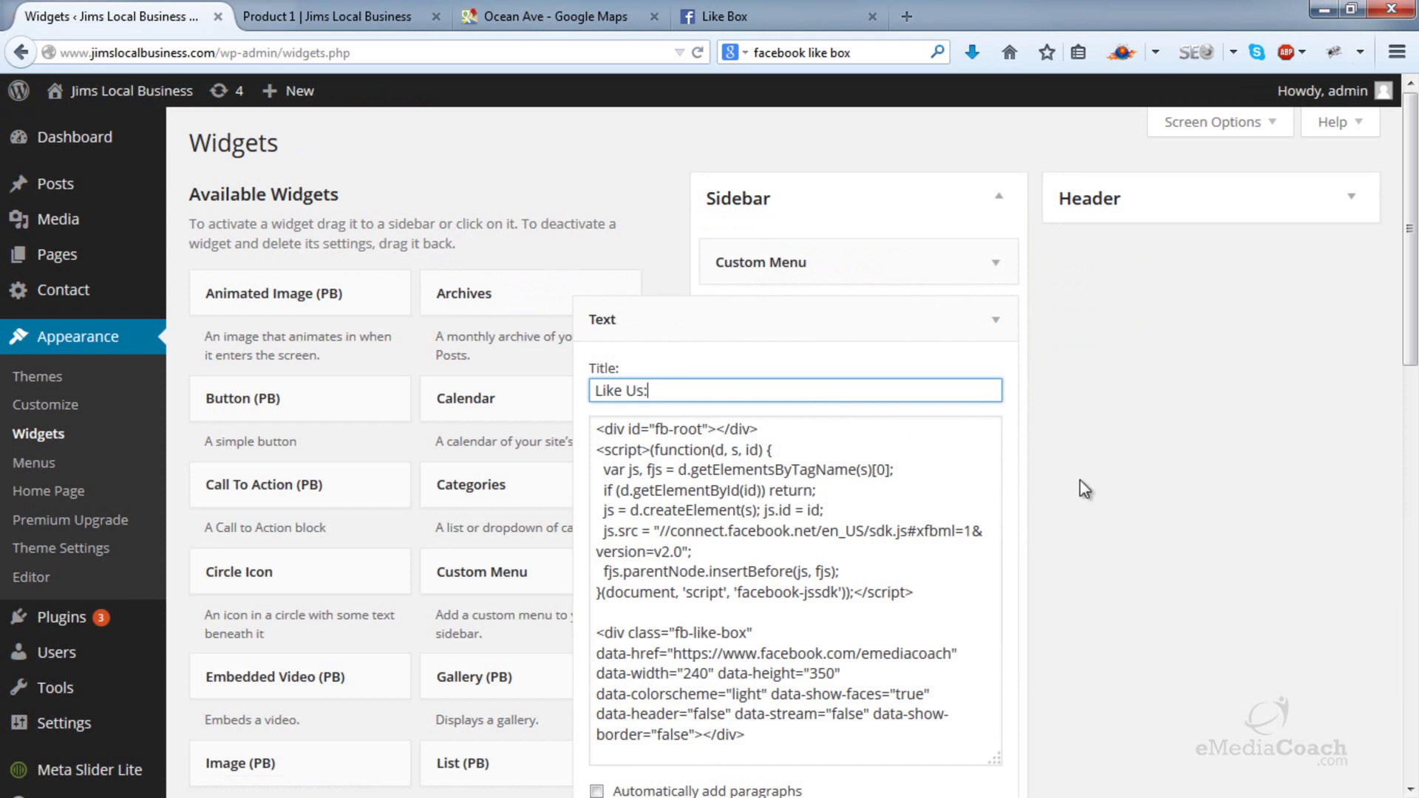
{"action": "scroll", "coordinate": [1080, 481], "scroll_direction": "down", "scroll_amount": 3}
{"action": "left_click", "coordinate": [964, 706]}
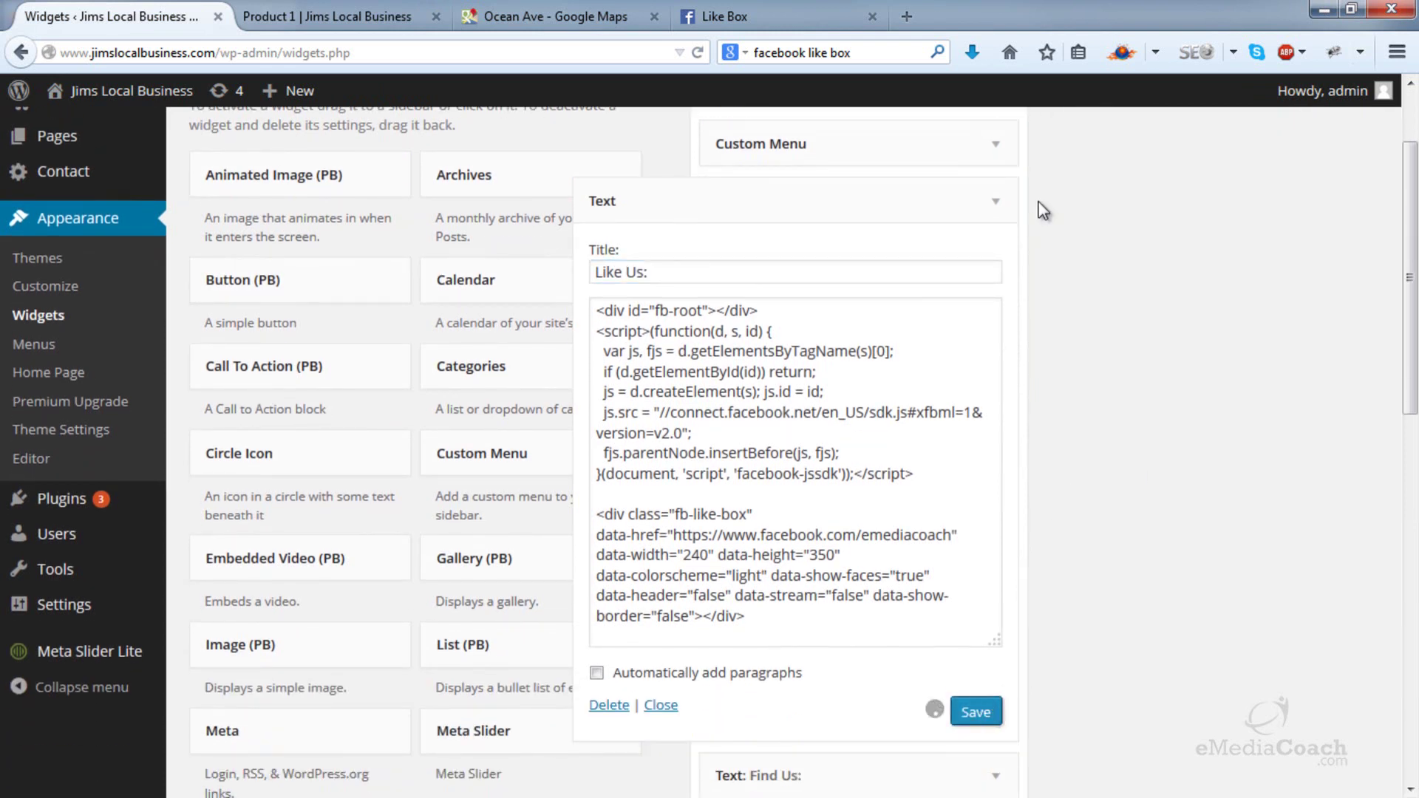
{"action": "left_click", "coordinate": [1004, 206]}
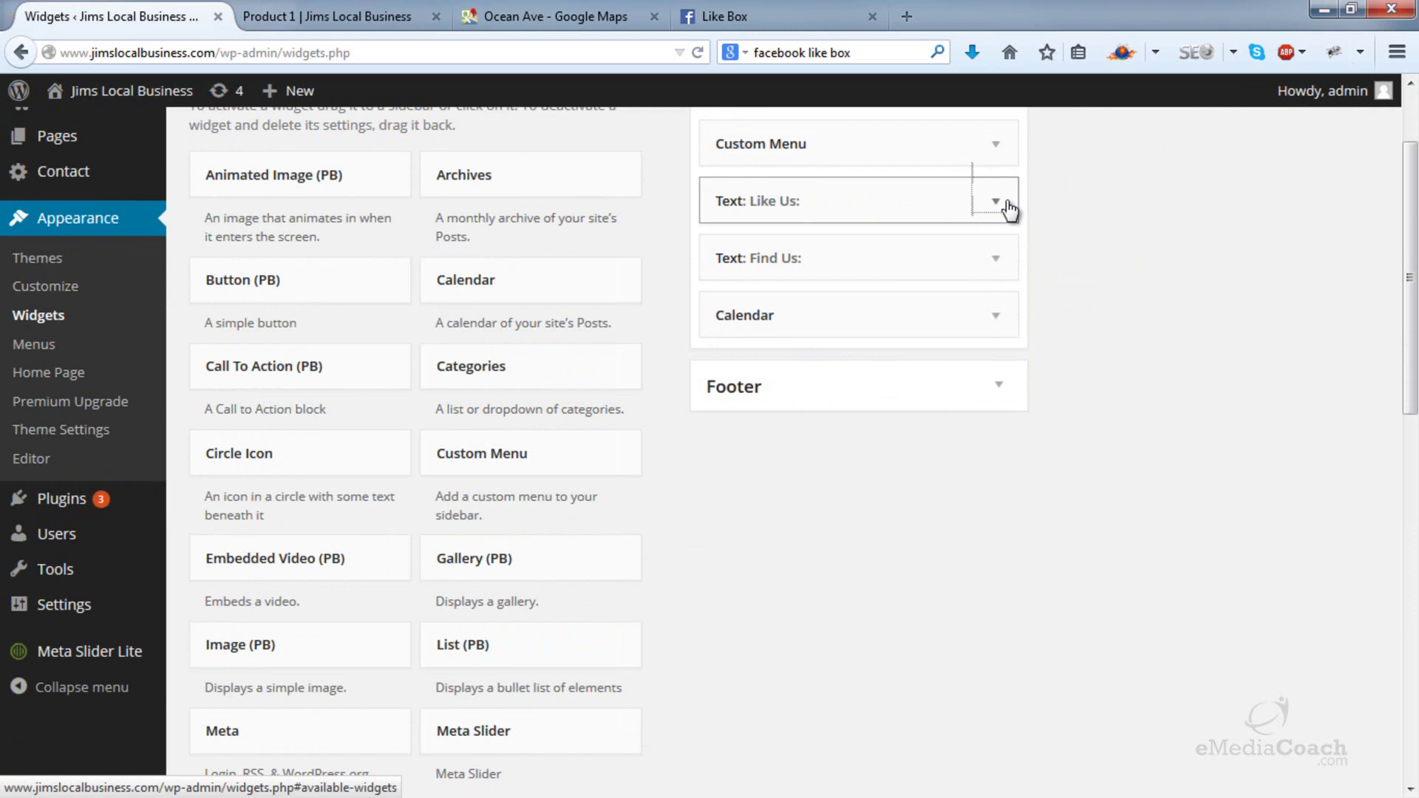
- Reload the Product 1 page to check the new widget order and the "Like Us:" title
{"action": "left_click", "coordinate": [360, 13]}
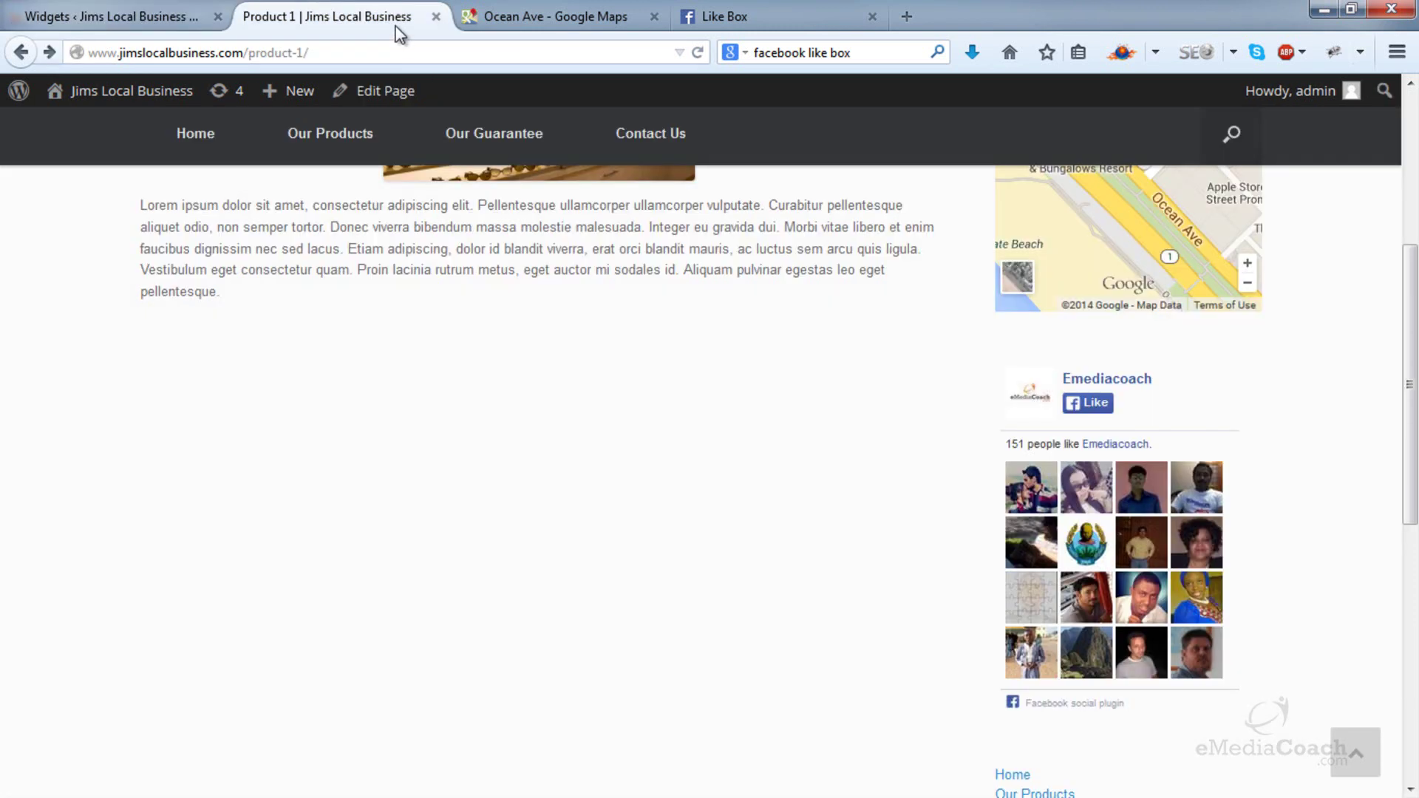
{"action": "left_click", "coordinate": [693, 59]}
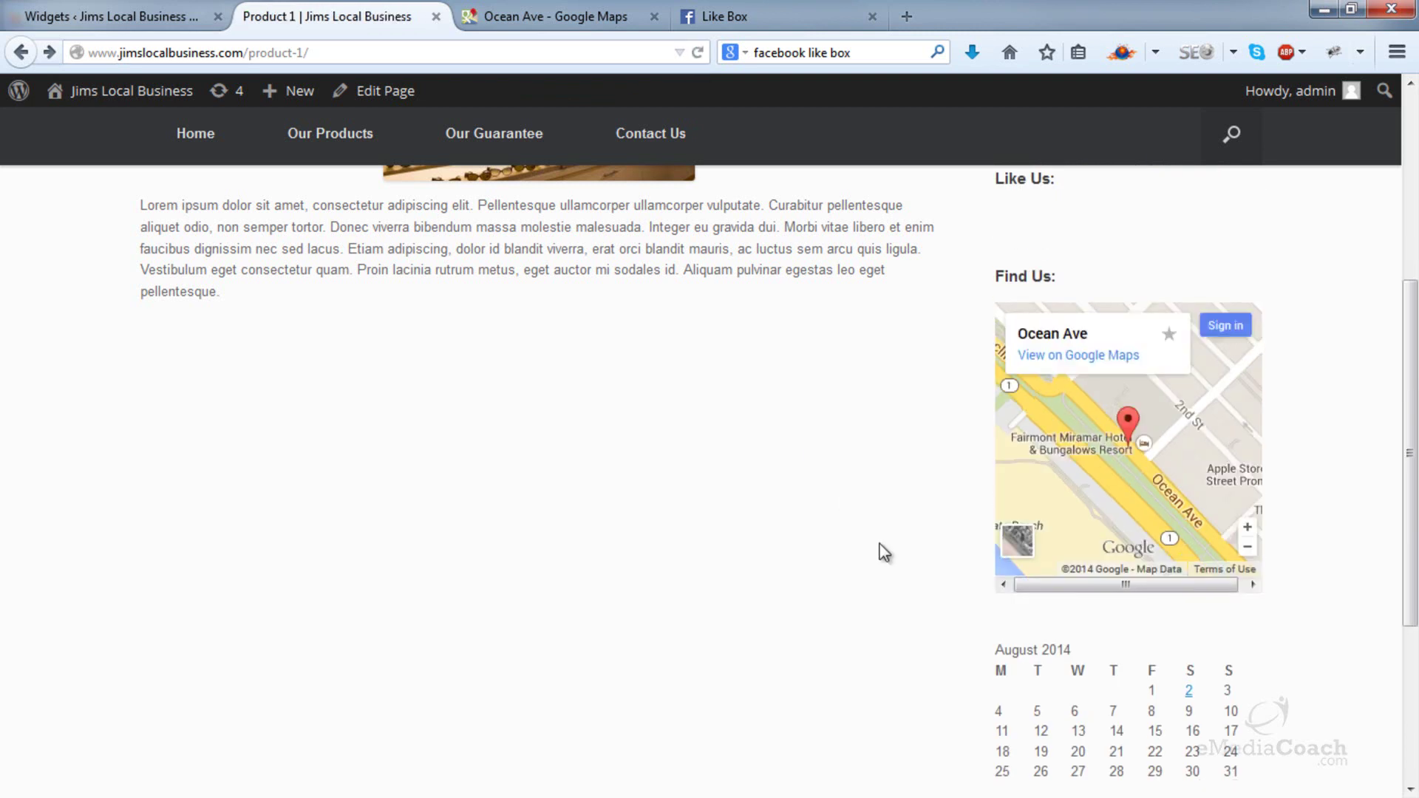
- Delete the Custom Menu widget from the Sidebar widget area
{"action": "scroll", "coordinate": [880, 544], "scroll_direction": "up", "scroll_amount": 5}
{"action": "scroll", "coordinate": [881, 547], "scroll_direction": "down", "scroll_amount": 8}
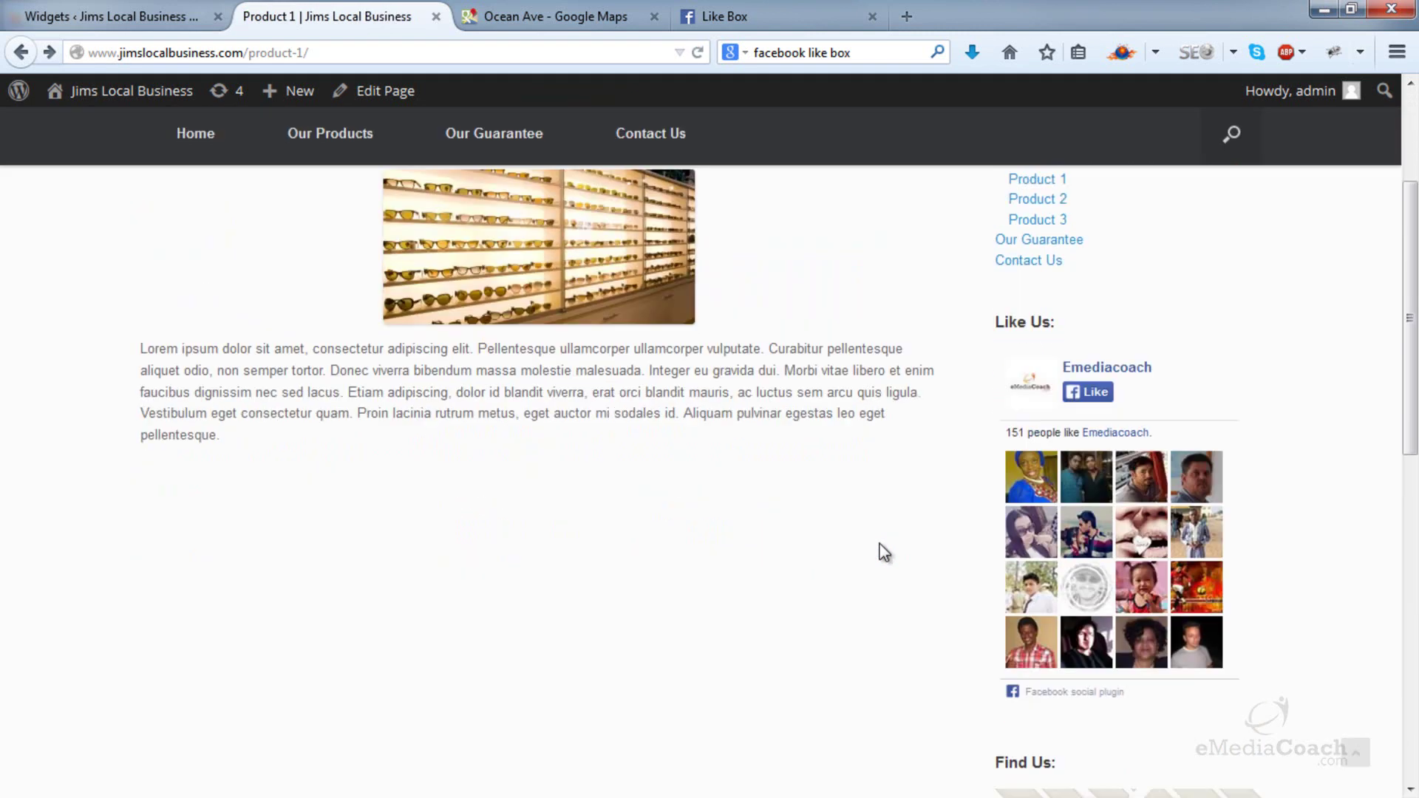
{"action": "scroll", "coordinate": [881, 551], "scroll_direction": "up", "scroll_amount": 8}
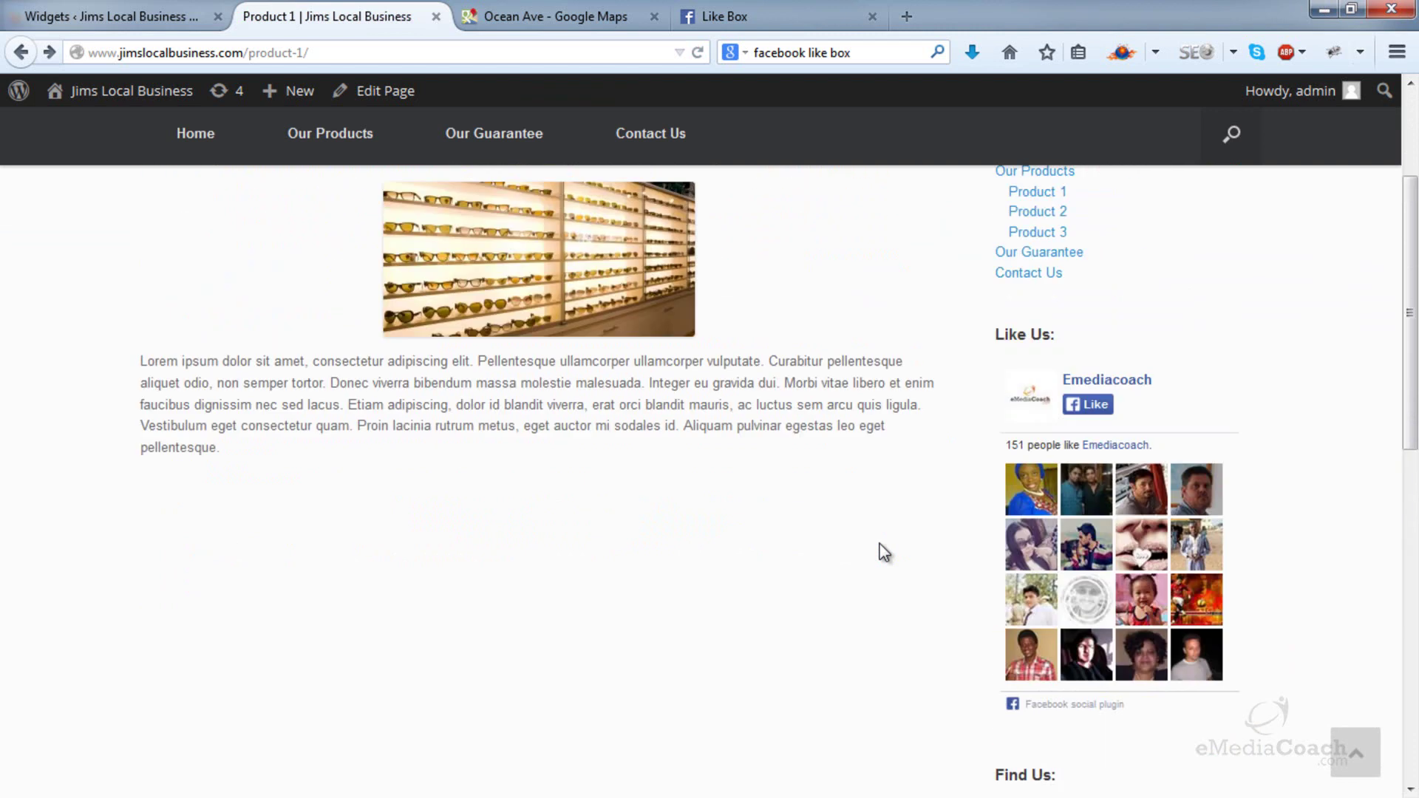
{"action": "left_click", "coordinate": [171, 9]}
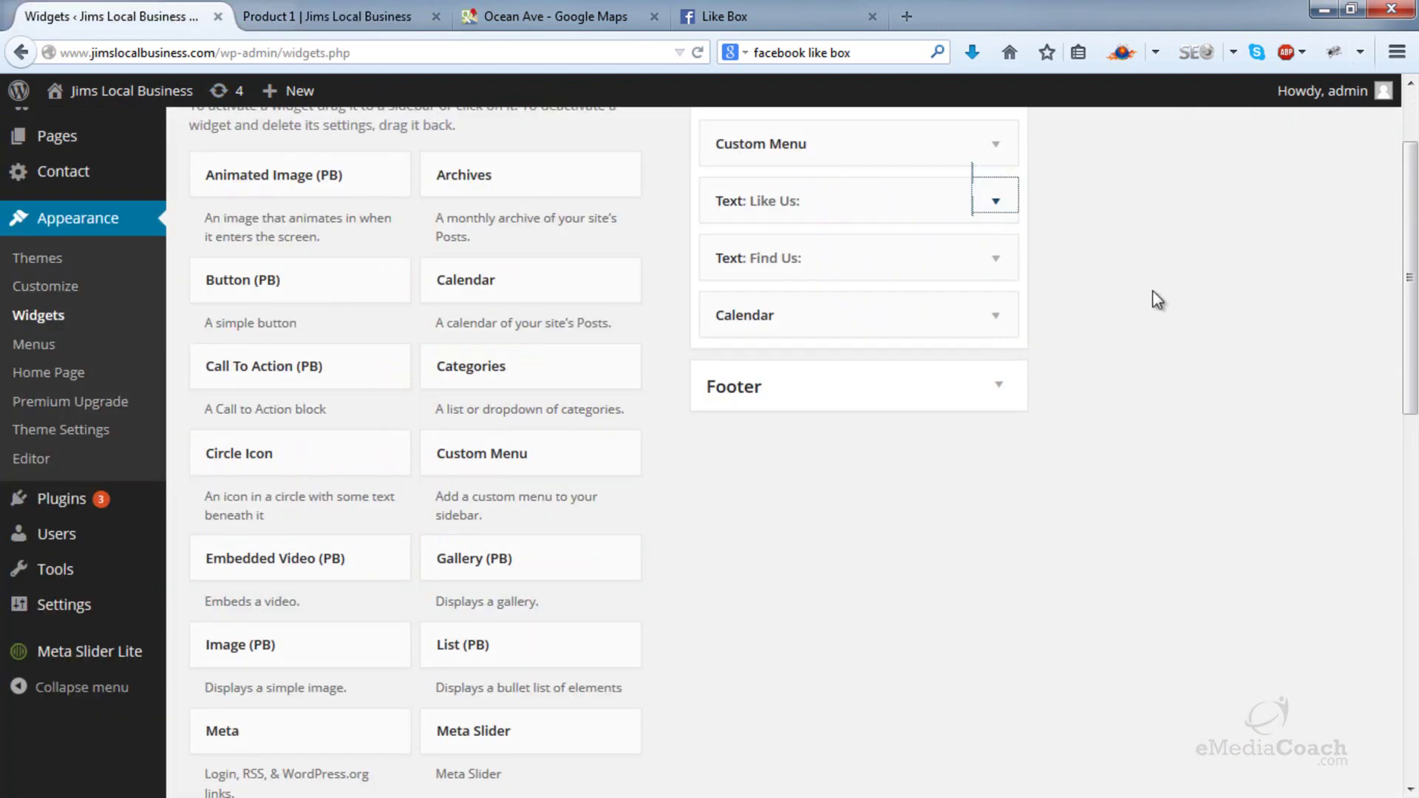
{"action": "left_click", "coordinate": [995, 144]}
{"action": "left_click", "coordinate": [961, 296]}
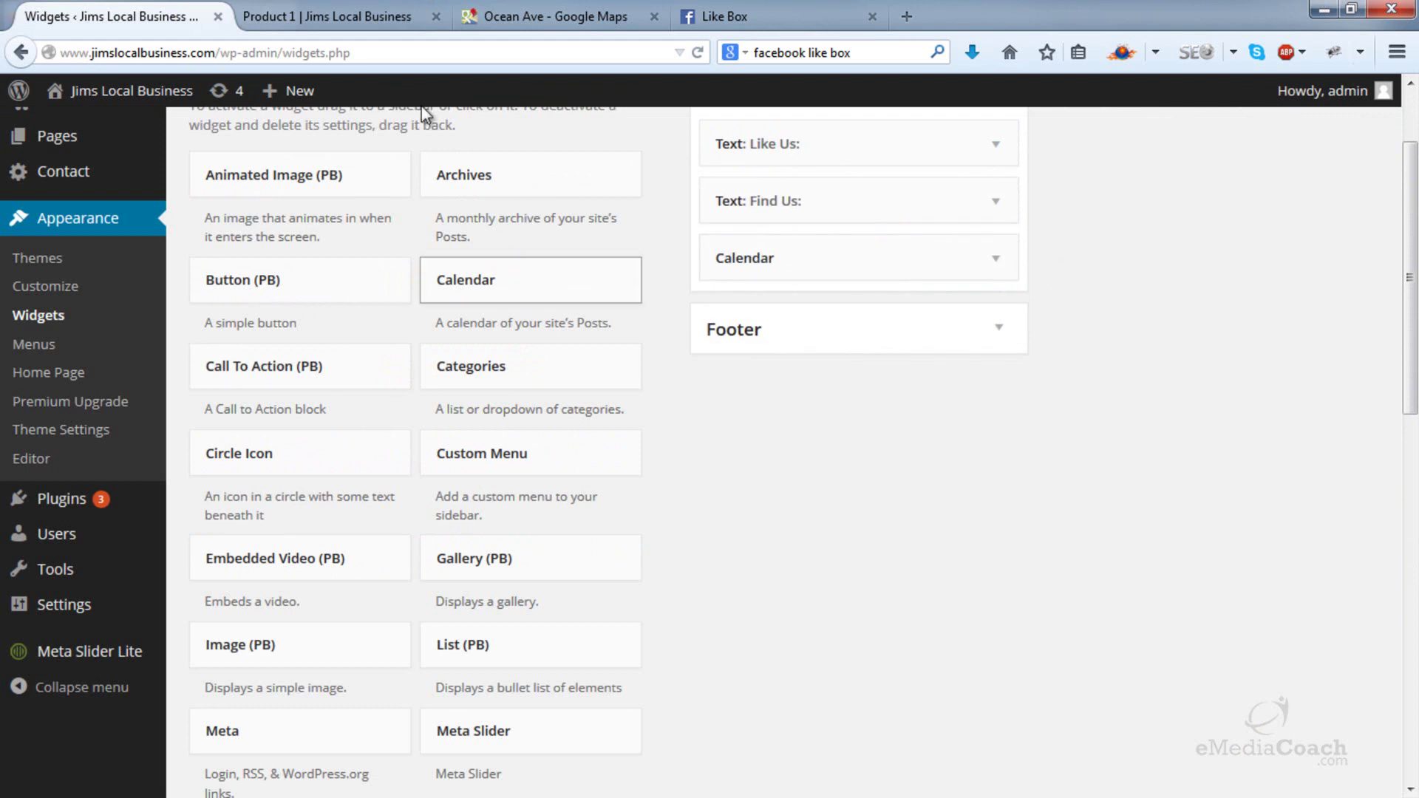
- Reload the Product 1 page to check its sidebar and see what its product image links to
{"action": "left_click", "coordinate": [332, 16]}
{"action": "left_click", "coordinate": [698, 52]}
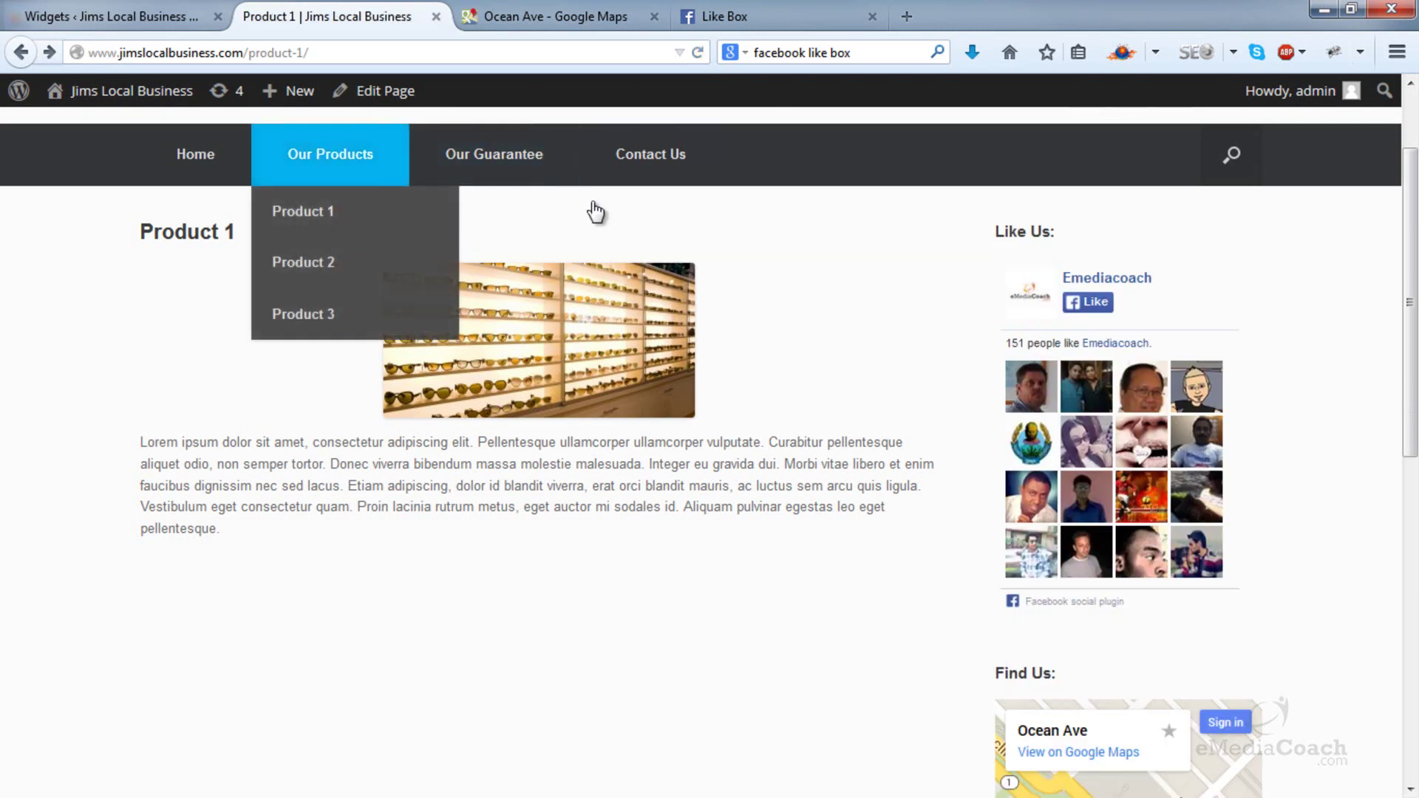
{"action": "scroll", "coordinate": [980, 343], "scroll_direction": "down", "scroll_amount": 1}
{"action": "scroll", "coordinate": [980, 343], "scroll_direction": "down", "scroll_amount": 3}
{"action": "scroll", "coordinate": [980, 343], "scroll_direction": "up", "scroll_amount": 5}
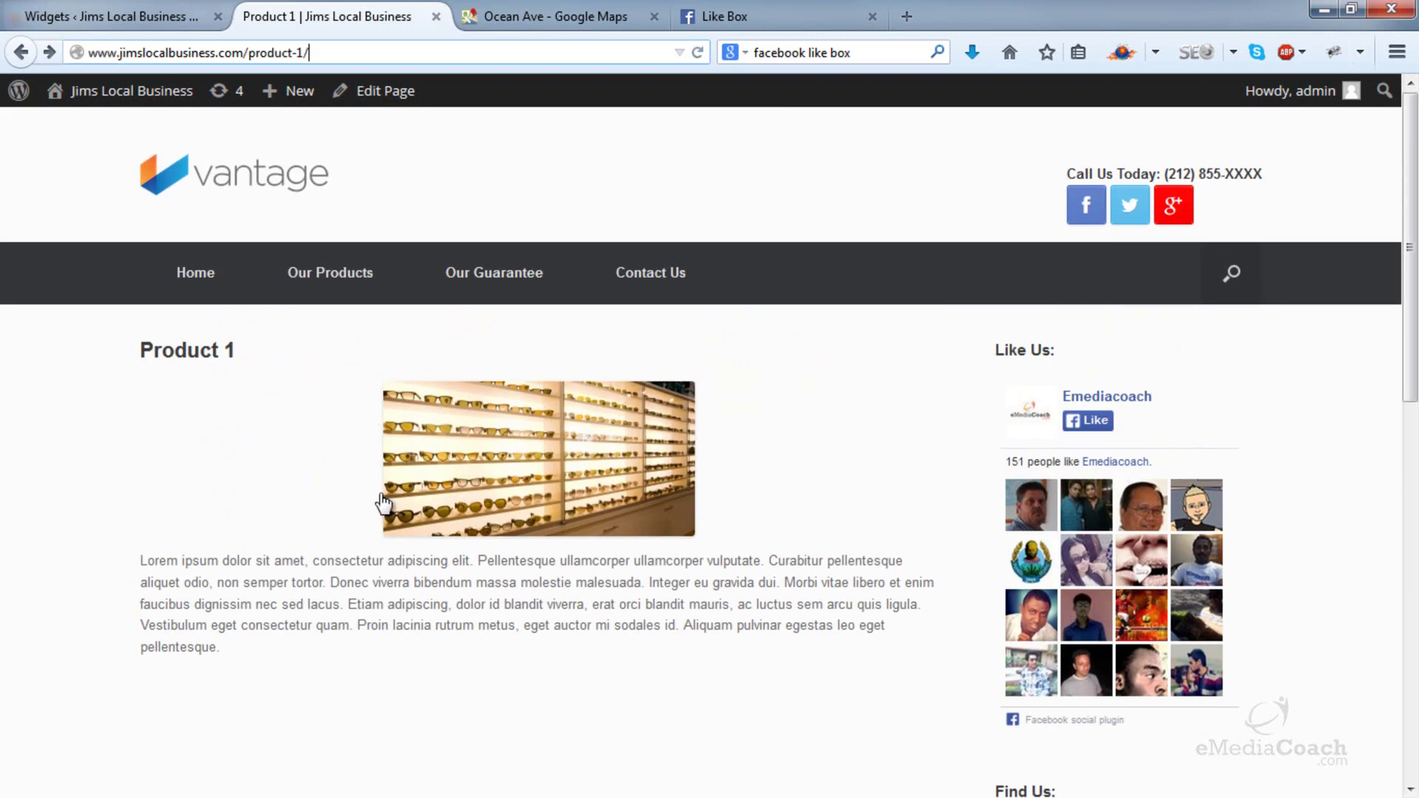
{"action": "left_click", "coordinate": [541, 444]}
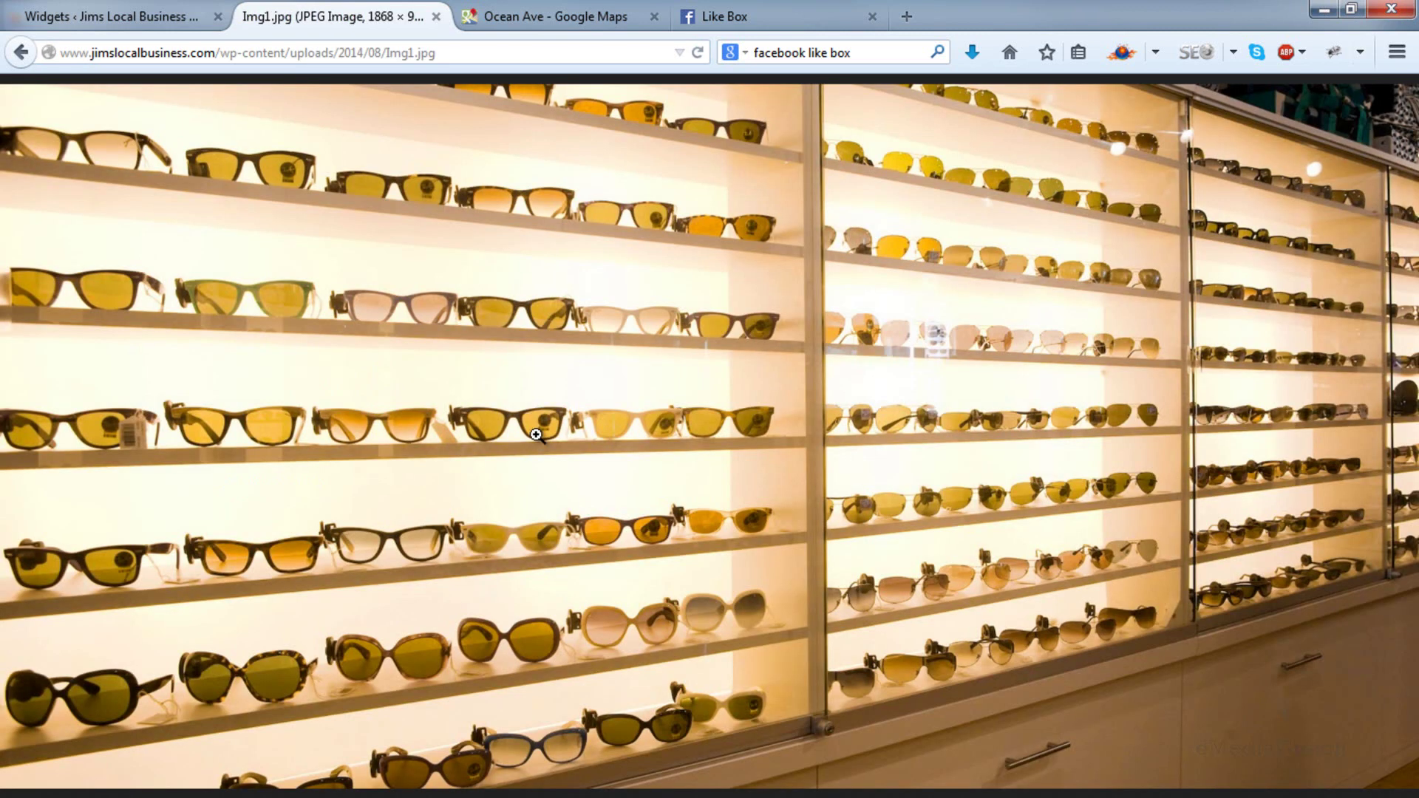
{"action": "key", "text": "alt+Left"}
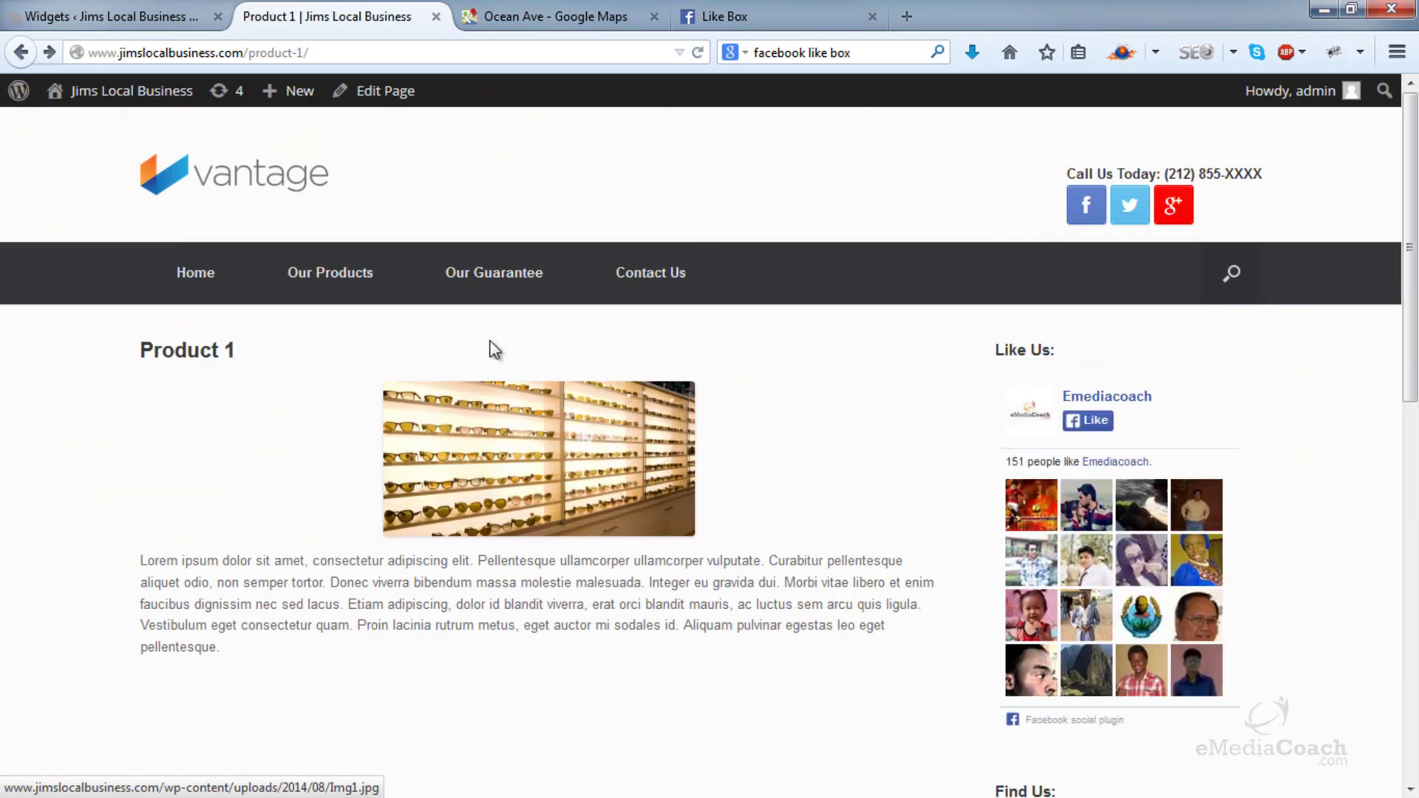
- Open the Product 1 page for editing and set its image's size to Full Size – 1868 × 928 in the image details
{"action": "left_click", "coordinate": [391, 98]}
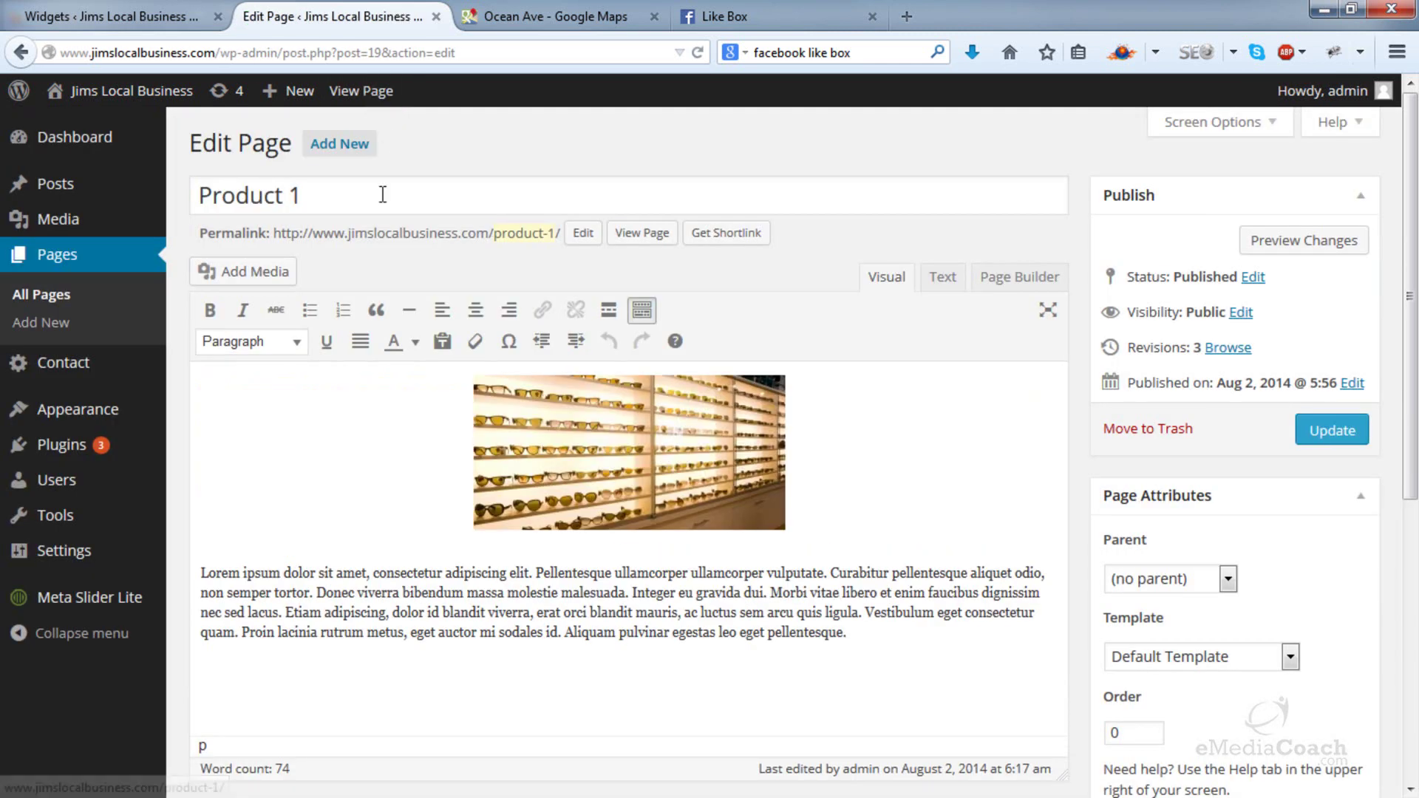
{"action": "left_click", "coordinate": [547, 426]}
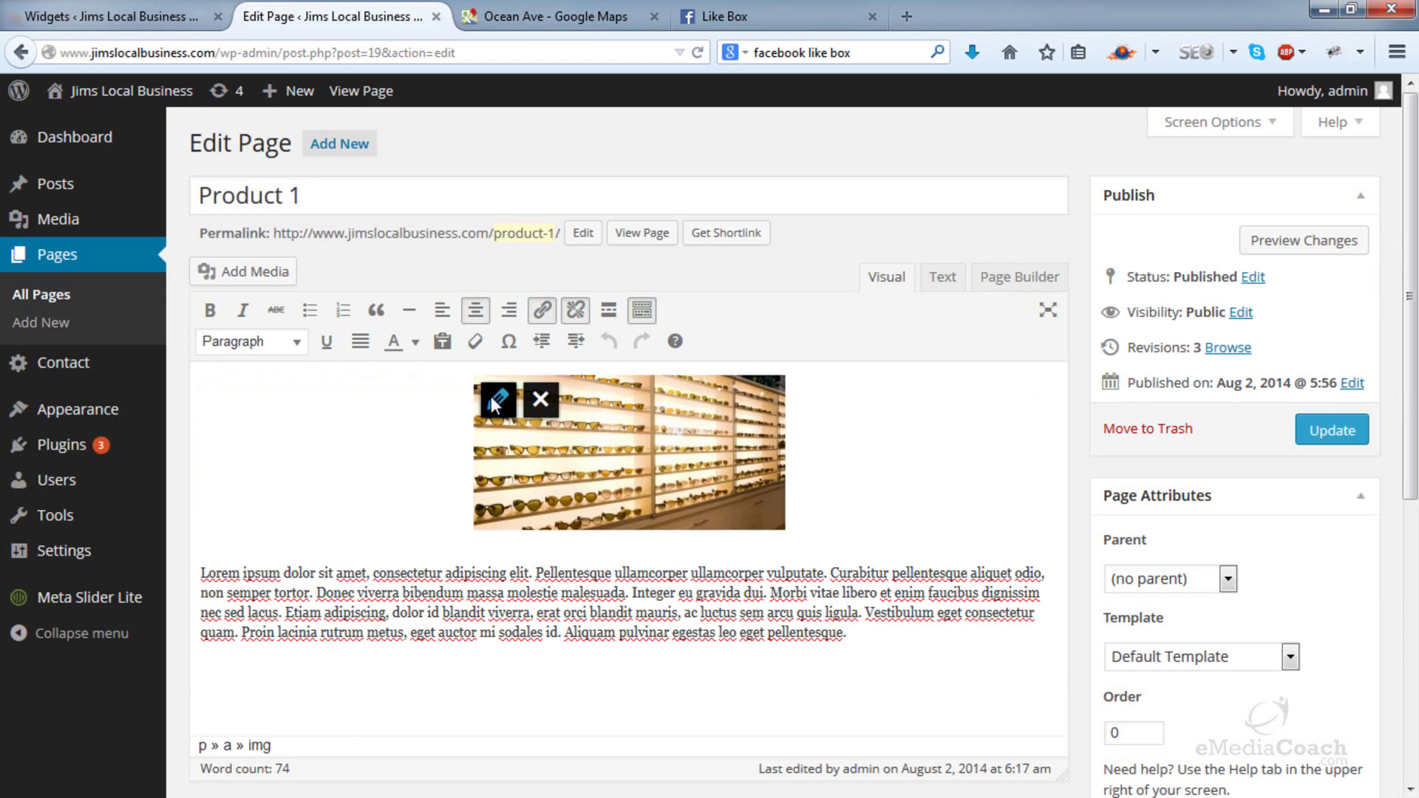
{"action": "left_click", "coordinate": [497, 400]}
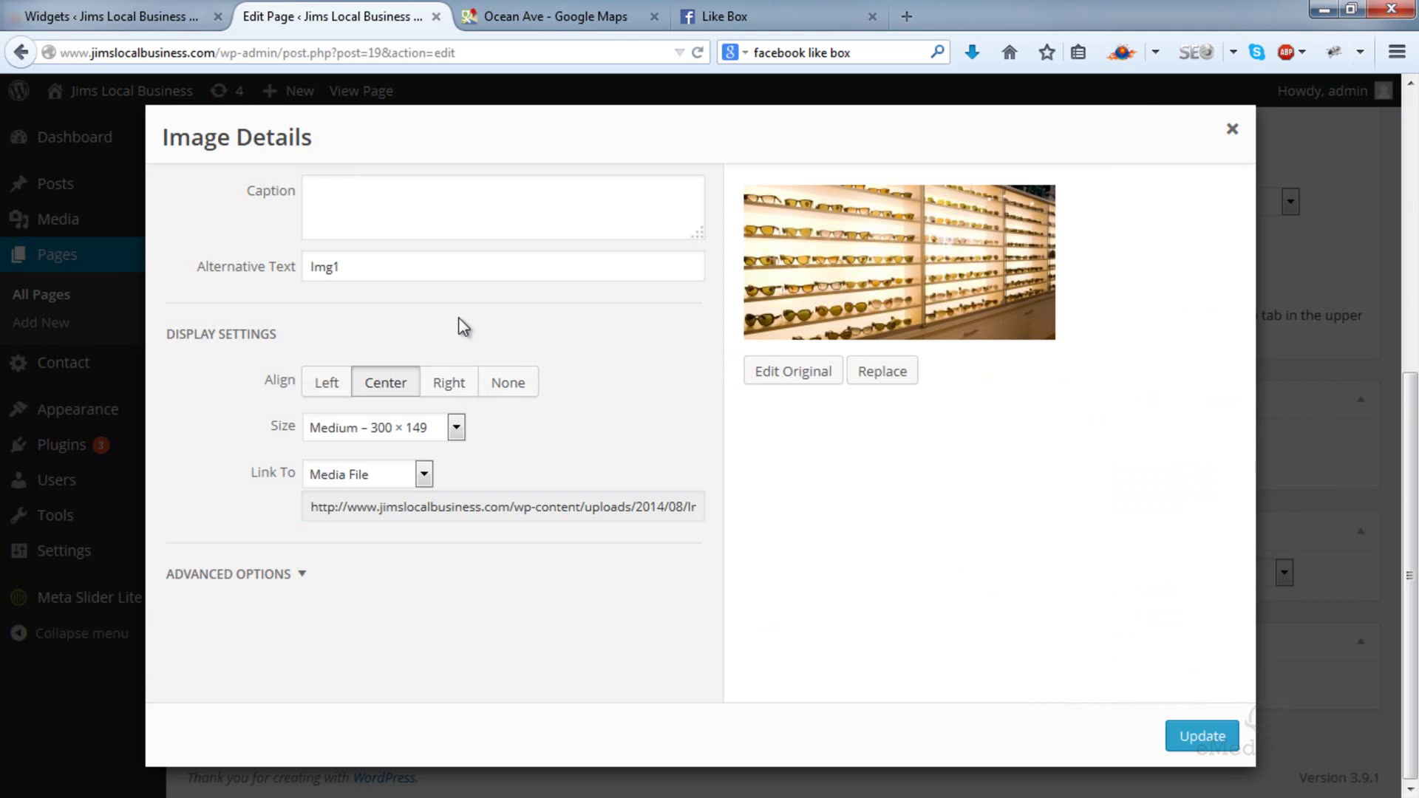
{"action": "left_click", "coordinate": [442, 428]}
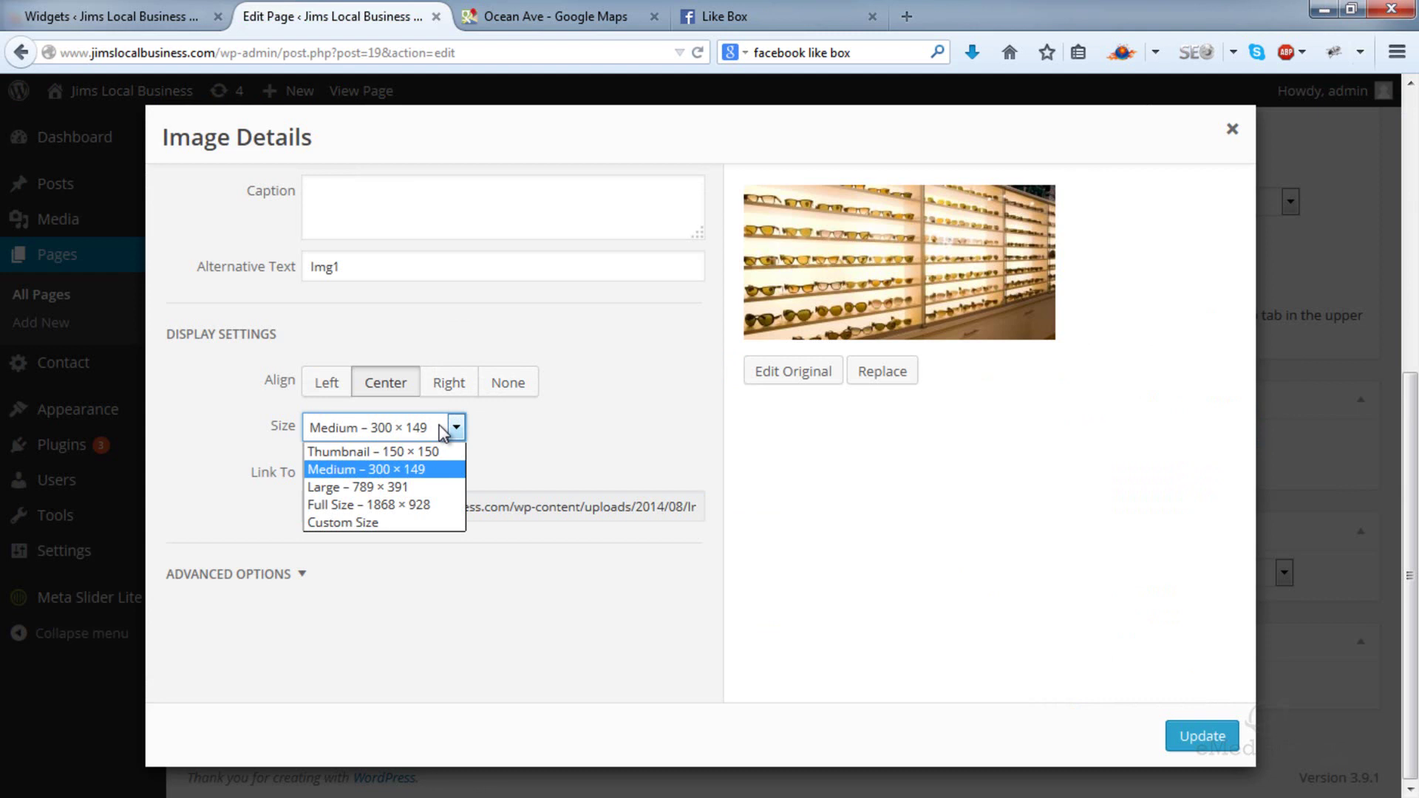
{"action": "left_click", "coordinate": [401, 506]}
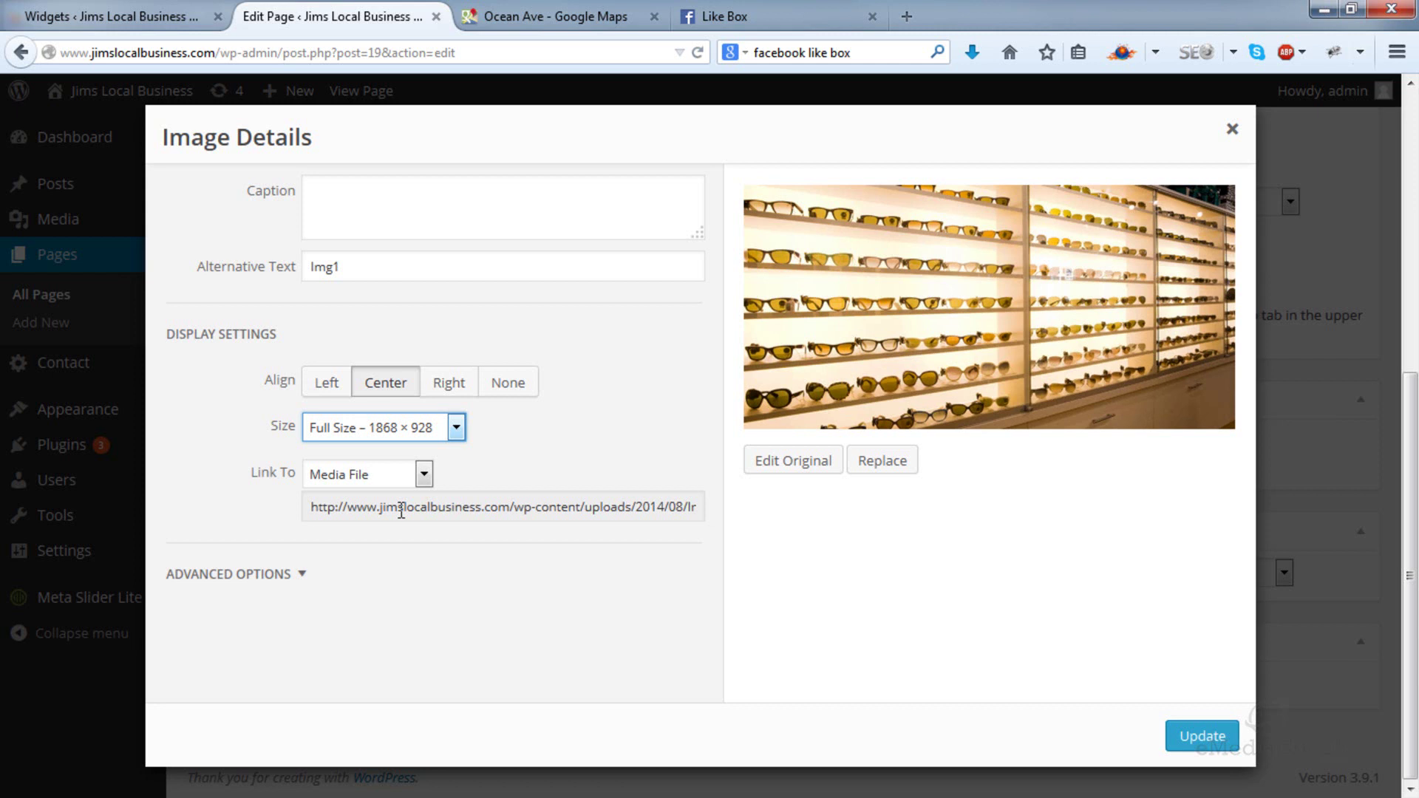
- Set the image's Link To option to None and apply the image details
{"action": "left_click", "coordinate": [407, 478]}
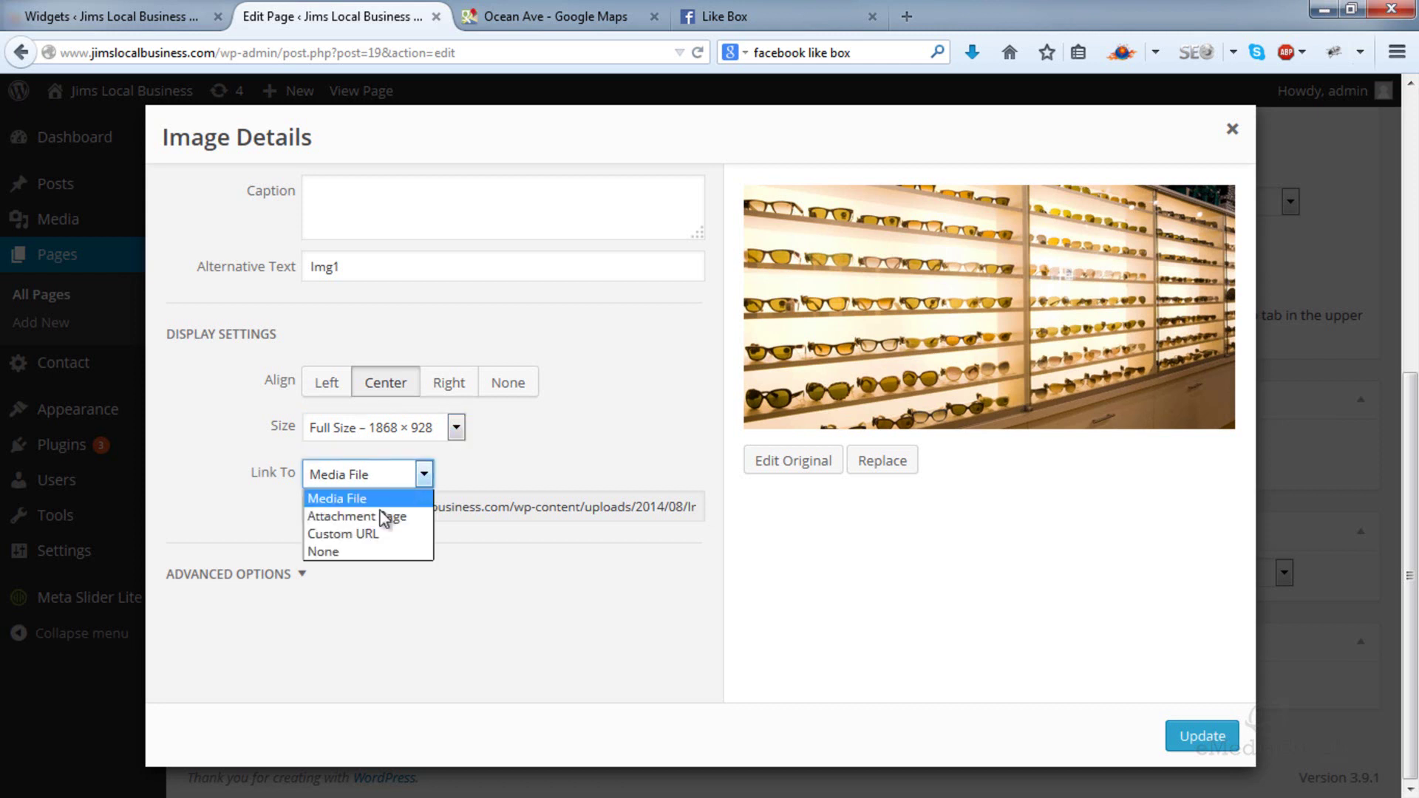
{"action": "left_click", "coordinate": [348, 552]}
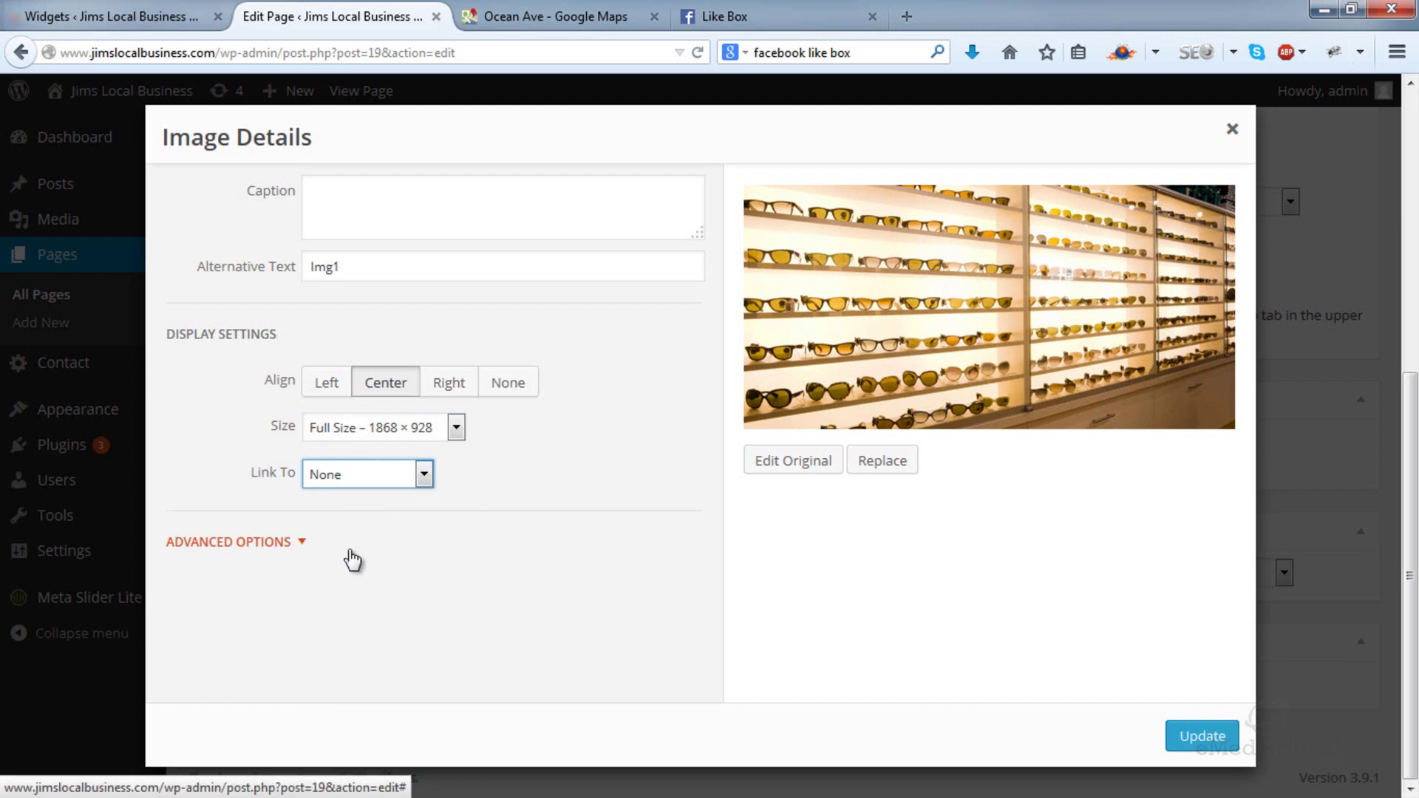
{"action": "left_click", "coordinate": [391, 488]}
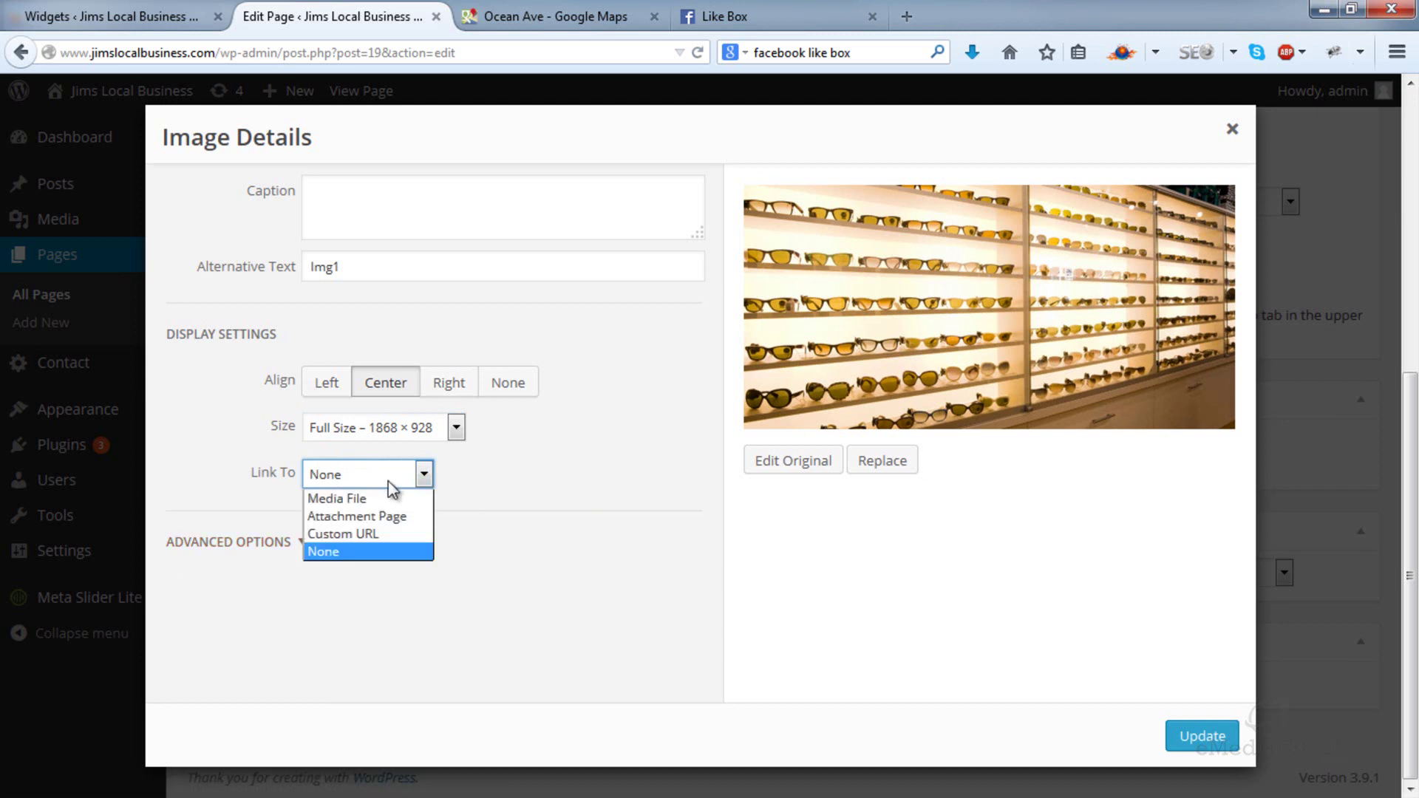
{"action": "left_click", "coordinate": [368, 533]}
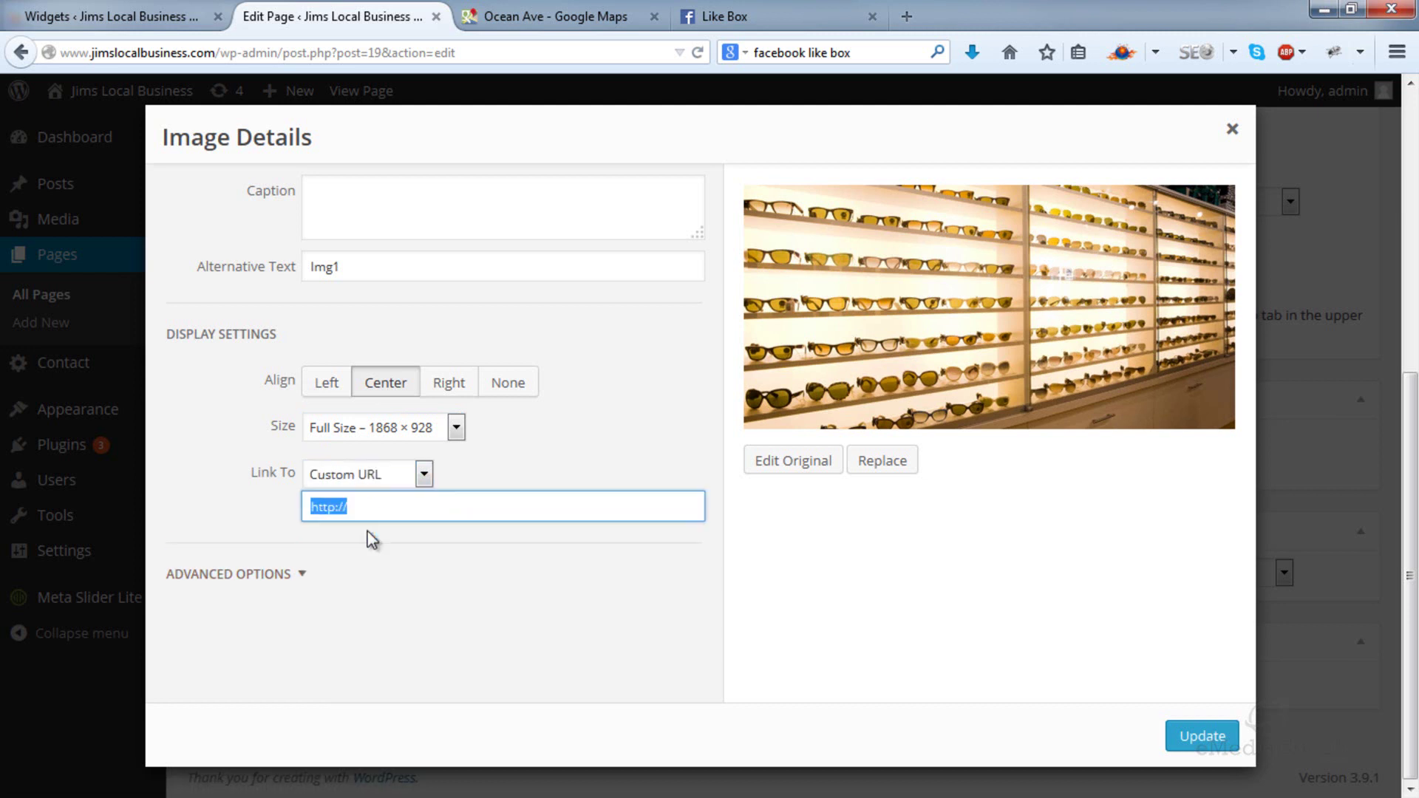
{"action": "left_click", "coordinate": [377, 474]}
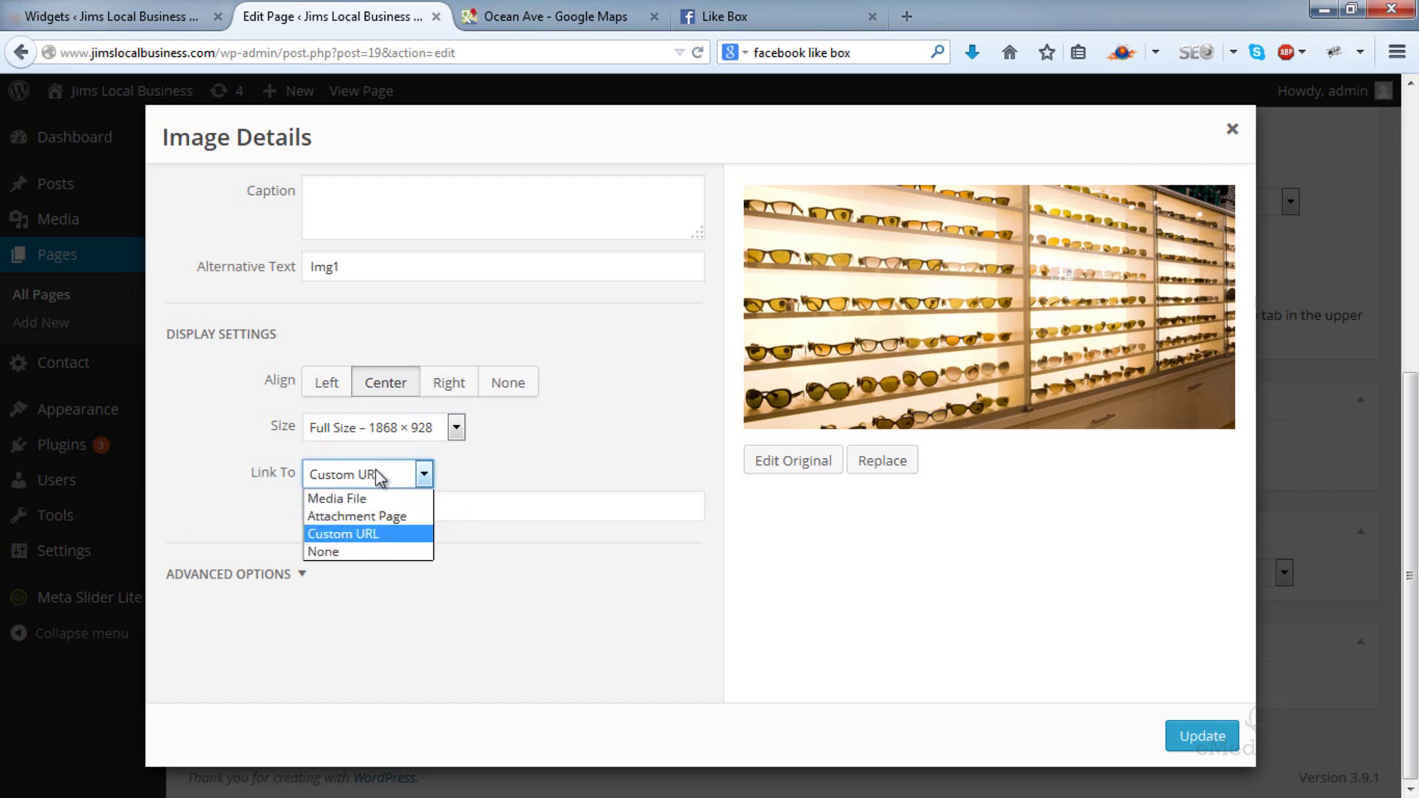
{"action": "left_click", "coordinate": [344, 555]}
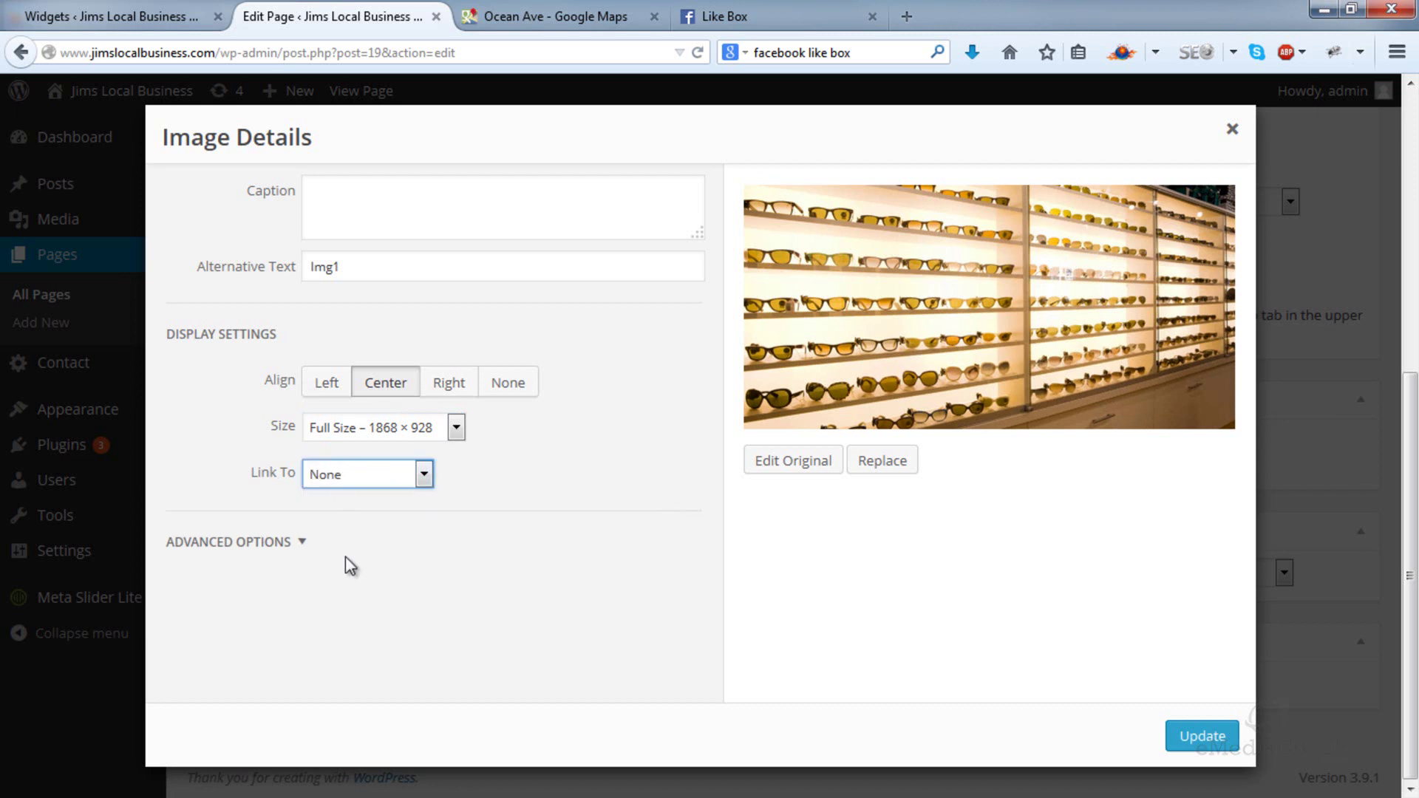
{"action": "left_click", "coordinate": [1188, 743]}
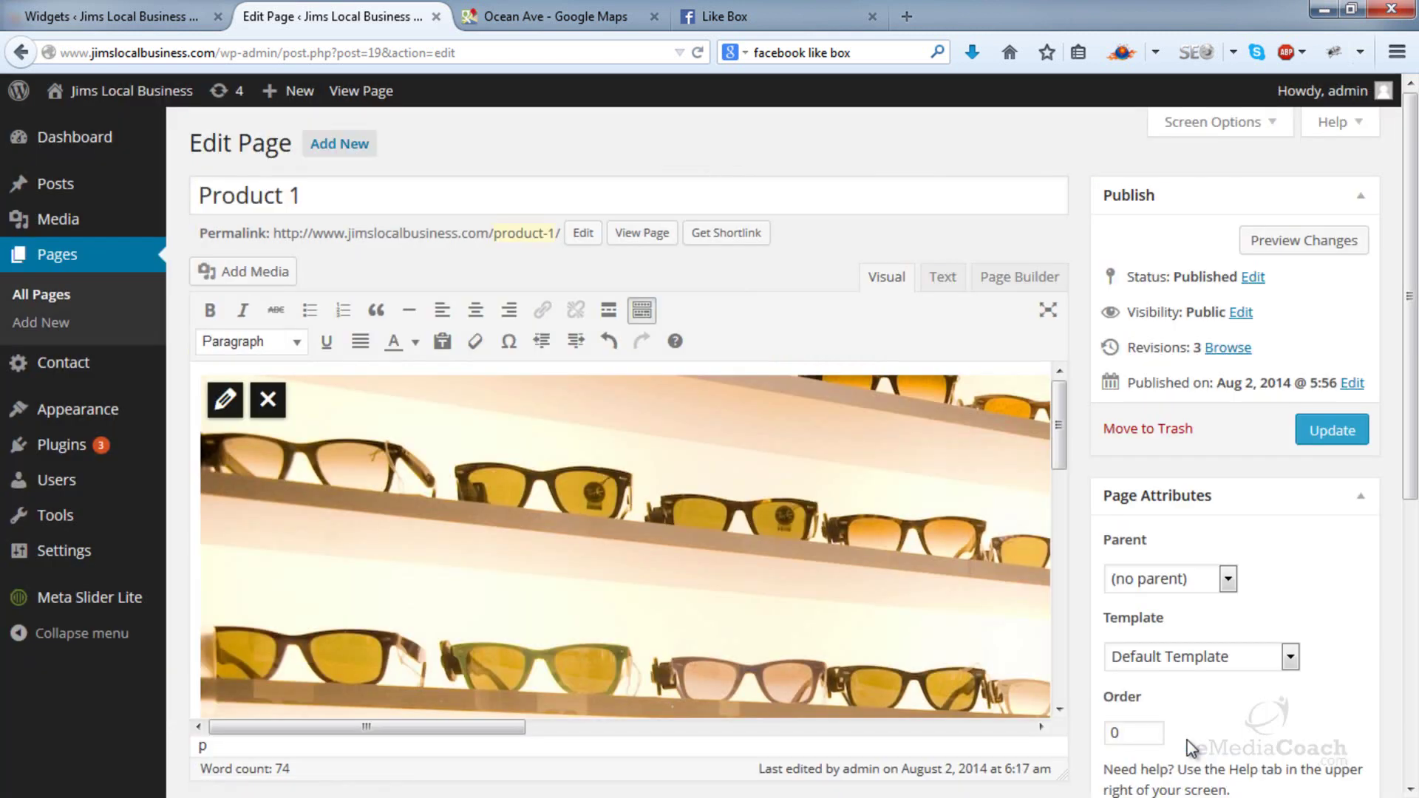
- Update the Product 1 page and view it on the site to check the resized image
{"action": "left_click", "coordinate": [1336, 442]}
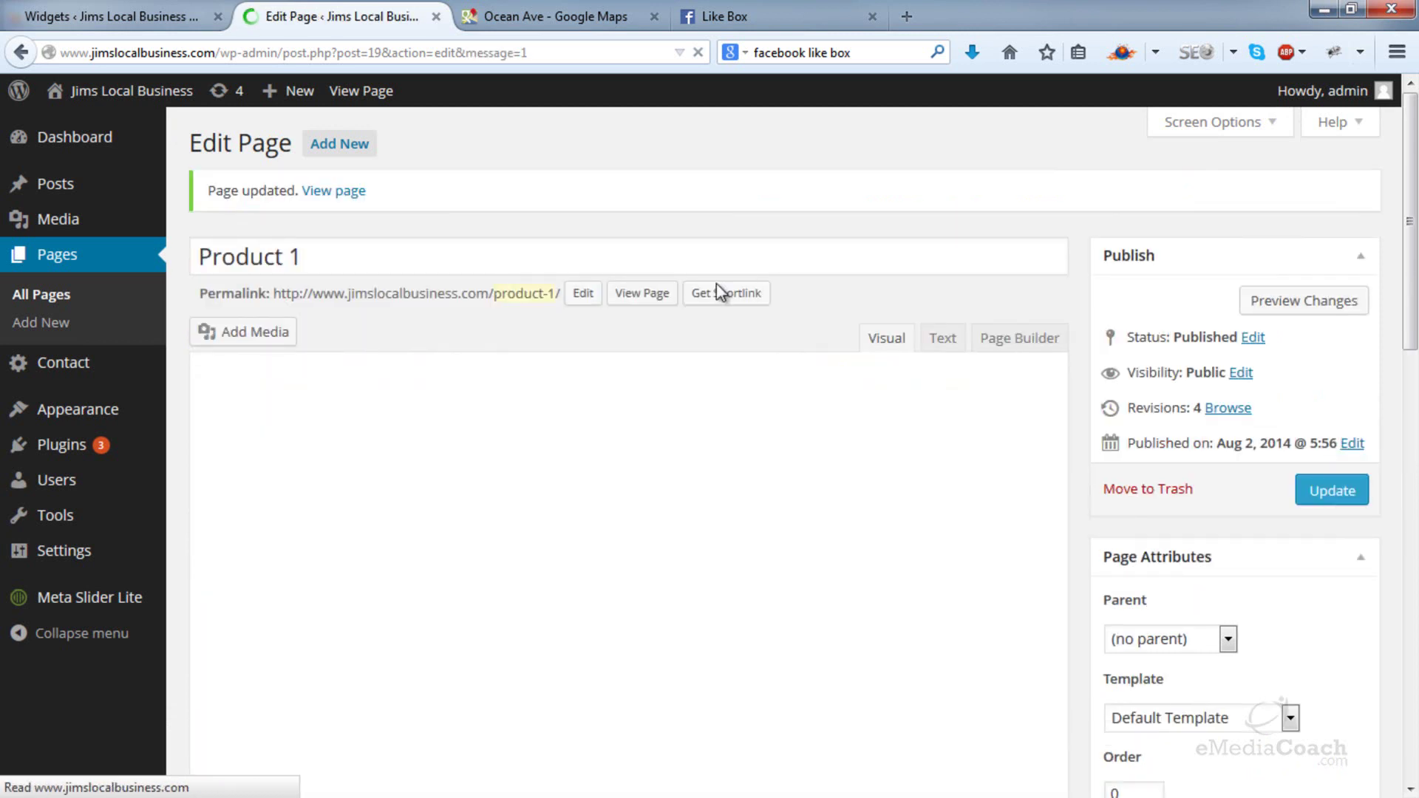
{"action": "left_click", "coordinate": [641, 293]}
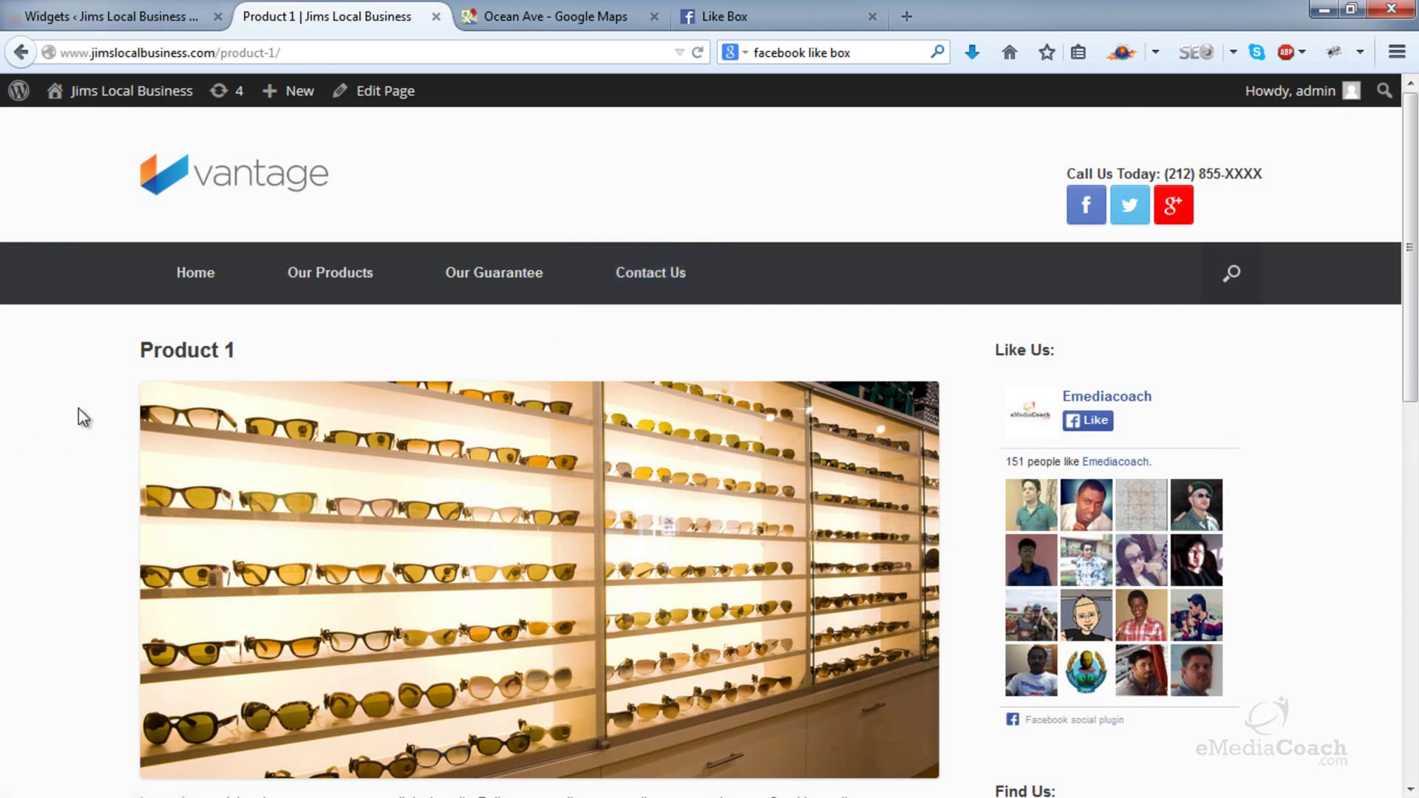
{"action": "scroll", "coordinate": [81, 411], "scroll_direction": "down", "scroll_amount": 3}
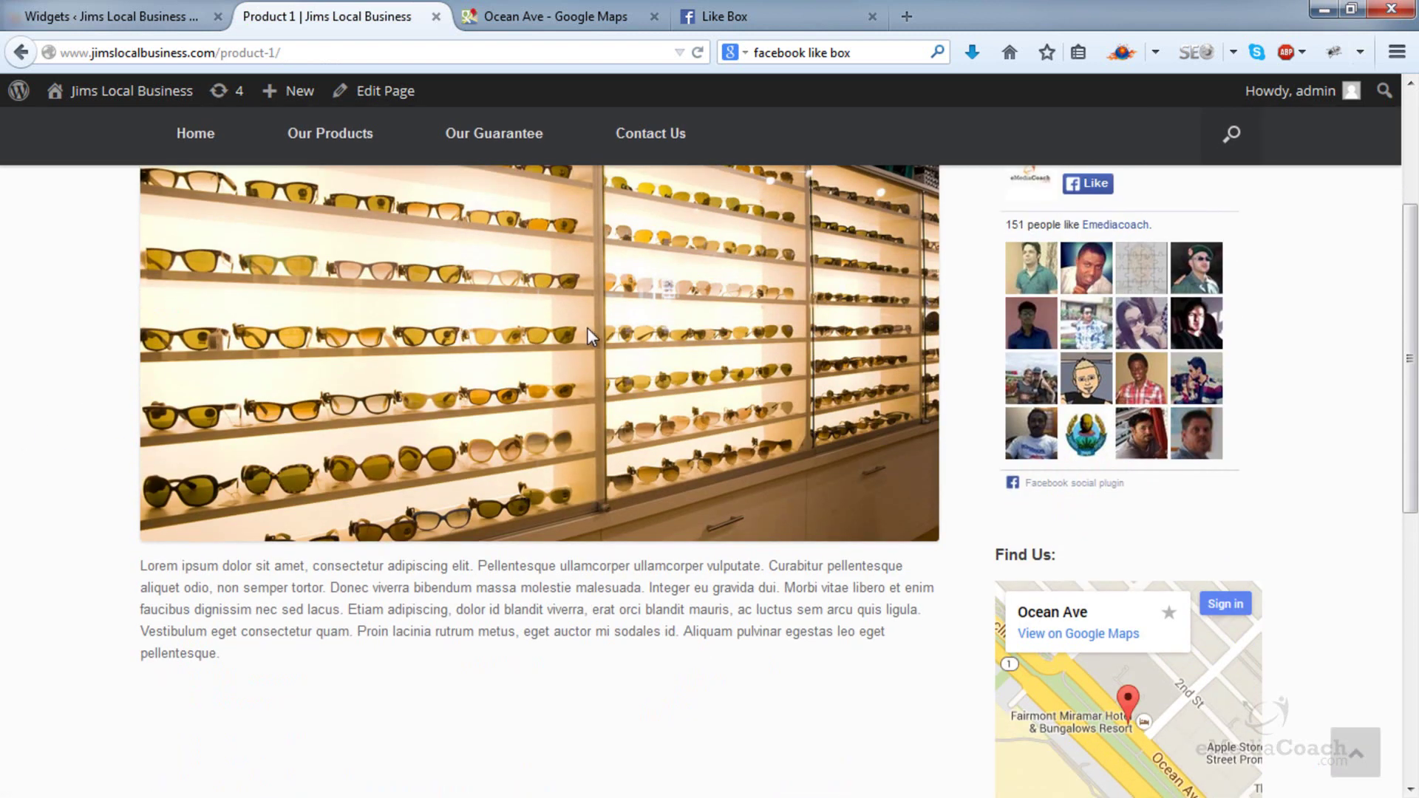
{"action": "scroll", "coordinate": [391, 375], "scroll_direction": "down", "scroll_amount": 3}
{"action": "scroll", "coordinate": [391, 374], "scroll_direction": "up", "scroll_amount": 6}
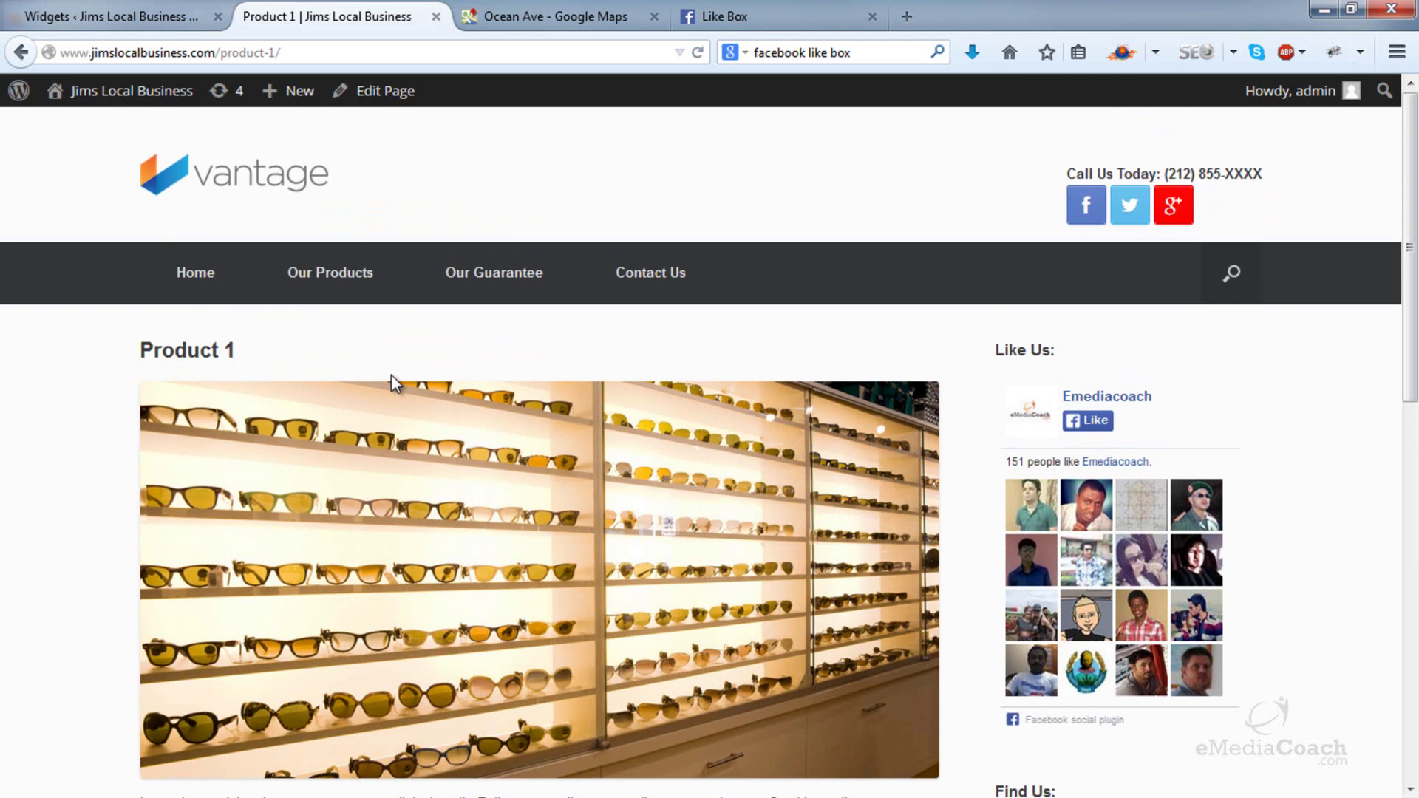
- View the site's Contact Us page, then open Contact form 1 from the Contact Form 7 plugin's settings
{"action": "left_click", "coordinate": [627, 294]}
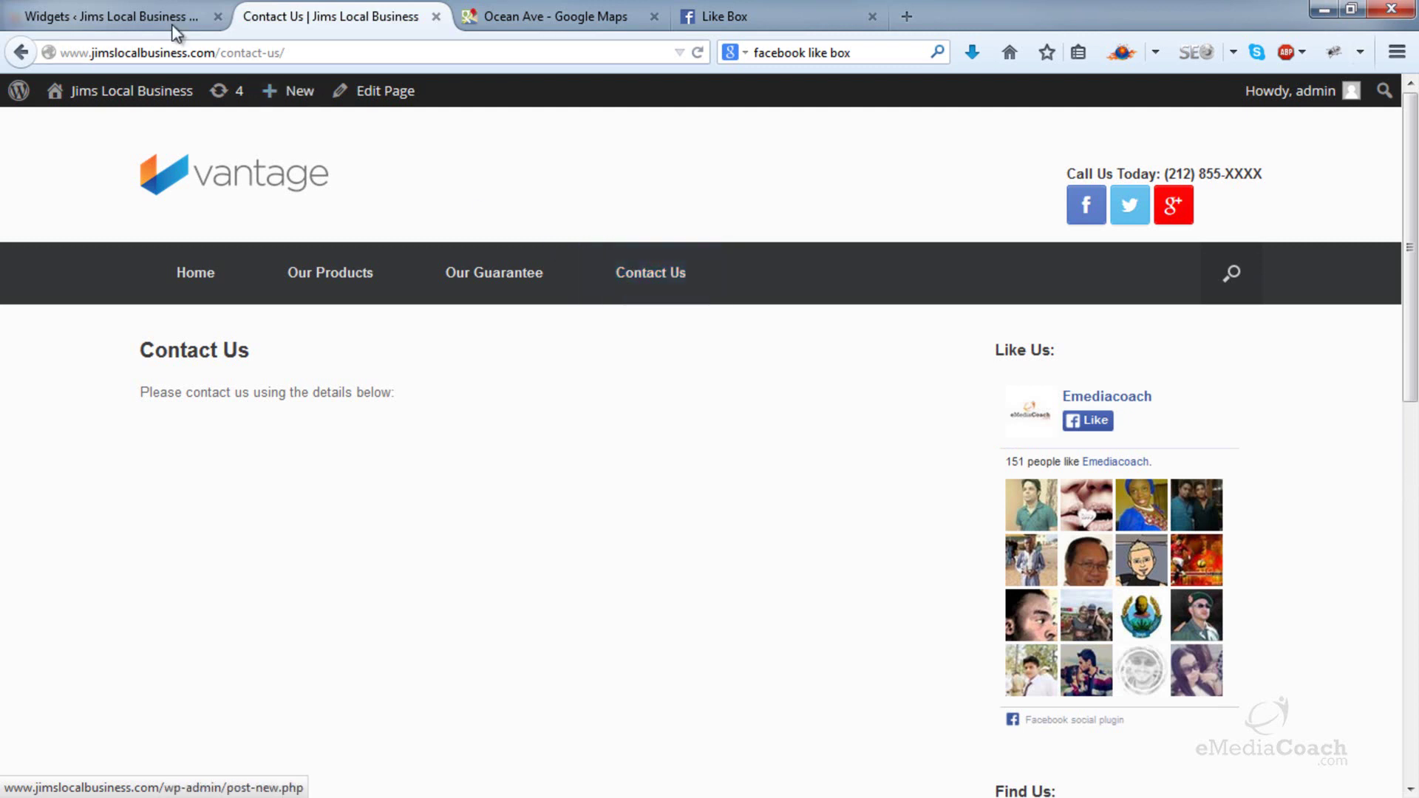
{"action": "left_click", "coordinate": [141, 17]}
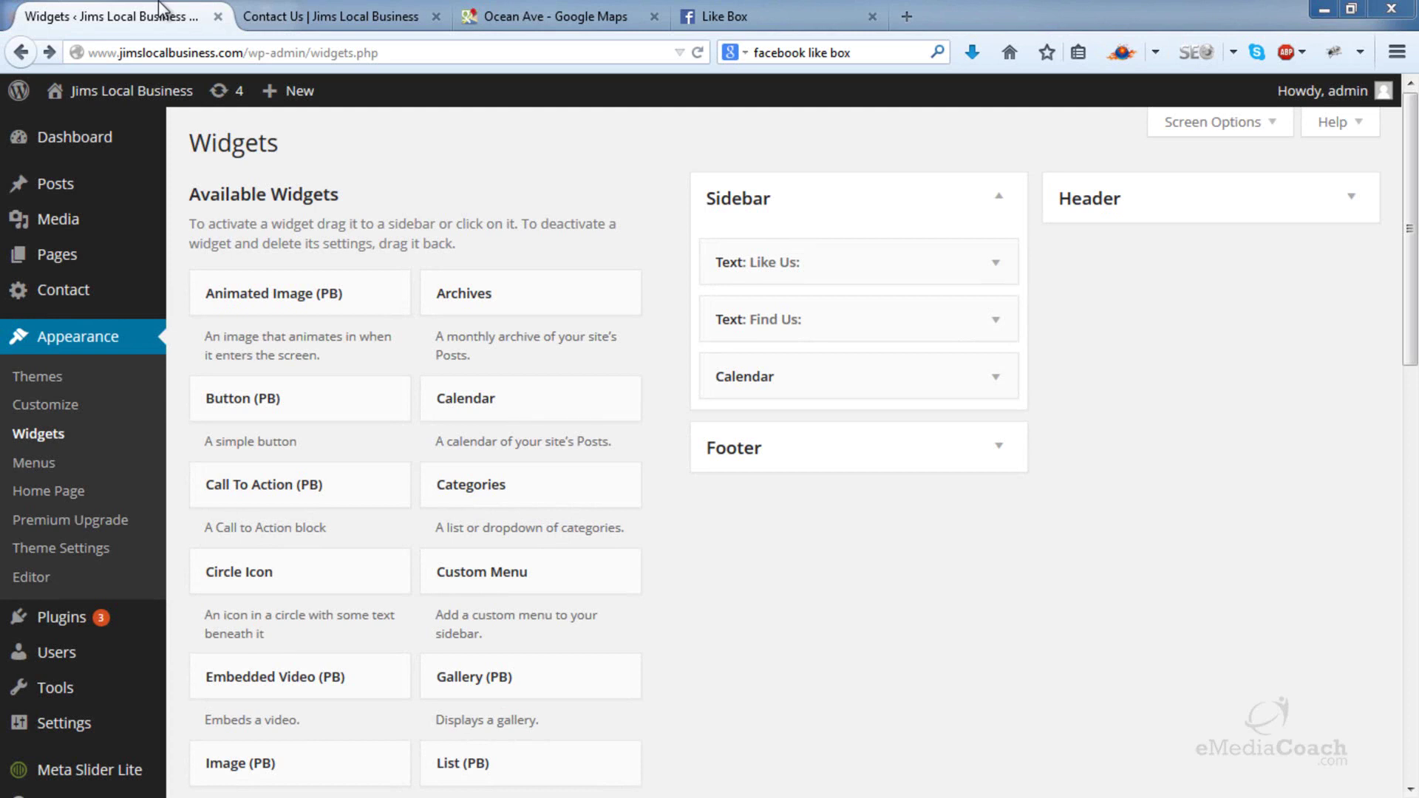
{"action": "left_click", "coordinate": [70, 619]}
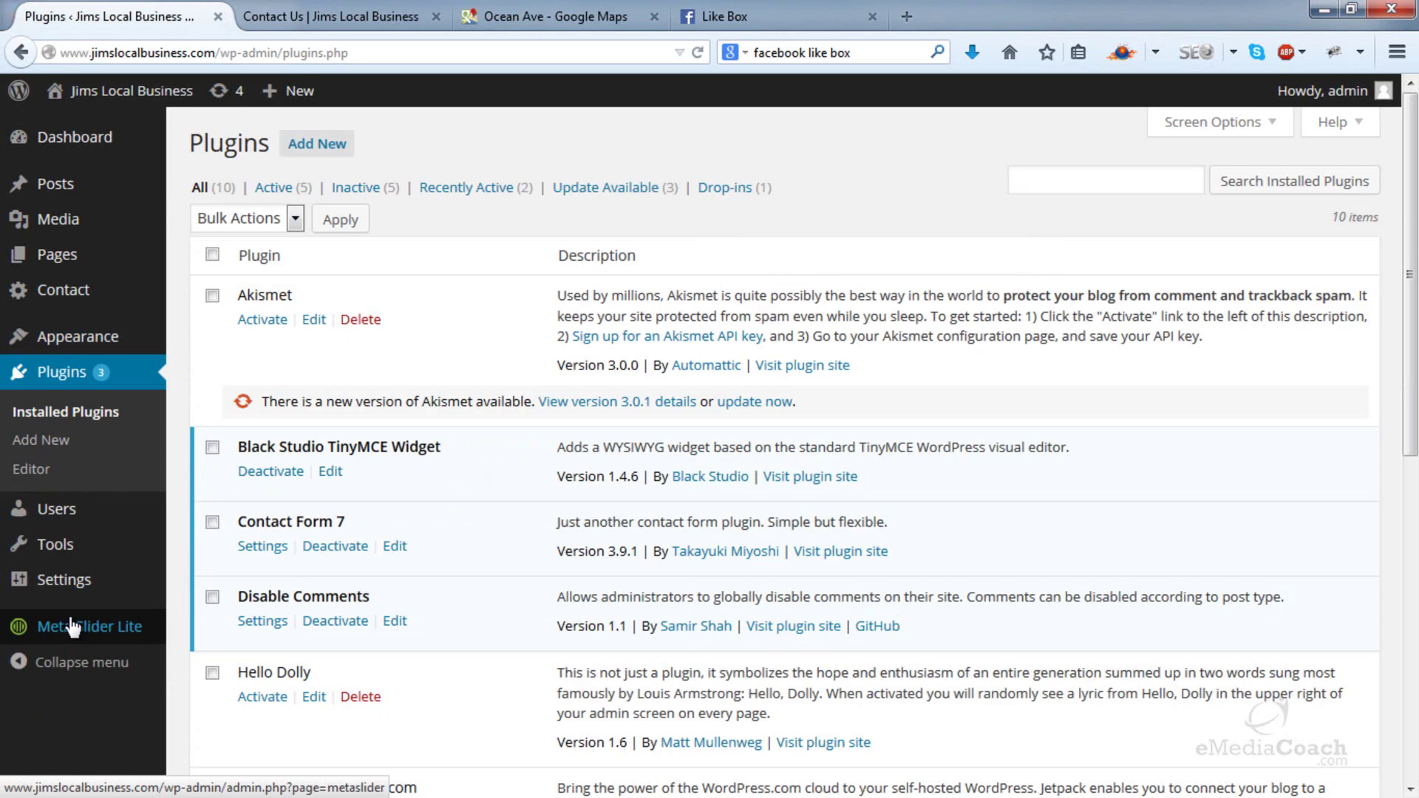
{"action": "left_click", "coordinate": [262, 550]}
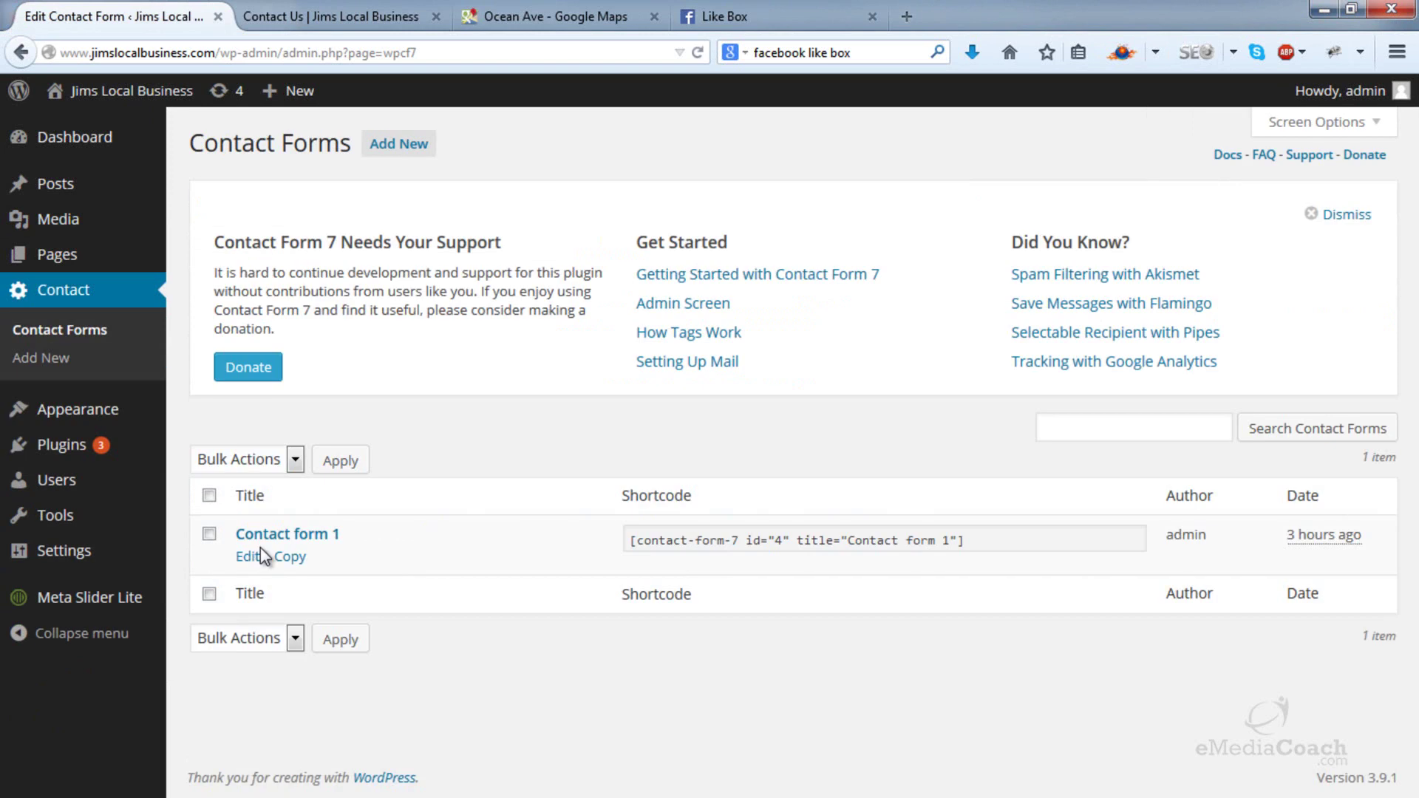
{"action": "left_click", "coordinate": [275, 539]}
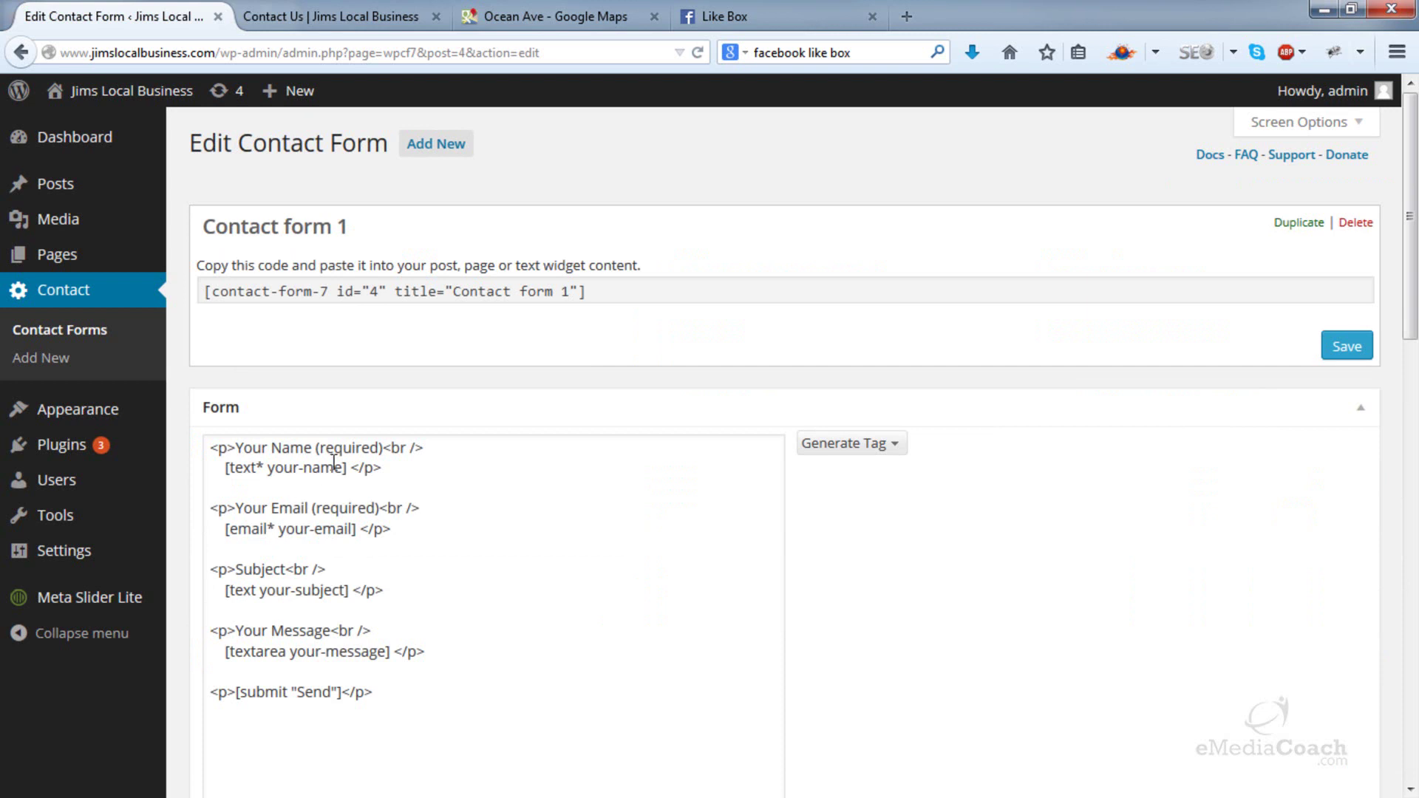
- Examine Contact form 1's field template, then expand its Mail section to review the recipient address and message body
{"action": "scroll", "coordinate": [335, 455], "scroll_direction": "down", "scroll_amount": 3}
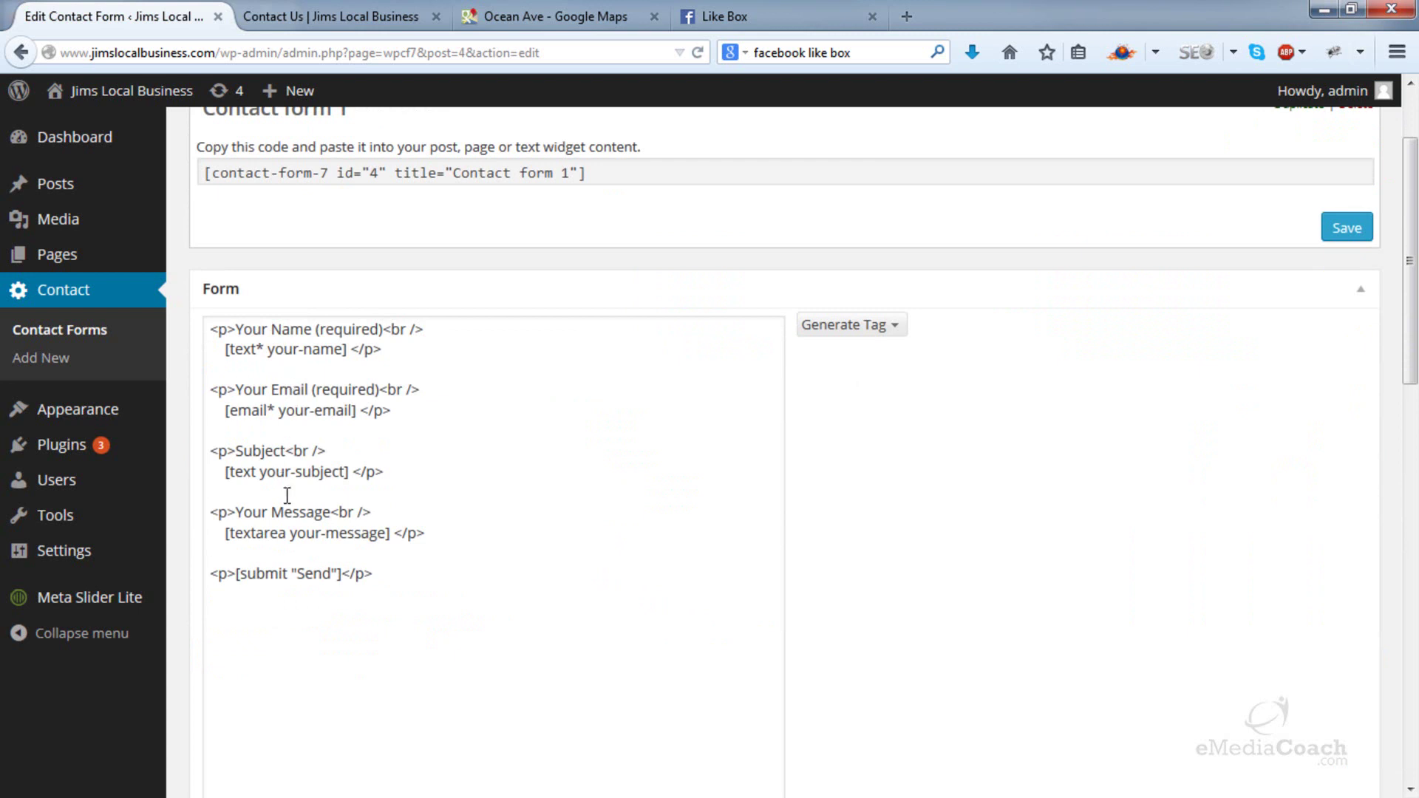
{"action": "scroll", "coordinate": [290, 516], "scroll_direction": "down", "scroll_amount": 2}
{"action": "scroll", "coordinate": [291, 515], "scroll_direction": "down", "scroll_amount": 10}
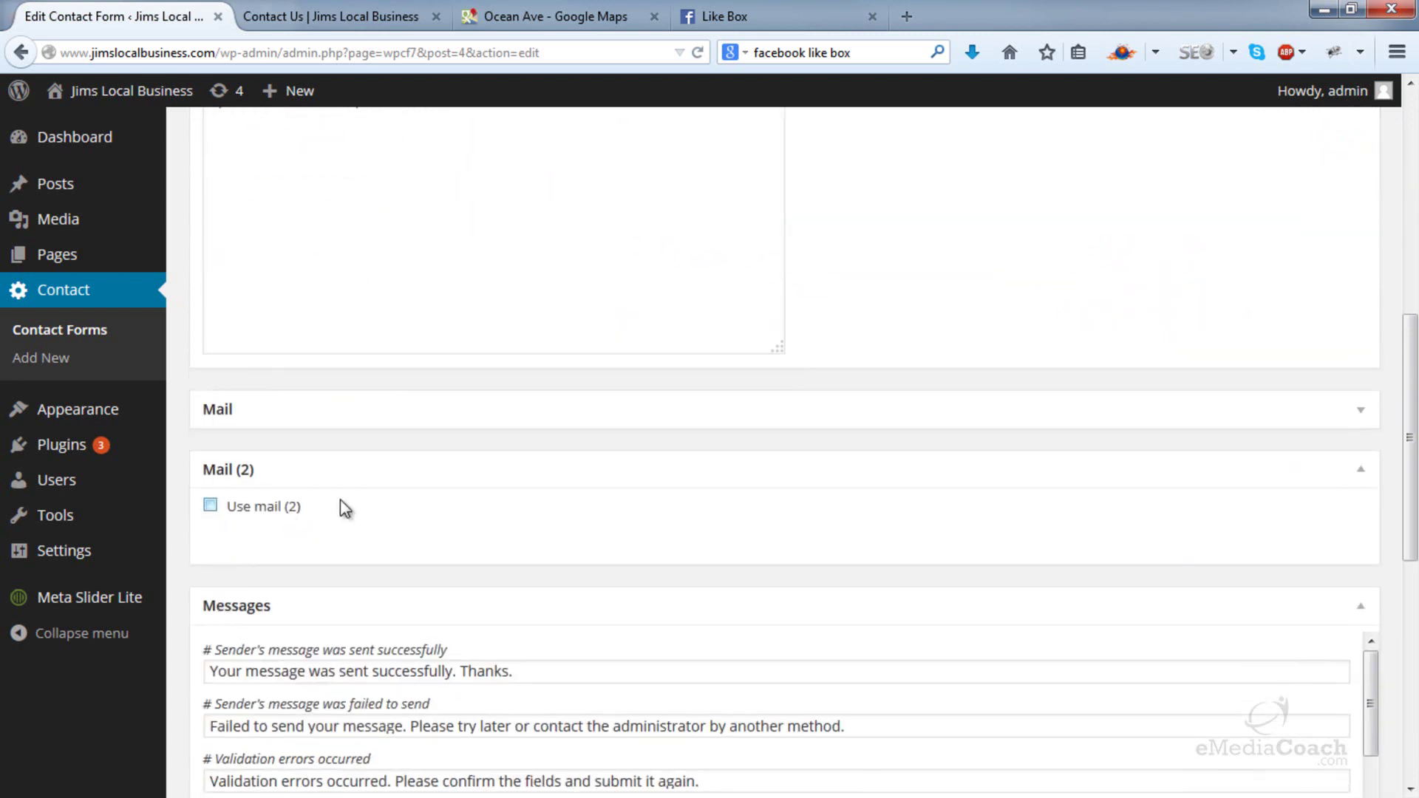
{"action": "left_click", "coordinate": [1357, 428]}
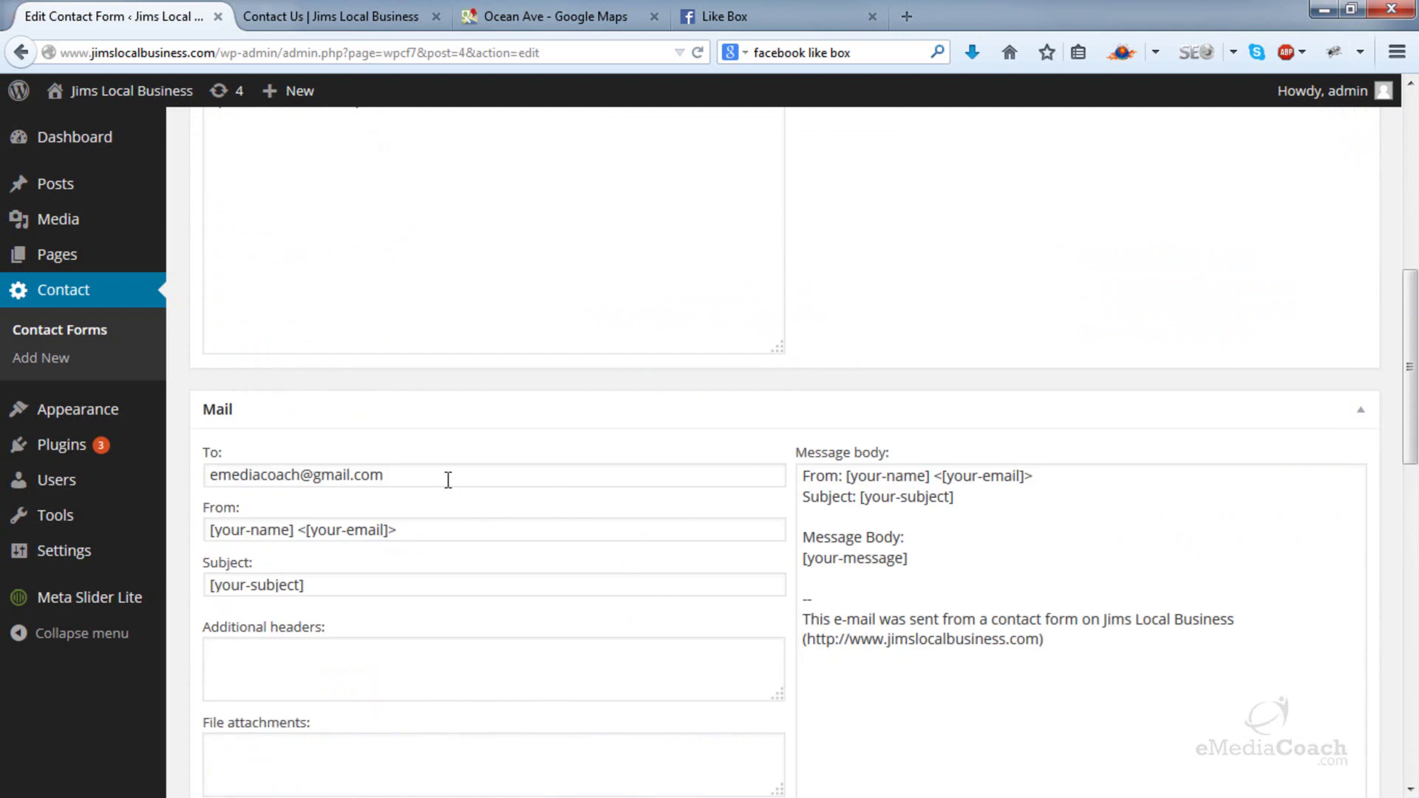
{"action": "left_click_drag", "start_coordinate": [447, 480], "coordinate": [191, 470]}
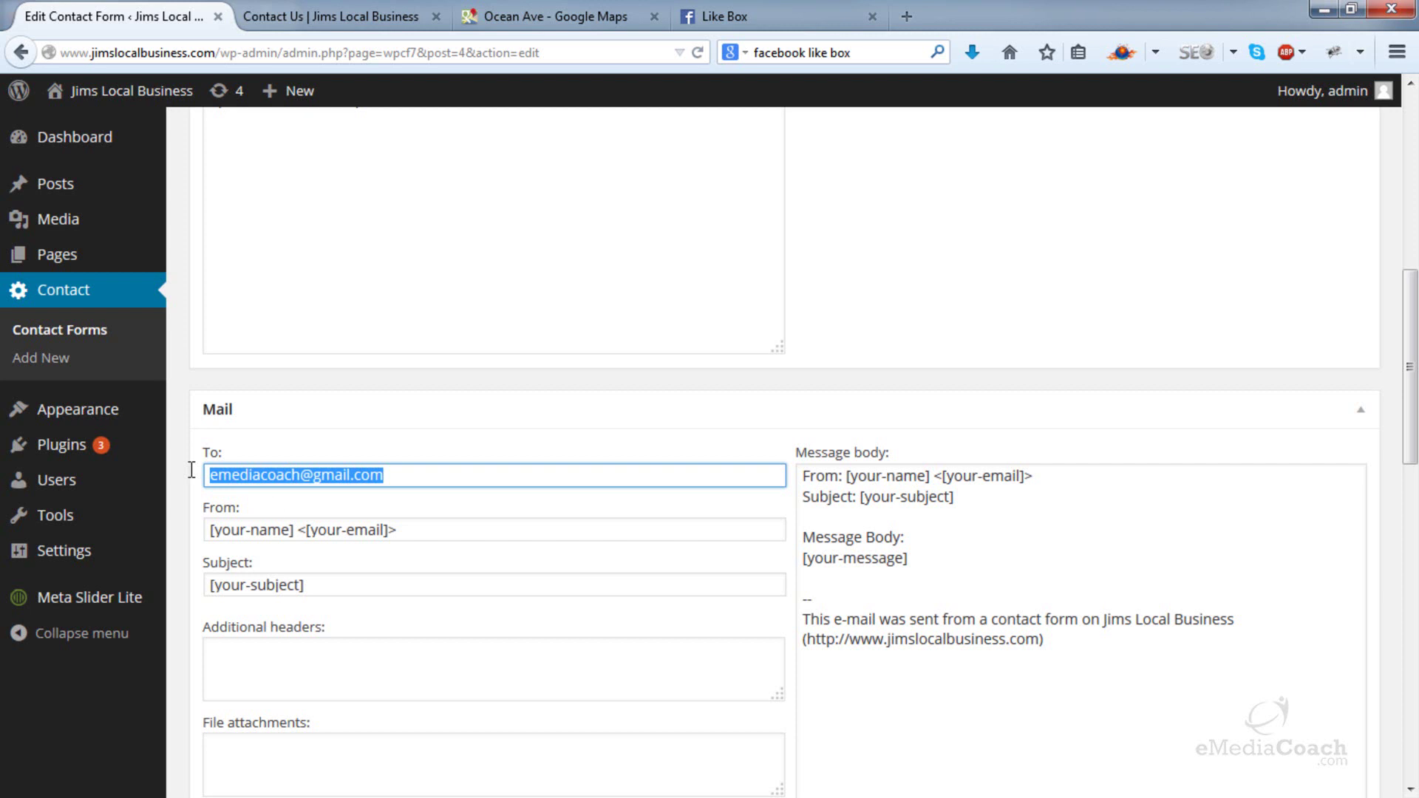
{"action": "left_click_drag", "start_coordinate": [1077, 646], "coordinate": [919, 548]}
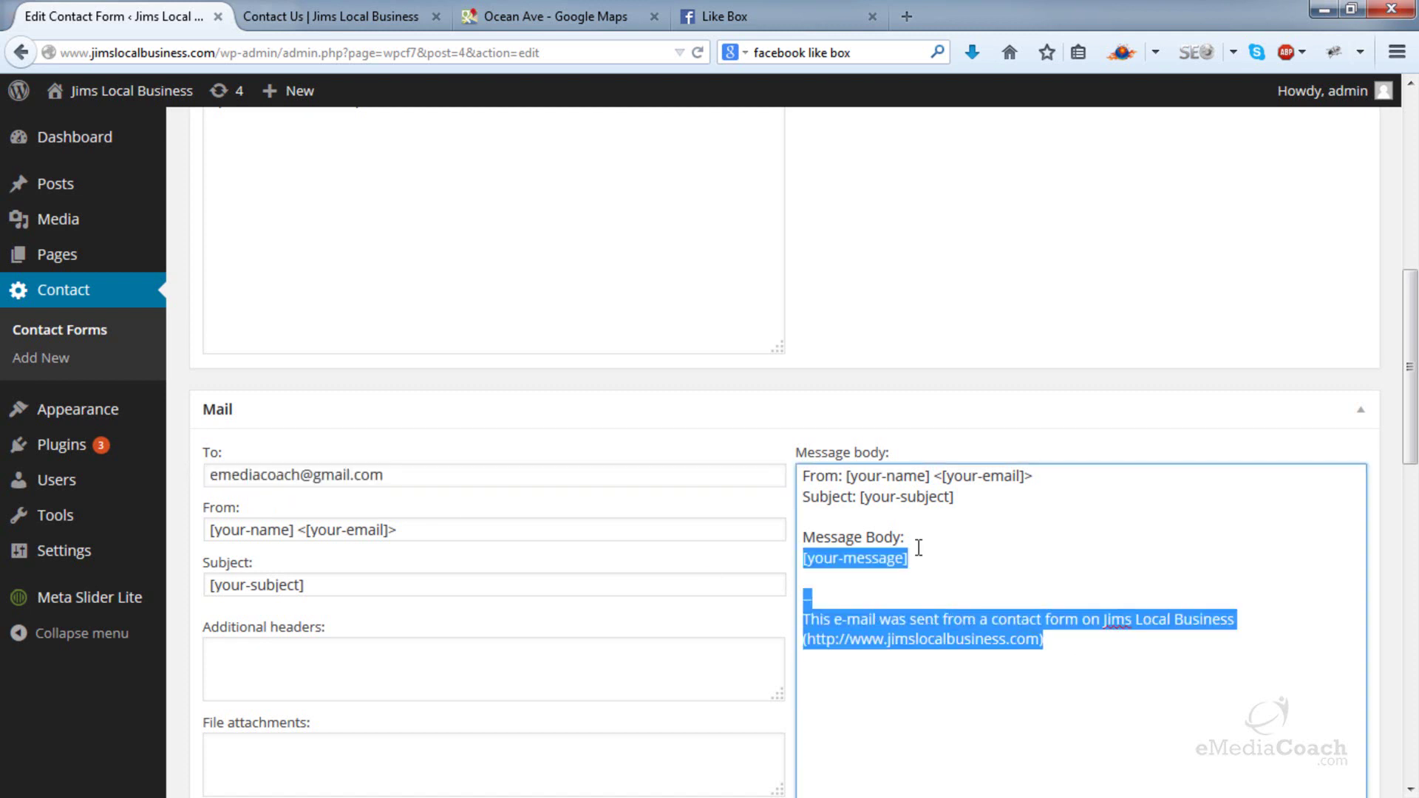
{"action": "key", "text": "ctrl+a"}
{"action": "left_click", "coordinate": [1034, 567]}
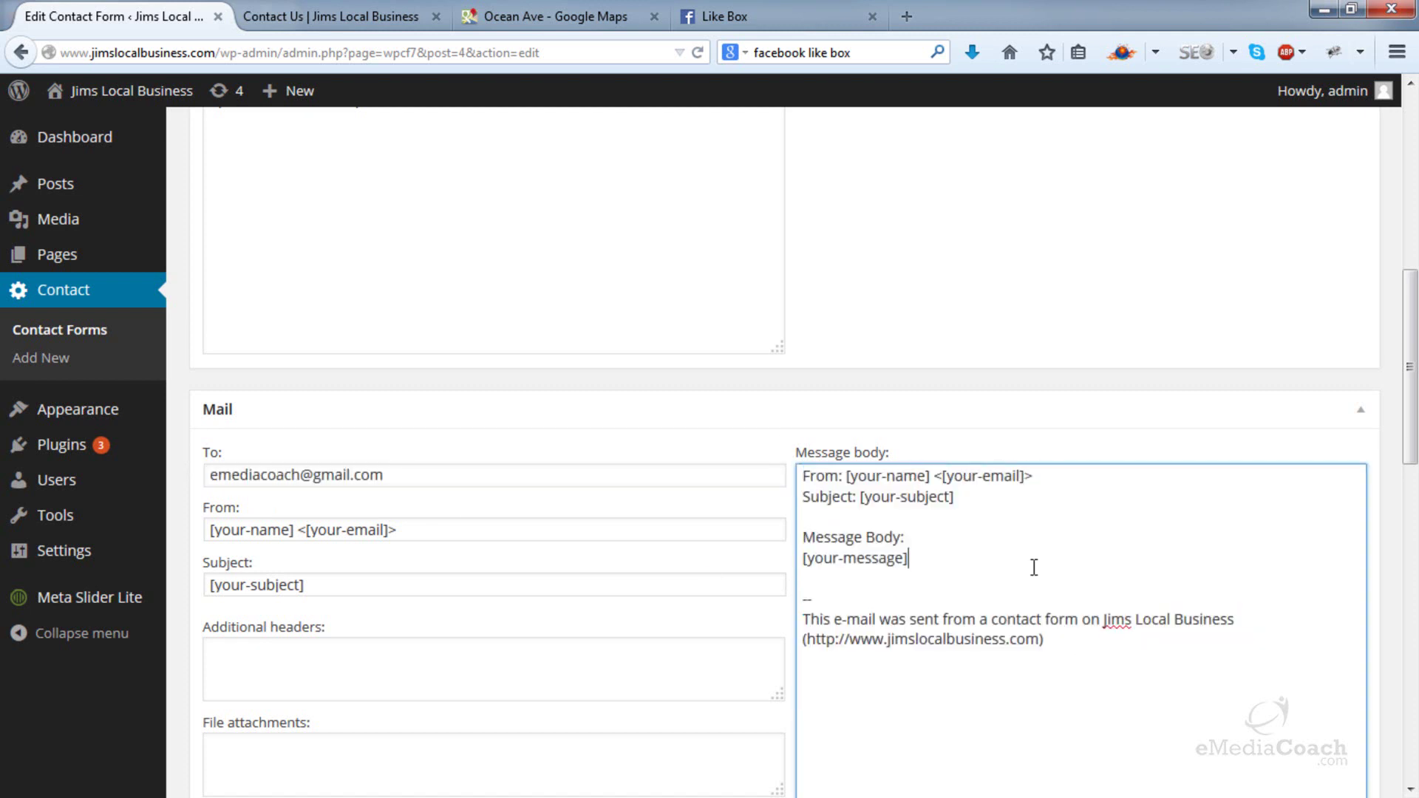
- Inspect the optional Mail (2) settings by enabling and disabling them, and look over the Messages section
{"action": "scroll", "coordinate": [1034, 567], "scroll_direction": "down", "scroll_amount": 5}
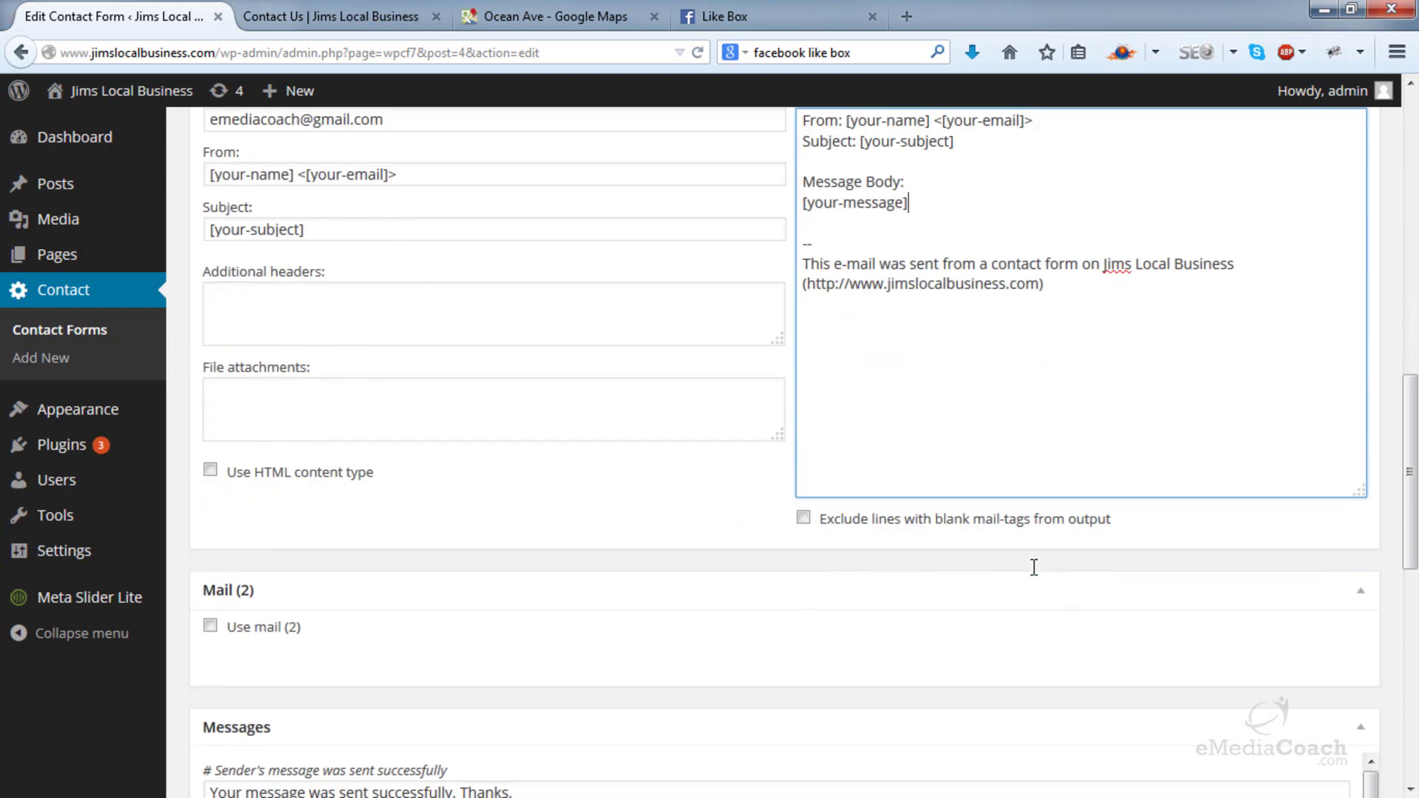
{"action": "scroll", "coordinate": [1032, 566], "scroll_direction": "down", "scroll_amount": 3}
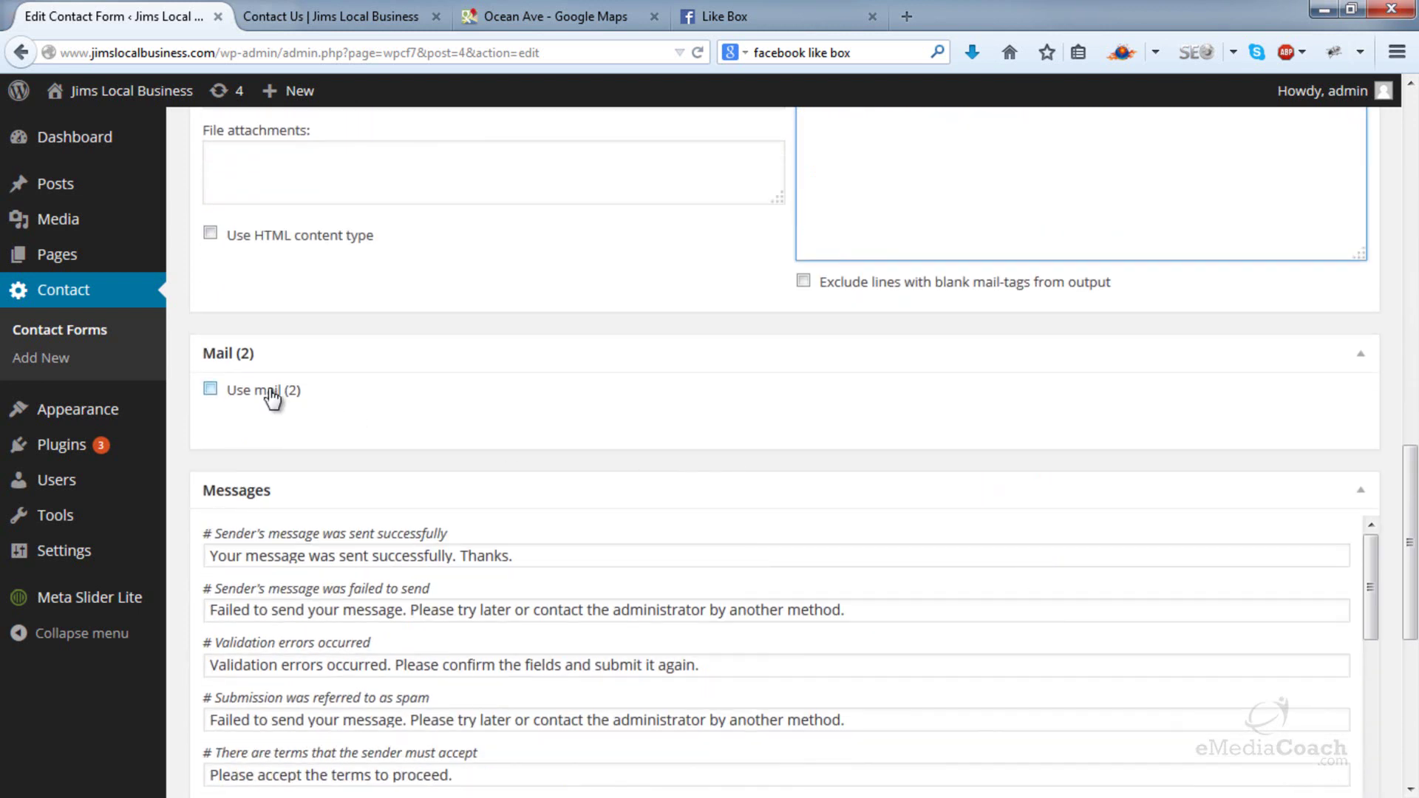
{"action": "left_click", "coordinate": [214, 386]}
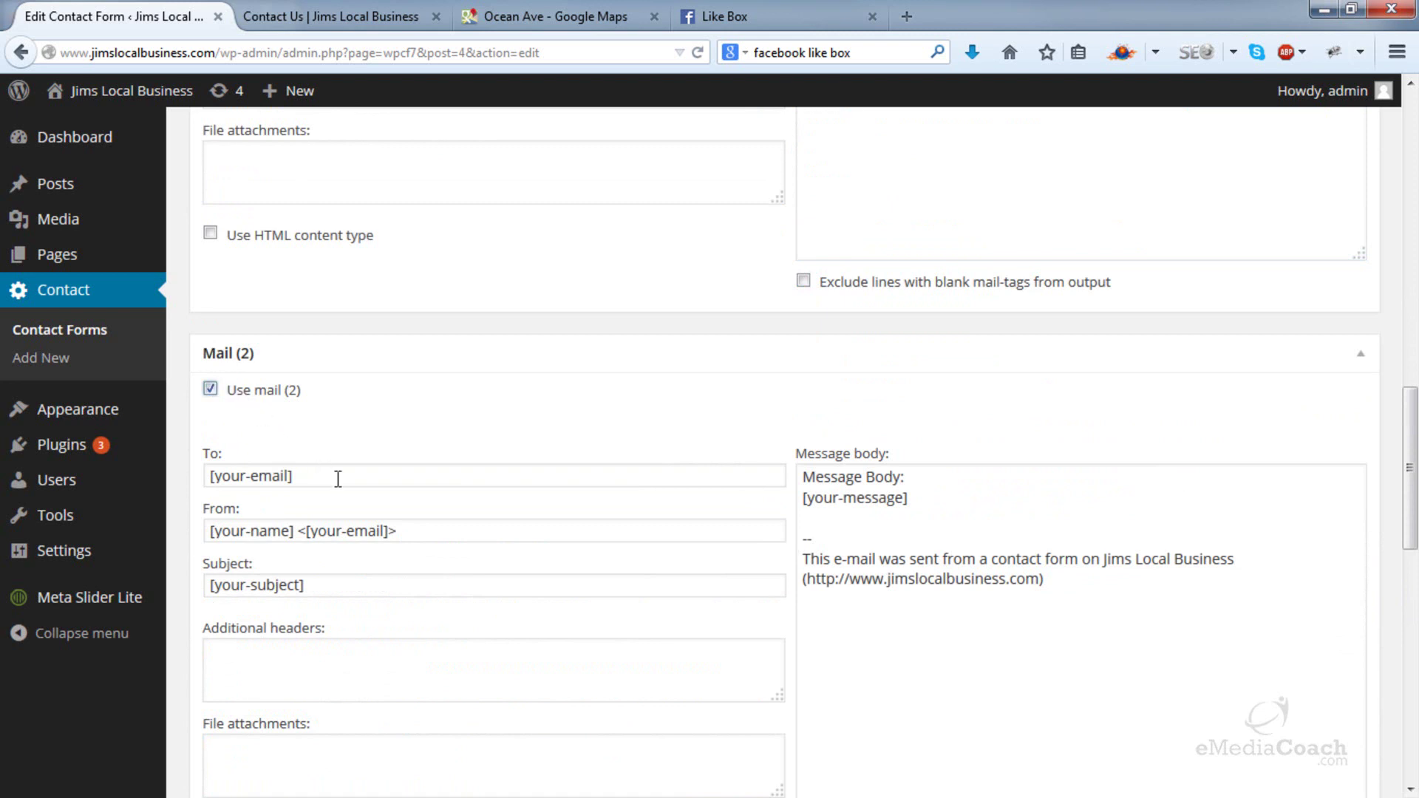
{"action": "left_click", "coordinate": [215, 389]}
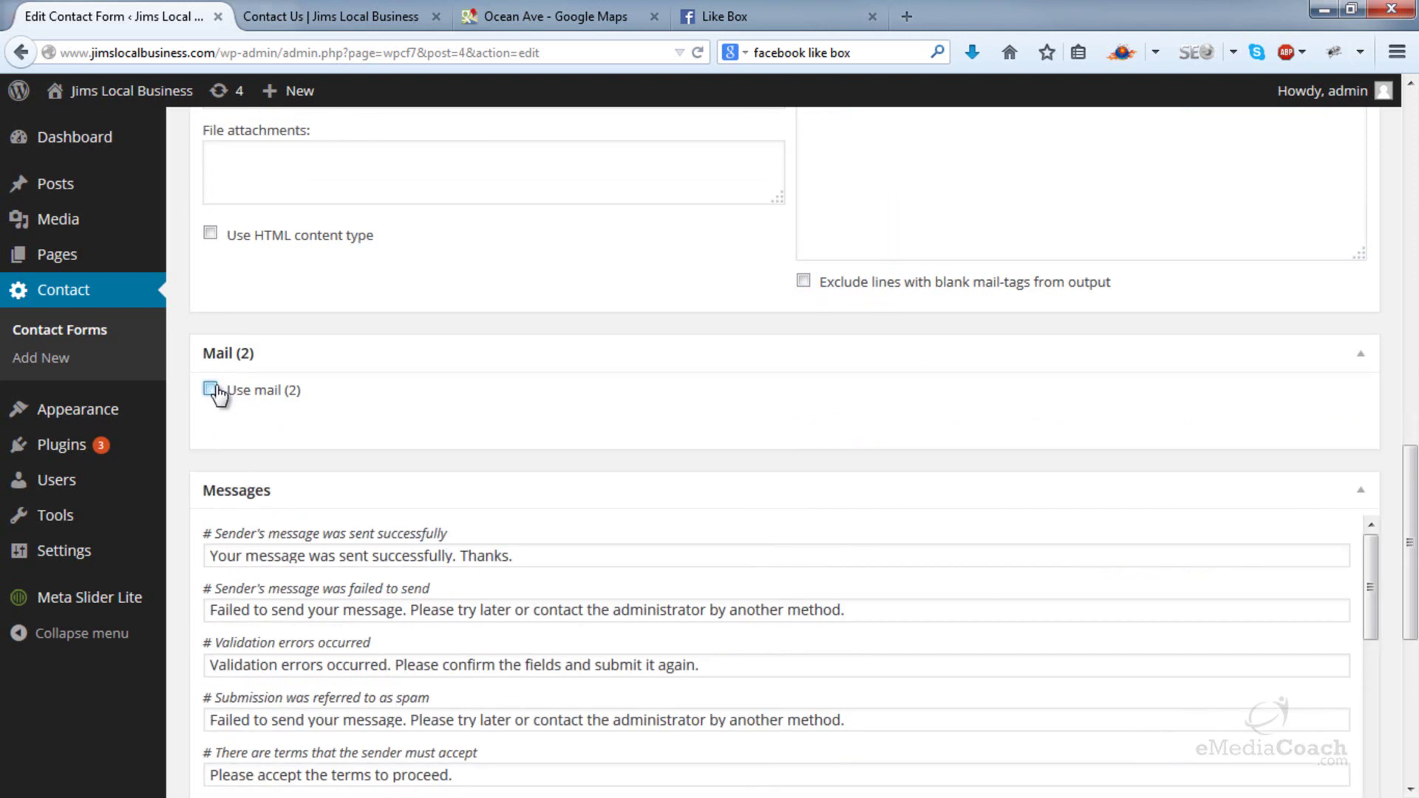
{"action": "scroll", "coordinate": [304, 380], "scroll_direction": "down", "scroll_amount": 3}
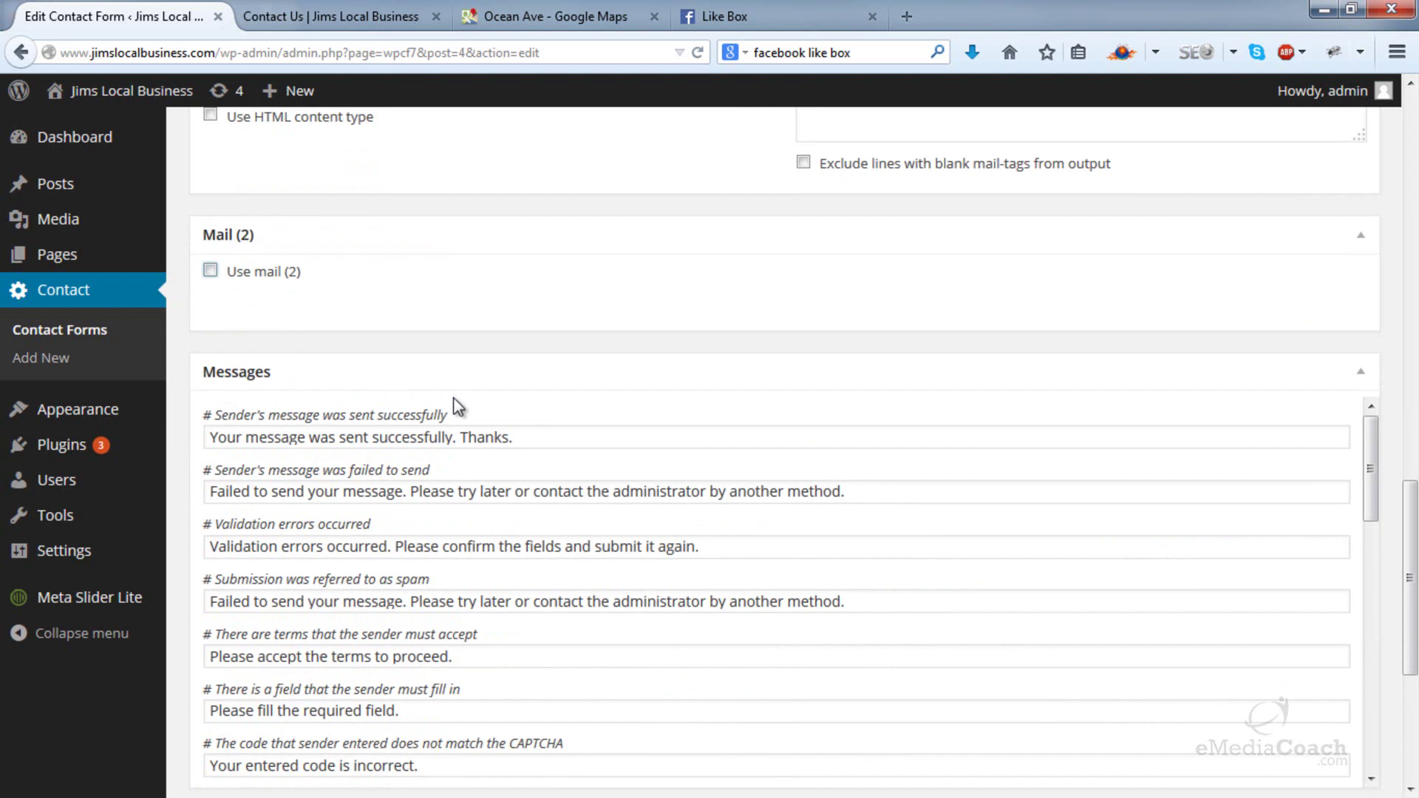
- Save Contact form 1 and copy its shortcode
{"action": "scroll", "coordinate": [459, 407], "scroll_direction": "up", "scroll_amount": 15}
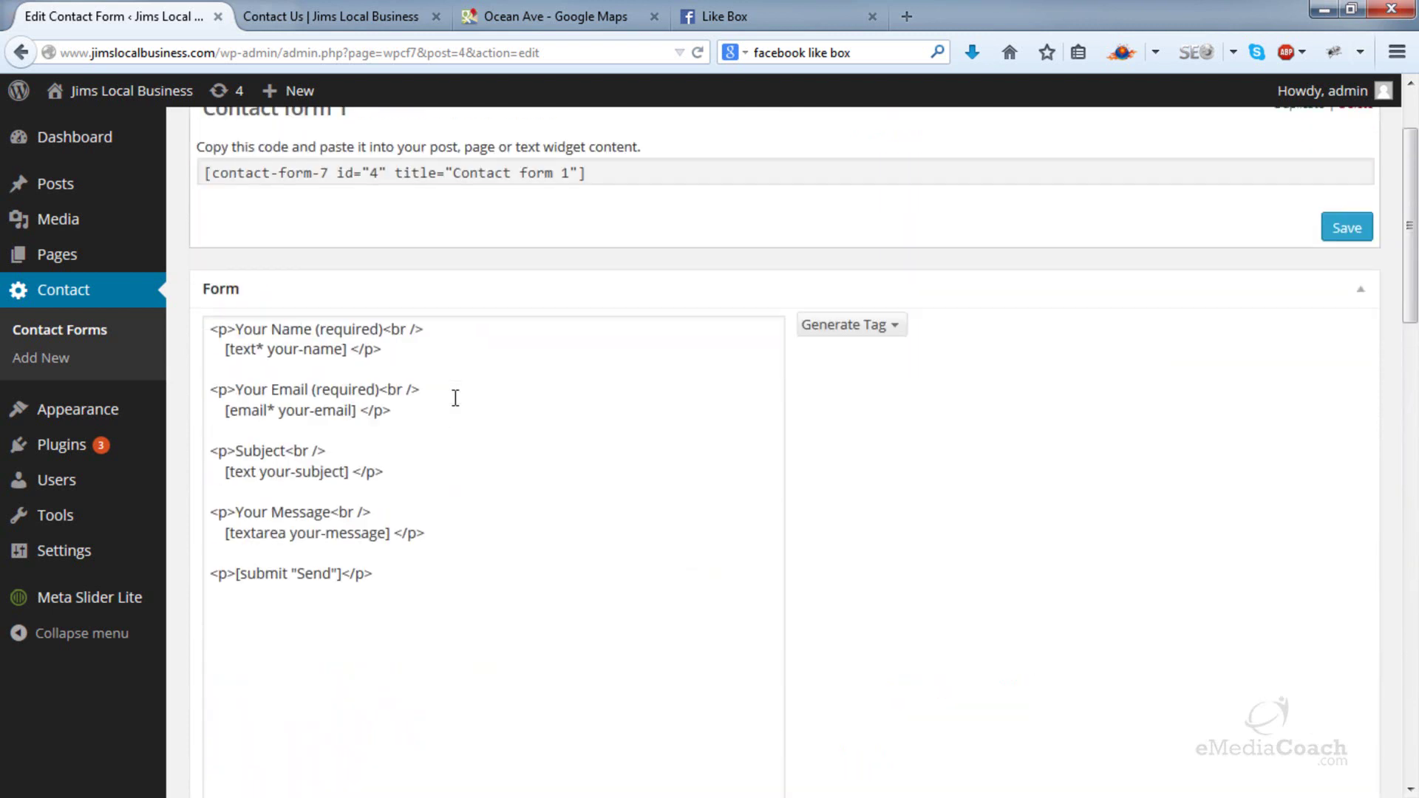
{"action": "left_click", "coordinate": [1352, 231]}
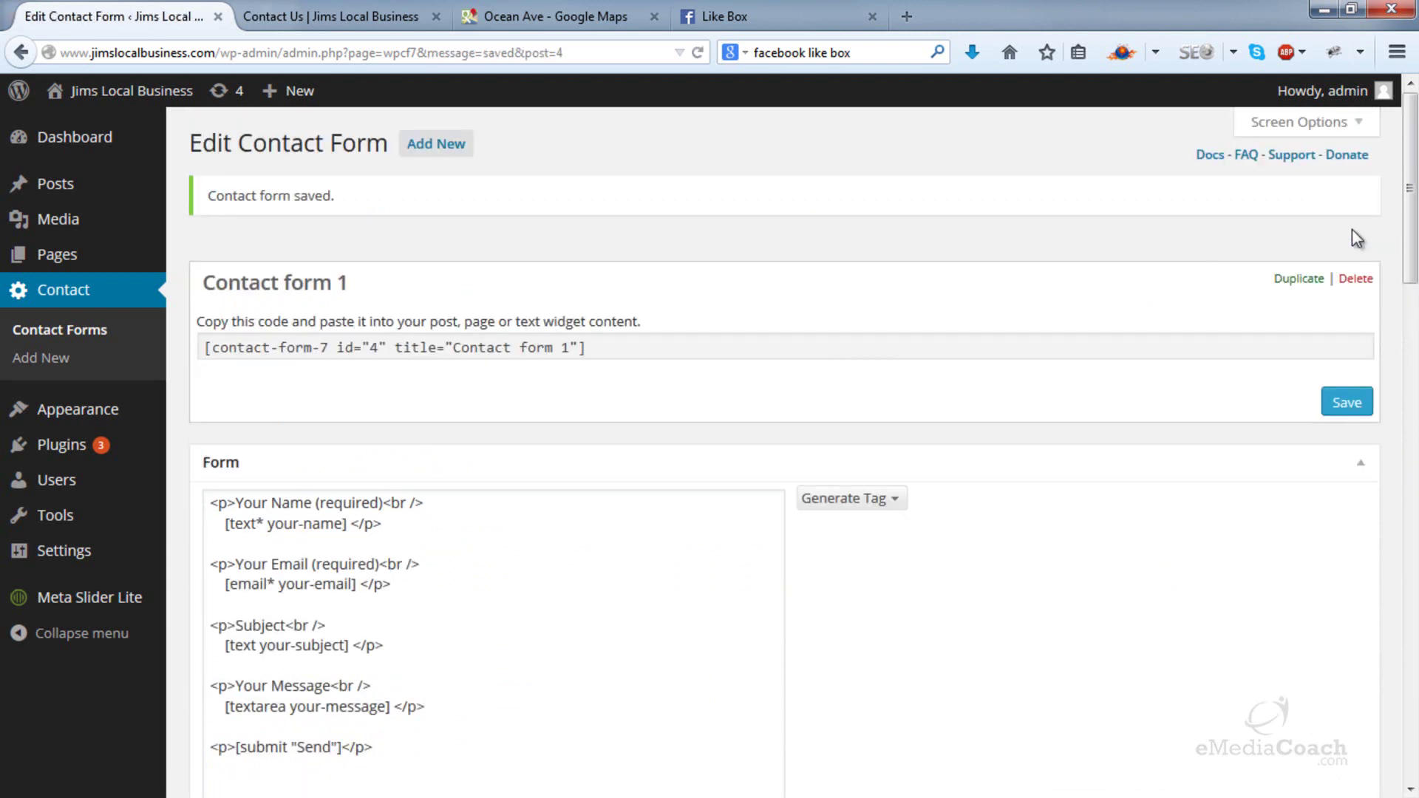
{"action": "left_click", "coordinate": [639, 348]}
{"action": "left_click_drag", "start_coordinate": [207, 347], "coordinate": [614, 332]}
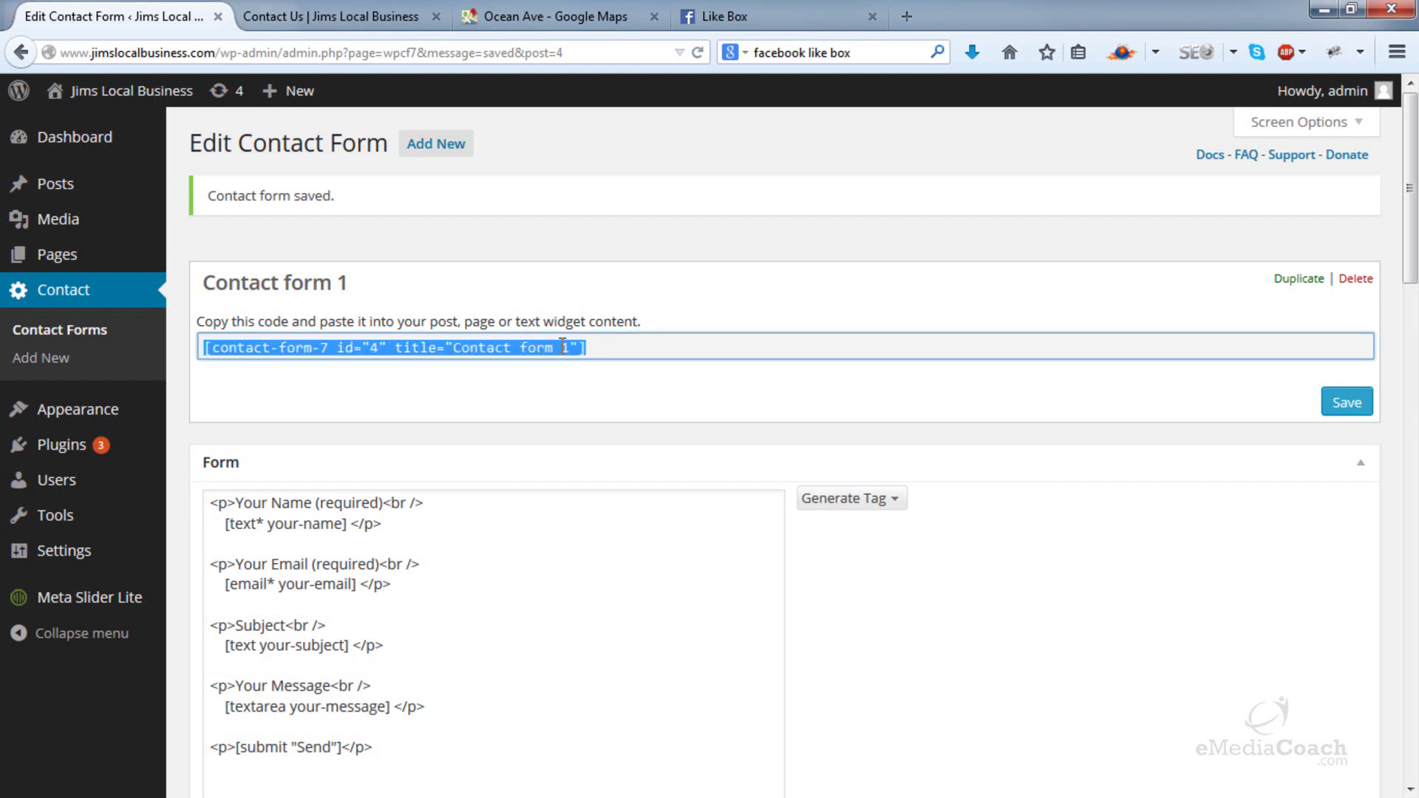
{"action": "right_click", "coordinate": [523, 347]}
{"action": "left_click", "coordinate": [575, 423]}
- Open the list of all pages in a new tab and start editing the Contact Us page
{"action": "mouse_move", "coordinate": [126, 259]}
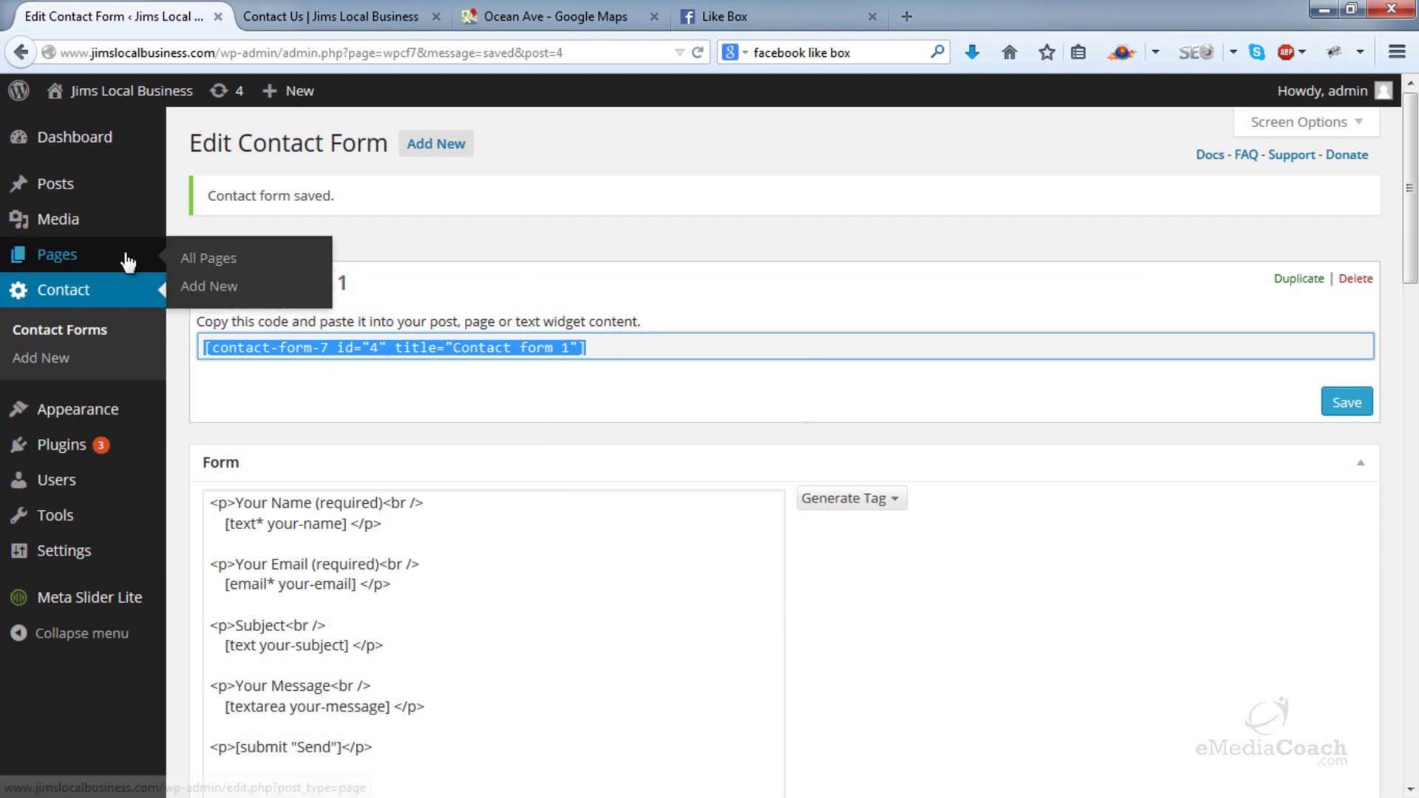
{"action": "right_click", "coordinate": [243, 266]}
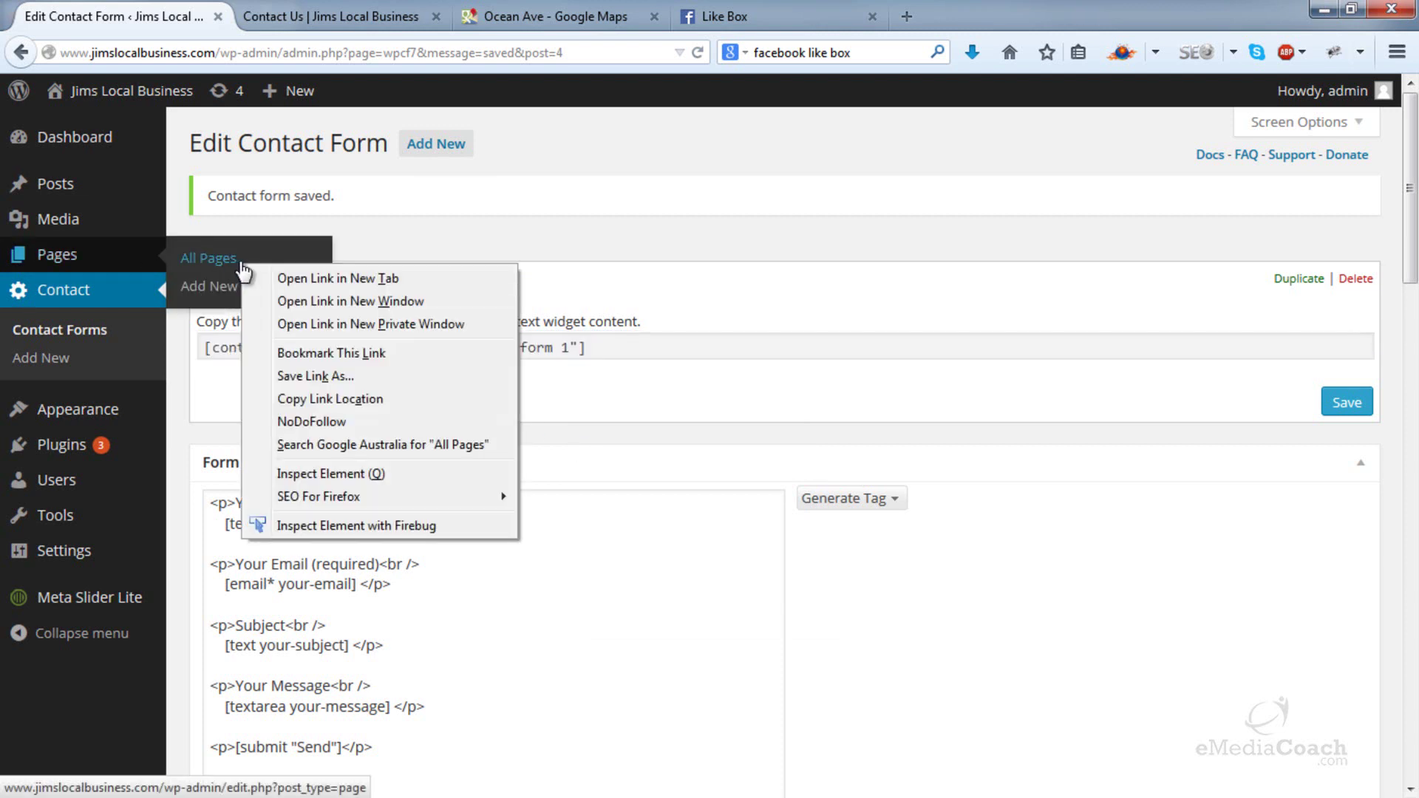
{"action": "left_click", "coordinate": [284, 279]}
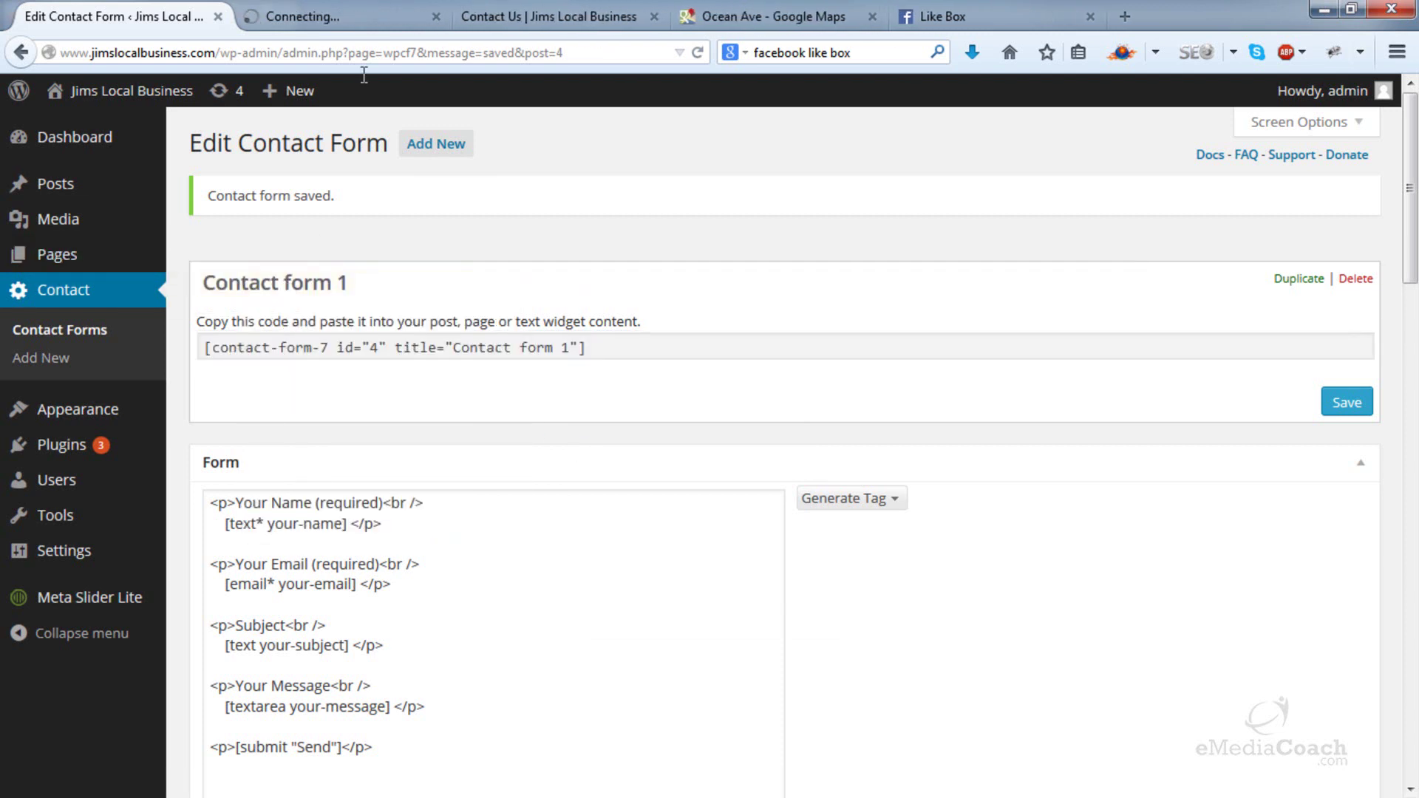
{"action": "left_click", "coordinate": [353, 9]}
{"action": "mouse_move", "coordinate": [339, 322]}
{"action": "left_click", "coordinate": [282, 295]}
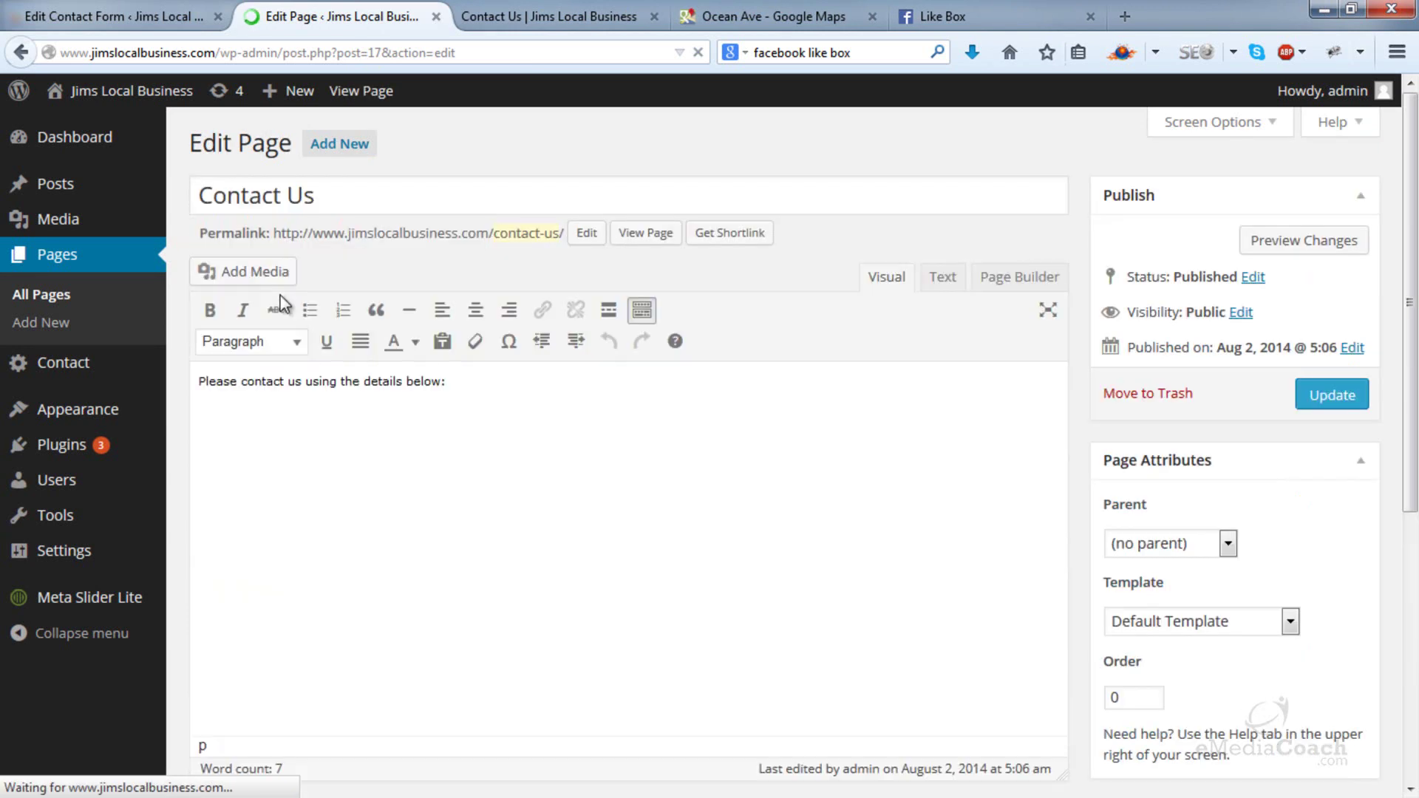
- Replace the Contact Us page's text with the shortcode [contact-form-7 id="4" title="Contact form 1"] in the Text editor and update the page
{"action": "left_click", "coordinate": [457, 384]}
{"action": "left_click_drag", "start_coordinate": [458, 384], "coordinate": [184, 390]}
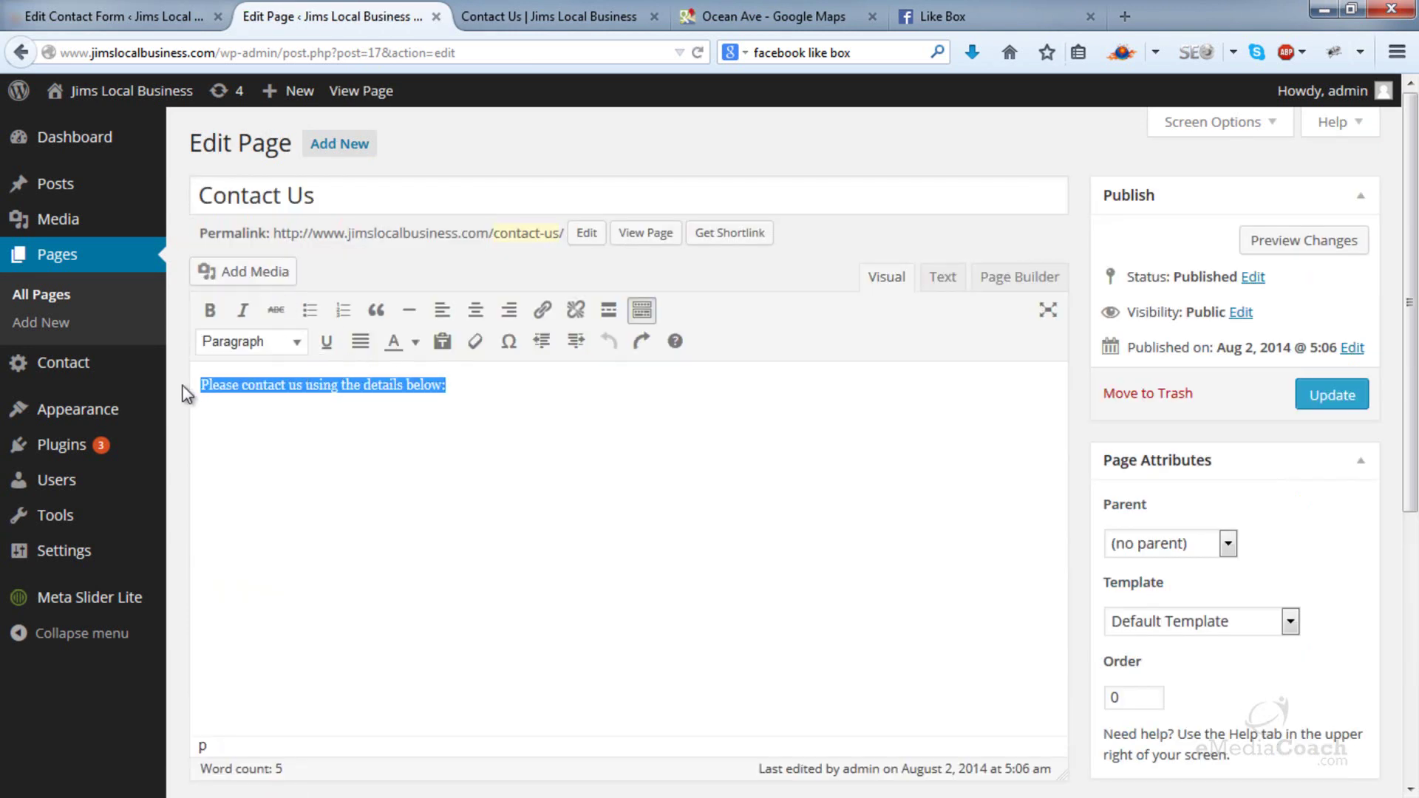
{"action": "key", "text": "Delete"}
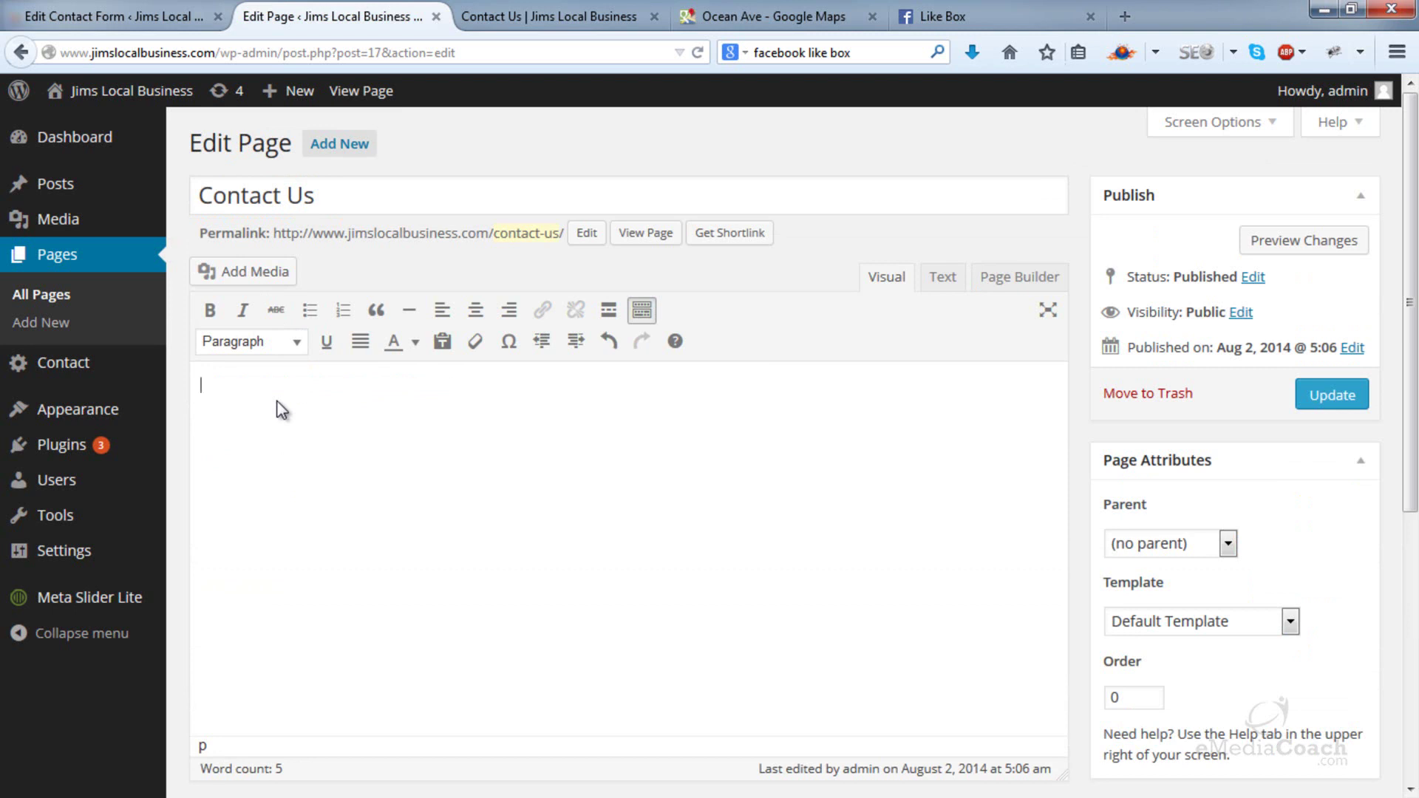
{"action": "left_click", "coordinate": [942, 278]}
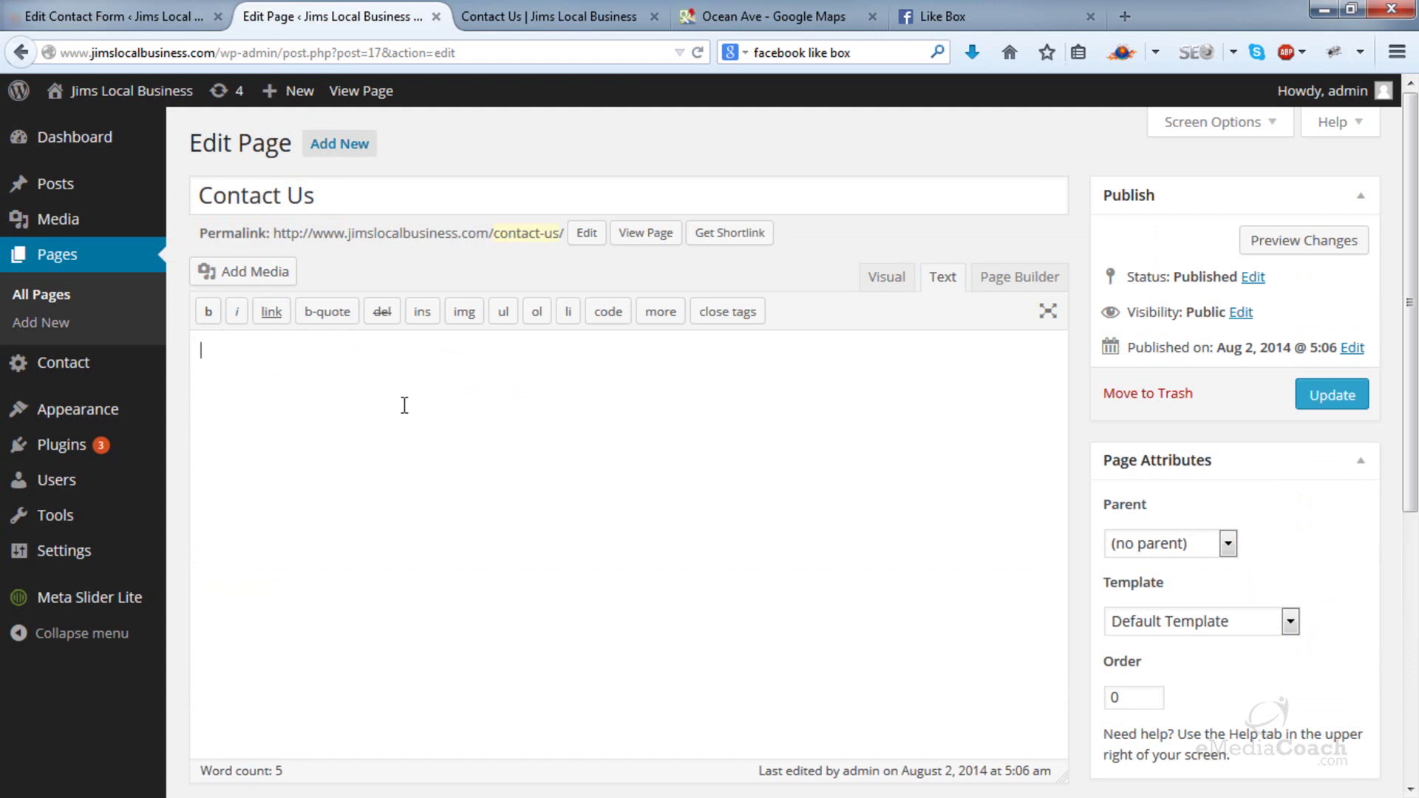
{"action": "key", "text": "ctrl+v"}
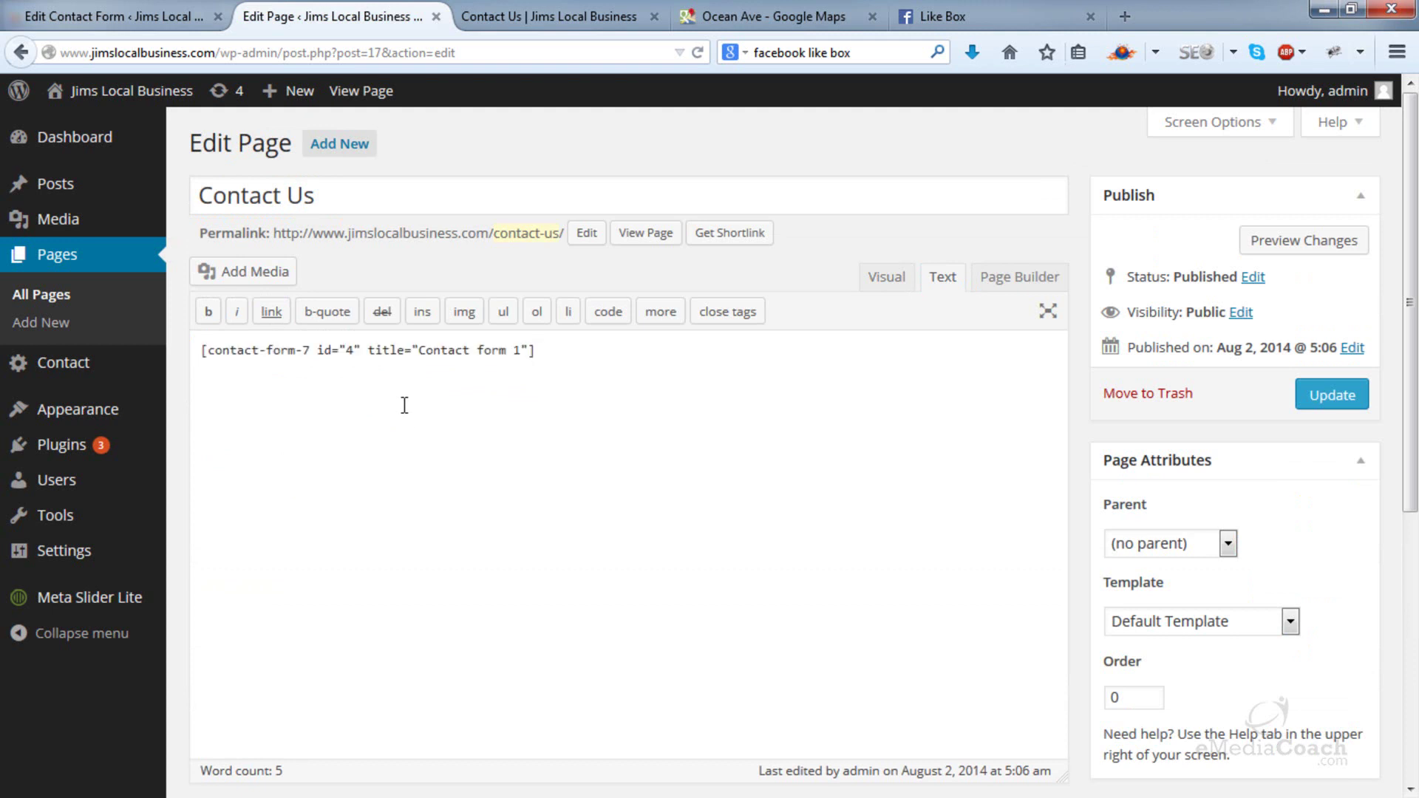
{"action": "left_click", "coordinate": [1318, 397]}
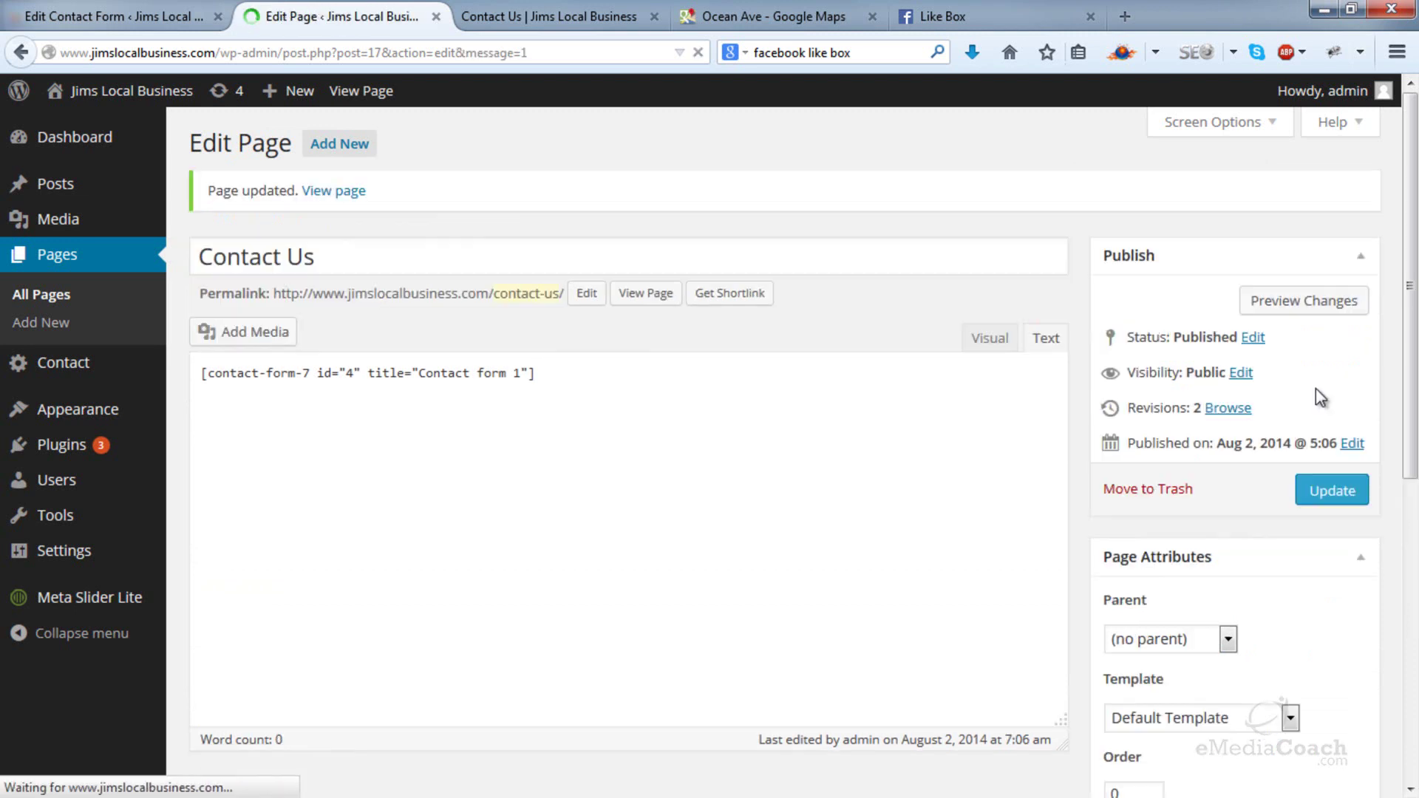
- View the updated Contact Us page in a new tab and look over the contact form
{"action": "left_click", "coordinate": [648, 299]}
{"action": "right_click", "coordinate": [649, 311]}
{"action": "left_click", "coordinate": [689, 318]}
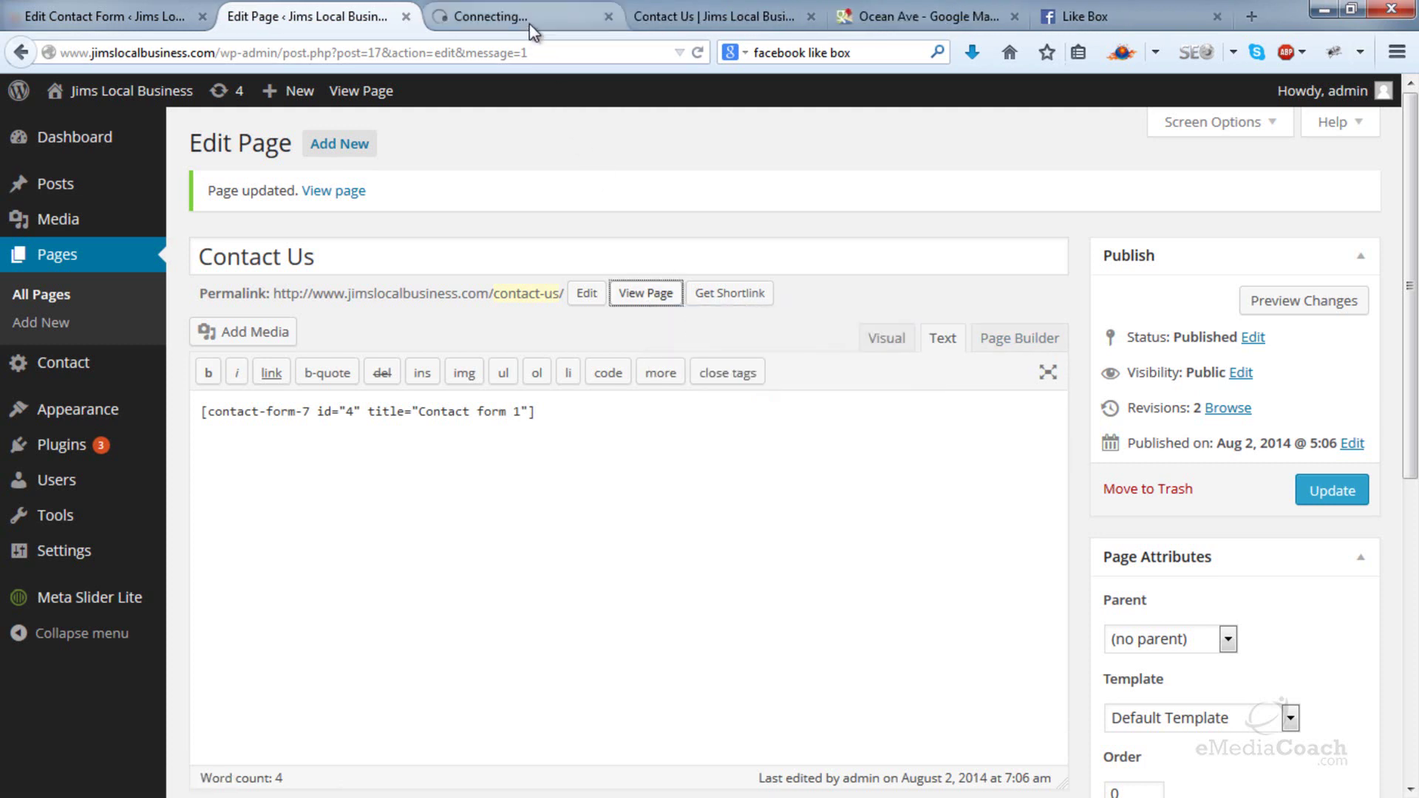
{"action": "left_click", "coordinate": [529, 24]}
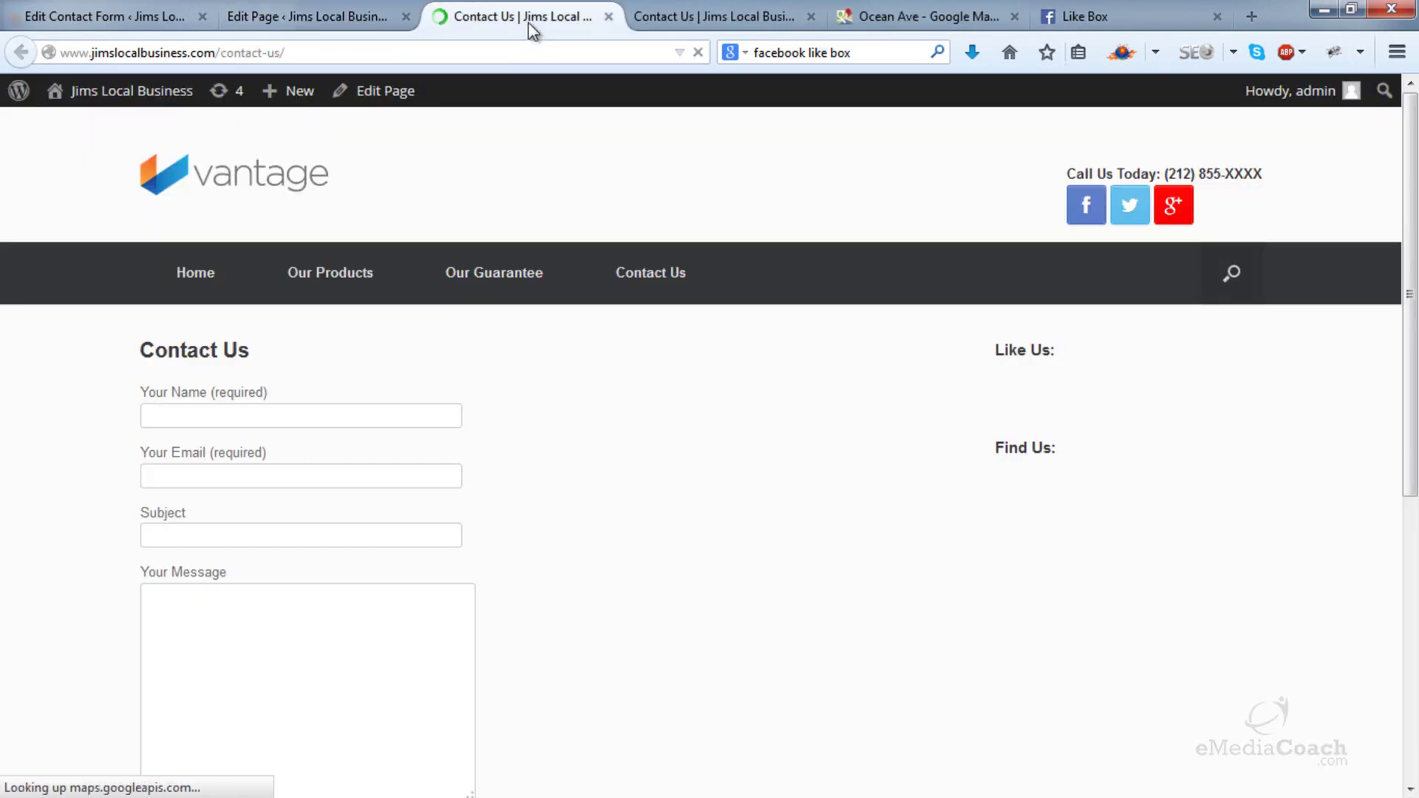
{"action": "scroll", "coordinate": [568, 367], "scroll_direction": "down", "scroll_amount": 3}
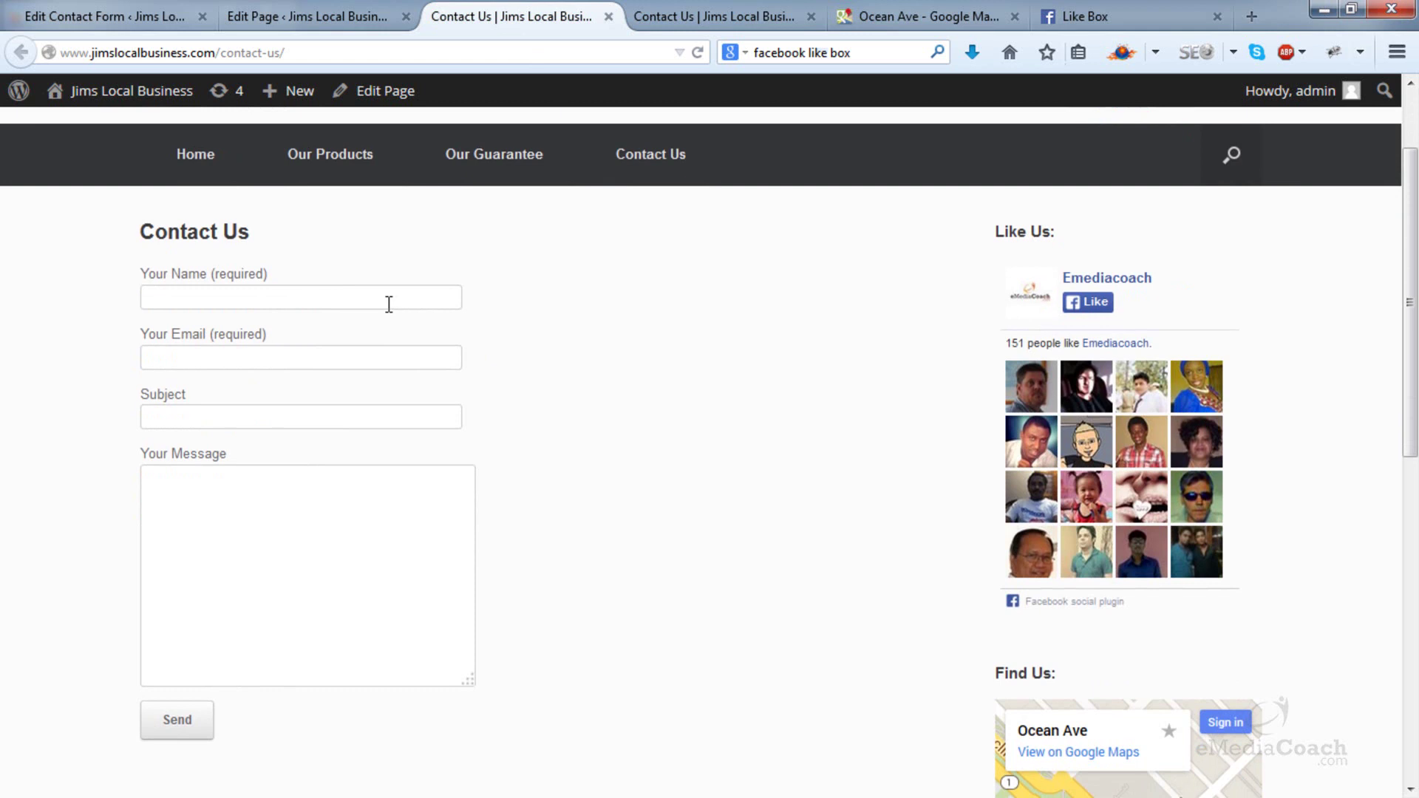
- Fill in the form with a test name and e-mail, subject "Enquiry" and message "I have an enquiry about your product. Please help....."
{"action": "type", "text": "Bob"}
{"action": "key", "text": "Tab"}
{"action": "type", "text": "test@eamail.com"}
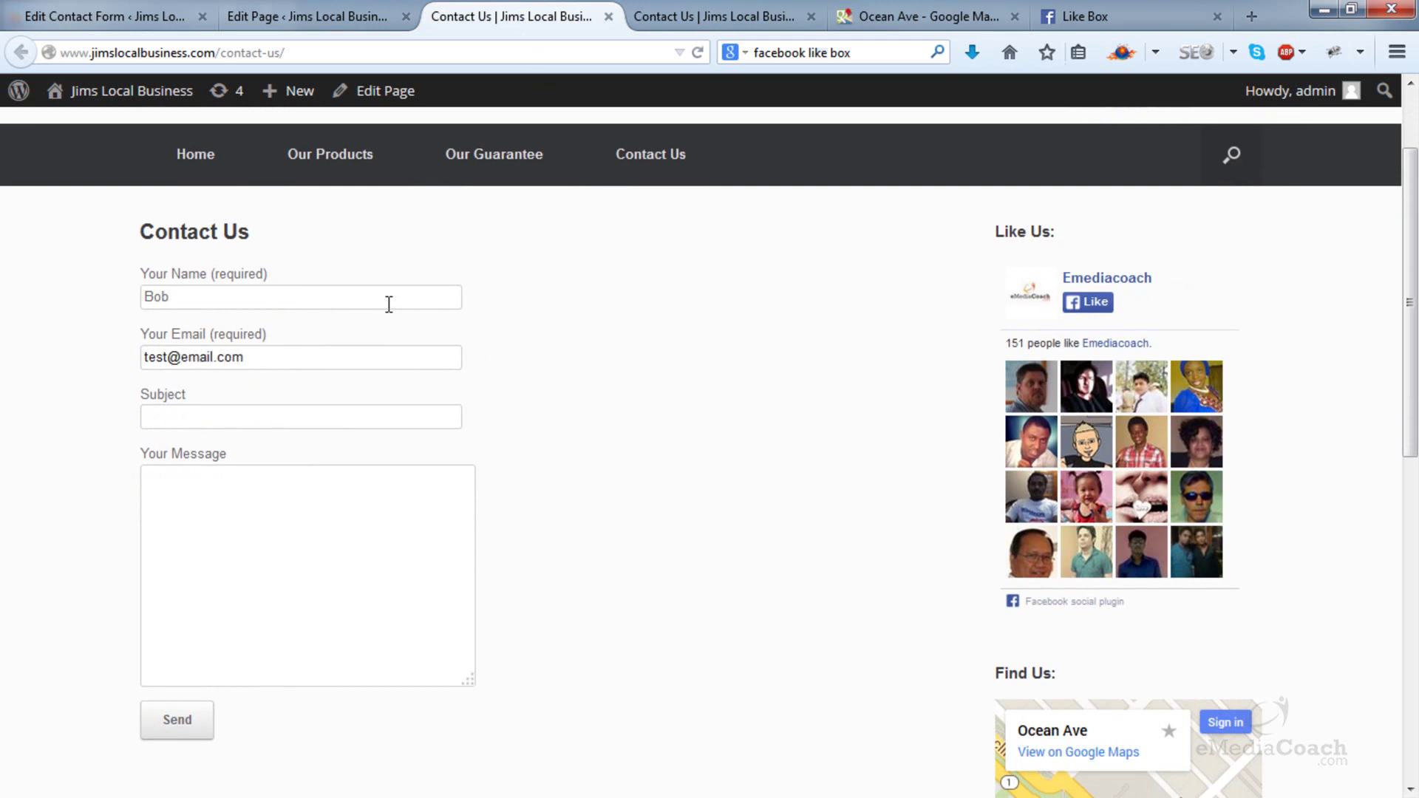
{"action": "key", "text": "Tab"}
{"action": "type", "text": "Enquiry"}
{"action": "key", "text": "Tab"}
{"action": "type", "text": "I have "}
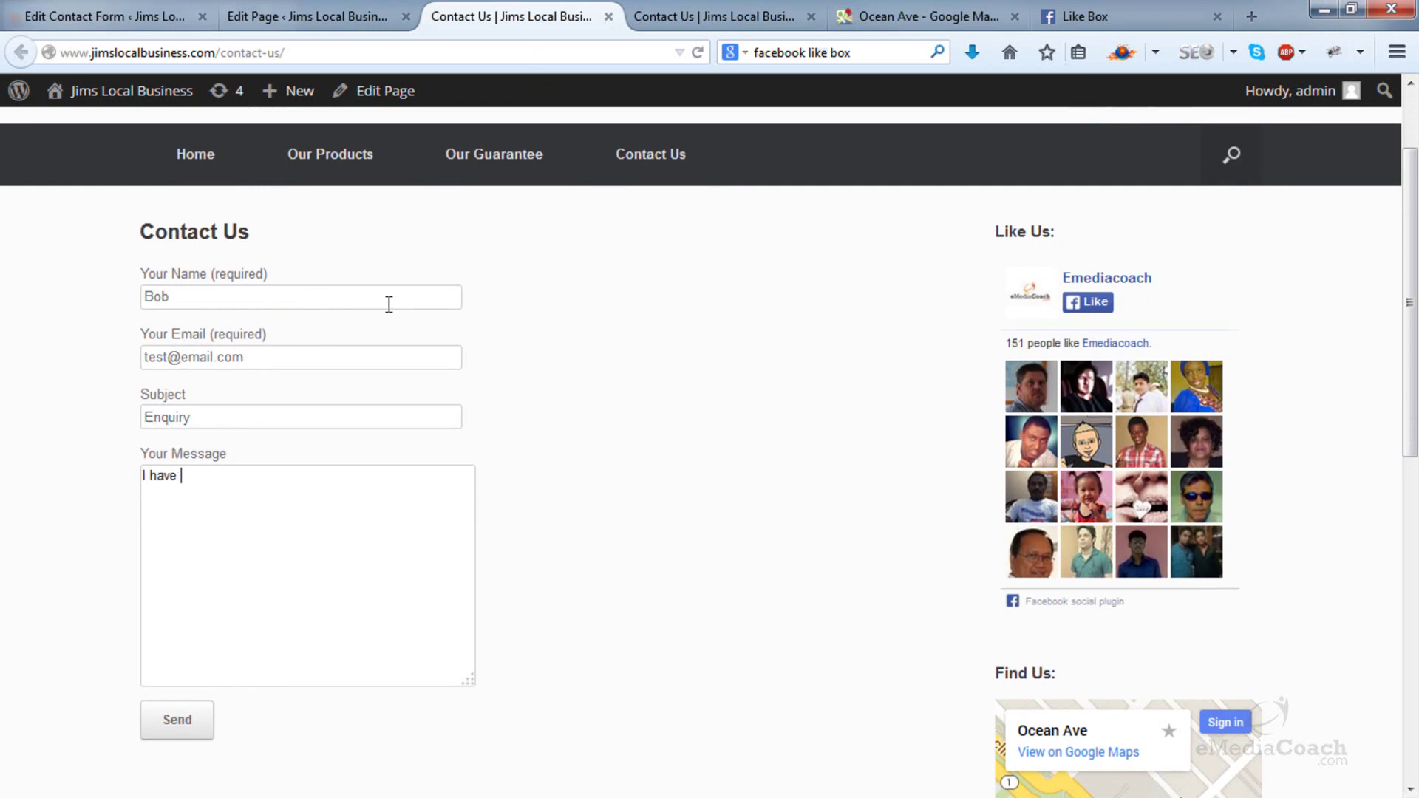
{"action": "type", "text": "an enquiry about your product."}
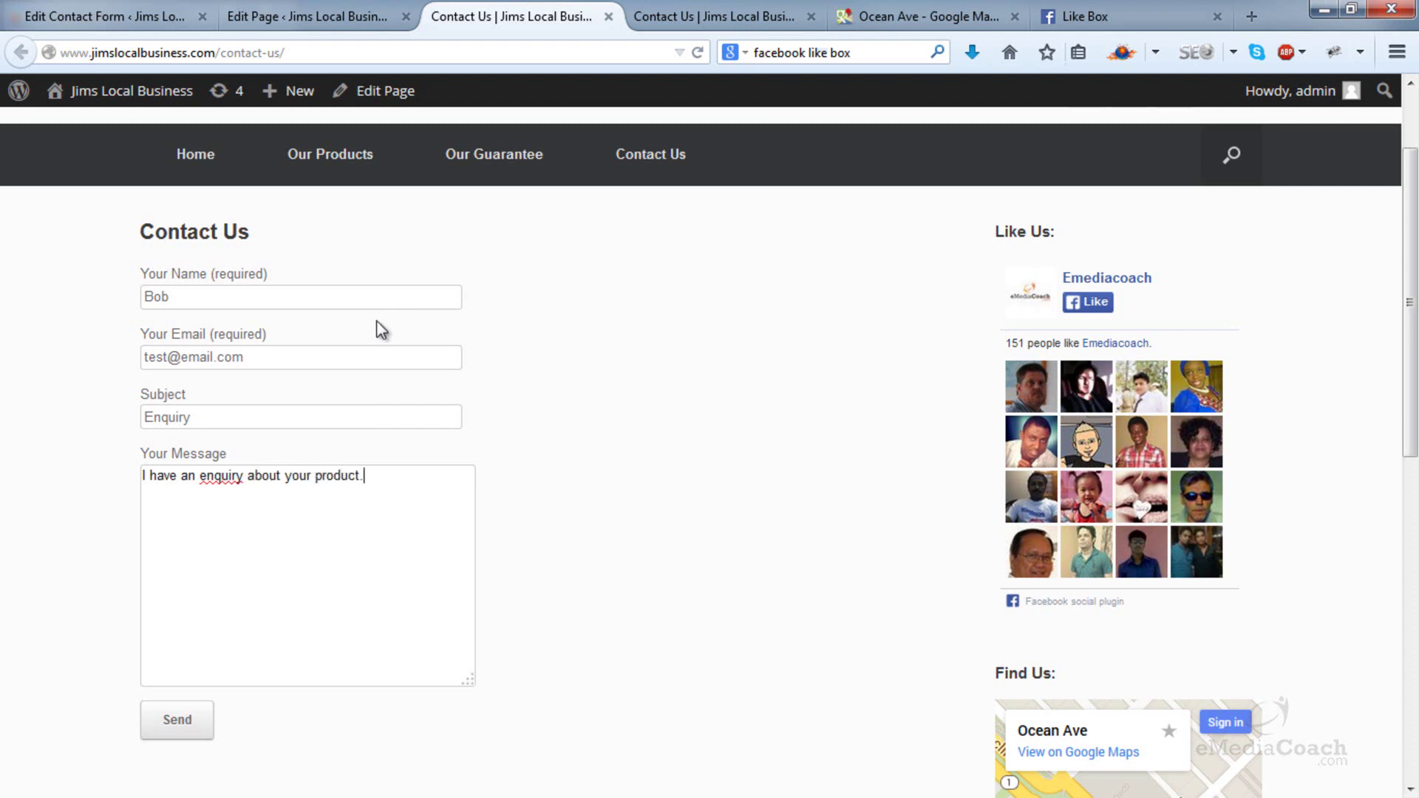
{"action": "type", "text": " Please help....."}
- Send the test enquiry and read the confirmation message below the form
{"action": "left_click", "coordinate": [187, 720]}
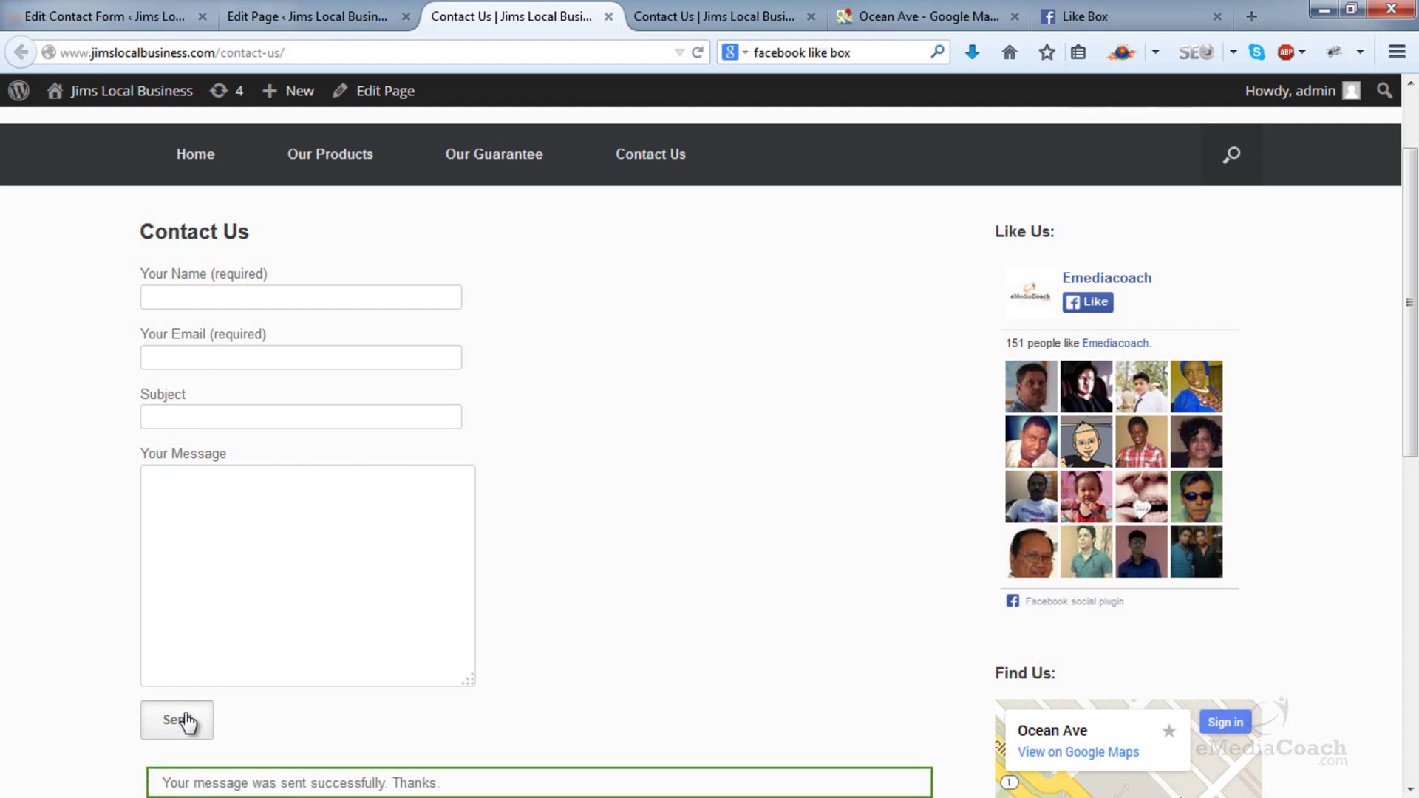
{"action": "scroll", "coordinate": [188, 721], "scroll_direction": "down", "scroll_amount": 3}
{"action": "left_click_drag", "start_coordinate": [162, 664], "coordinate": [453, 643]}
{"action": "left_click", "coordinate": [494, 637]}
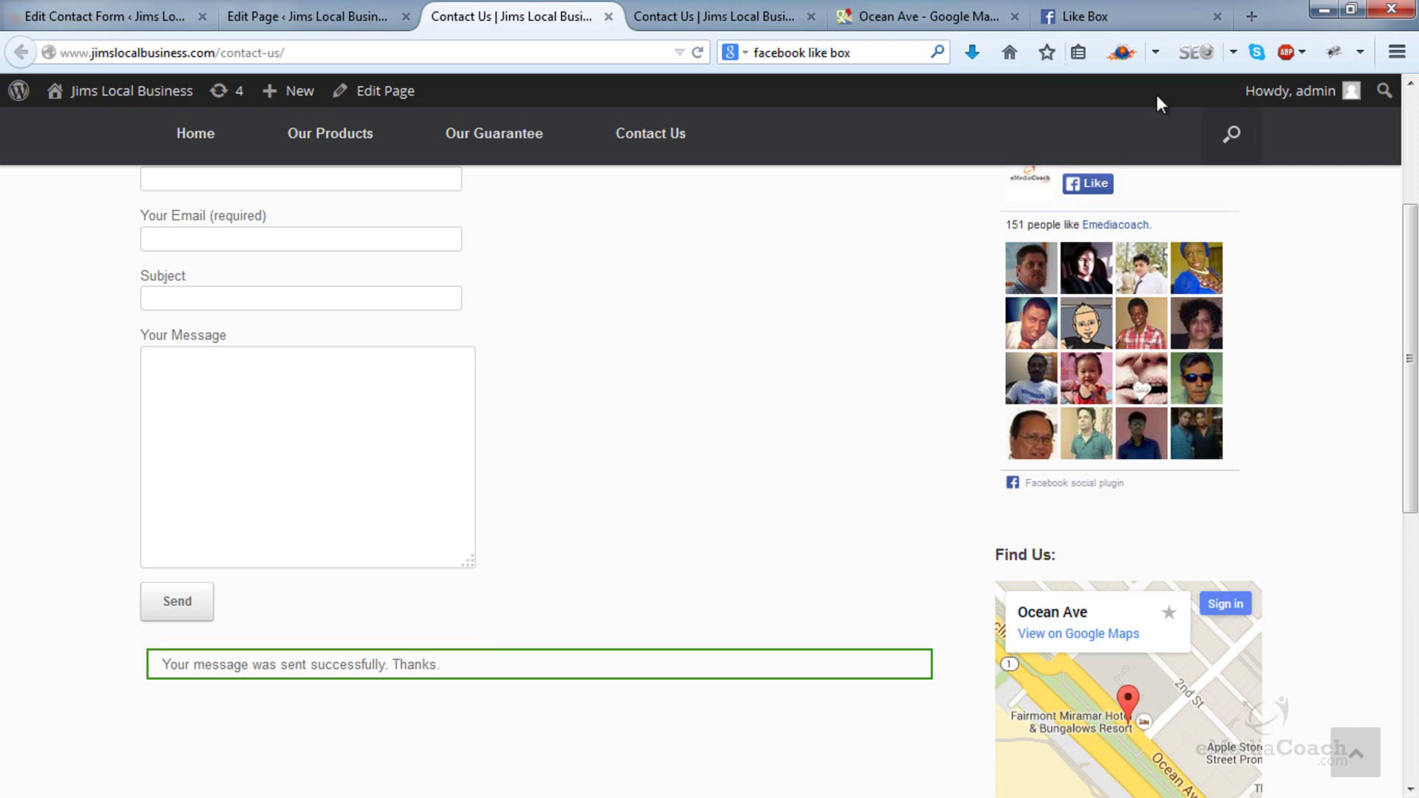
- Switch to Gmail in a new tab, open the received Enquiry e-mail to check its contents, and start a reply
{"action": "left_click", "coordinate": [1252, 16]}
{"action": "type", "text": "gmail"}
{"action": "key", "text": "ctrl+Return"}
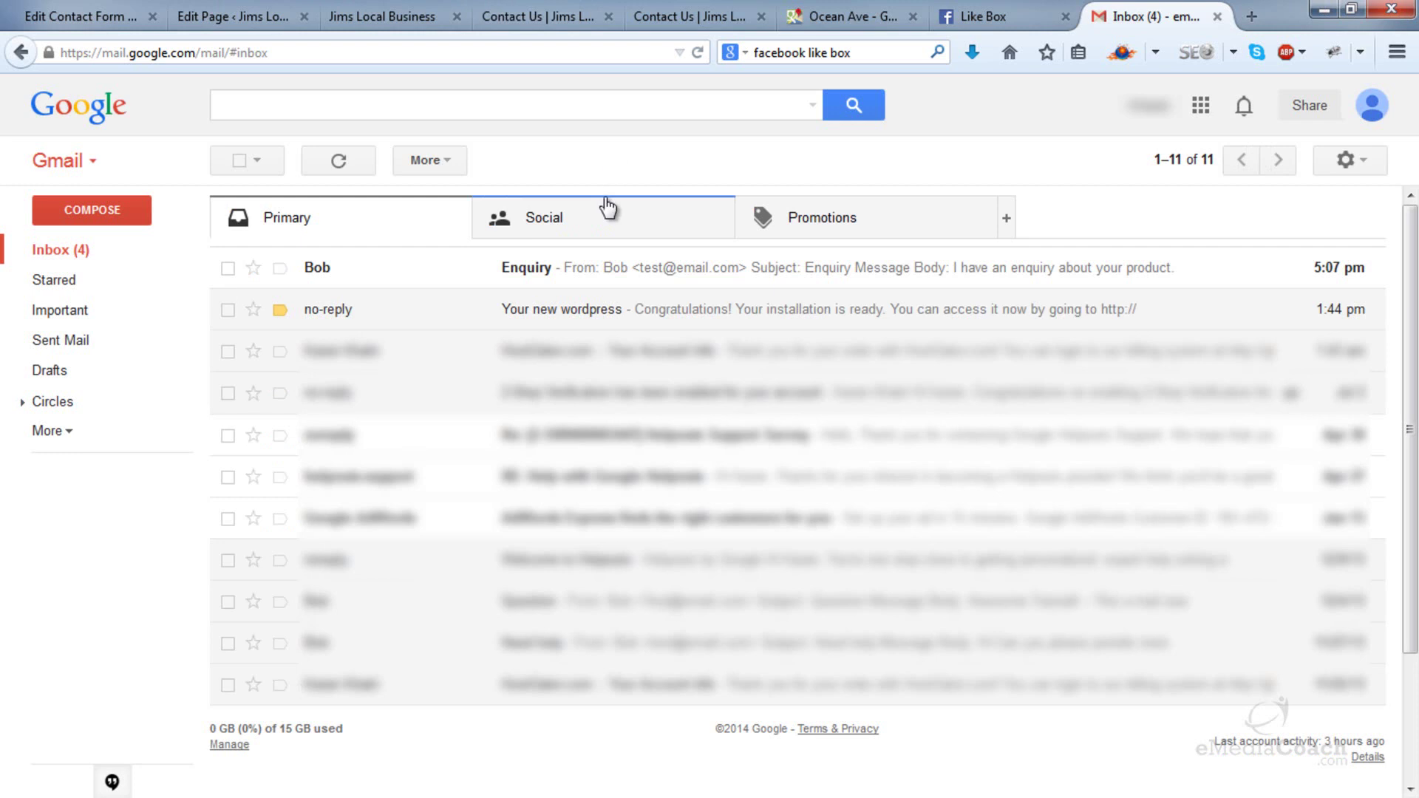
{"action": "left_click", "coordinate": [608, 273]}
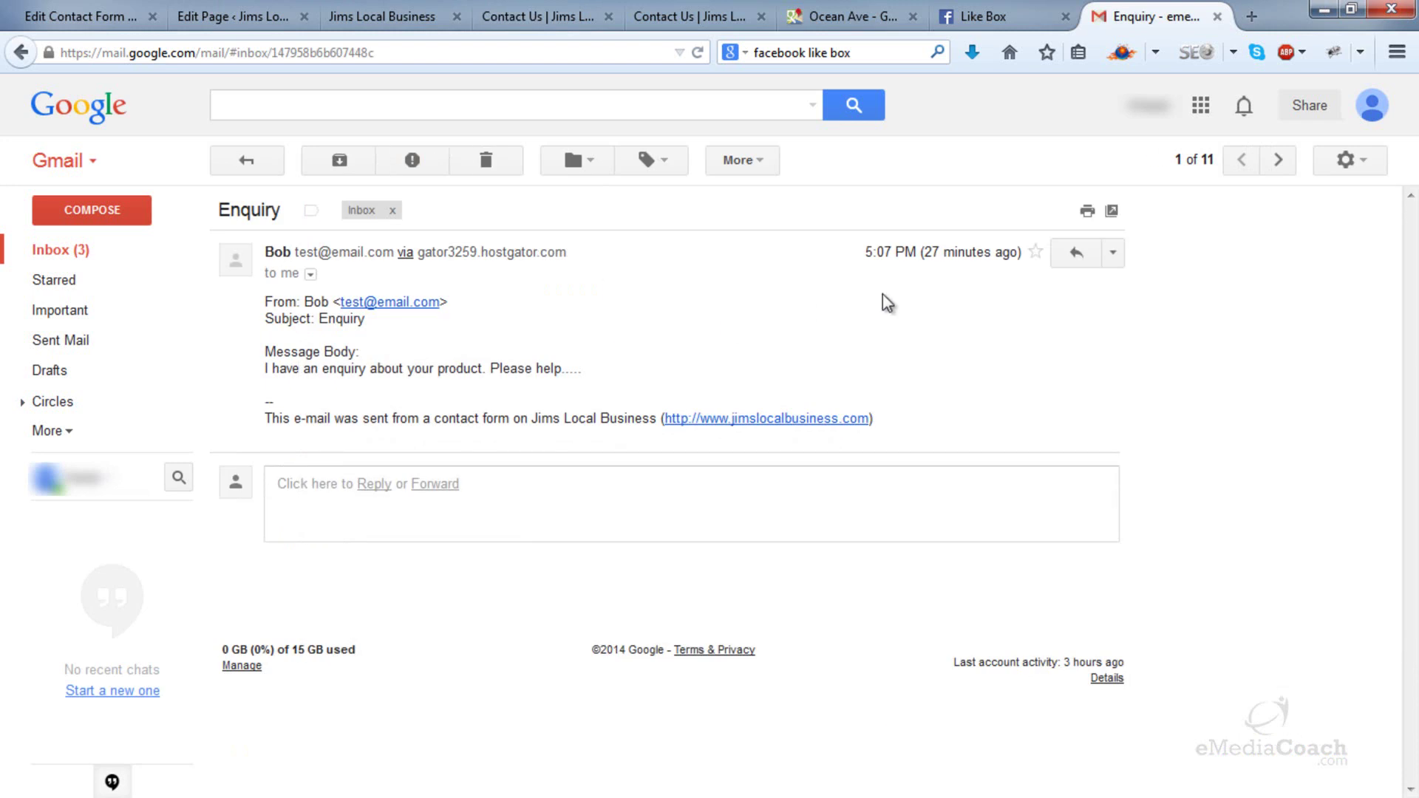
{"action": "left_click", "coordinate": [1076, 254]}
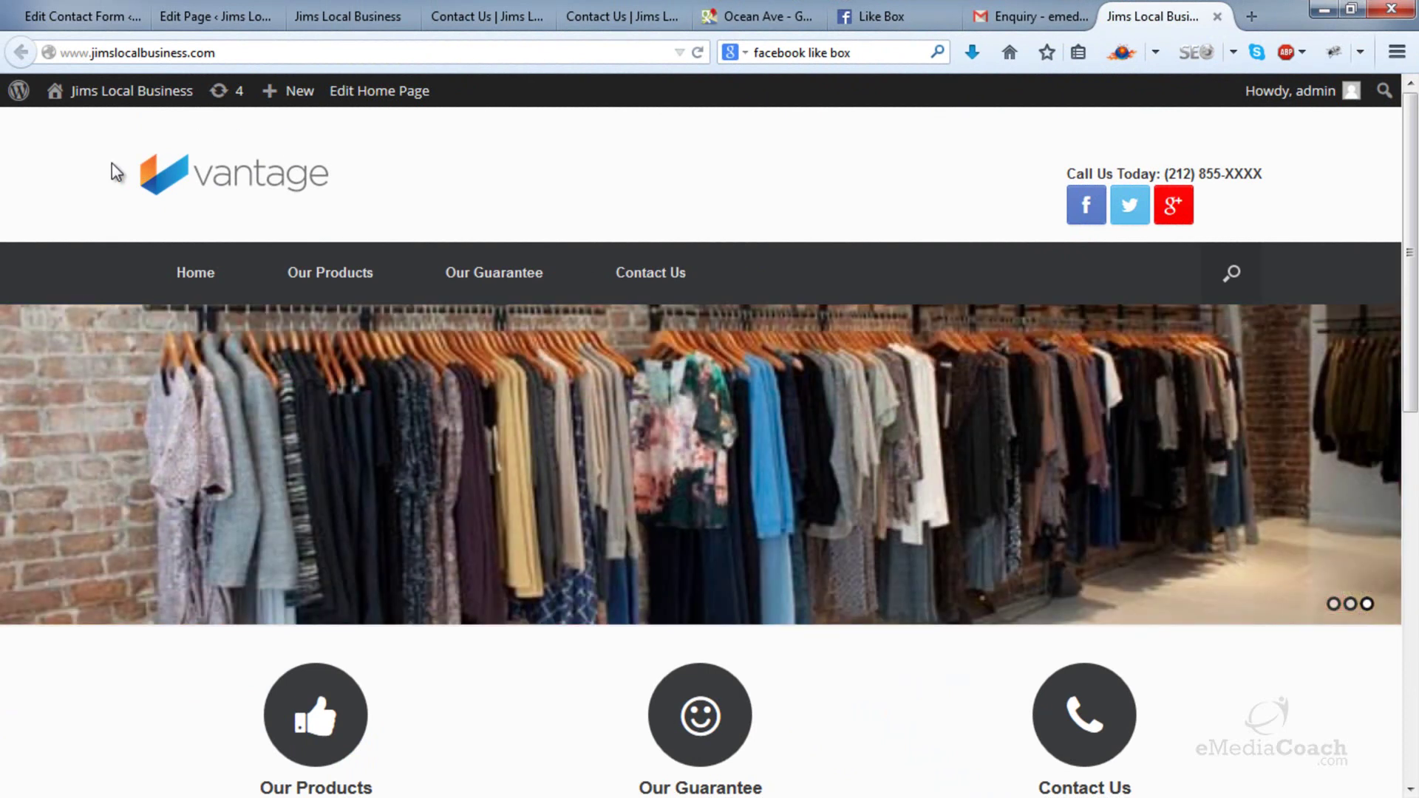
- Close all browser tabs except the one with the Contact Forms admin page
{"action": "left_click", "coordinate": [105, 25]}
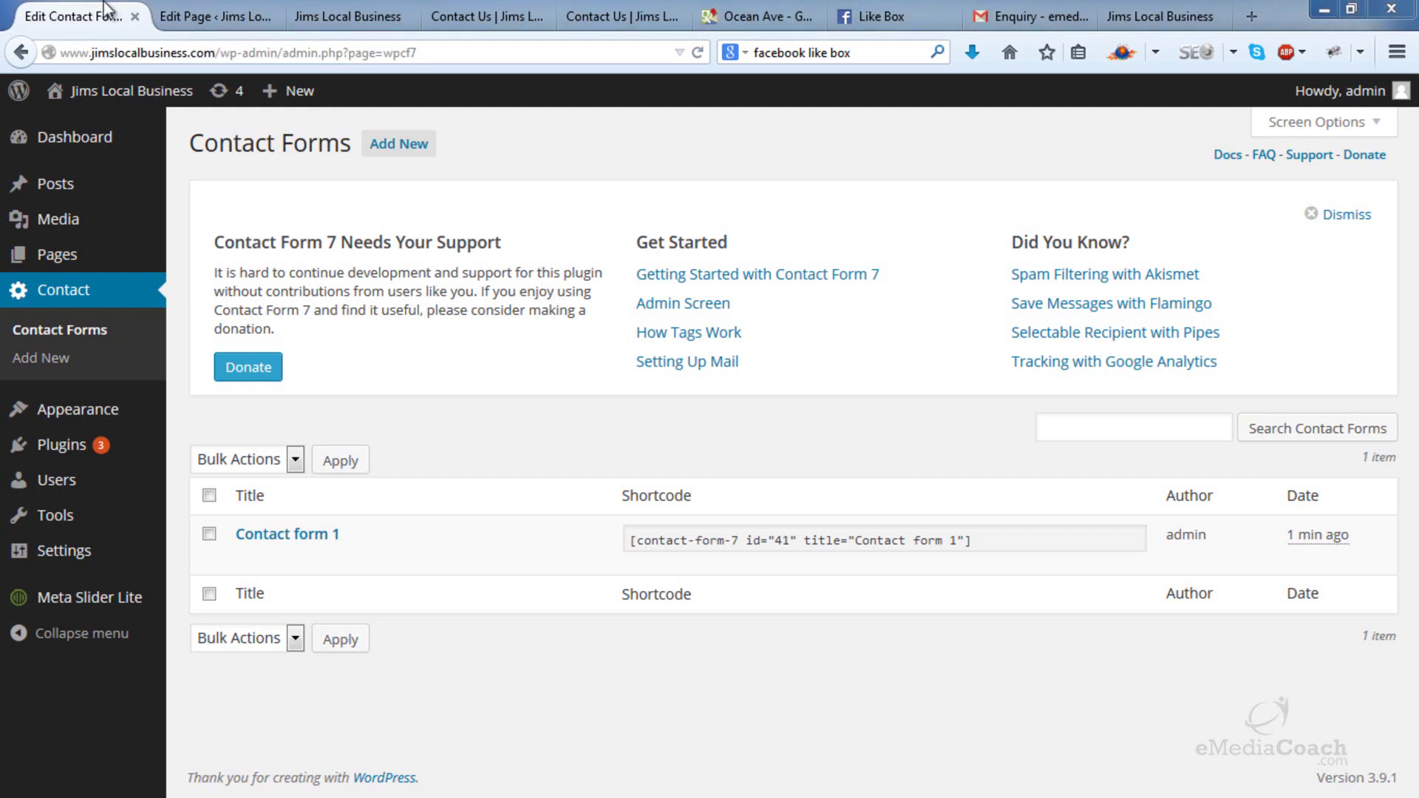
{"action": "left_click", "coordinate": [207, 17]}
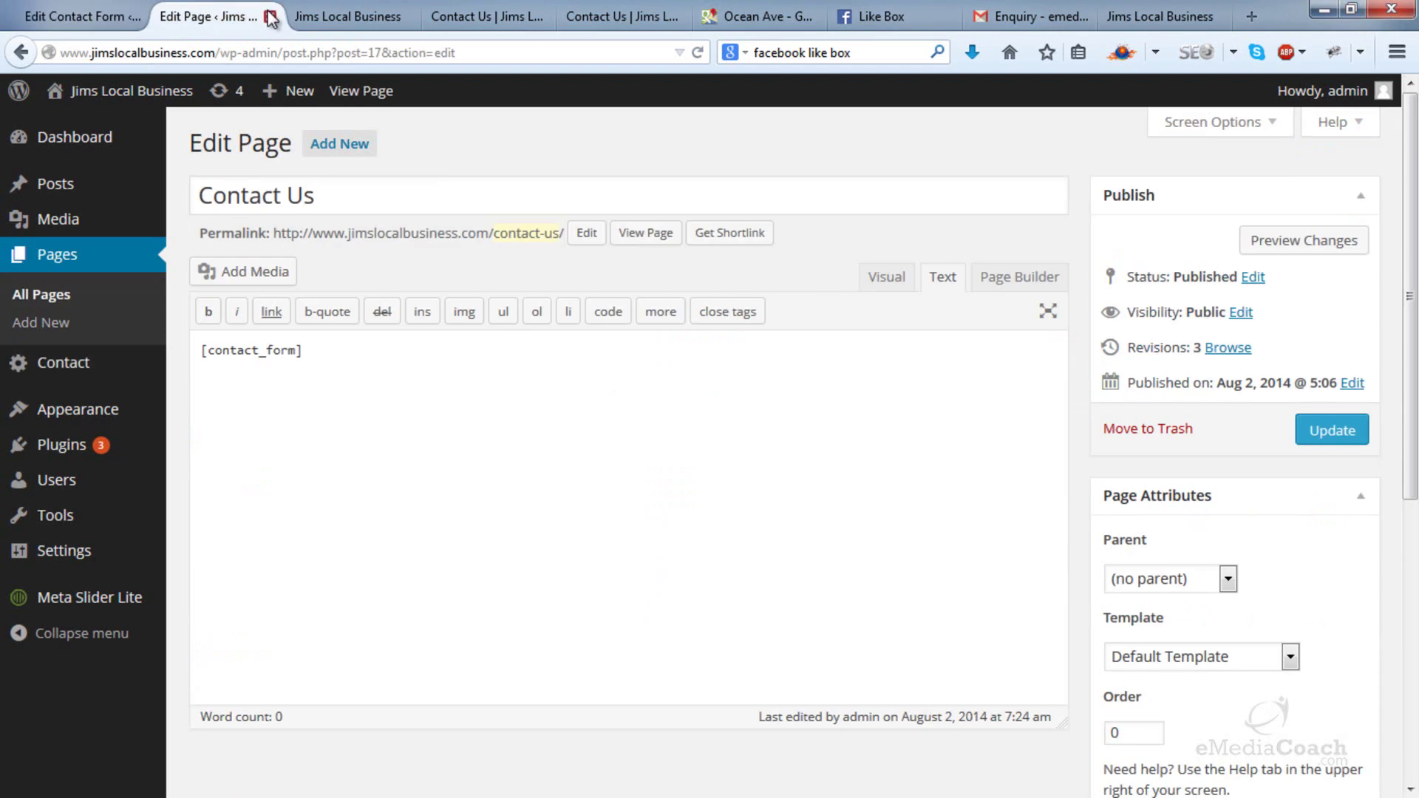
{"action": "left_click", "coordinate": [272, 16]}
{"action": "left_click", "coordinate": [271, 16]}
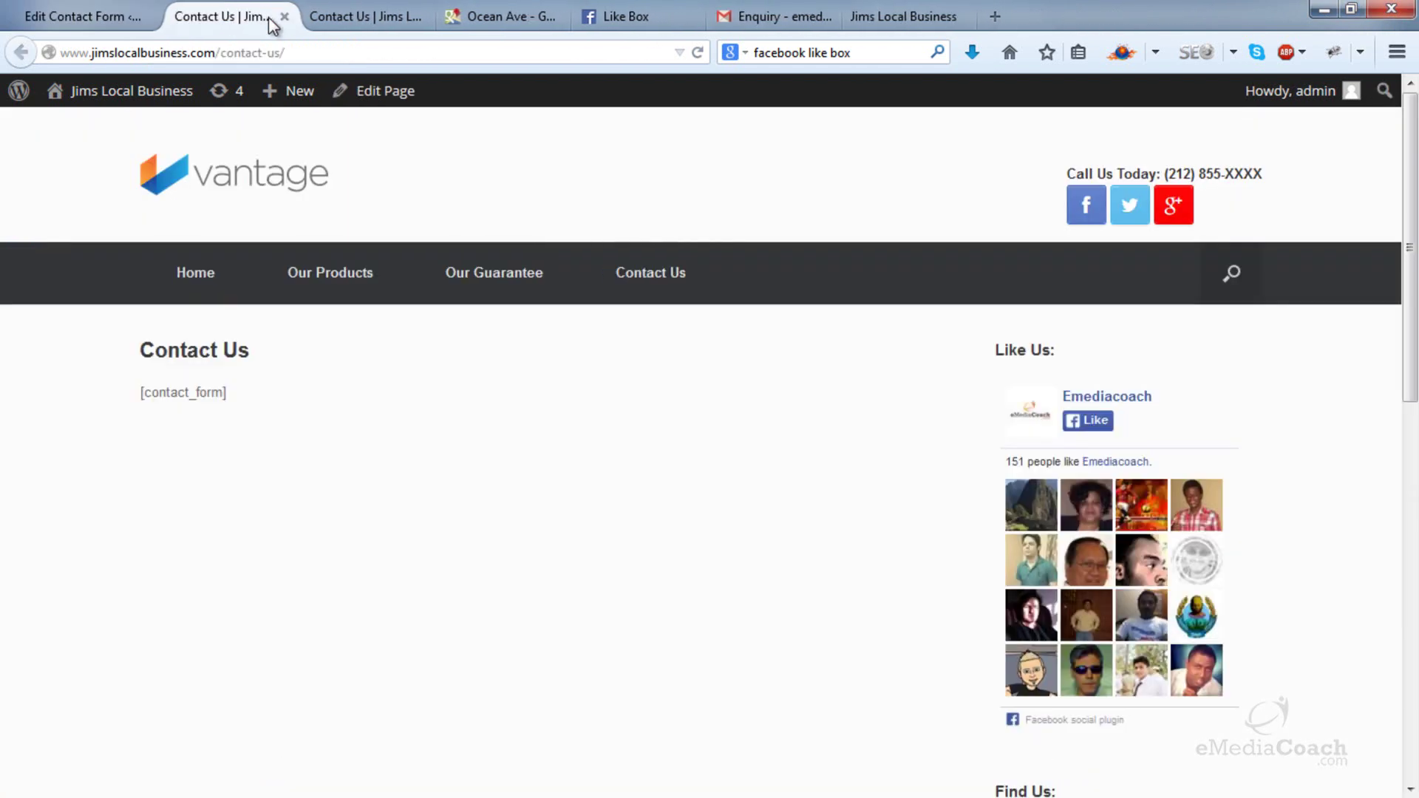
{"action": "left_click", "coordinate": [272, 16]}
{"action": "left_click", "coordinate": [272, 17]}
{"action": "left_click", "coordinate": [271, 16]}
{"action": "left_click", "coordinate": [271, 17]}
{"action": "left_click", "coordinate": [271, 16]}
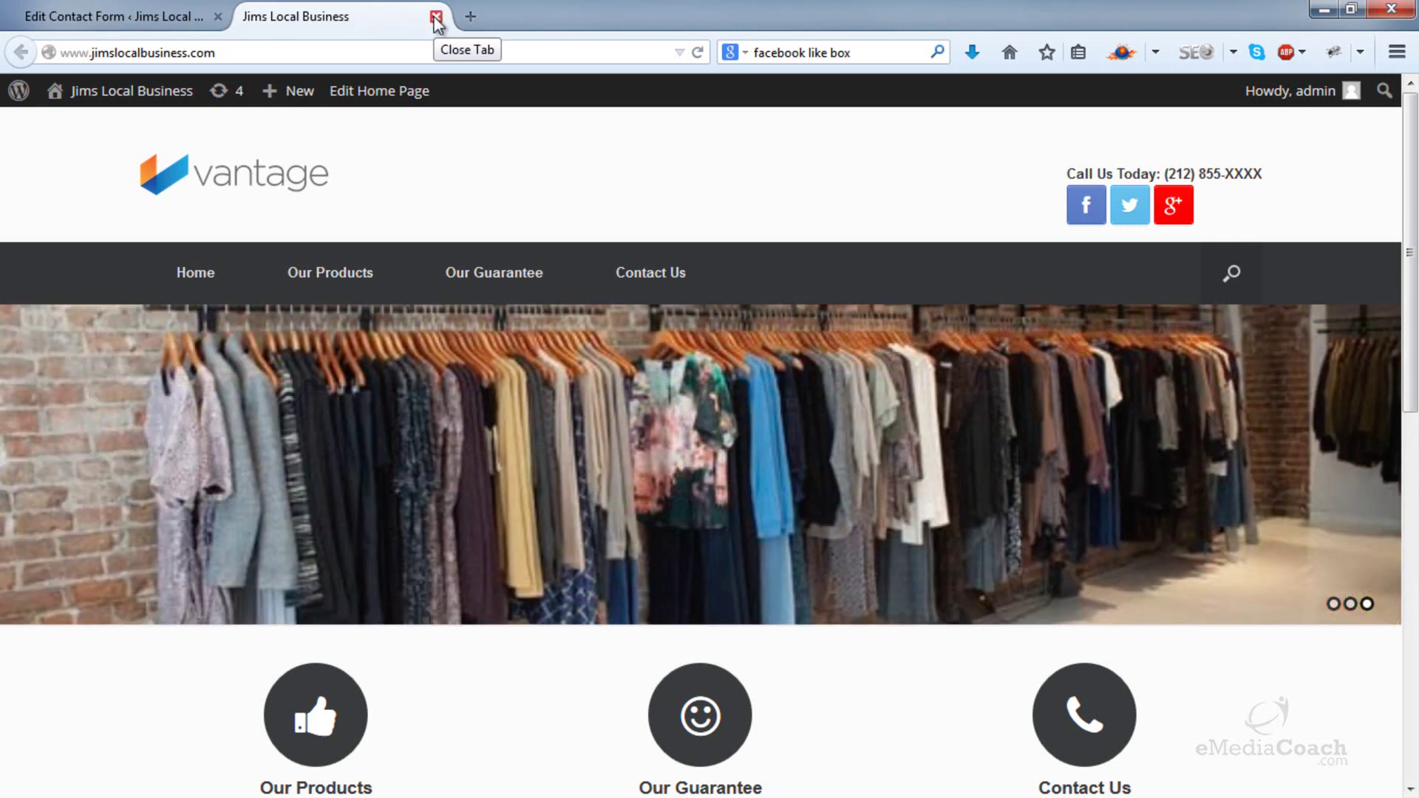
{"action": "left_click", "coordinate": [435, 19]}
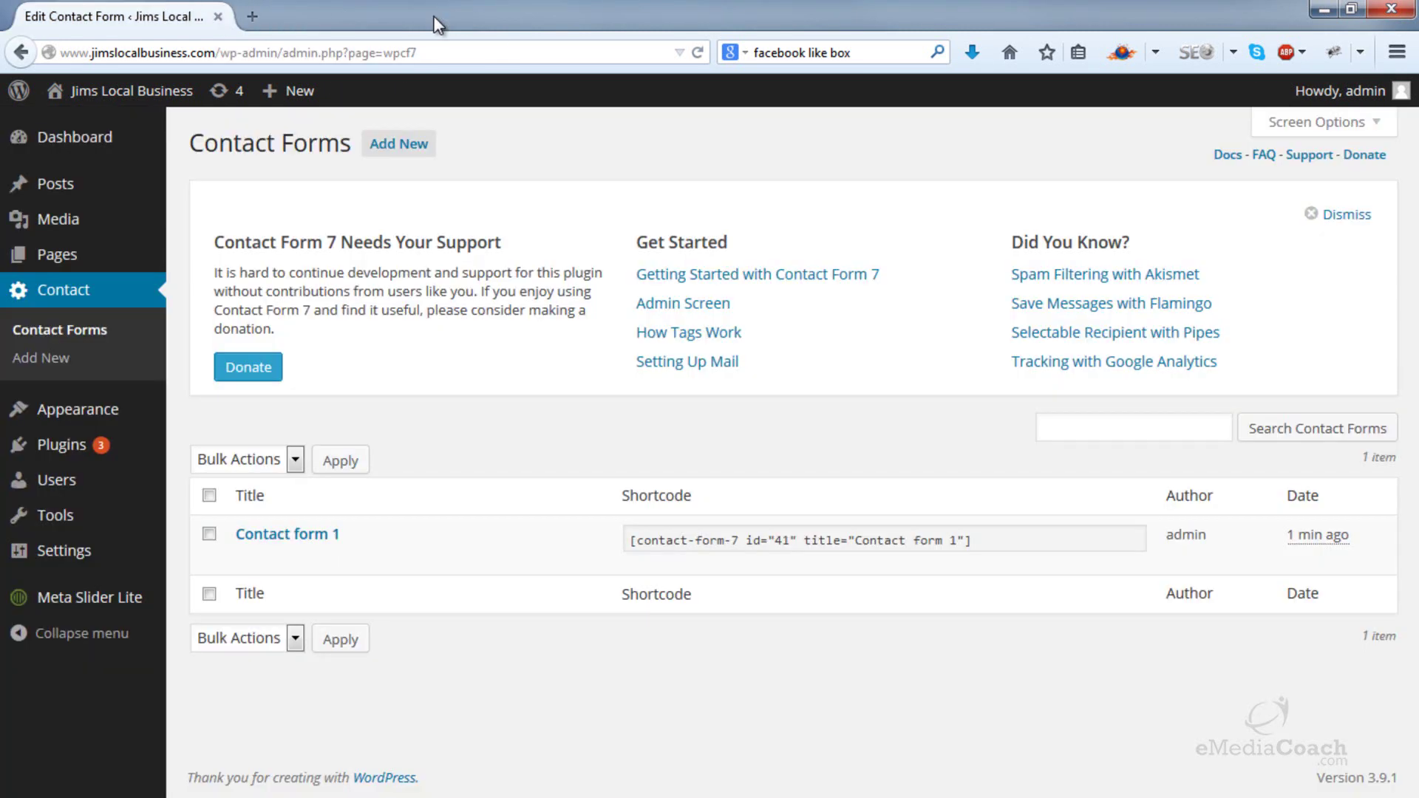
- Open the Vantage theme's logo settings and look through the logo image chooser's media library and upload options
{"action": "mouse_move", "coordinate": [79, 413]}
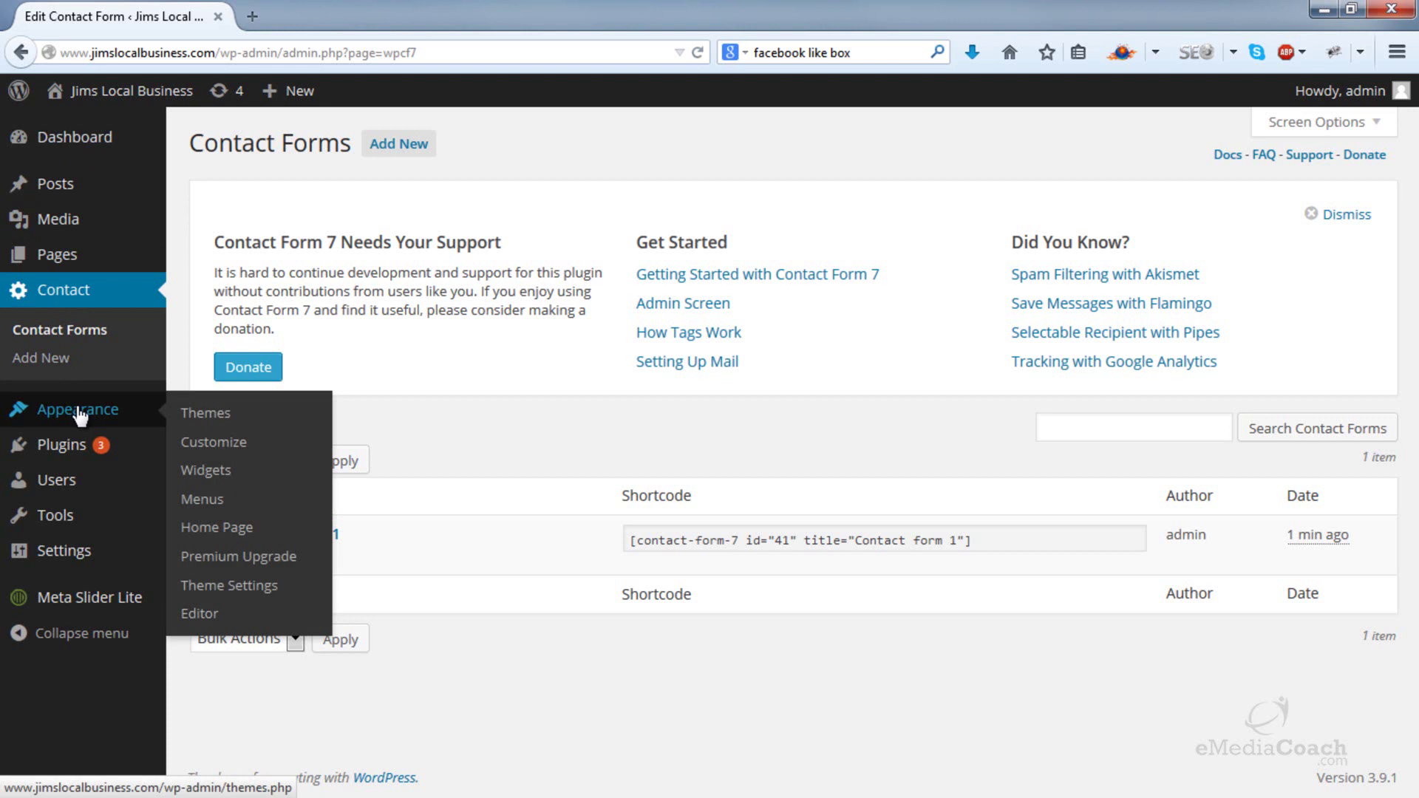
{"action": "left_click", "coordinate": [249, 595]}
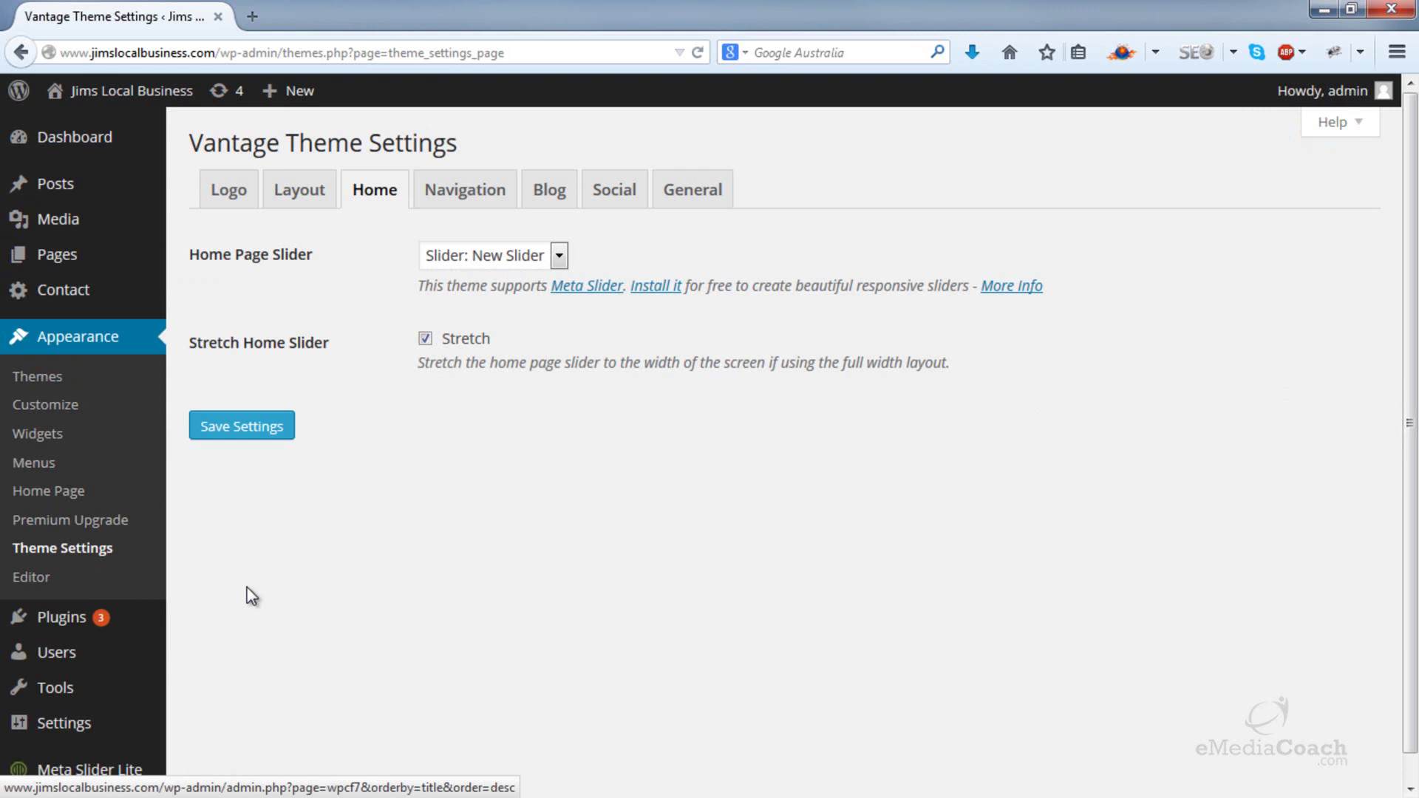
{"action": "left_click", "coordinate": [228, 202]}
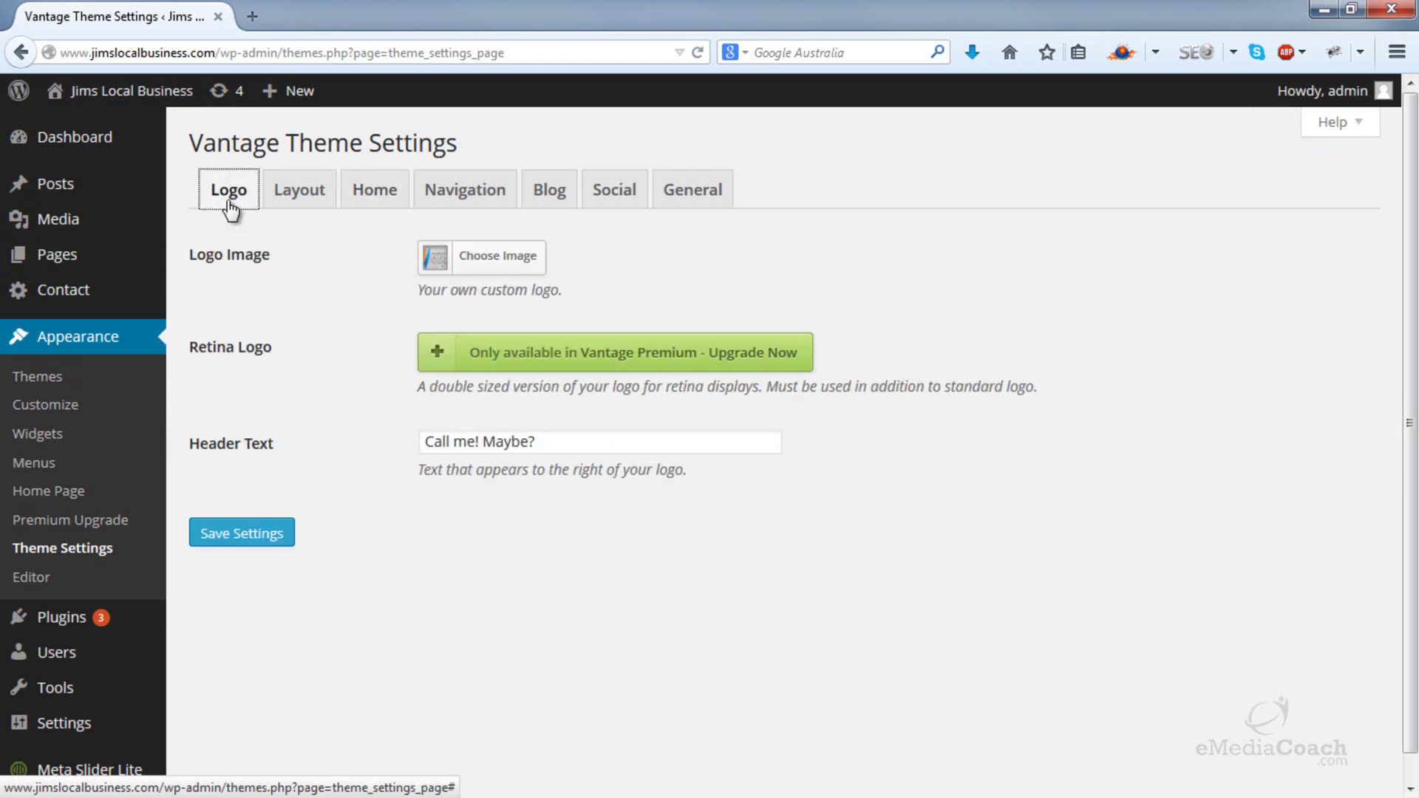
{"action": "left_click", "coordinate": [491, 257]}
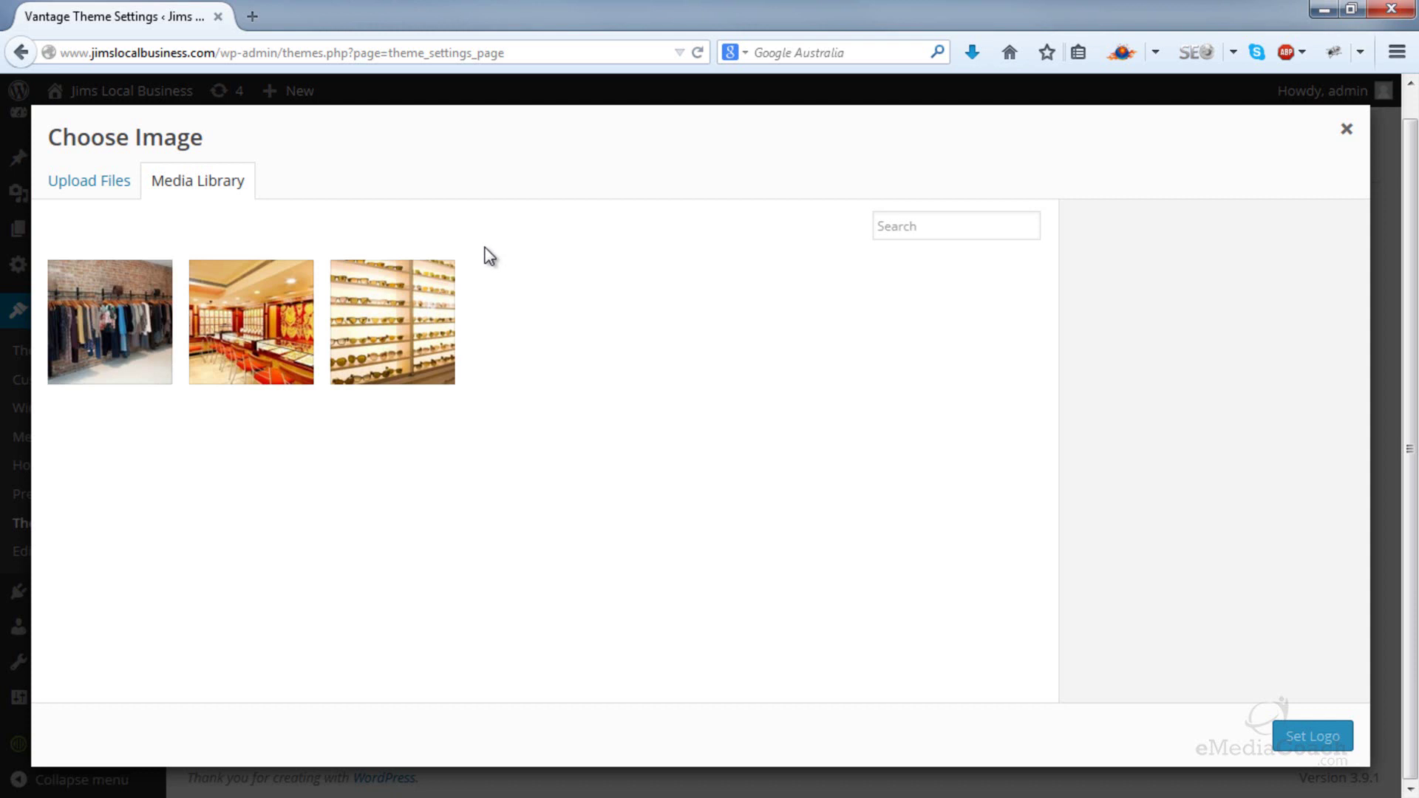
{"action": "left_click", "coordinate": [44, 182]}
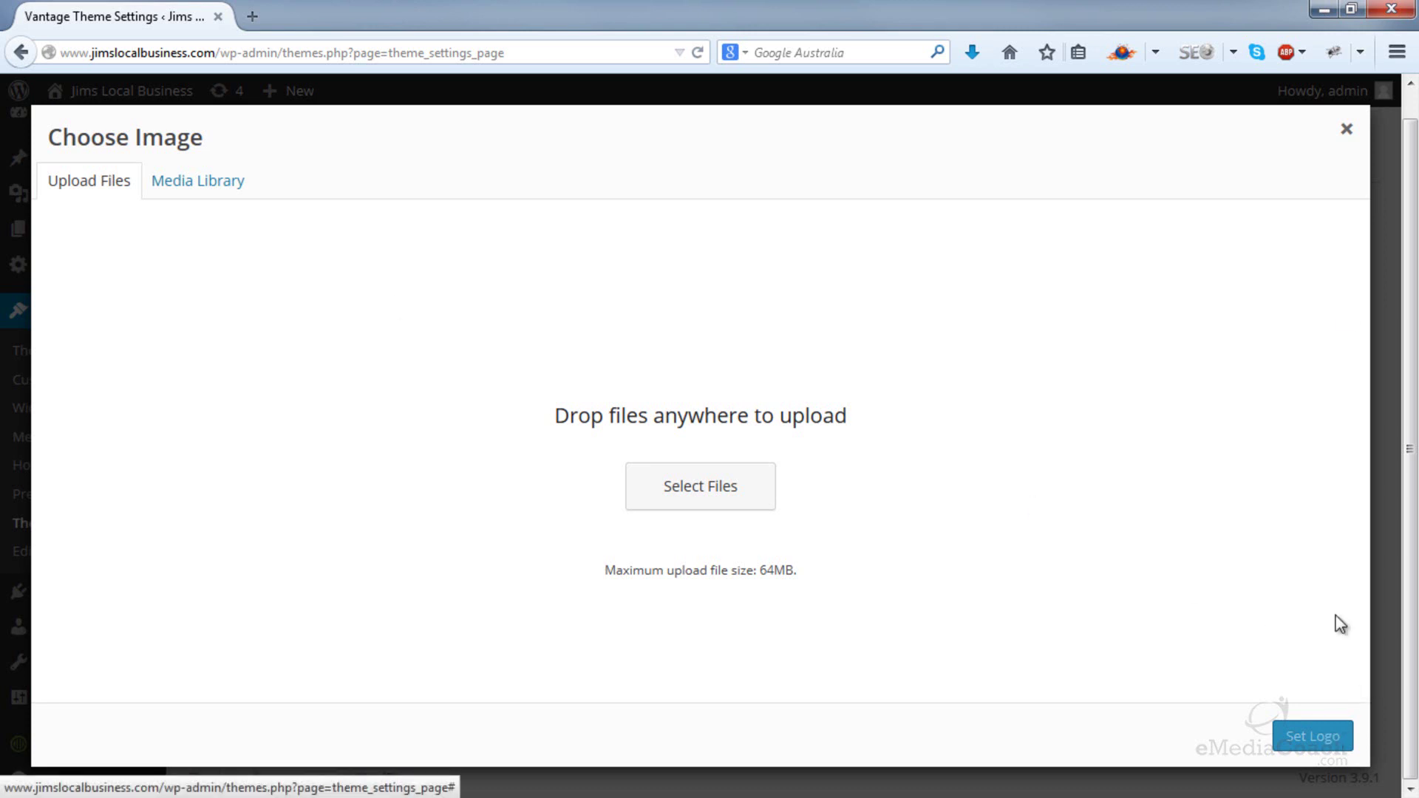
{"action": "left_click", "coordinate": [1346, 130]}
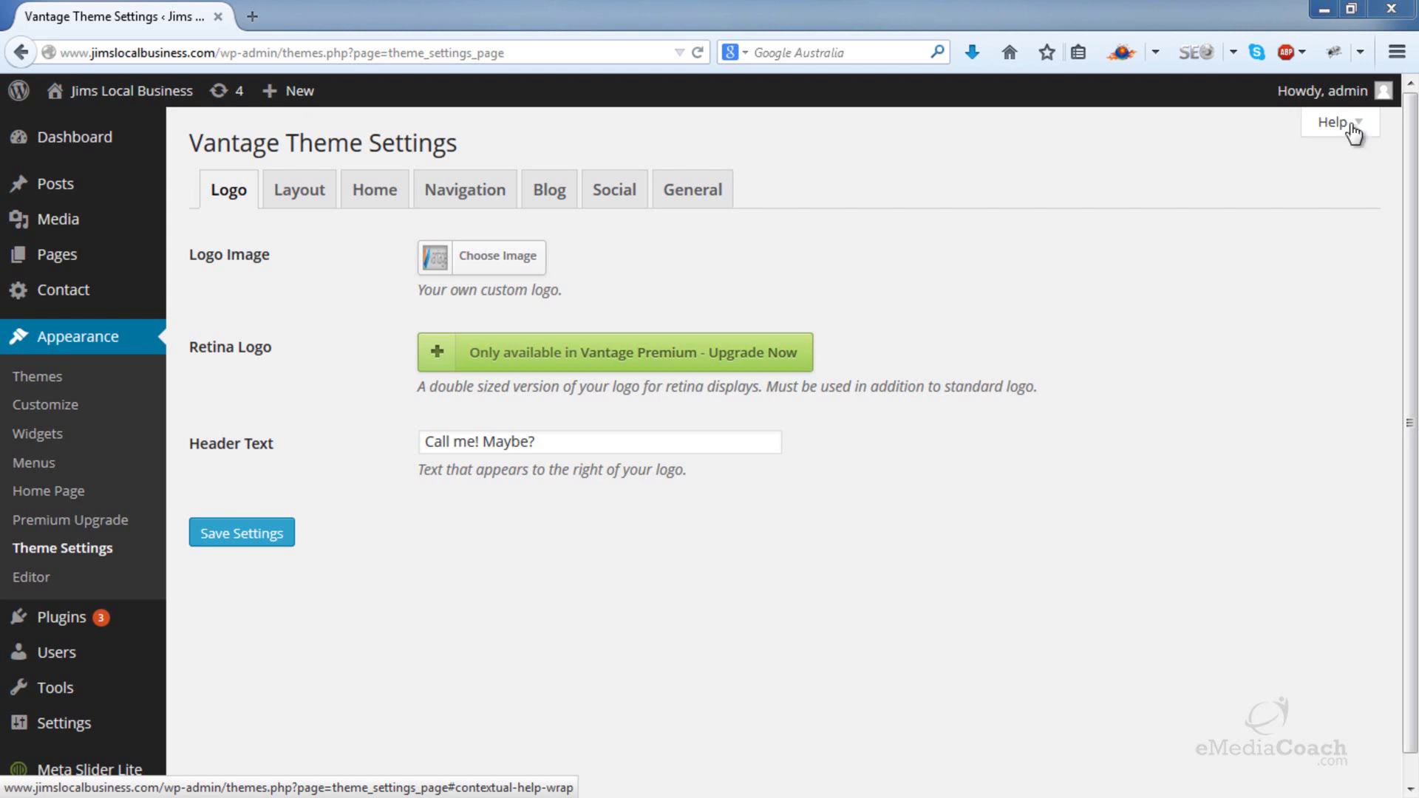
- Switch to the Pixlr Editor from pixlr.com in a new browser tab
{"action": "left_click", "coordinate": [248, 17]}
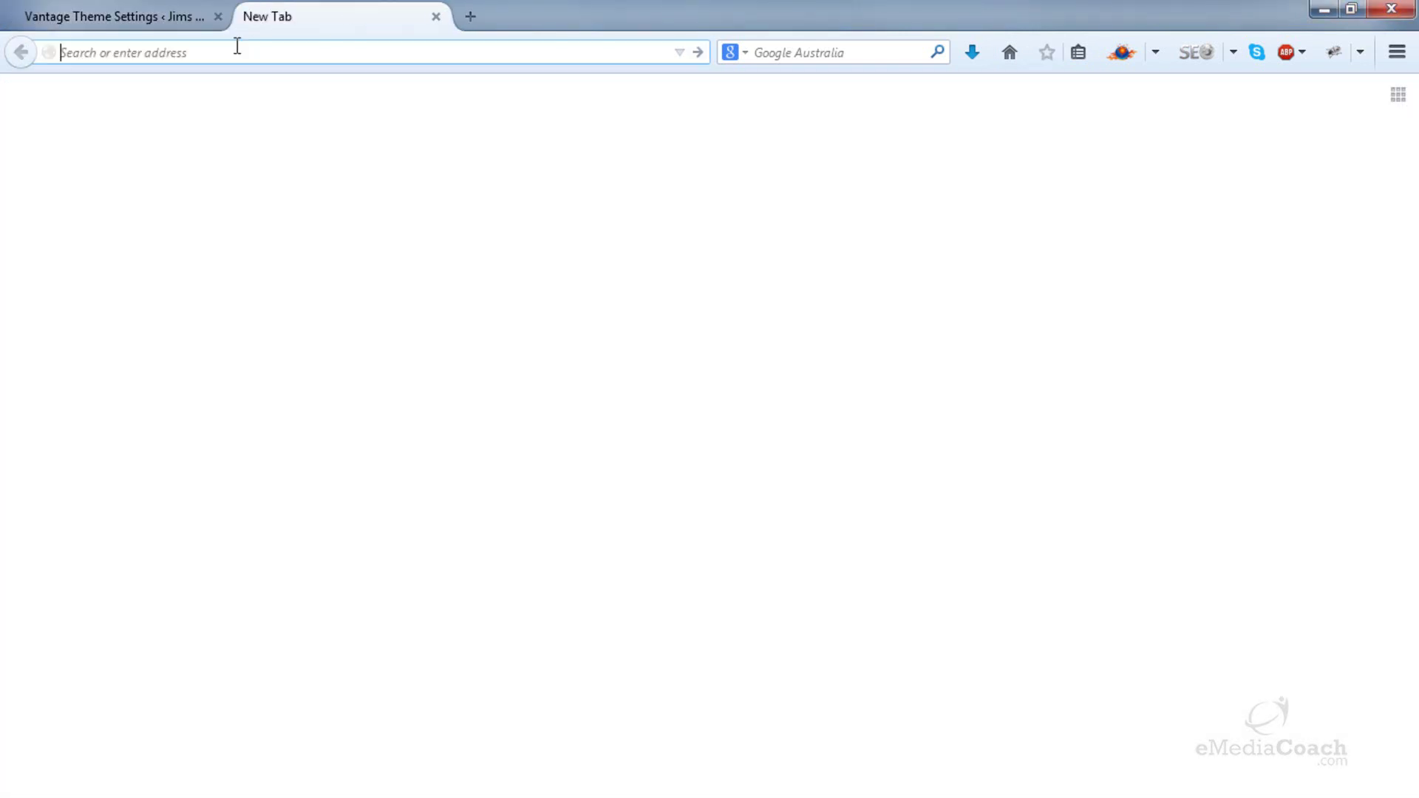
{"action": "type", "text": "pixlr.com"}
{"action": "key", "text": "Return"}
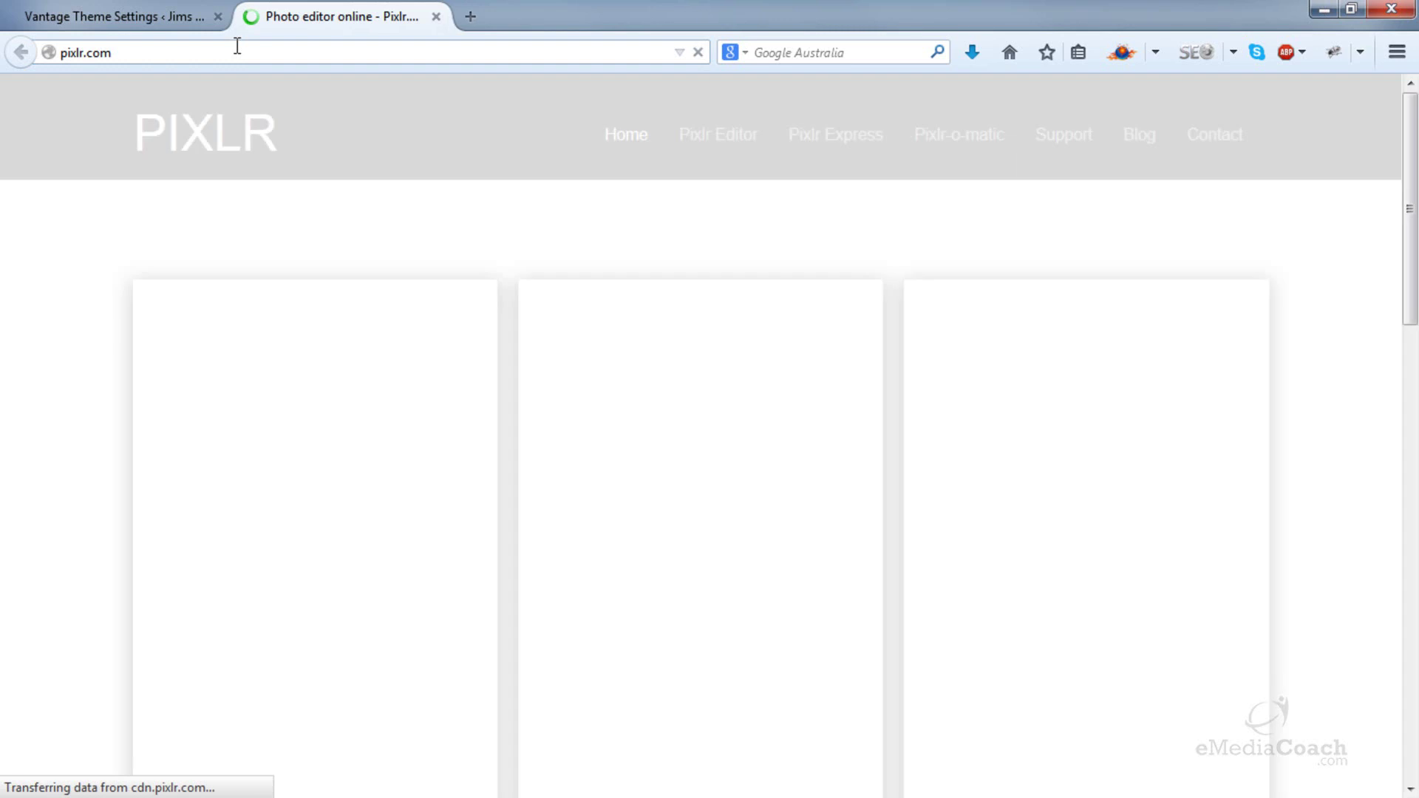
{"action": "scroll", "coordinate": [304, 347], "scroll_direction": "down", "scroll_amount": 2}
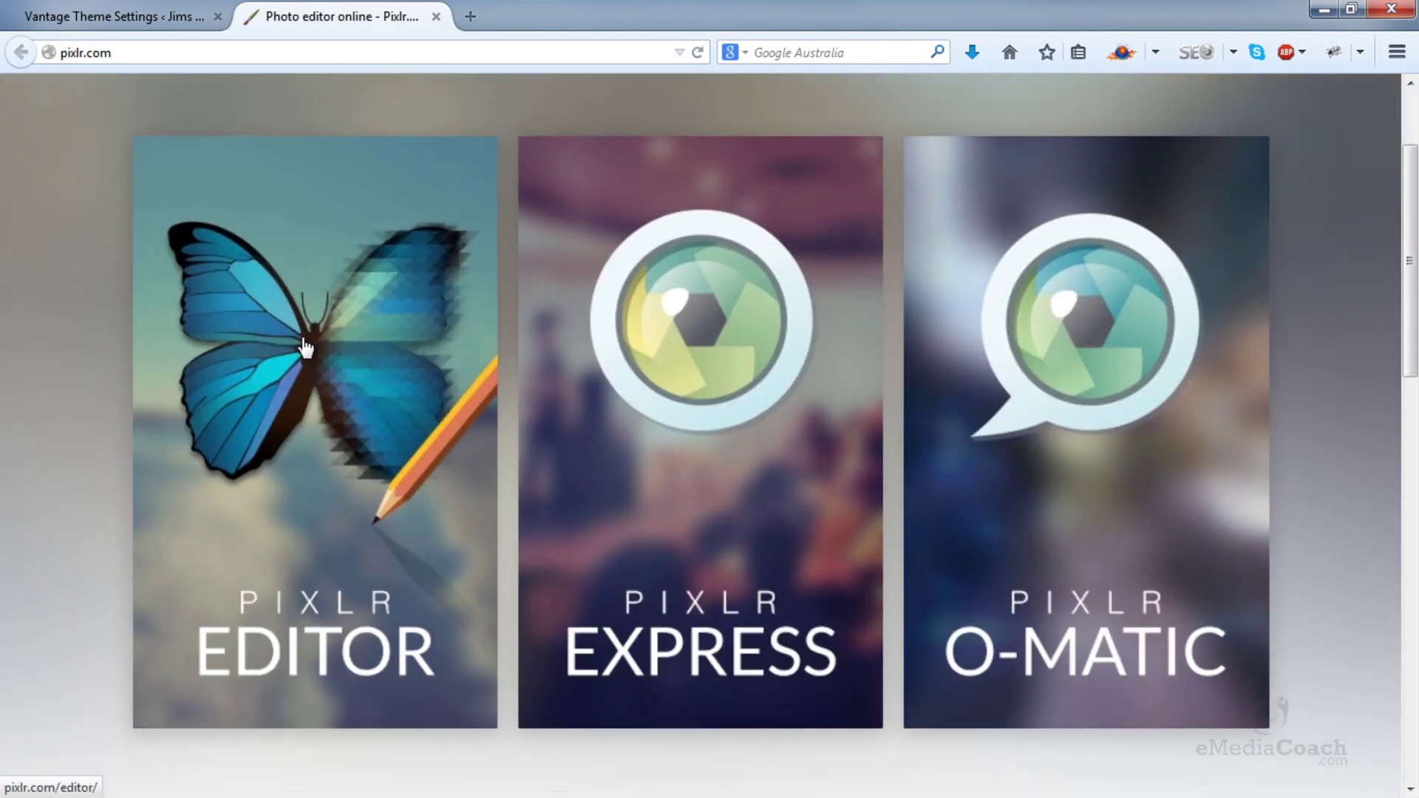
{"action": "left_click", "coordinate": [304, 347]}
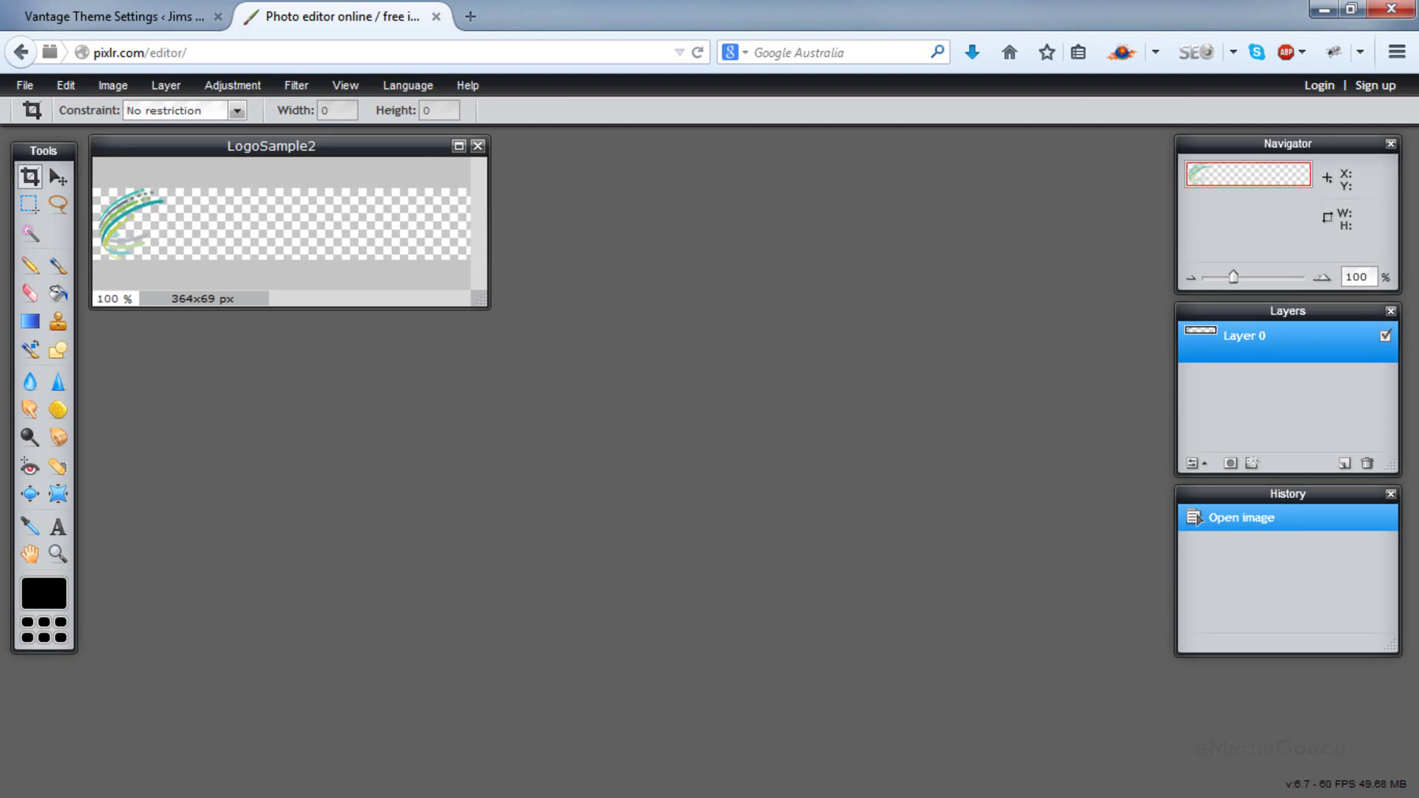
- Add the text "Jims Business" beside the swoosh in the LogoSample2 image and centre it vertically on the canvas
{"action": "left_click", "coordinate": [61, 526]}
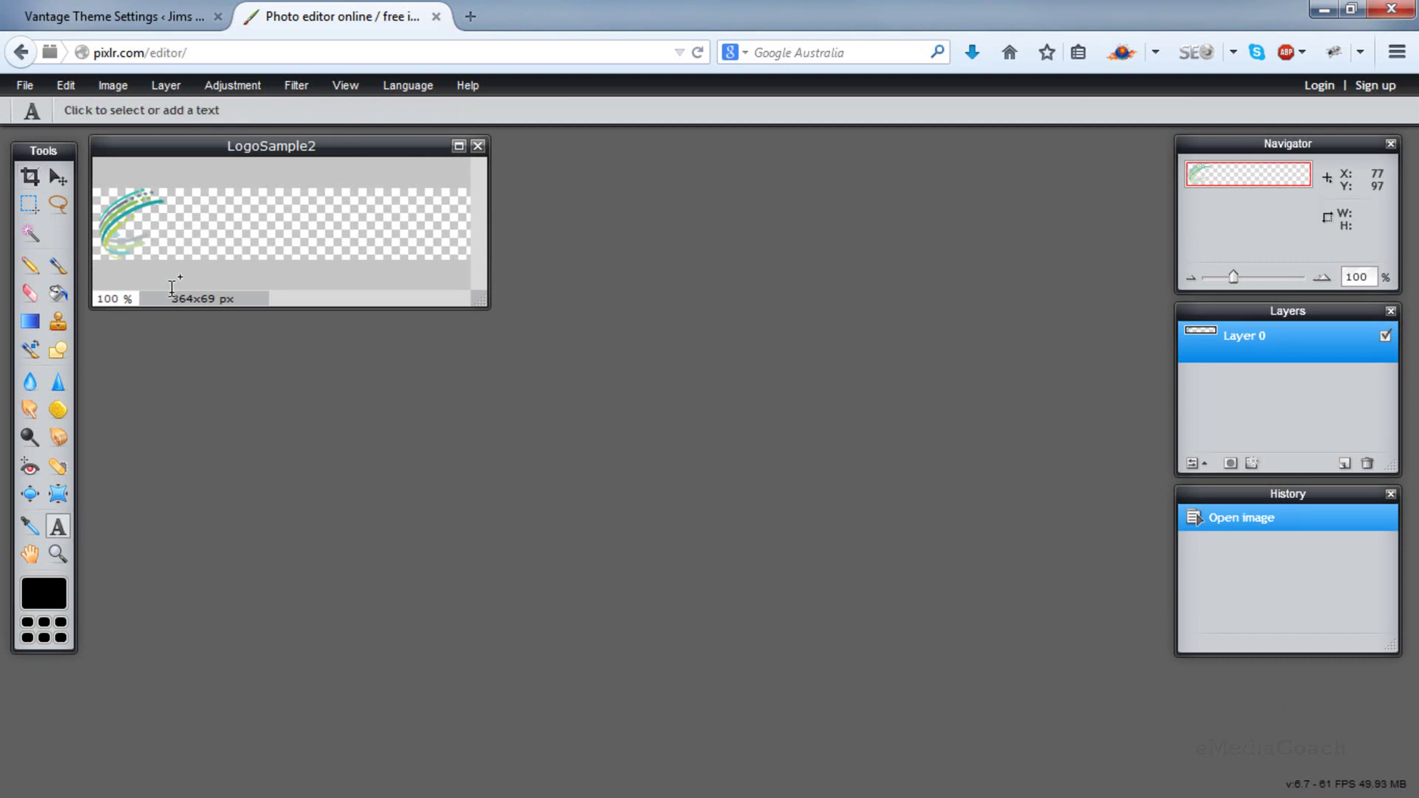
{"action": "left_click", "coordinate": [178, 196]}
{"action": "type", "text": "Loca"}
{"action": "key", "text": "BackSpace"}
{"action": "key", "text": "BackSpace"}
{"action": "key", "text": "BackSpace"}
{"action": "key", "text": "BackSpace"}
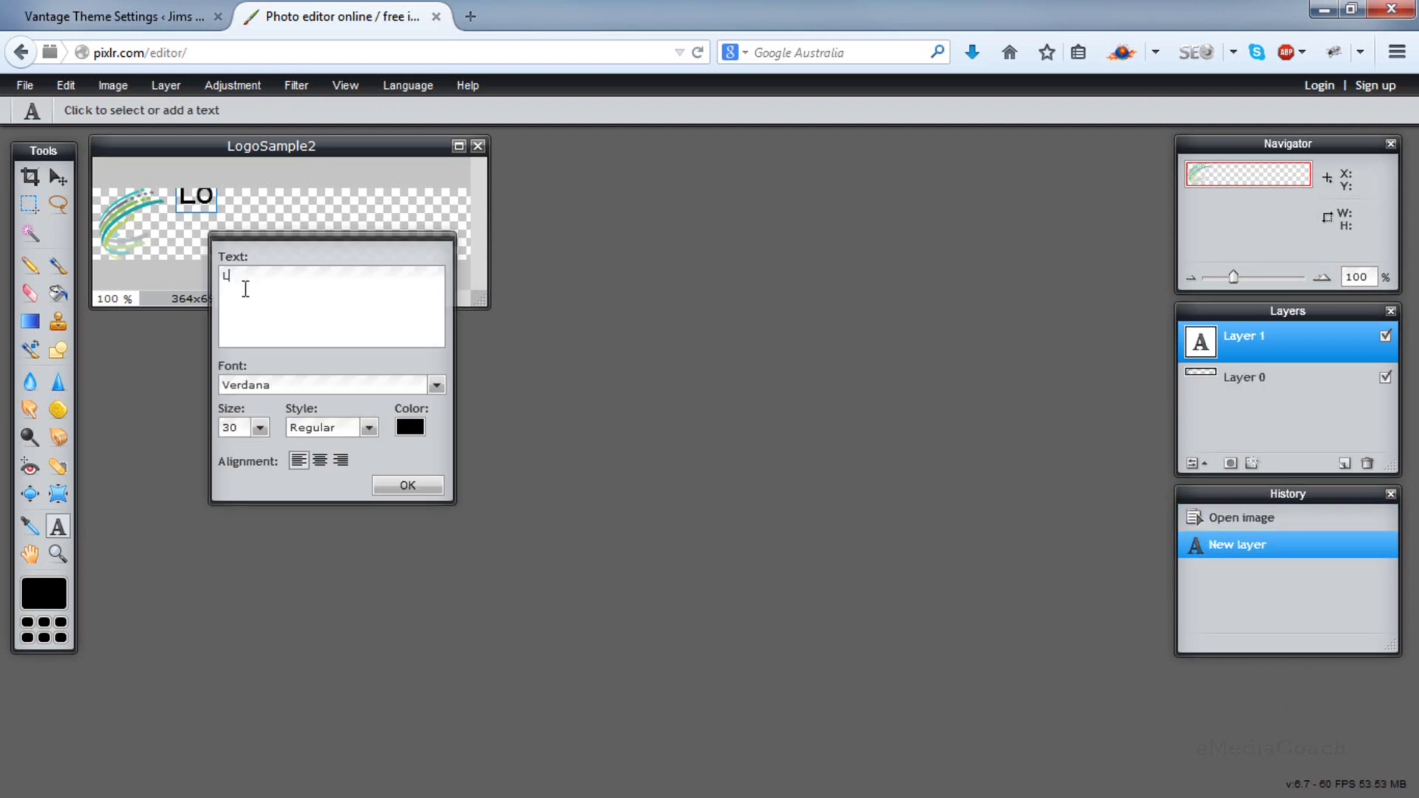
{"action": "type", "text": "Jims Business"}
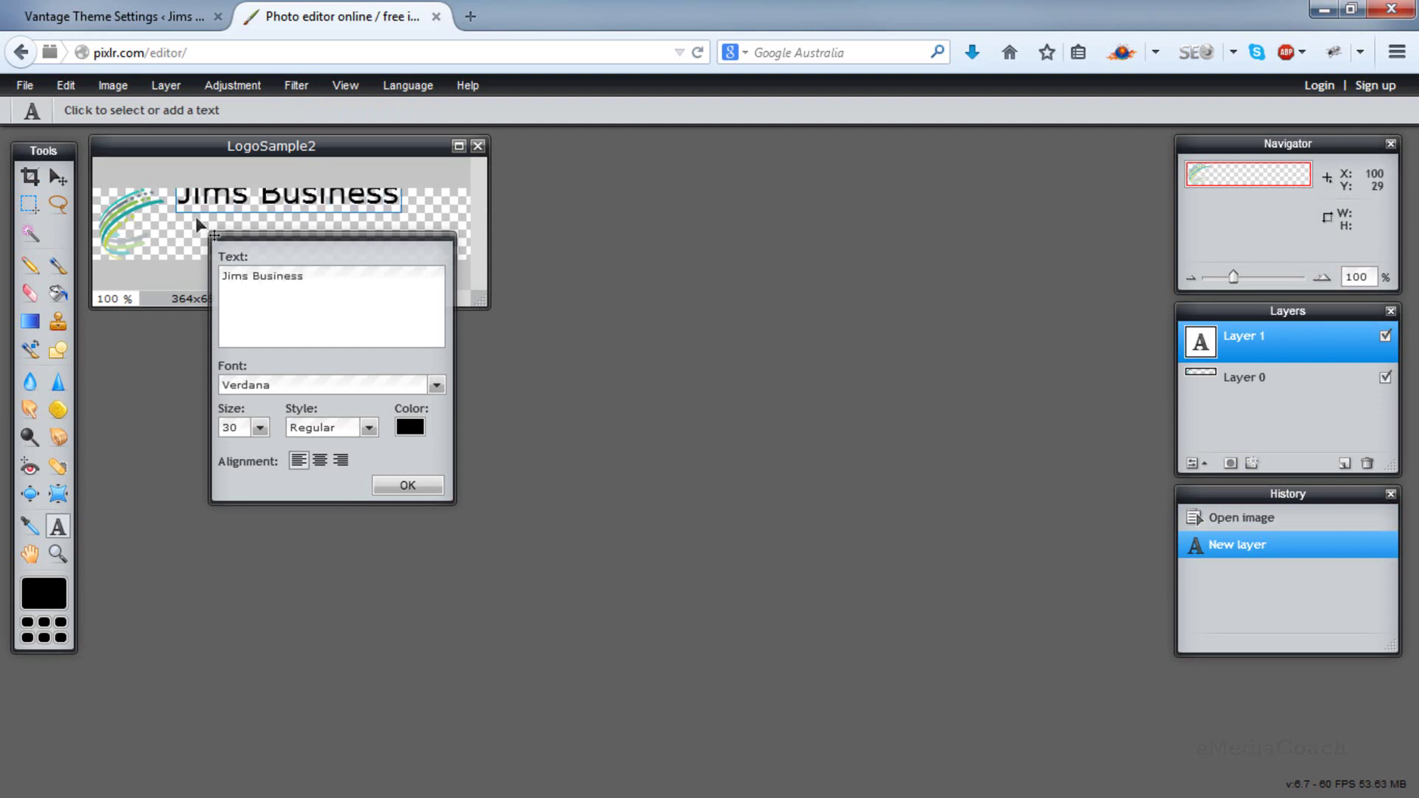
{"action": "left_click_drag", "start_coordinate": [181, 195], "coordinate": [180, 223]}
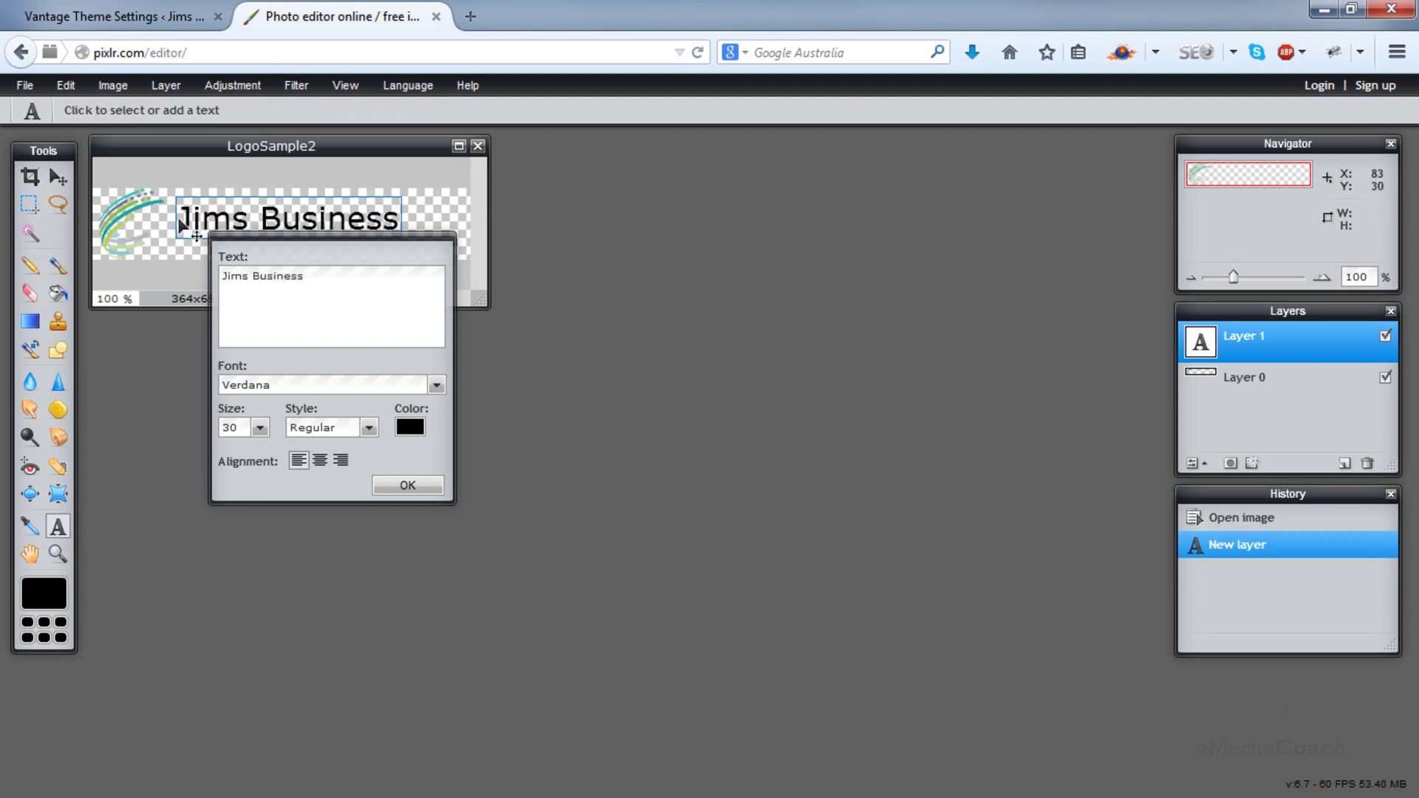
- Colour the "Jims Business" logo text dark green and apply the text
{"action": "left_click", "coordinate": [437, 386]}
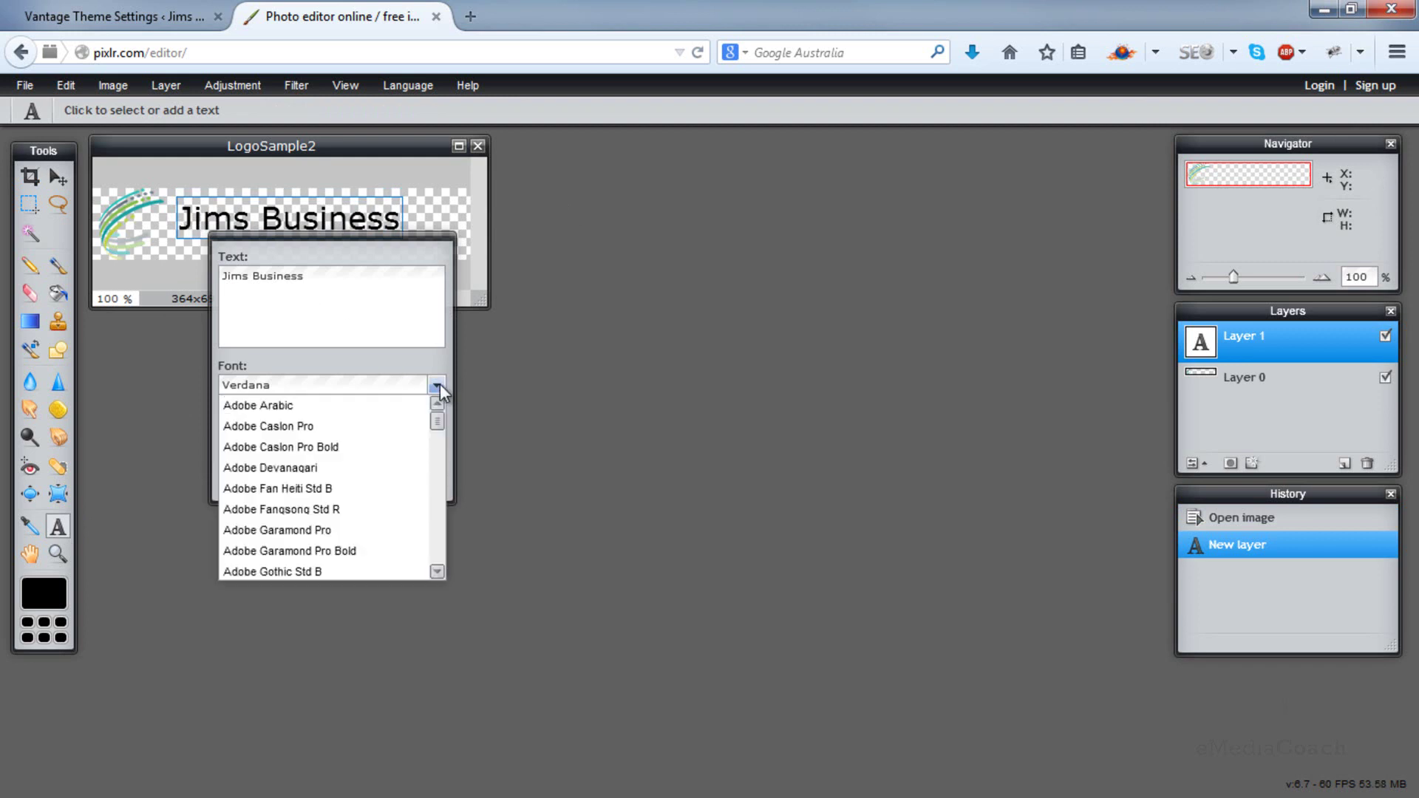
{"action": "left_click", "coordinate": [438, 385]}
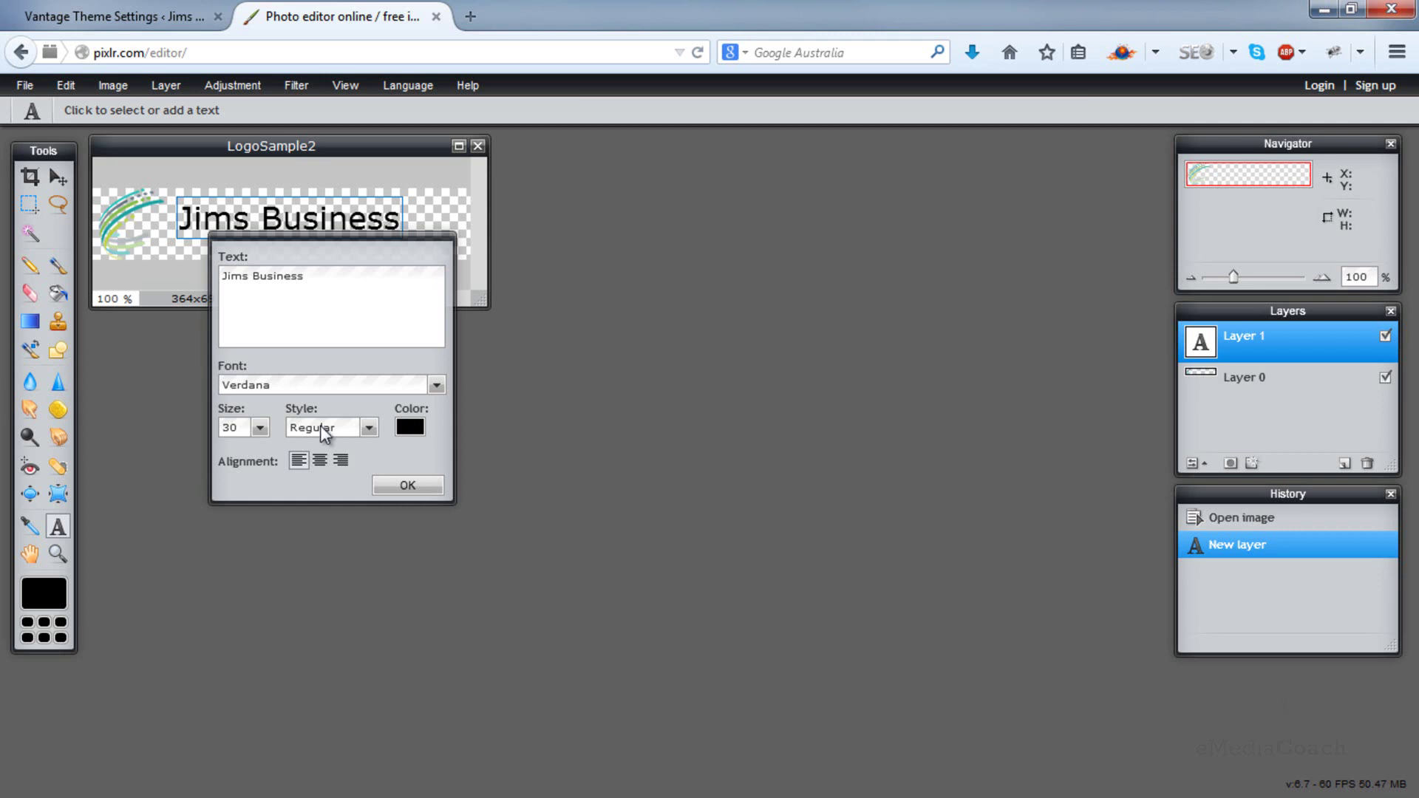
{"action": "left_click", "coordinate": [411, 428]}
{"action": "mouse_move", "coordinate": [516, 348]}
{"action": "left_mouse_down"}
{"action": "mouse_move", "coordinate": [538, 347]}
{"action": "mouse_move", "coordinate": [511, 349]}
{"action": "left_mouse_up"}
{"action": "mouse_move", "coordinate": [583, 246]}
{"action": "left_mouse_down"}
{"action": "mouse_move", "coordinate": [676, 339]}
{"action": "mouse_move", "coordinate": [674, 400]}
{"action": "mouse_move", "coordinate": [685, 367]}
{"action": "mouse_move", "coordinate": [697, 382]}
{"action": "left_mouse_up"}
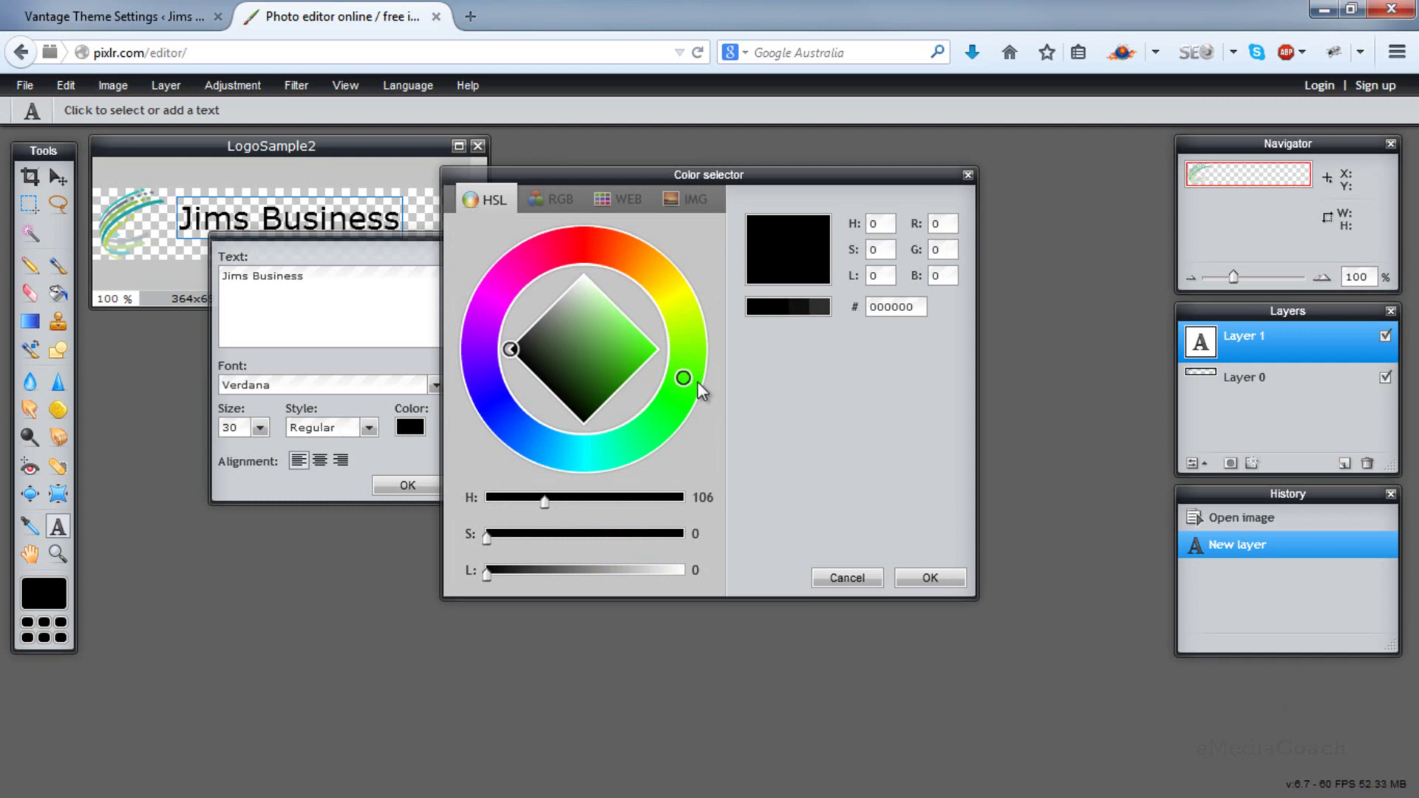
{"action": "mouse_move", "coordinate": [481, 353]}
{"action": "left_mouse_down"}
{"action": "mouse_move", "coordinate": [643, 356]}
{"action": "mouse_move", "coordinate": [518, 349]}
{"action": "mouse_move", "coordinate": [615, 345]}
{"action": "left_mouse_up"}
{"action": "mouse_move", "coordinate": [513, 345]}
{"action": "left_mouse_down"}
{"action": "mouse_move", "coordinate": [578, 325]}
{"action": "mouse_move", "coordinate": [665, 353]}
{"action": "mouse_move", "coordinate": [634, 357]}
{"action": "mouse_move", "coordinate": [628, 386]}
{"action": "left_mouse_up"}
{"action": "left_click", "coordinate": [946, 577]}
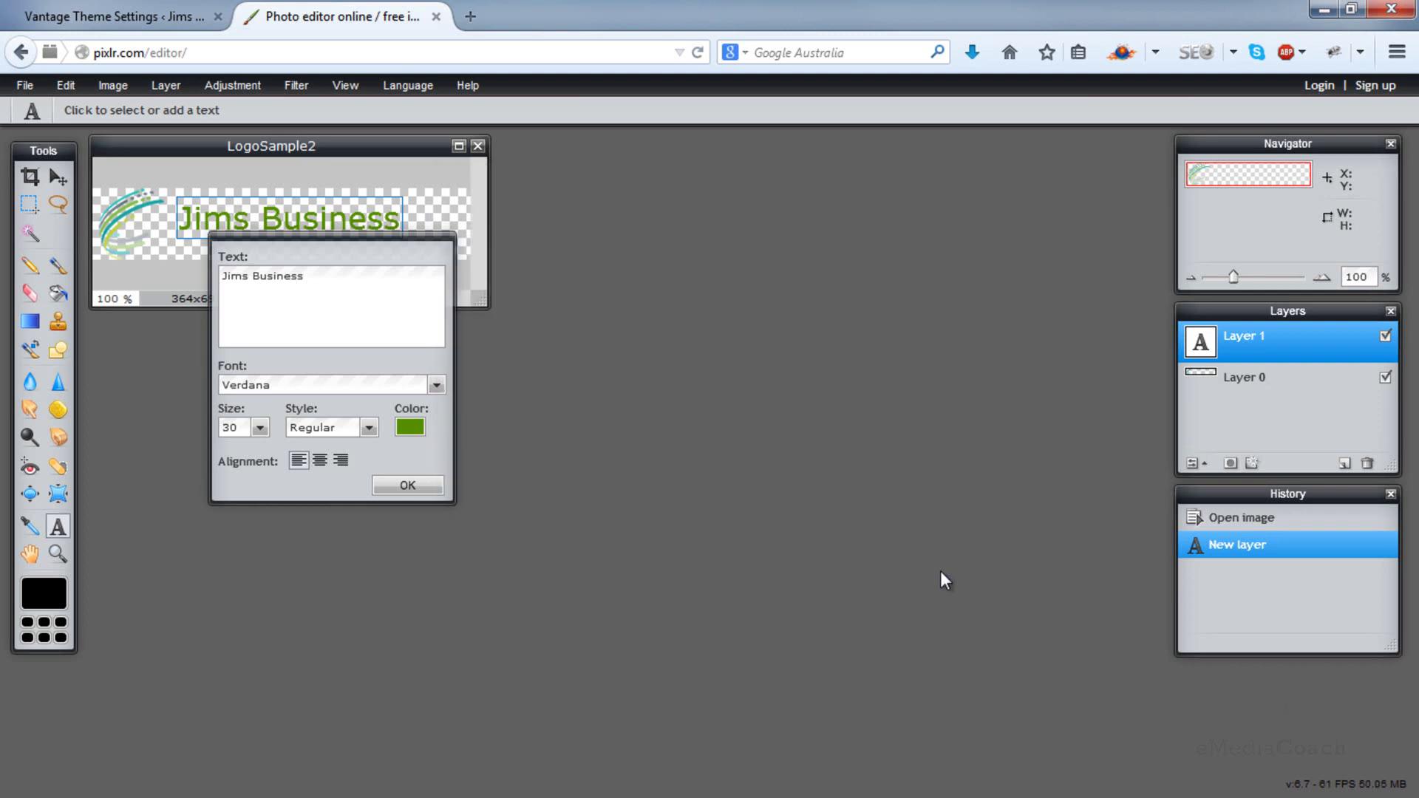
{"action": "left_click", "coordinate": [407, 485]}
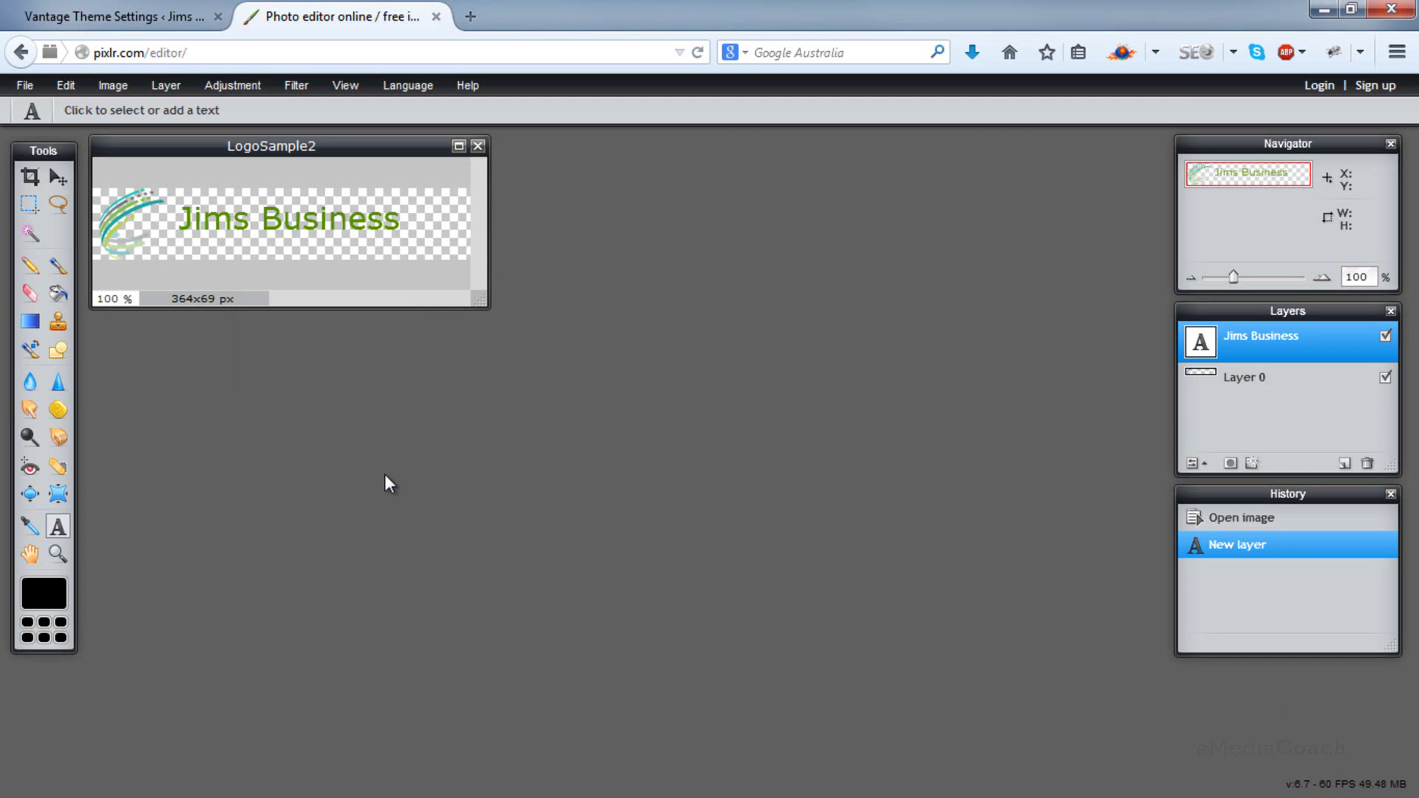
- Crop the logo image to about 315 × 69 px, removing the empty area beyond the text
{"action": "left_click", "coordinate": [29, 177]}
{"action": "left_click_drag", "start_coordinate": [94, 189], "coordinate": [421, 270]}
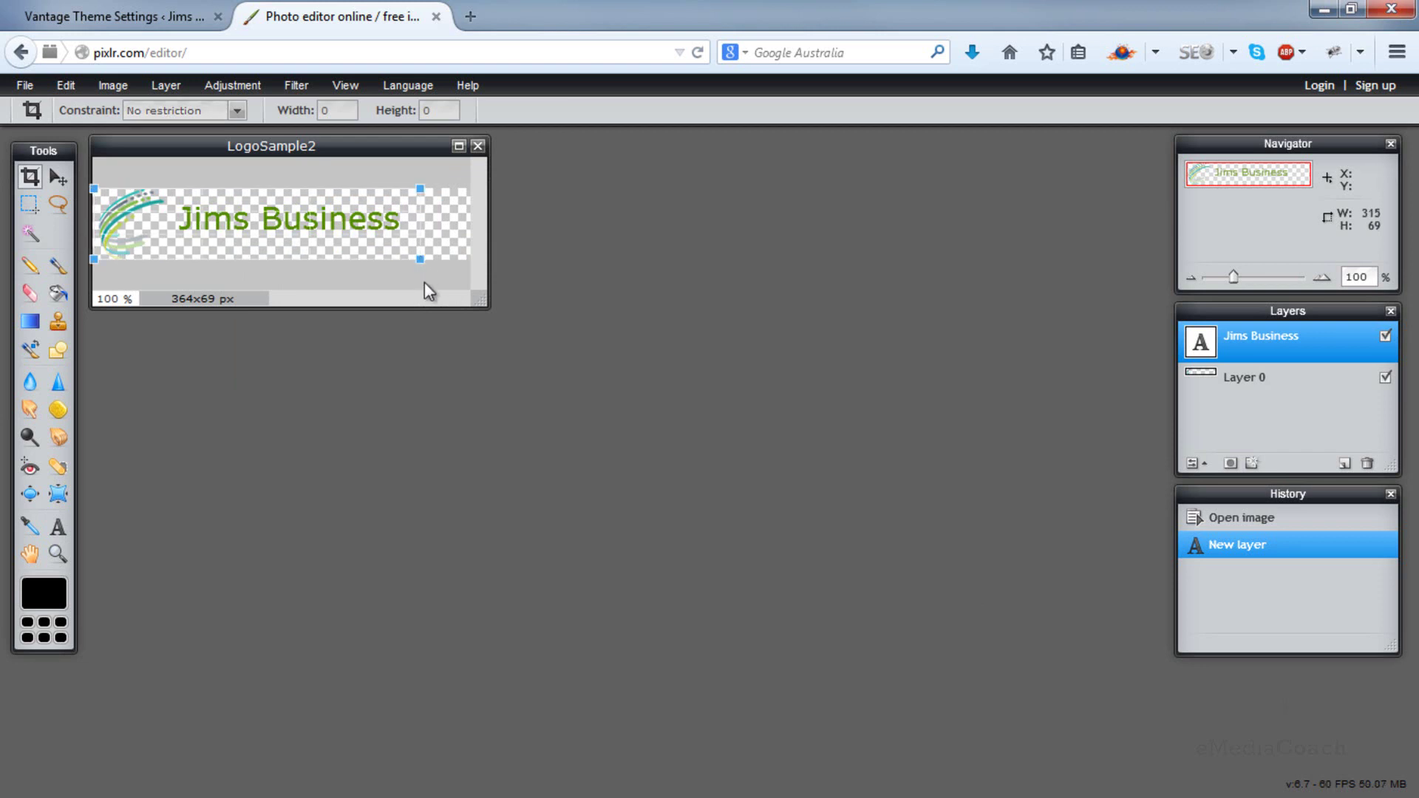
{"action": "key", "text": "Return"}
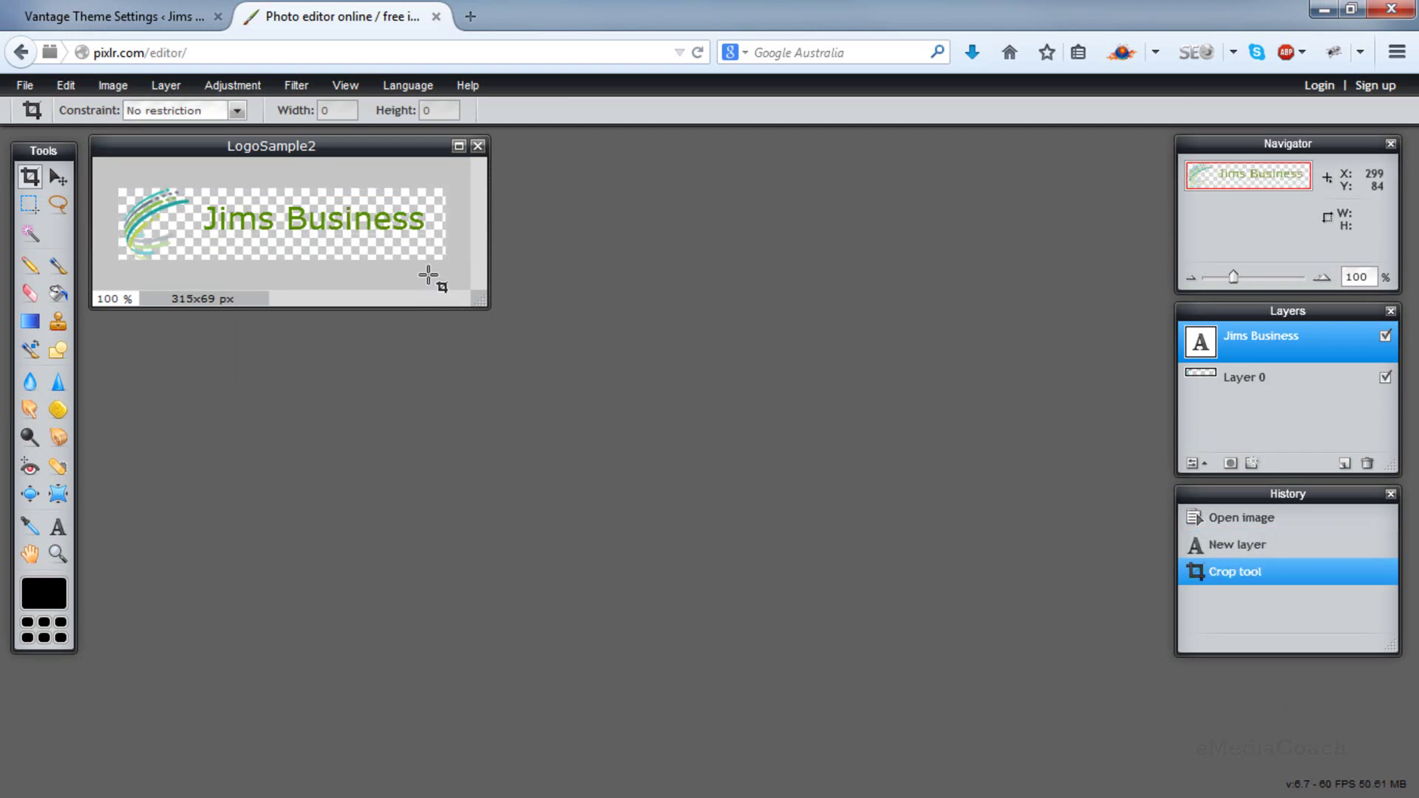
- Save the logo to the Desktop as LogoSample2.png in the PNG (Transparent, full quality) format
{"action": "left_click", "coordinate": [22, 86]}
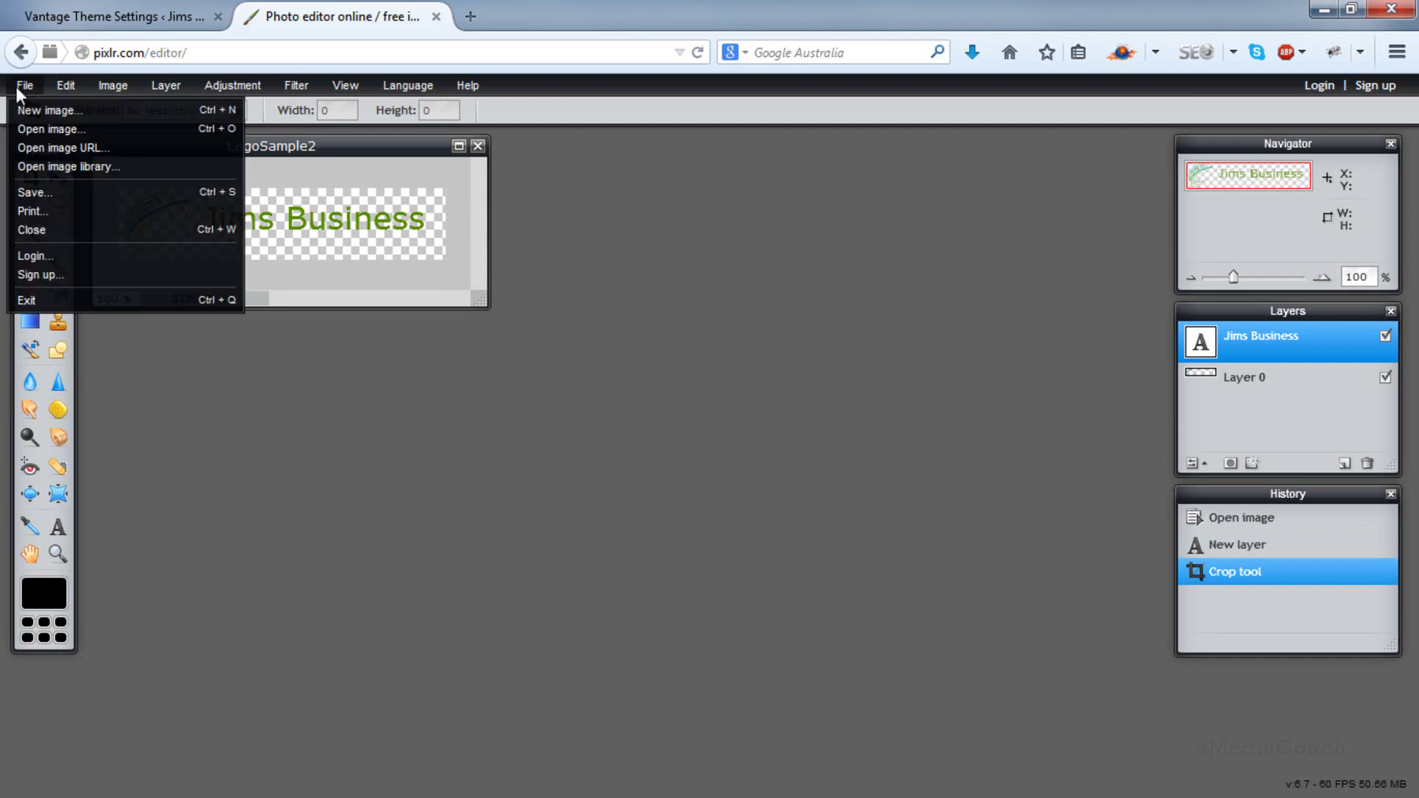
{"action": "left_click", "coordinate": [56, 193]}
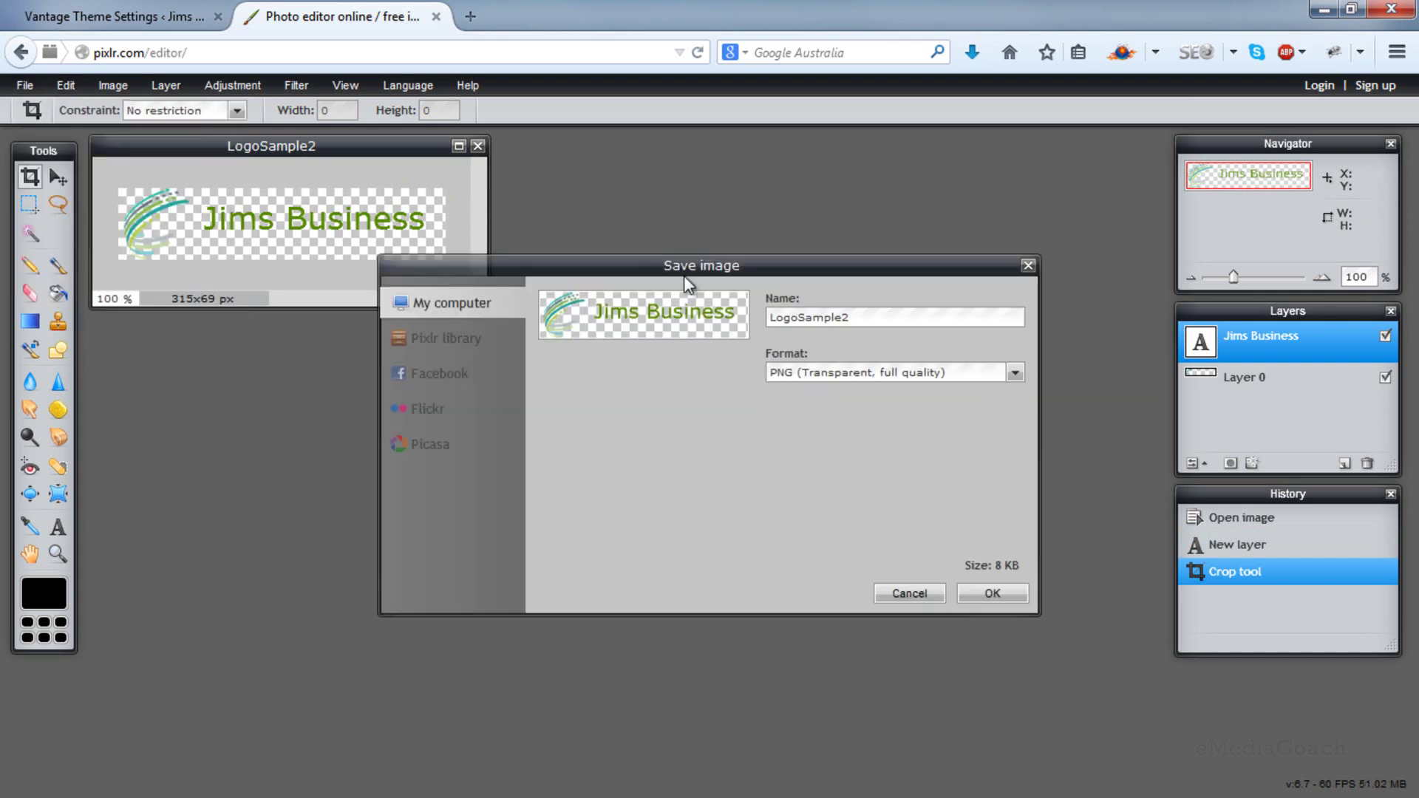
{"action": "left_click", "coordinate": [993, 372]}
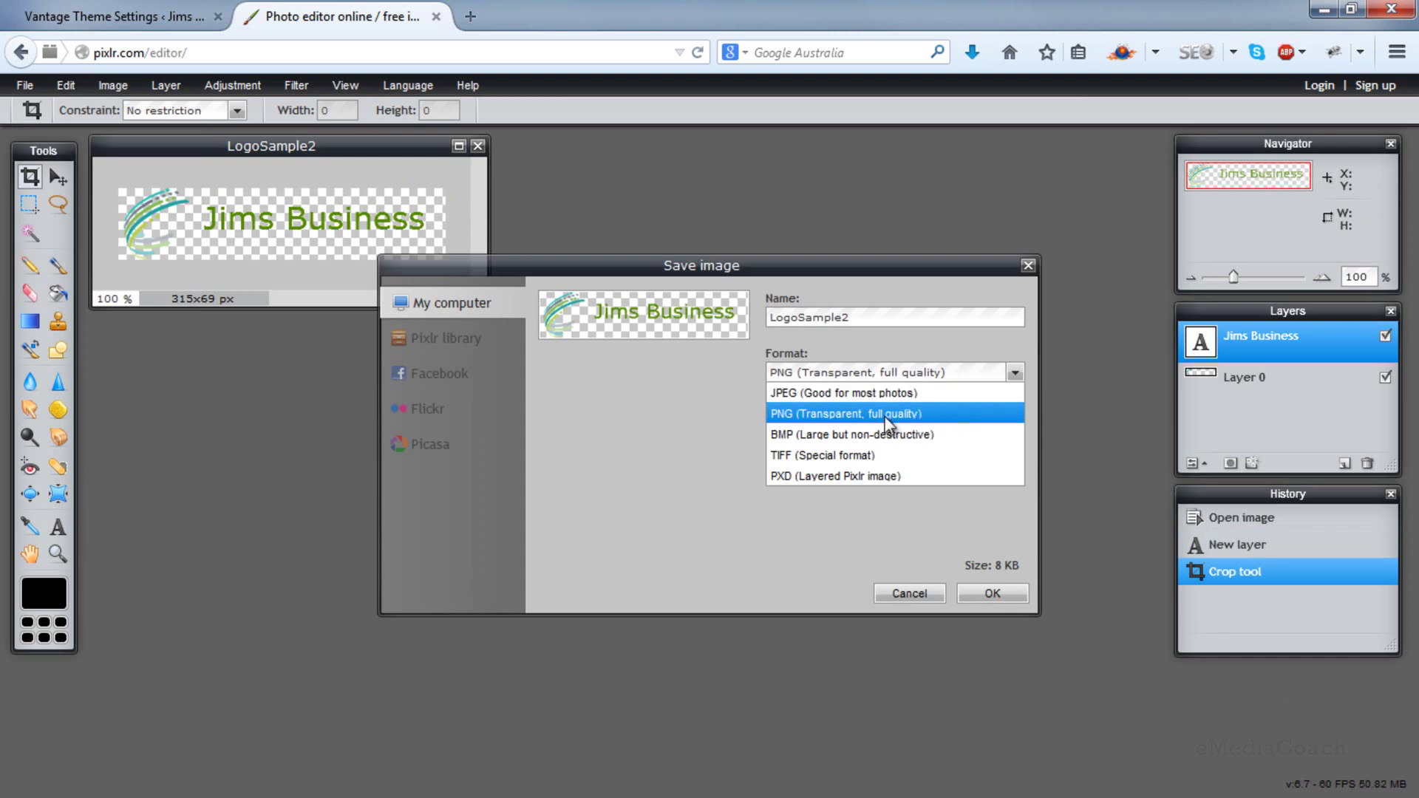
{"action": "left_click", "coordinate": [886, 415]}
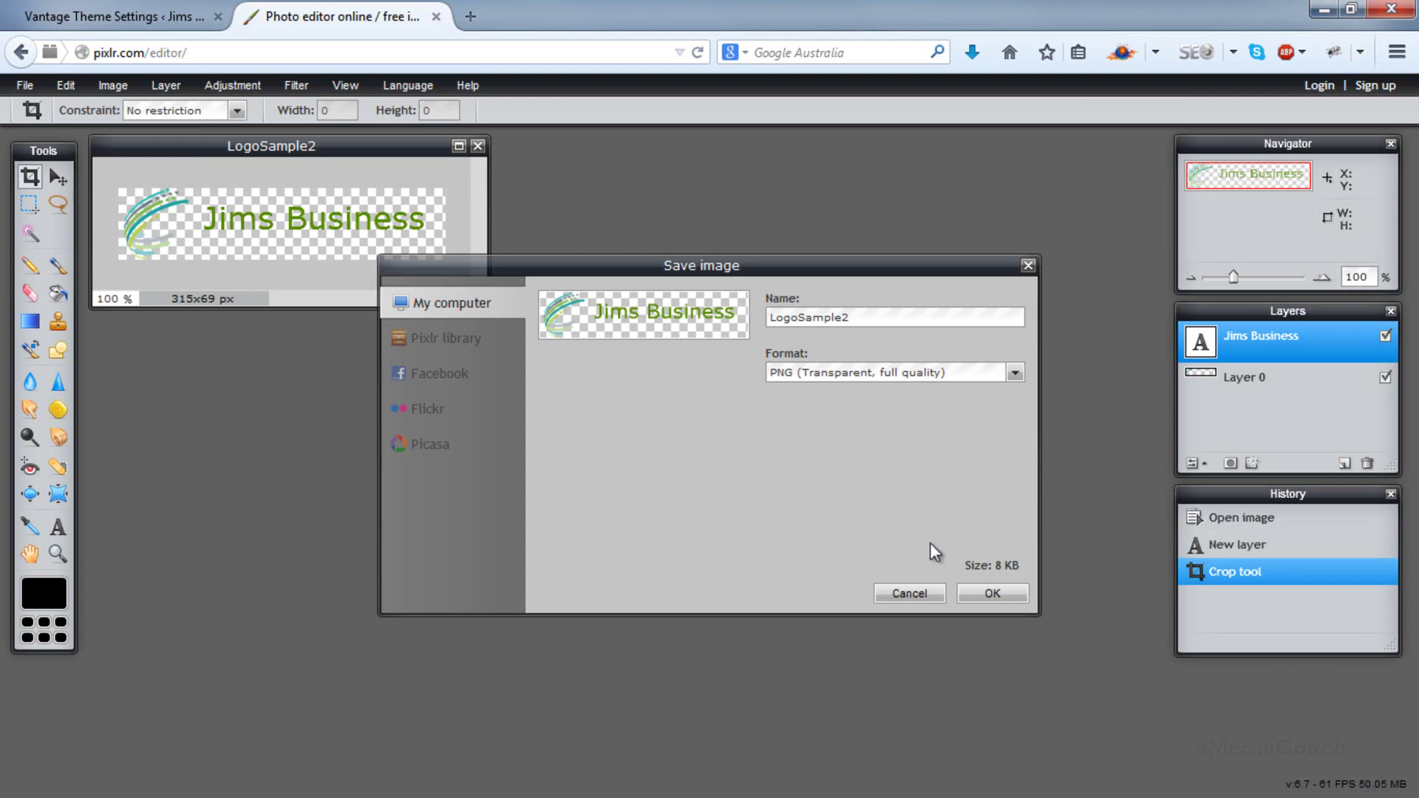
{"action": "left_click", "coordinate": [989, 593]}
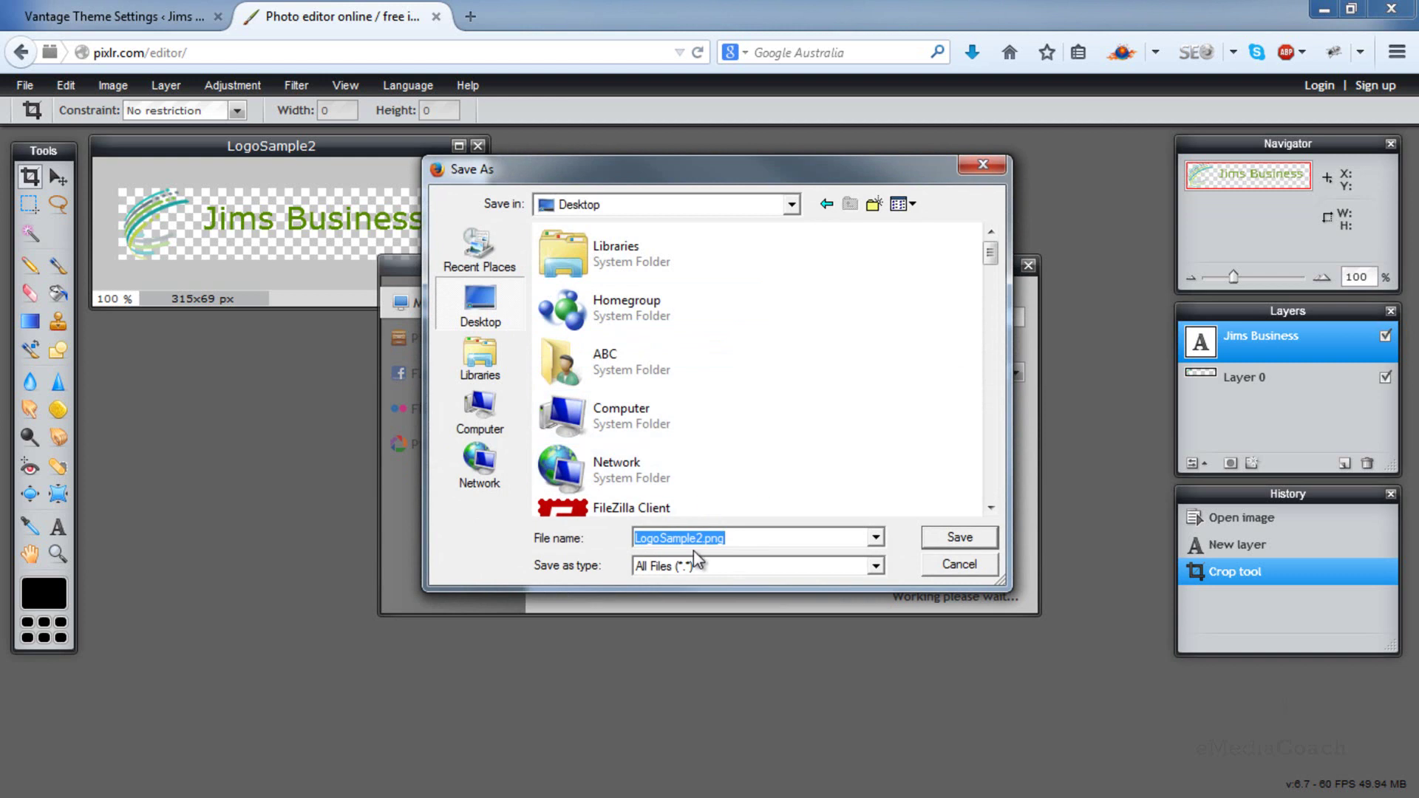
{"action": "left_click", "coordinate": [940, 539]}
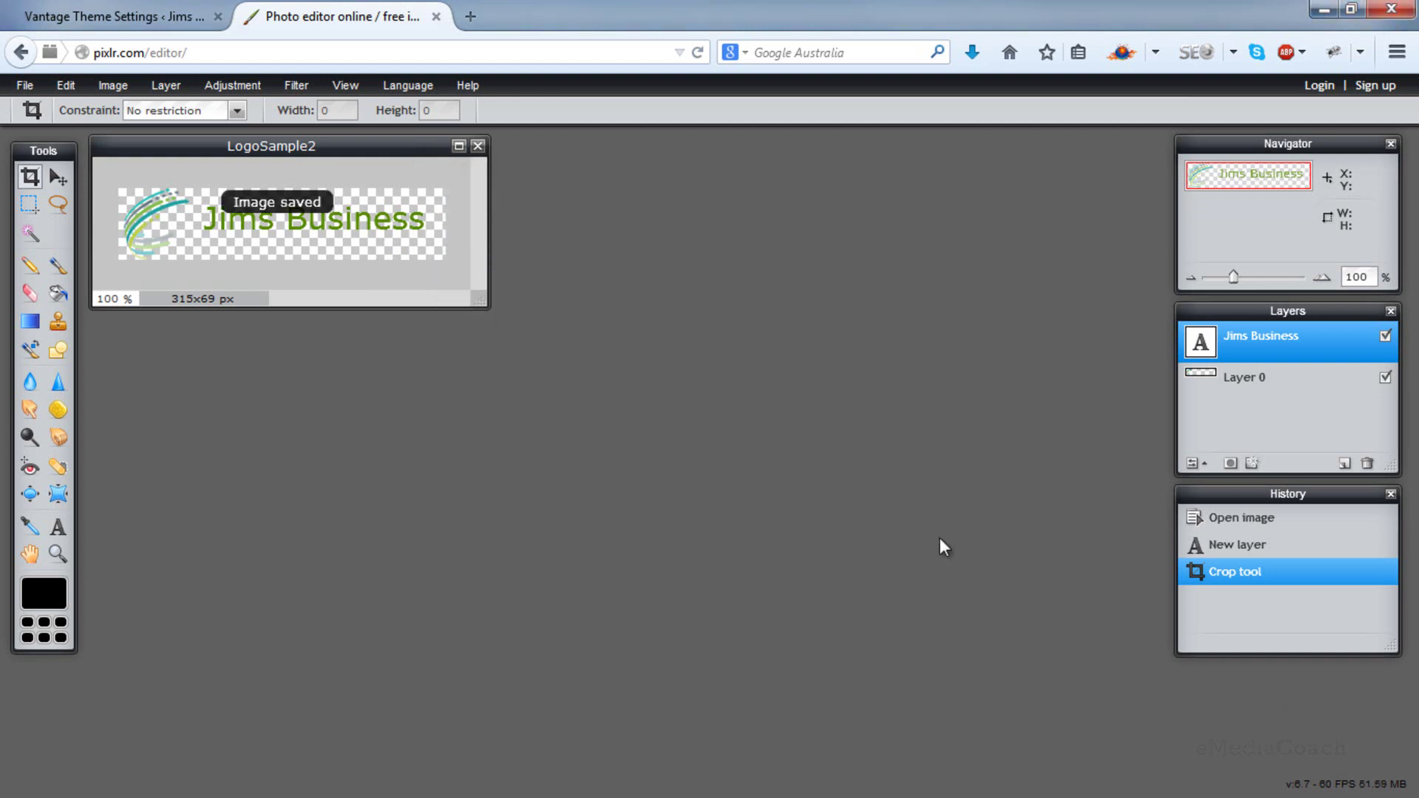
- Back in the Vantage Theme Settings, upload LogoSample2.png as the logo image and save the settings
{"action": "left_click", "coordinate": [129, 18]}
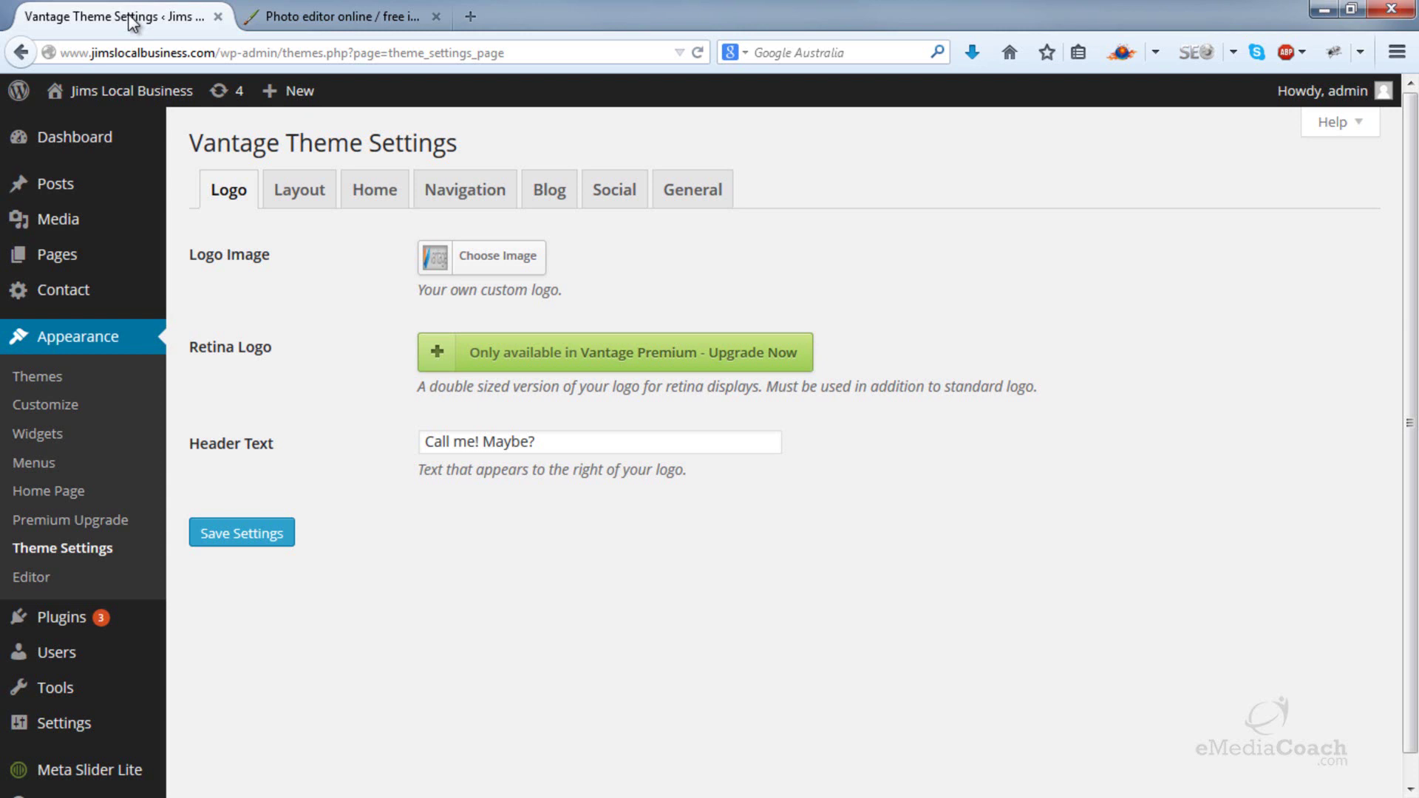
{"action": "left_click", "coordinate": [528, 257]}
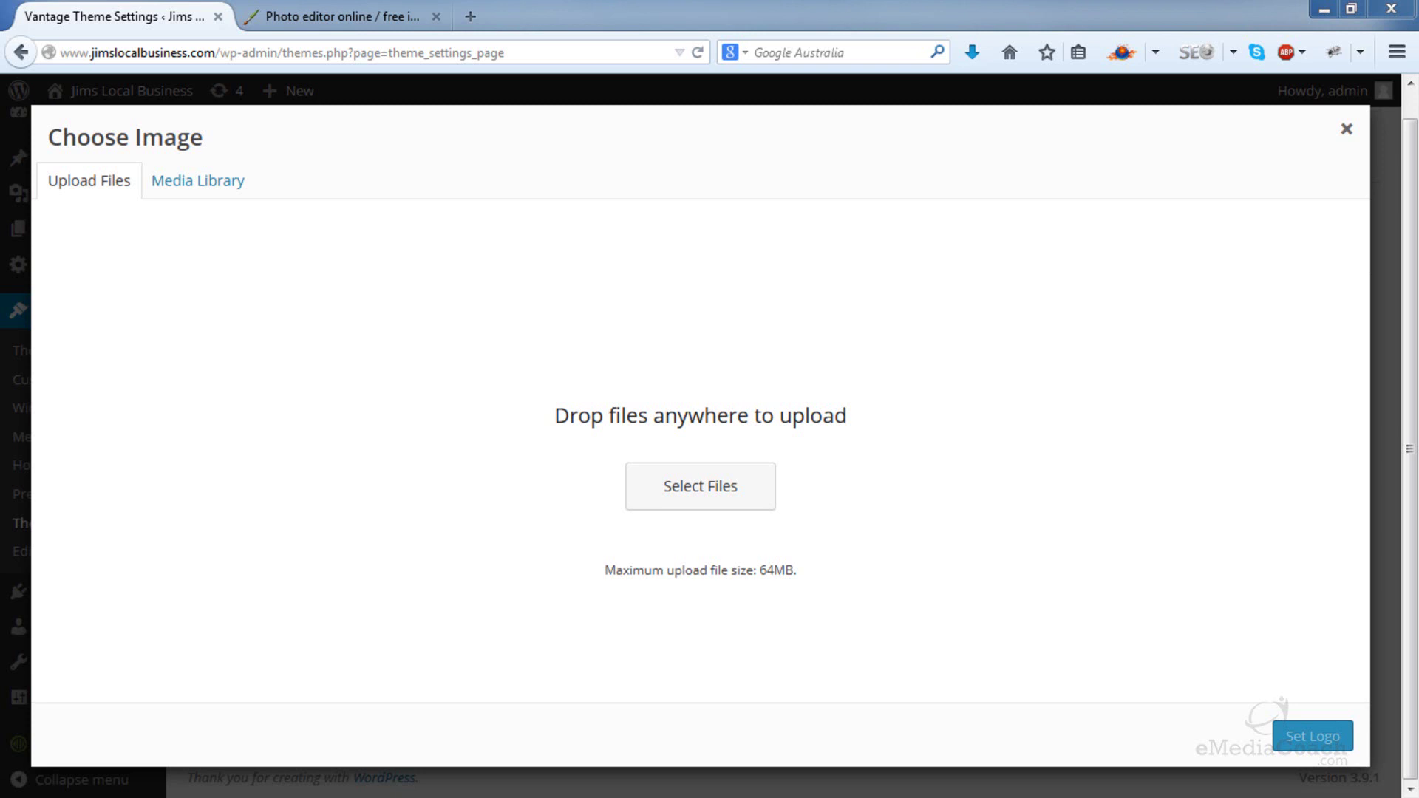
{"action": "left_click_drag", "start_coordinate": [1418, 520], "coordinate": [668, 467]}
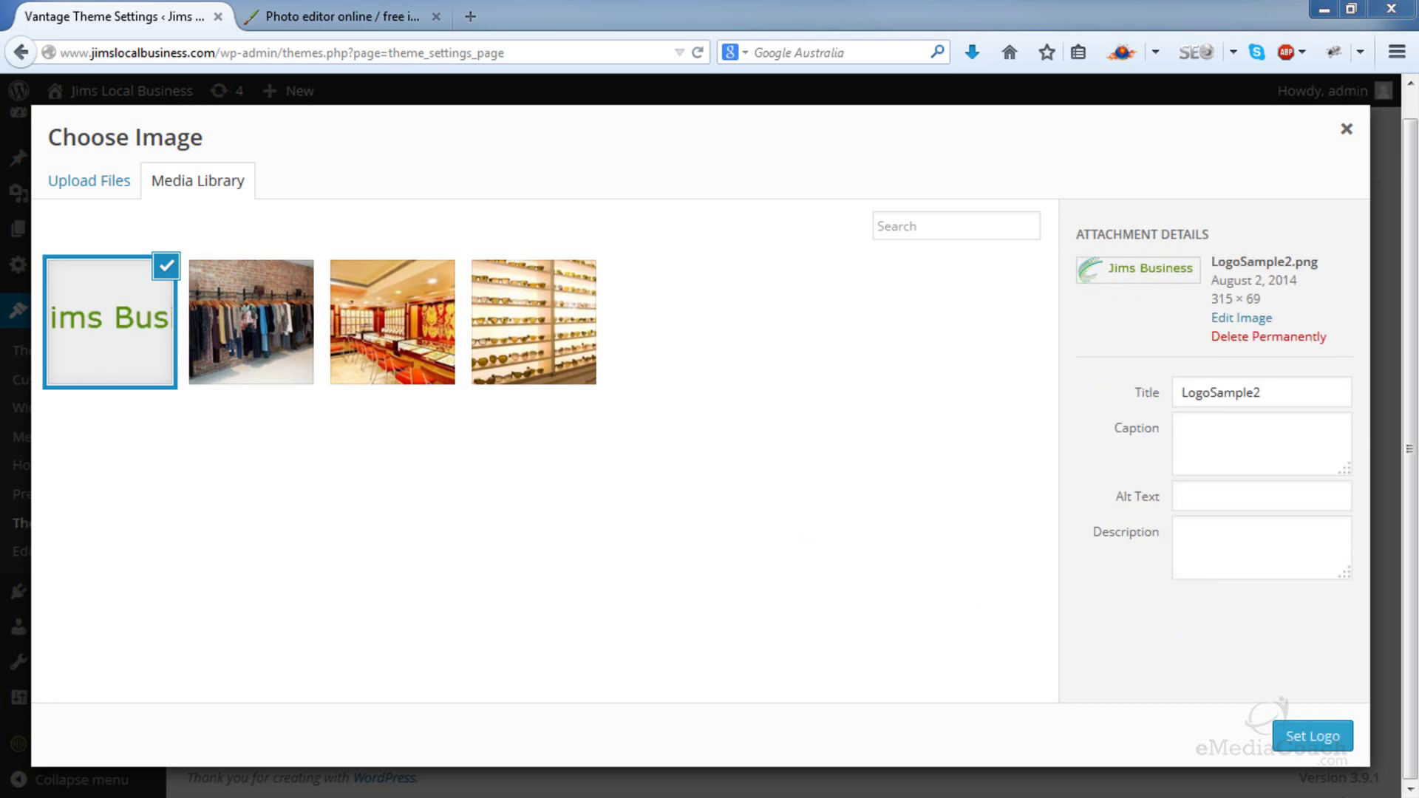
{"action": "left_click", "coordinate": [1311, 737]}
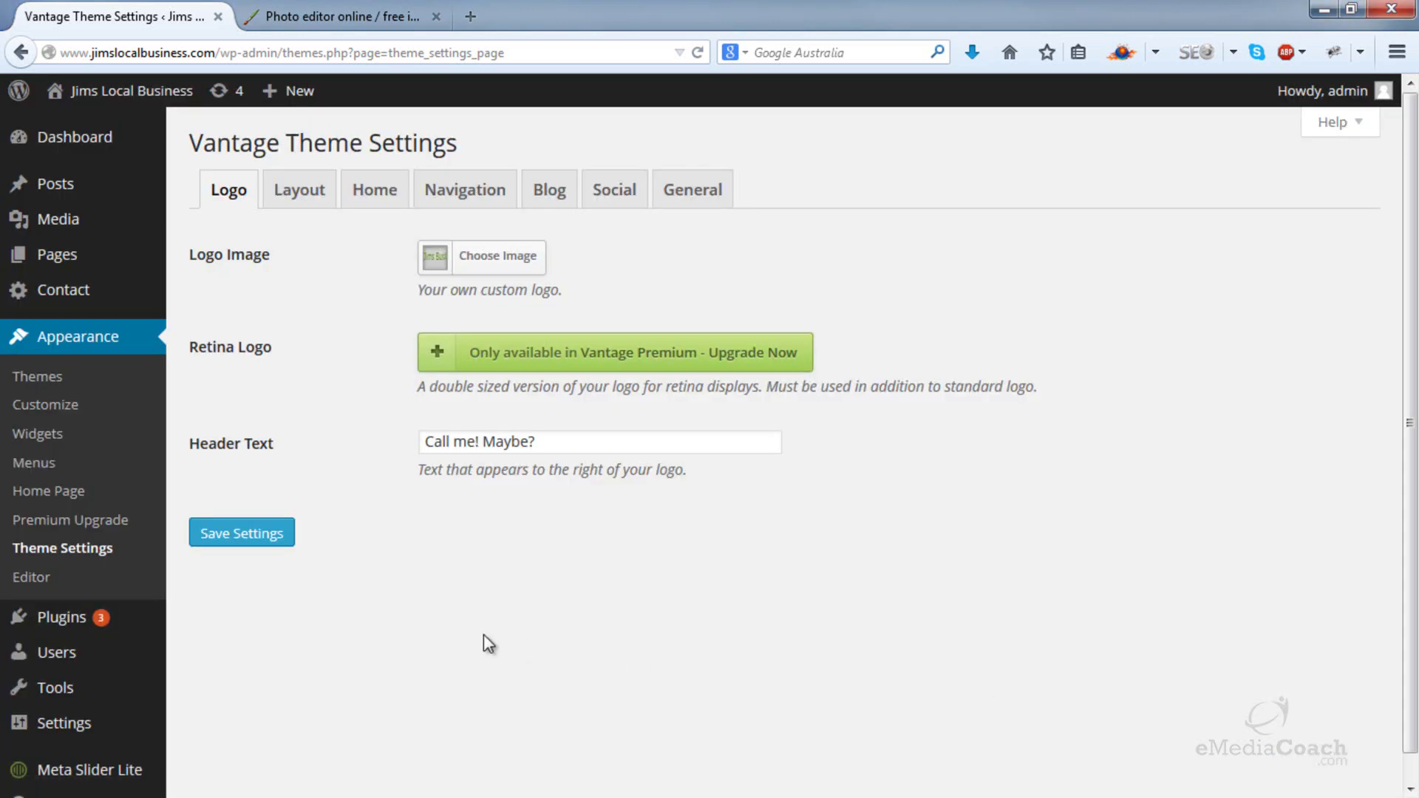
{"action": "left_click", "coordinate": [277, 551]}
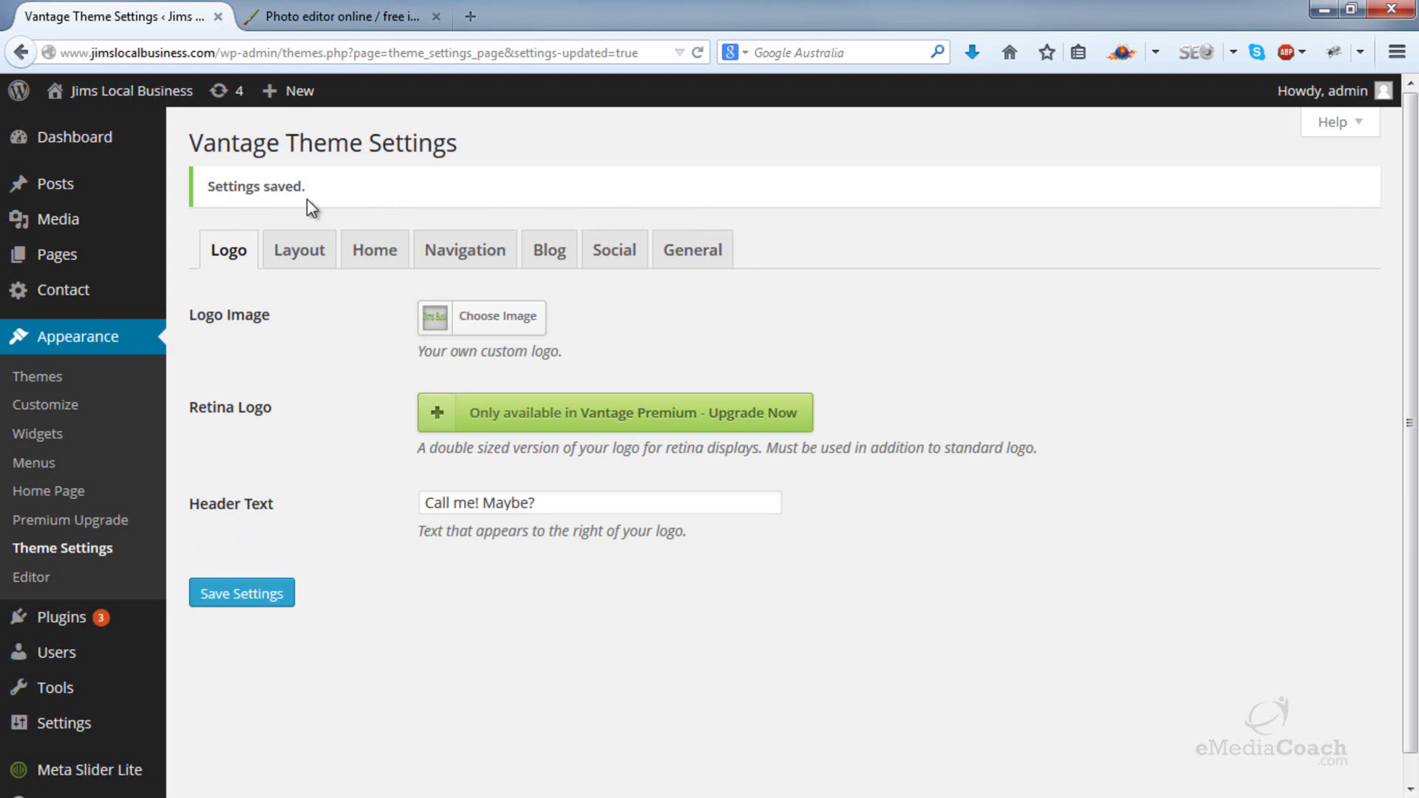
- Check the logo in the site header at jimslocalbusiness.com in a new tab, and return to the theme settings
{"action": "left_click", "coordinate": [470, 16]}
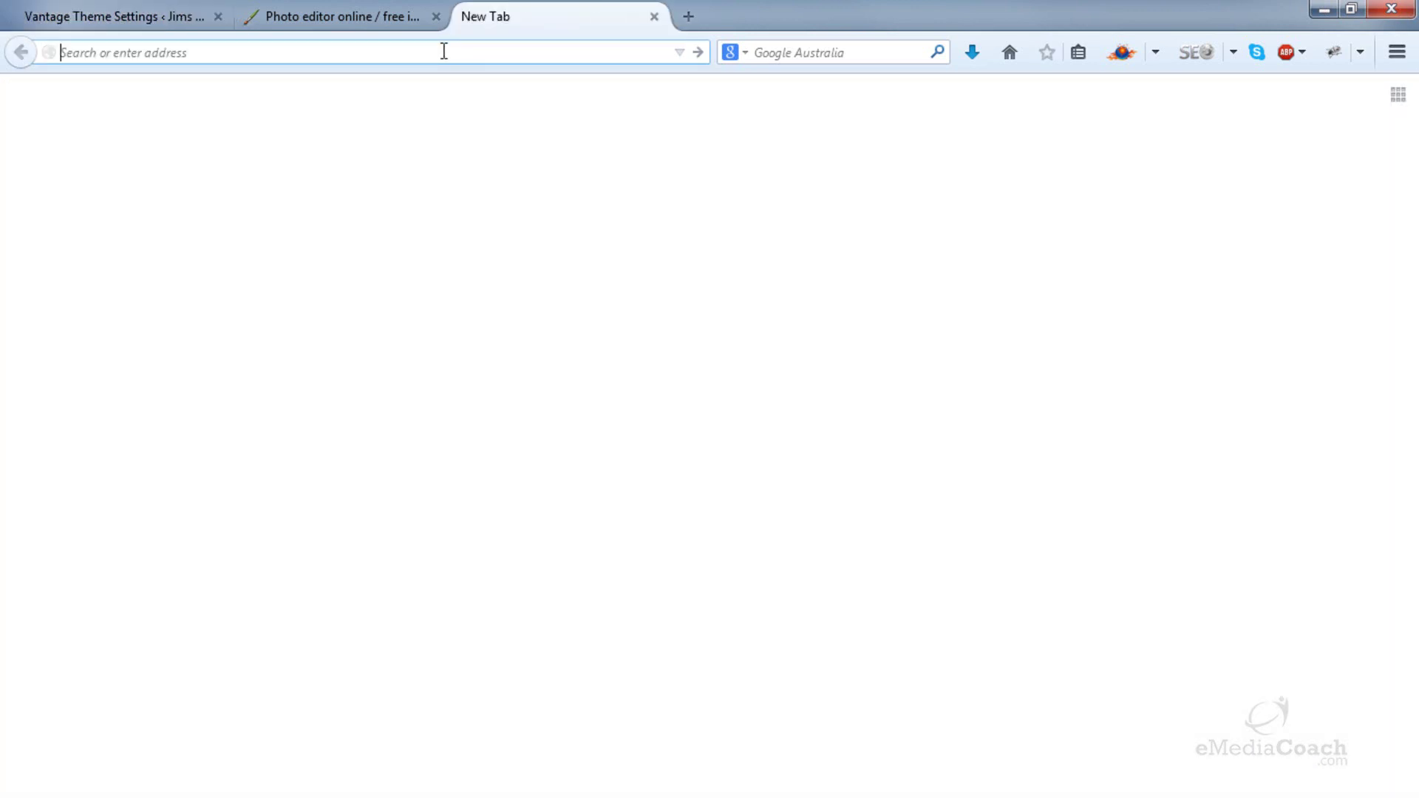
{"action": "type", "text": "jimslocalbusiness"}
{"action": "key", "text": "ctrl+Return"}
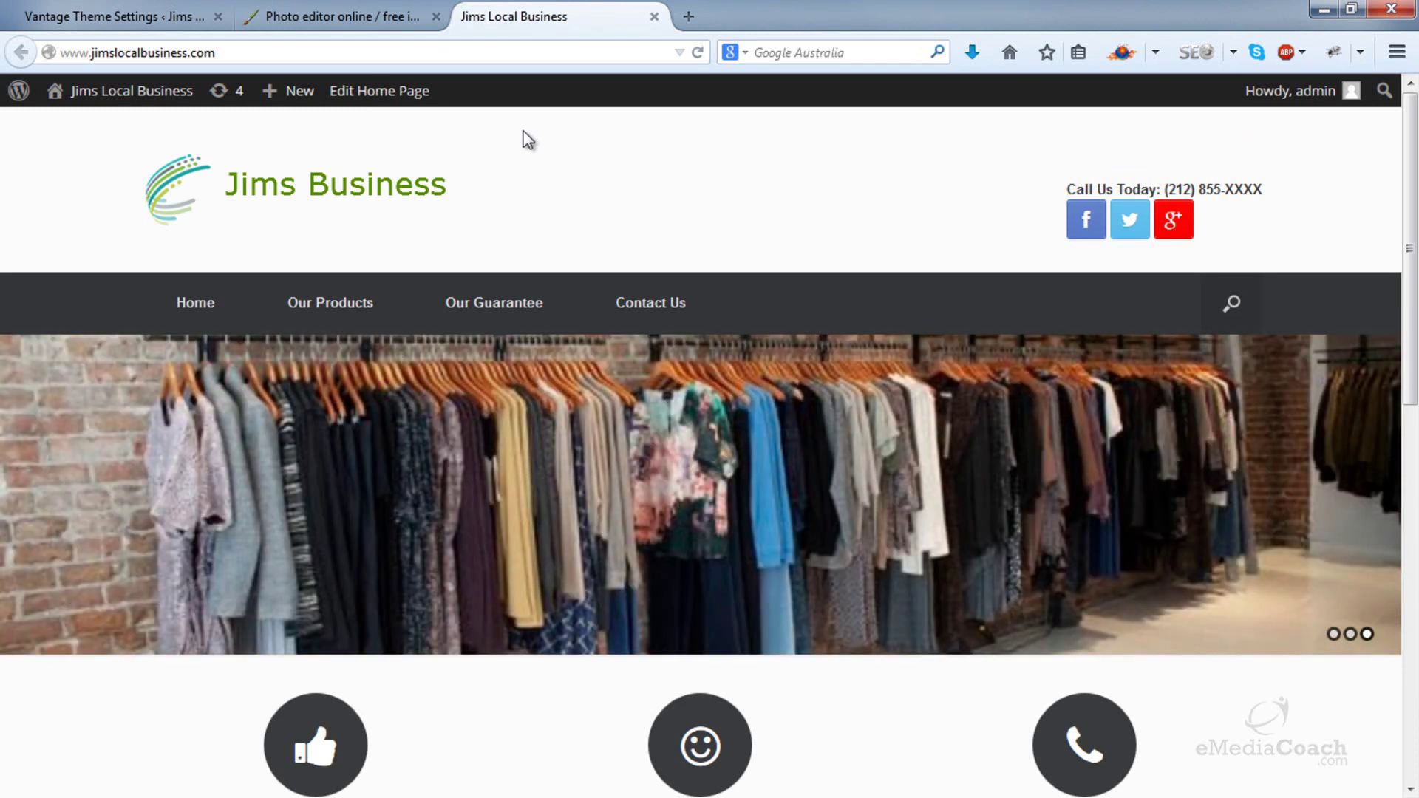
{"action": "left_click", "coordinate": [168, 10]}
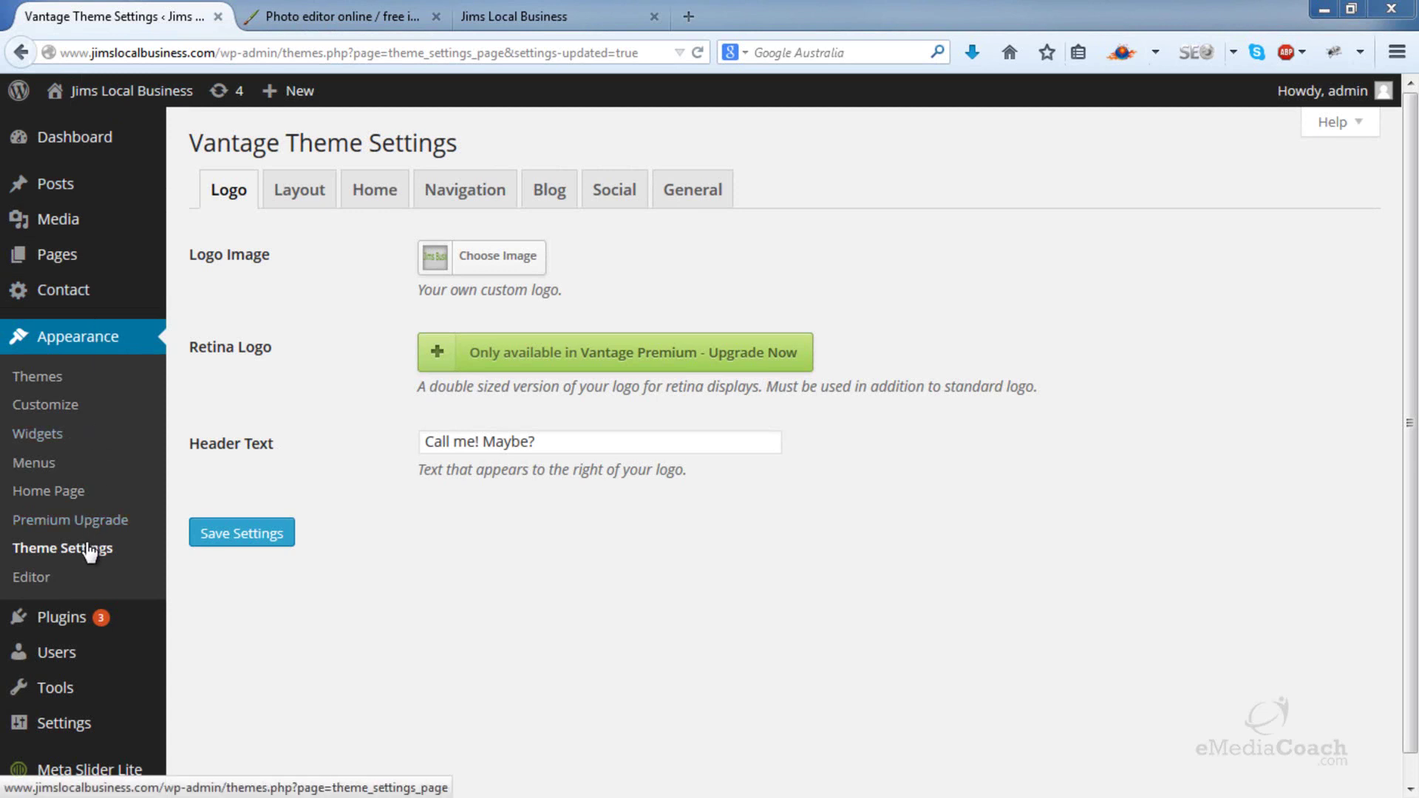
- Set the theme's Layout Bound to Boxed in the Layout settings and save the settings
{"action": "left_click", "coordinate": [324, 203]}
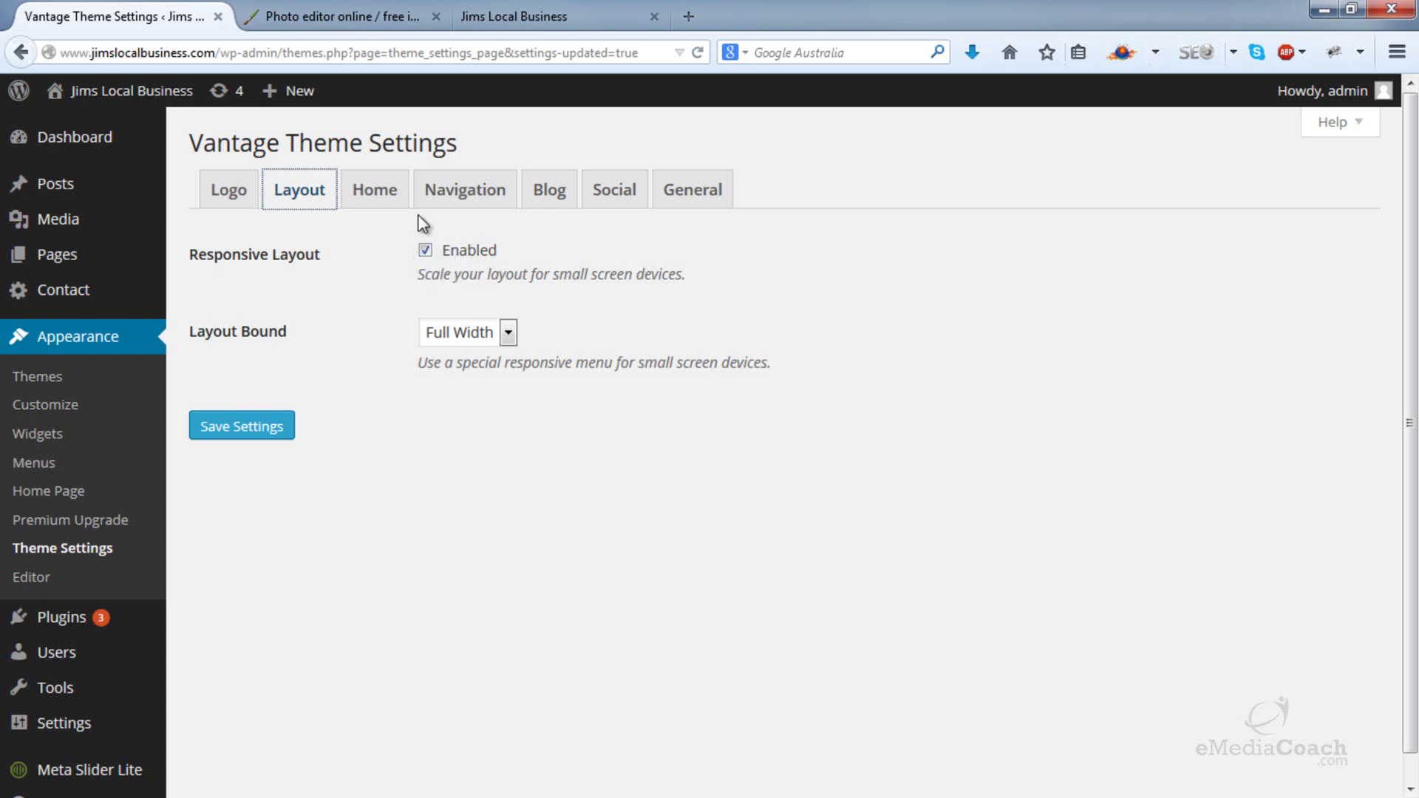
{"action": "left_click", "coordinate": [468, 335]}
{"action": "left_click", "coordinate": [464, 357]}
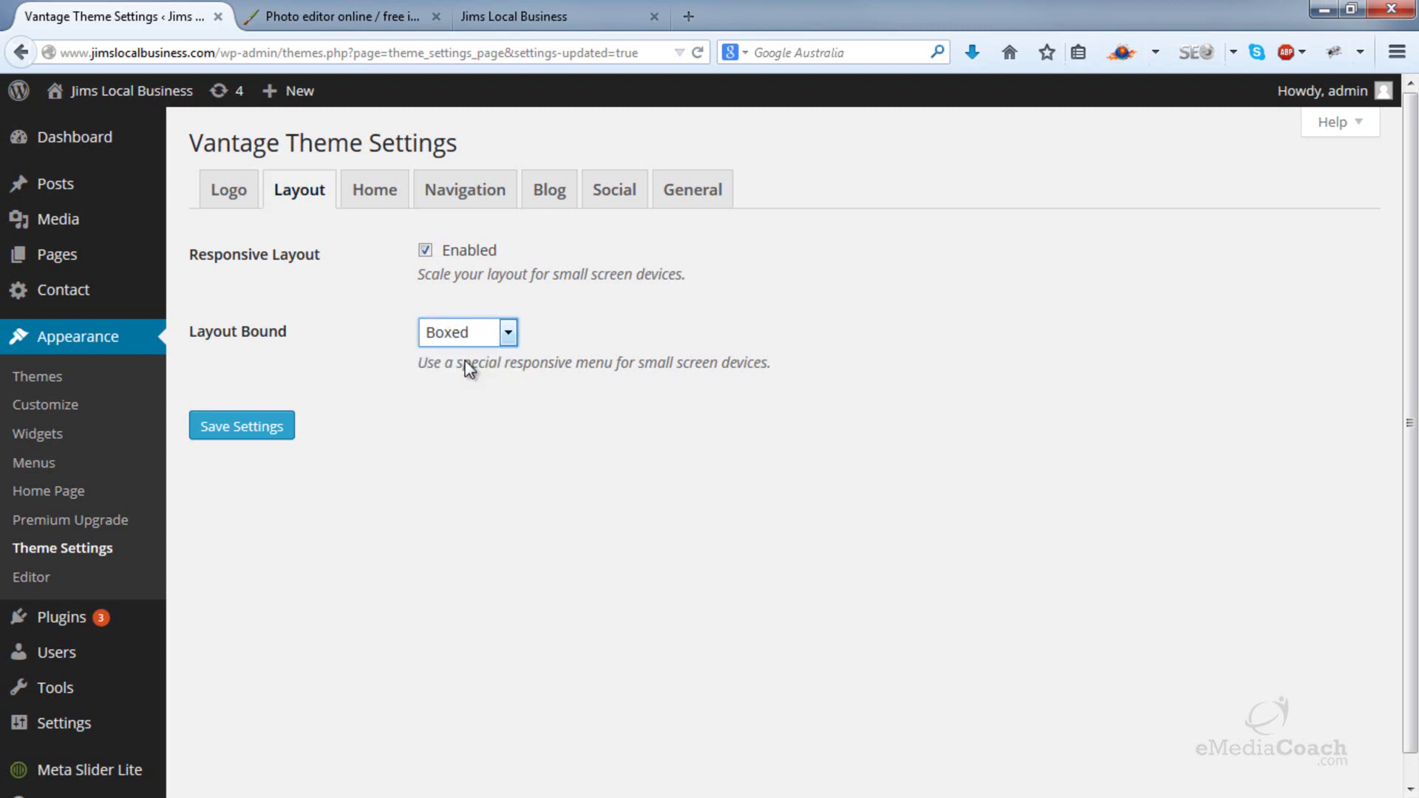
{"action": "left_click", "coordinate": [250, 426]}
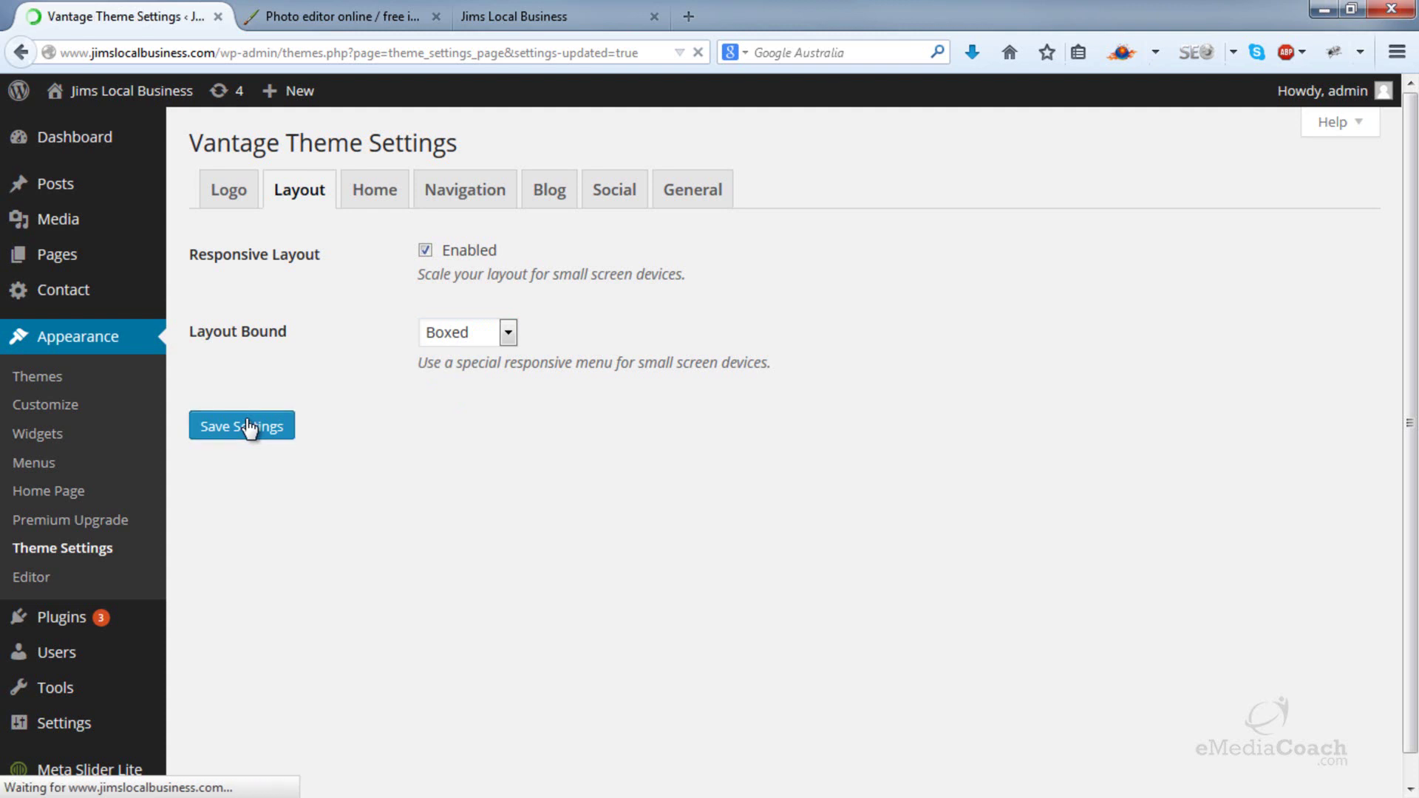
- Reload the live home page and check how the boxed layout looks
{"action": "left_click", "coordinate": [585, 16]}
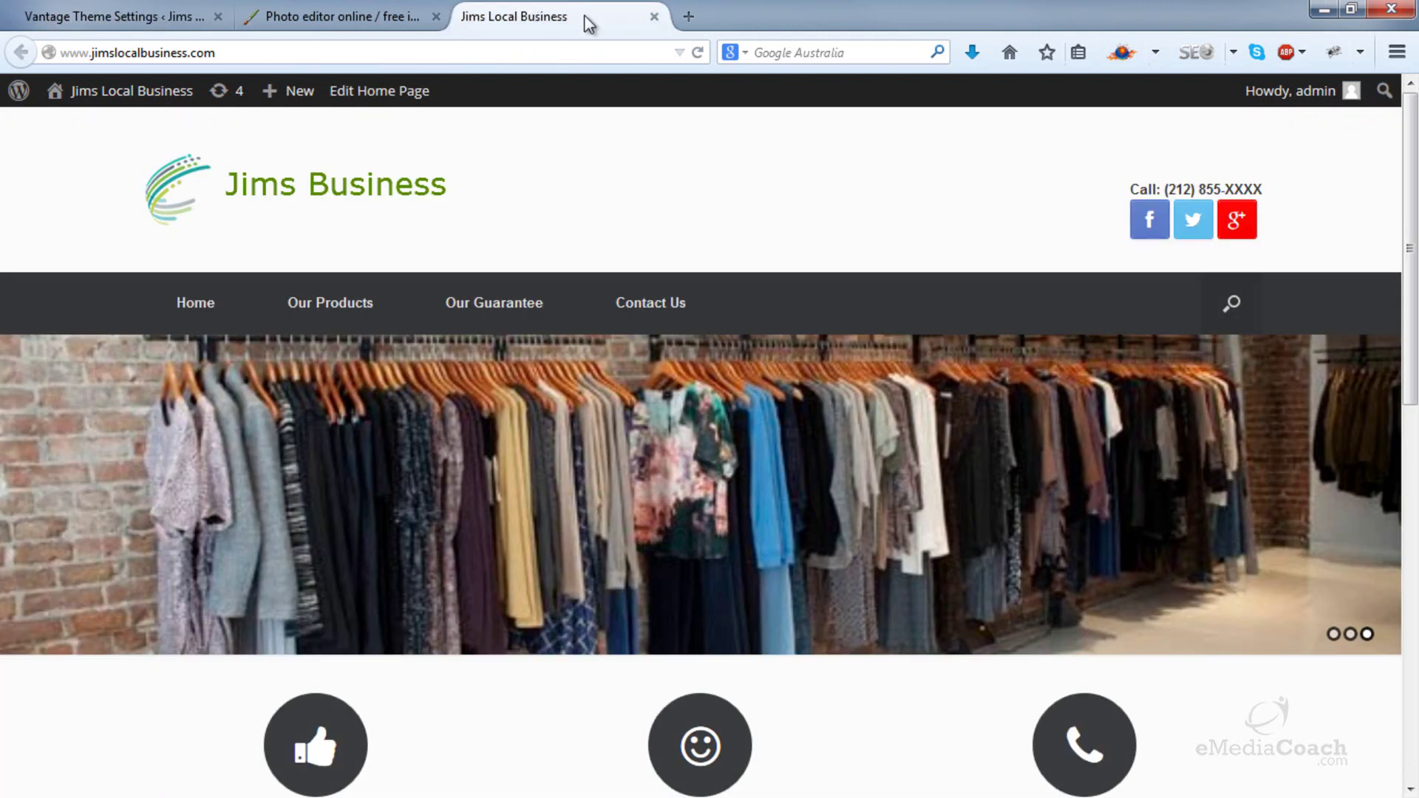
{"action": "left_click", "coordinate": [697, 53]}
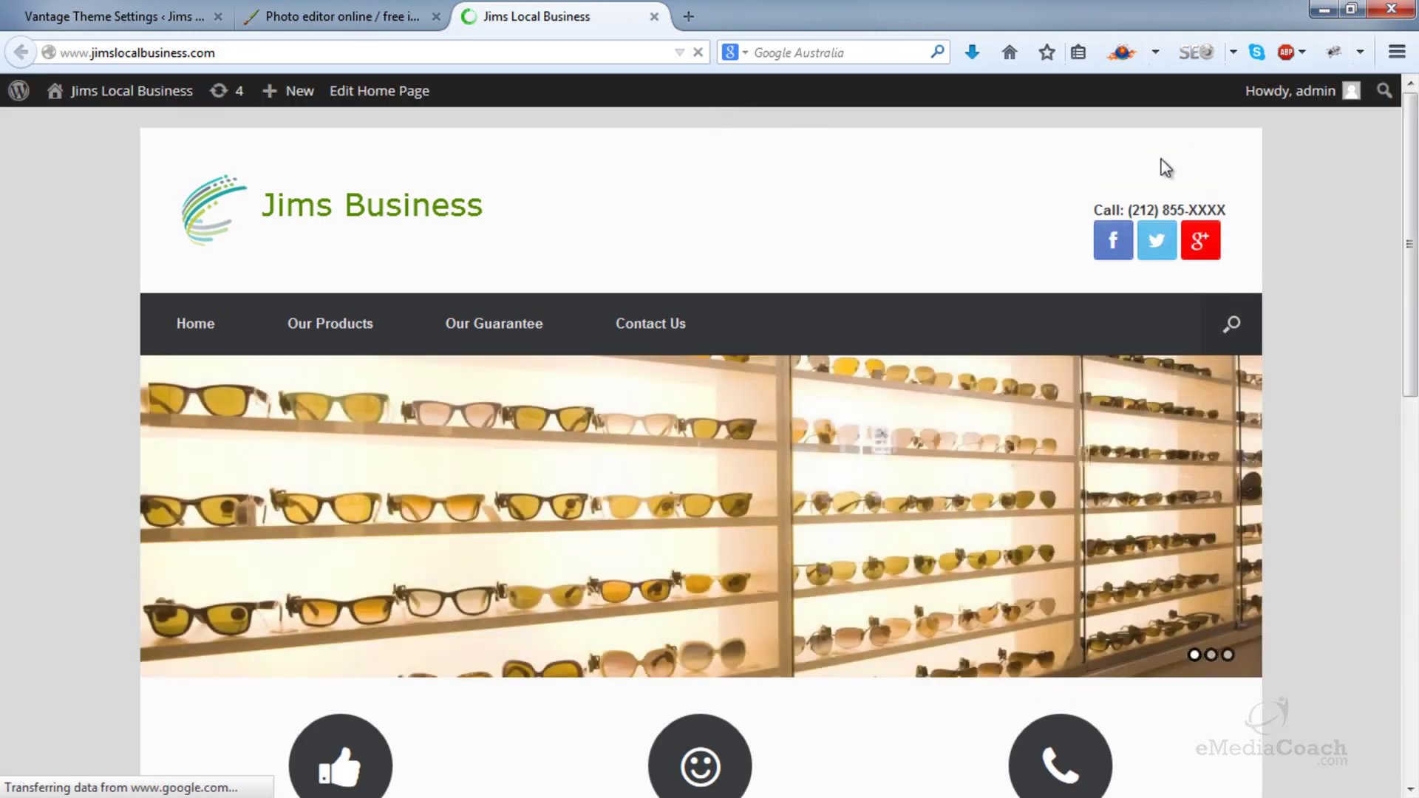
{"action": "left_click_drag", "start_coordinate": [1412, 203], "coordinate": [1397, 157]}
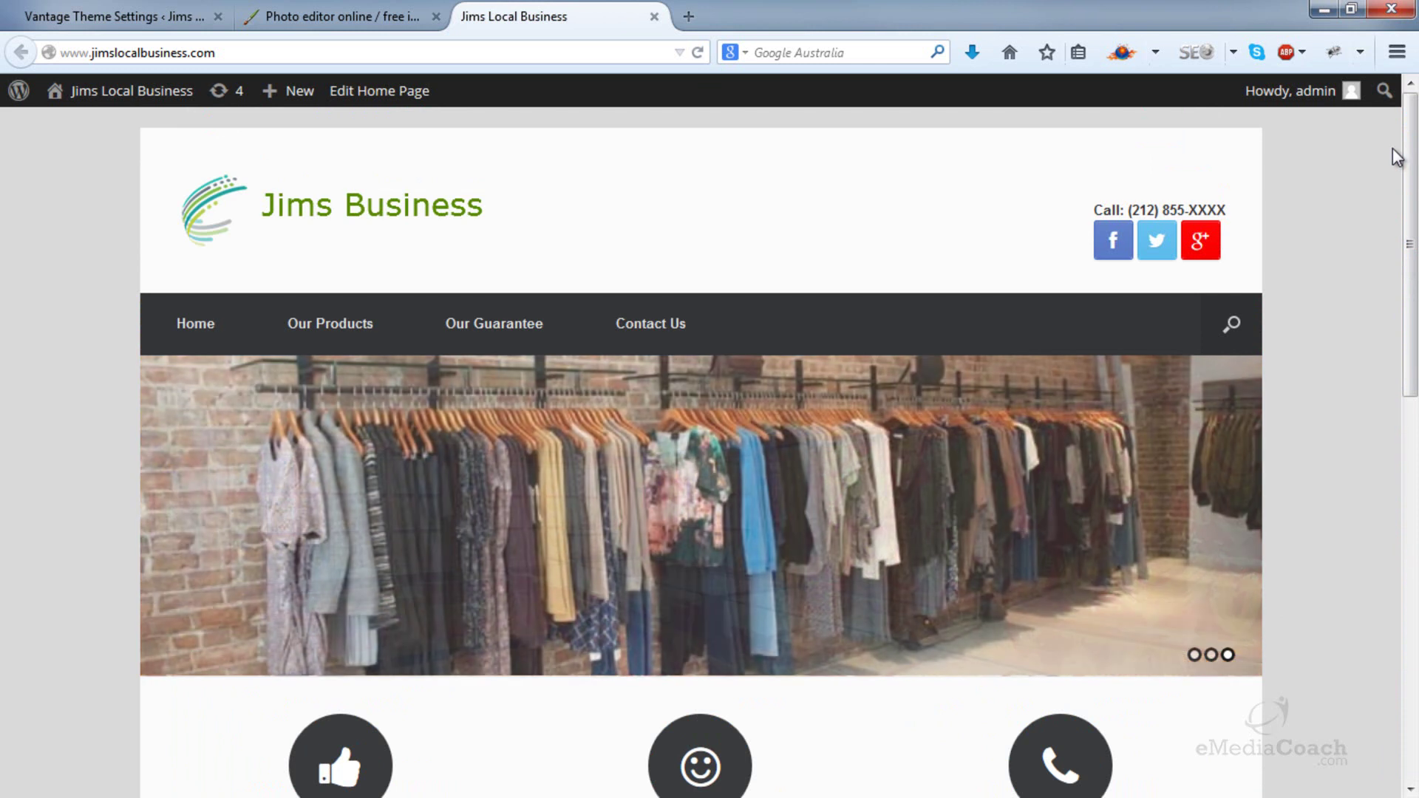
- Return to the theme settings, set Layout Bound back to Full Width and save the settings
{"action": "left_click", "coordinate": [153, 22]}
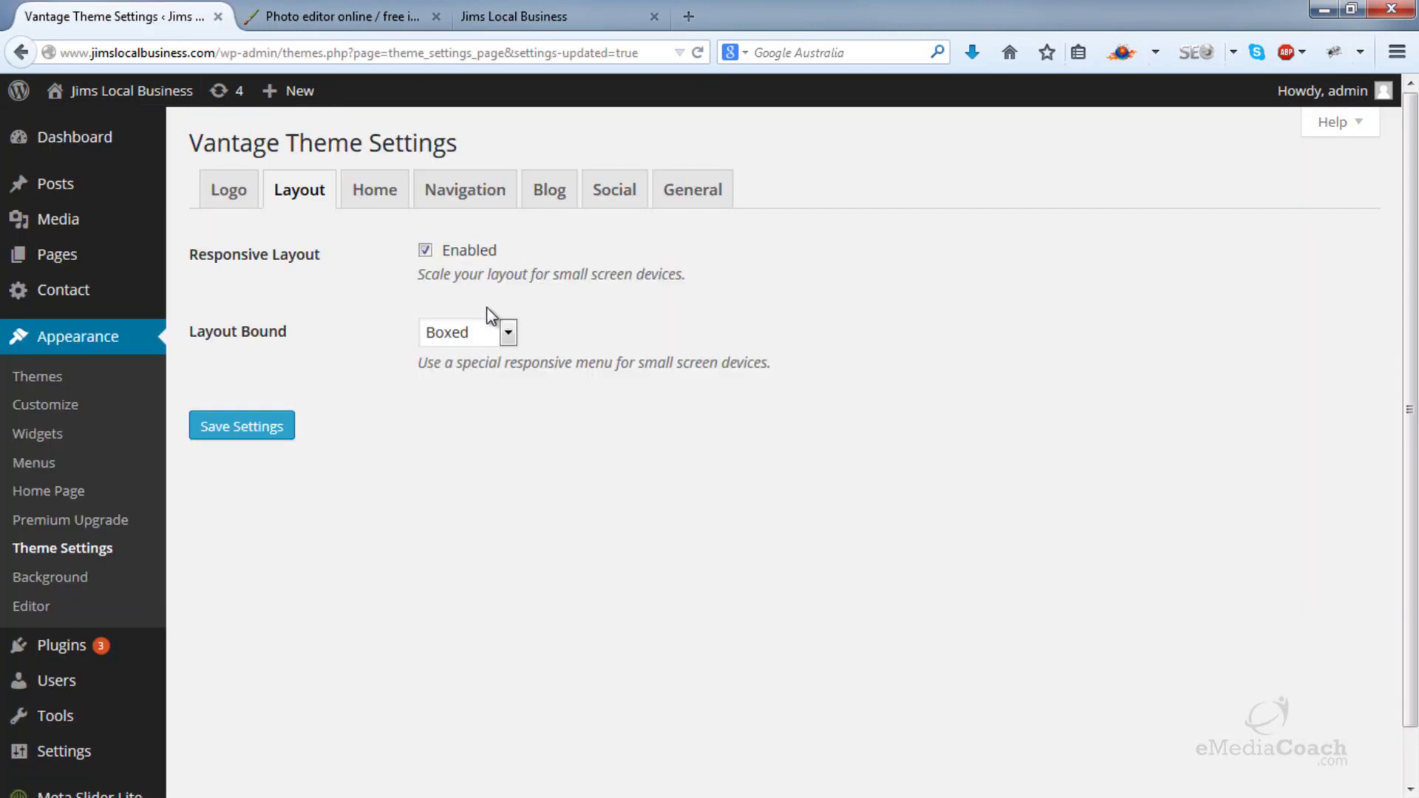
{"action": "left_click", "coordinate": [491, 332]}
{"action": "left_click", "coordinate": [473, 382]}
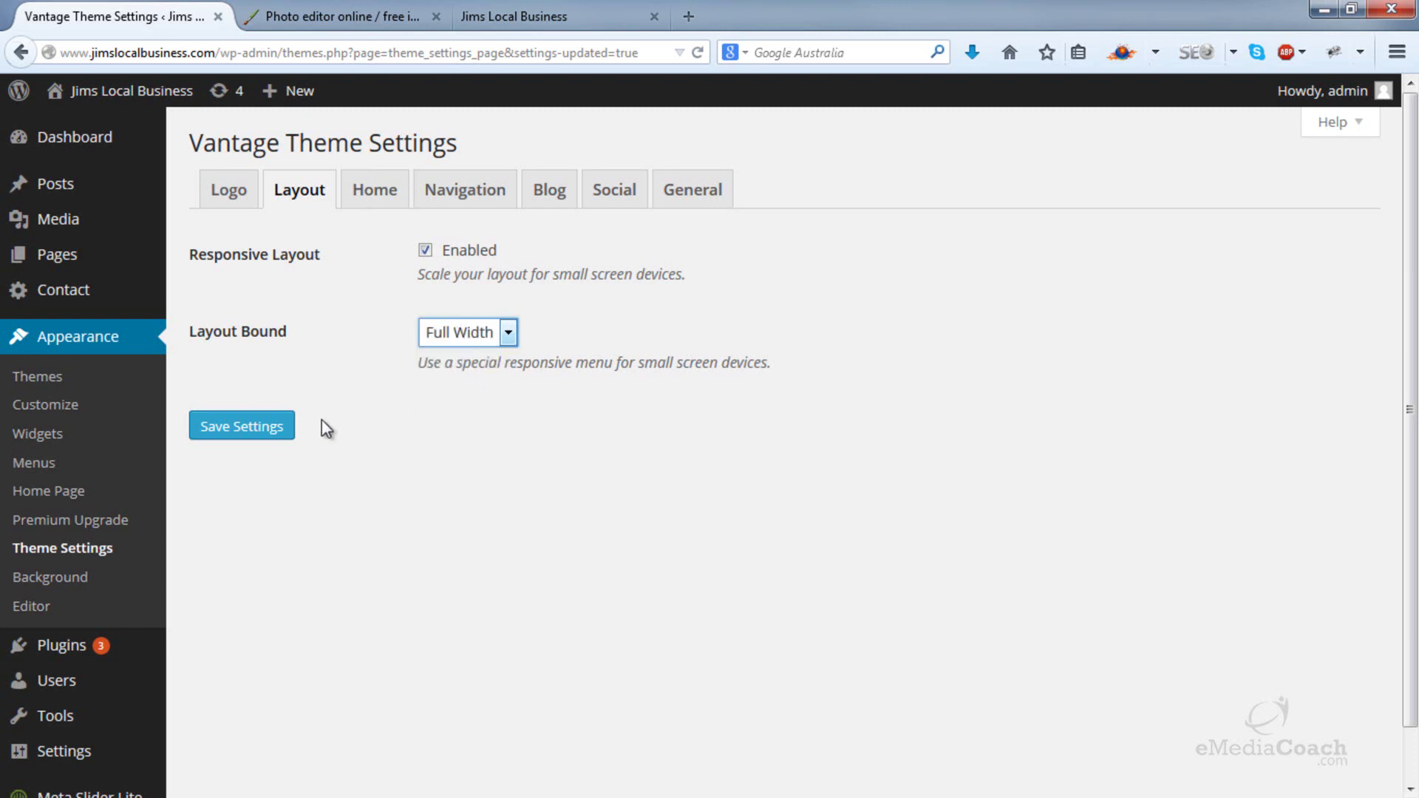
{"action": "left_click", "coordinate": [267, 431]}
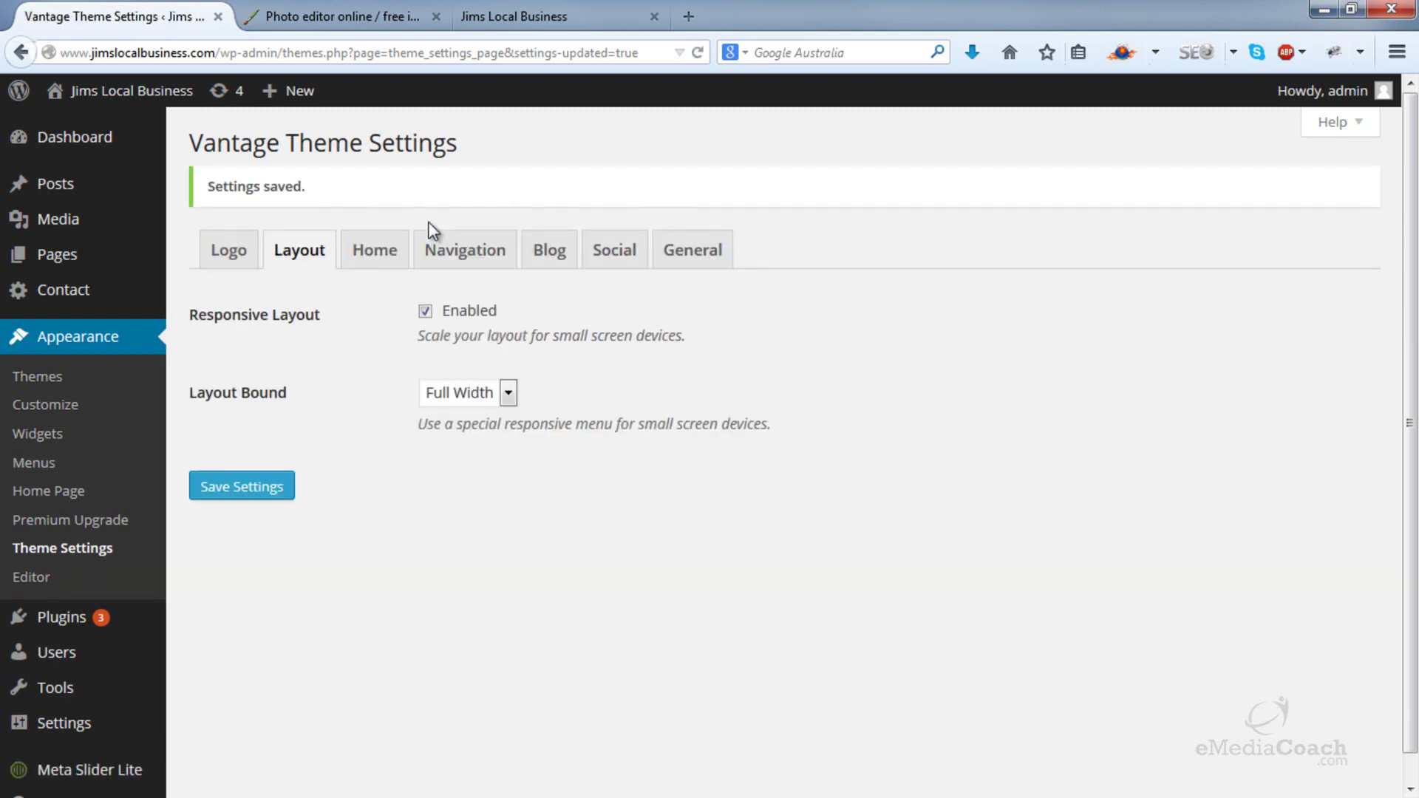
- View the Home settings, then disable Sticky Menu in the Navigation settings and save
{"action": "left_click", "coordinate": [386, 251]}
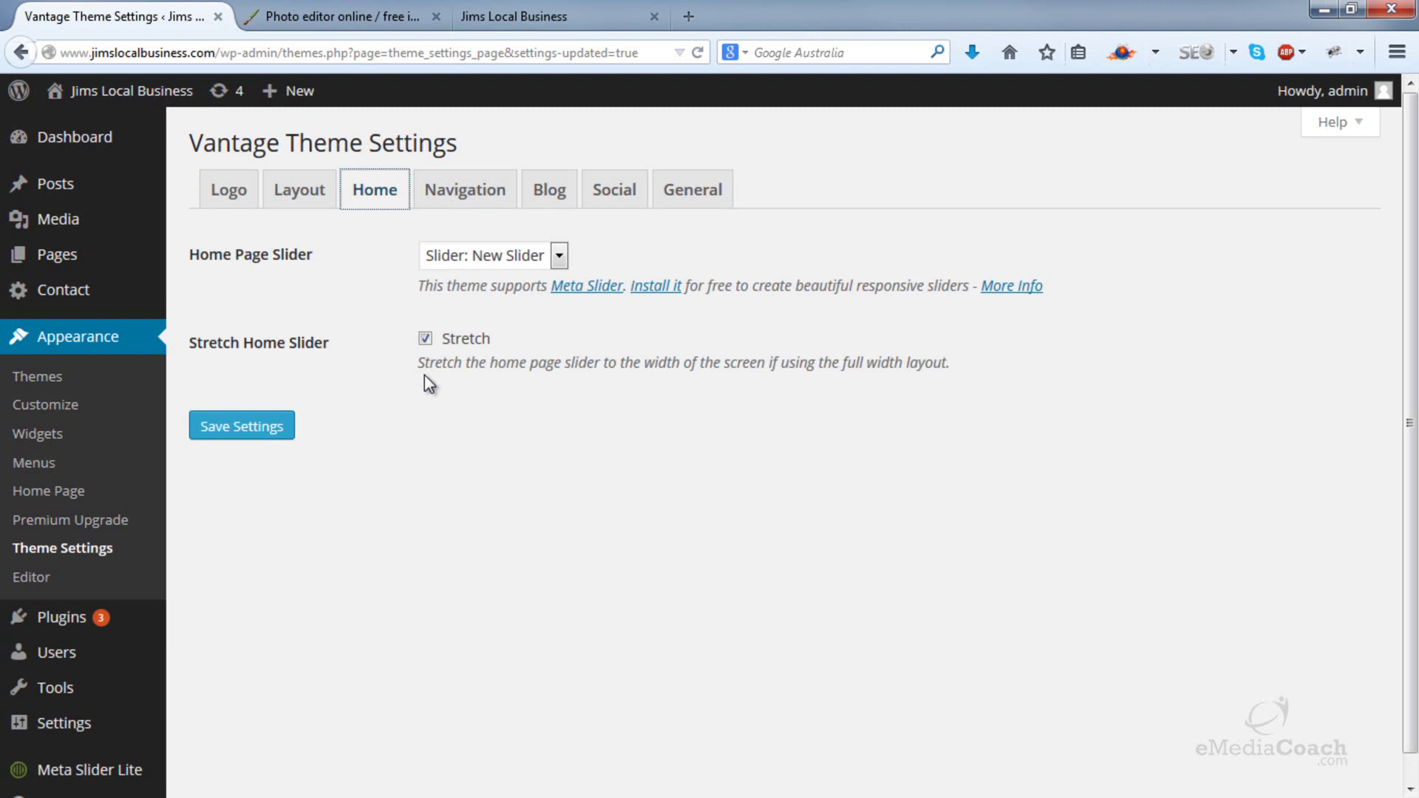
{"action": "left_click", "coordinate": [464, 204]}
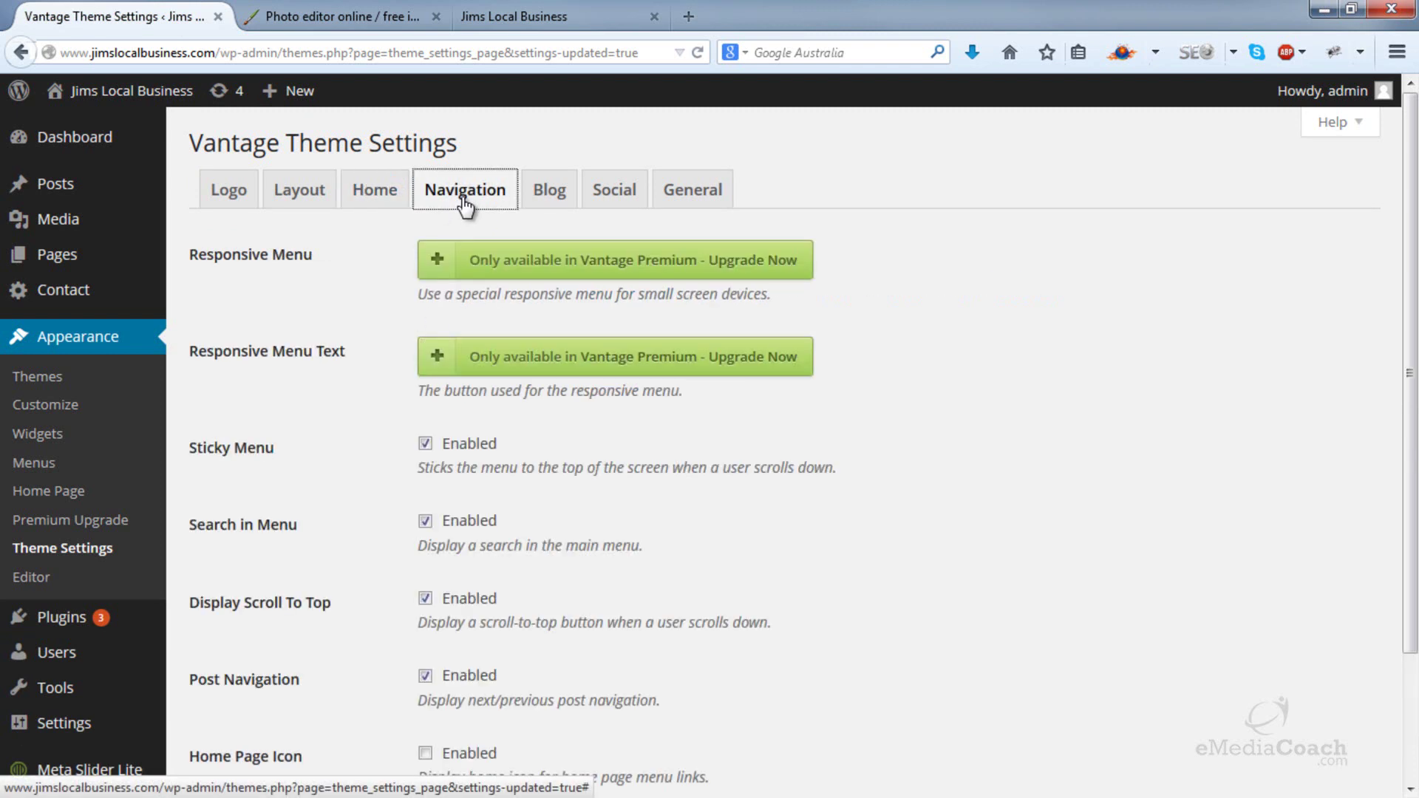
{"action": "scroll", "coordinate": [465, 207], "scroll_direction": "down", "scroll_amount": 3}
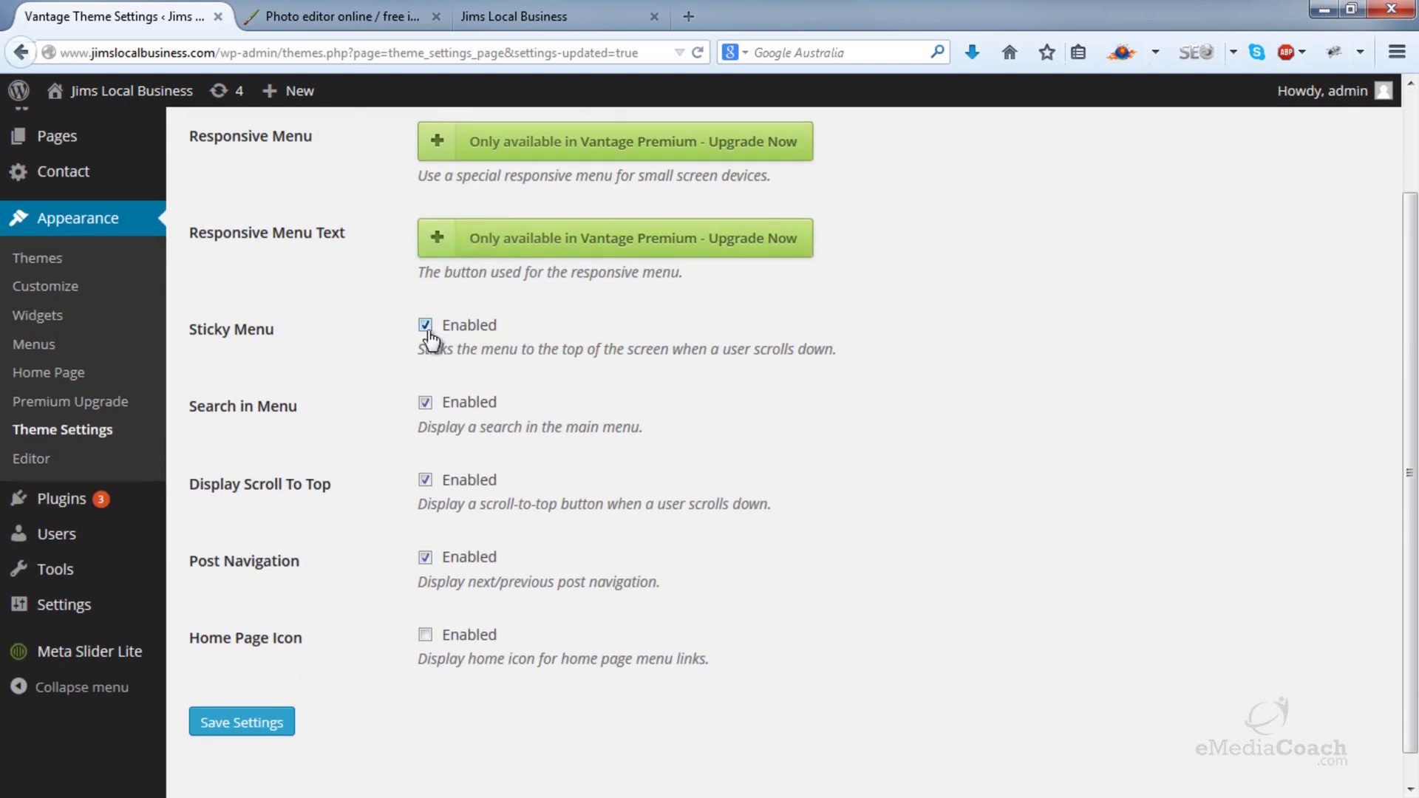
{"action": "left_click", "coordinate": [426, 327]}
{"action": "left_click", "coordinate": [279, 723]}
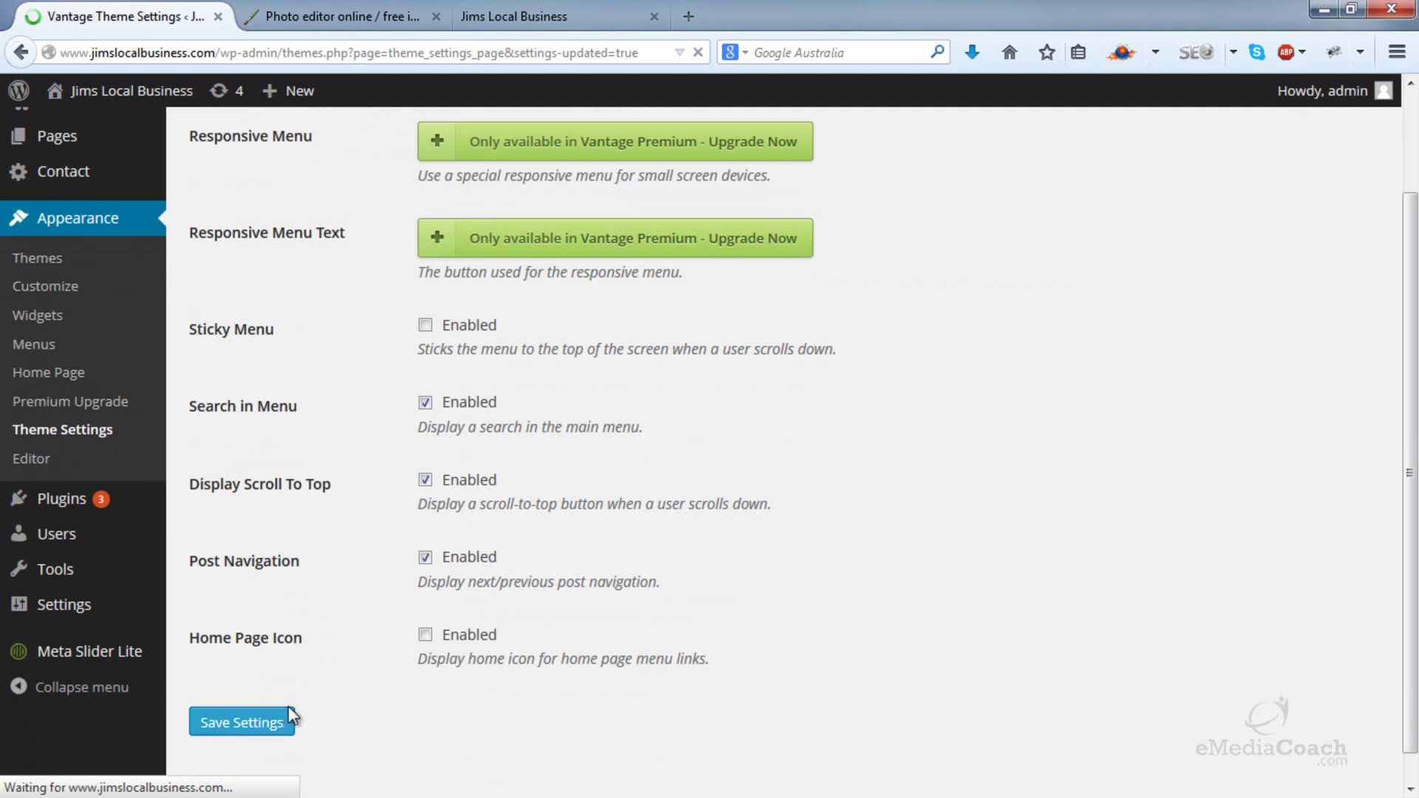
- Reload the live home page and check how the main menu behaves on scrolling with Sticky Menu disabled
{"action": "left_click", "coordinate": [576, 11]}
{"action": "left_click", "coordinate": [698, 52]}
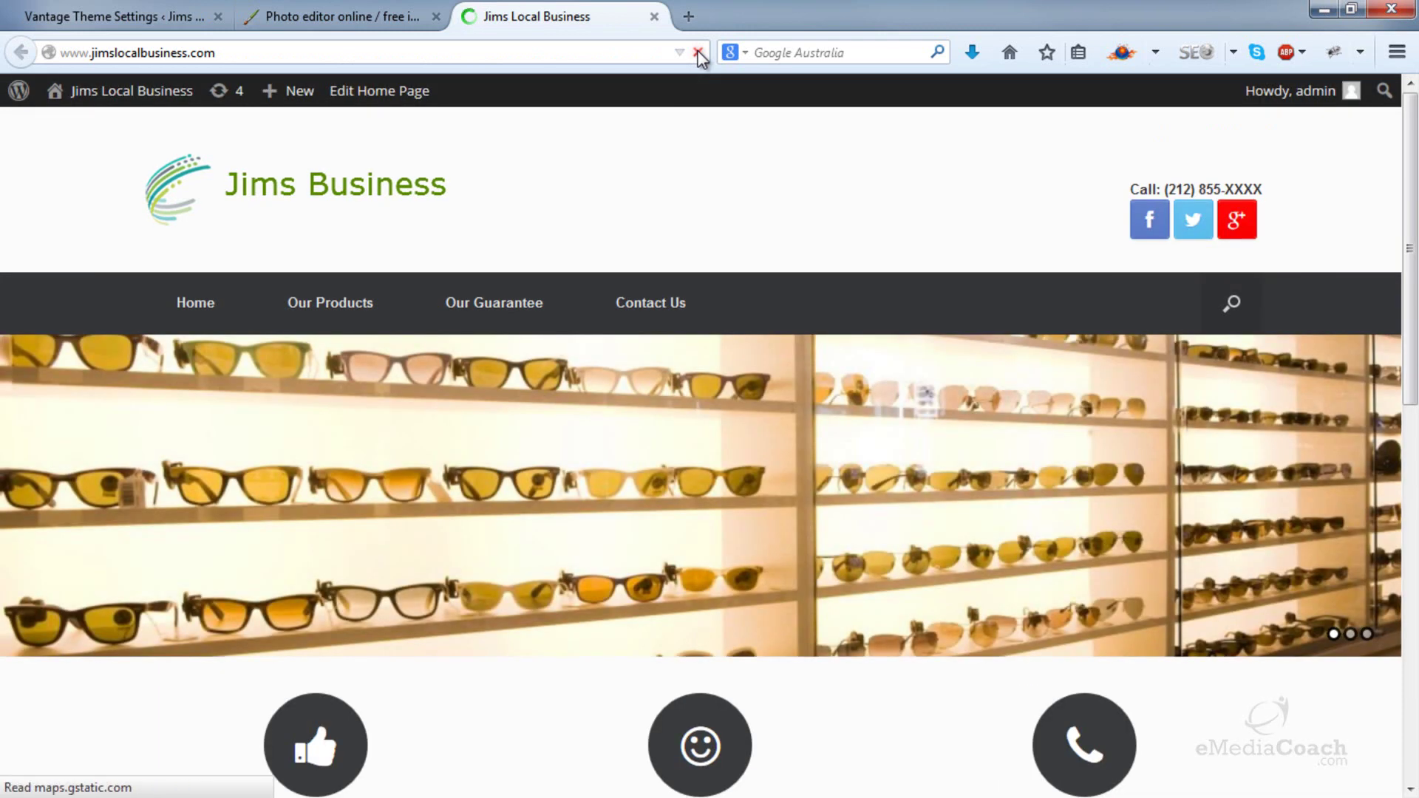
{"action": "left_click_drag", "start_coordinate": [1413, 168], "coordinate": [1175, 262]}
{"action": "mouse_move", "coordinate": [295, 292]}
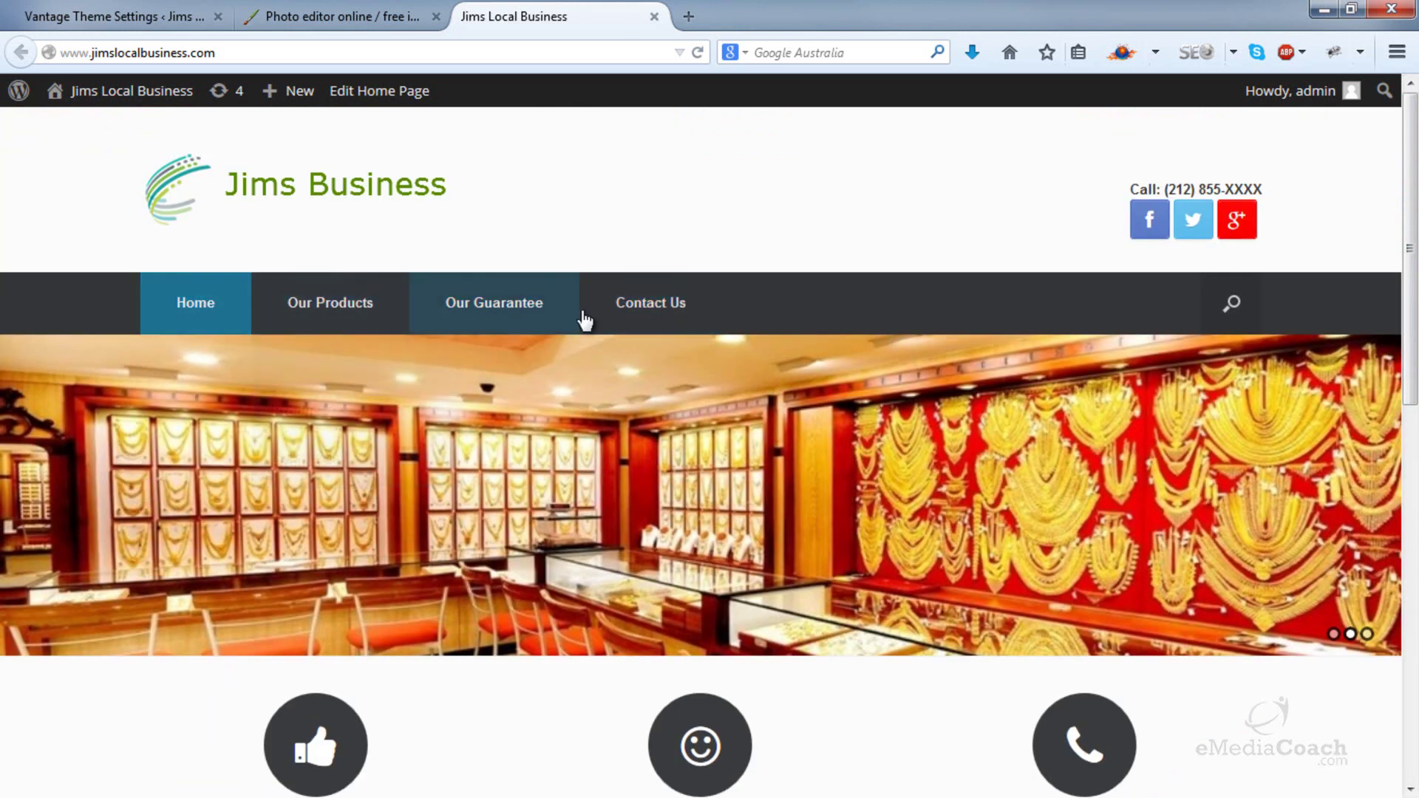
{"action": "scroll", "coordinate": [752, 256], "scroll_direction": "down", "scroll_amount": 4}
{"action": "scroll", "coordinate": [609, 213], "scroll_direction": "up", "scroll_amount": 3}
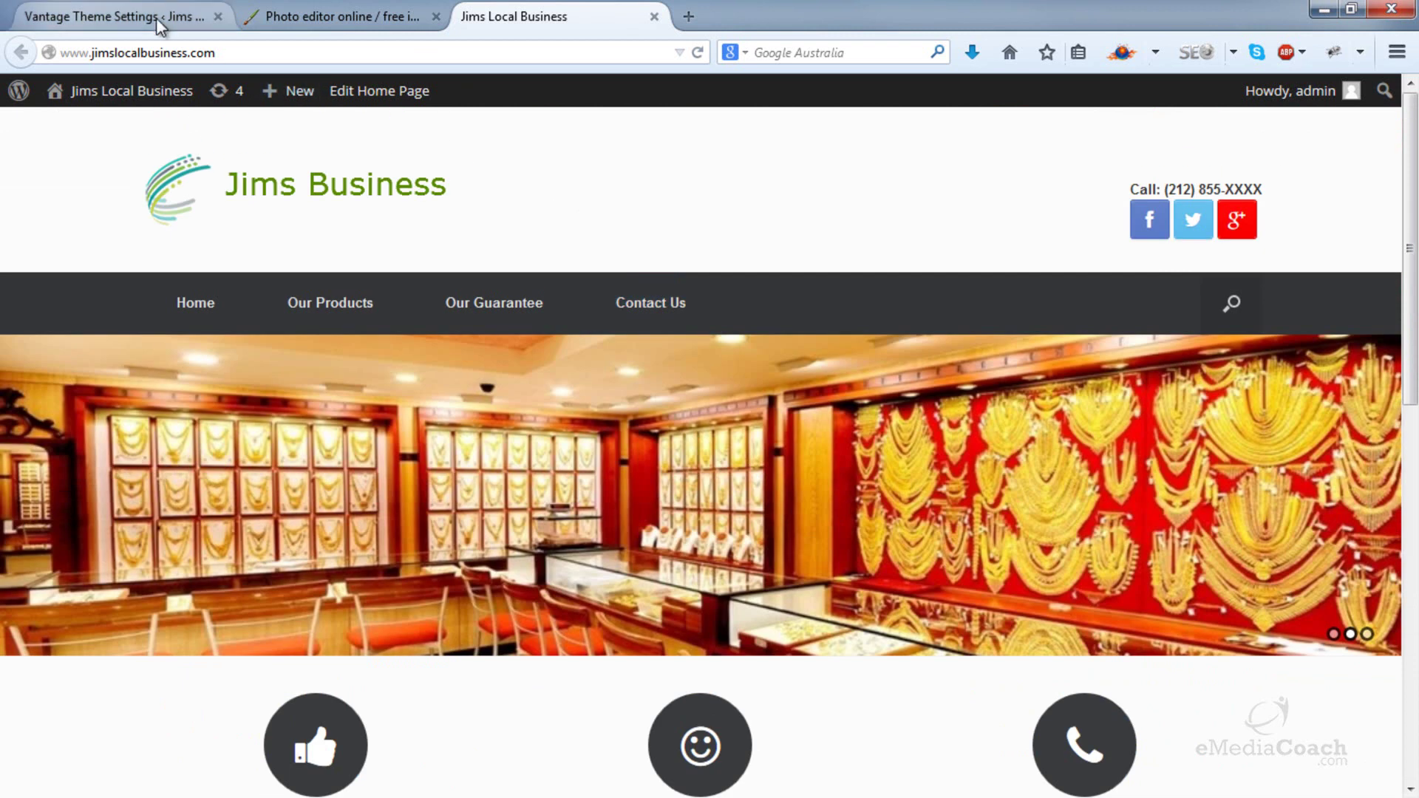
- Re-enable Sticky Menu in the theme's Navigation settings and save the settings
{"action": "left_click", "coordinate": [156, 18]}
{"action": "left_click", "coordinate": [425, 444]}
{"action": "scroll", "coordinate": [609, 450], "scroll_direction": "down", "scroll_amount": 3}
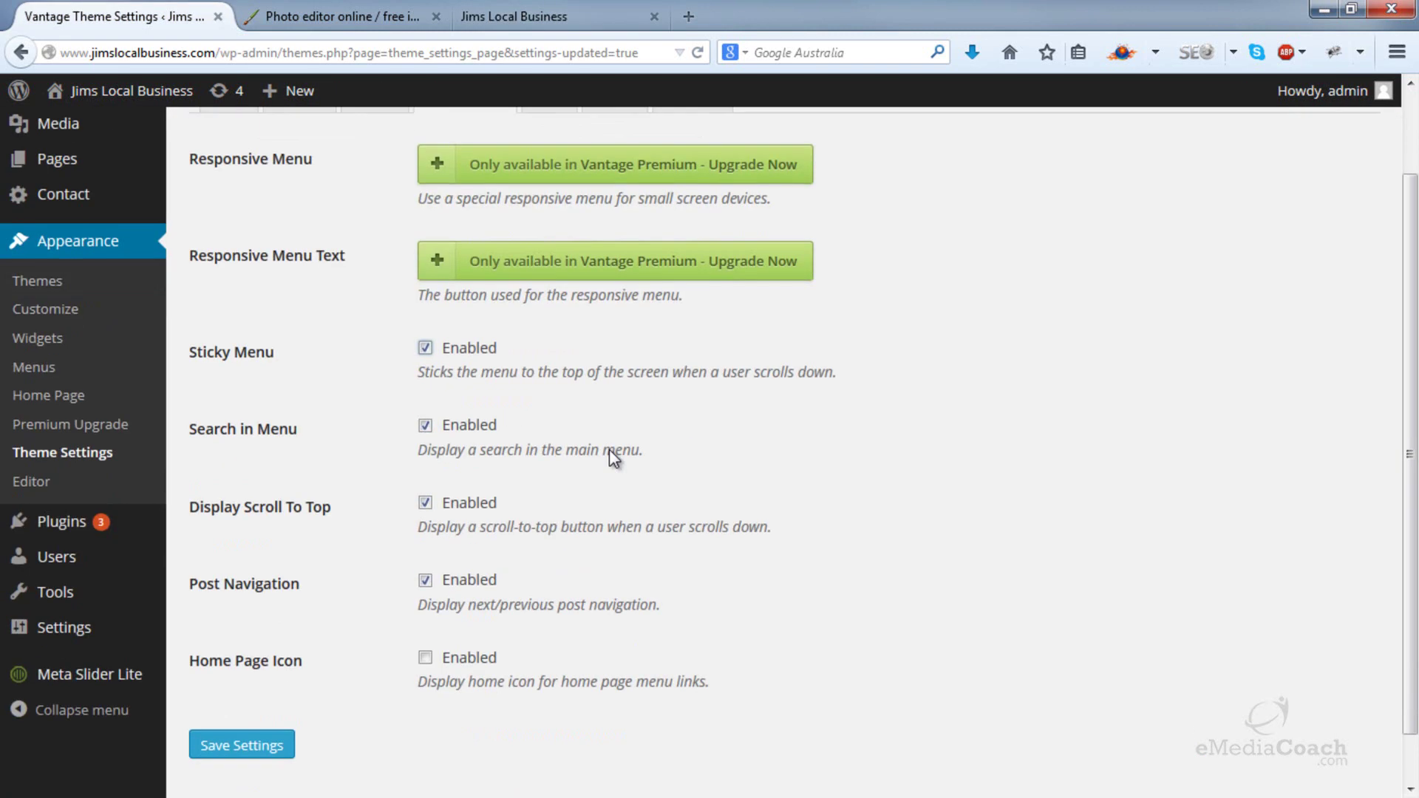
{"action": "left_click", "coordinate": [259, 697]}
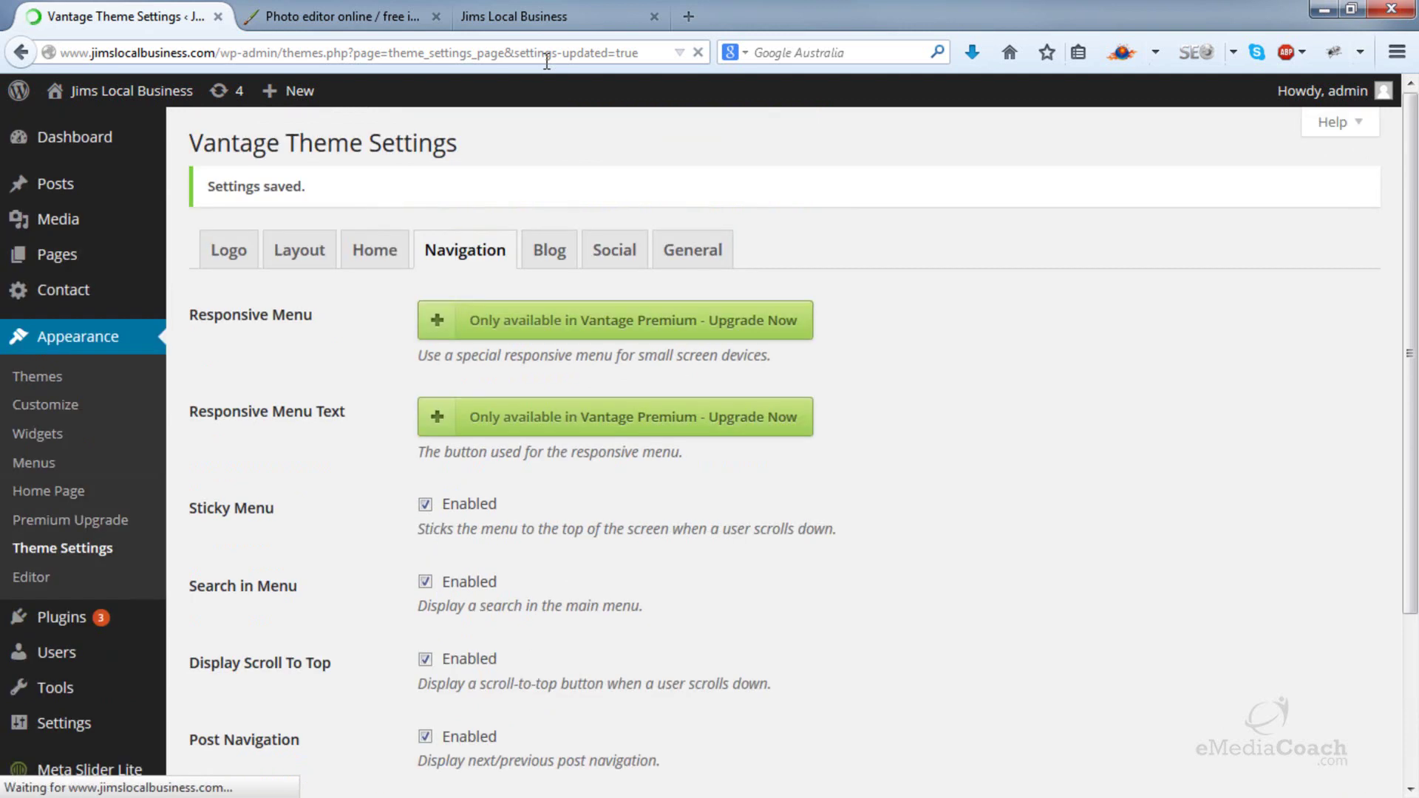
- Reload the live home page and check the sticky menu along the full length of the page
{"action": "left_click", "coordinate": [562, 16]}
{"action": "left_click", "coordinate": [697, 52]}
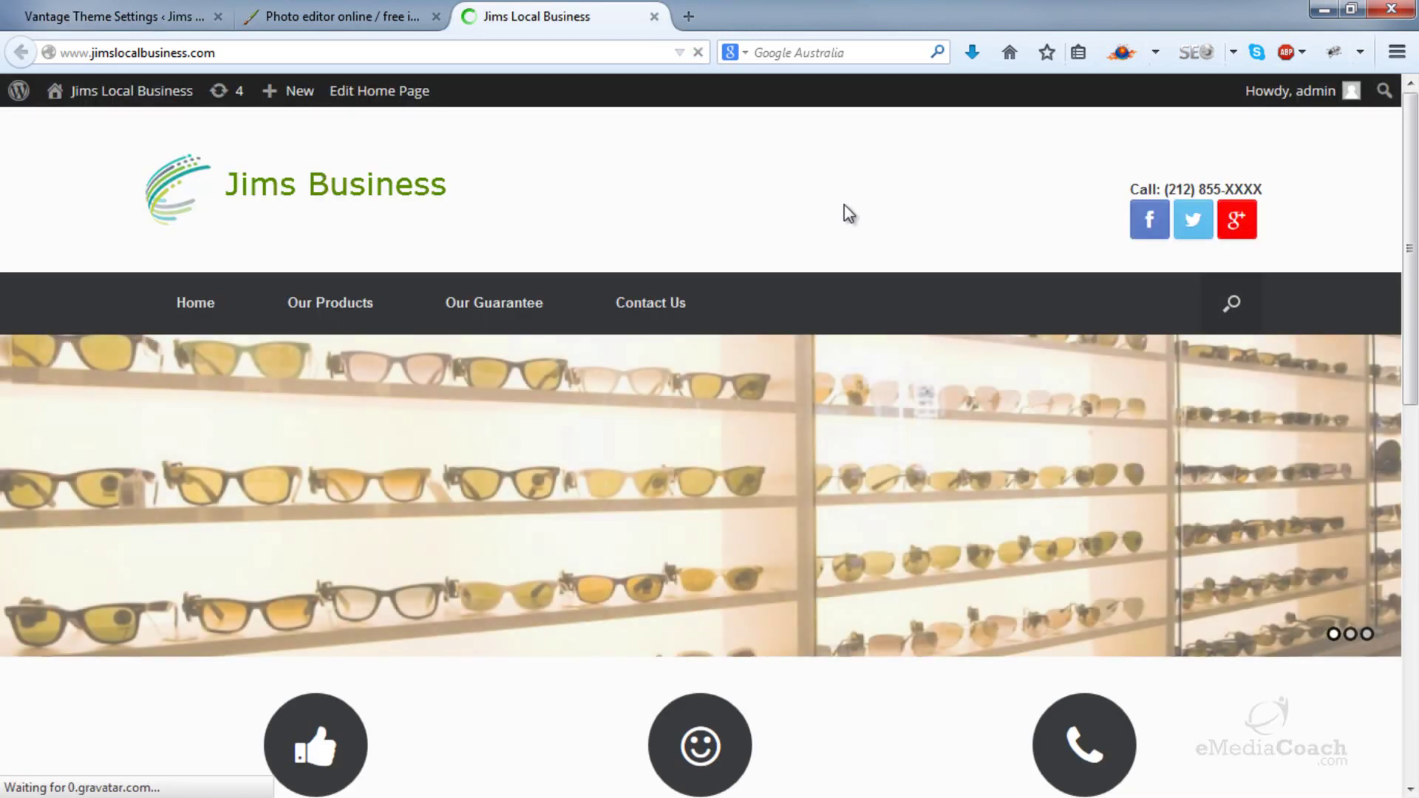
{"action": "scroll", "coordinate": [844, 206], "scroll_direction": "down", "scroll_amount": 4}
{"action": "scroll", "coordinate": [844, 205], "scroll_direction": "down", "scroll_amount": 5}
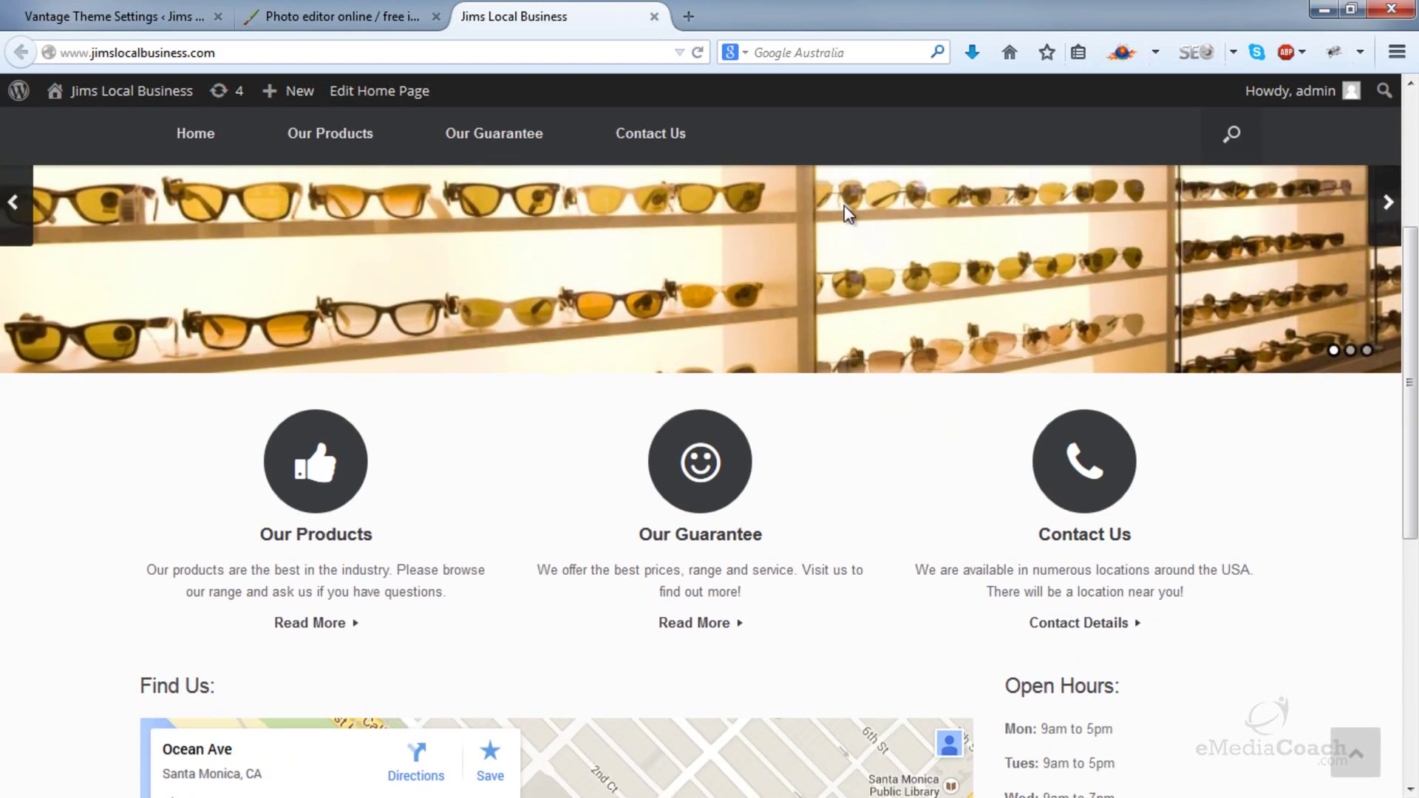
{"action": "scroll", "coordinate": [844, 205], "scroll_direction": "down", "scroll_amount": 2}
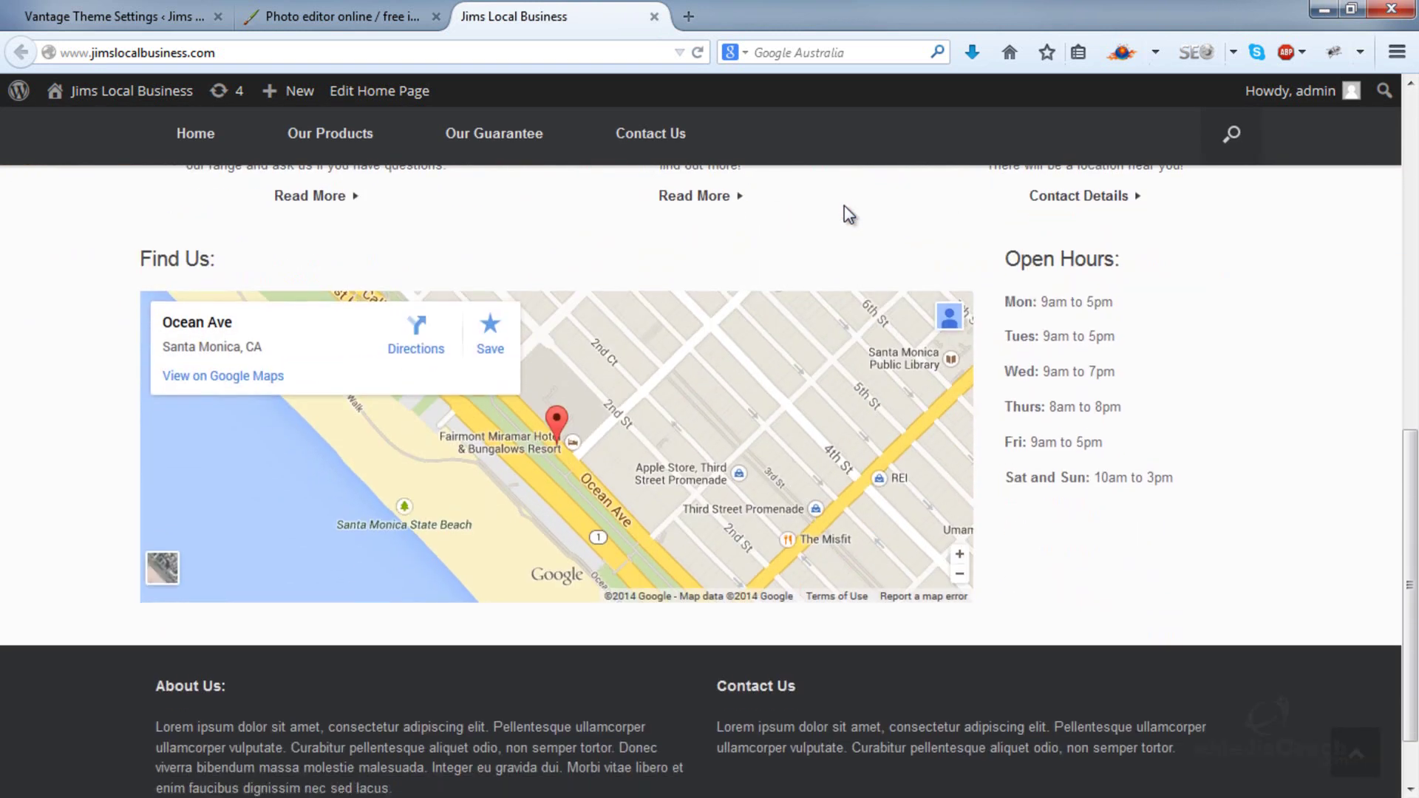
{"action": "scroll", "coordinate": [844, 206], "scroll_direction": "up", "scroll_amount": 10}
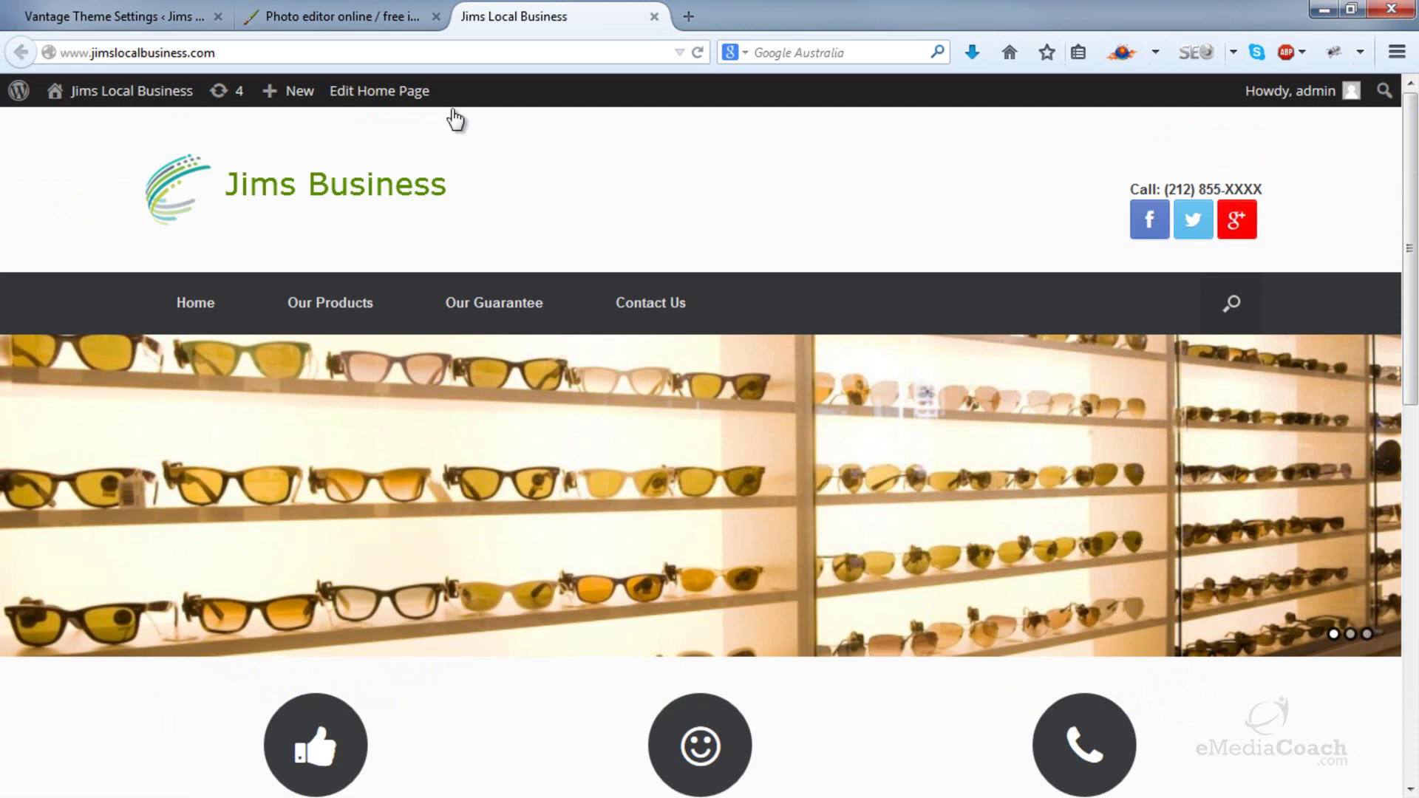
- Open the search box in the live site's main menu, and turn off Search in Menu in the Navigation settings
{"action": "left_click", "coordinate": [119, 16]}
{"action": "scroll", "coordinate": [349, 396], "scroll_direction": "down", "scroll_amount": 2}
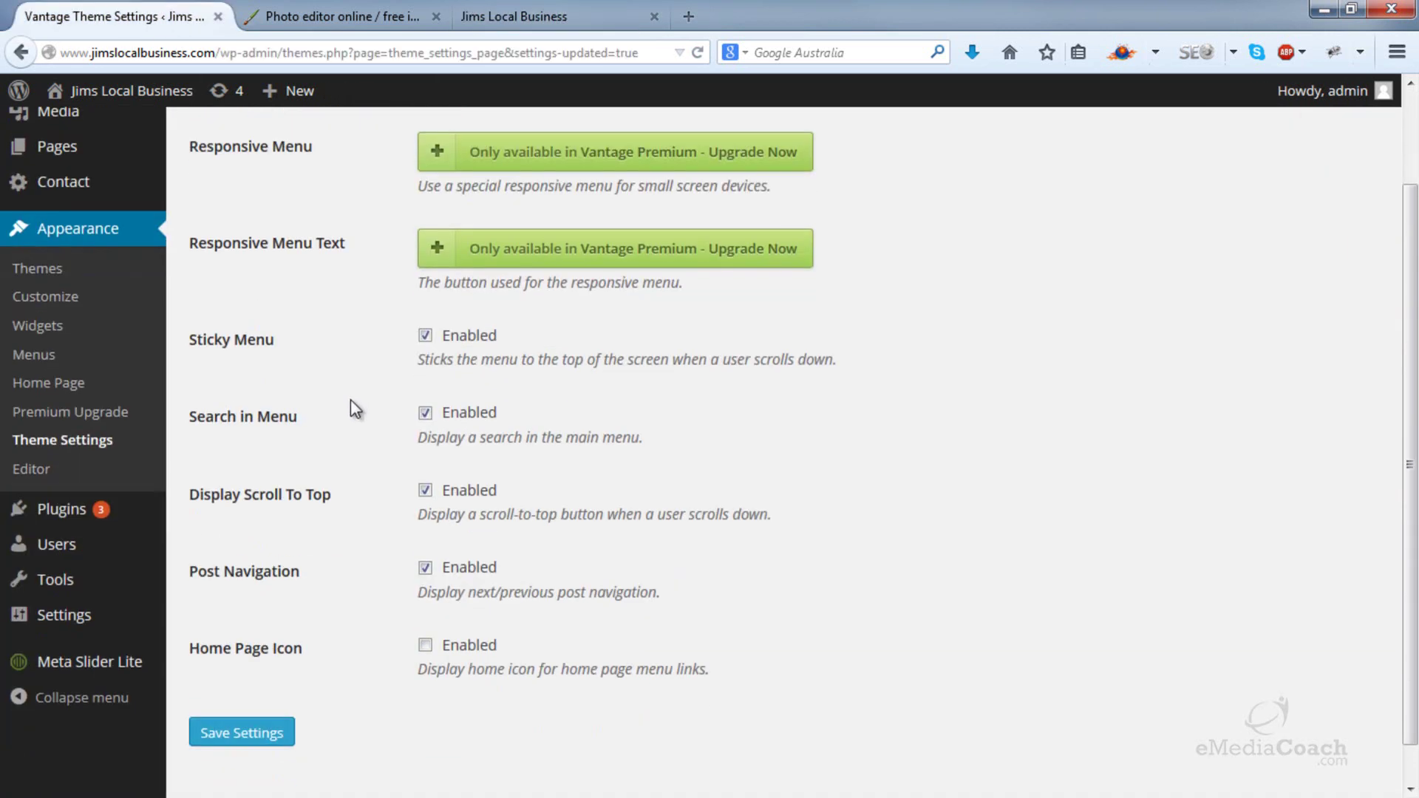
{"action": "left_click", "coordinate": [542, 10]}
{"action": "left_click", "coordinate": [1234, 305]}
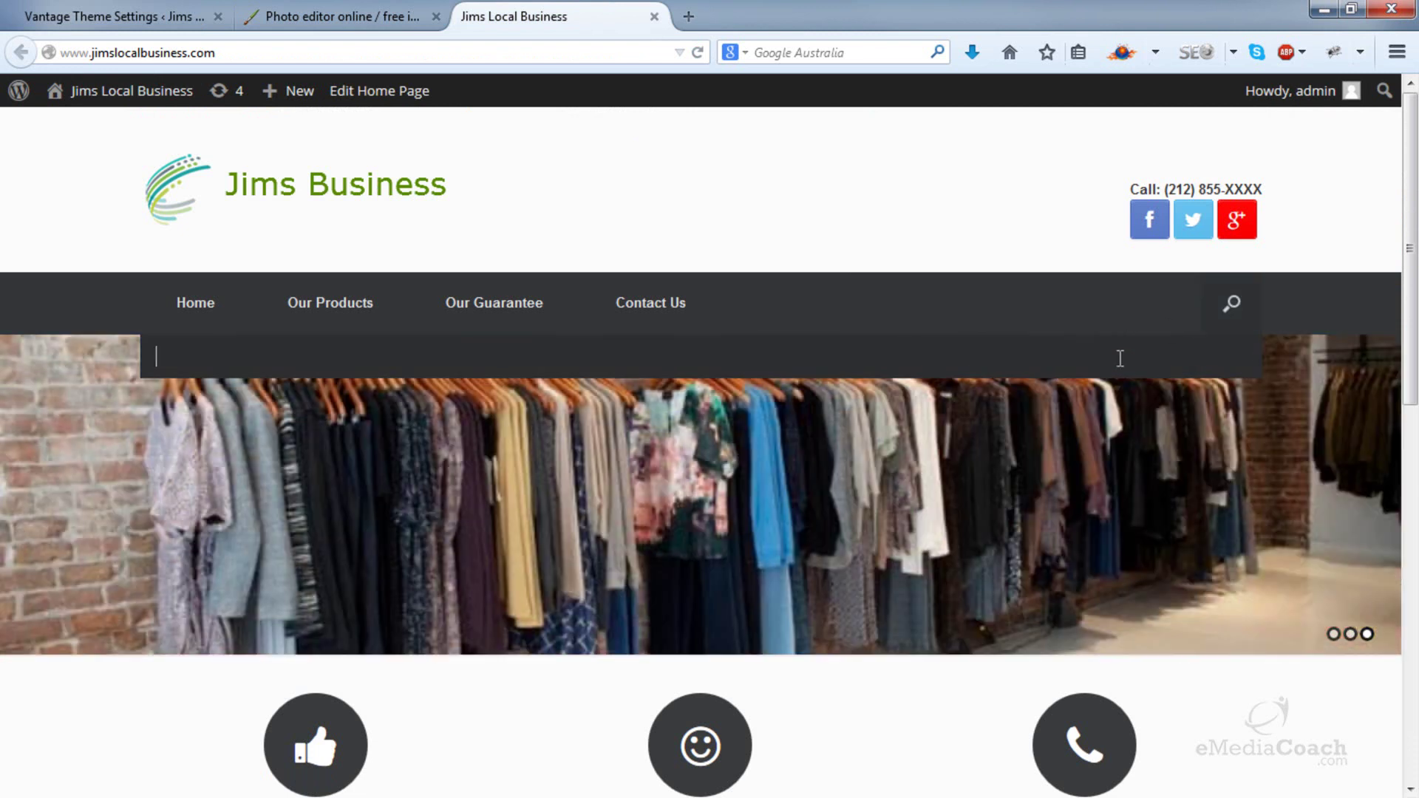
{"action": "left_click", "coordinate": [118, 14]}
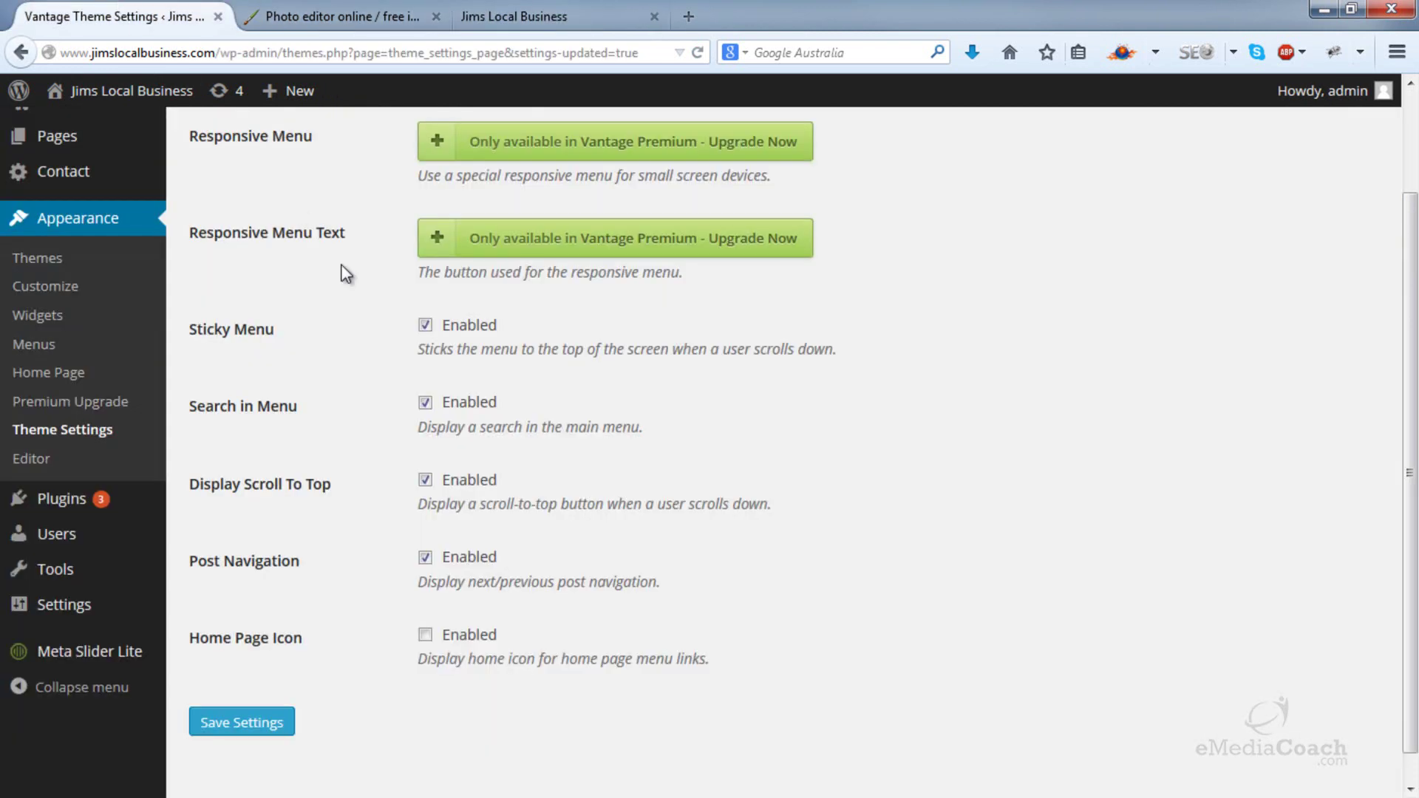
{"action": "left_click", "coordinate": [426, 404]}
- Test the scroll-to-top button from further down the live home page
{"action": "left_click", "coordinate": [532, 15]}
{"action": "scroll", "coordinate": [1150, 422], "scroll_direction": "down", "scroll_amount": 10}
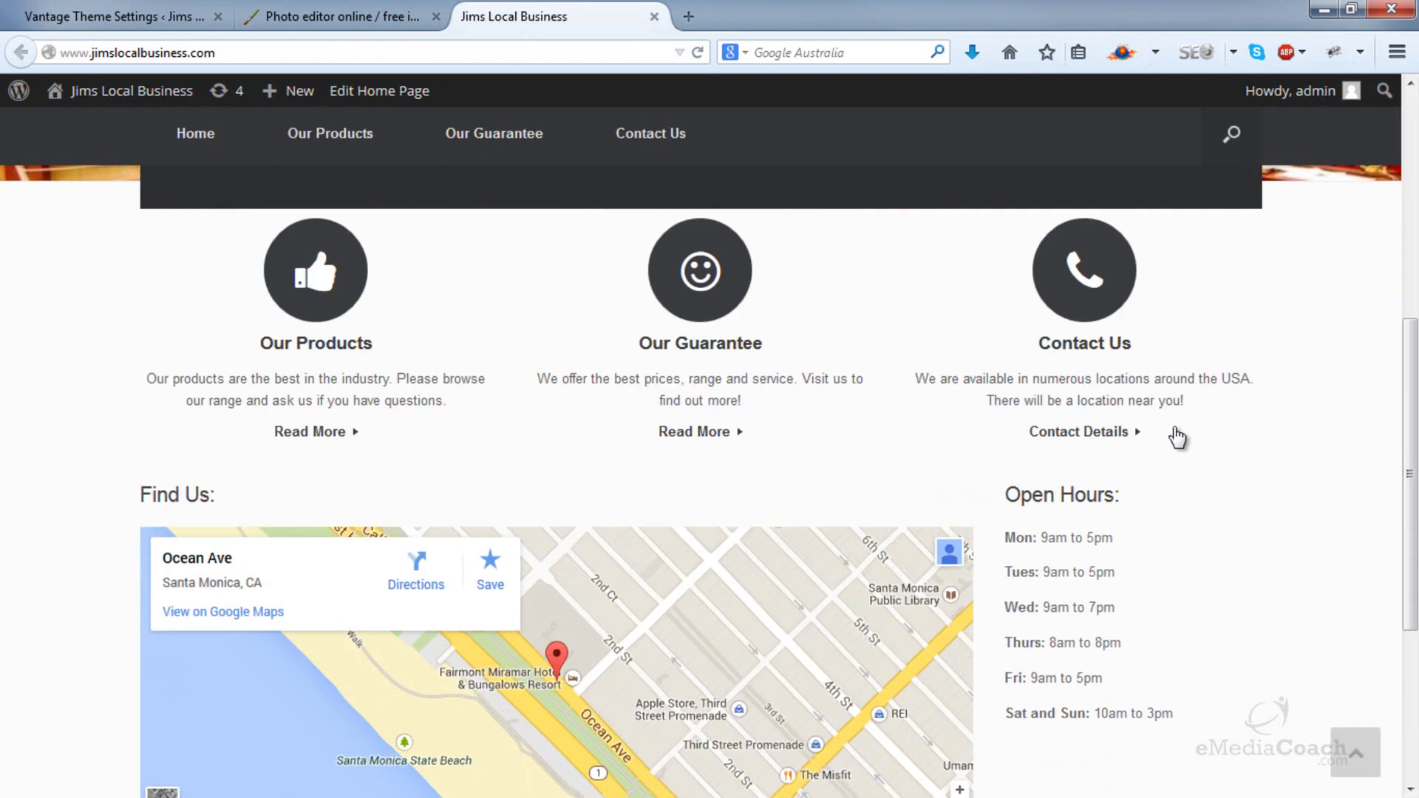
{"action": "left_click", "coordinate": [1350, 755]}
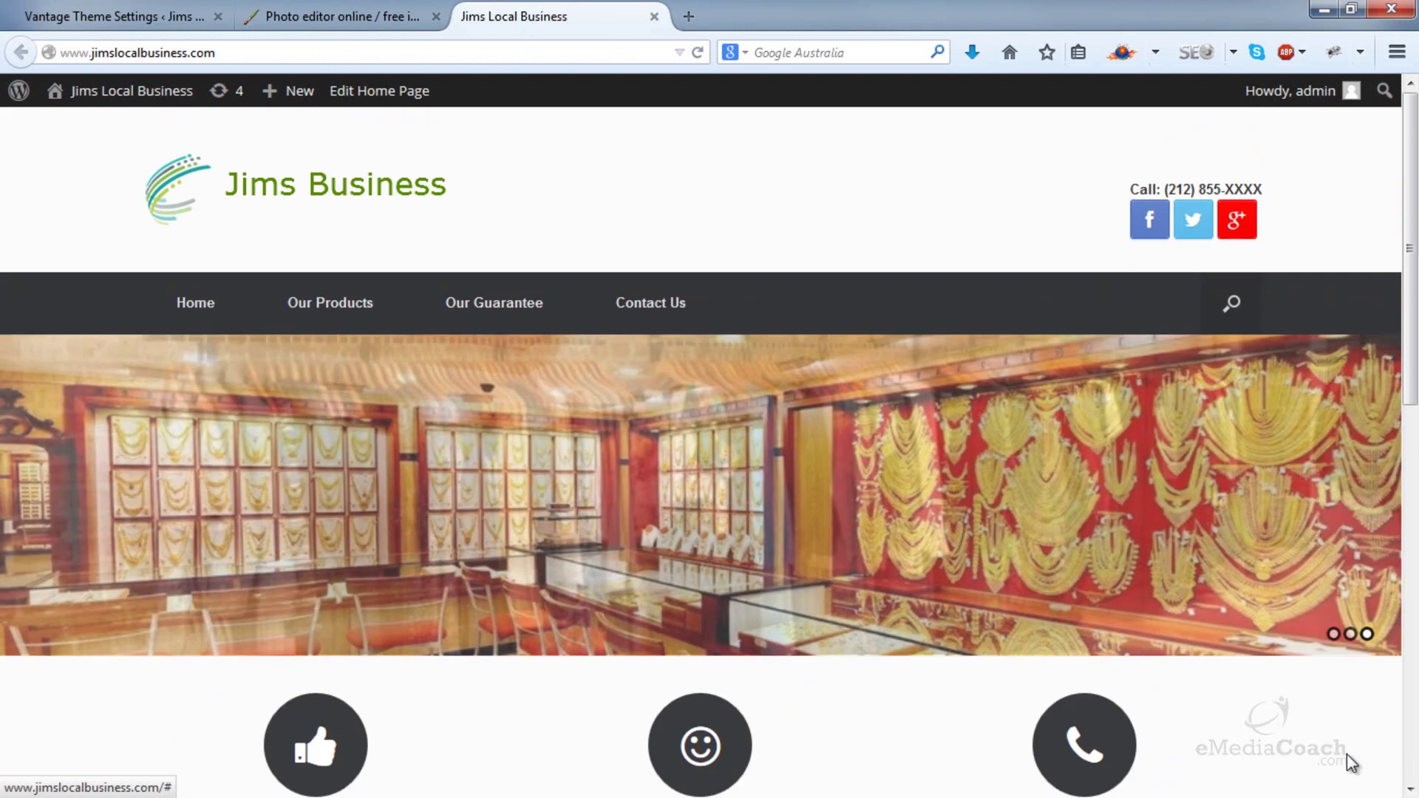
{"action": "scroll", "coordinate": [1348, 755], "scroll_direction": "down", "scroll_amount": 10}
{"action": "left_click", "coordinate": [1364, 757]}
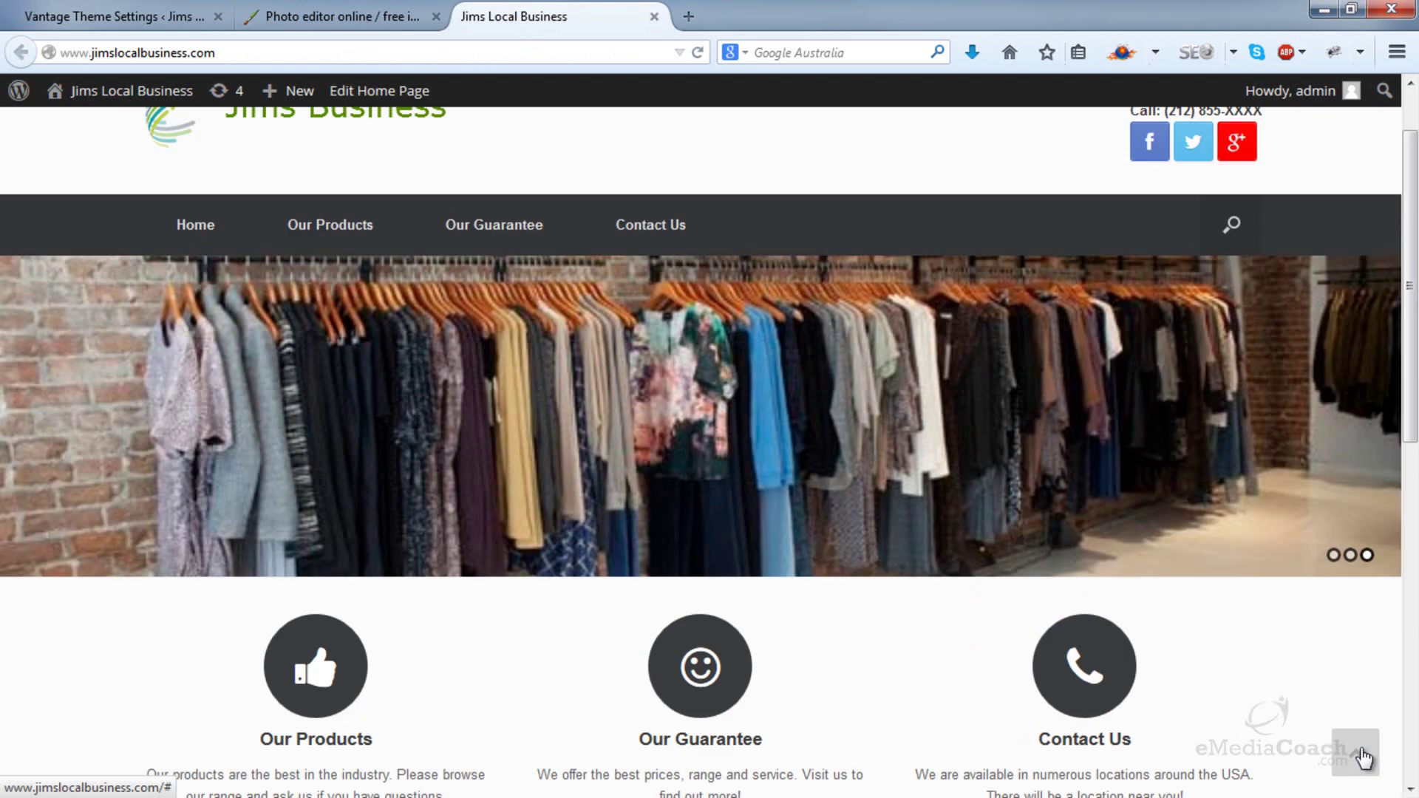
- Save the changed Navigation settings and look over the main menu items on the live home page
{"action": "left_click", "coordinate": [184, 19]}
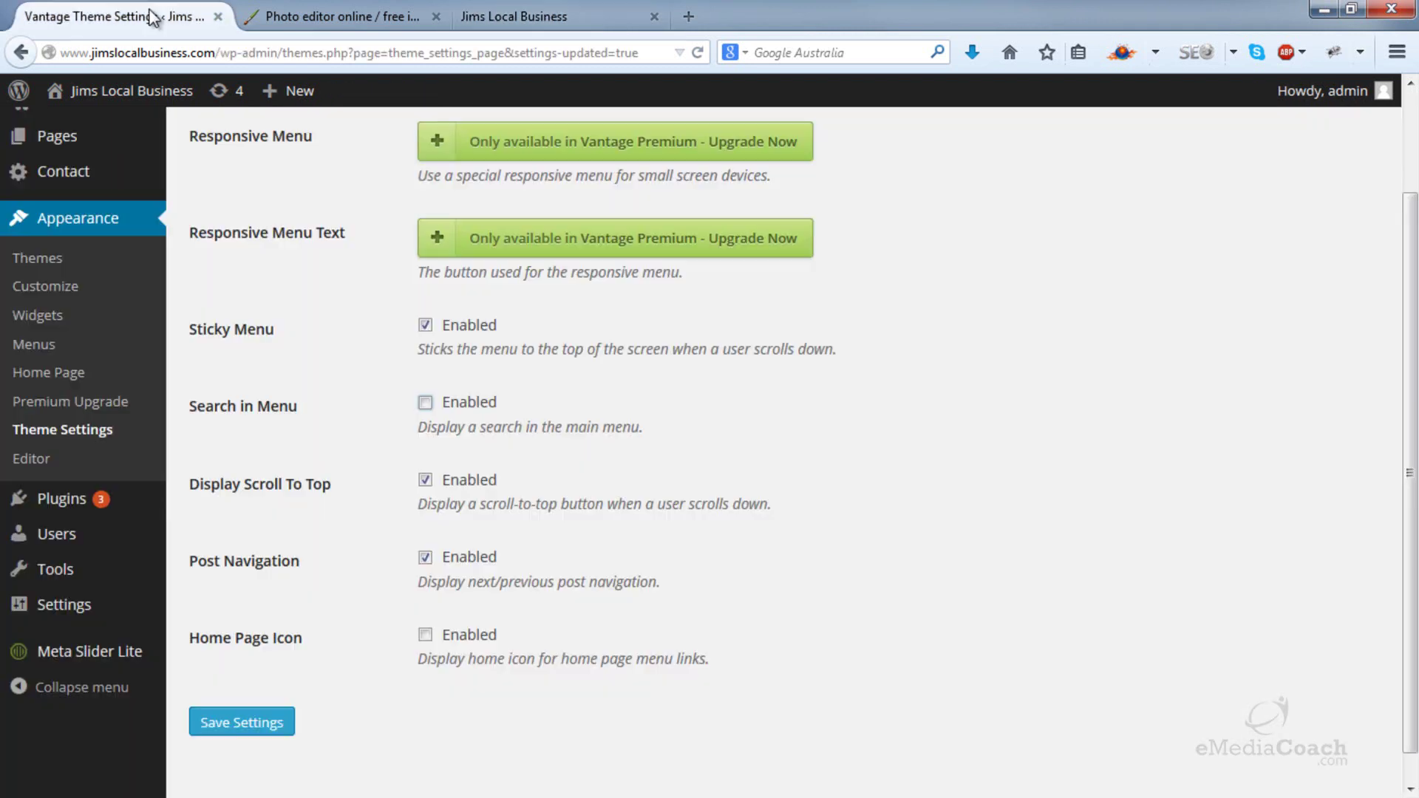
{"action": "left_click", "coordinate": [253, 723]}
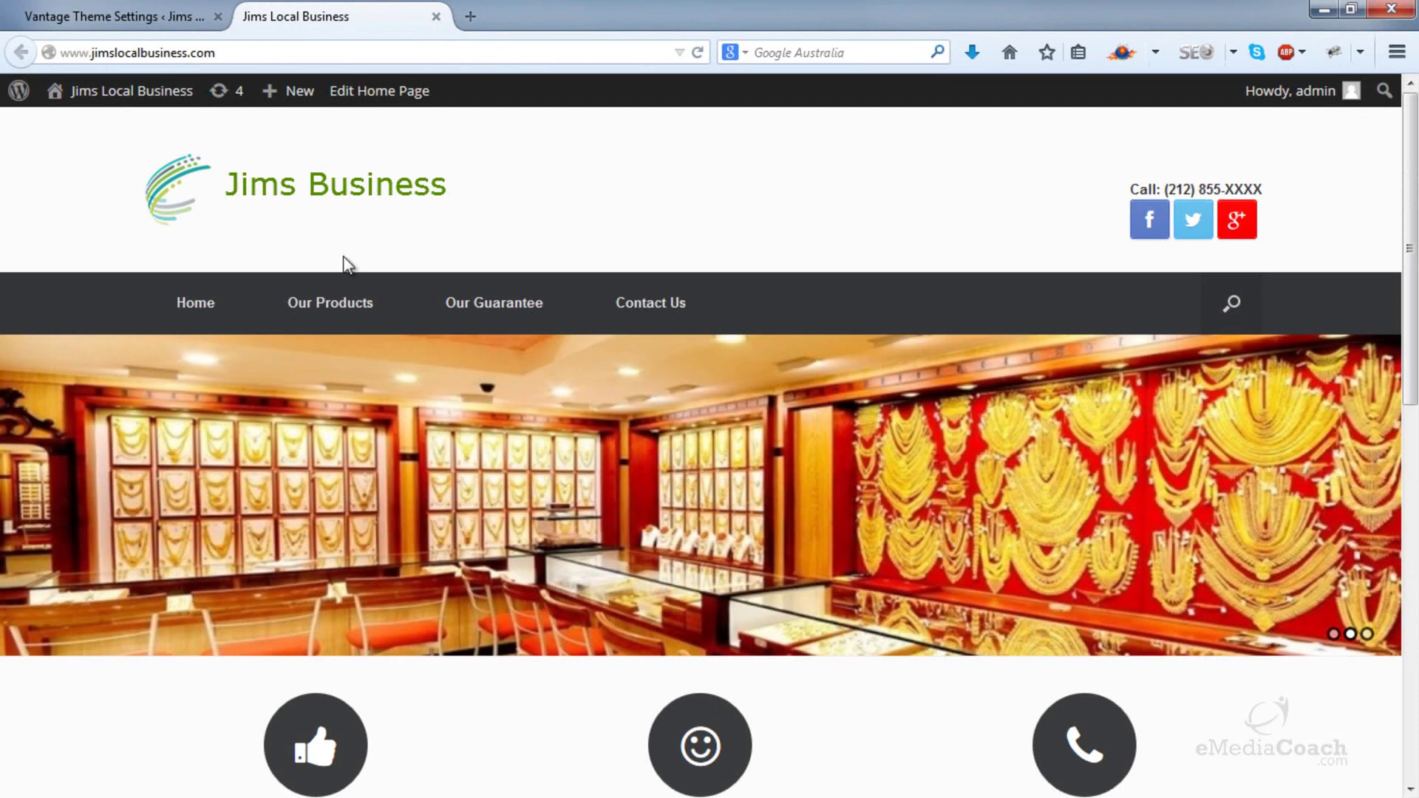
{"action": "mouse_move", "coordinate": [328, 297]}
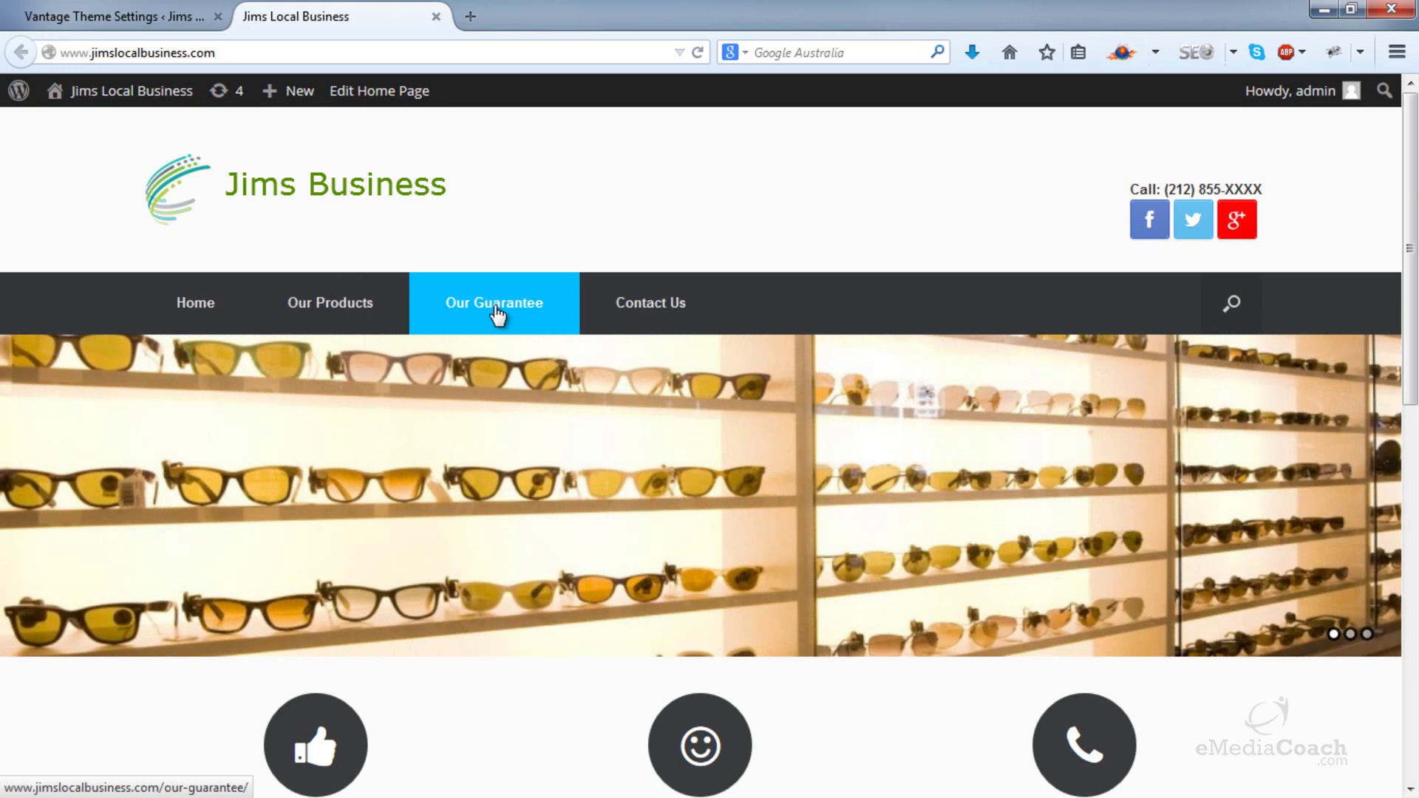
- Return to the site's admin area and search the plugin directory for "custom css"
{"action": "left_click", "coordinate": [115, 11]}
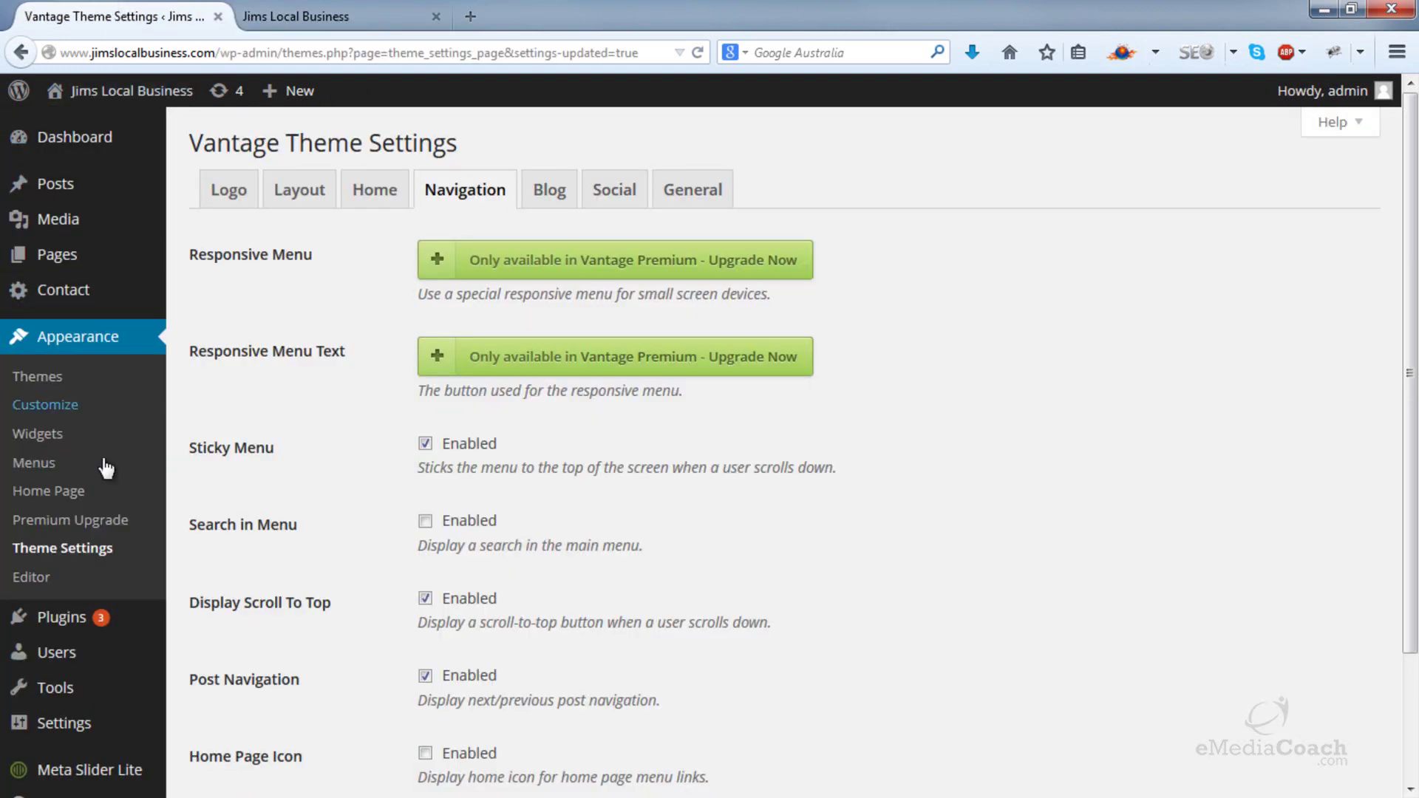
{"action": "left_click", "coordinate": [78, 629]}
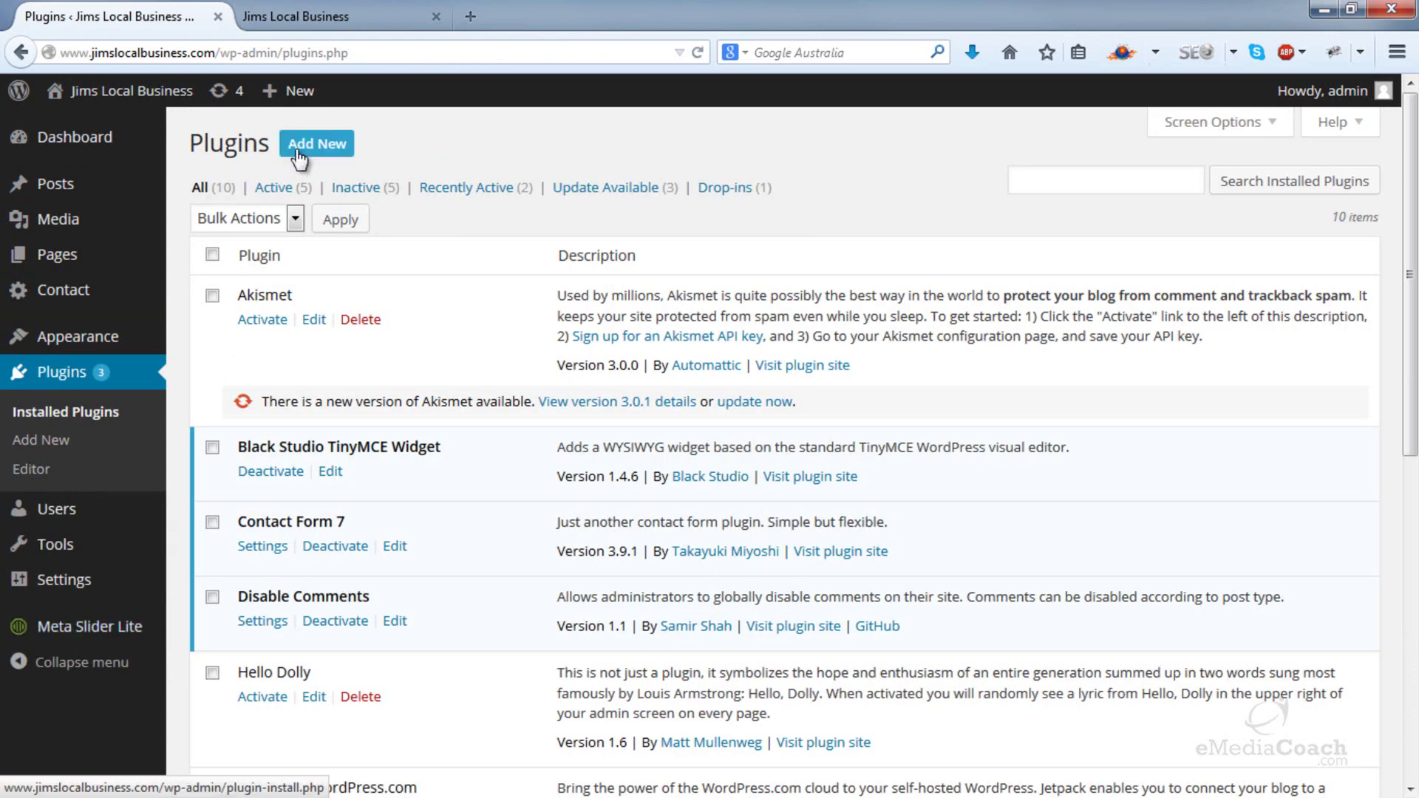
{"action": "left_click", "coordinate": [299, 159]}
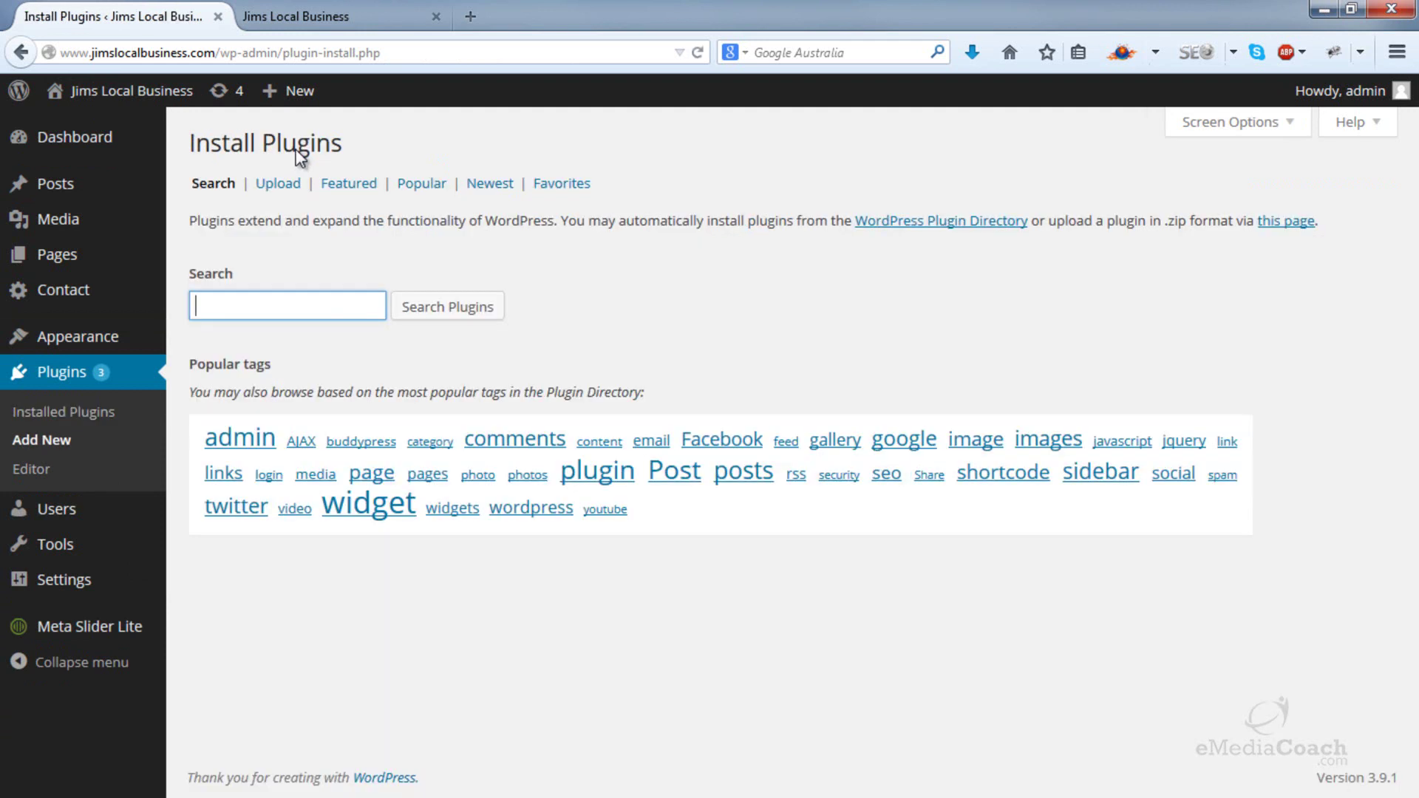
{"action": "type", "text": "custi"}
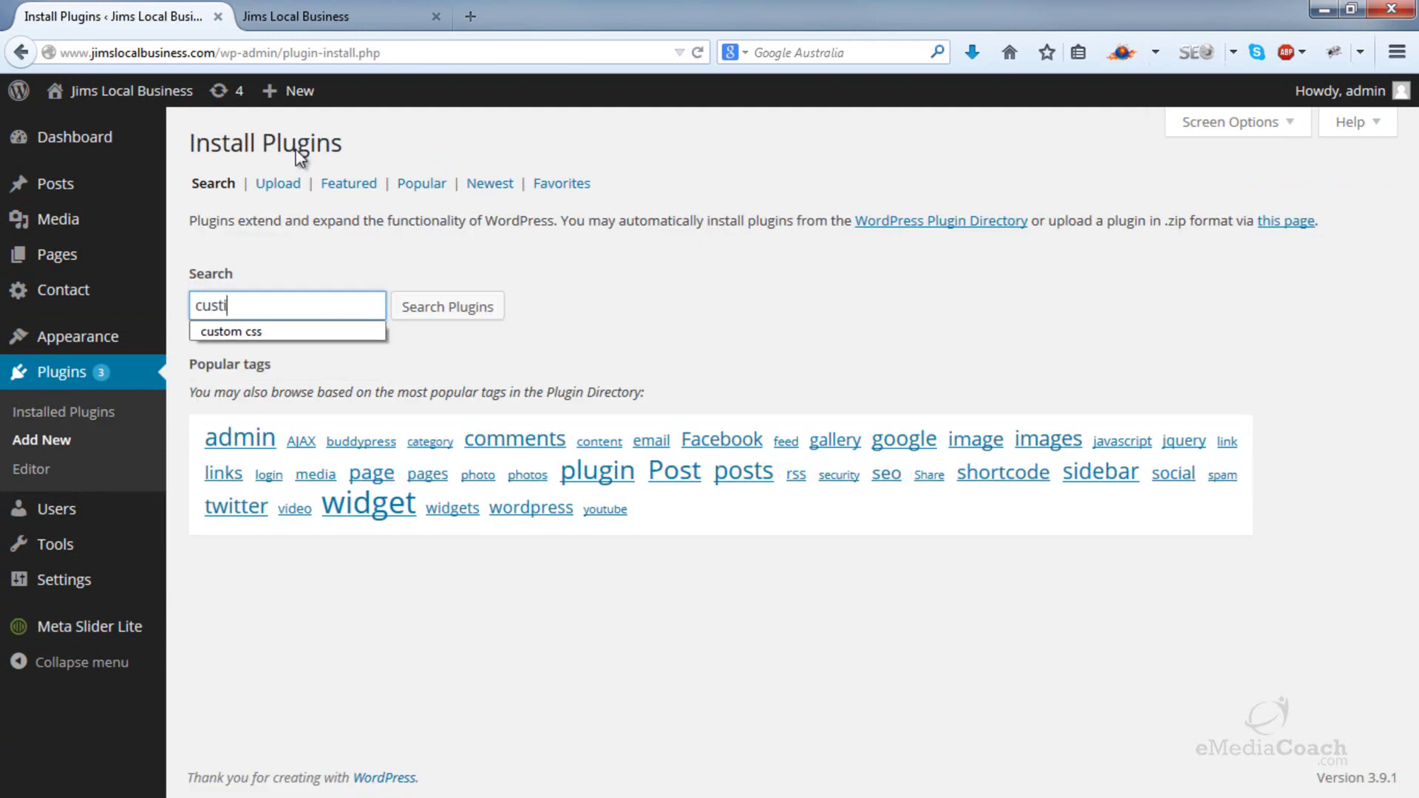
{"action": "type", "text": "m"}
{"action": "key", "text": "BackSpace"}
{"action": "key", "text": "BackSpace"}
{"action": "key", "text": "BackSpace"}
{"action": "type", "text": "om css"}
{"action": "key", "text": "Return"}
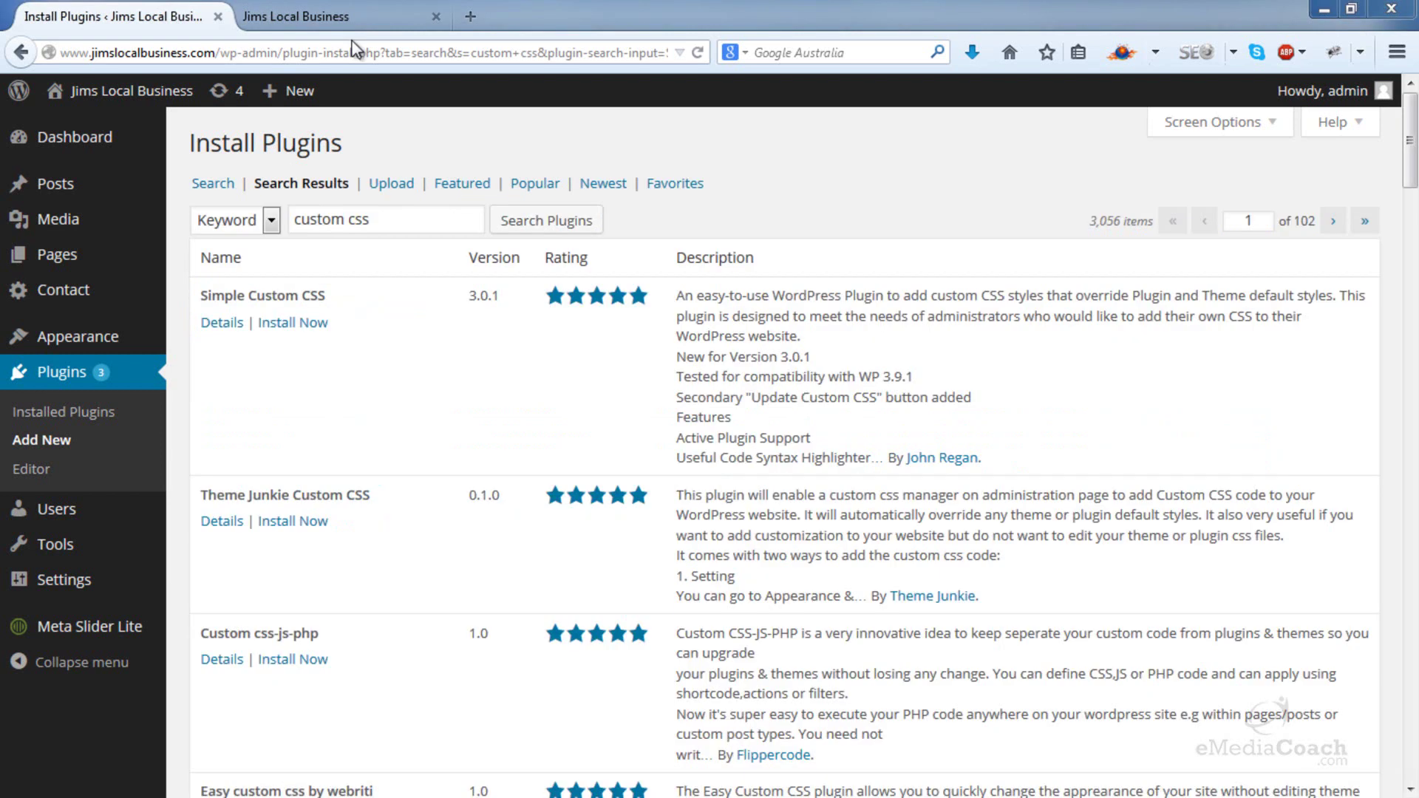
- Install and activate the Simple Custom CSS plugin from the search results
{"action": "left_click_drag", "start_coordinate": [205, 297], "coordinate": [306, 297]}
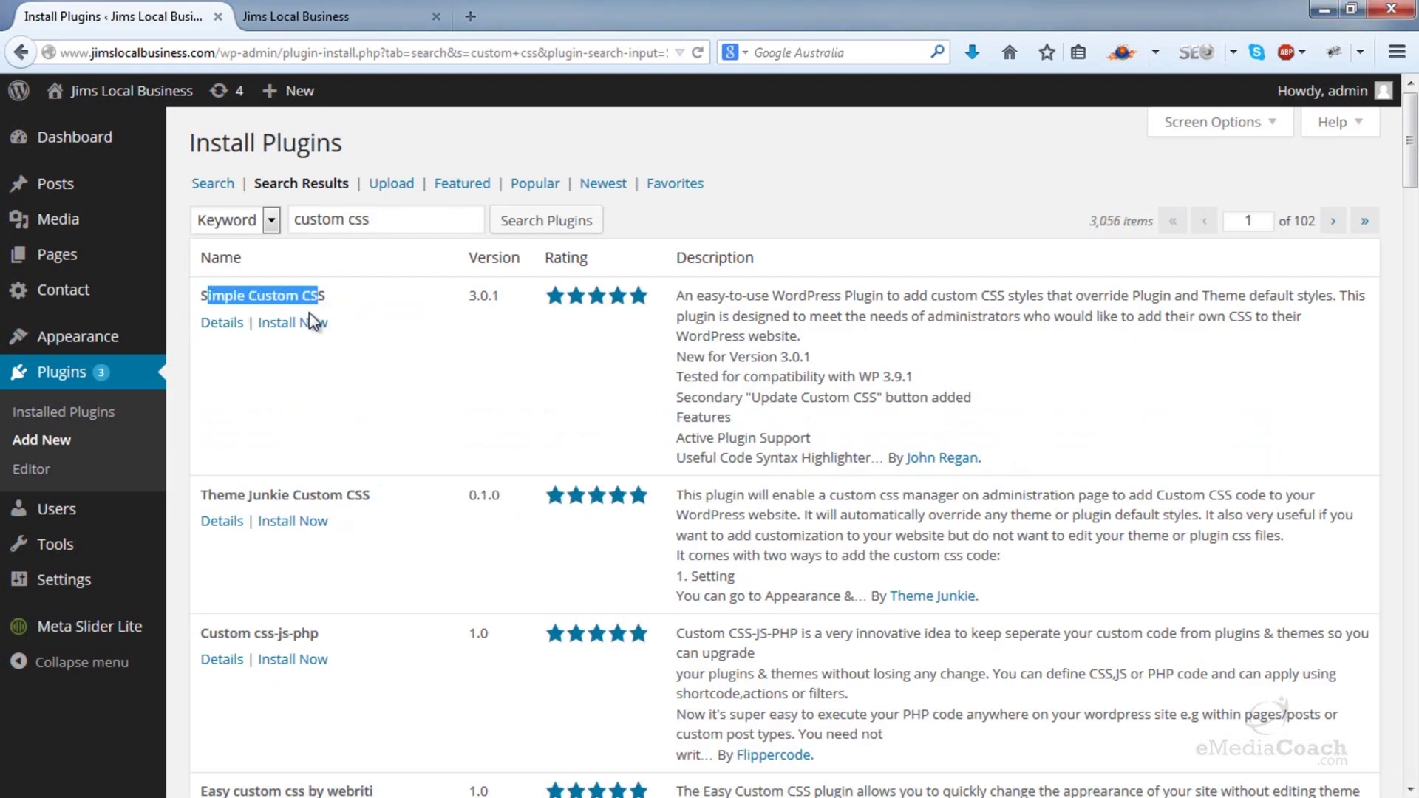
{"action": "left_click", "coordinate": [291, 324]}
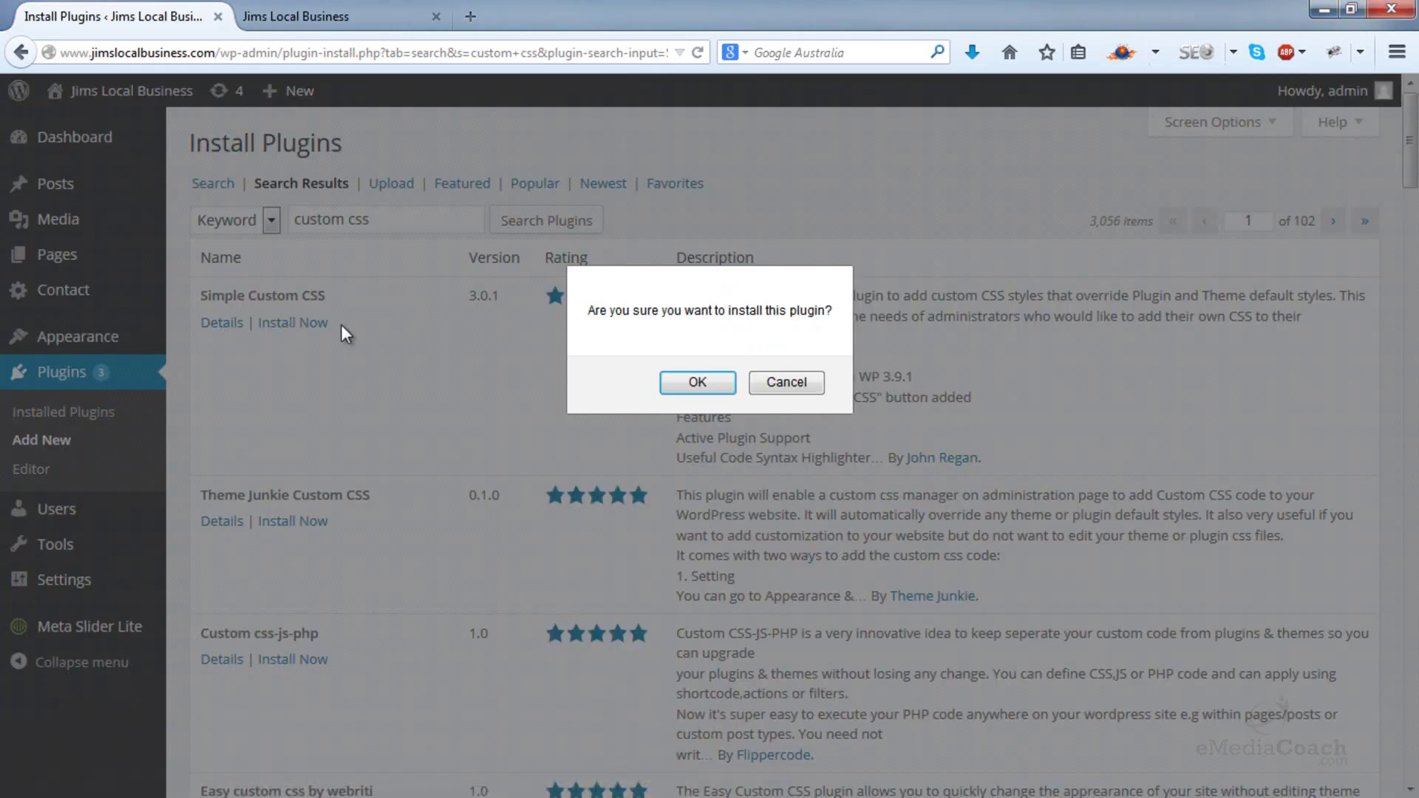
{"action": "left_click", "coordinate": [673, 380]}
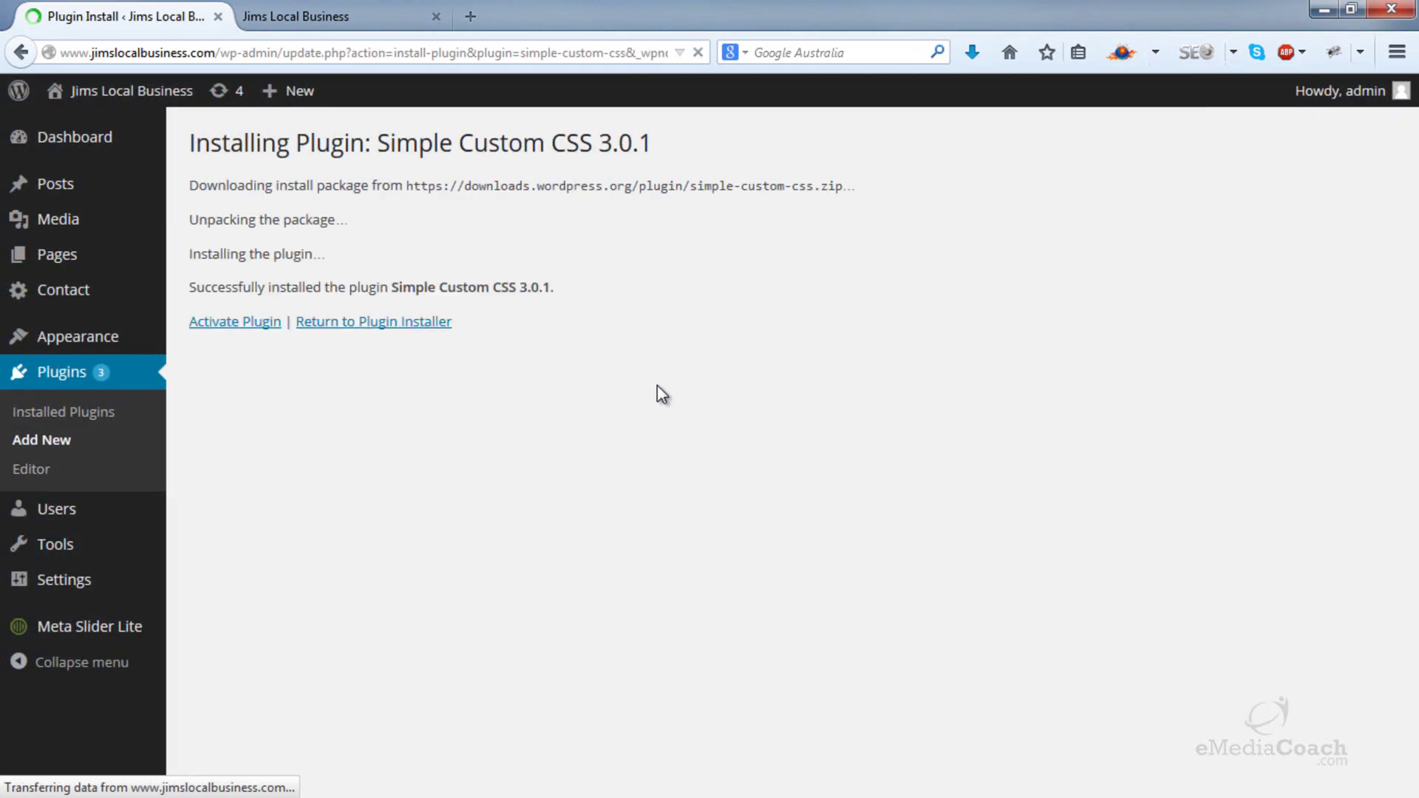
{"action": "left_click", "coordinate": [229, 330]}
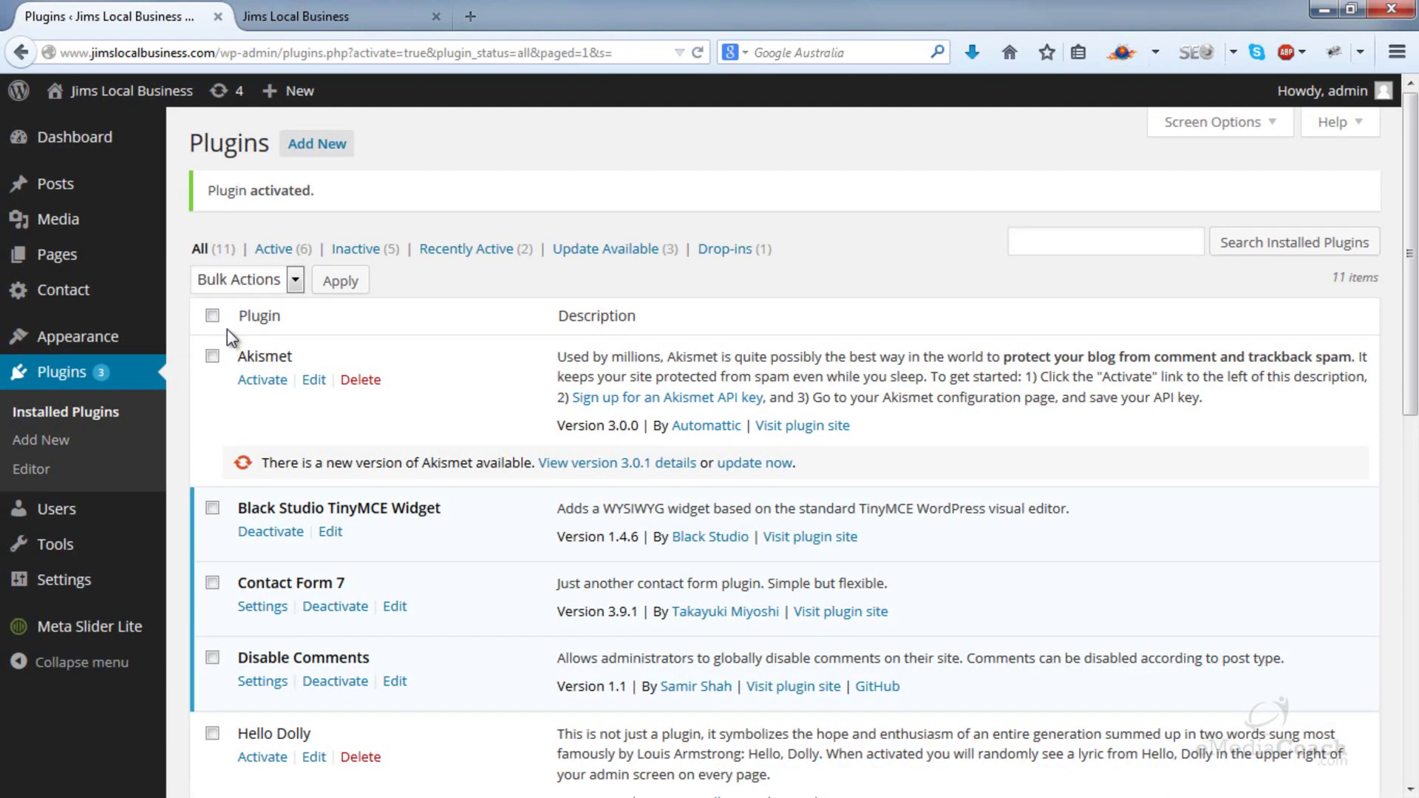
- Paste main-navigation rules below the comment in the Custom CSS editor: link colour #e2e2e2, hover background #488214 and hover text #e2e2e2, all !important
{"action": "mouse_move", "coordinate": [137, 352]}
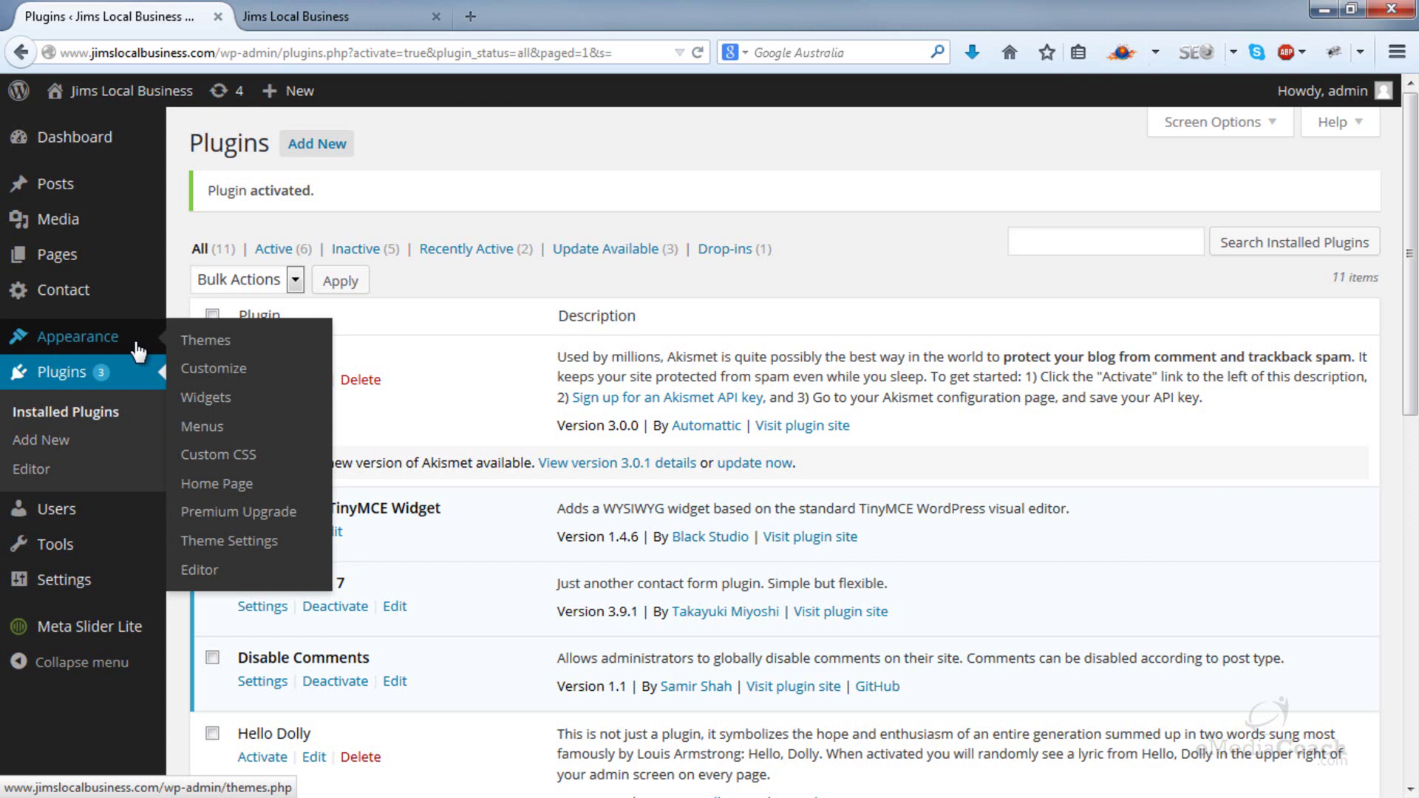
{"action": "left_click", "coordinate": [210, 468]}
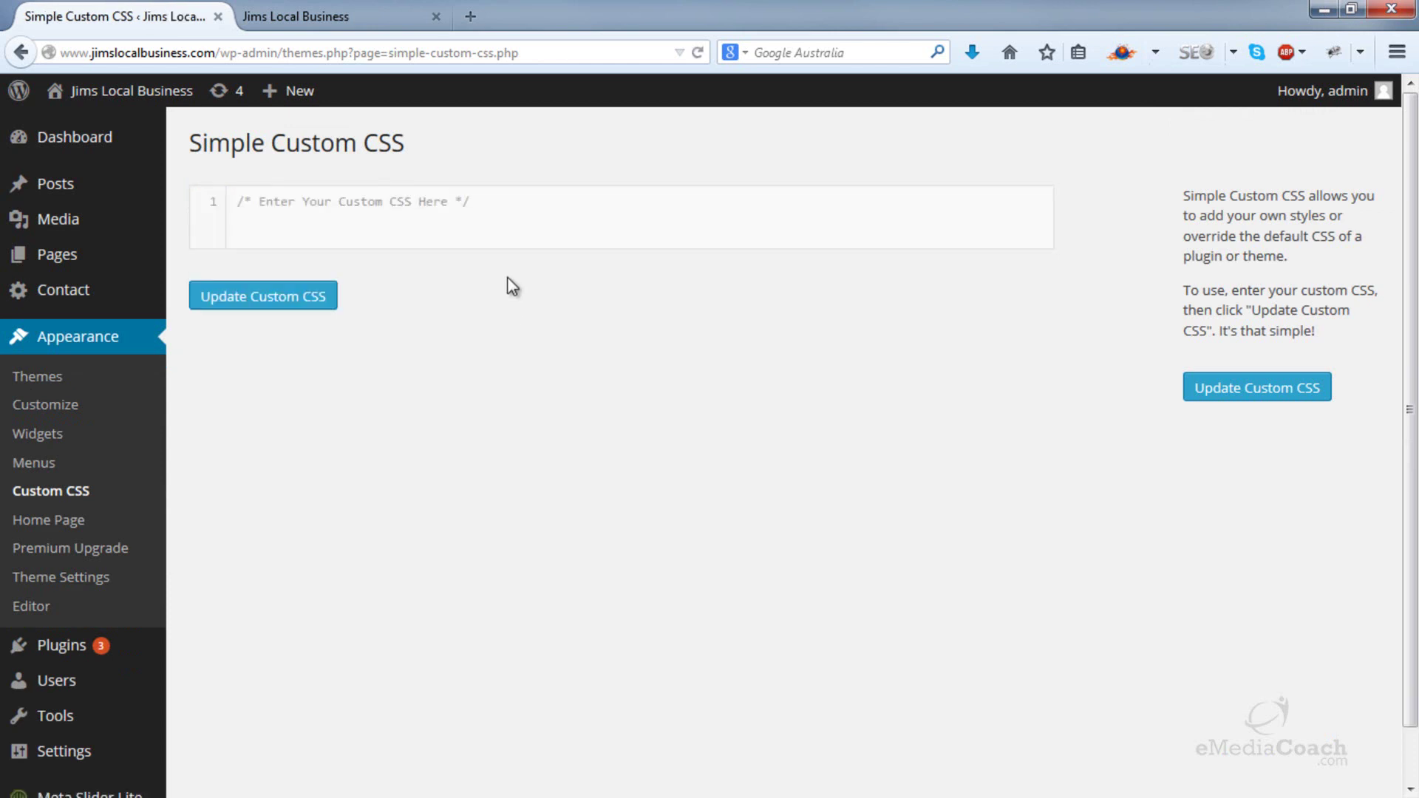
{"action": "left_click", "coordinate": [515, 217]}
{"action": "key", "text": "Return"}
{"action": "key", "text": "Return"}
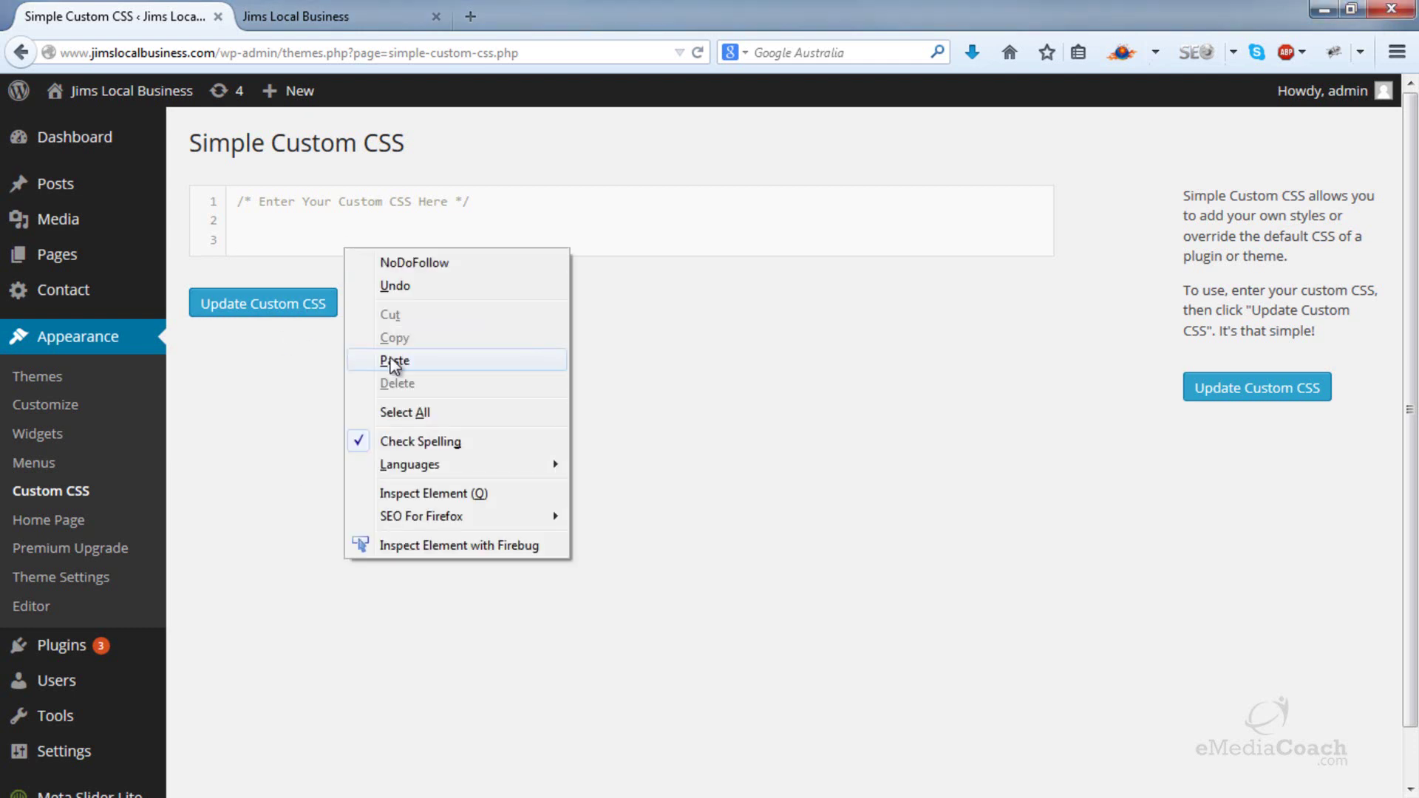
{"action": "left_click", "coordinate": [394, 361]}
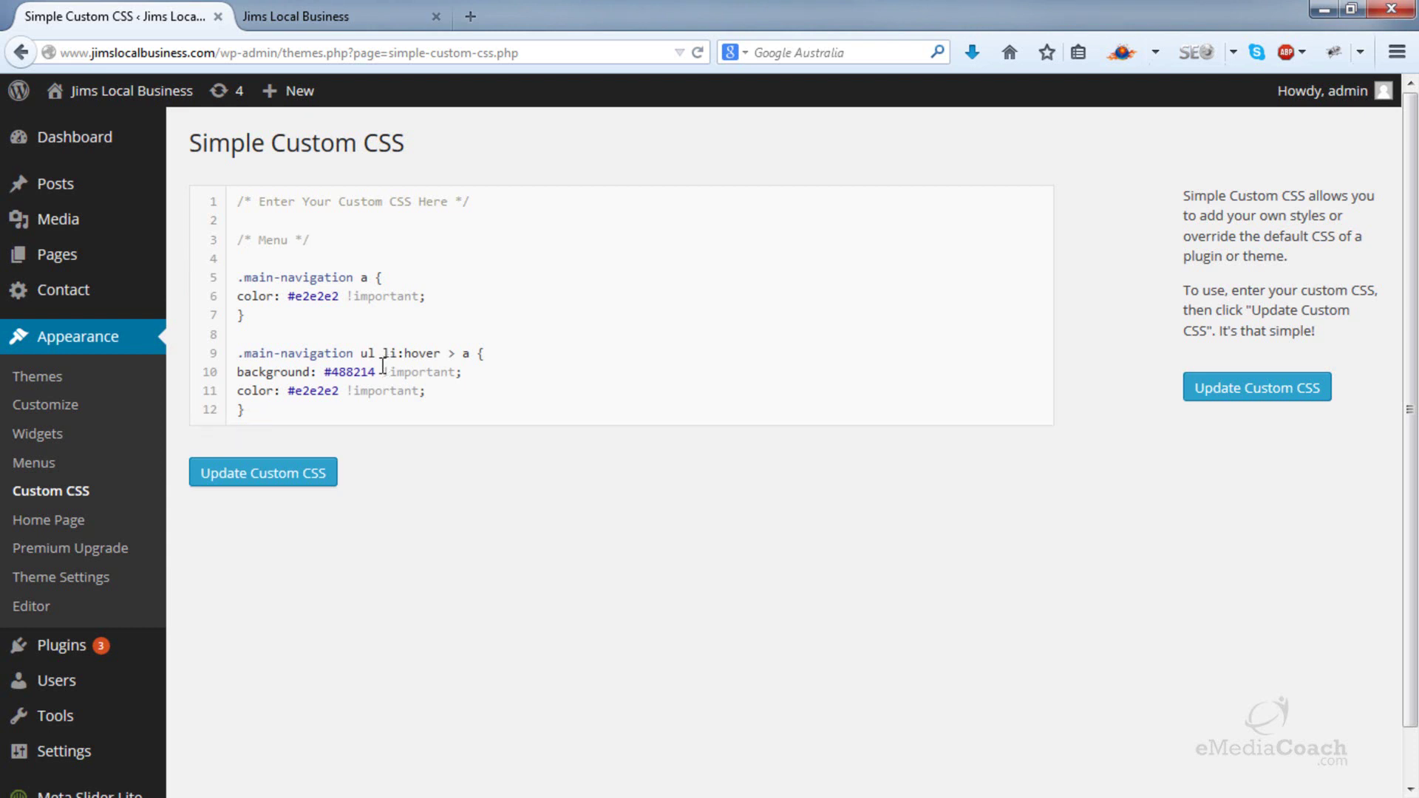
- Select the hover background's hex digits in the CSS, and search the web for "hex color codes" in a new tab
{"action": "left_click_drag", "start_coordinate": [378, 372], "coordinate": [336, 373]}
{"action": "left_click", "coordinate": [461, 3]}
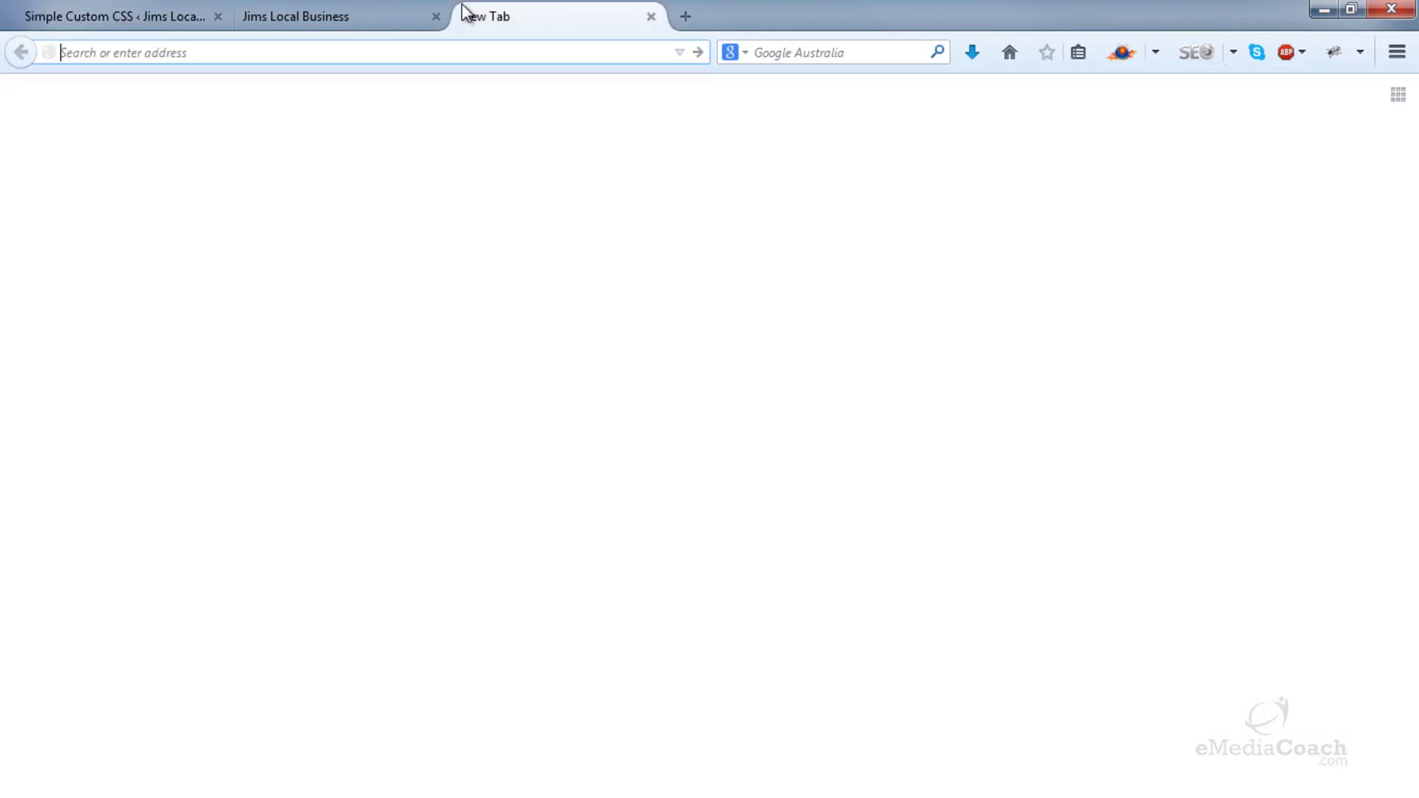
{"action": "left_click", "coordinate": [788, 52]}
{"action": "type", "text": "hex colo"}
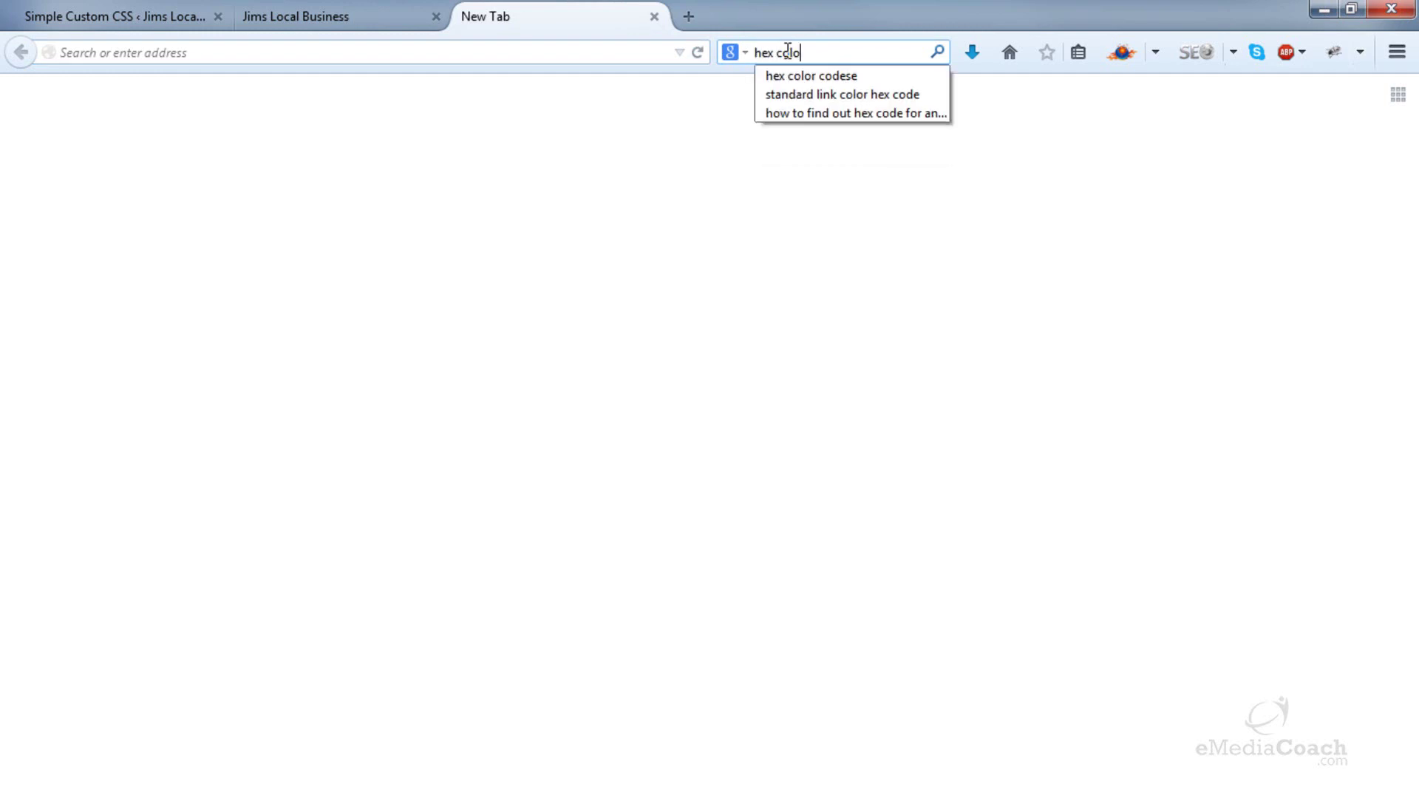
{"action": "type", "text": "r codes"}
{"action": "key", "text": "Return"}
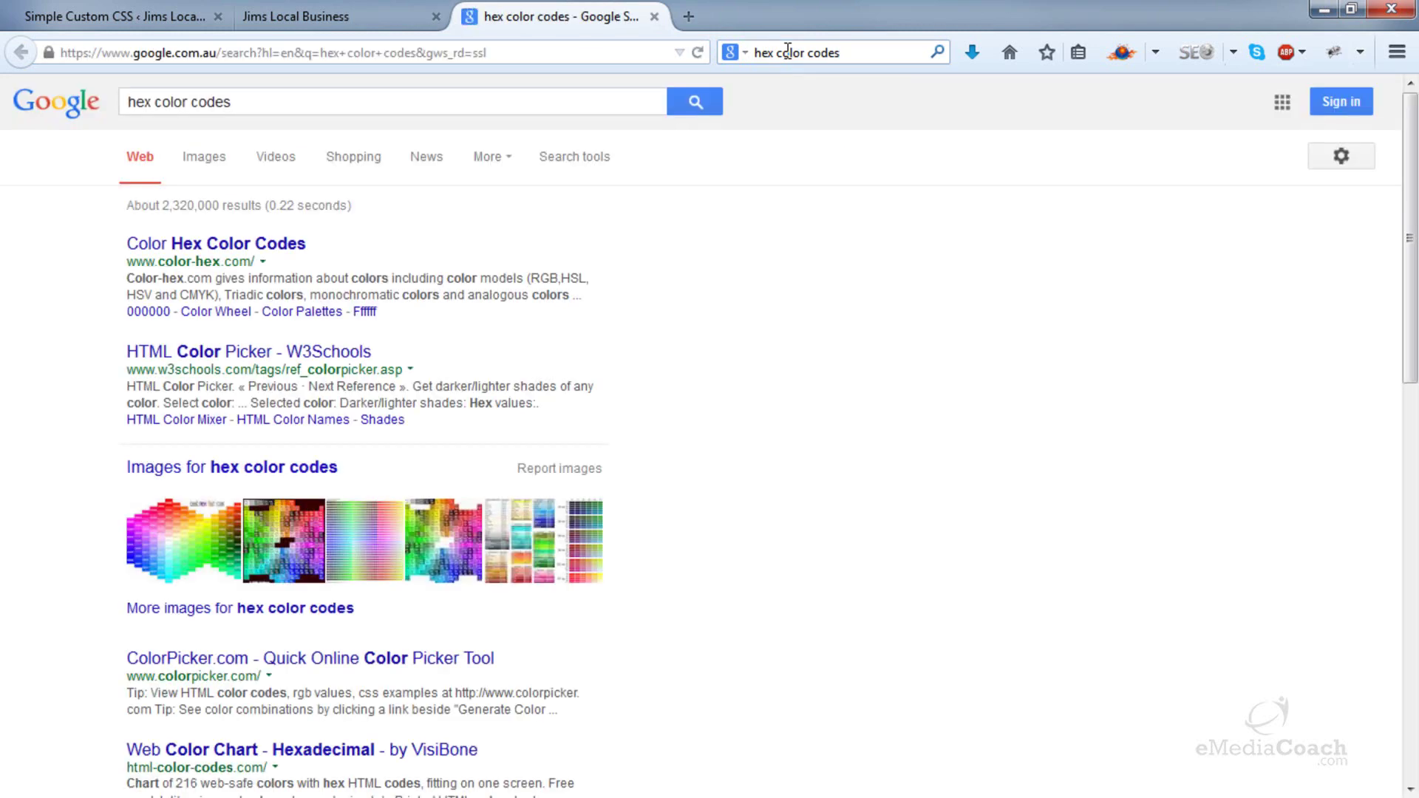
- Open the Color Hex, W3Schools HTML Color Picker and ColorPicker.com search results in separate new tabs
{"action": "right_click", "coordinate": [273, 250]}
{"action": "left_click", "coordinate": [275, 253]}
{"action": "right_click", "coordinate": [227, 353]}
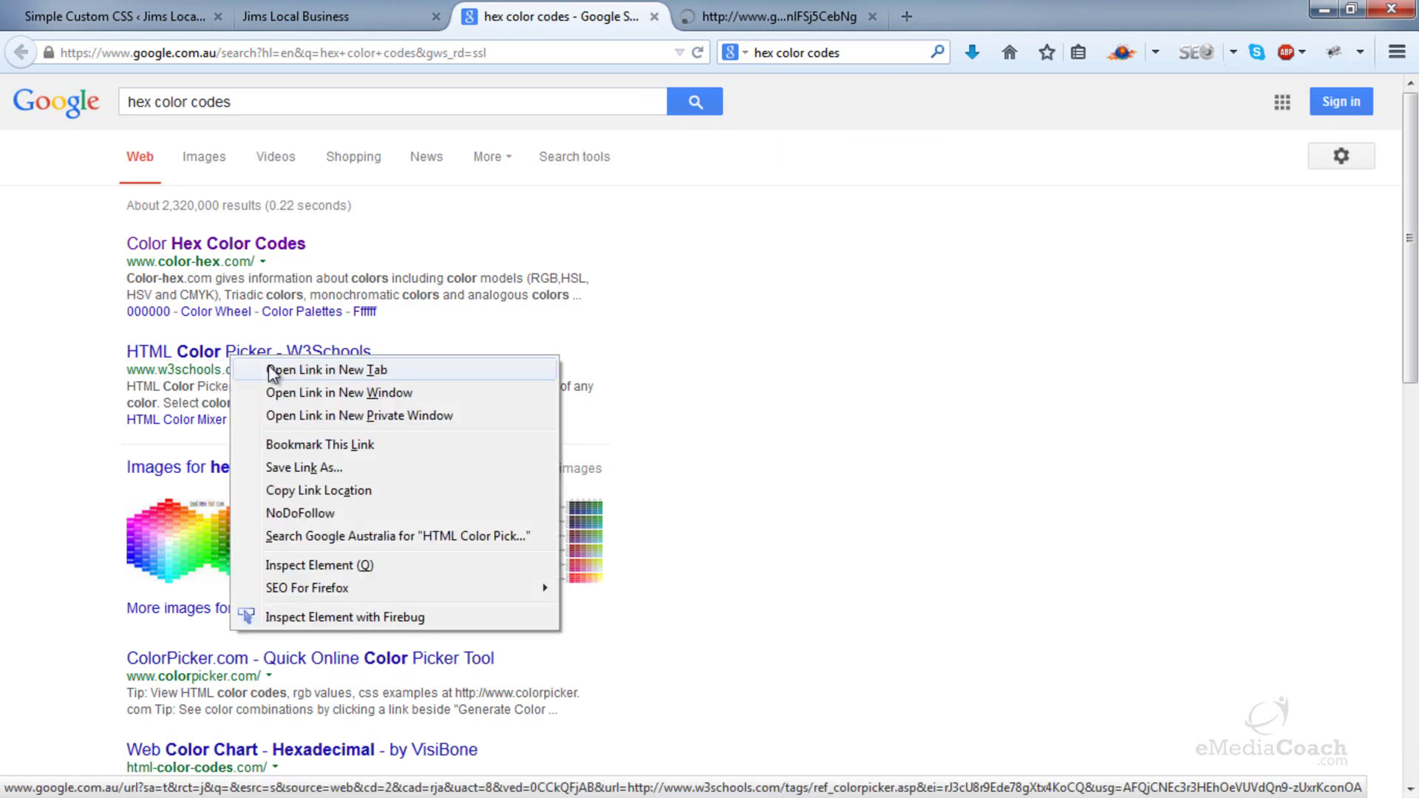
{"action": "left_click", "coordinate": [273, 368]}
{"action": "right_click", "coordinate": [273, 656]}
{"action": "left_click", "coordinate": [425, 388]}
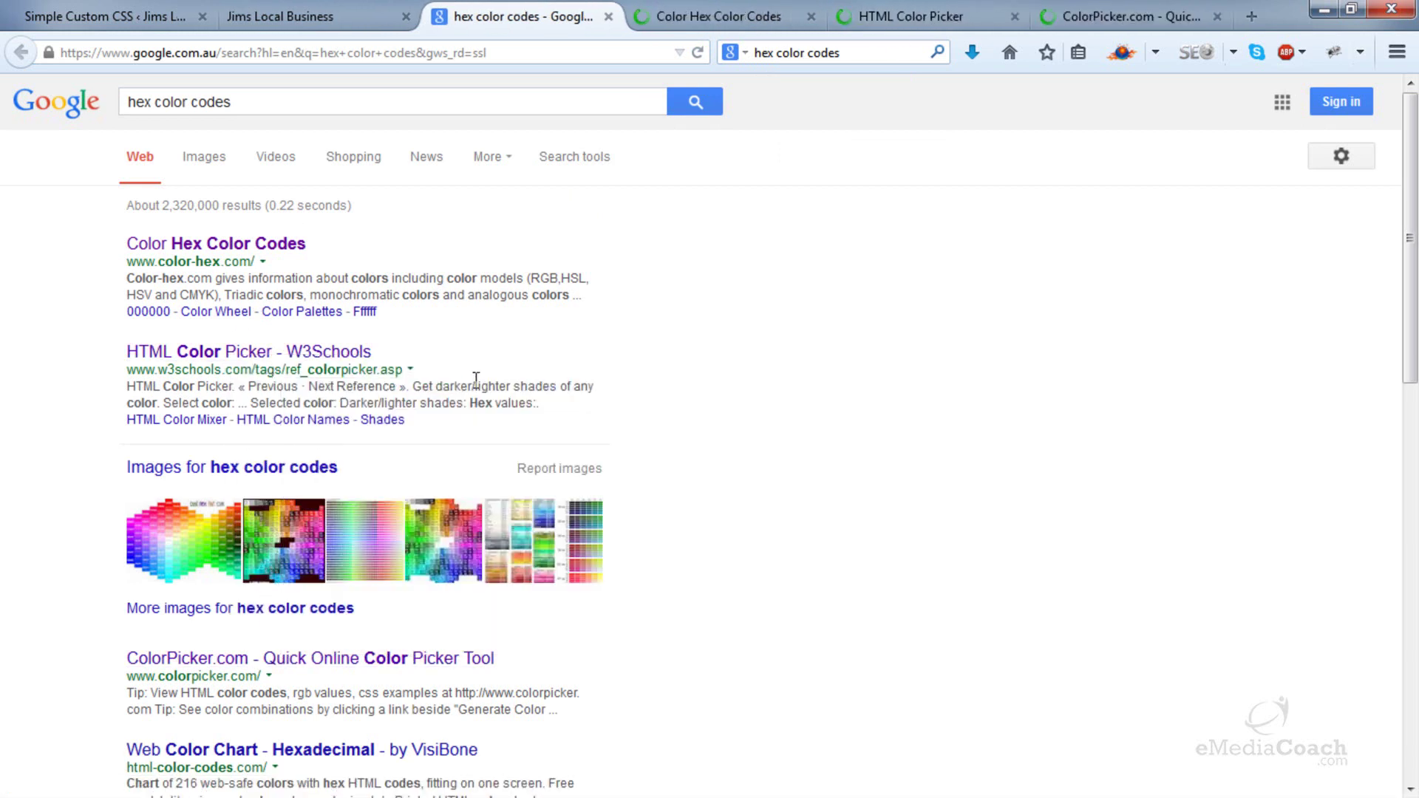
- Look over the Color Hex site and try orange and blue swatches in the W3Schools colour picker to examine their shades and hex values
{"action": "left_click", "coordinate": [698, 16]}
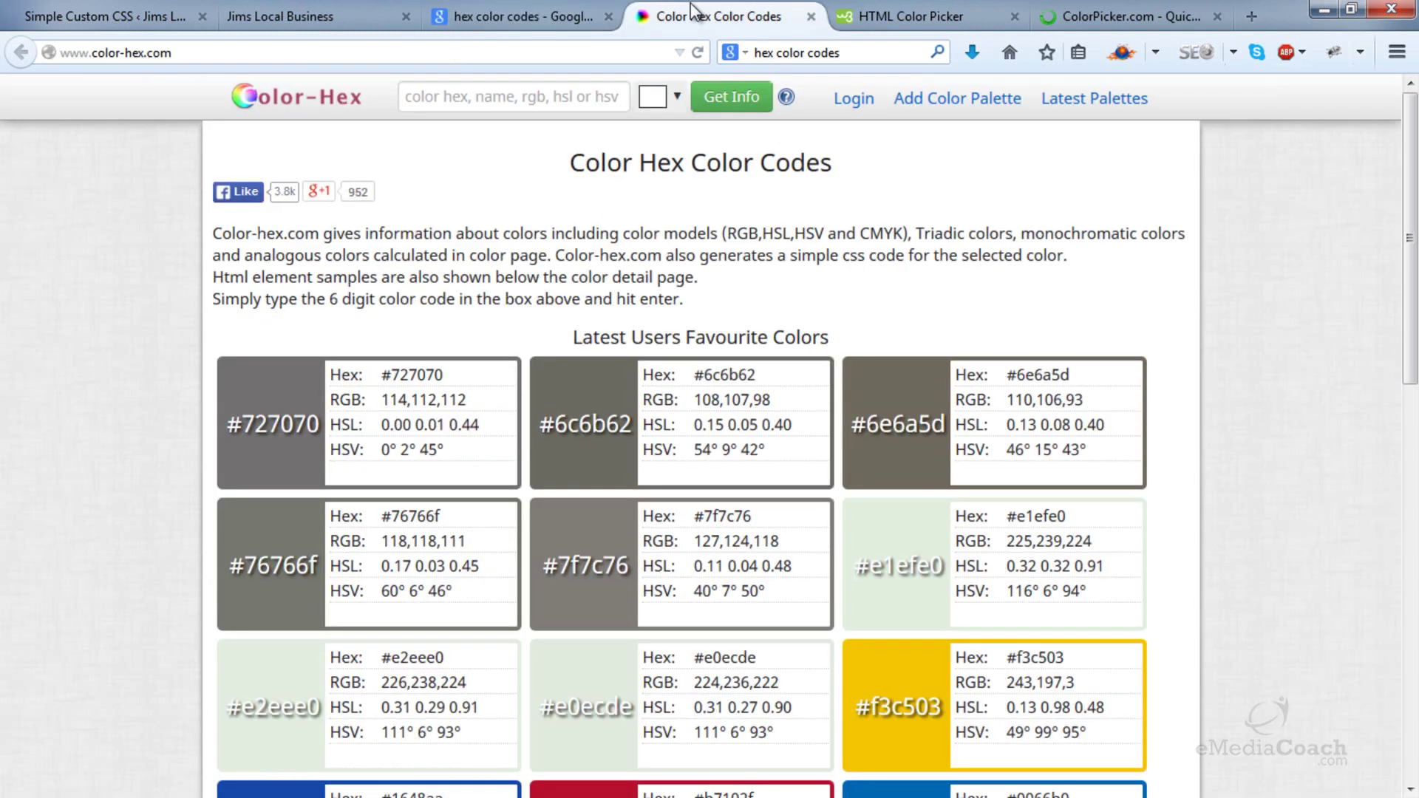
{"action": "left_click", "coordinate": [917, 17]}
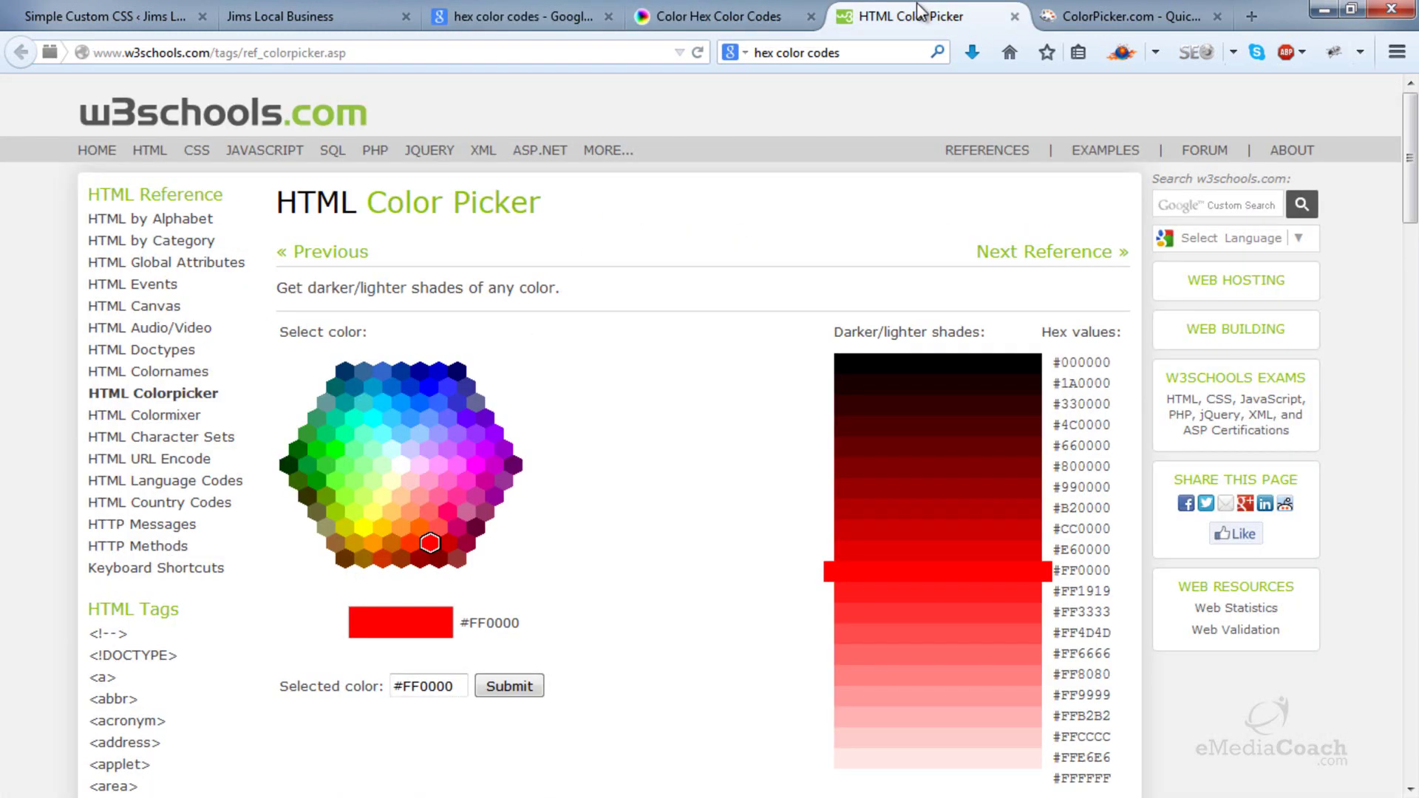
{"action": "scroll", "coordinate": [808, 310], "scroll_direction": "down", "scroll_amount": 6}
{"action": "scroll", "coordinate": [773, 307], "scroll_direction": "up", "scroll_amount": 4}
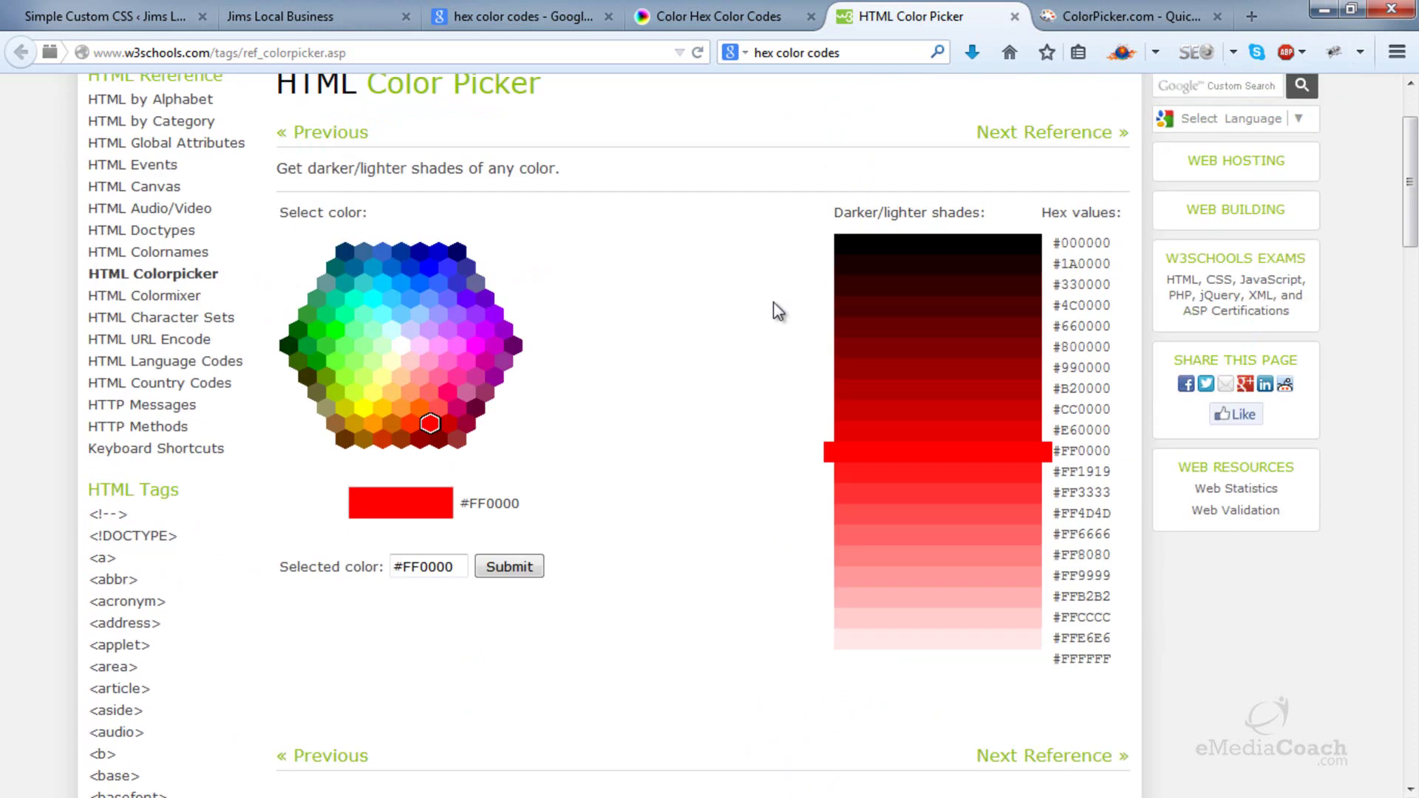
{"action": "left_click", "coordinate": [422, 424]}
{"action": "left_click", "coordinate": [392, 425]}
{"action": "left_click", "coordinate": [384, 441]}
{"action": "left_click", "coordinate": [370, 442]}
{"action": "left_click", "coordinate": [379, 428]}
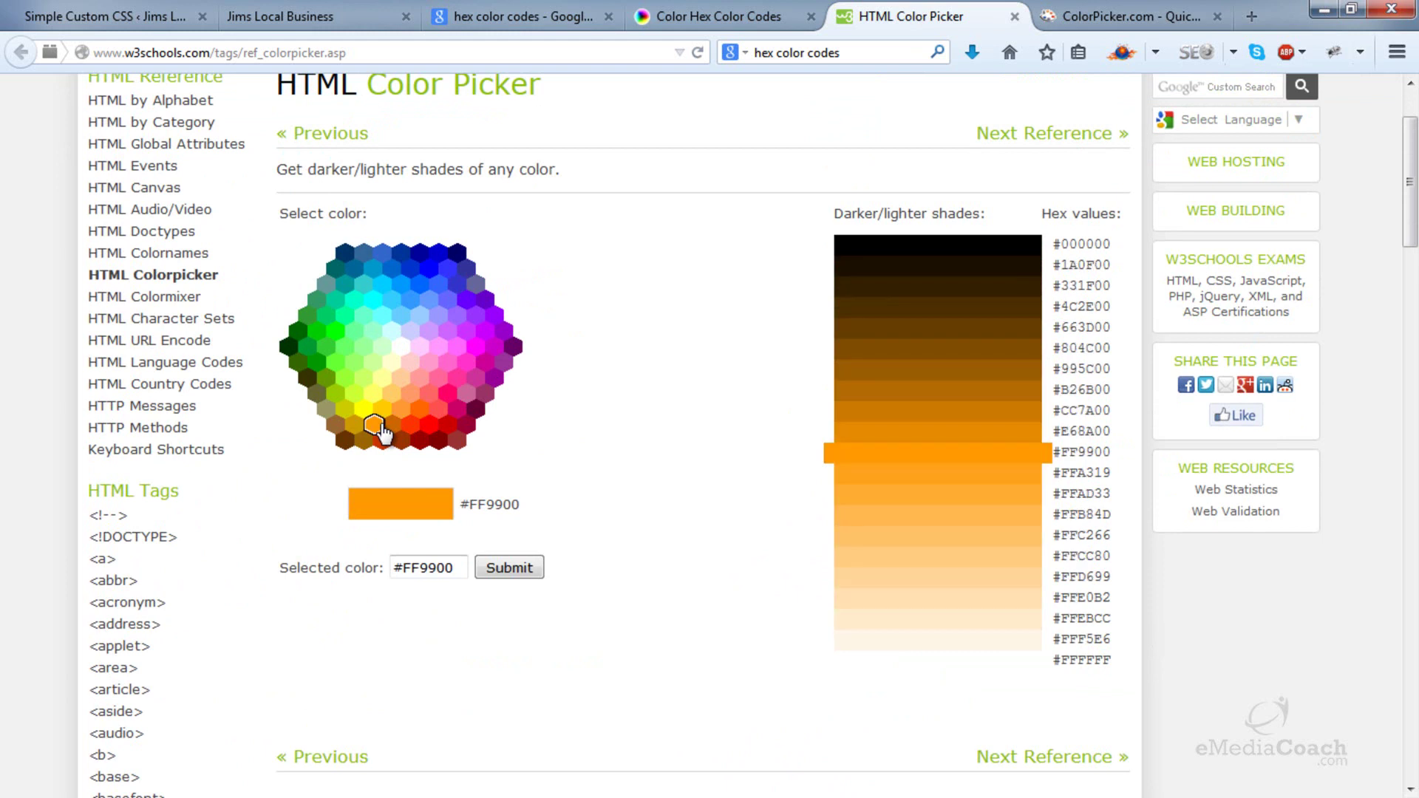
{"action": "left_click", "coordinate": [465, 319]}
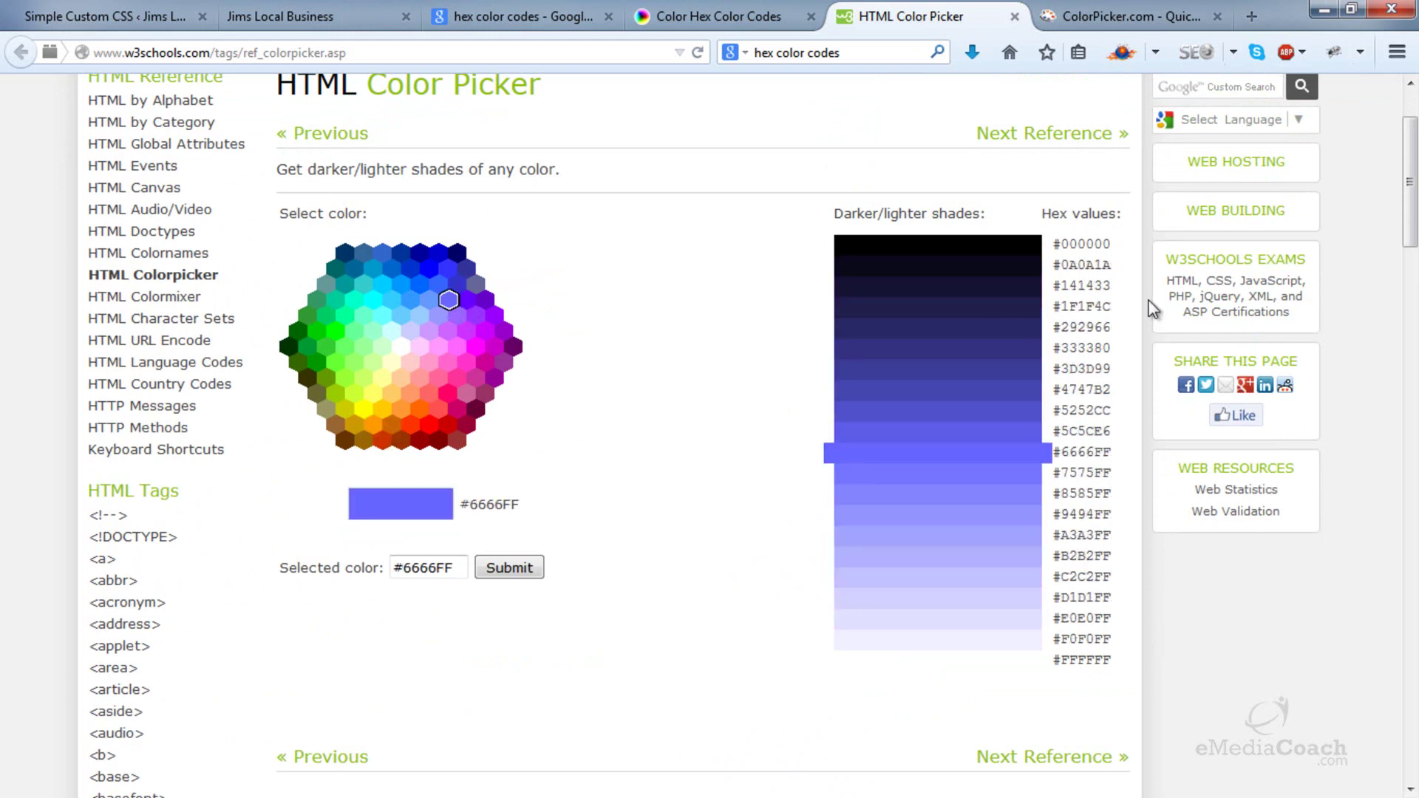
{"action": "double_click", "coordinate": [1084, 245]}
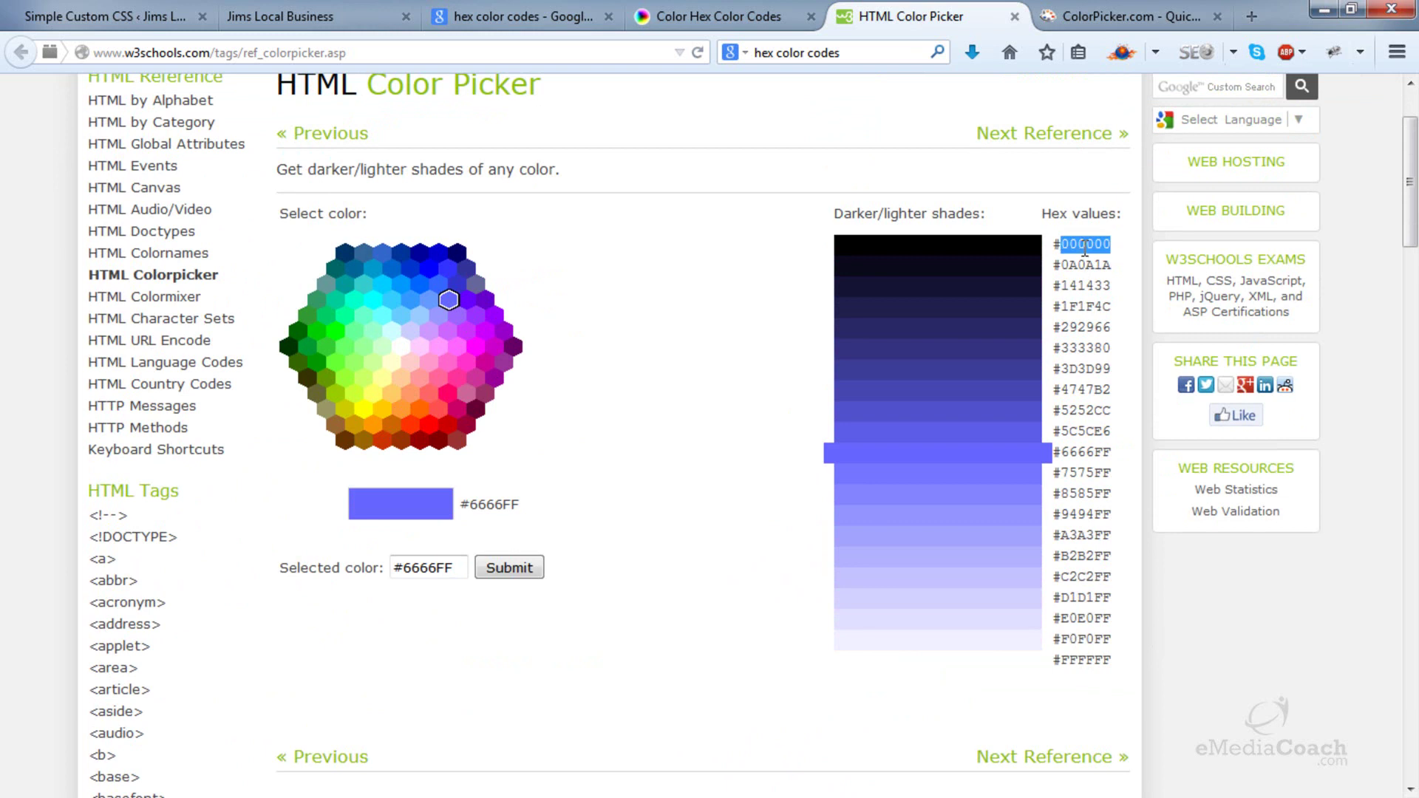
- Choose the green 008F0D on ColorPicker.com and copy its hex code
{"action": "left_click", "coordinate": [1127, 17]}
{"action": "left_click_drag", "start_coordinate": [416, 263], "coordinate": [512, 349]}
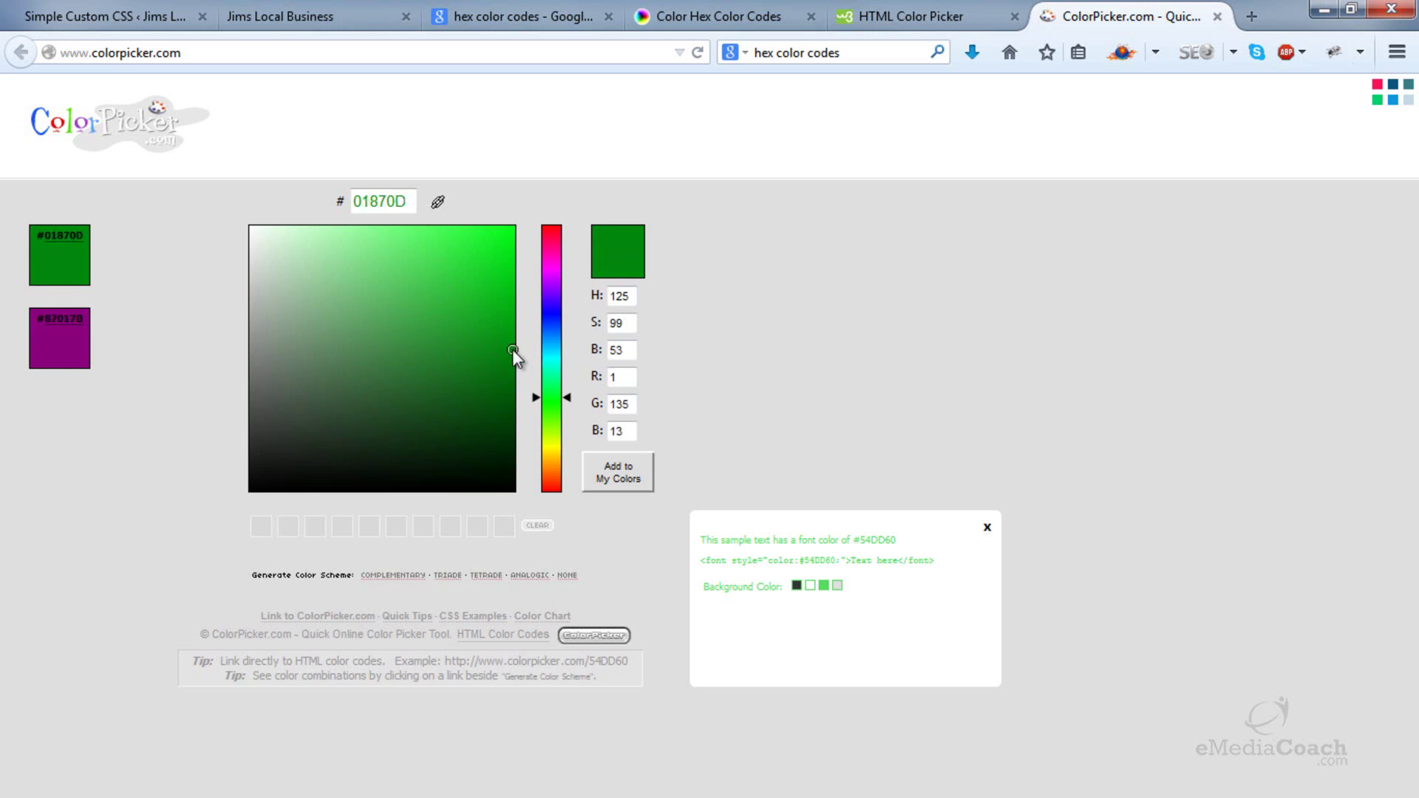
{"action": "left_click_drag", "start_coordinate": [513, 349], "coordinate": [522, 343]}
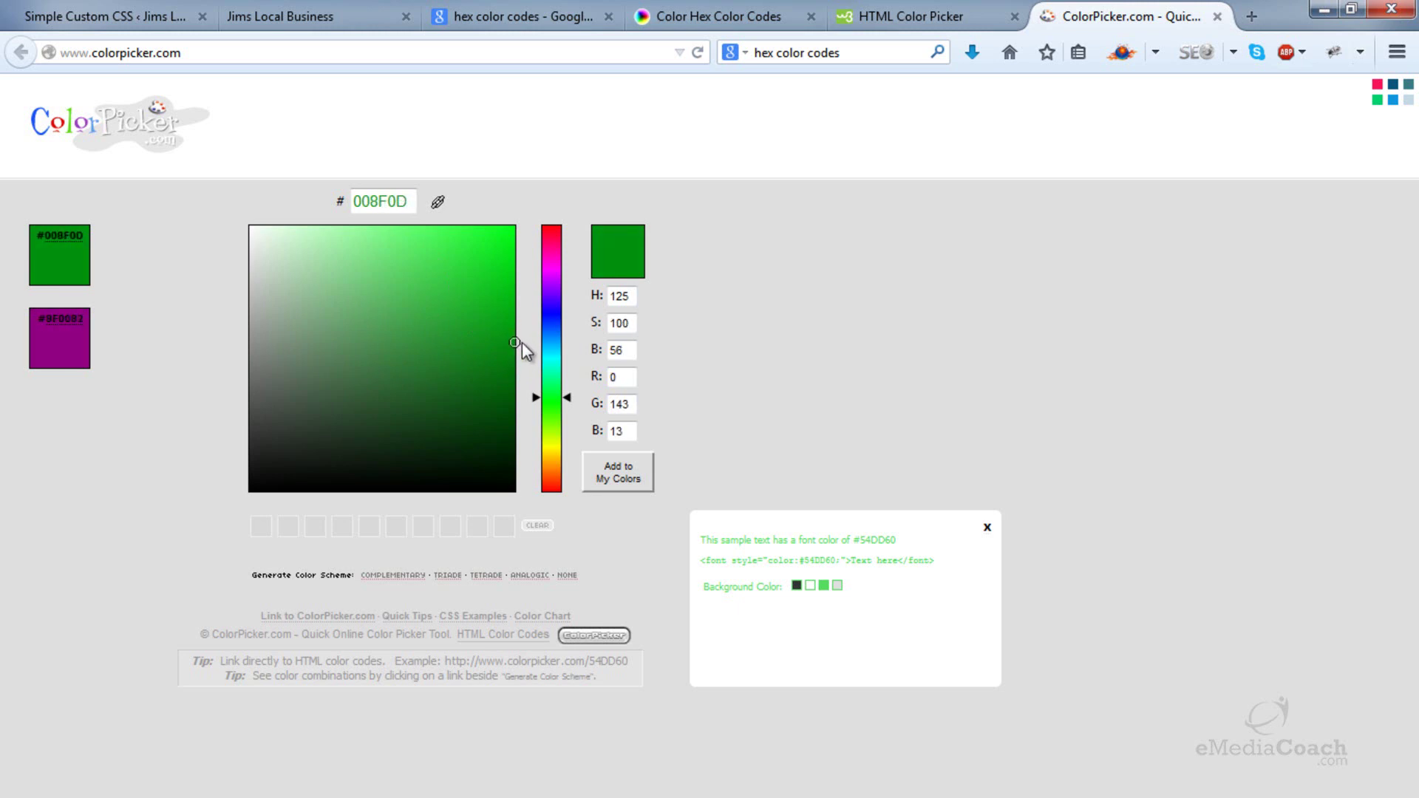
{"action": "double_click", "coordinate": [411, 201]}
{"action": "left_click", "coordinate": [342, 201]}
{"action": "left_click_drag", "start_coordinate": [344, 201], "coordinate": [440, 207]}
{"action": "right_click", "coordinate": [385, 196]}
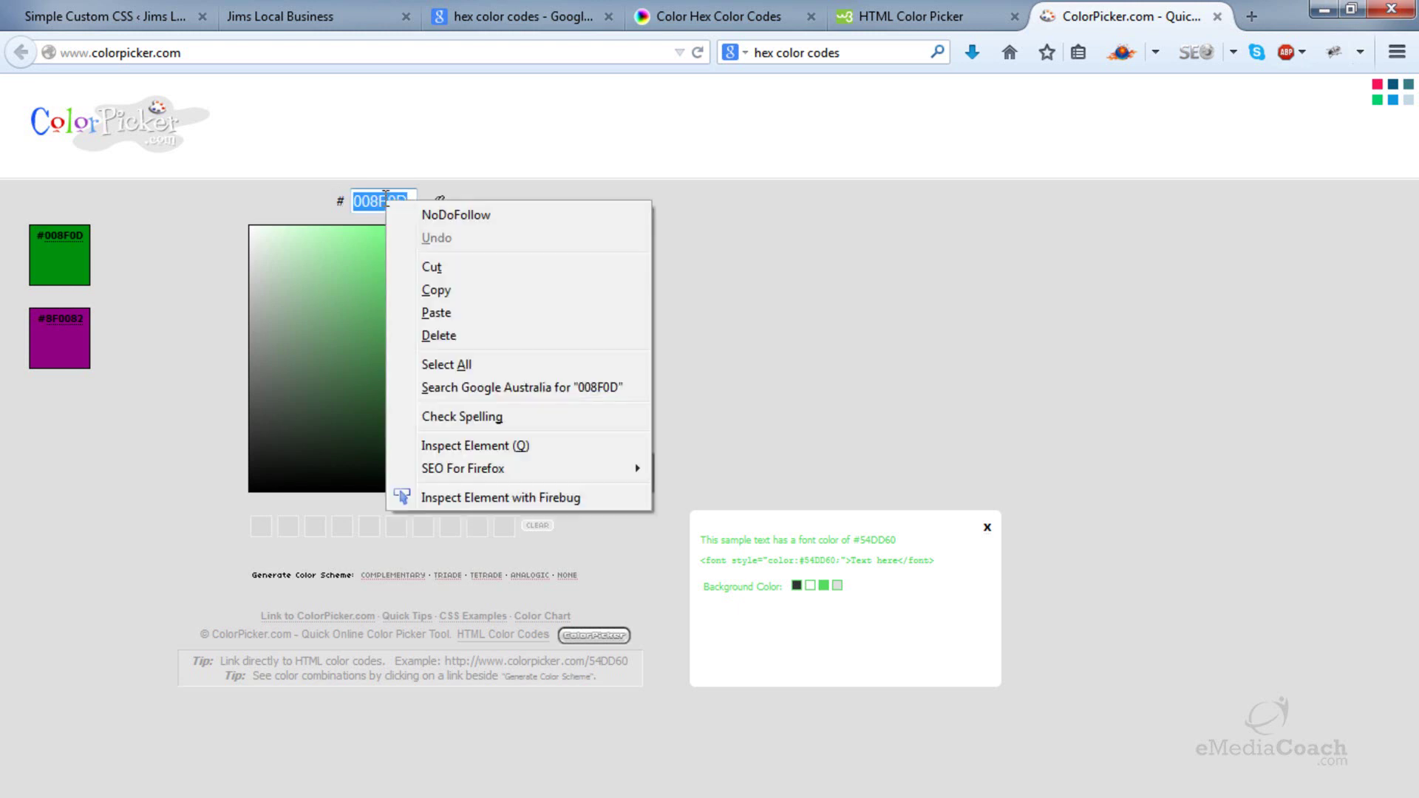
{"action": "left_click", "coordinate": [446, 288]}
- Replace the menu hover background colour in the custom CSS with #008F0D and save the custom CSS
{"action": "left_click", "coordinate": [158, 9]}
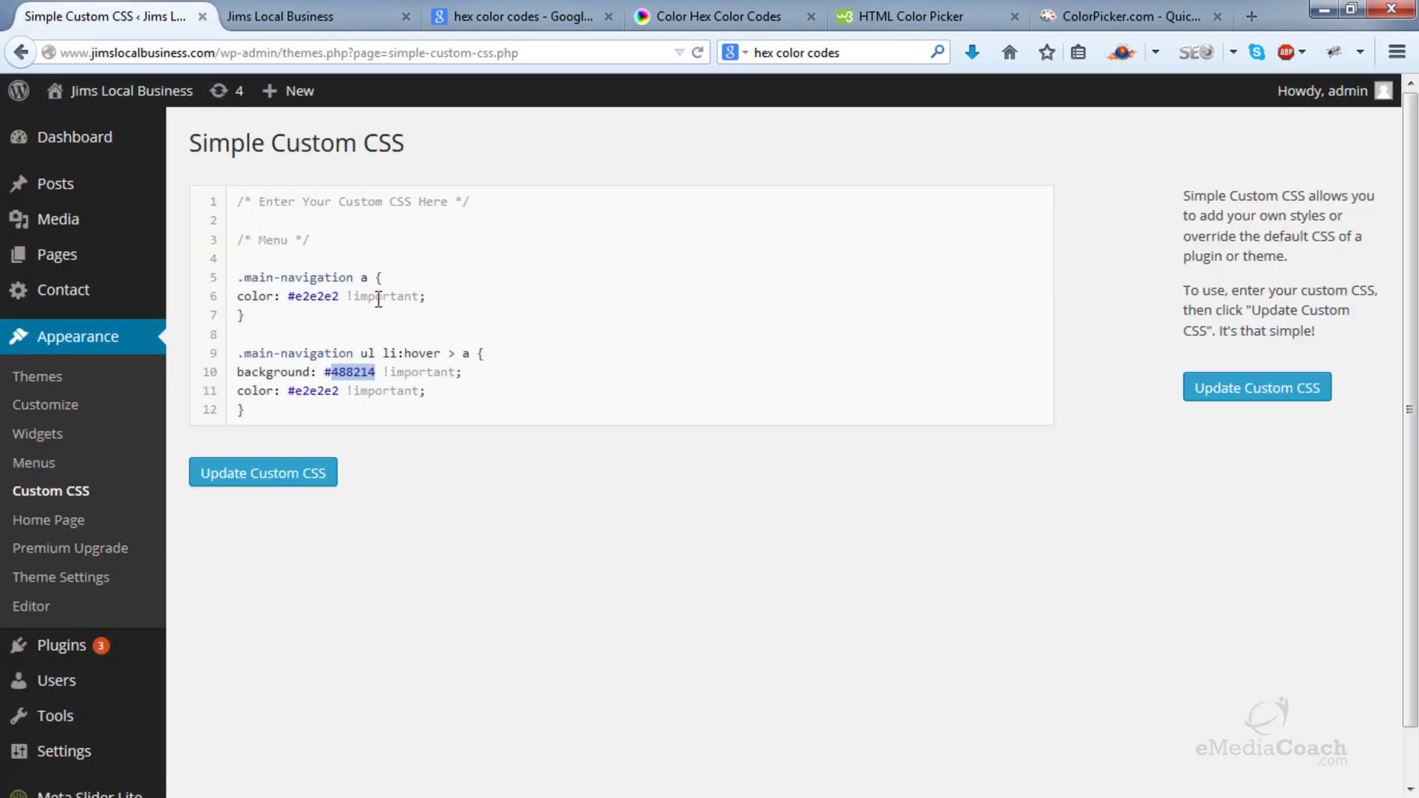
{"action": "right_click", "coordinate": [365, 379]}
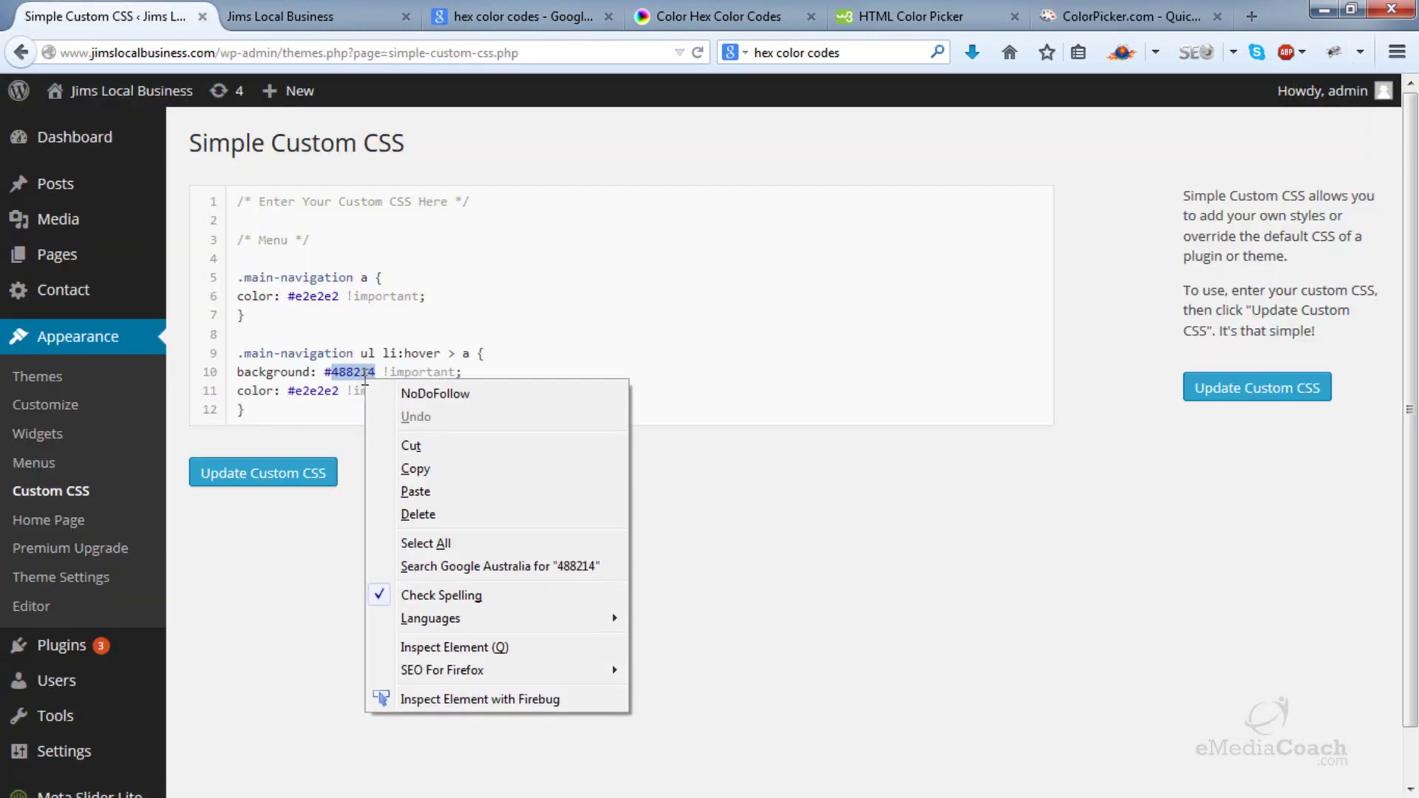
{"action": "left_click", "coordinate": [415, 492]}
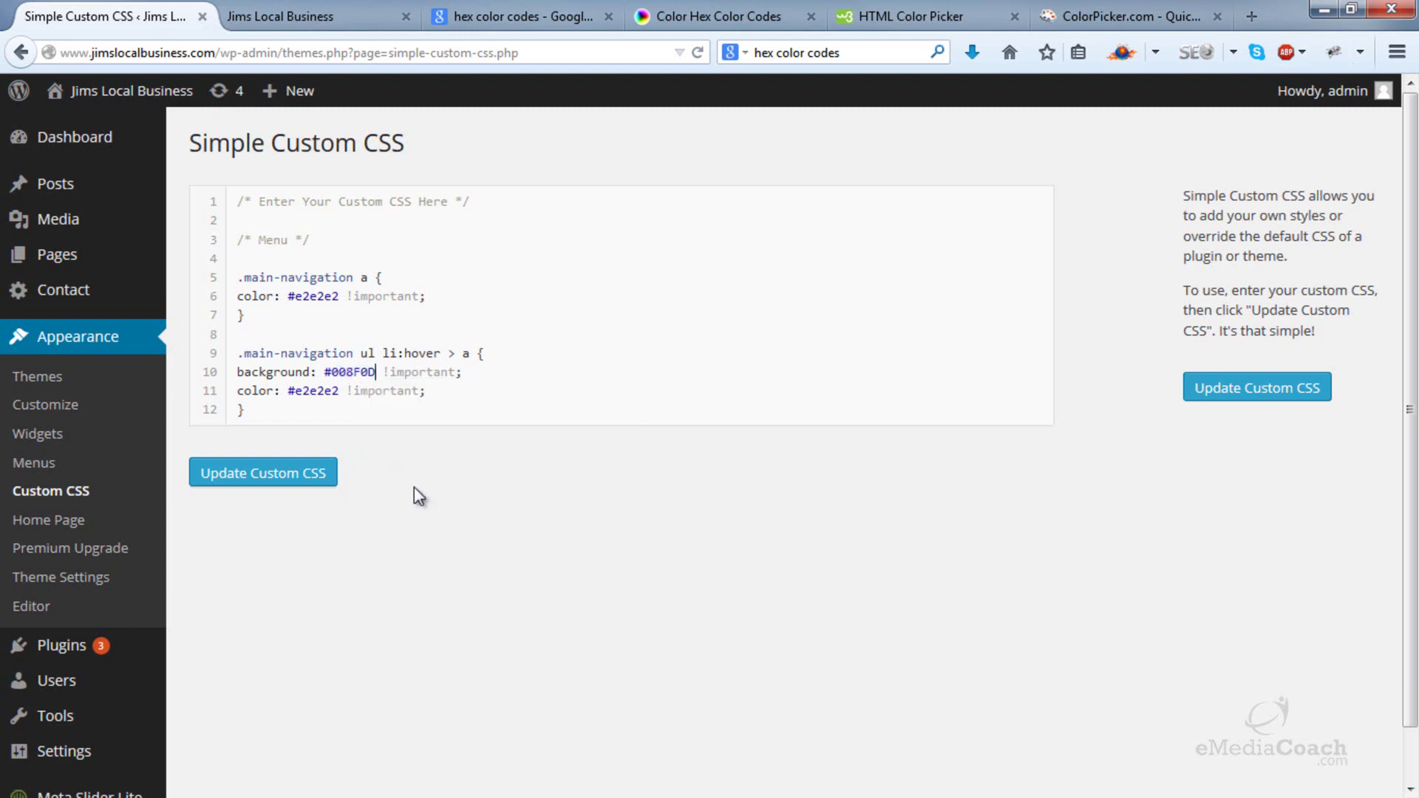
{"action": "left_click", "coordinate": [285, 494]}
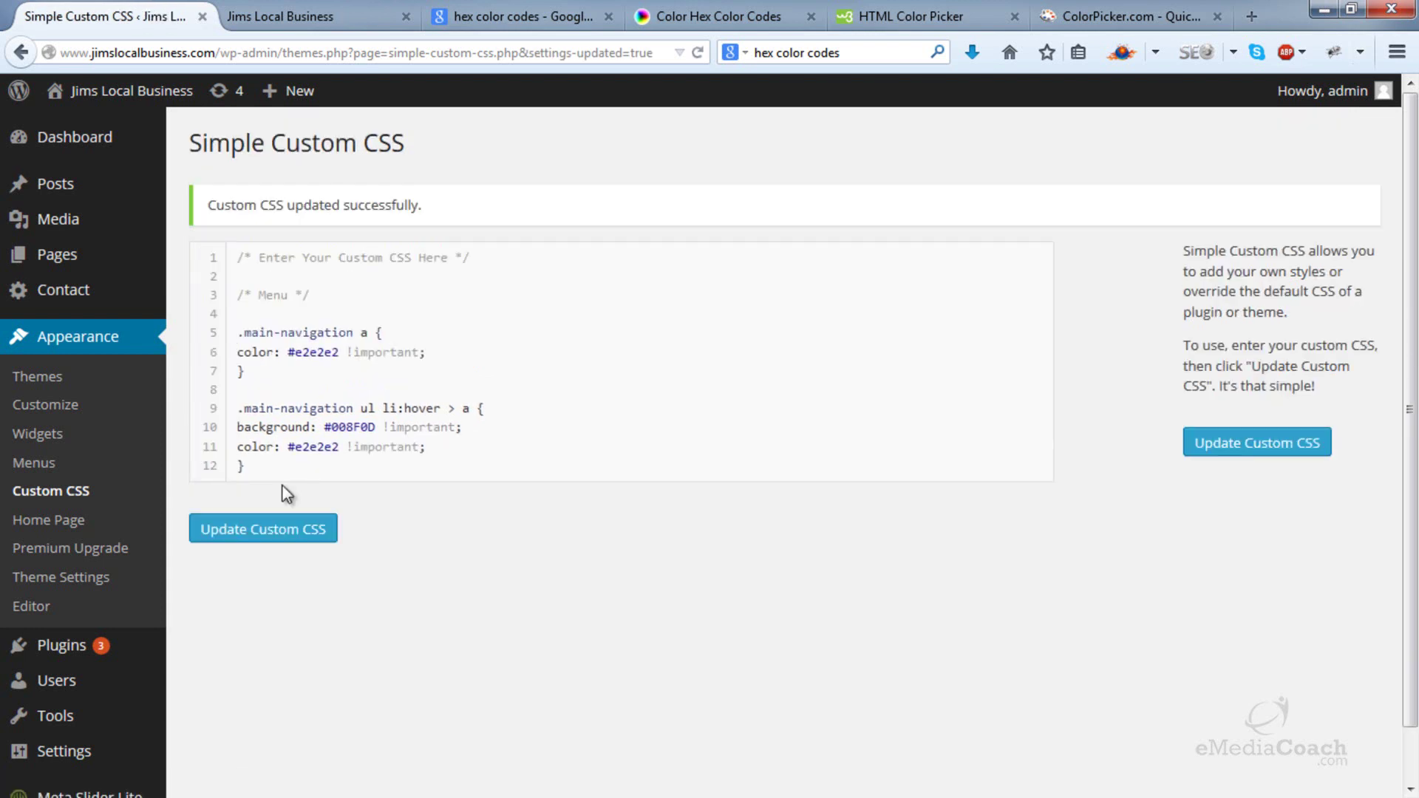
- Reload the live home page and check the hover colour of the main menu items
{"action": "left_click", "coordinate": [307, 15]}
{"action": "left_click", "coordinate": [698, 54]}
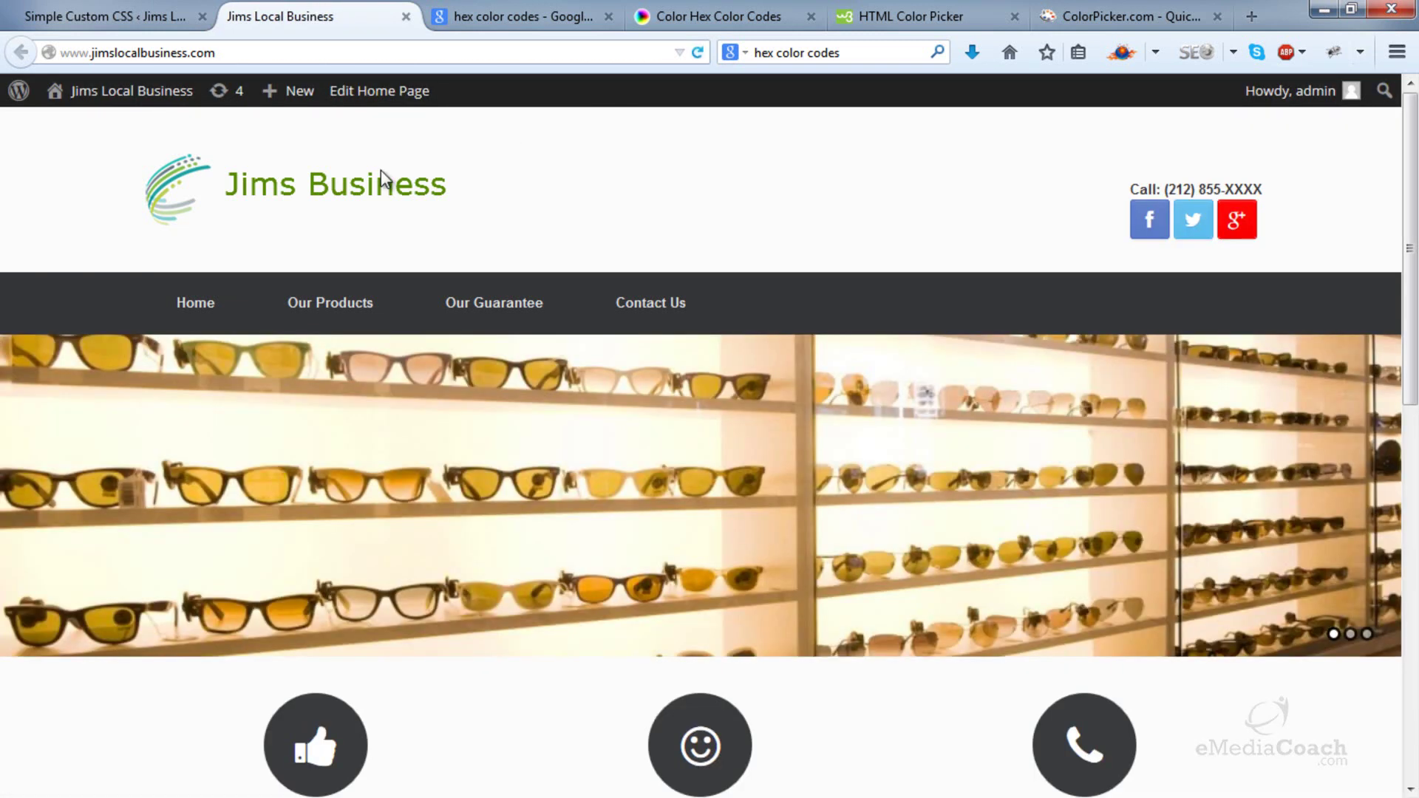
{"action": "mouse_move", "coordinate": [316, 314]}
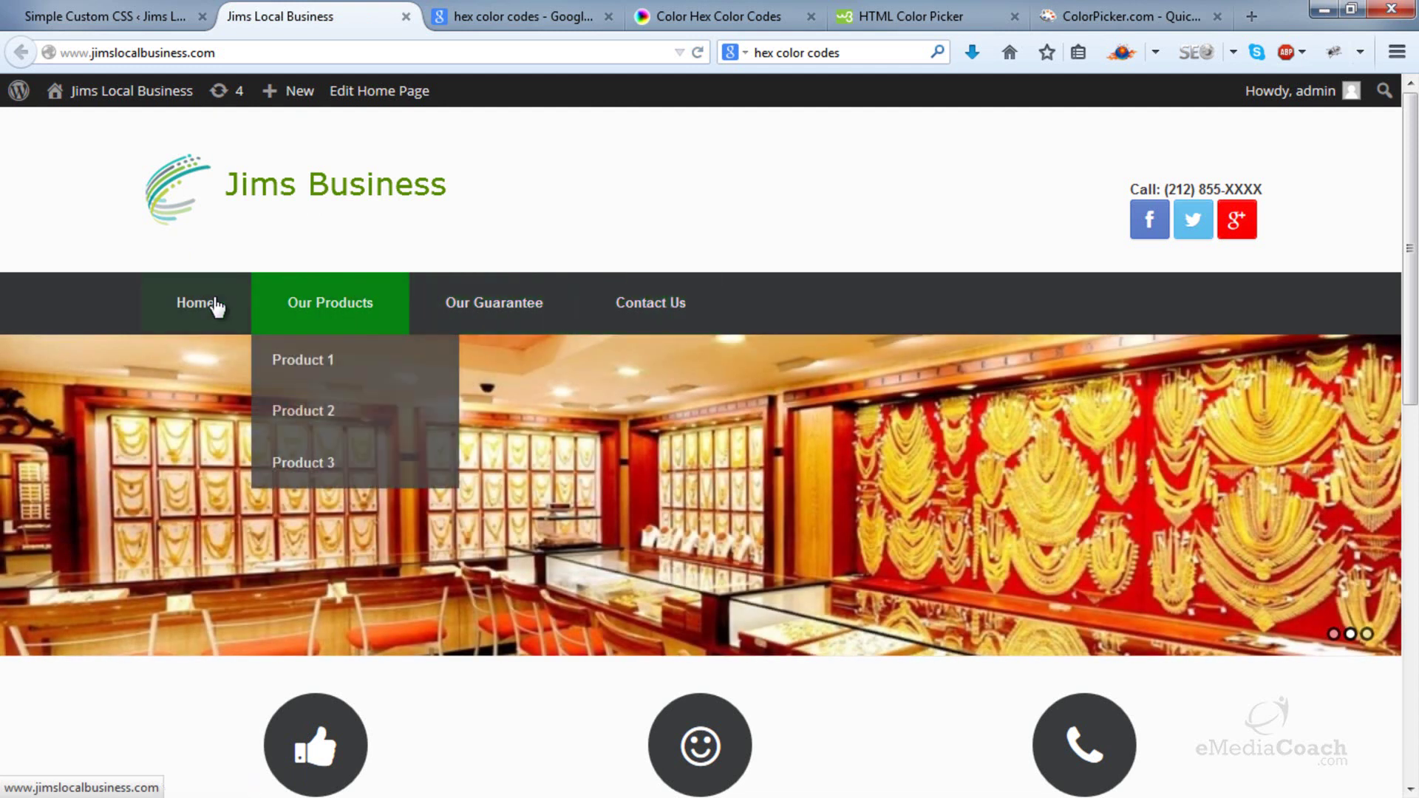
- Try the muted plum colour 6B3A50 on ColorPicker.com and return to the Custom CSS editor
{"action": "left_click", "coordinate": [1114, 11]}
{"action": "left_click_drag", "start_coordinate": [512, 348], "coordinate": [370, 379]}
{"action": "mouse_move", "coordinate": [557, 399]}
{"action": "left_mouse_down"}
{"action": "mouse_move", "coordinate": [571, 392]}
{"action": "mouse_move", "coordinate": [571, 256]}
{"action": "mouse_move", "coordinate": [552, 468]}
{"action": "mouse_move", "coordinate": [575, 251]}
{"action": "left_mouse_up"}
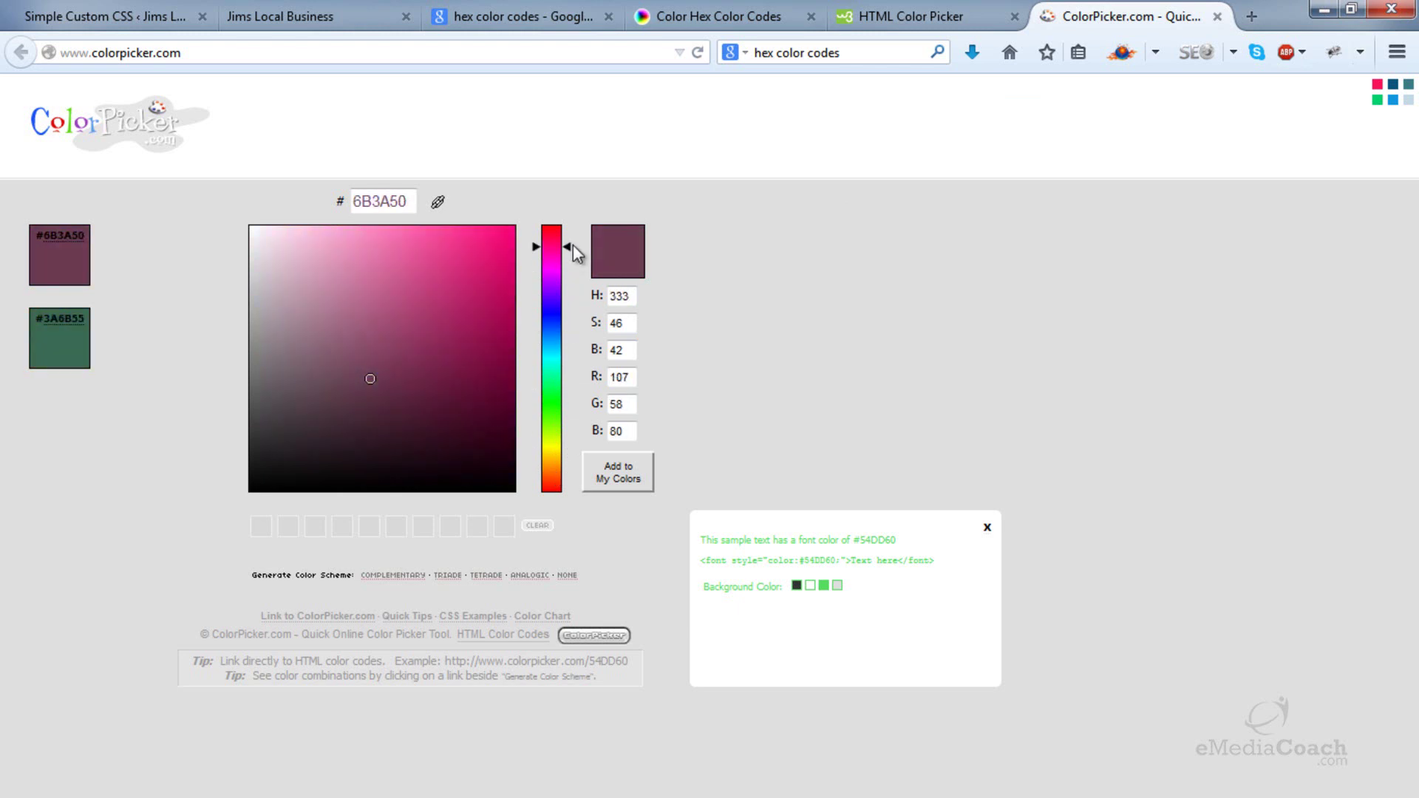
{"action": "left_click", "coordinate": [144, 20]}
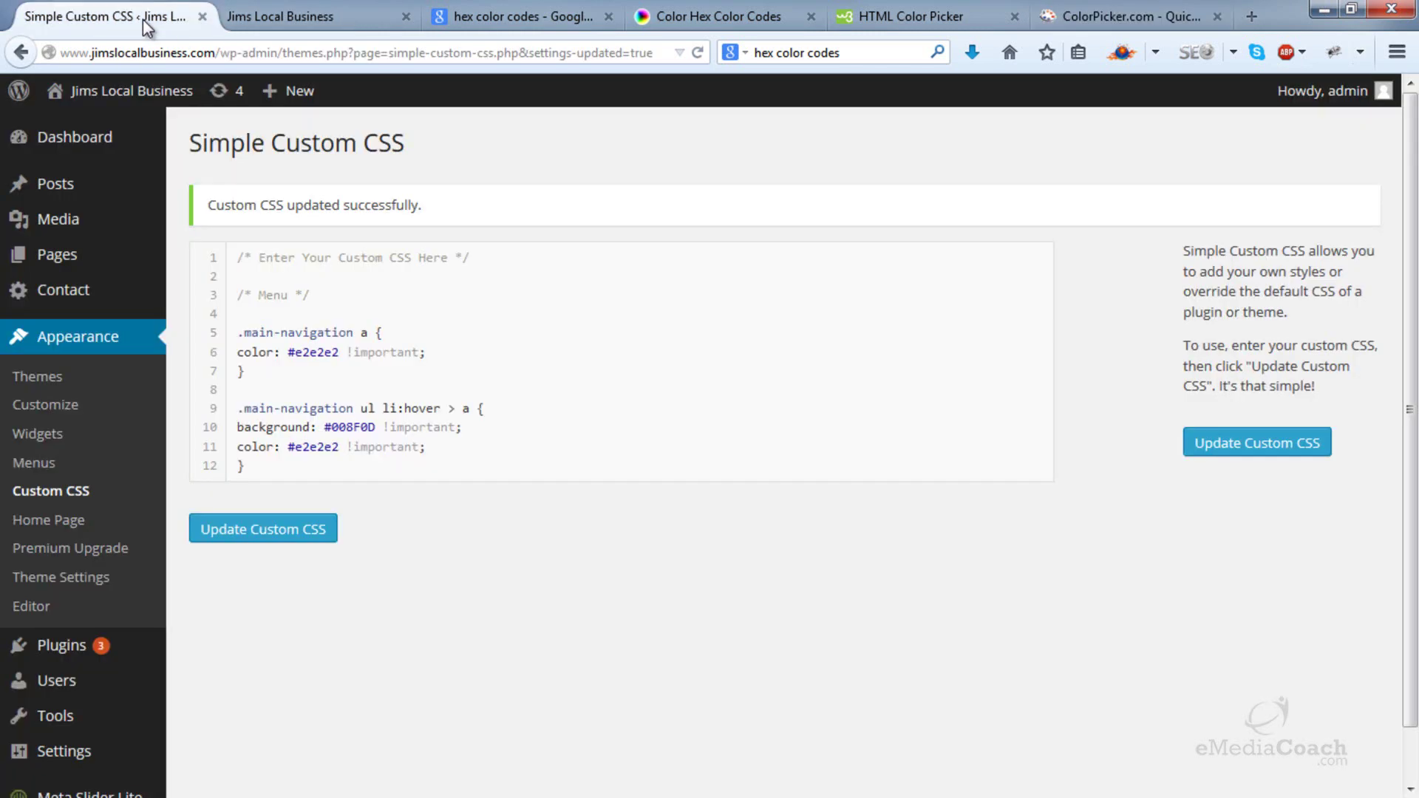
- Highlight the hex codes for the menu text, hover text and hover background in the custom CSS
{"action": "double_click", "coordinate": [319, 352]}
{"action": "double_click", "coordinate": [328, 446]}
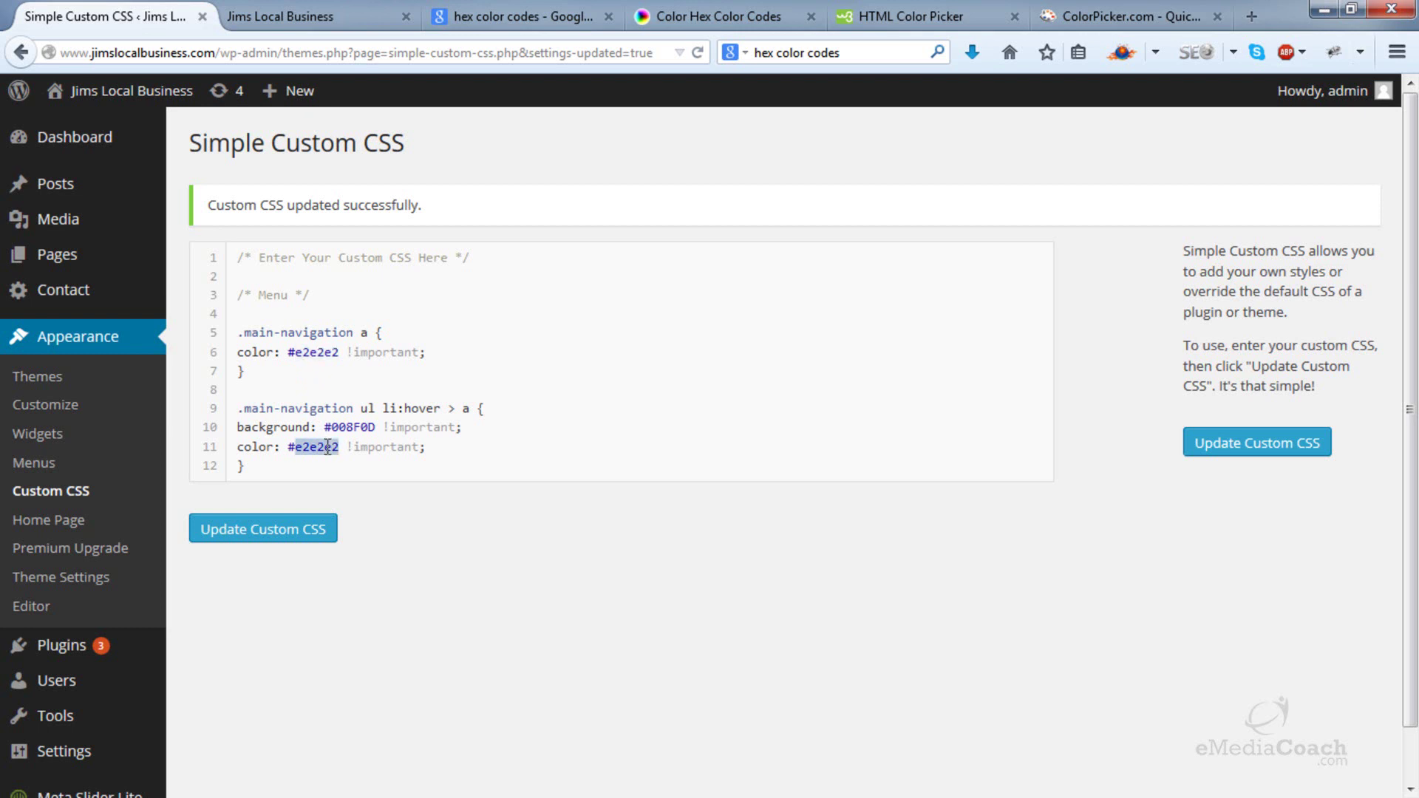
{"action": "double_click", "coordinate": [358, 427]}
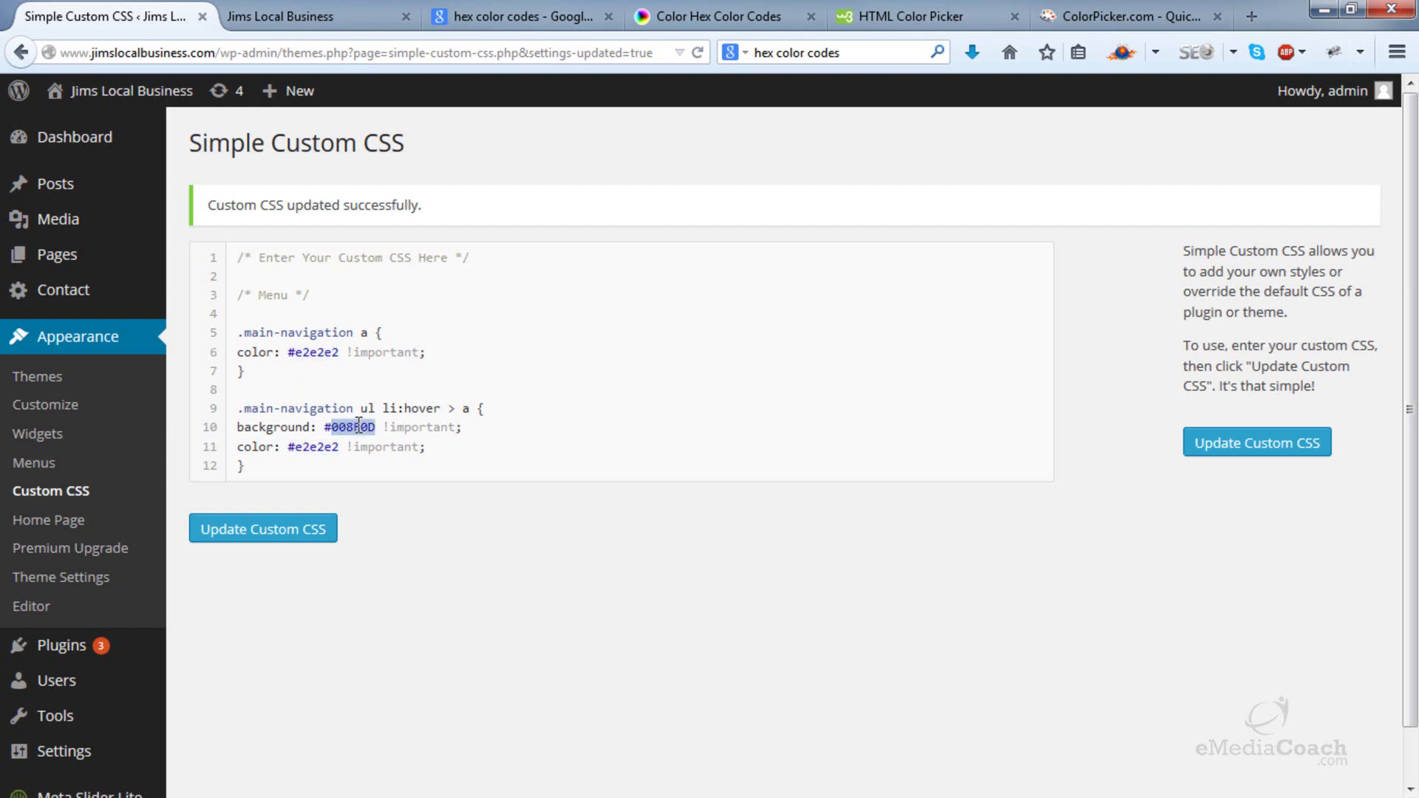
{"action": "left_click", "coordinate": [474, 427]}
- Open the live site's Contact Us page and review its header, contact form and sidebar
{"action": "left_click", "coordinate": [296, 16]}
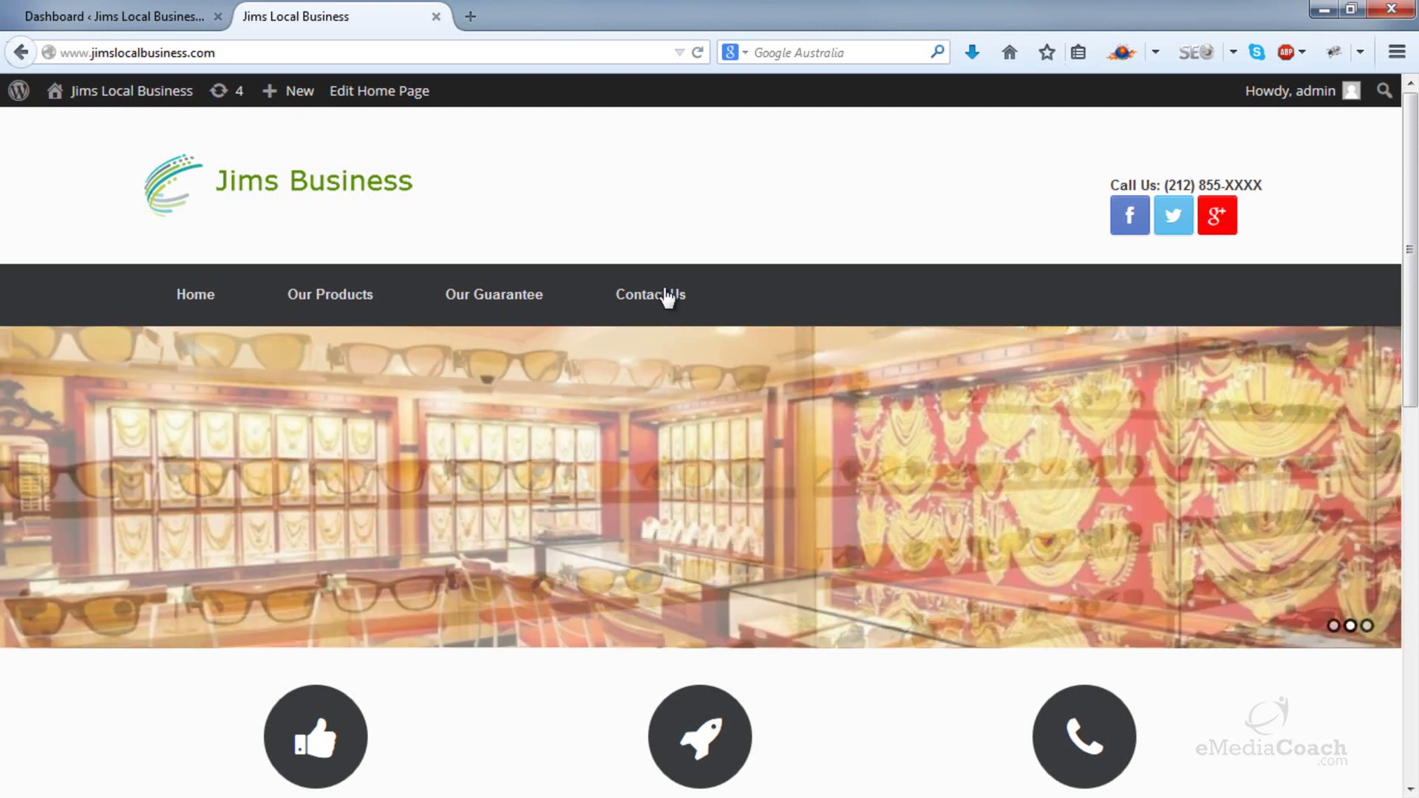
{"action": "left_click", "coordinate": [668, 295]}
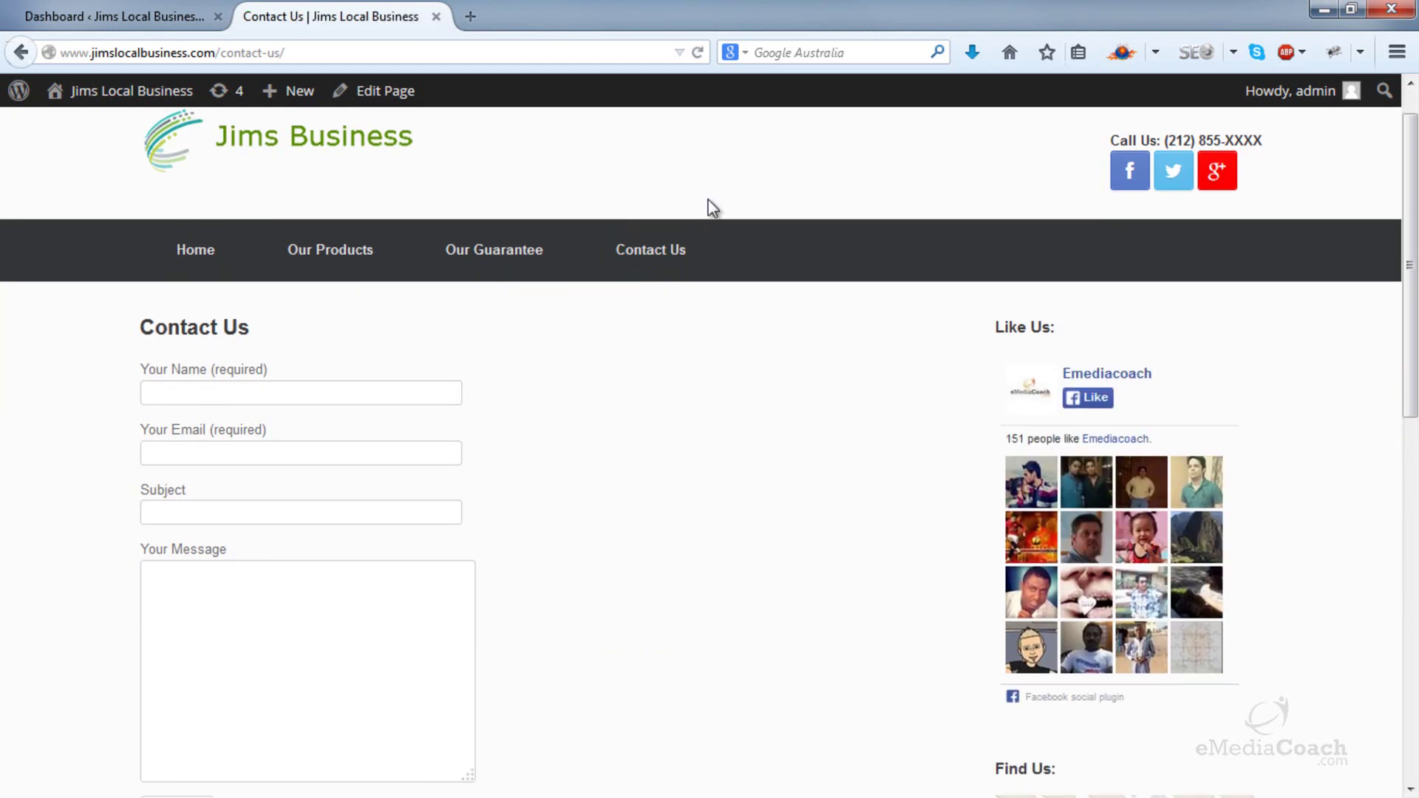
{"action": "scroll", "coordinate": [709, 209], "scroll_direction": "down", "scroll_amount": 3}
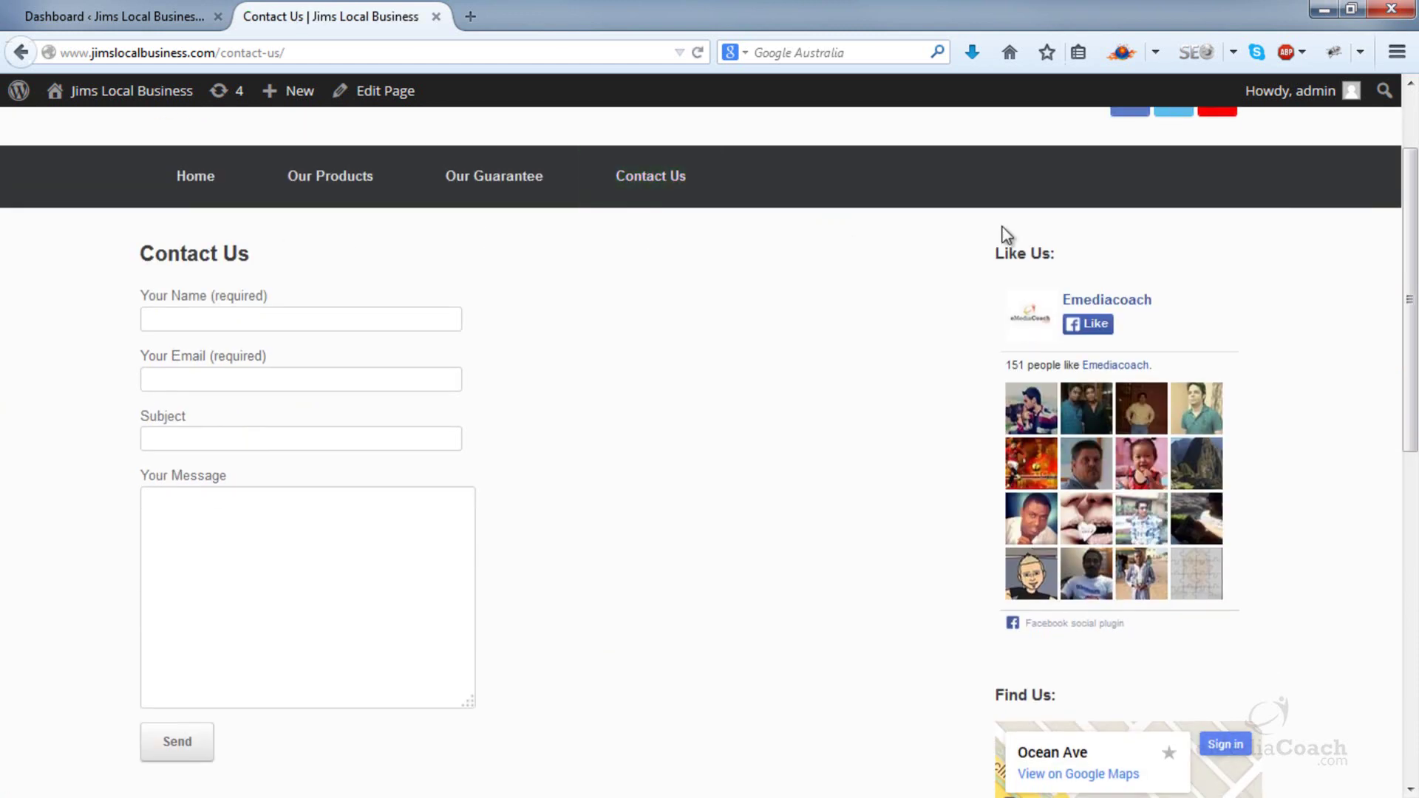
{"action": "scroll", "coordinate": [1269, 561], "scroll_direction": "down", "scroll_amount": 5}
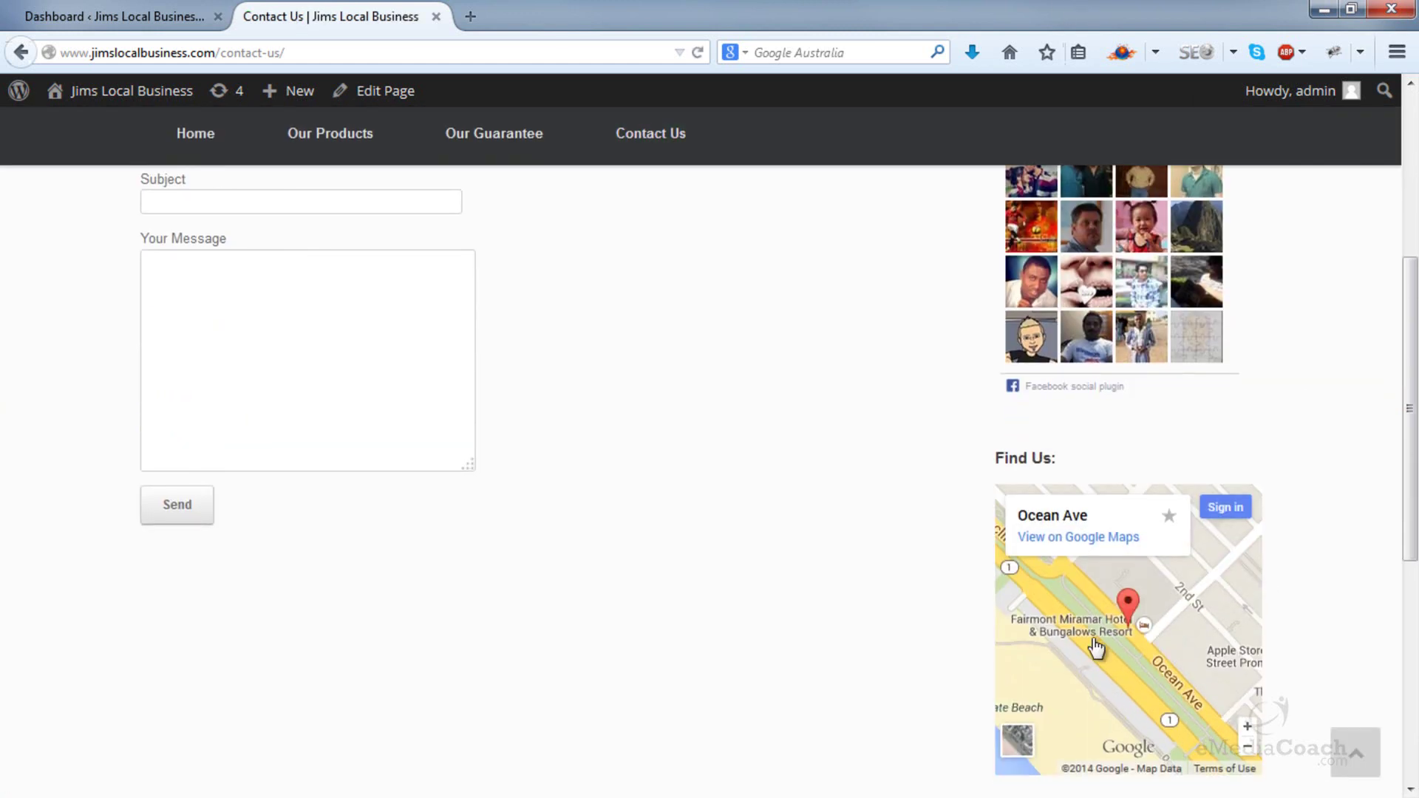
{"action": "scroll", "coordinate": [528, 246], "scroll_direction": "up", "scroll_amount": 5}
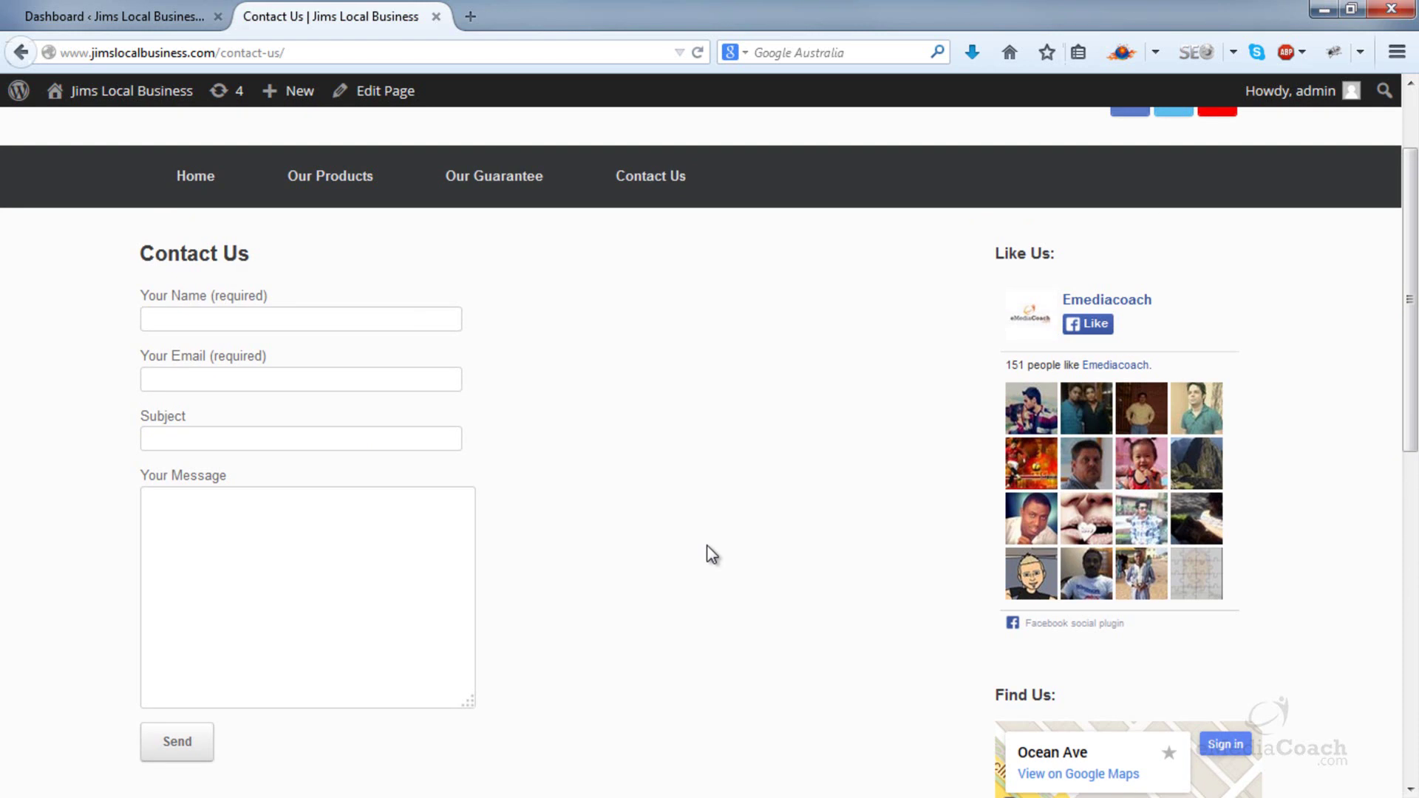
{"action": "scroll", "coordinate": [712, 554], "scroll_direction": "up", "scroll_amount": 3}
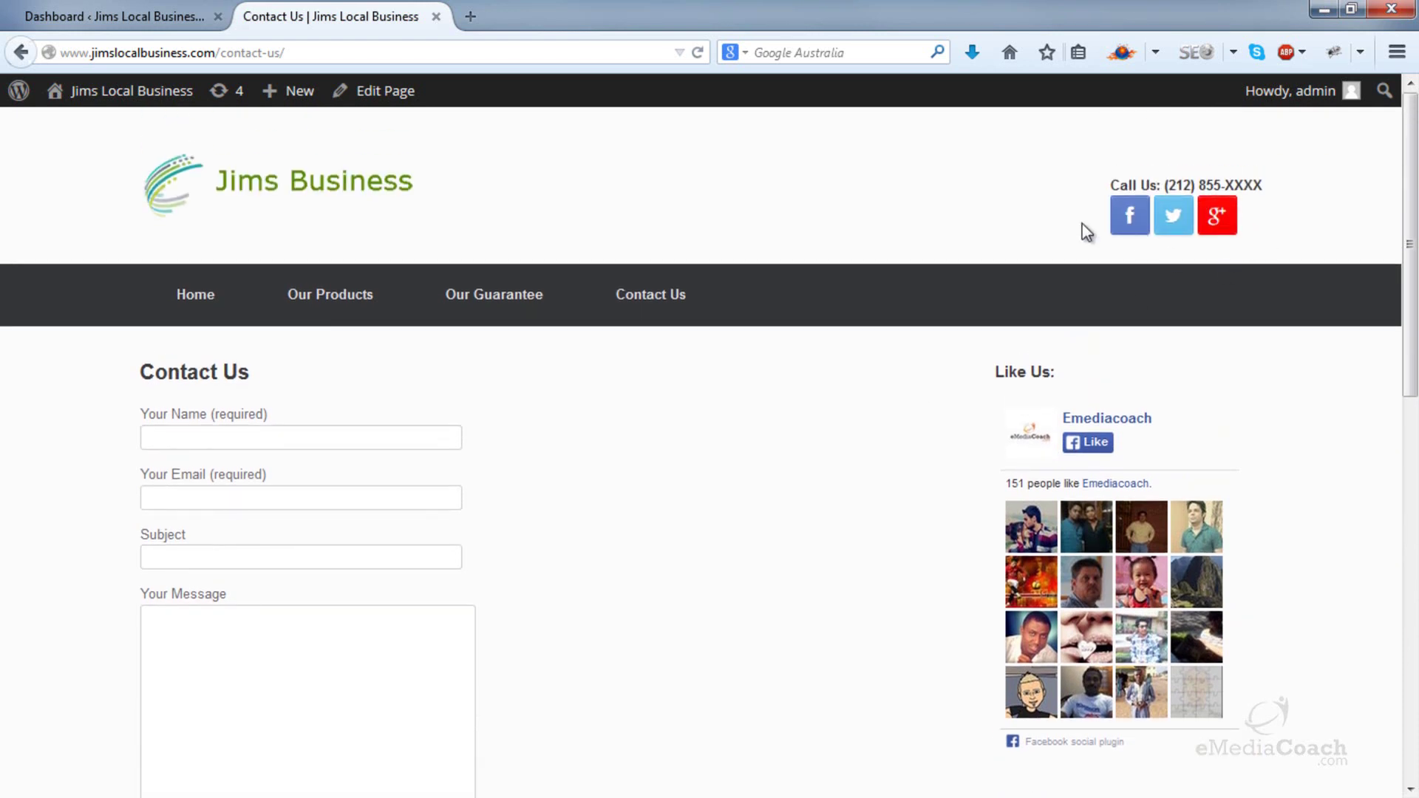
- Delete the Vantage Social Media widget from the Header widget area
{"action": "left_click", "coordinate": [25, 9]}
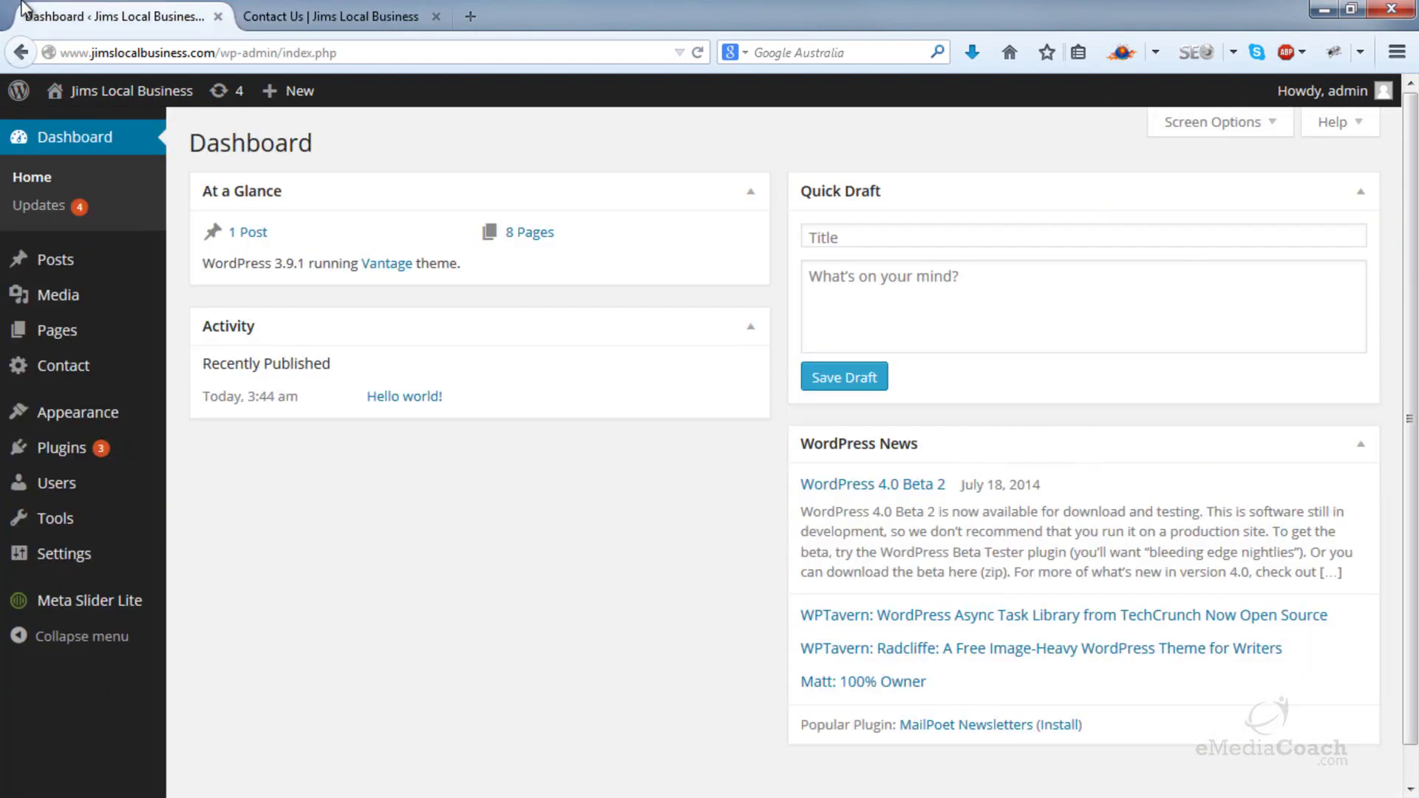
{"action": "mouse_move", "coordinate": [96, 421]}
{"action": "left_click", "coordinate": [240, 476]}
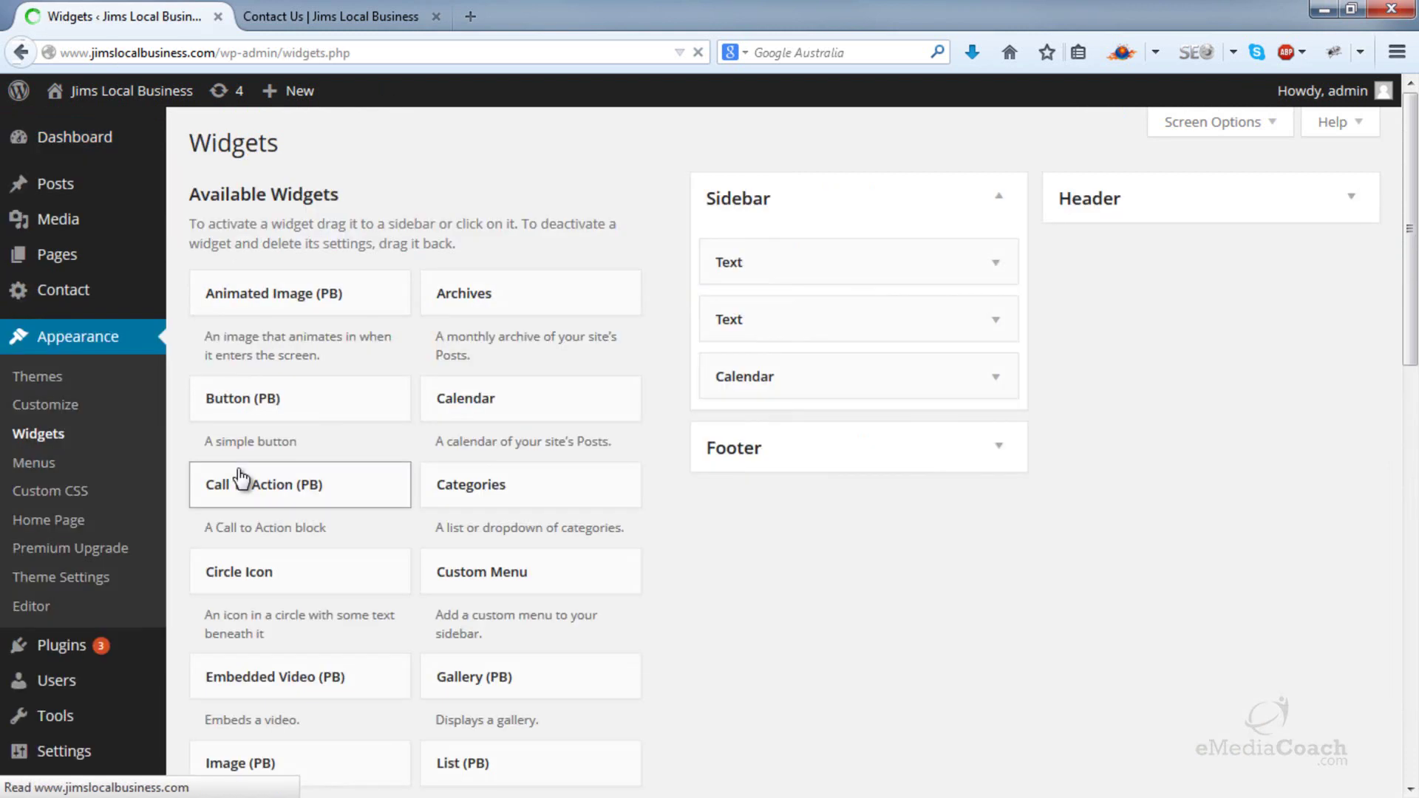
{"action": "left_click", "coordinate": [1351, 201]}
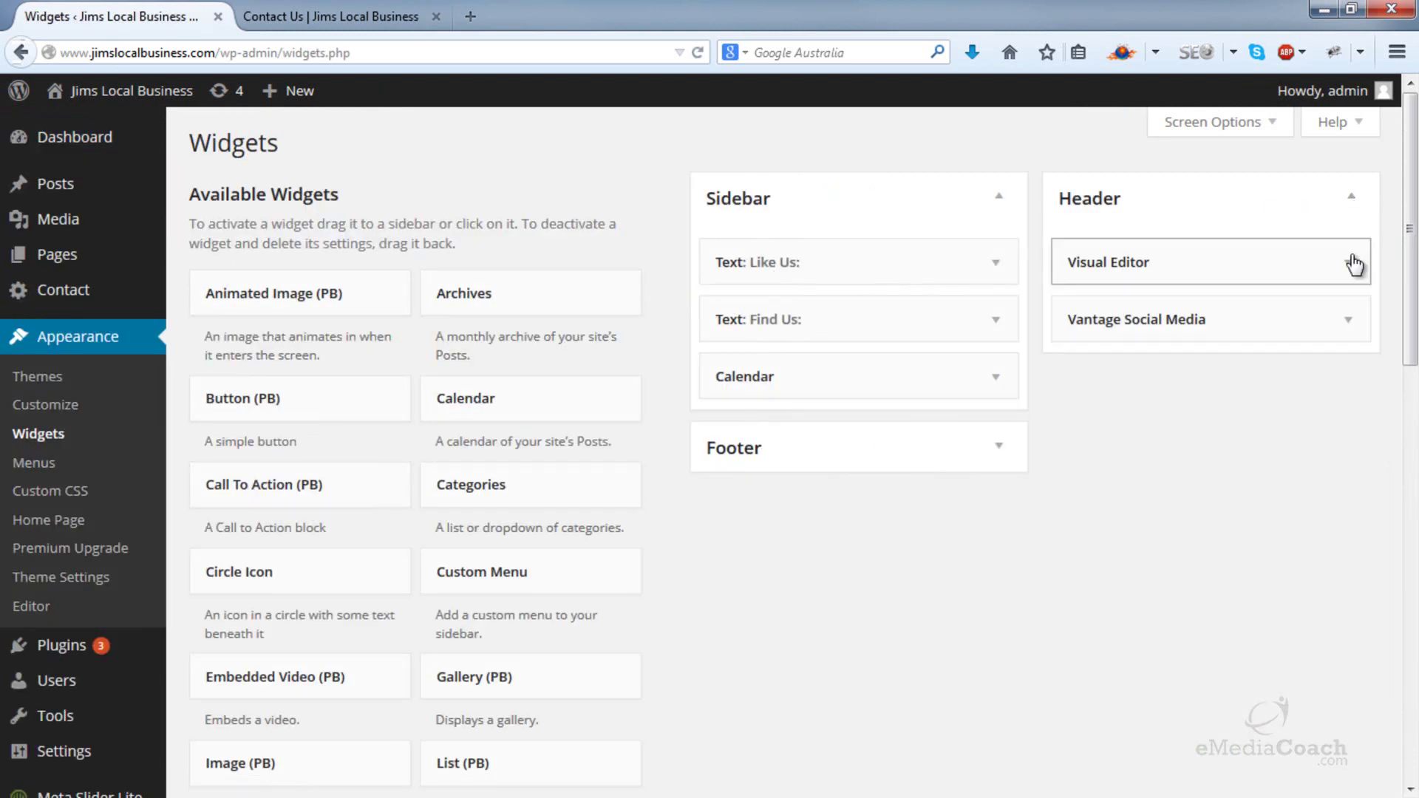
{"action": "left_click", "coordinate": [1350, 322]}
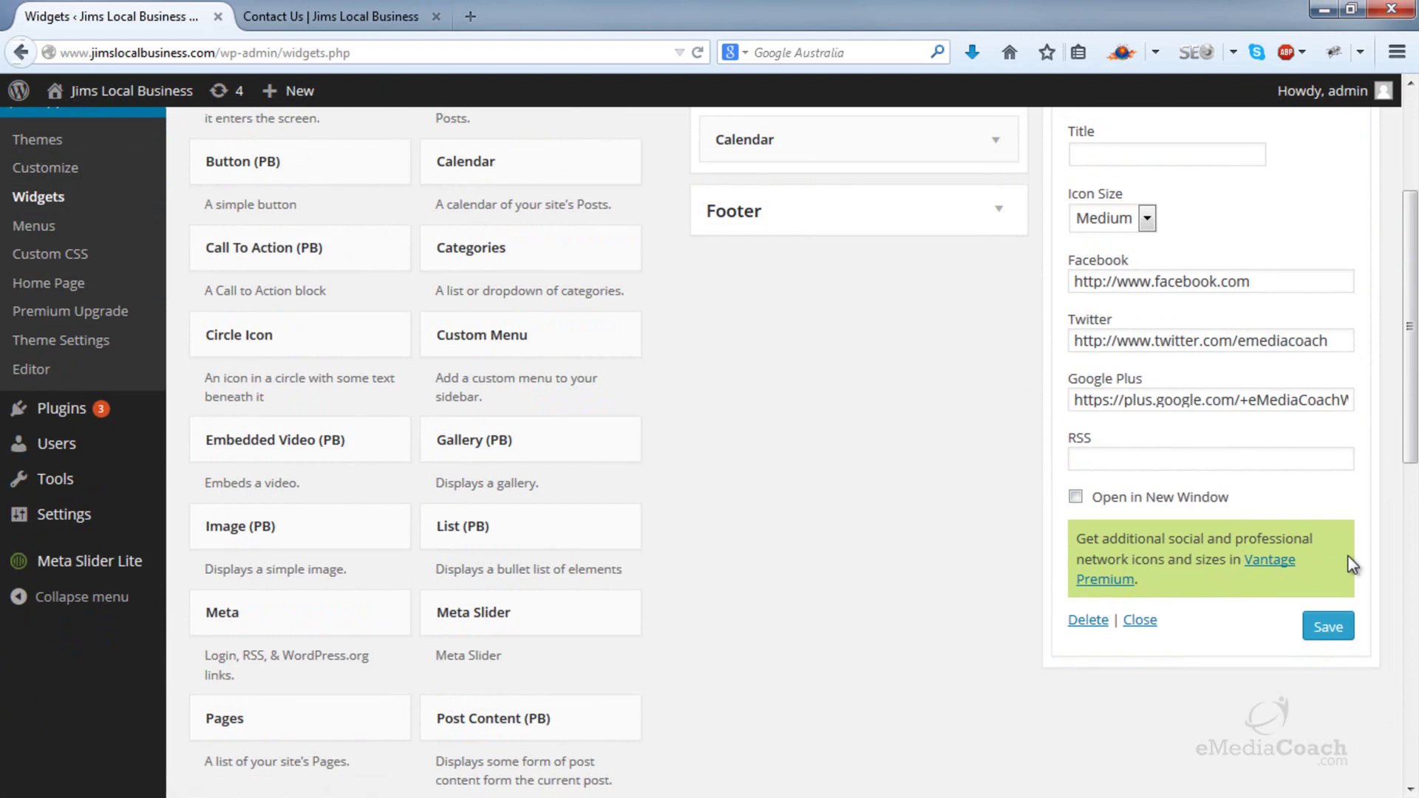
{"action": "left_click", "coordinate": [1088, 621]}
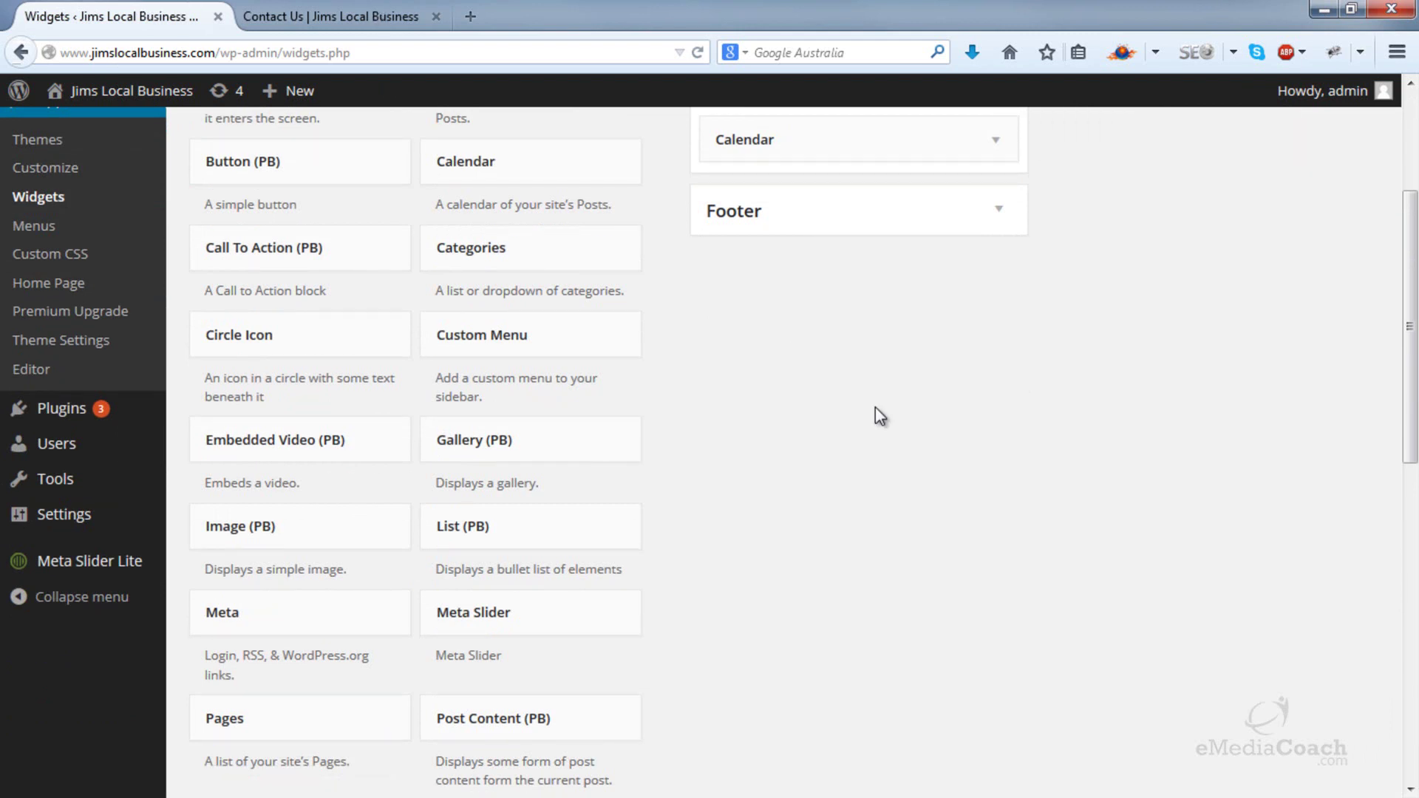
{"action": "scroll", "coordinate": [875, 406], "scroll_direction": "up", "scroll_amount": 3}
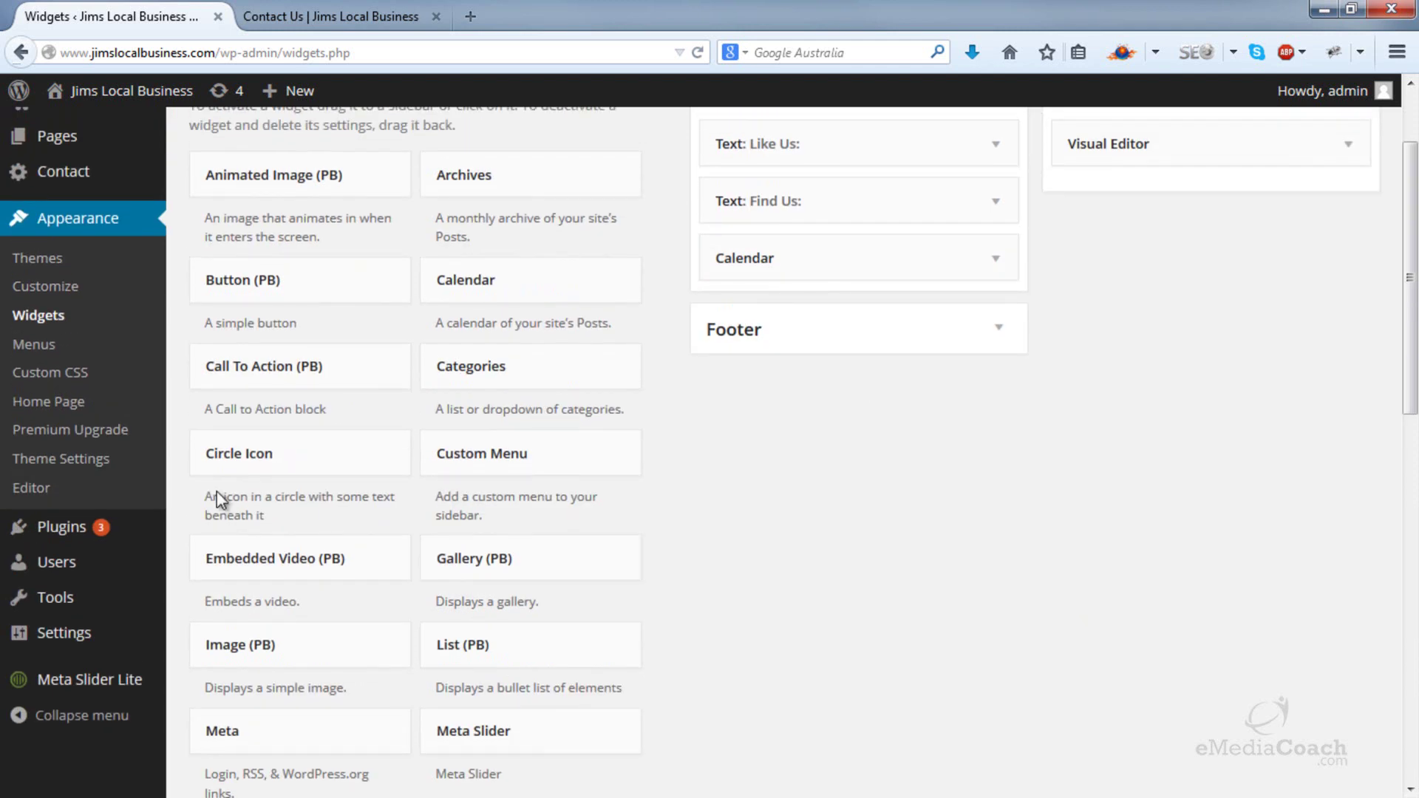
- Set the Vantage theme's Layout Bound to Boxed, save the settings, and reload the Contact Us page to check the layout
{"action": "left_click", "coordinate": [69, 464]}
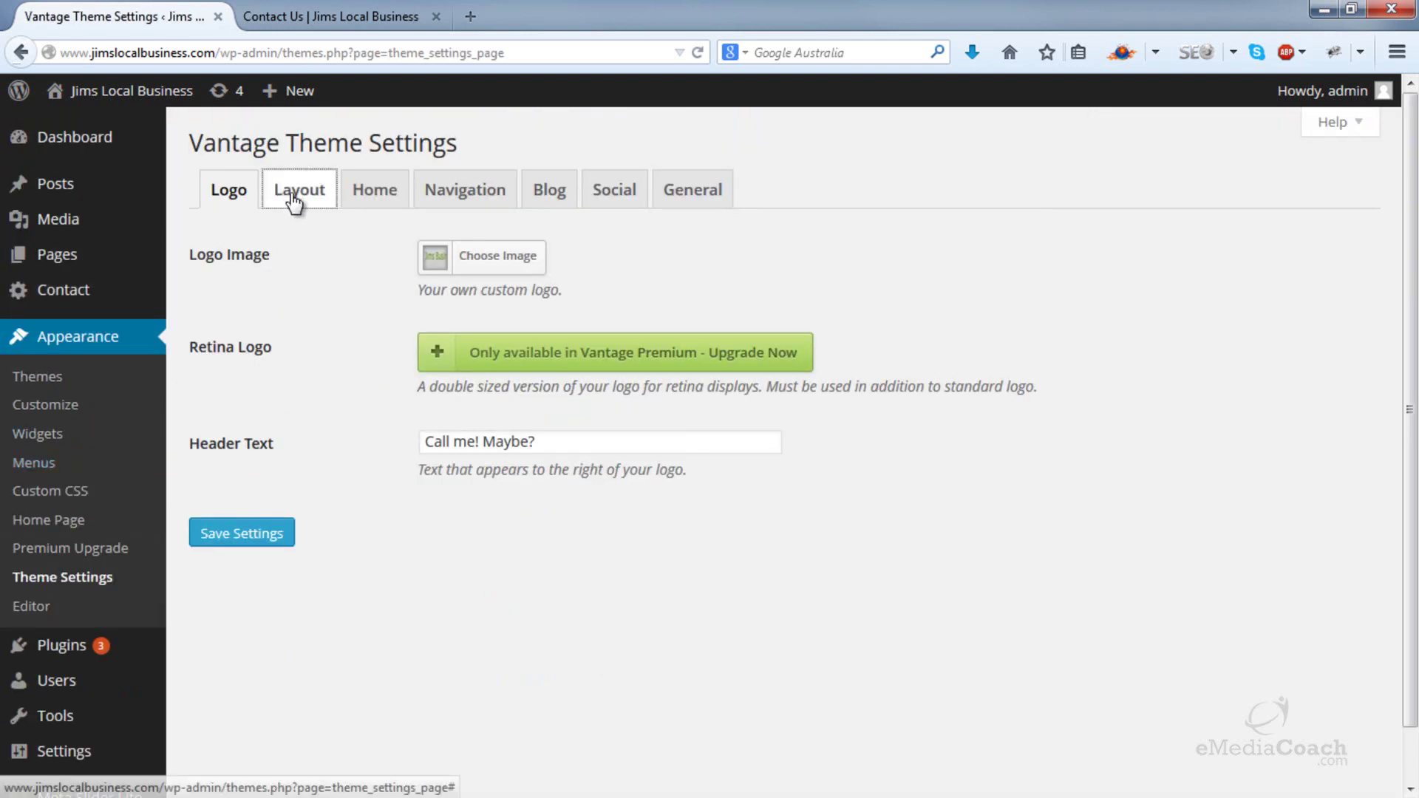
{"action": "left_click", "coordinate": [296, 189]}
{"action": "left_click", "coordinate": [452, 334]}
{"action": "left_click", "coordinate": [446, 359]}
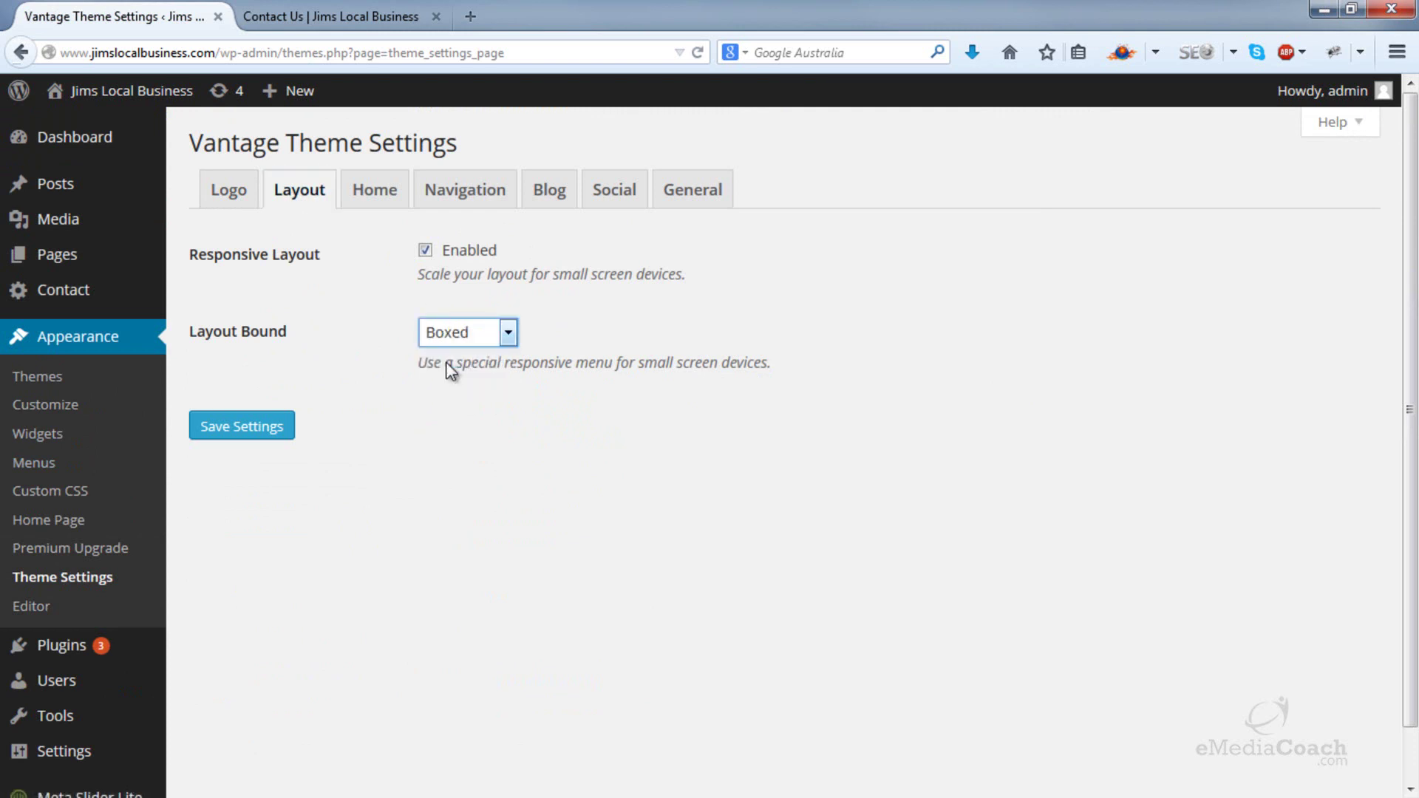
{"action": "left_click", "coordinate": [248, 436]}
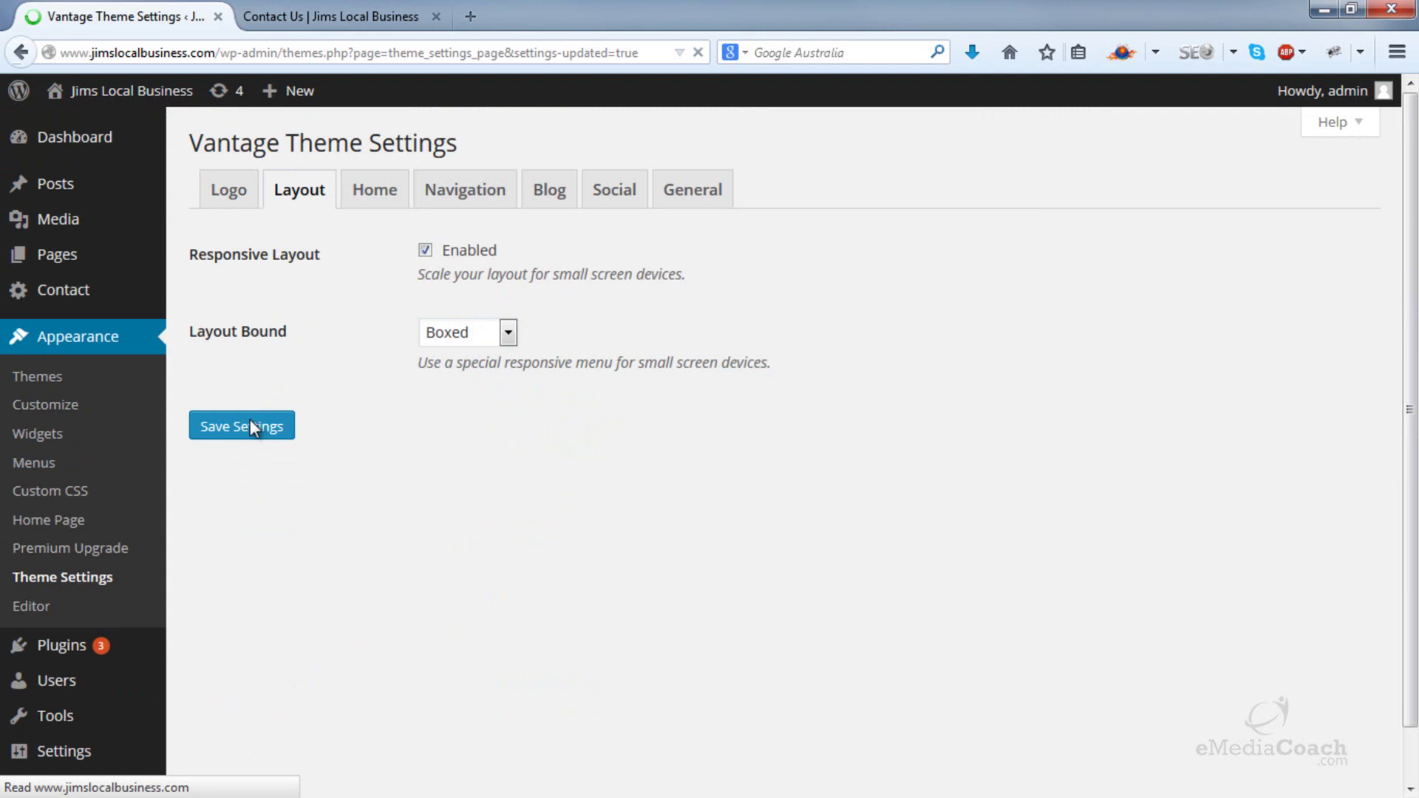
{"action": "left_click", "coordinate": [308, 4]}
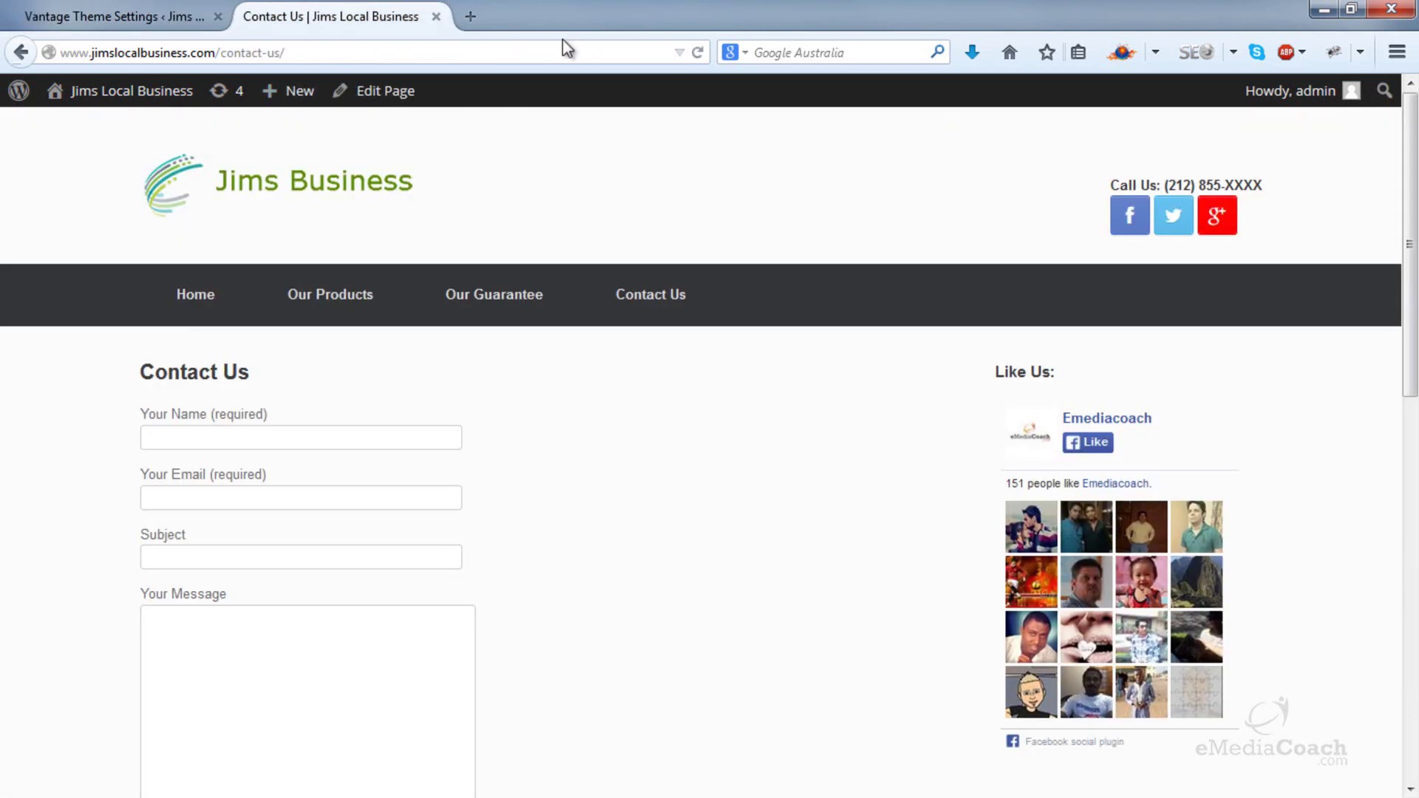
{"action": "left_click", "coordinate": [696, 55]}
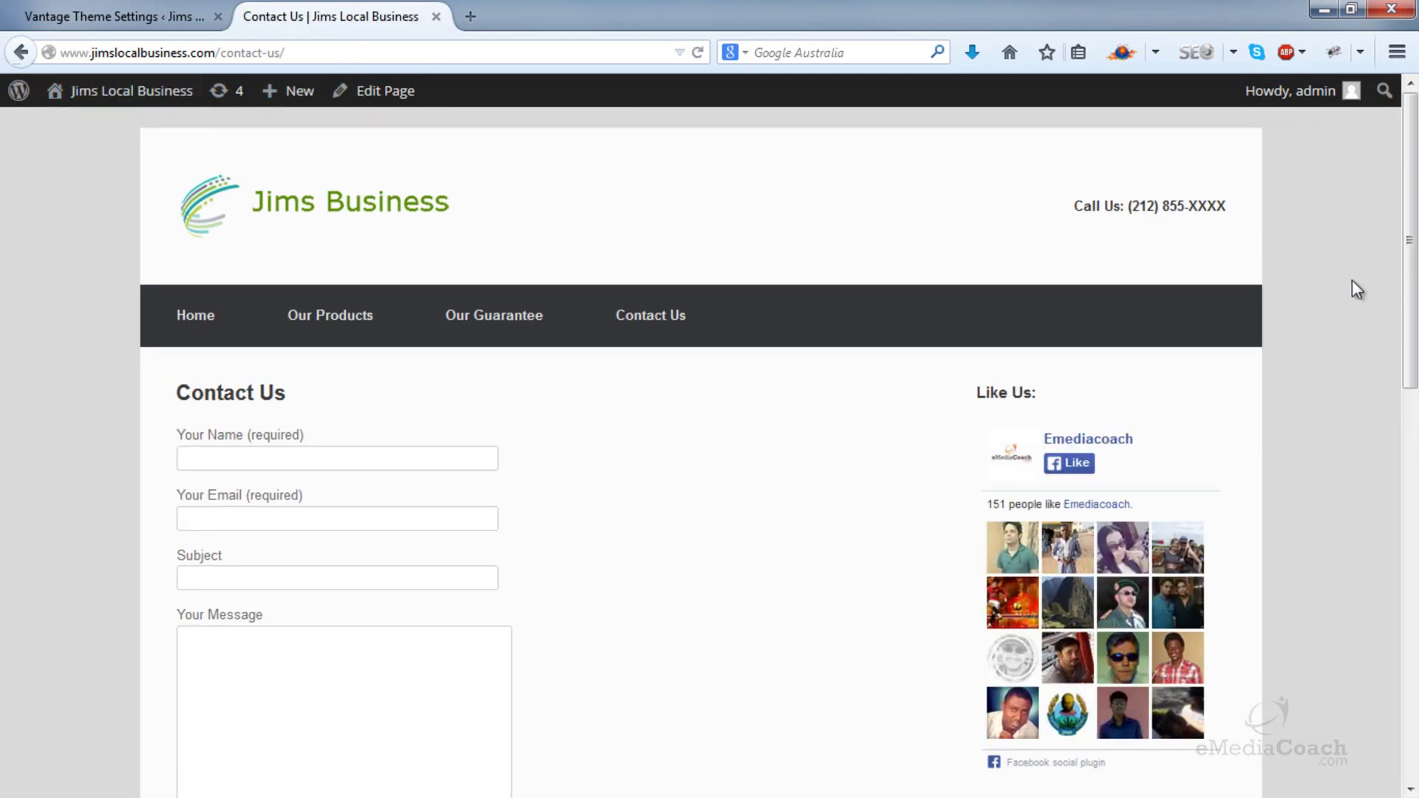
- Set the site's custom background colour to dark green #0e6000 and save the changes
{"action": "left_click", "coordinate": [118, 18]}
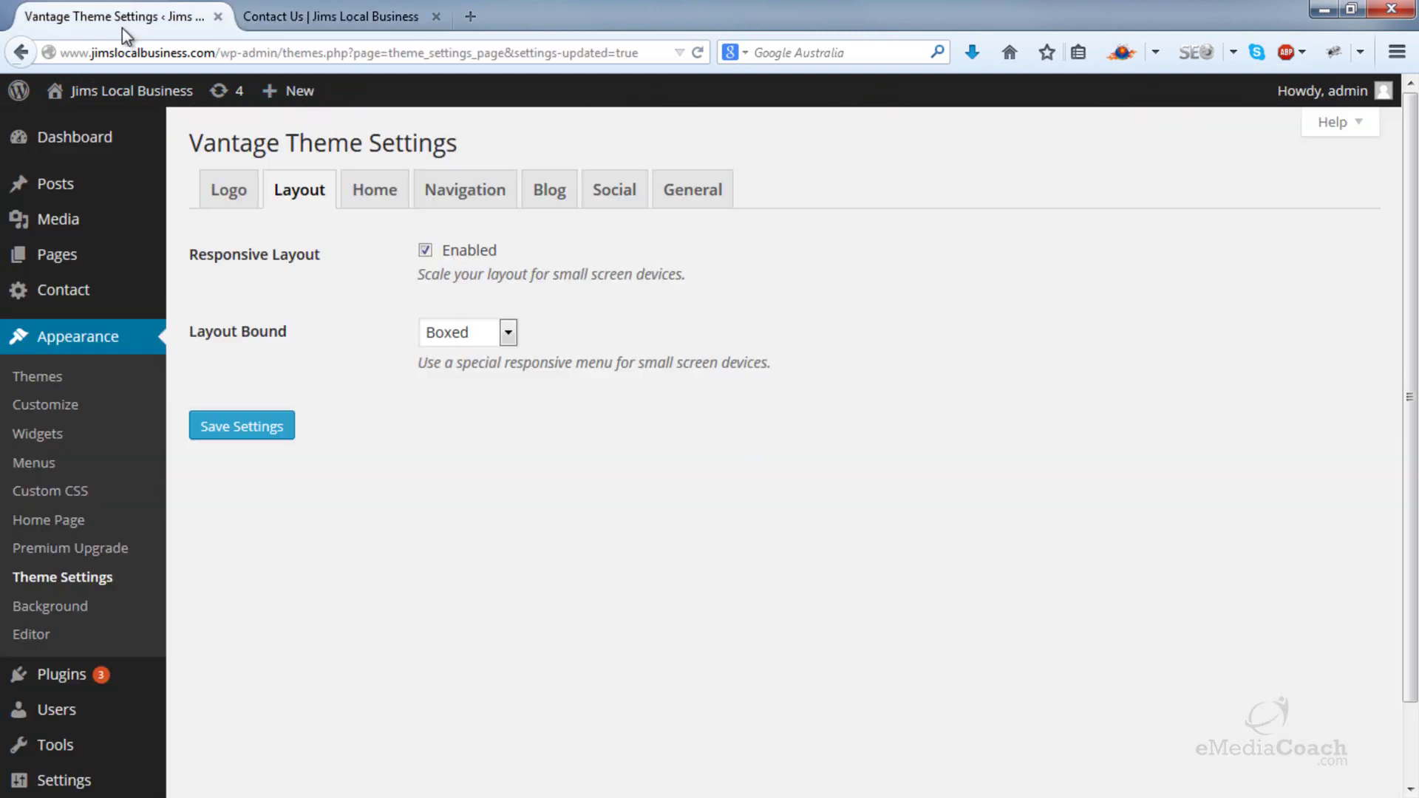
{"action": "left_click", "coordinate": [74, 623]}
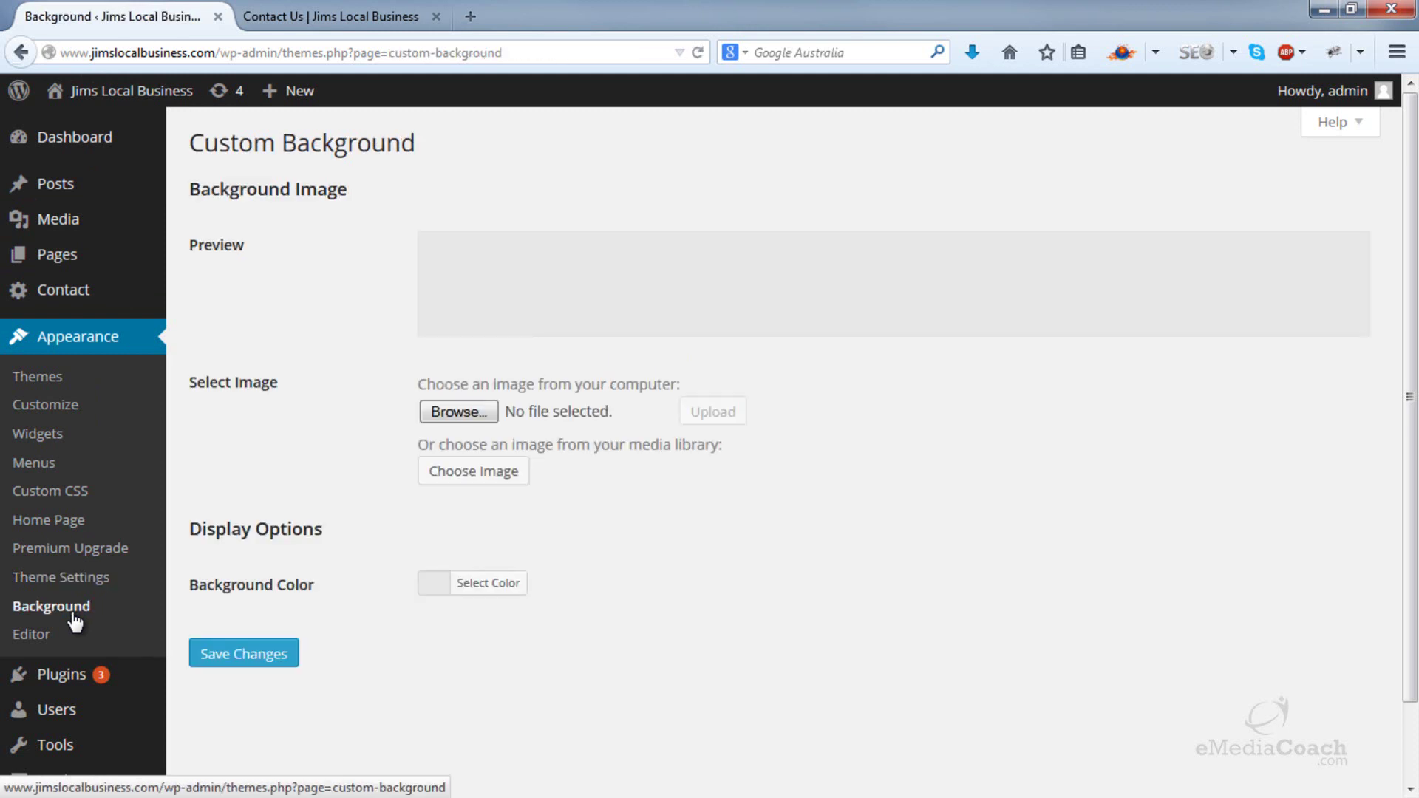
{"action": "left_click", "coordinate": [481, 586]}
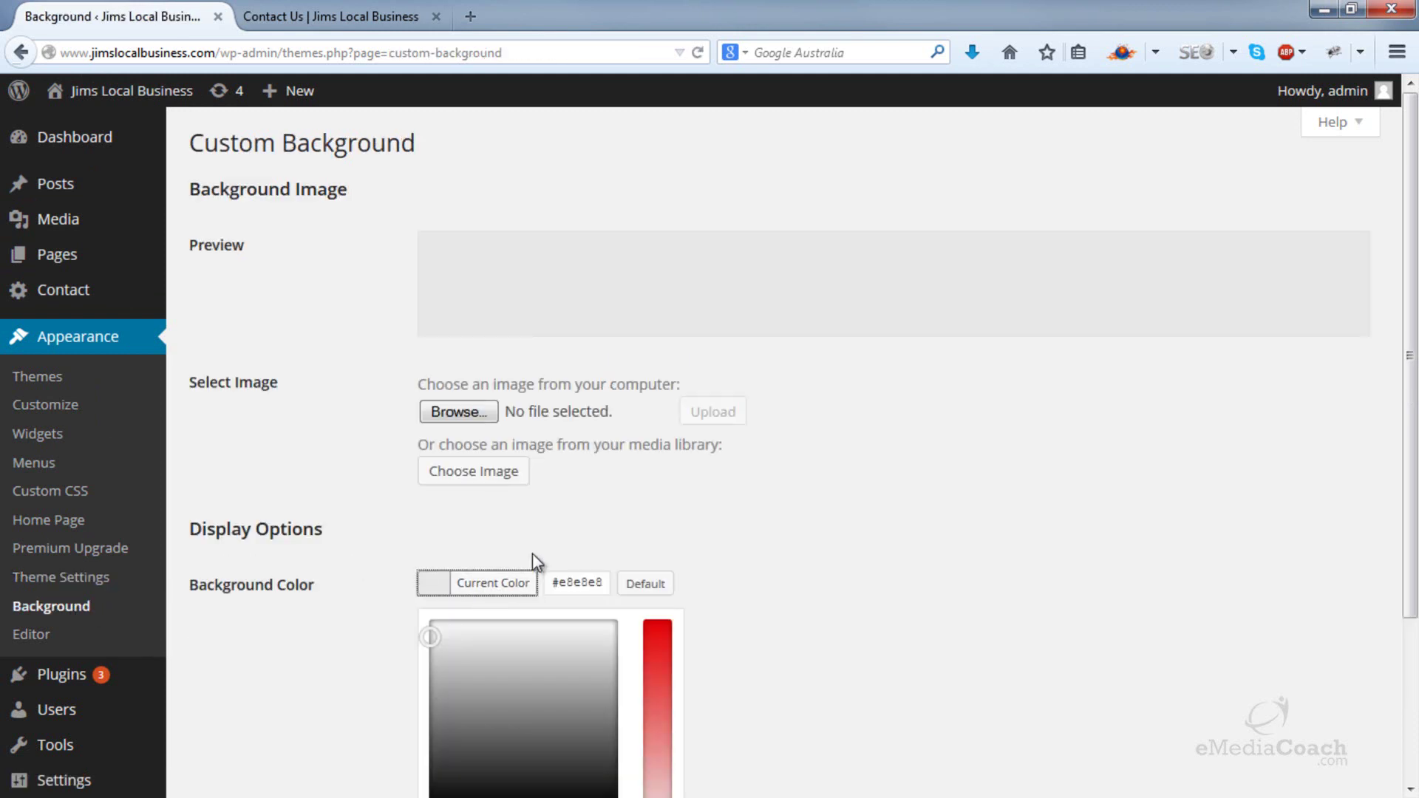
{"action": "scroll", "coordinate": [651, 526], "scroll_direction": "down", "scroll_amount": 5}
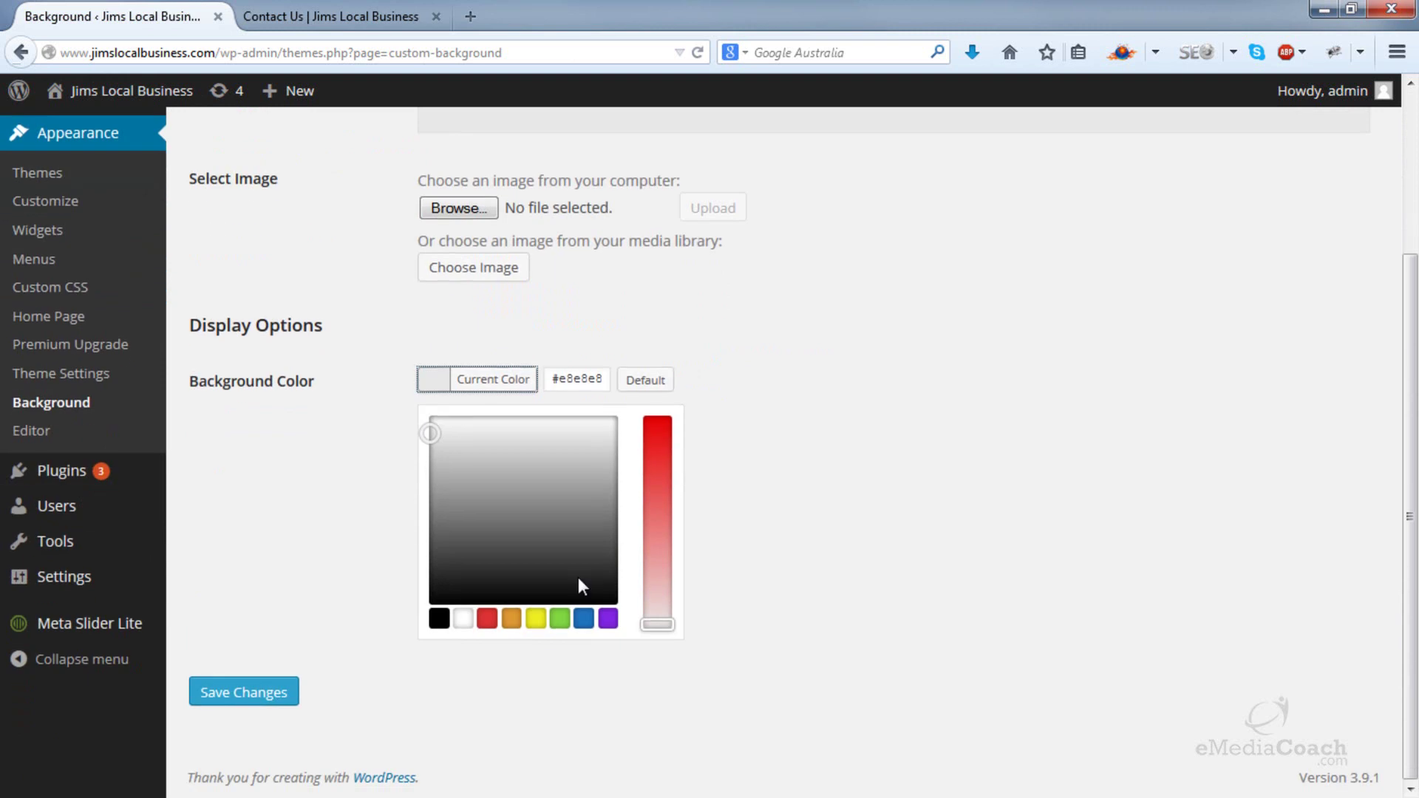
{"action": "left_click", "coordinate": [561, 621]}
{"action": "left_click_drag", "start_coordinate": [479, 450], "coordinate": [484, 497]}
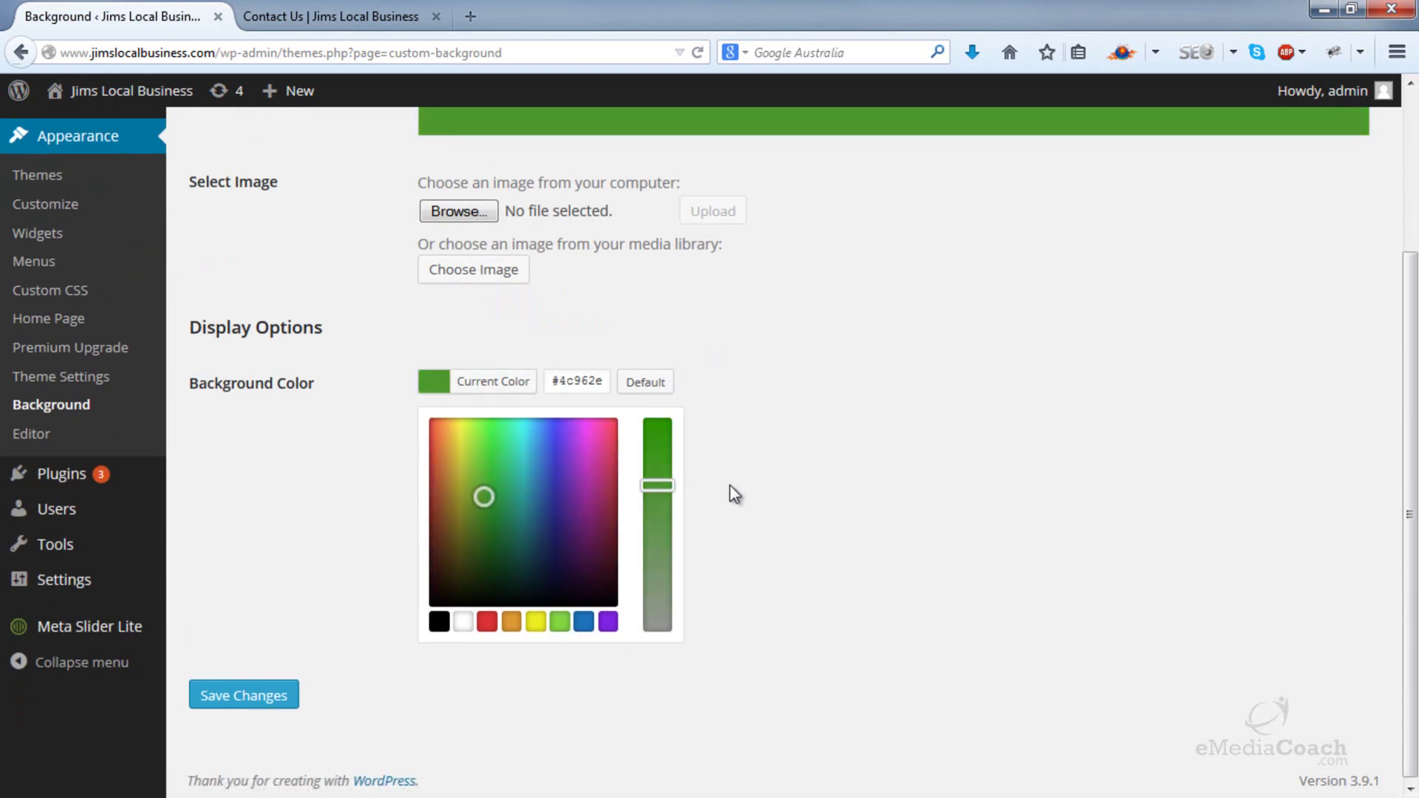
{"action": "scroll", "coordinate": [729, 485], "scroll_direction": "up", "scroll_amount": 3}
{"action": "left_click_drag", "start_coordinate": [642, 607], "coordinate": [665, 537]}
{"action": "left_click_drag", "start_coordinate": [485, 609], "coordinate": [489, 624]}
{"action": "mouse_move", "coordinate": [658, 538]}
{"action": "left_mouse_down"}
{"action": "mouse_move", "coordinate": [663, 561]}
{"action": "mouse_move", "coordinate": [663, 537]}
{"action": "left_mouse_up"}
{"action": "left_click_drag", "start_coordinate": [489, 625], "coordinate": [488, 651]}
{"action": "scroll", "coordinate": [739, 569], "scroll_direction": "down", "scroll_amount": 3}
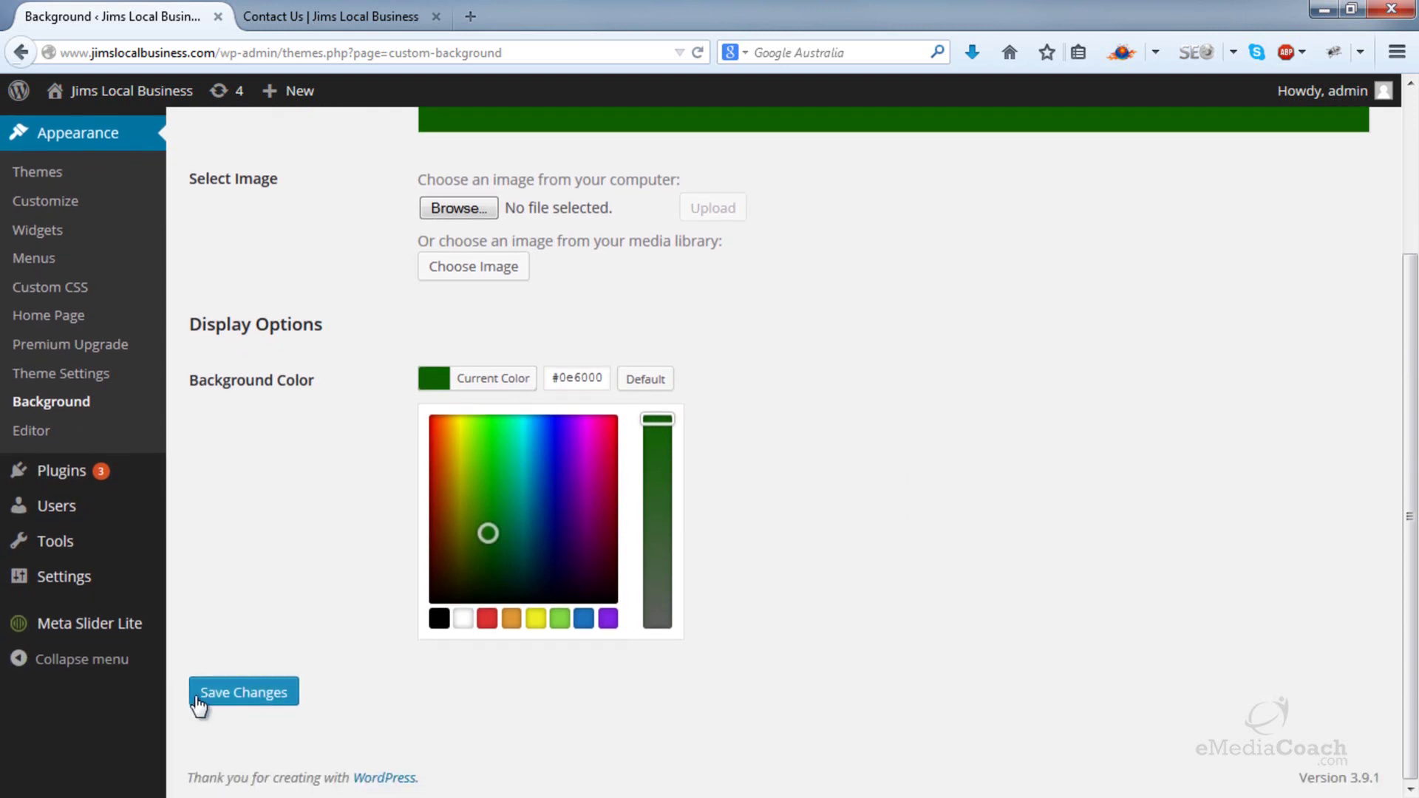
{"action": "left_click", "coordinate": [197, 695]}
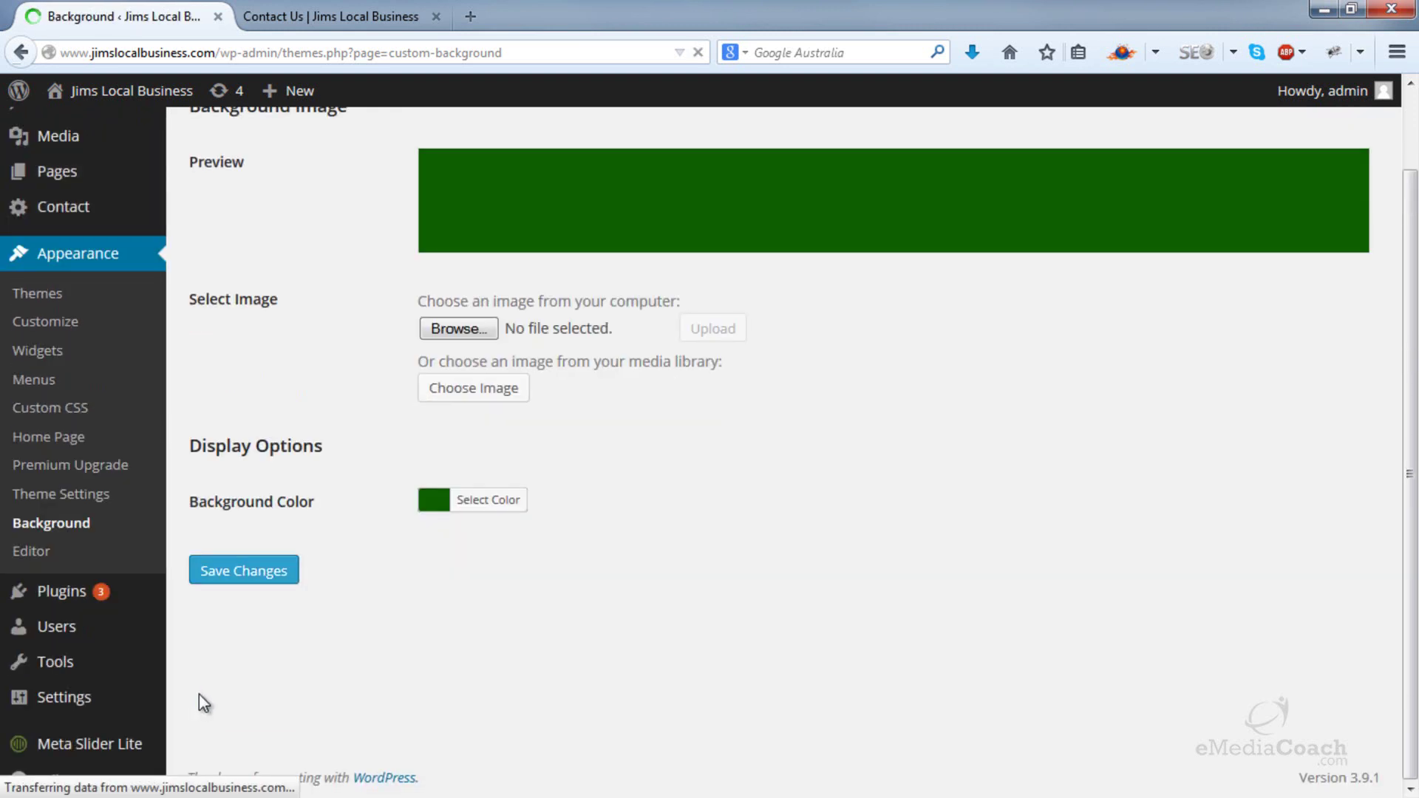
- Reload the live Contact Us page and check the background colour along the whole page
{"action": "left_click", "coordinate": [288, 19]}
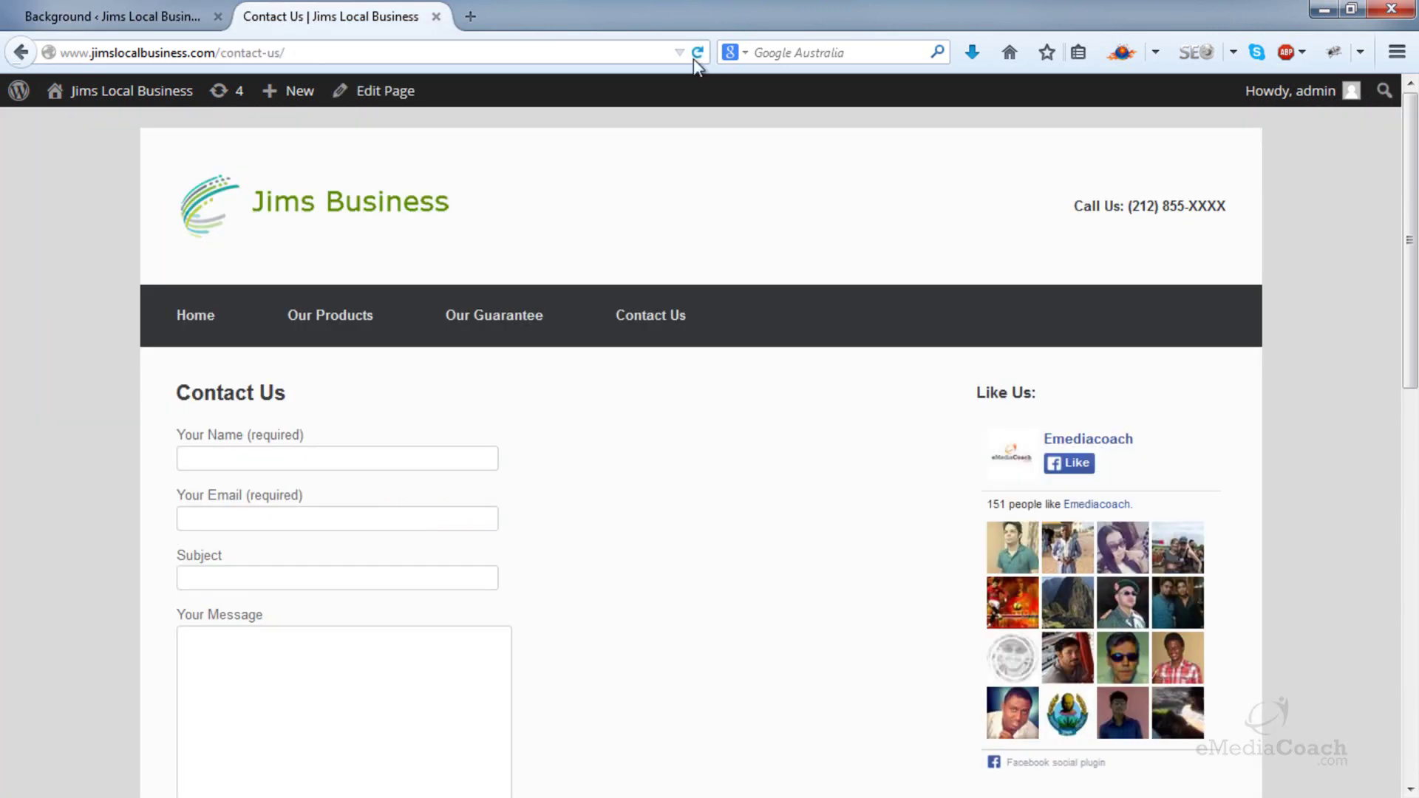
{"action": "left_click", "coordinate": [696, 55]}
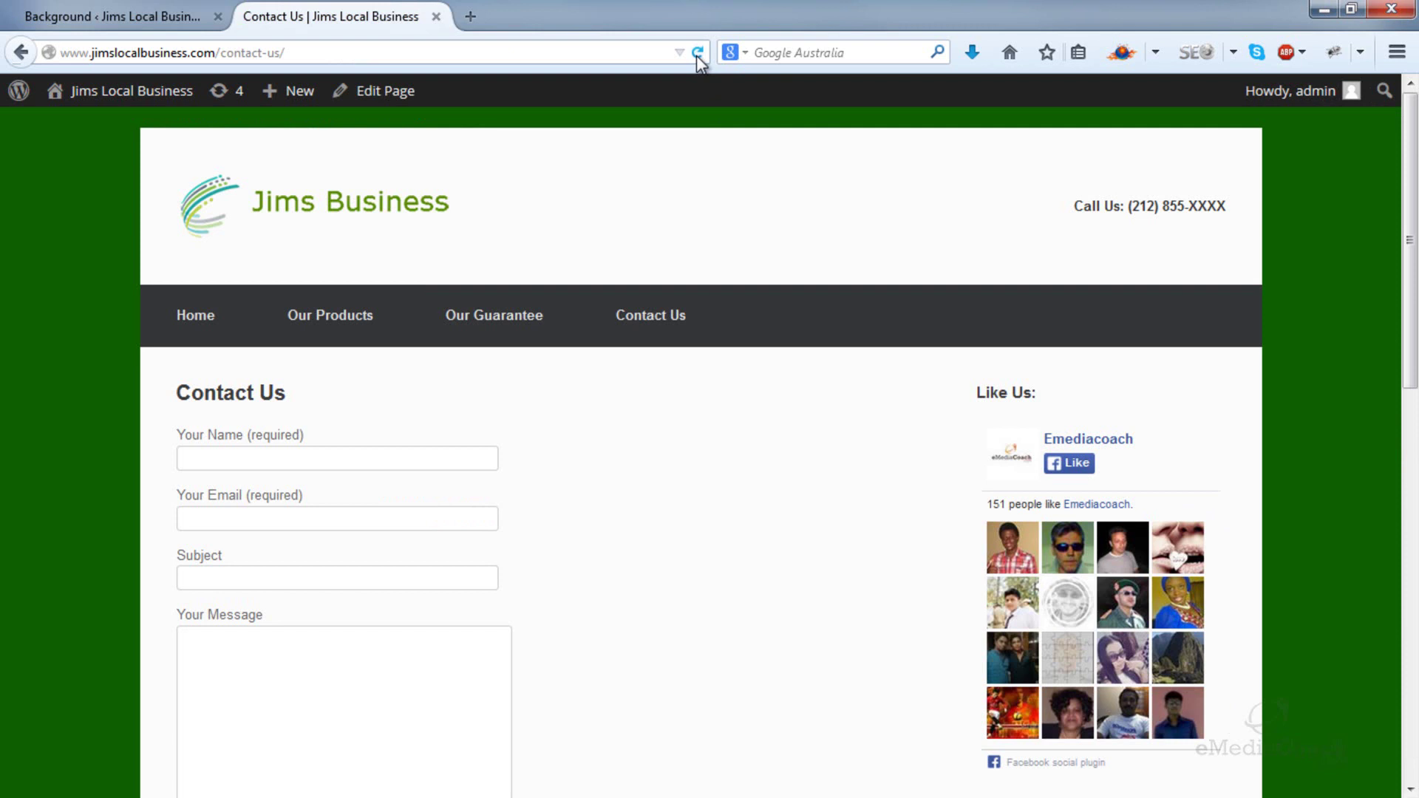
{"action": "scroll", "coordinate": [16, 201], "scroll_direction": "down", "scroll_amount": 10}
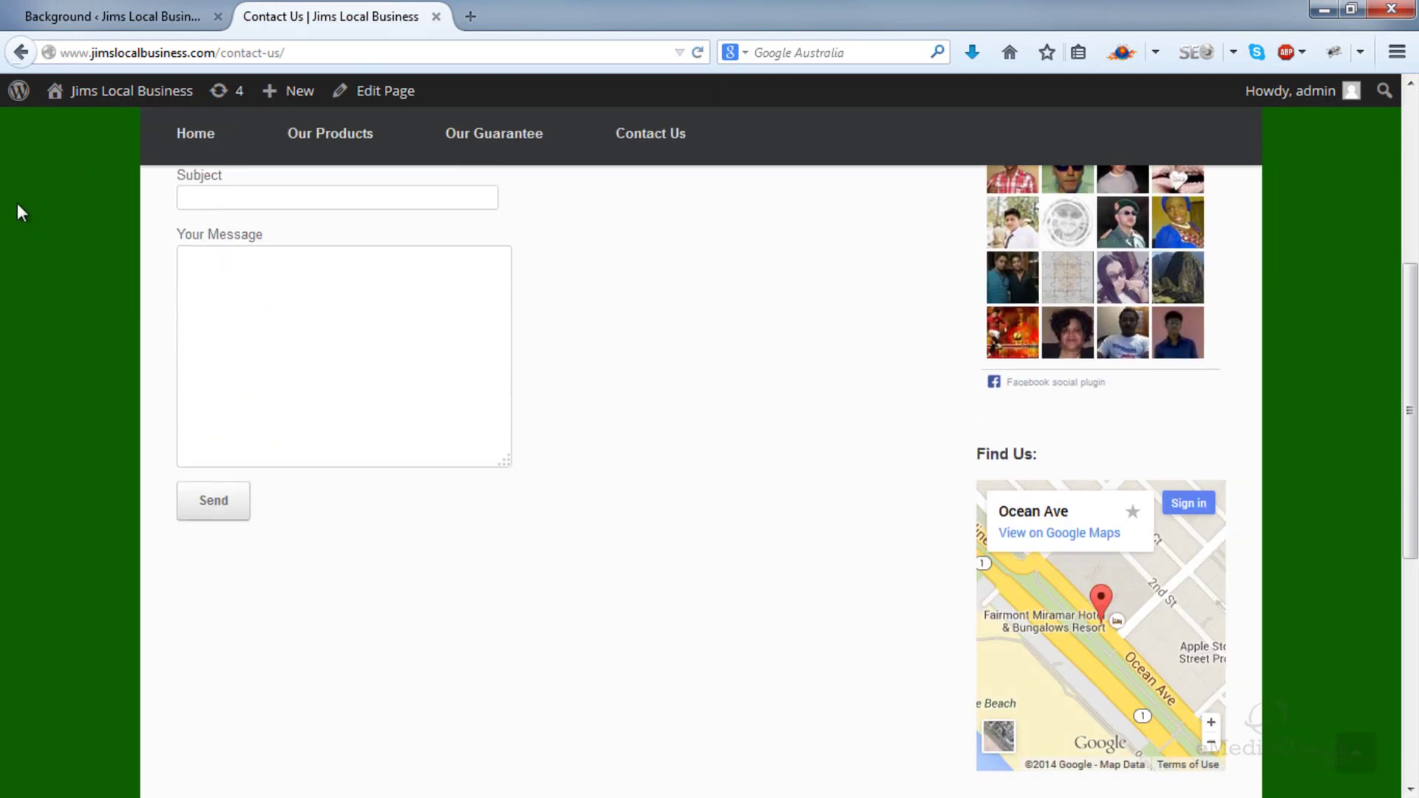
{"action": "scroll", "coordinate": [16, 202], "scroll_direction": "up", "scroll_amount": 10}
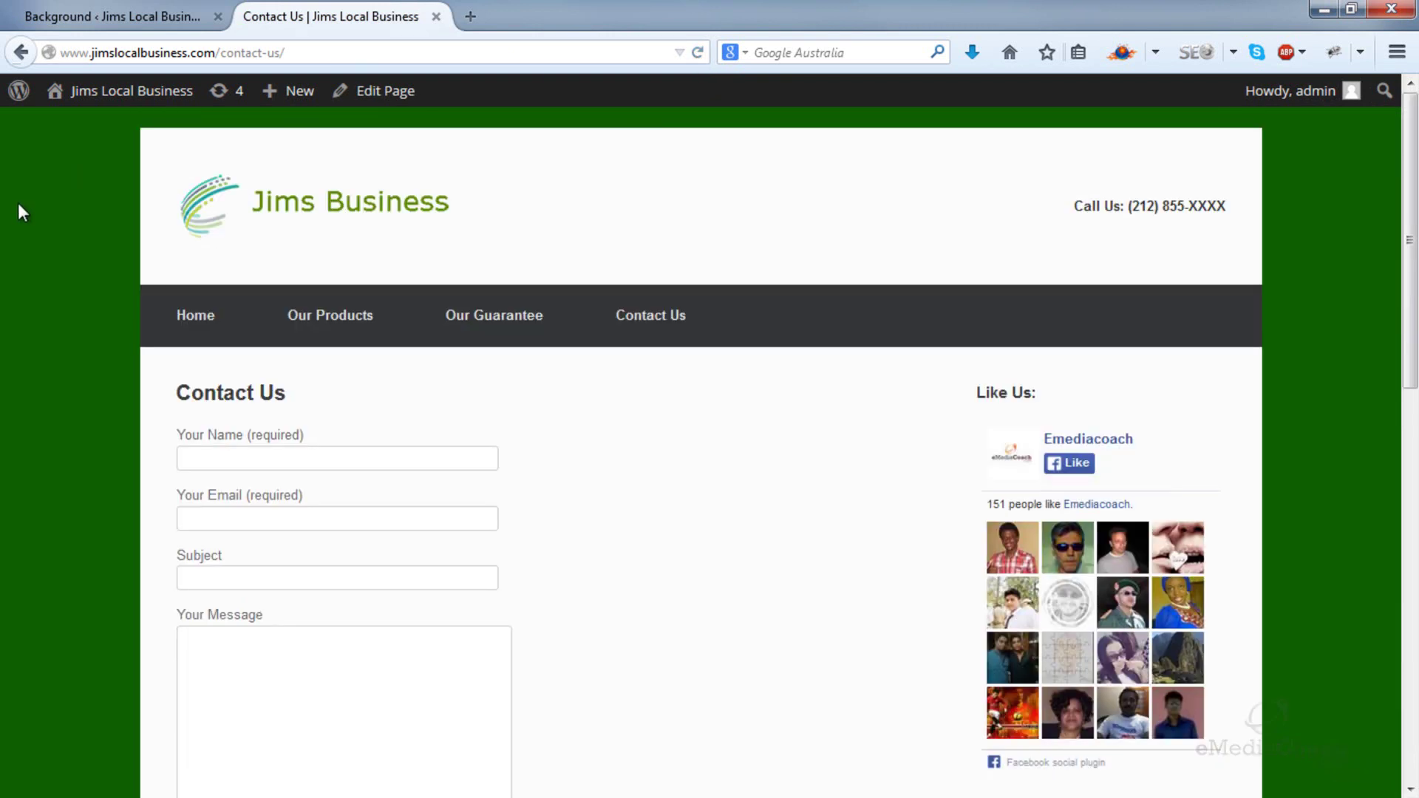
- Upload gray-background - small.png as the site's custom background image and show its display options
{"action": "left_click", "coordinate": [83, 12]}
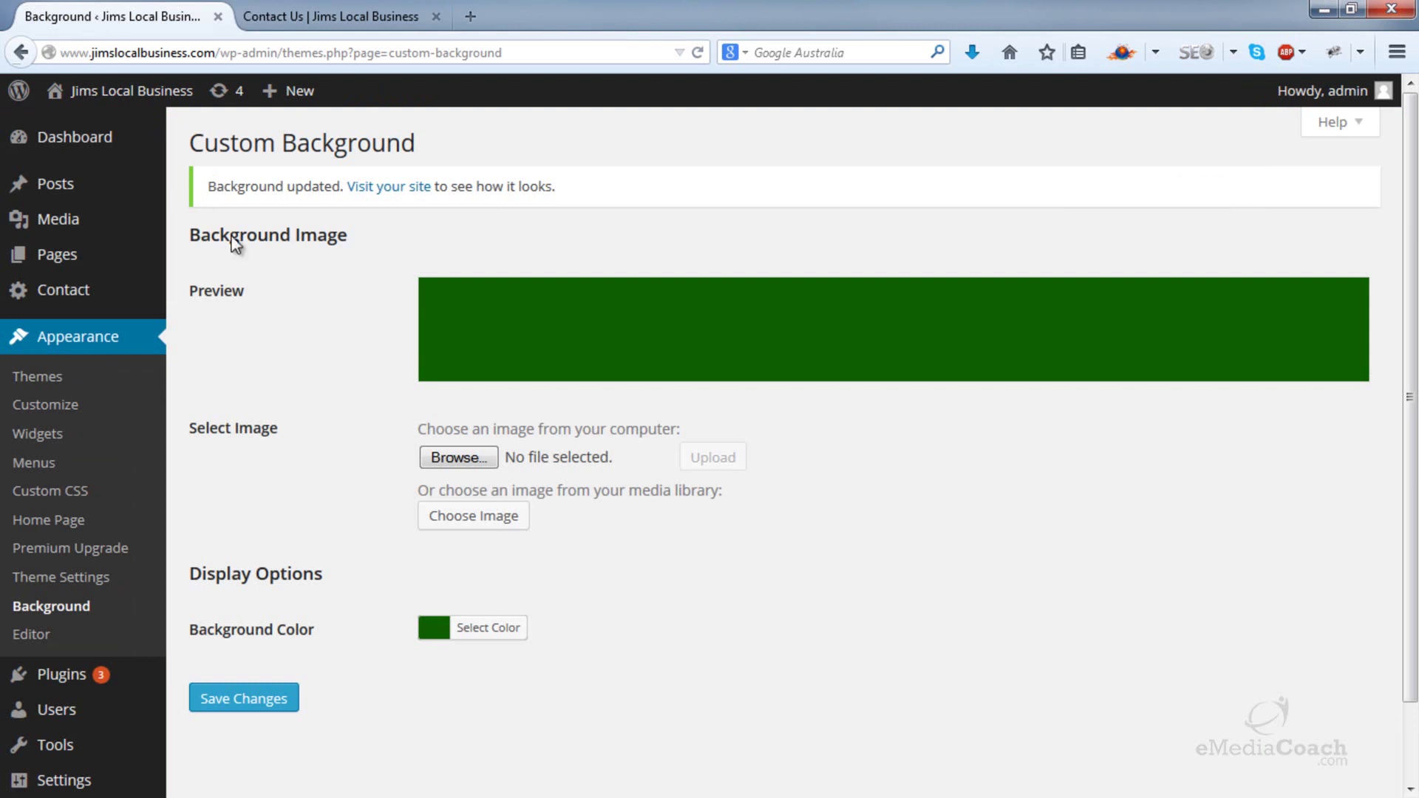
{"action": "left_click", "coordinate": [439, 457]}
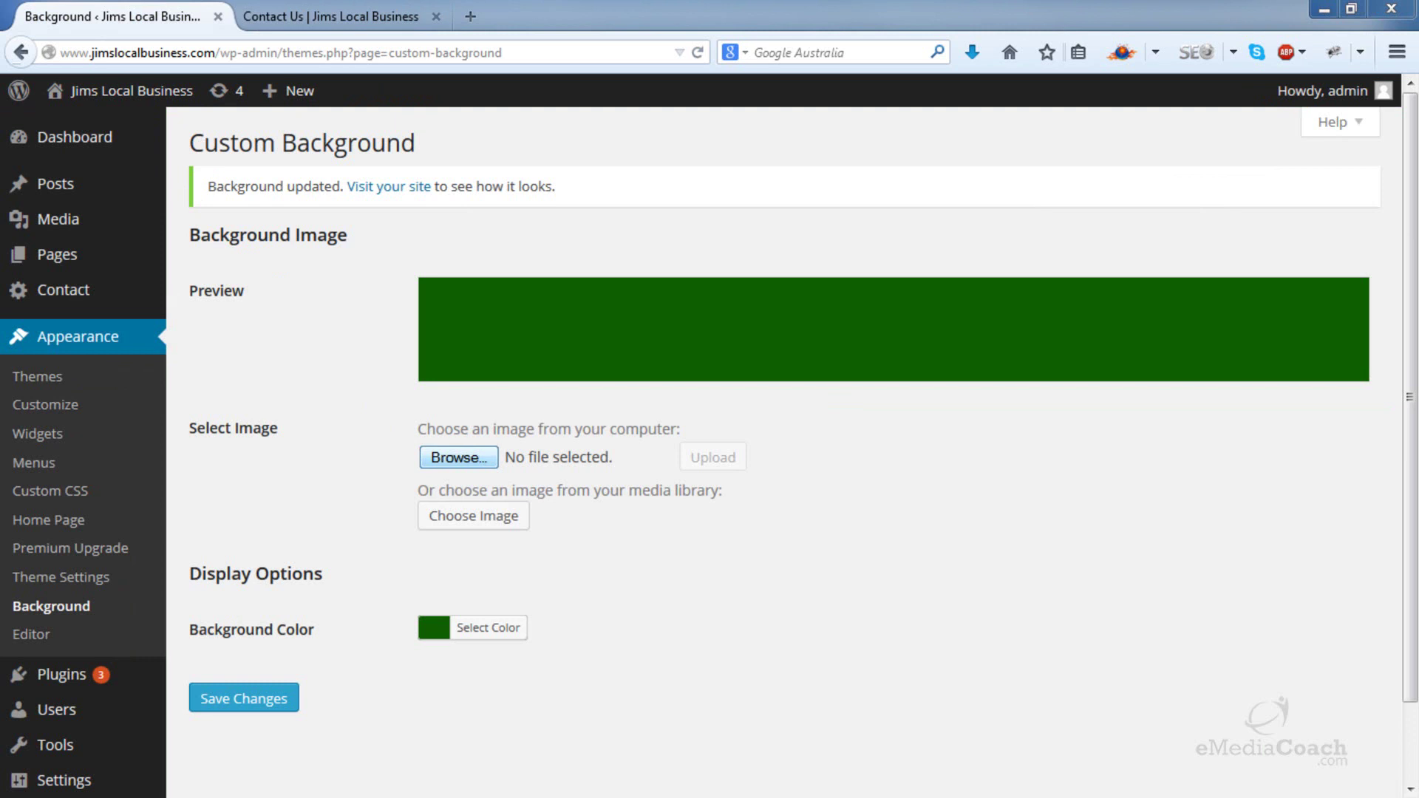
{"action": "key", "text": "Return"}
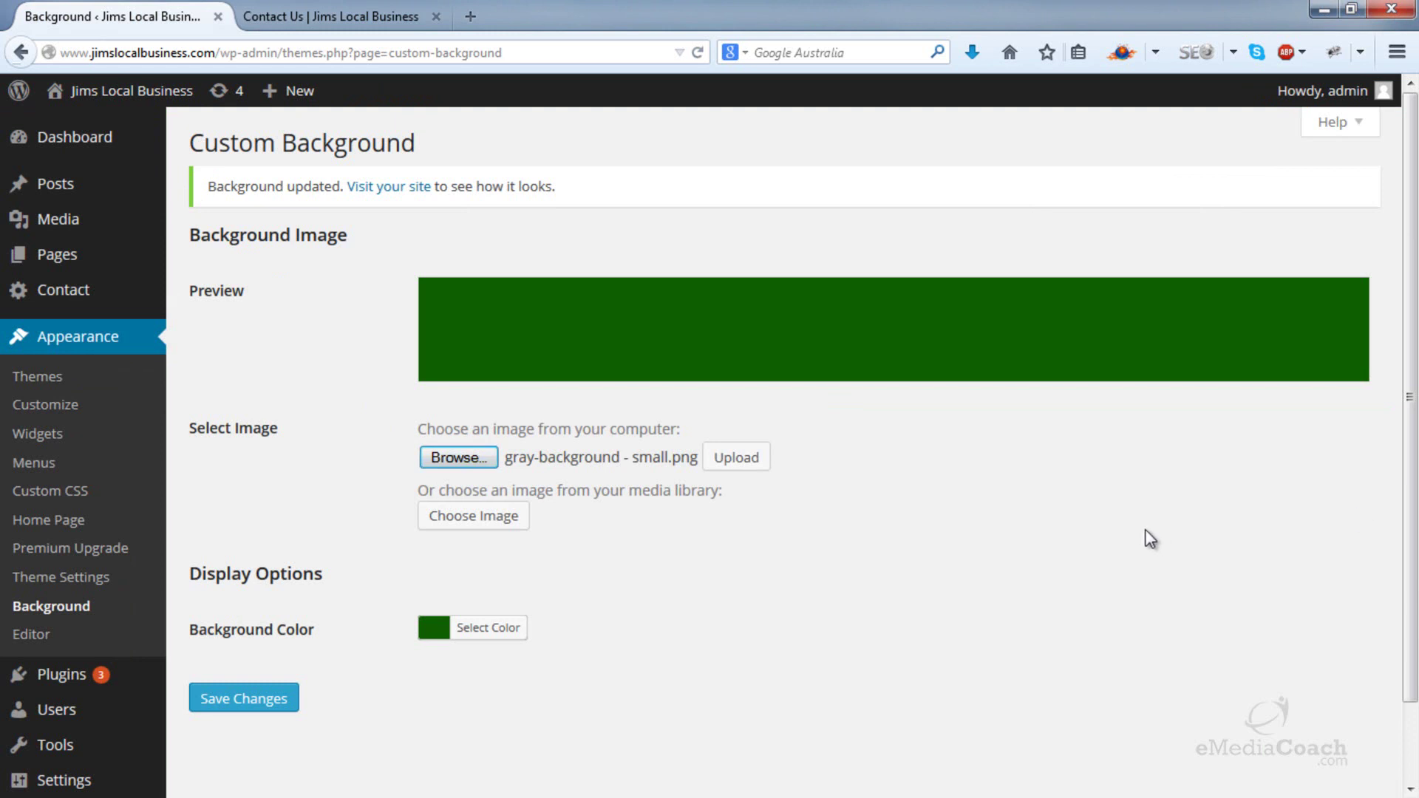
{"action": "left_click", "coordinate": [736, 459]}
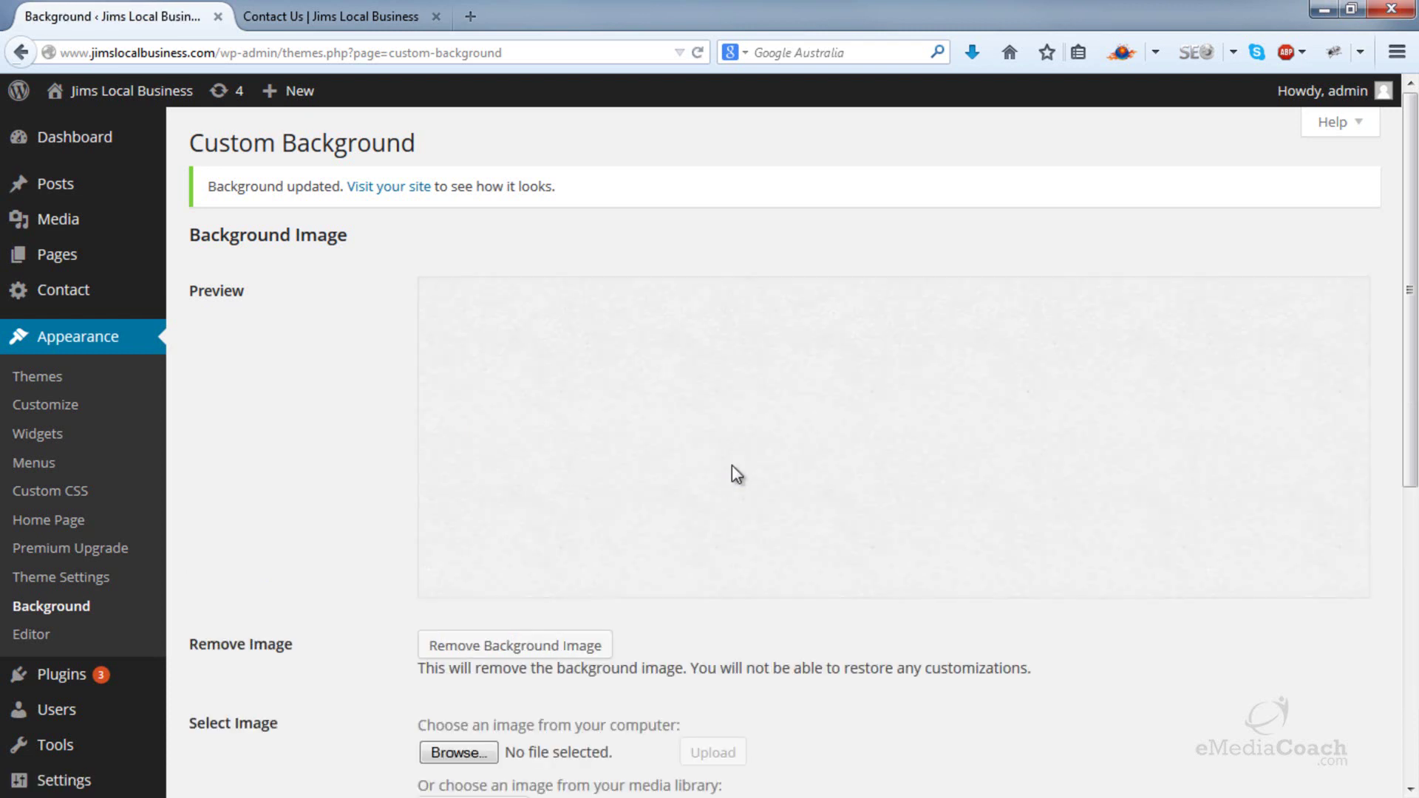
{"action": "scroll", "coordinate": [732, 466], "scroll_direction": "down", "scroll_amount": 6}
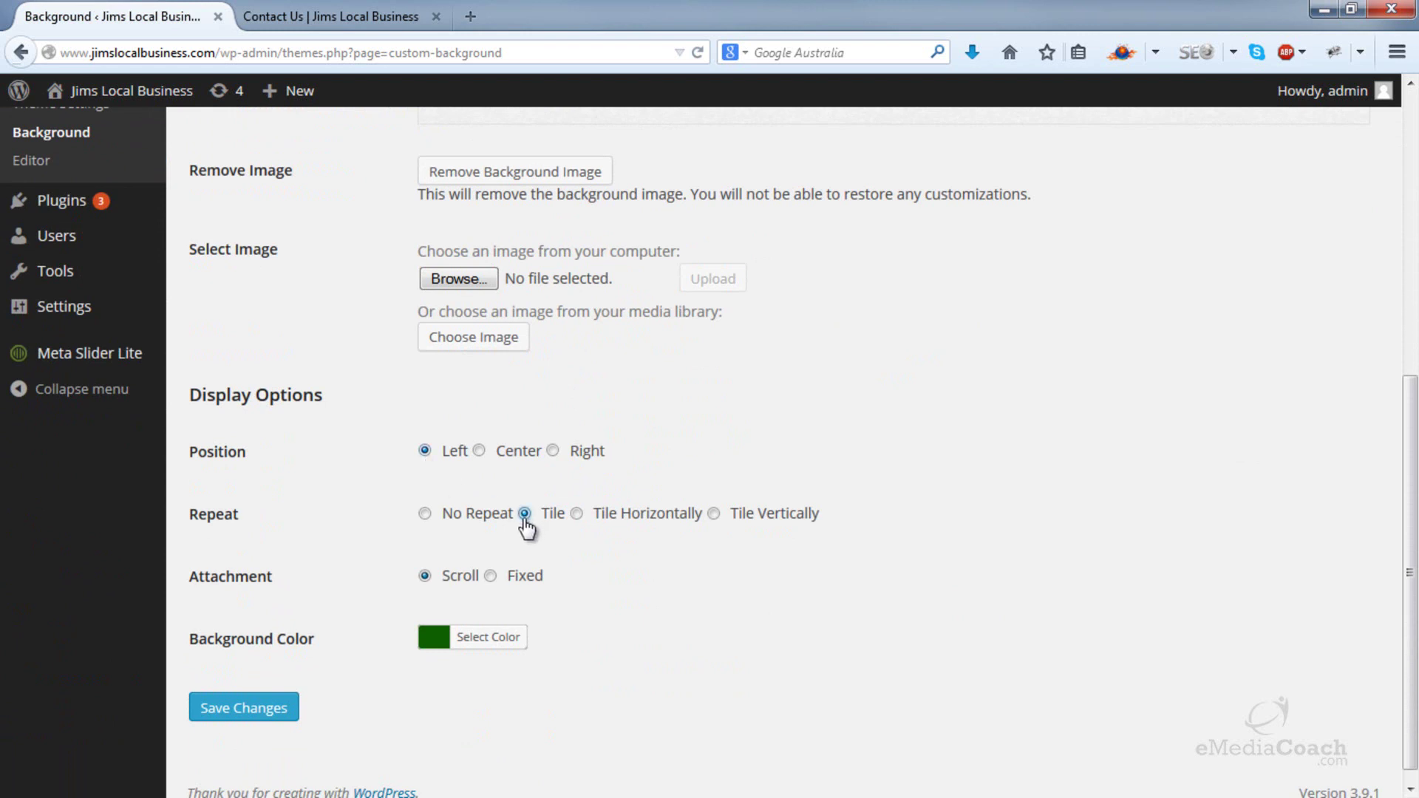
- Save the tiled background image setting, then reload the live Contact Us page and check the background along its full length
{"action": "left_click", "coordinate": [264, 711]}
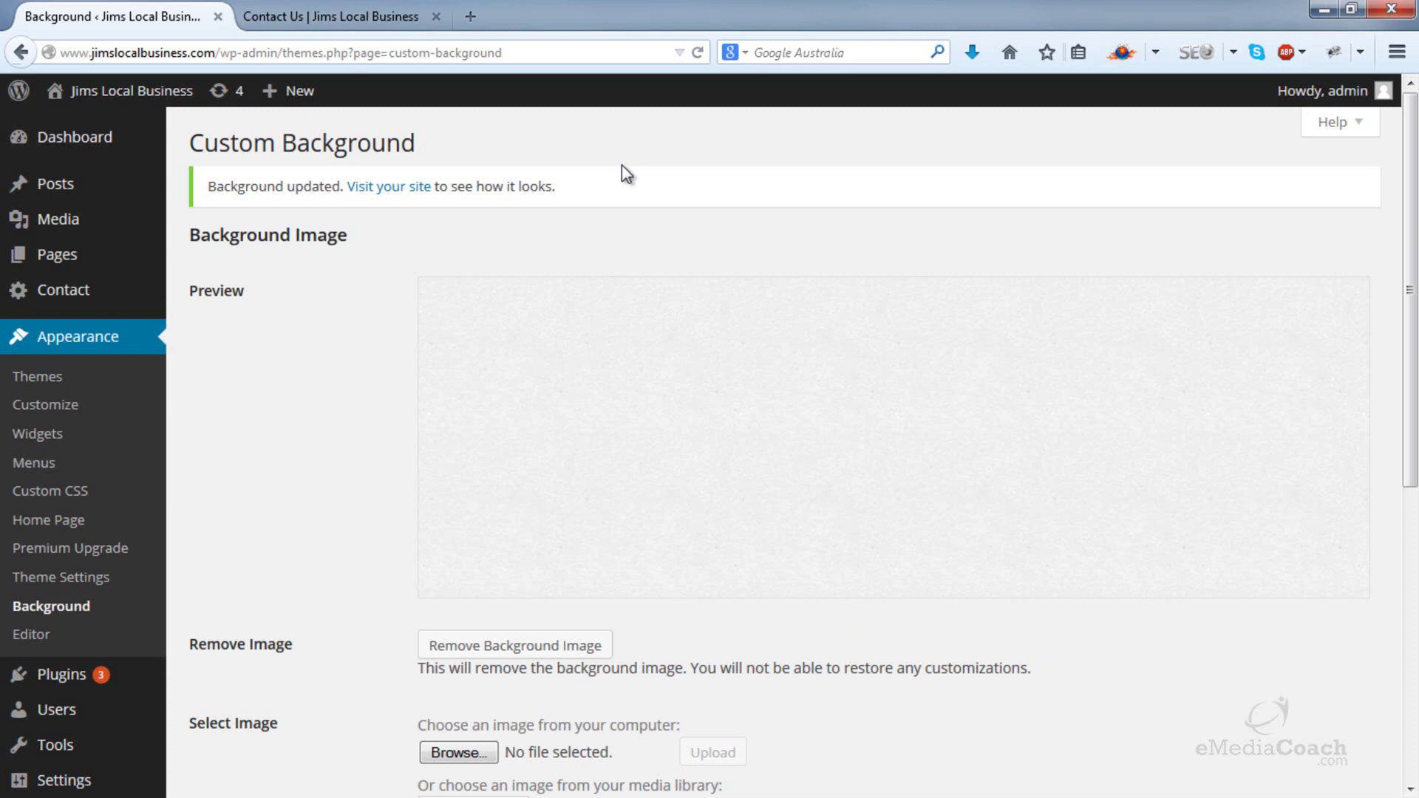
{"action": "left_click", "coordinate": [401, 15]}
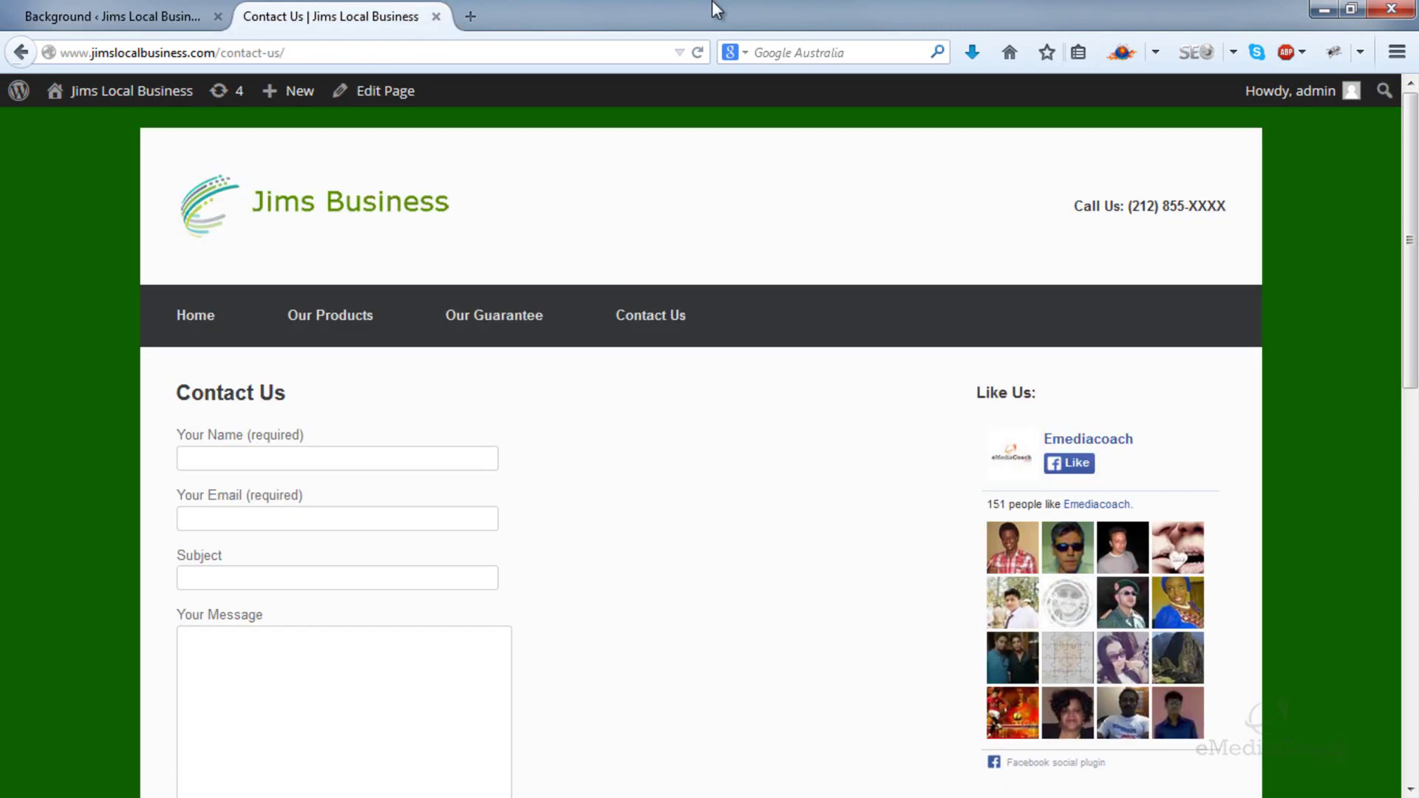
{"action": "left_click", "coordinate": [698, 53]}
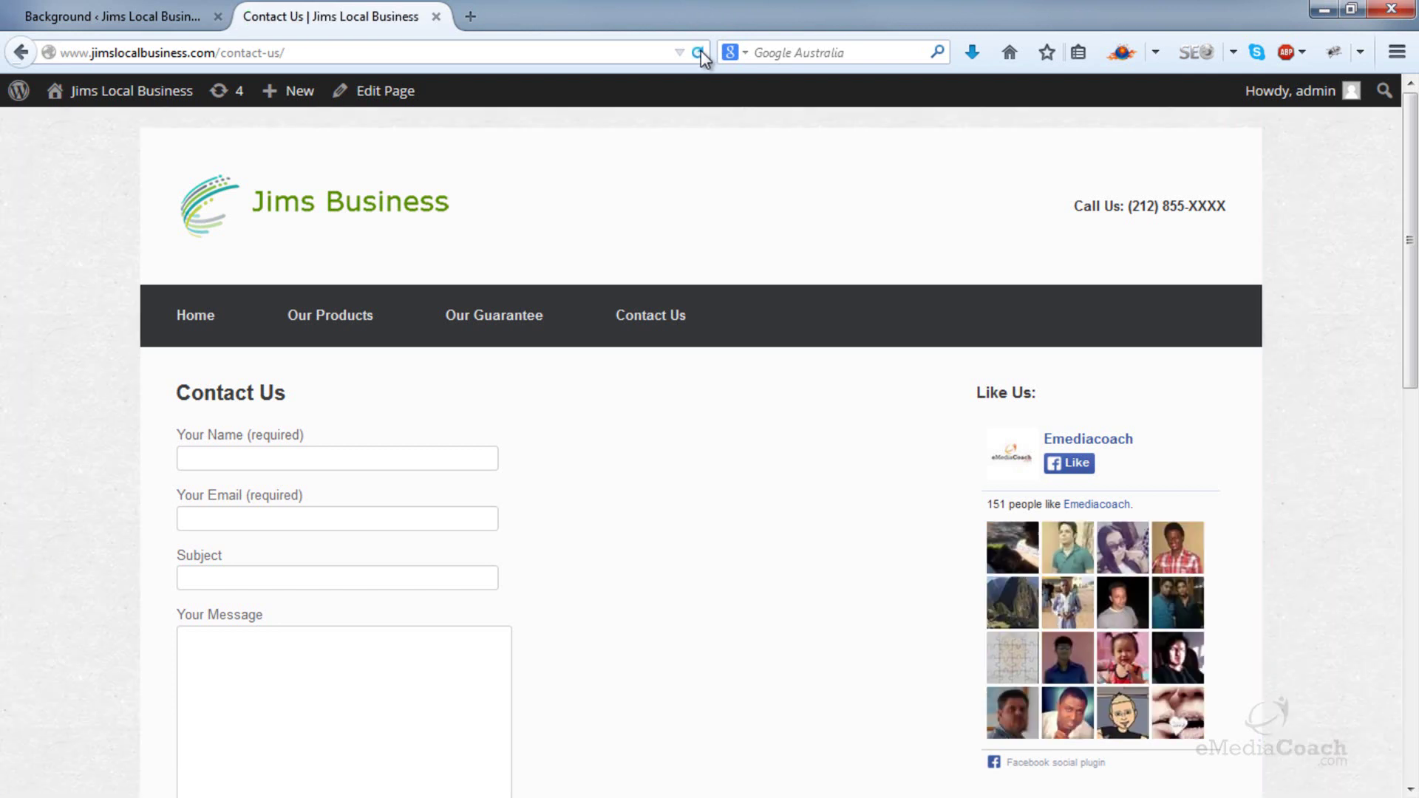
{"action": "scroll", "coordinate": [108, 252], "scroll_direction": "down", "scroll_amount": 10}
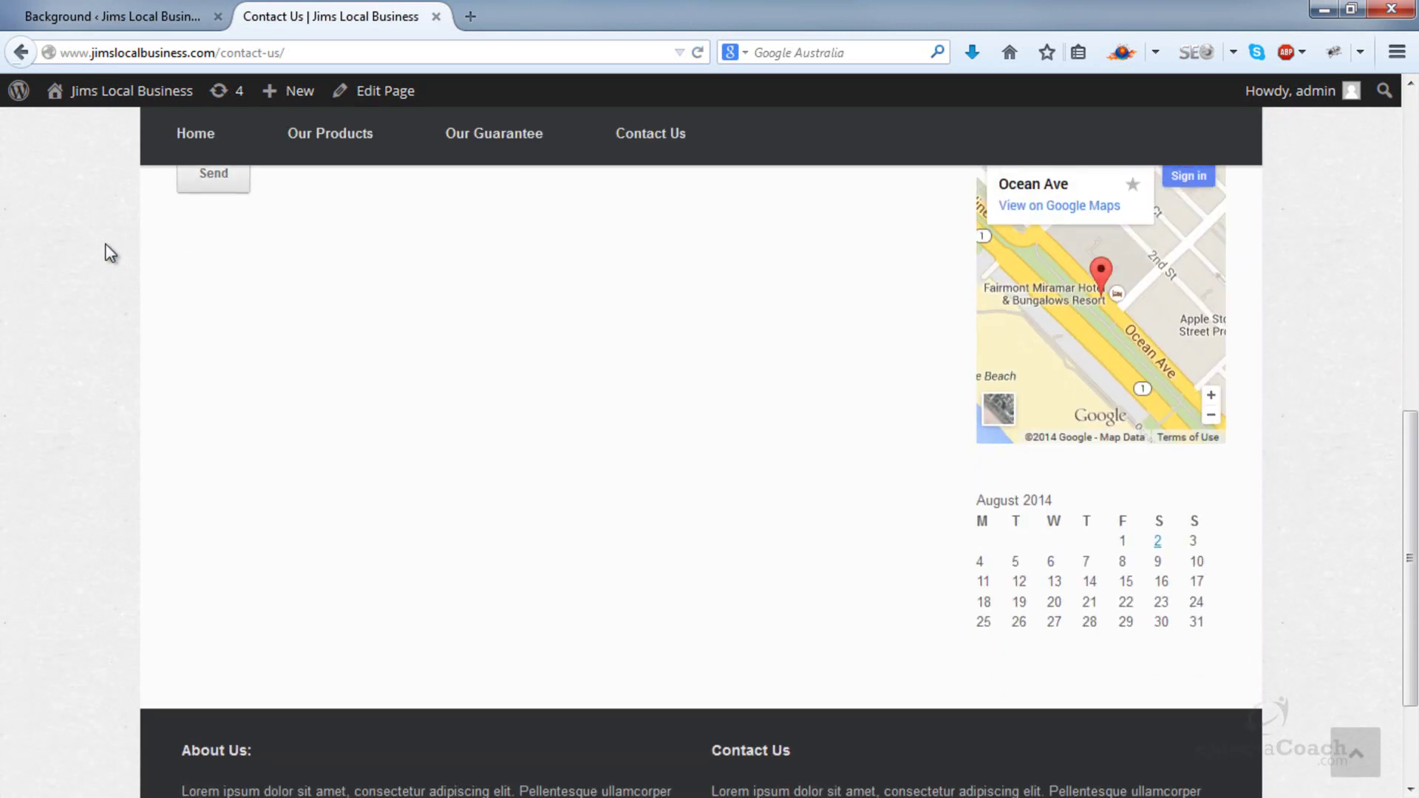
{"action": "scroll", "coordinate": [107, 255], "scroll_direction": "down", "scroll_amount": 2}
{"action": "scroll", "coordinate": [100, 259], "scroll_direction": "up", "scroll_amount": 12}
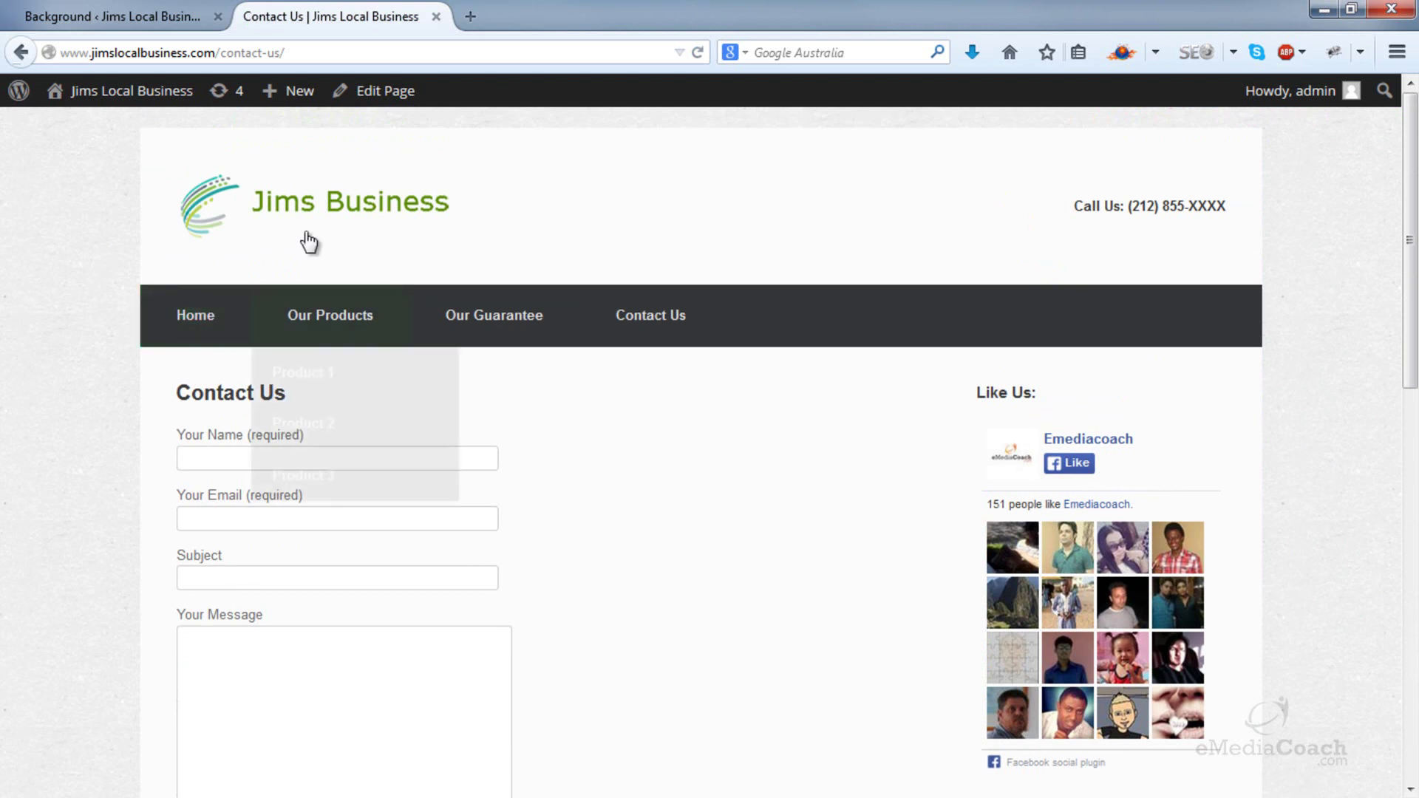
- Open the Contact Us page for editing, set its template to Full Width Page, and update the page
{"action": "left_click", "coordinate": [166, 10]}
{"action": "mouse_move", "coordinate": [108, 263]}
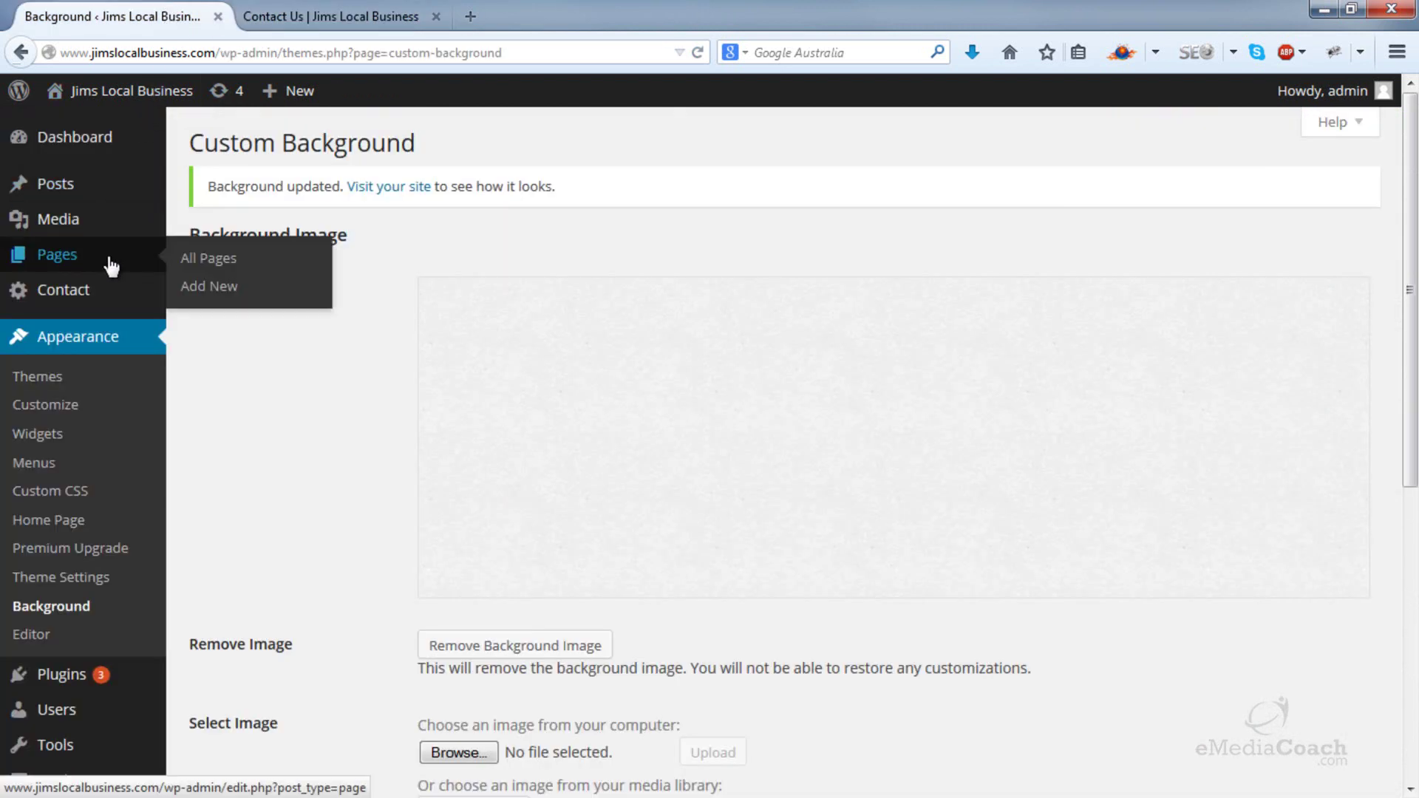
{"action": "left_click", "coordinate": [235, 263]}
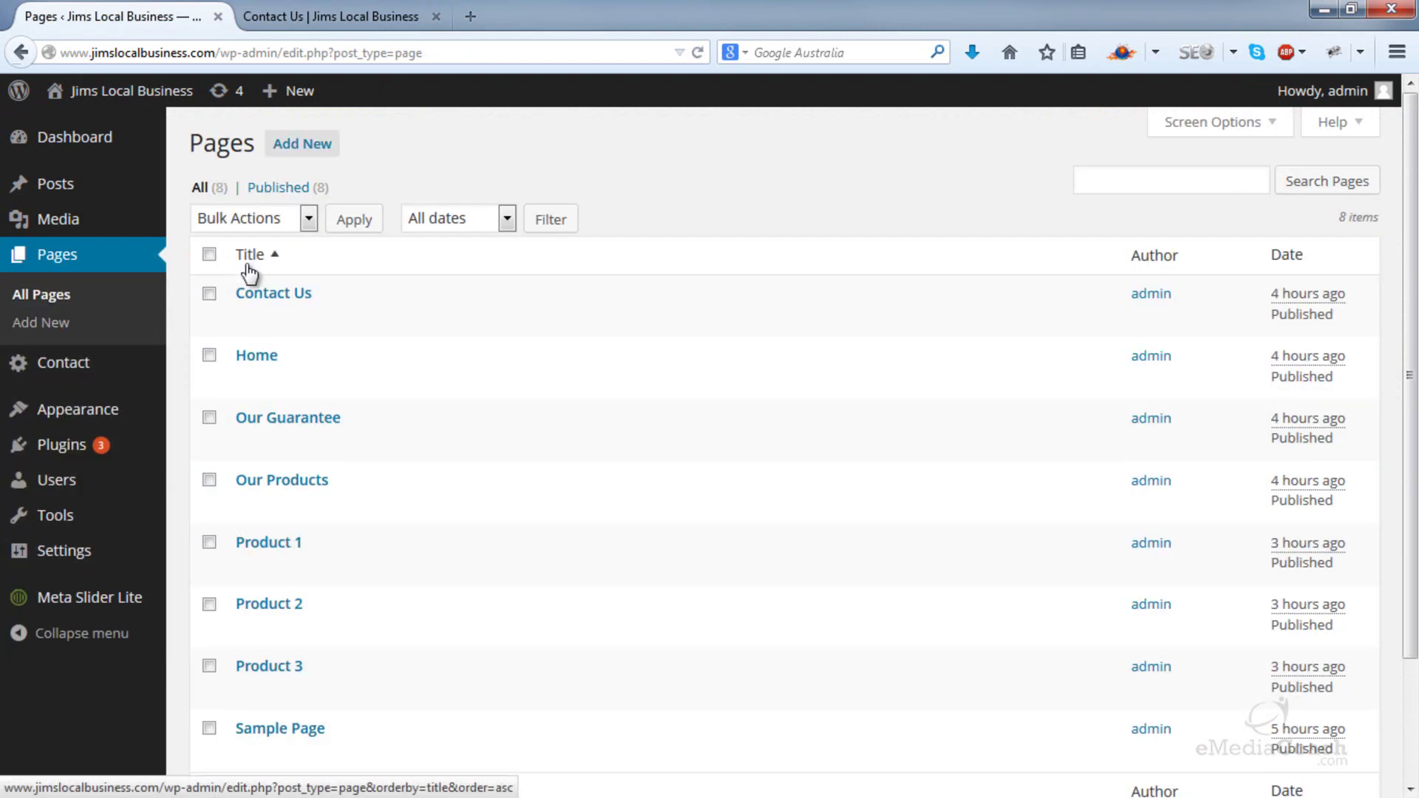
{"action": "mouse_move", "coordinate": [237, 293]}
{"action": "left_click", "coordinate": [249, 320]}
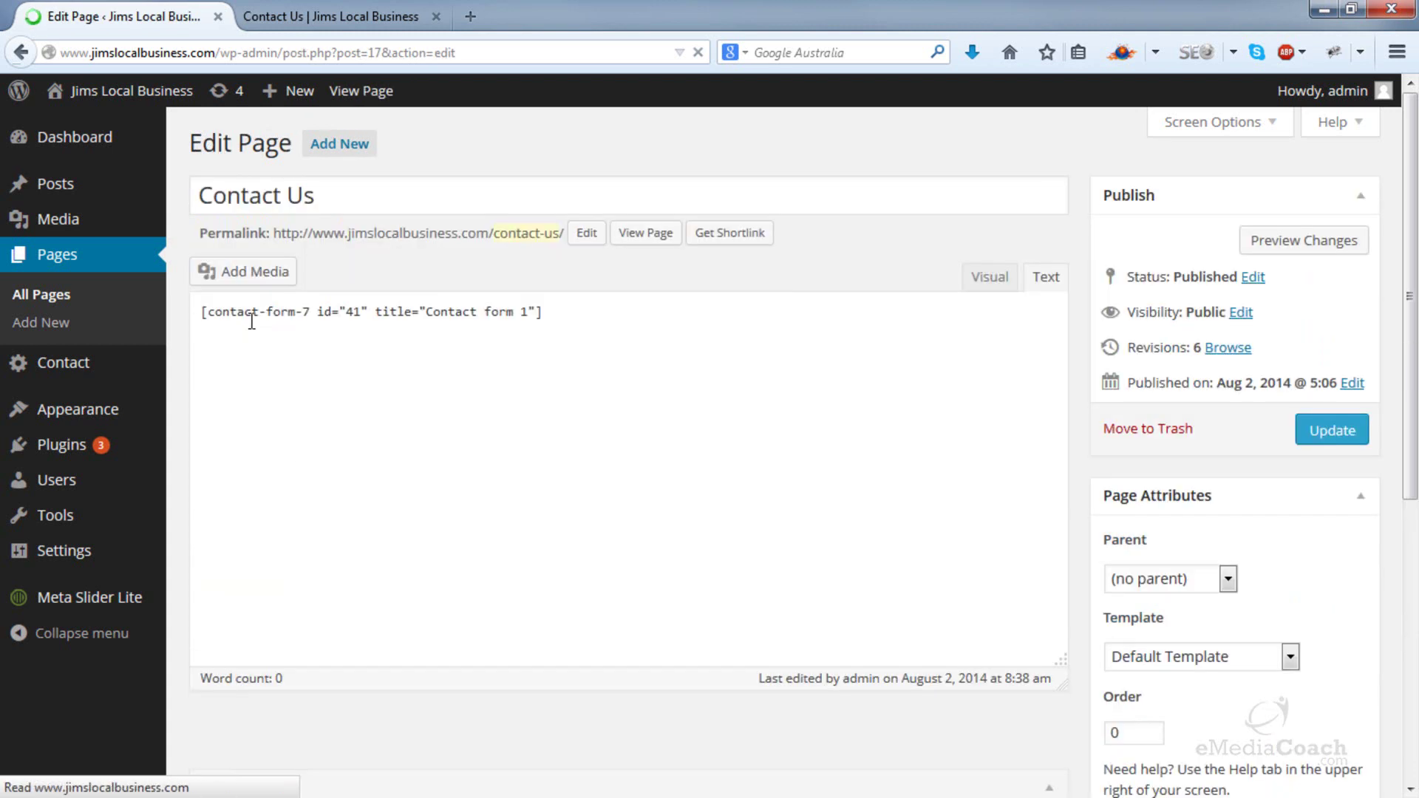
{"action": "left_click", "coordinate": [1279, 657]}
{"action": "left_click", "coordinate": [1291, 660]}
{"action": "left_click", "coordinate": [1291, 660]}
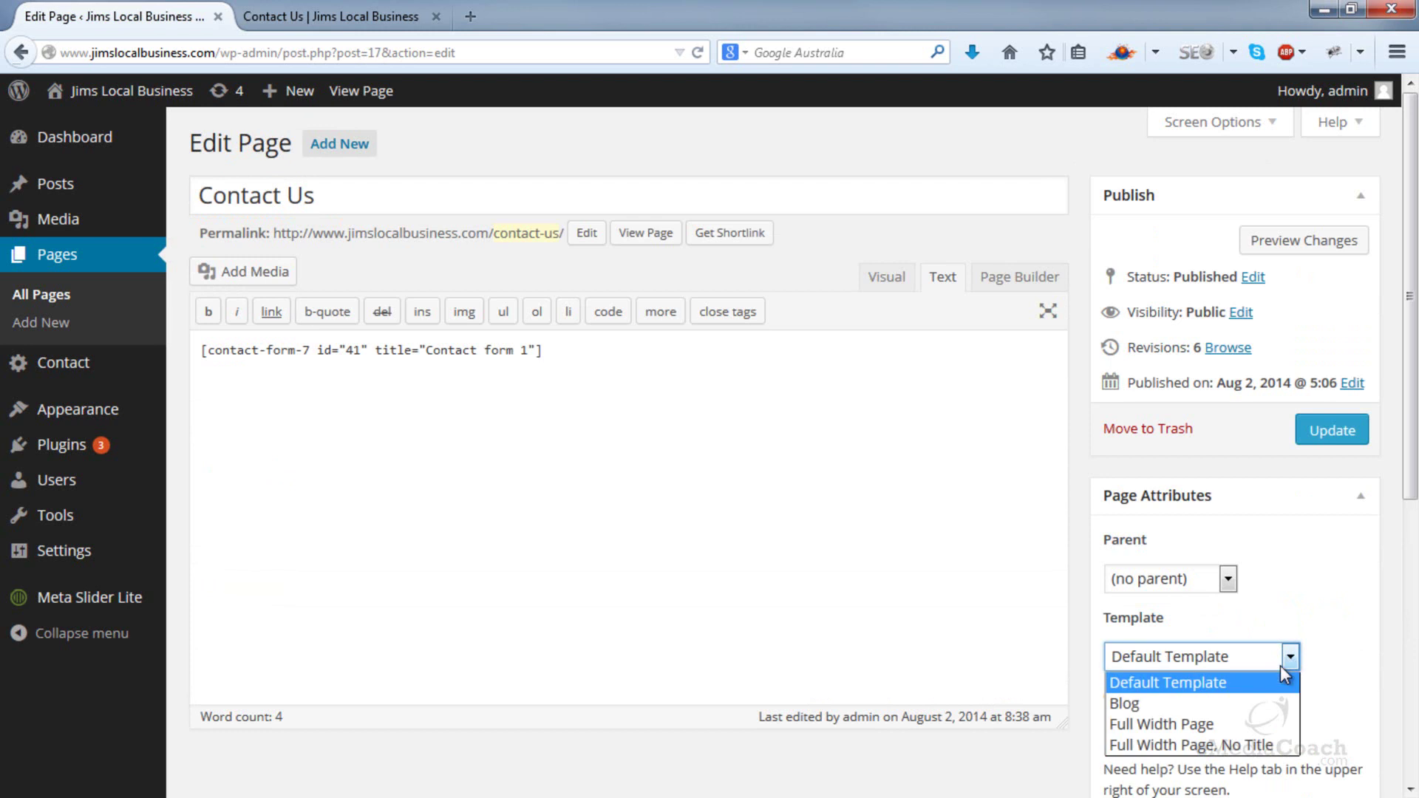
{"action": "left_click", "coordinate": [1218, 722]}
{"action": "left_click", "coordinate": [1331, 430]}
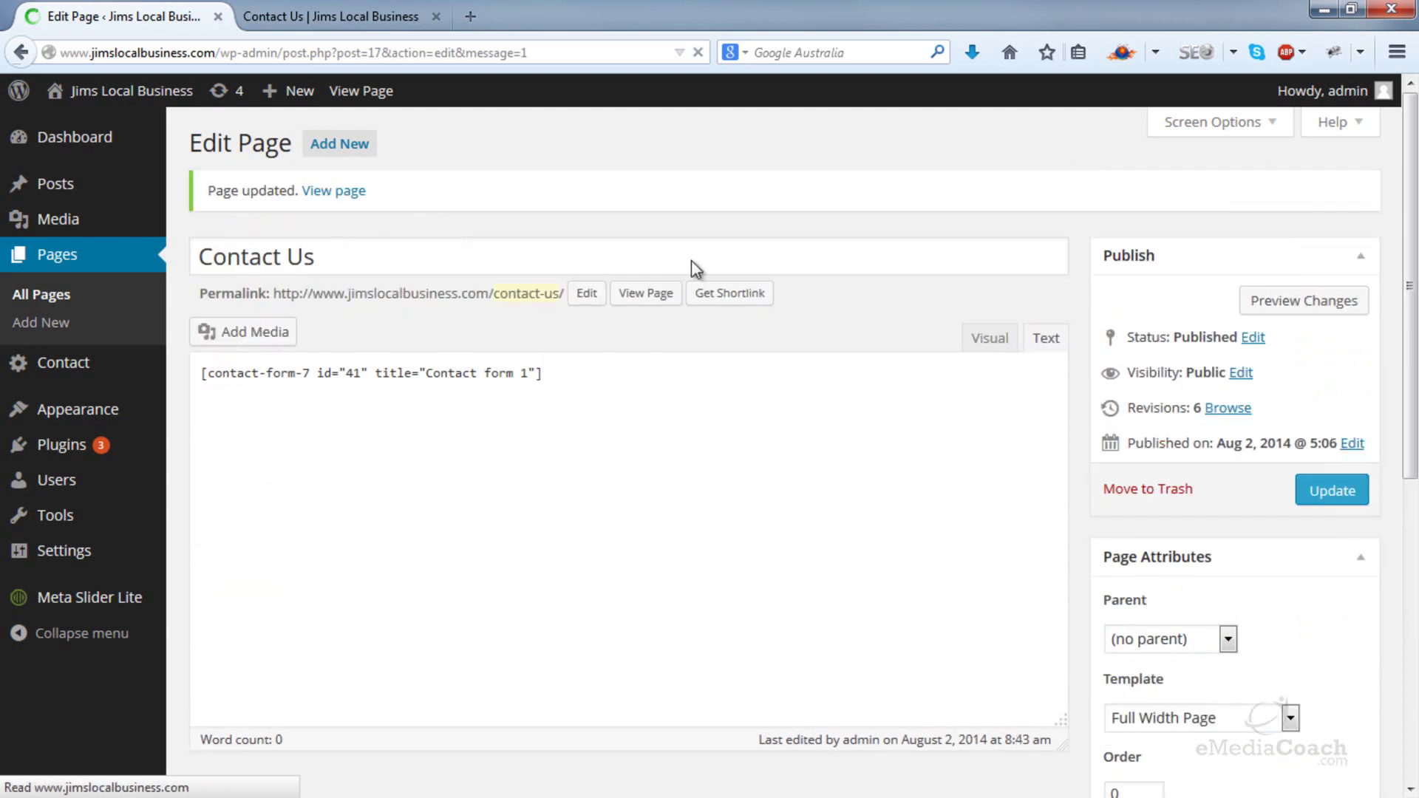
- Reload the live Contact Us page, check its full-width layout, and return to the page editor
{"action": "left_click", "coordinate": [325, 15]}
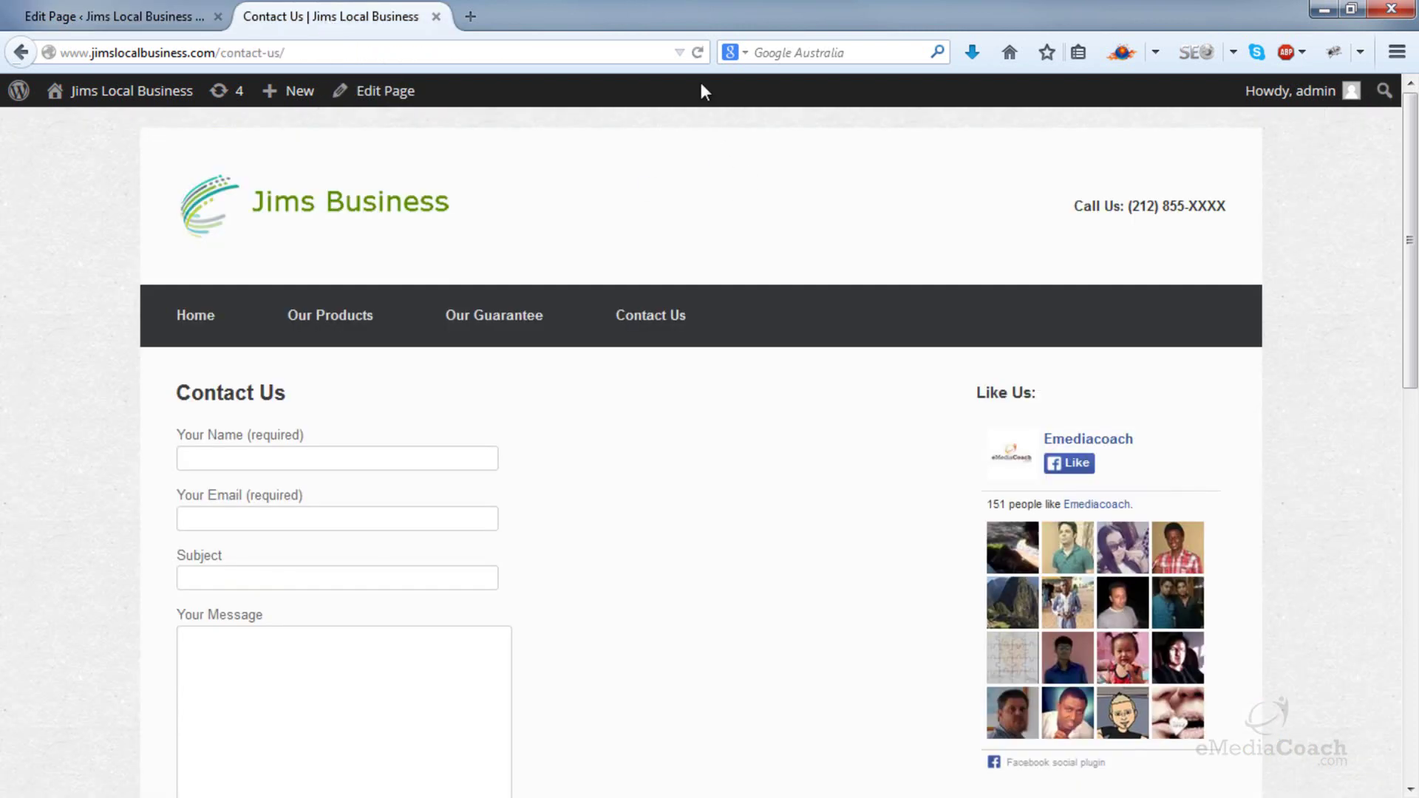
{"action": "left_click", "coordinate": [697, 53]}
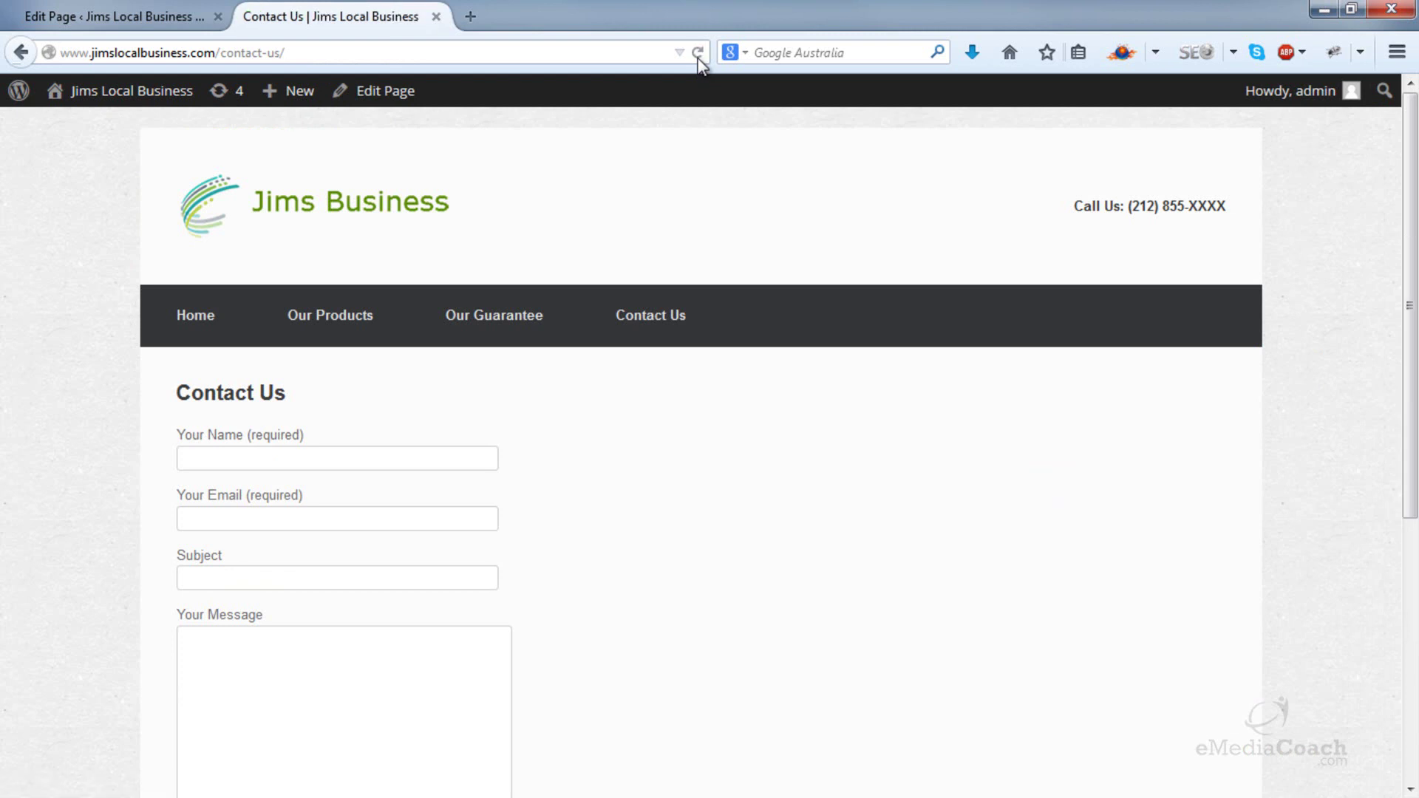
{"action": "scroll", "coordinate": [776, 281], "scroll_direction": "down", "scroll_amount": 3}
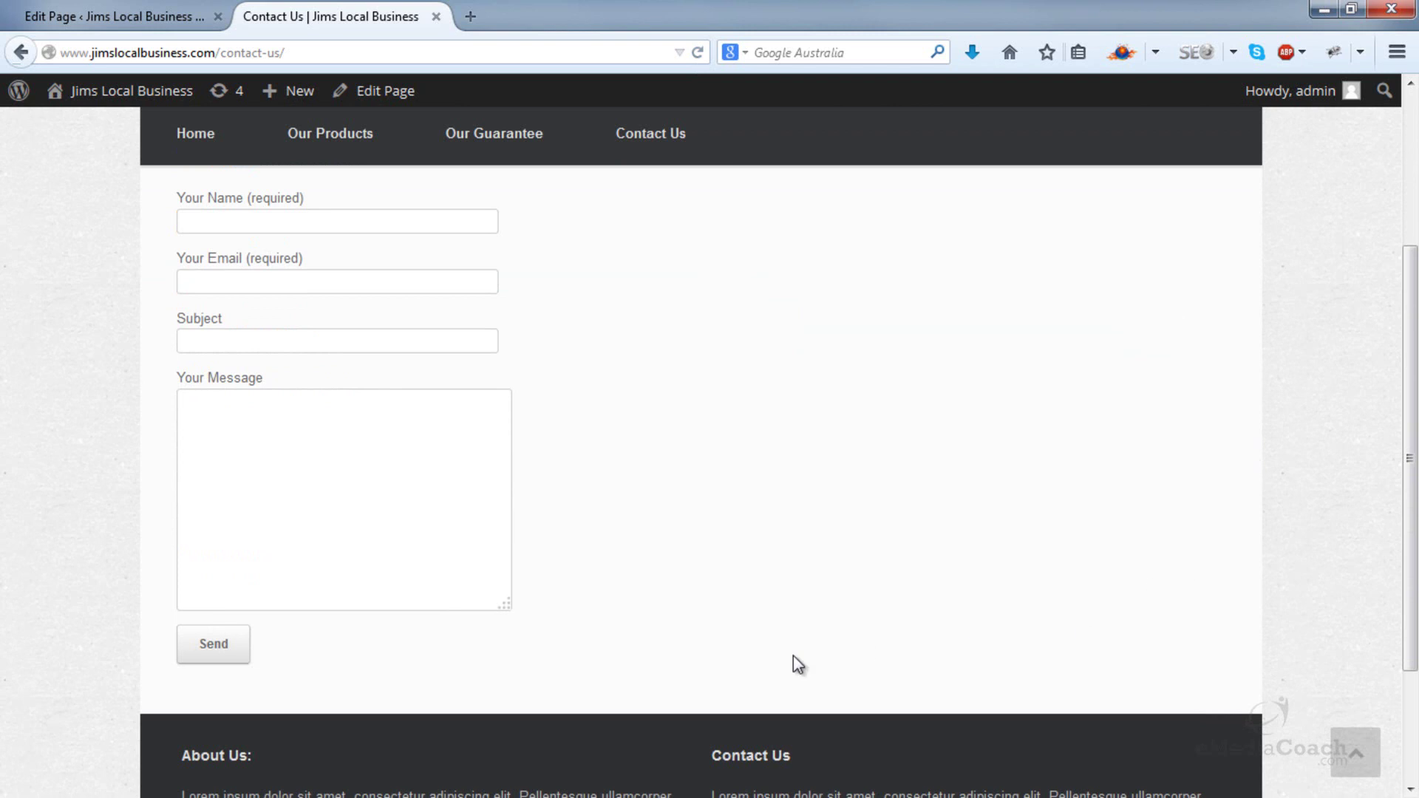
{"action": "left_click", "coordinate": [133, 18]}
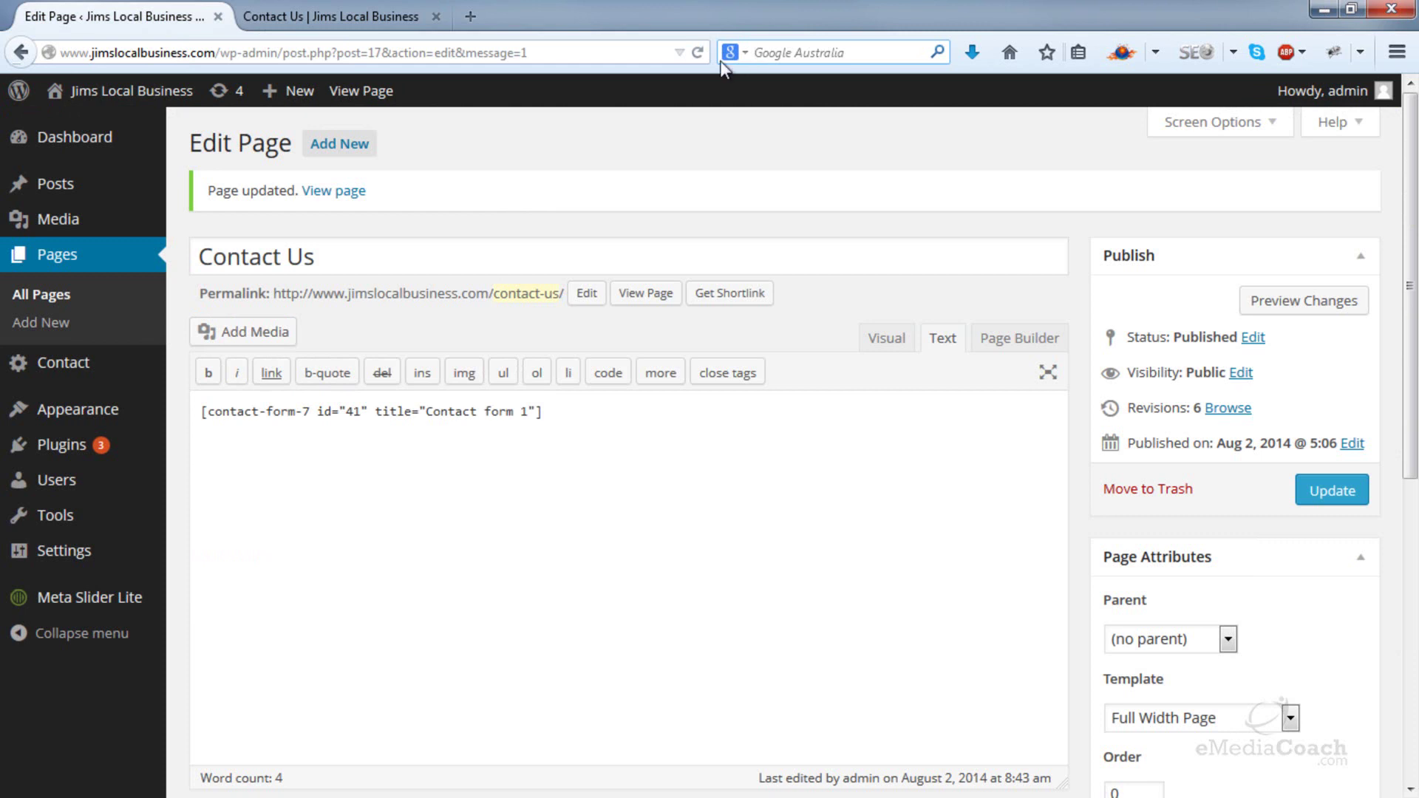
- Open Google Maps in a new browser tab through a web search for "google map" and locate Ocean Avenue, Santa Monica, CA
{"action": "left_click", "coordinate": [470, 16]}
{"action": "left_click", "coordinate": [861, 54]}
{"action": "type", "text": "google map"}
{"action": "key", "text": "Return"}
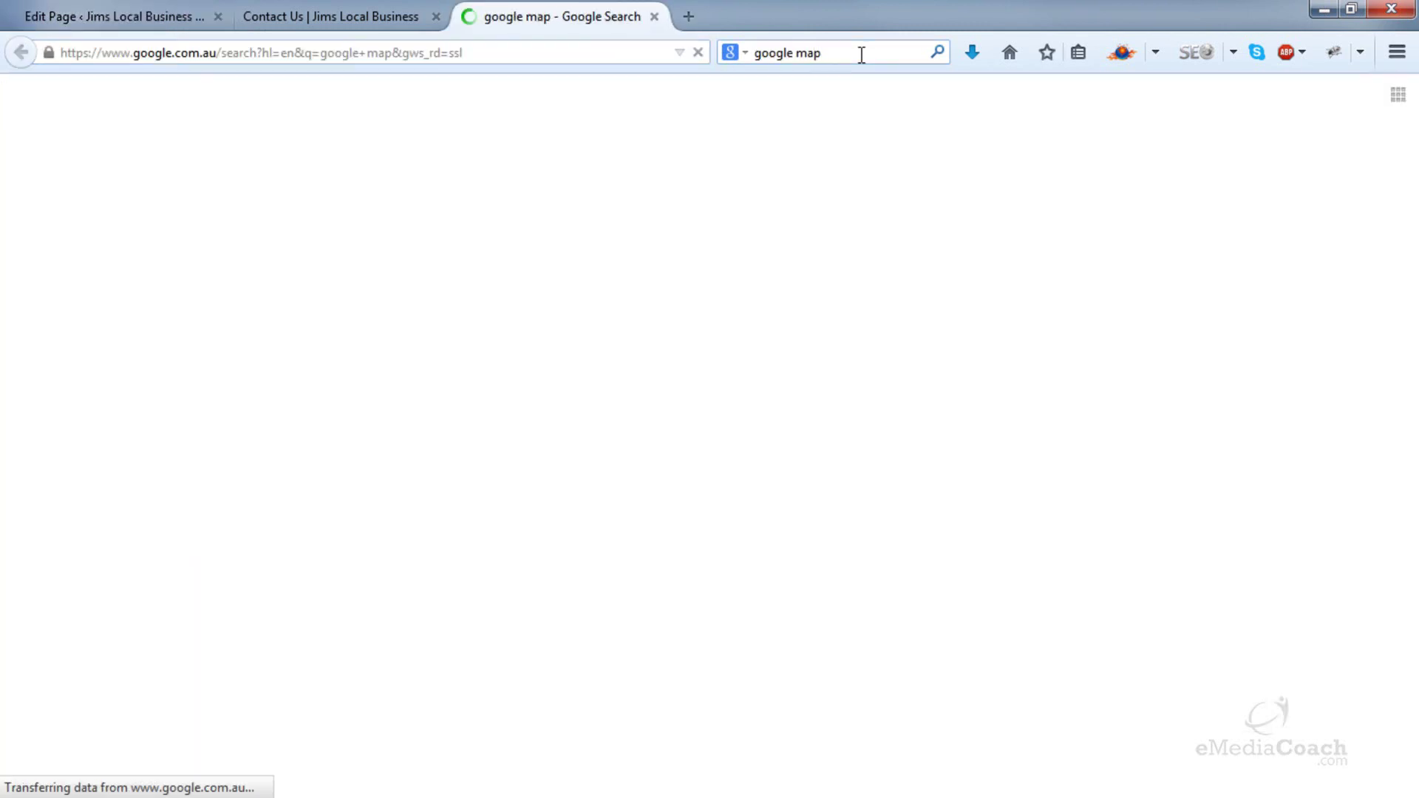
{"action": "left_click", "coordinate": [218, 335]}
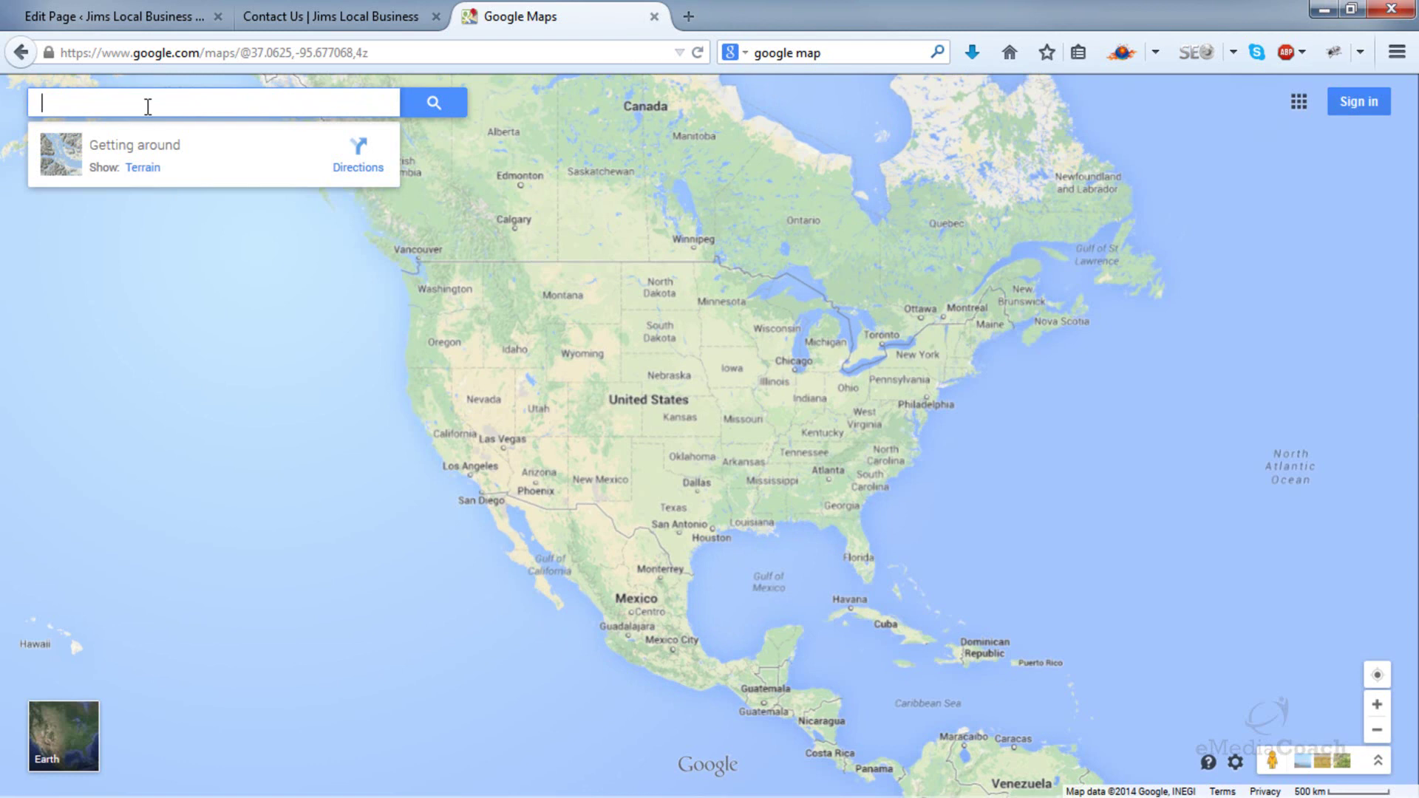
{"action": "type", "text": "ocean avenue"}
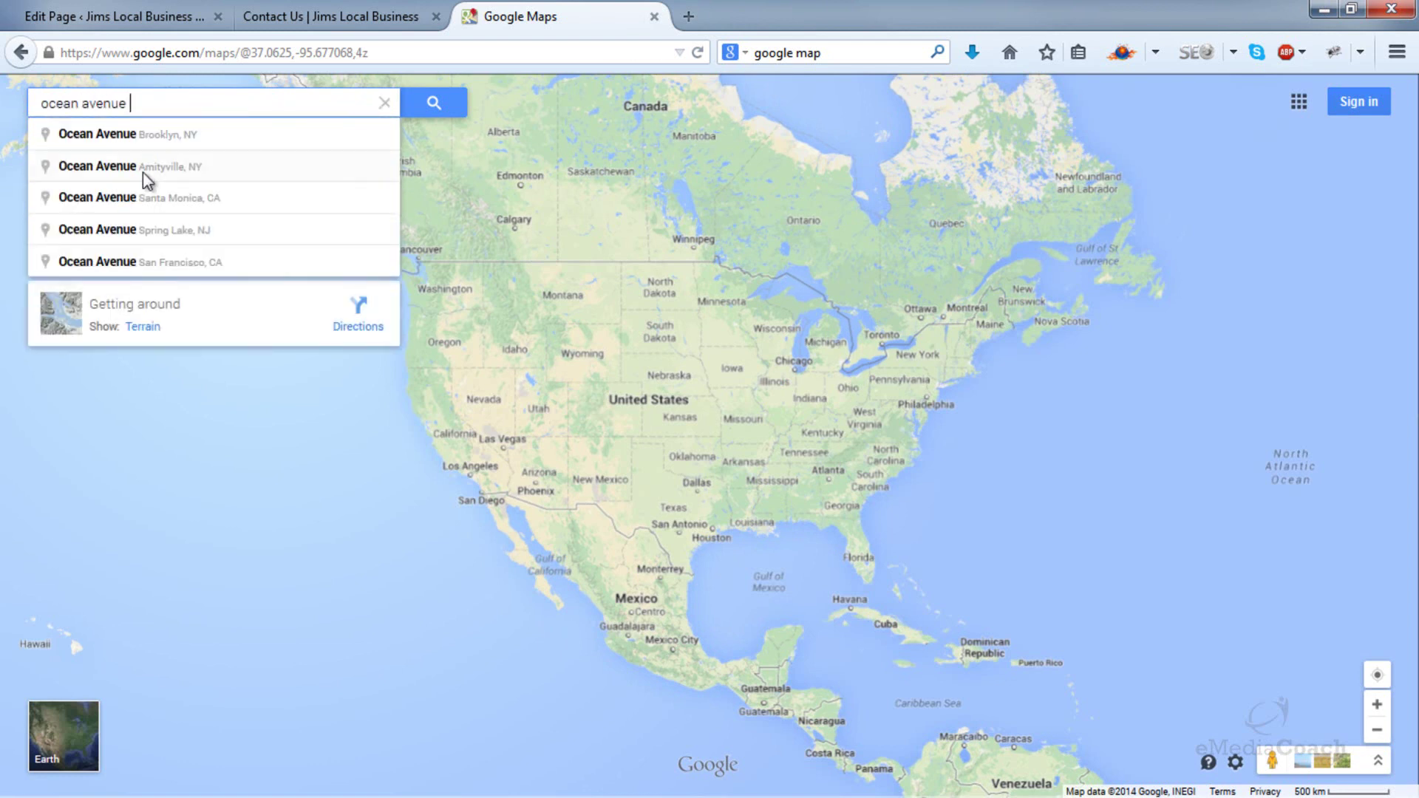
{"action": "left_click", "coordinate": [135, 194]}
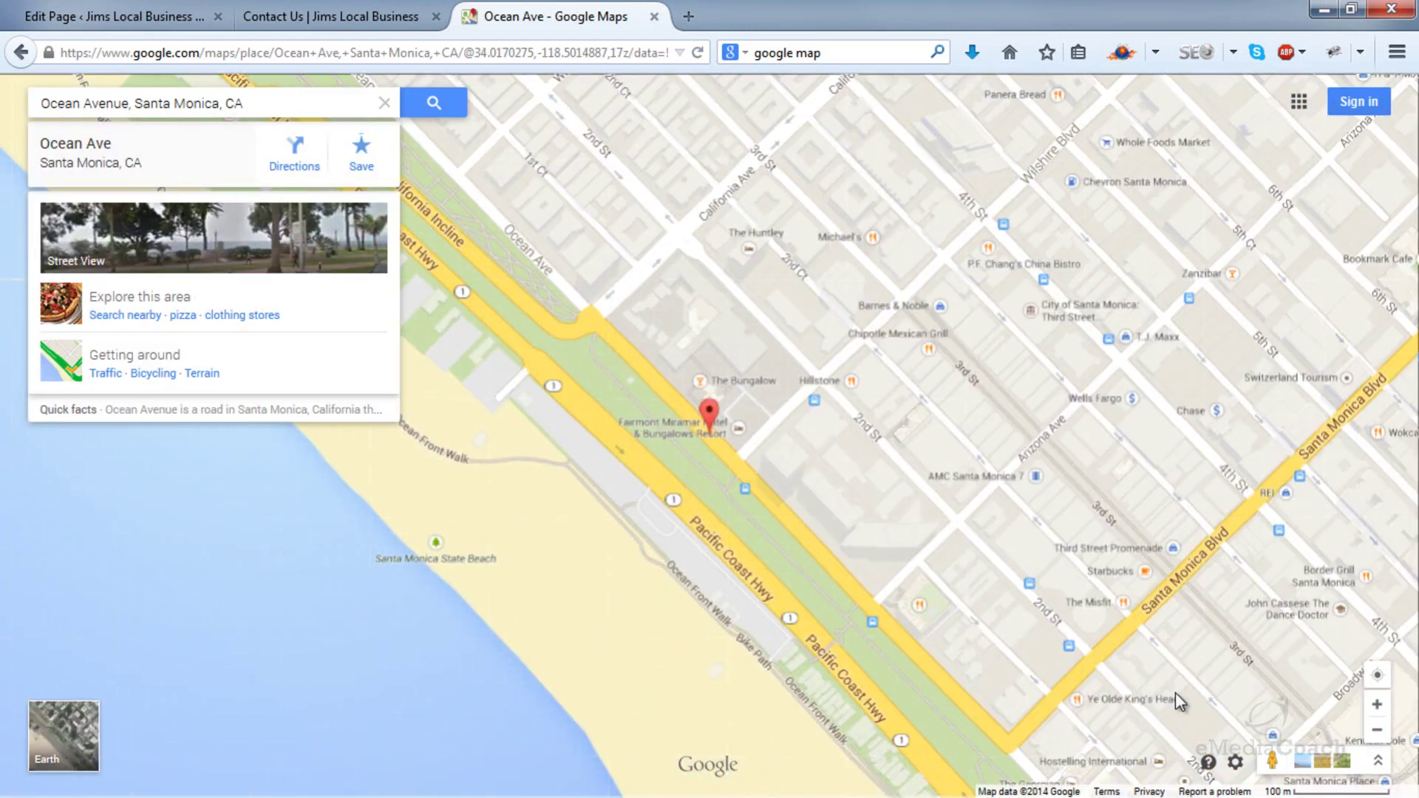
- Set the Ocean Avenue map's embed option to a custom size of 1000 x 450 and copy its embed code
{"action": "left_click", "coordinate": [1235, 762]}
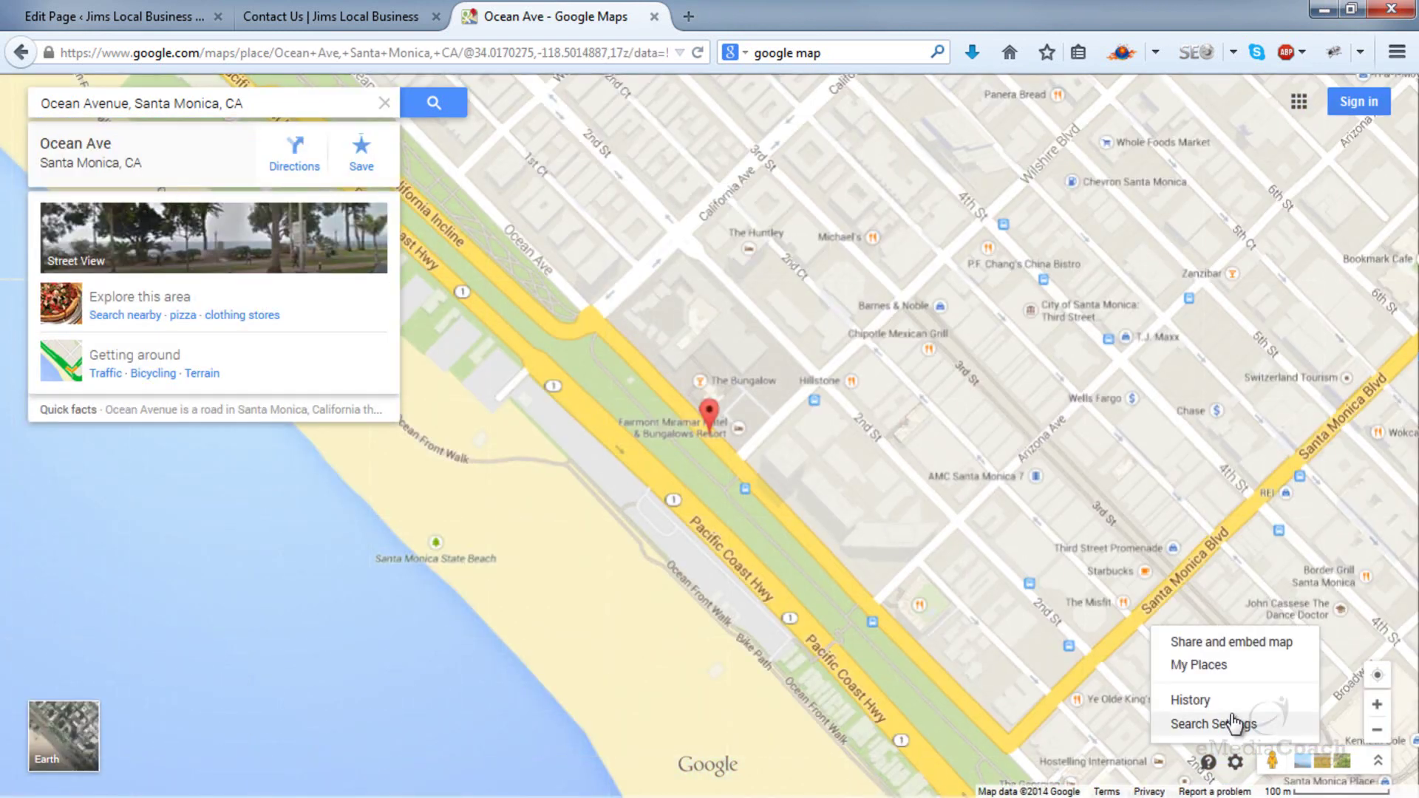
{"action": "left_click", "coordinate": [1190, 642]}
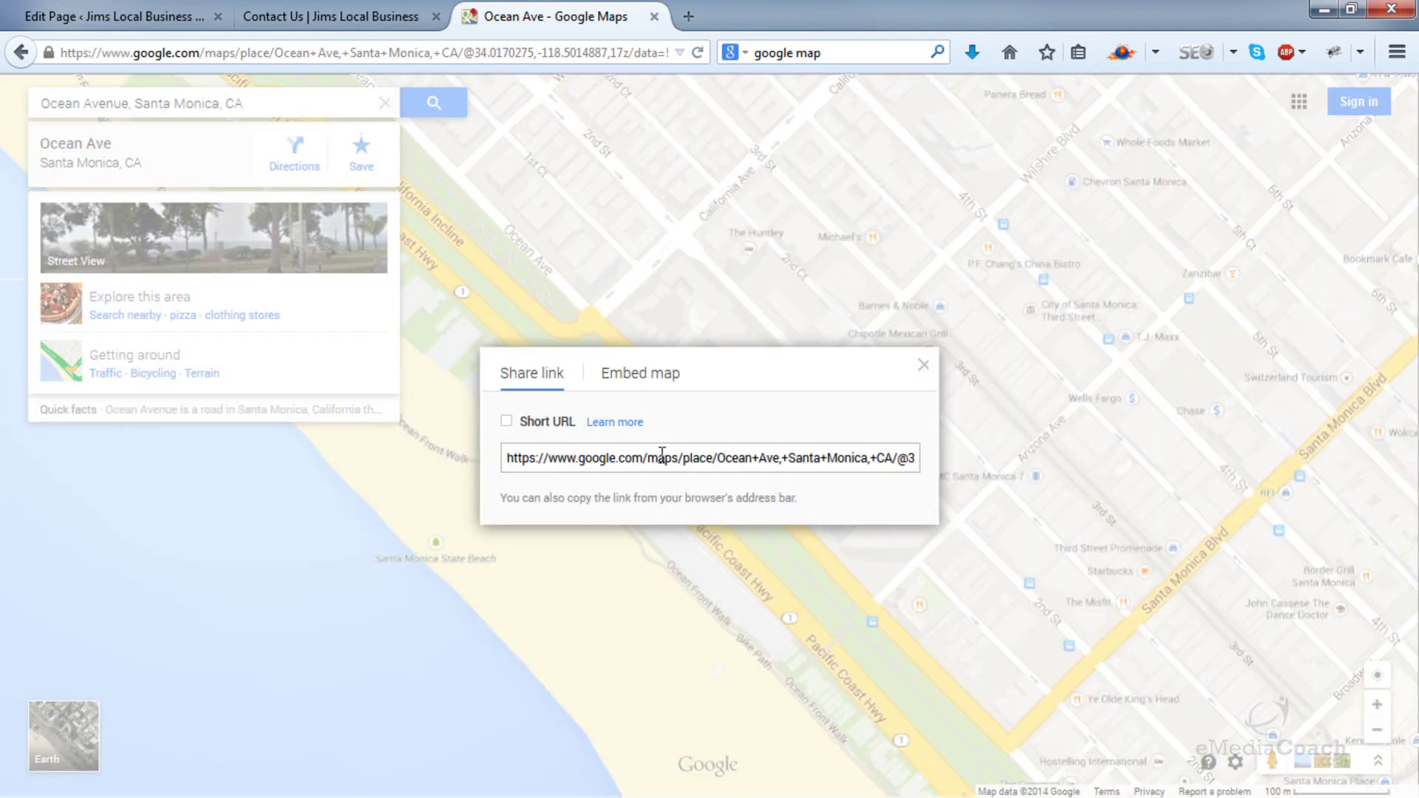
{"action": "left_click", "coordinate": [635, 380]}
{"action": "left_click", "coordinate": [491, 230]}
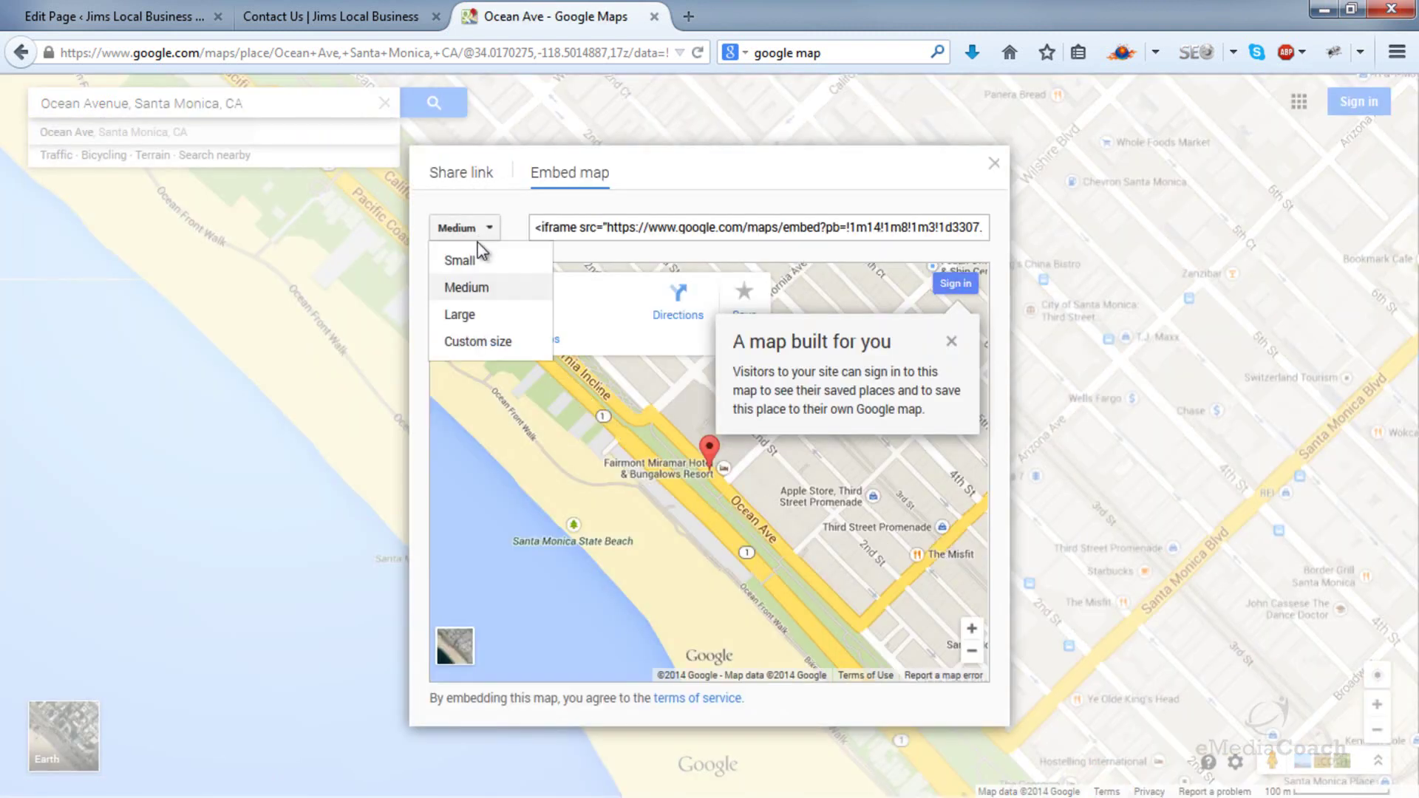
{"action": "left_click", "coordinate": [472, 340]}
{"action": "left_click_drag", "start_coordinate": [586, 418], "coordinate": [556, 415]}
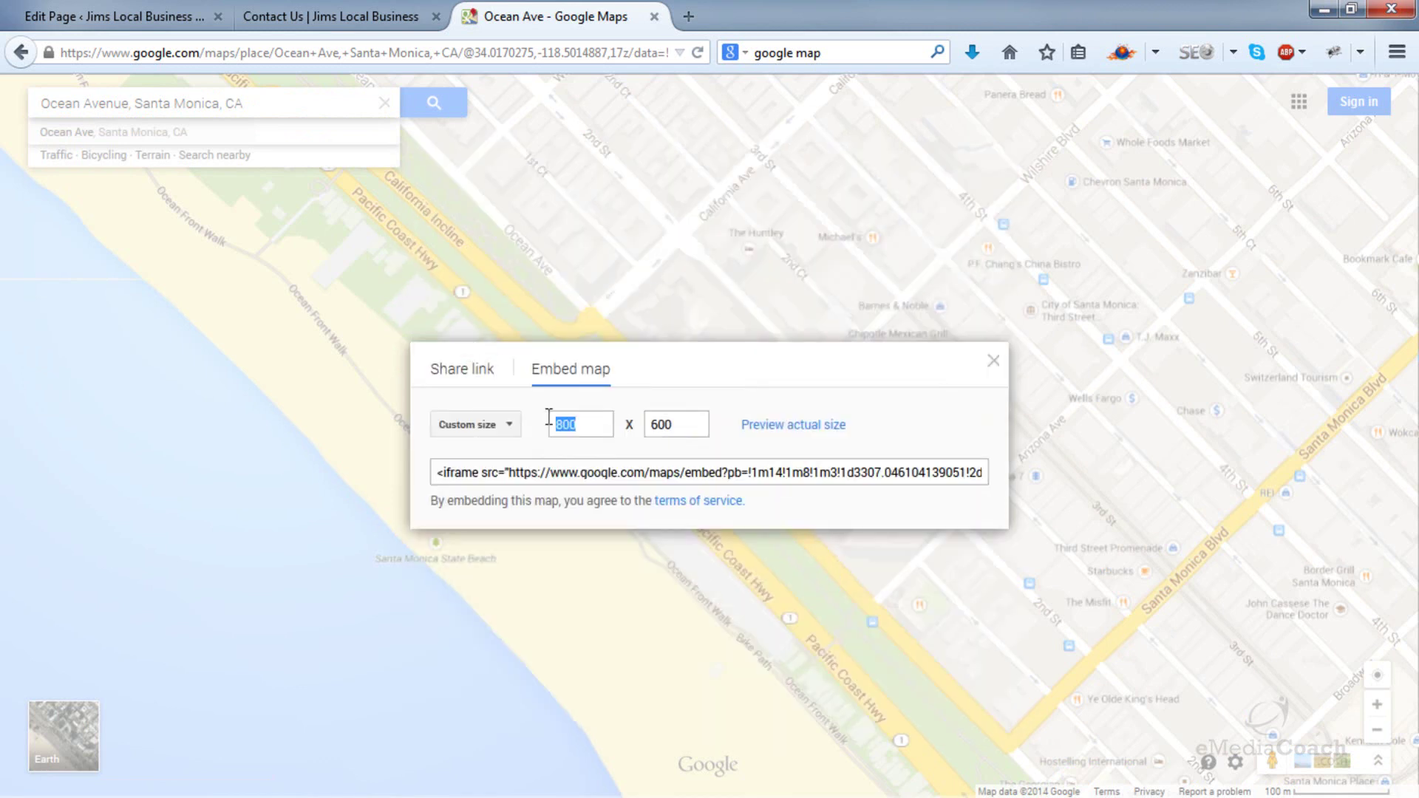
{"action": "type", "text": "1000"}
{"action": "left_click_drag", "start_coordinate": [693, 429], "coordinate": [633, 429]}
{"action": "type", "text": "400"}
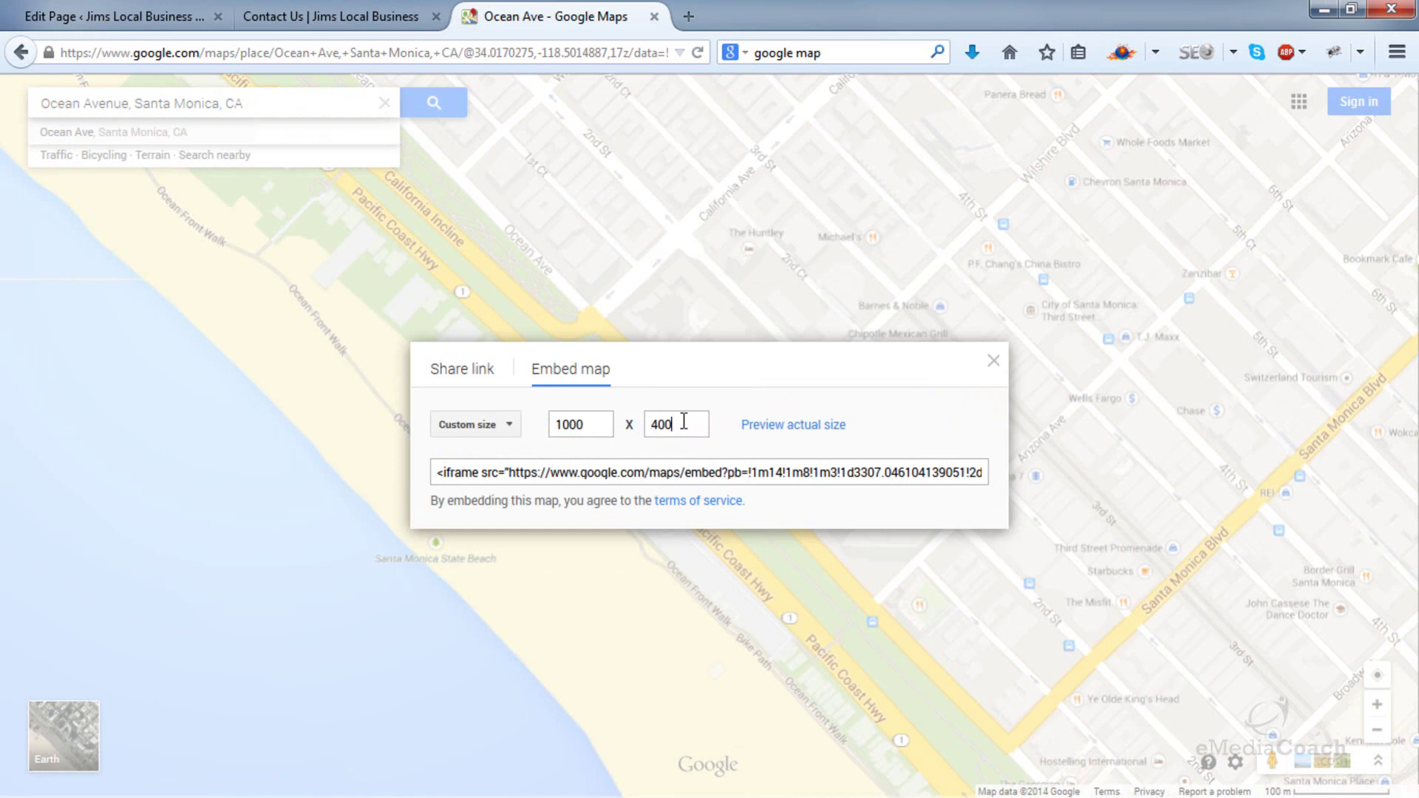
{"action": "left_click_drag", "start_coordinate": [682, 424], "coordinate": [632, 420]}
{"action": "type", "text": "450"}
{"action": "left_click", "coordinate": [526, 472]}
{"action": "right_click", "coordinate": [529, 473]}
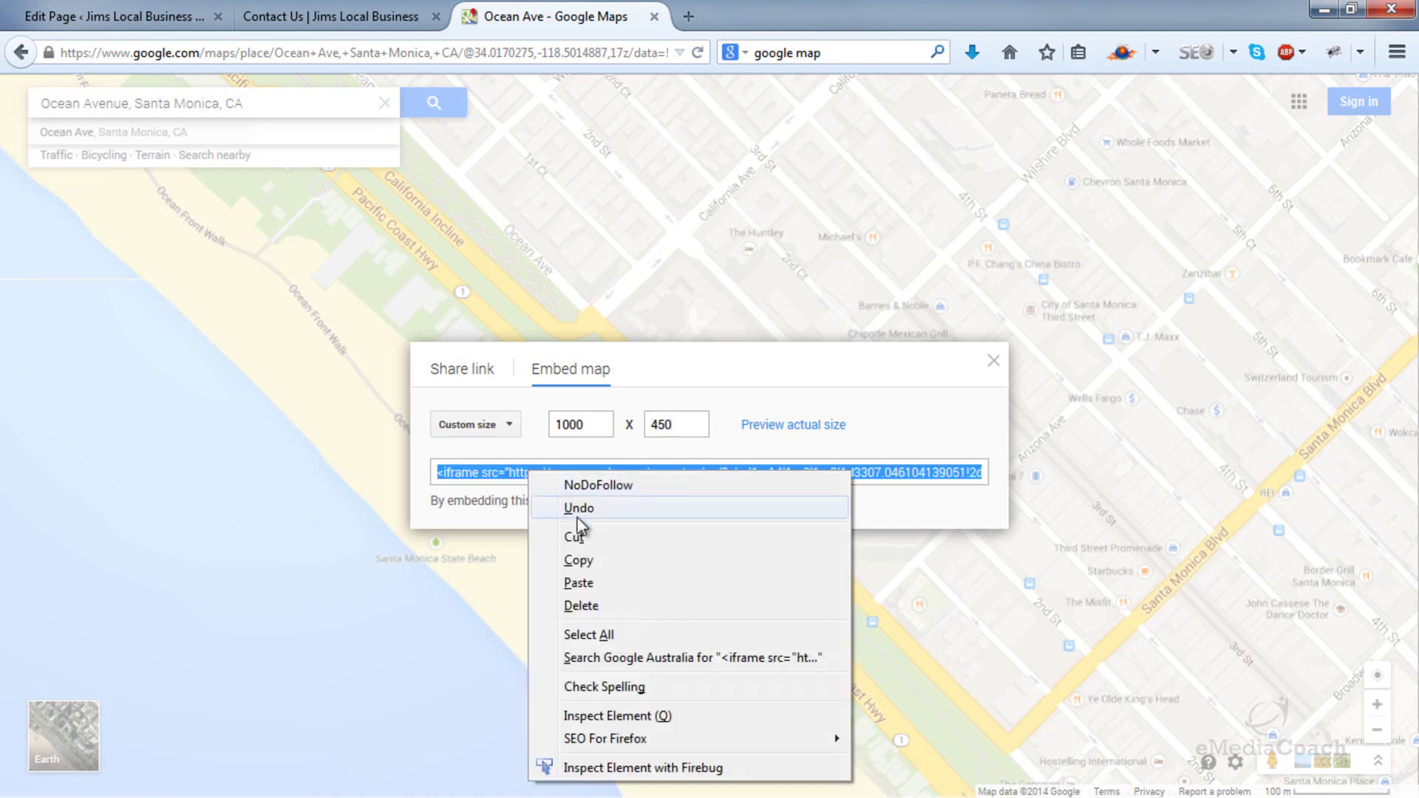
{"action": "left_click", "coordinate": [584, 561]}
- Paste the map's iframe code below the contact form shortcode in the Contact Us page's text and update the page
{"action": "left_click", "coordinate": [310, 17]}
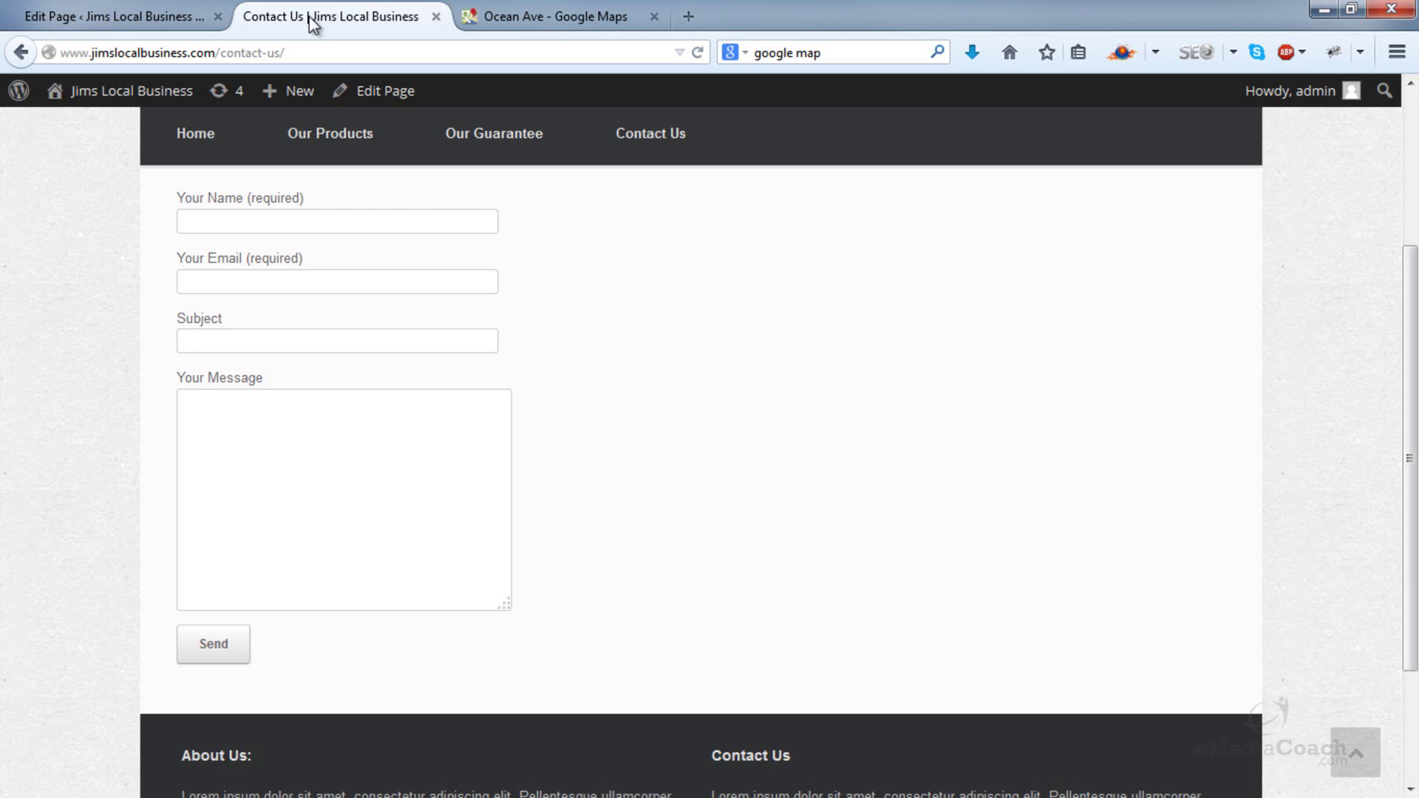
{"action": "left_click", "coordinate": [122, 10]}
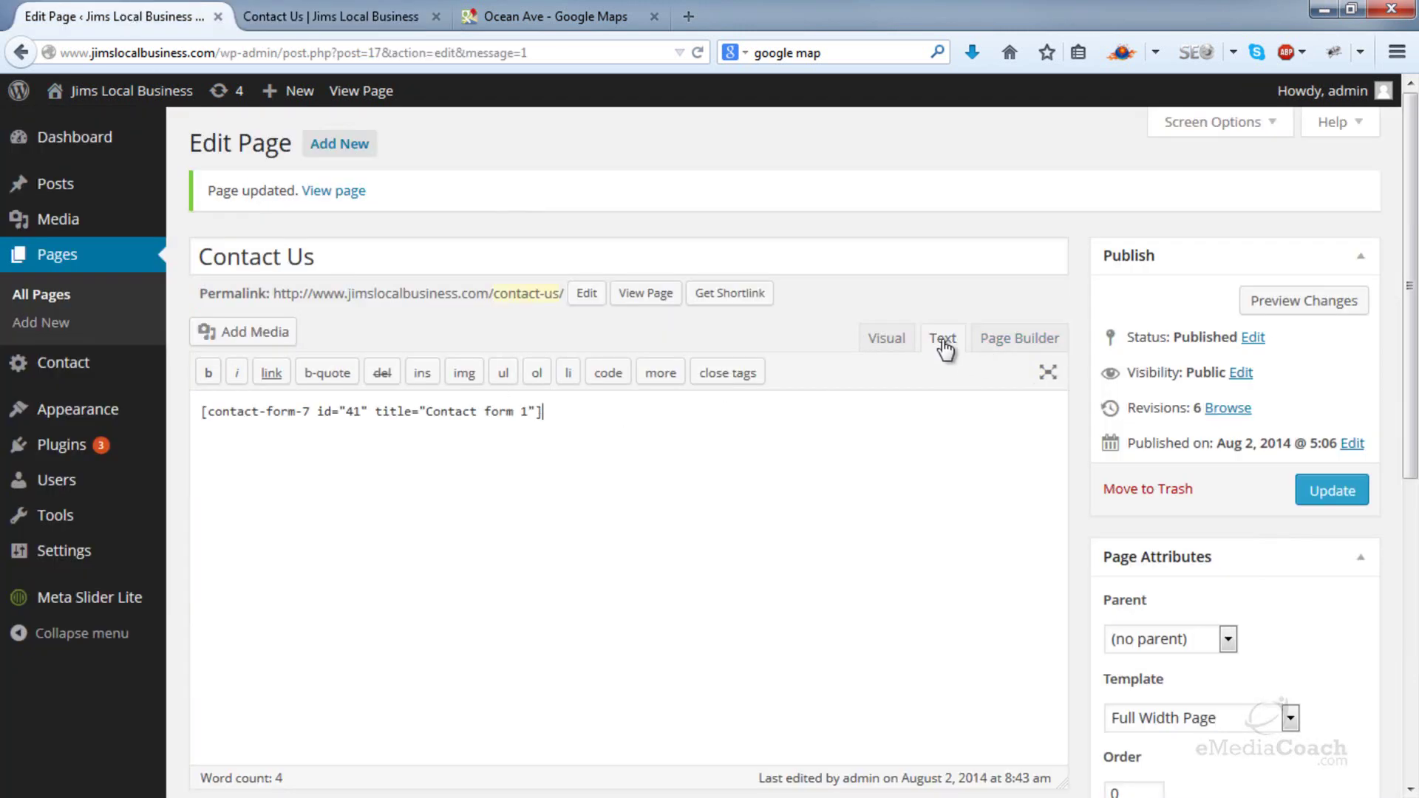
{"action": "left_click", "coordinate": [911, 424]}
{"action": "key", "text": "Return"}
{"action": "right_click", "coordinate": [282, 463]}
{"action": "left_click", "coordinate": [369, 576]}
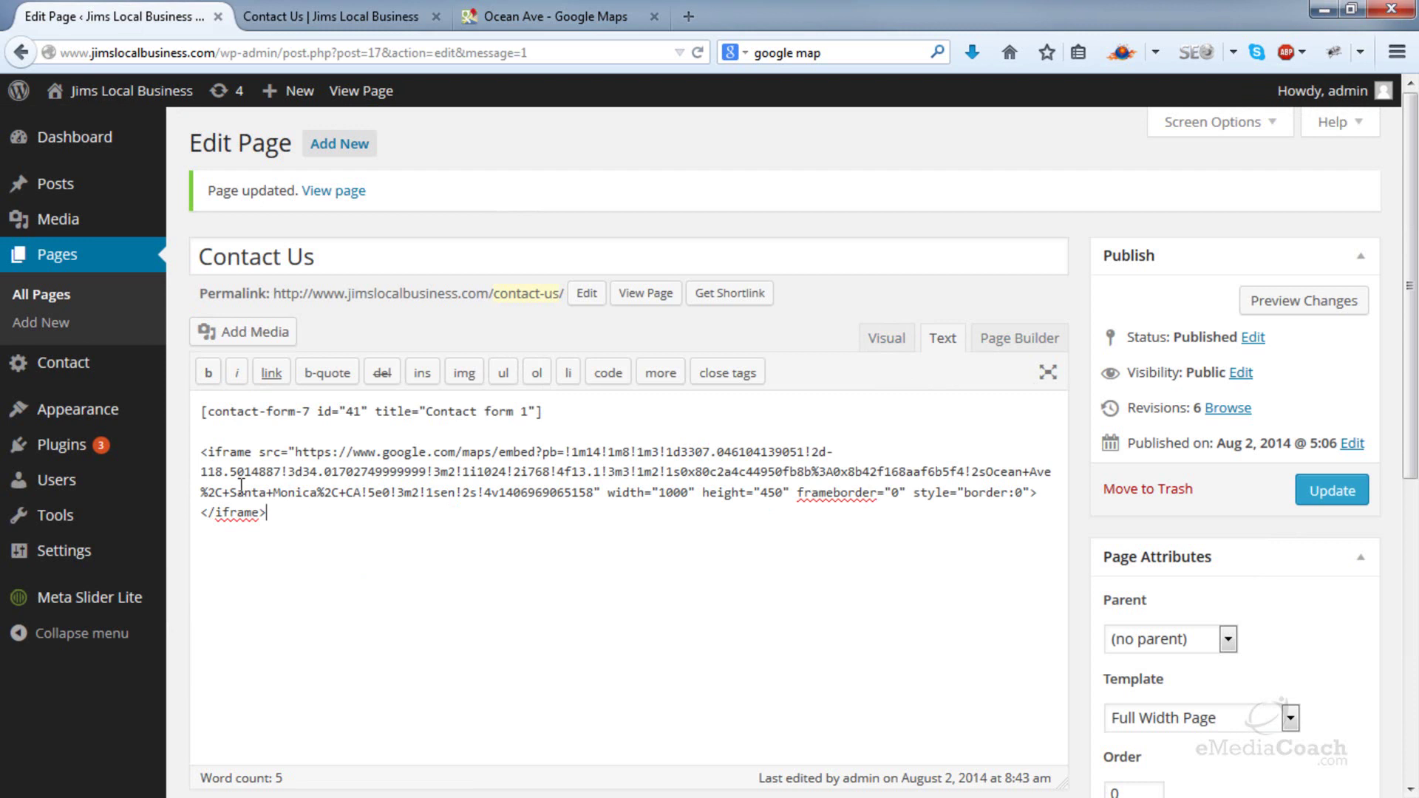
{"action": "left_click_drag", "start_coordinate": [268, 514], "coordinate": [186, 454]}
{"action": "left_click", "coordinate": [443, 561]}
{"action": "left_click", "coordinate": [1318, 501]}
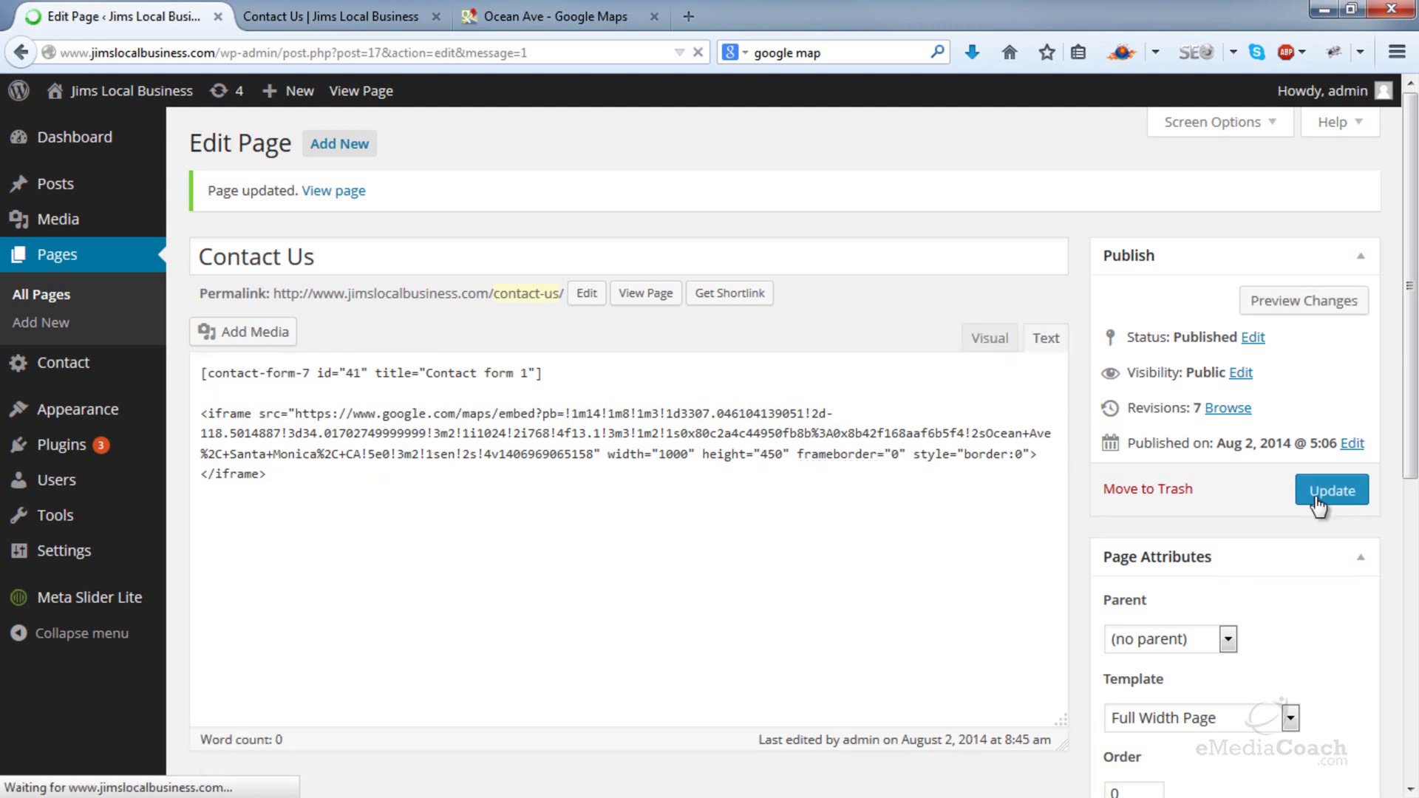
- Reload the live Contact Us page and examine the embedded map below the contact form, panning it slightly
{"action": "left_click", "coordinate": [375, 9]}
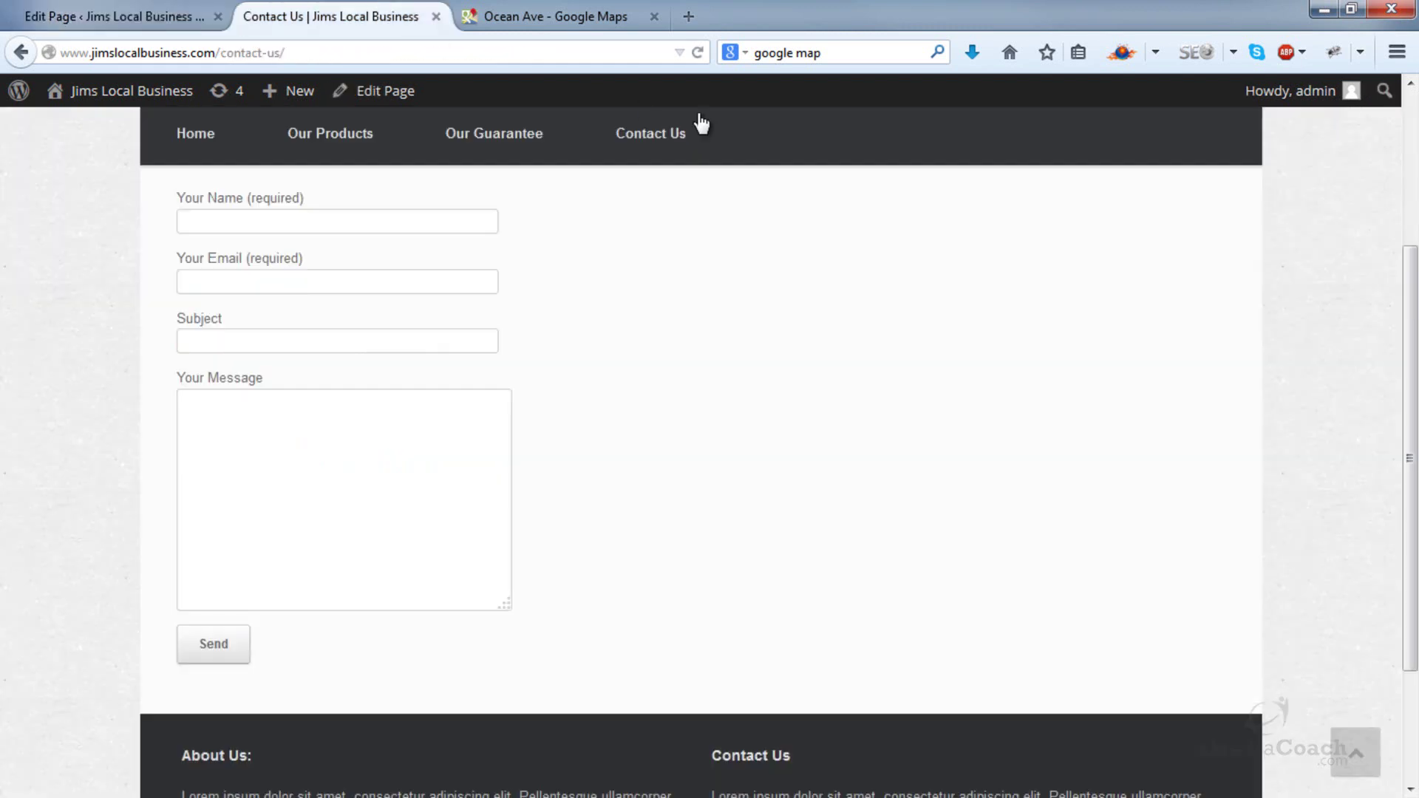
{"action": "left_click", "coordinate": [698, 53]}
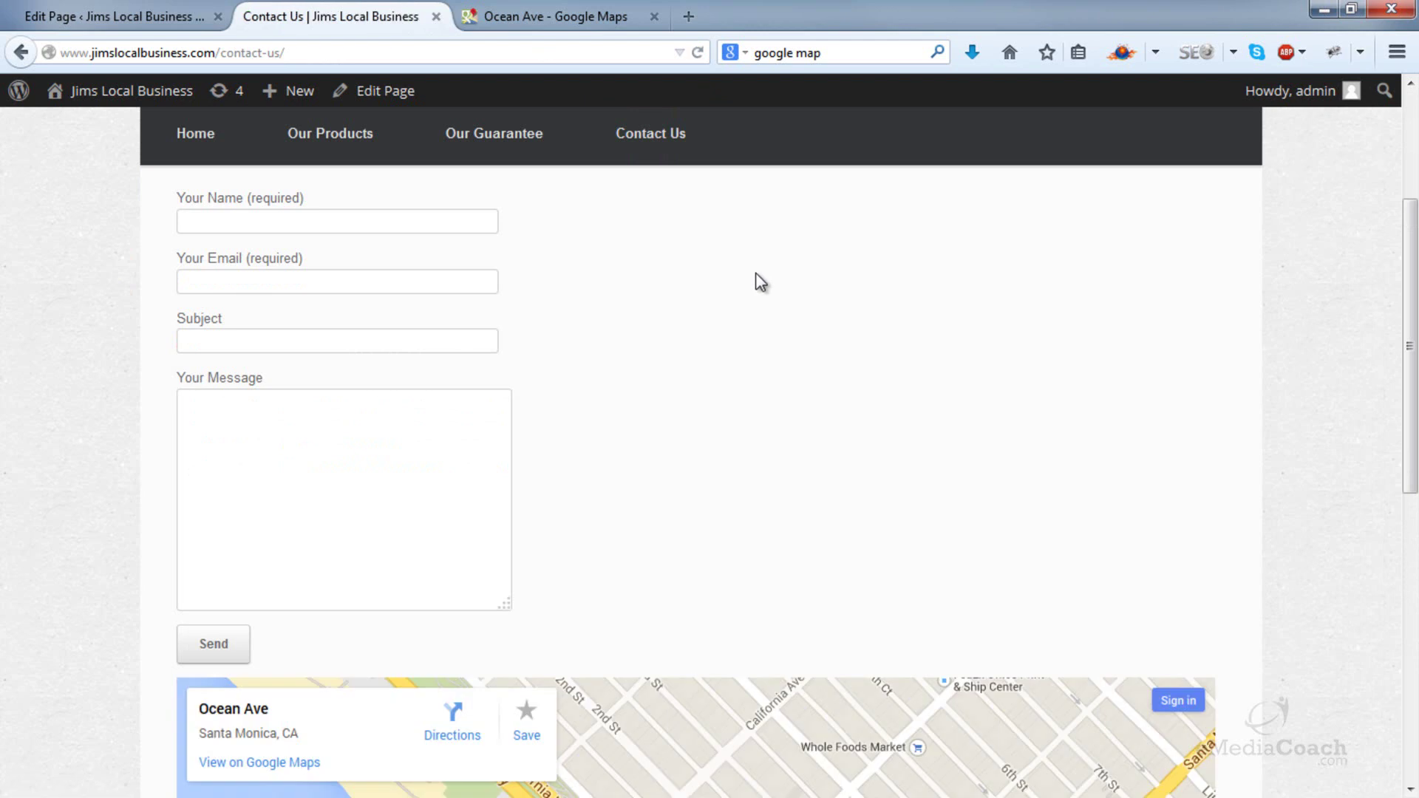
{"action": "scroll", "coordinate": [913, 368], "scroll_direction": "down", "scroll_amount": 5}
{"action": "scroll", "coordinate": [912, 368], "scroll_direction": "down", "scroll_amount": 2}
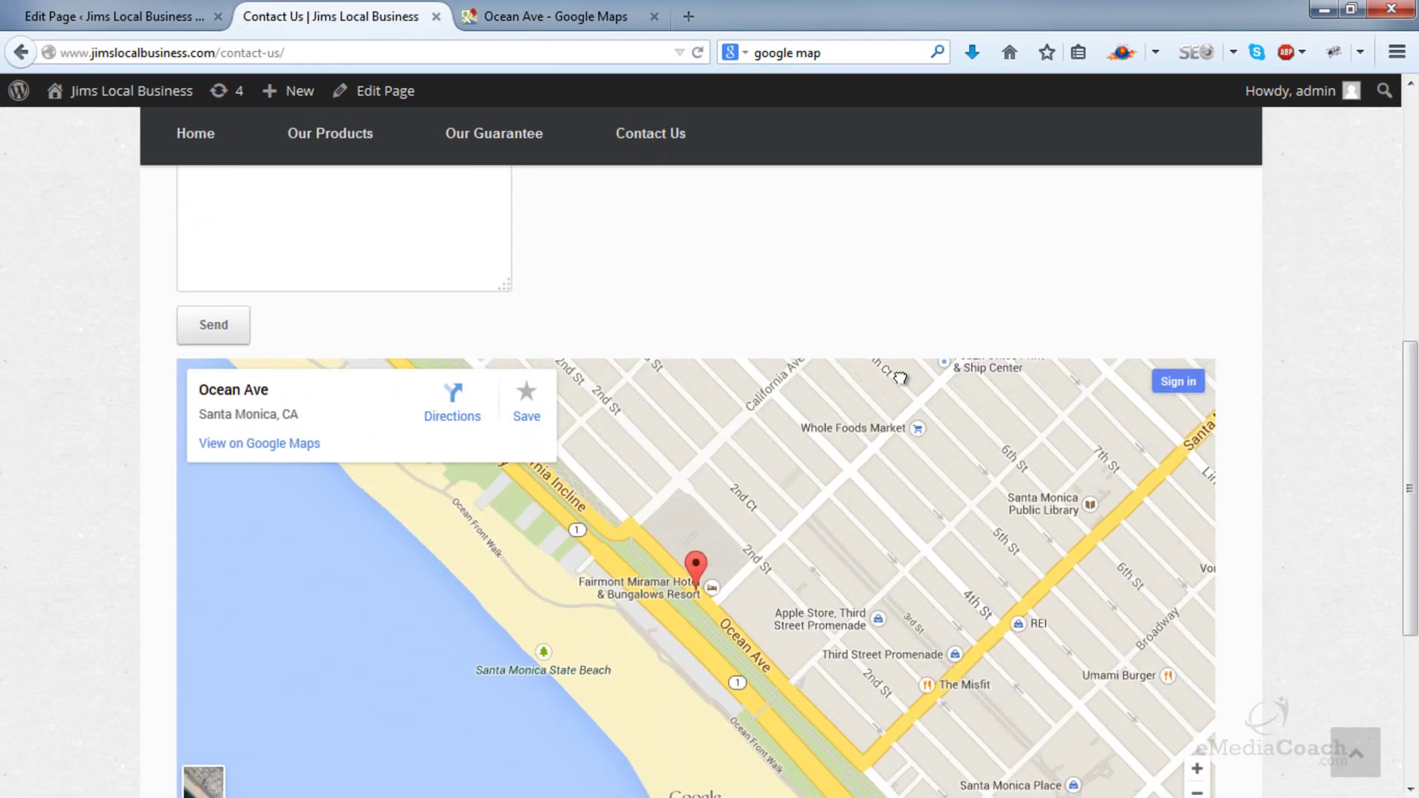
{"action": "left_click_drag", "start_coordinate": [802, 587], "coordinate": [819, 522]}
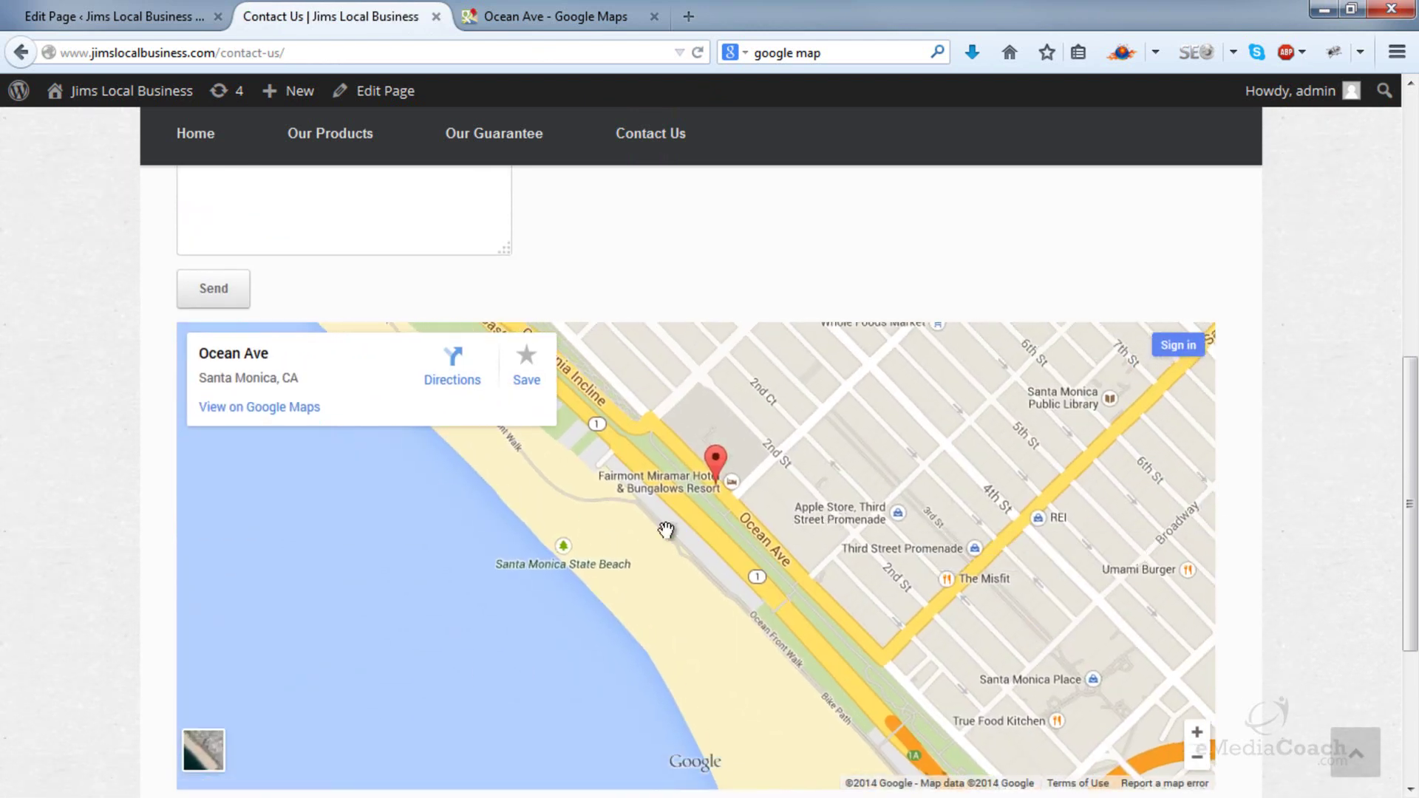
- In the Contact Us page's visual editor, add "Phone:" and "Address:" lines with the business's phone number and address above the contact form shortcode
{"action": "left_click", "coordinate": [169, 16]}
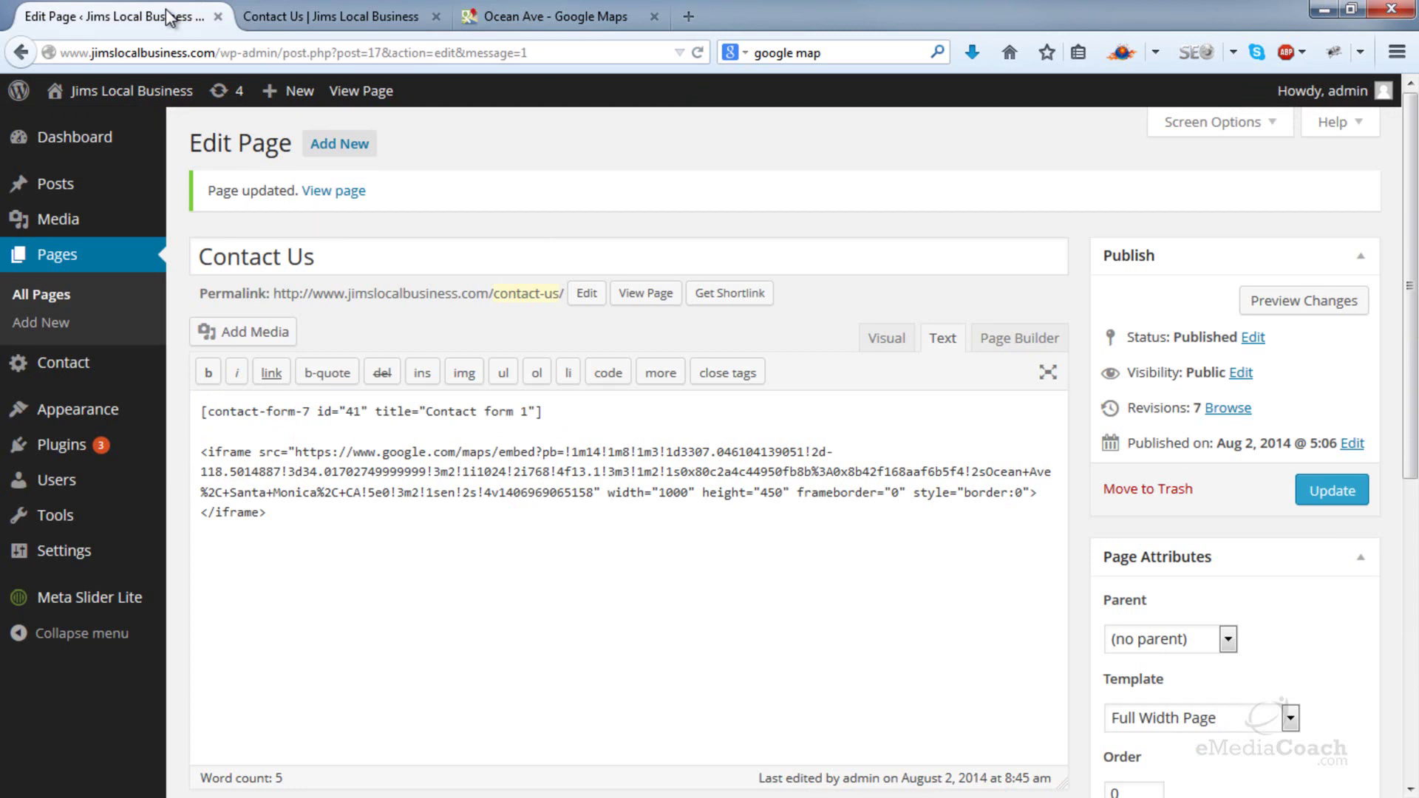
{"action": "left_click", "coordinate": [887, 343]}
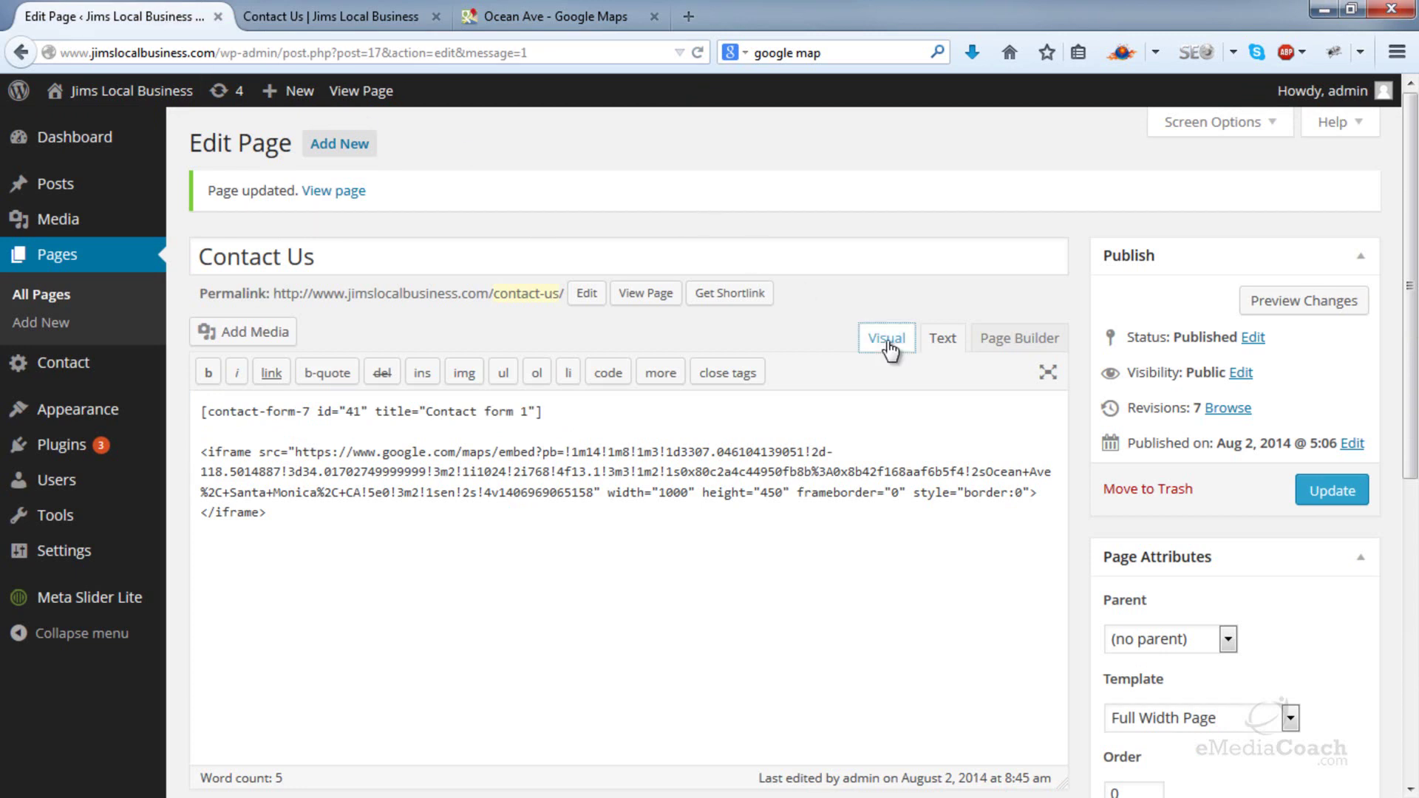
{"action": "left_click", "coordinate": [555, 442]}
{"action": "key", "text": "Return"}
{"action": "key", "text": "BackSpace"}
{"action": "left_click", "coordinate": [202, 445]}
{"action": "key", "text": "Return"}
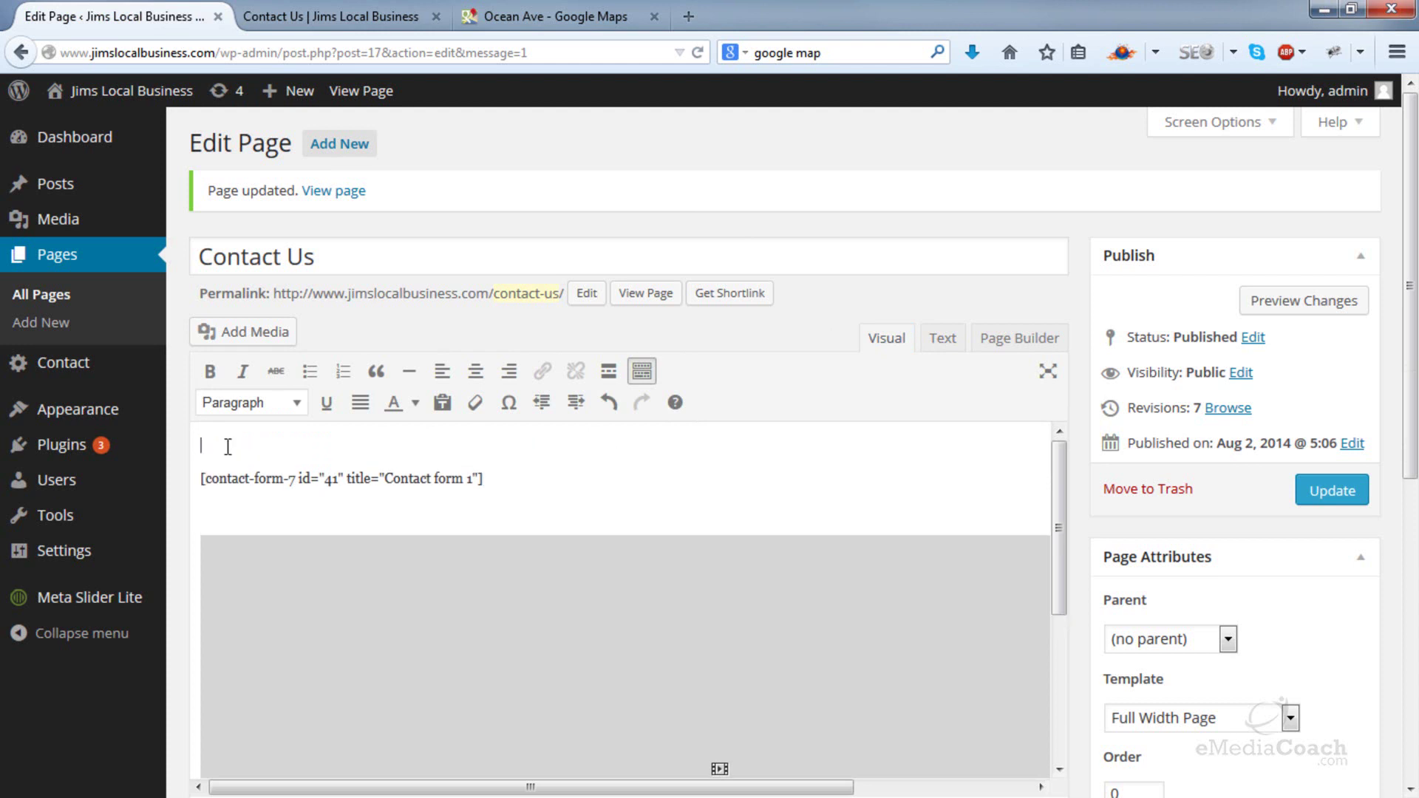
{"action": "type", "text": "Phone: (212) 844-XXXX"}
{"action": "key", "text": "Return"}
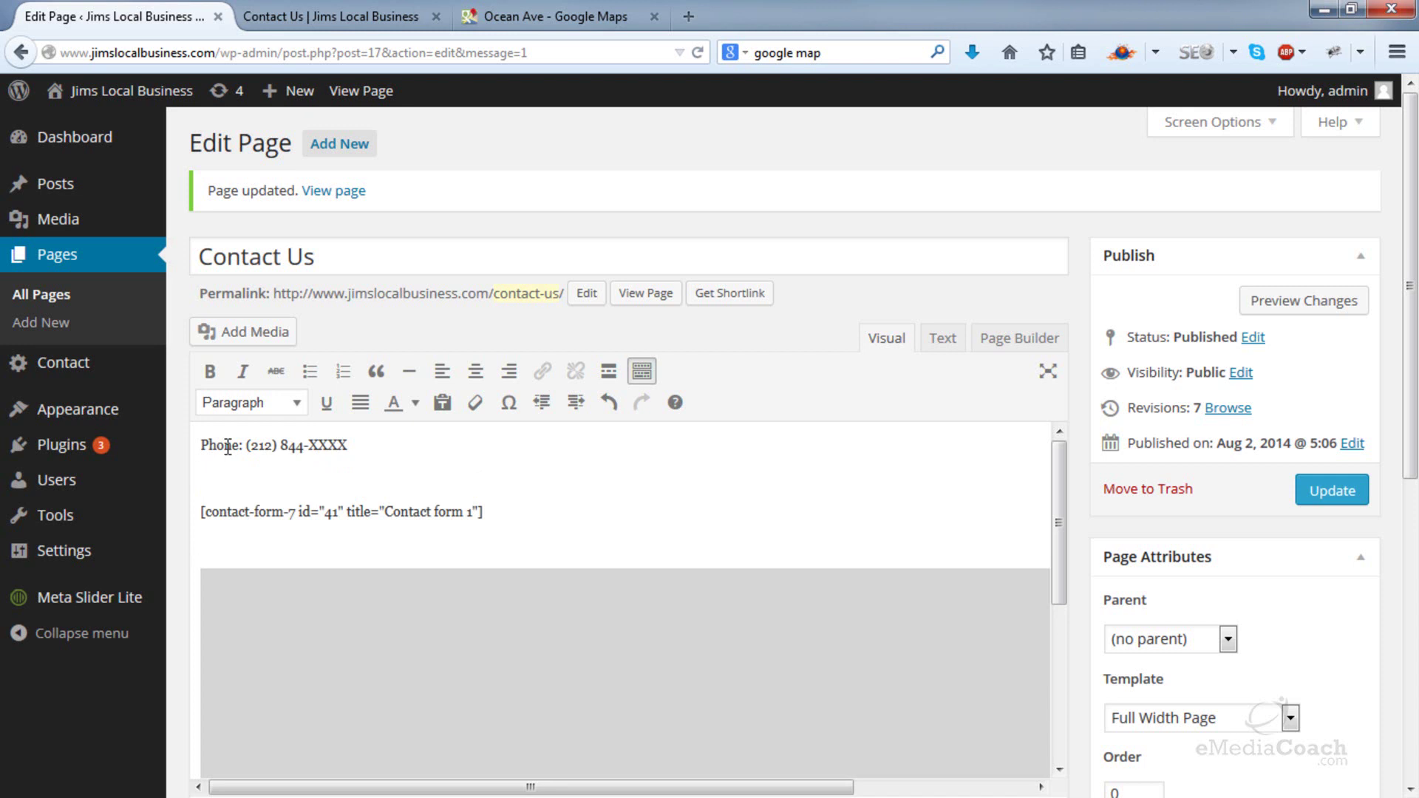
{"action": "type", "text": "Address: Ocean Avenue, Santa Monica CA"}
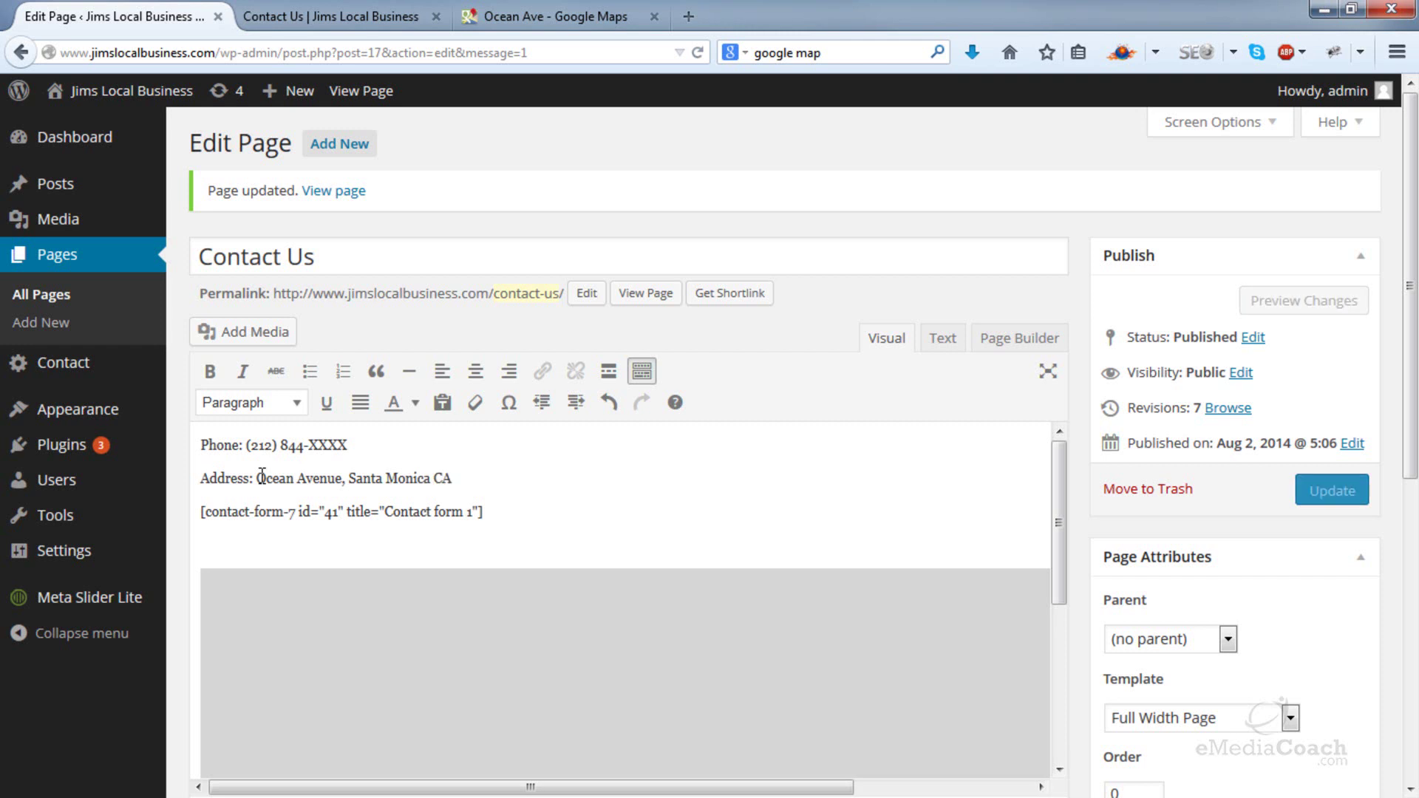
- Add the line "Find Us:" between the contact form shortcode and the embedded map
{"action": "left_click", "coordinate": [232, 544]}
{"action": "type", "text": "Find Us"}
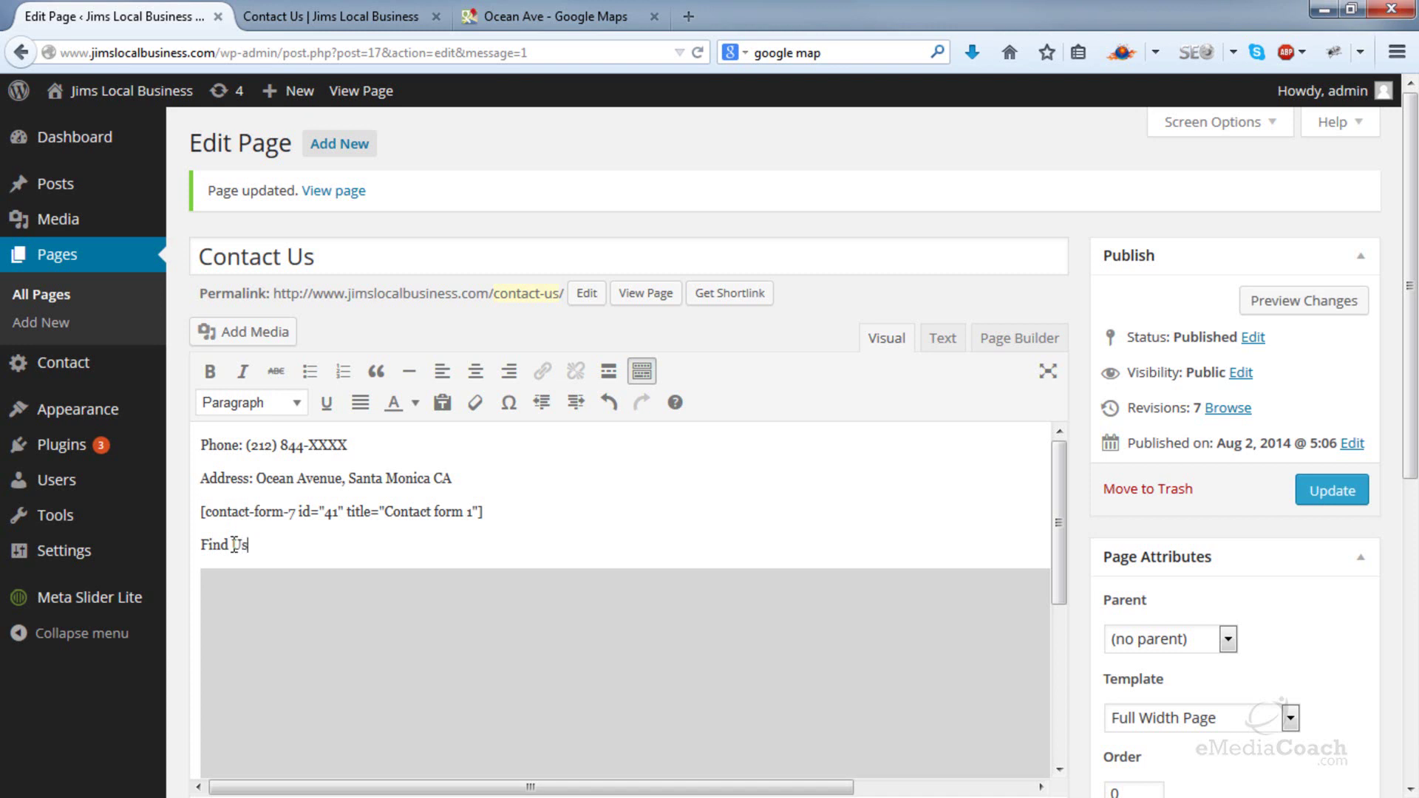
{"action": "type", "text": ":"}
- Make the "Find Us:", "Phone:" and "Address:" labels bold and update the Contact Us page
{"action": "left_click_drag", "start_coordinate": [272, 550], "coordinate": [191, 543]}
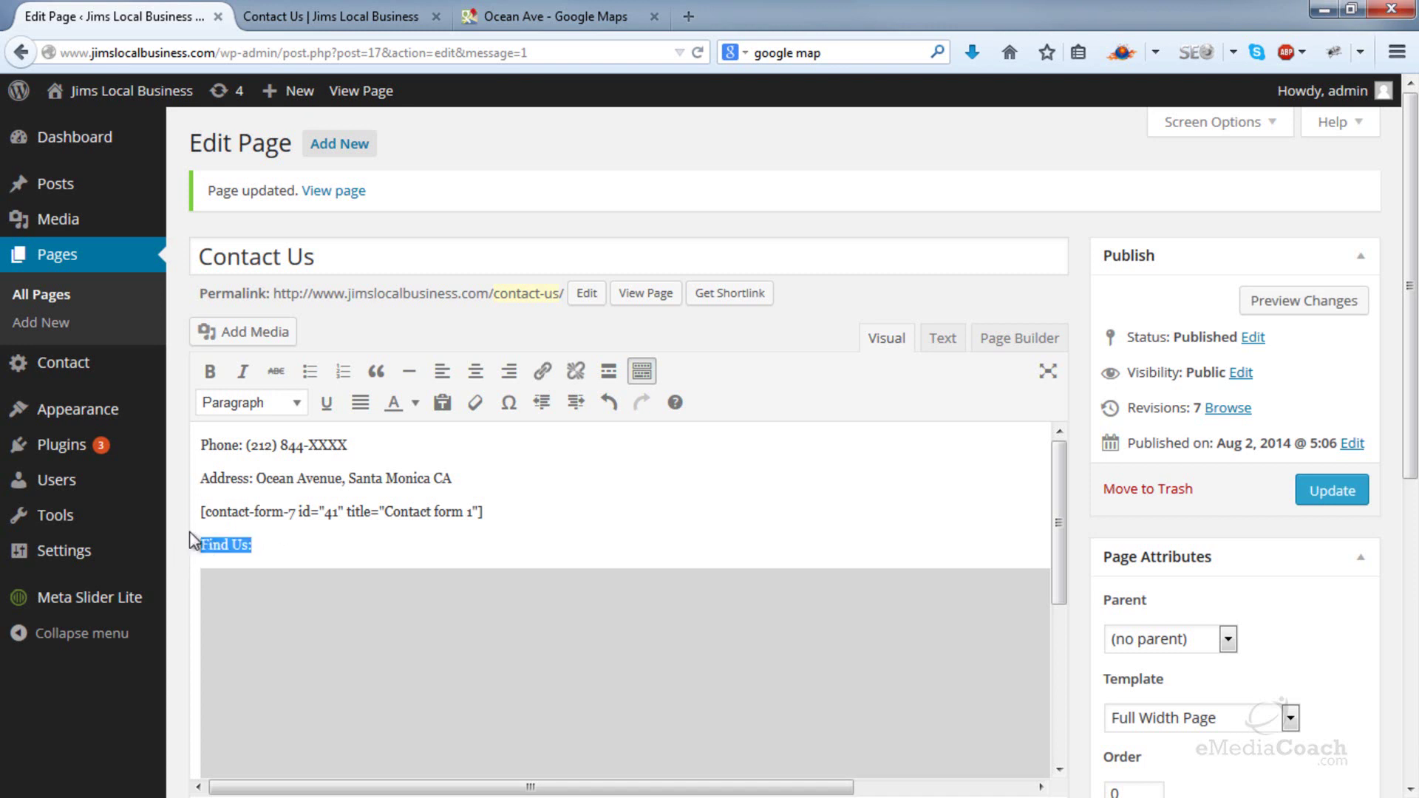
{"action": "left_click", "coordinate": [213, 373]}
{"action": "left_click_drag", "start_coordinate": [252, 445], "coordinate": [181, 446]}
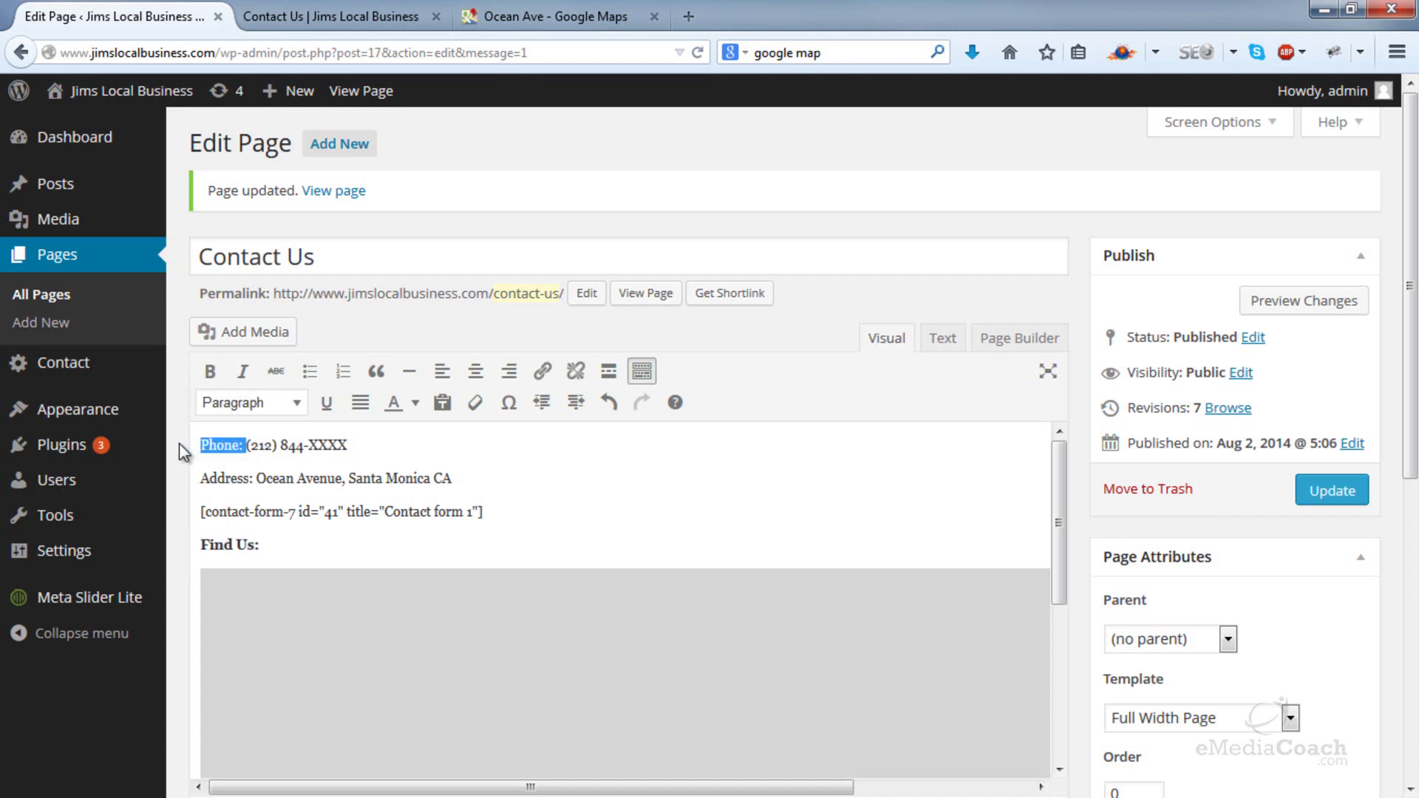
{"action": "left_click", "coordinate": [222, 374]}
{"action": "left_click_drag", "start_coordinate": [255, 479], "coordinate": [194, 480]}
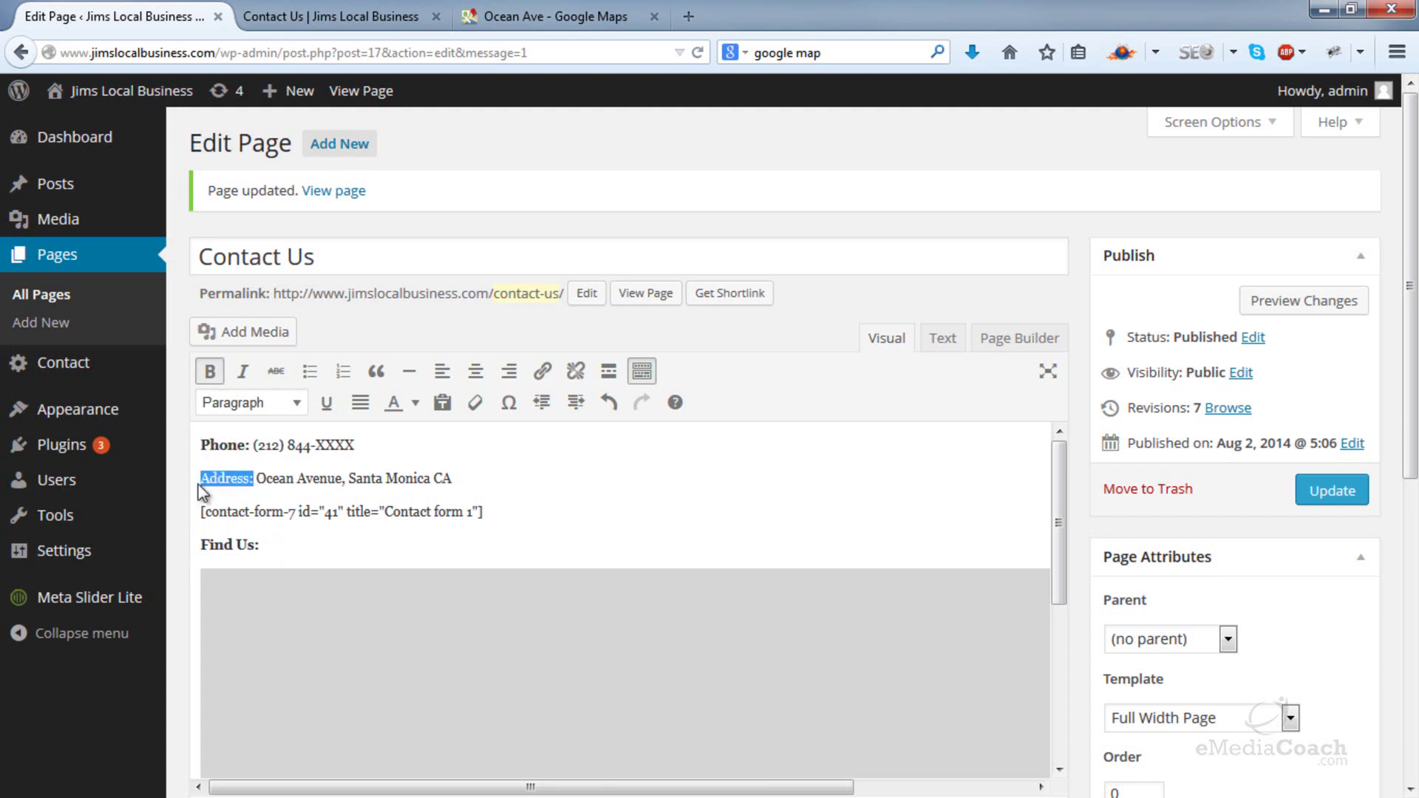
{"action": "left_click", "coordinate": [211, 371]}
{"action": "left_click", "coordinate": [609, 533]}
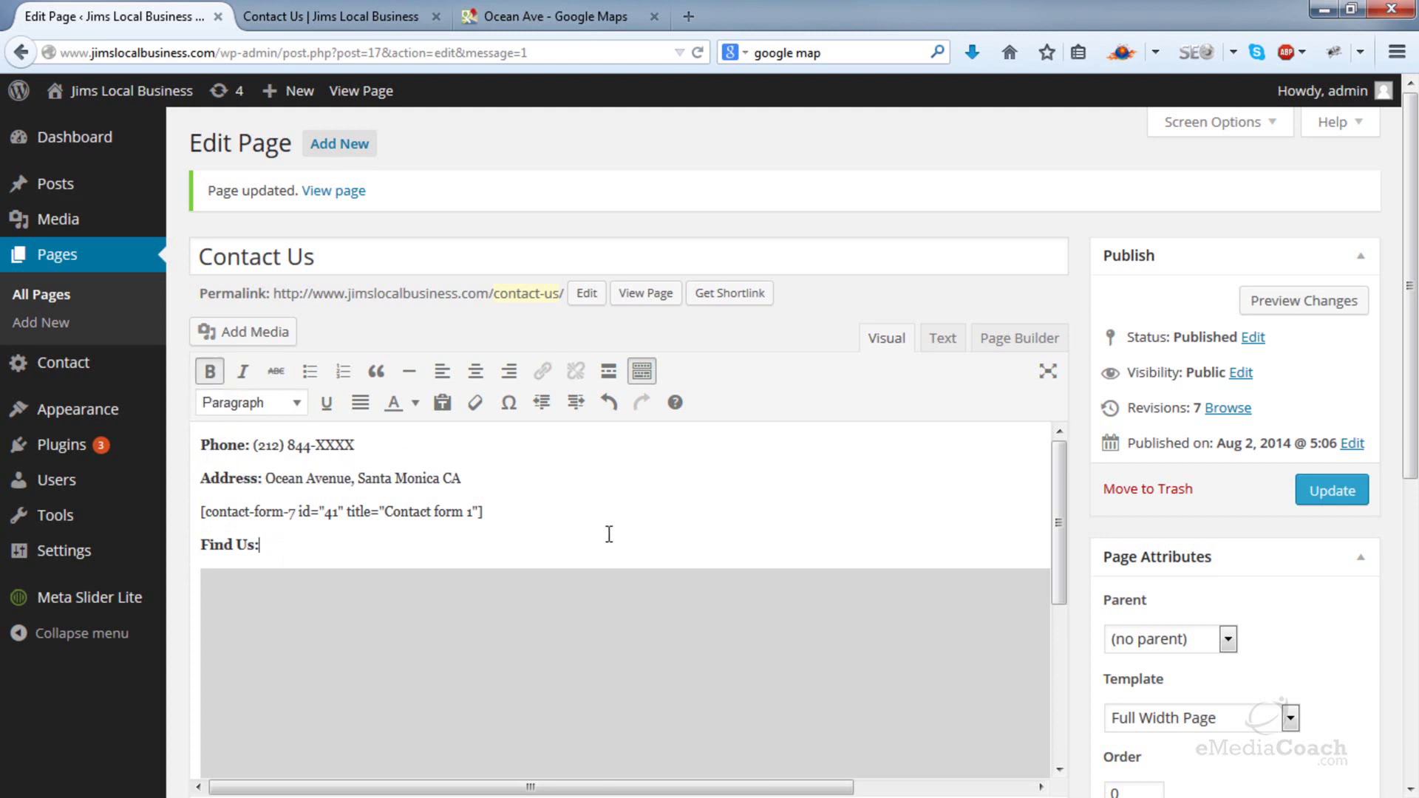
{"action": "left_click", "coordinate": [1344, 495]}
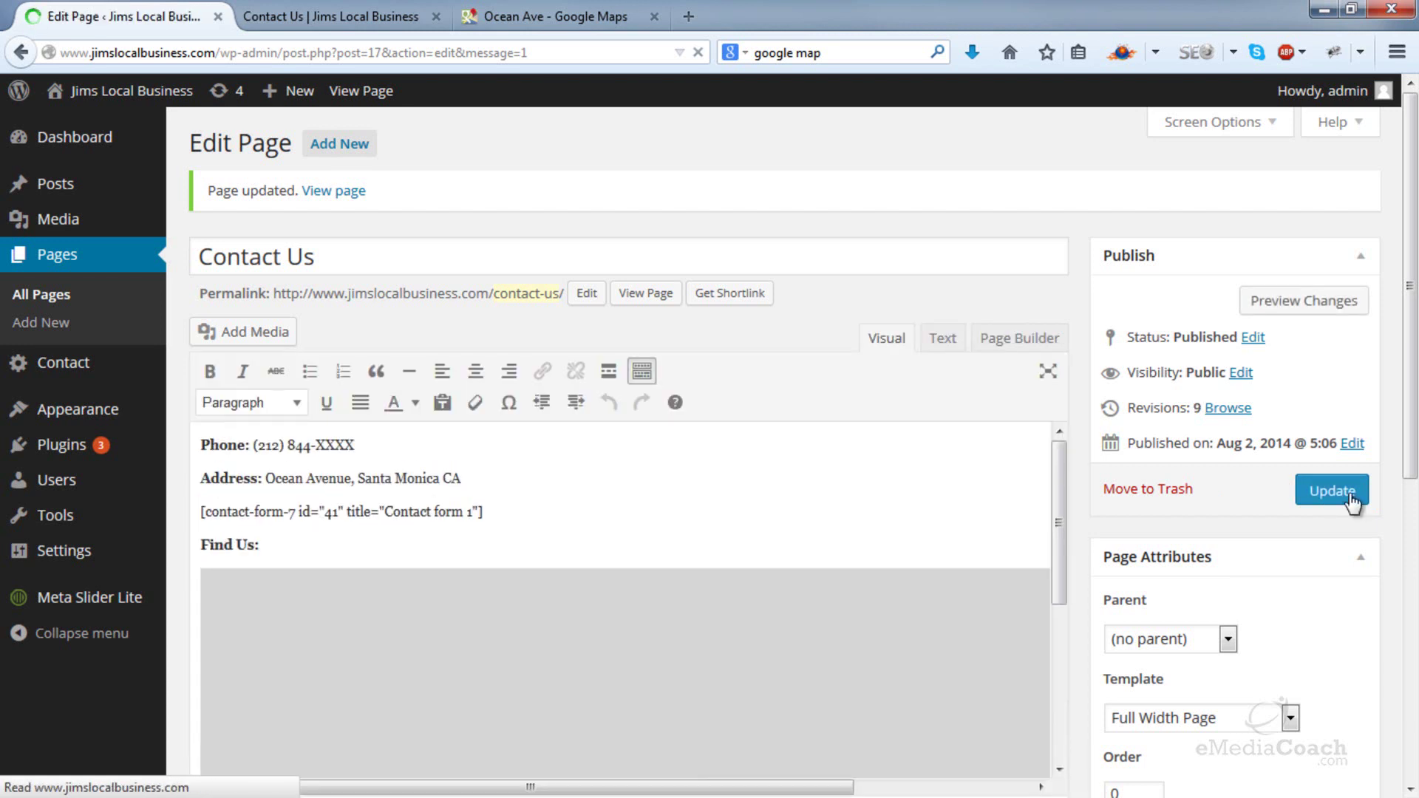
- Reload the live Contact Us page and examine the contact details, form and "Find Us:" map, panning the map slightly
{"action": "left_click", "coordinate": [344, 13]}
{"action": "left_click", "coordinate": [696, 55]}
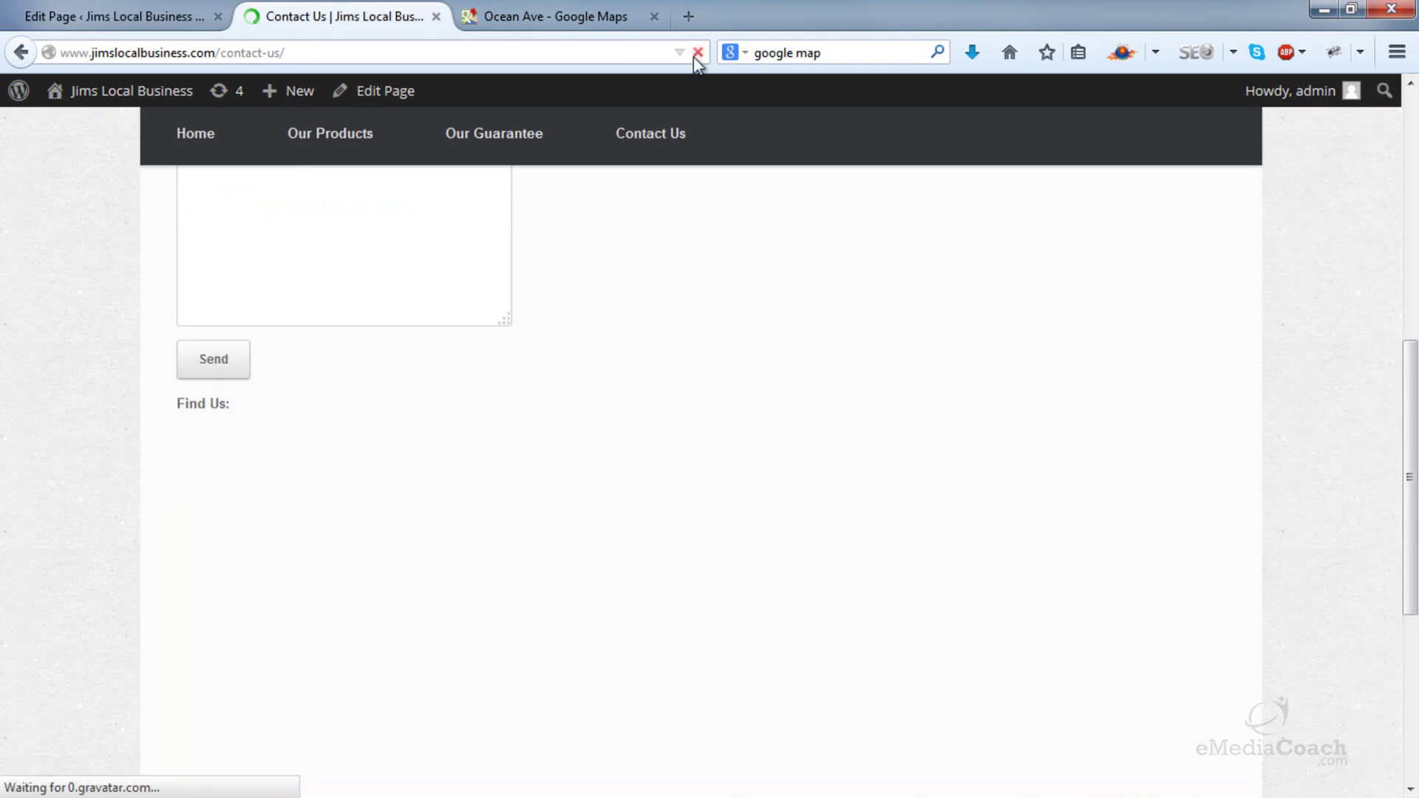
{"action": "scroll", "coordinate": [1257, 381], "scroll_direction": "up", "scroll_amount": 3}
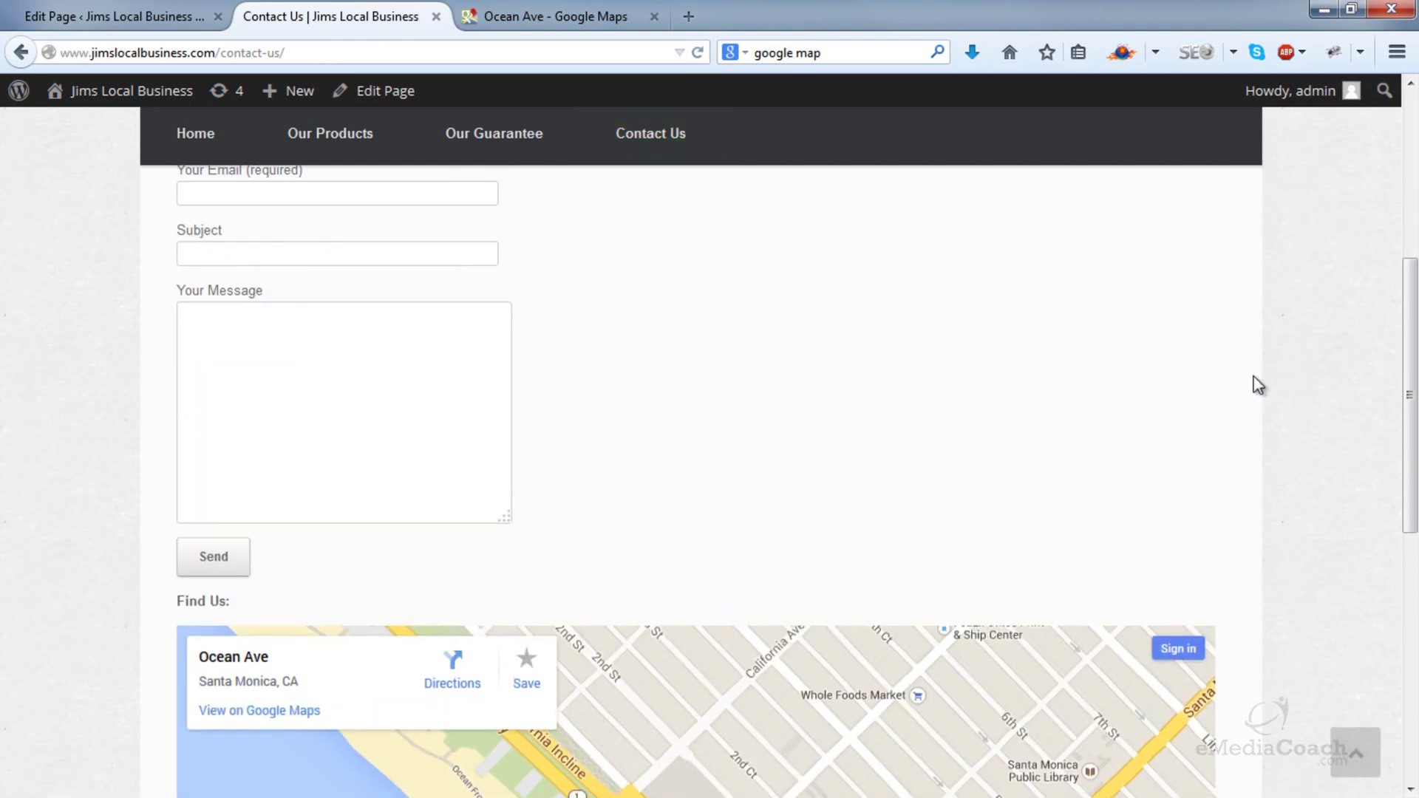
{"action": "scroll", "coordinate": [1257, 381], "scroll_direction": "up", "scroll_amount": 6}
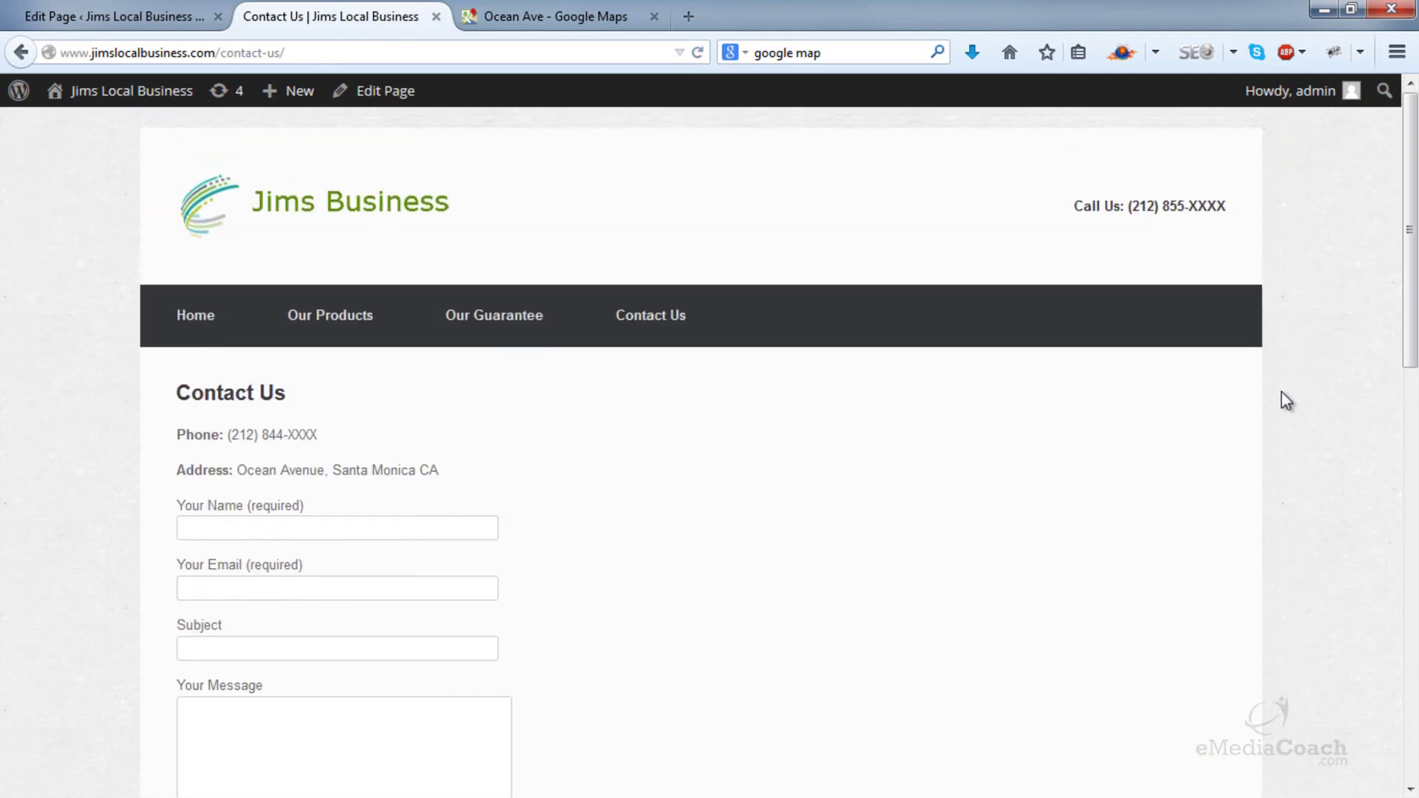
{"action": "scroll", "coordinate": [1286, 401], "scroll_direction": "down", "scroll_amount": 5}
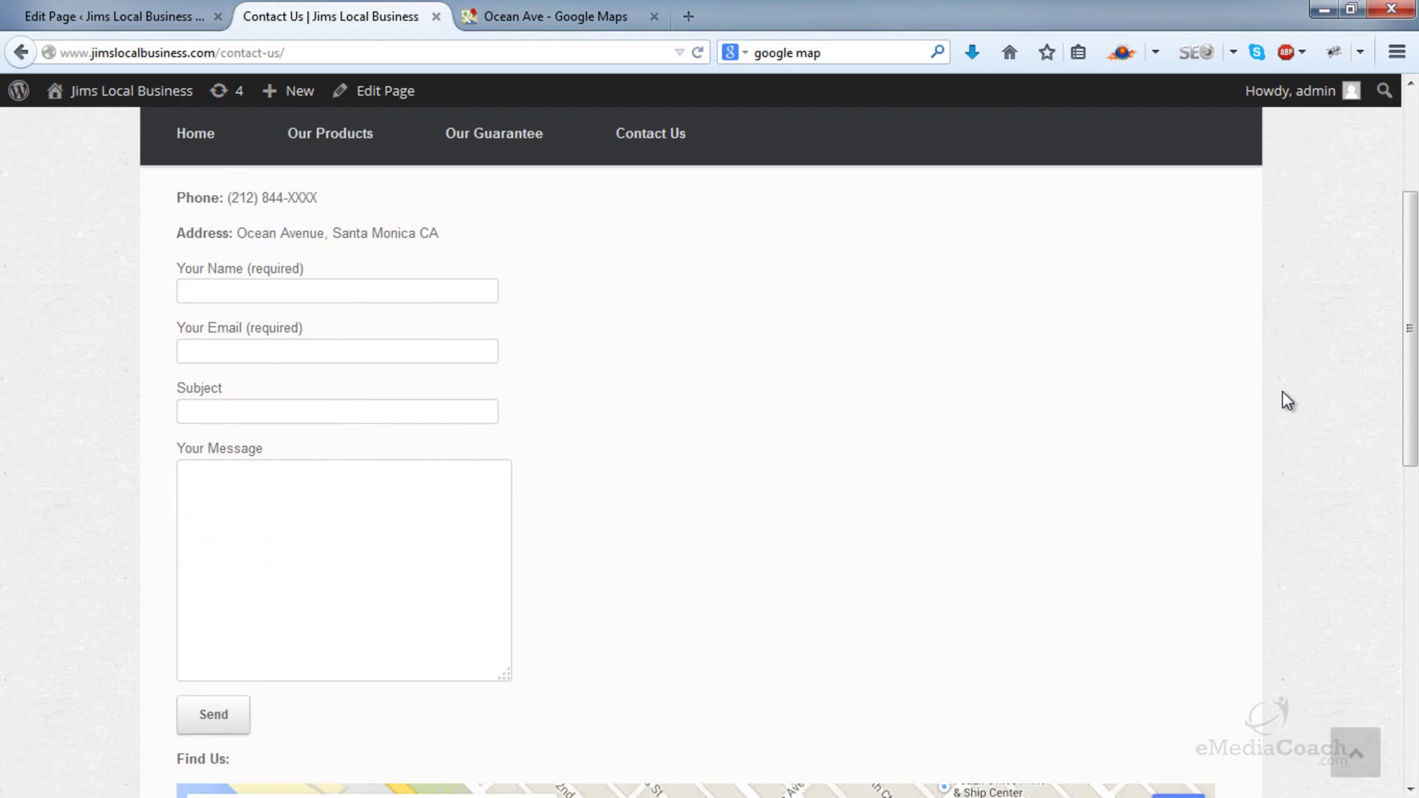
{"action": "scroll", "coordinate": [1287, 401], "scroll_direction": "down", "scroll_amount": 4}
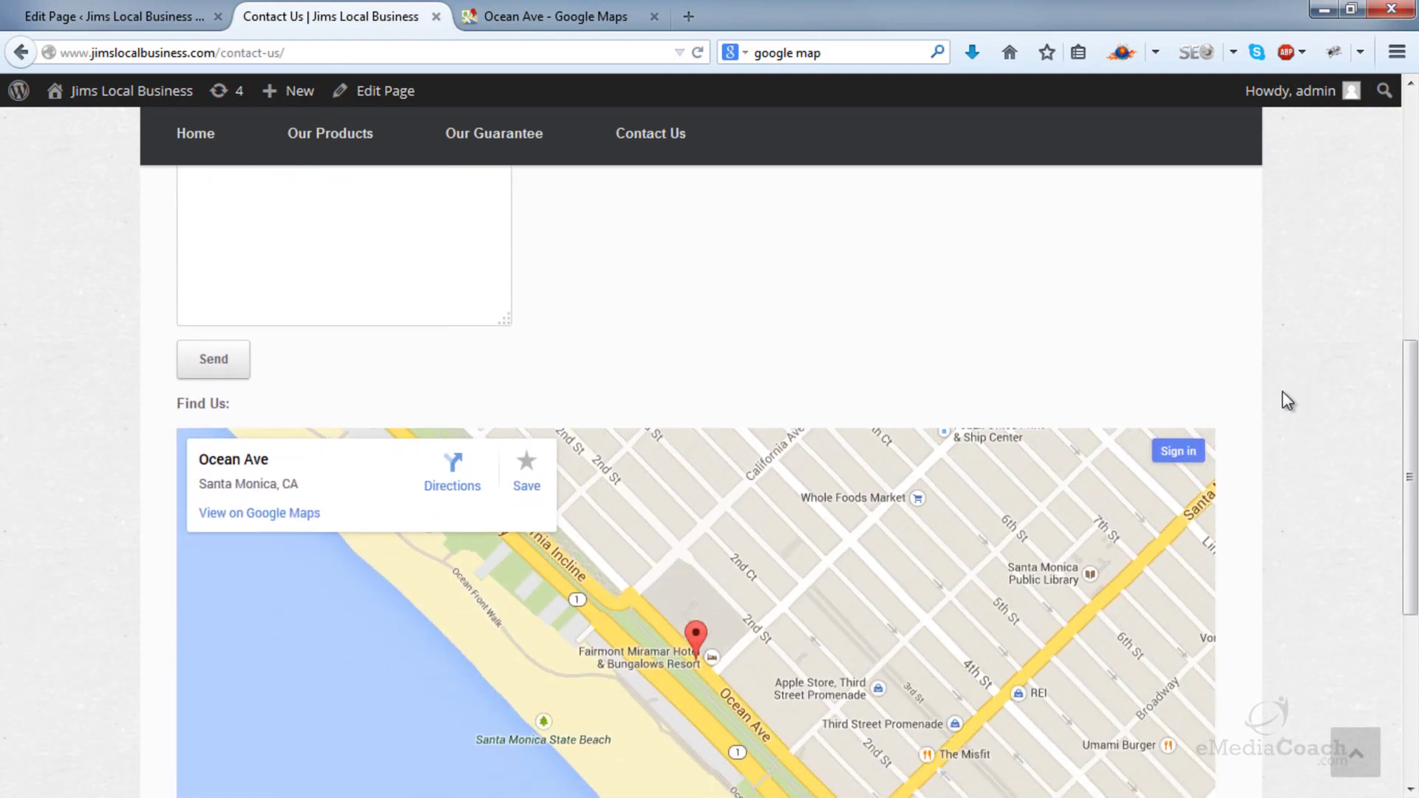
{"action": "scroll", "coordinate": [1283, 393], "scroll_direction": "down", "scroll_amount": 5}
{"action": "left_click_drag", "start_coordinate": [1190, 399], "coordinate": [1064, 414]}
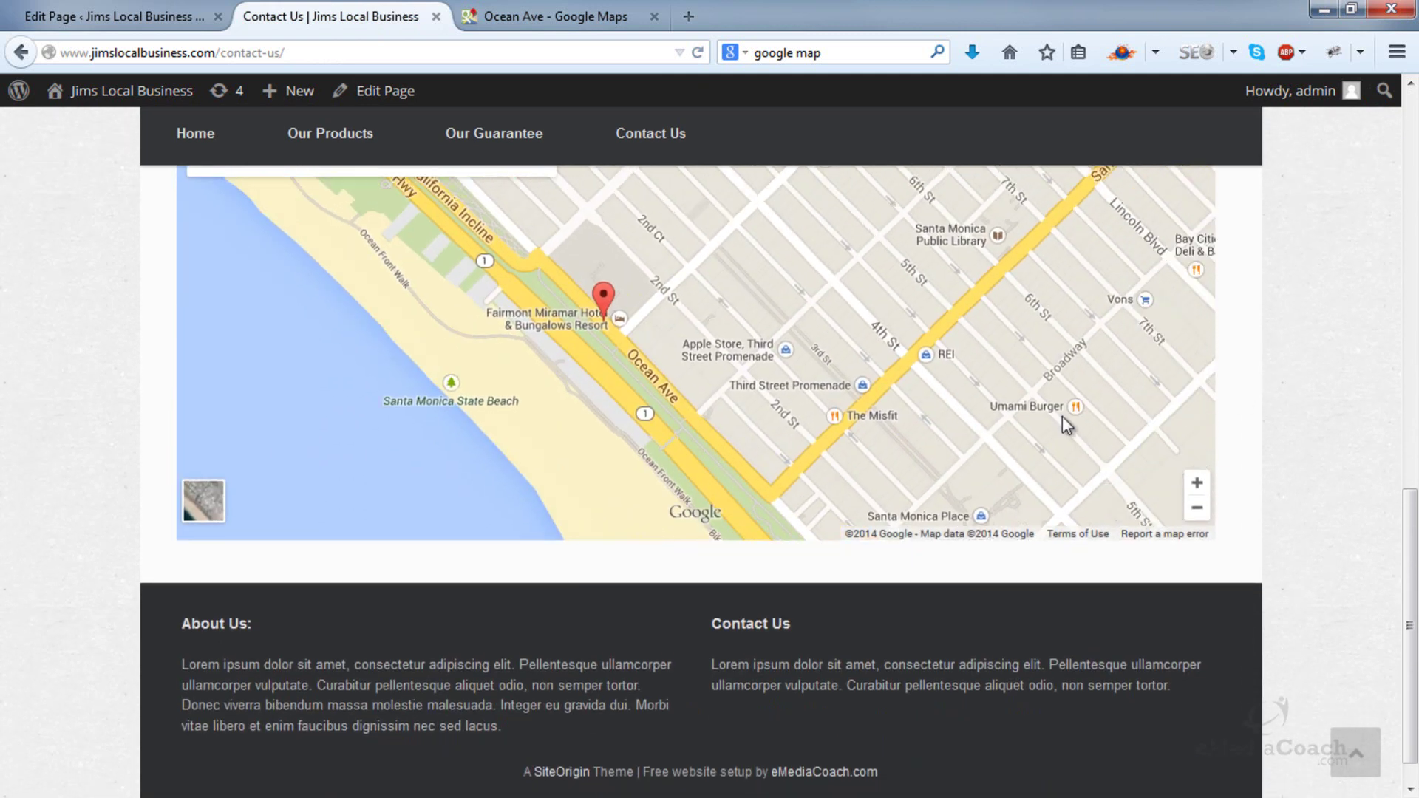
{"action": "scroll", "coordinate": [1224, 406], "scroll_direction": "up", "scroll_amount": 9}
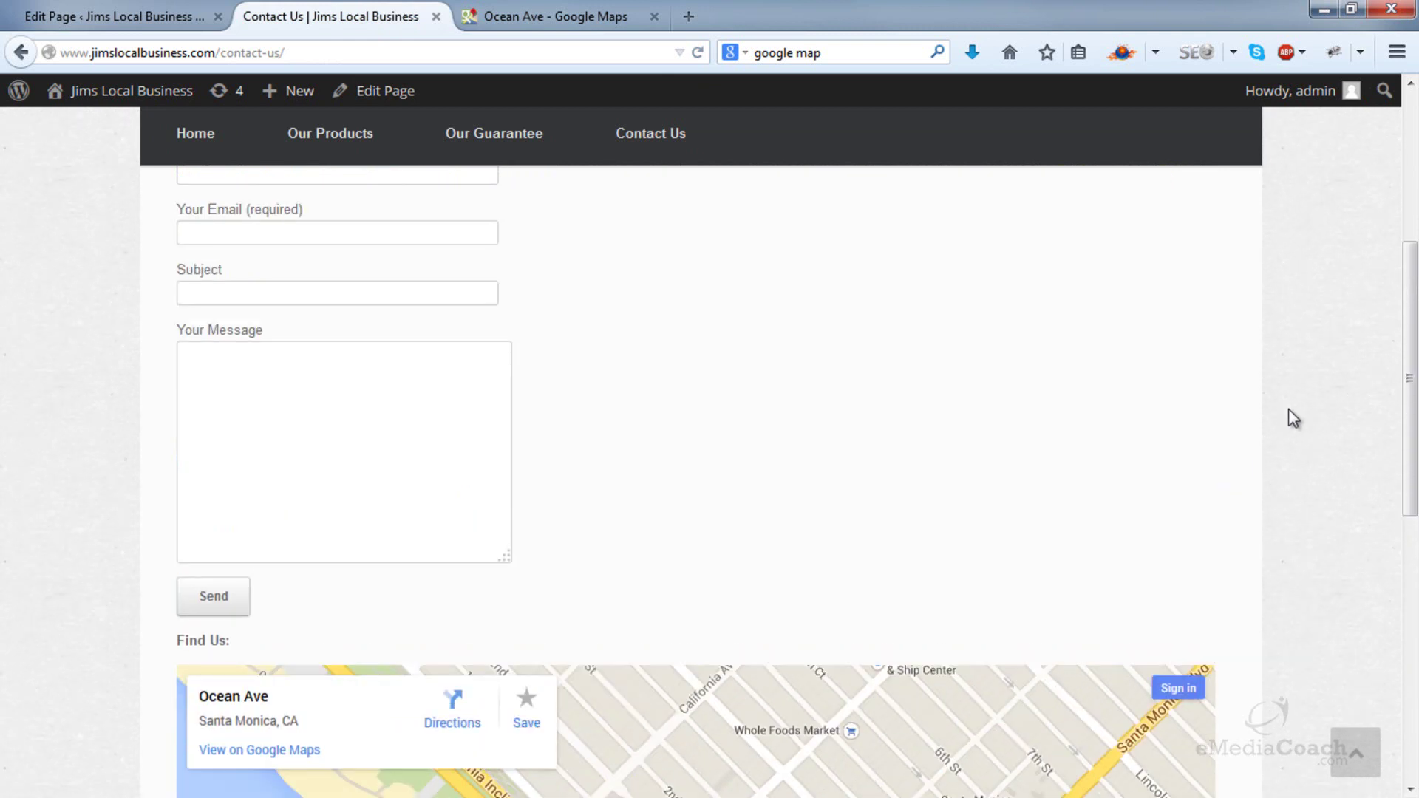
{"action": "scroll", "coordinate": [1293, 418], "scroll_direction": "up", "scroll_amount": 5}
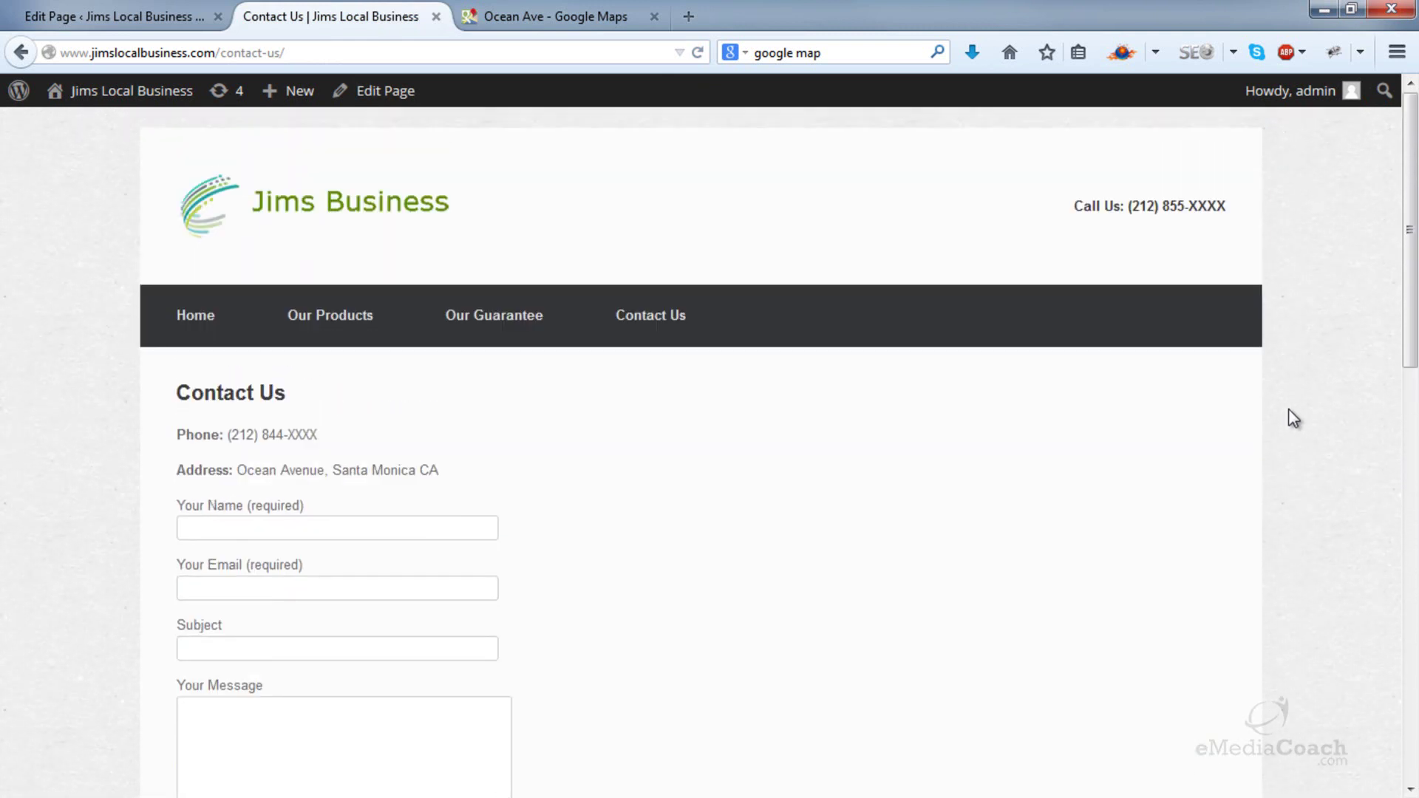
{"action": "scroll", "coordinate": [674, 526], "scroll_direction": "down", "scroll_amount": 2}
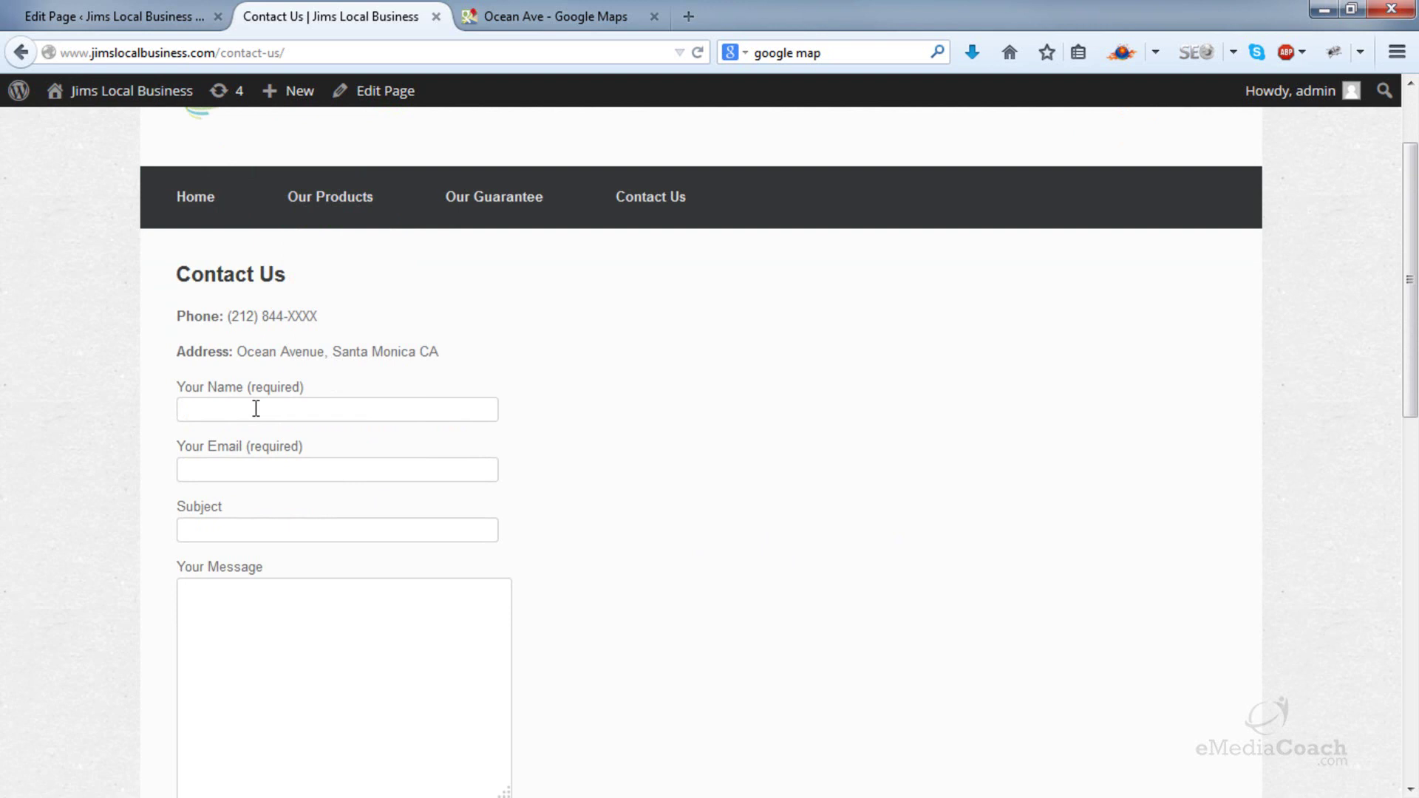
{"action": "scroll", "coordinate": [253, 393], "scroll_direction": "up", "scroll_amount": 3}
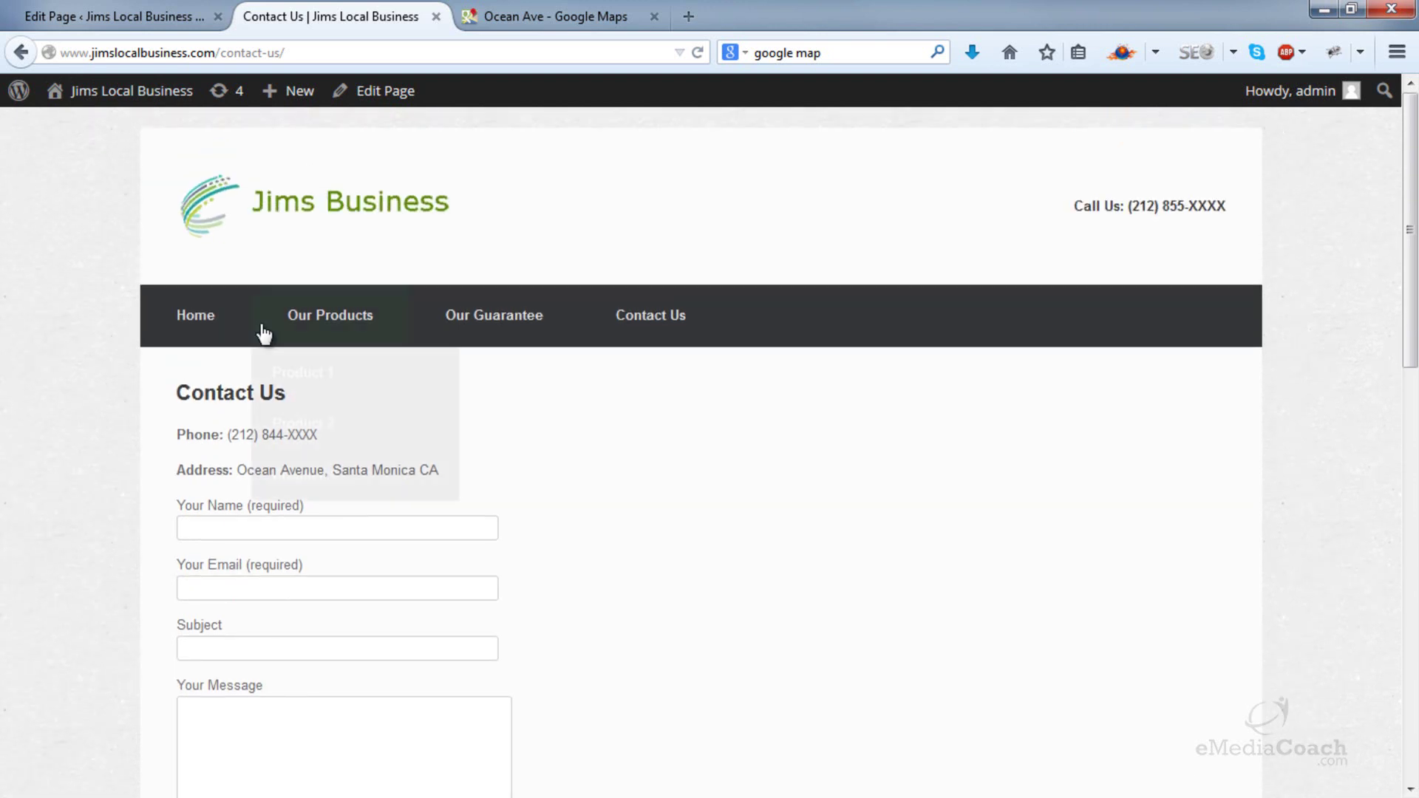
- Open the site's home page and look through its slider, feature columns, map and open hours
{"action": "left_click", "coordinate": [268, 218]}
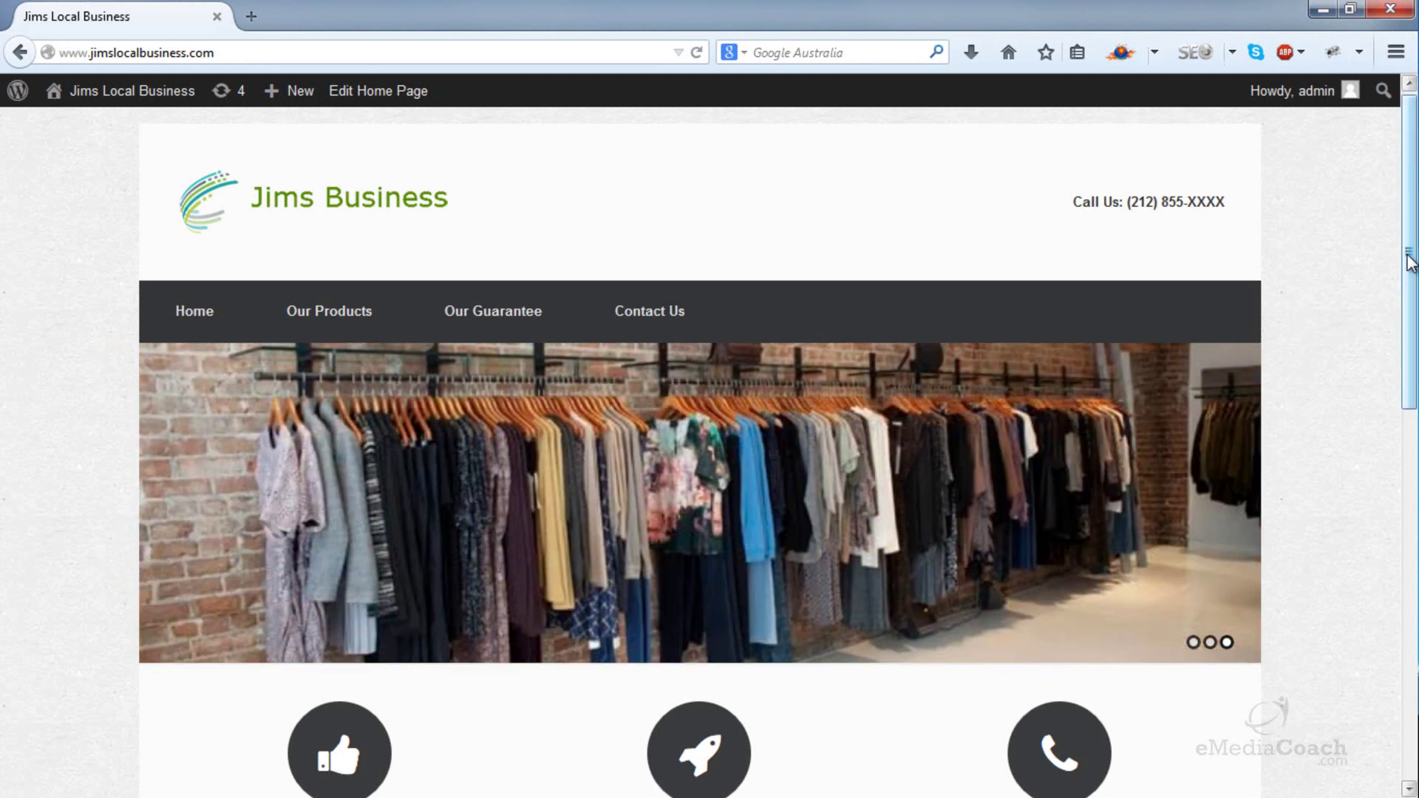
{"action": "left_click_drag", "start_coordinate": [1408, 263], "coordinate": [1395, 528]}
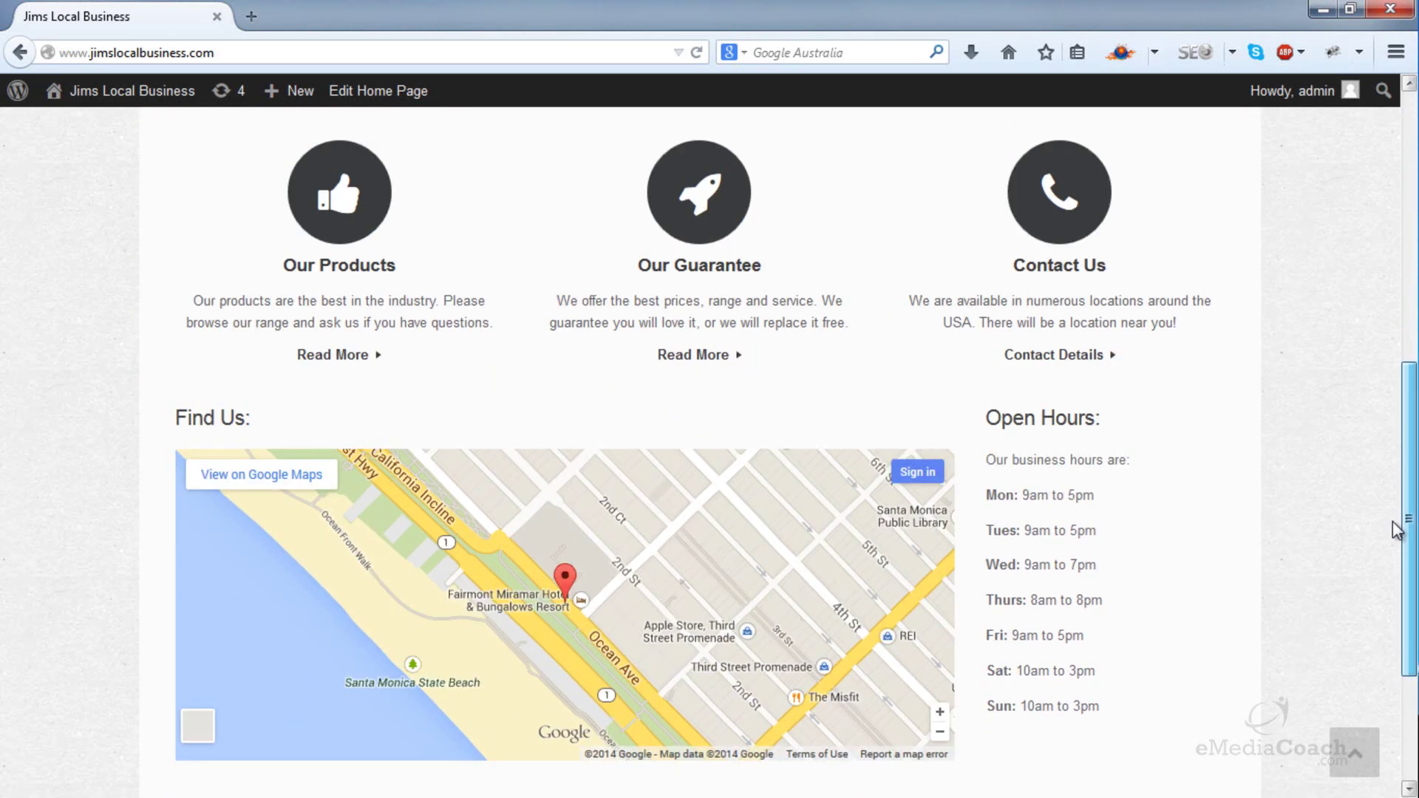